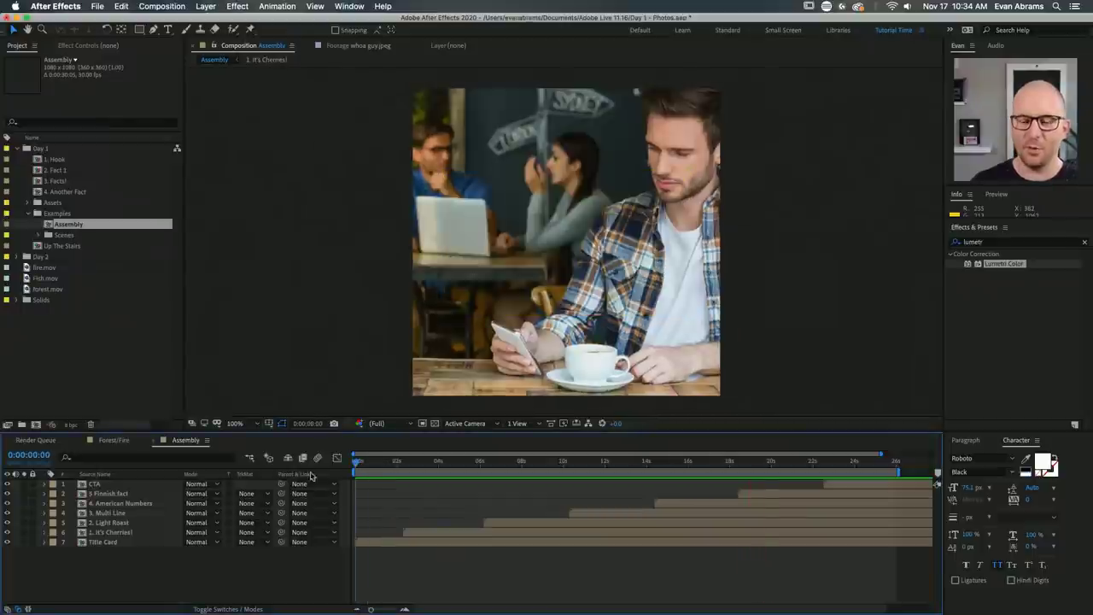
Preview the Assembly comp, stop near 0:00:23:09, and select the CTA layer.
key(space)
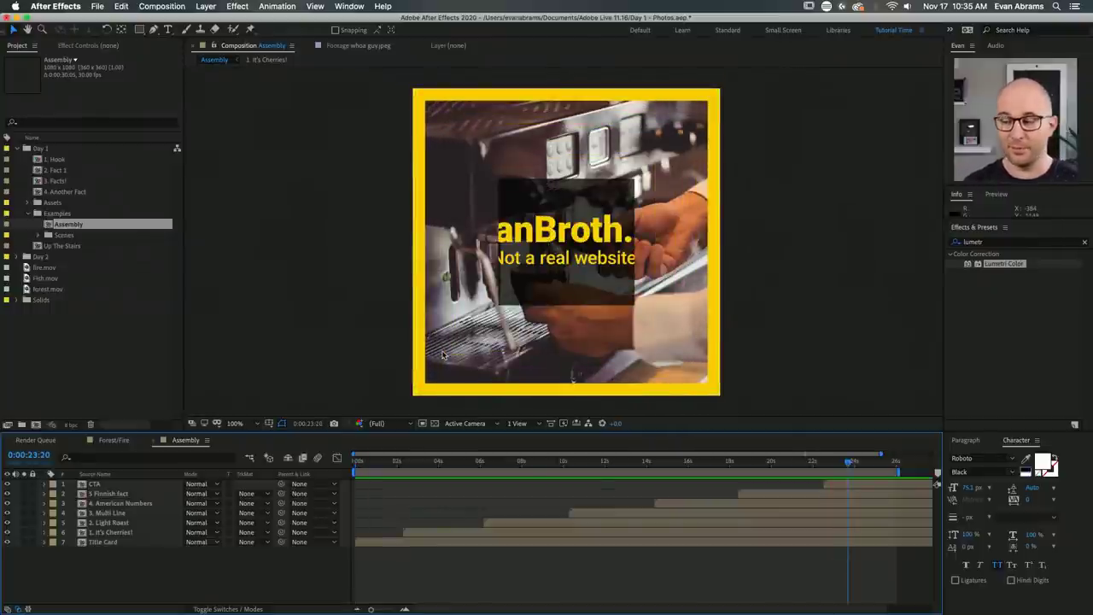
drag(825, 469, 839, 462)
click(835, 485)
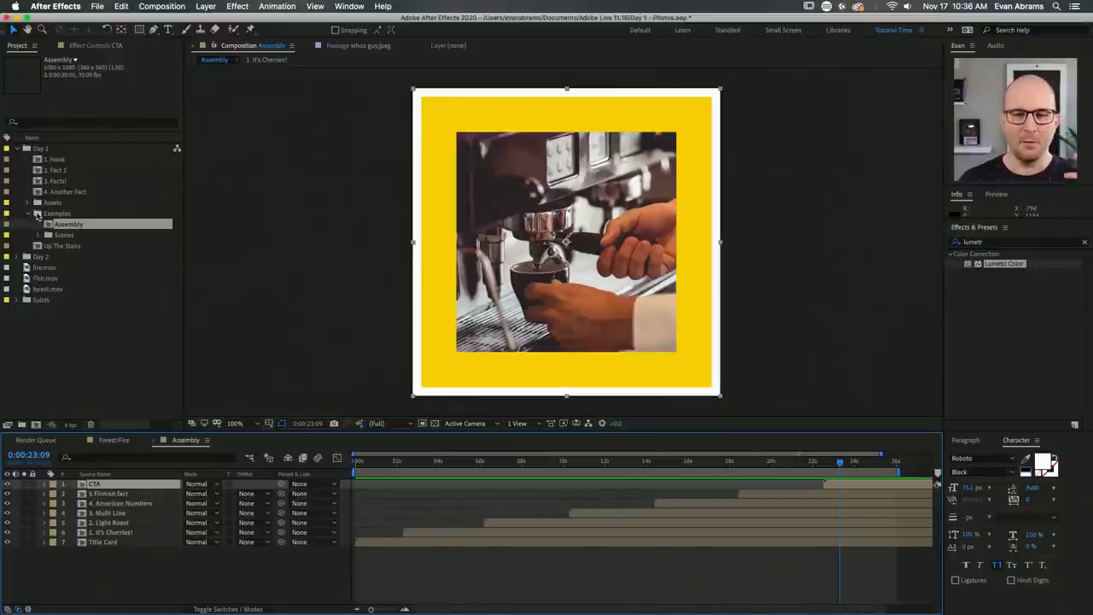
Scrub to the Coffee Facts title card, then collapse Examples and expand the Day 2 folder.
click(357, 457)
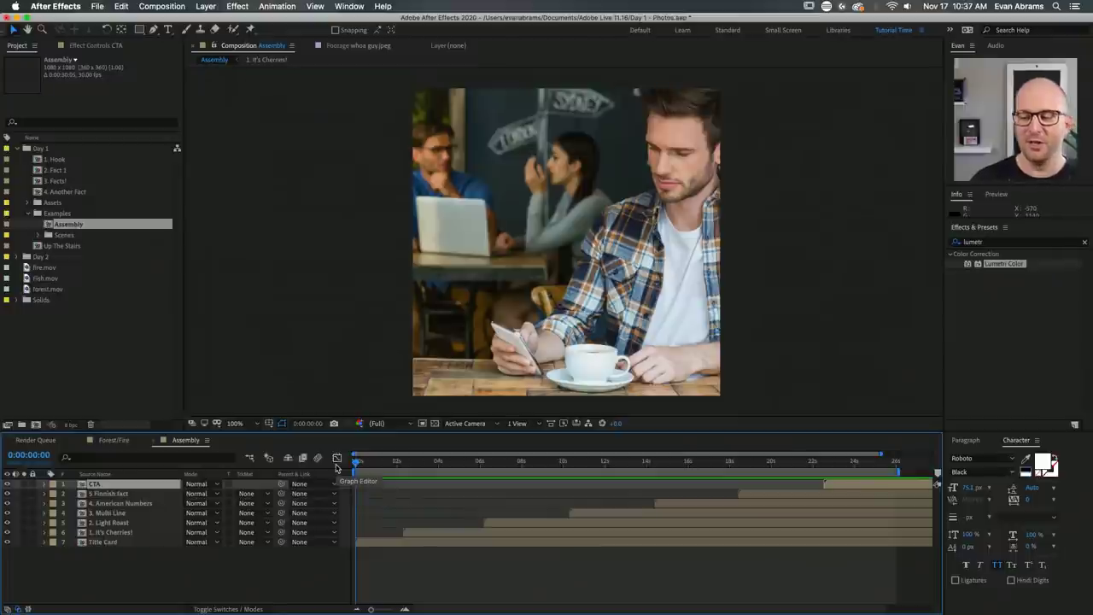
drag(373, 462, 439, 468)
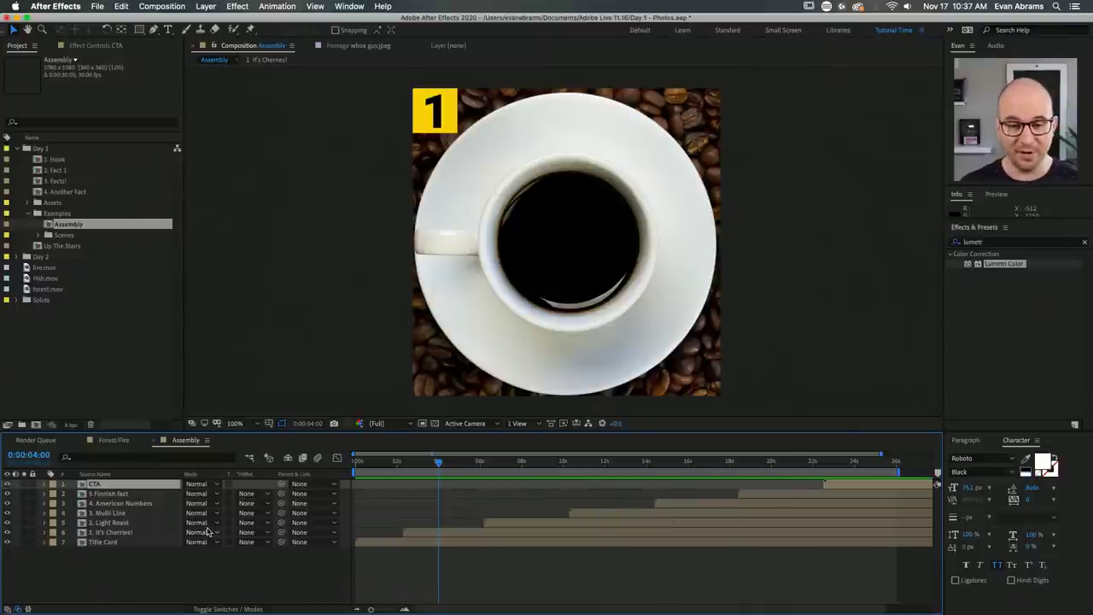
click(241, 565)
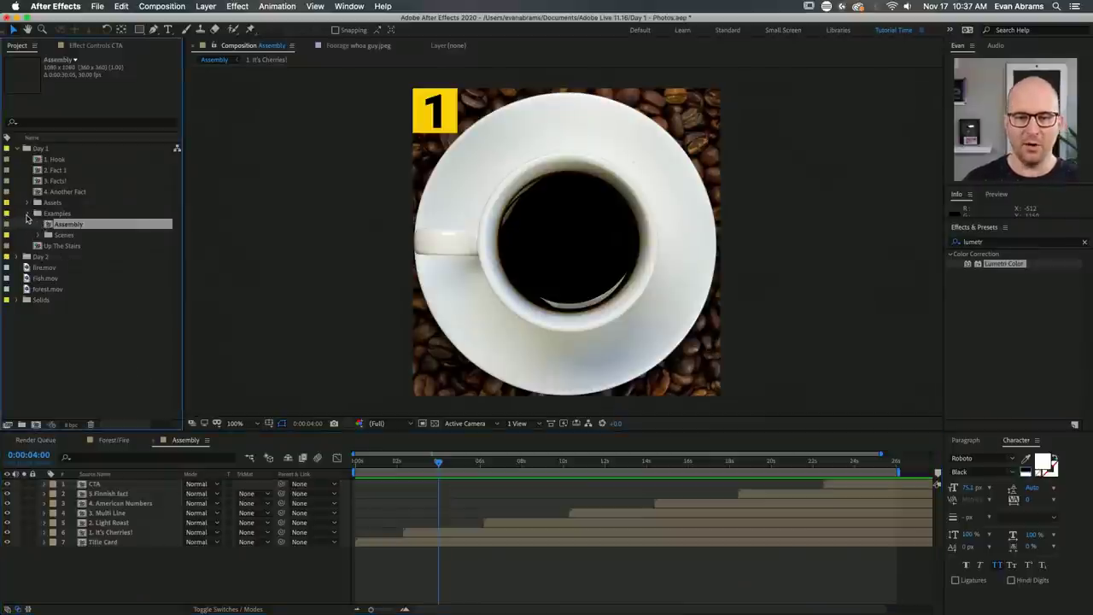
click(28, 214)
click(17, 235)
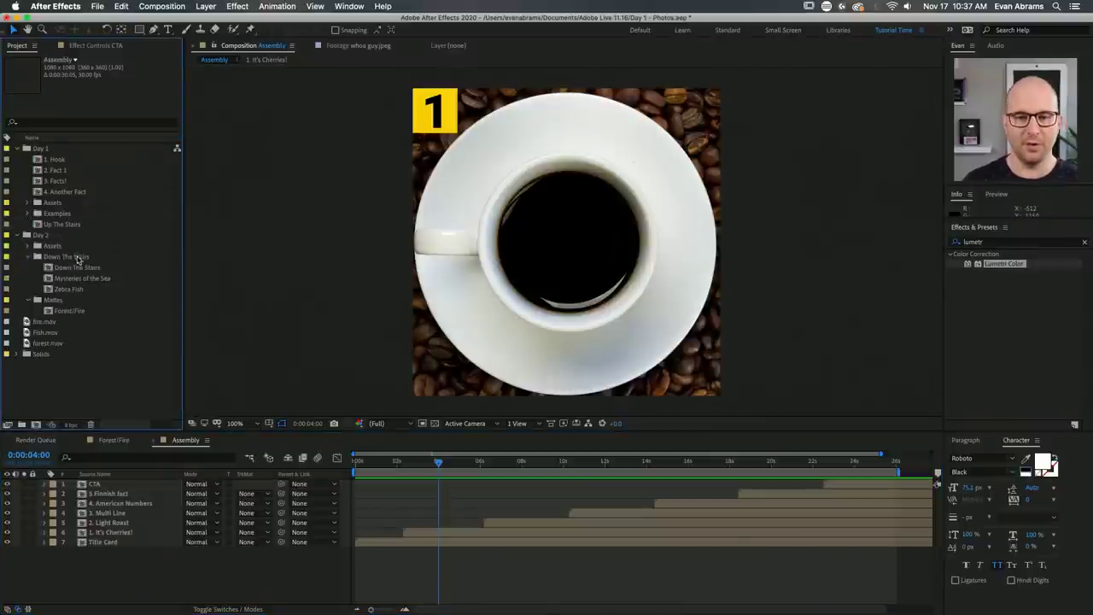
Open the Down The Stairs composition and scrub through the Mysteries of the Sea title animation.
click(76, 268)
double_click(76, 268)
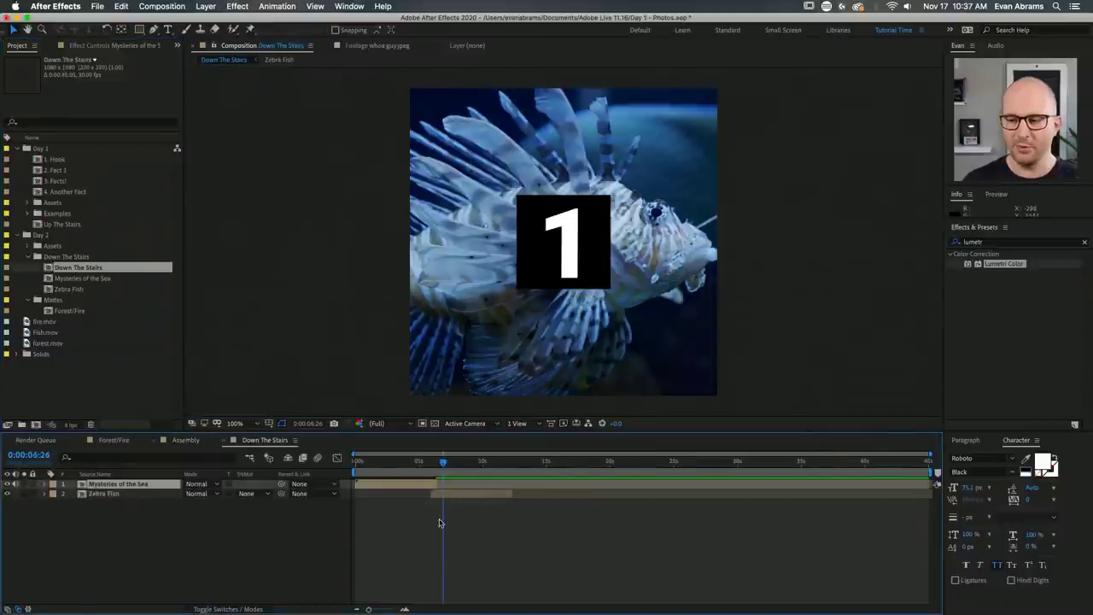
click(156, 486)
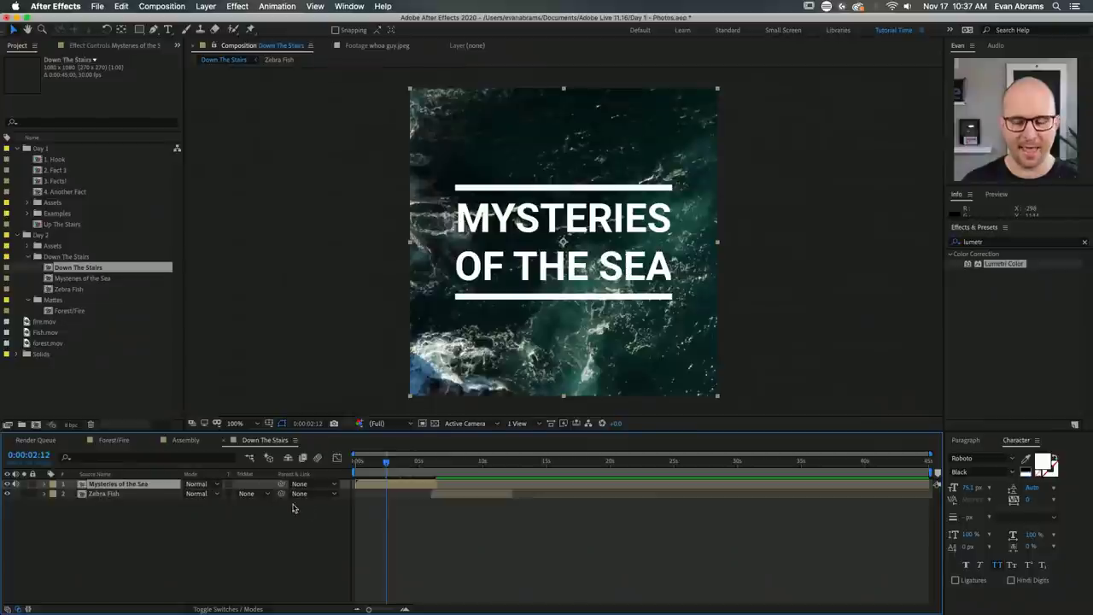
drag(385, 462, 175, 505)
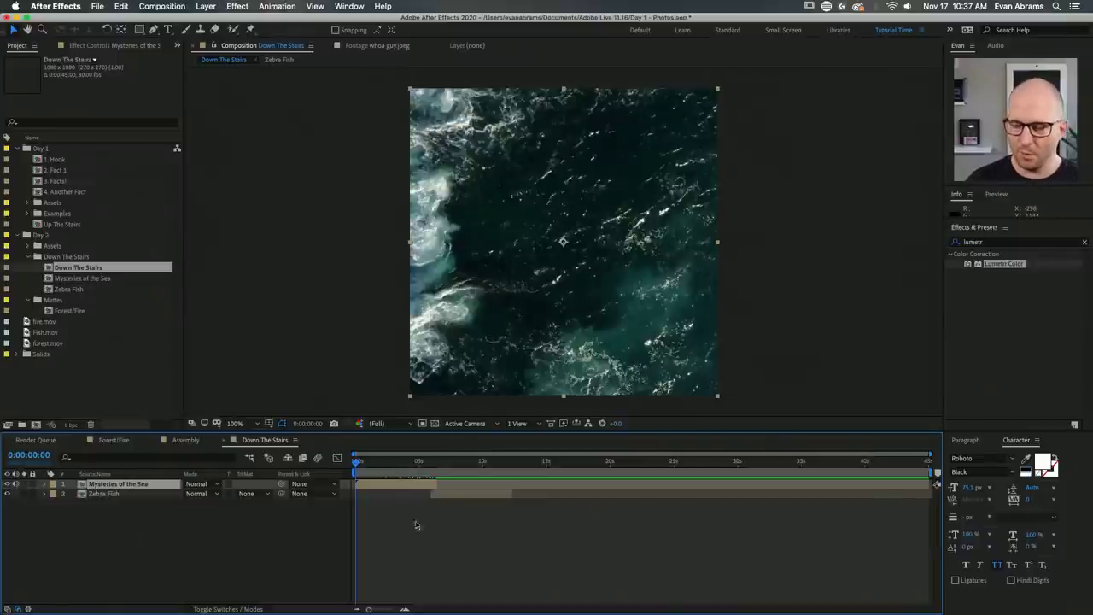
click(454, 533)
Preview the title-to-lionfish transition near 0:00:05:10, stopping on the Zebra Fish lionfish shot.
click(420, 465)
key(space)
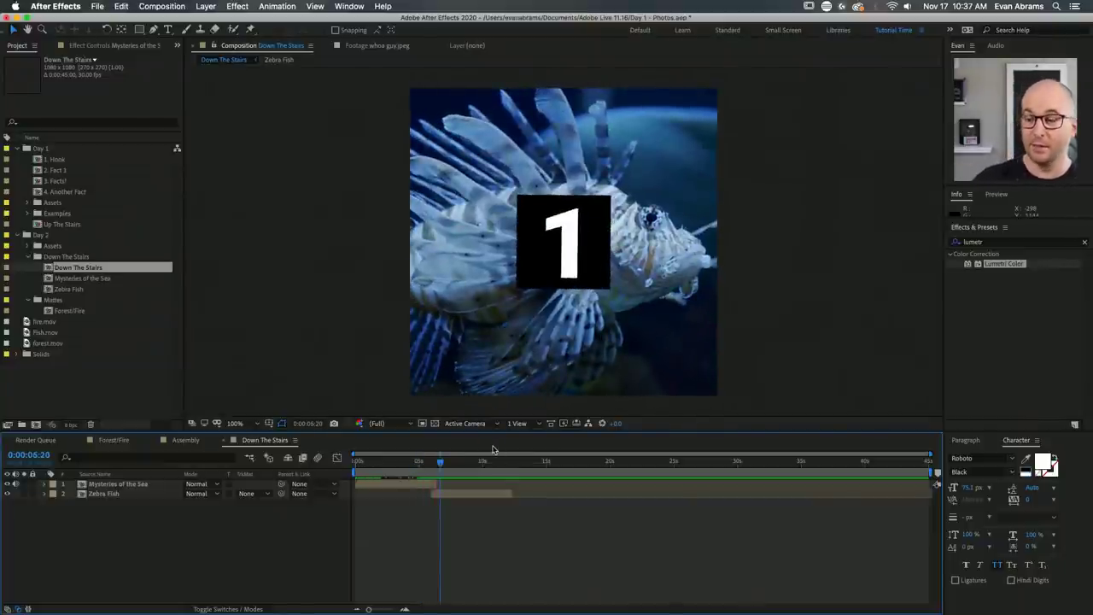
click(434, 483)
click(438, 493)
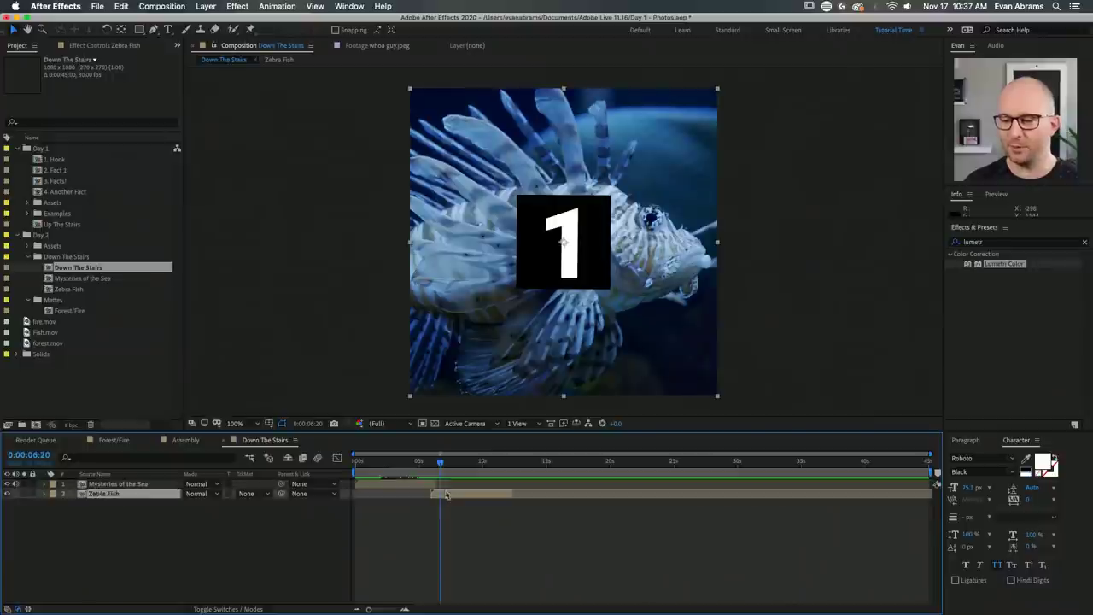
click(422, 462)
key(space)
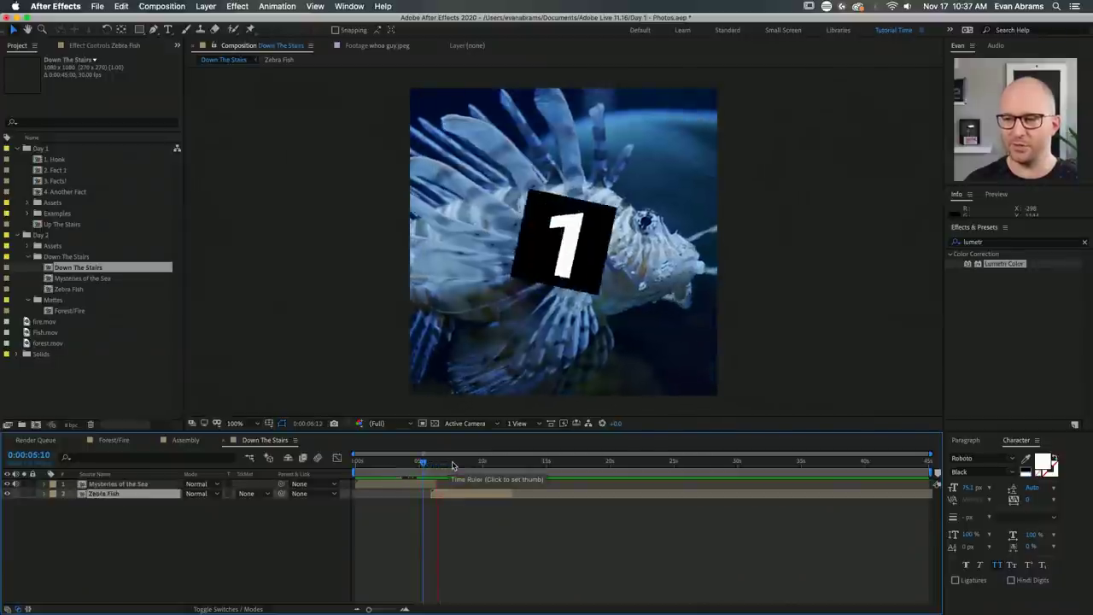
click(432, 472)
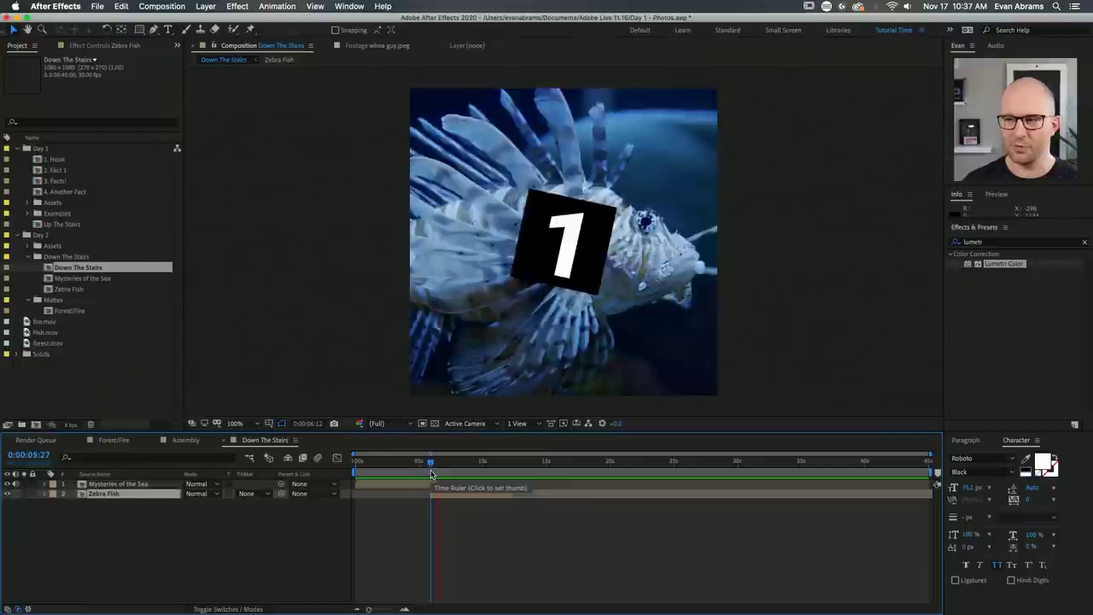
click(443, 494)
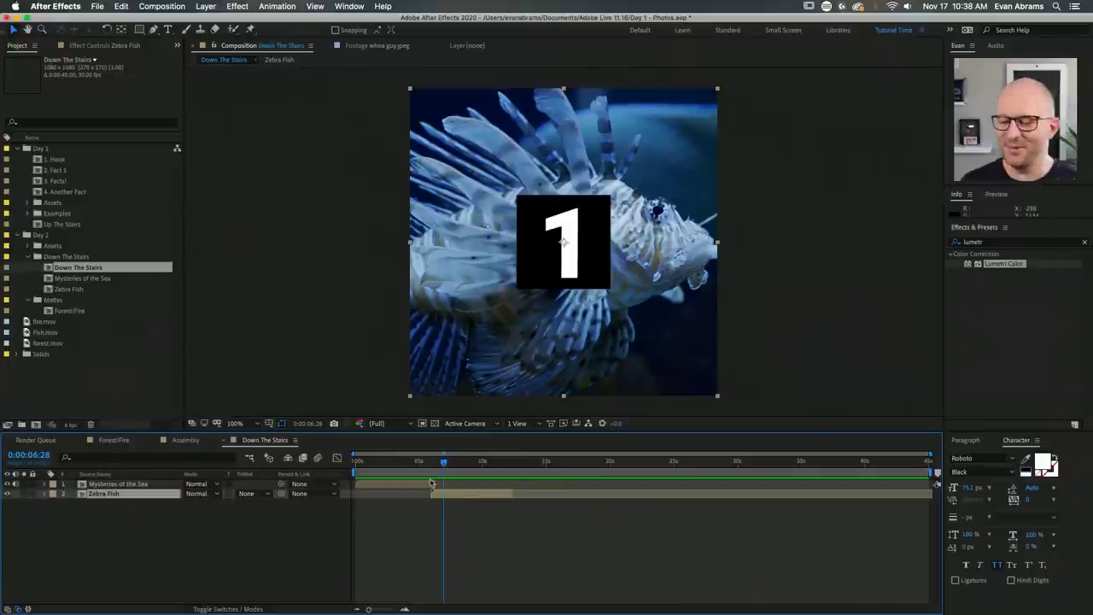
Replay the transition into the lionfish shot from just before it.
click(430, 462)
key(space)
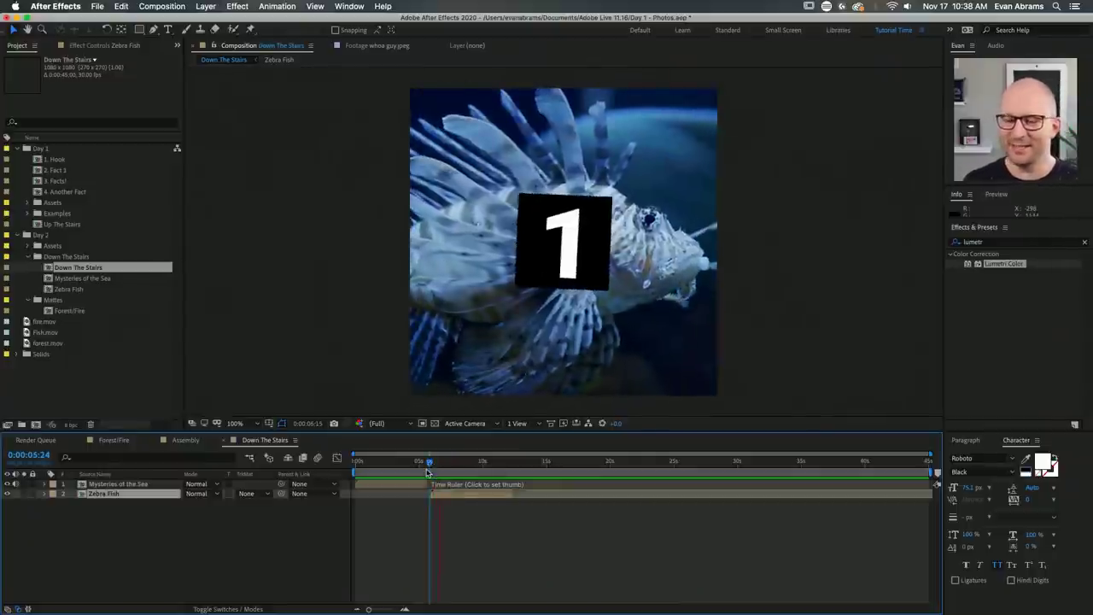
key(space)
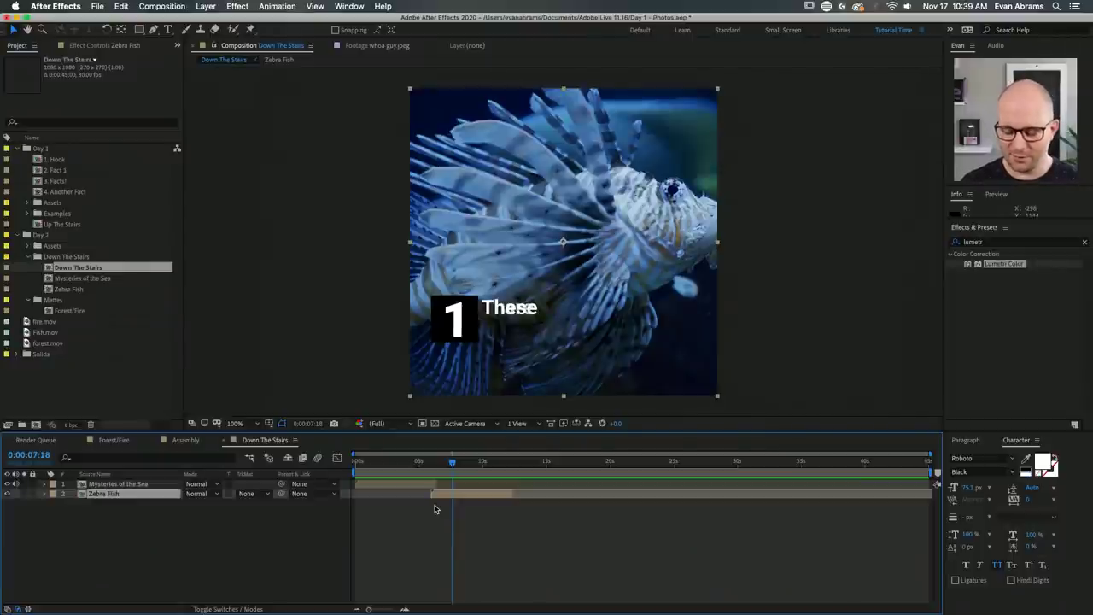
Preview Down The Stairs from the start, stop around 0:00:03:22, and collapse its folder.
key(Home)
key(space)
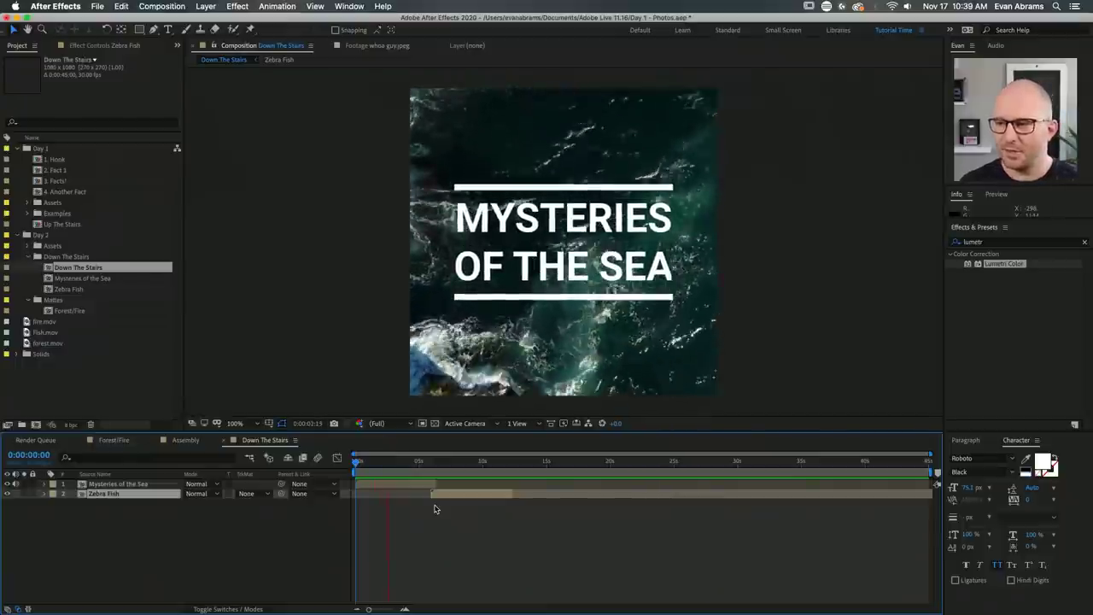
key(space)
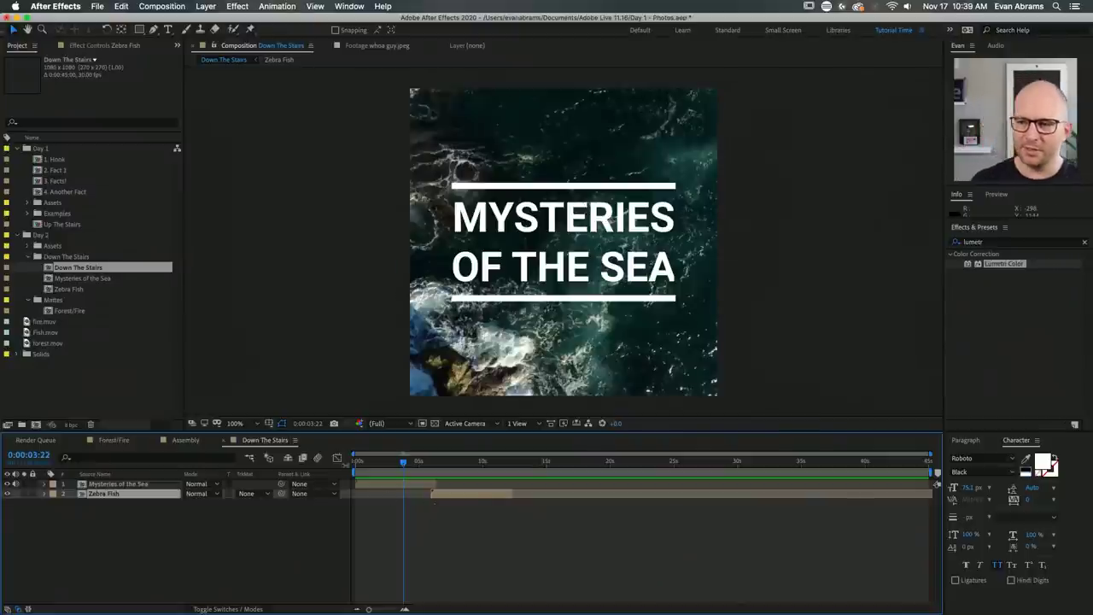
click(27, 257)
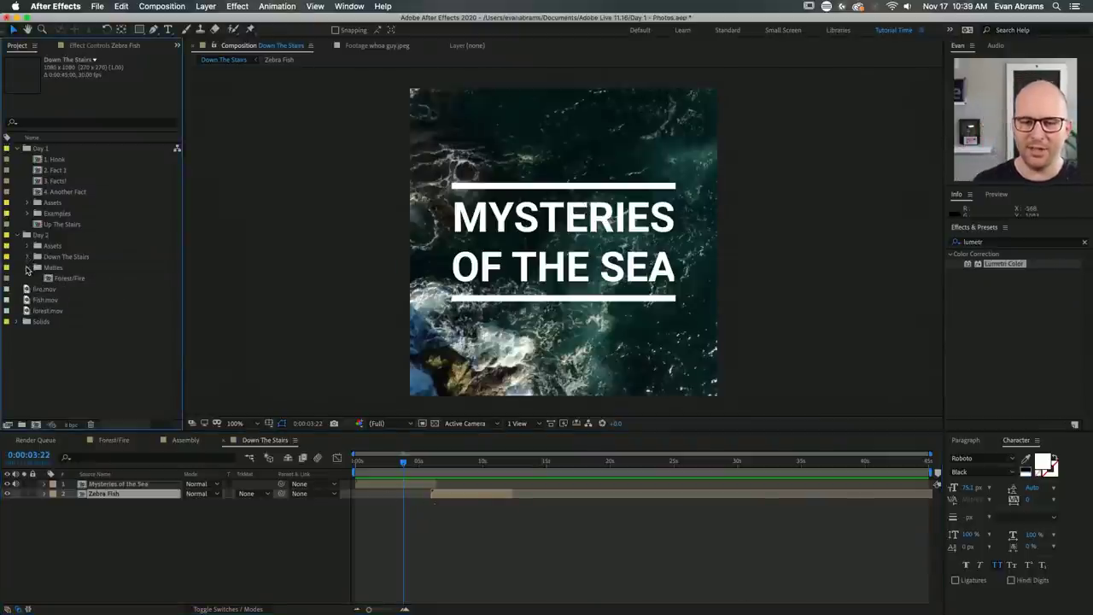
Collapse the Mattes, Day 1 and Day 2 folders and deselect all project items.
click(28, 267)
click(60, 367)
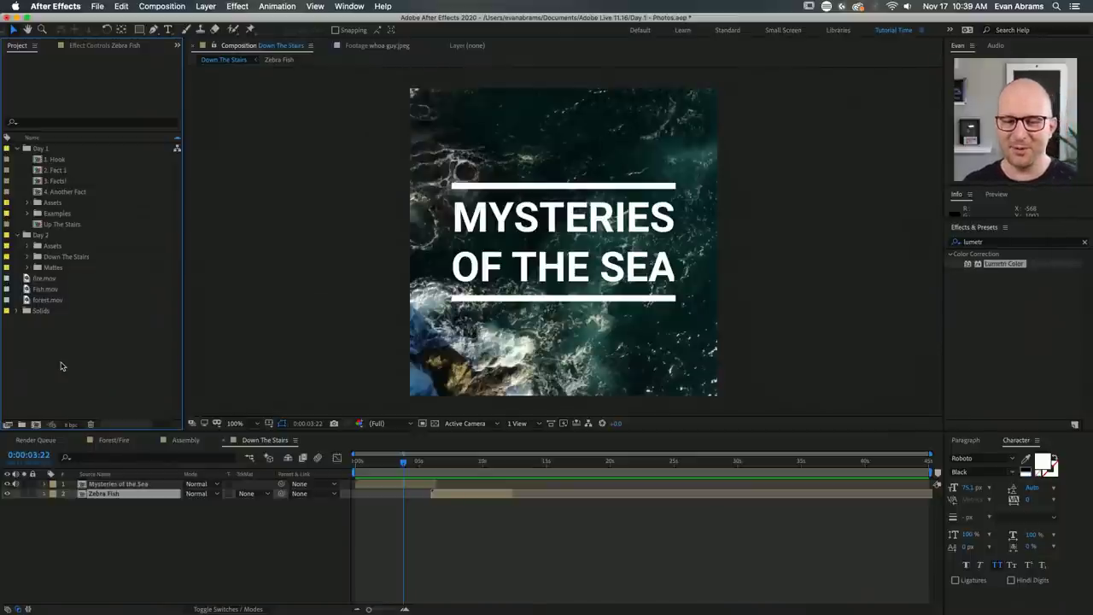
click(22, 150)
click(17, 150)
click(17, 149)
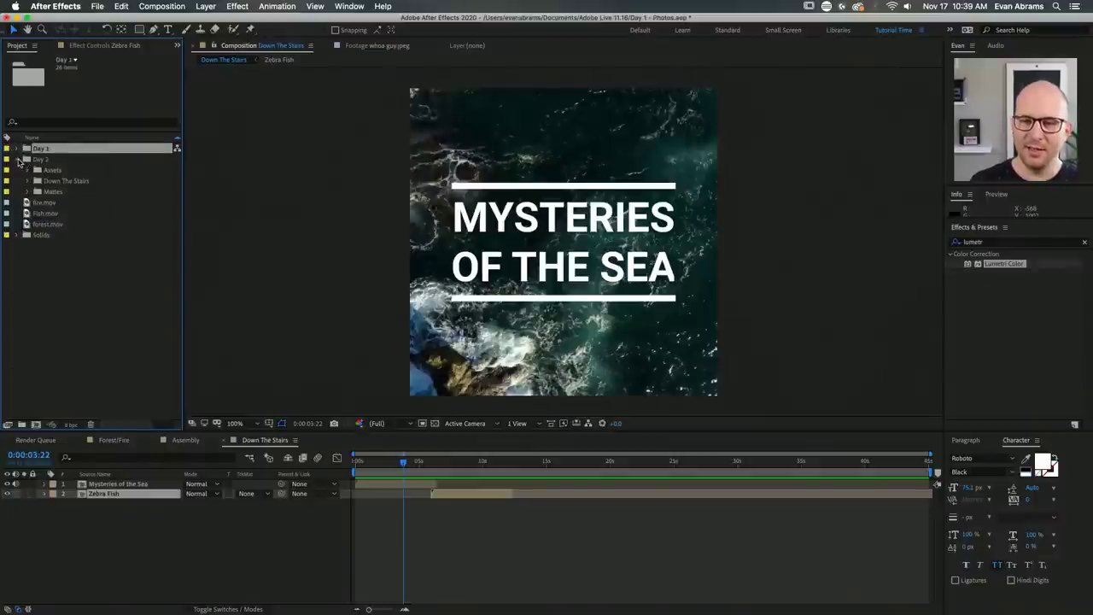
click(19, 159)
click(110, 285)
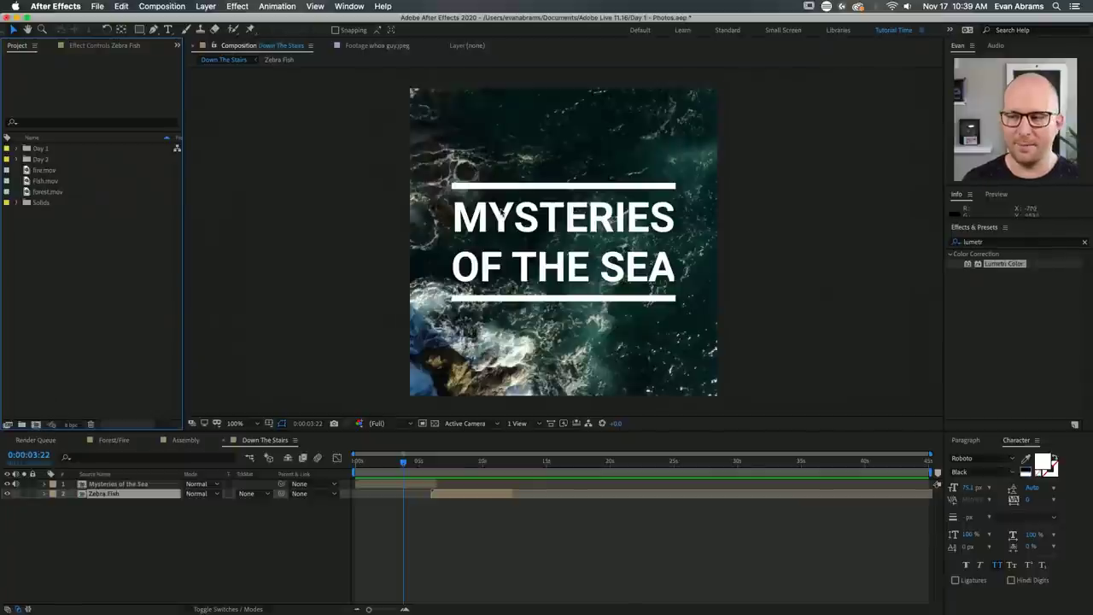
Replay the Down The Stairs title animation from the start several times.
key(Home)
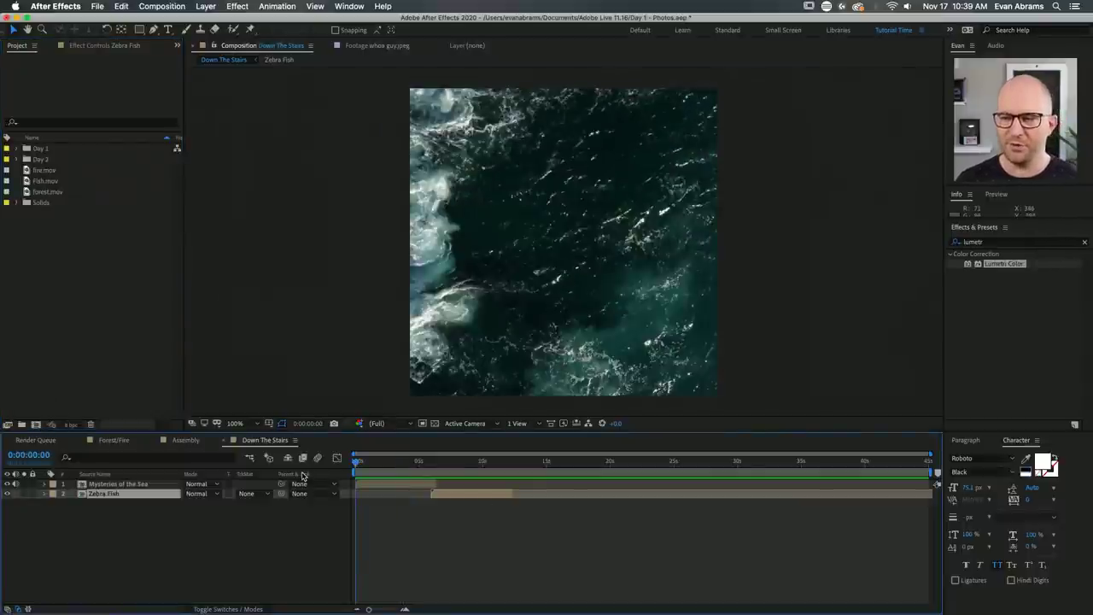
key(space)
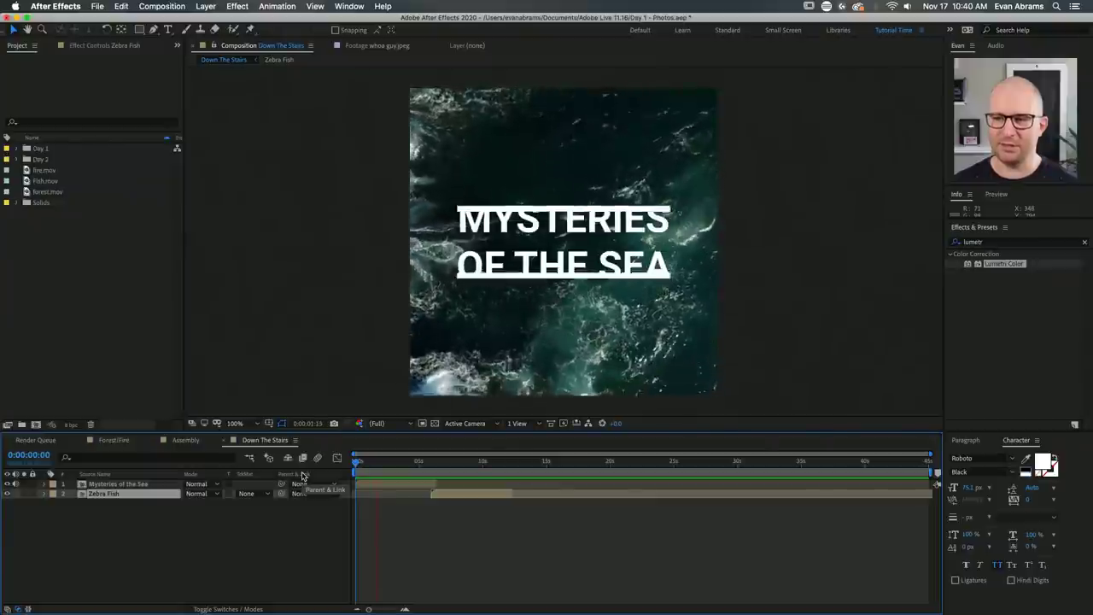
key(space)
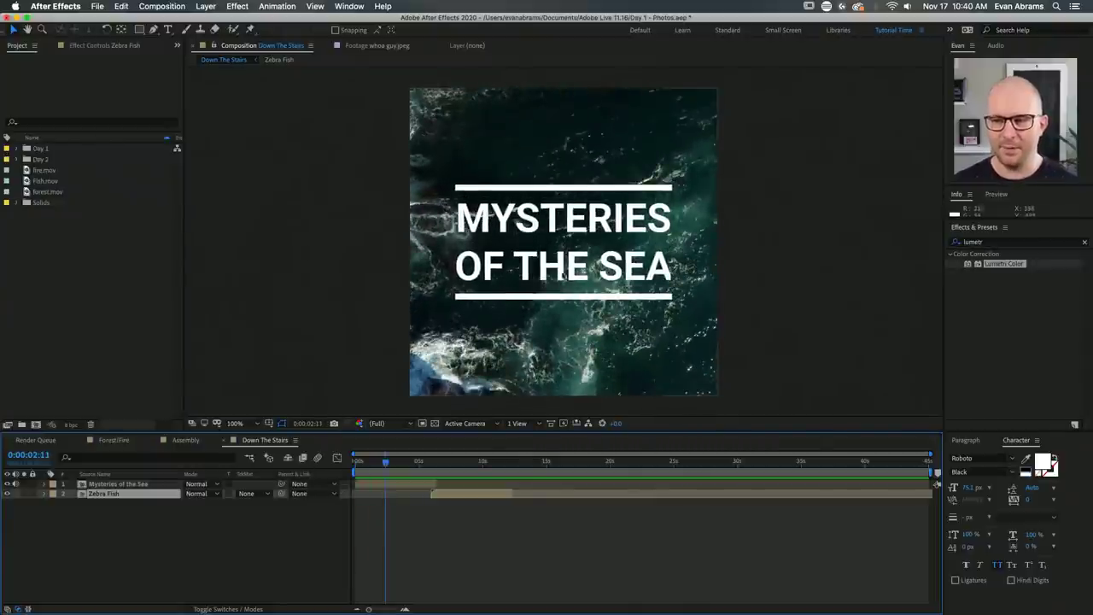
key(Home)
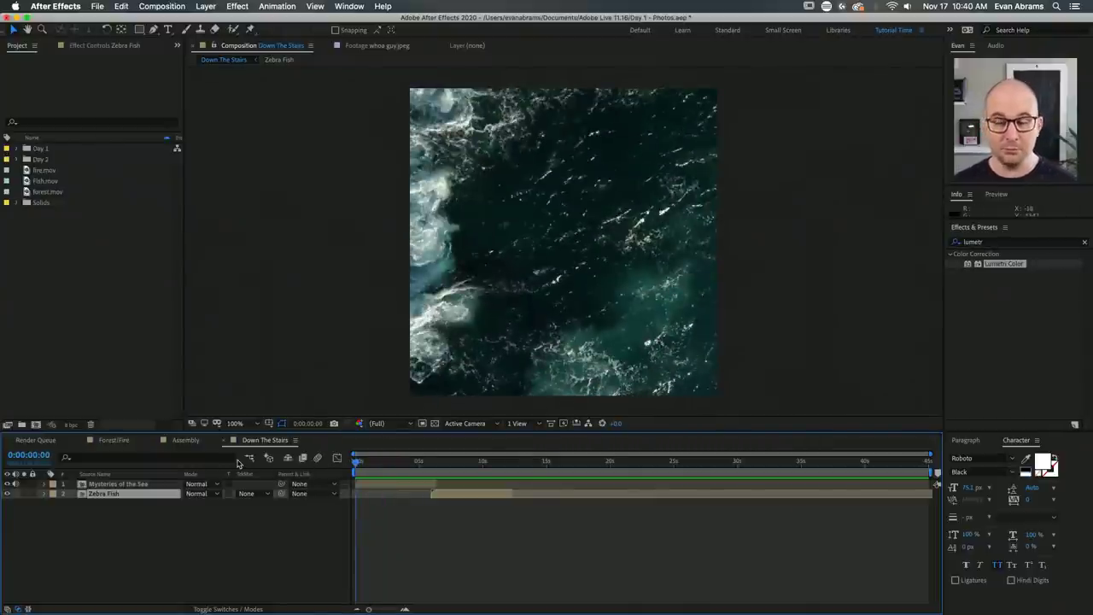
key(space)
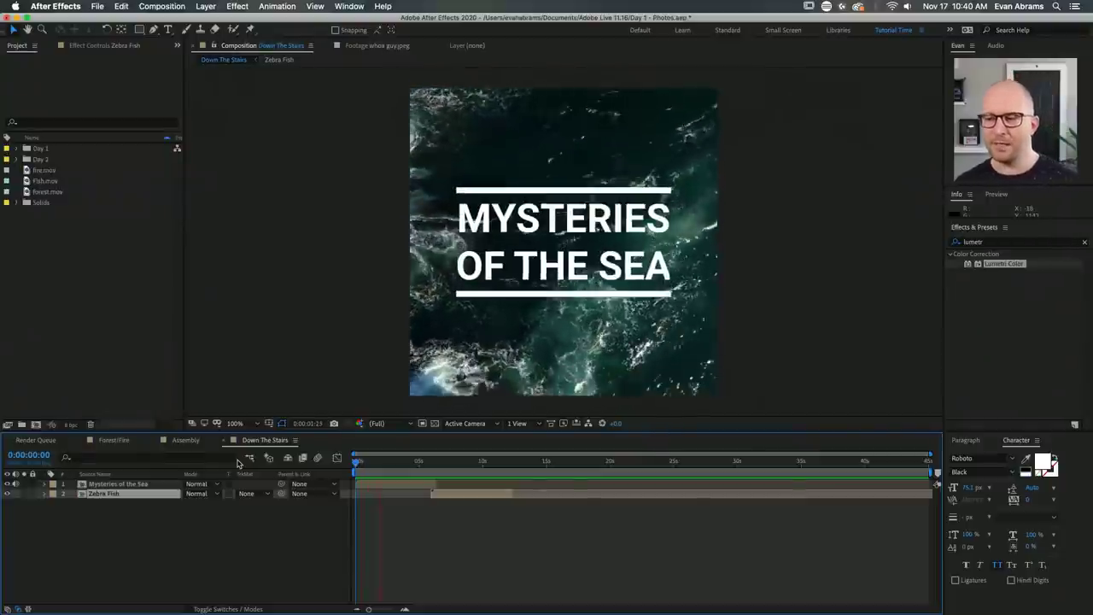
key(space)
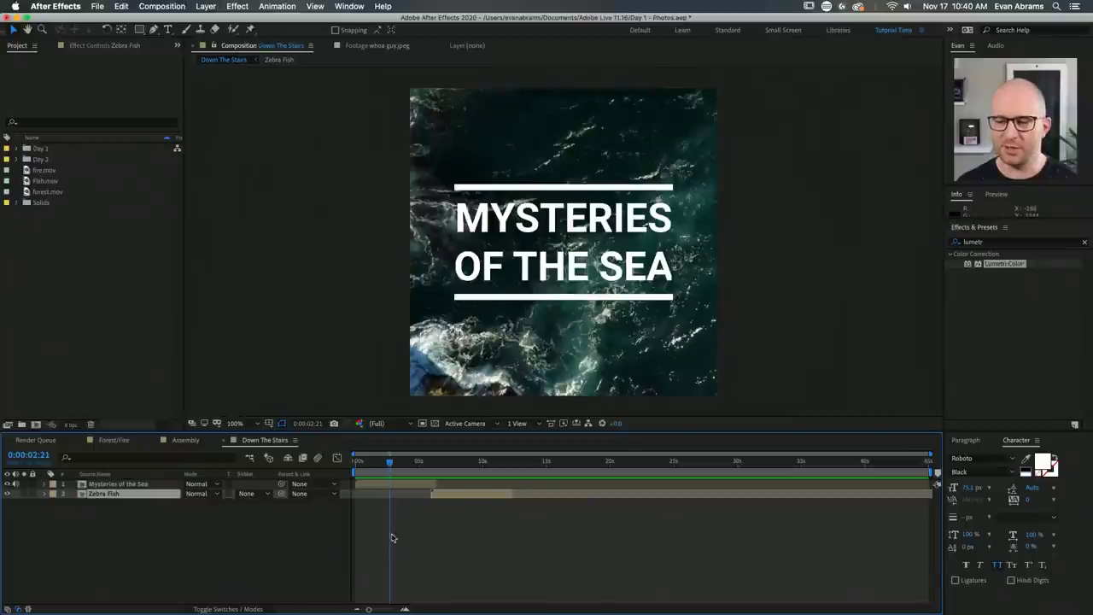
drag(387, 462, 350, 465)
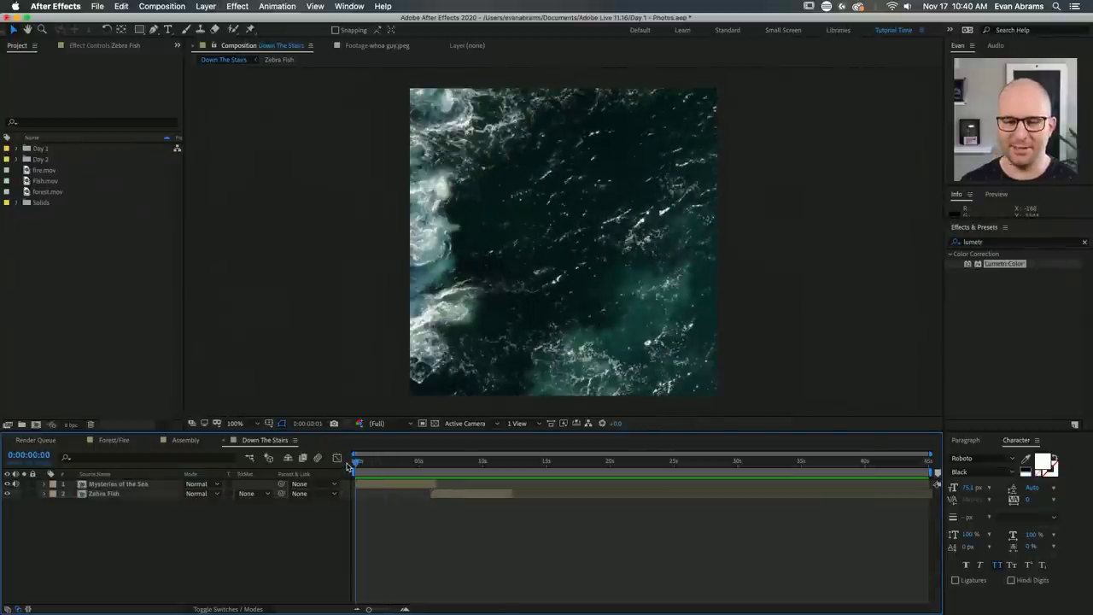
key(space)
Stop playback and start a new composition, moving its Composition Settings dialog higher.
click(90, 321)
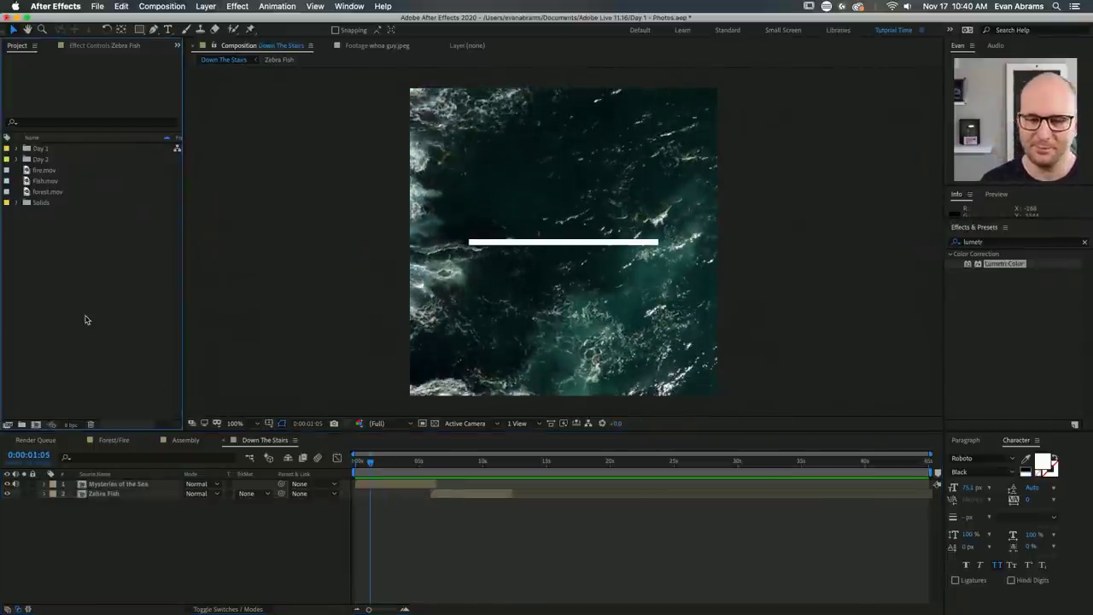
click(36, 426)
drag(429, 173, 579, 153)
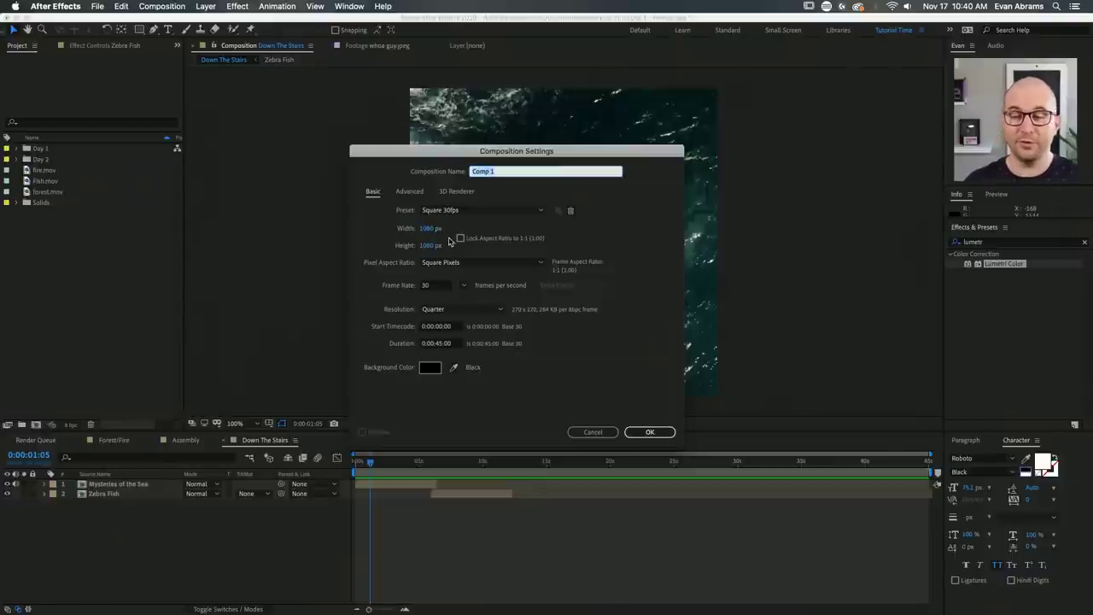
Keep the frame rate at 30 fps and rename the composition to 'Trim Paths'.
click(440, 286)
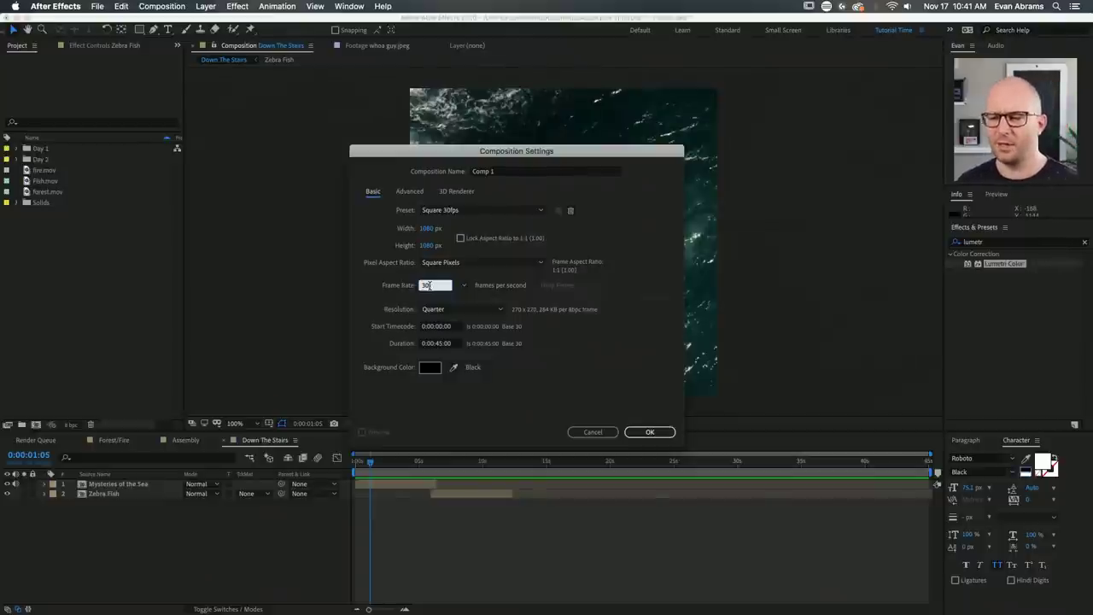
click(465, 285)
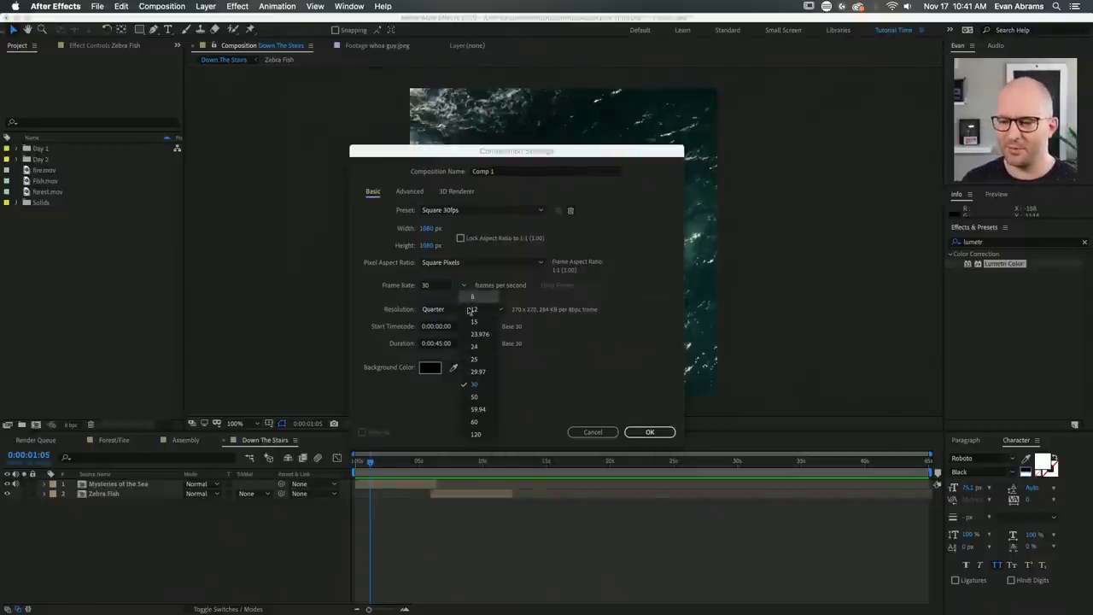
click(478, 384)
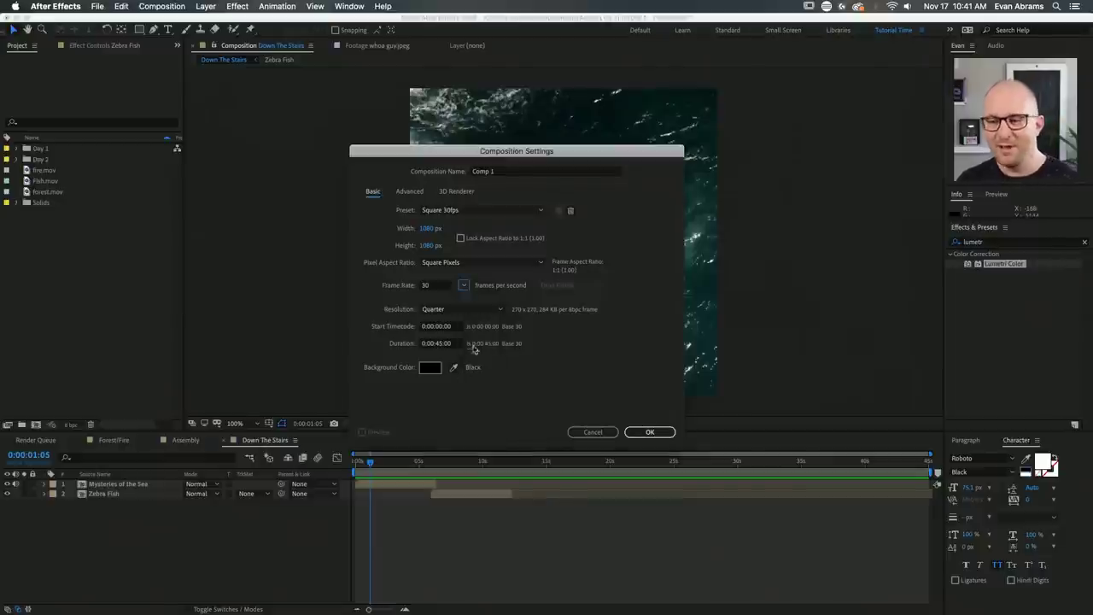
click(440, 284)
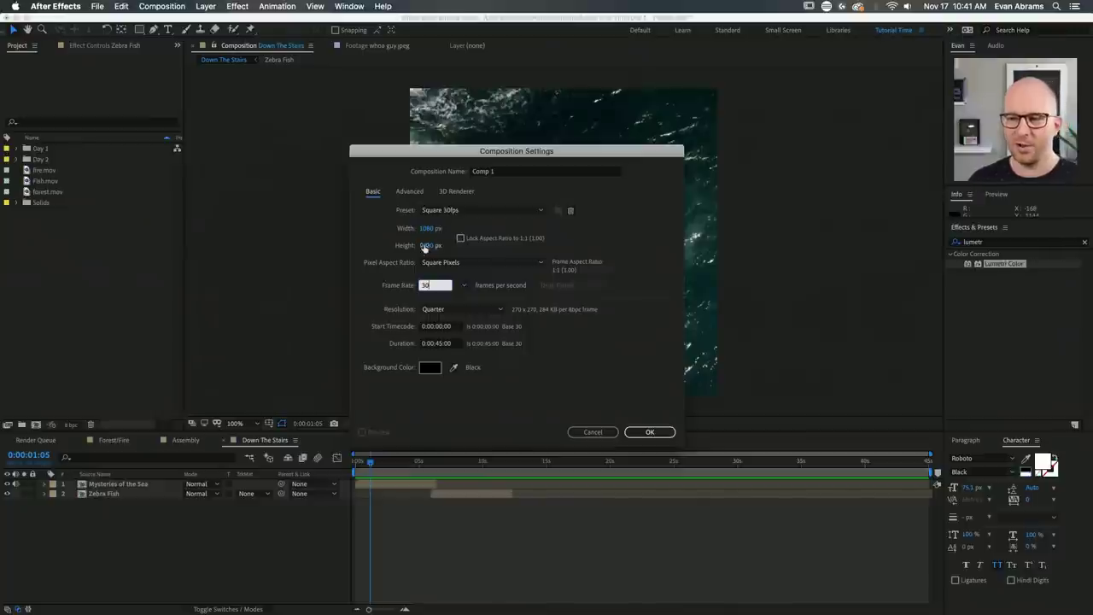
click(506, 173)
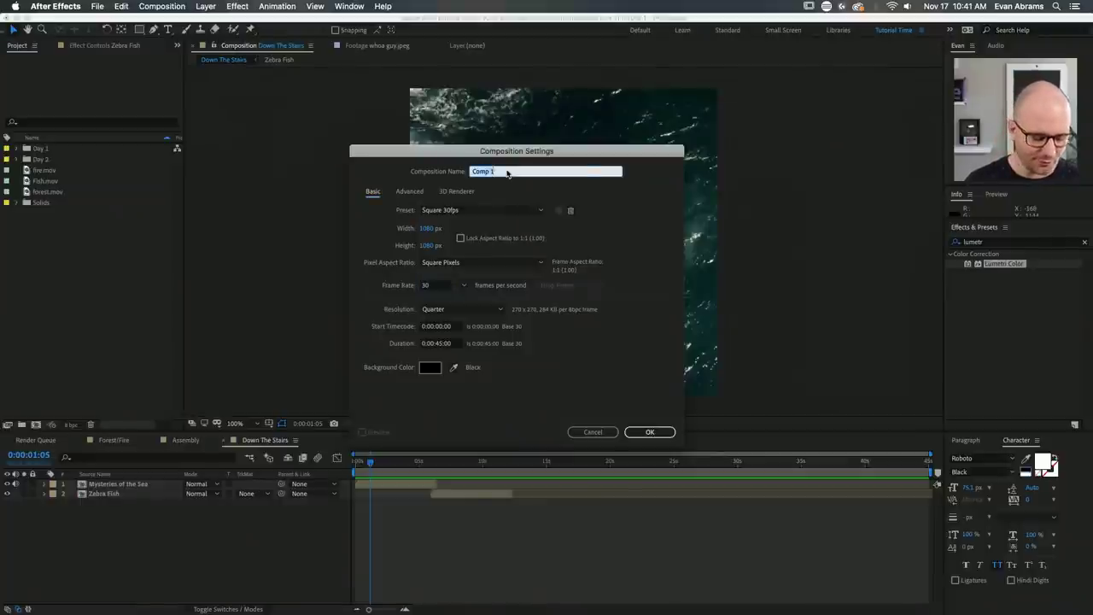
text(Trim Paths)
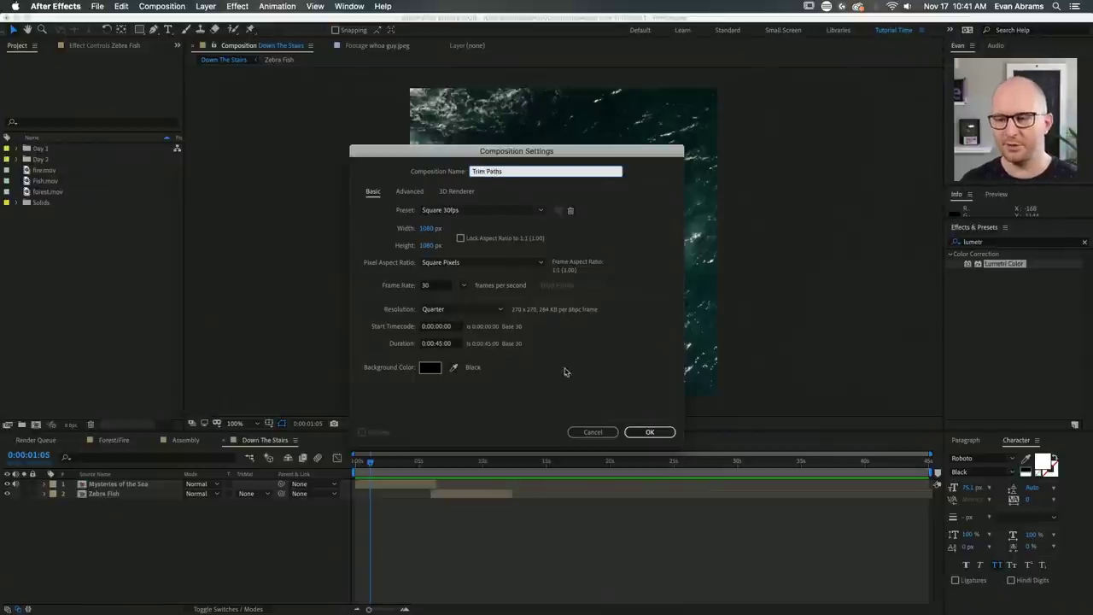
Create the empty Trim Paths comp, switch to the Pen tool, and open the viewer's grid options.
click(648, 432)
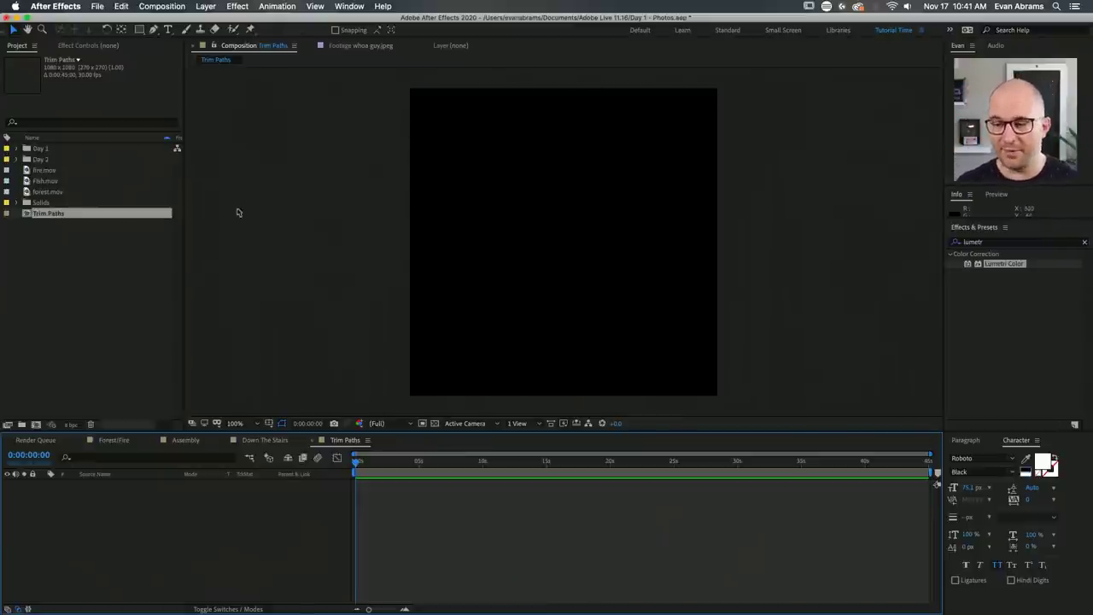
click(154, 30)
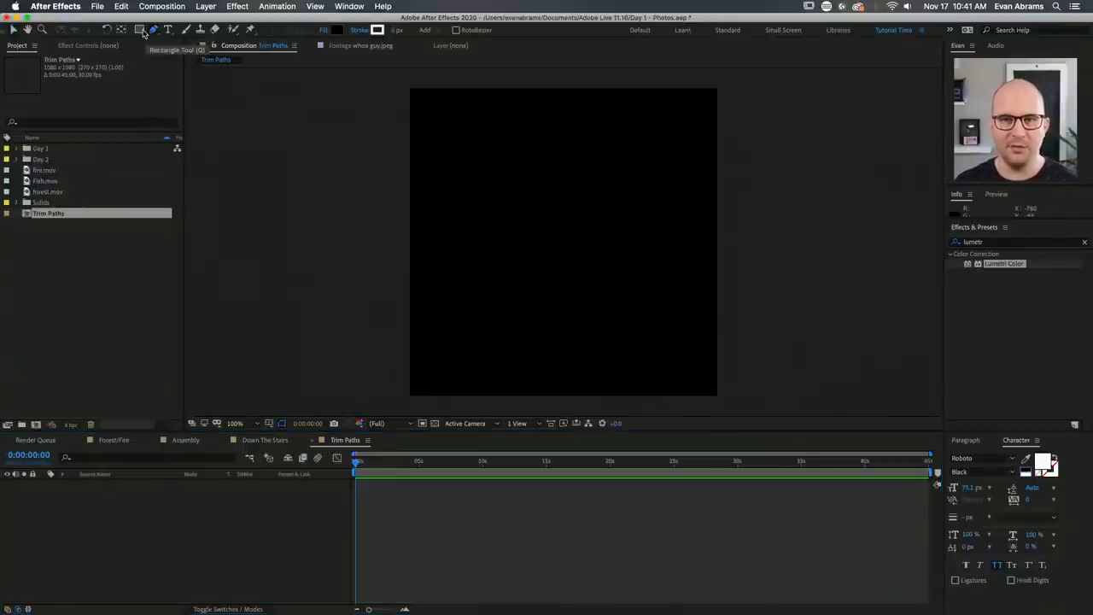
click(139, 30)
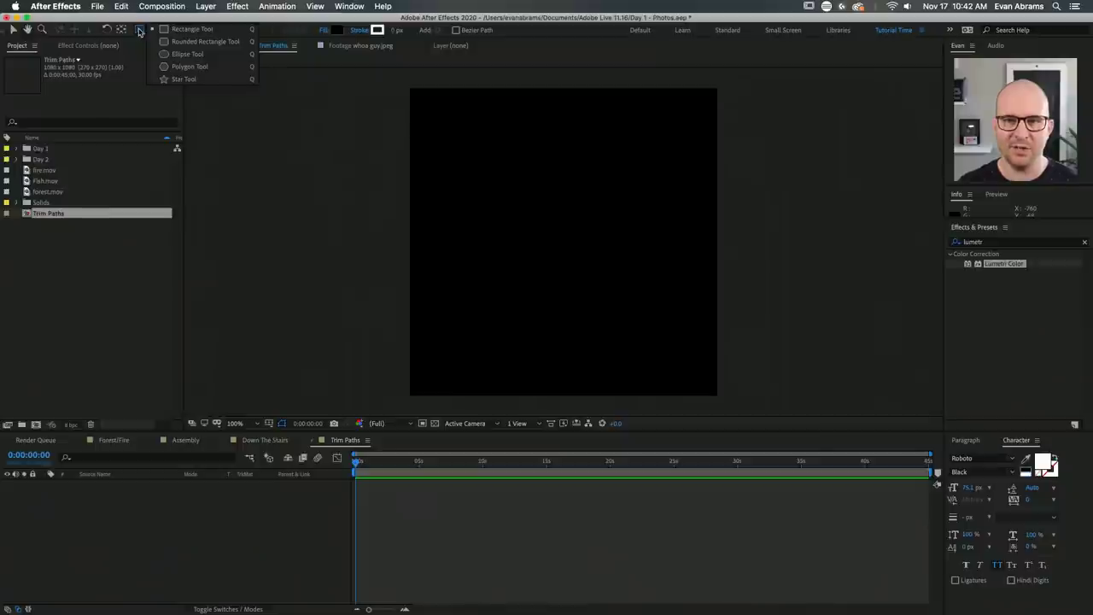
mouse_move(140, 31)
mouse_down()
mouse_move(179, 41)
mouse_move(179, 78)
mouse_move(153, 32)
mouse_up()
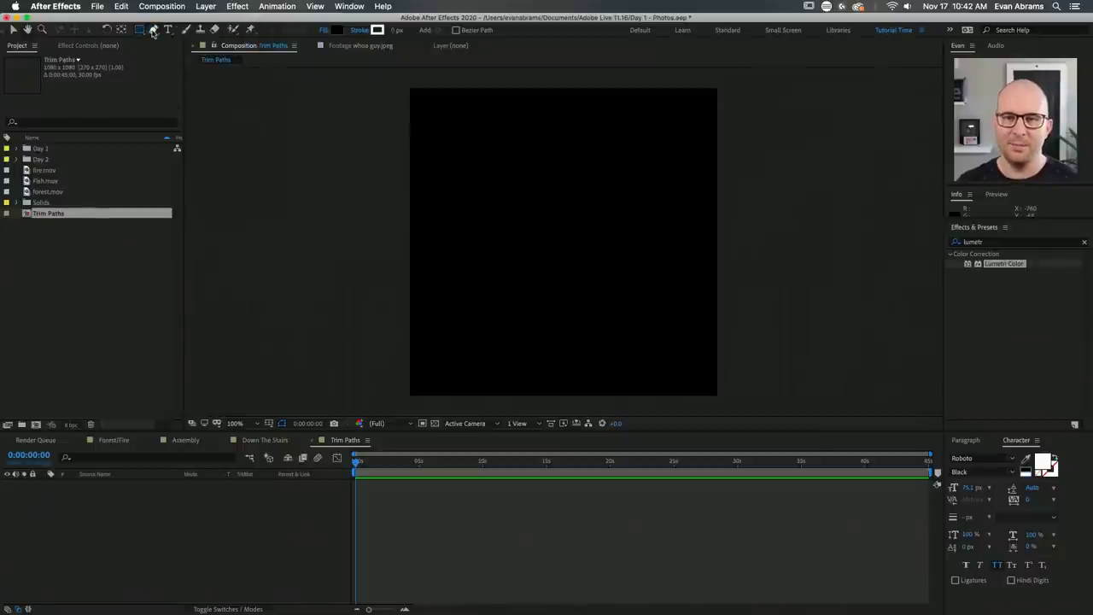
click(153, 31)
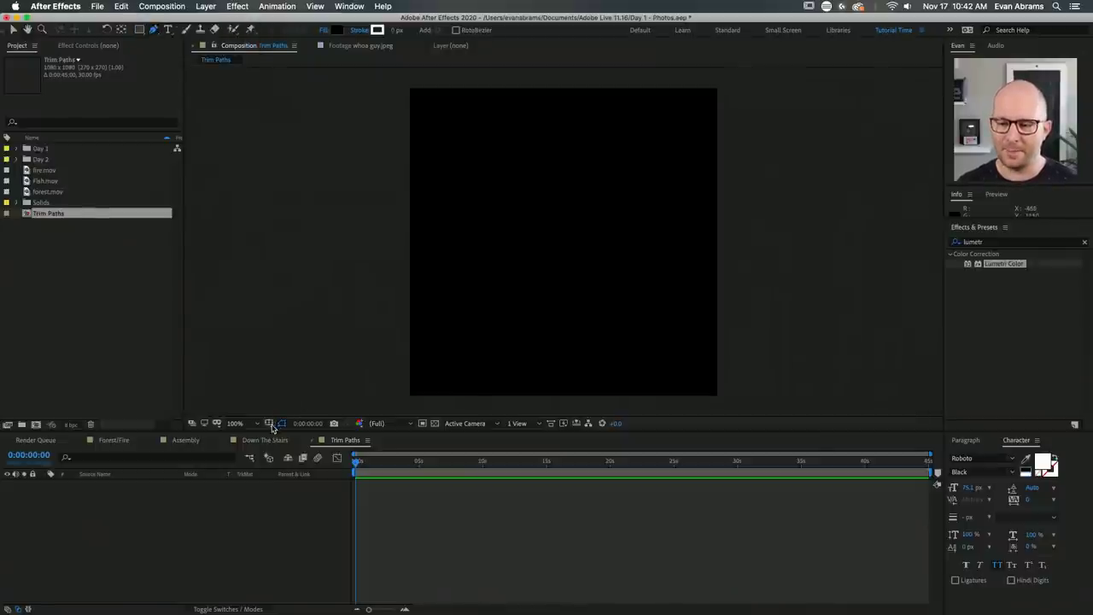
click(271, 426)
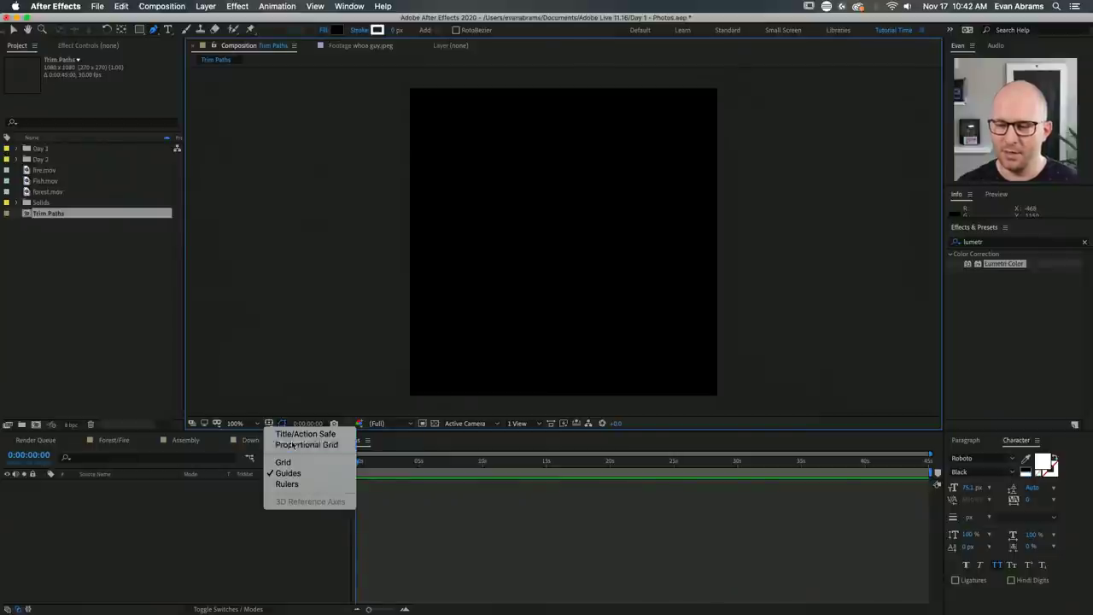
Show a proportional grid and draw a horizontal pen path between two grid intersections.
click(294, 445)
scroll(513, 240, up, 1)
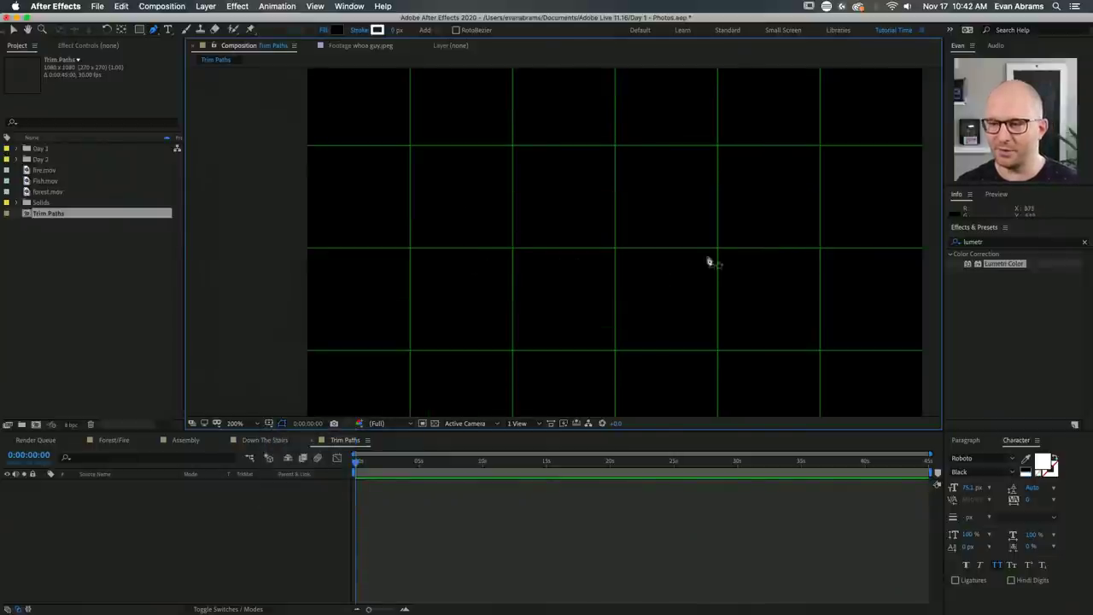
scroll(412, 249, up, 1)
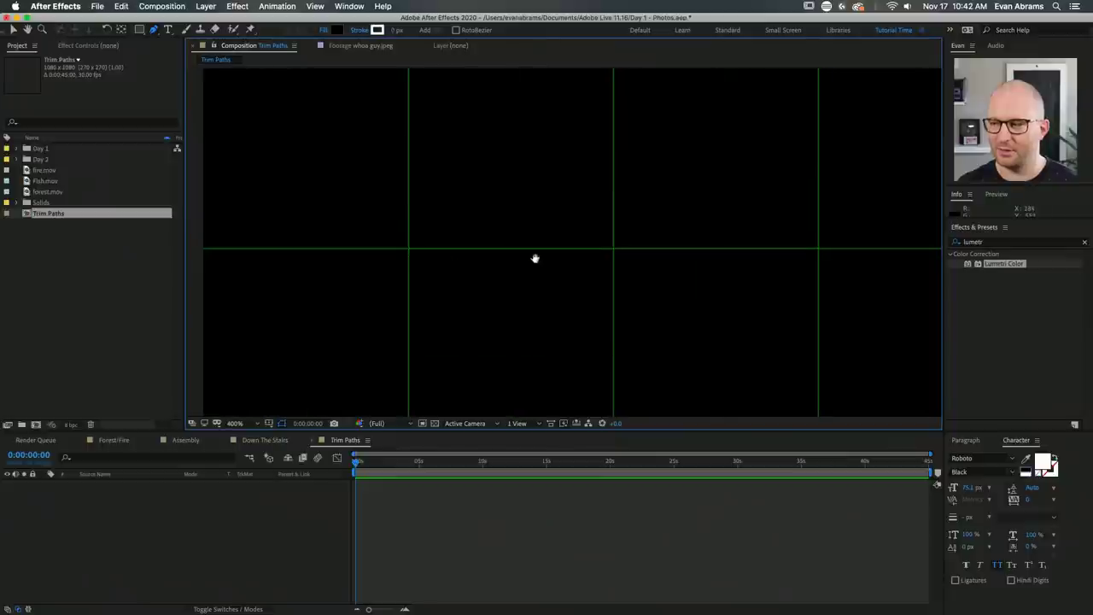
drag(535, 257, 403, 234)
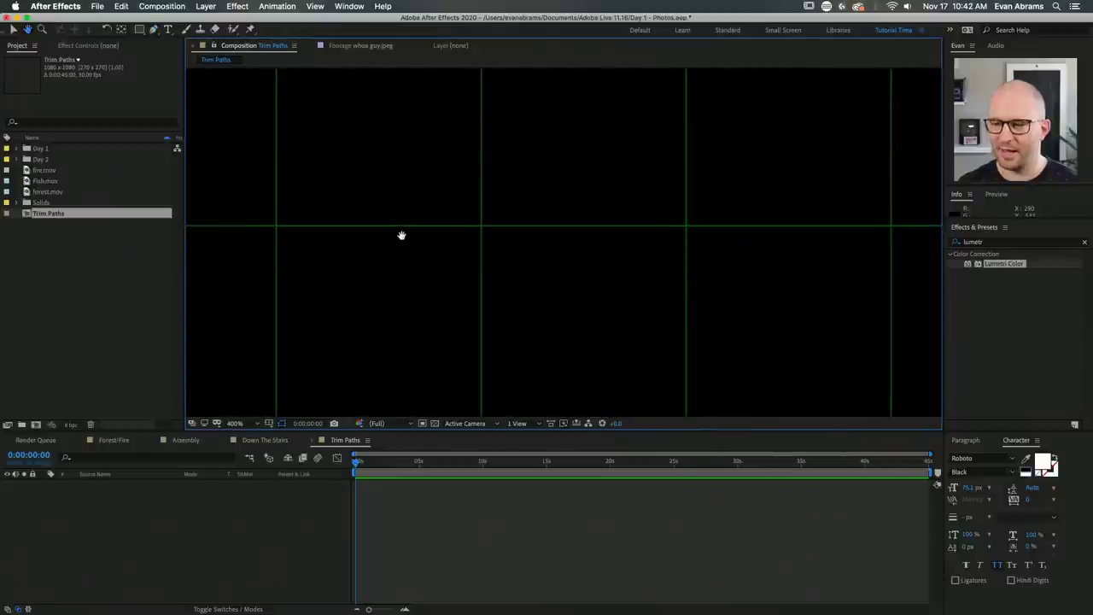
click(276, 227)
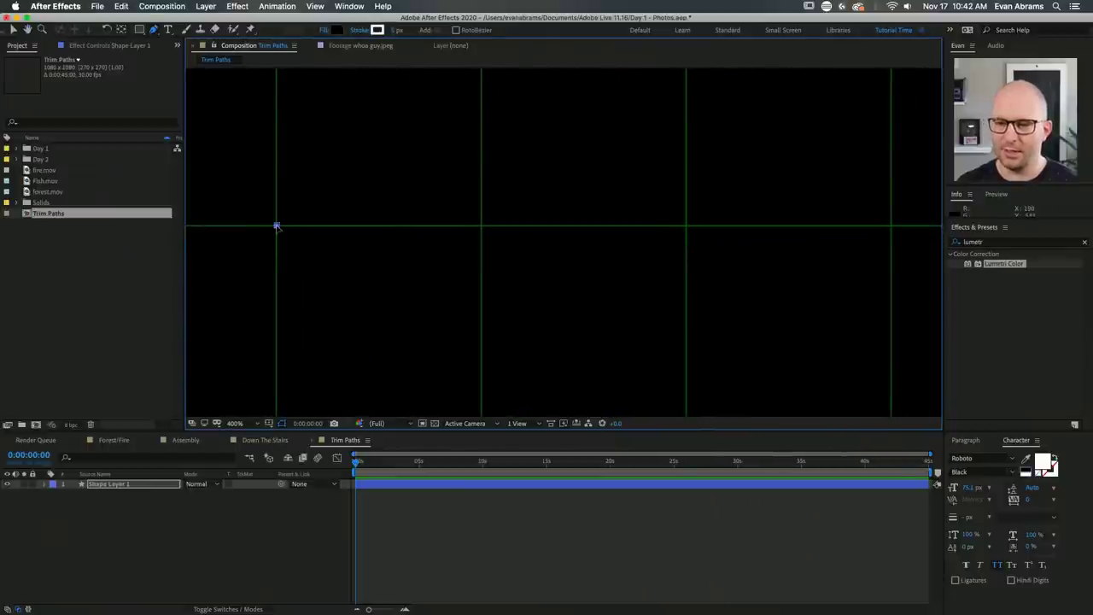
click(892, 228)
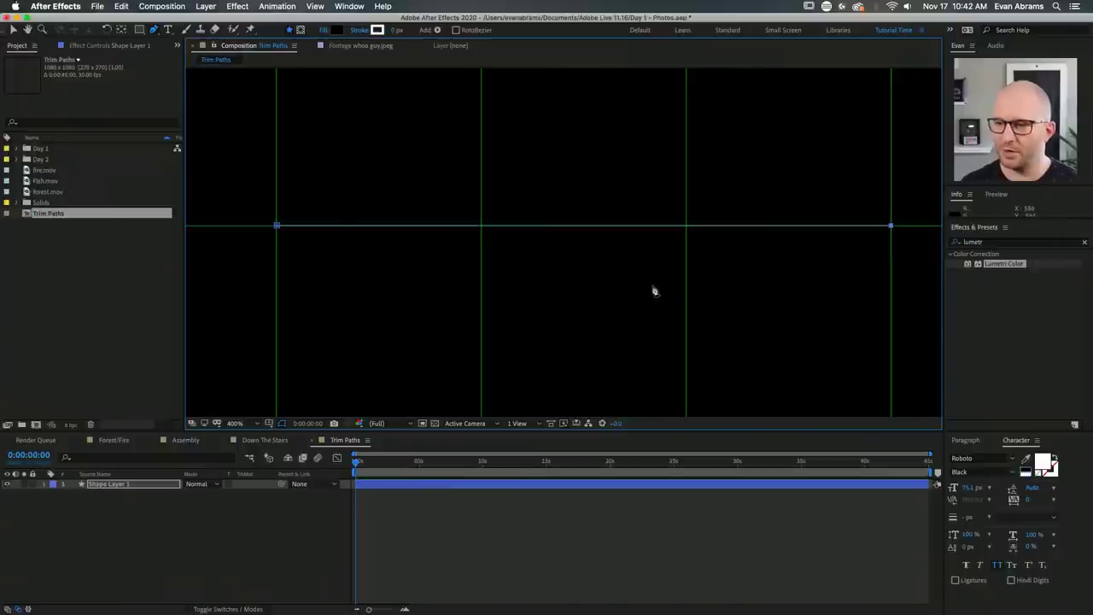
Snap the path's right end point exactly onto the grid intersection with the Selection tool.
key(comma)
key(comma)
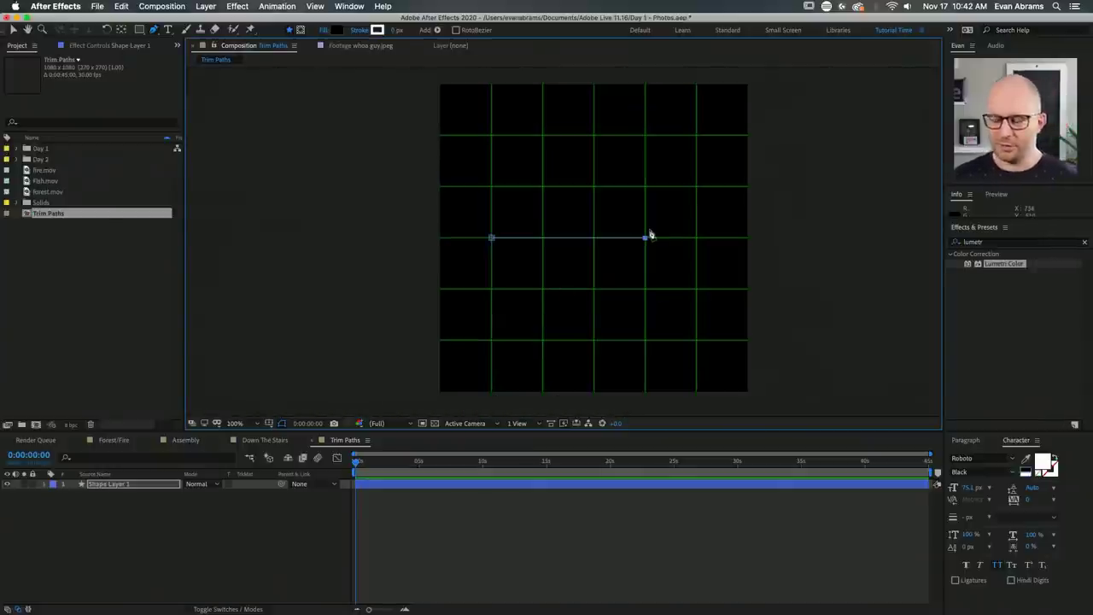
key(v)
drag(664, 227, 697, 246)
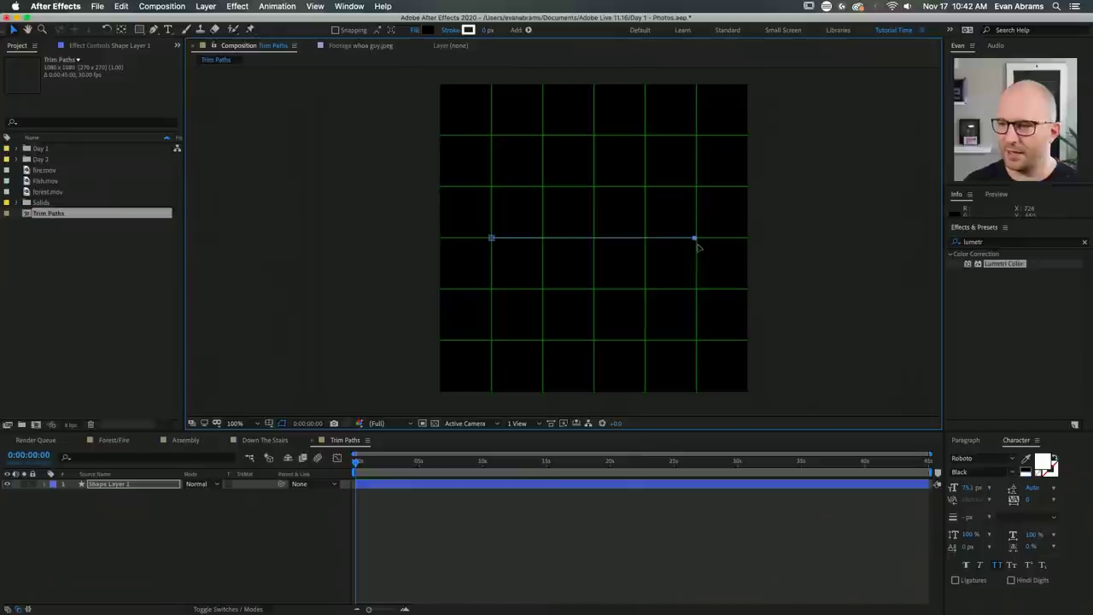
key(period)
key(period)
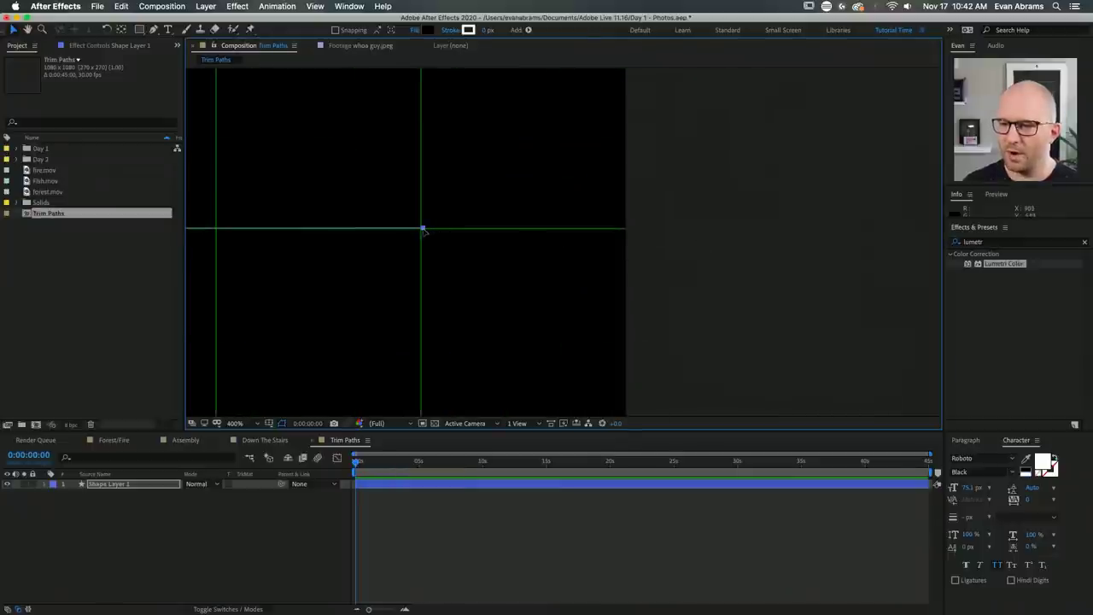
drag(423, 230, 425, 231)
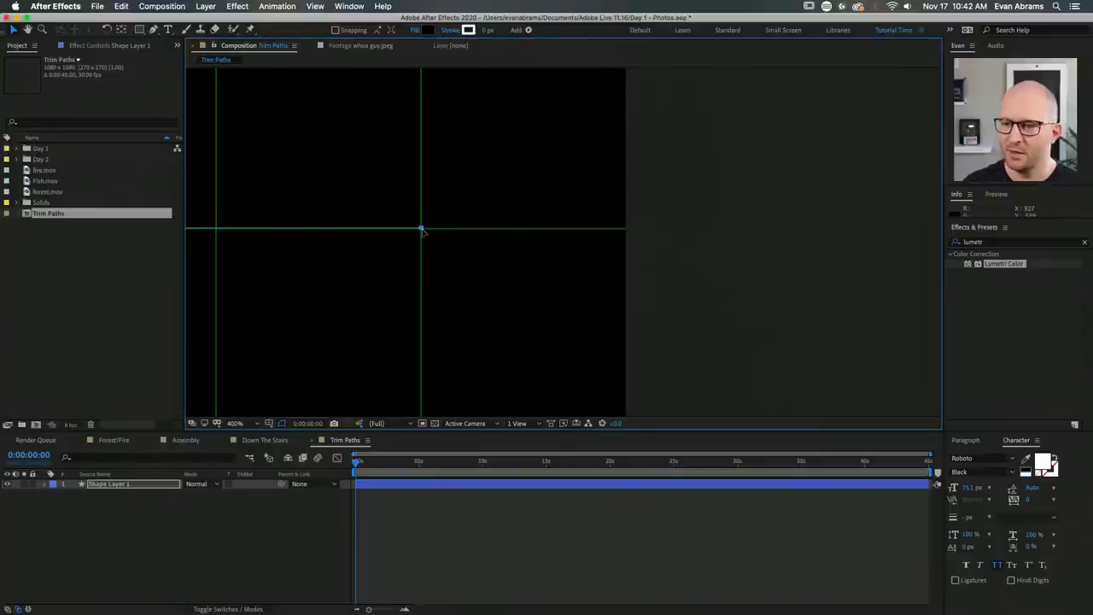
scroll(422, 231, down, 5)
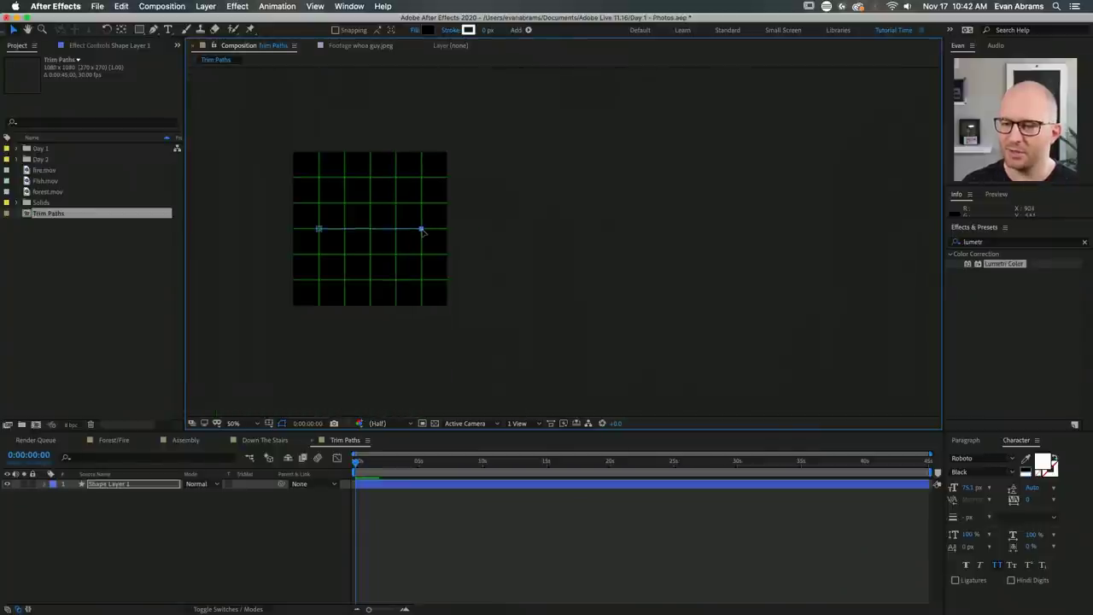
scroll(376, 229, up, 3)
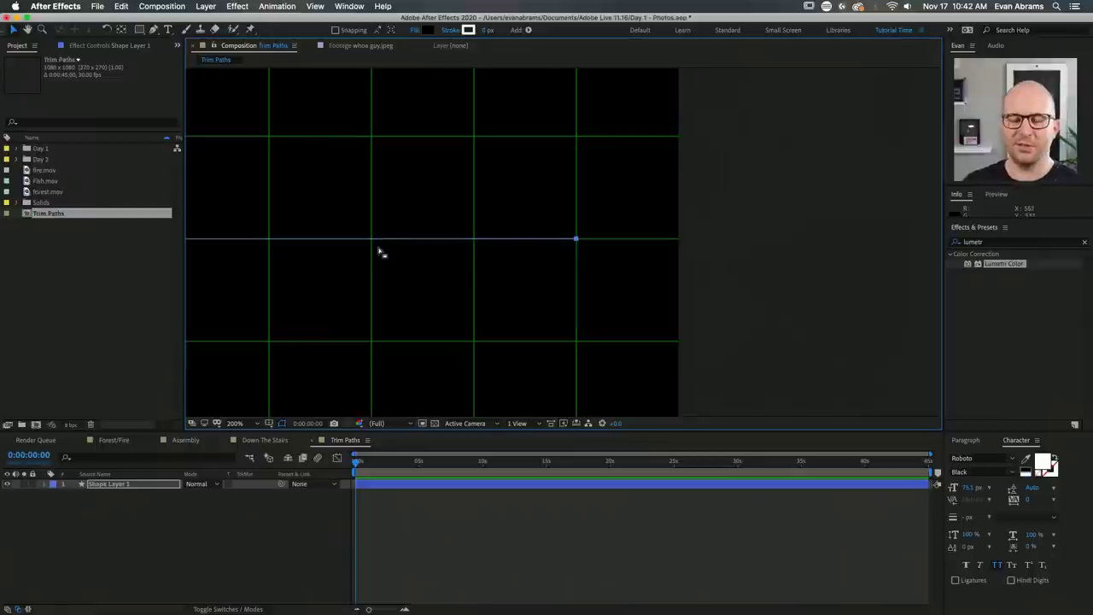
scroll(367, 229, up, 1)
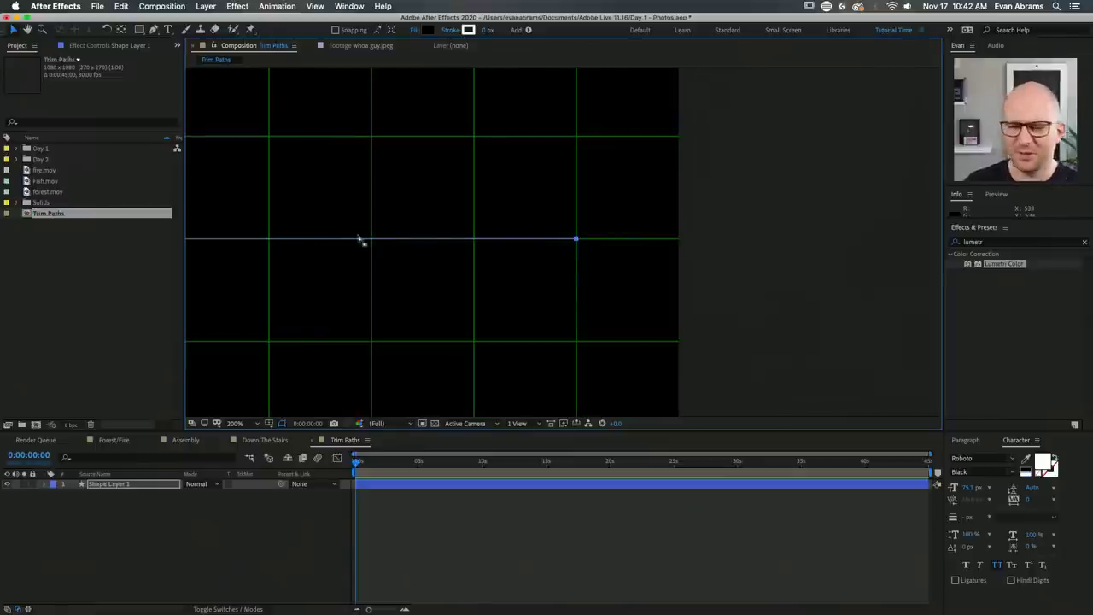
click(446, 543)
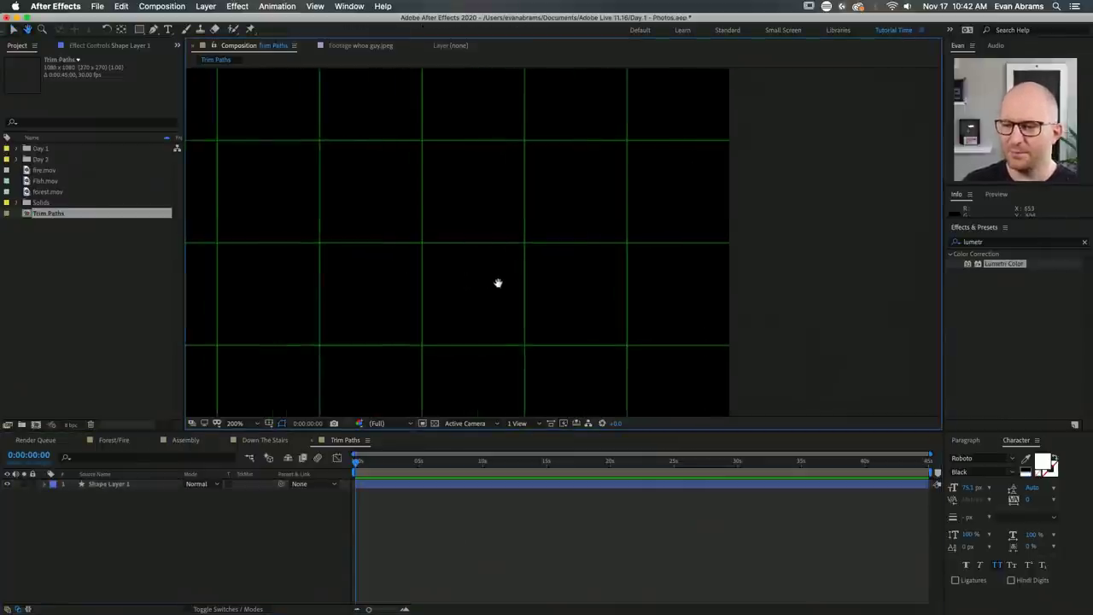
scroll(498, 283, left, 2)
Give Shape Layer 1 a white stroke 20 px wide.
click(410, 488)
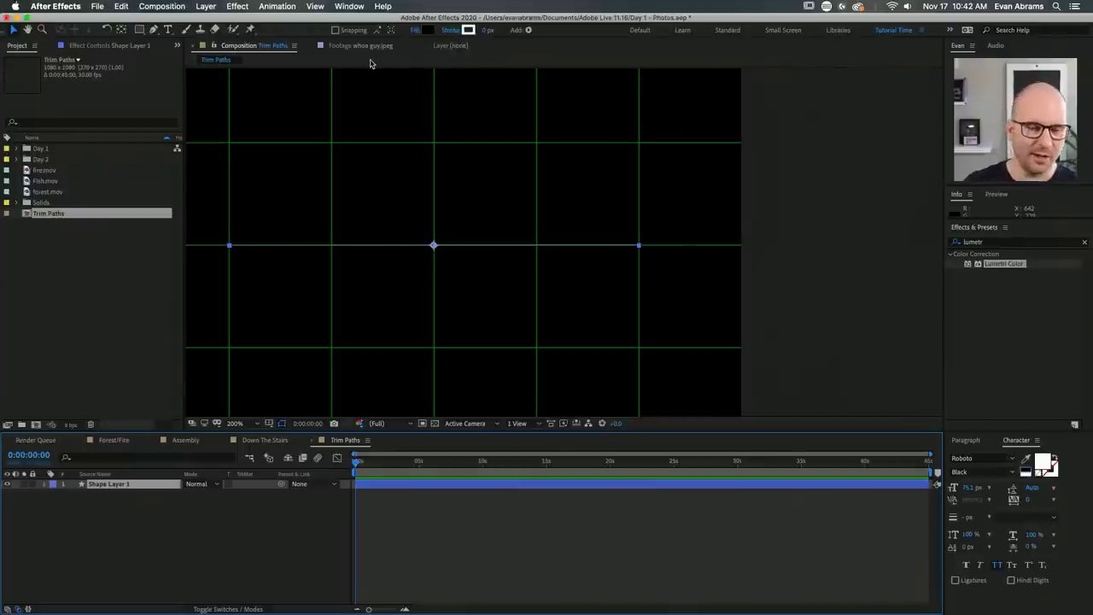
drag(483, 32, 498, 31)
click(489, 30)
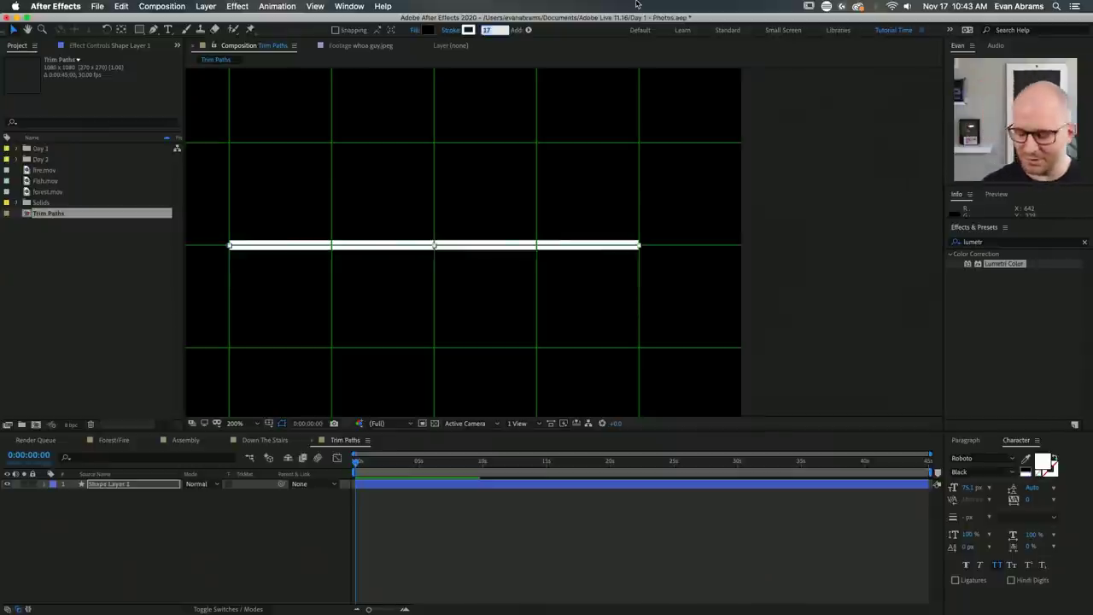
text(20)
key(Return)
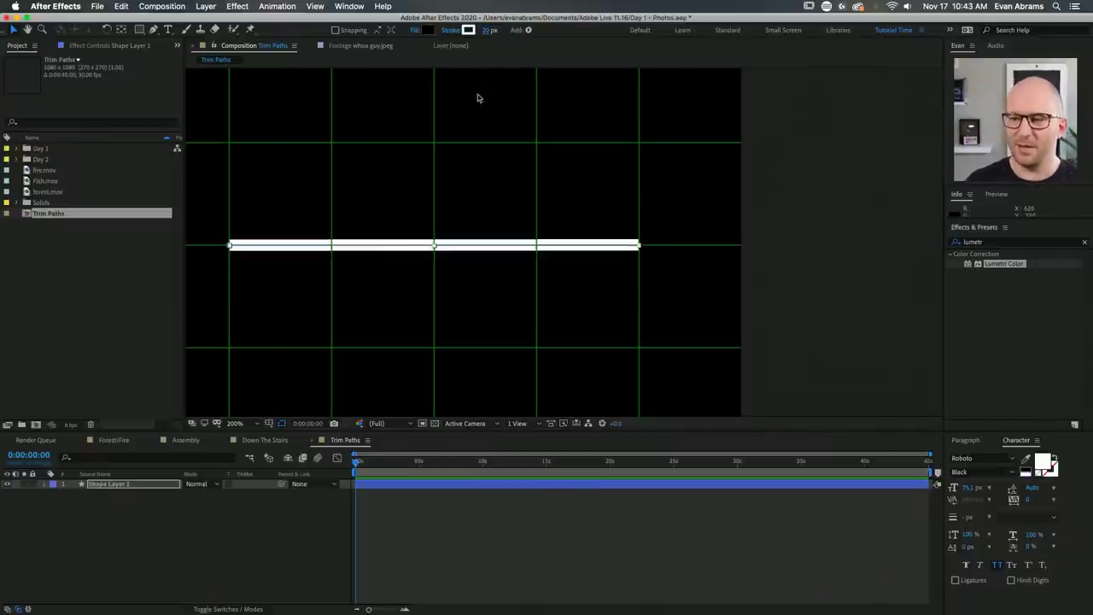
Fit the comp in the viewer, then zoom in to 200% on the line.
key(comma)
key(comma)
key(period)
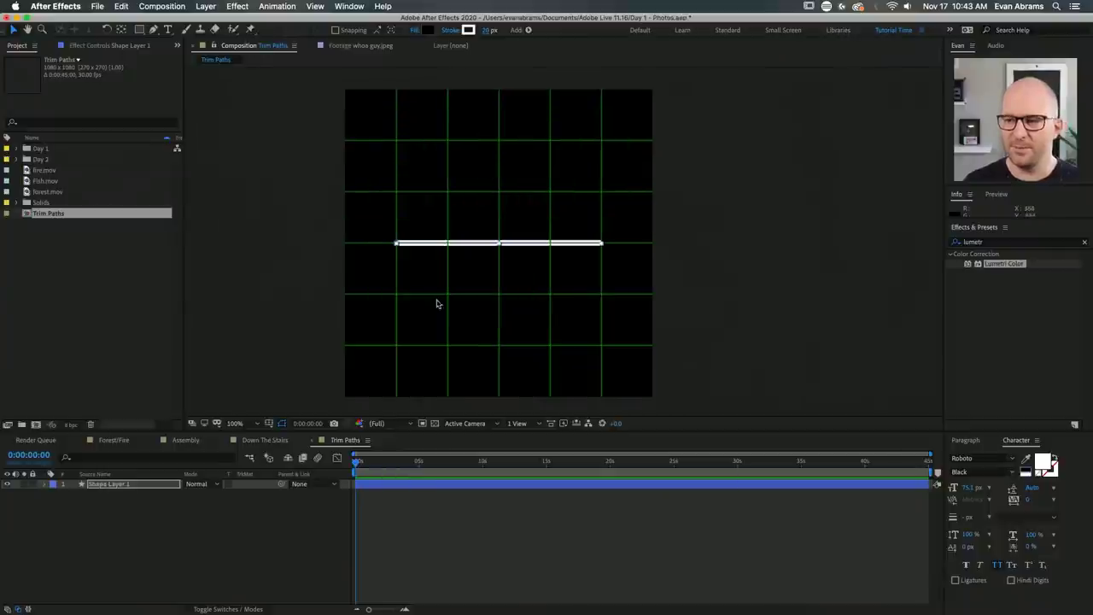
key(period)
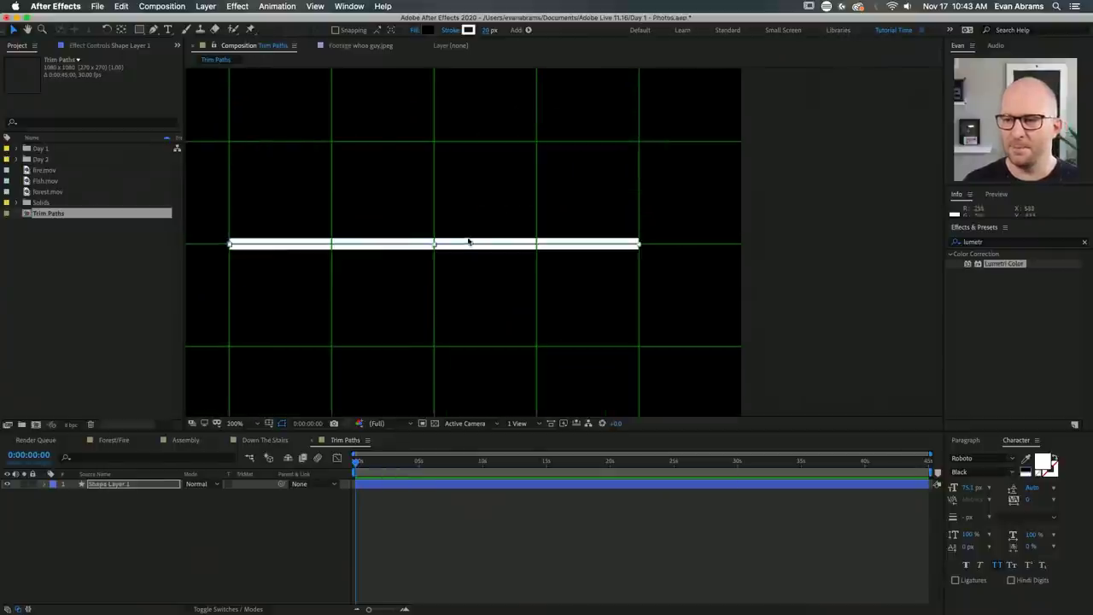
Enlarge the timeline and expand Shape Layer 1's Contents and Transform groups.
click(402, 495)
click(381, 487)
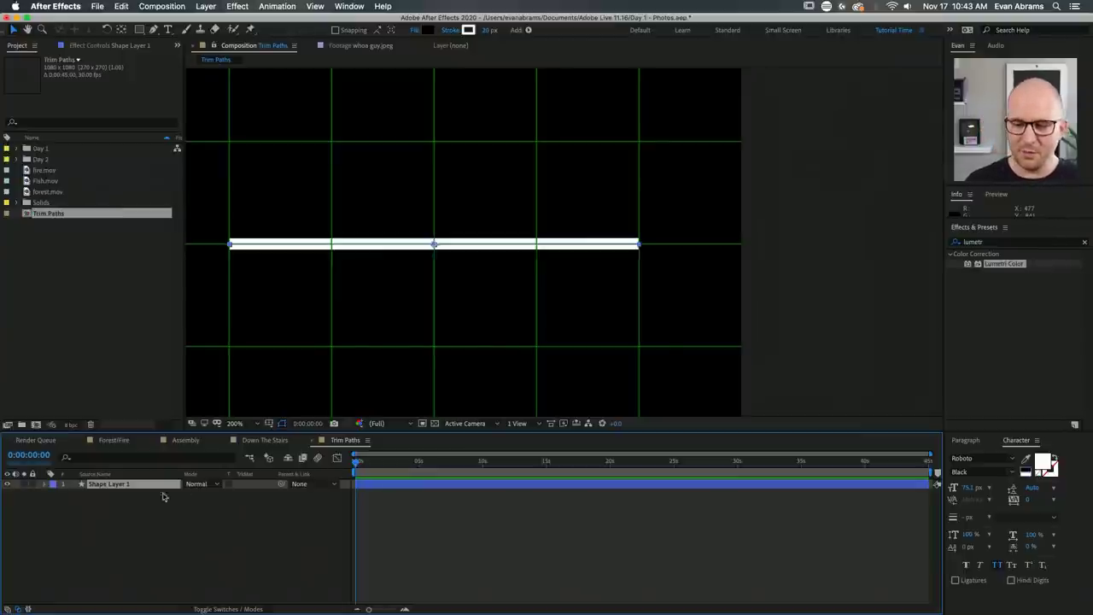
click(46, 485)
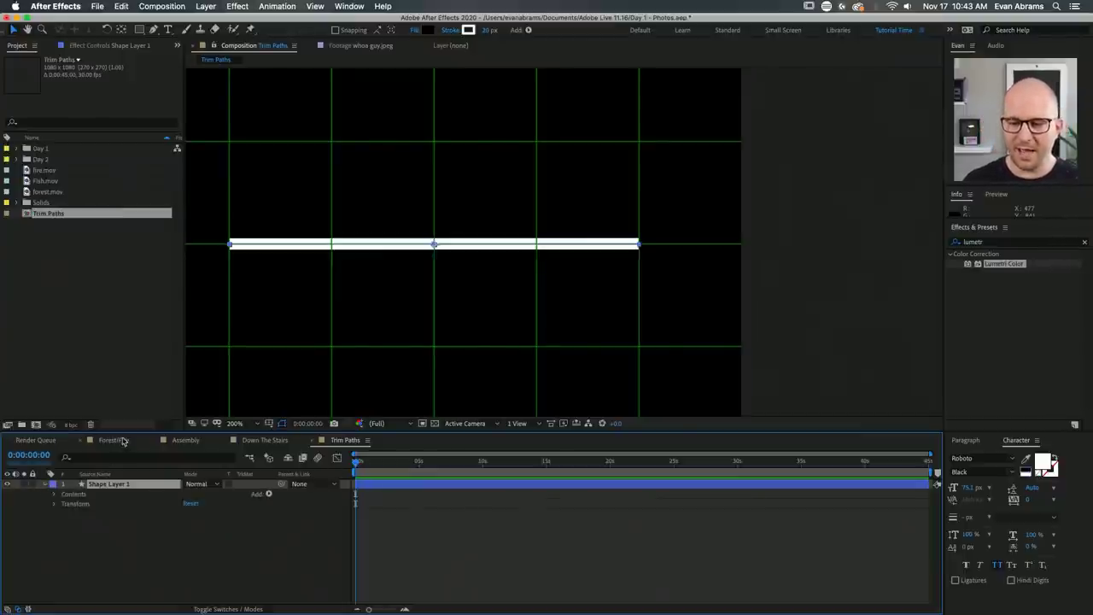
drag(120, 430, 312, 270)
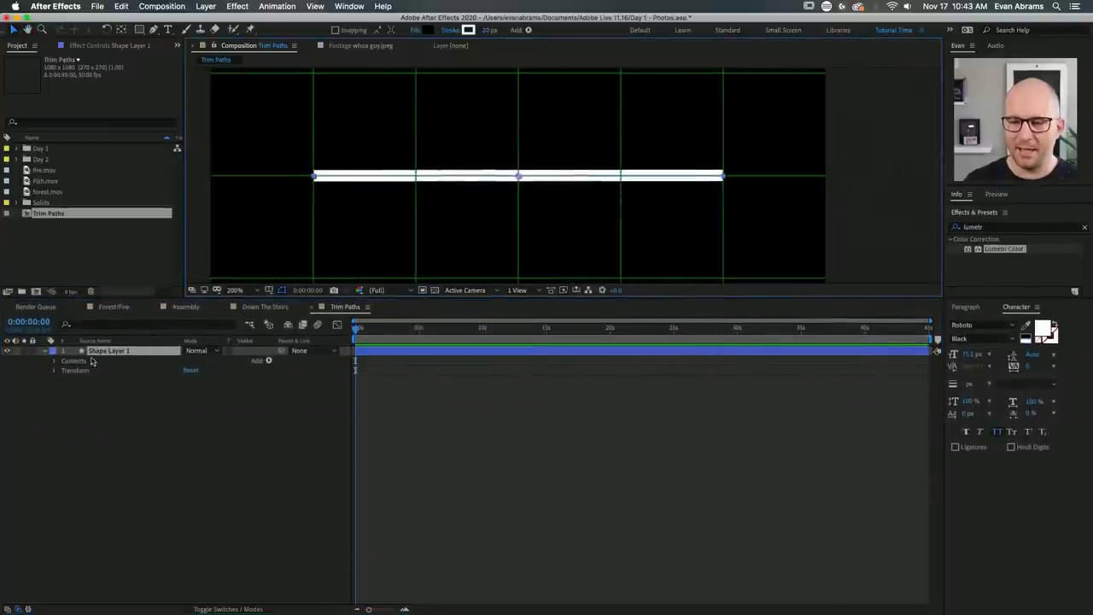
click(54, 361)
click(54, 379)
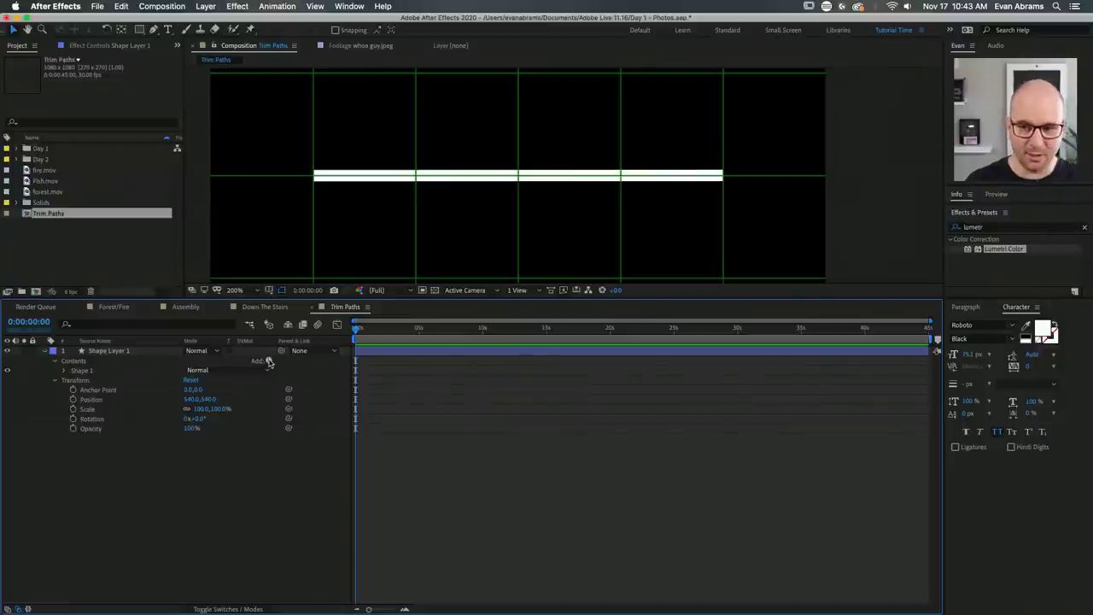
Bring up the Add menu of shape operations for Shape Layer 1.
click(268, 361)
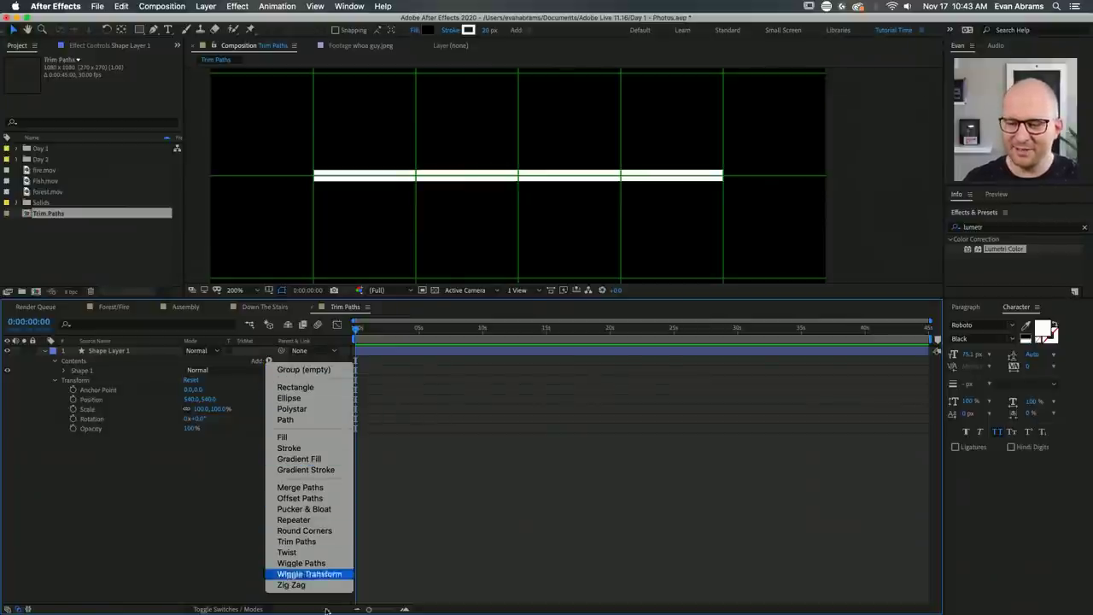
click(219, 503)
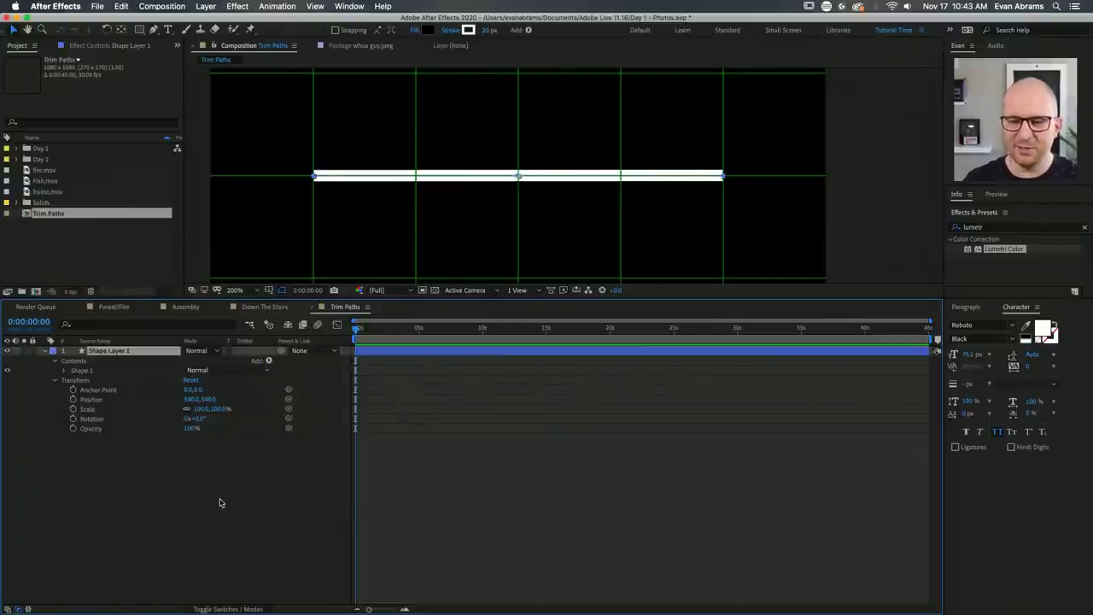
click(142, 358)
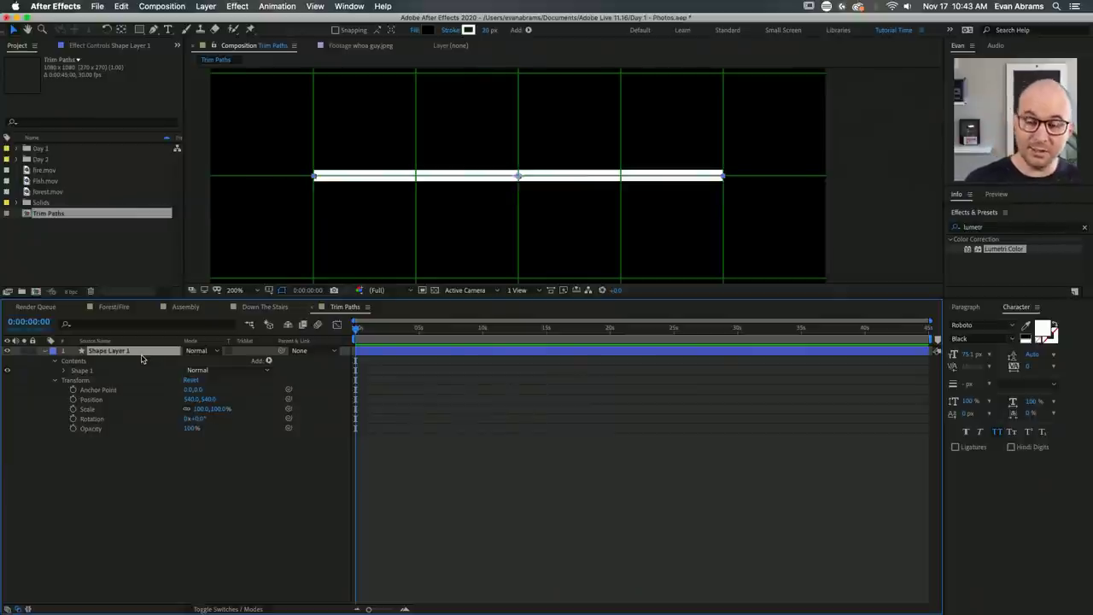
click(265, 362)
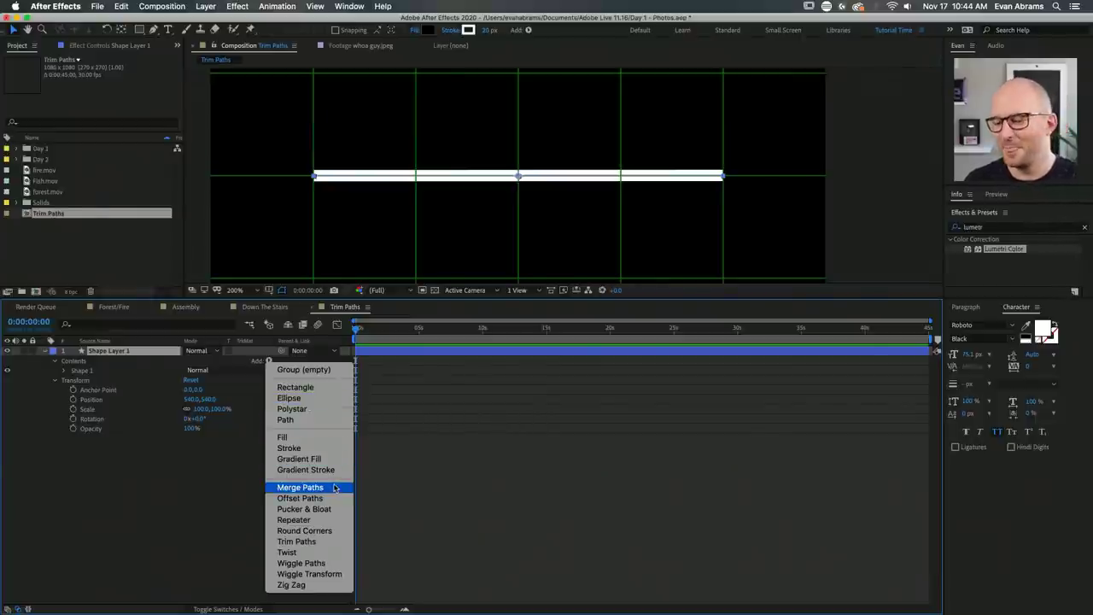
Add Trim Paths and keyframe End from 0% at 0s to 100% at 1s.
click(303, 541)
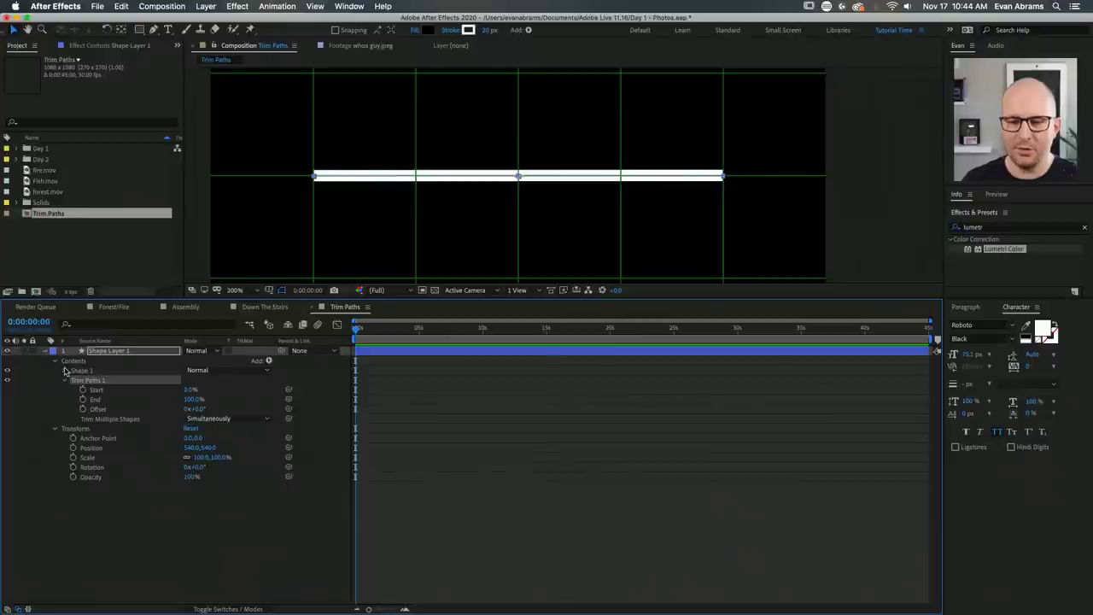
click(67, 372)
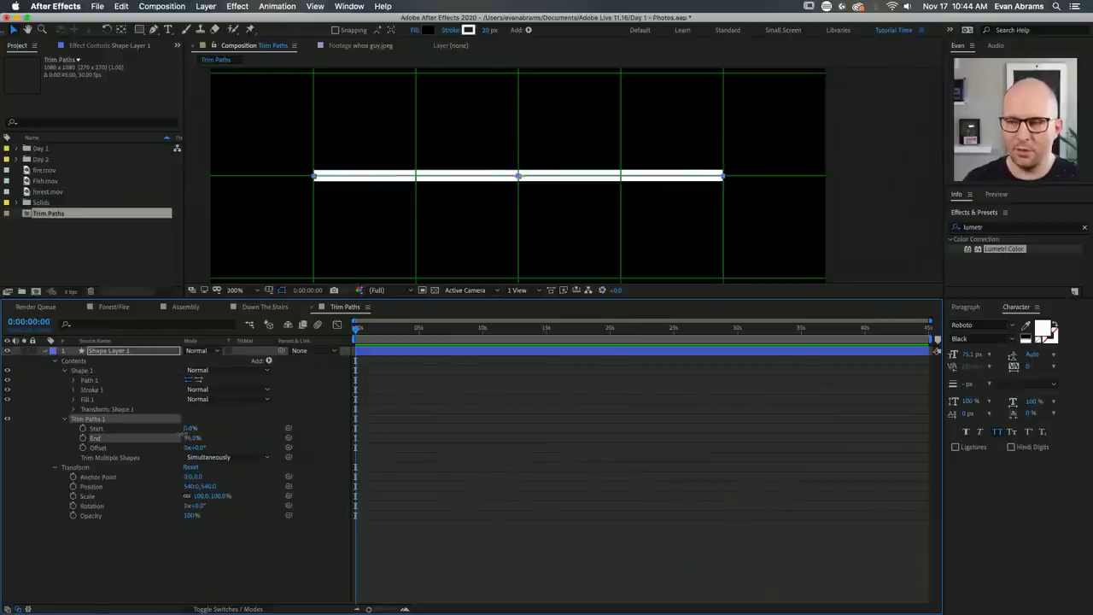
mouse_move(192, 437)
mouse_down()
mouse_move(145, 437)
mouse_move(199, 440)
mouse_move(149, 450)
mouse_move(220, 453)
mouse_up()
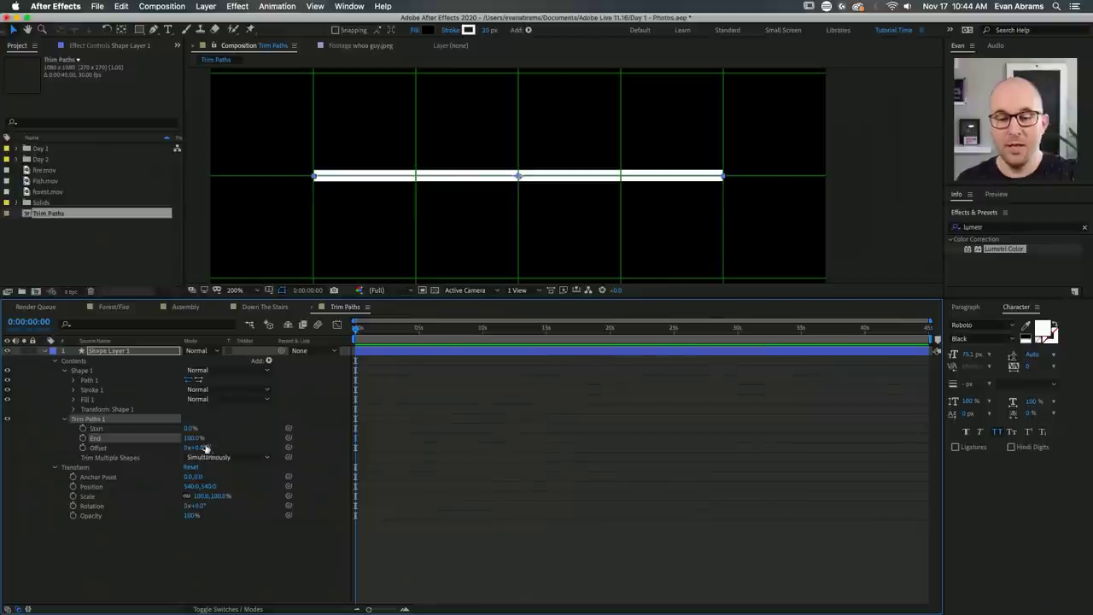
click(83, 438)
drag(189, 439, 104, 451)
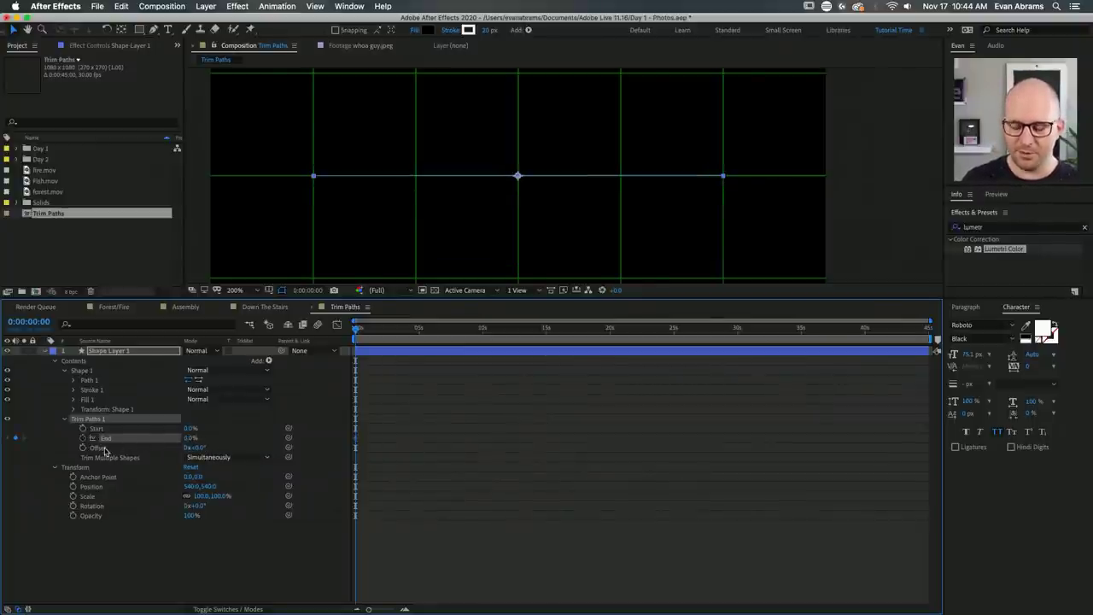
key(shift+Page_Down)
key(shift+Page_Down)
key(shift+Page_Down)
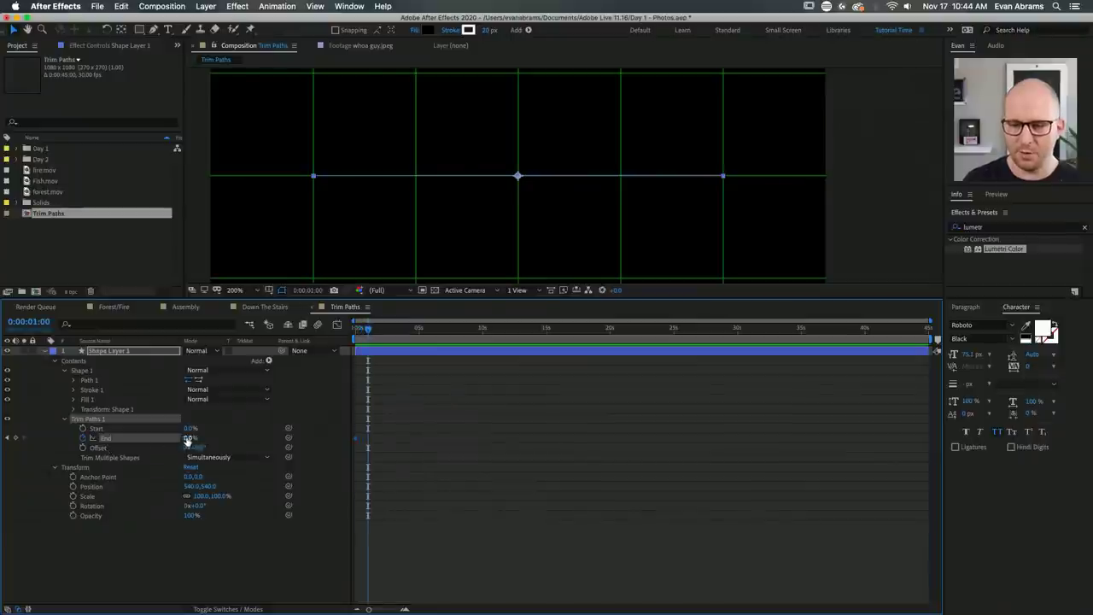
drag(188, 440, 398, 439)
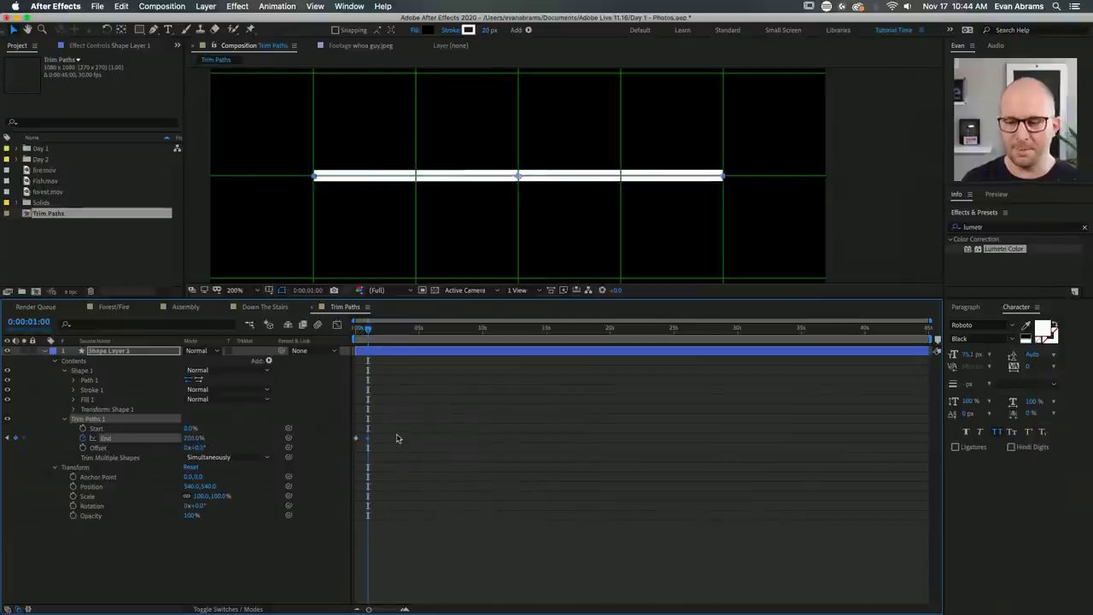
click(90, 439)
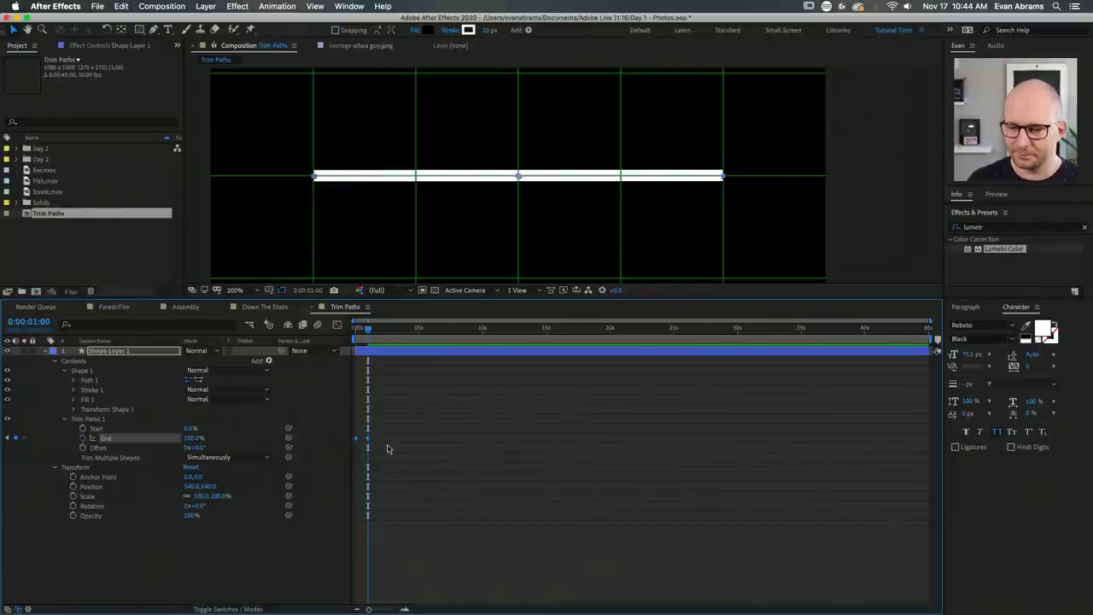
Zoom the timeline into the first seconds and select the End keyframes from frame 0.
key(equal)
key(equal)
key(equal)
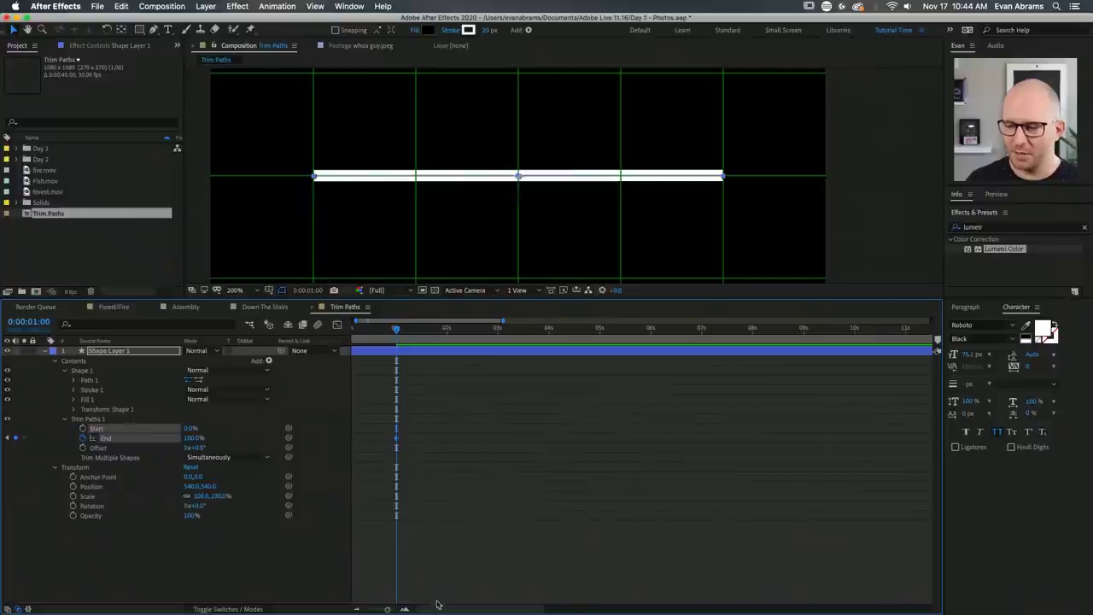
click(398, 393)
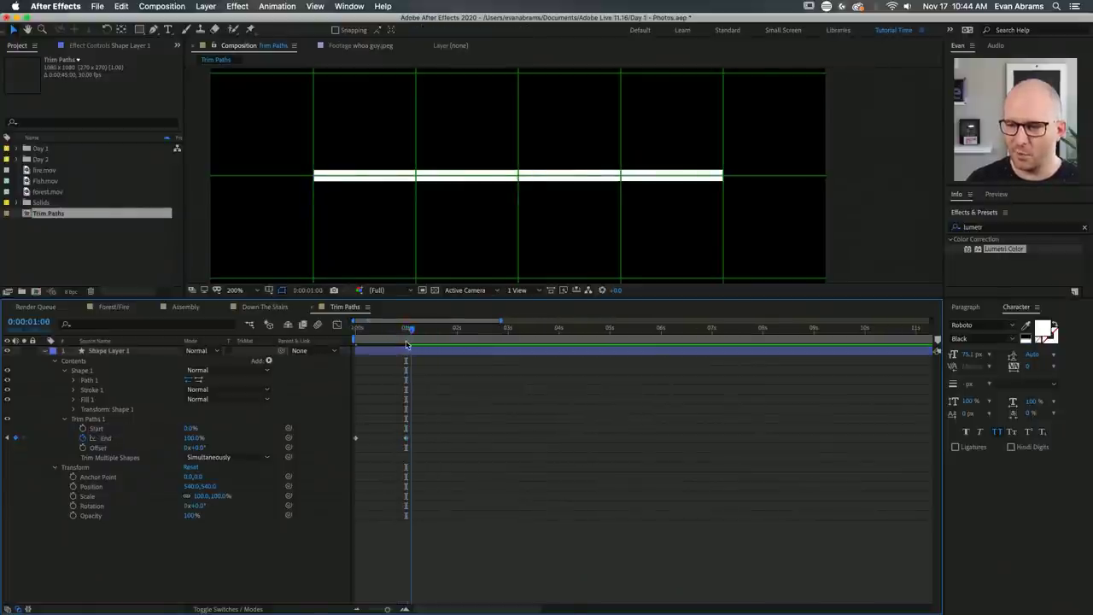
drag(420, 420, 376, 465)
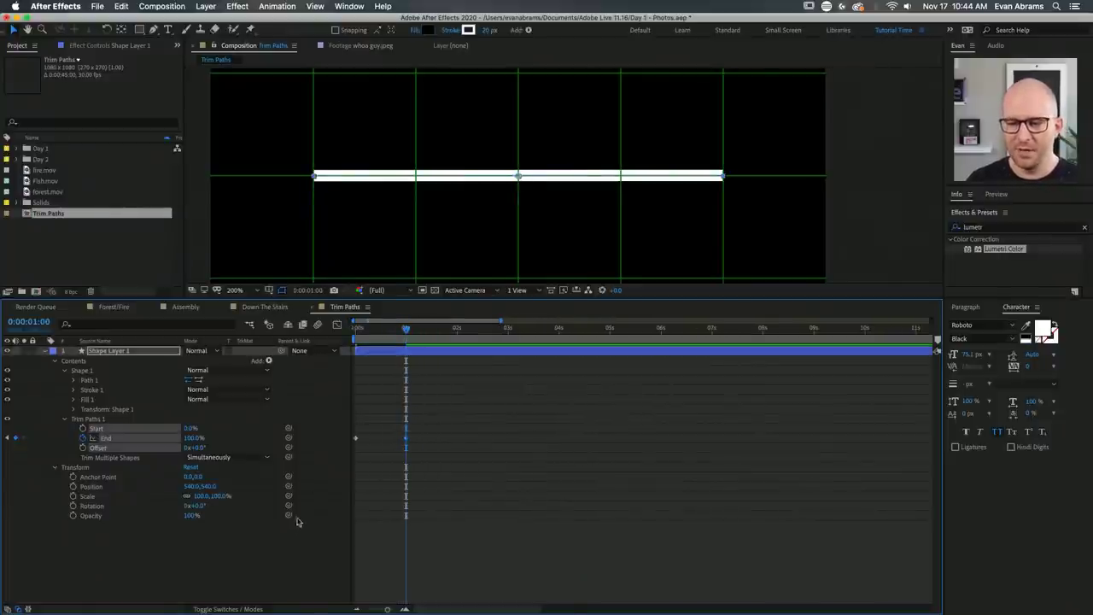
click(135, 443)
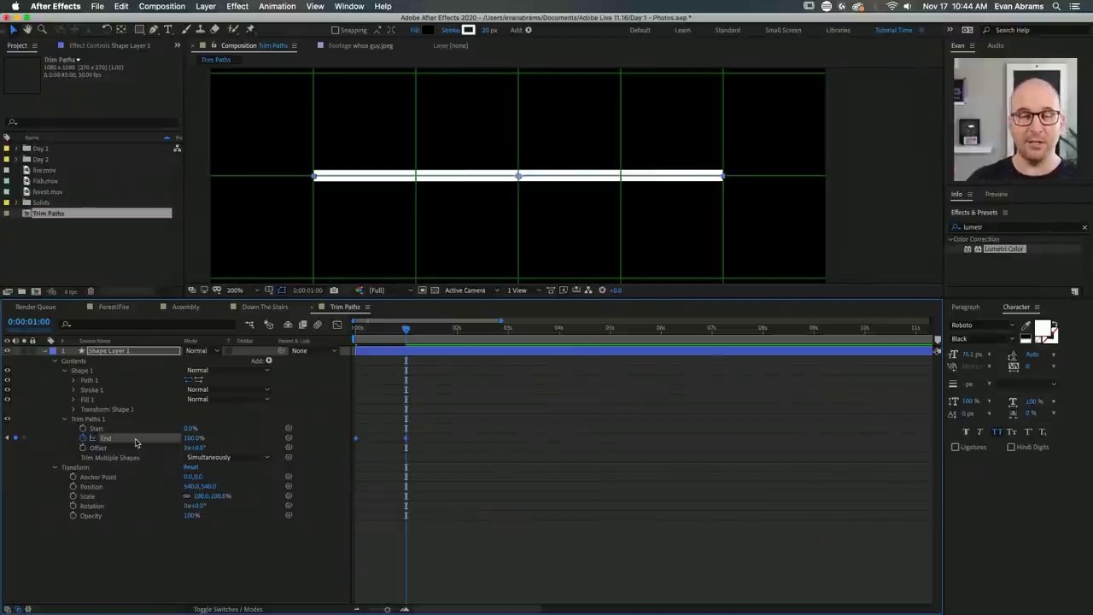
drag(410, 428, 410, 441)
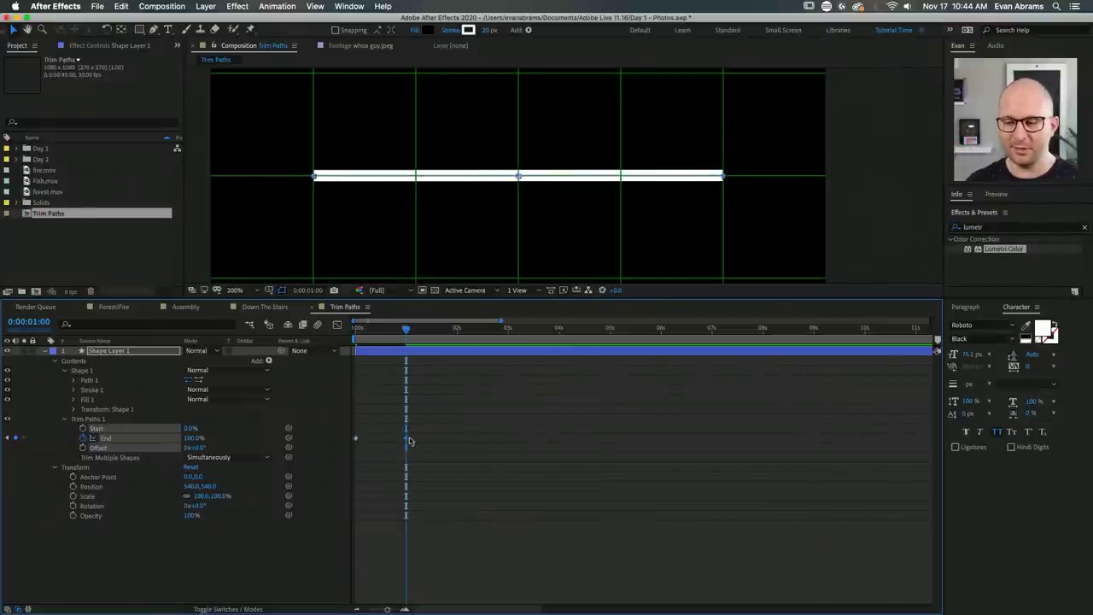
drag(406, 338, 356, 338)
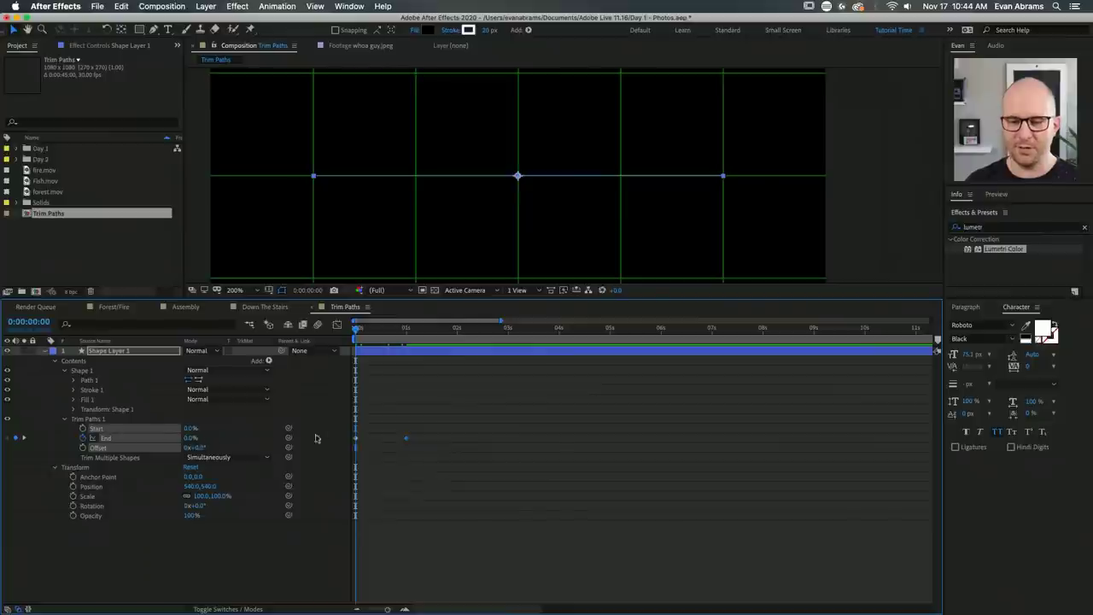
click(143, 441)
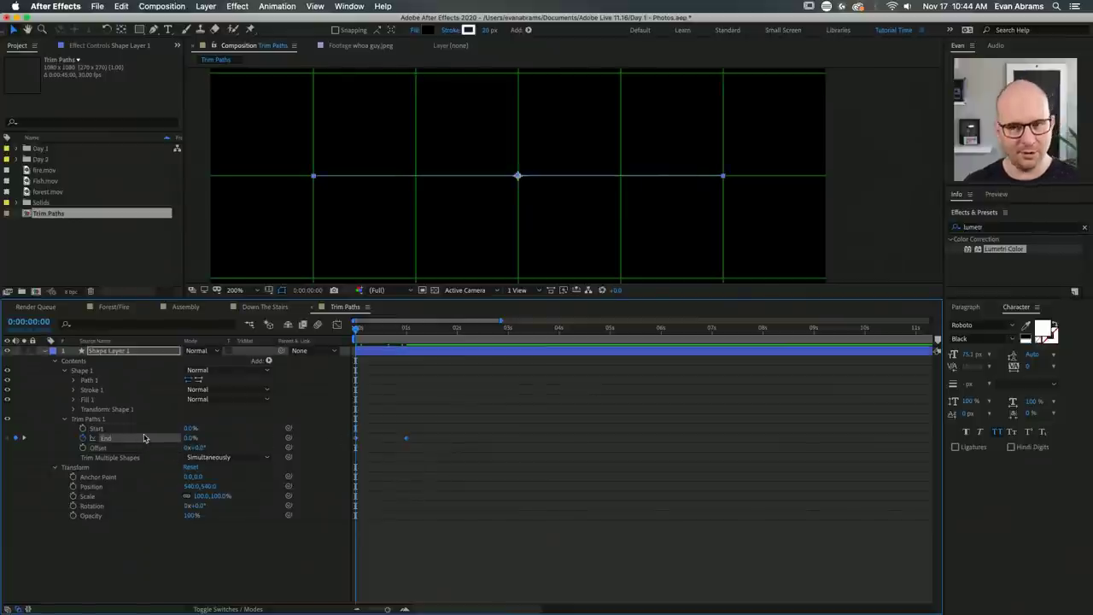
Preview the line drawing on, then collapse Shape Layer 1.
key(space)
key(space)
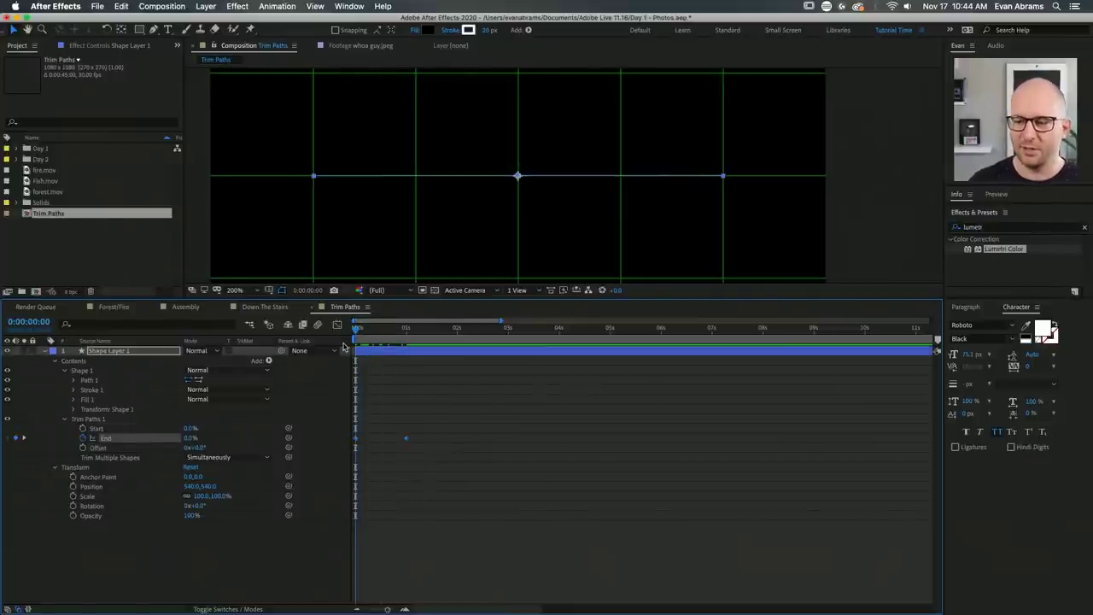
key(space)
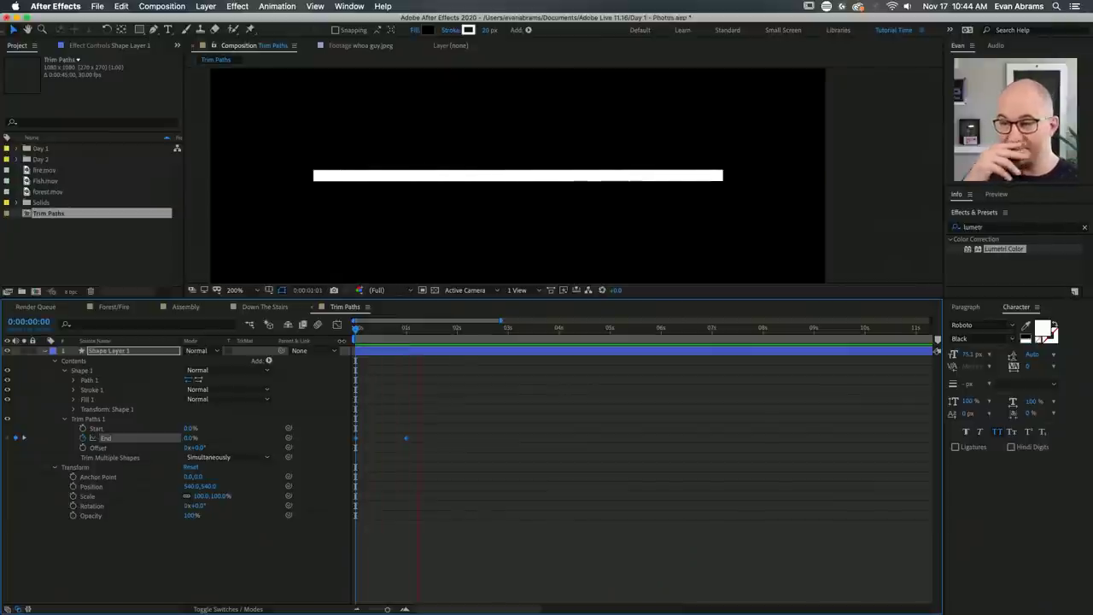
key(space)
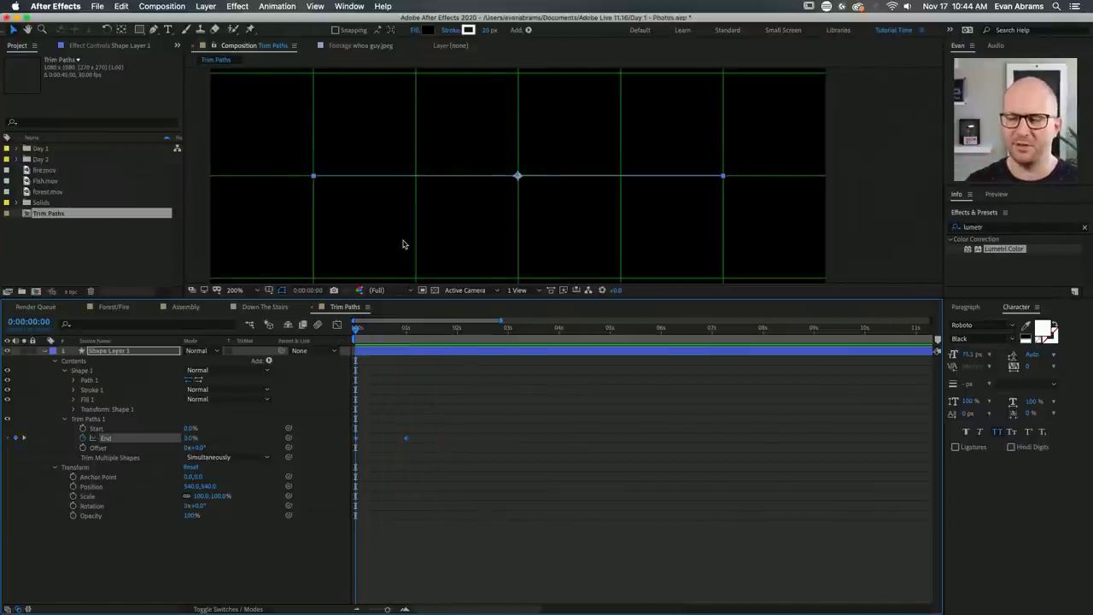
scroll(406, 245, down, 2)
key(space)
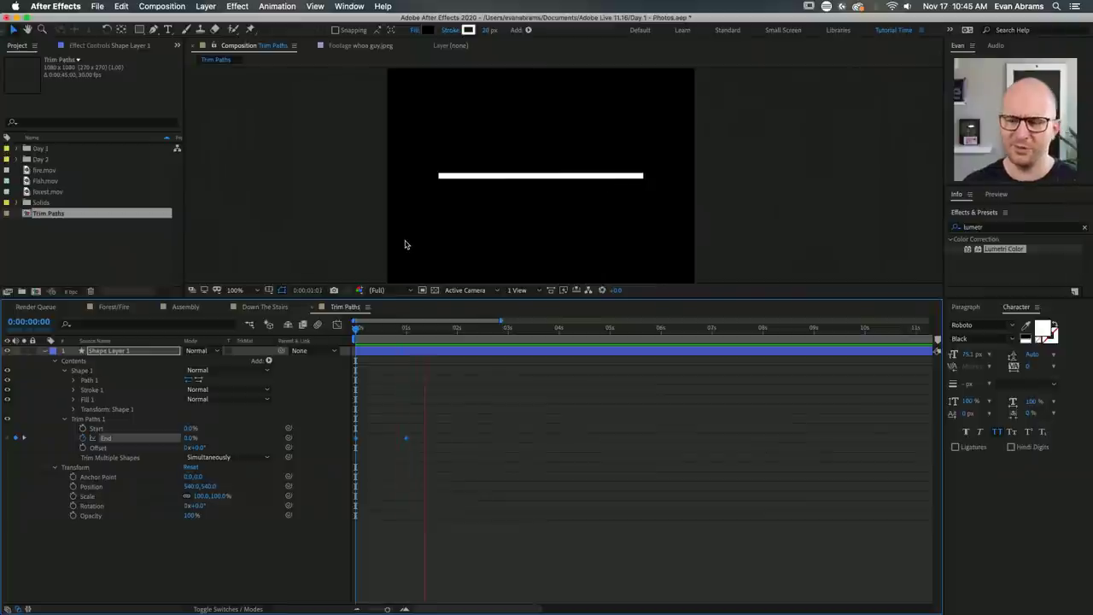
key(super+apostrophe)
key(space)
click(547, 196)
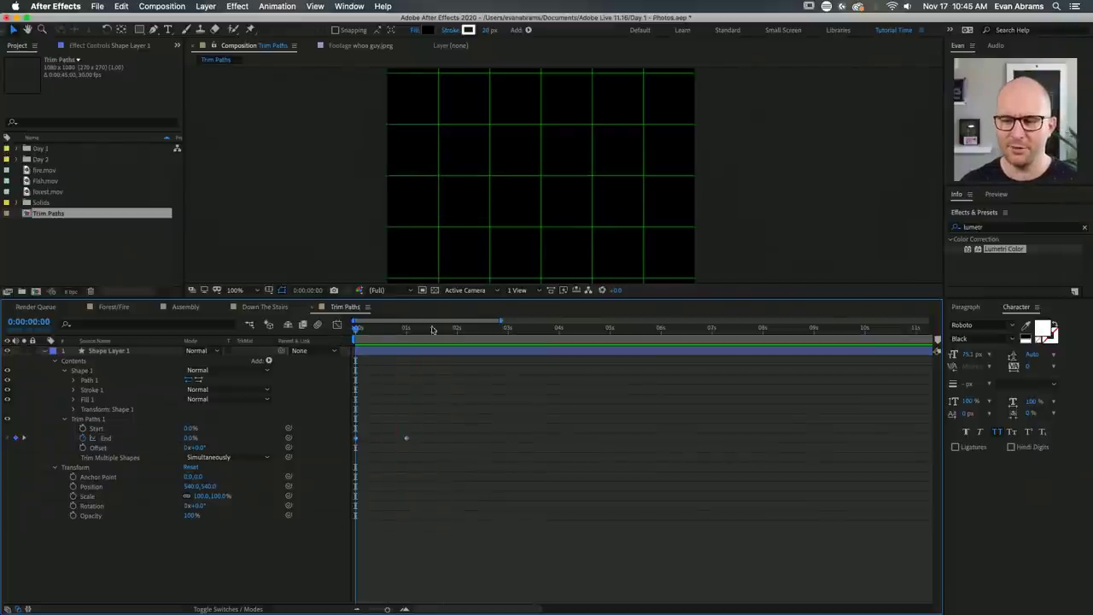
scroll(547, 195, down, 2)
drag(548, 196, 524, 209)
click(44, 353)
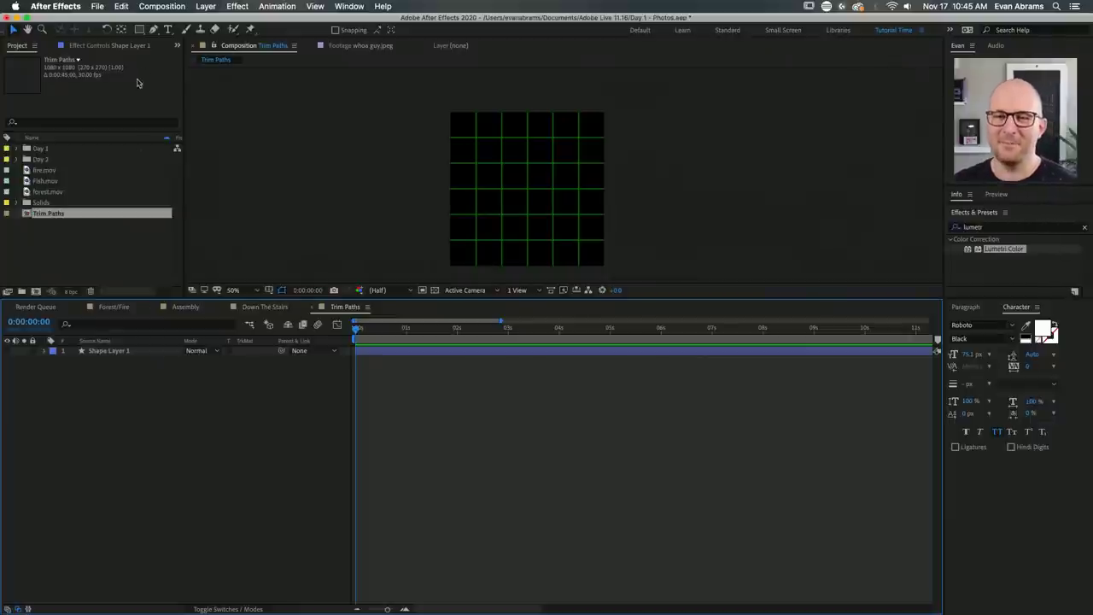
click(154, 29)
drag(479, 129, 496, 109)
click(504, 168)
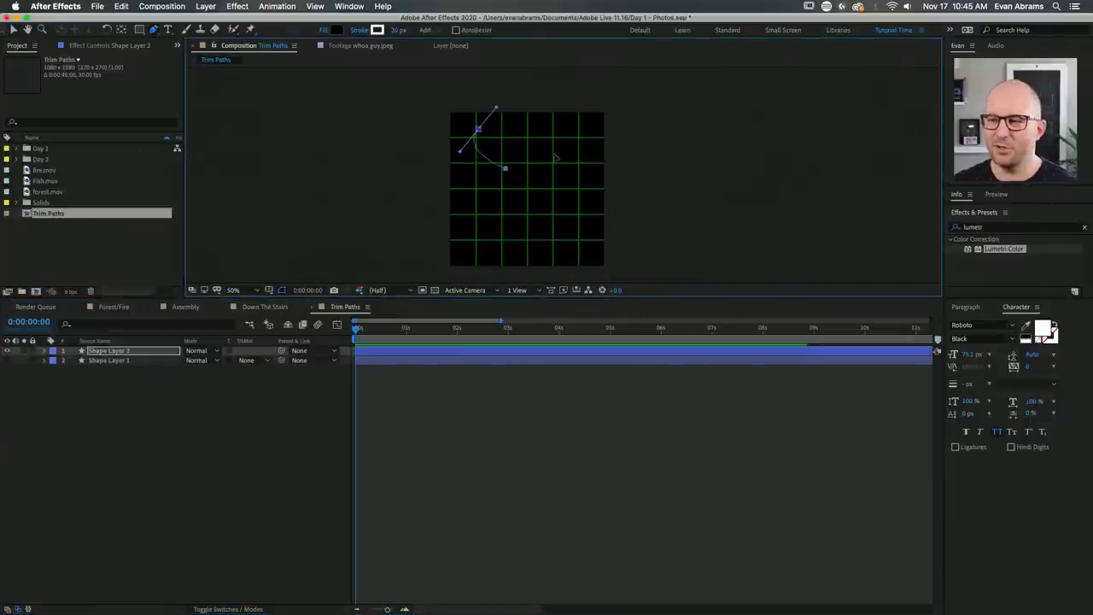
drag(560, 171, 566, 195)
drag(491, 205, 518, 231)
drag(590, 246, 594, 210)
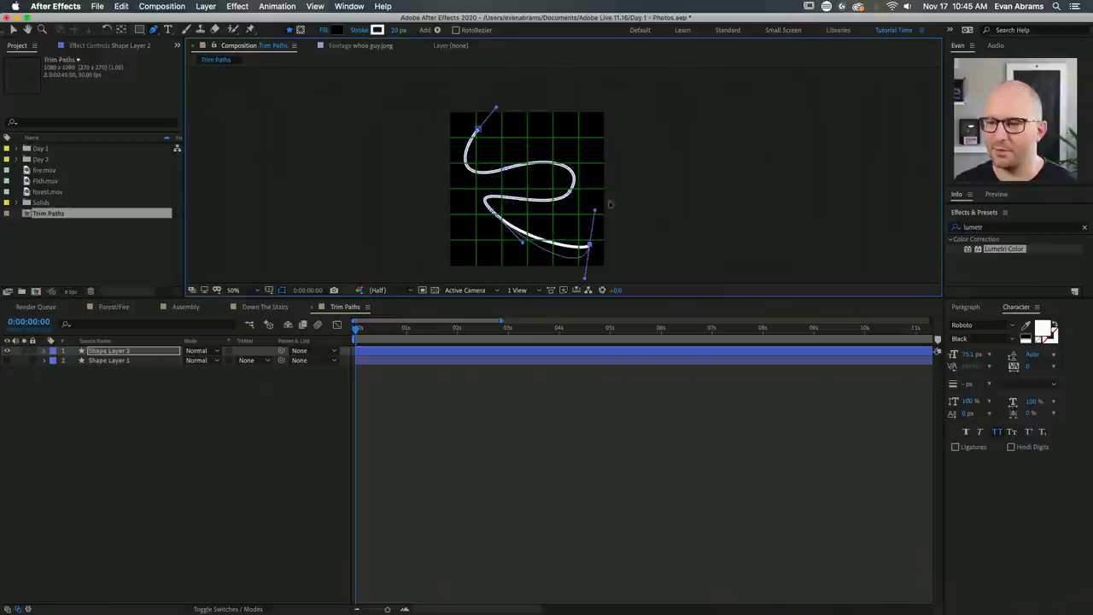
scroll(609, 203, down, 2)
click(402, 353)
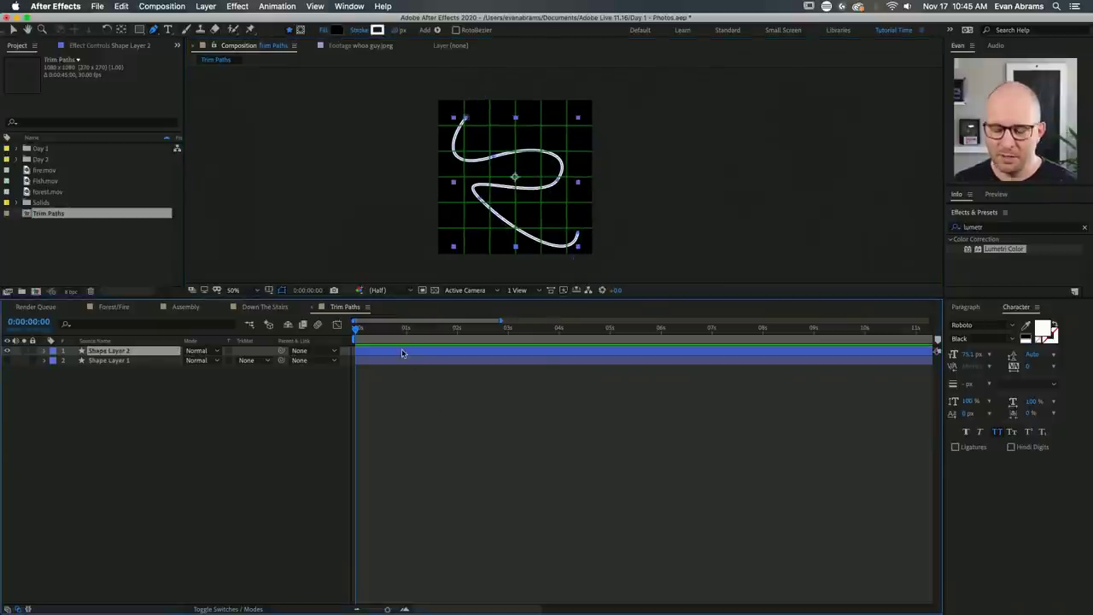
key(u)
key(u)
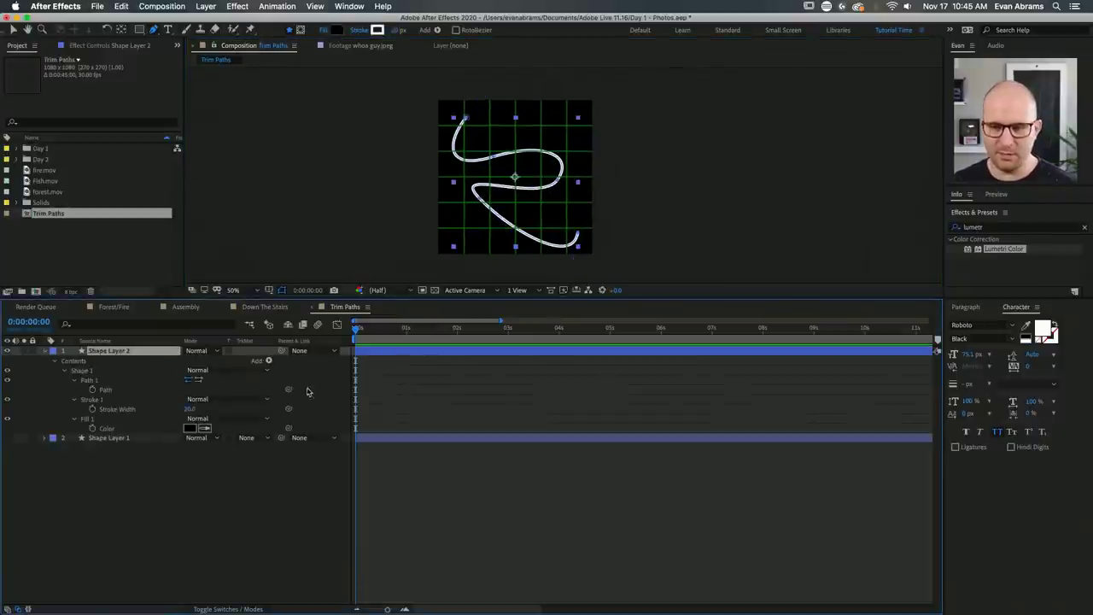
click(269, 361)
click(296, 541)
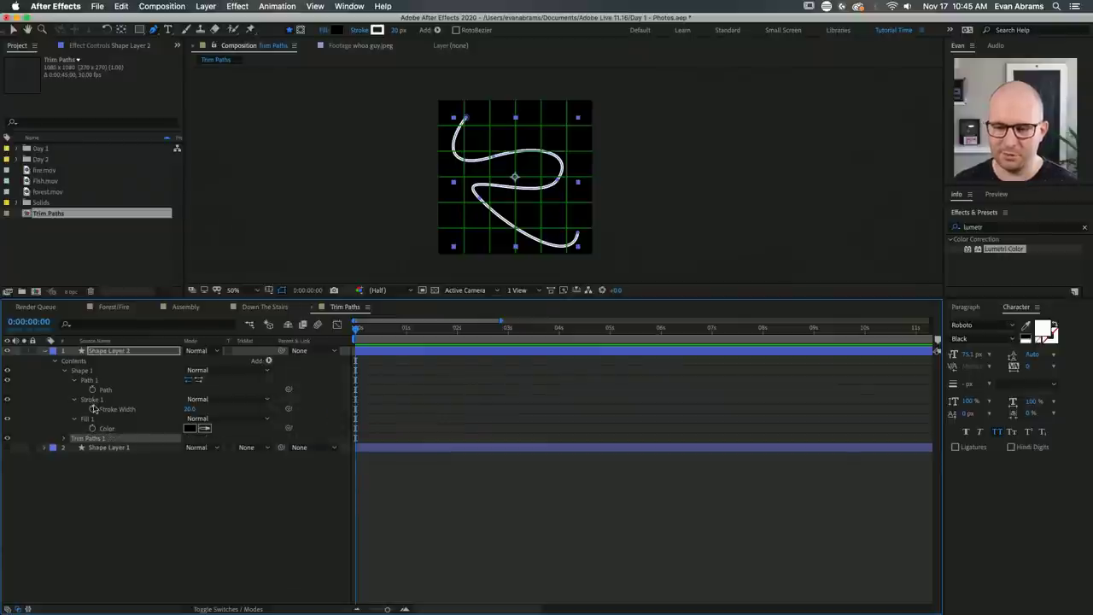
click(65, 438)
mouse_move(194, 458)
mouse_down()
mouse_move(141, 459)
mouse_move(205, 462)
mouse_up()
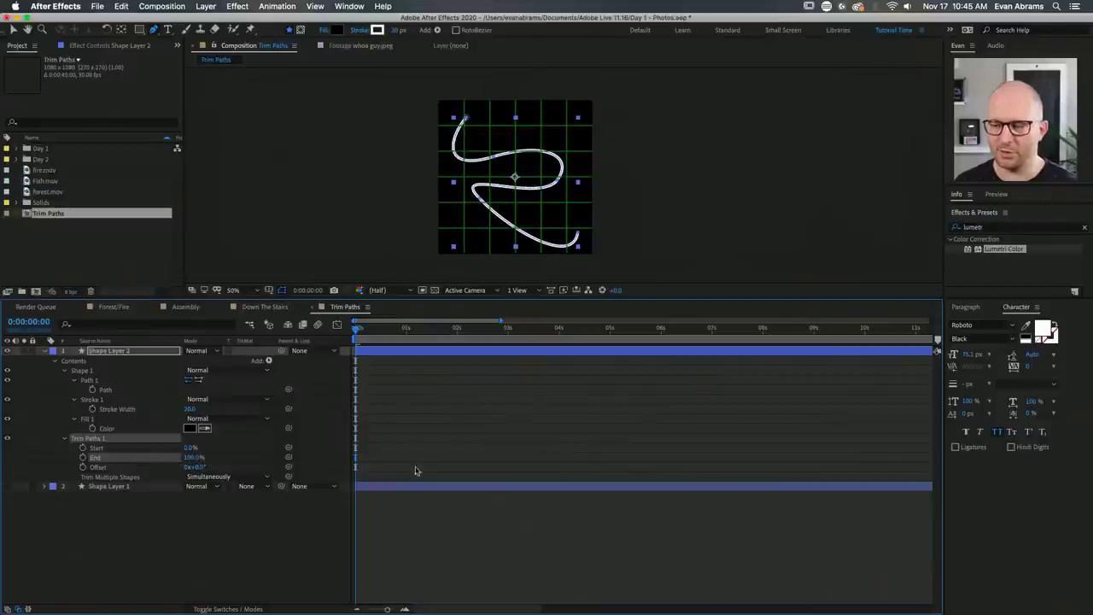
click(393, 364)
click(387, 353)
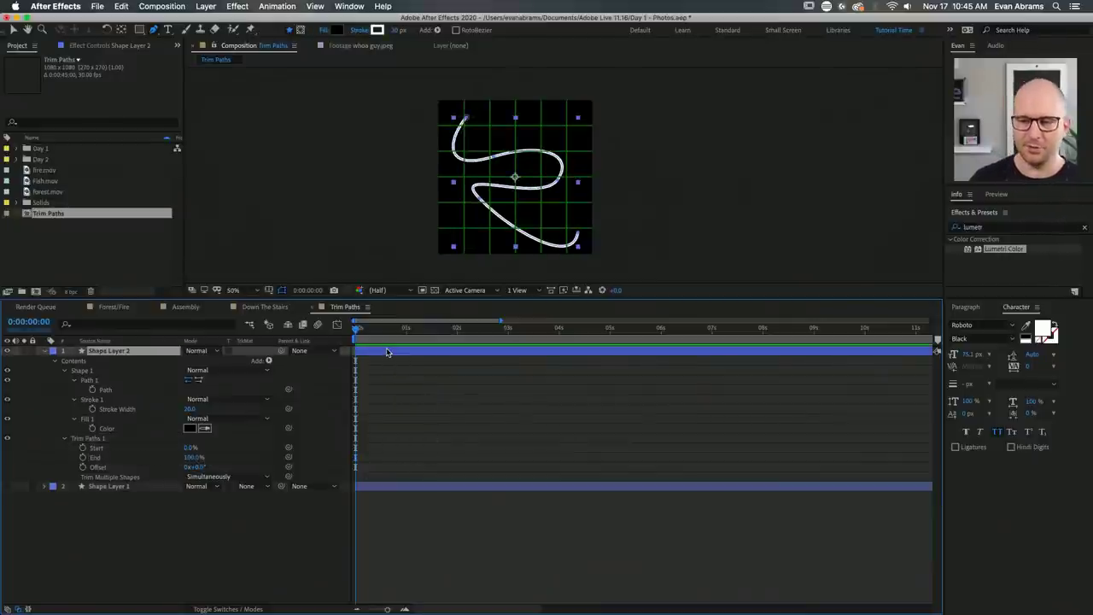
key(Delete)
click(141, 30)
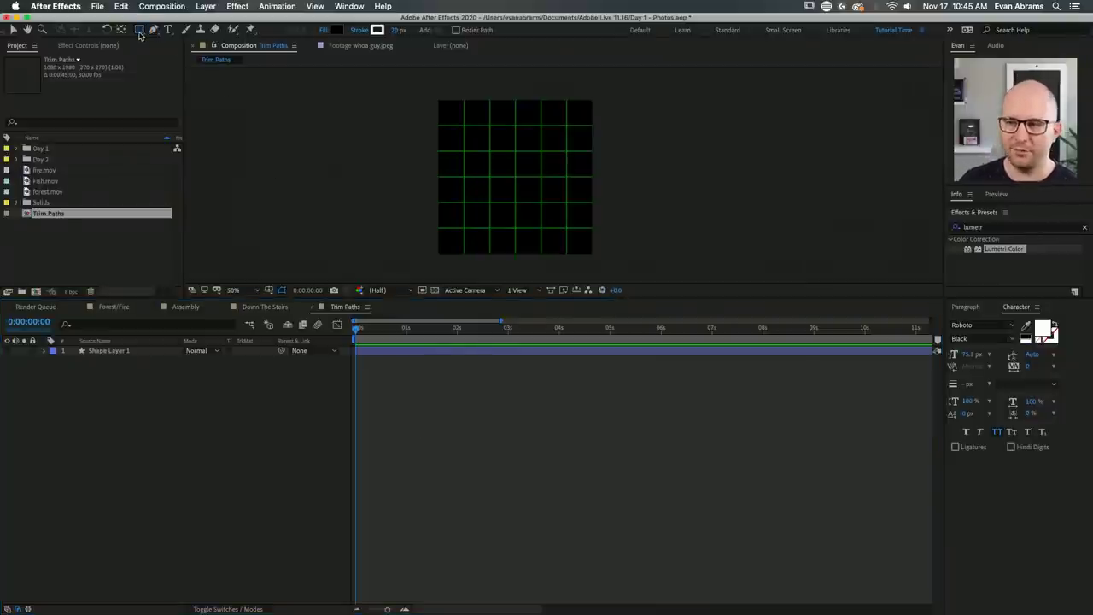
double_click(140, 30)
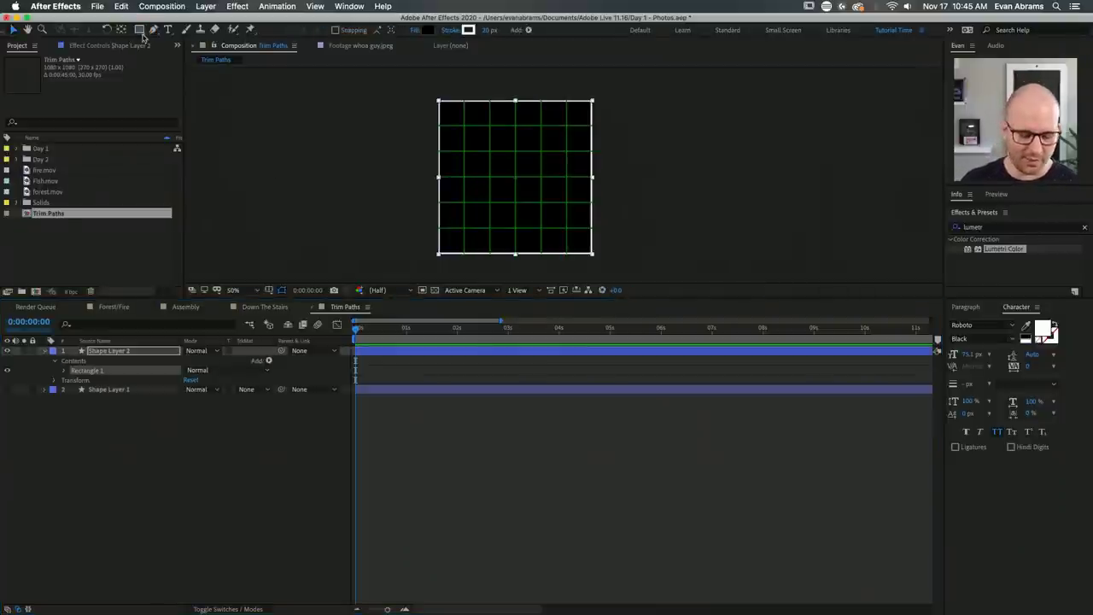
key(u)
key(u)
drag(209, 390, 124, 390)
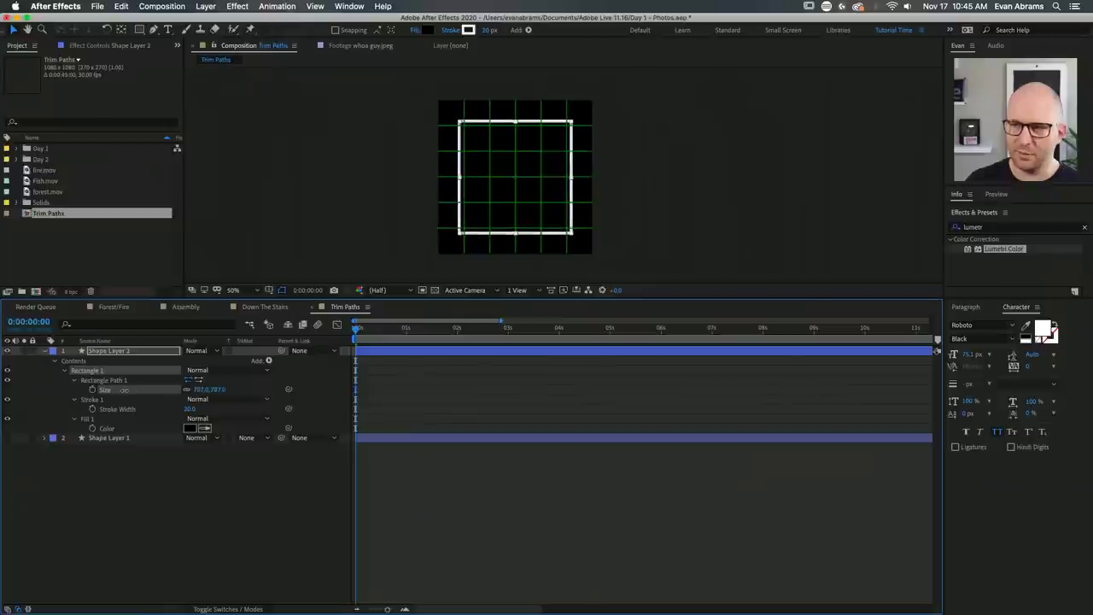
click(74, 384)
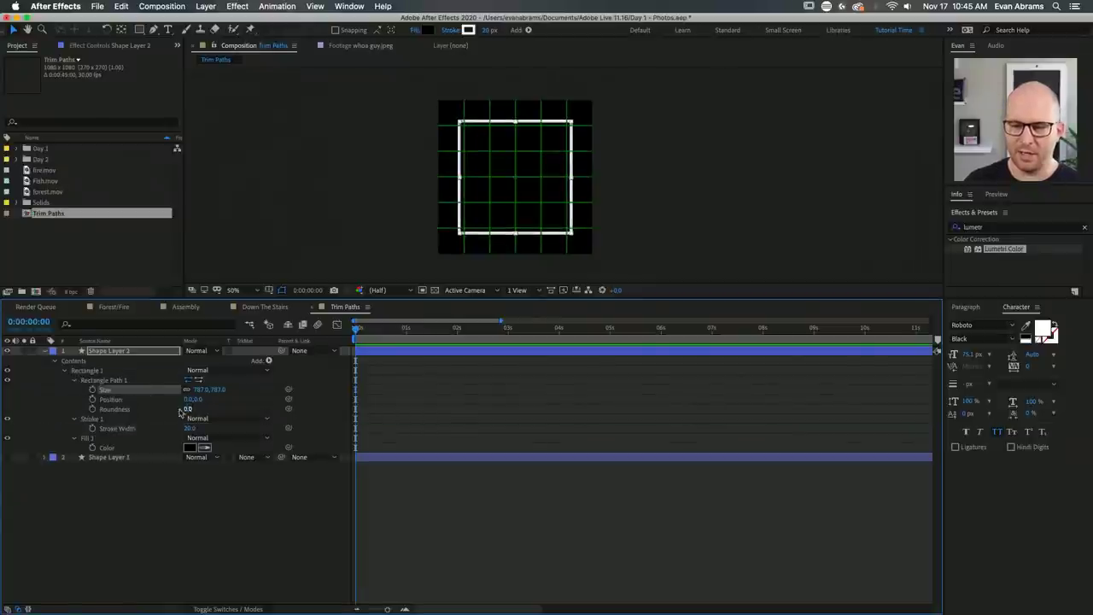
drag(188, 408, 202, 409)
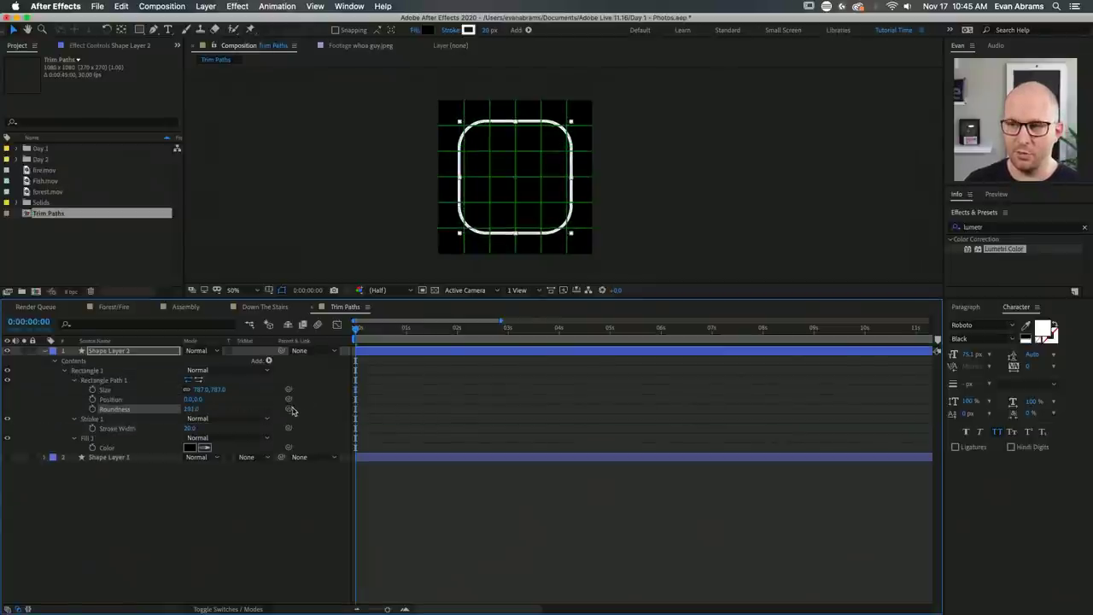
click(115, 379)
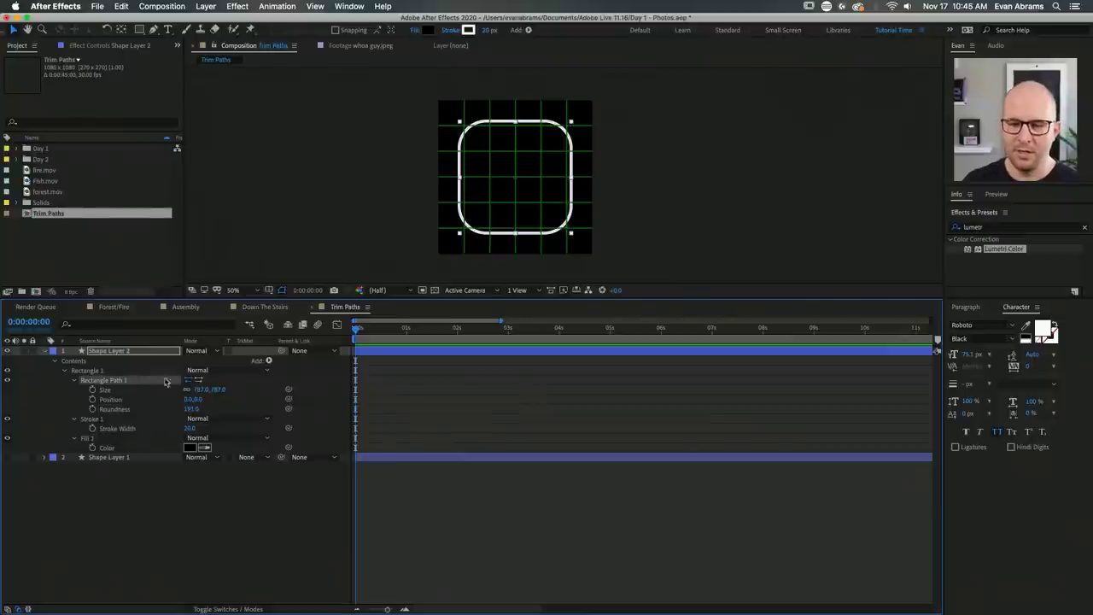
click(267, 360)
click(295, 542)
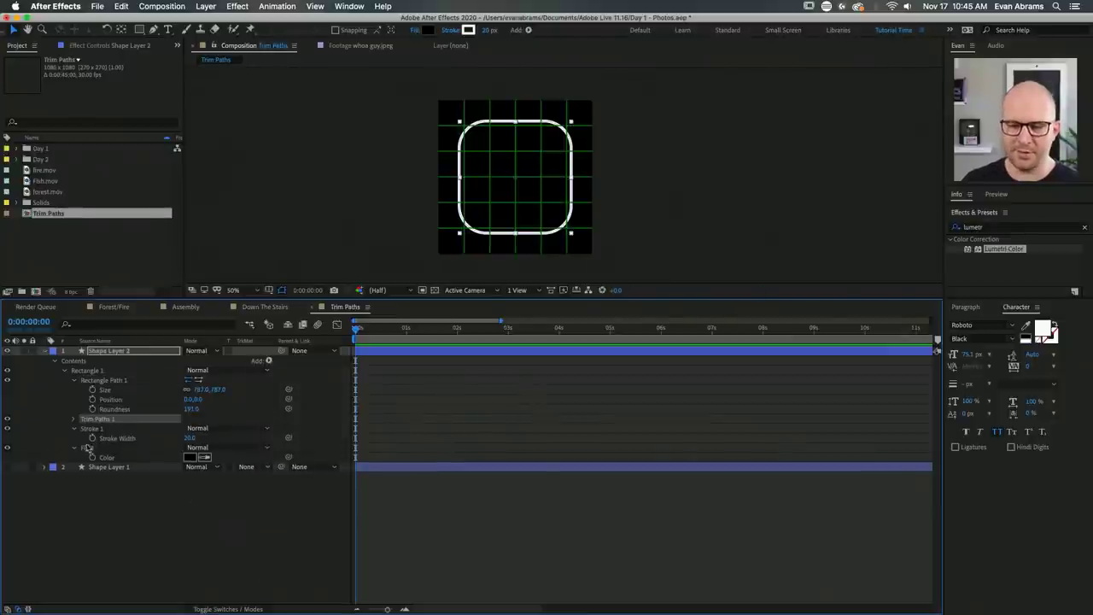
click(73, 419)
mouse_move(192, 437)
mouse_down()
mouse_move(156, 441)
mouse_move(205, 440)
mouse_move(154, 444)
mouse_move(192, 440)
mouse_up()
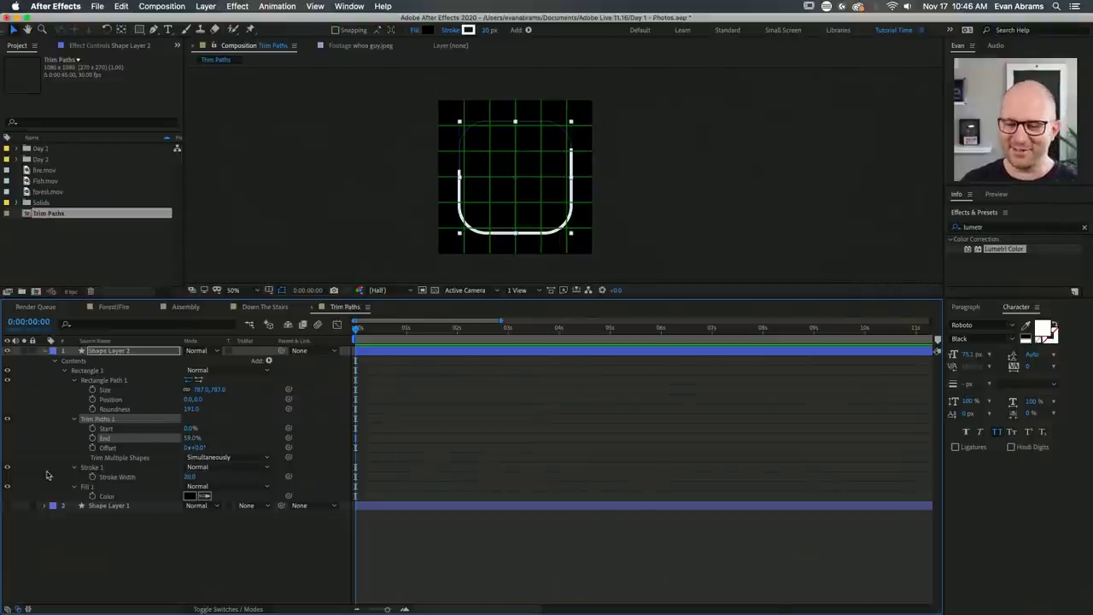
click(74, 467)
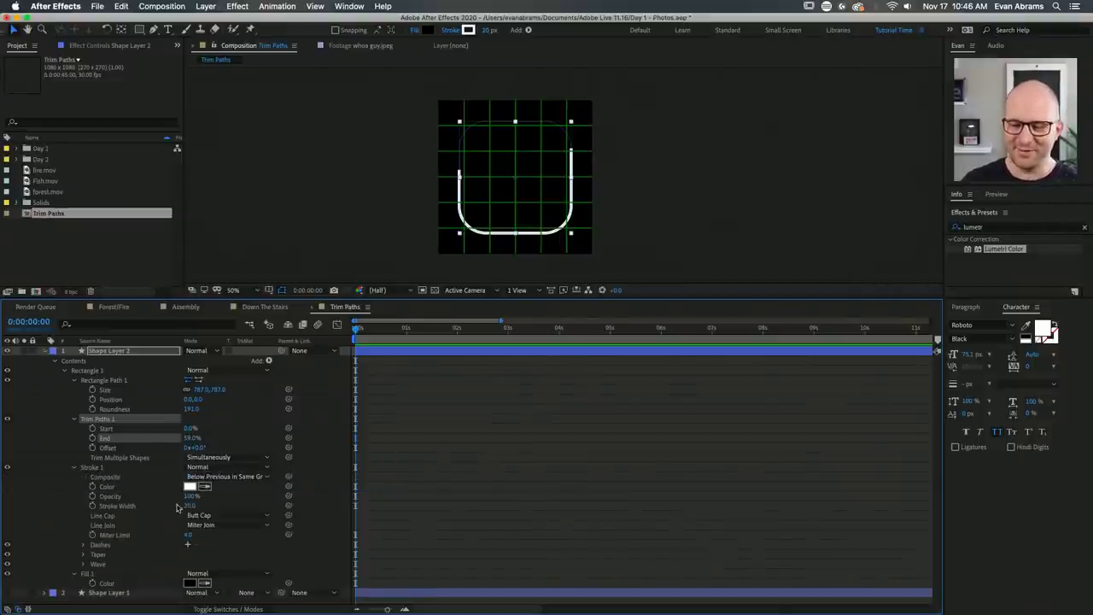
click(199, 516)
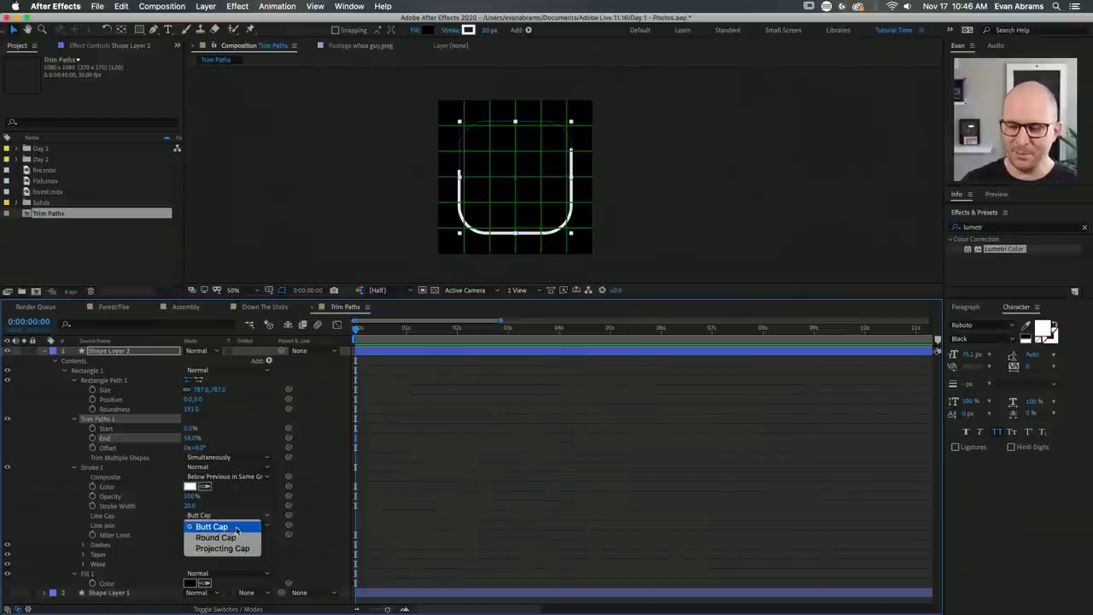
click(236, 541)
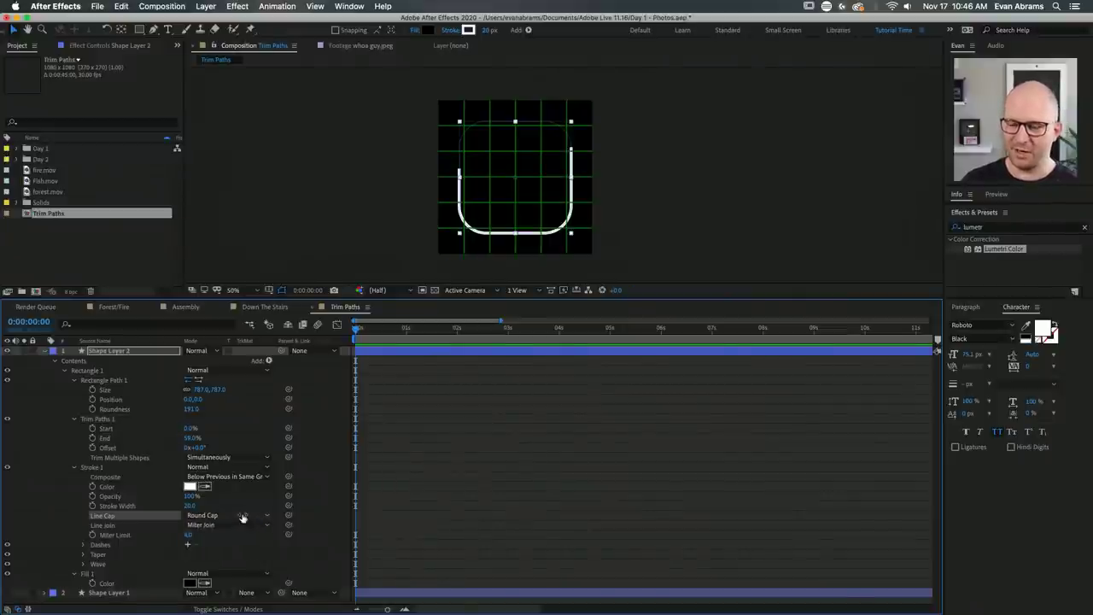
click(220, 525)
click(224, 547)
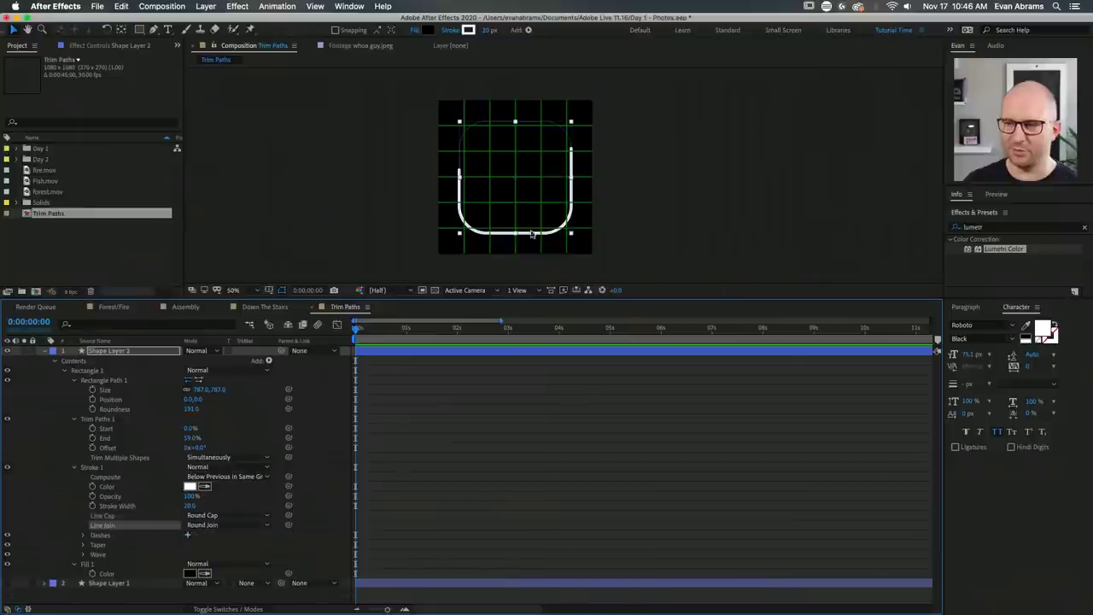
click(442, 353)
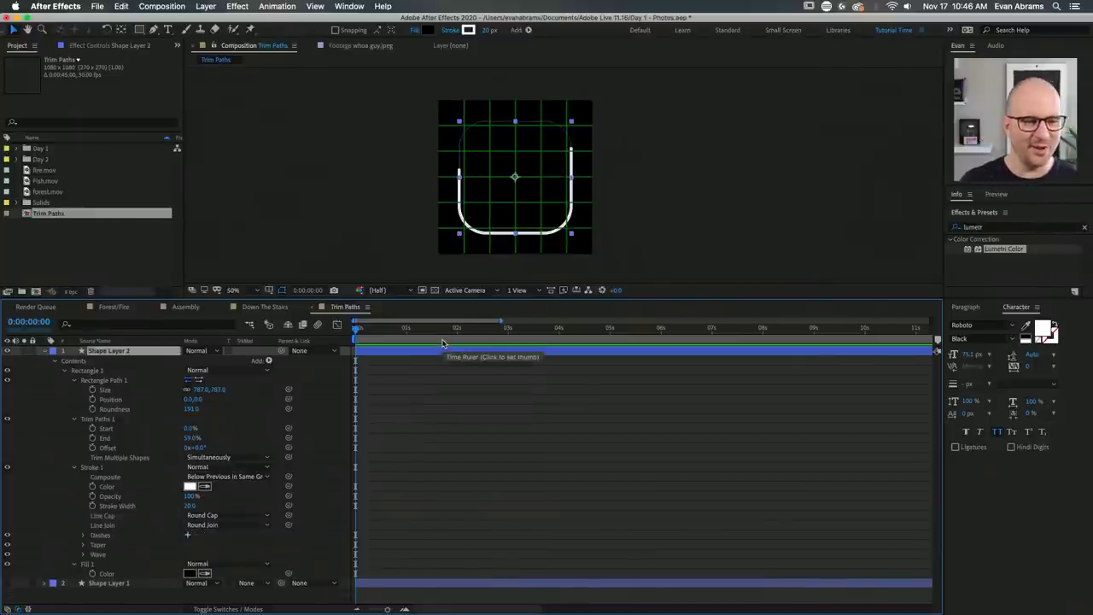
key(Delete)
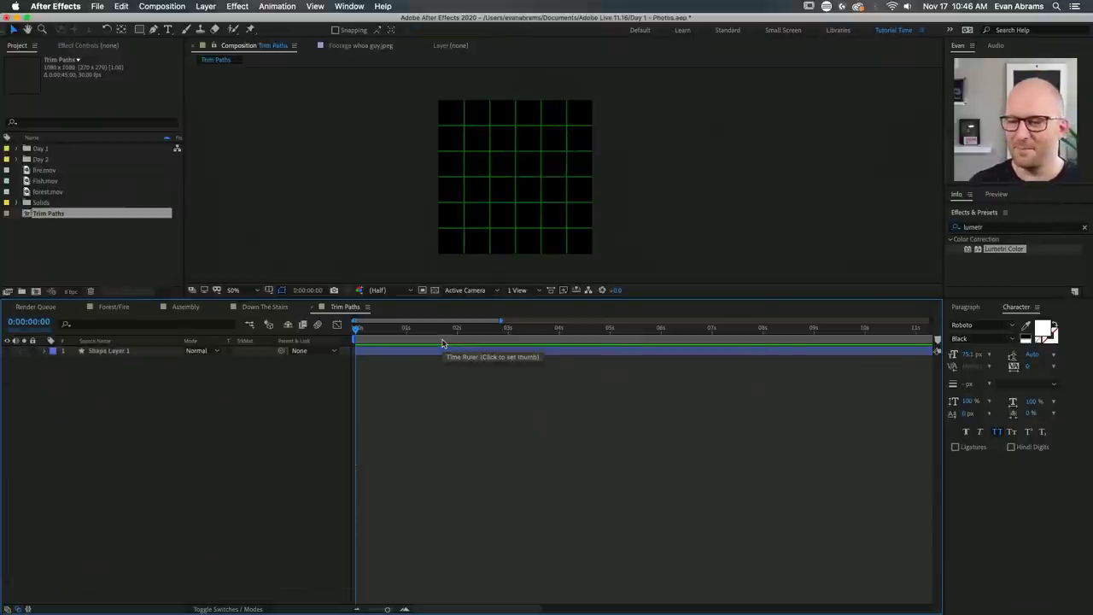
Select Shape Layer 1 and show its keyframed properties with U.
click(419, 351)
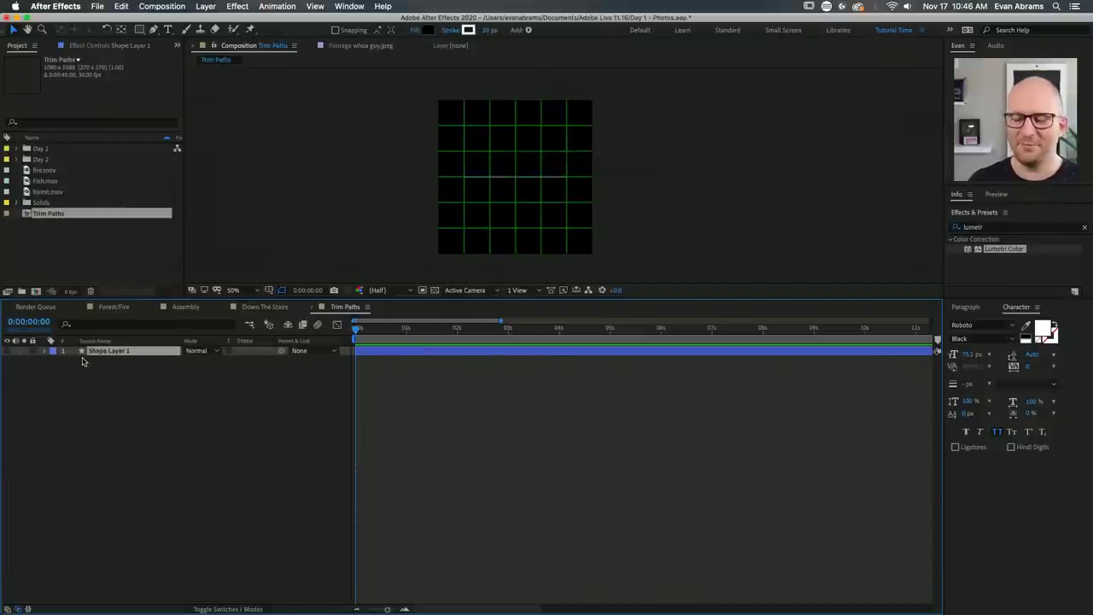
click(34, 373)
click(118, 352)
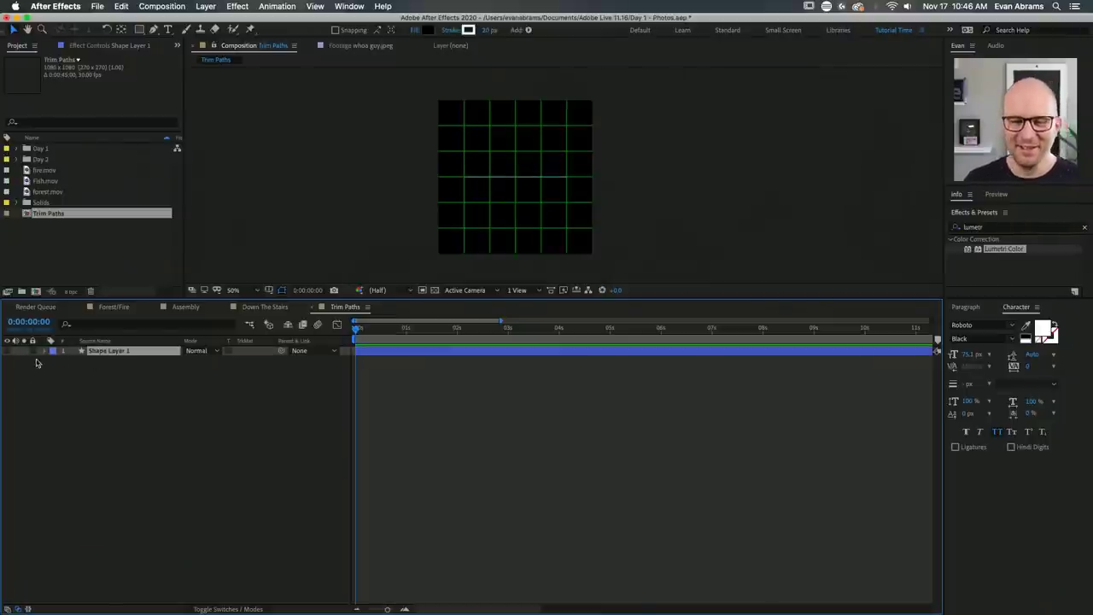
click(14, 359)
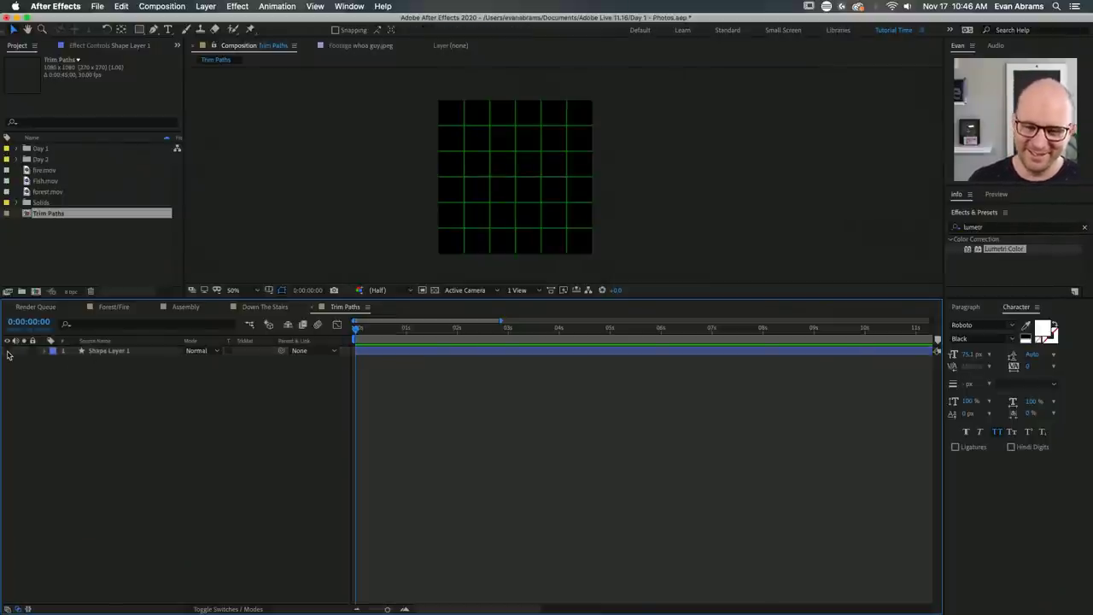
click(118, 353)
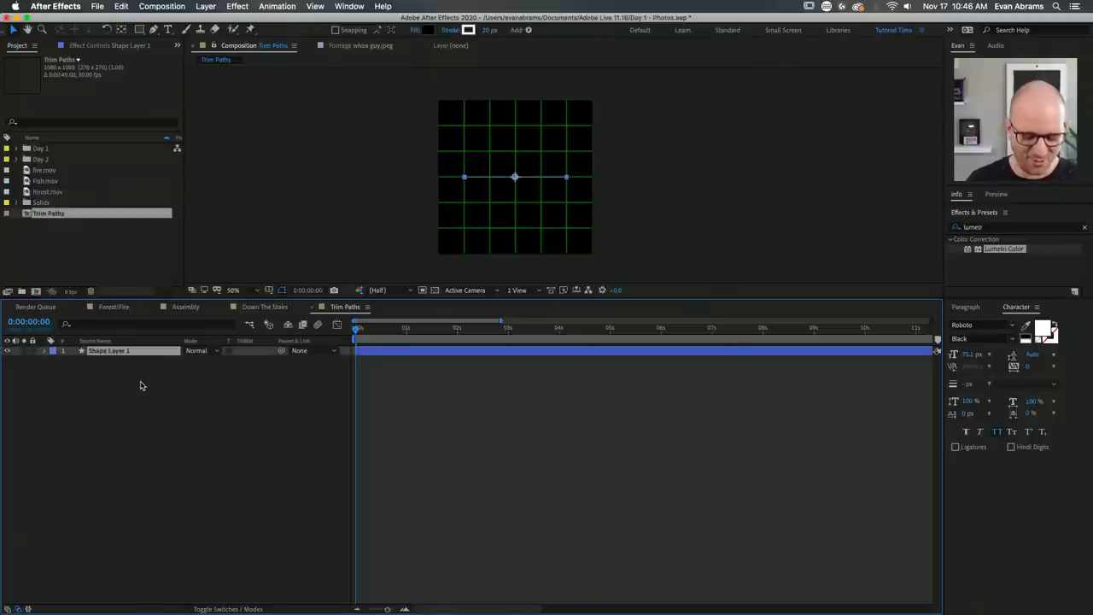
key(u)
key(u)
Preview the growing line, then show Trim Paths 1's Start, End and Offset.
click(495, 465)
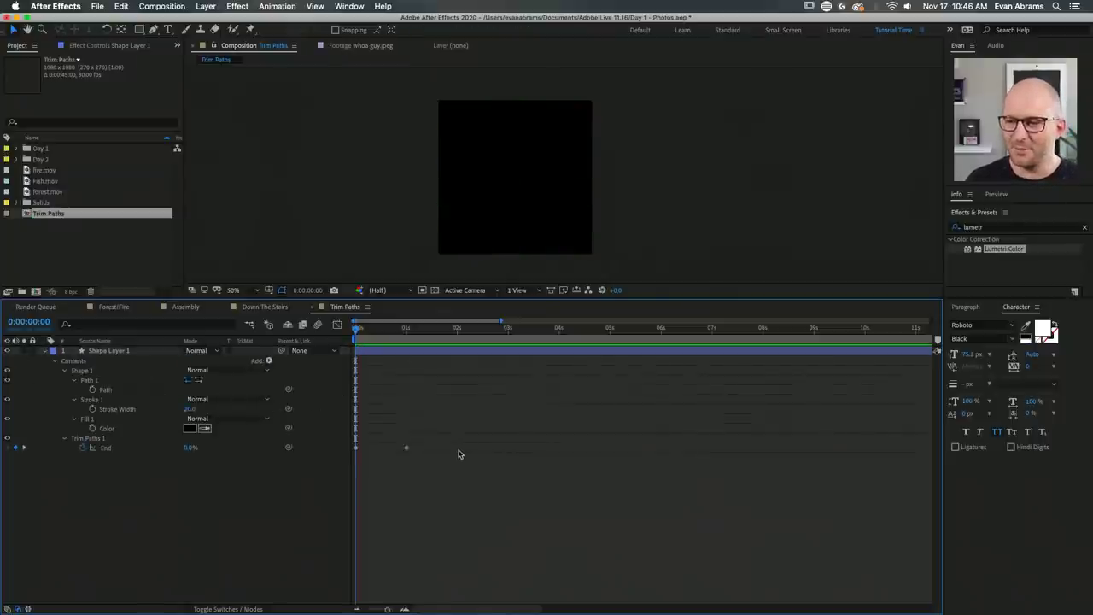
key(space)
key(super+apostrophe)
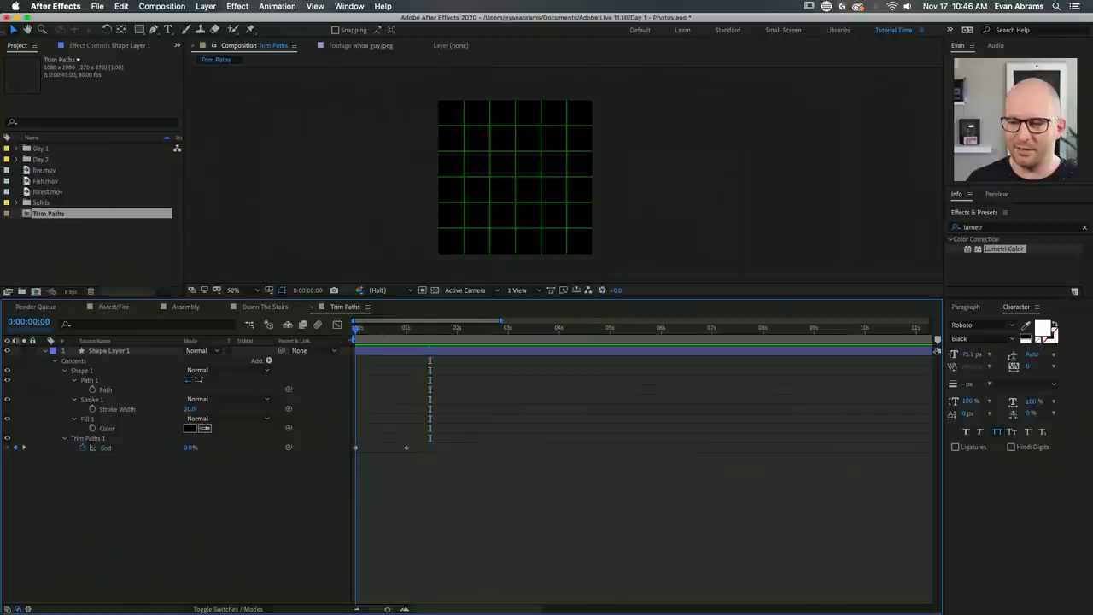
key(space)
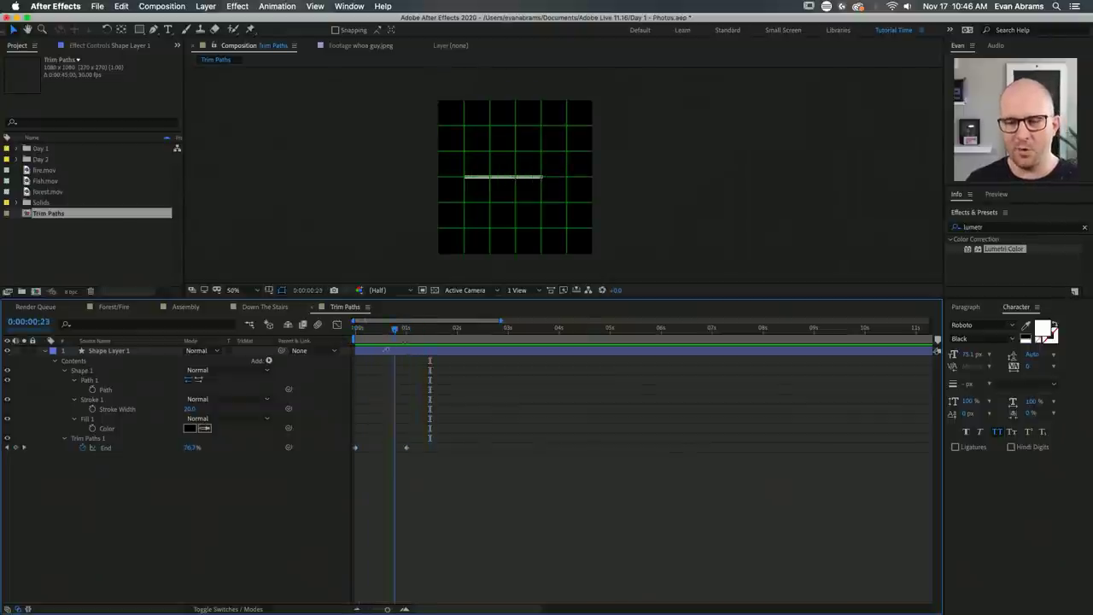
key(space)
click(65, 439)
click(65, 439)
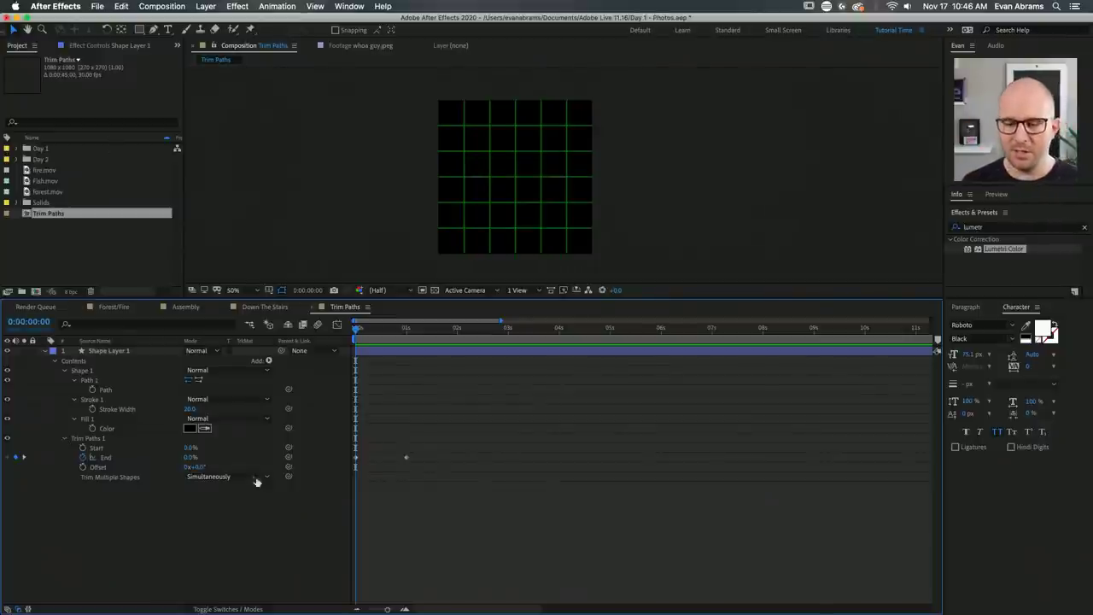
Keyframe Trim Paths Start at 50% on the comp's first frame.
click(83, 448)
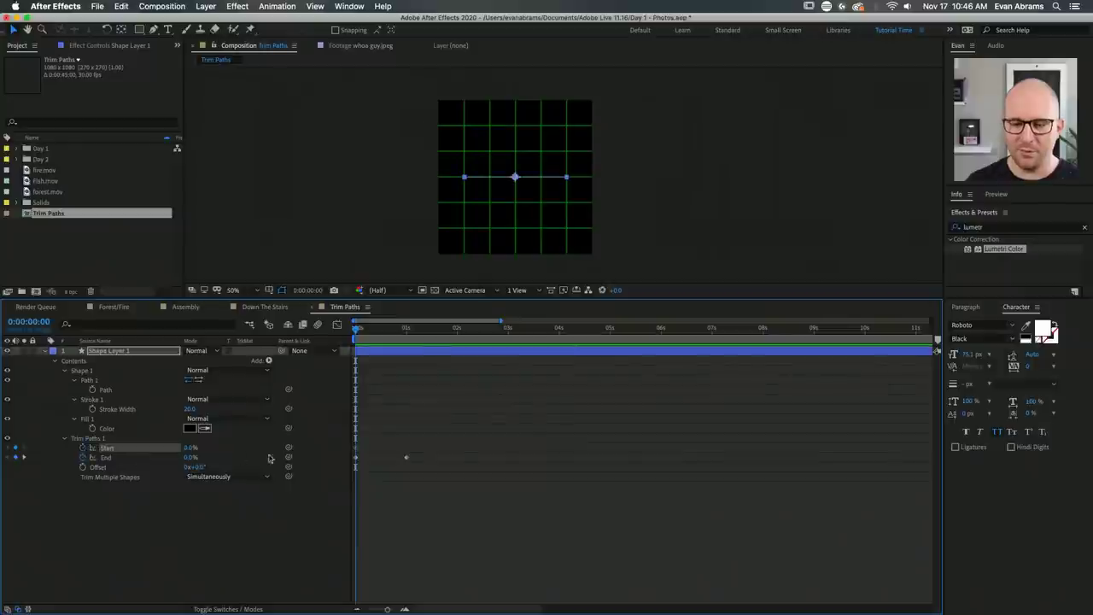
key(equal)
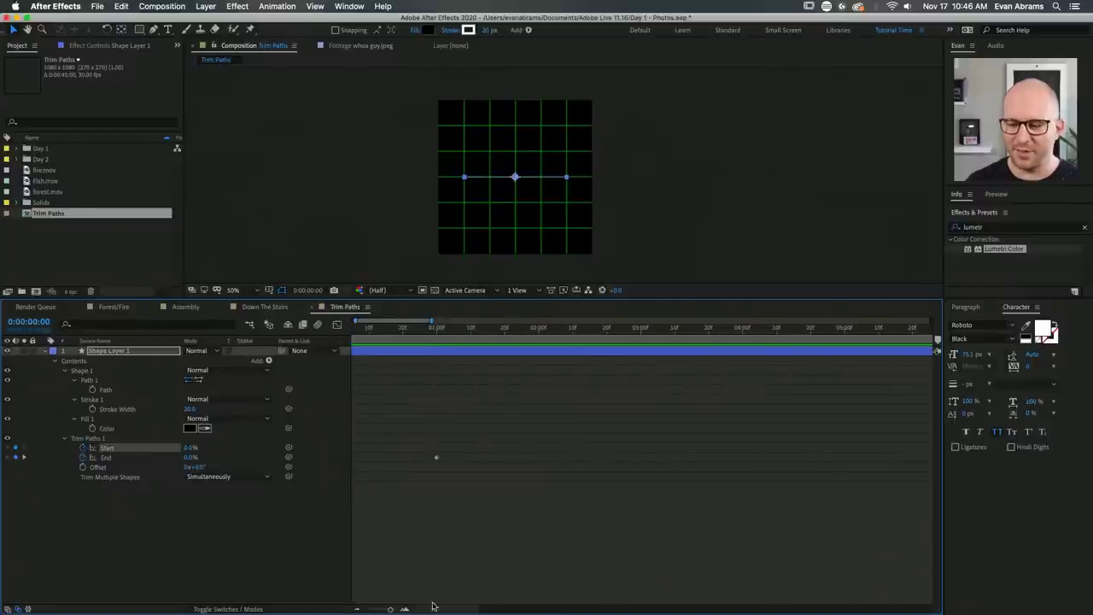
key(equal)
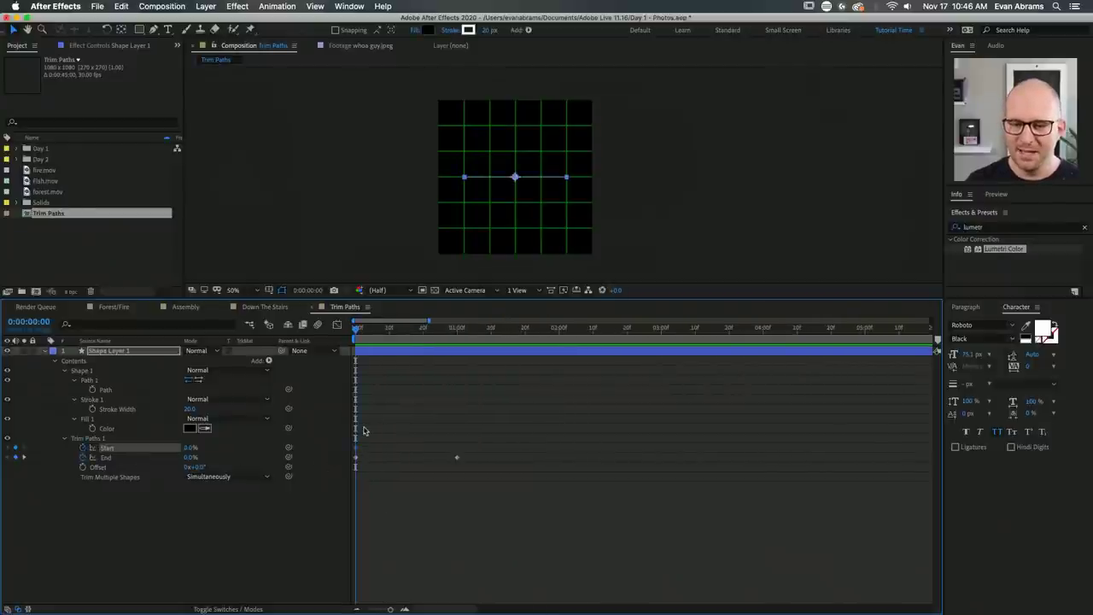
click(398, 429)
click(356, 447)
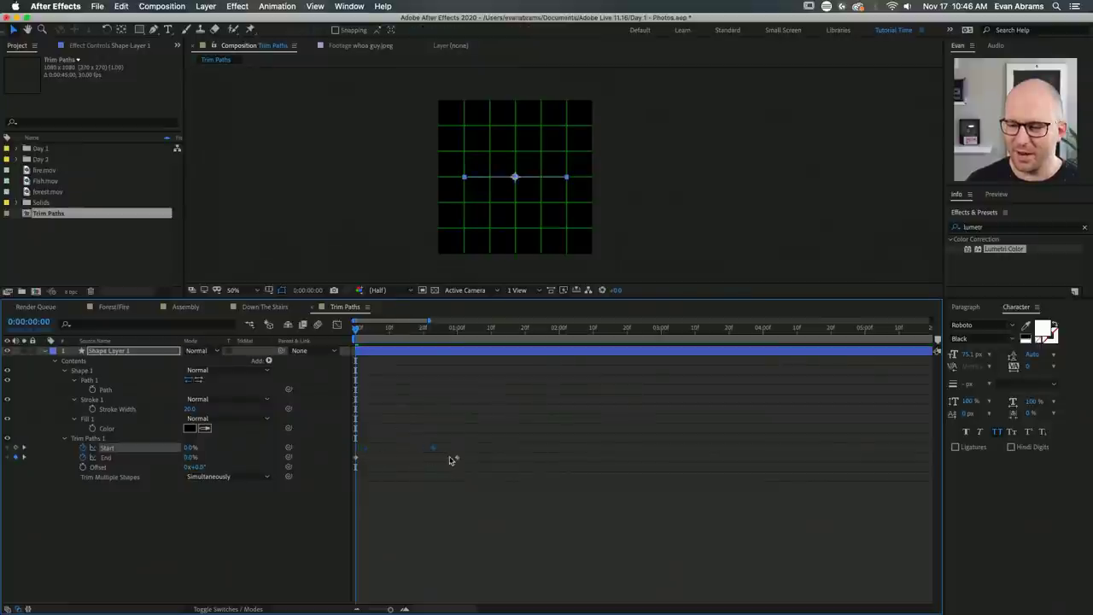
drag(449, 341, 457, 341)
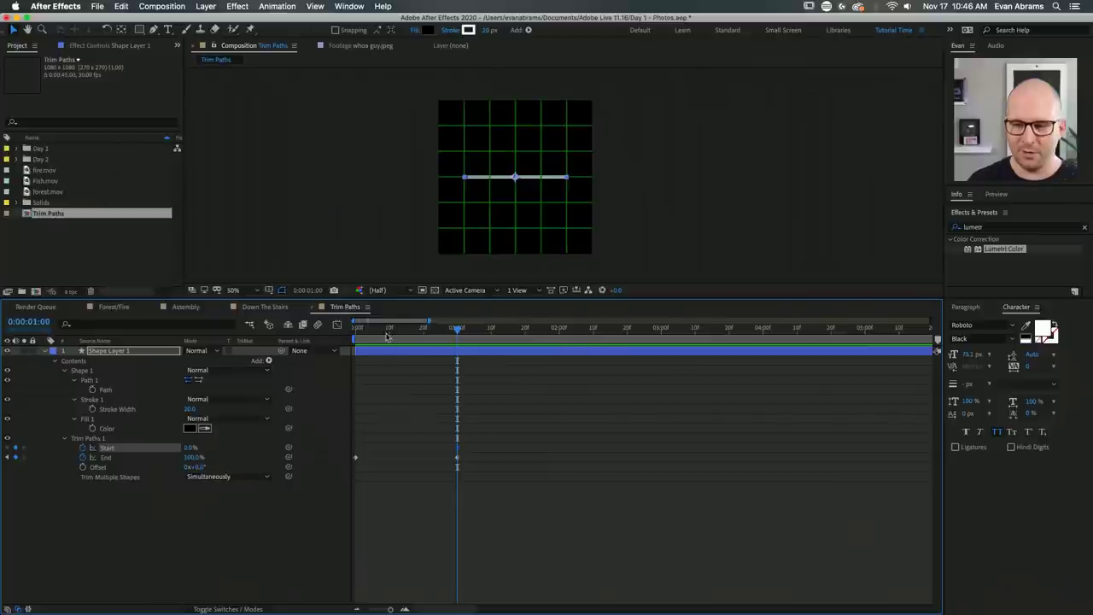
drag(386, 336, 355, 337)
click(236, 566)
click(192, 447)
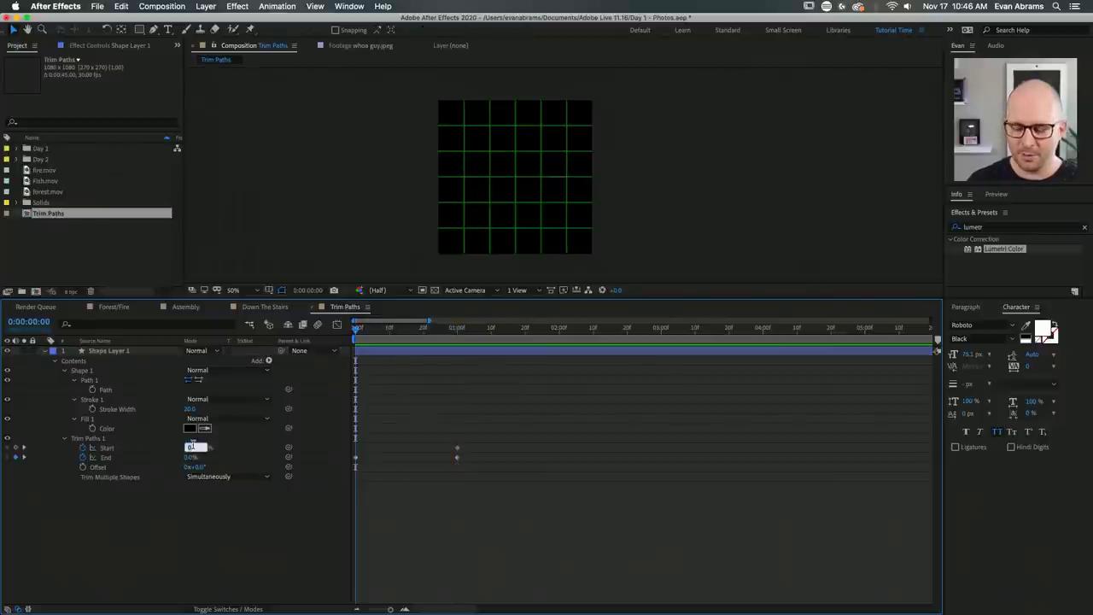
text(50)
key(Return)
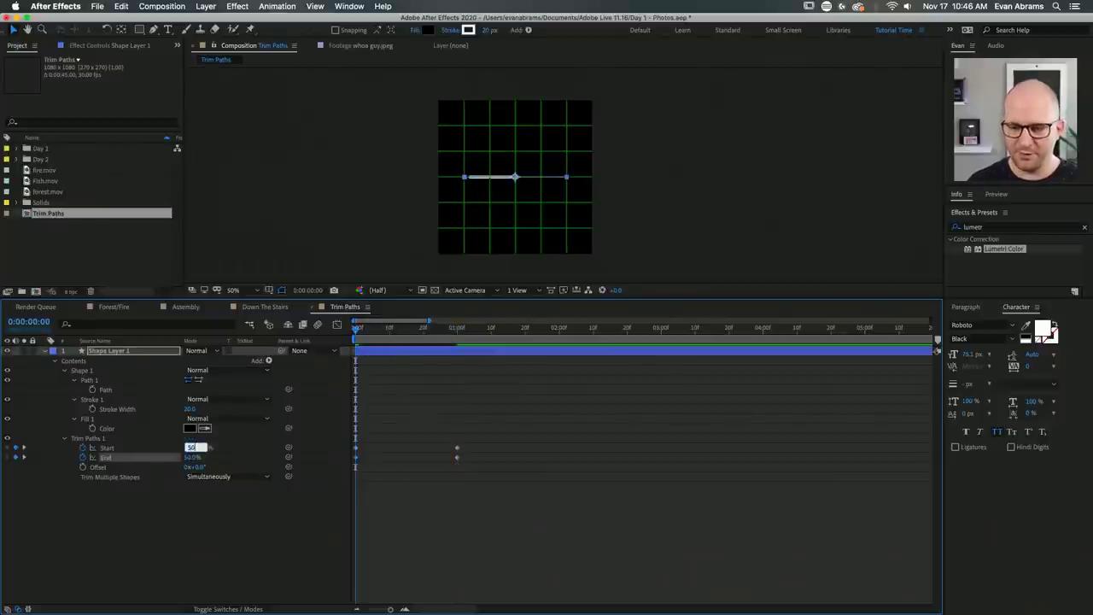
click(541, 241)
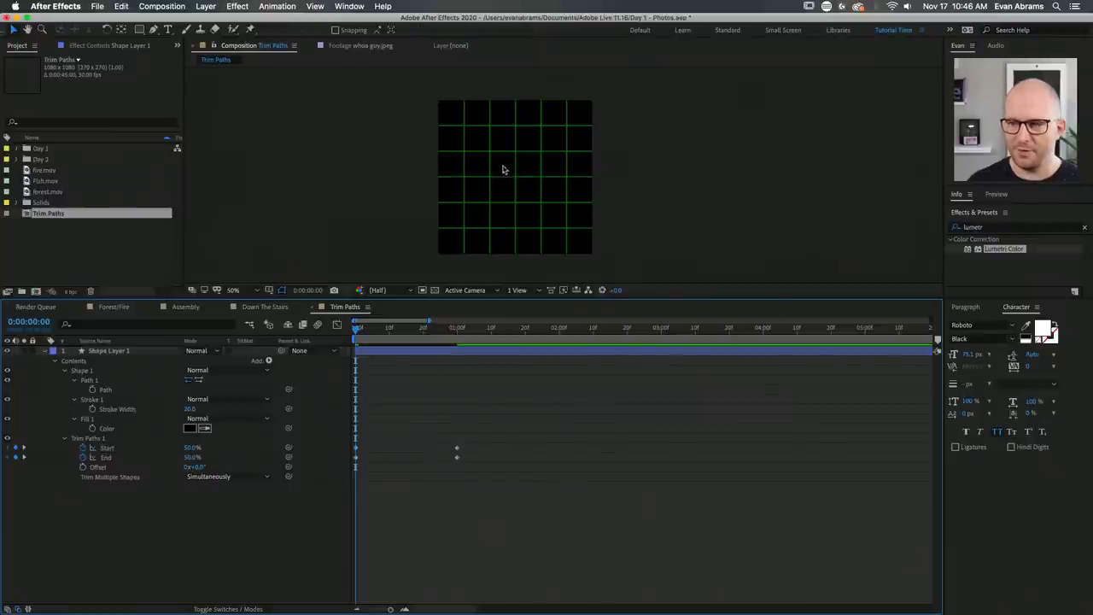
Preview, then apply Easy Ease to the one-second Start and End keyframes.
key(space)
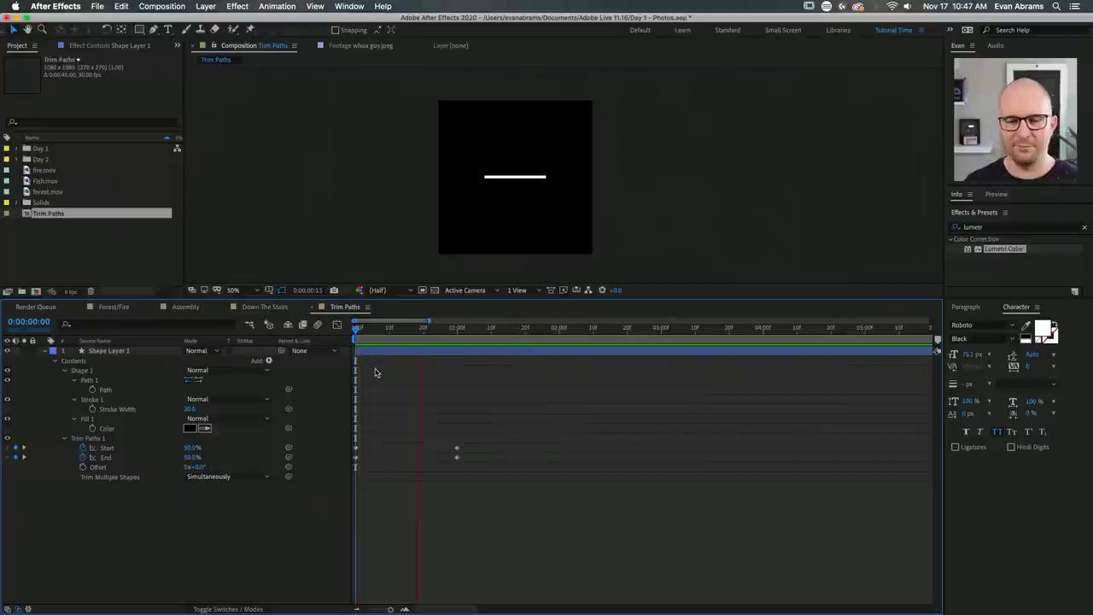
key(space)
drag(392, 333, 379, 334)
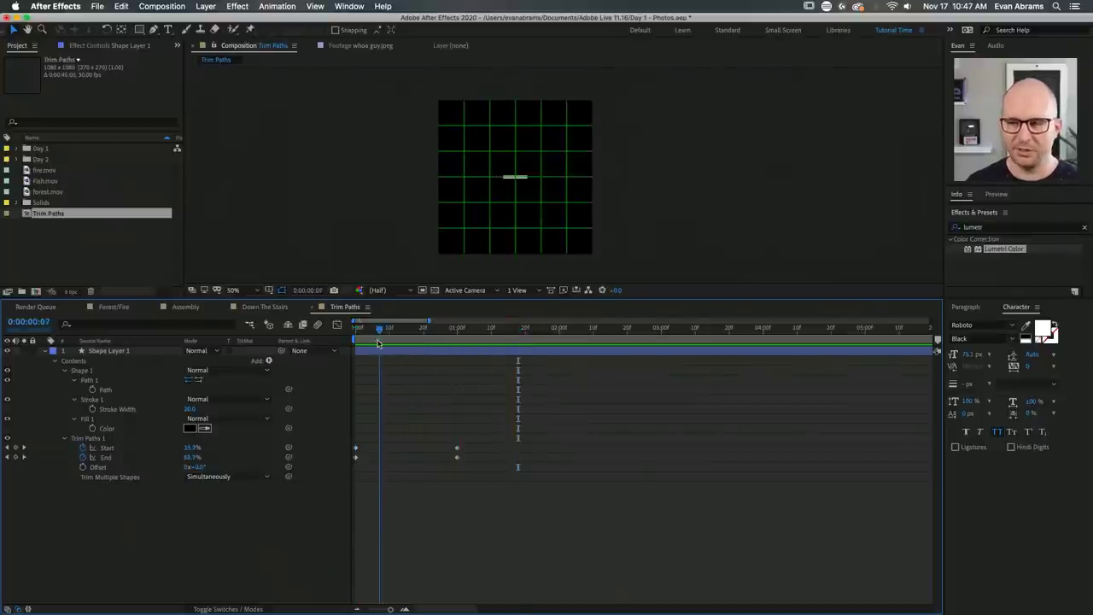
drag(495, 408, 441, 486)
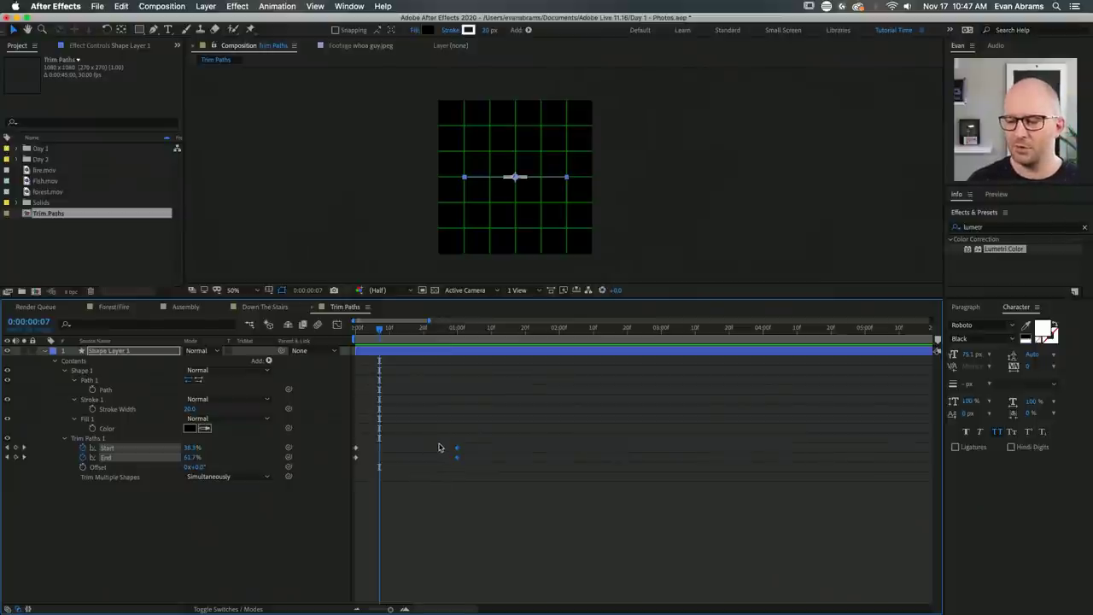
key(F9)
drag(475, 433, 434, 469)
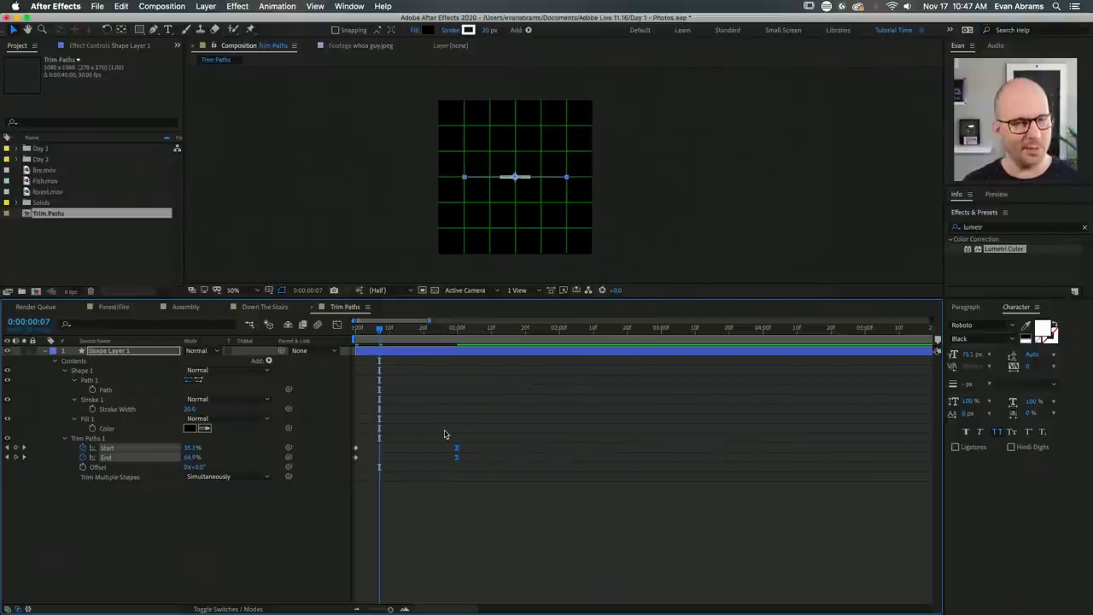
Show the Start and End curves in the Graph Editor and preview the eased animation.
click(336, 324)
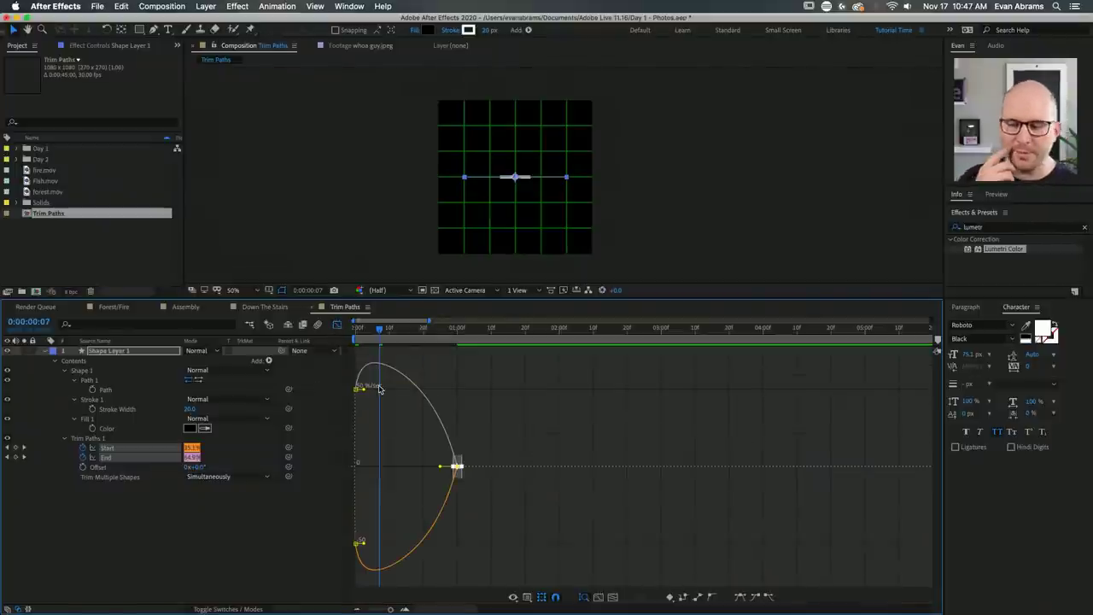
key(space)
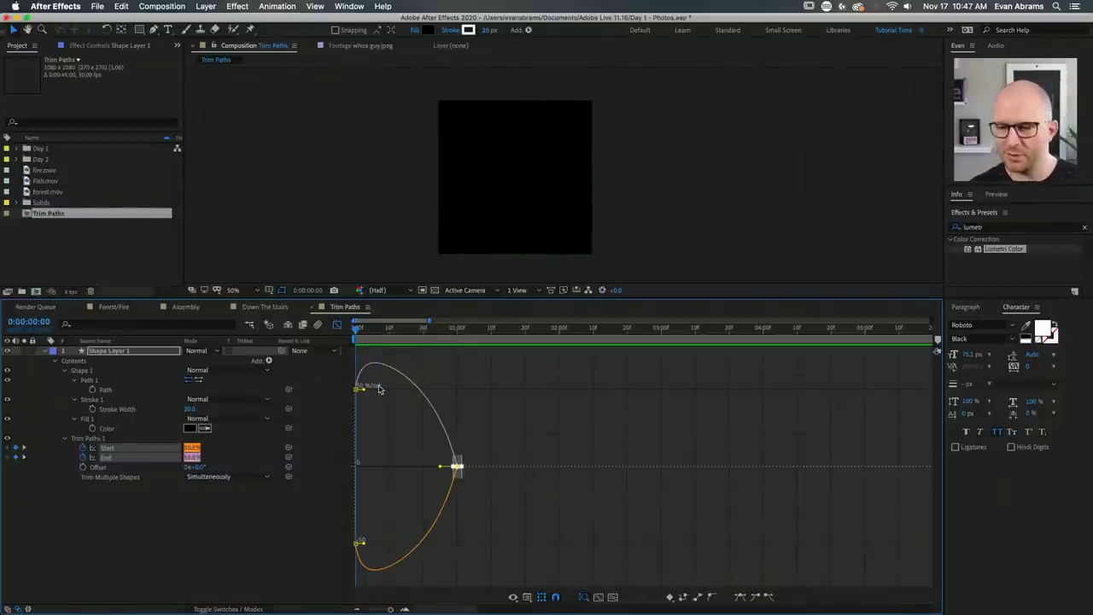
key(space)
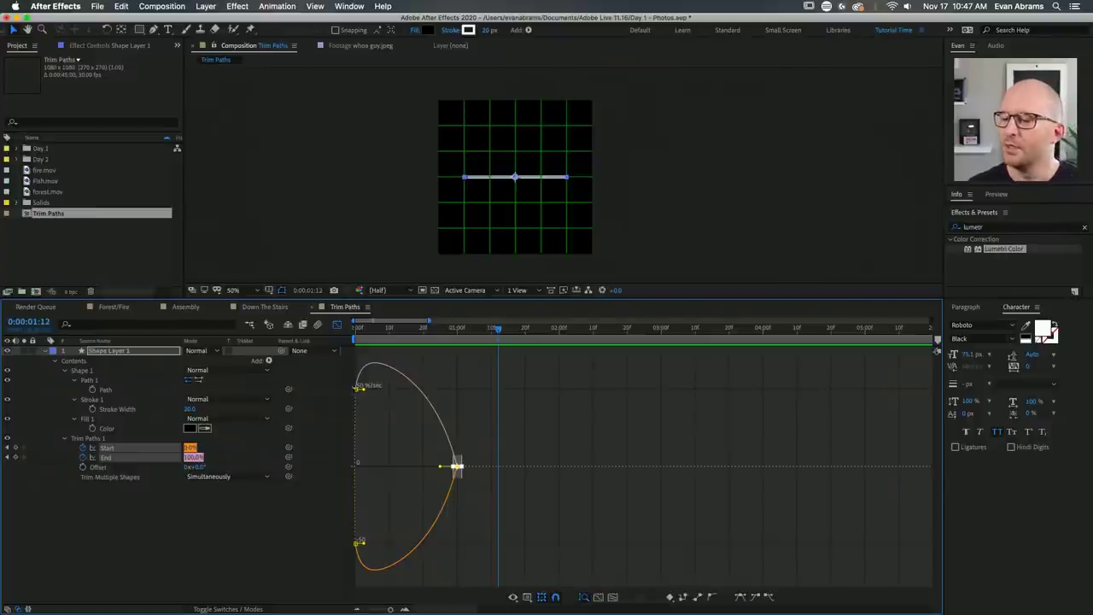
drag(386, 331, 312, 359)
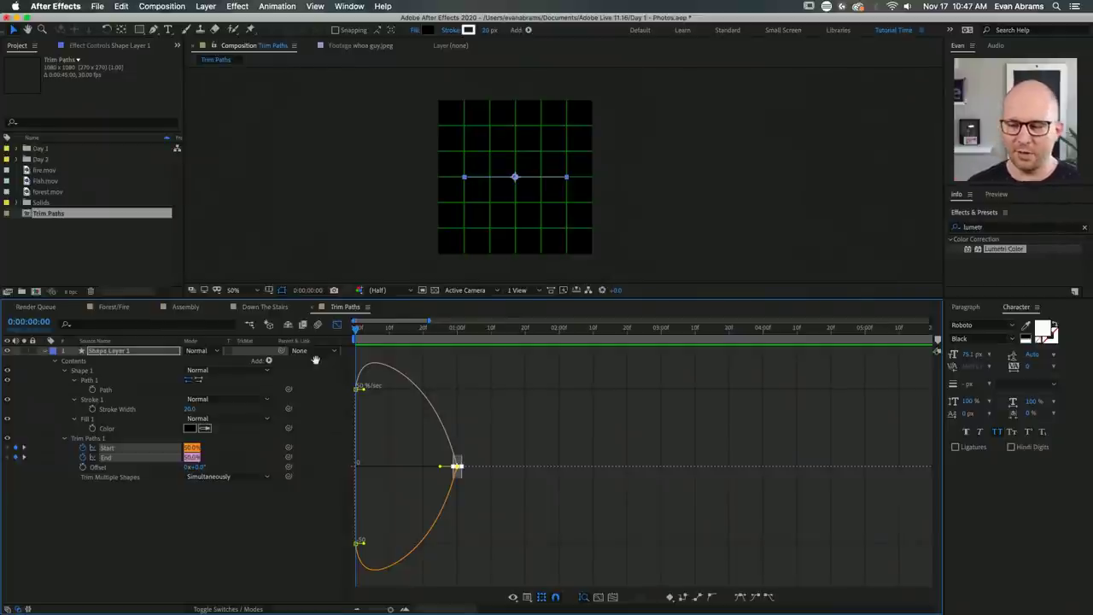
key(space)
key(space)
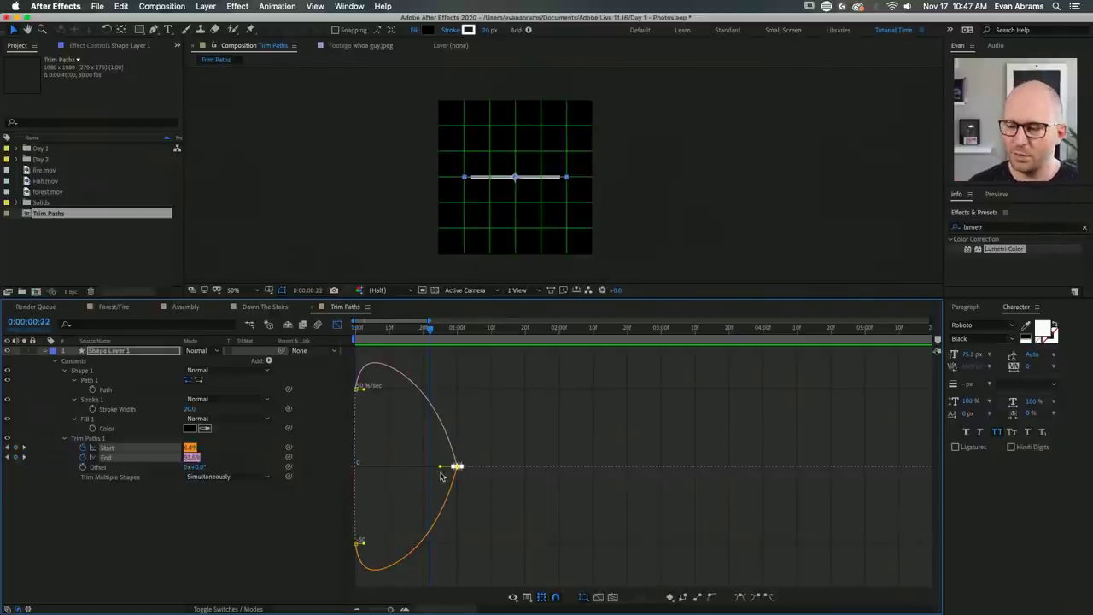
Raise the end keyframe's influence to about 92% and view it as a speed graph.
drag(441, 475, 416, 473)
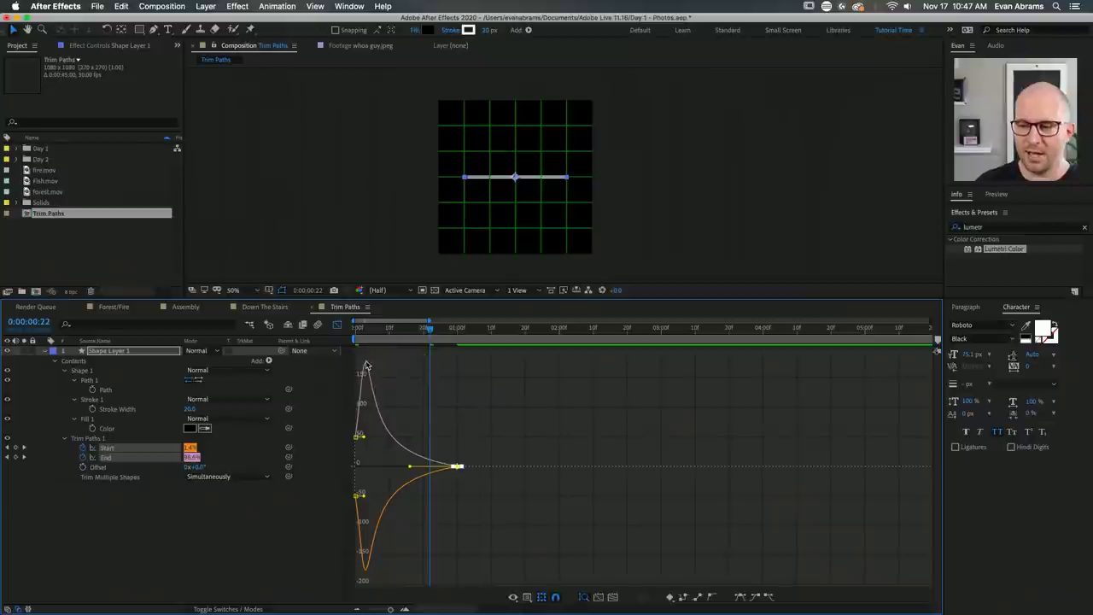
click(527, 597)
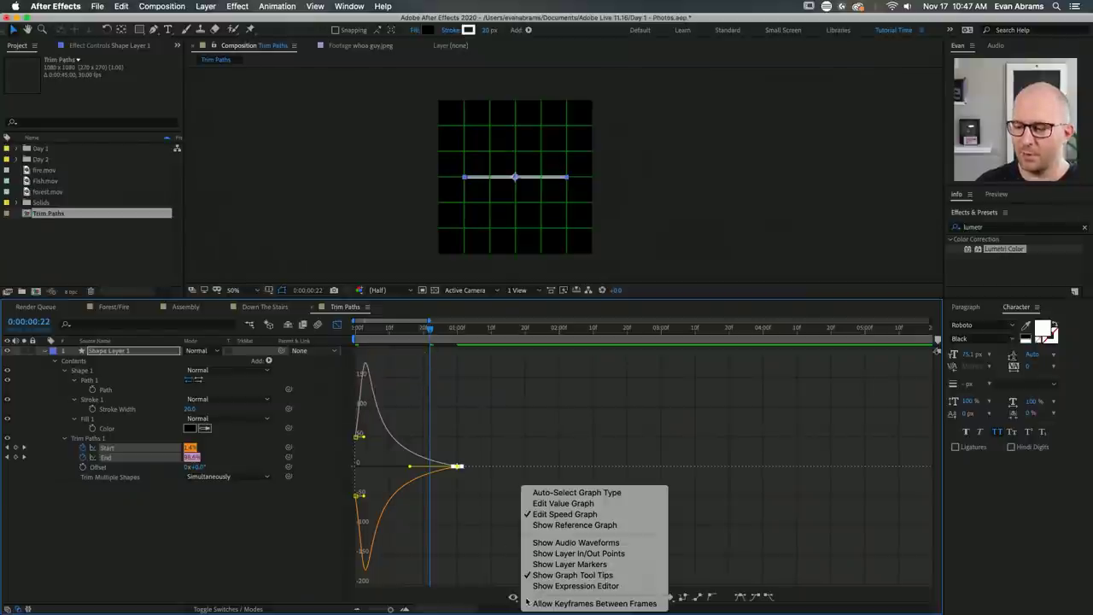
click(609, 516)
key(Home)
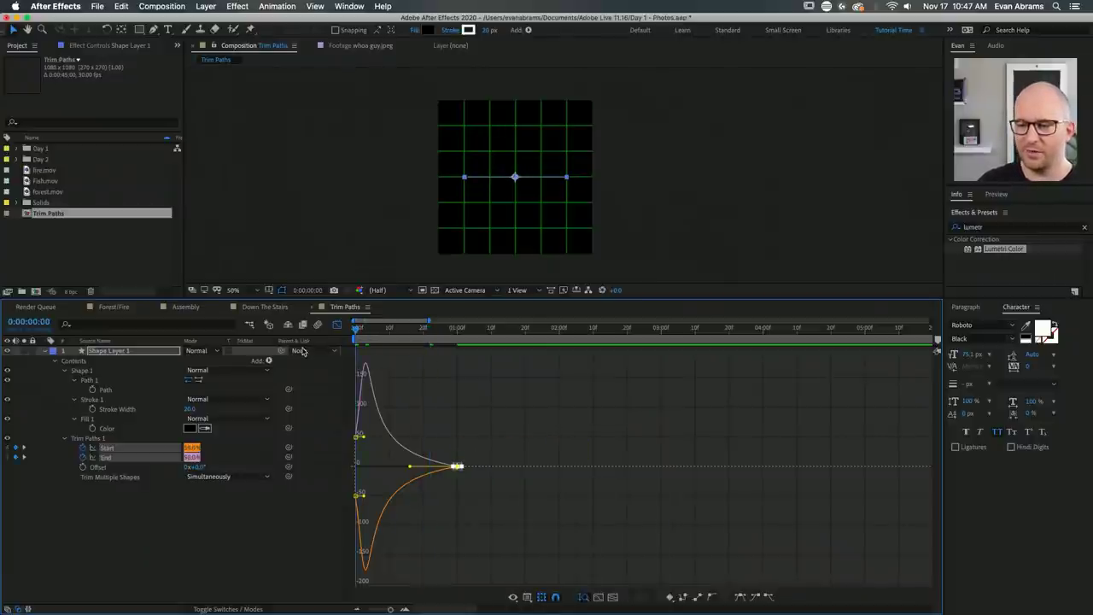
key(space)
key(space)
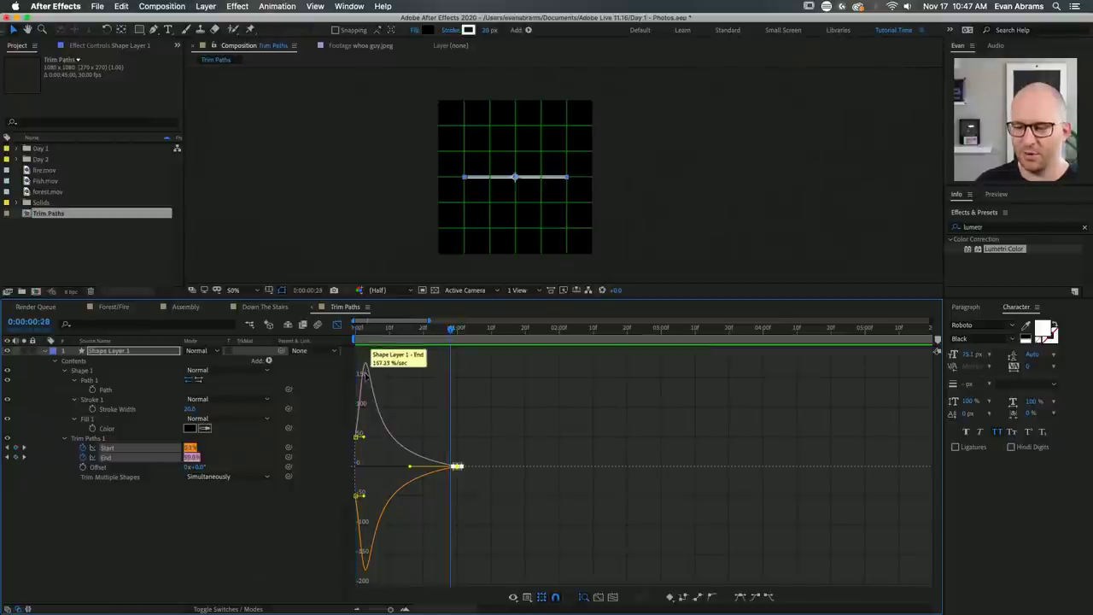
click(598, 597)
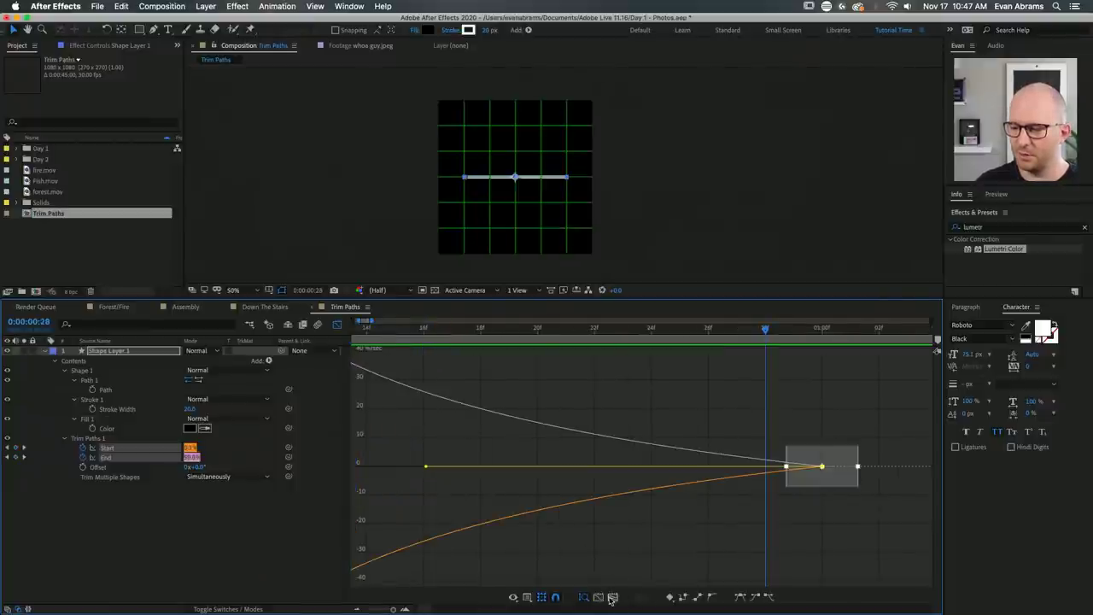
Drag the speed graph's influence handle further left to sharpen the burst, and preview.
click(612, 596)
mouse_move(412, 366)
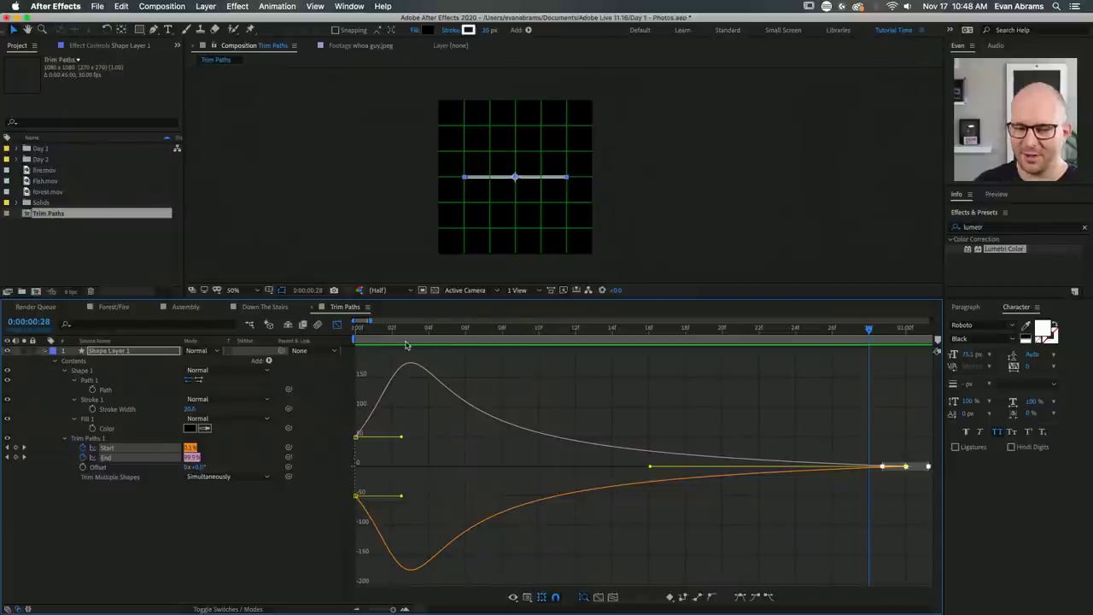
key(space)
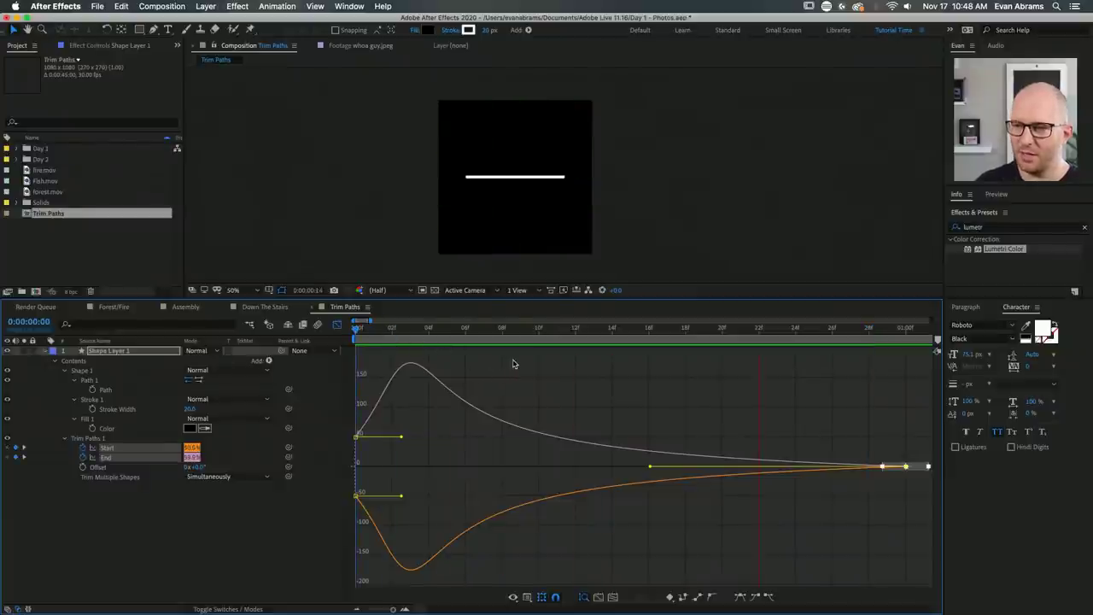
key(space)
key(minus)
key(minus)
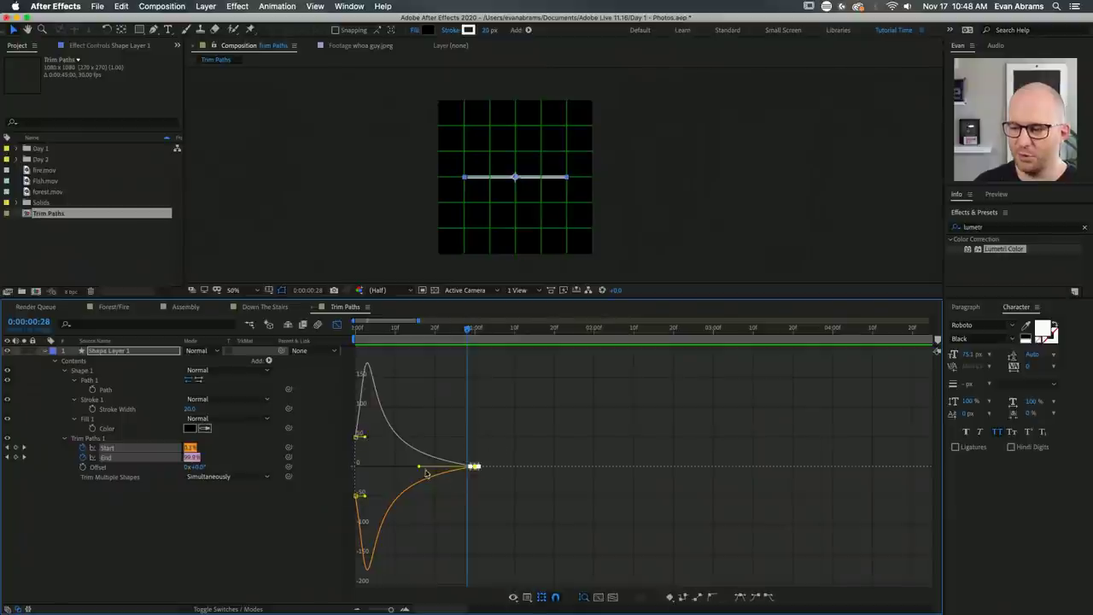
drag(419, 469, 415, 467)
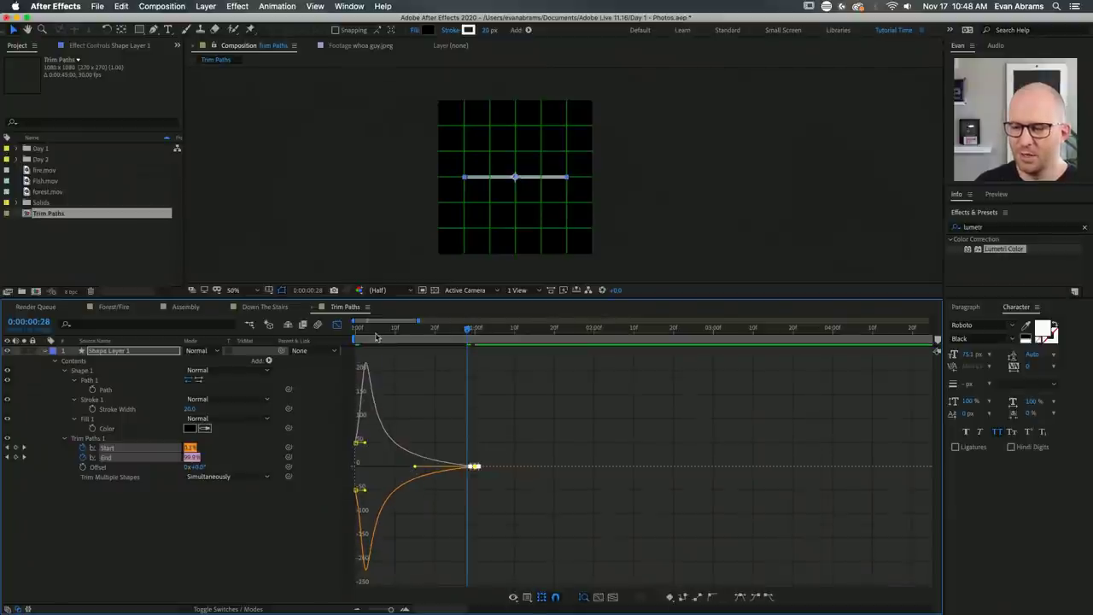
key(Home)
key(space)
key(space)
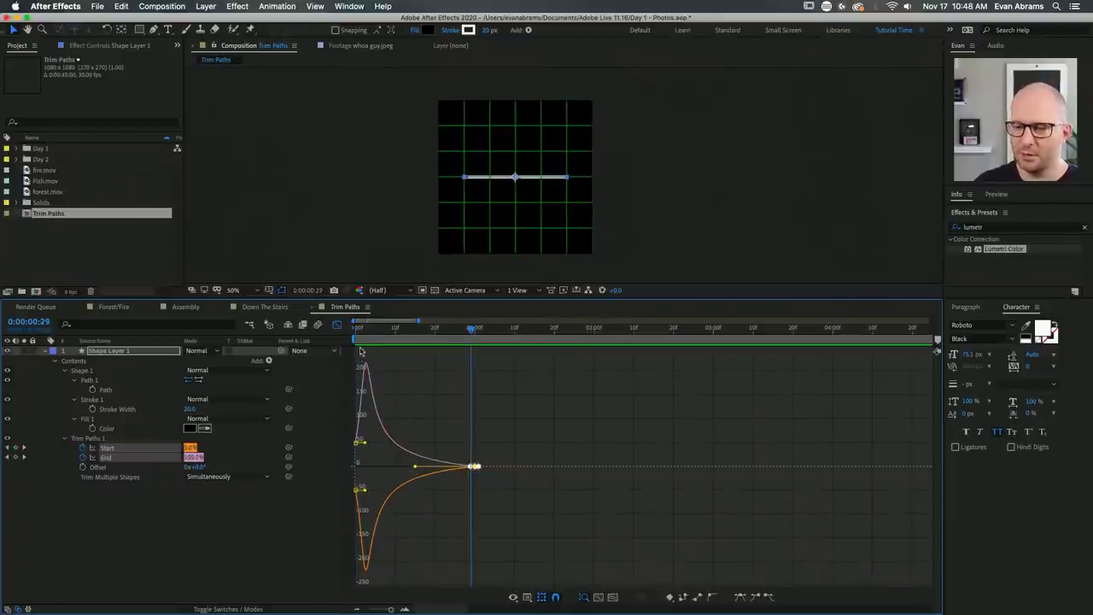
key(space)
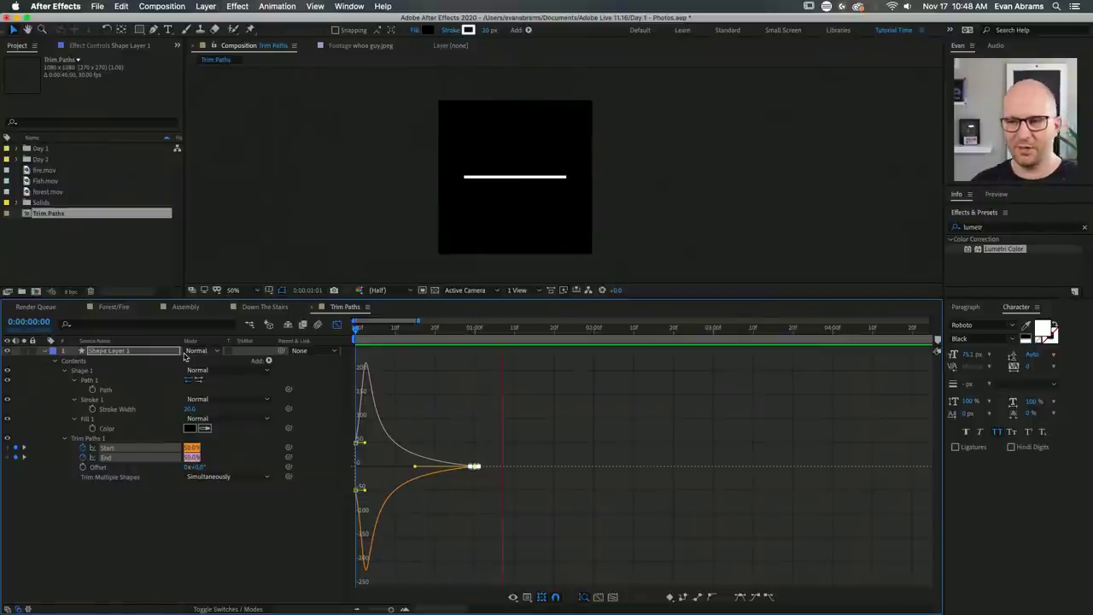
key(space)
At the one-second mark, return to the layer bar timeline and reselect the shape layer.
click(474, 328)
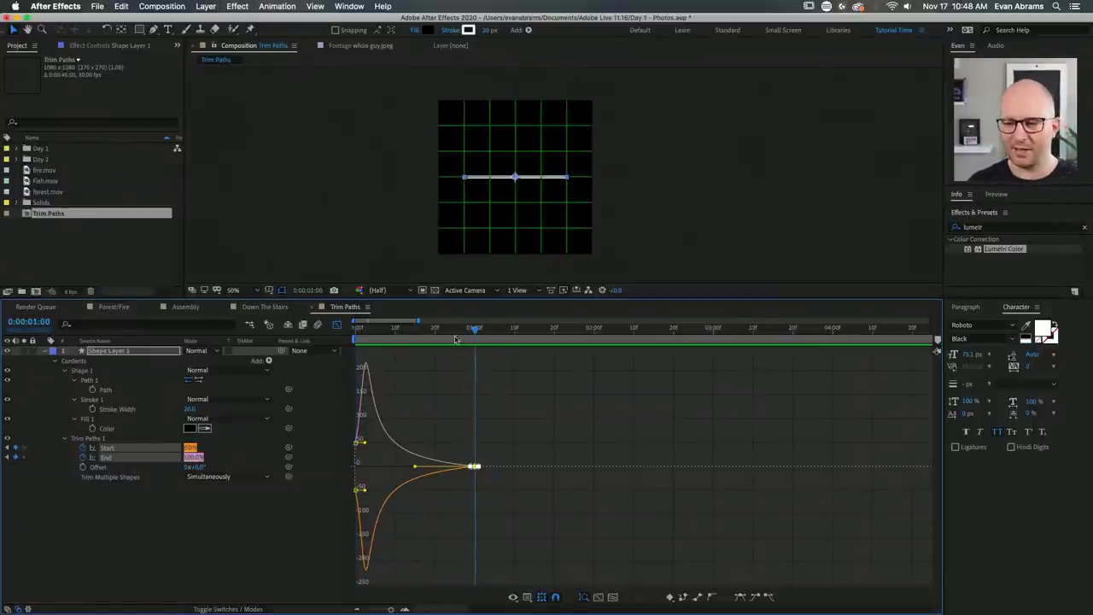
click(336, 324)
click(508, 448)
click(485, 352)
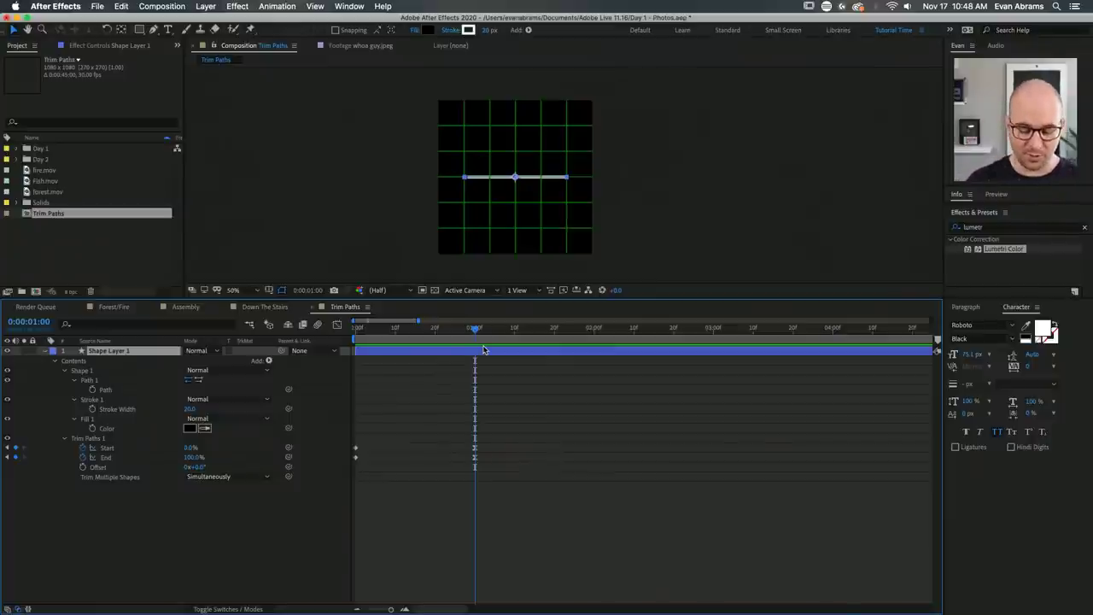
Set a Position keyframe for Shape Layer 1 at 1:00.
key(p)
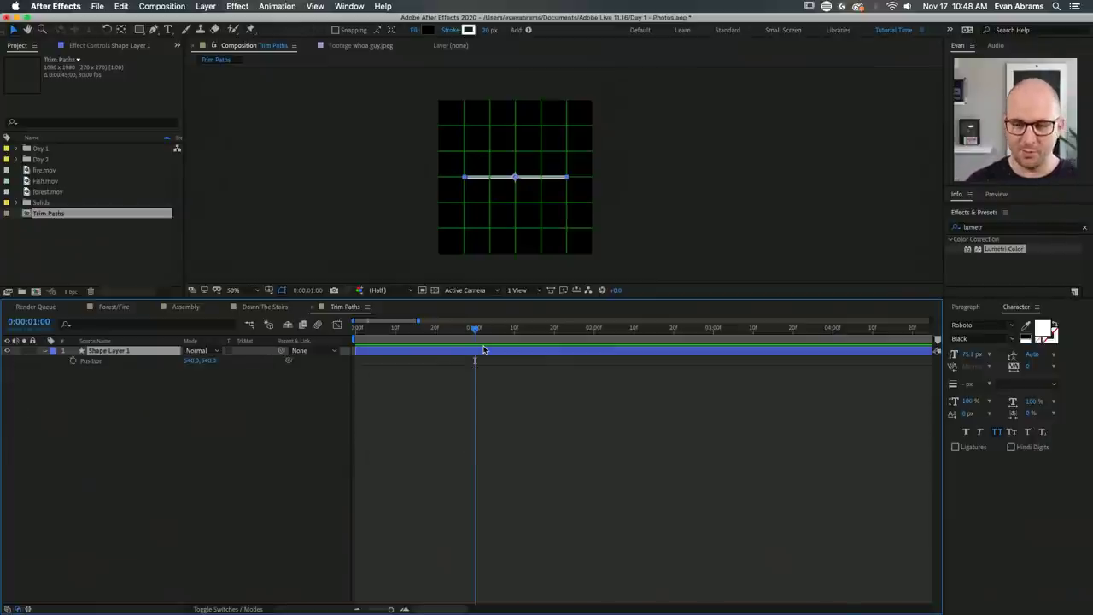
click(50, 352)
click(49, 353)
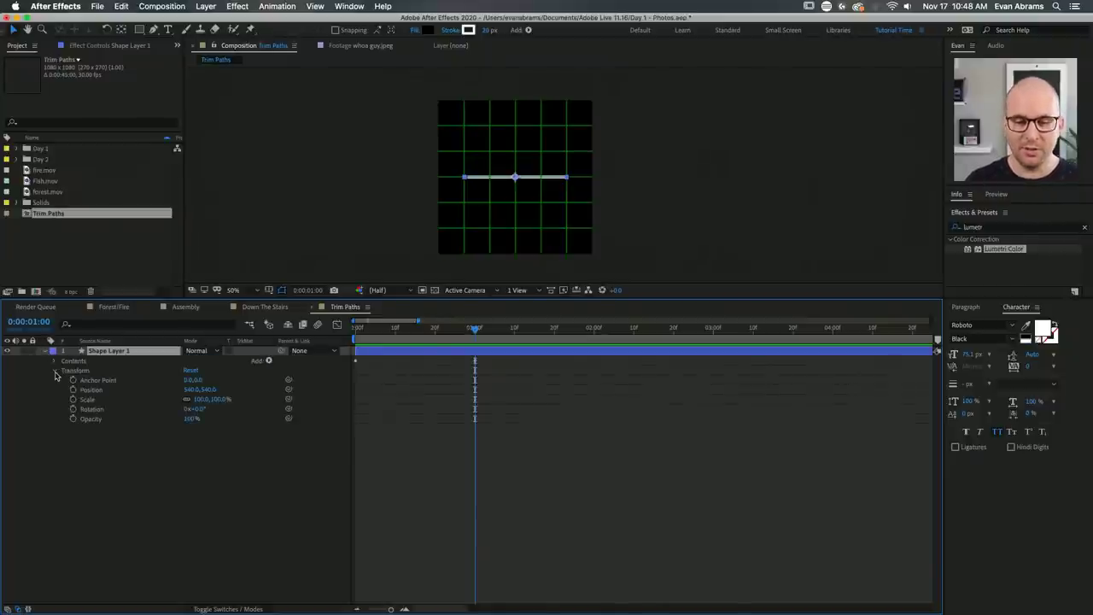
click(56, 373)
click(55, 373)
click(79, 370)
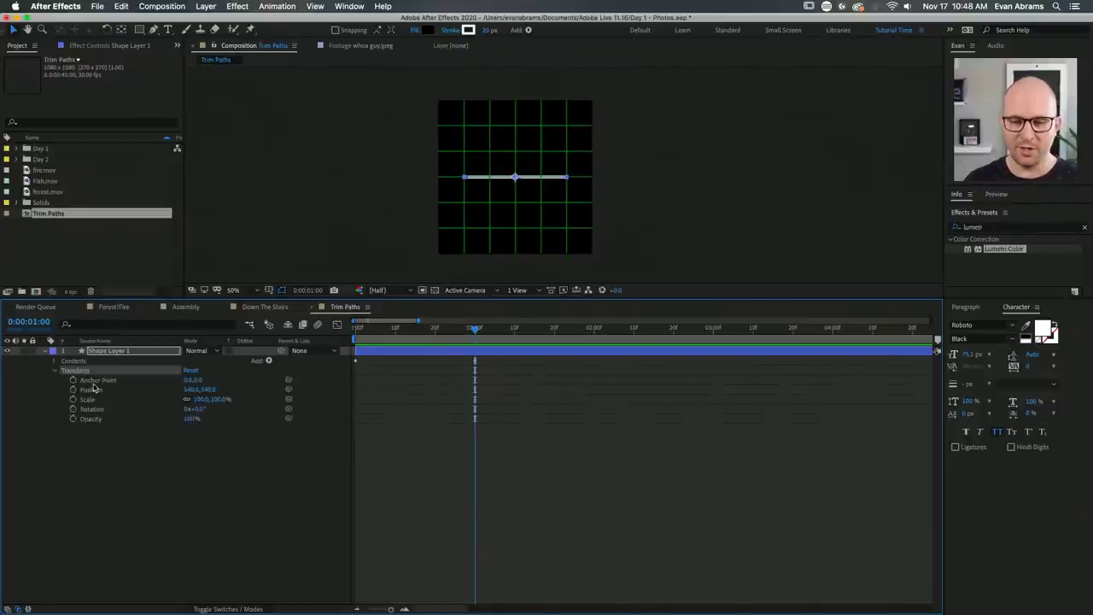
click(98, 390)
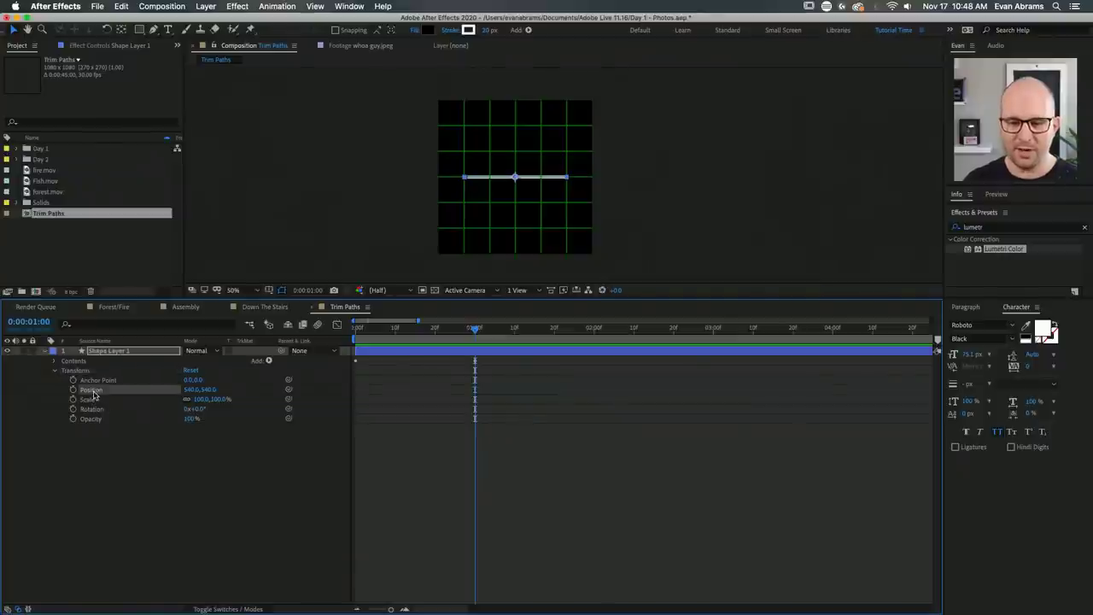
click(73, 389)
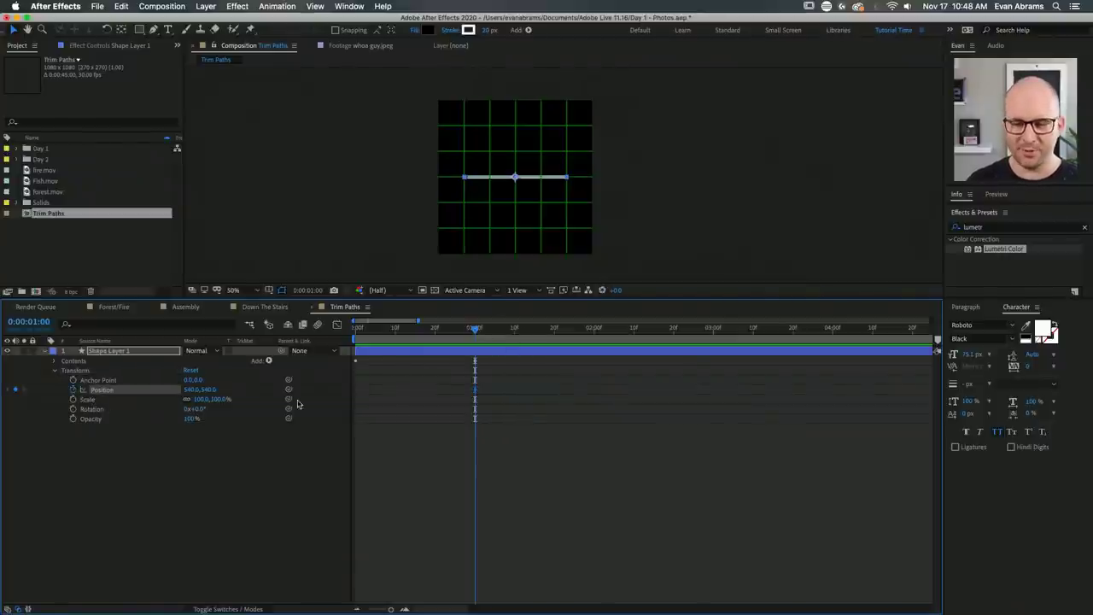
At 1:24, raise the line to Position 540,360 in the viewer, then return to 1:00.
drag(492, 330, 571, 340)
scroll(510, 173, up, 2)
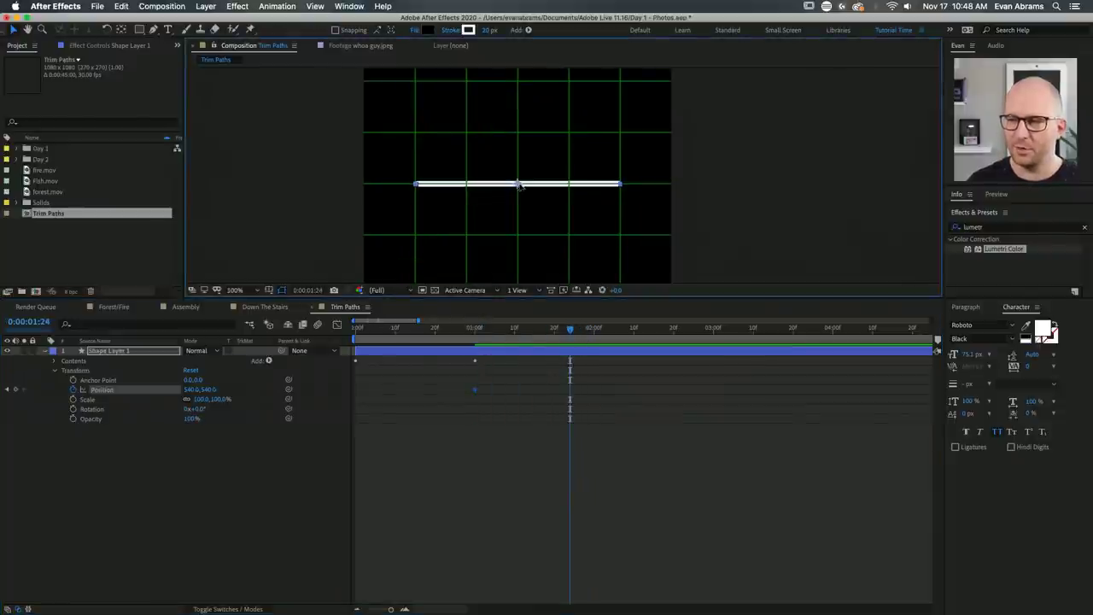
drag(517, 186, 517, 134)
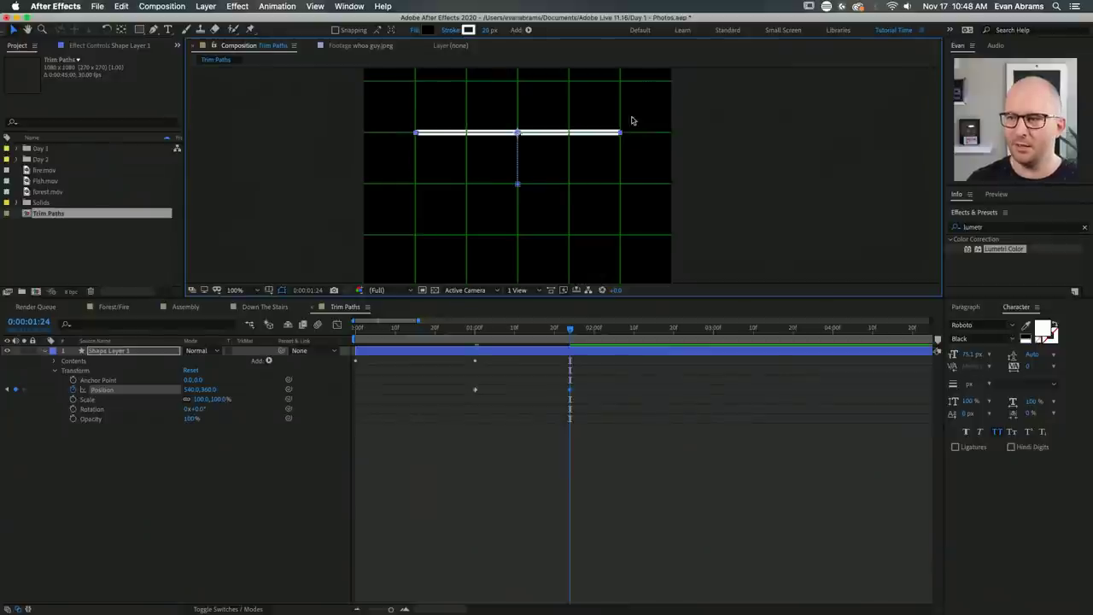
click(268, 291)
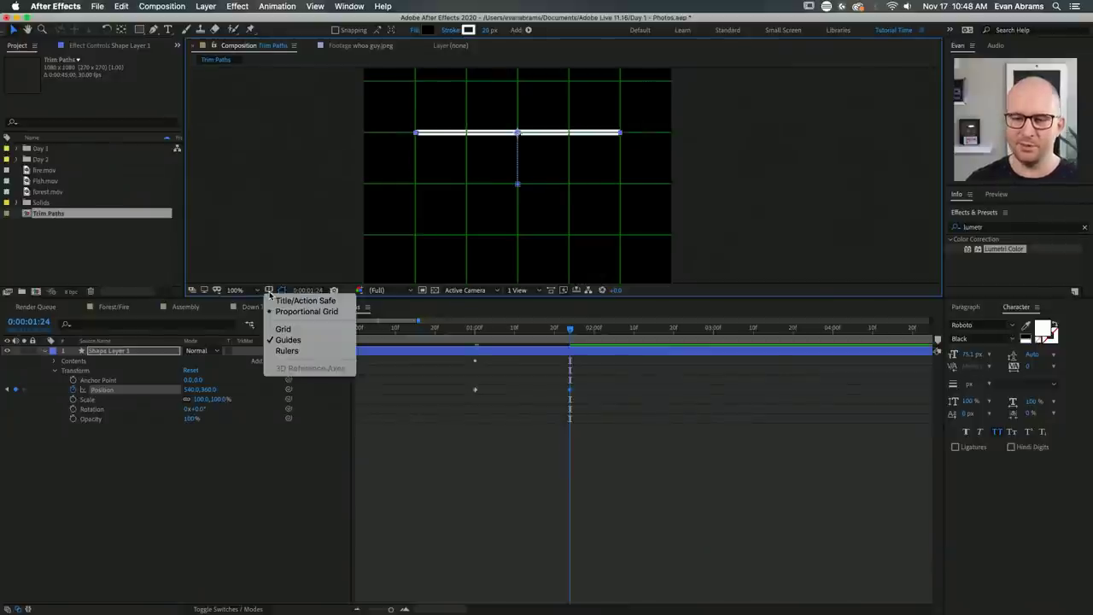
click(321, 312)
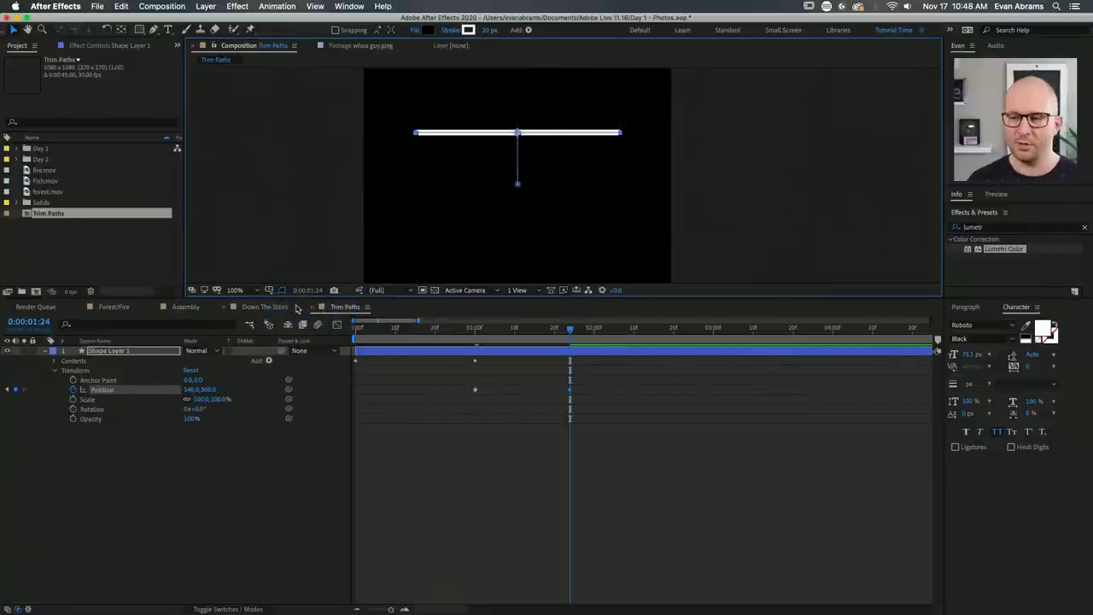
click(268, 291)
click(285, 312)
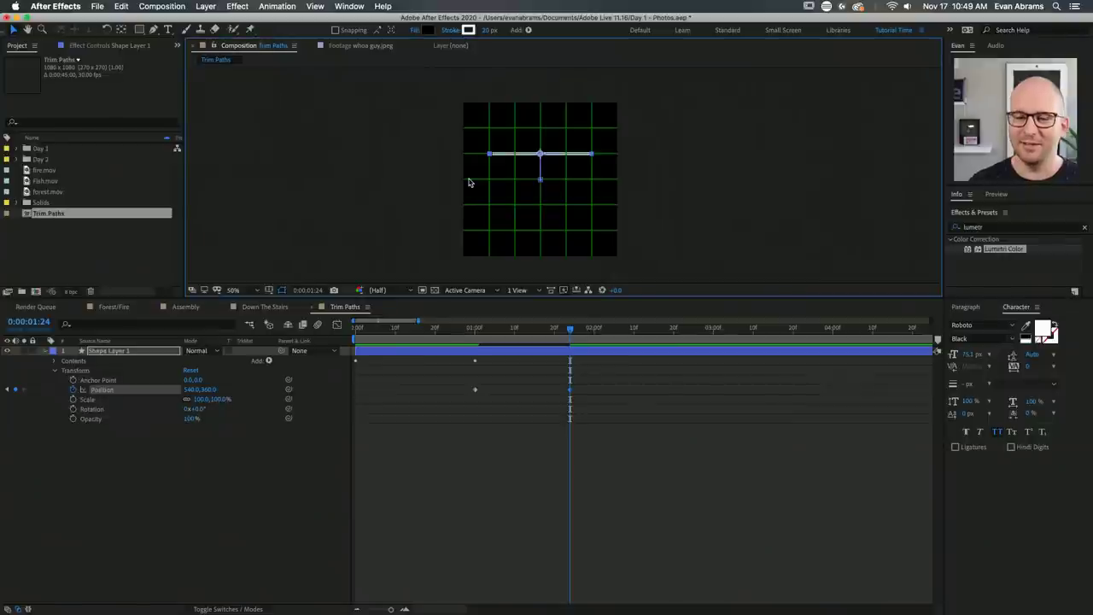
key(.)
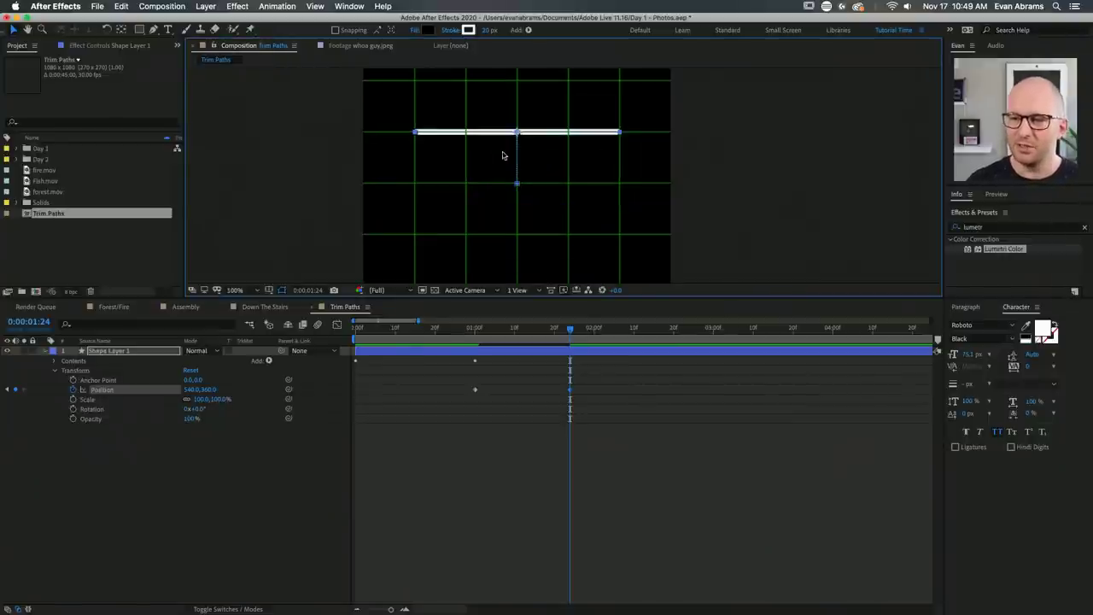
key(.)
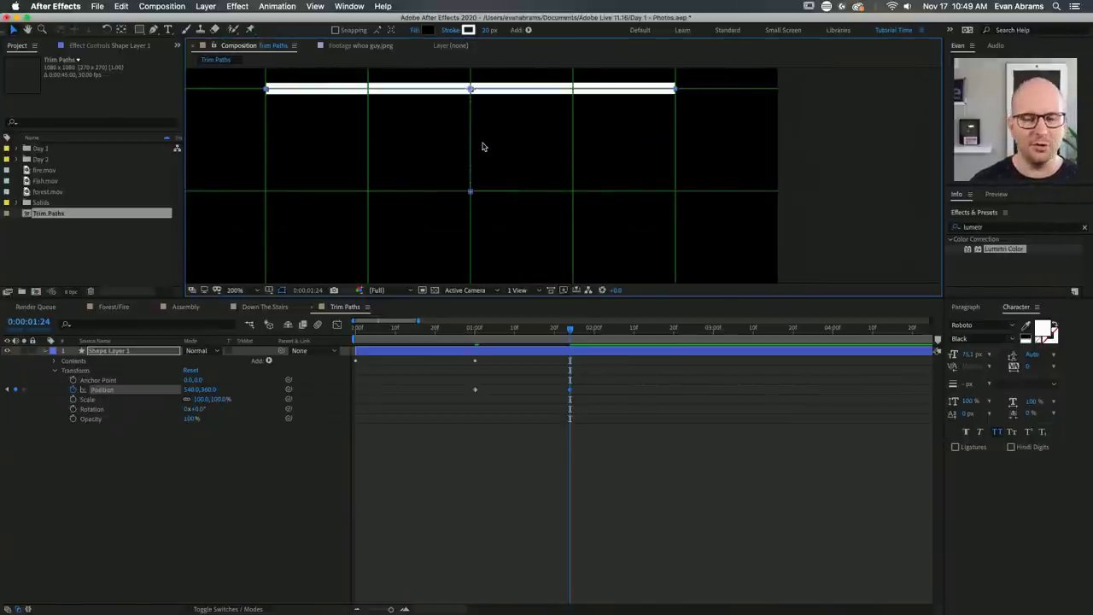
drag(487, 139, 510, 188)
click(572, 356)
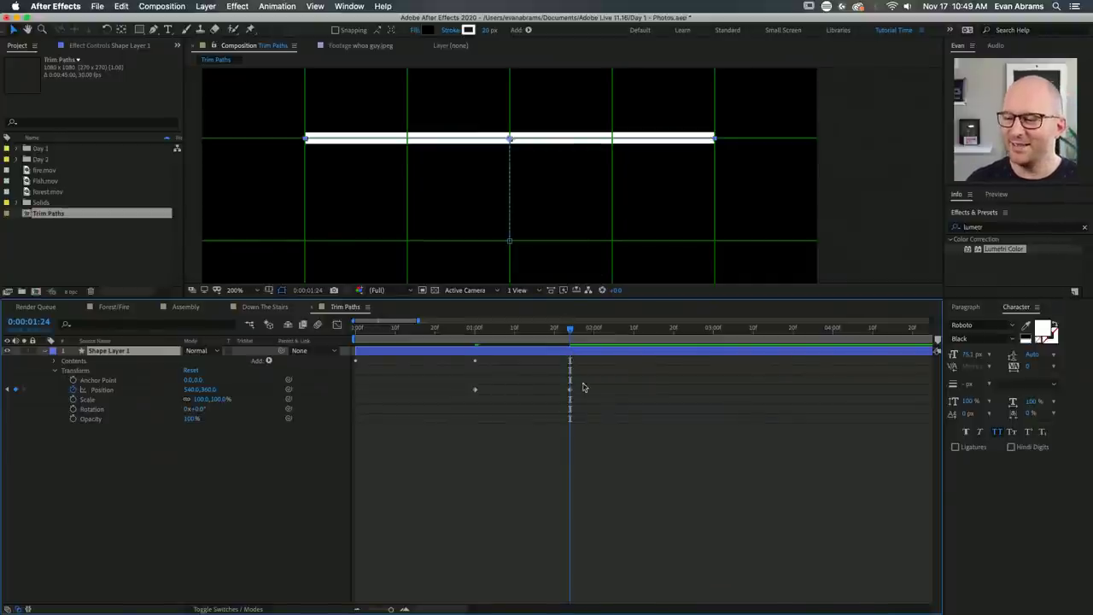
click(472, 330)
Apply Easy Ease to both Position keyframes.
key(comma)
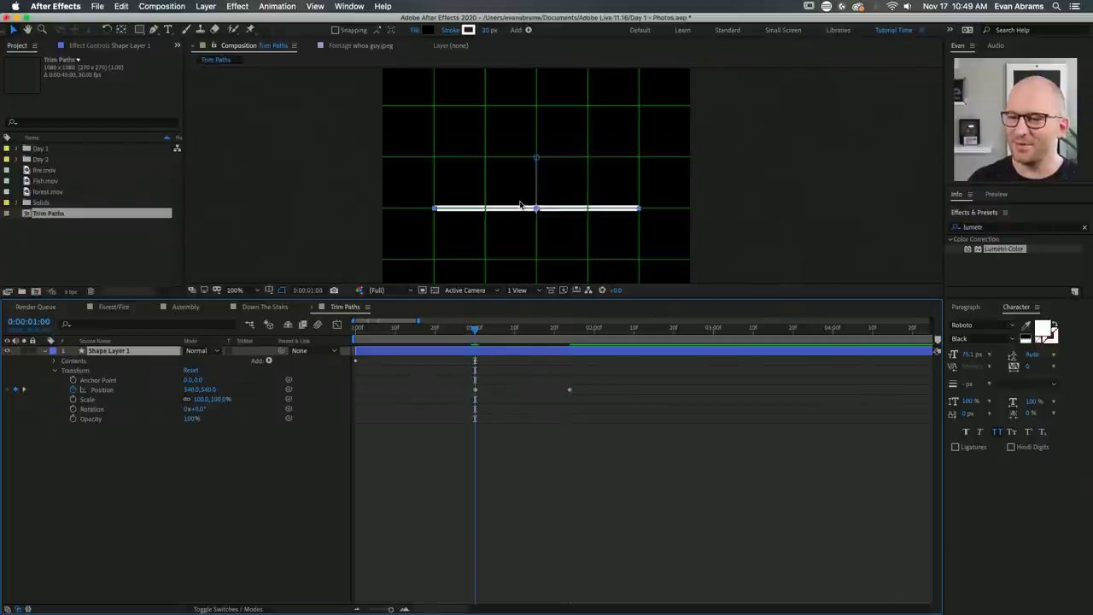
key(space)
key(space)
drag(603, 383, 559, 392)
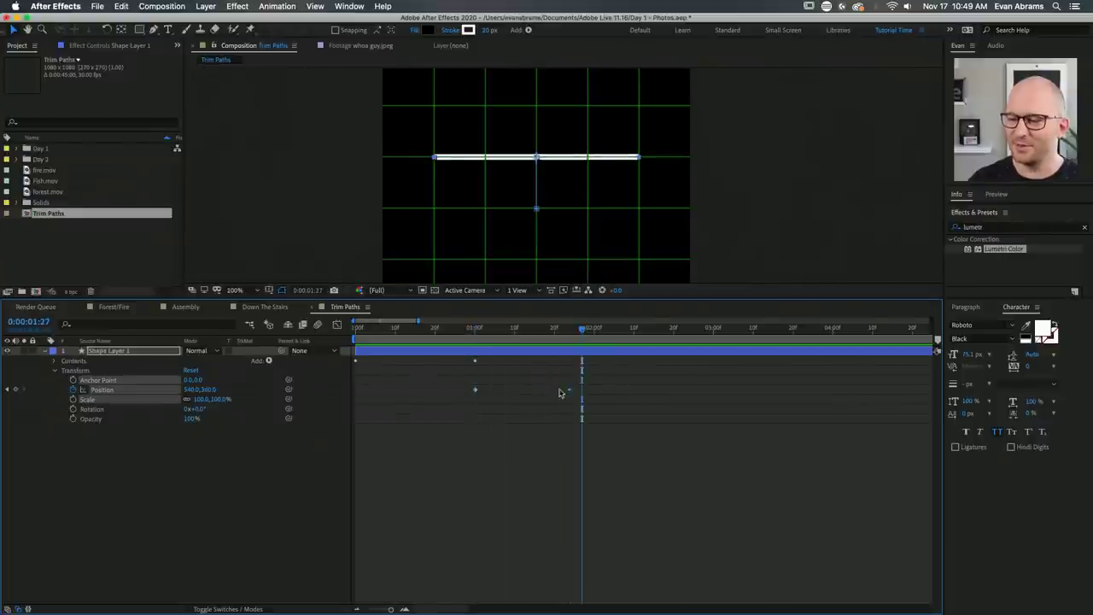
key(F9)
click(502, 391)
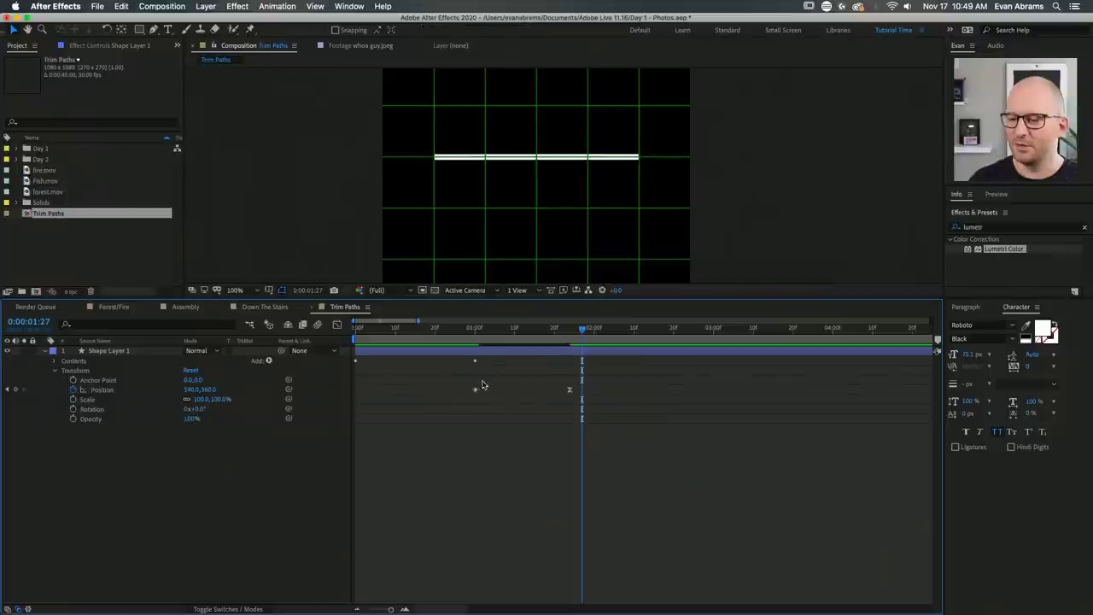
click(474, 390)
key(F9)
Shift both Position keyframes earlier, the first to about 0:25.
drag(593, 378, 457, 397)
key(j)
click(481, 383)
drag(569, 390, 546, 394)
Sharpen the Position speed curve into a quick spike and preview the motion.
key(shift+F3)
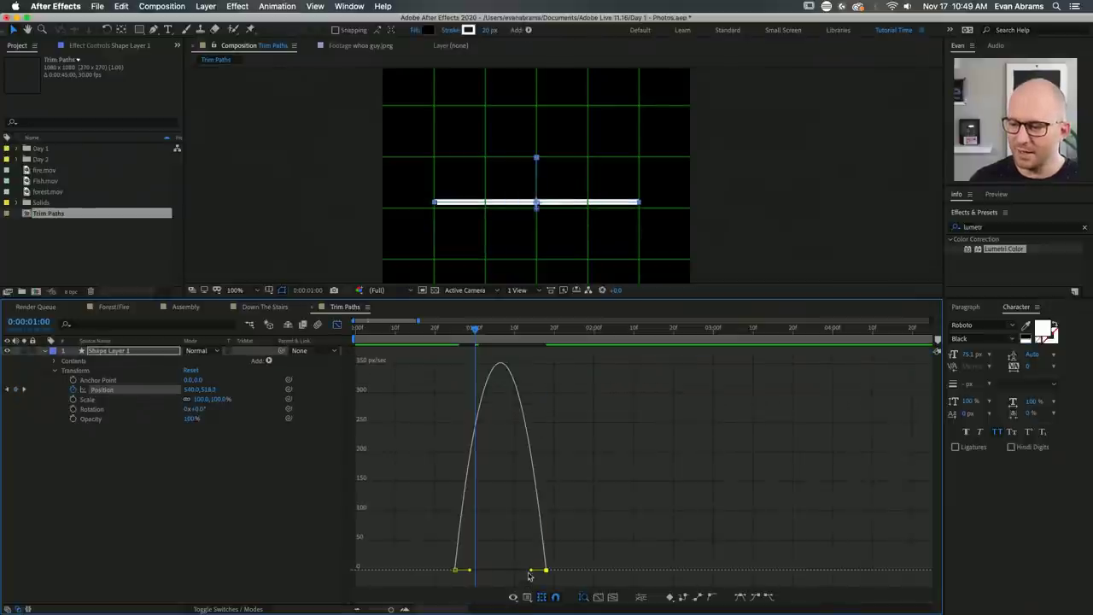
drag(532, 571, 487, 448)
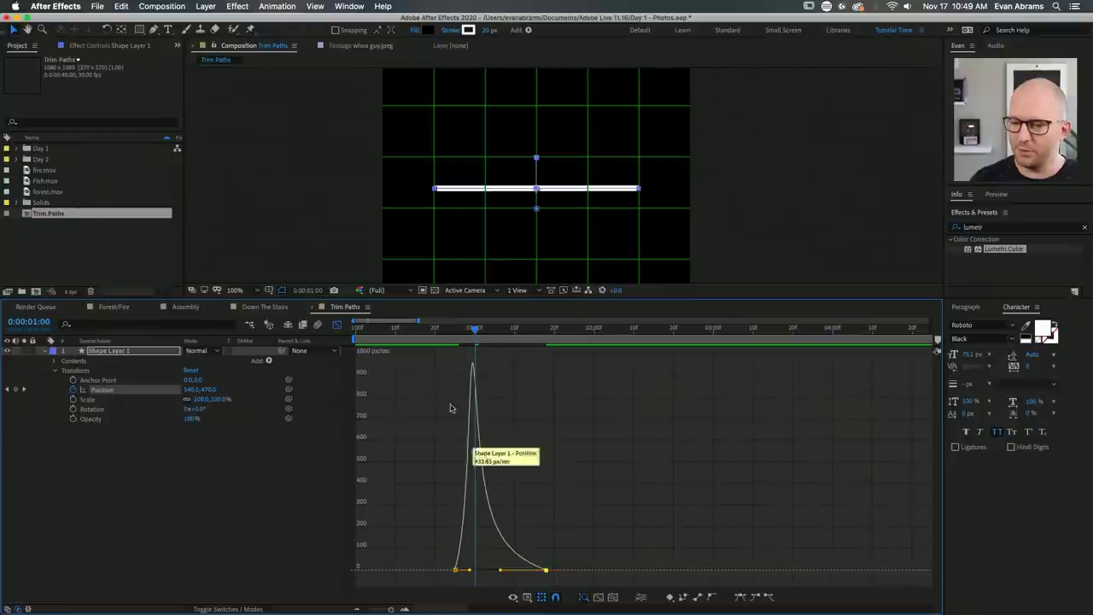
key(Page_Up)
click(452, 334)
key(space)
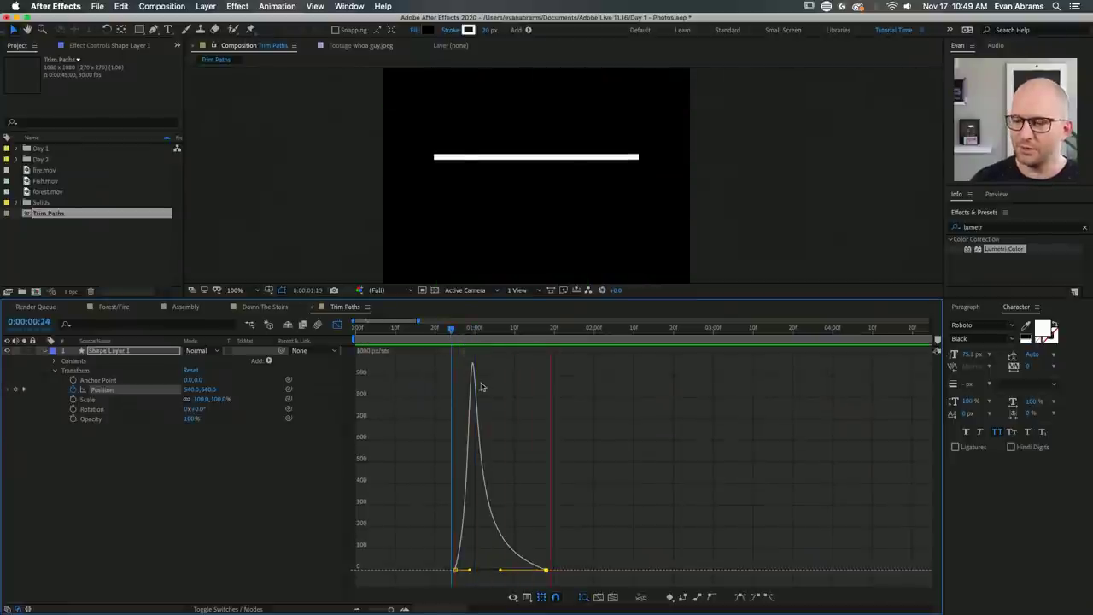
key(shift+F3)
key(Home)
scroll(547, 183, down, 1)
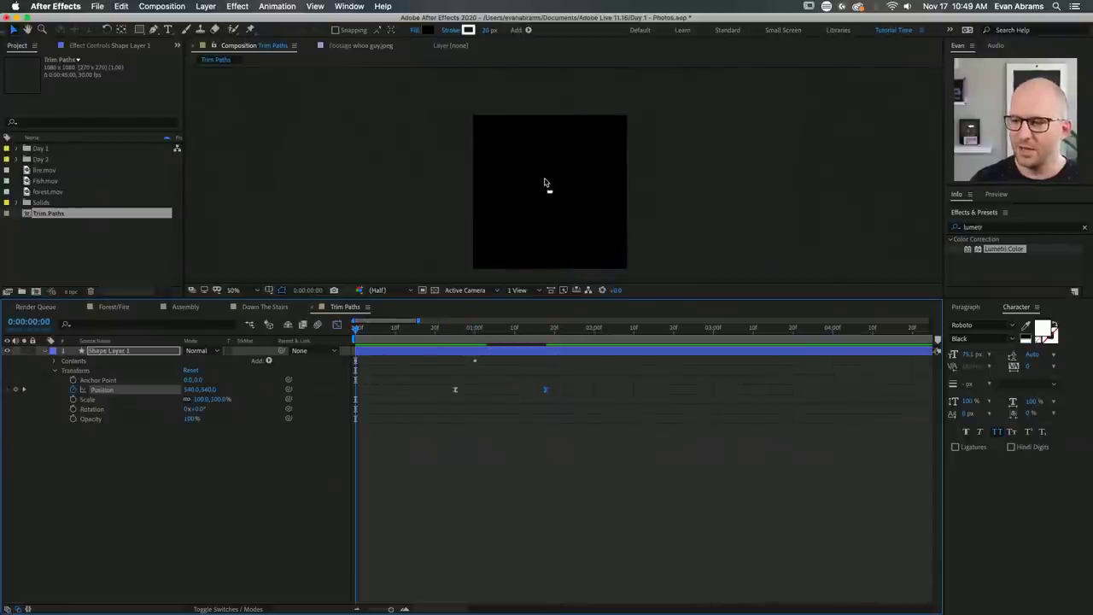
Move the selected keyframes to 1:18 with cut and paste.
click(545, 341)
key(super+x)
key(super+v)
click(588, 480)
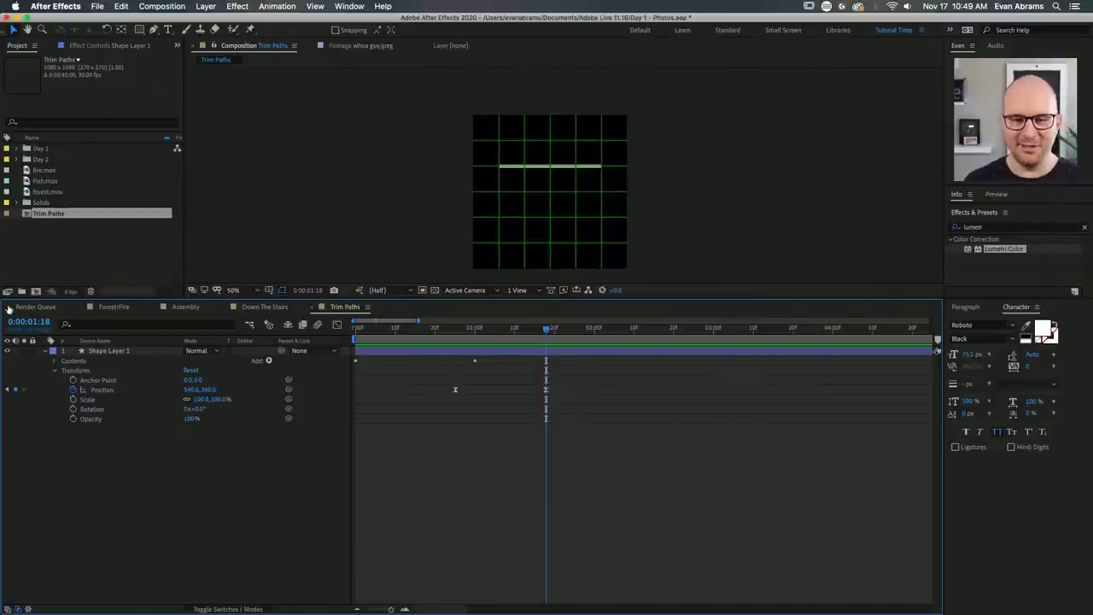
Duplicate Shape Layer 1 with Cmd+D.
click(569, 351)
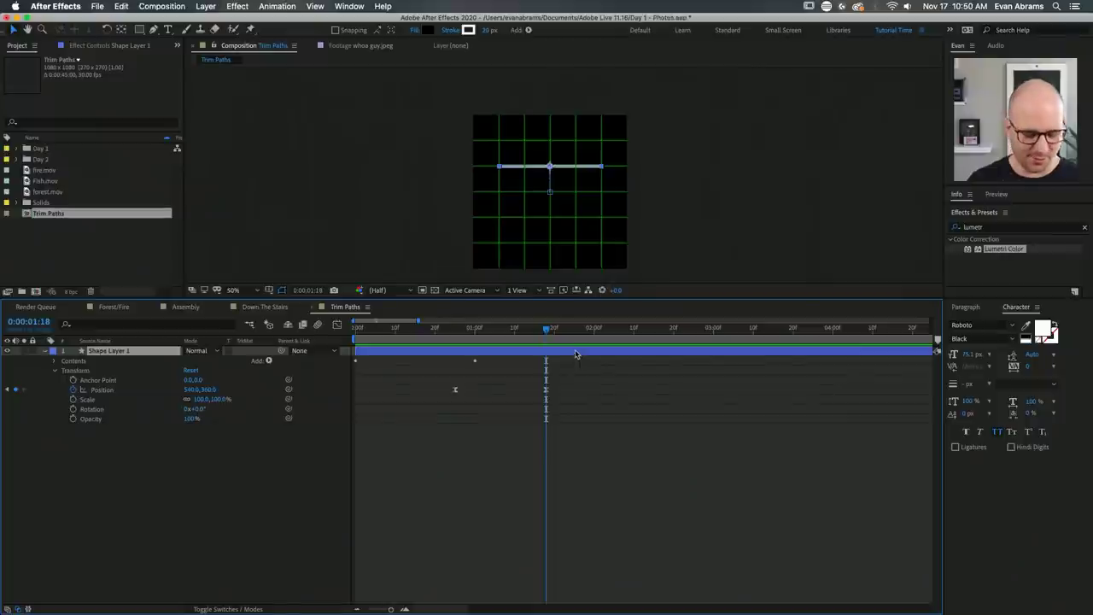
key(super+d)
scroll(554, 191, up, 2)
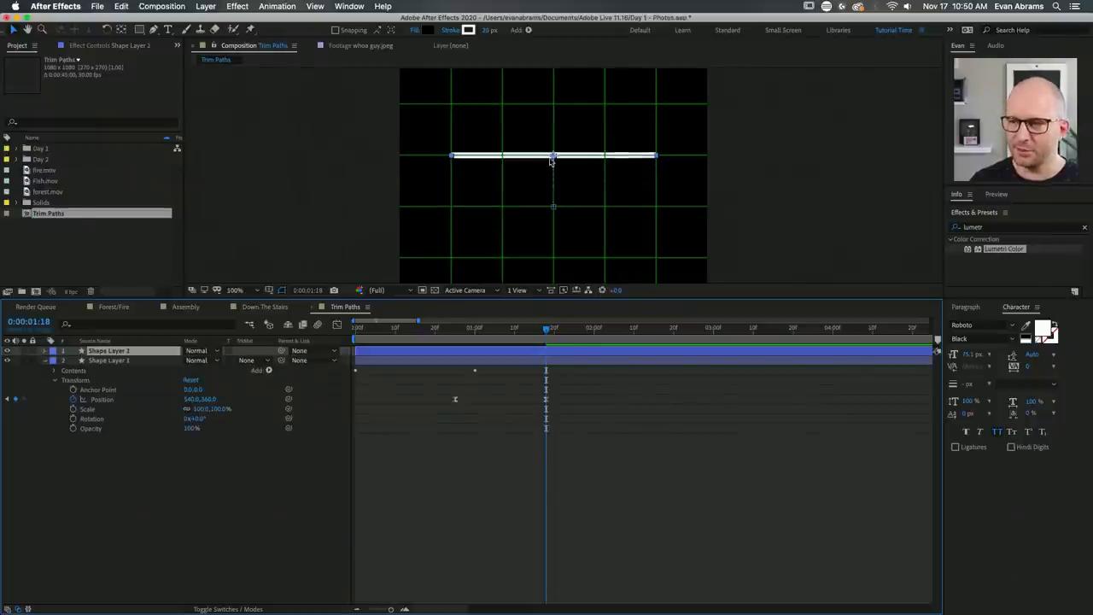
Drag the copied line's end Position down to 540,720 and preview the lines splitting.
key(p)
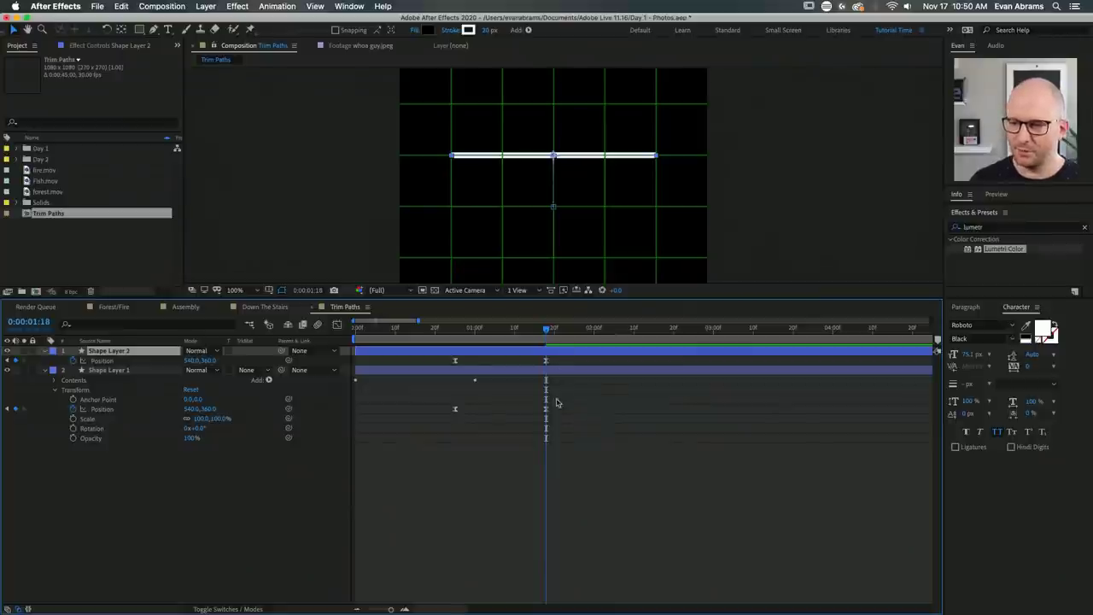
drag(572, 156, 573, 253)
scroll(575, 266, up, 1)
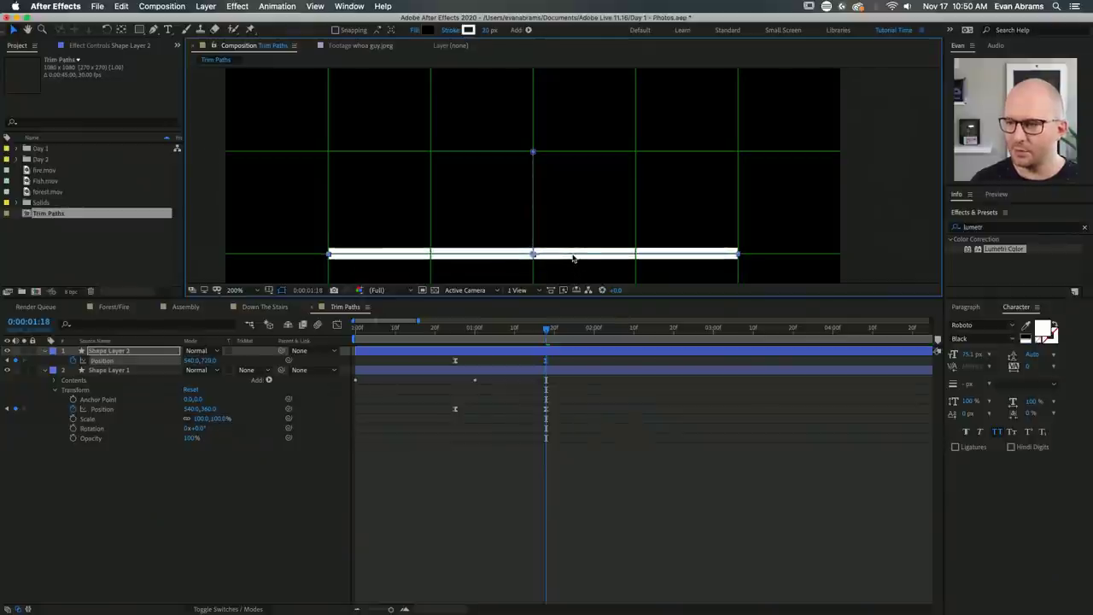
scroll(564, 247, down, 4)
key(space)
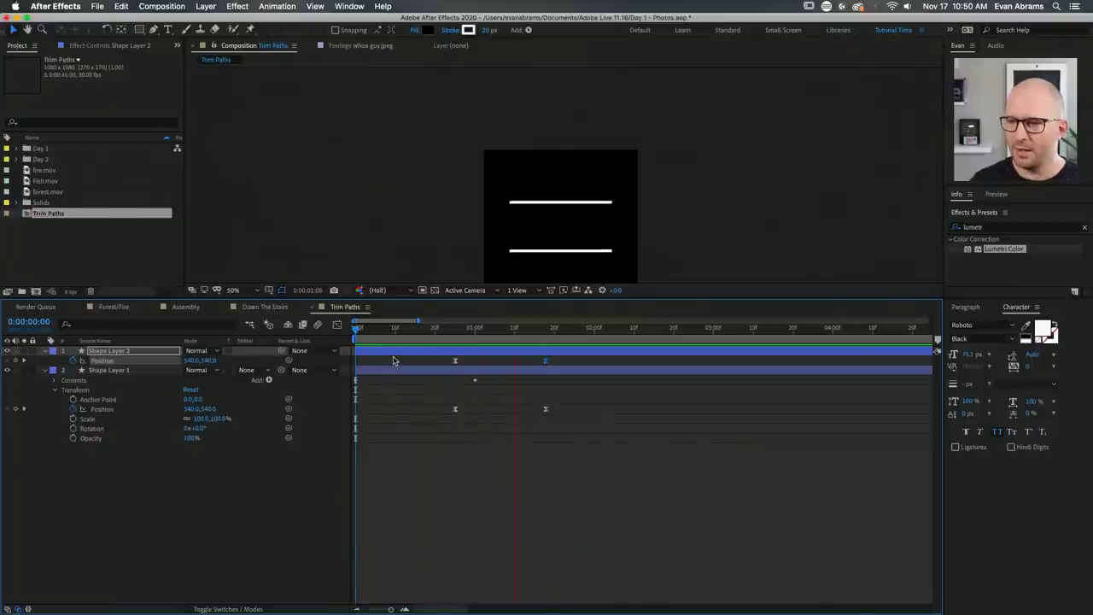
key(space)
Move both lines' second Position keyframes earlier to 0:00:01:14 and replay from the start.
click(555, 375)
drag(555, 376, 542, 411)
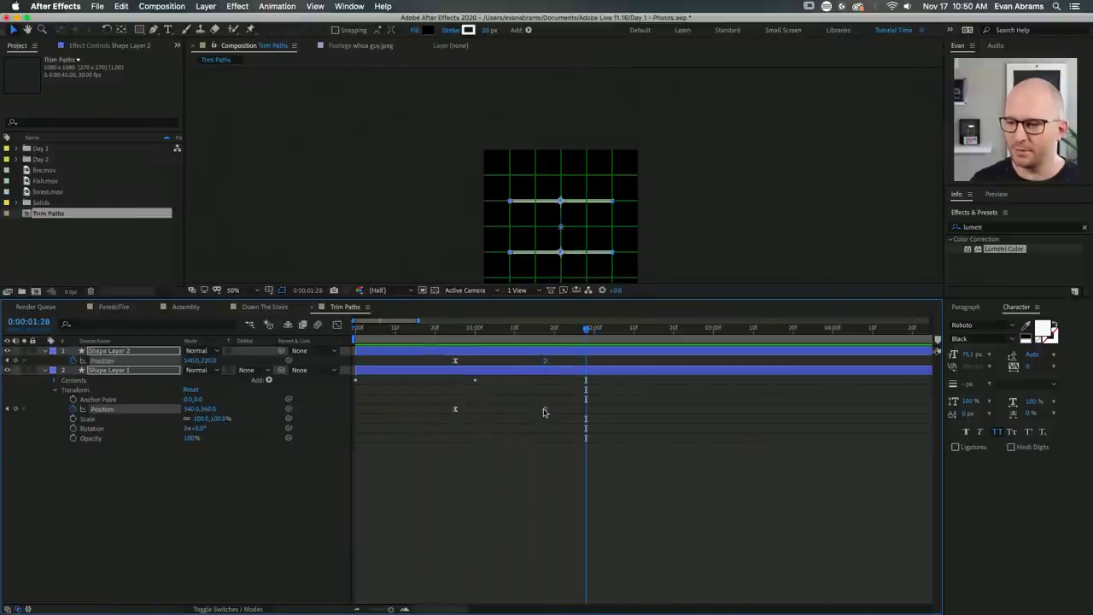
drag(561, 363, 530, 415)
click(525, 443)
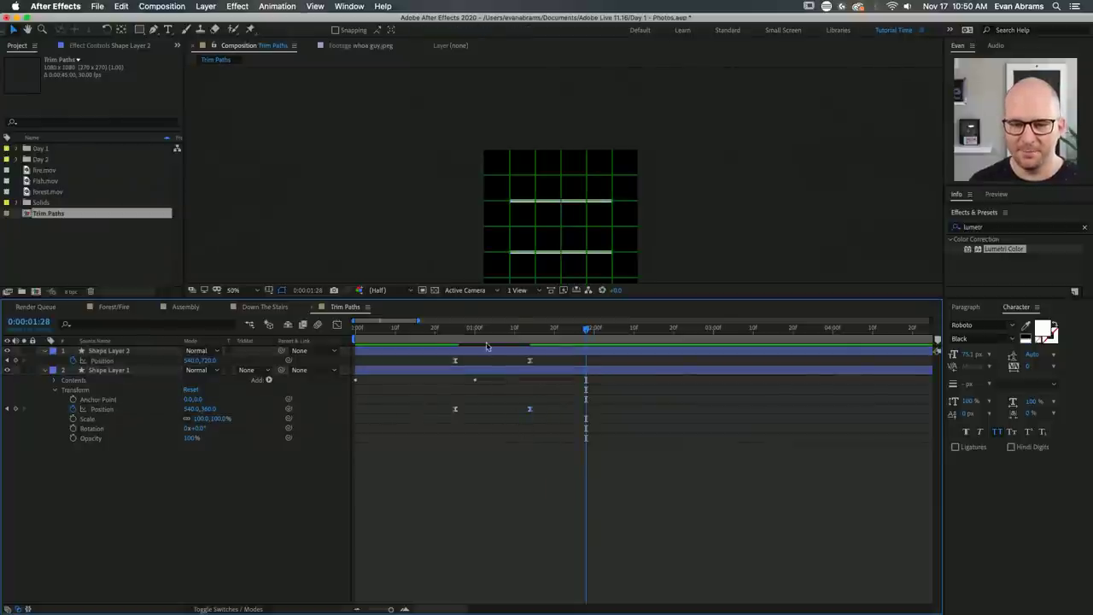
key(Home)
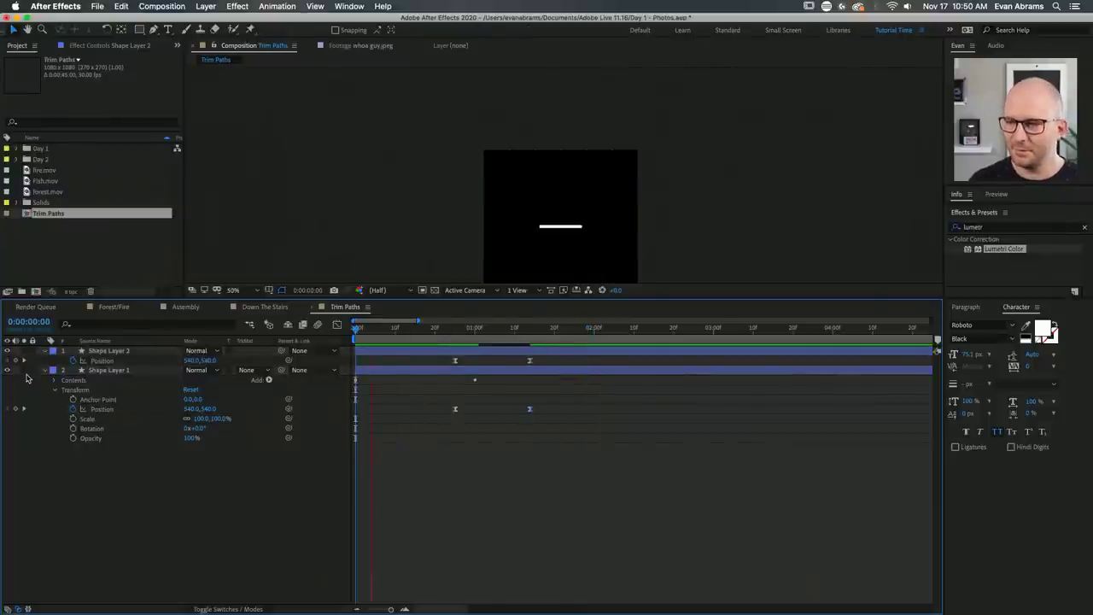
key(space)
drag(558, 329, 538, 337)
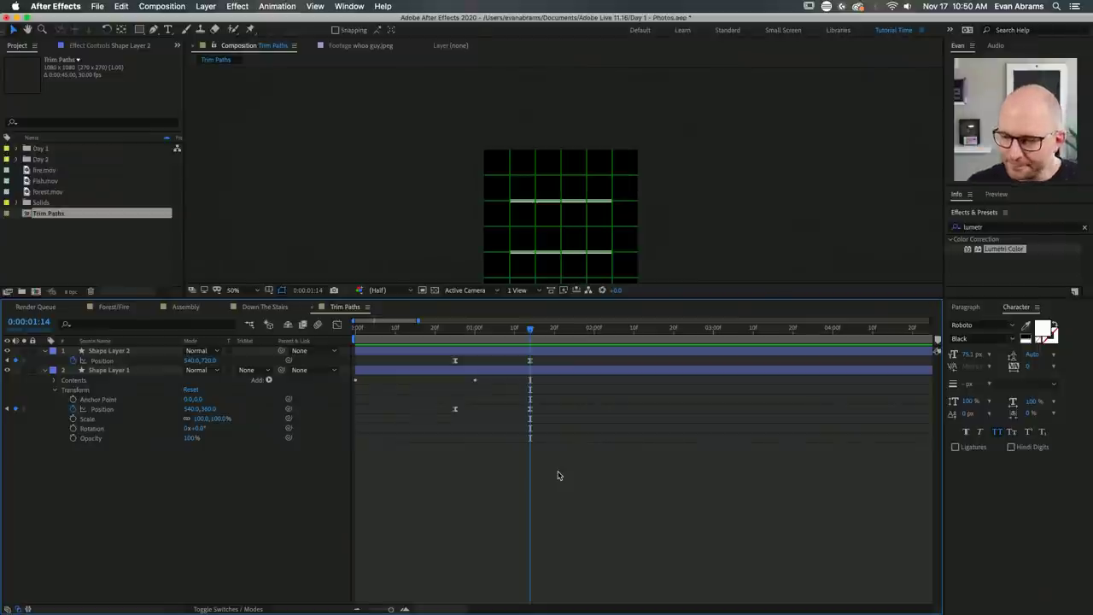
key(space)
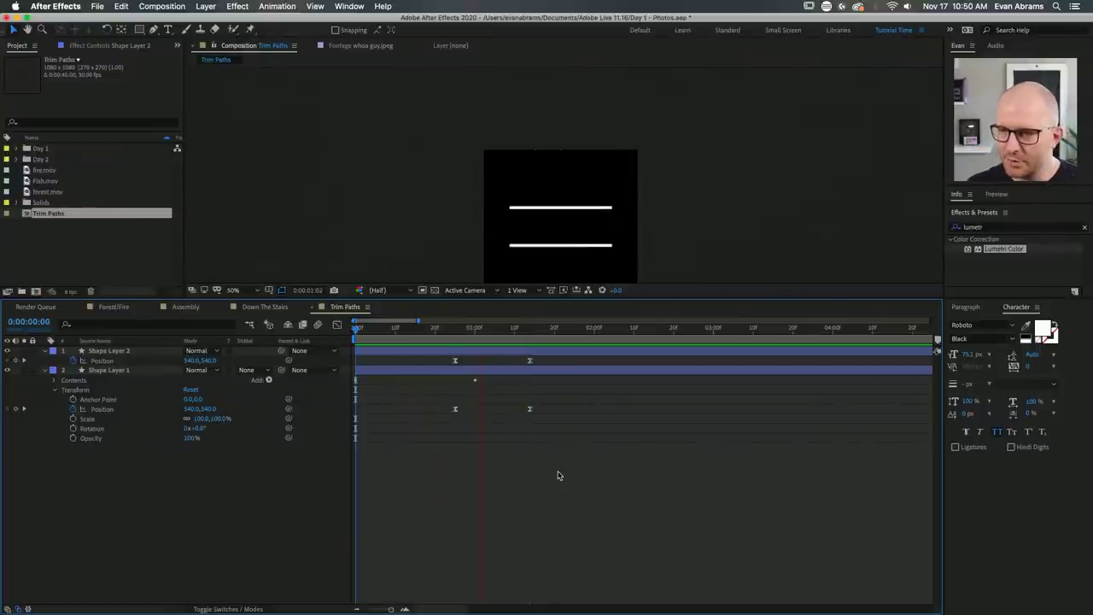
key(space)
Turn off the Proportional Grid overlay and replay the line animation from the start.
scroll(456, 186, up, 2)
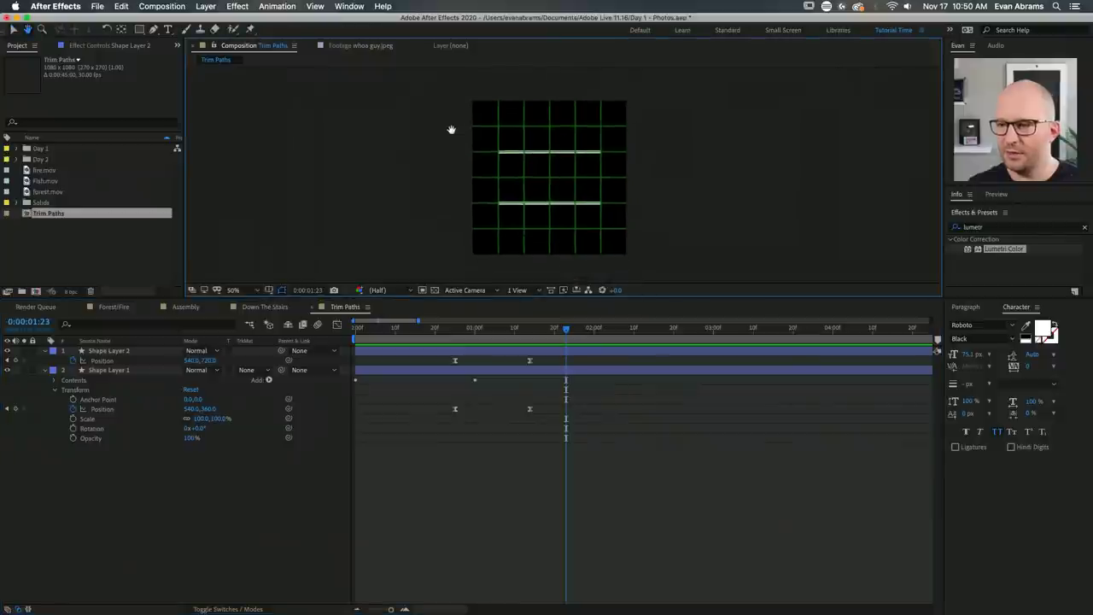
click(269, 290)
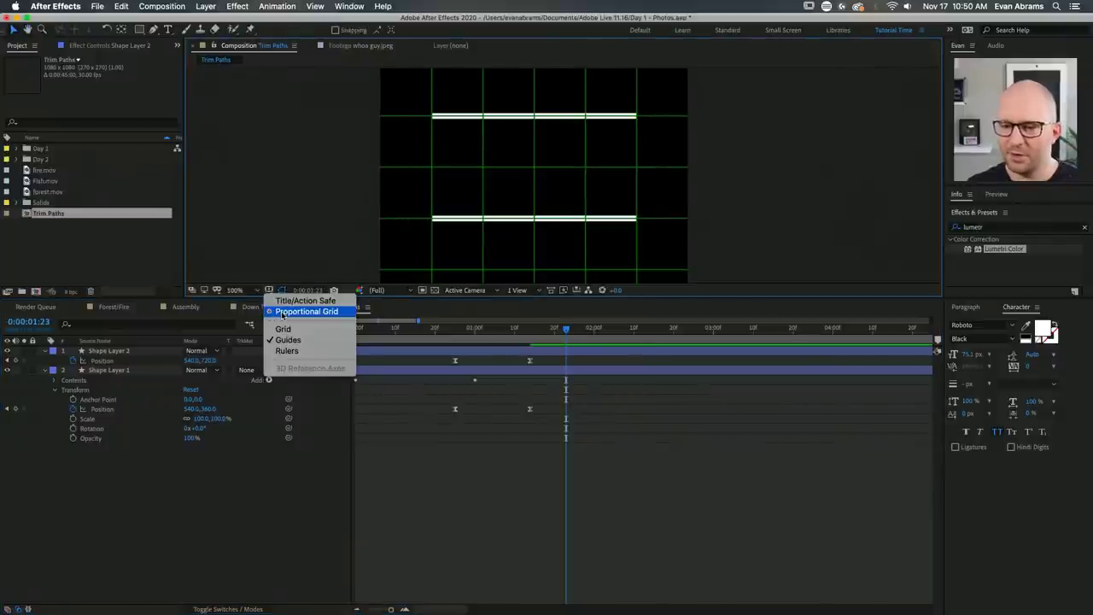
click(291, 311)
scroll(583, 163, down, 2)
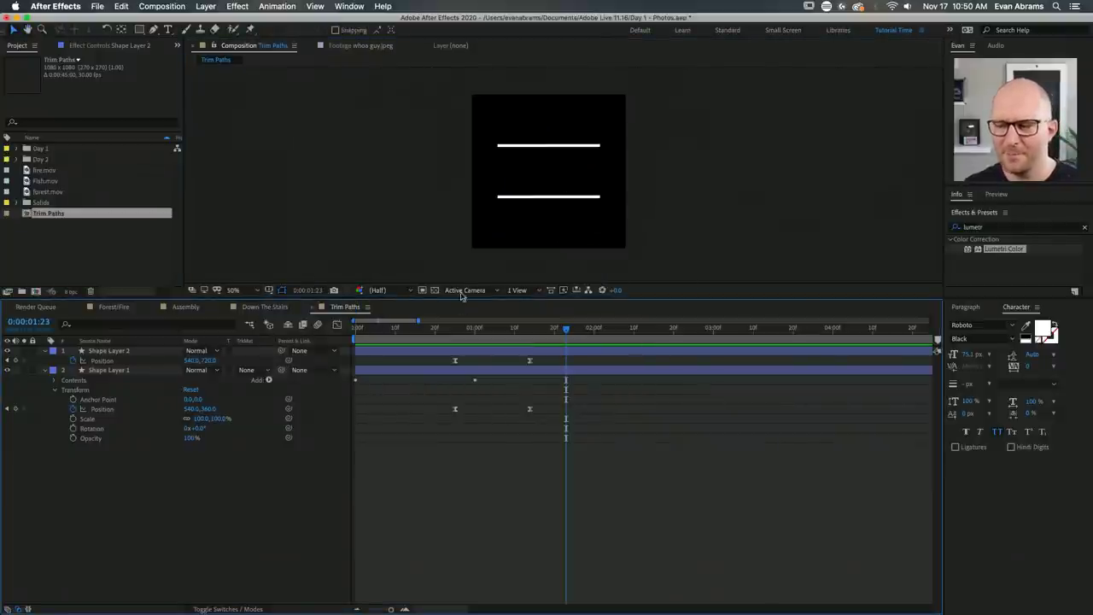
drag(447, 336, 278, 321)
key(space)
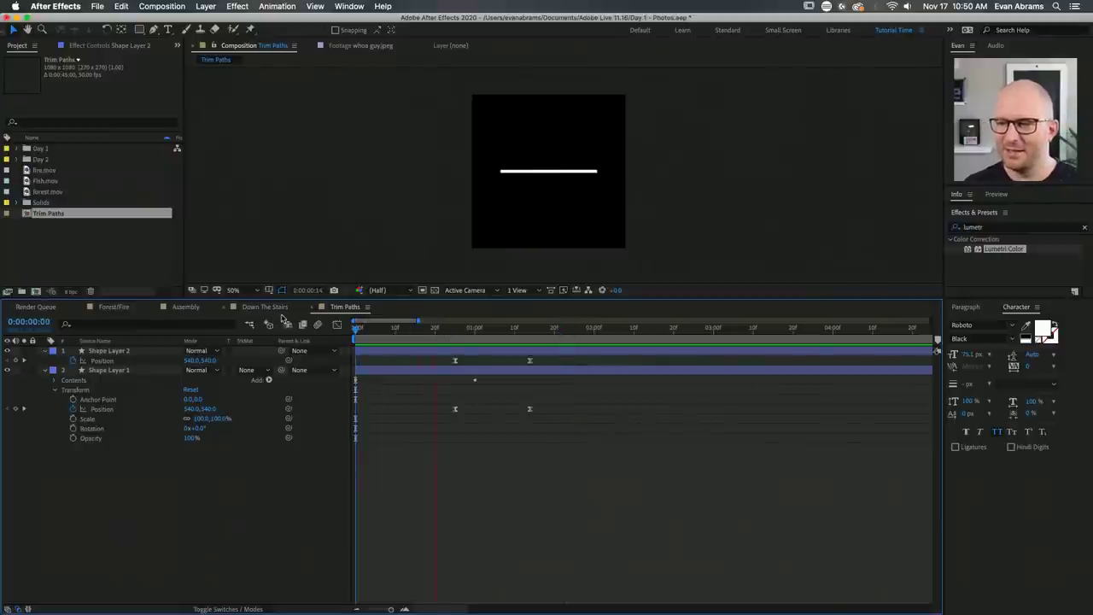
key(space)
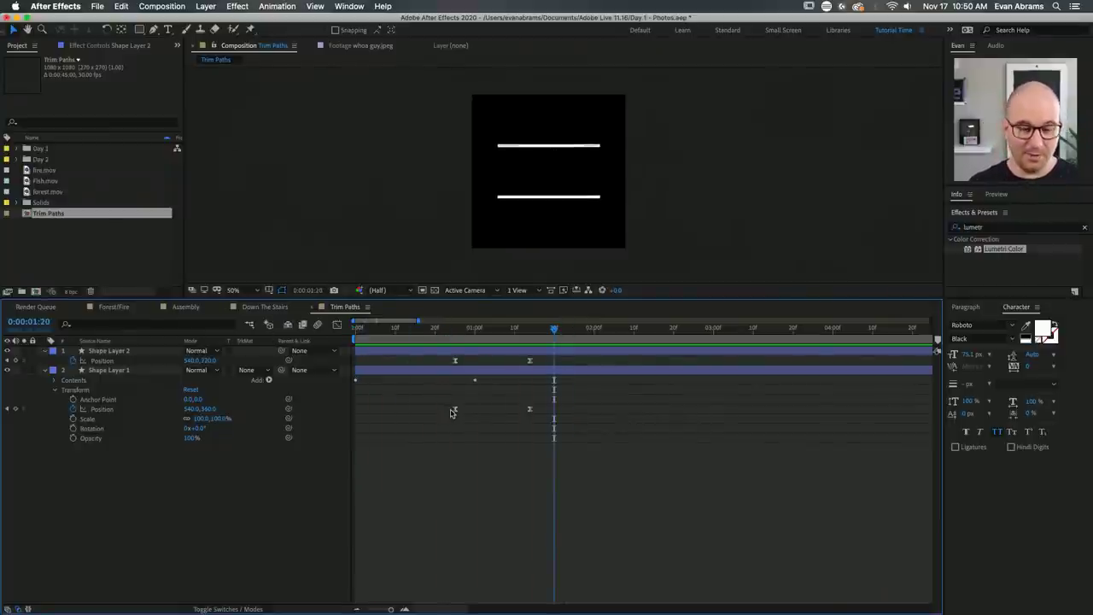
Create a text layer reading '10 fish facts / YOU WON'T BElieve' and move it between the lines.
key(super+t)
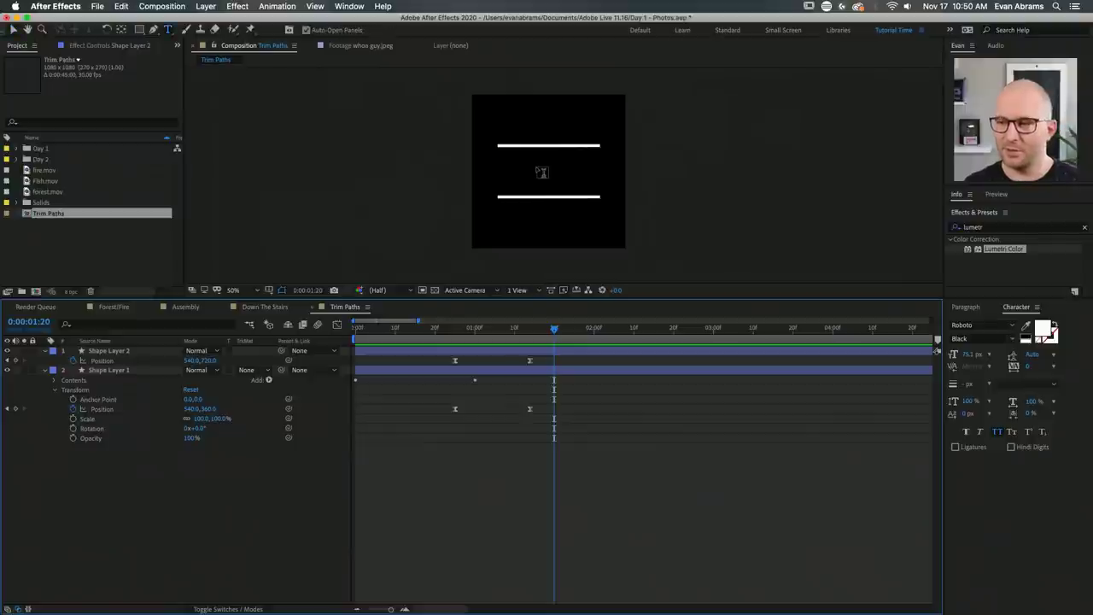
click(536, 167)
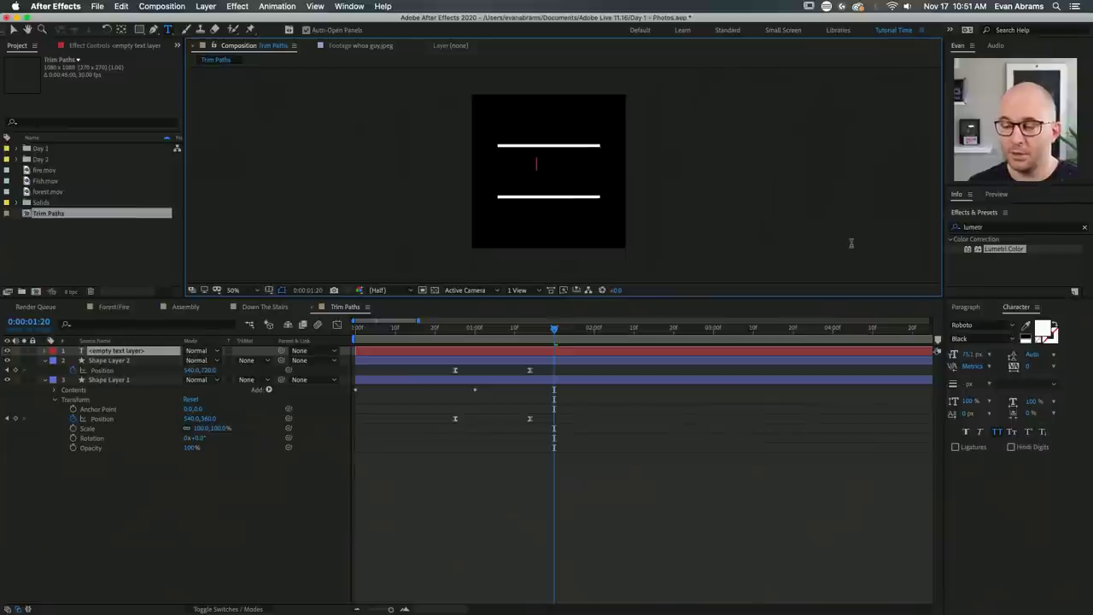
text(10)
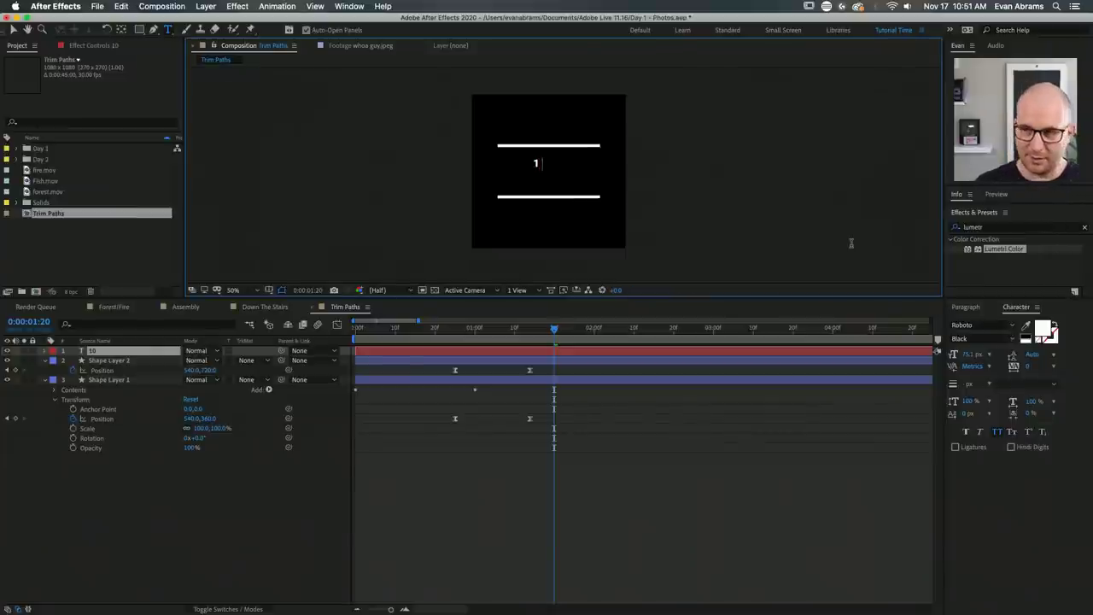
text( f)
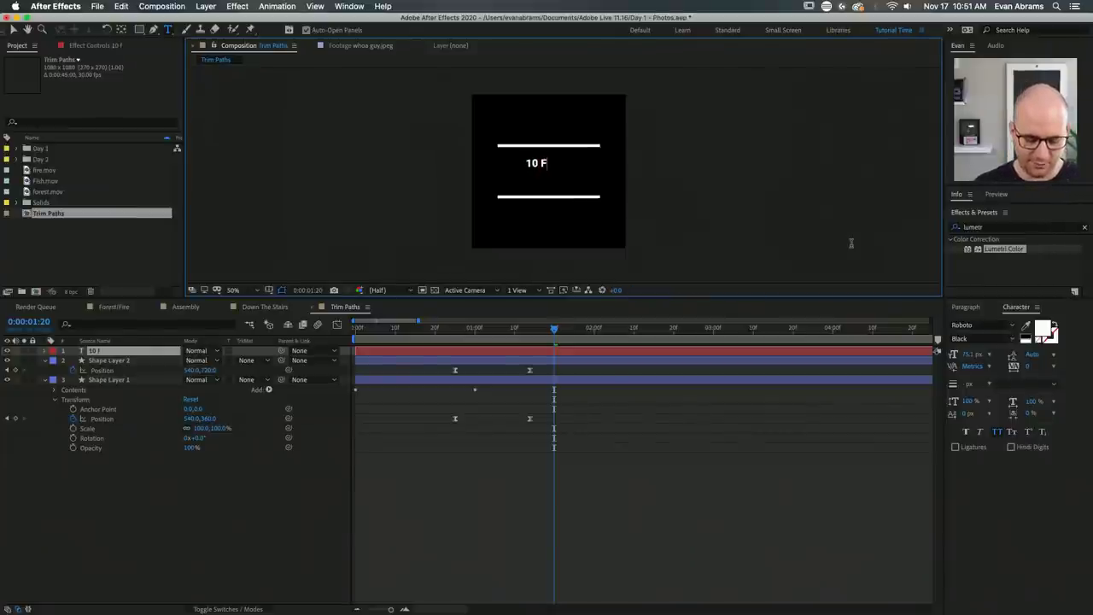
text(ish factsYOU WON)
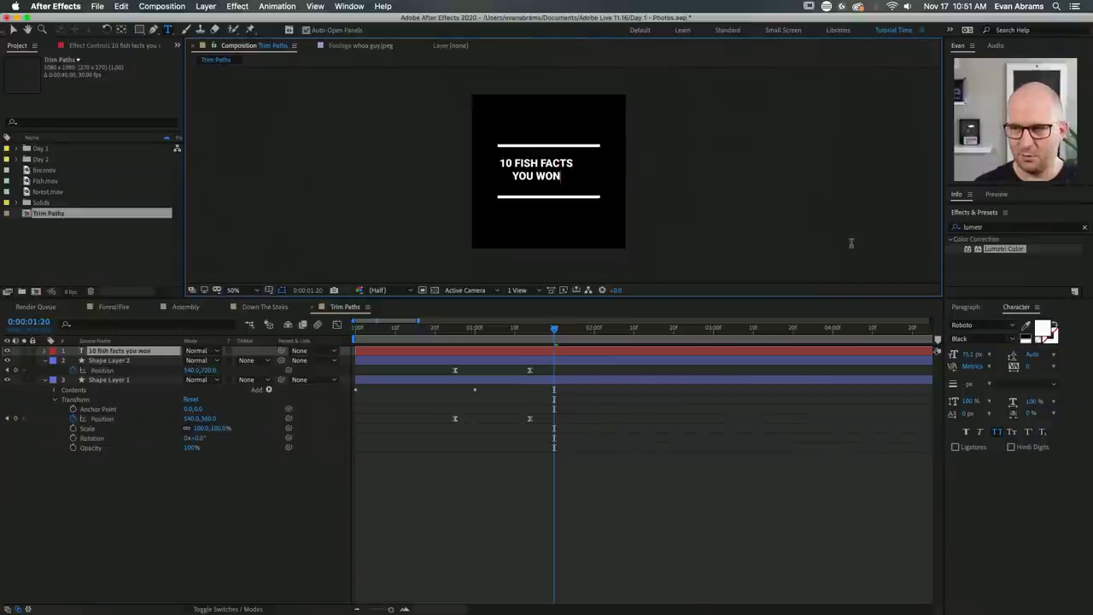
text('T BEl)
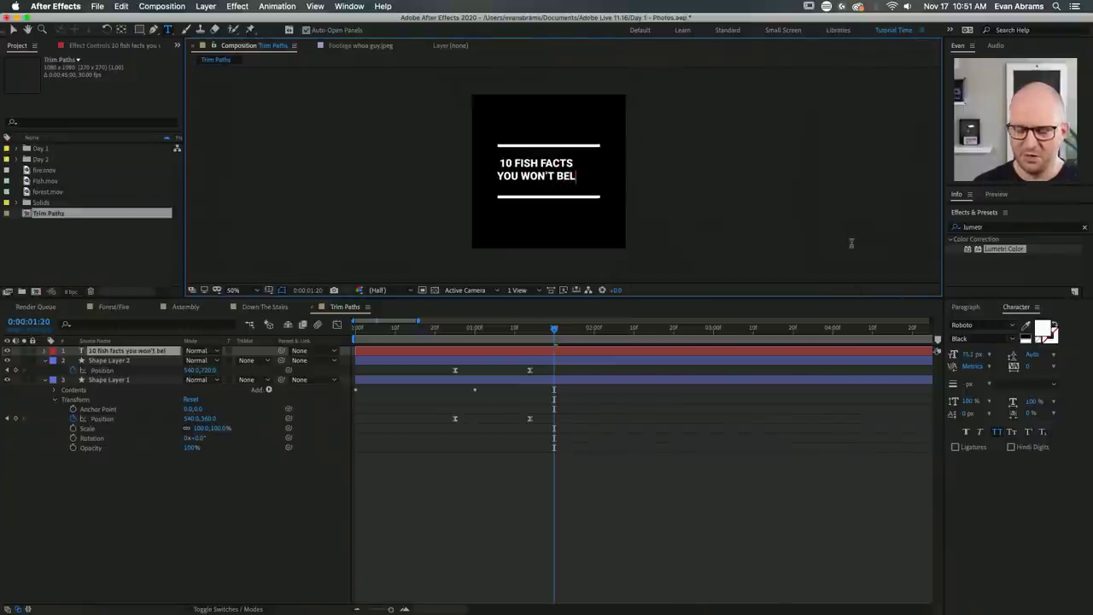
text(ieve)
key(Escape)
key(v)
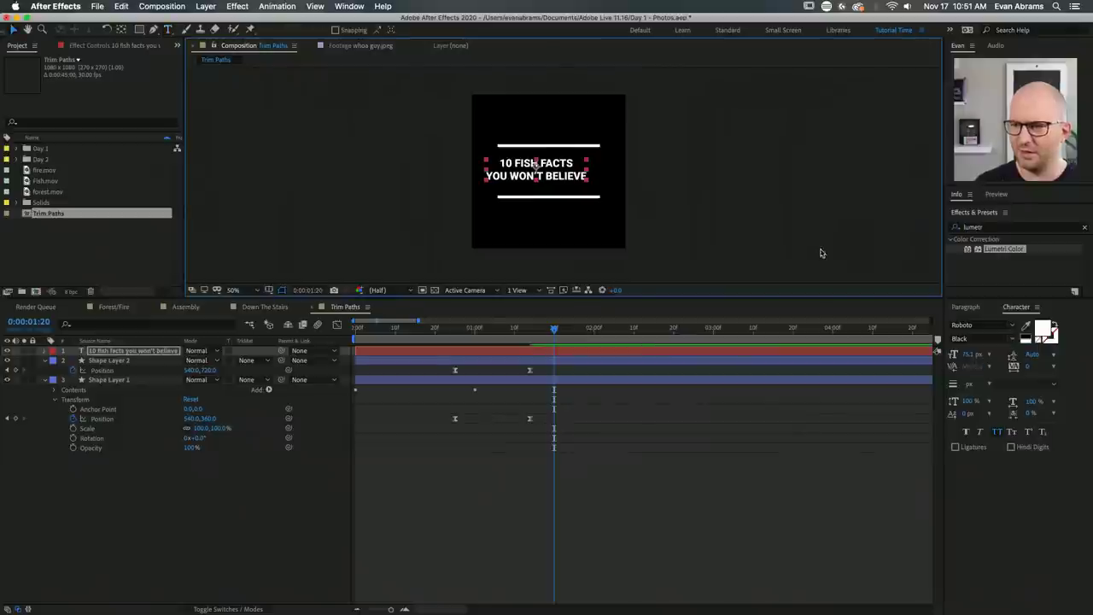
key(period)
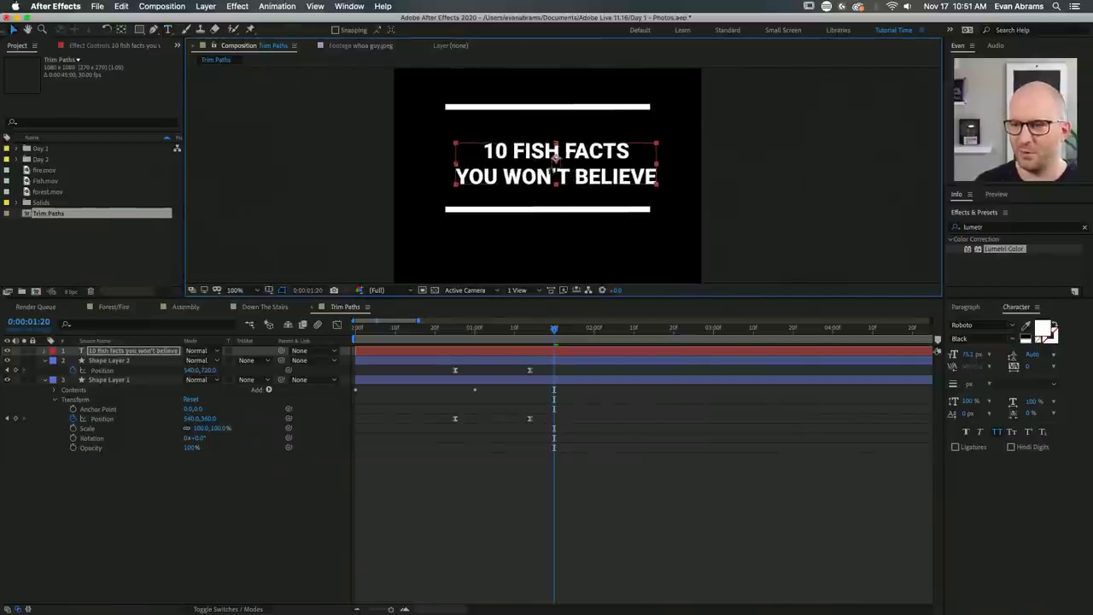
drag(538, 154, 586, 176)
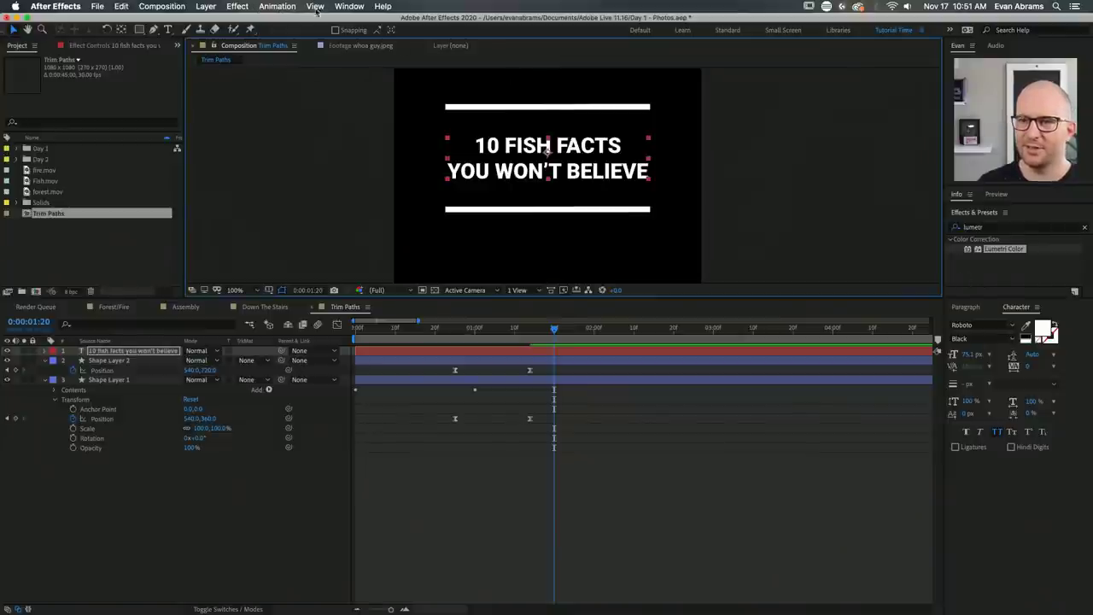
Show the Align panel from the Window menu and deselect the title layer.
click(349, 7)
click(386, 83)
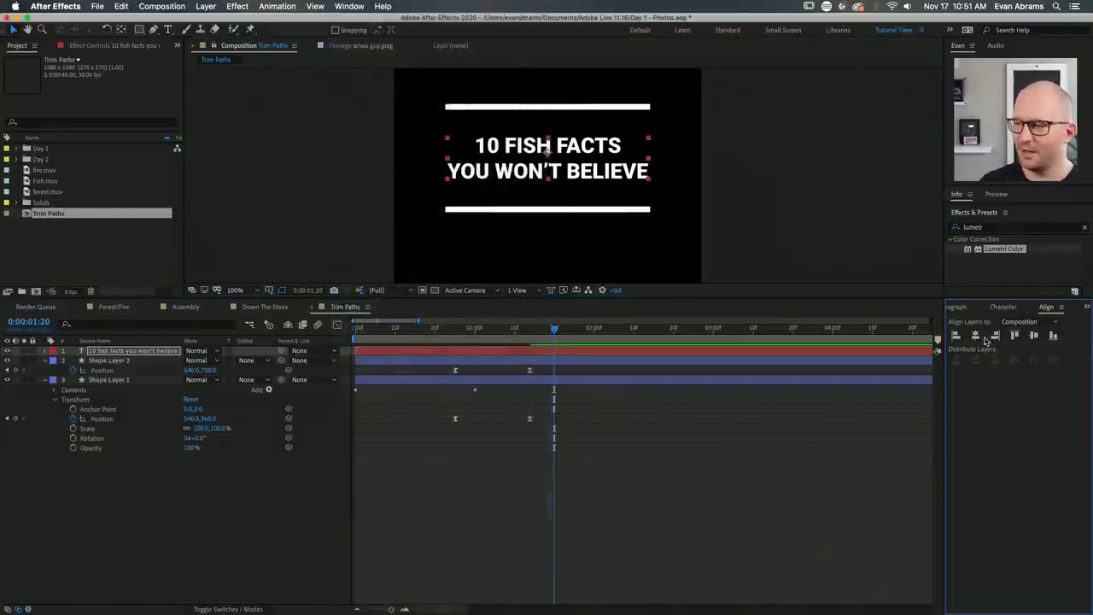
scroll(598, 205, down, 2)
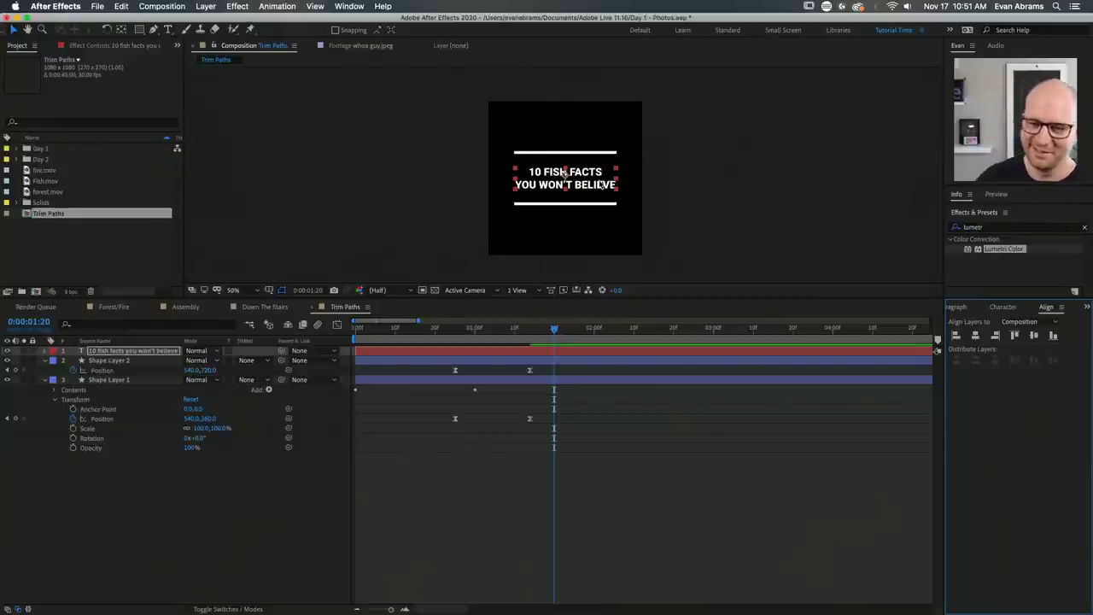
click(637, 276)
scroll(580, 191, up, 2)
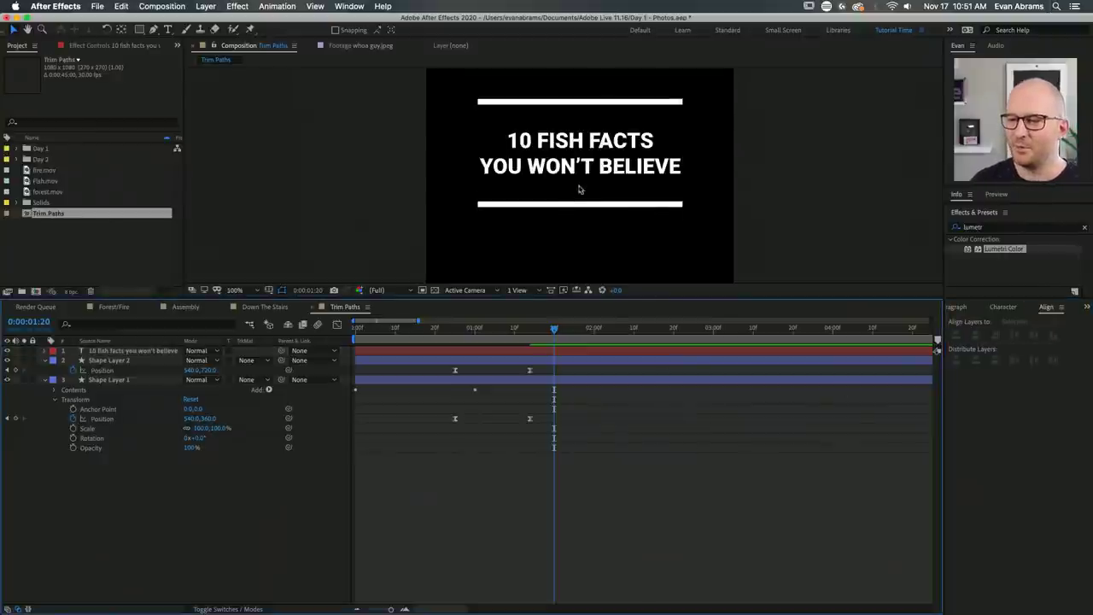
Scrub and preview the title over the line animation from 0:00:00:25.
click(457, 343)
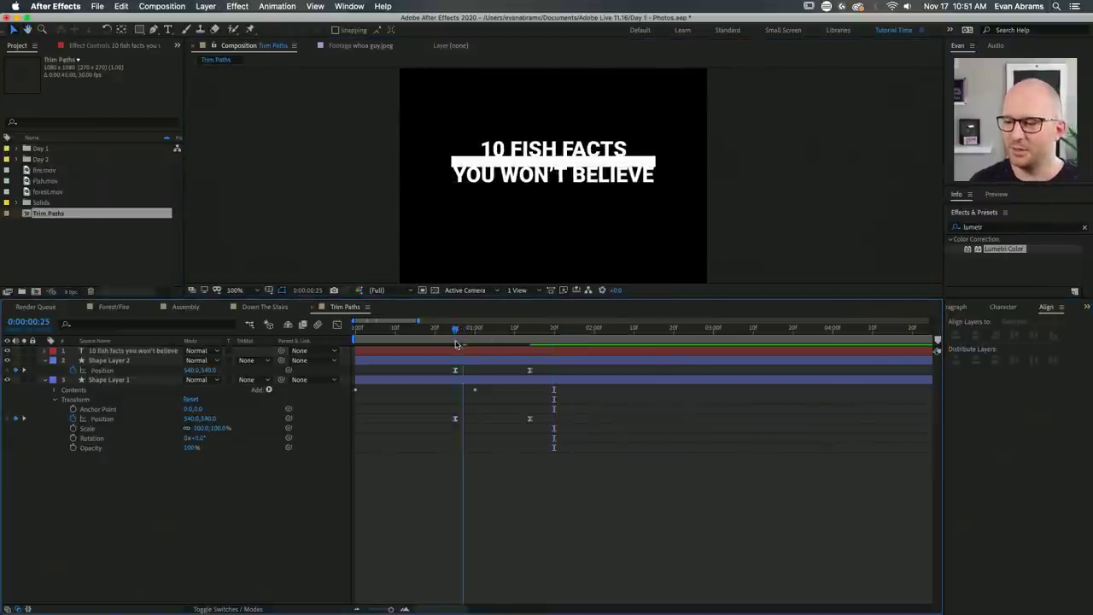
drag(459, 343, 351, 344)
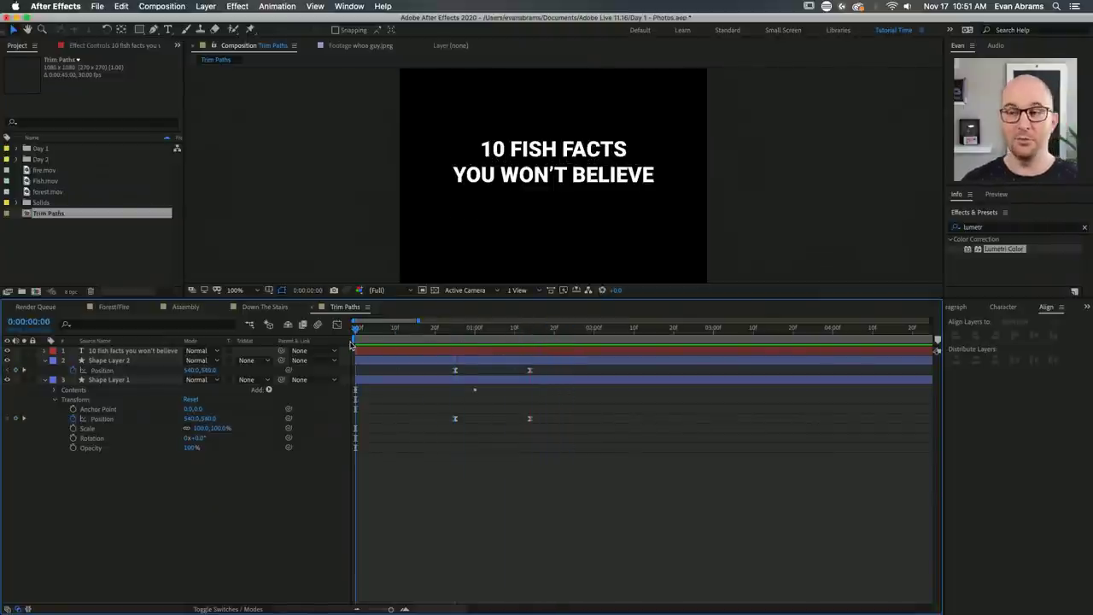
key(space)
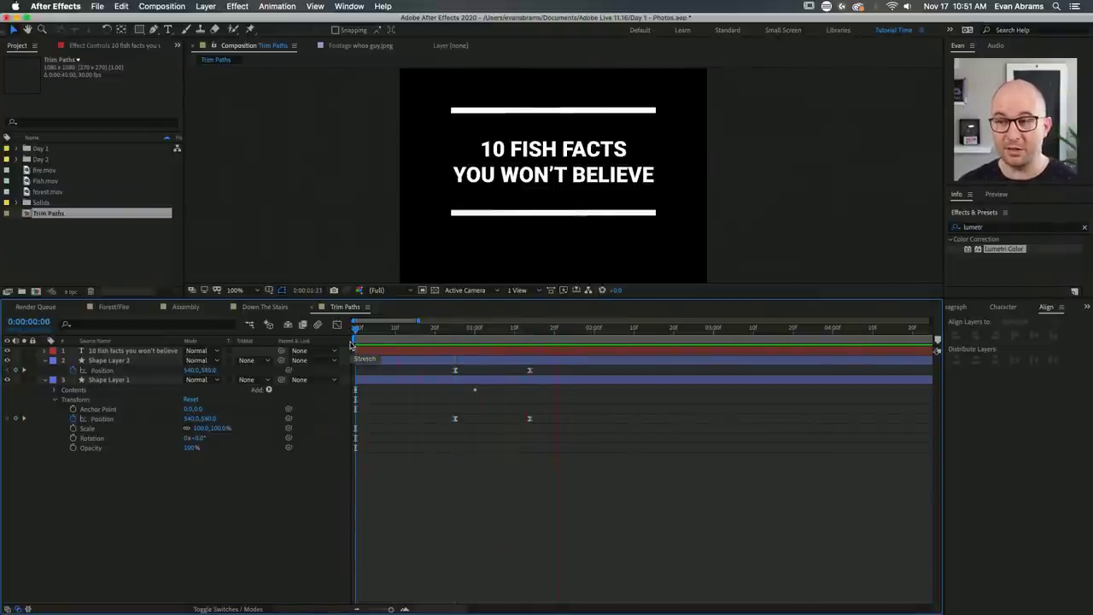
click(455, 330)
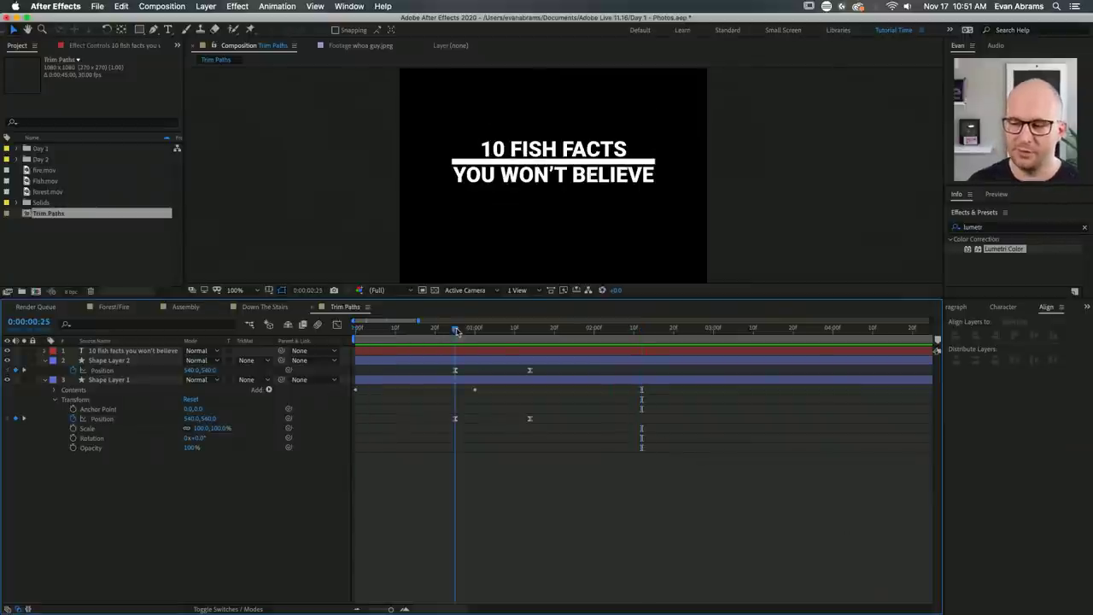
click(472, 350)
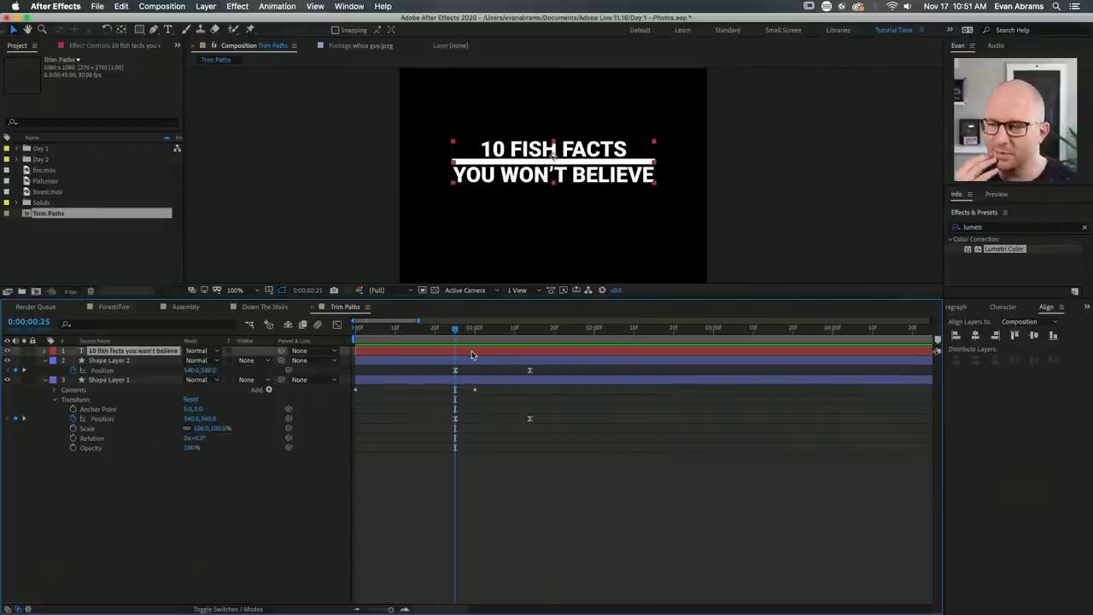
key(space)
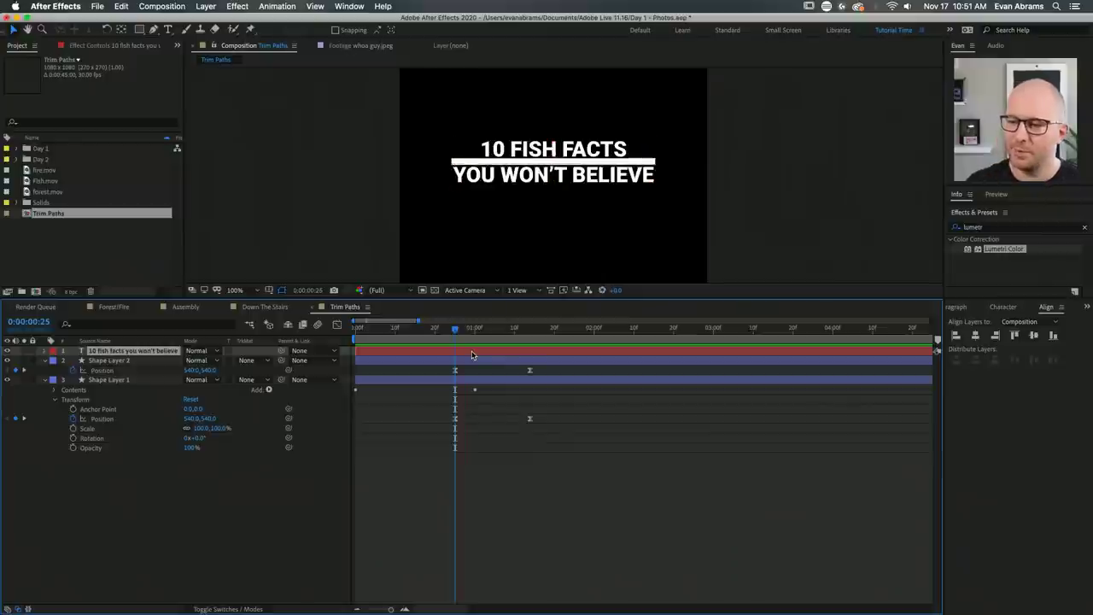
key(space)
Park at 0:00:01:14, select Shape Layer 2 and choose the Rectangle tool.
click(530, 331)
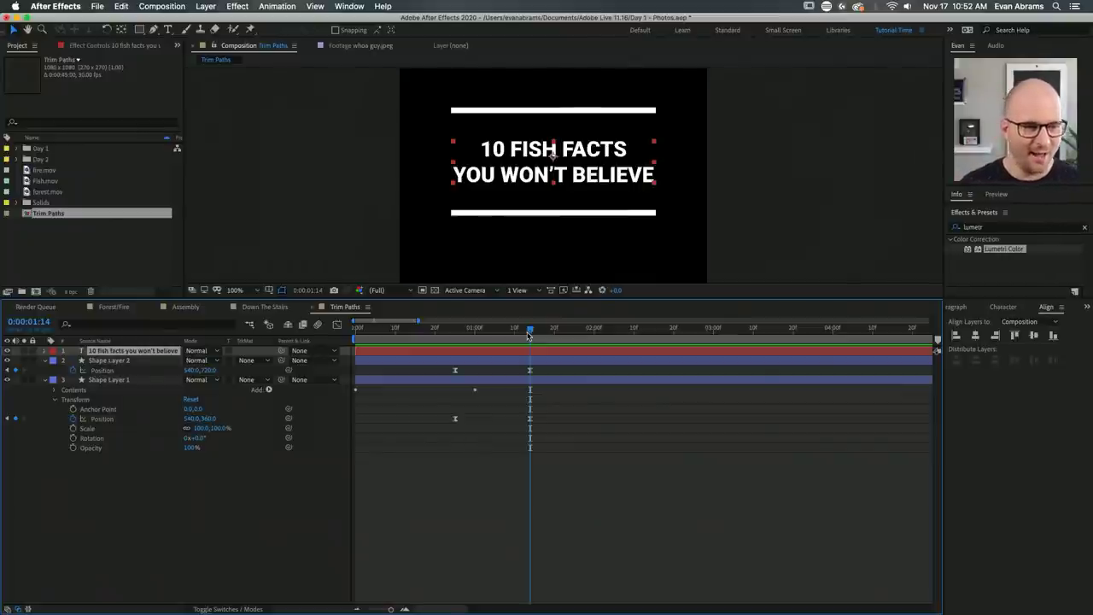
click(534, 359)
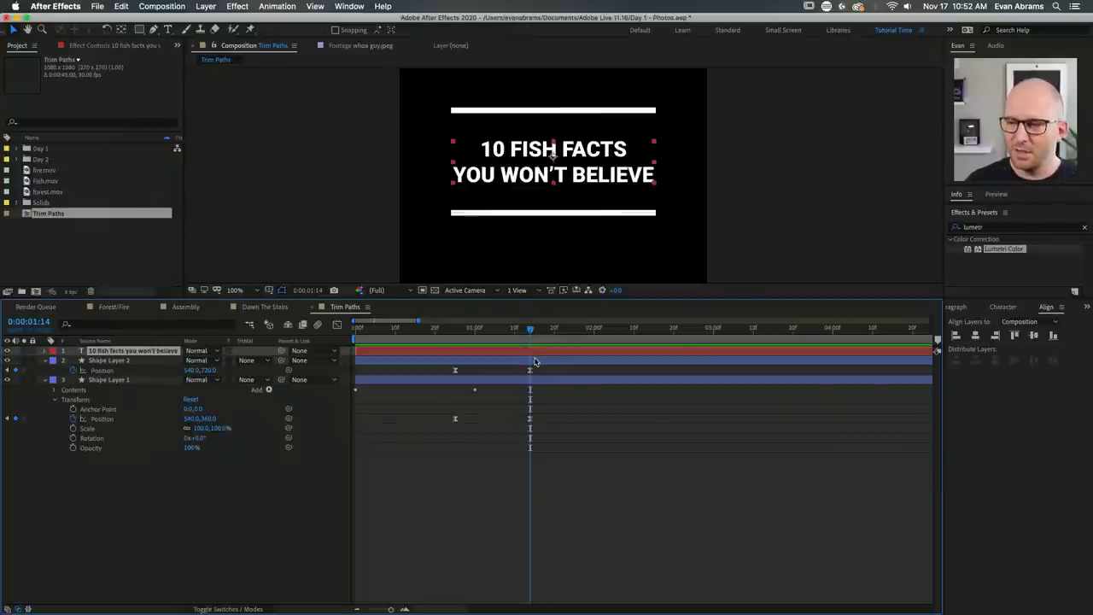
click(140, 30)
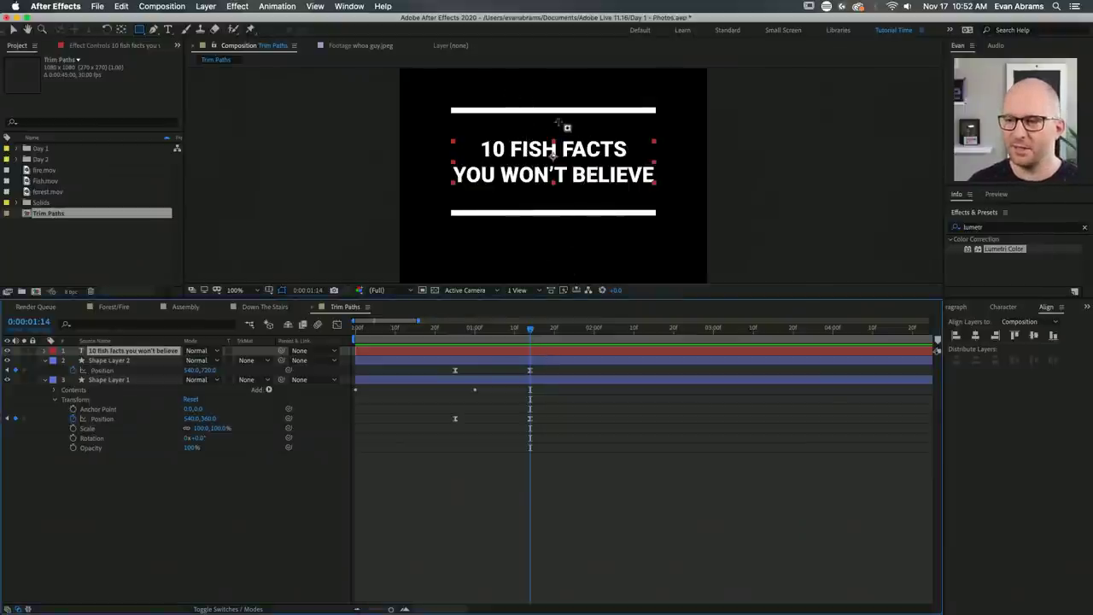
mouse_move(530, 101)
mouse_down()
mouse_move(569, 223)
mouse_move(589, 225)
mouse_up()
key(super+z)
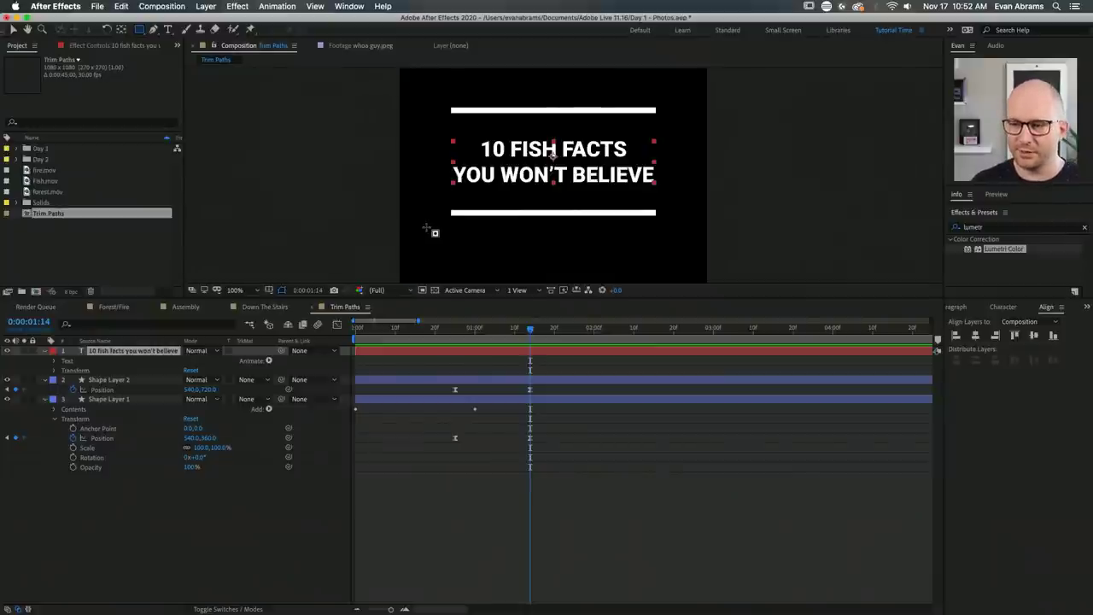
click(460, 386)
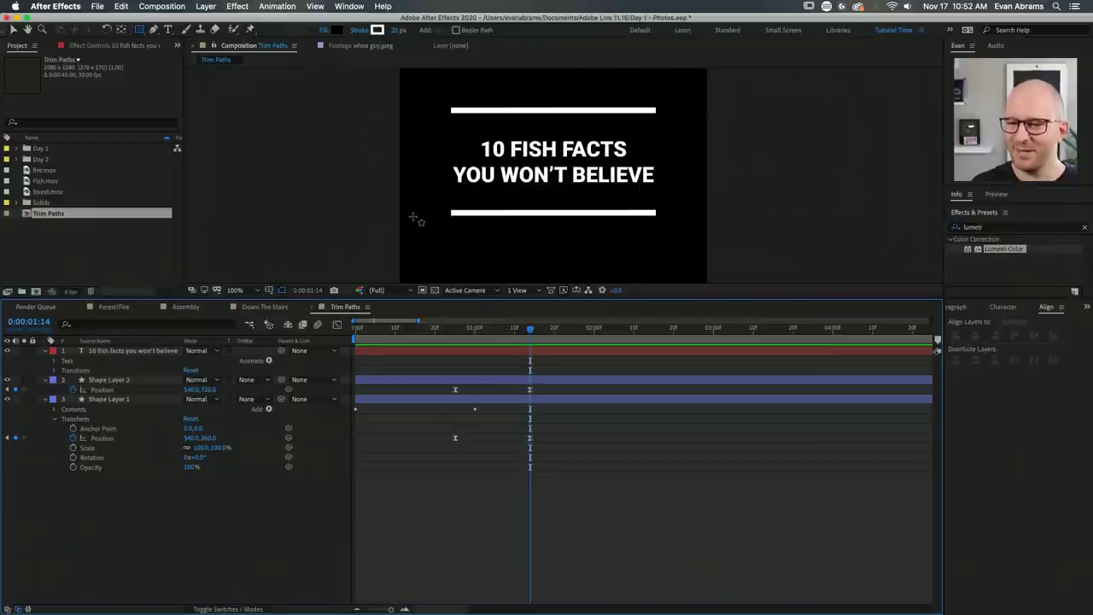
drag(409, 199, 454, 234)
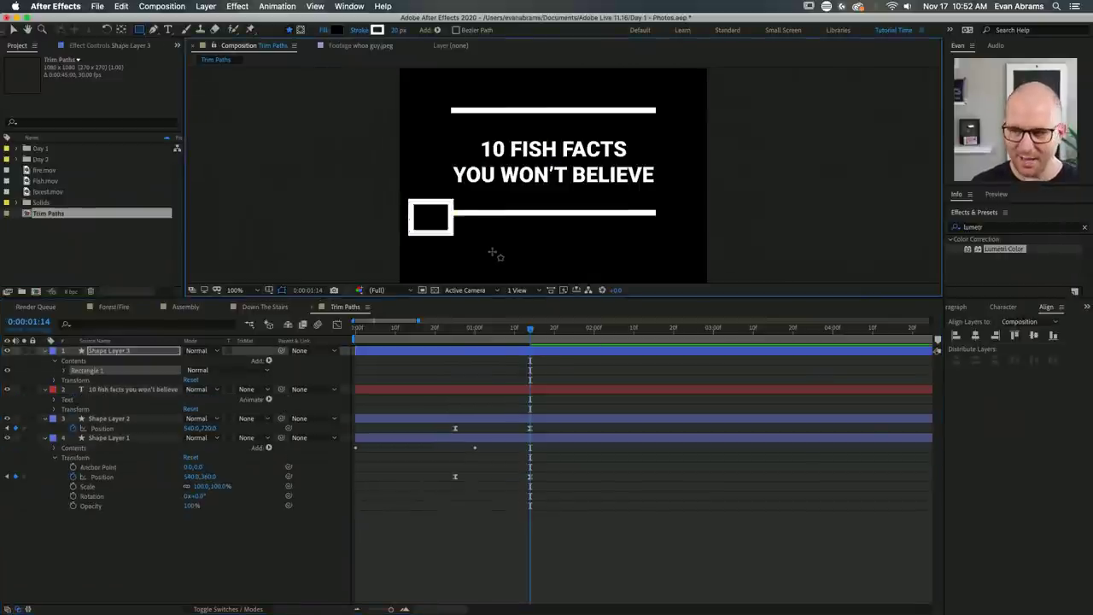
key(Delete)
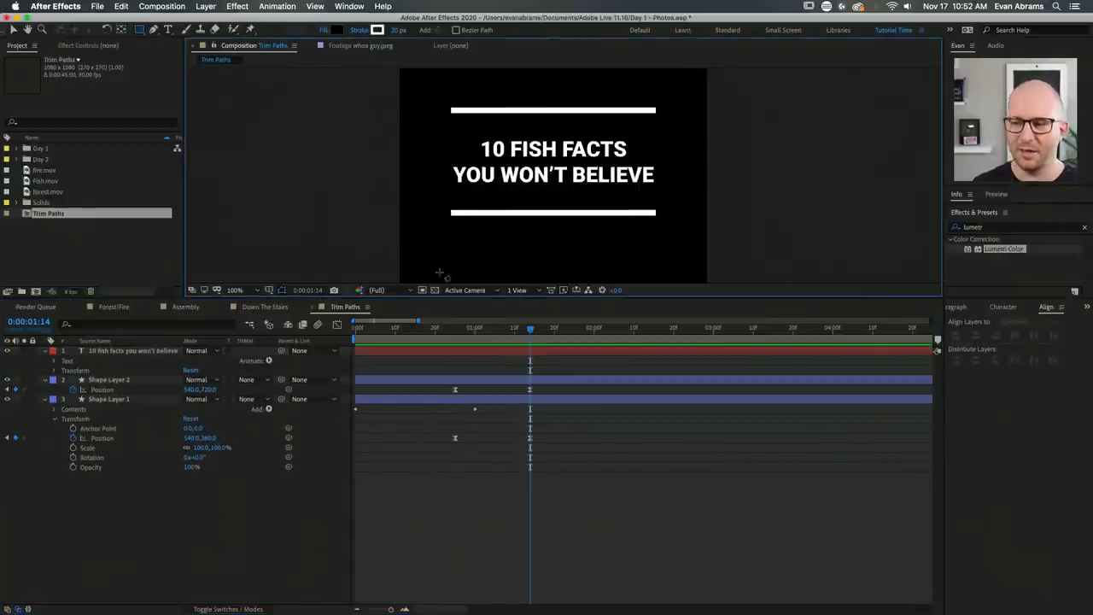
click(471, 350)
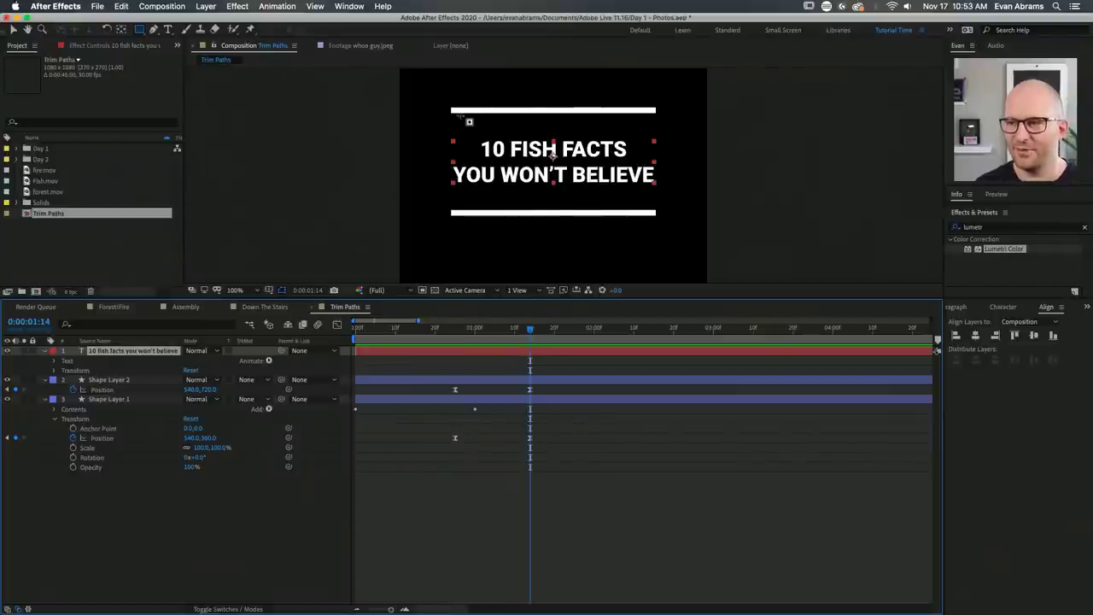
Draw Mask 1 over the title and drag its vertices outward to cover the full text.
mouse_move(501, 123)
mouse_down()
mouse_move(644, 239)
mouse_move(569, 237)
mouse_move(618, 236)
mouse_move(572, 226)
mouse_up()
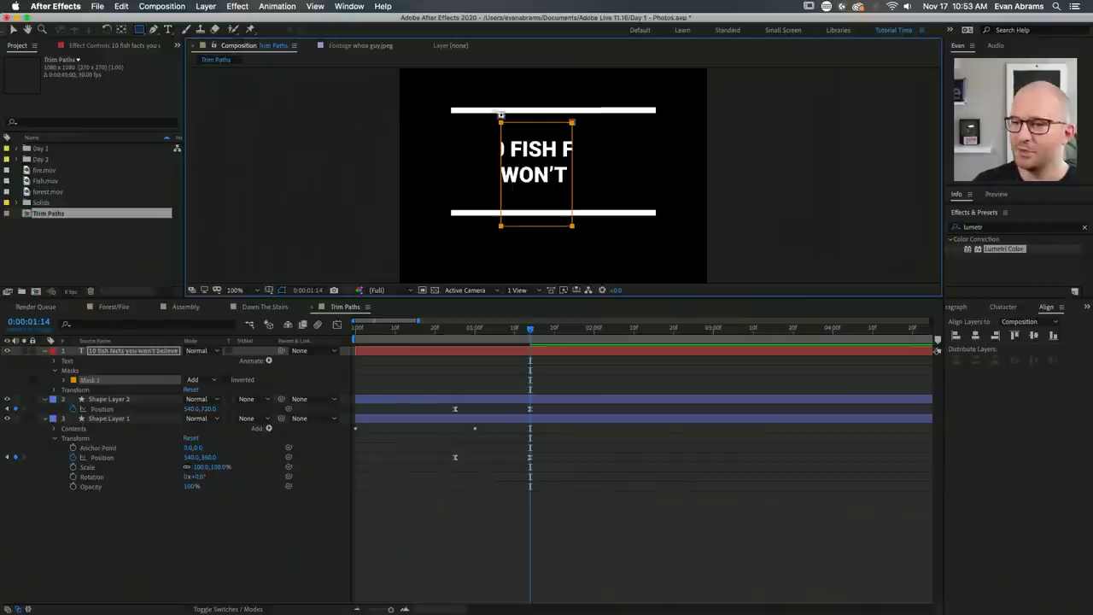
click(68, 381)
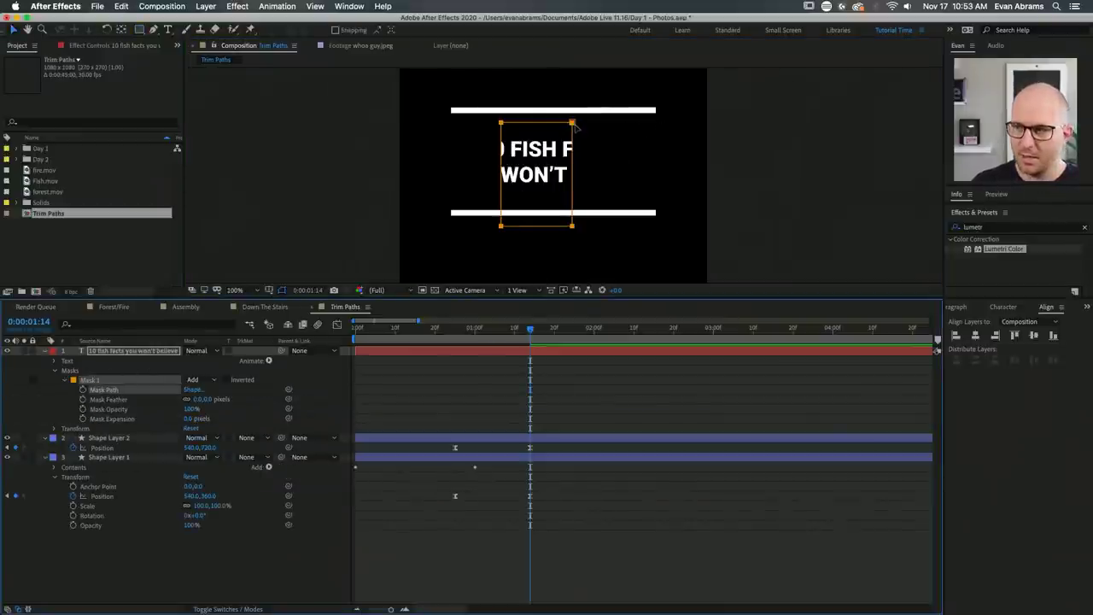
click(578, 147)
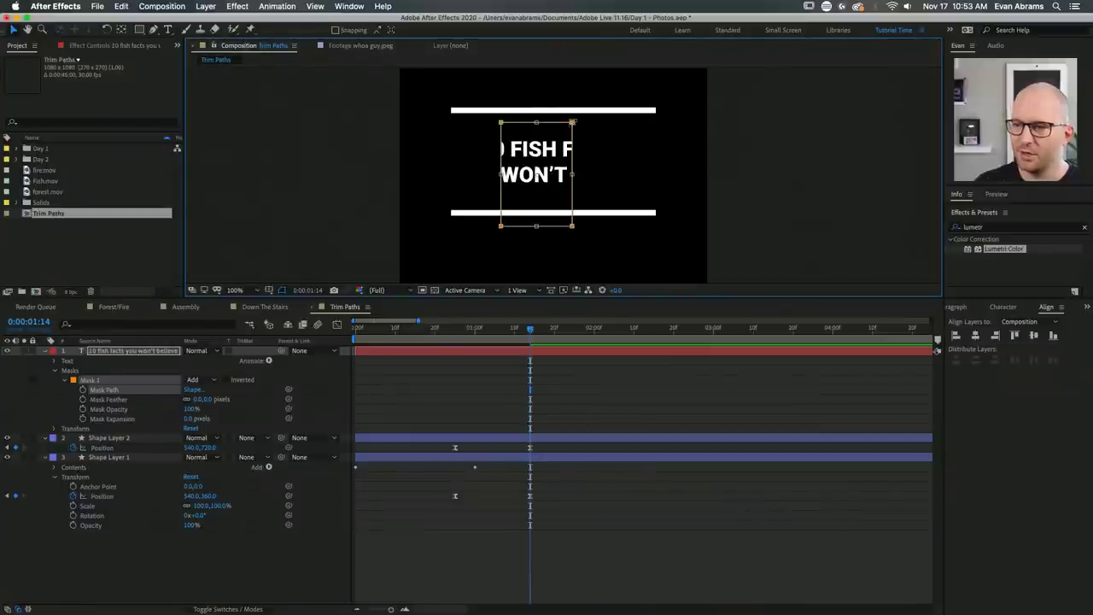
drag(572, 122, 653, 110)
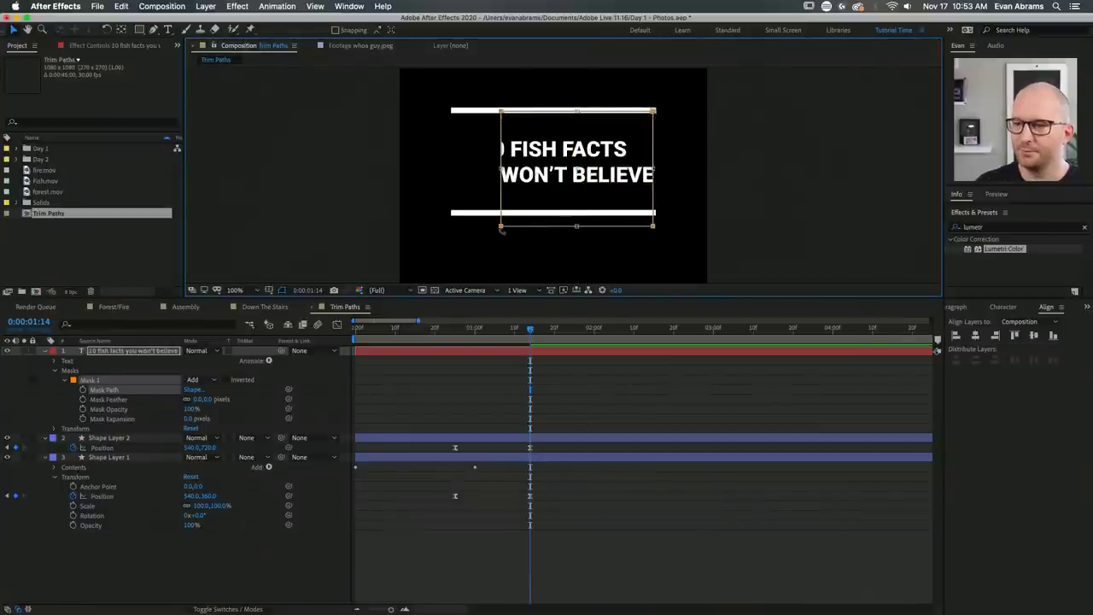
drag(500, 227, 452, 217)
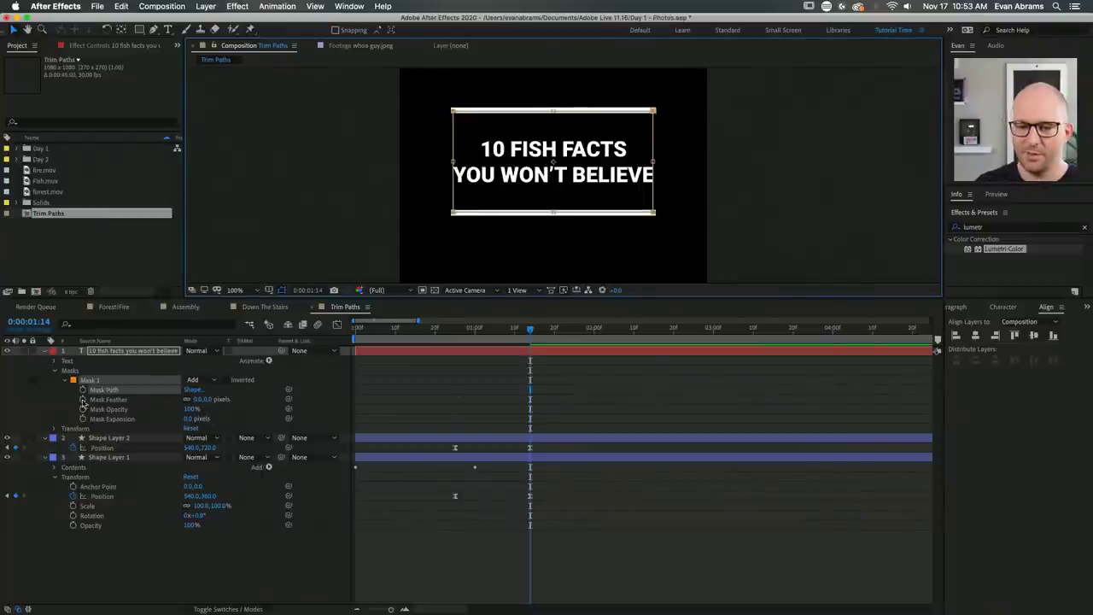
Keyframe the Mask Path full at 0:00:01:14 and collapsed to a thin line at 0:00:00:25.
click(83, 390)
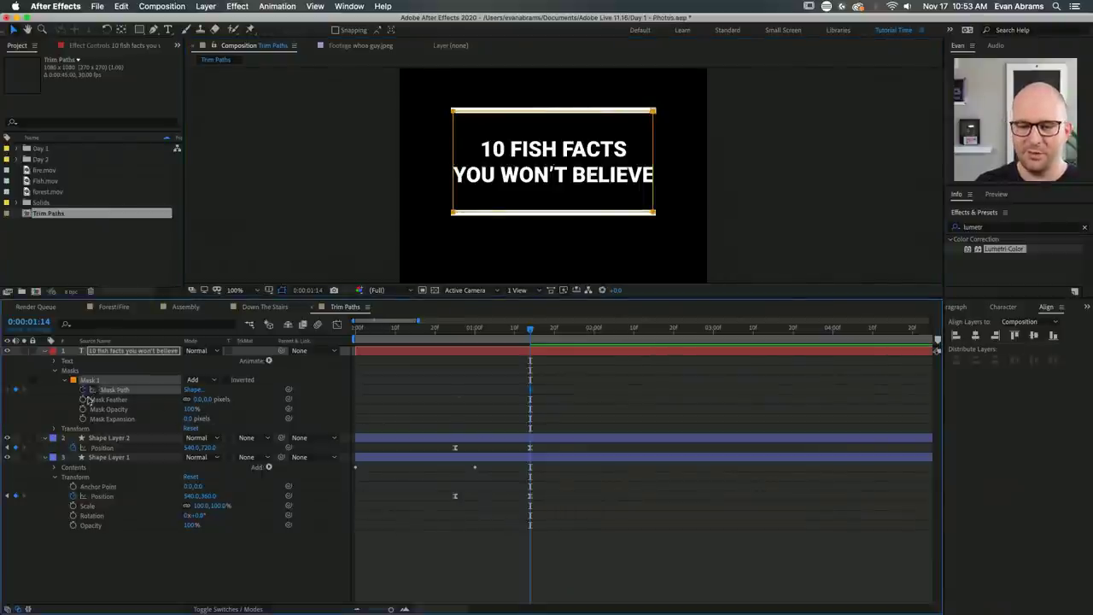
click(455, 329)
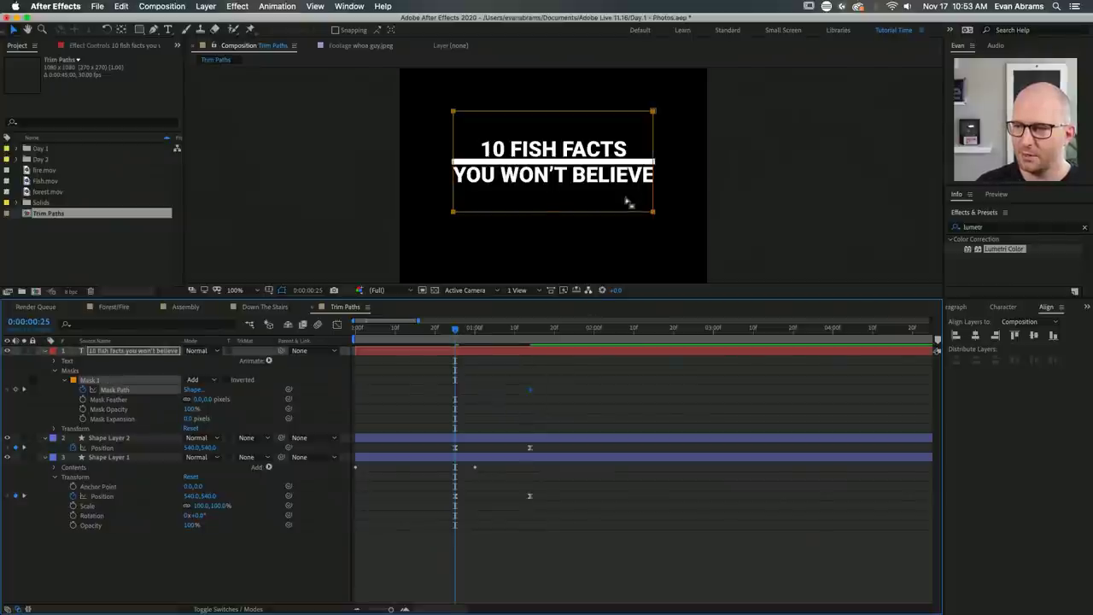
click(652, 112)
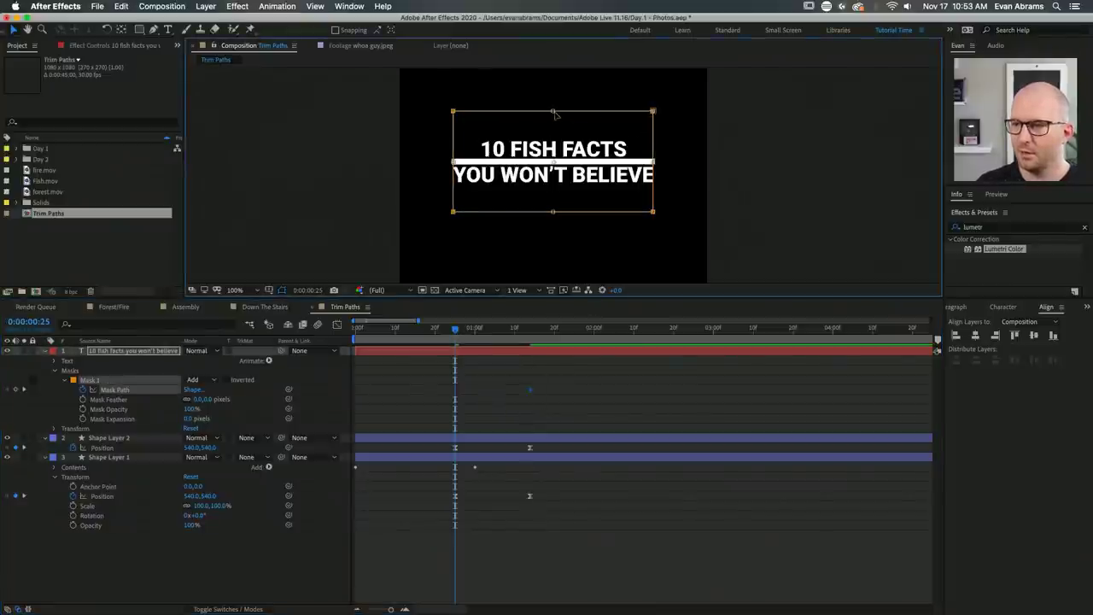
drag(552, 111, 552, 163)
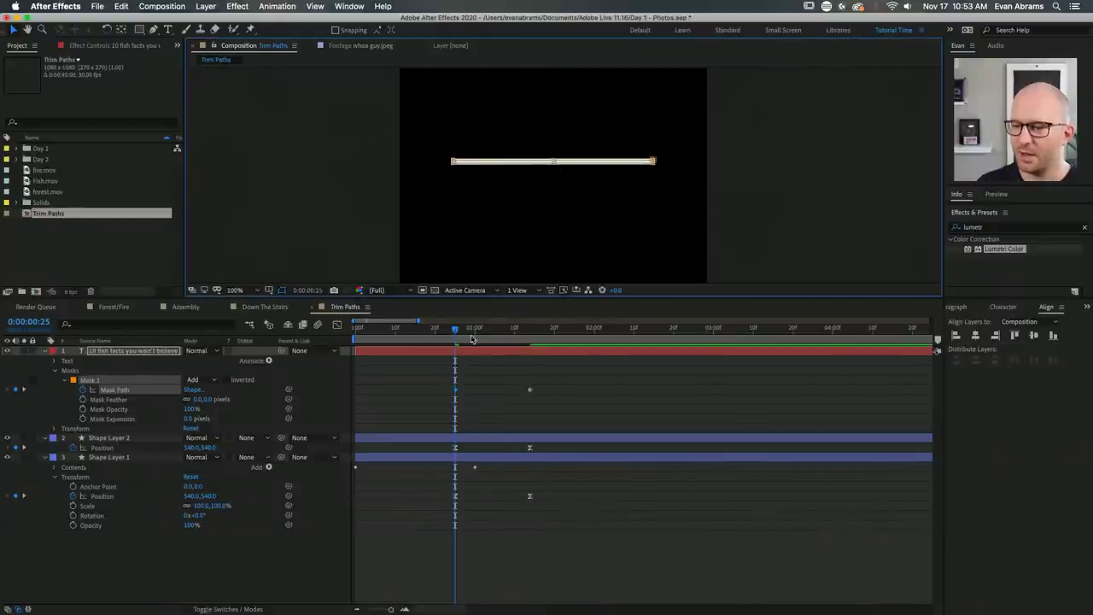
drag(459, 339, 525, 339)
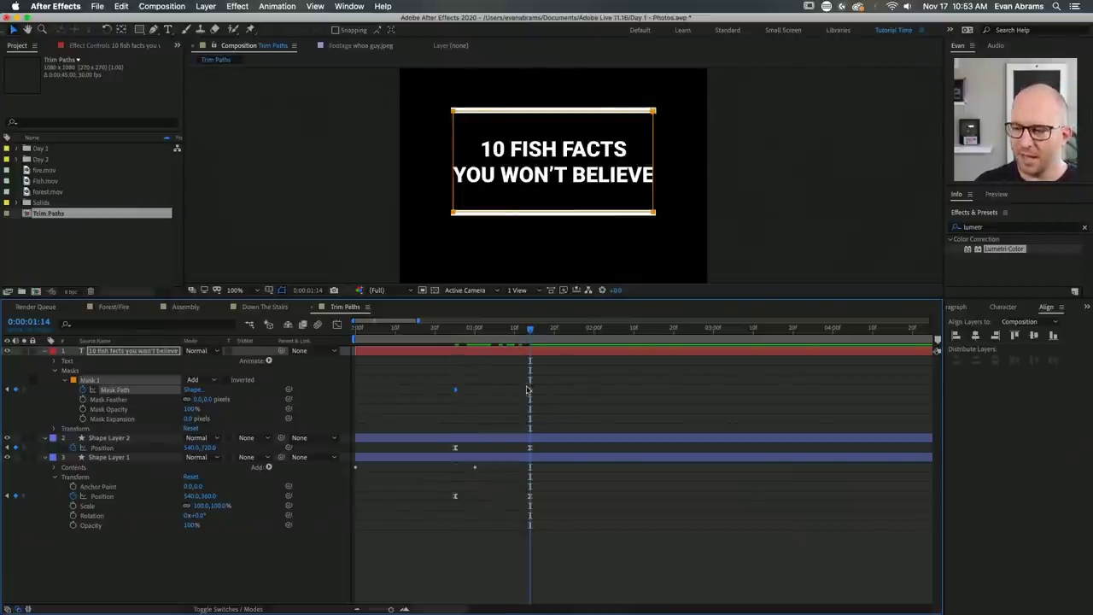
Select the Mask Path keyframes and show them in the Graph Editor's speed graph.
drag(547, 376, 395, 418)
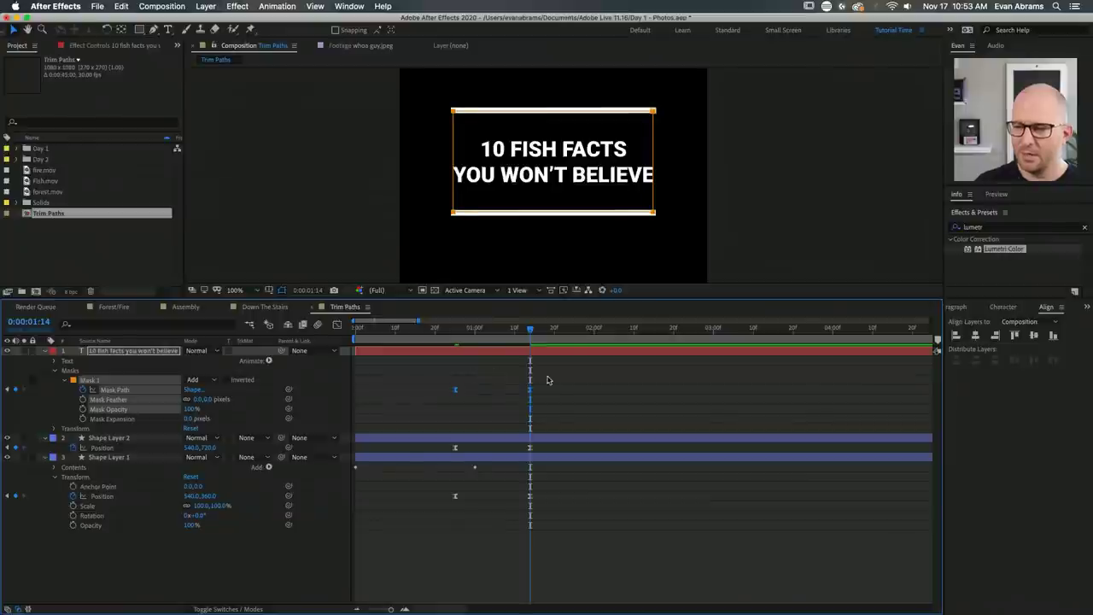
drag(548, 380, 444, 393)
drag(560, 389, 386, 587)
key(shift+F3)
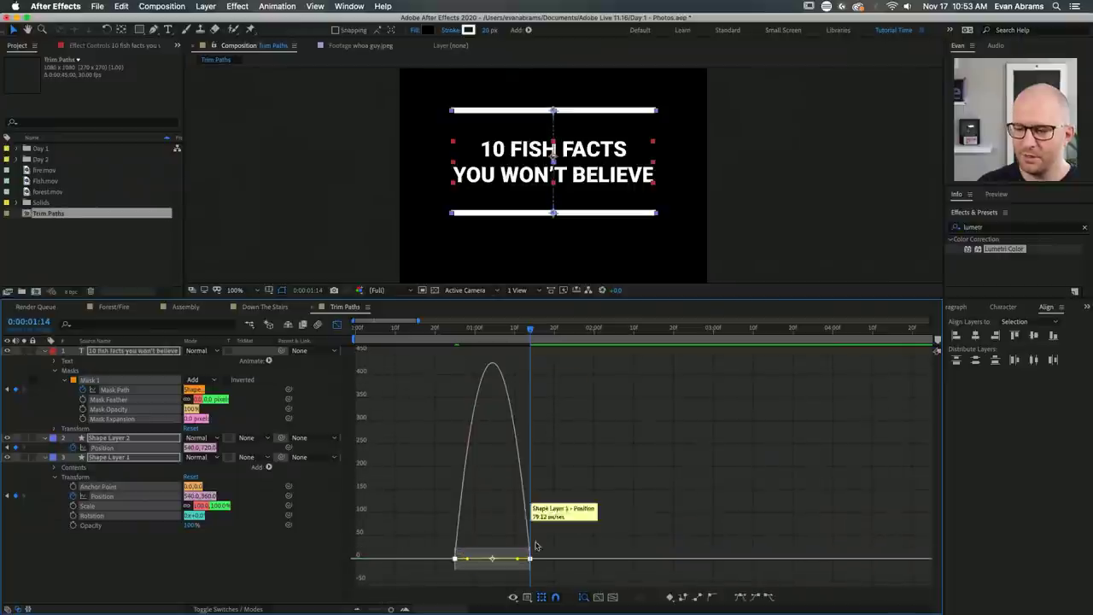
Drag the keyframe's bezier handle to about 98% influence, preview the easing, then leave the Graph Editor.
key(space)
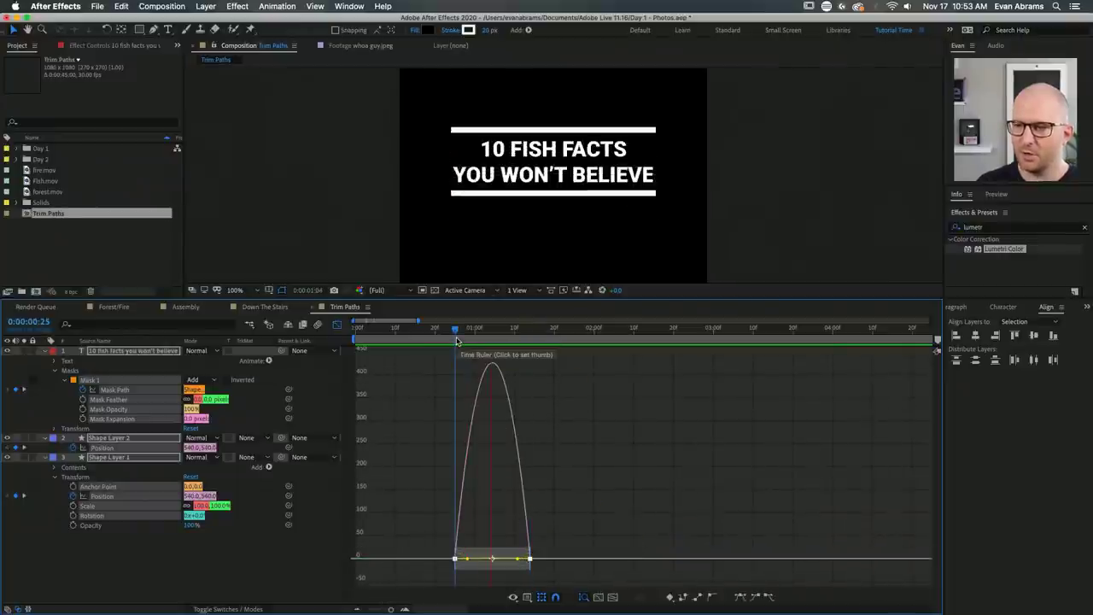
drag(517, 559, 490, 568)
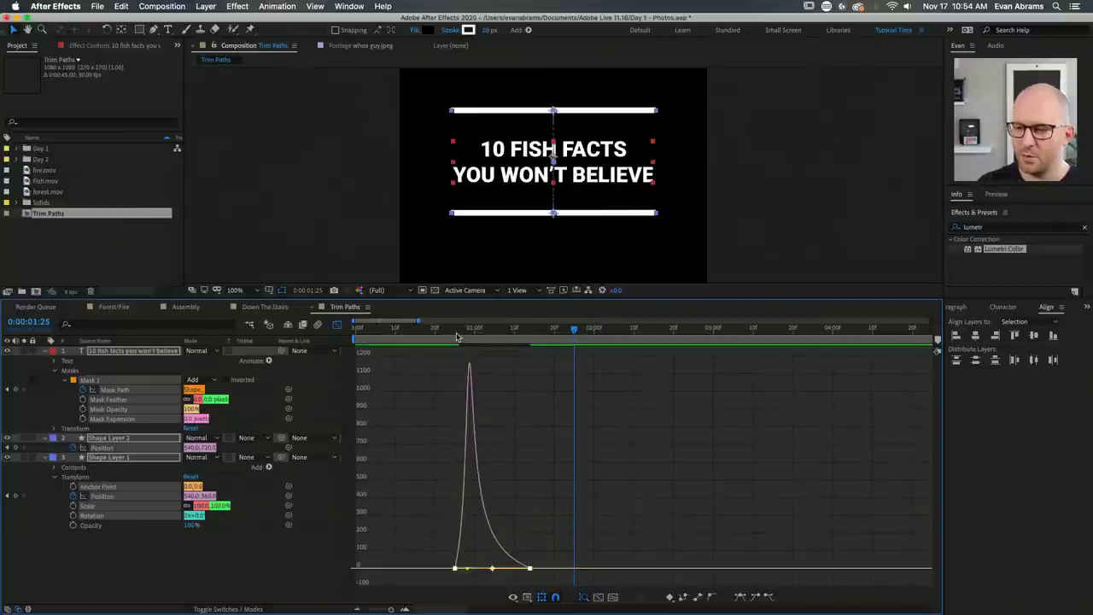
click(457, 331)
key(space)
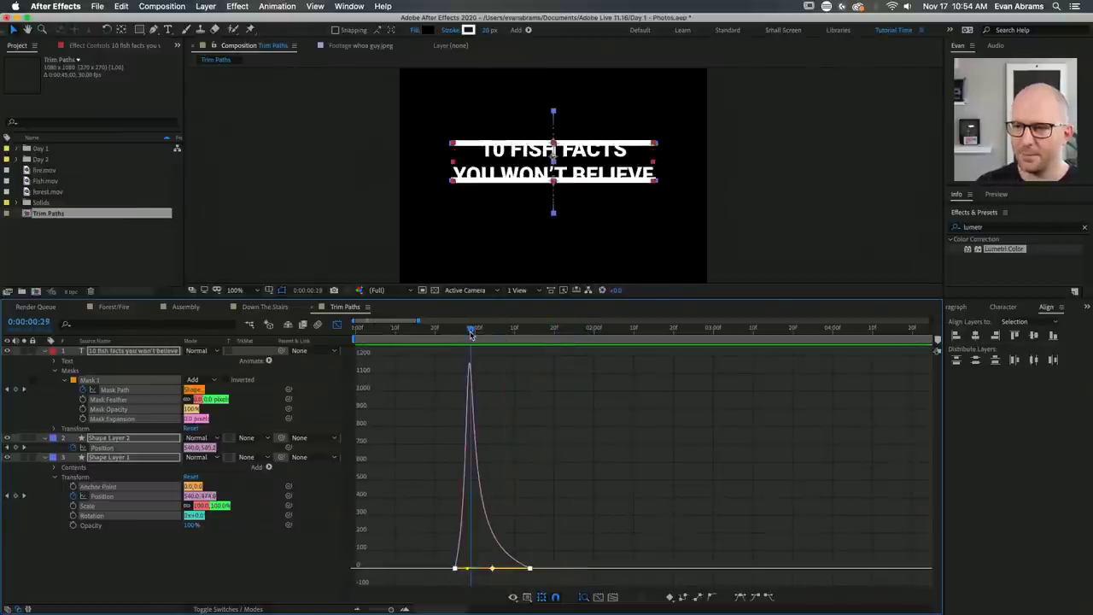
click(531, 330)
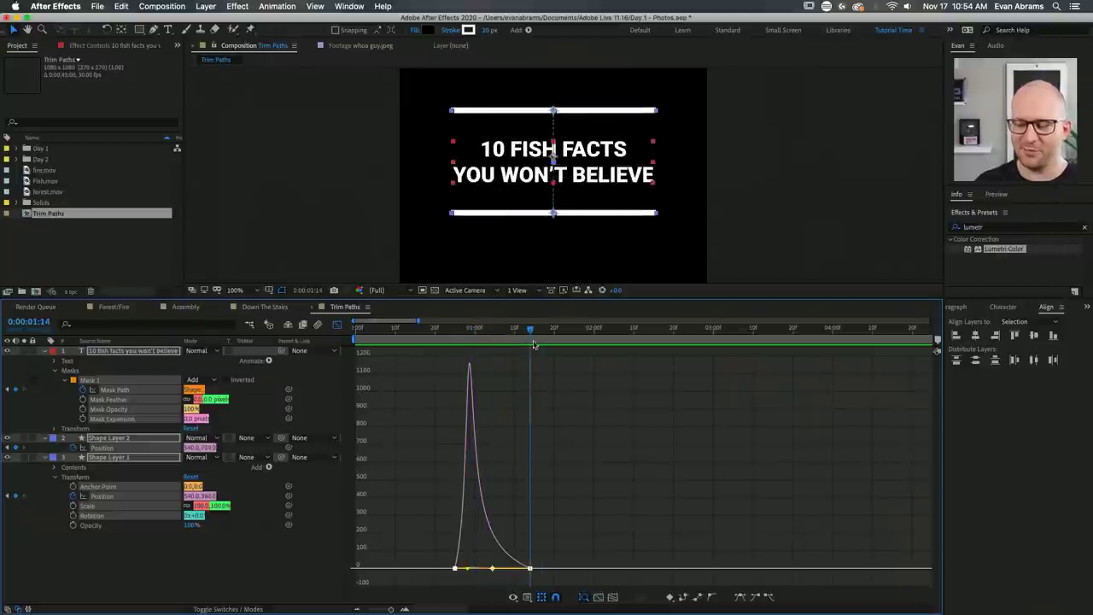
key(shift+F3)
click(526, 578)
key(minus)
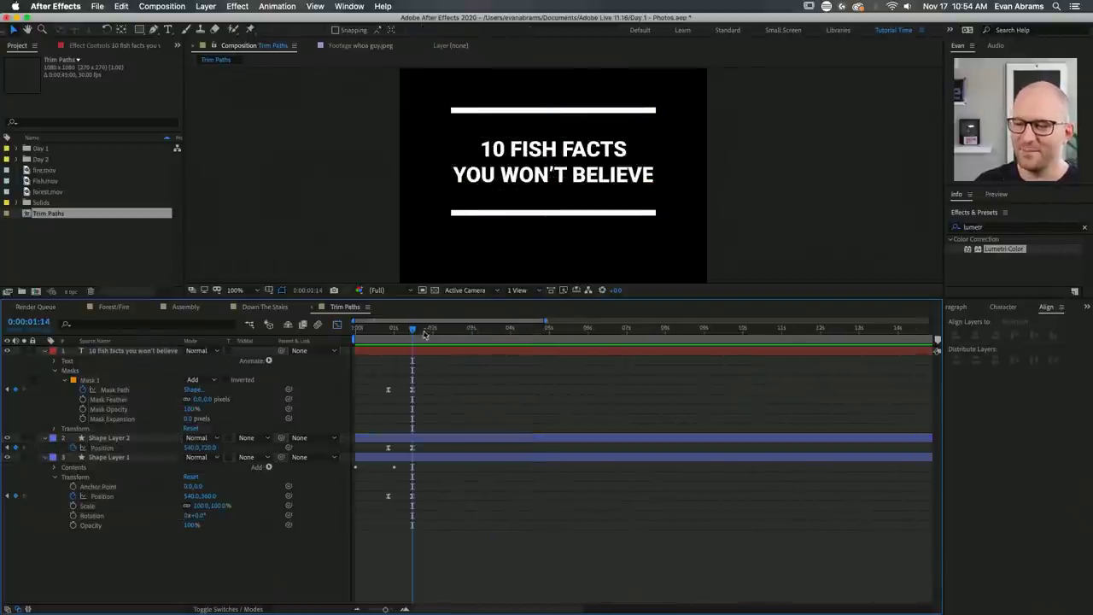
key(Home)
key(k)
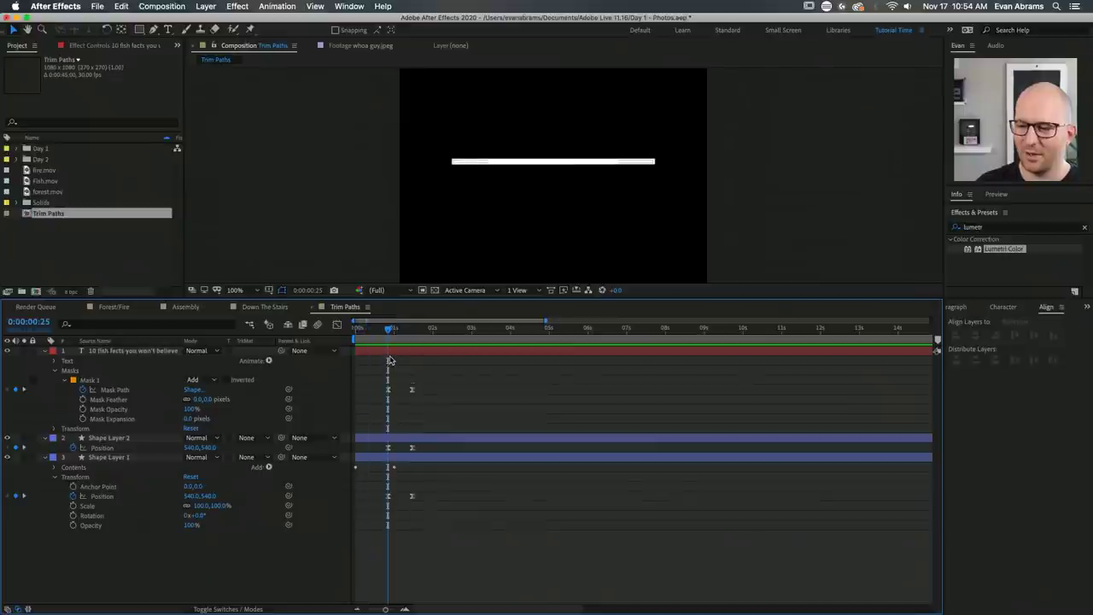
click(389, 359)
key(space)
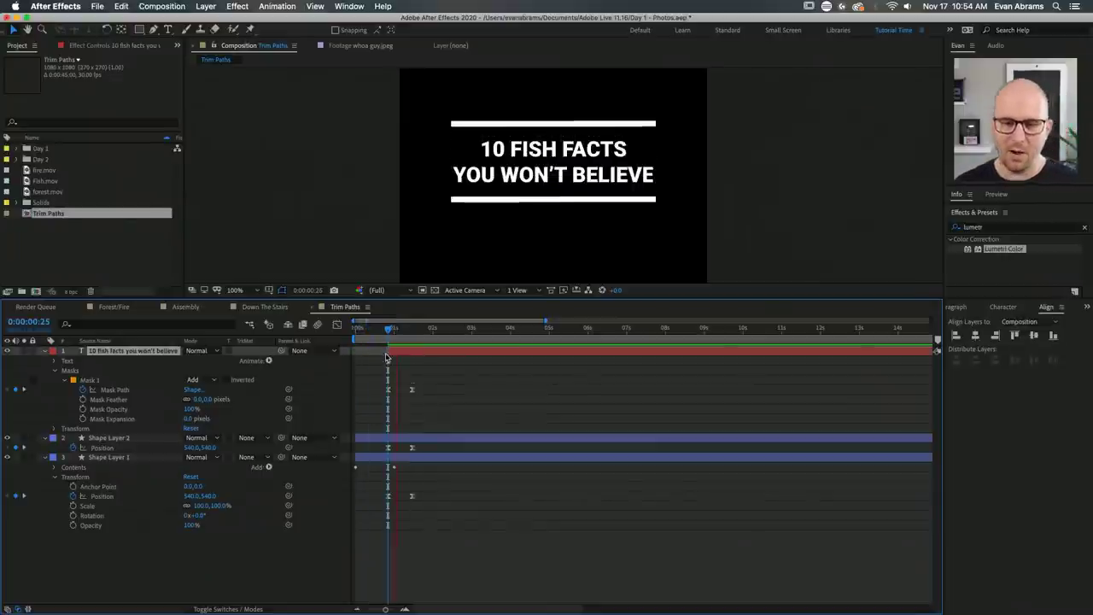
key(space)
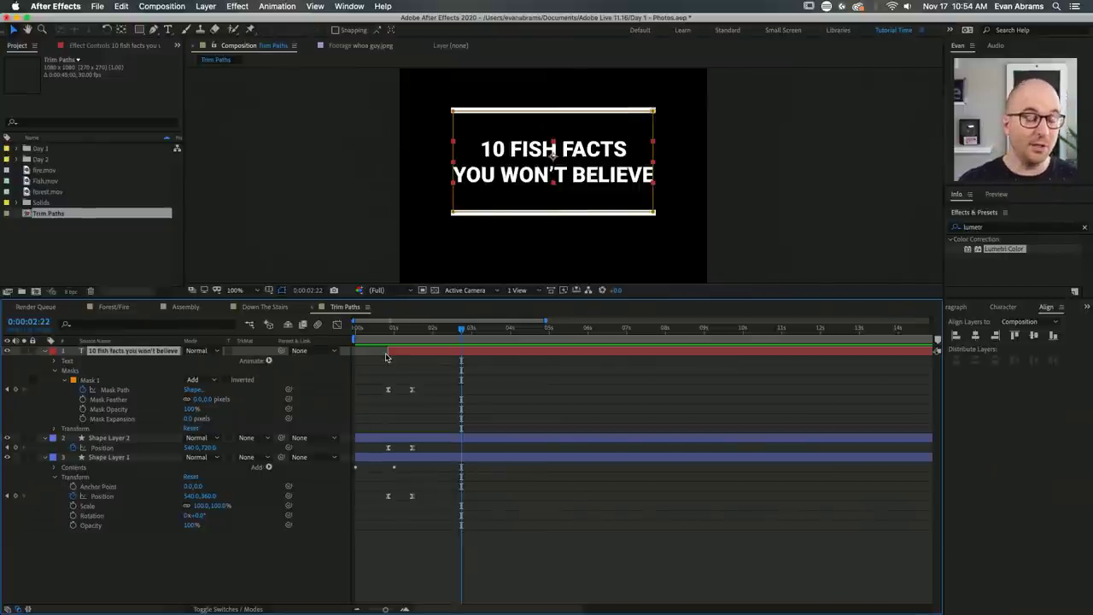
click(546, 380)
key(space)
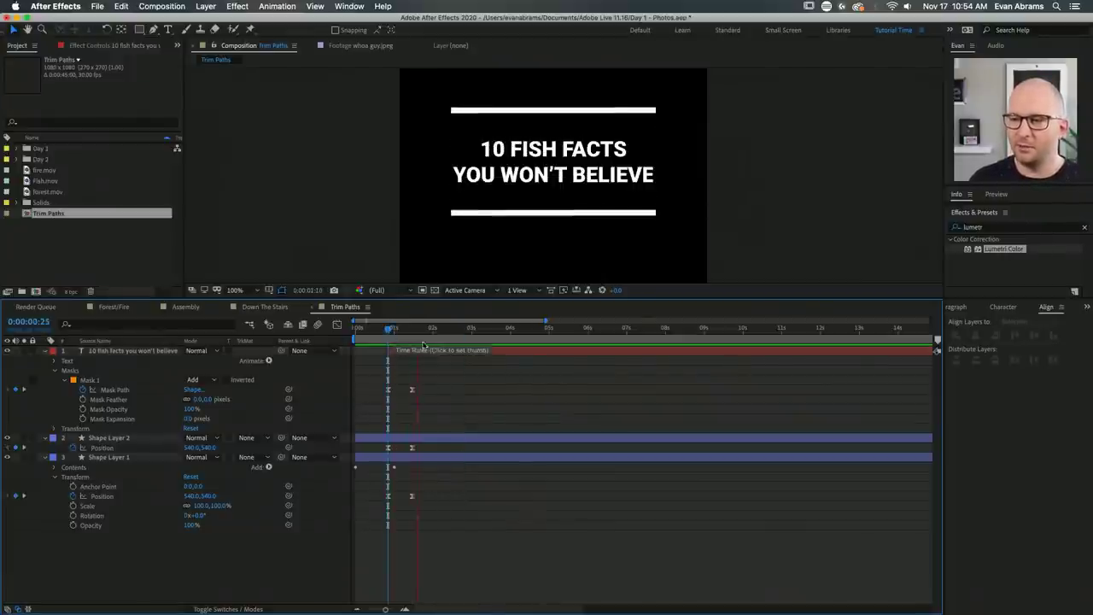
click(423, 344)
click(440, 352)
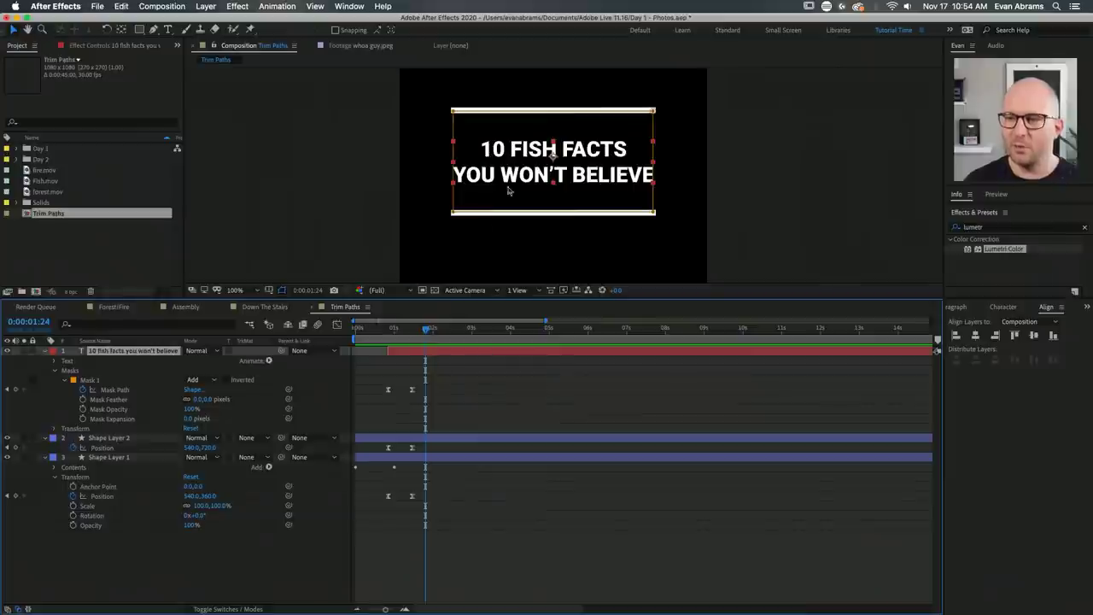
Put BELIEVE on its own line, enlarge the font to 101 px, and move the title up.
double_click(586, 354)
click(570, 175)
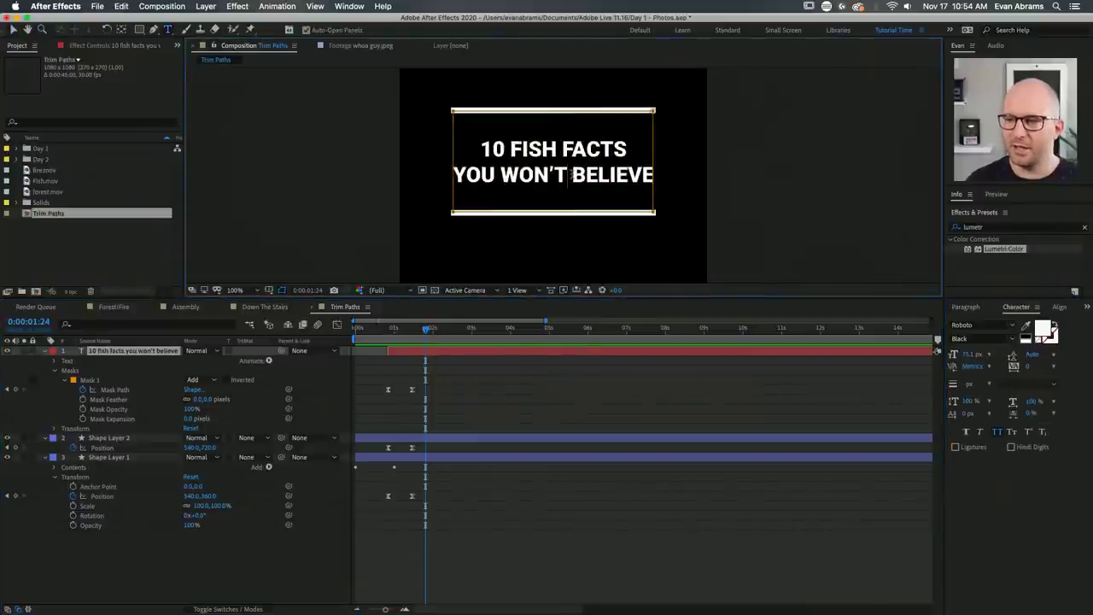
drag(572, 175, 568, 174)
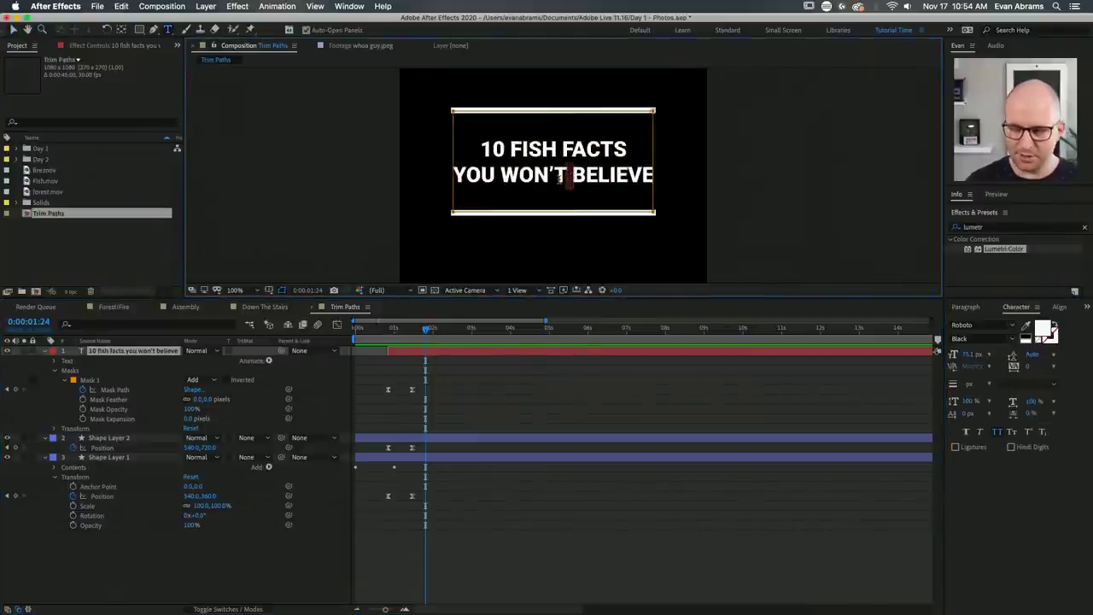
key(Return)
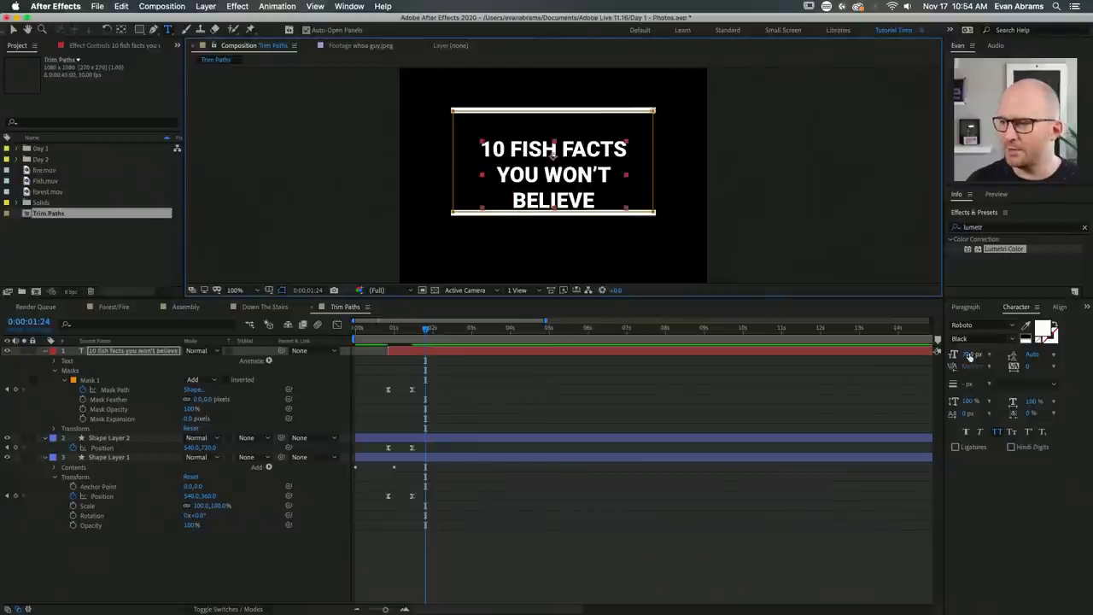
drag(969, 357, 986, 354)
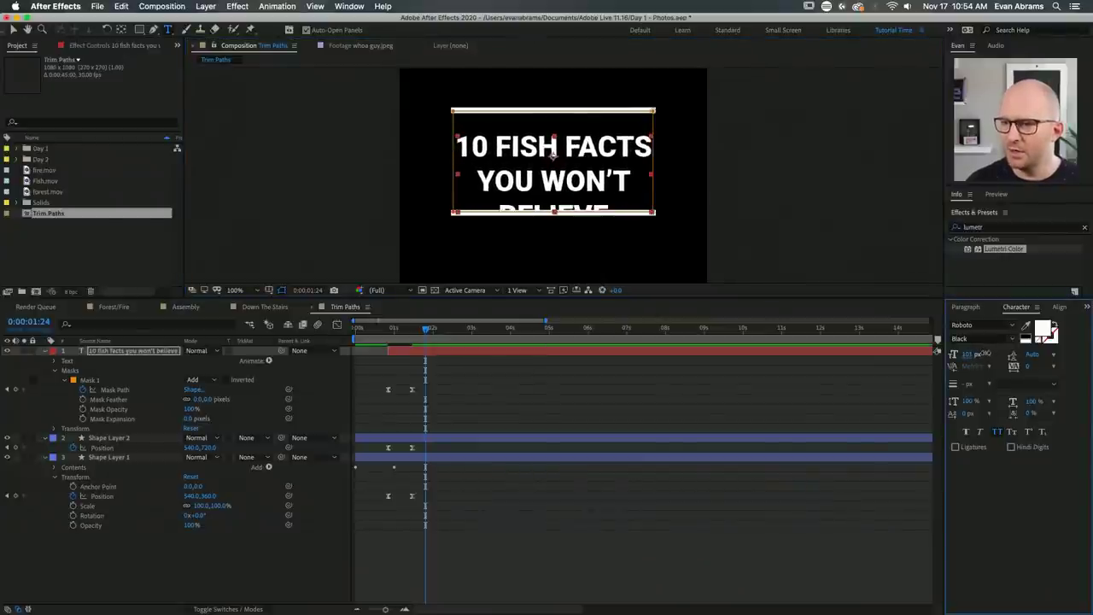
click(483, 386)
key(v)
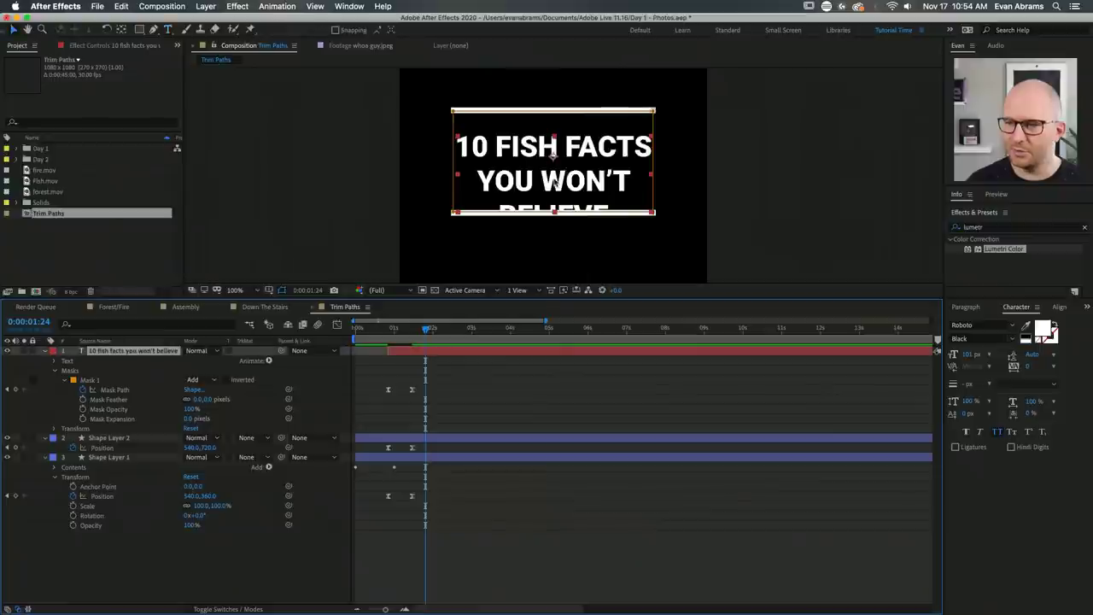
drag(554, 179, 554, 145)
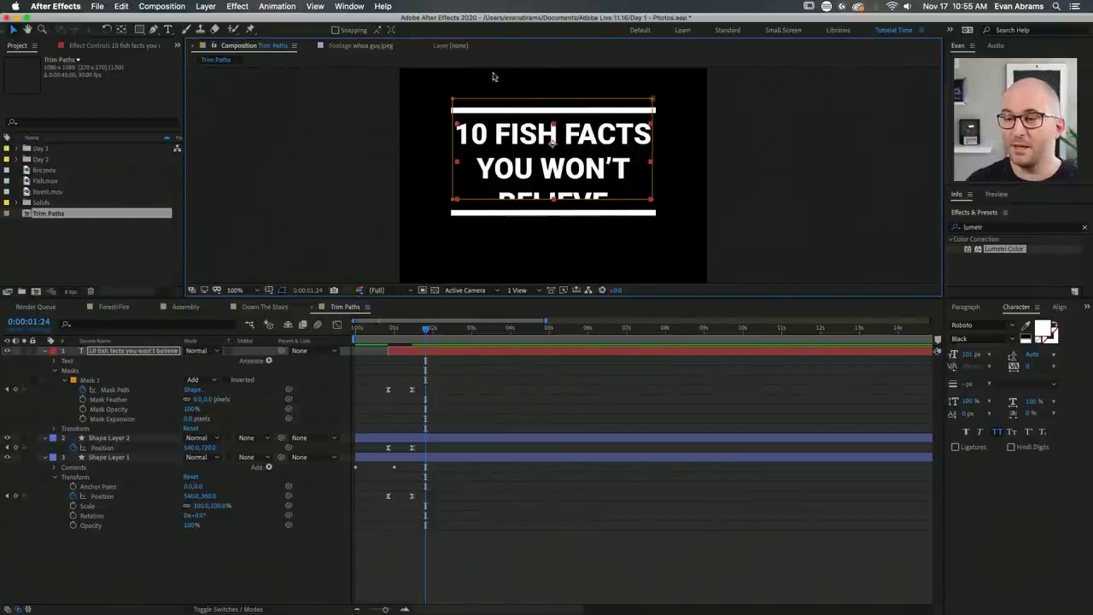
Save the project and drag the title text up inside Mask 1 so BELIEVE shows fully.
mouse_move(574, 171)
mouse_down()
mouse_move(550, 173)
mouse_move(571, 166)
mouse_move(582, 177)
mouse_up()
drag(401, 335, 428, 347)
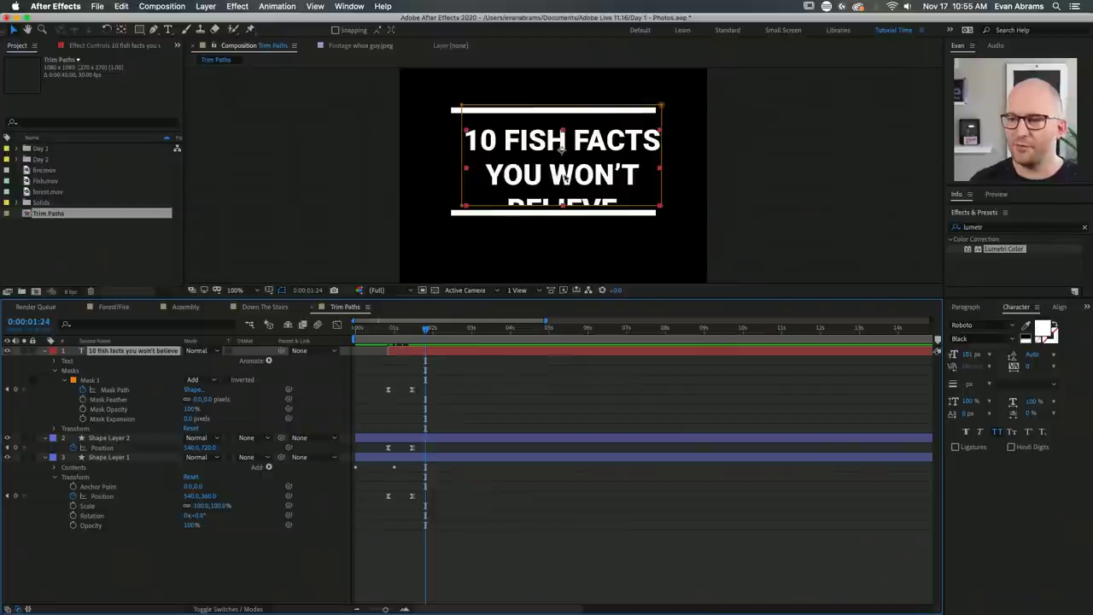
key(super+z)
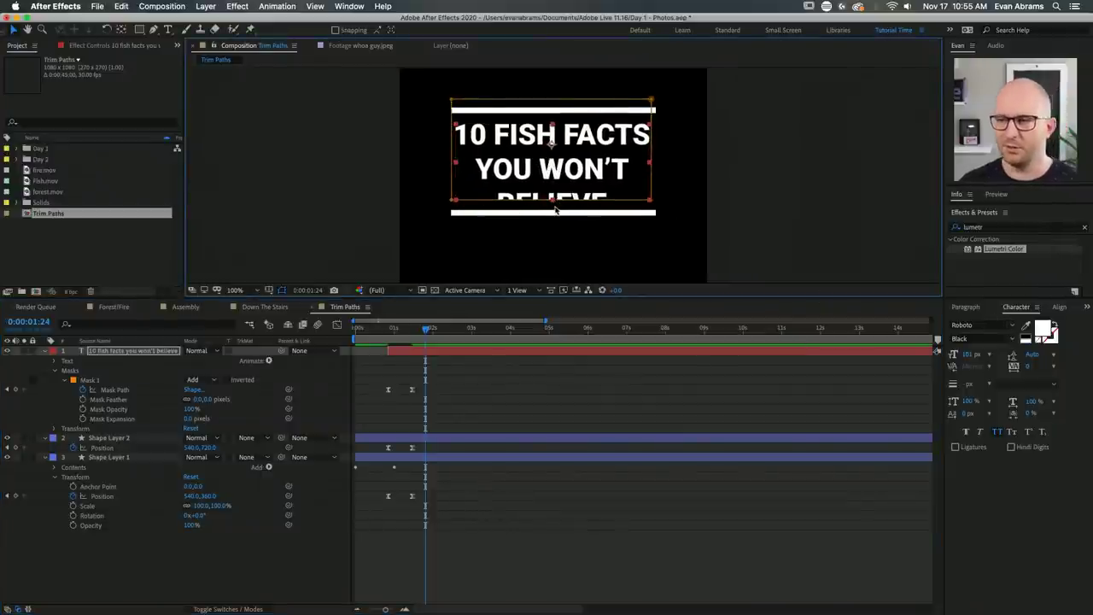
key(super+s)
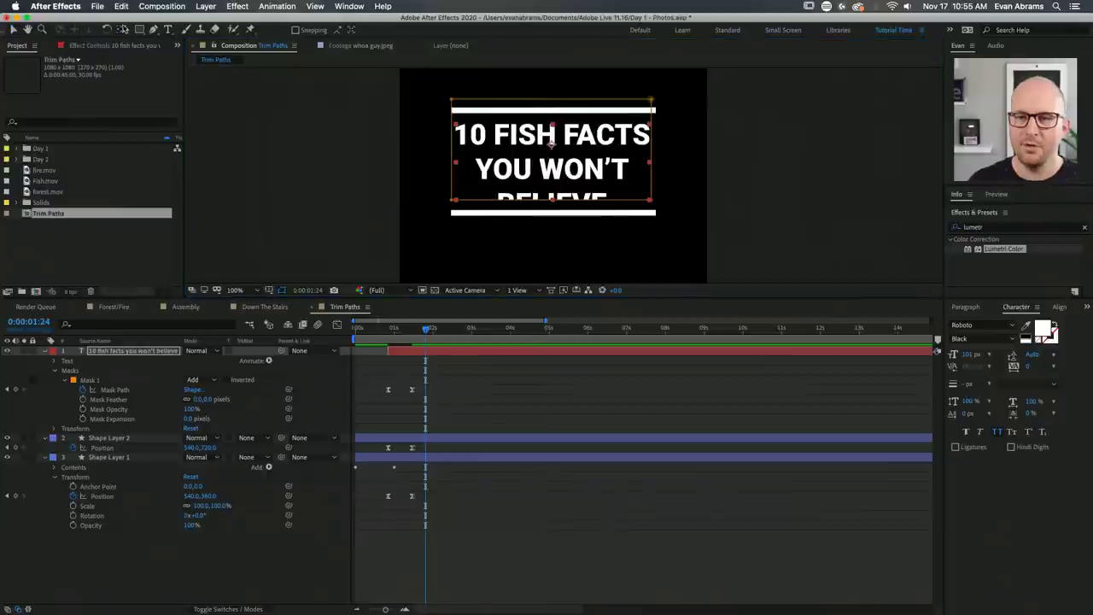
click(585, 164)
drag(585, 165, 549, 161)
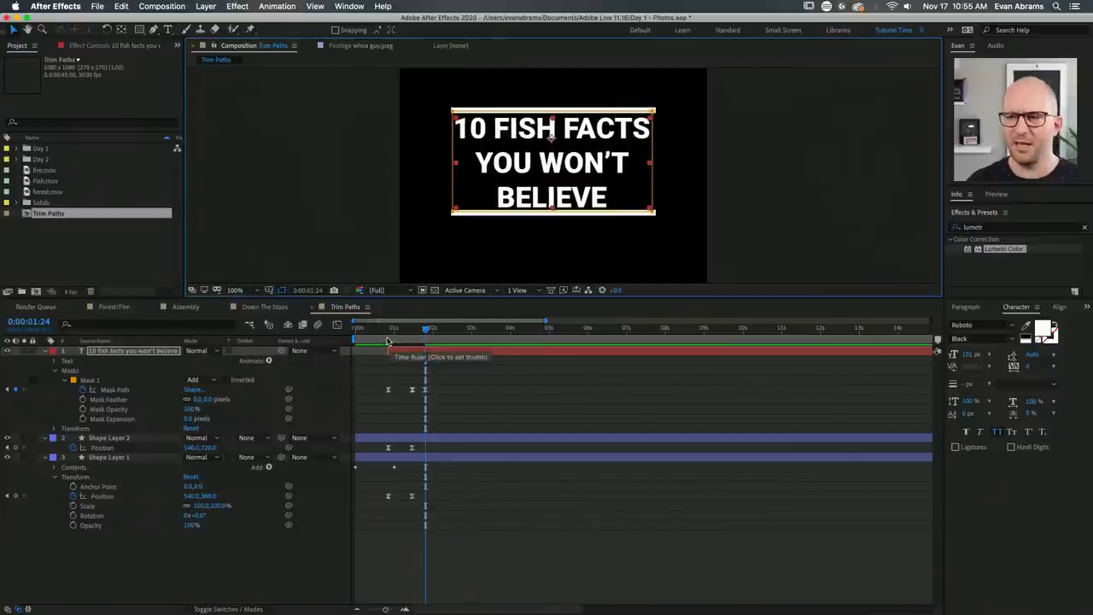
Preview the reveal, then delete the three Mask Path keyframes and Mask 1 from the title.
click(386, 342)
key(space)
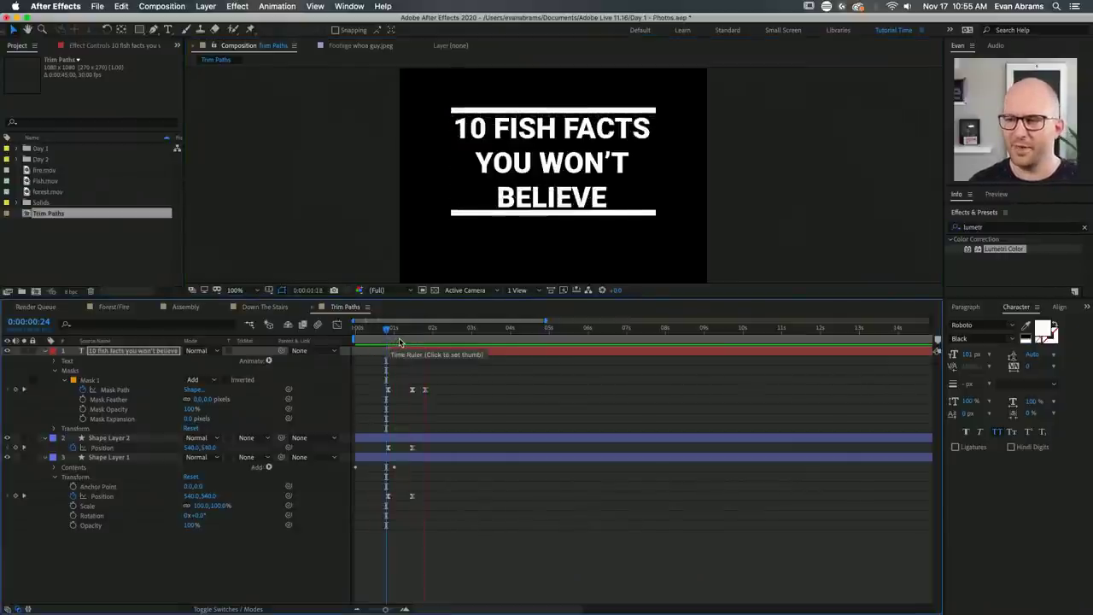
key(space)
drag(433, 378, 382, 397)
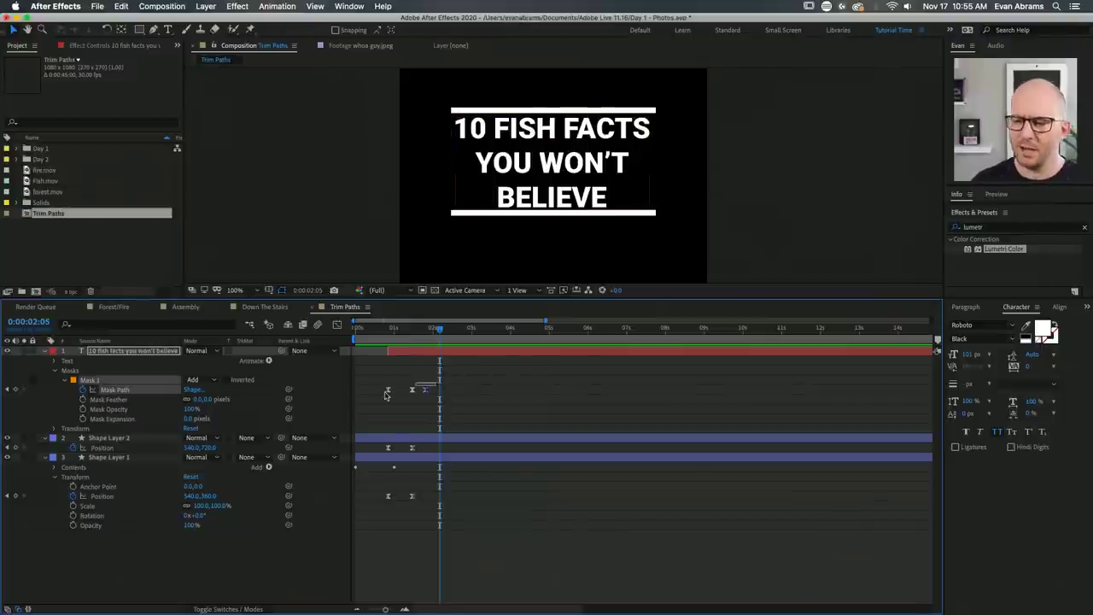
key(Delete)
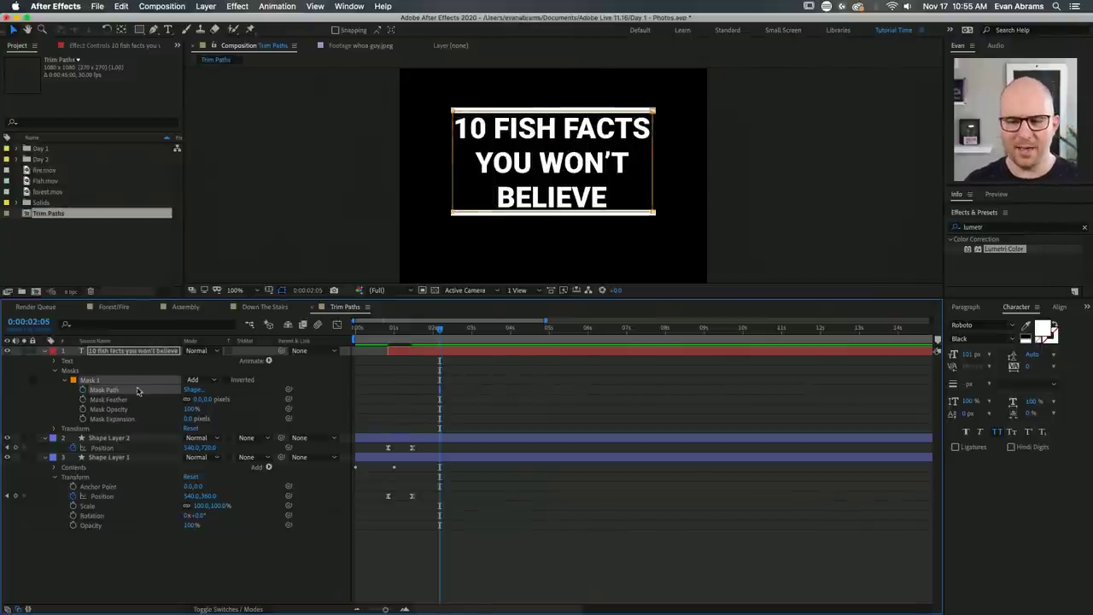
click(114, 381)
key(Delete)
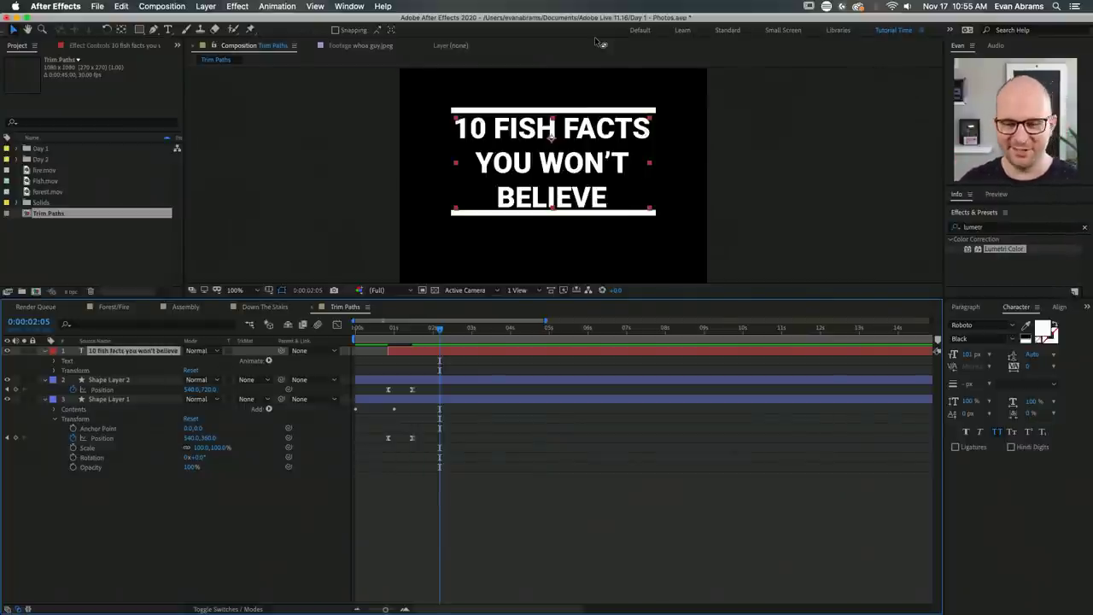
Open the Align panel and clear the layer selection.
click(1057, 307)
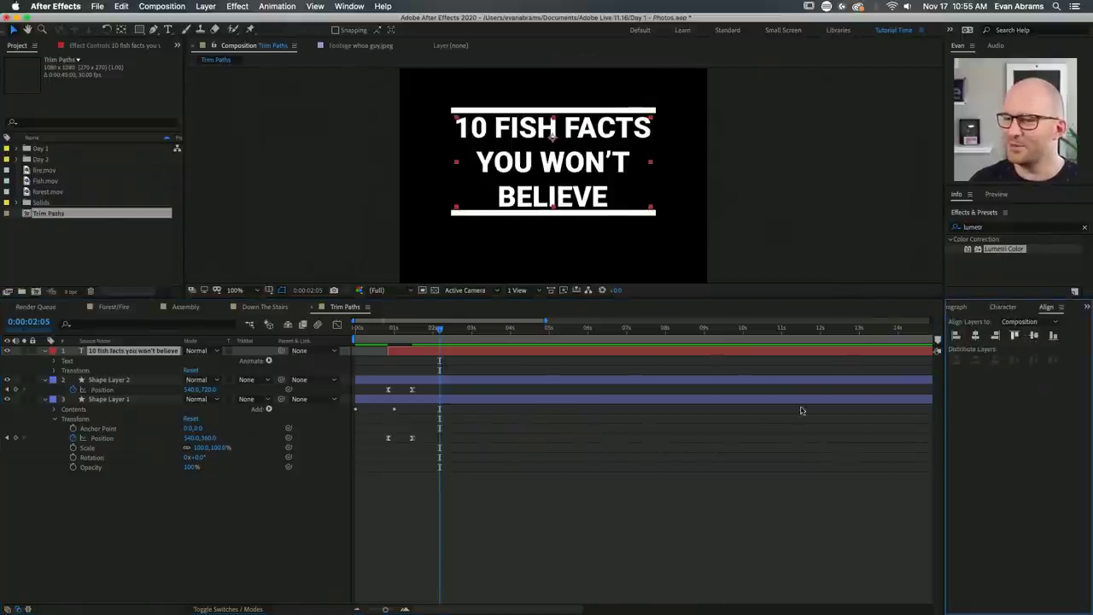
click(631, 499)
click(89, 361)
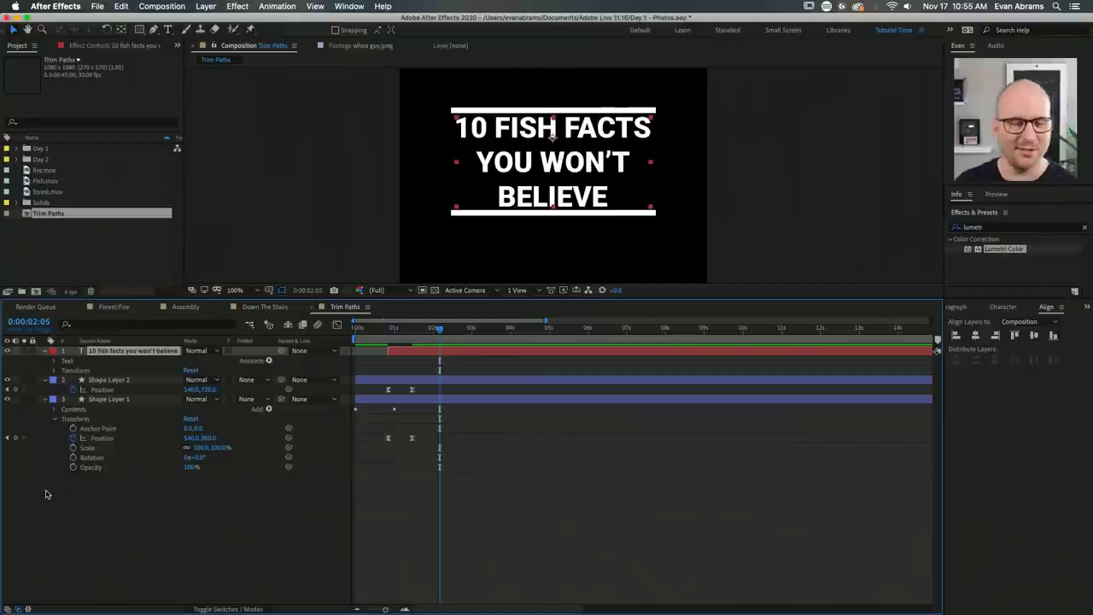
click(540, 524)
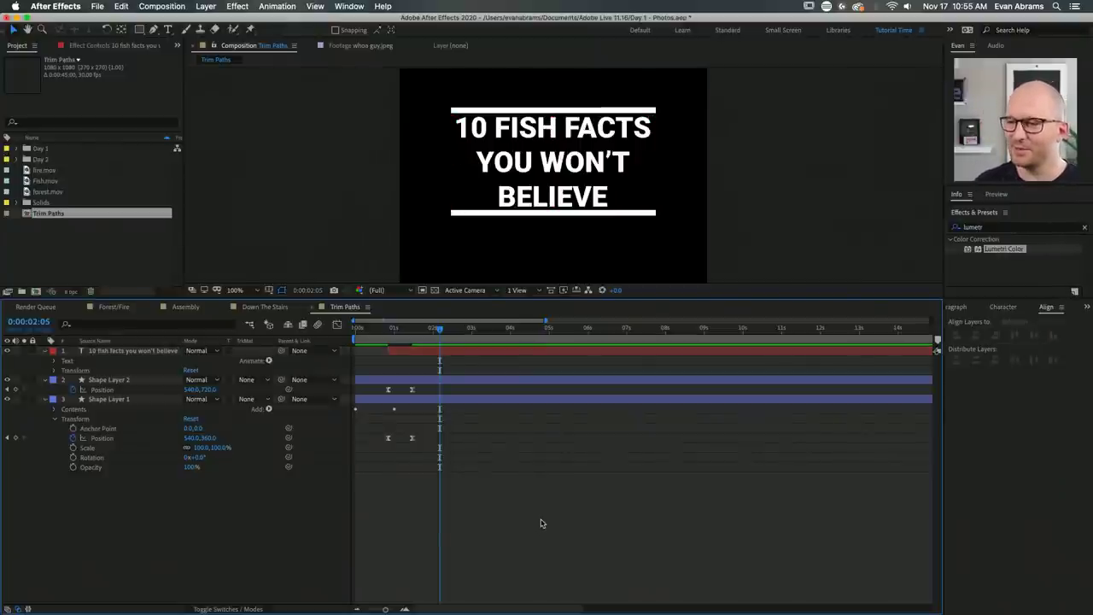
click(763, 202)
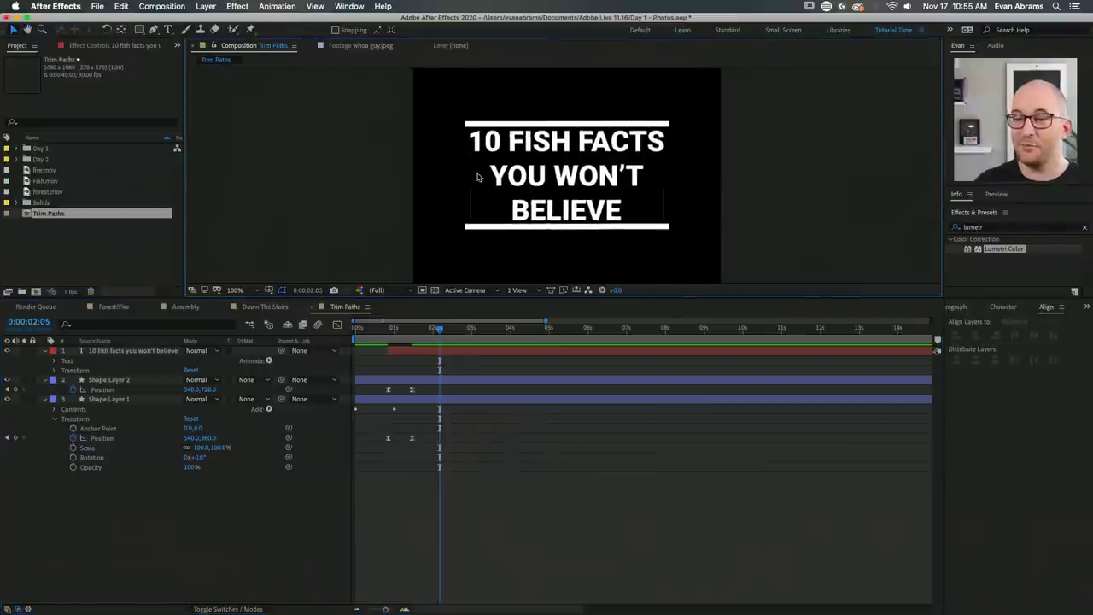
Collapse the title and shape layers' properties in the timeline and deselect all layers.
click(323, 571)
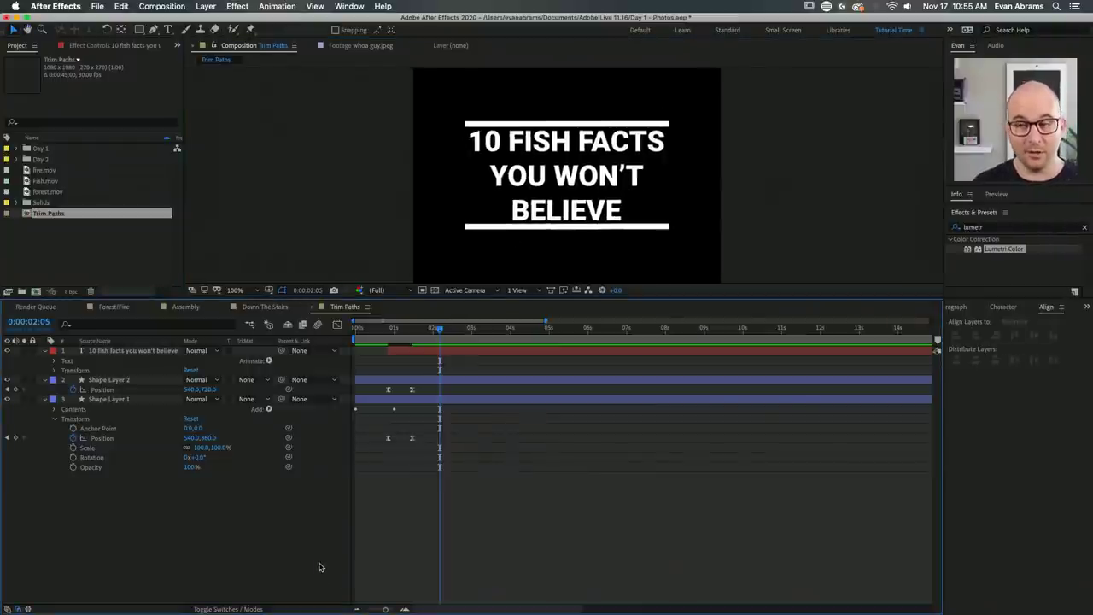
click(46, 351)
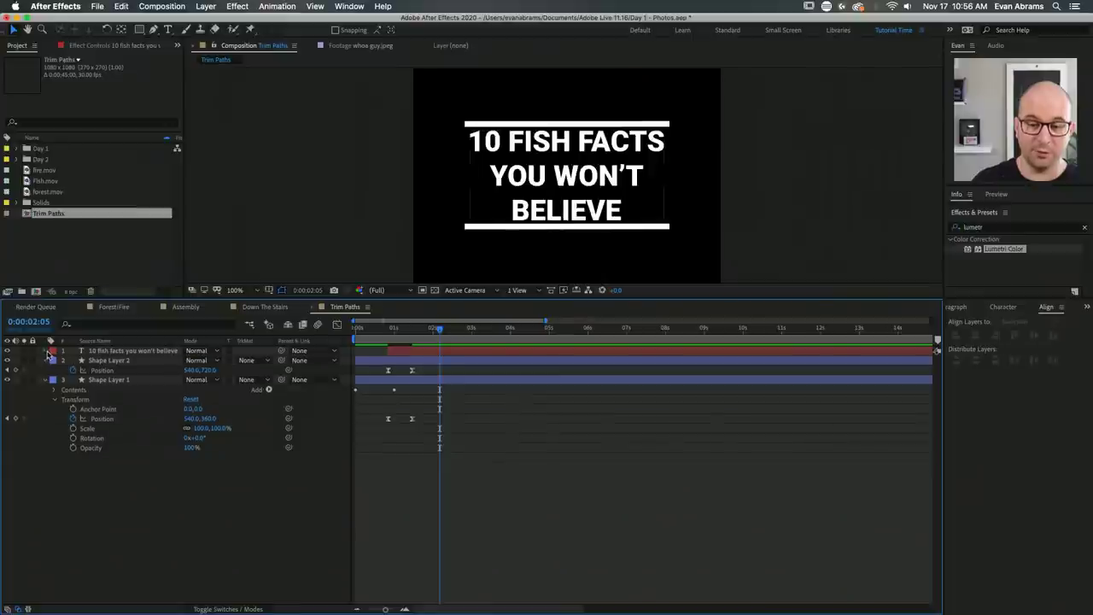
key(super+a)
click(45, 359)
click(61, 398)
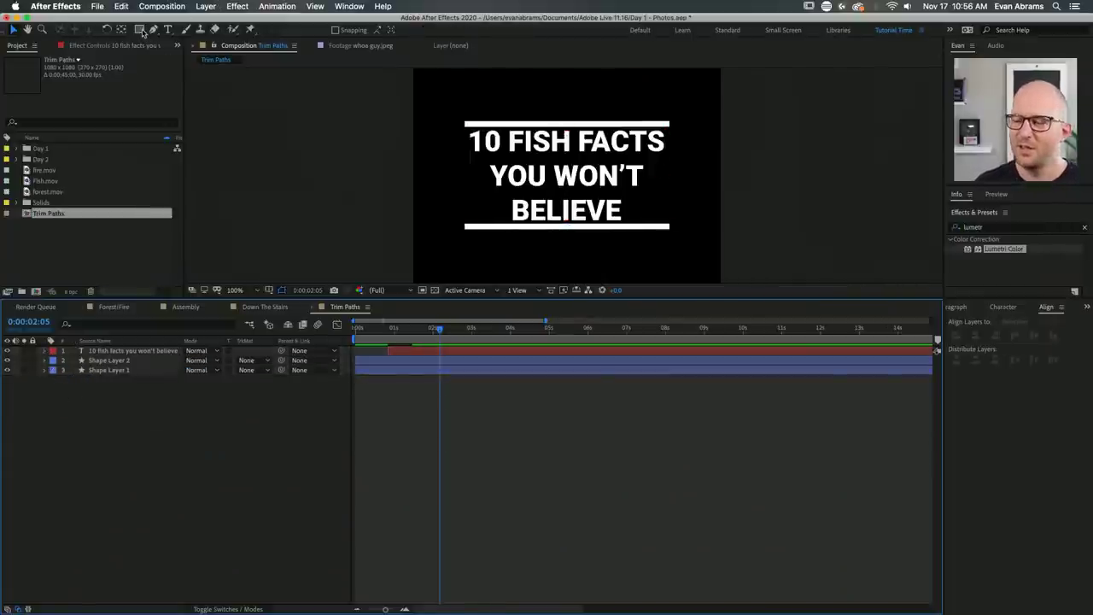
Add a full-composition rectangle shape layer with a fully saturated magenta fill.
double_click(140, 30)
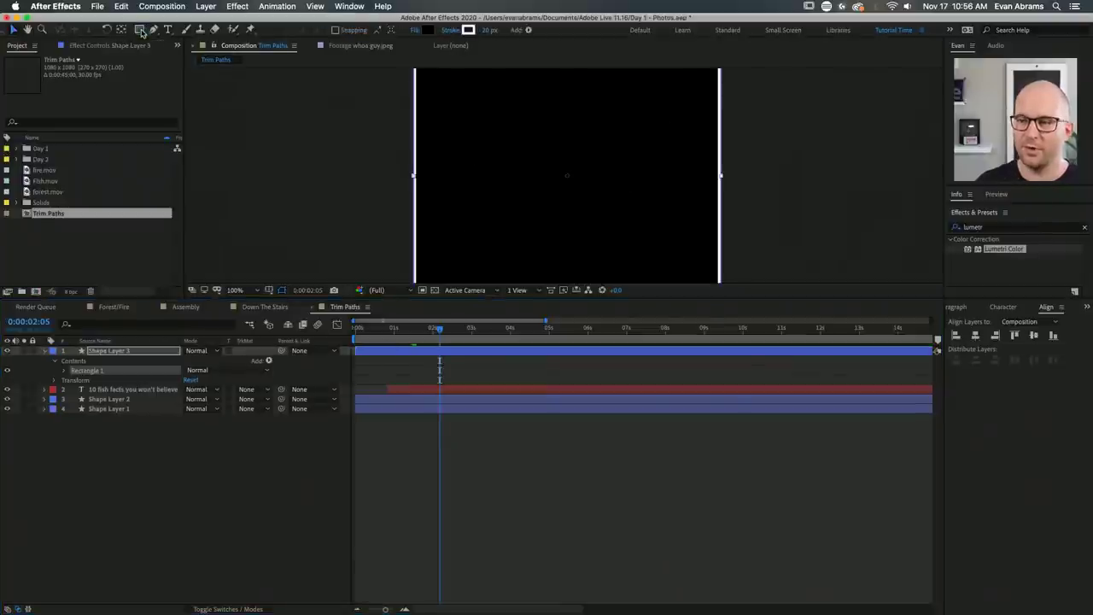
click(428, 30)
click(406, 200)
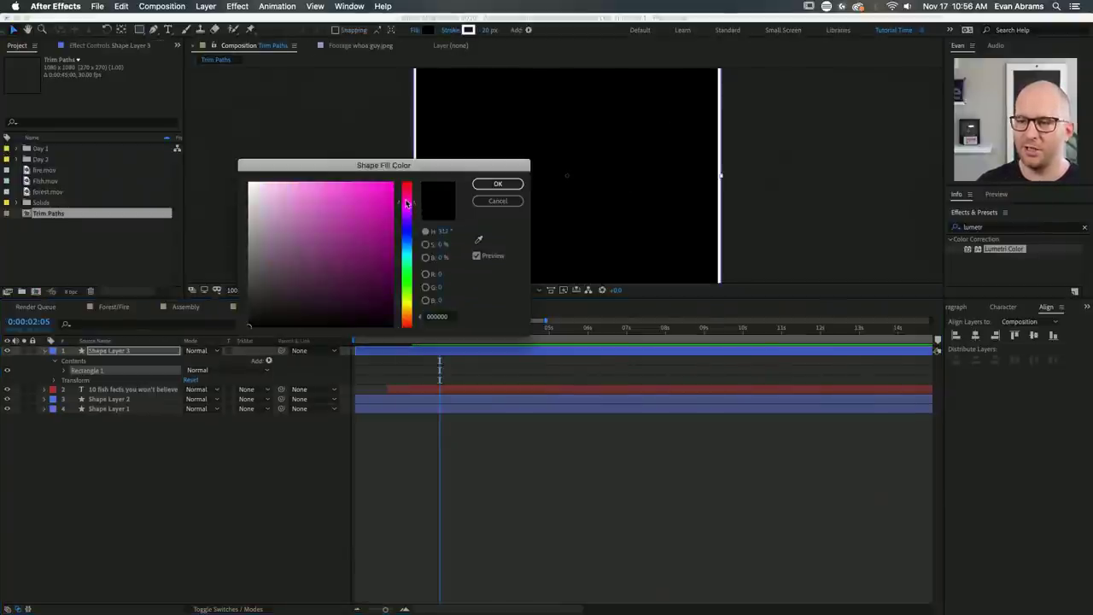
click(392, 182)
click(499, 183)
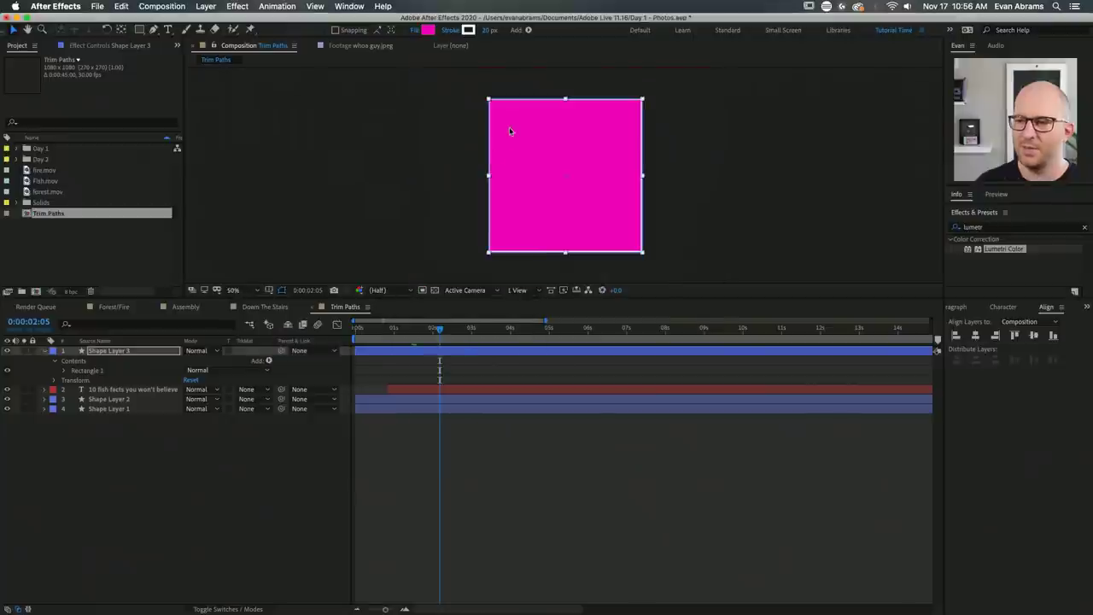
Refine the rectangle's fill to a slightly different magenta shade (FF00FA).
click(429, 31)
mouse_move(394, 186)
mouse_down()
mouse_move(366, 176)
mouse_move(390, 178)
mouse_move(412, 208)
mouse_up()
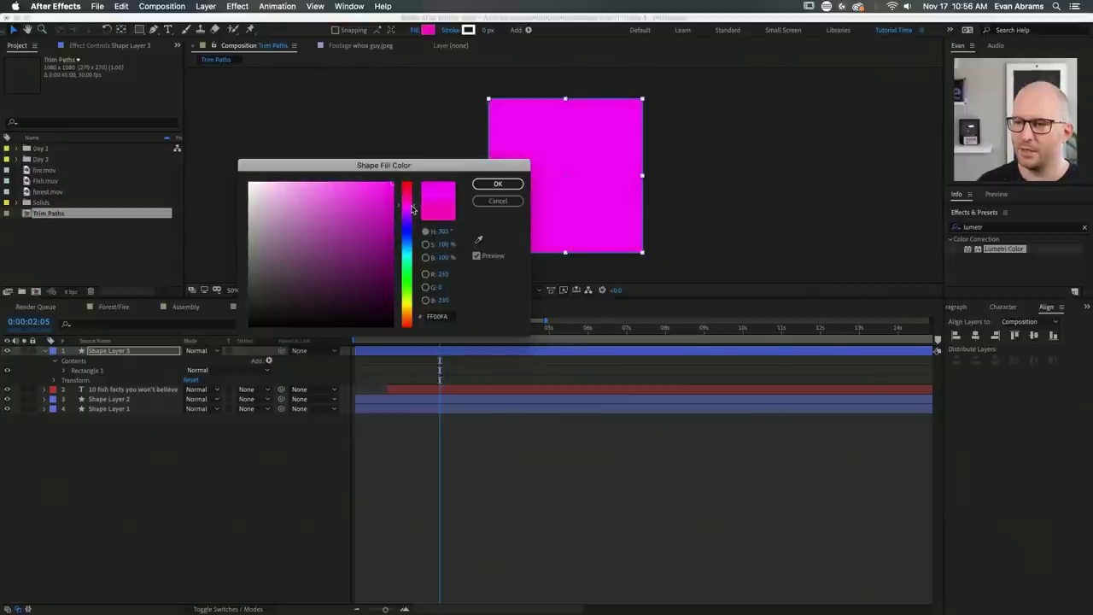
click(498, 183)
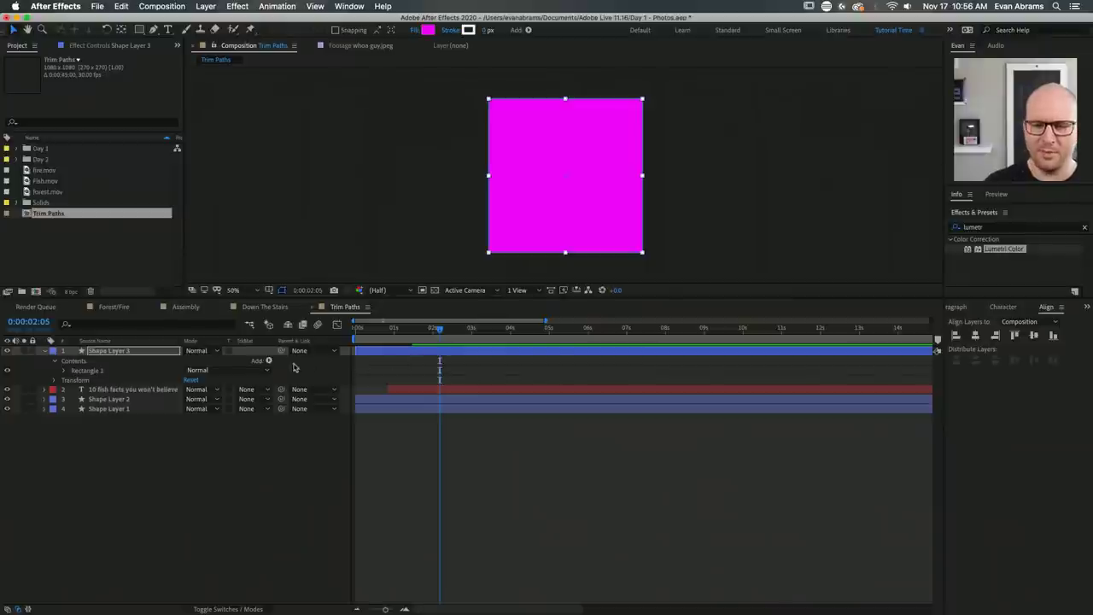
Set Shape Layer 3's Rectangle Path 1 Size to 711 × 351 to cover just the title.
click(108, 352)
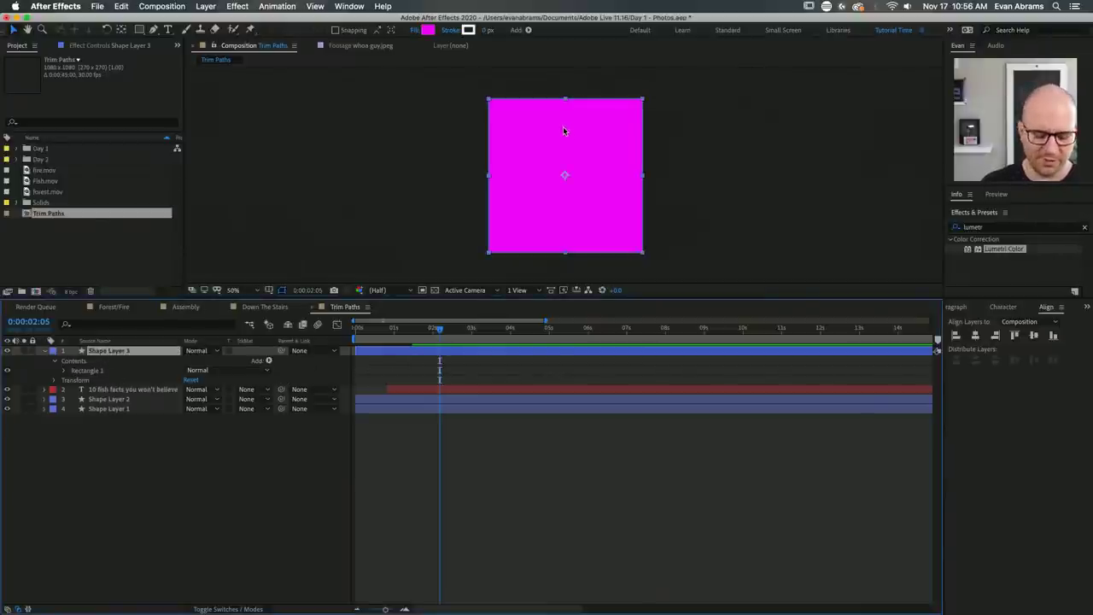
click(64, 370)
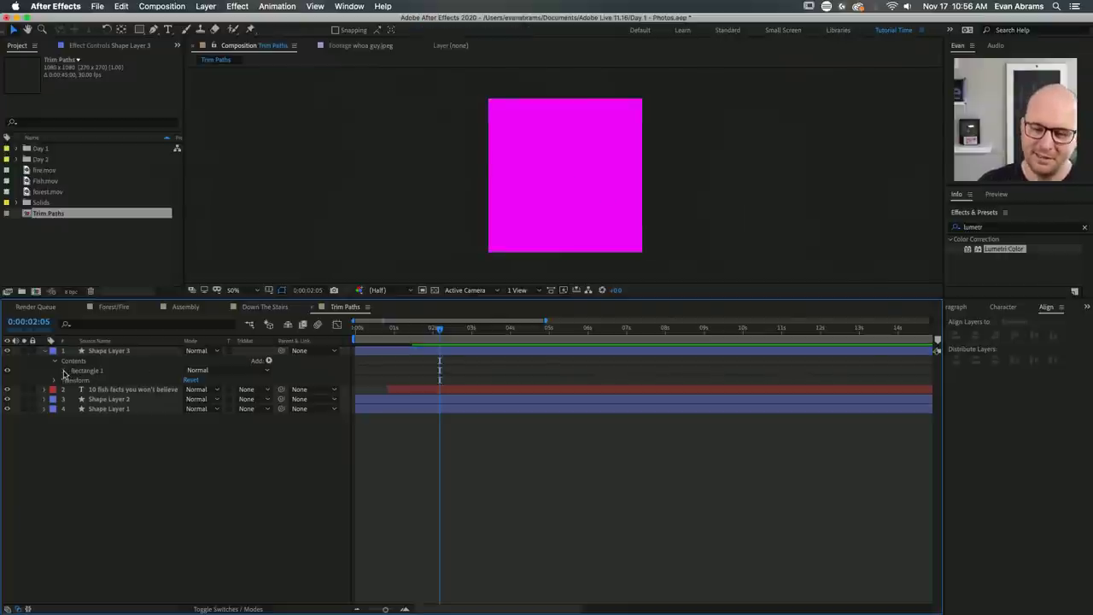
click(74, 380)
click(104, 390)
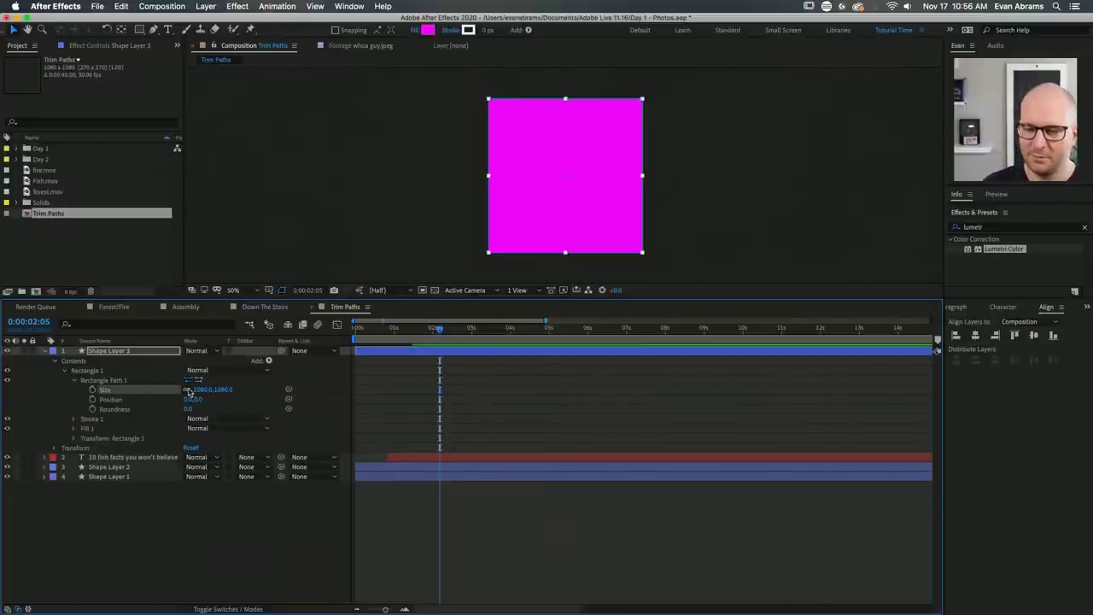
drag(203, 389, 16, 407)
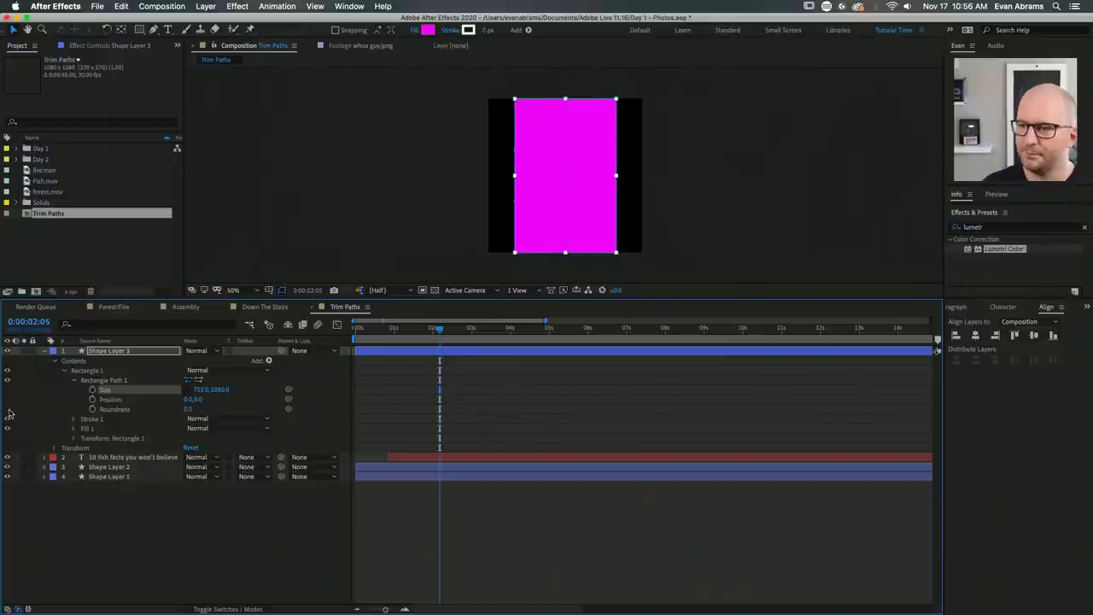
drag(221, 391, 29, 398)
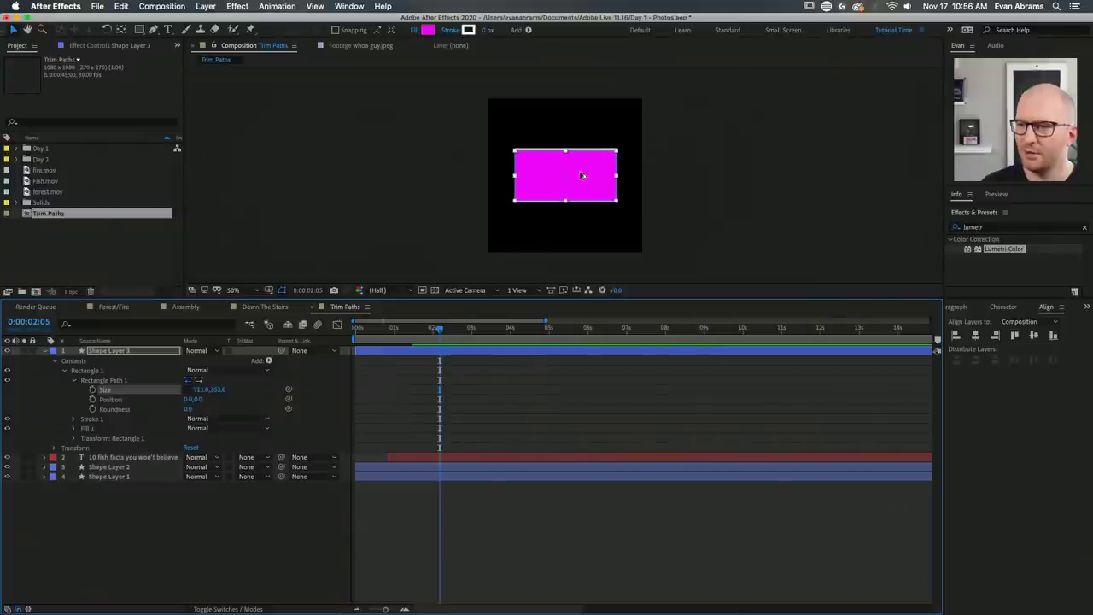
scroll(572, 175, up, 2)
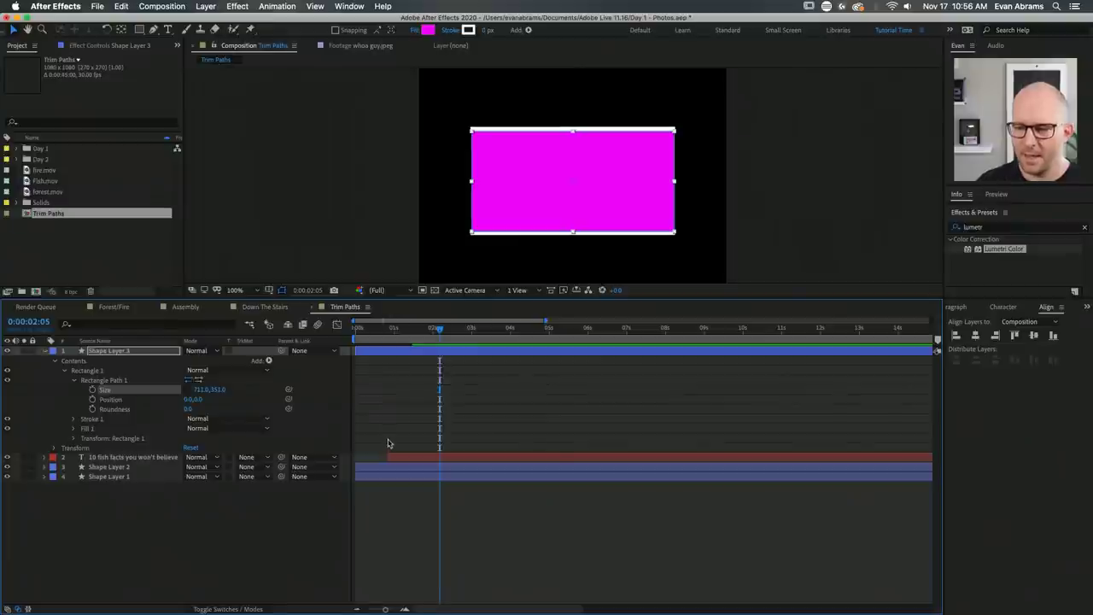
Reveal the keyframes of Shape Layers 1 and 2 and zoom into the timeline.
click(415, 466)
shift+click(411, 478)
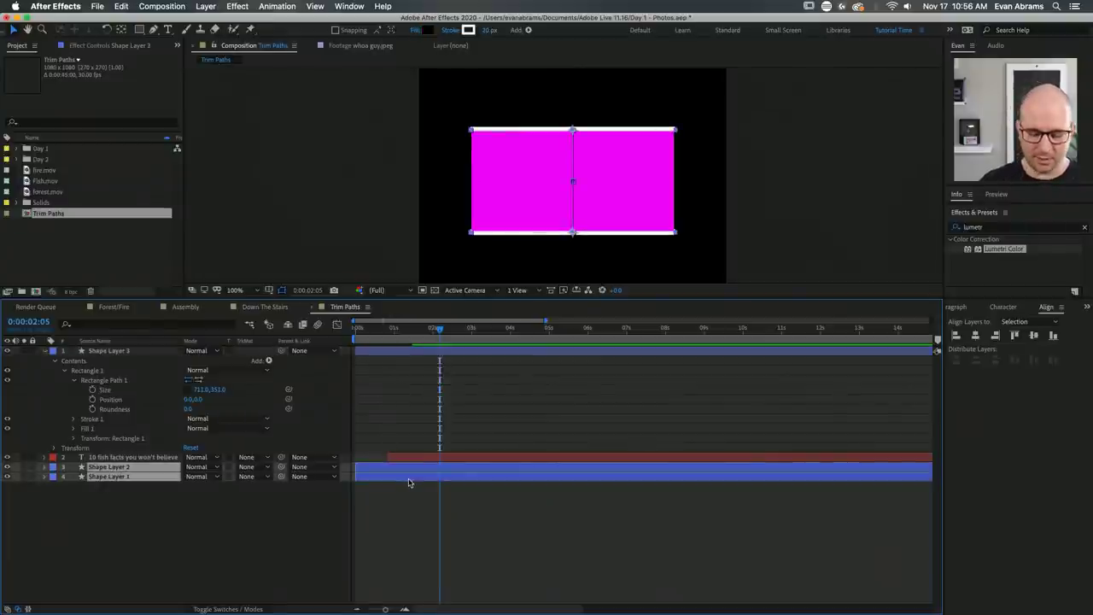
key(u)
click(437, 570)
key(=)
Keyframe the rectangle's Size at 0:00:01:14 and set its height to 0 at 0:00:00:25.
click(432, 337)
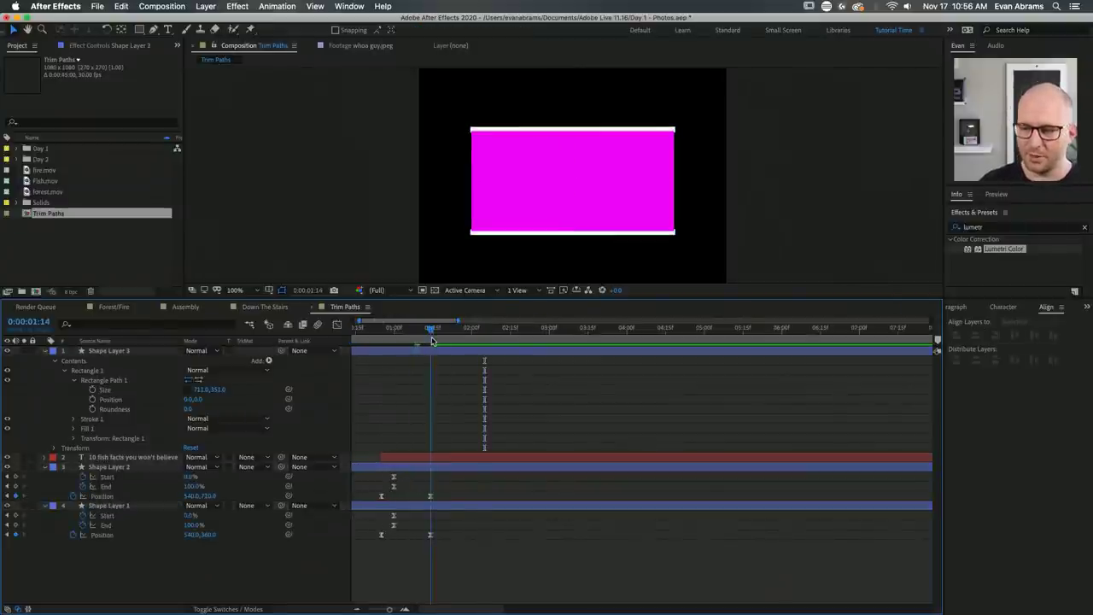
click(432, 350)
click(94, 390)
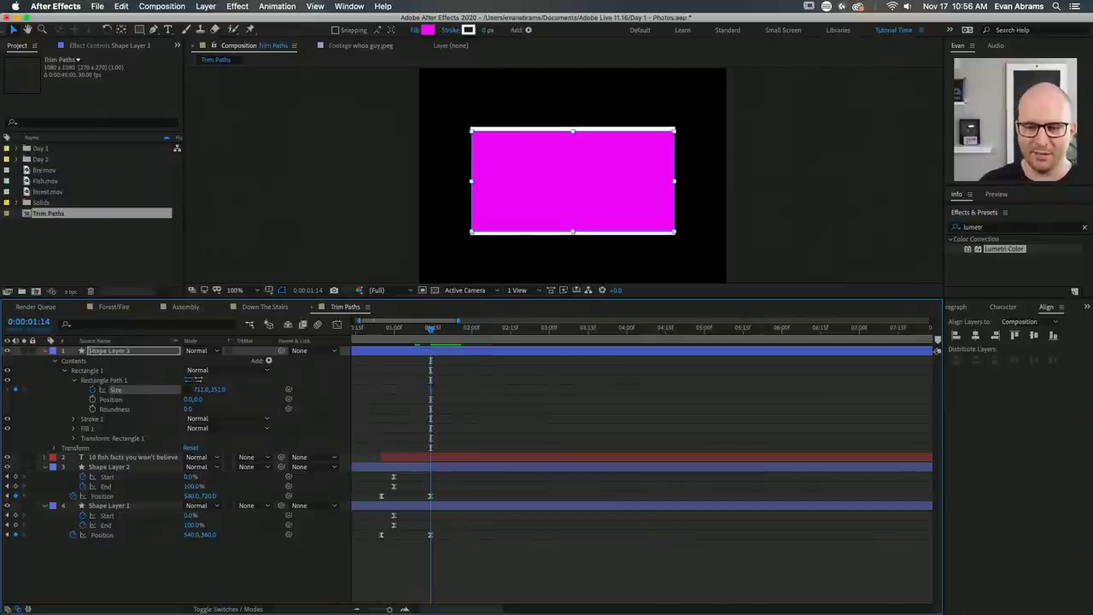
click(381, 328)
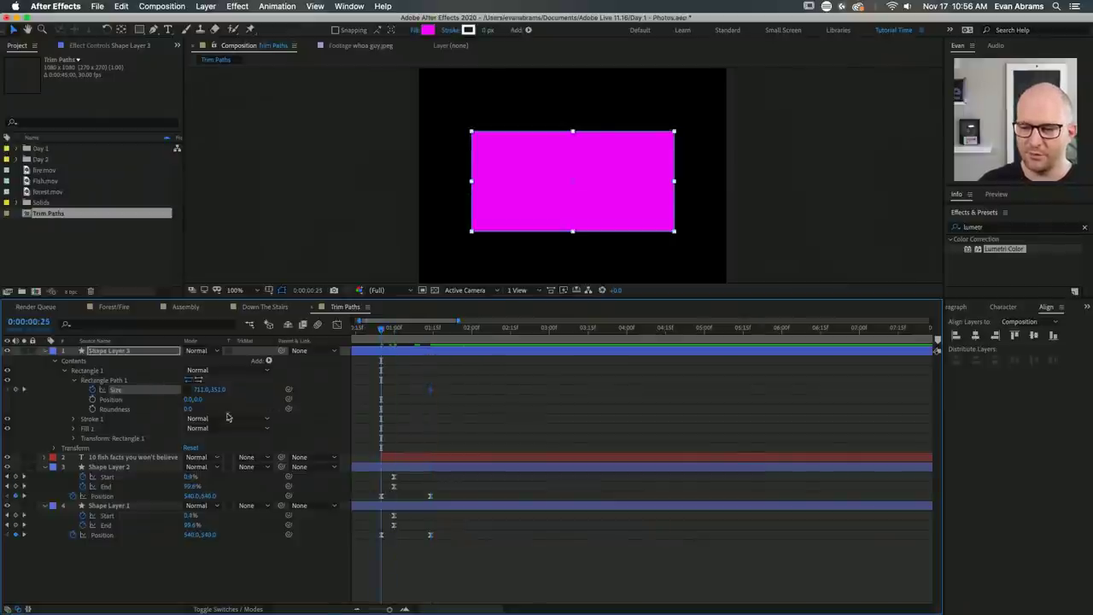
click(215, 389)
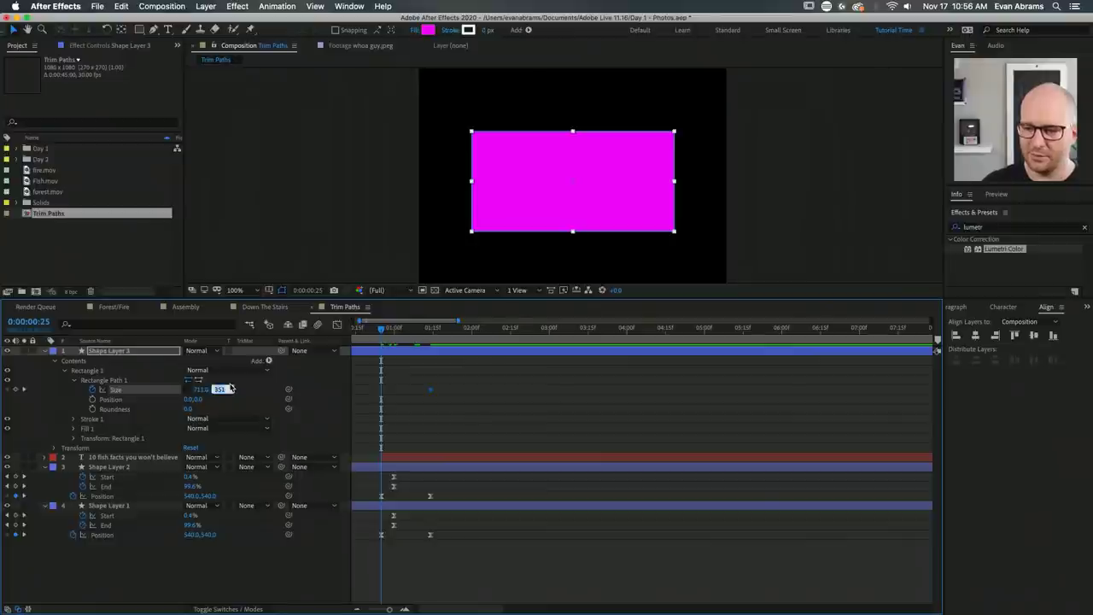
text(0)
key(Return)
drag(383, 334, 371, 401)
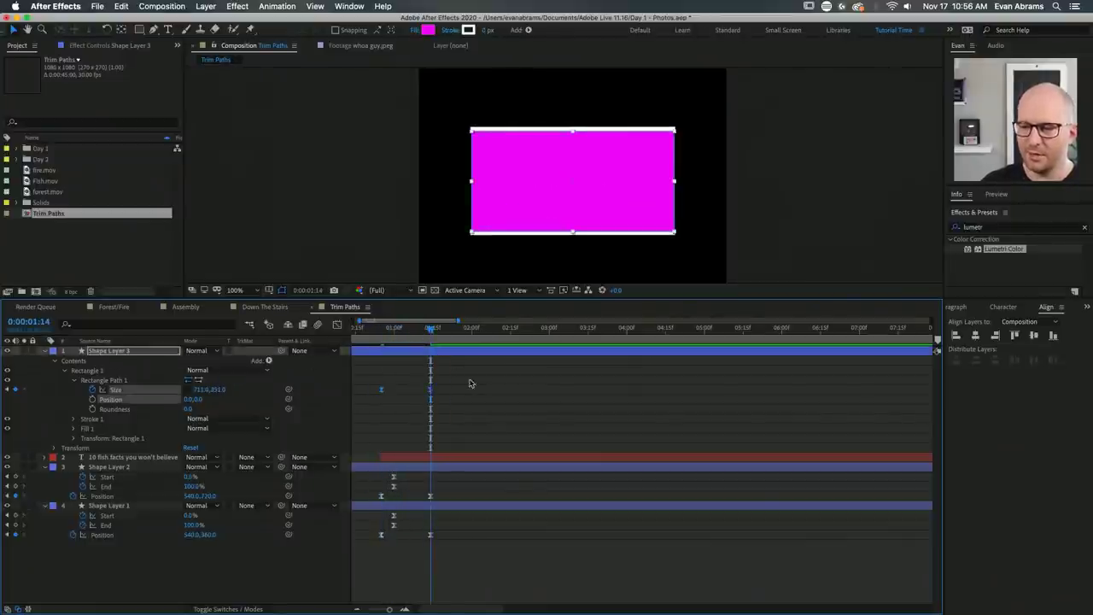
Smooth the easing of the Size keyframes in the Graph Editor's speed graph.
drag(453, 384, 414, 603)
key(shift+F3)
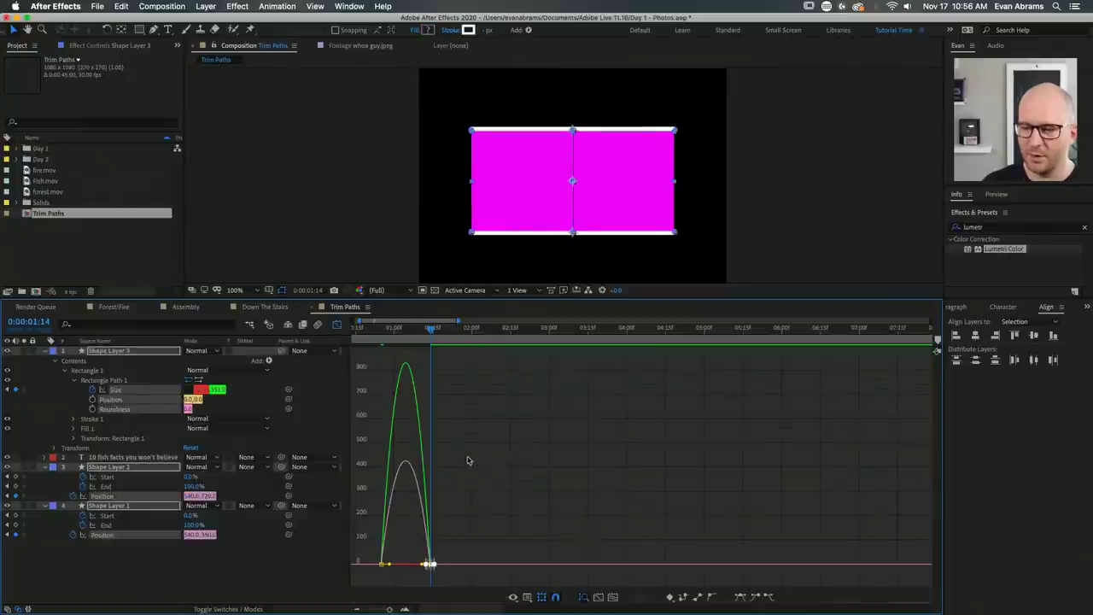
drag(475, 495, 401, 570)
drag(373, 327, 404, 328)
click(337, 324)
Select the title text layer and bring up its Track Matte options.
click(431, 420)
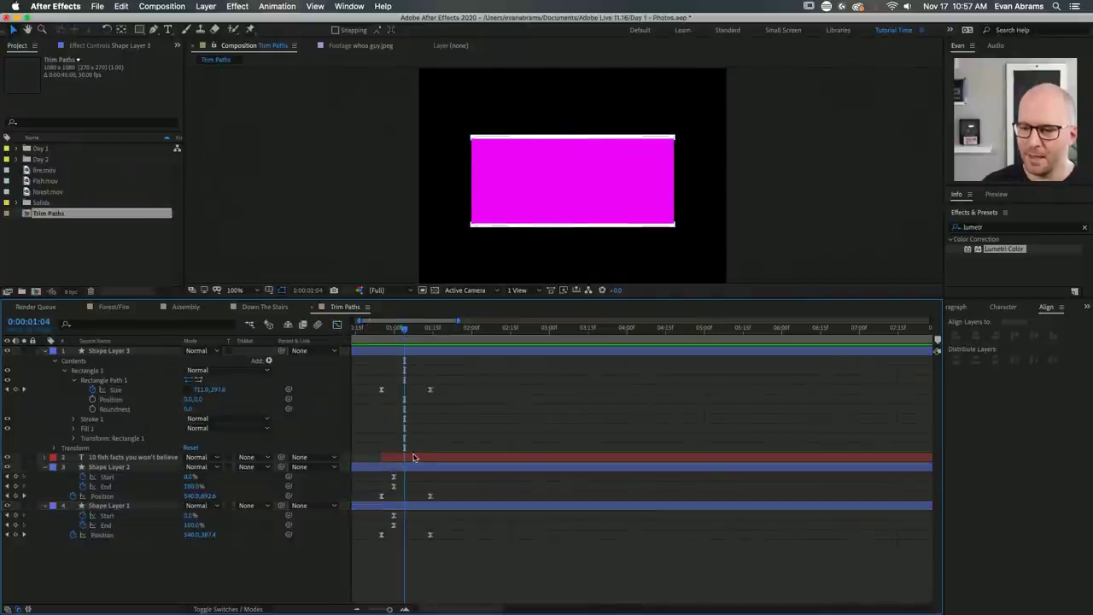
click(408, 458)
click(244, 458)
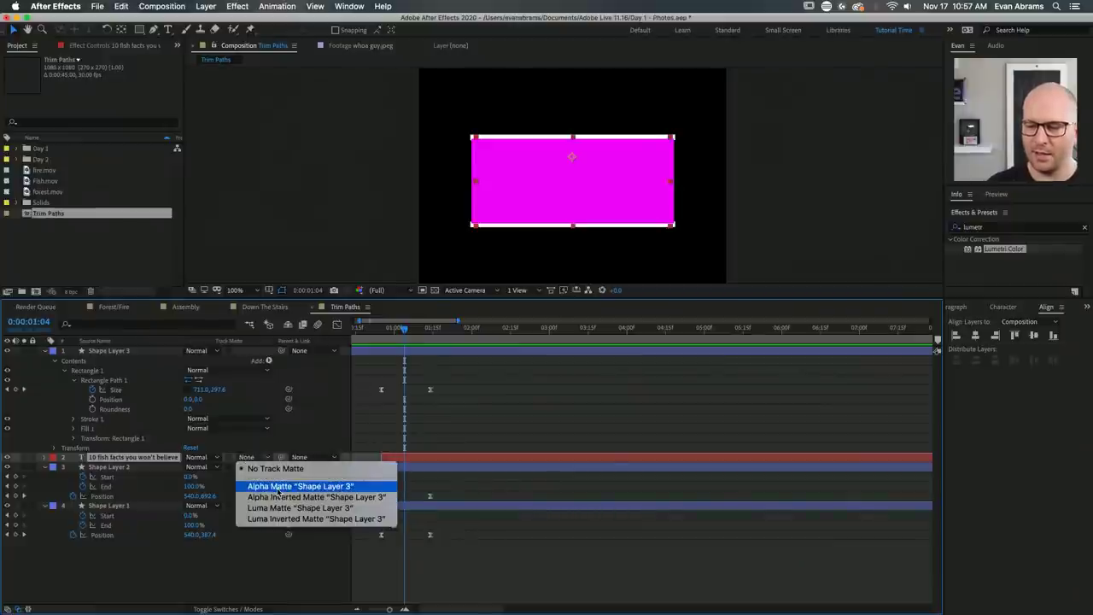
Set the title's Track Matte to Alpha Matte 'Shape Layer 3' and preview the reveal.
click(277, 487)
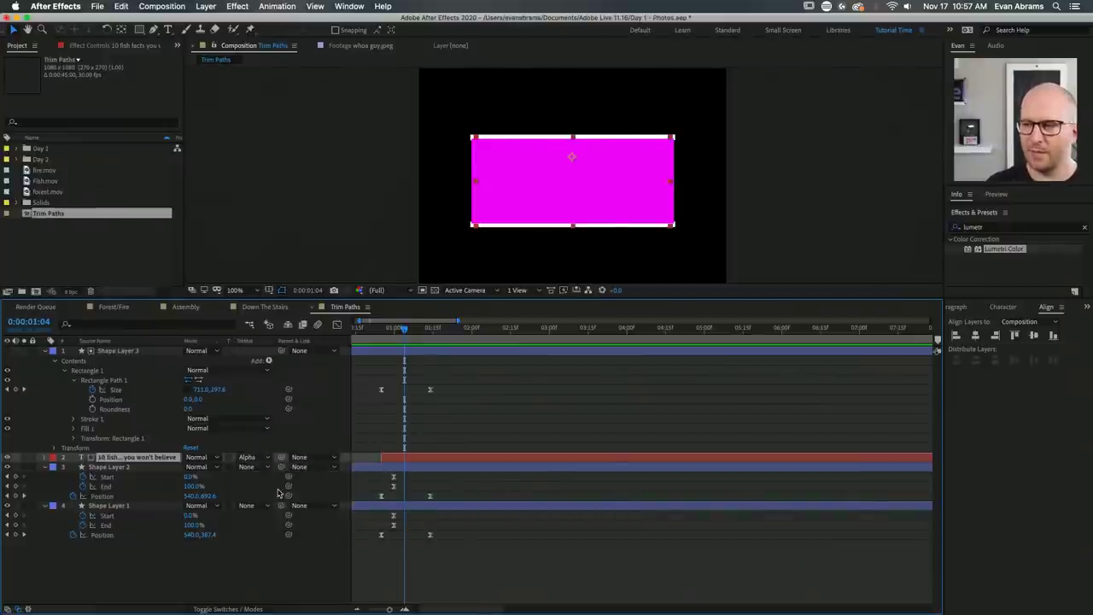
click(380, 338)
key(space)
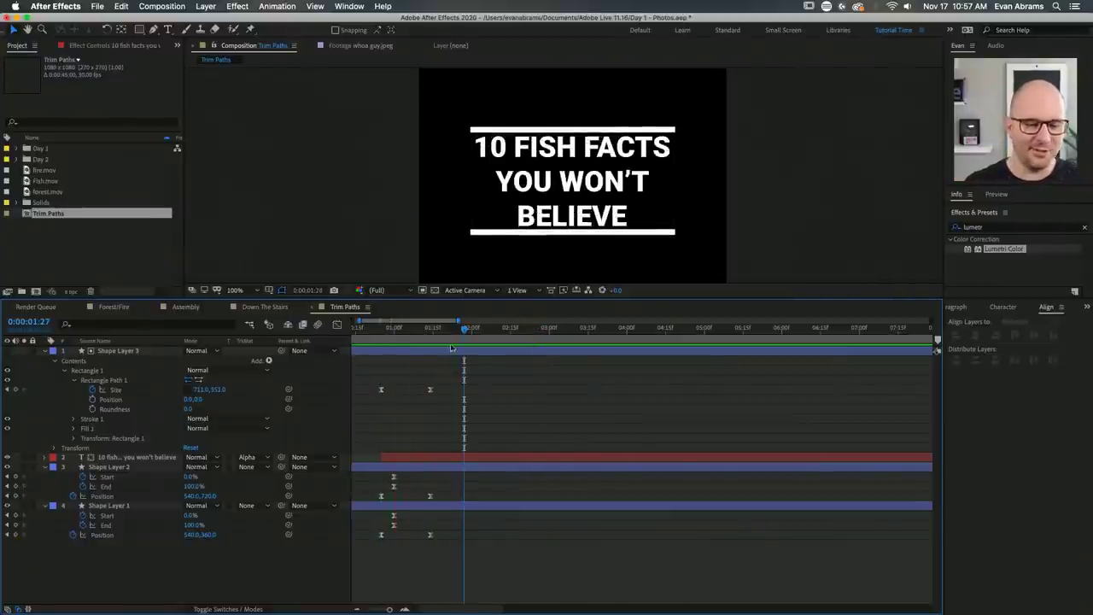
key(space)
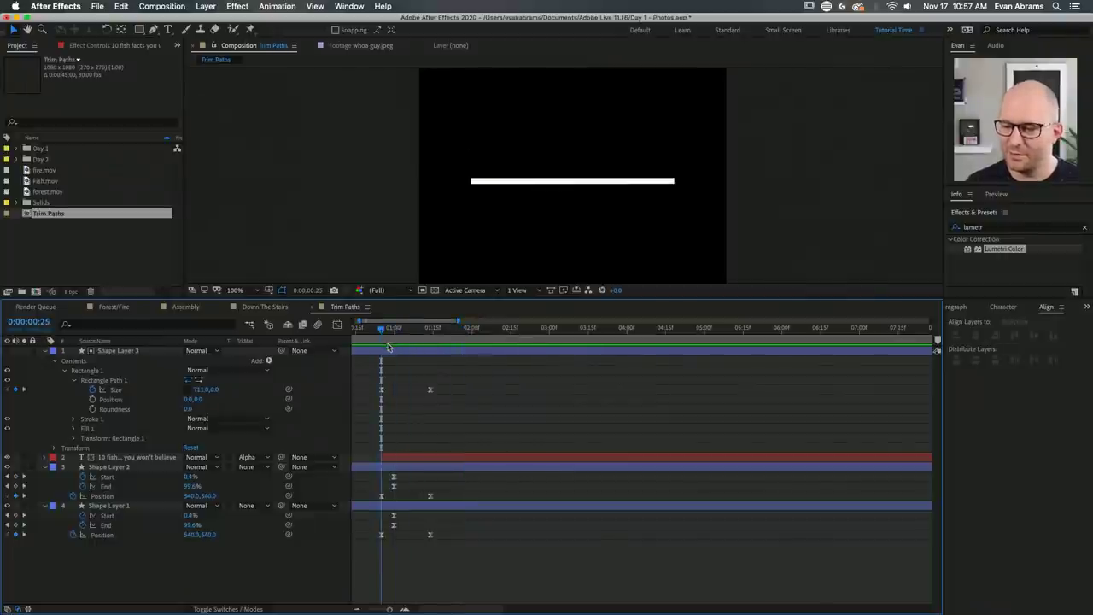
click(386, 352)
key(space)
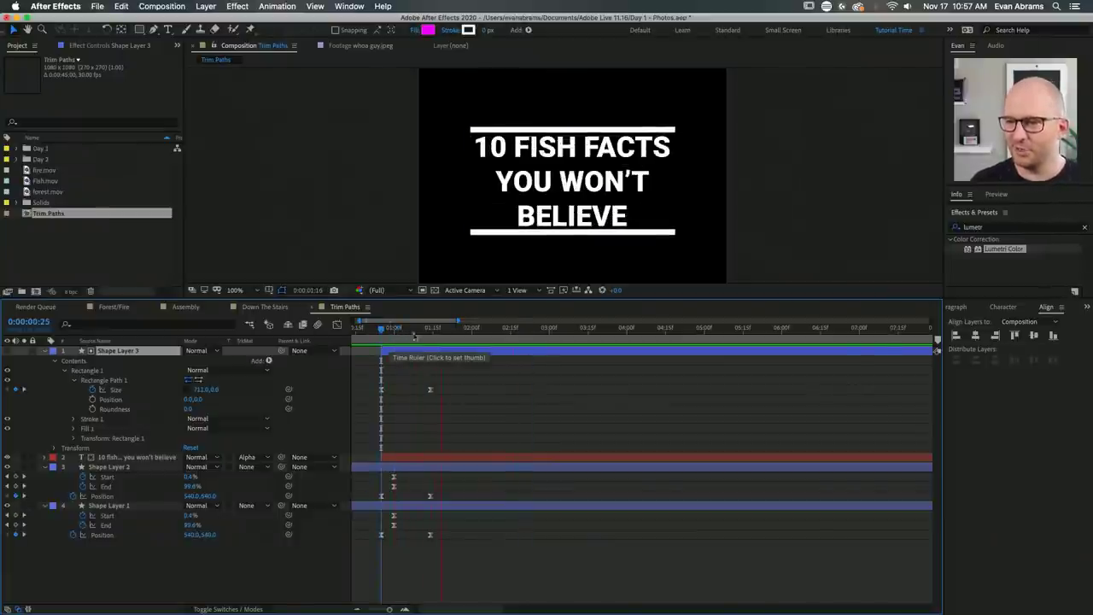
key(space)
click(450, 460)
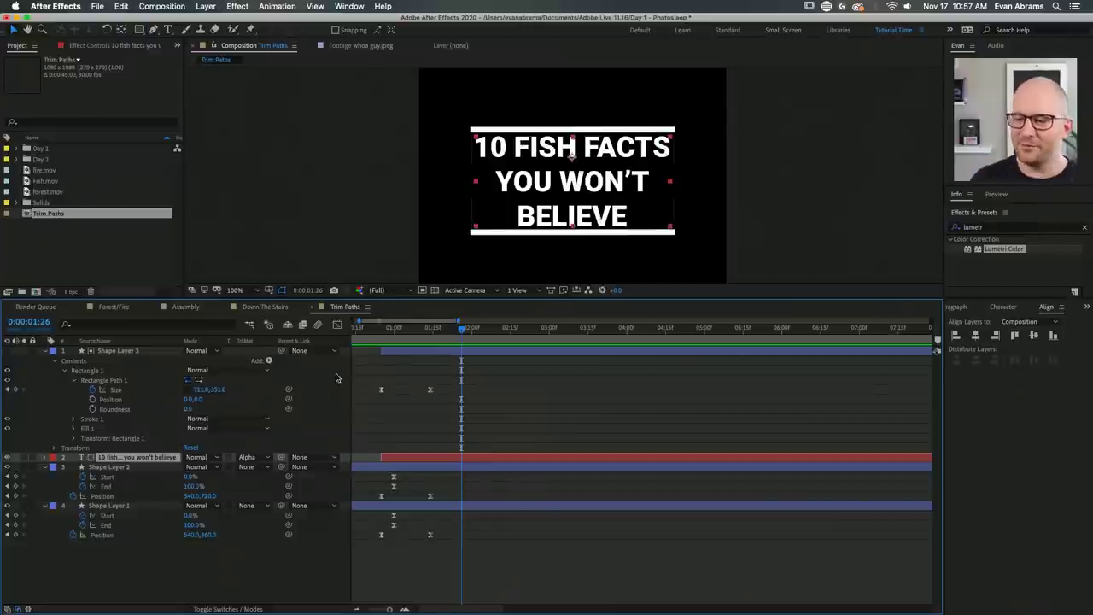
Scale the title down around its centre to fit between the white lines, then preview.
drag(374, 334, 500, 331)
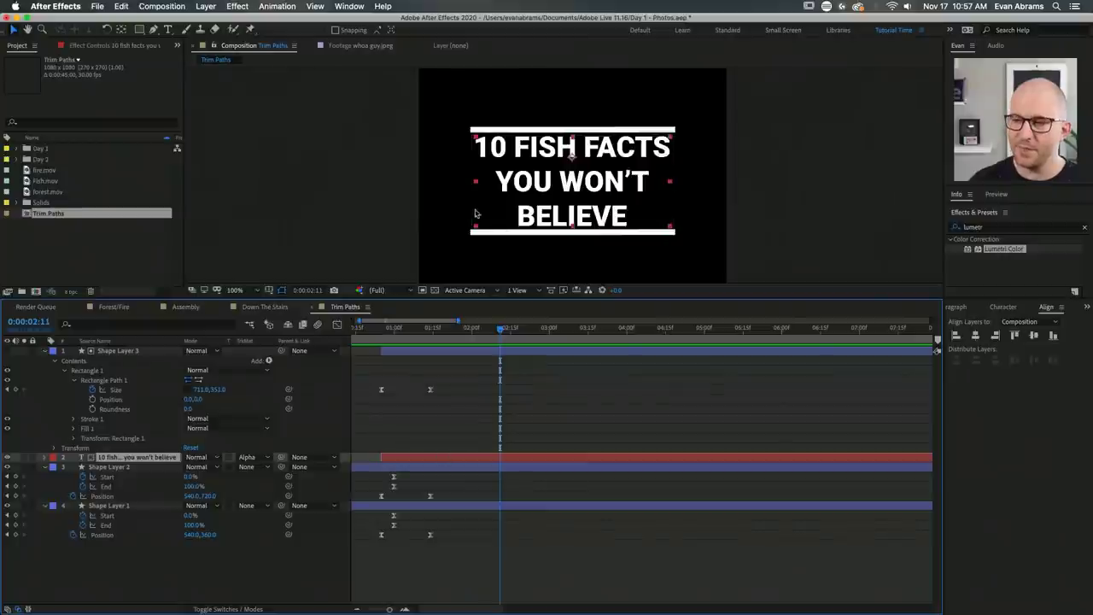
drag(675, 137, 591, 193)
key(shift+alt+KP_Add)
key(shift+alt+KP_Add)
key(shift+alt+KP_Add)
key(shift+alt+KP_Add)
key(shift+alt+KP_Add)
key(shift+alt+KP_Add)
key(shift+alt+KP_Add)
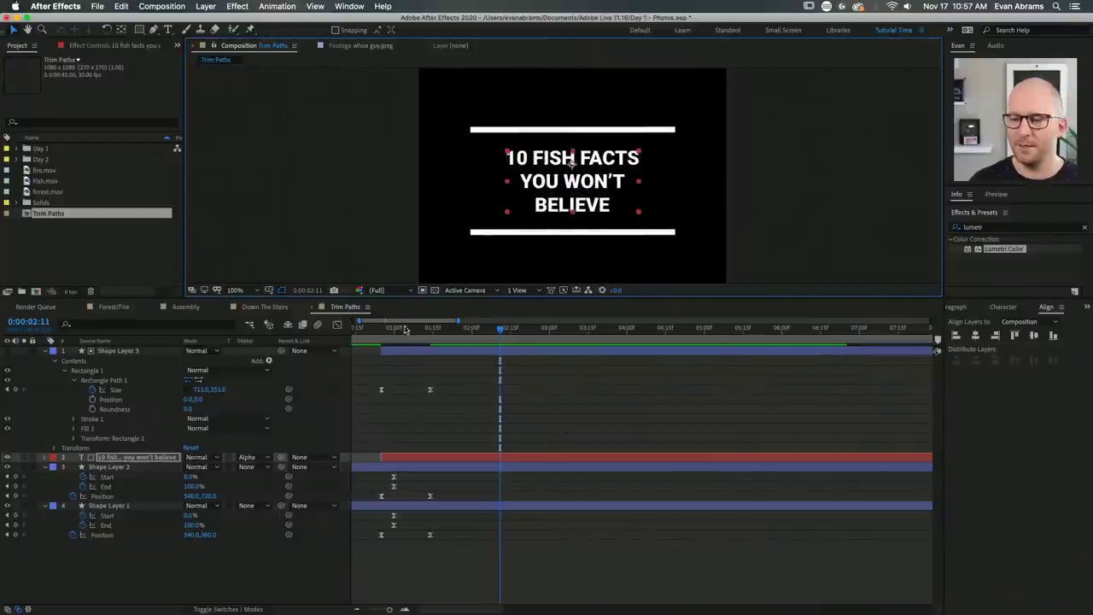
click(380, 341)
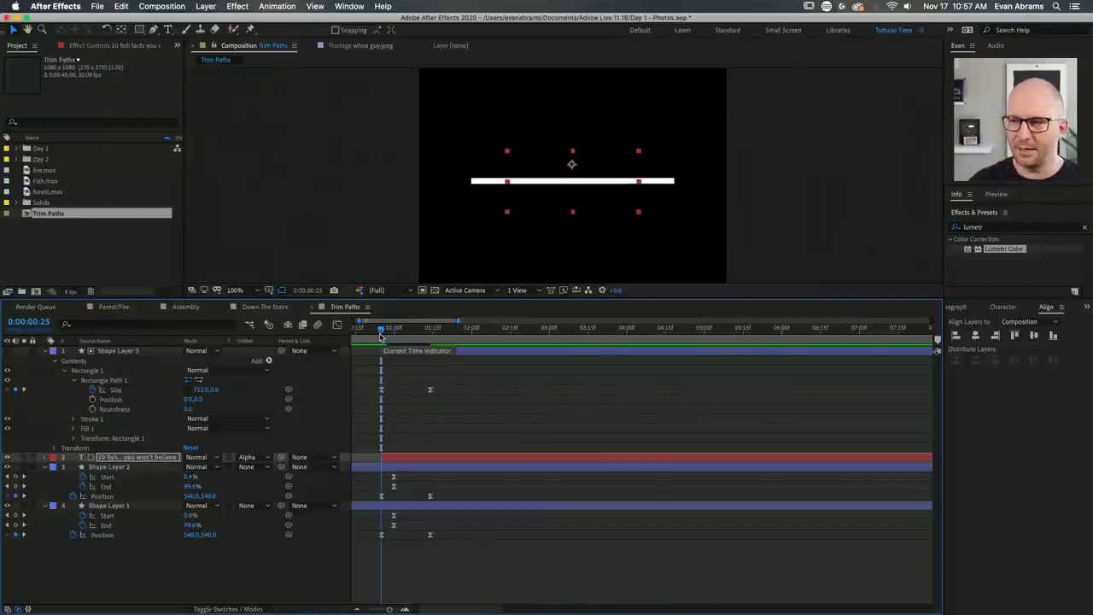
key(space)
key(space)
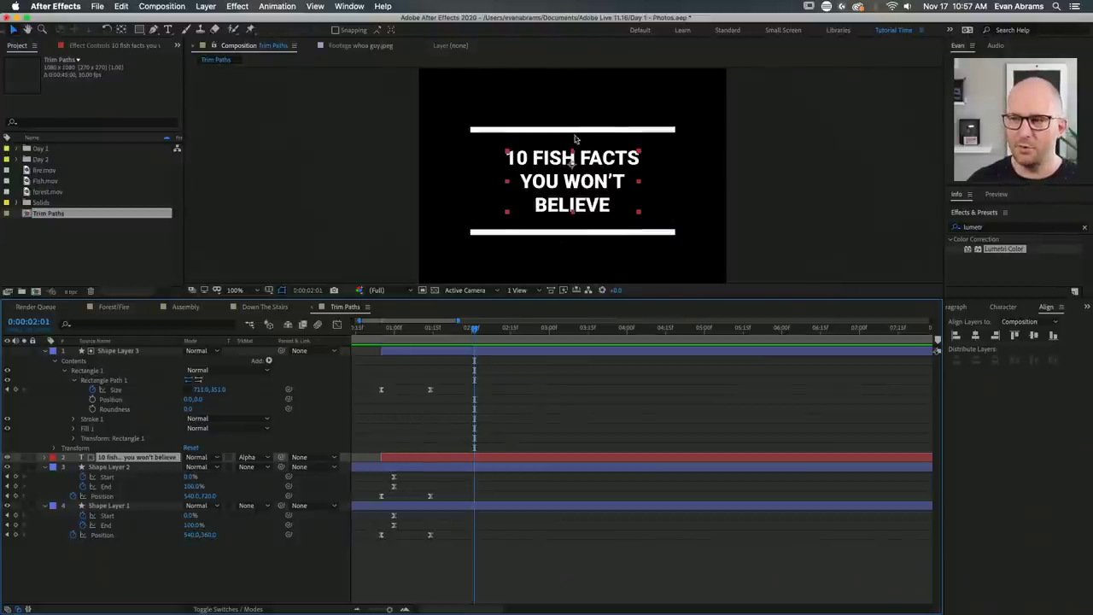
scroll(573, 136, down, 2)
Rename the rectangle layer Shape Layer 3 to 'Matte'.
double_click(574, 162)
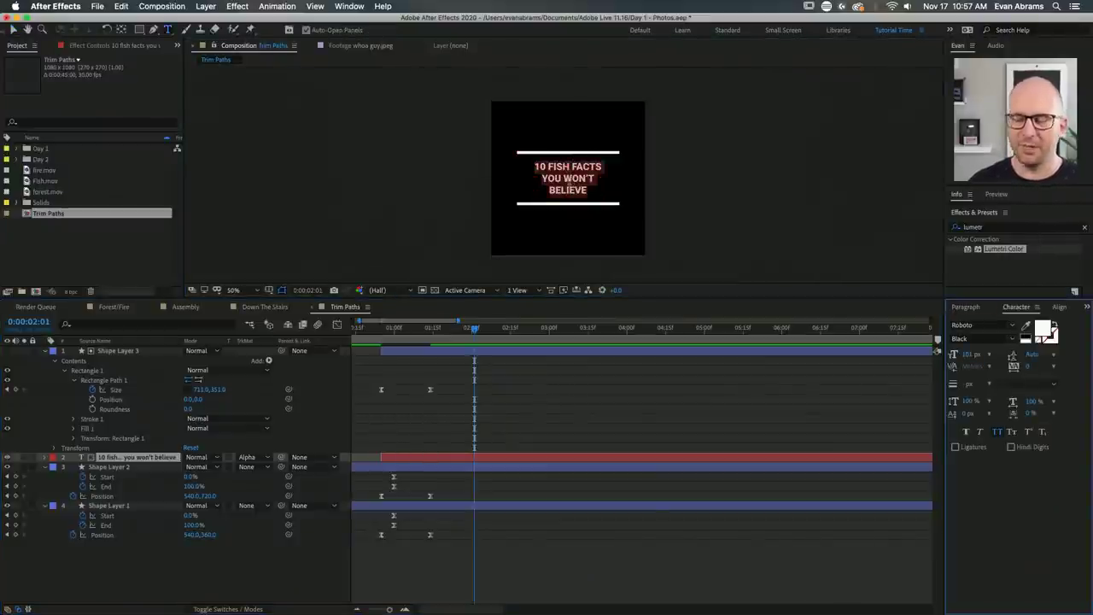
click(66, 360)
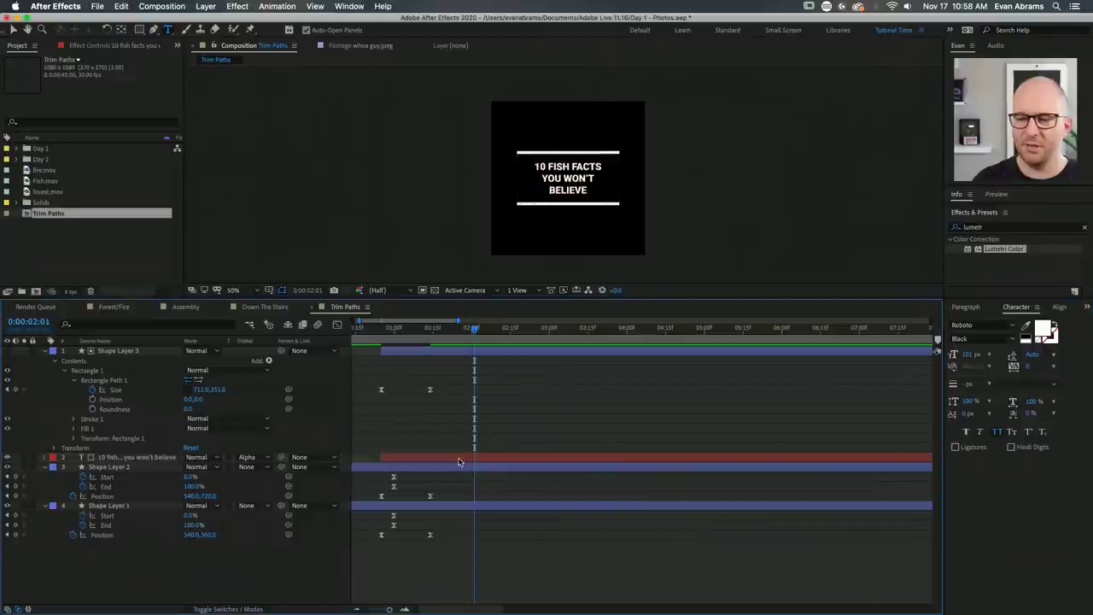
key(super+a)
click(44, 350)
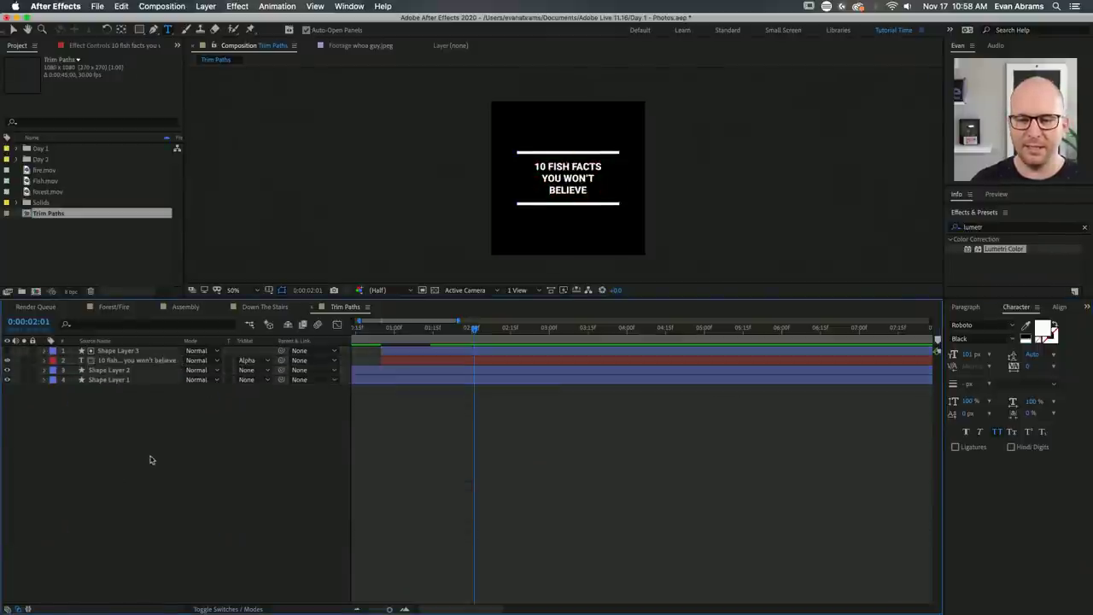
click(141, 351)
key(Return)
text(Matte)
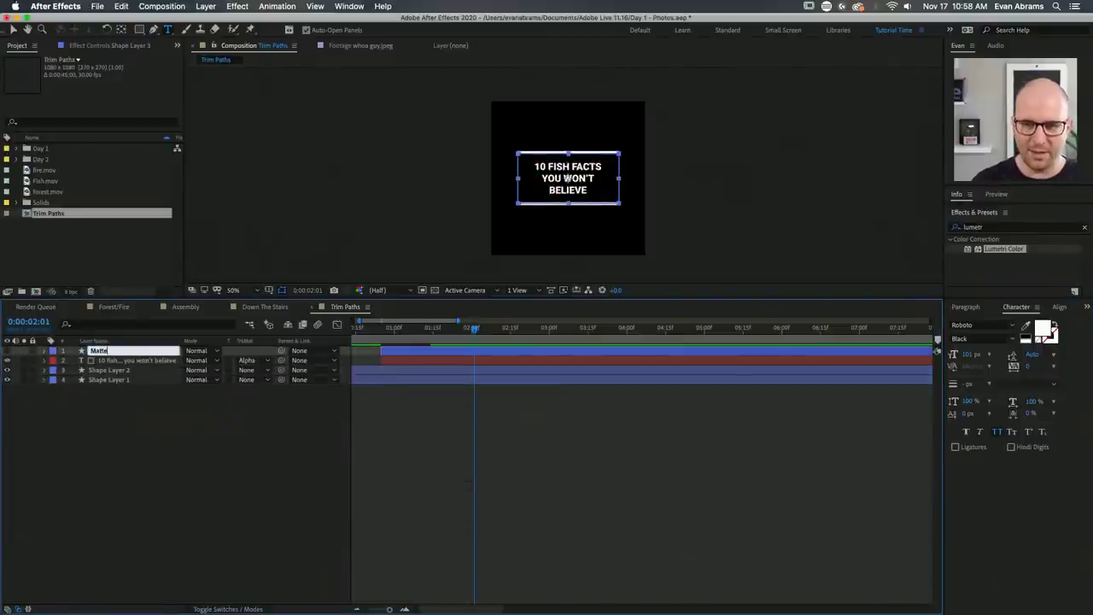
key(Return)
Preview the composition from the start and scrub through the reveal from 0:00:00:21.
key(Home)
key(space)
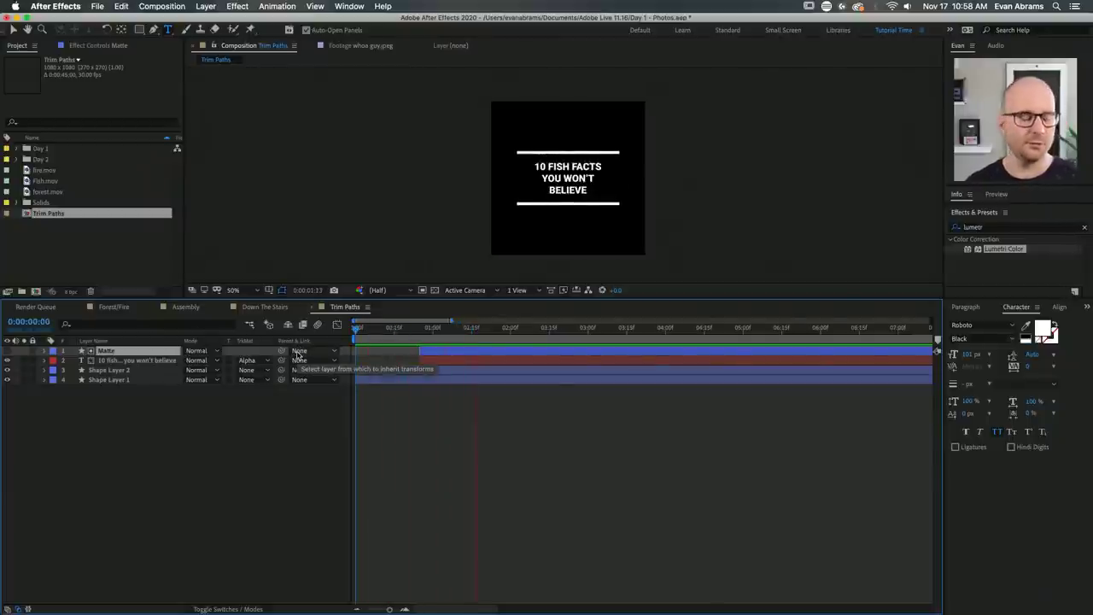
key(space)
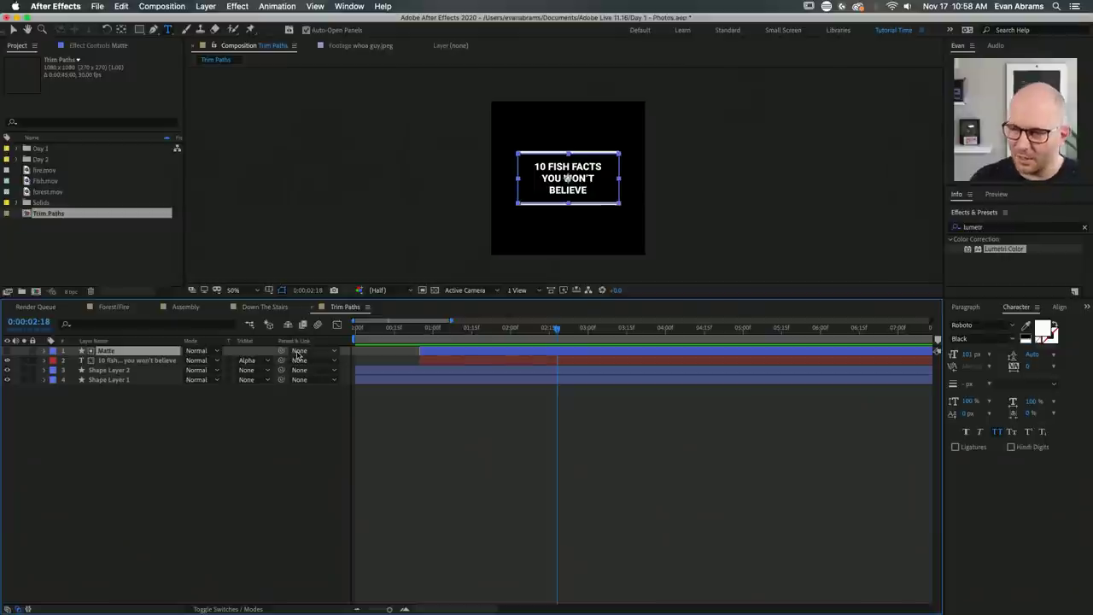
key(F2)
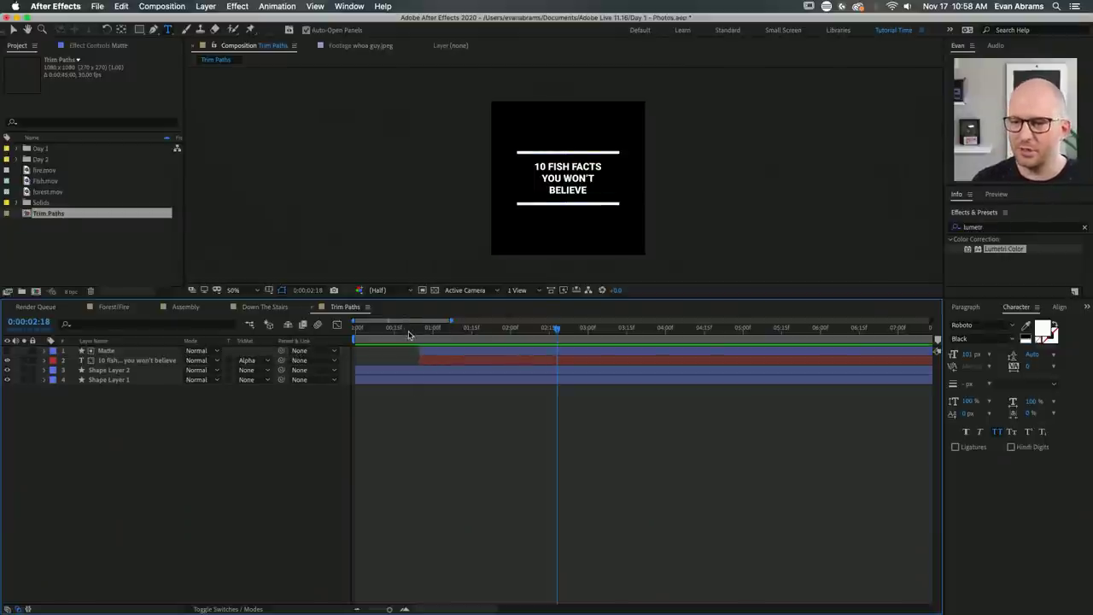
click(409, 334)
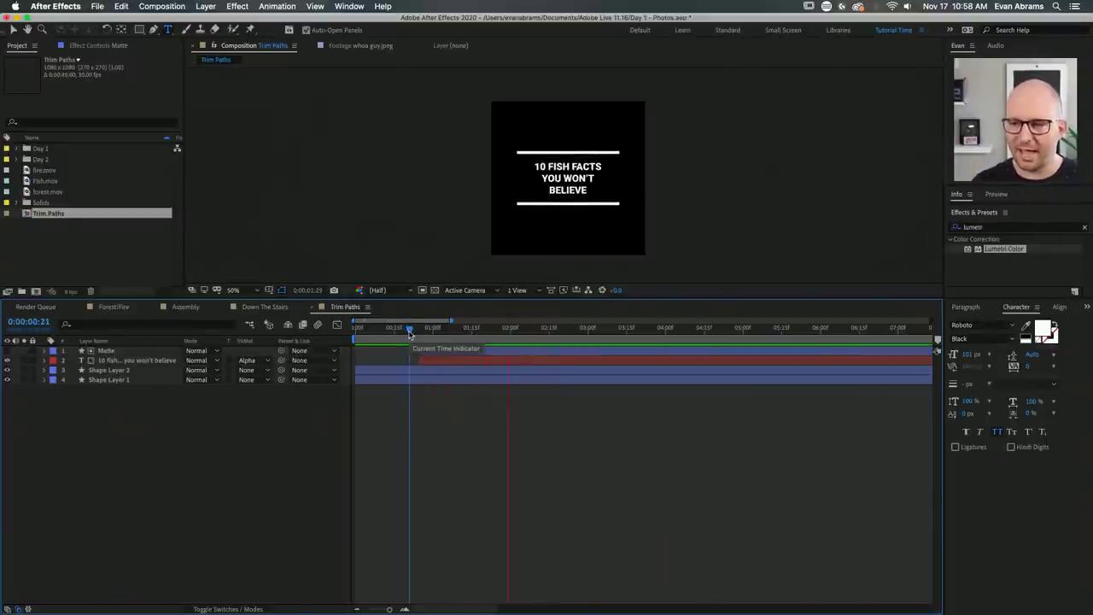
drag(409, 333, 518, 332)
Enlarge the title slightly, then expand the Day 2 and Assets folders in the Project panel.
click(431, 361)
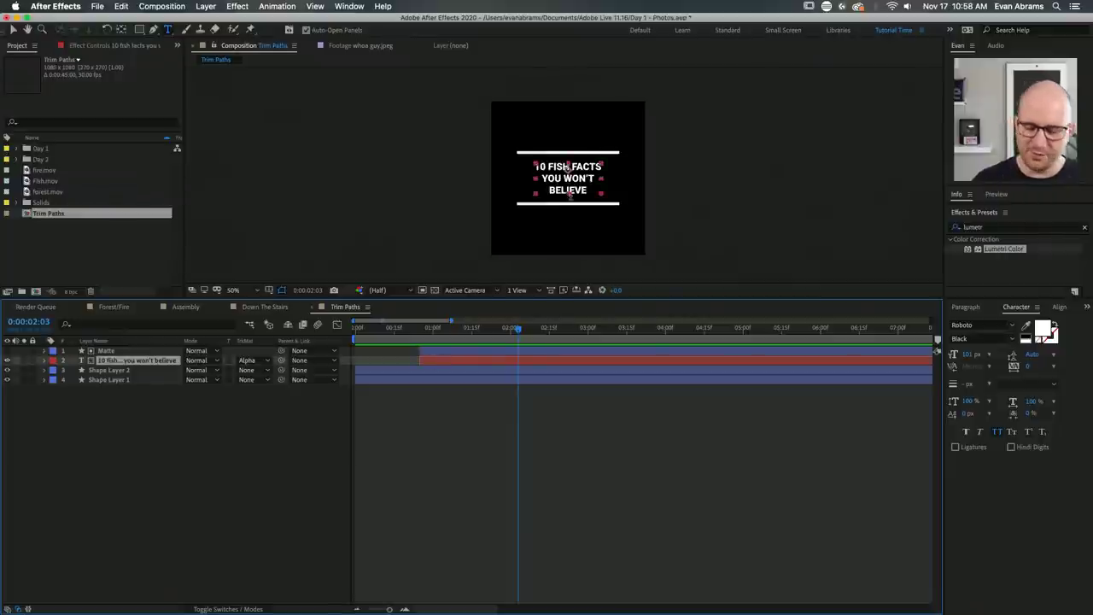
key(v)
key(super+shift+period)
key(super+shift+period)
key(super+shift+period)
key(super+shift+period)
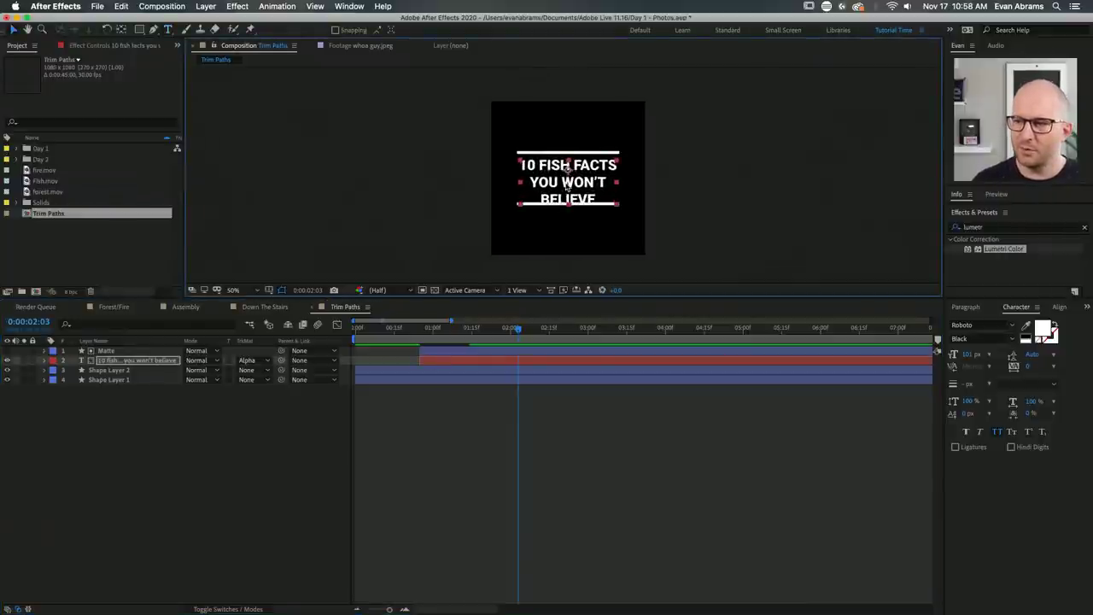
click(281, 507)
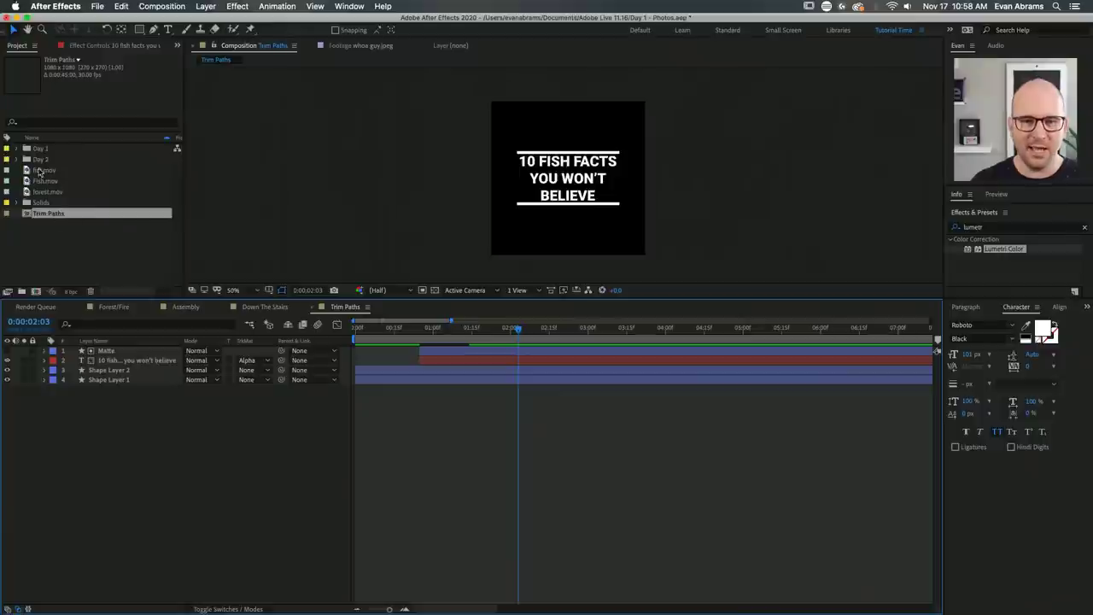
click(18, 160)
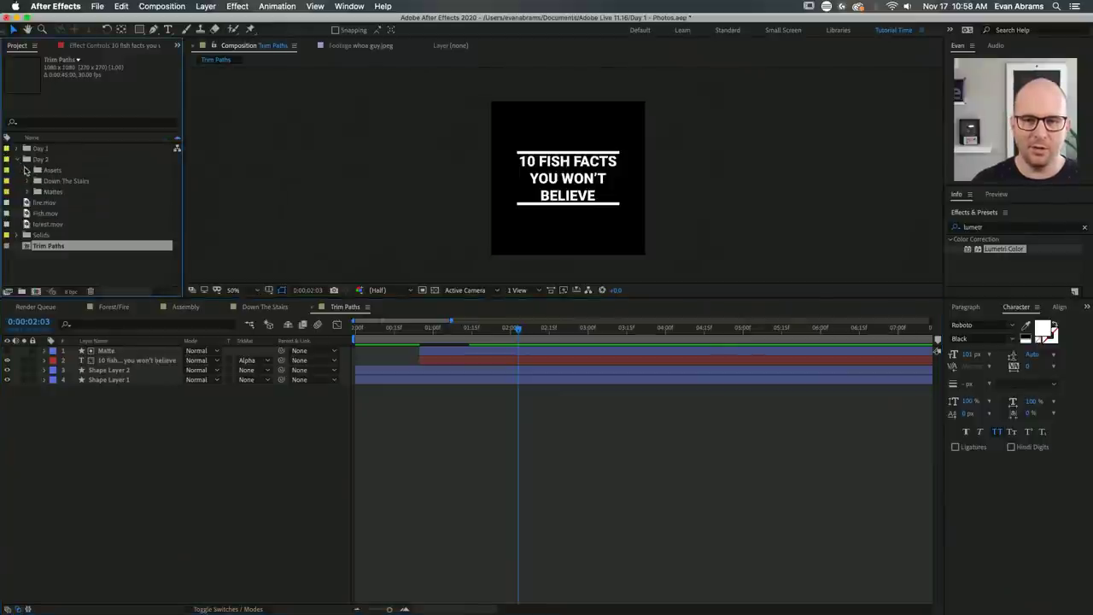
click(28, 170)
Maximize the Chrome window showing the Adobe Stock homepage.
mouse_move(74, 185)
mouse_down()
mouse_move(170, 444)
mouse_move(110, 307)
mouse_move(92, 195)
mouse_move(74, 185)
mouse_up()
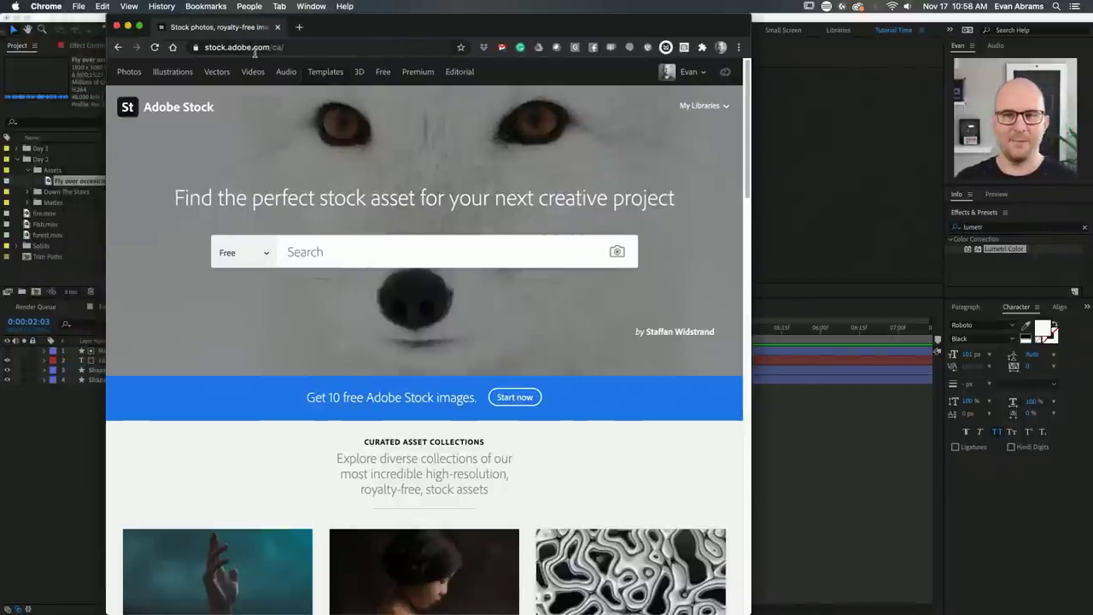
double_click(574, 27)
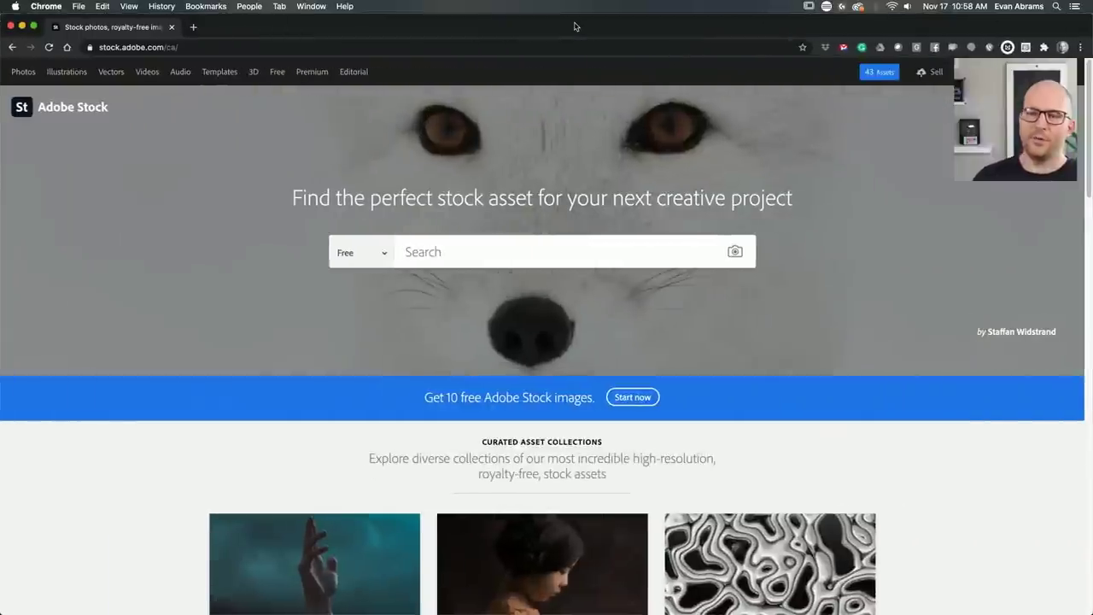
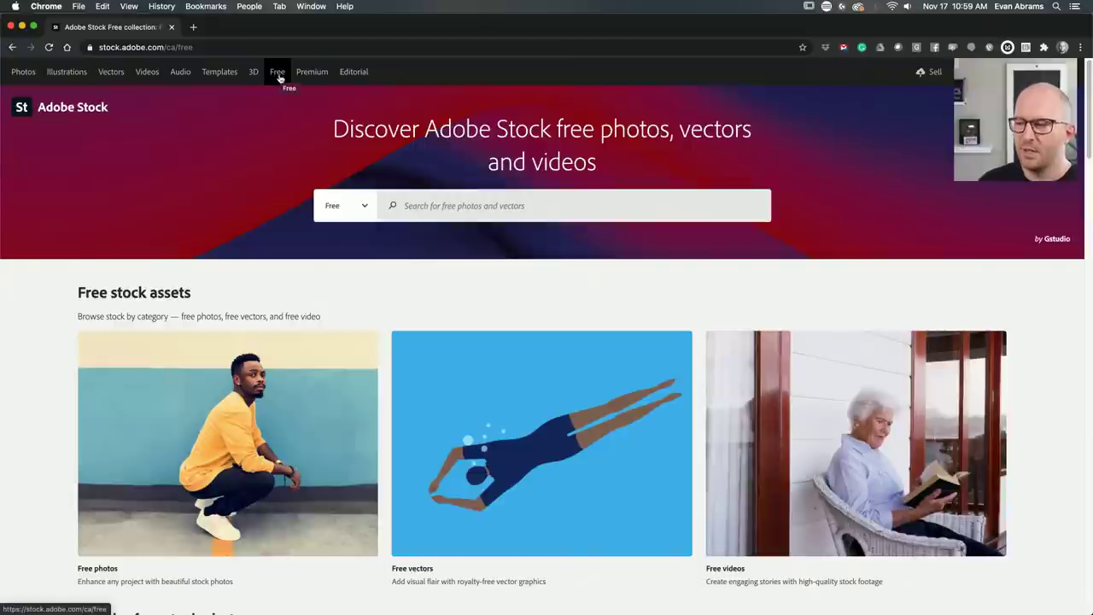
Scroll down the Adobe Stock Free page and open the Free videos collection.
scroll(504, 381, down, 2)
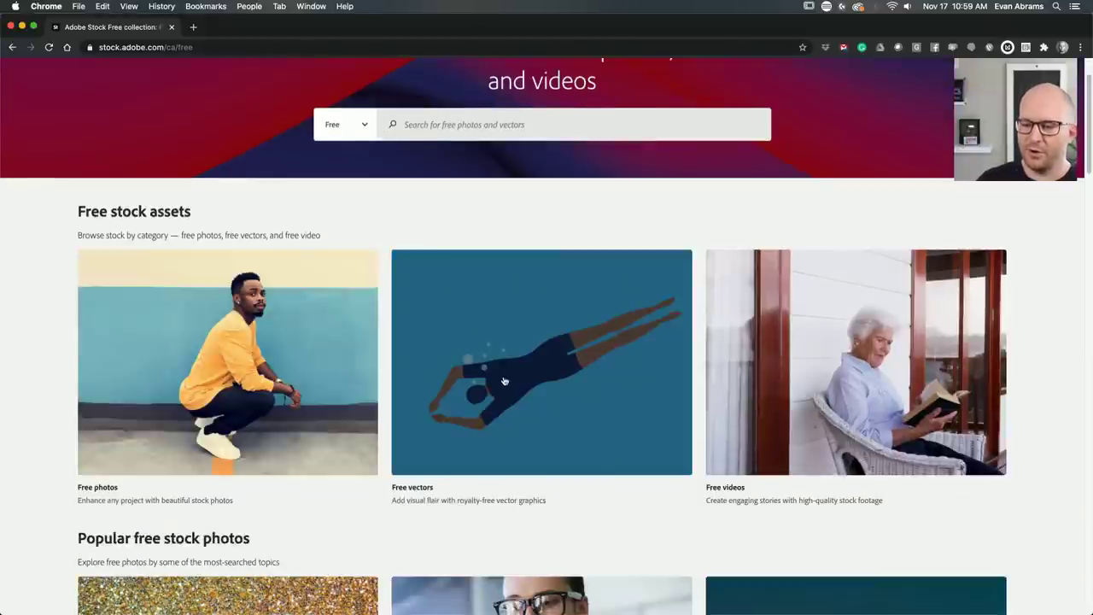
scroll(503, 381, down, 8)
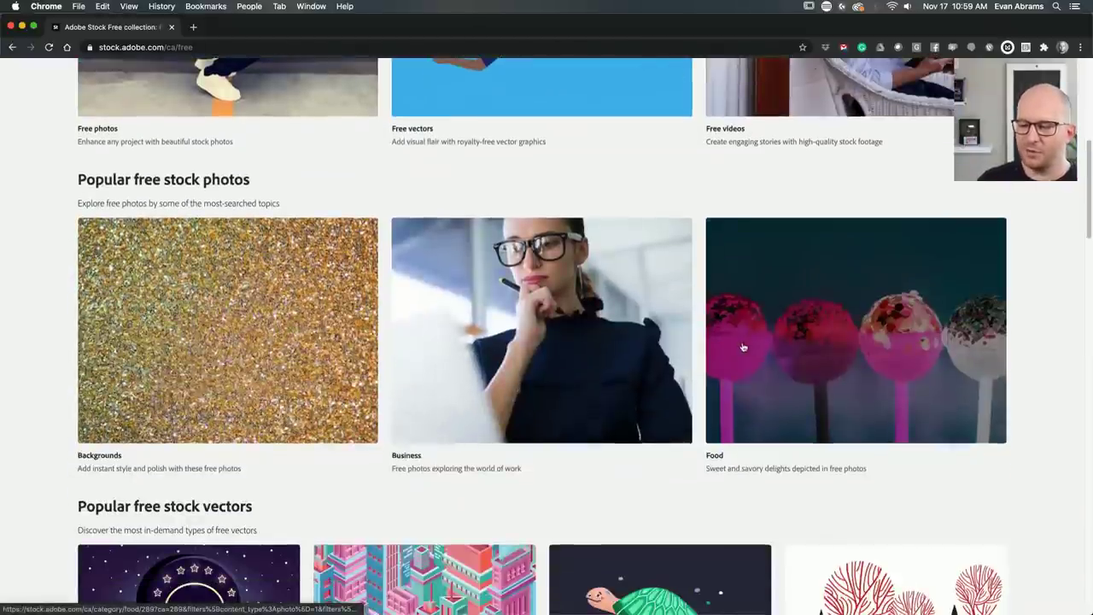
scroll(743, 347, down, 15)
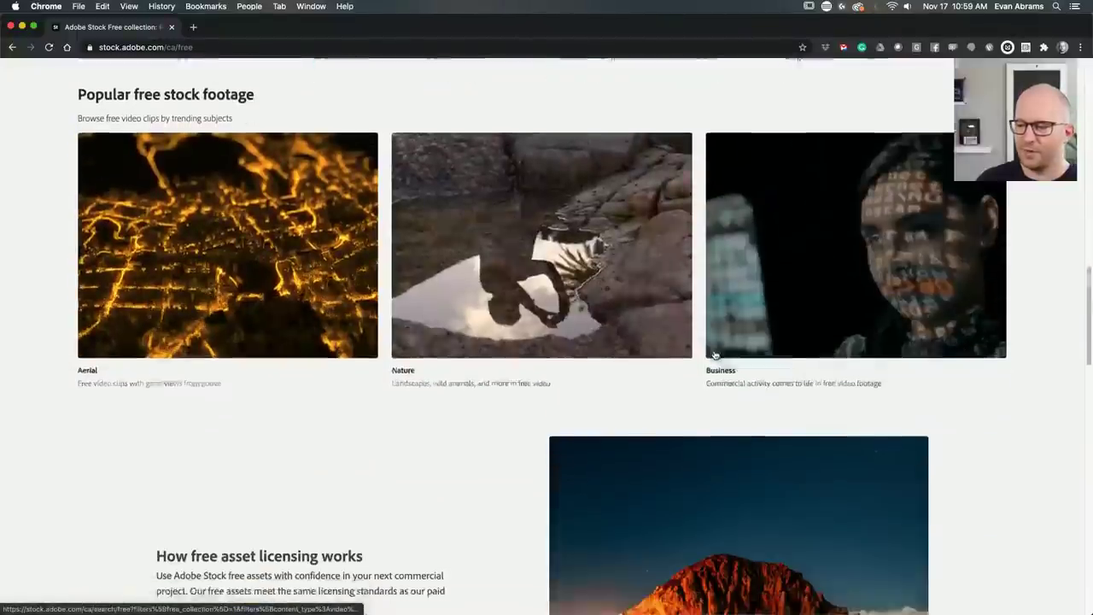
scroll(732, 329, up, 20)
scroll(732, 330, down, 2)
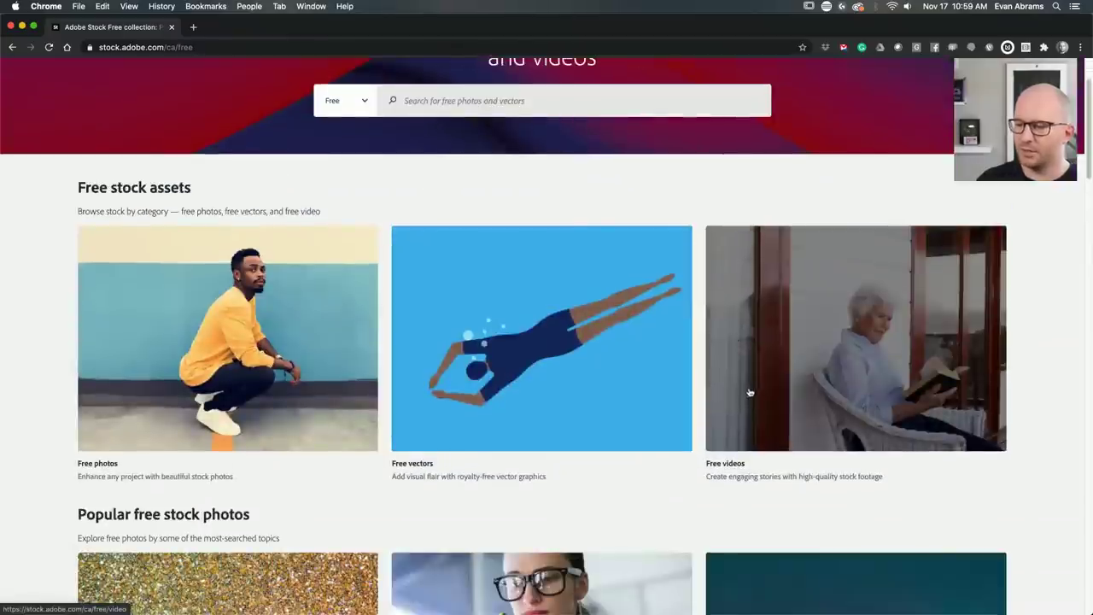
click(755, 392)
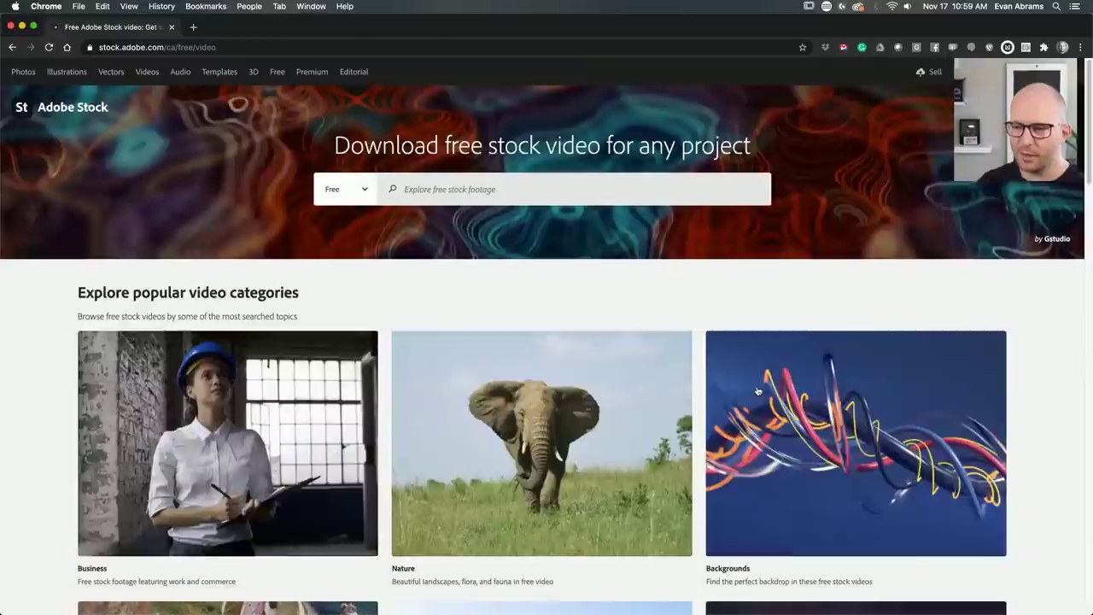
scroll(576, 309, down, 5)
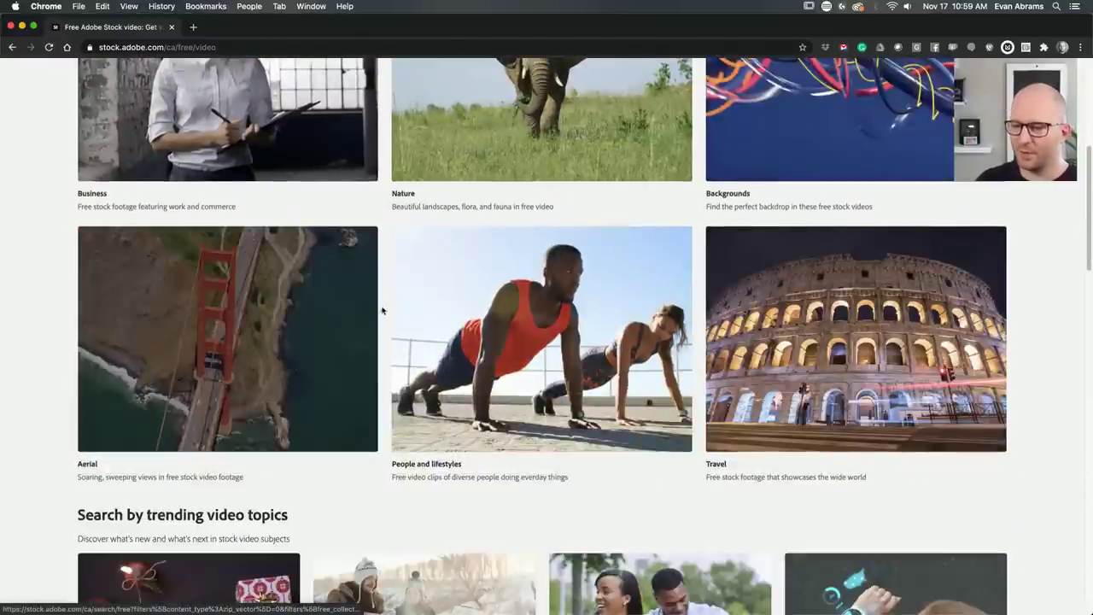
scroll(592, 310, down, 3)
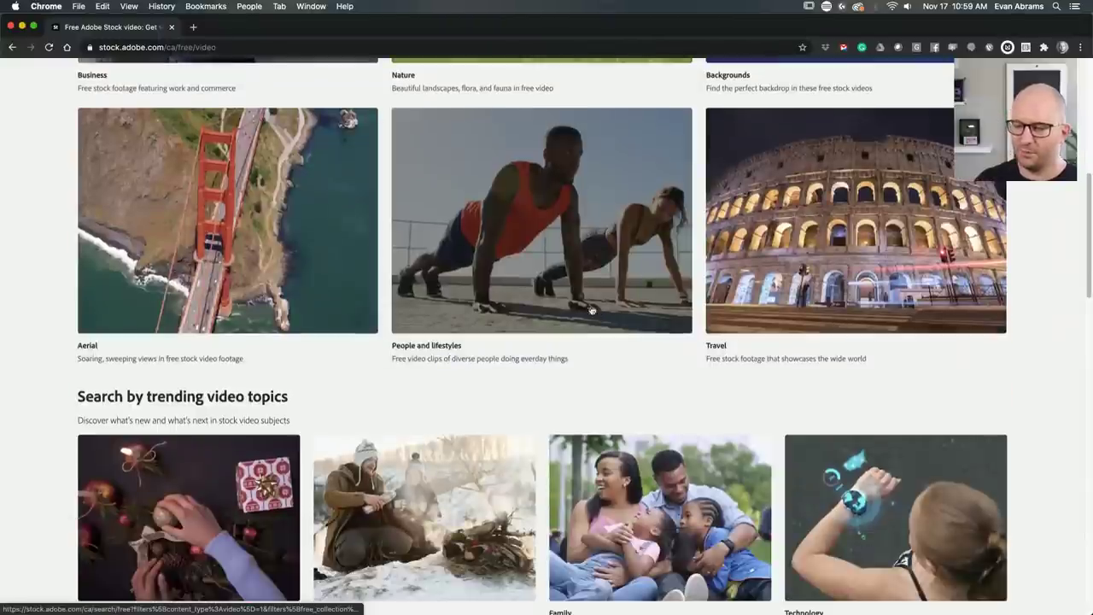
Open the free Nature video category.
click(591, 310)
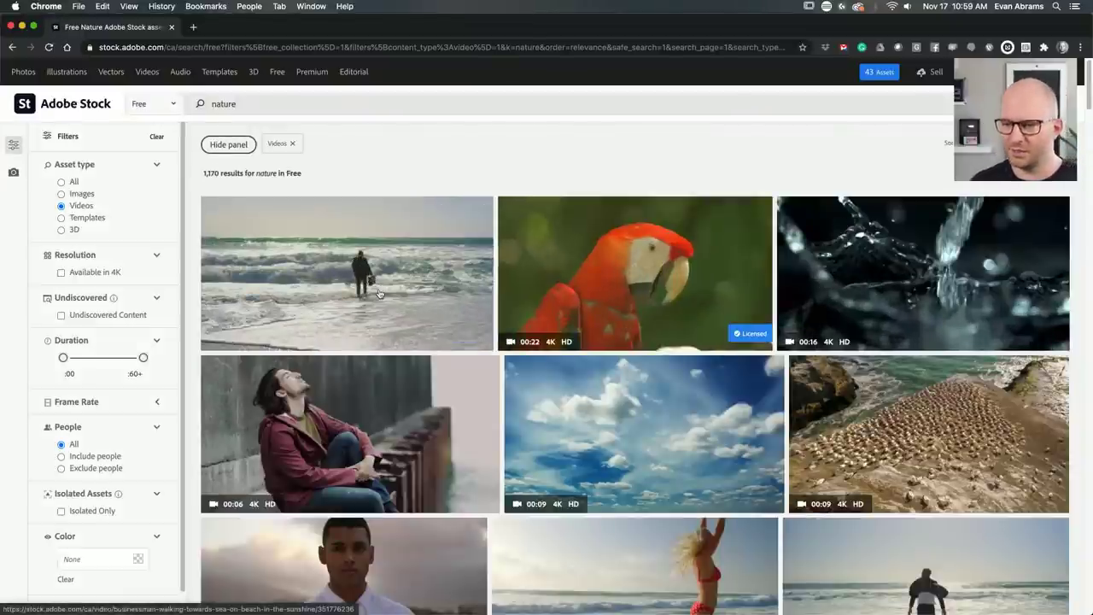
mouse_move(378, 296)
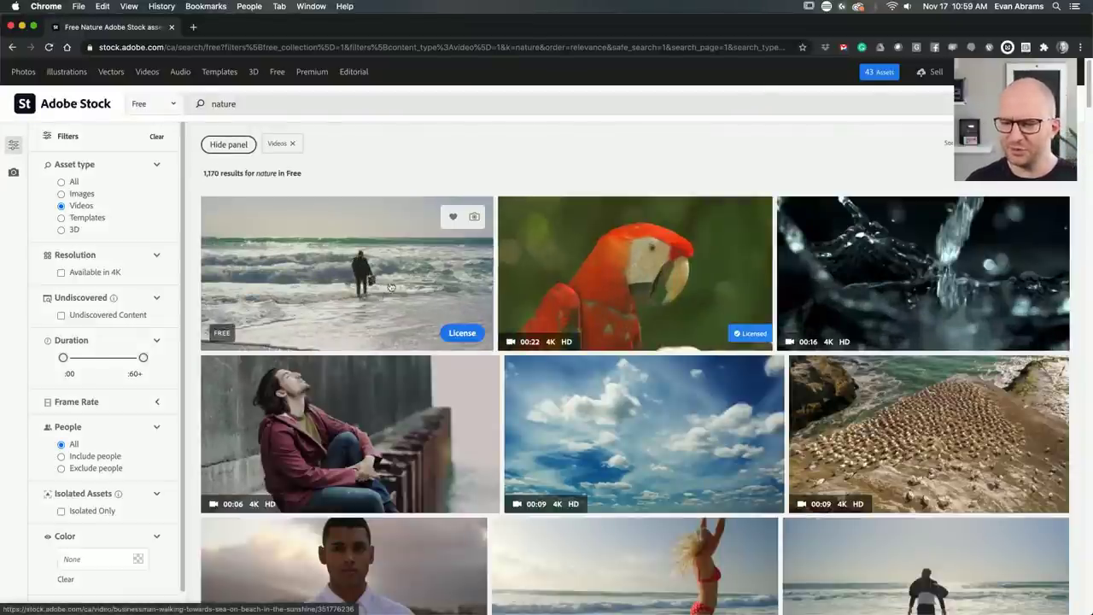
scroll(390, 287, down, 2)
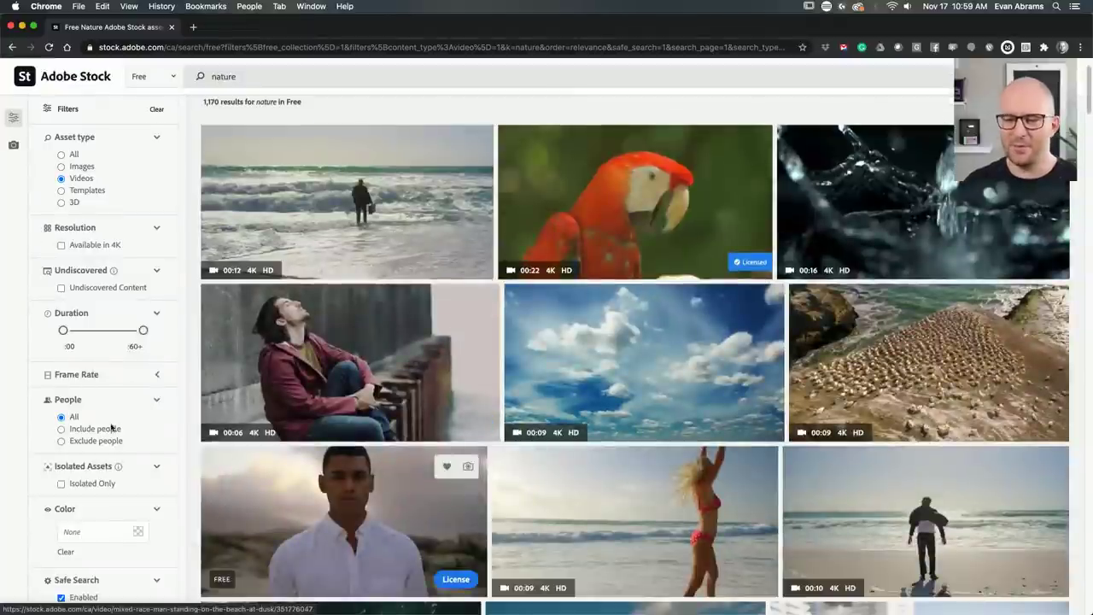
Filter the nature videos to Exclude people and Available in 4K, leaving 429 results.
click(100, 441)
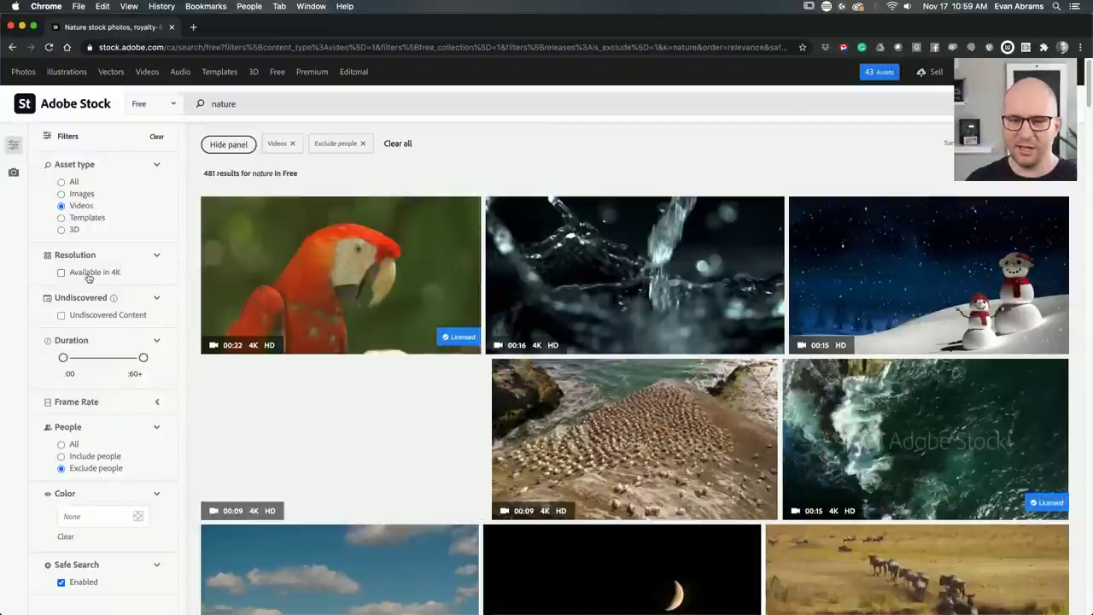
click(62, 273)
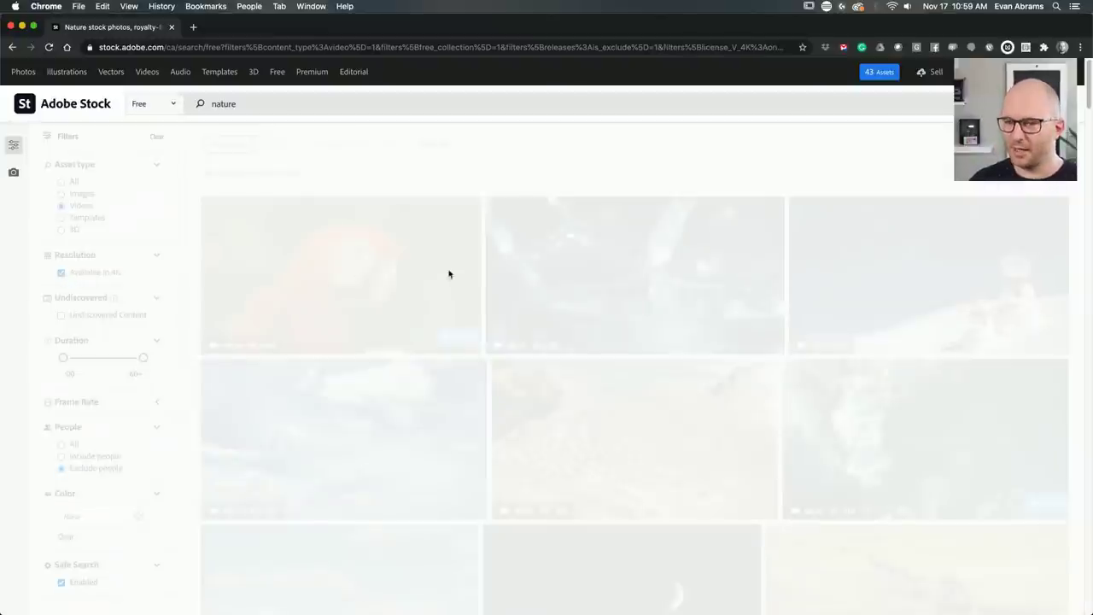
scroll(910, 363, down, 2)
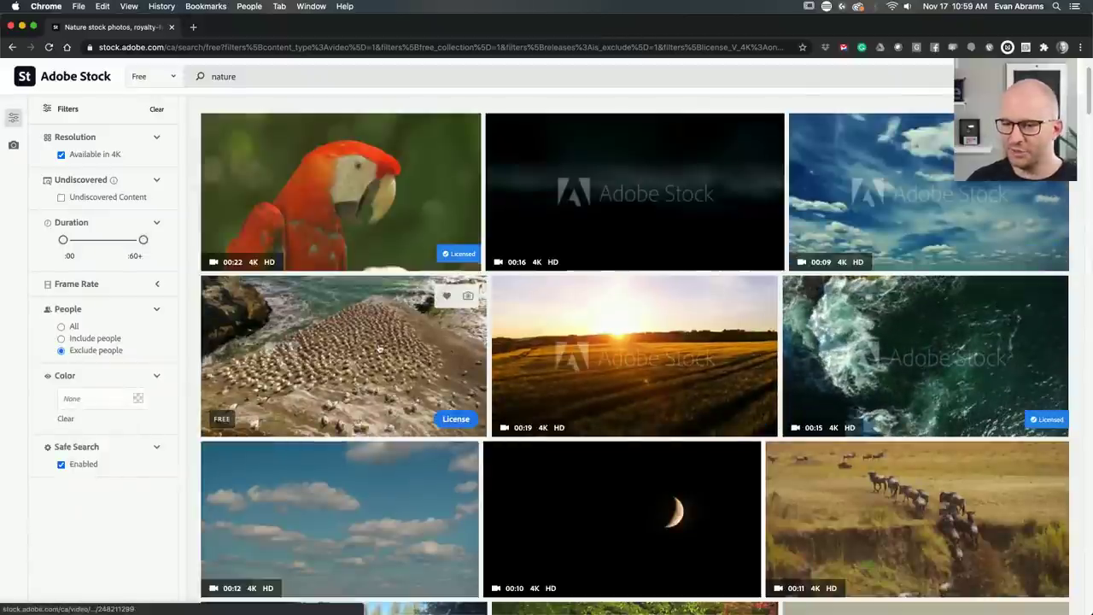
scroll(897, 359, down, 2)
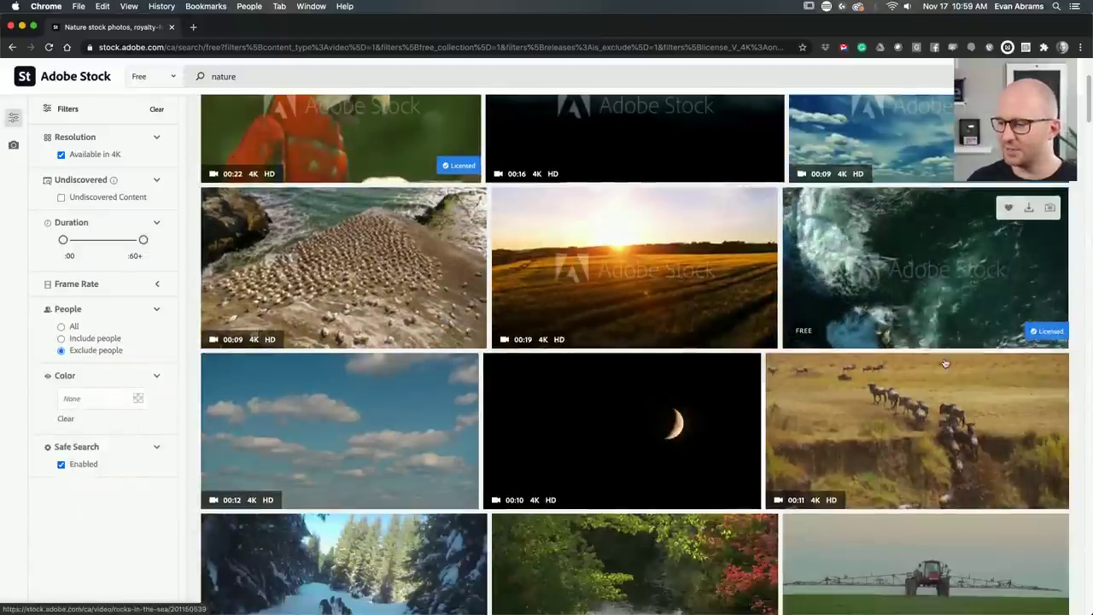
scroll(911, 401, down, 2)
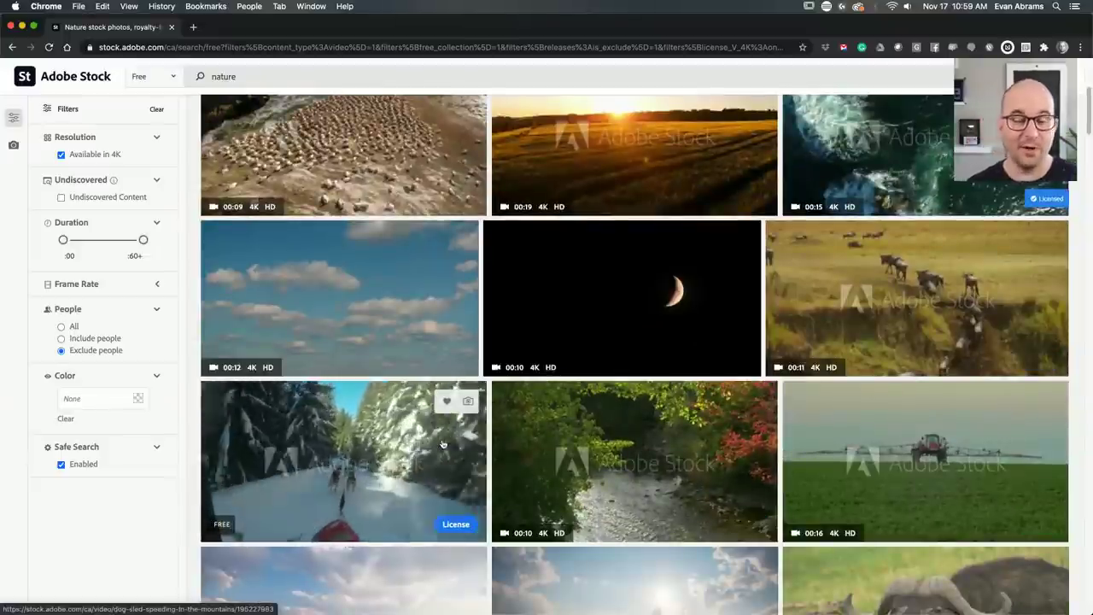
scroll(442, 443, up, 5)
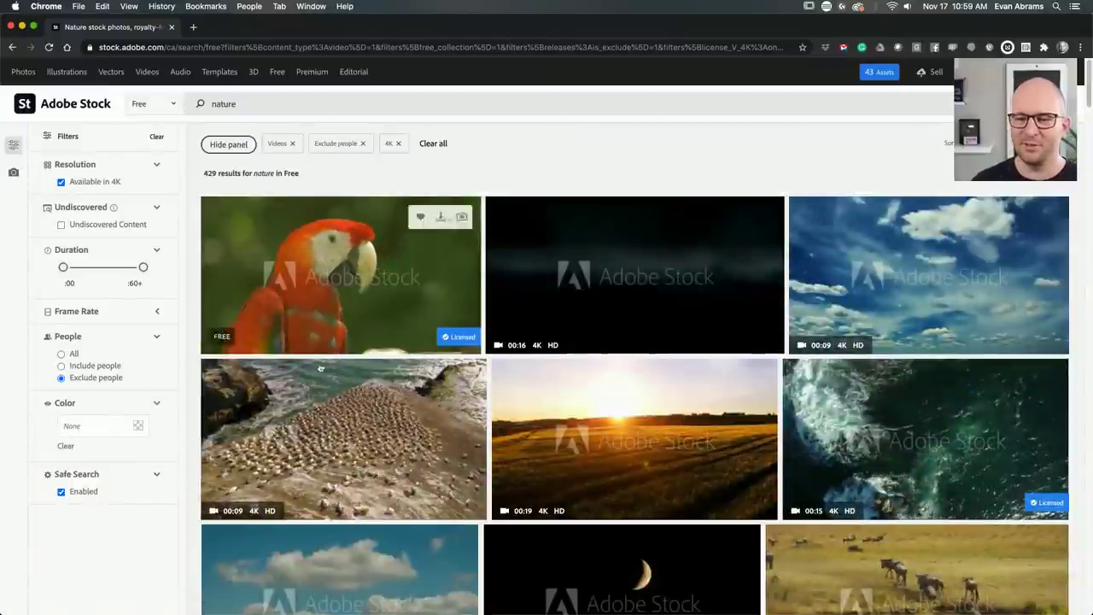
scroll(325, 371, down, 15)
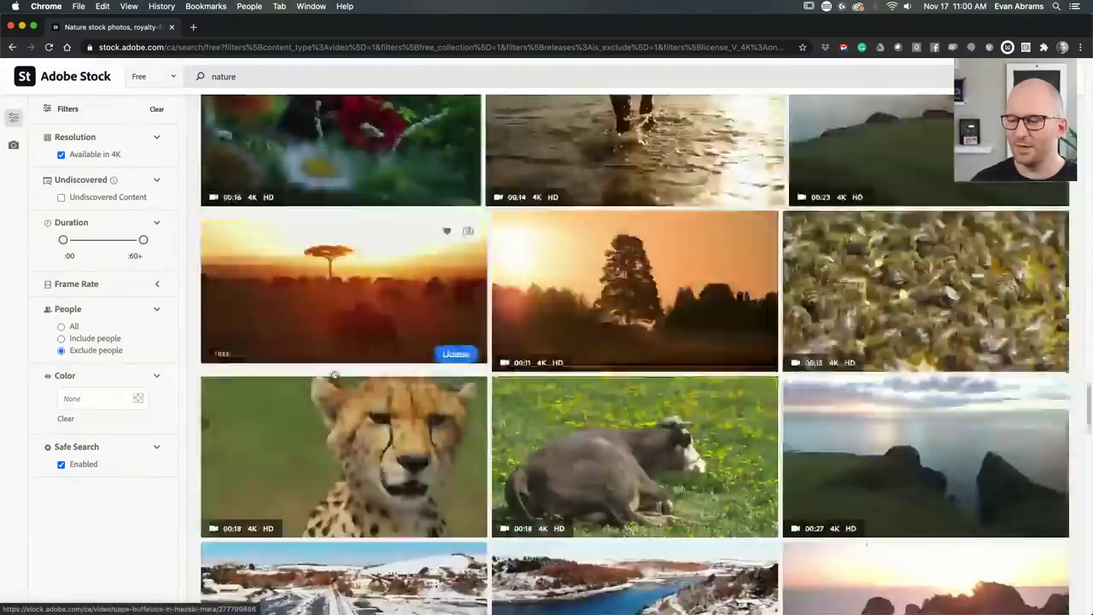
scroll(334, 375, down, 3)
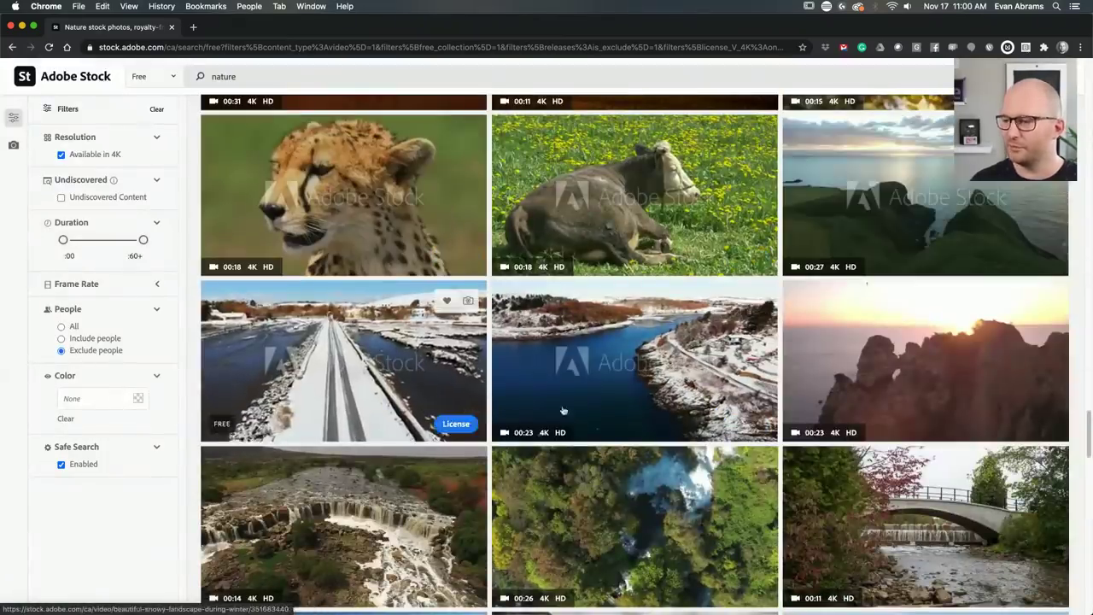
scroll(598, 384, down, 10)
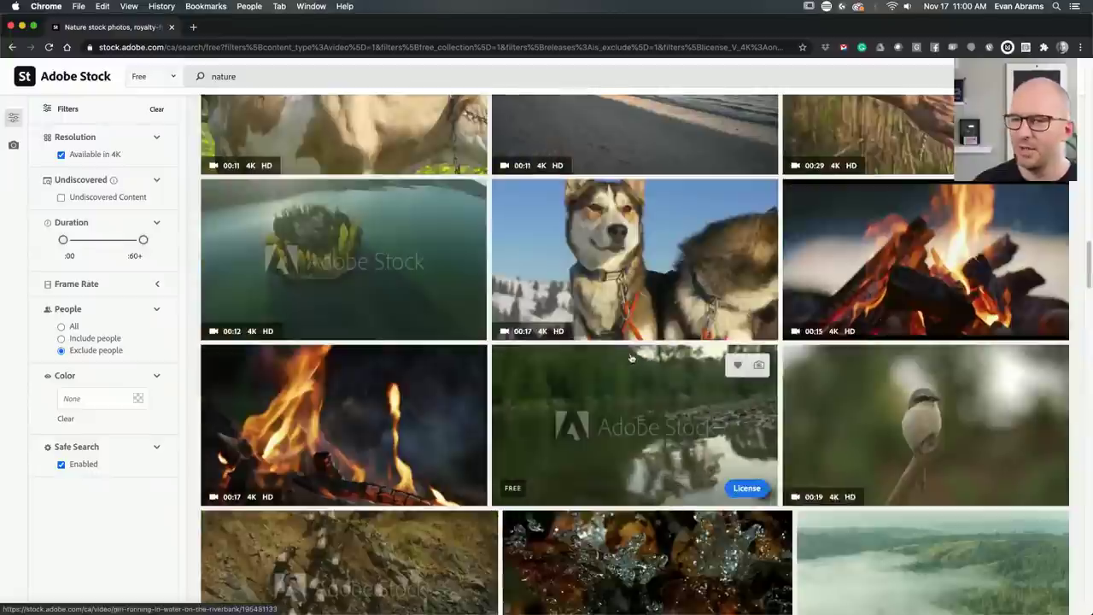
scroll(631, 358, up, 20)
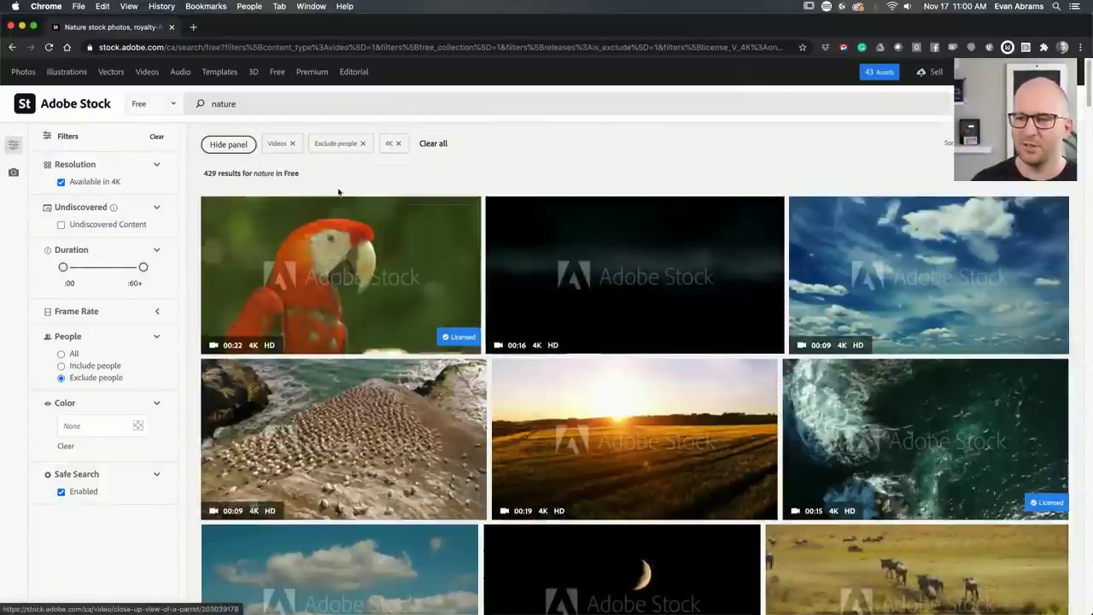
mouse_move(327, 225)
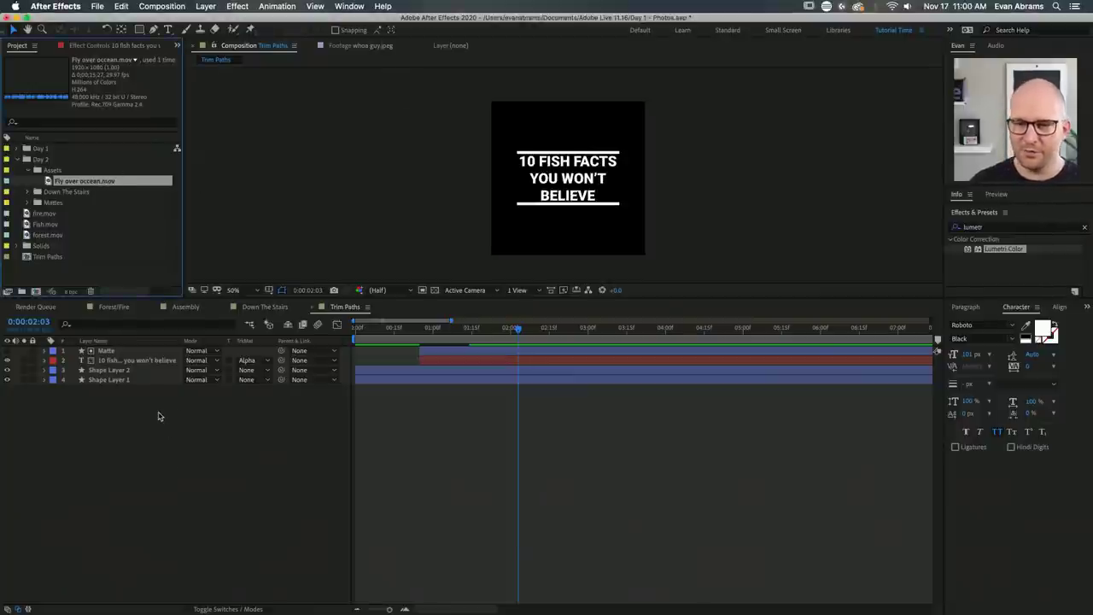
drag(96, 191, 164, 425)
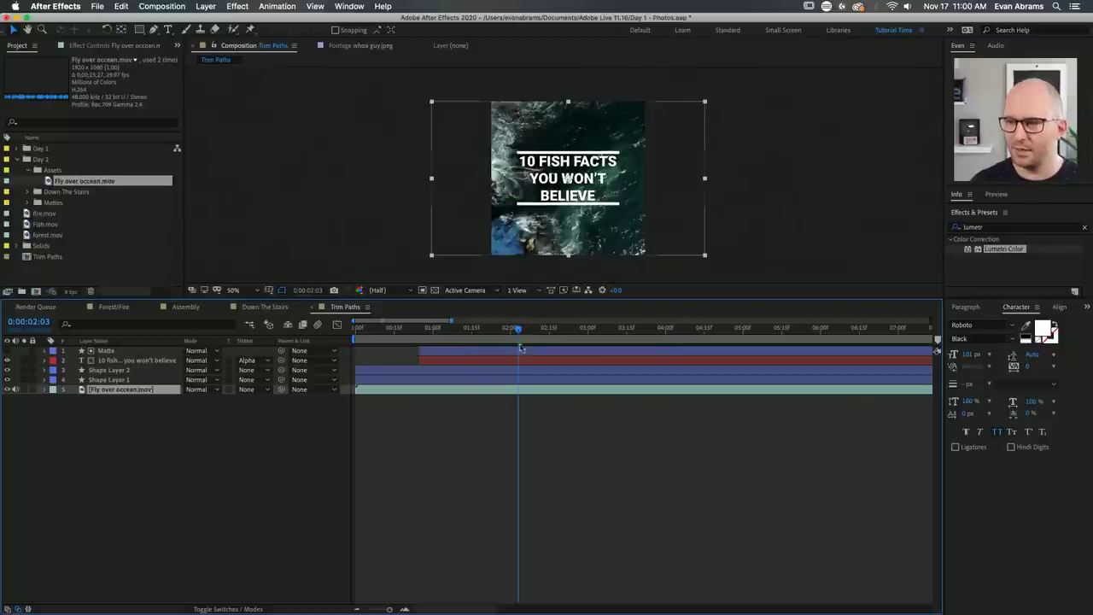
key(Home)
key(space)
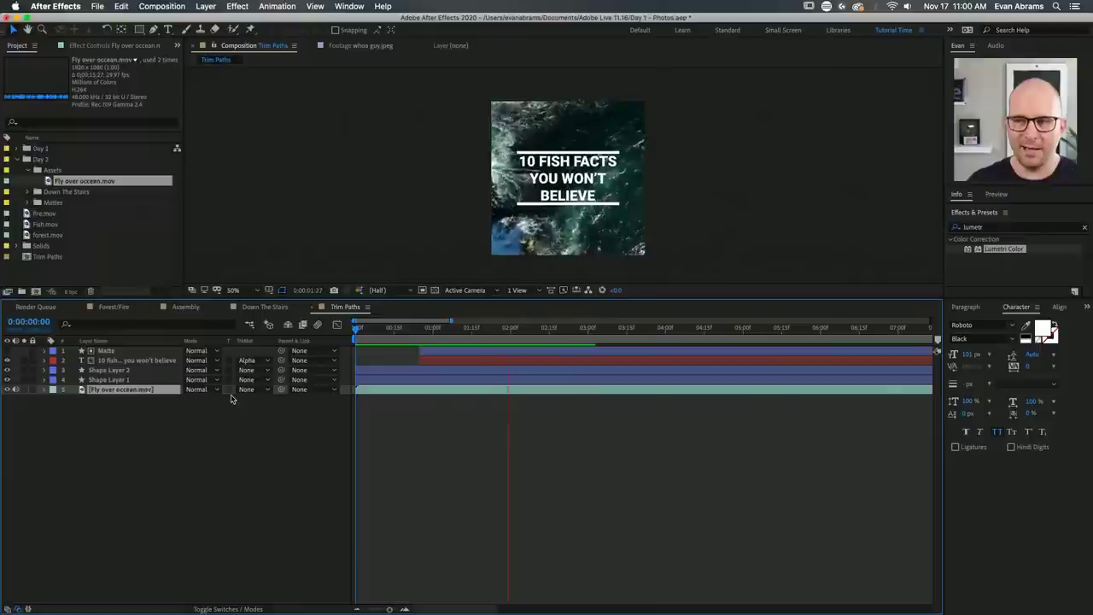
key(space)
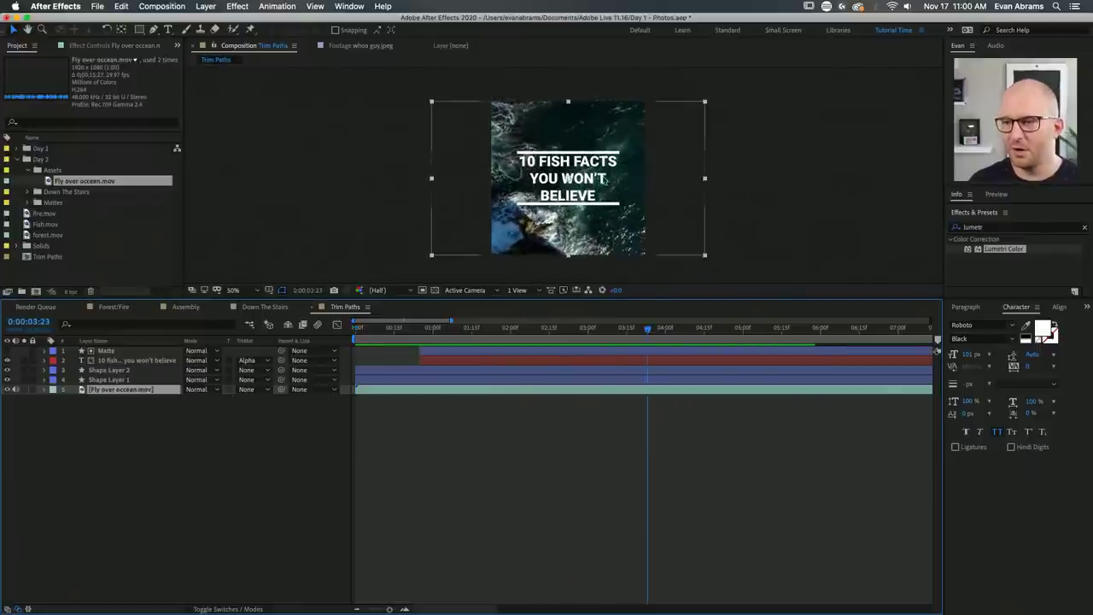
key(.)
key(space)
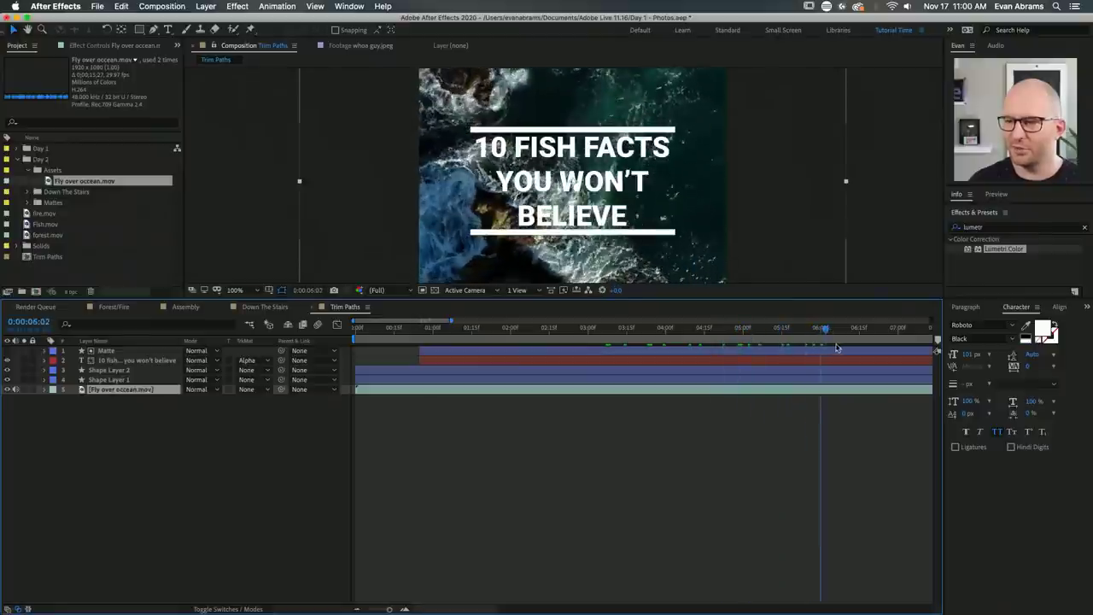
key(space)
key(comma)
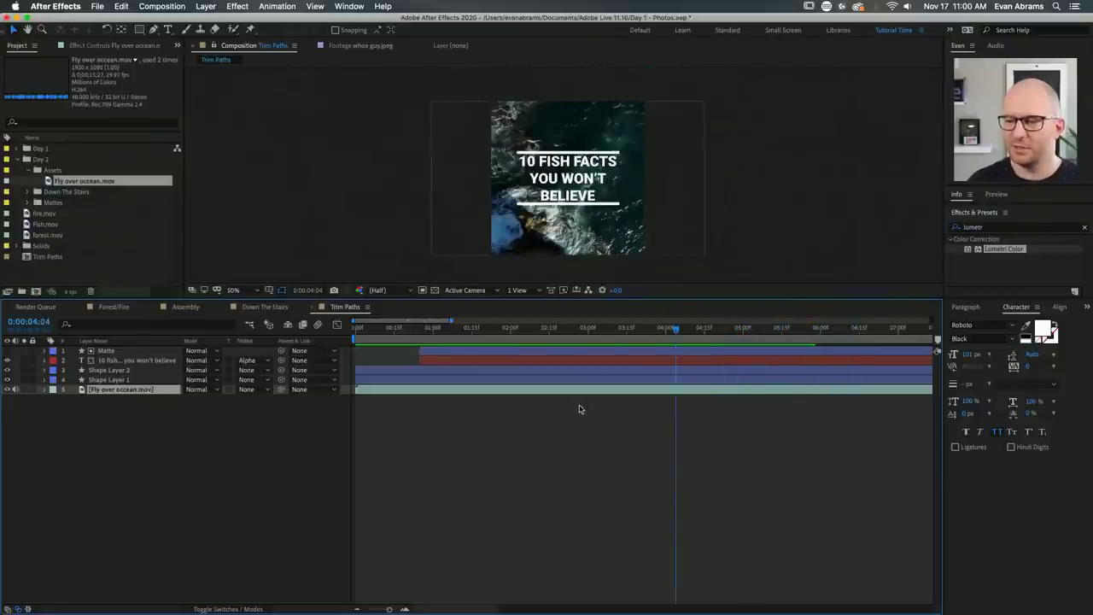
click(566, 410)
key(space)
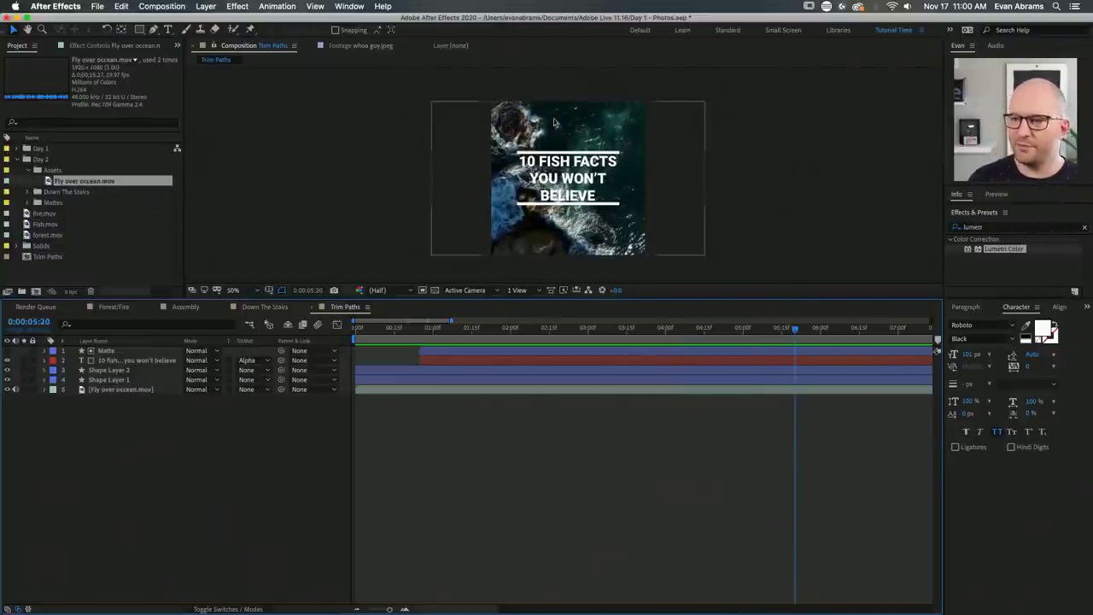
key(space)
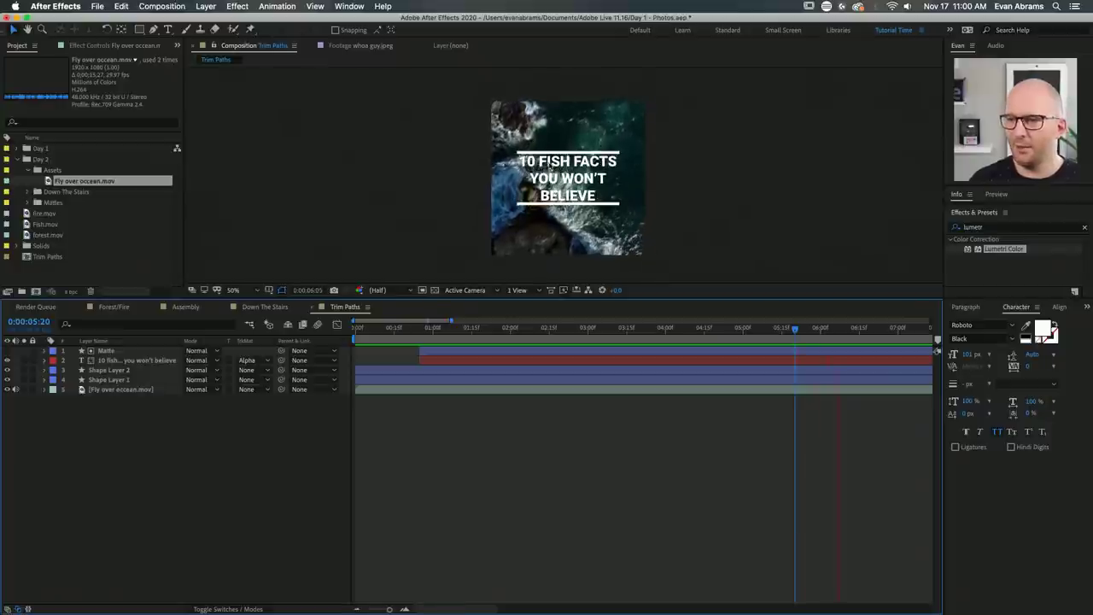
scroll(512, 358, right, 5)
click(509, 344)
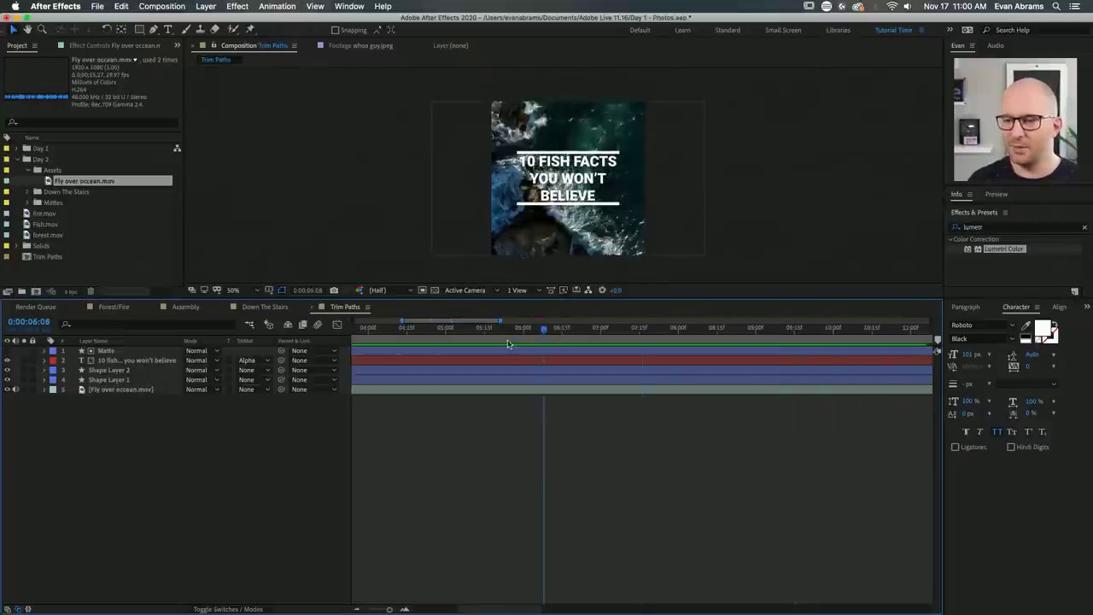
key(Home)
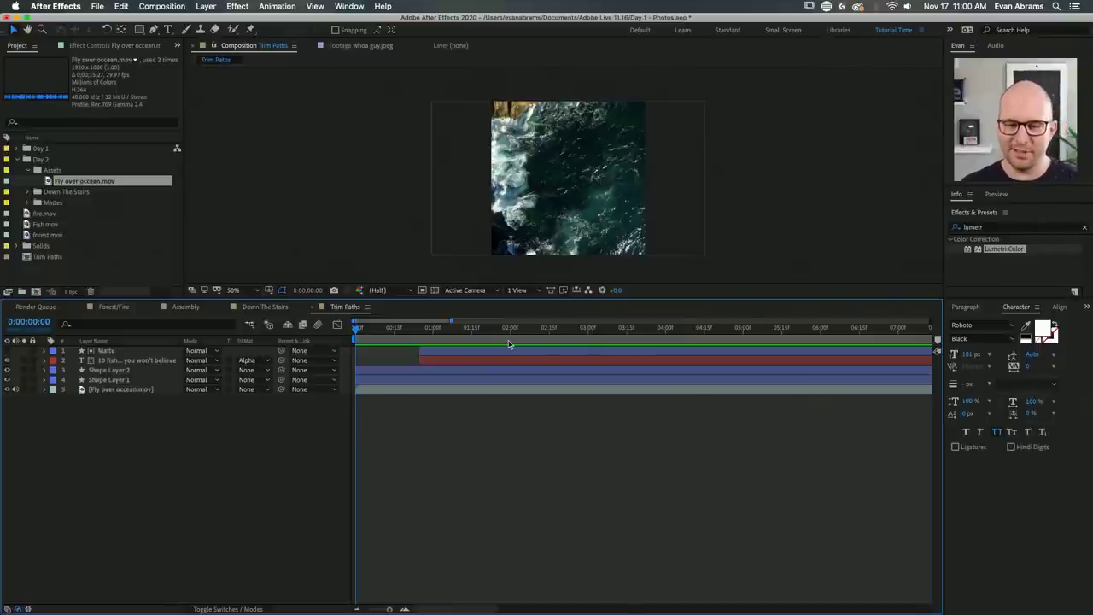
key(space)
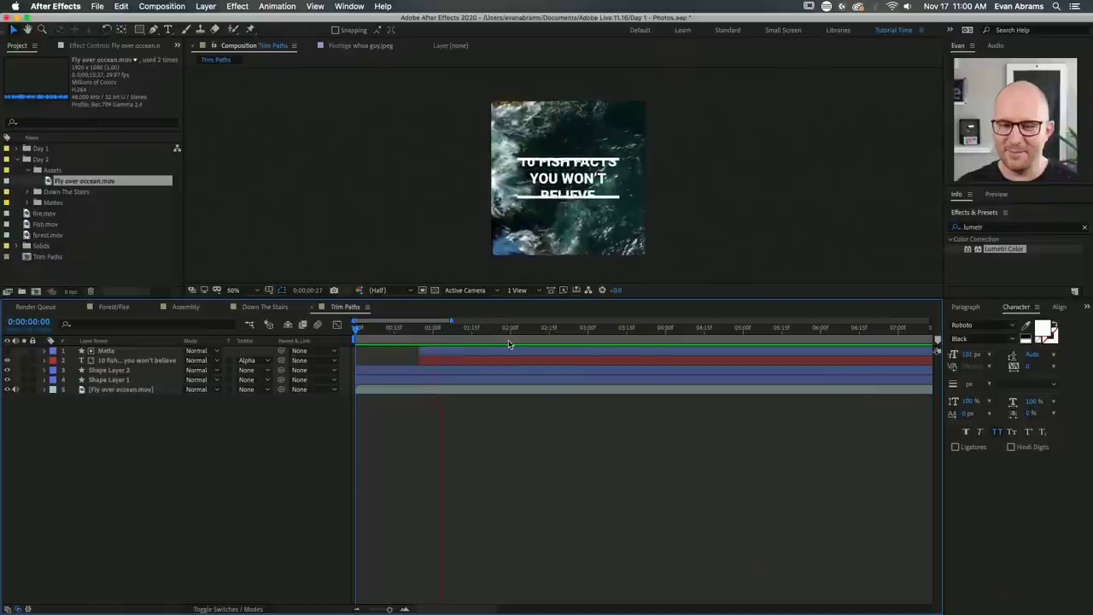
key(space)
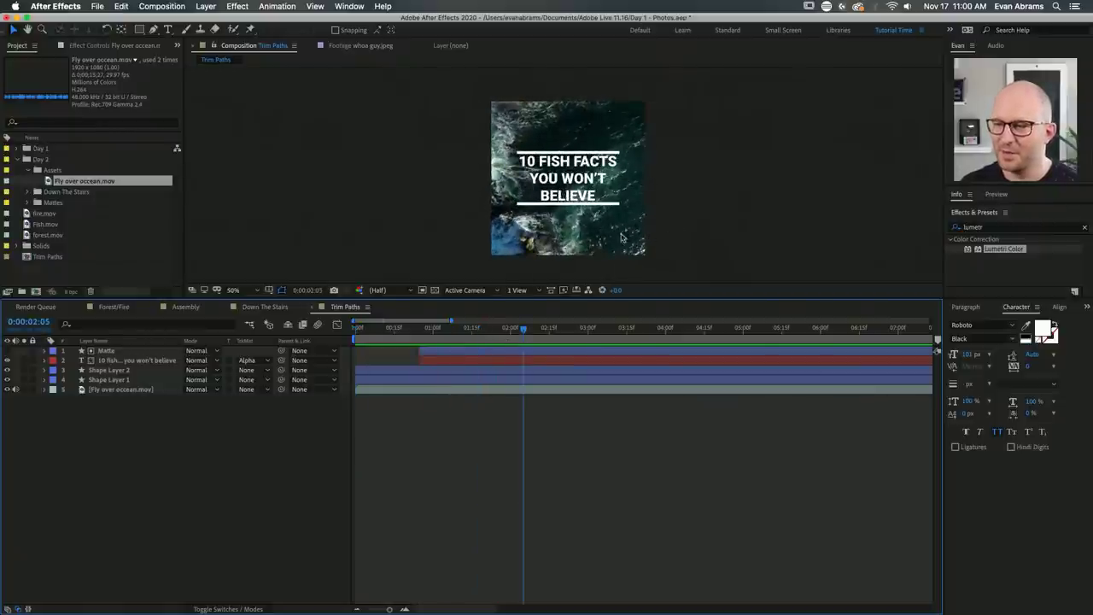
drag(537, 328, 634, 358)
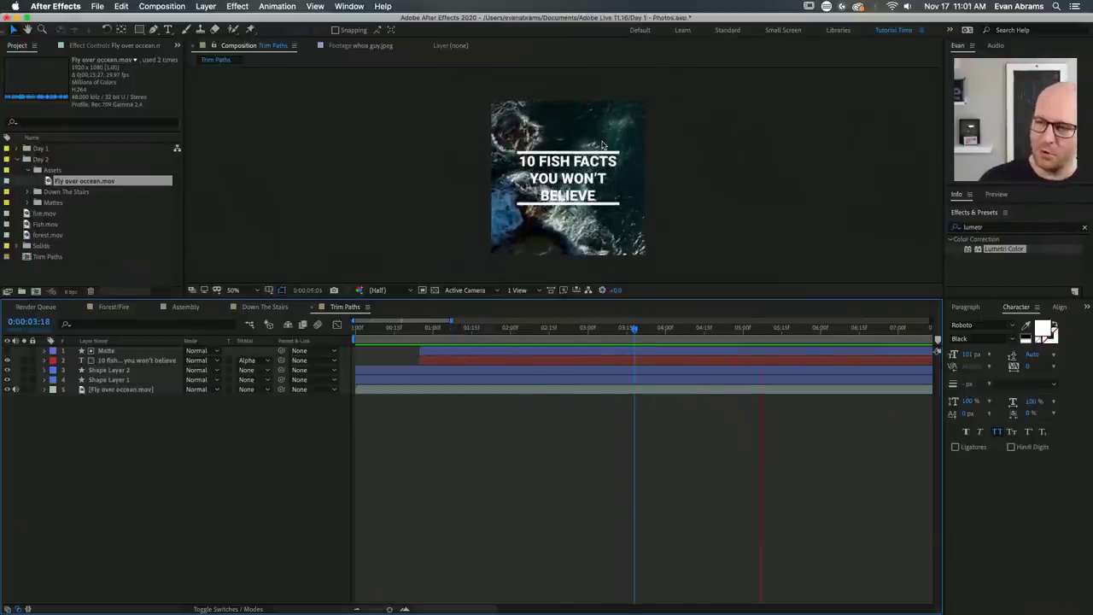
key(space)
scroll(602, 145, up, 2)
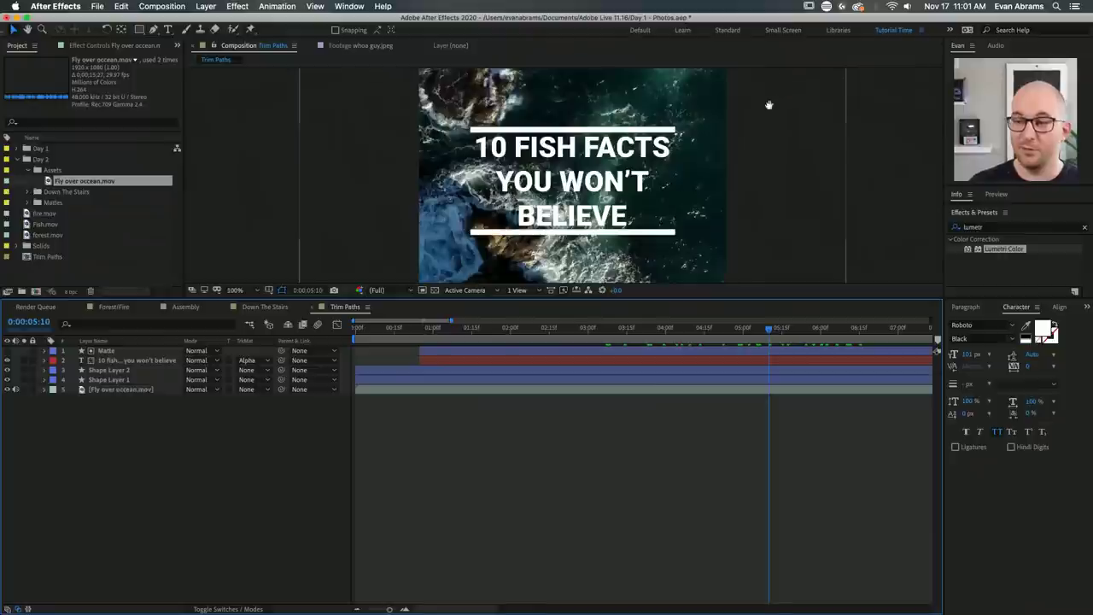
drag(769, 105, 679, 139)
scroll(660, 156, down, 2)
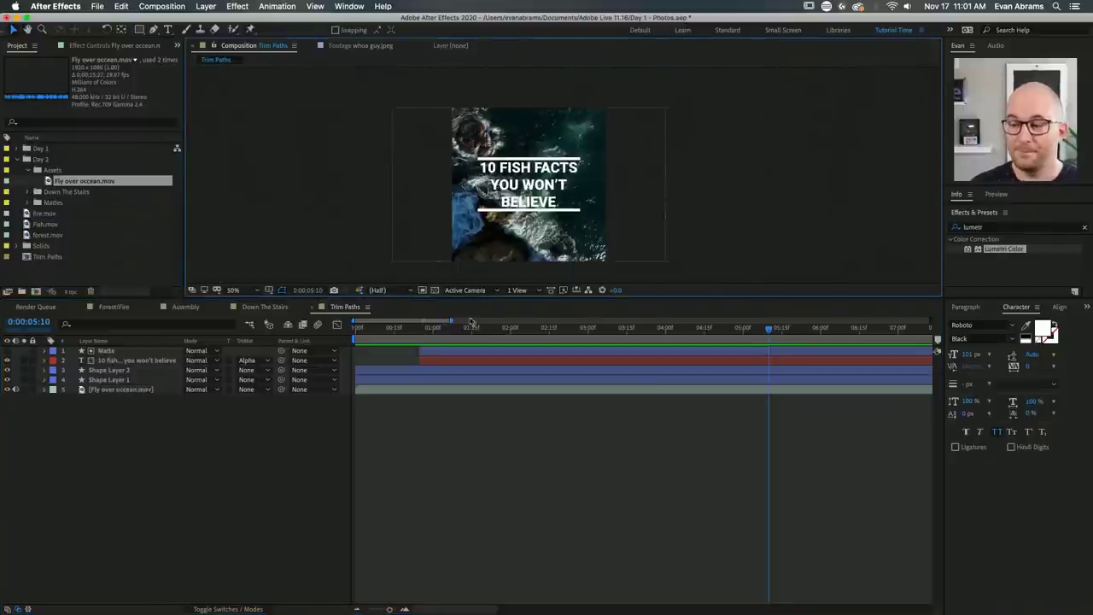
drag(393, 340, 356, 339)
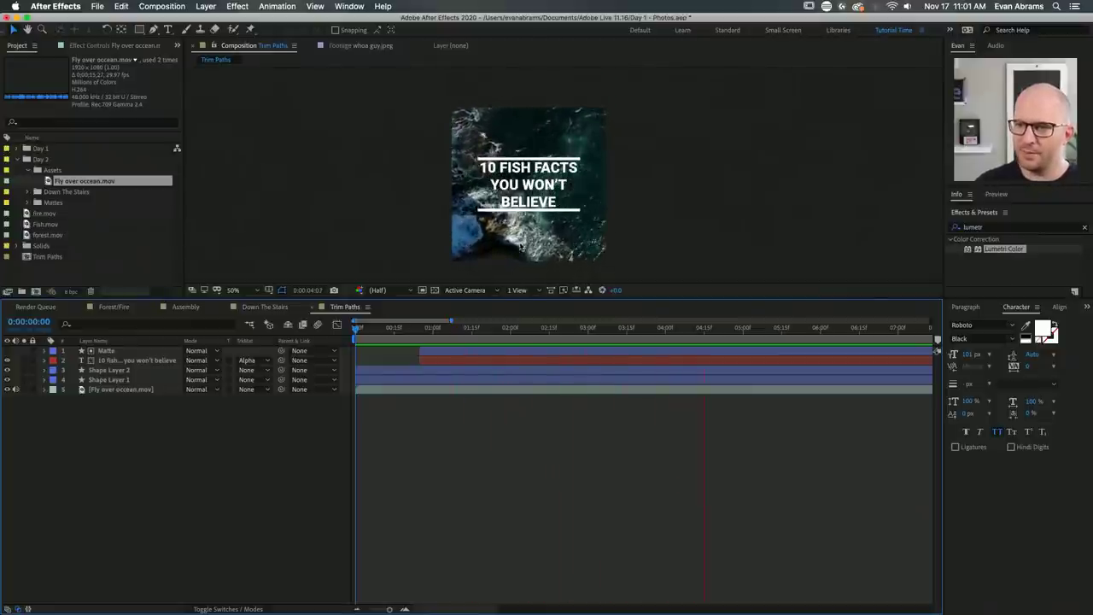
key(space)
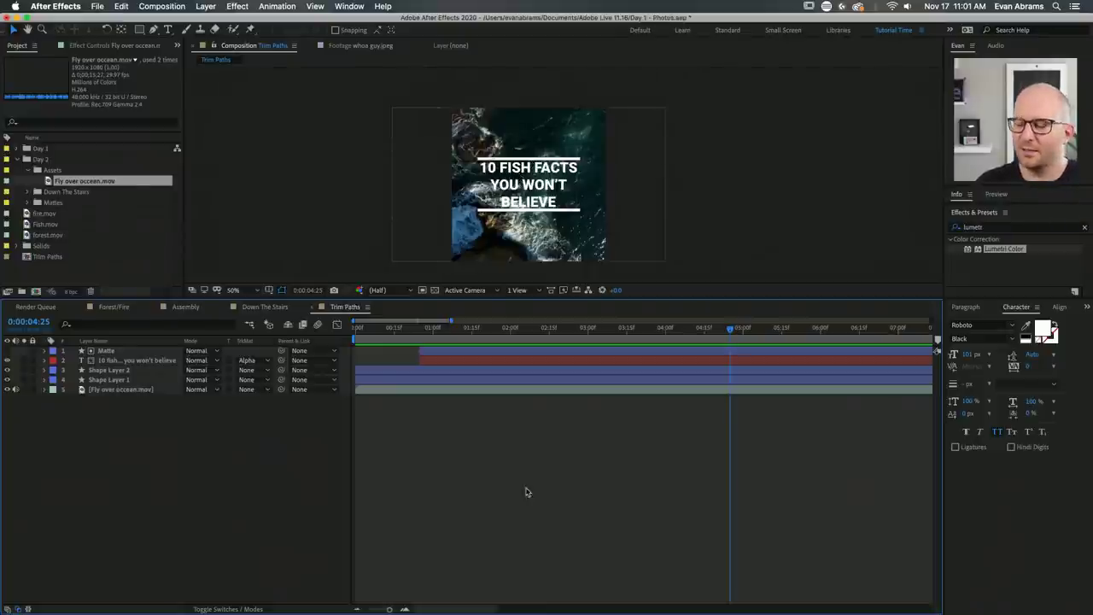
key(space)
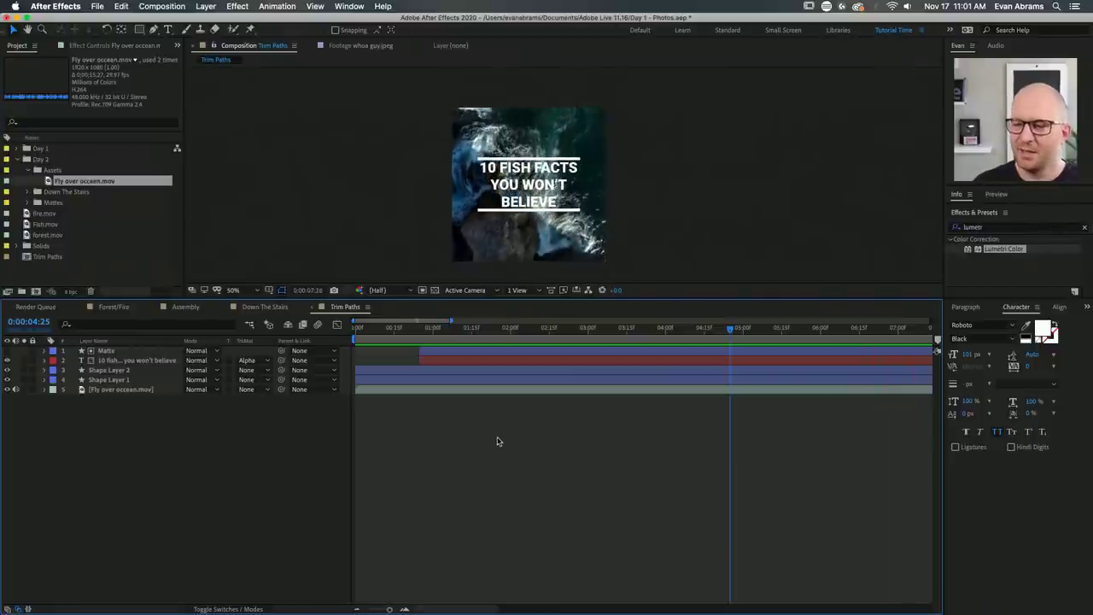
click(428, 329)
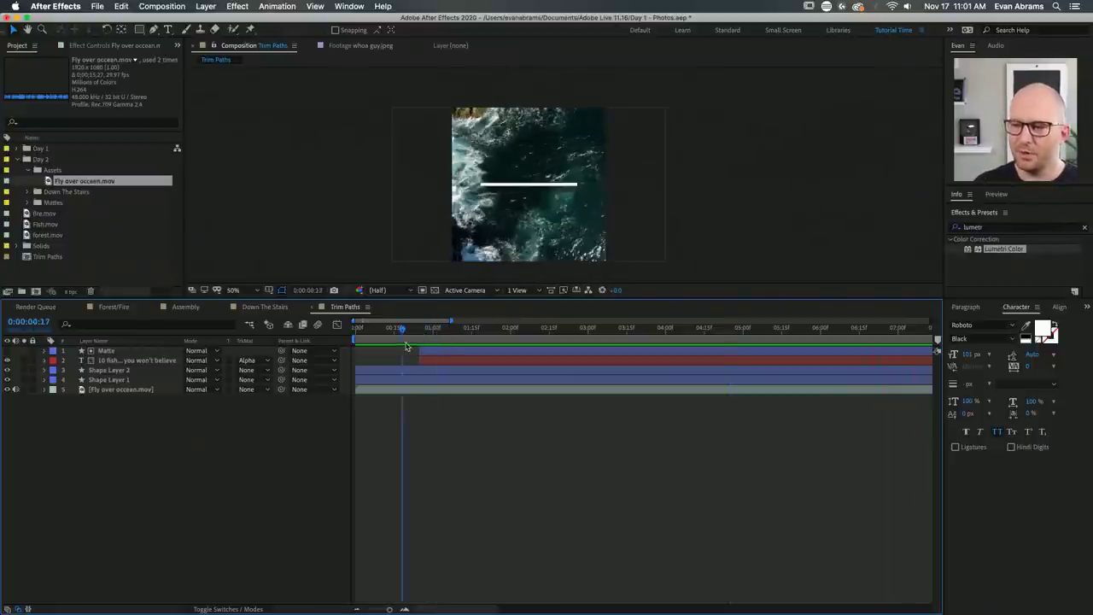
drag(437, 331, 549, 330)
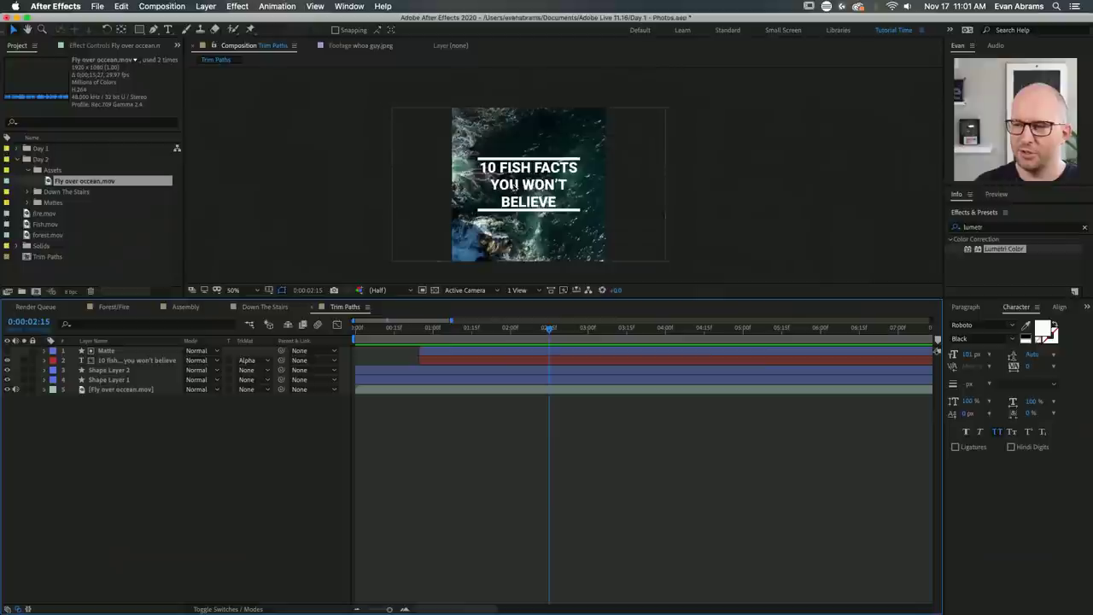
Add a Null Object and parent the matte, title and shape layers to Null 8.
right_click(115, 420)
mouse_move(171, 430)
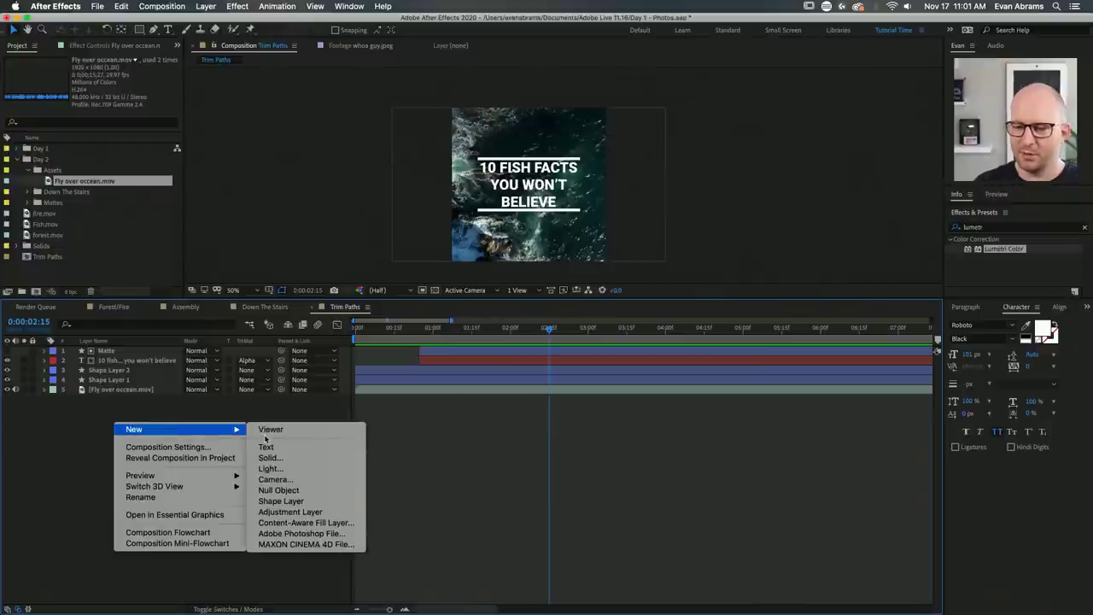
click(281, 490)
click(425, 388)
shift+click(427, 360)
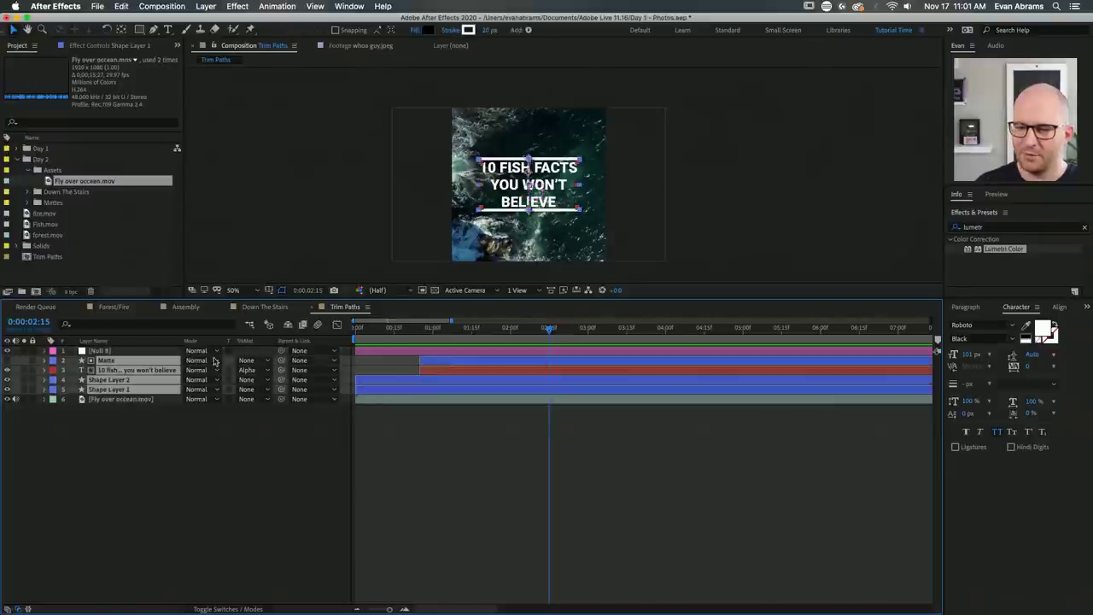
drag(281, 360, 218, 359)
click(427, 464)
Keyframe Null 8's Scale from 100% at 0s to about 120% at 10s.
click(410, 352)
key(s)
key(Home)
scroll(455, 373, down, 3)
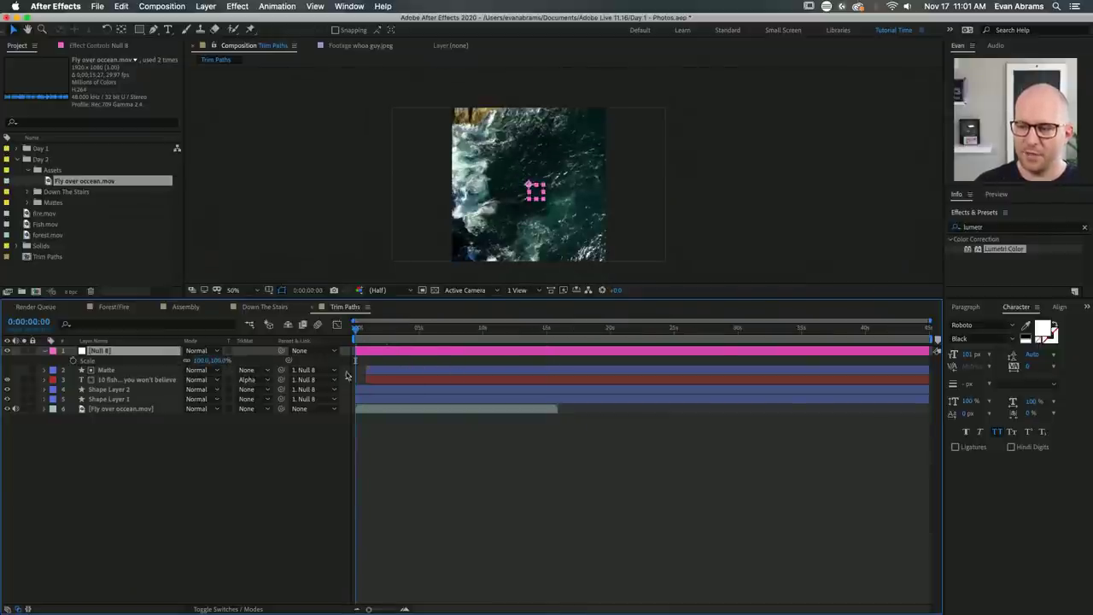
click(74, 360)
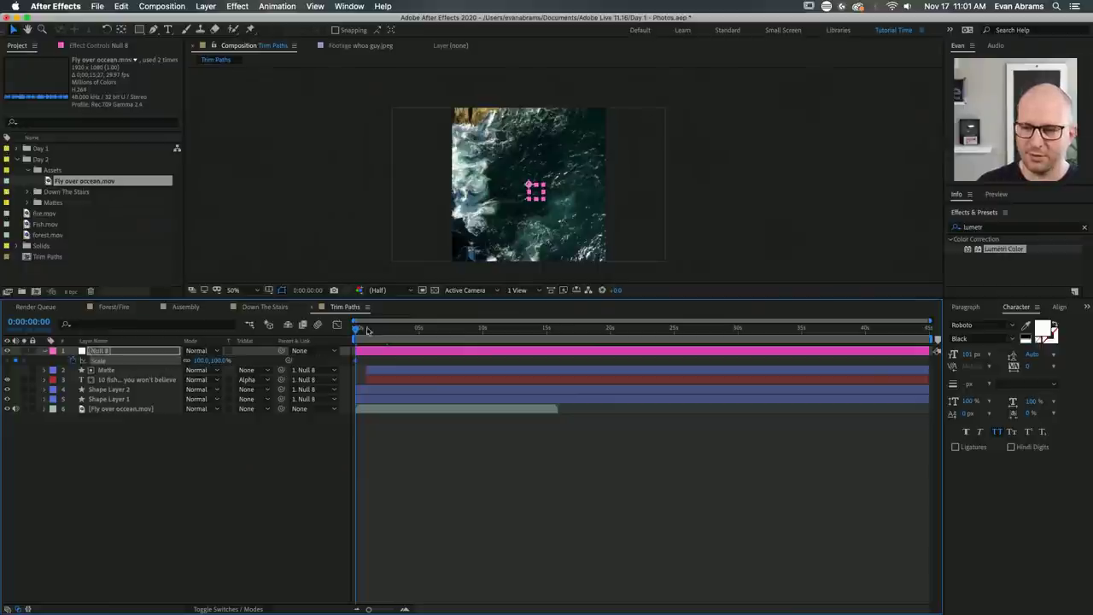
drag(389, 333, 483, 339)
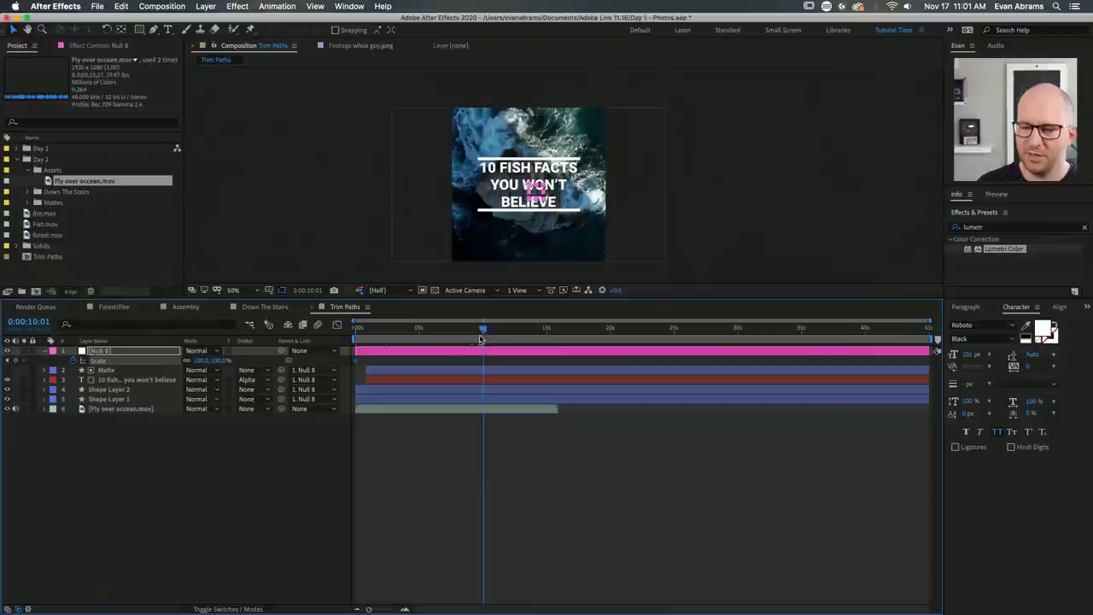
drag(219, 360, 223, 362)
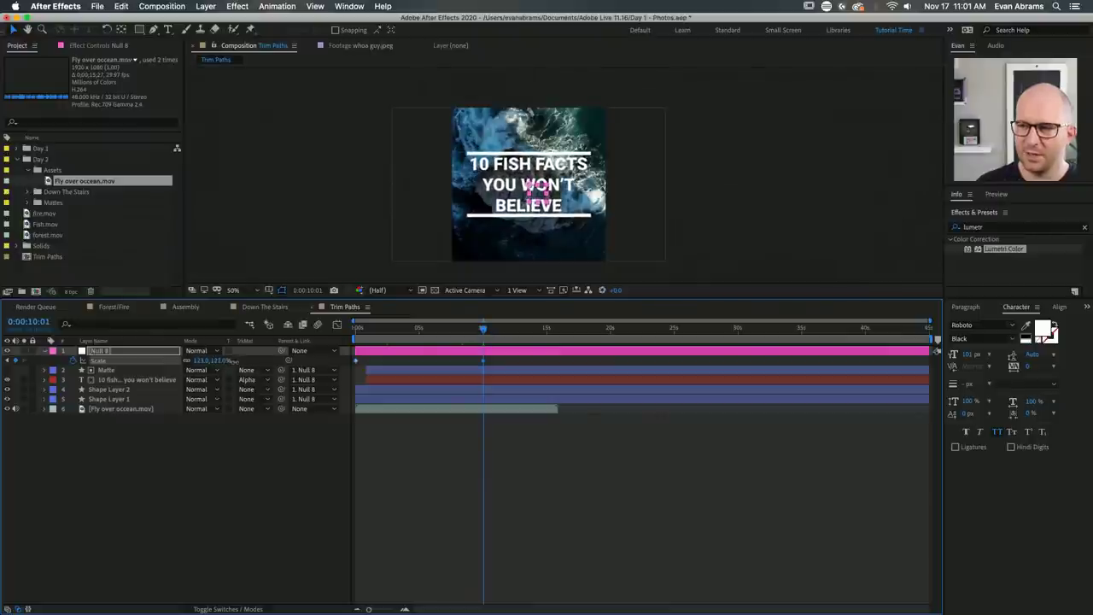
Preview the slow scale-up and collapse the null's properties.
click(354, 333)
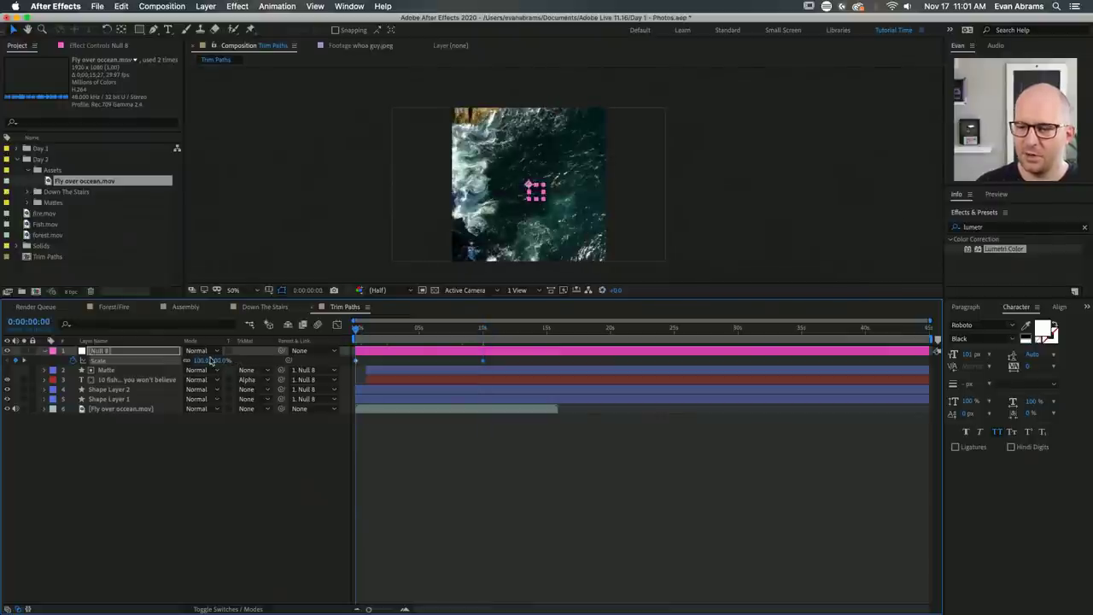
key(space)
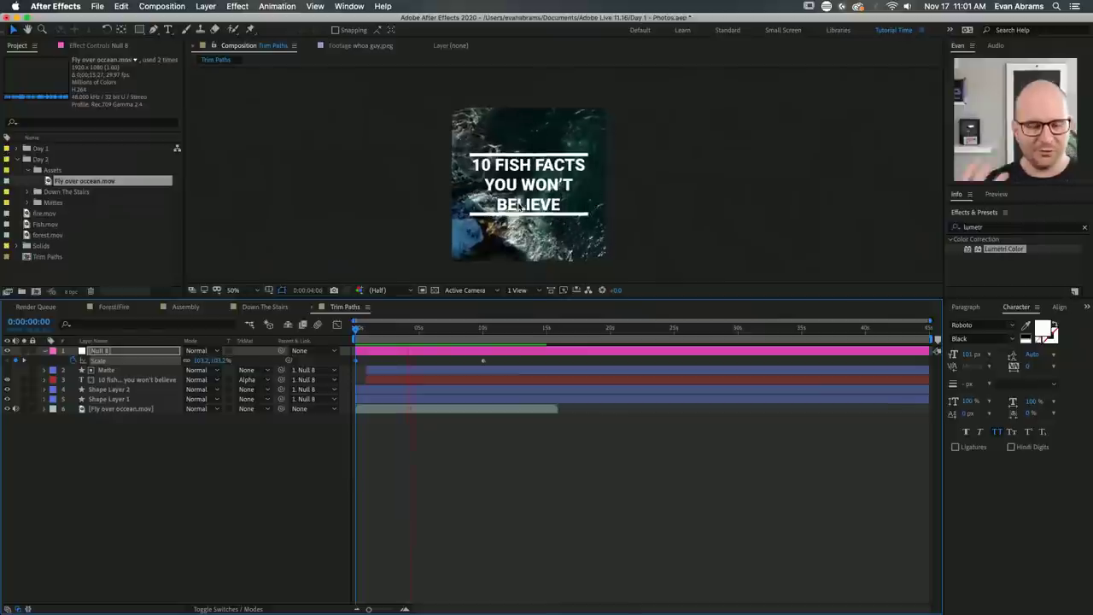
key(space)
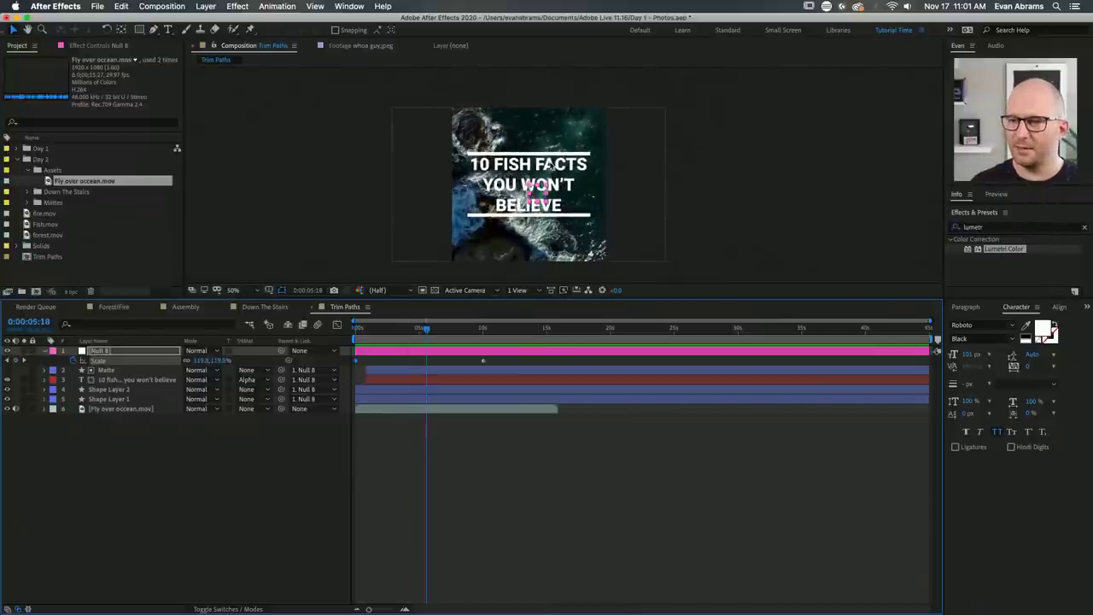
drag(427, 329, 395, 356)
key(space)
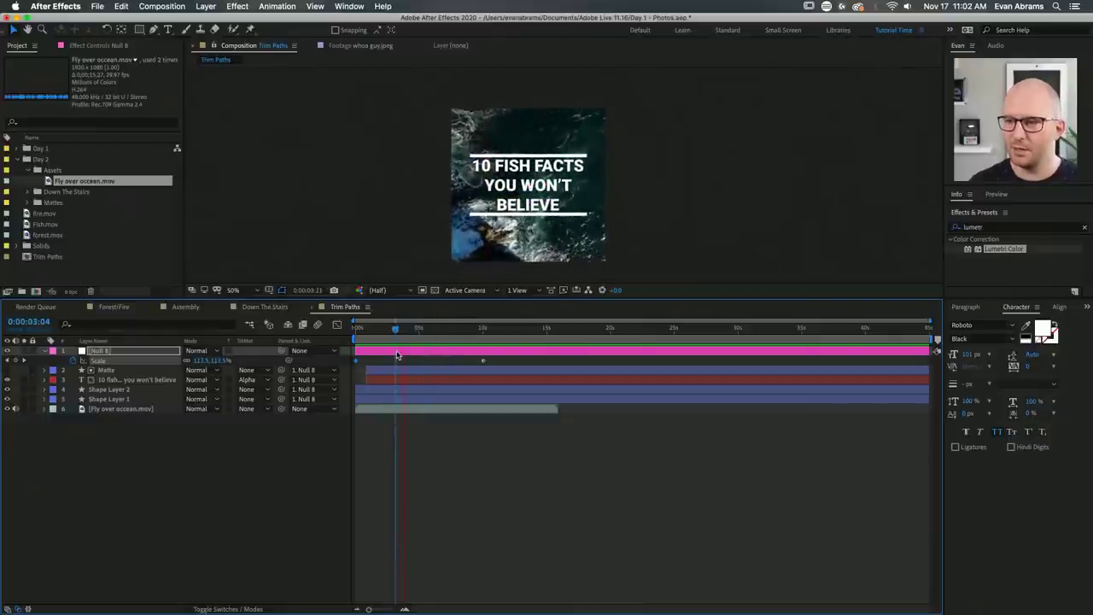
click(404, 444)
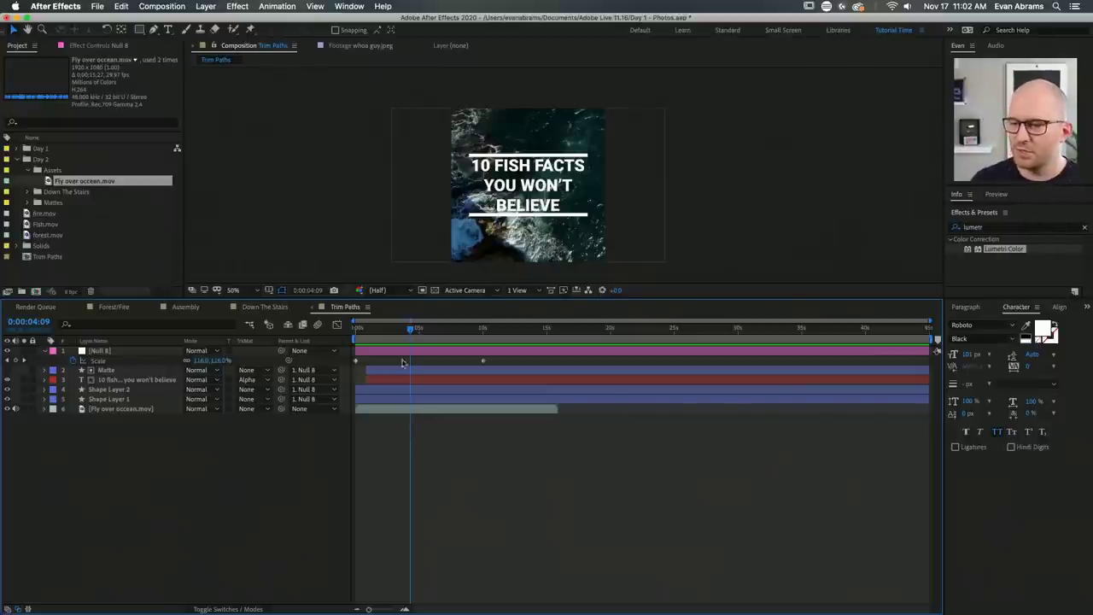
drag(410, 342, 418, 346)
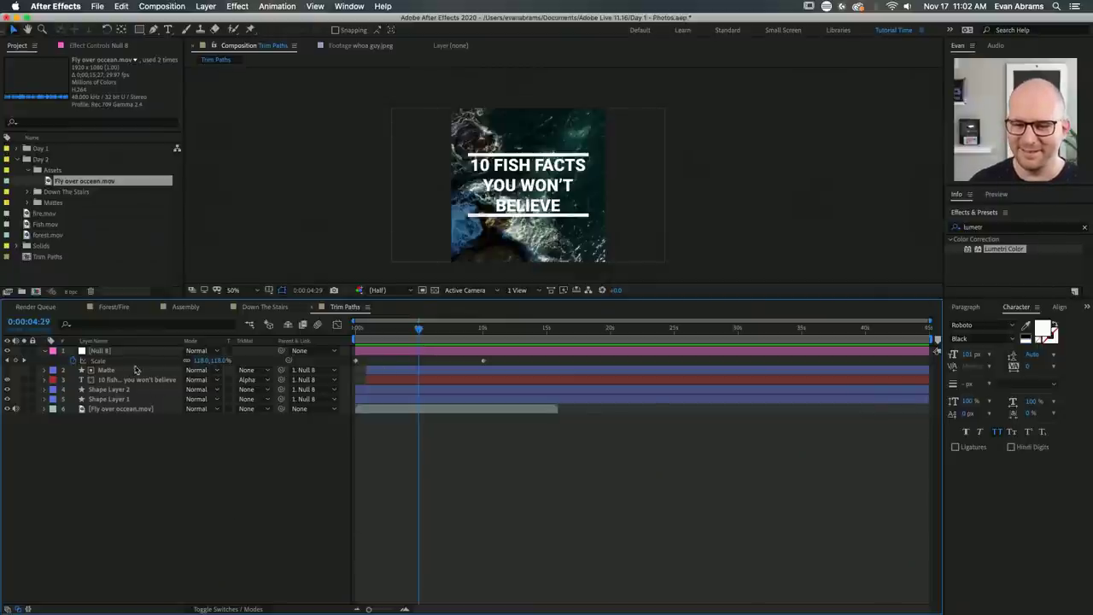
click(44, 351)
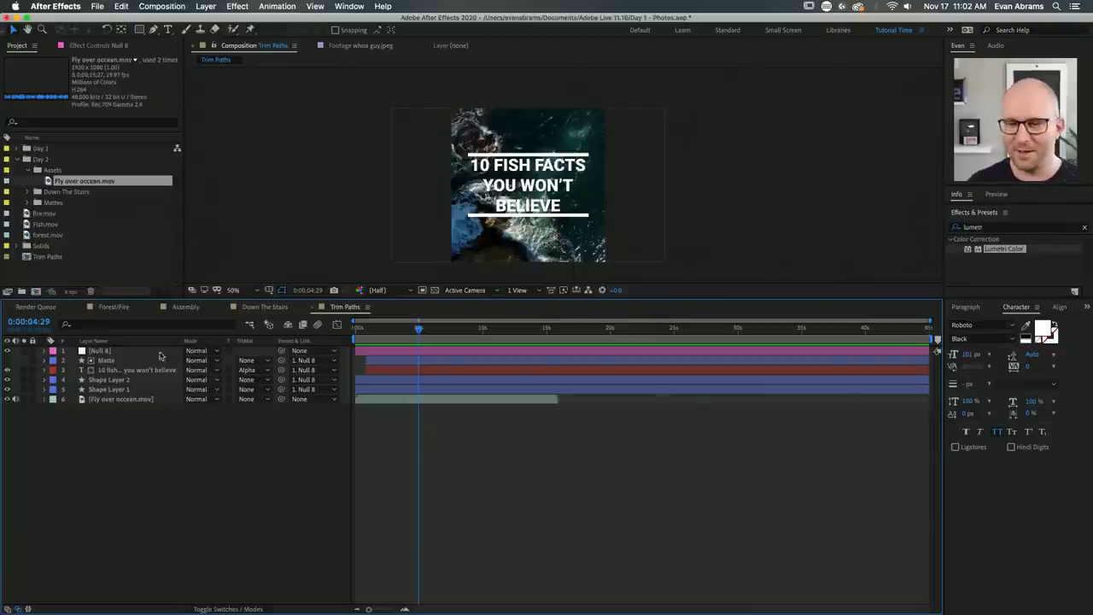
Create a comp-sized rectangle shape layer named 'Uber Matte!'.
double_click(139, 29)
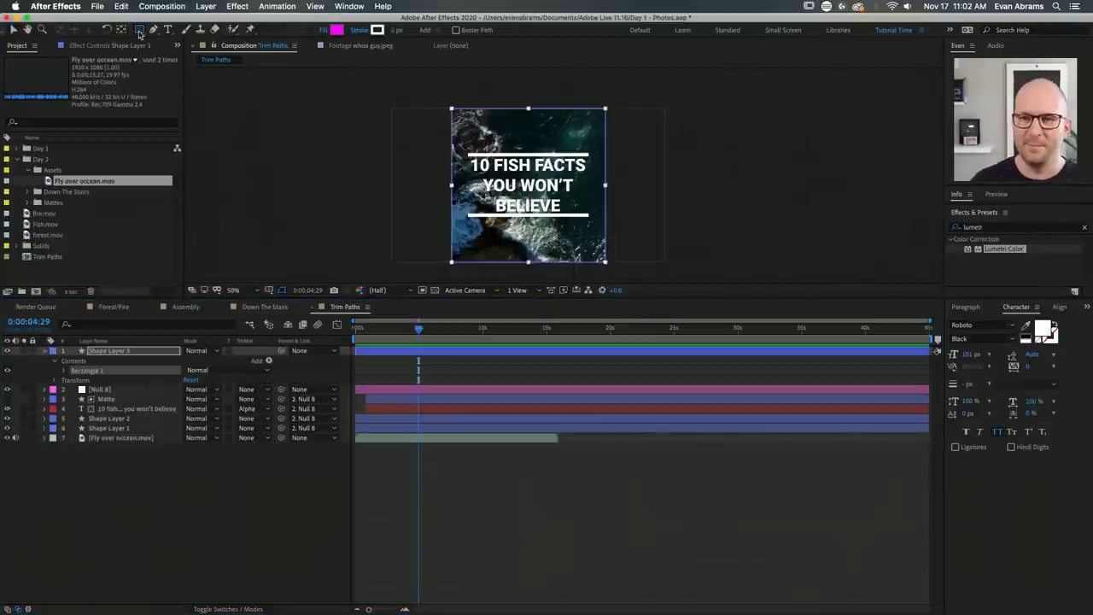
click(144, 350)
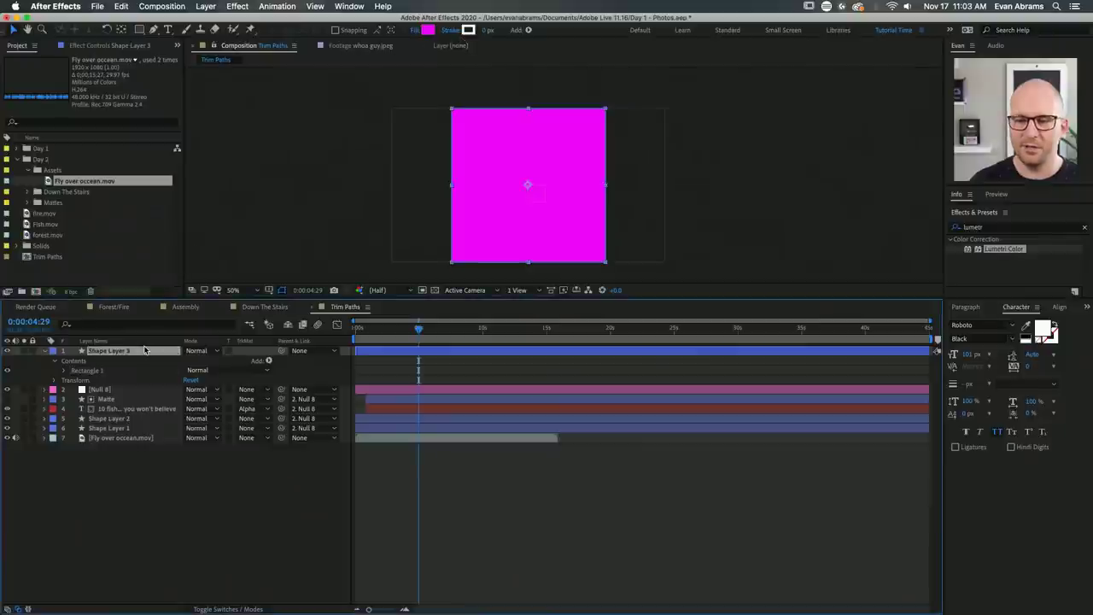
key(Return)
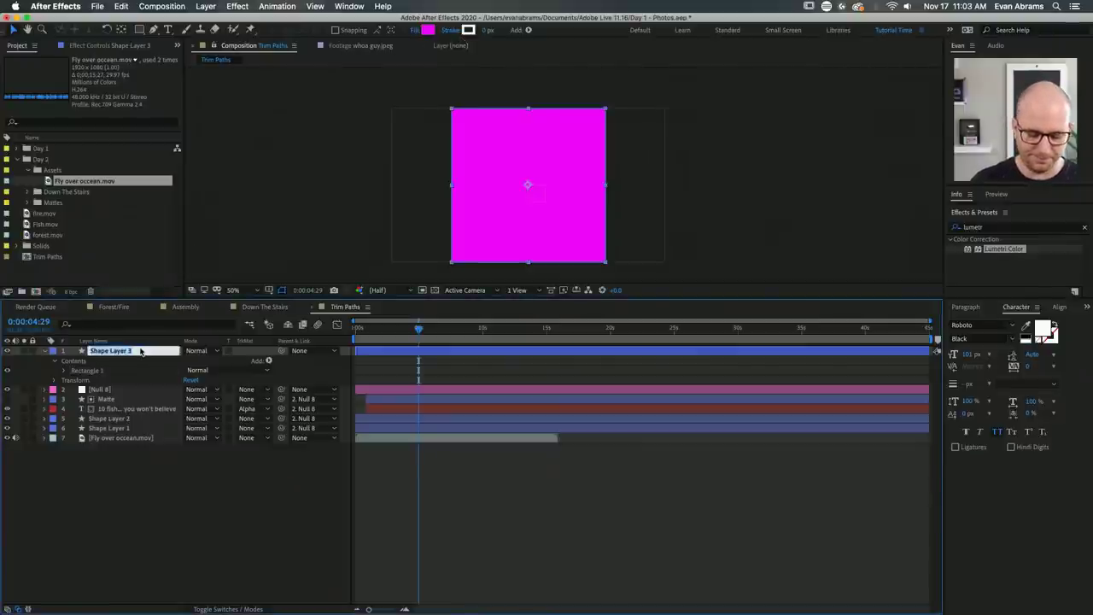
text(Matte1)
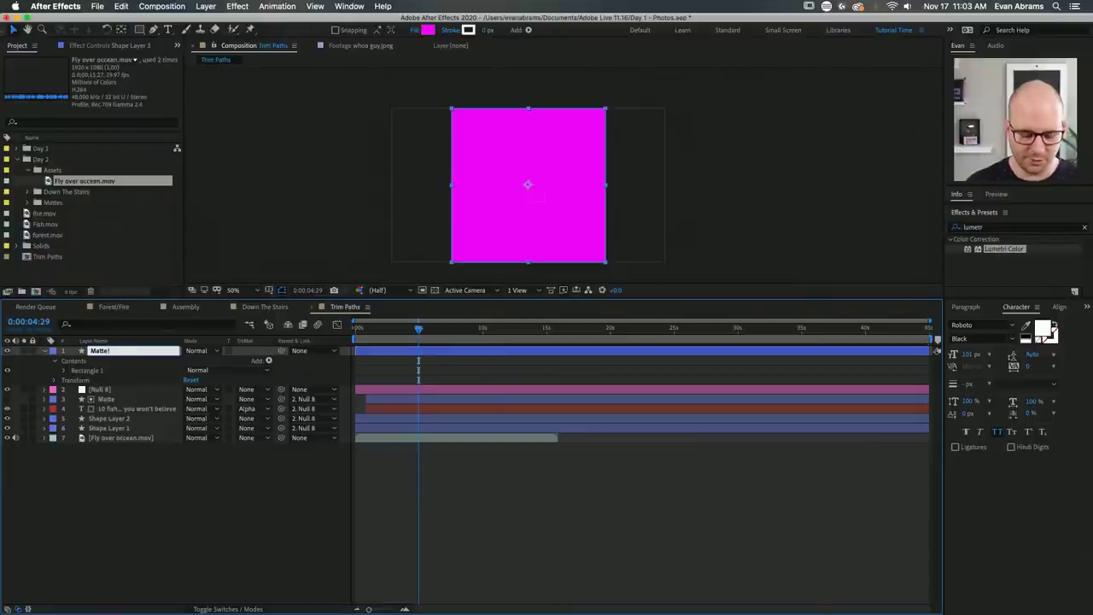
key(Home)
text(Uber)
key(Return)
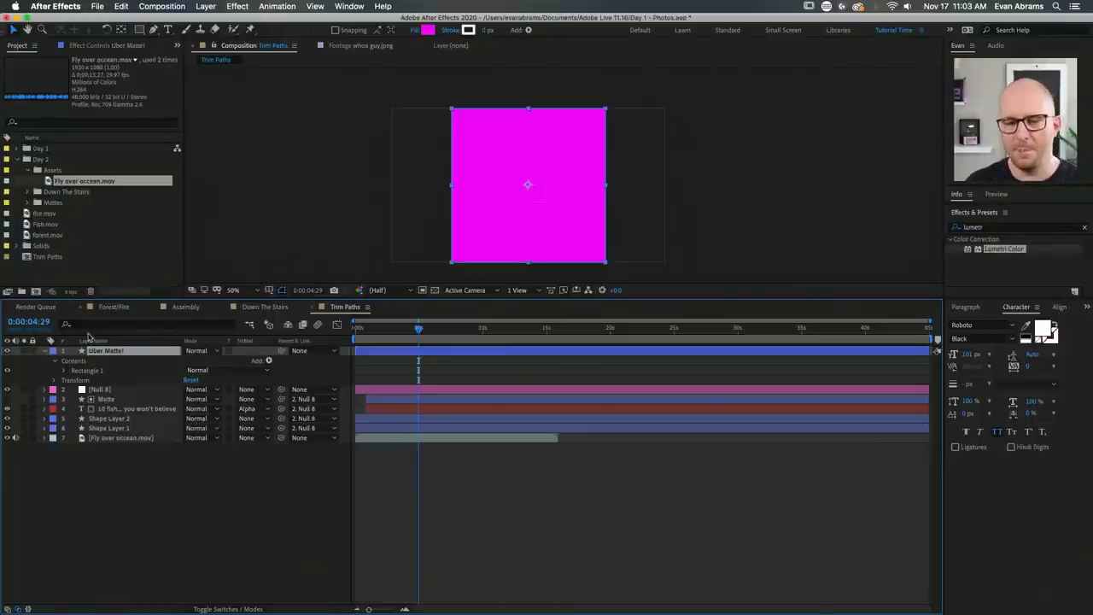
Give Uber Matte! an orange label and select the layer.
click(53, 351)
click(74, 509)
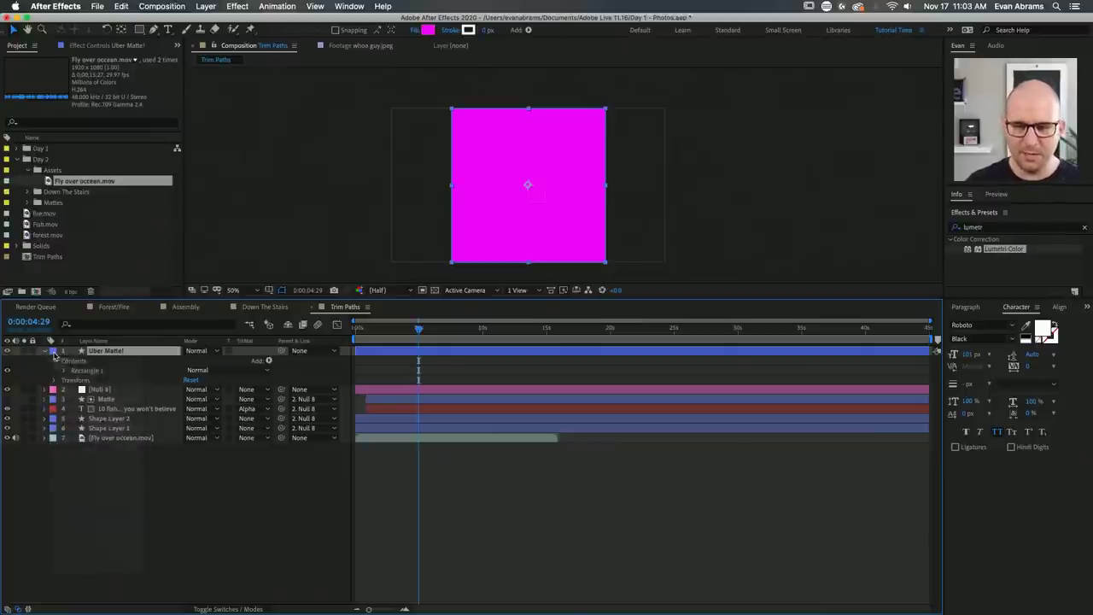
click(429, 492)
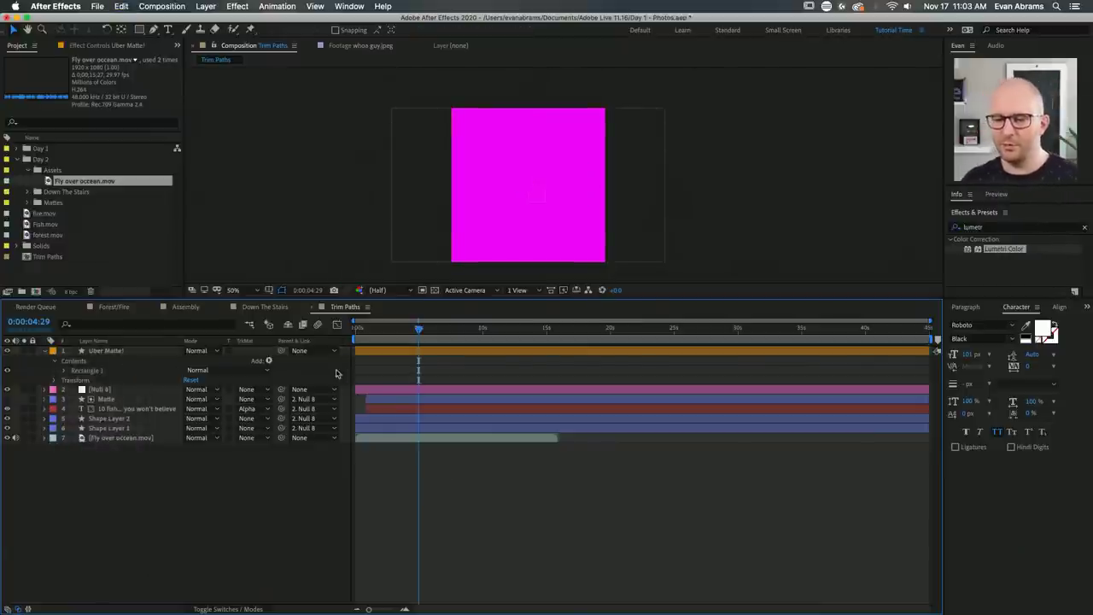
click(423, 352)
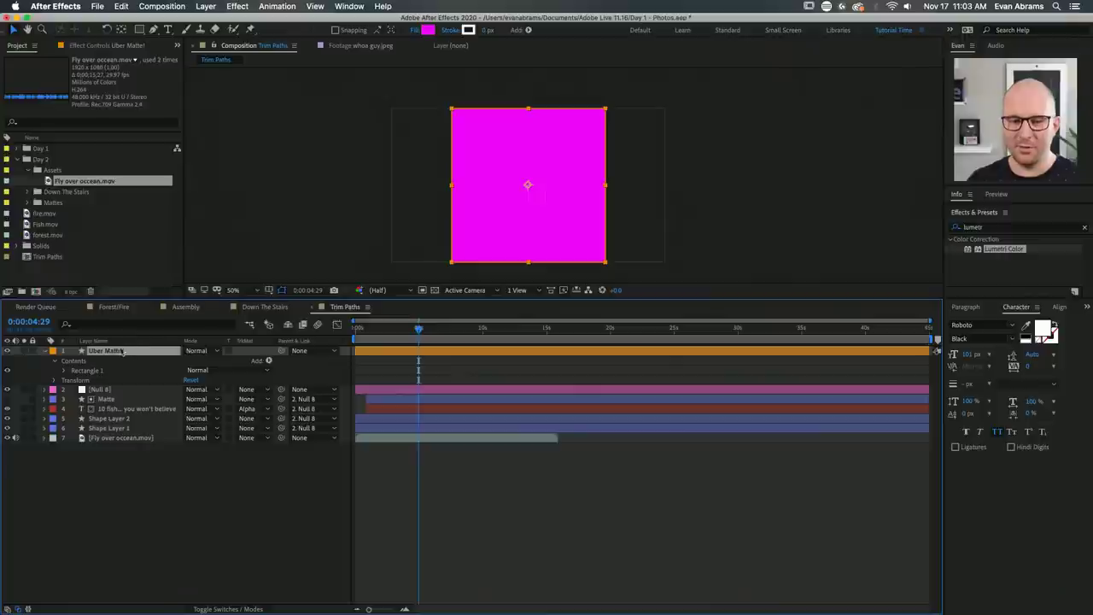
Set Uber Matte!'s blend mode to Stencil Alpha.
click(198, 351)
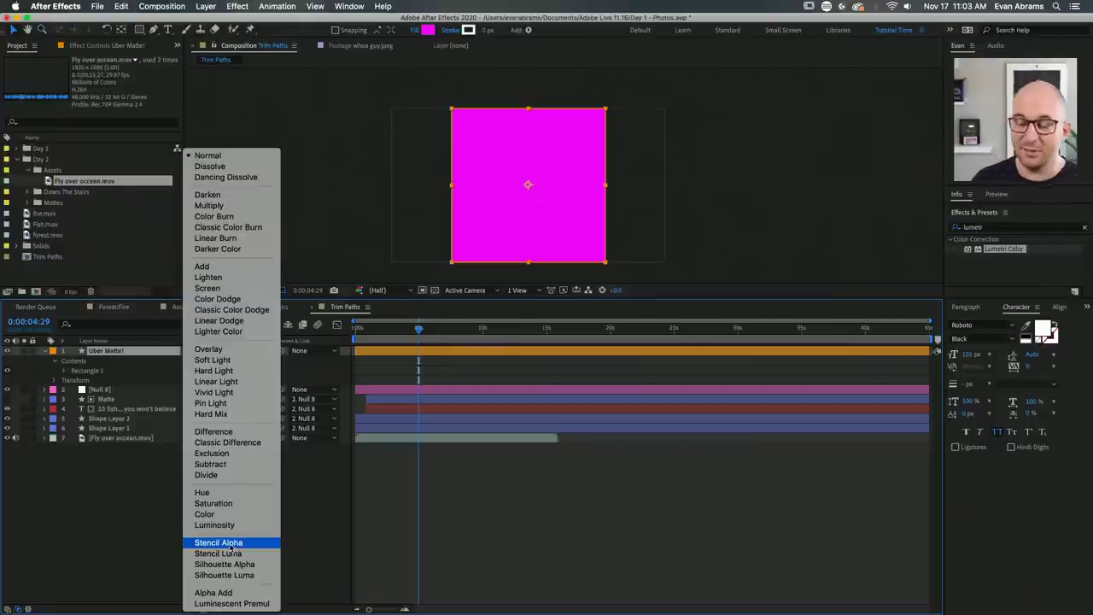
click(219, 543)
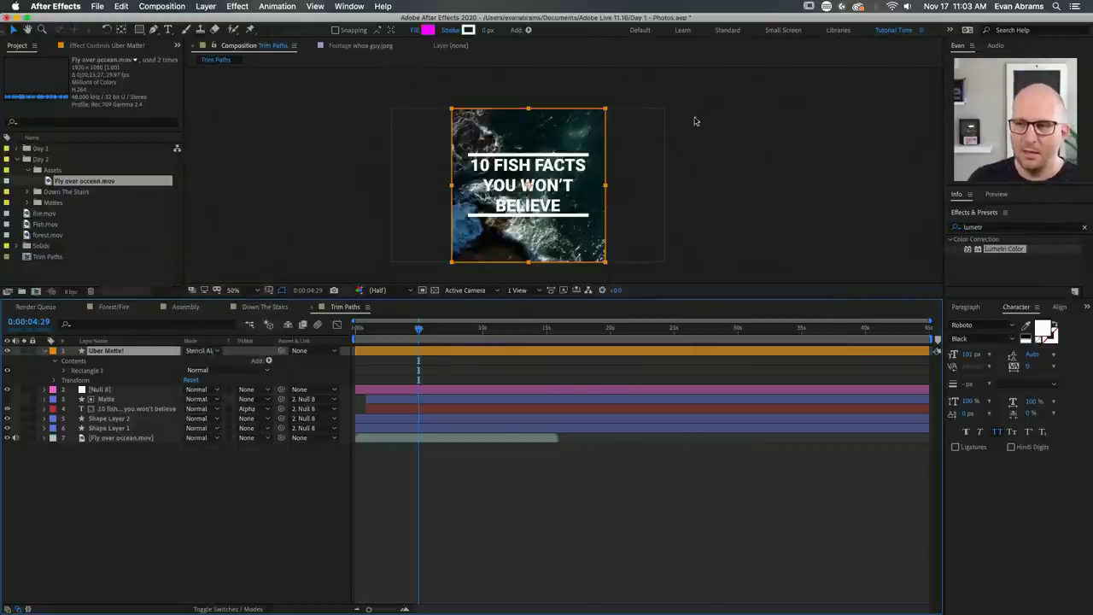
scroll(564, 180, up, 2)
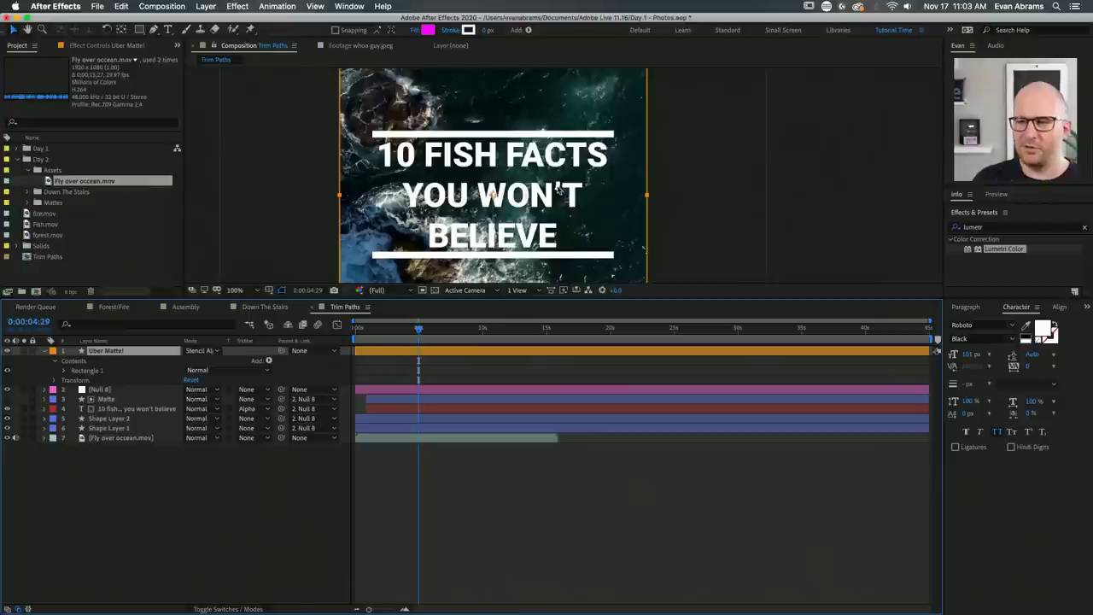
click(204, 352)
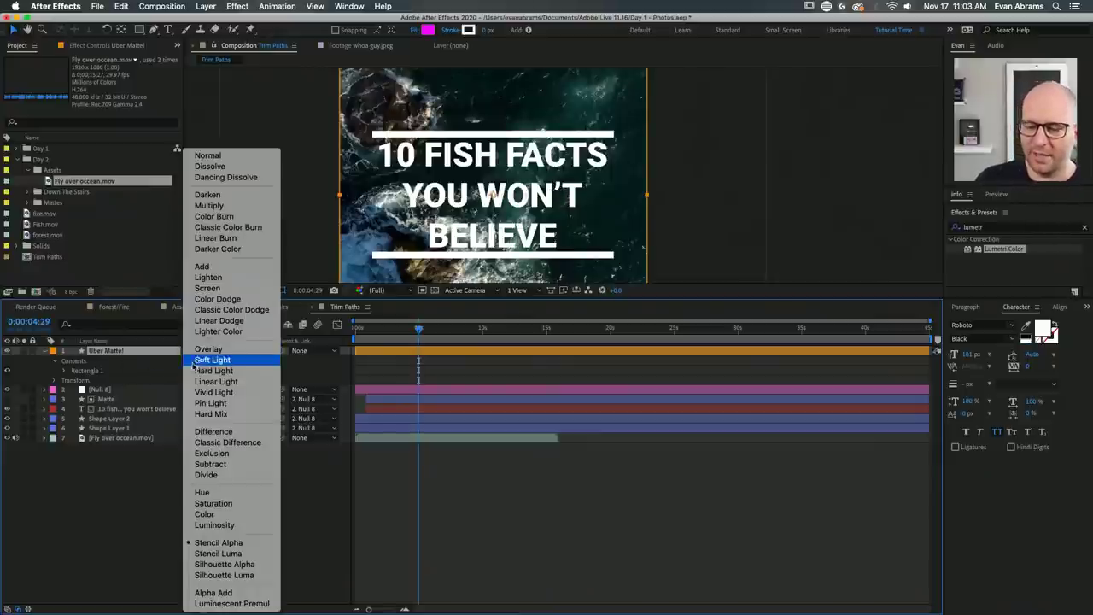
click(218, 544)
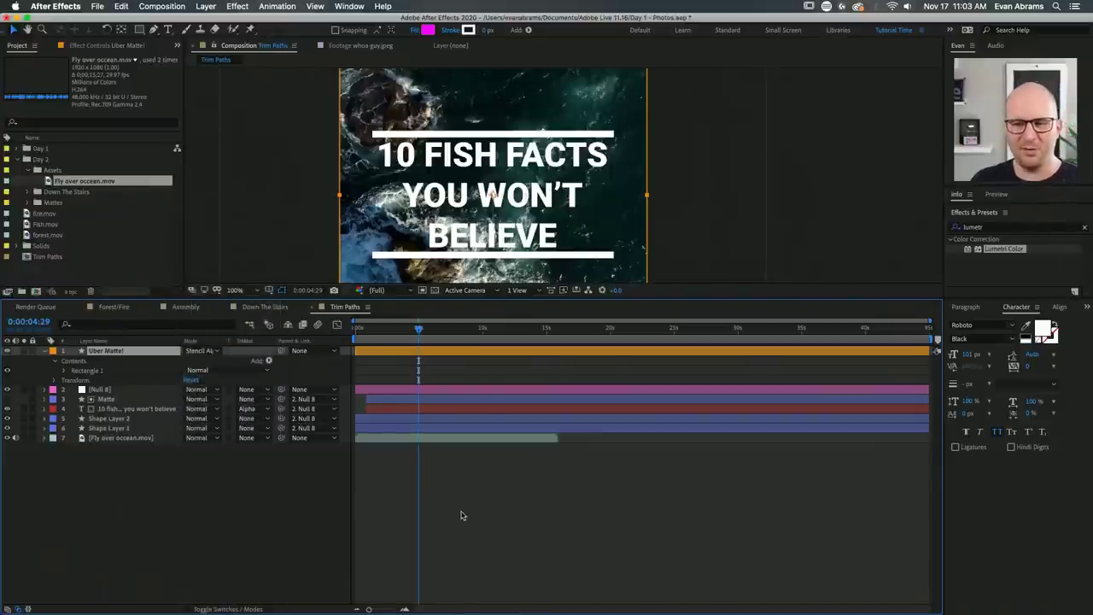
click(461, 515)
click(486, 352)
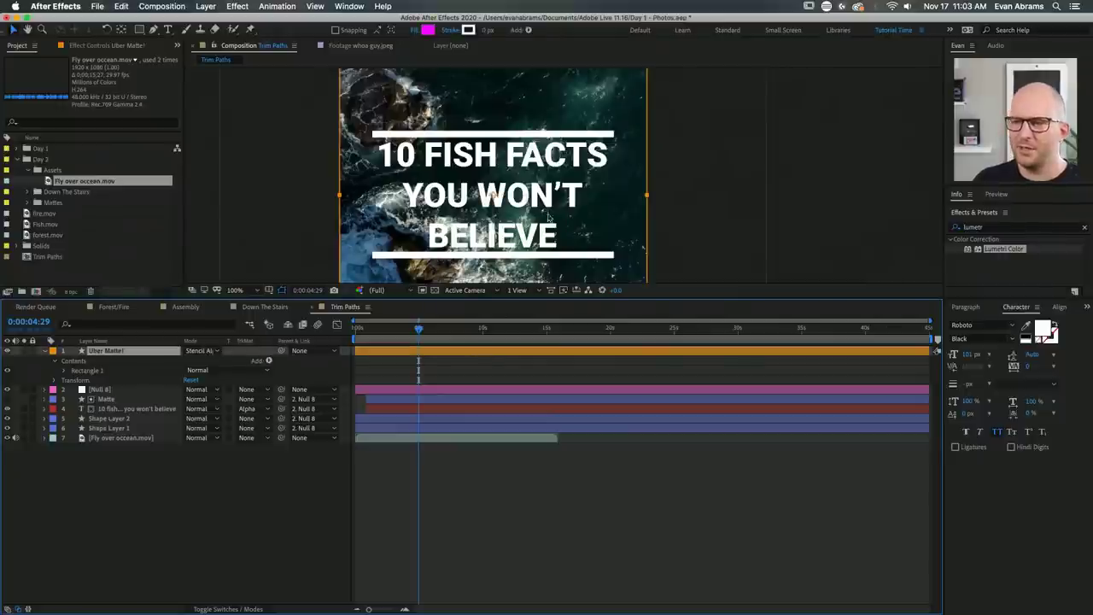
scroll(584, 182, down, 2)
Turn on the transparency grid and drag the matte back to the comp centre.
drag(529, 181, 494, 217)
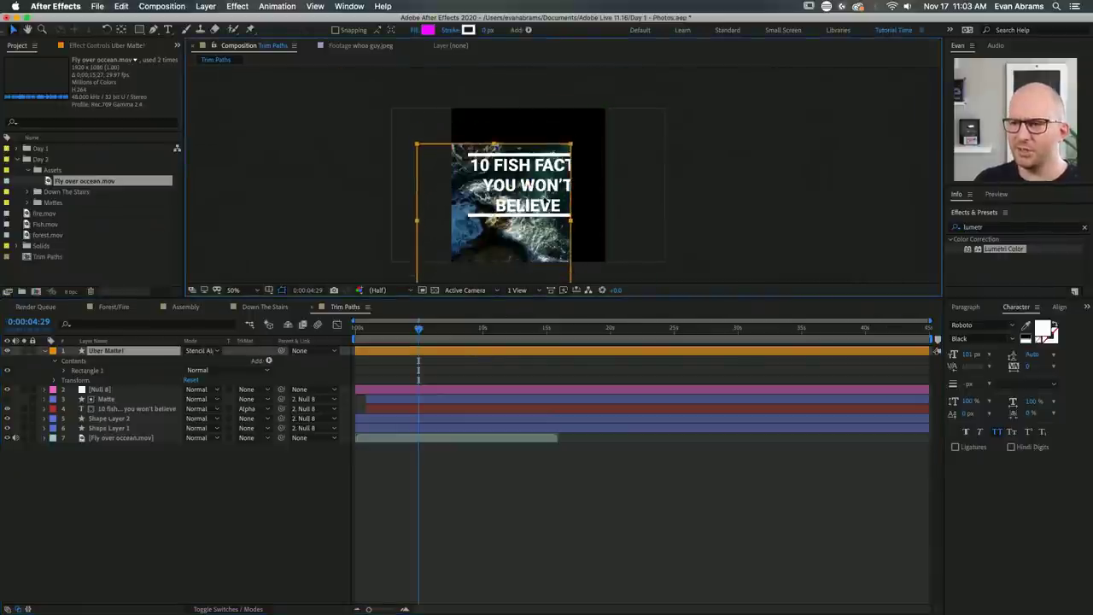
click(435, 290)
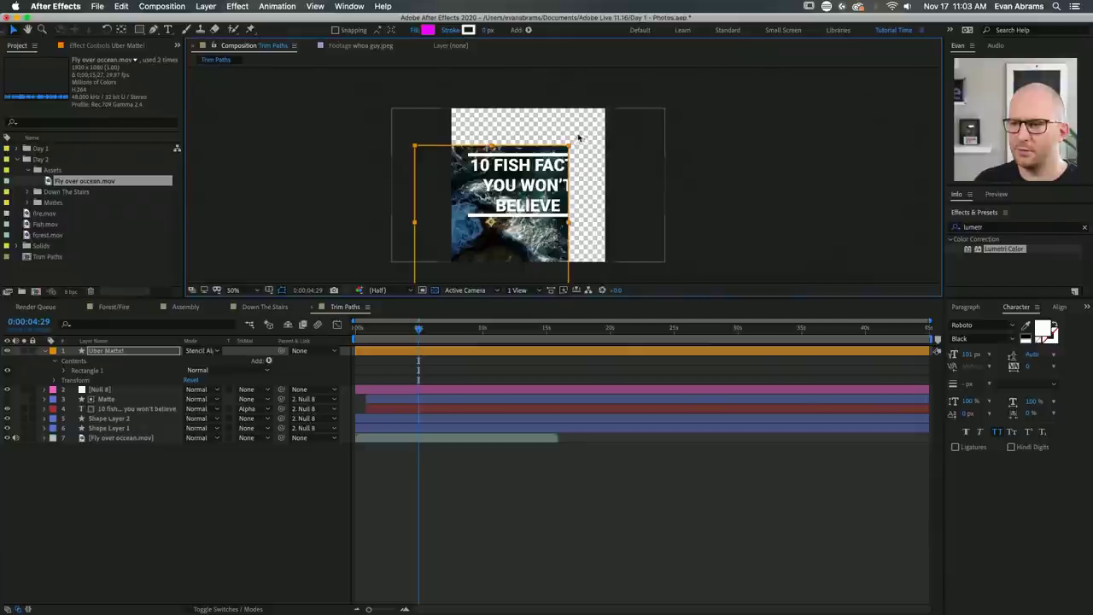
scroll(578, 137, up, 2)
drag(500, 231, 623, 210)
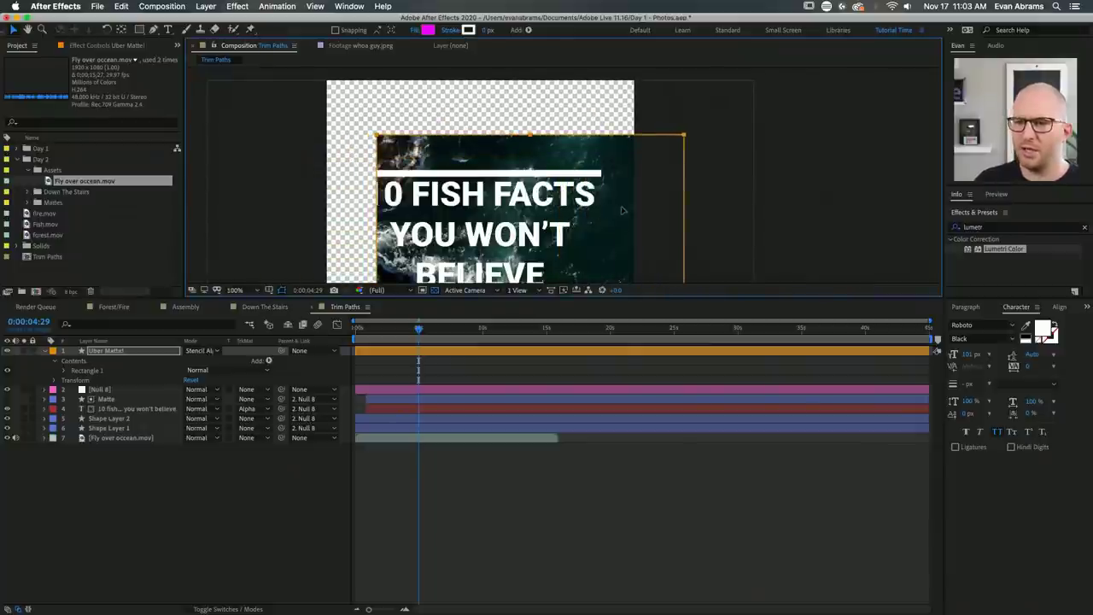
scroll(622, 210, down, 2)
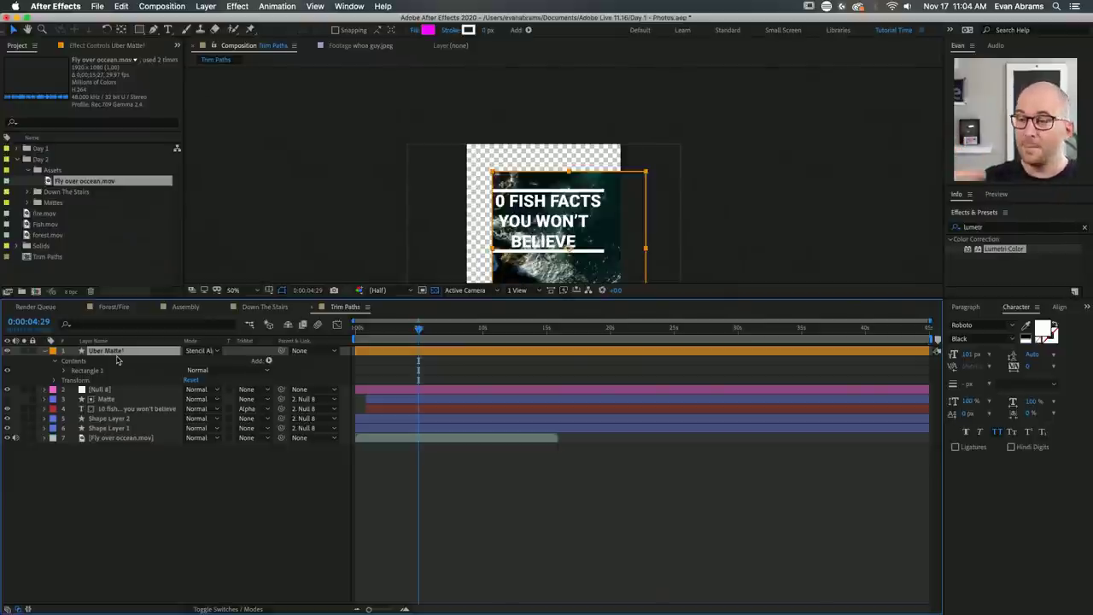
drag(567, 249, 485, 249)
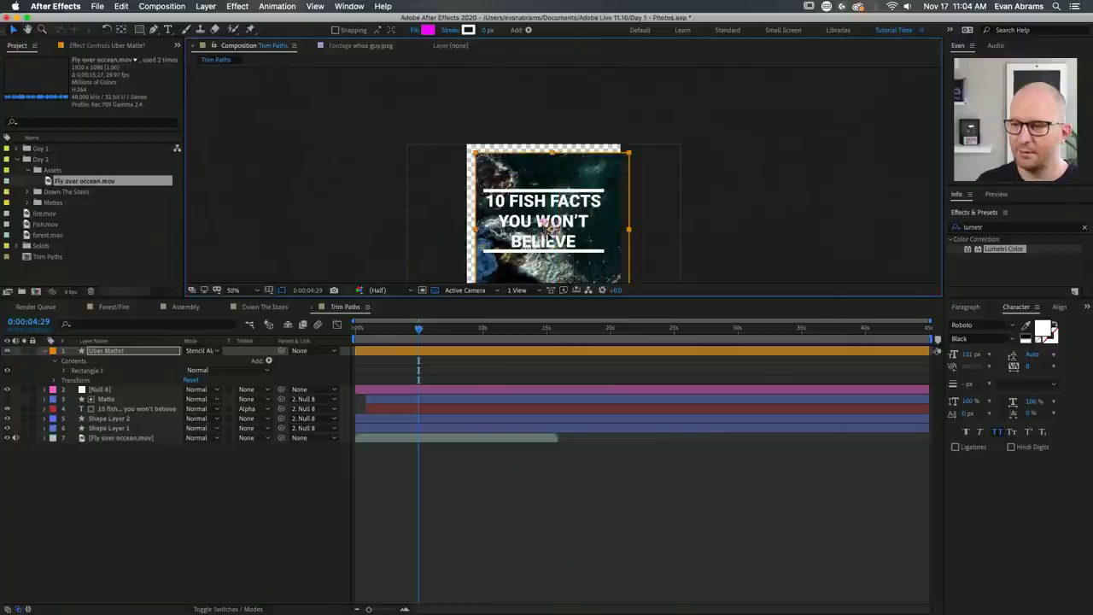
scroll(572, 161, down, 3)
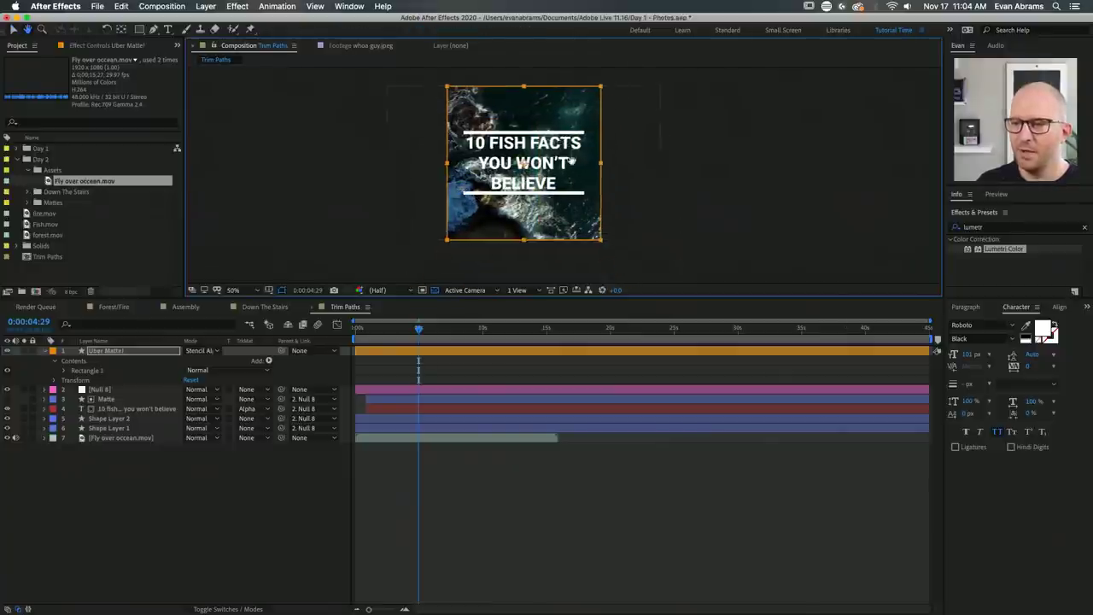
click(416, 353)
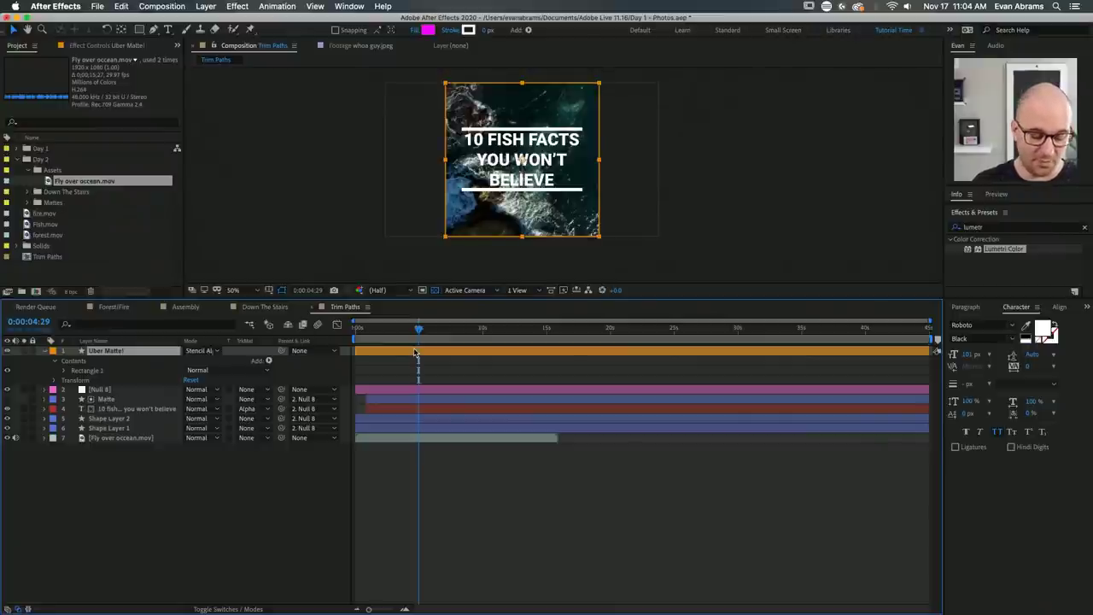
Set starting Scale and Rotation keyframes on Uber Matte! at 0:04:29.
key(s)
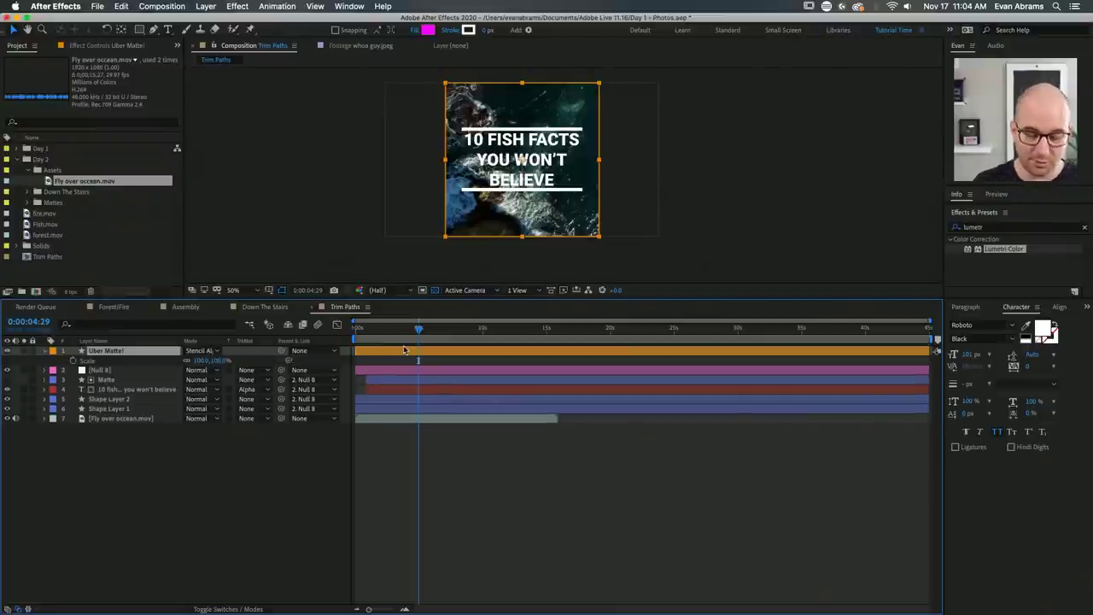
key(shift+r)
click(73, 360)
click(72, 369)
click(406, 461)
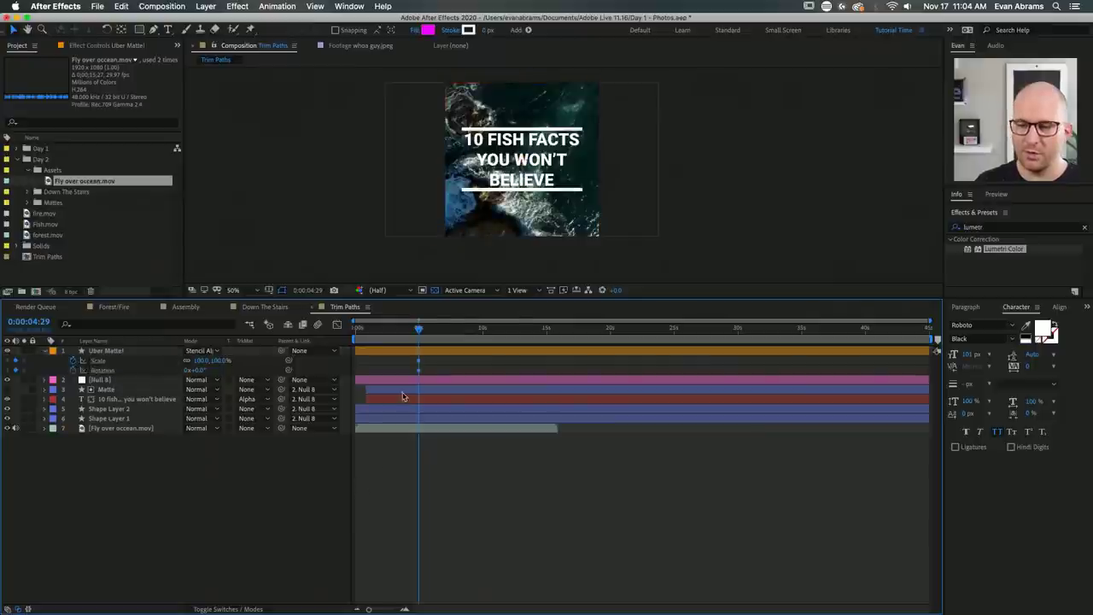
scroll(407, 380, up, 3)
scroll(407, 380, up, 3)
At 0:05:10, set Uber Matte!'s Scale to 0% and Rotation to 90°.
drag(542, 328, 580, 351)
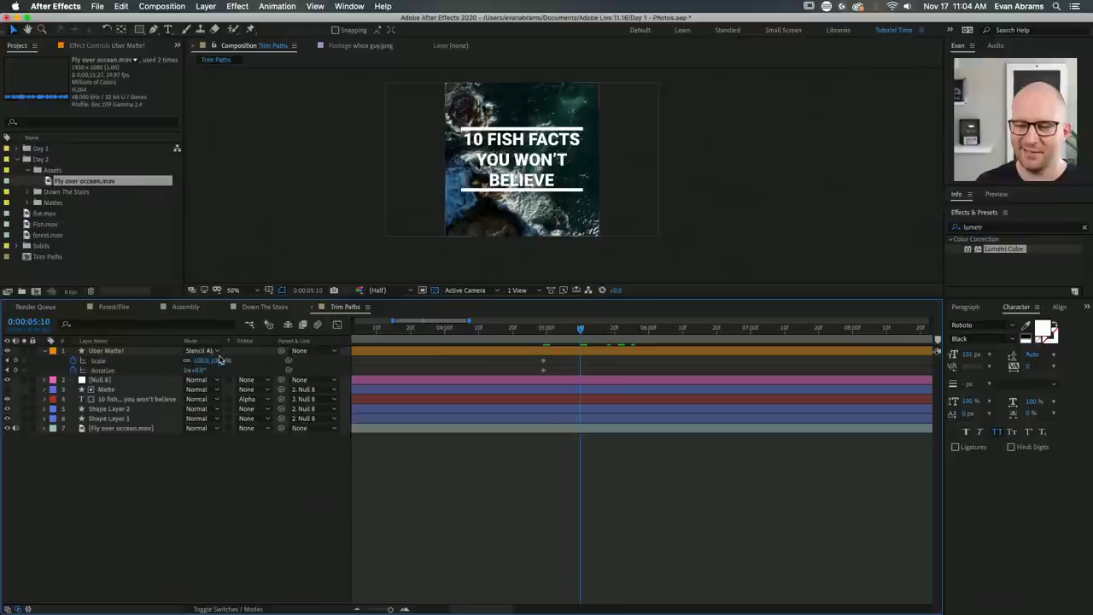
mouse_move(219, 362)
mouse_down()
mouse_move(195, 365)
mouse_move(215, 363)
mouse_up()
text(0)
key(Return)
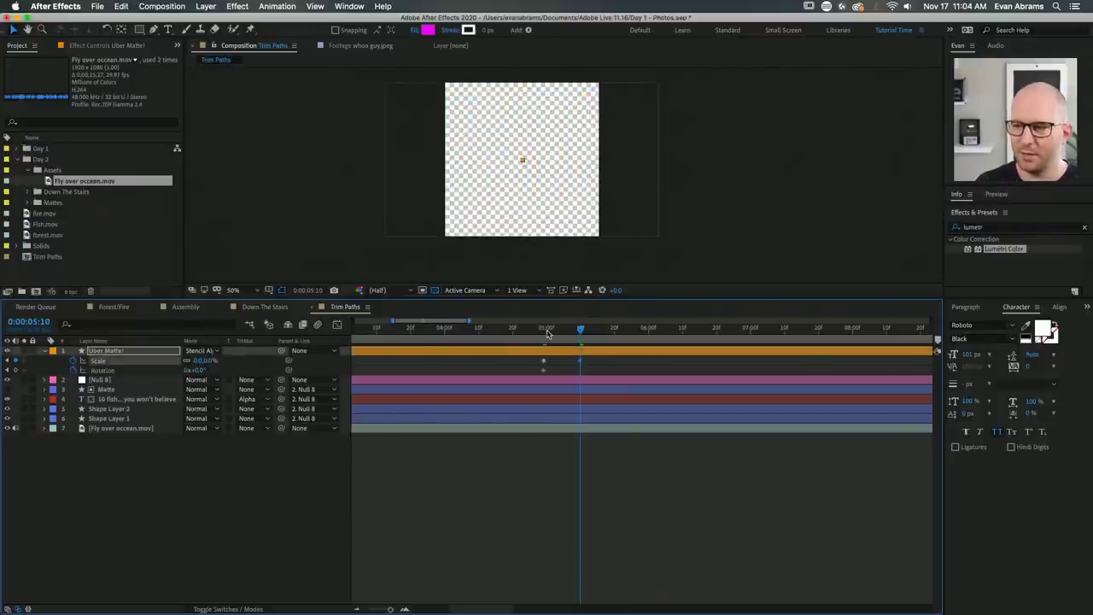
click(546, 331)
drag(547, 331, 580, 343)
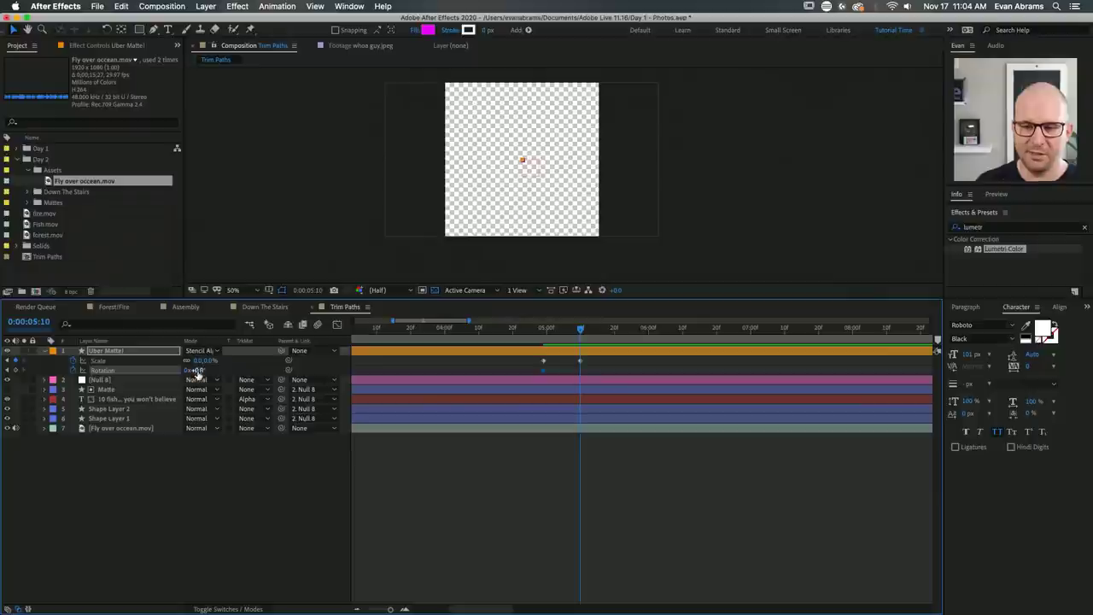
click(197, 370)
text(90)
key(Return)
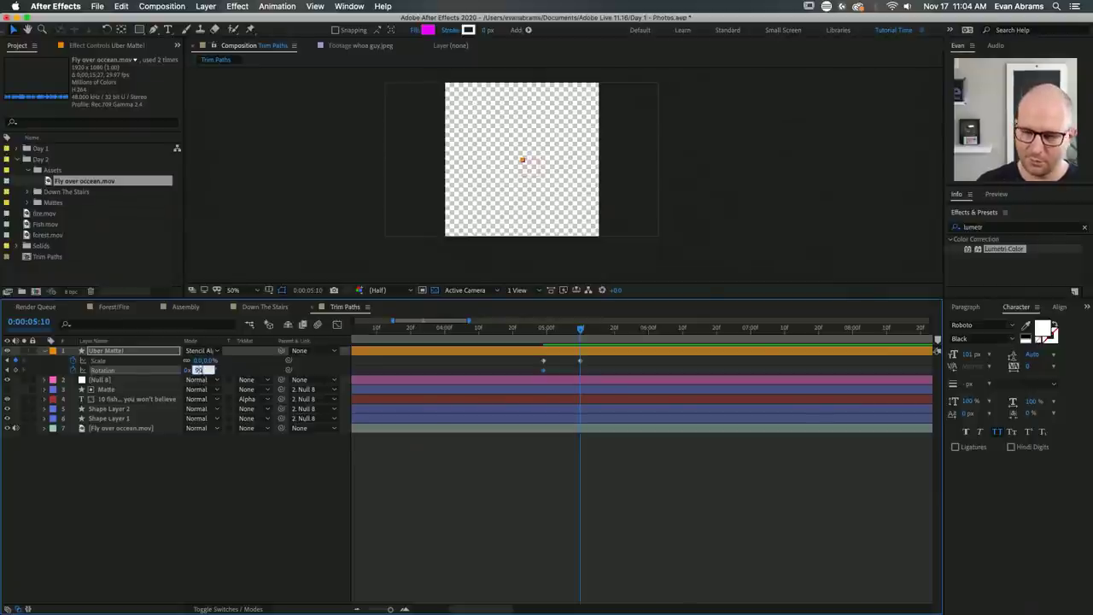
mouse_move(557, 330)
mouse_down()
mouse_move(539, 332)
mouse_move(574, 340)
mouse_move(545, 345)
mouse_up()
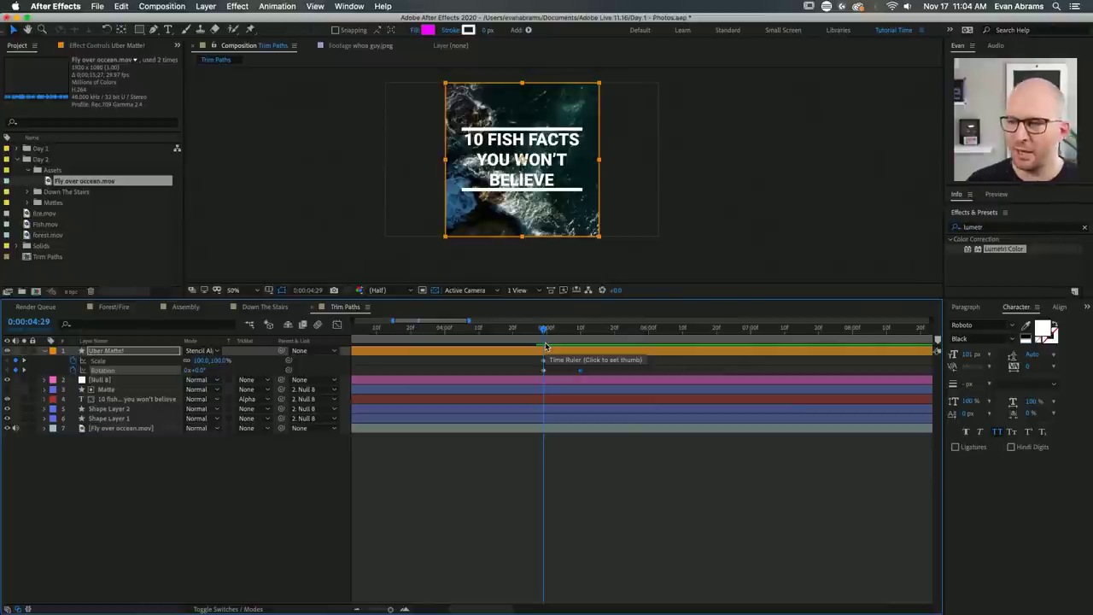
Preview the spin-and-shrink animation of the stencil square.
key(space)
drag(549, 339, 586, 349)
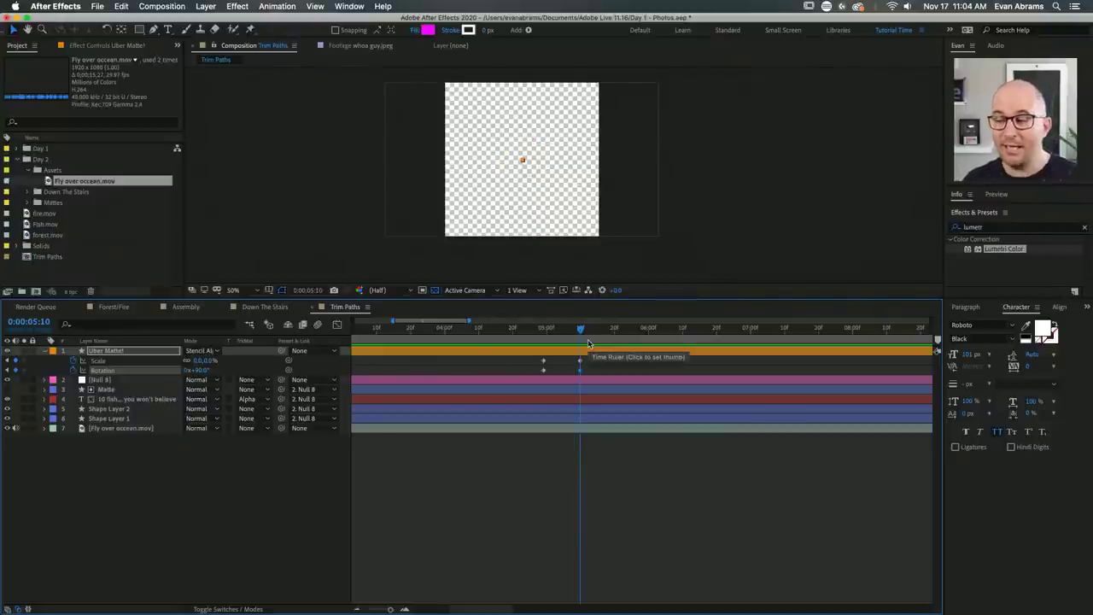
drag(587, 339, 561, 342)
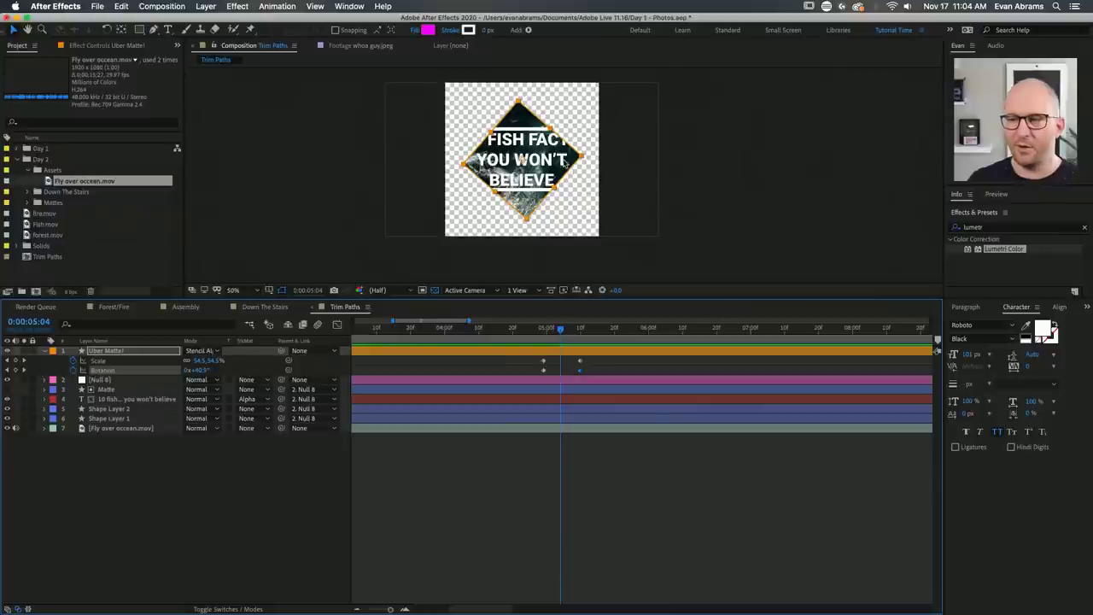
click(603, 495)
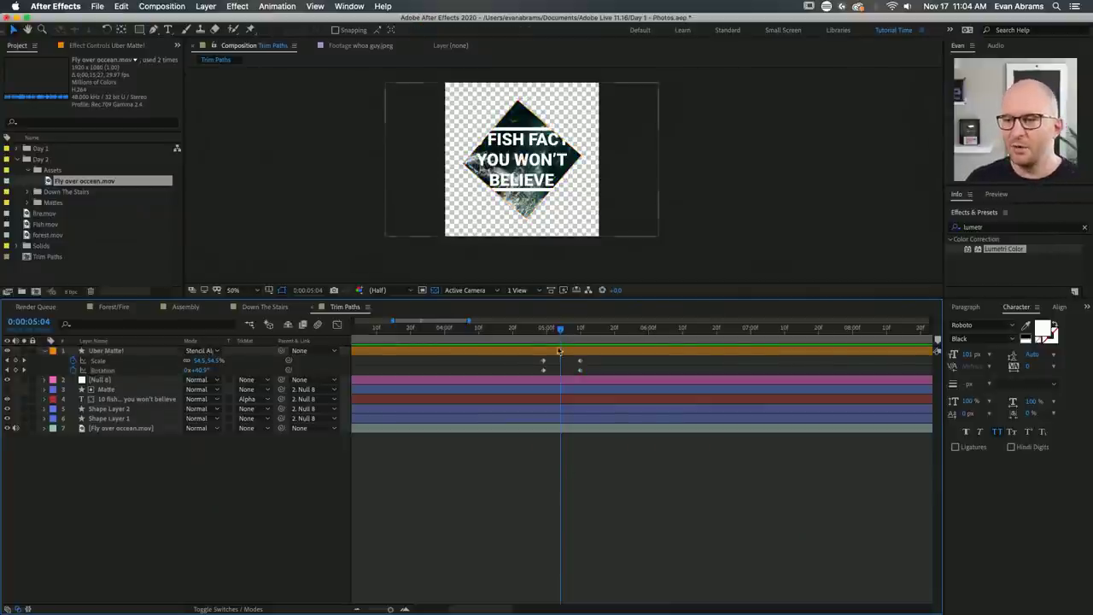
click(453, 294)
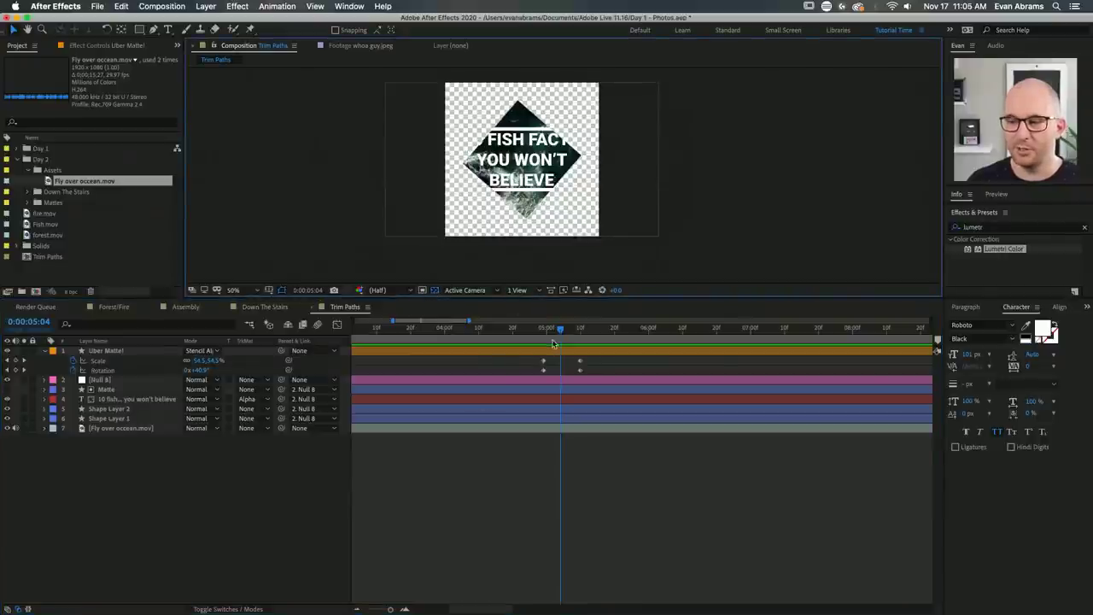
key(space)
key(space)
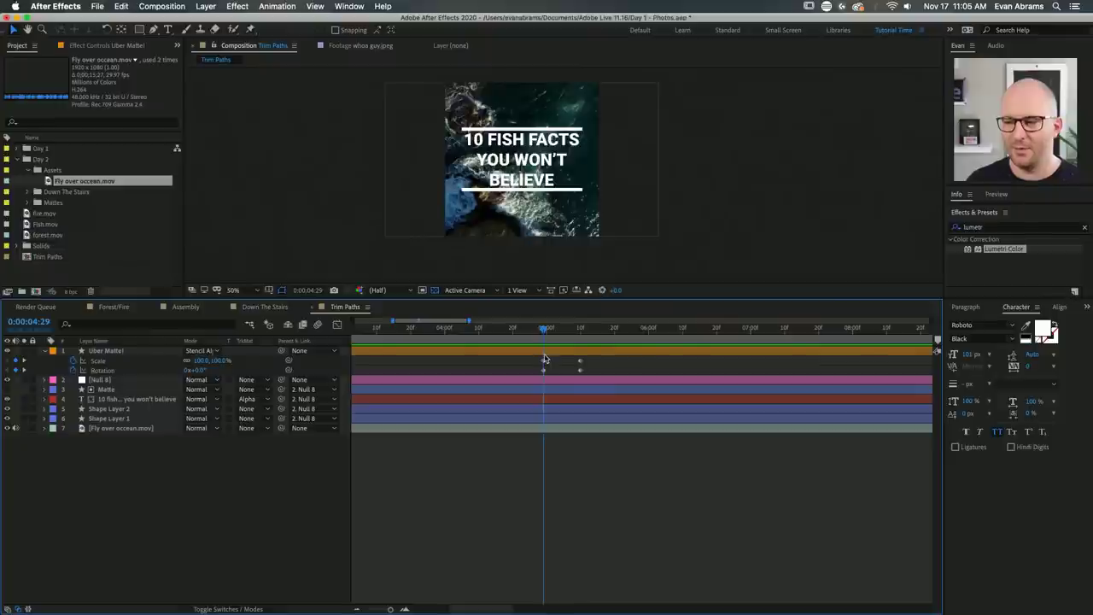
Scrub and replay the rotating, shrinking matte animation.
click(549, 353)
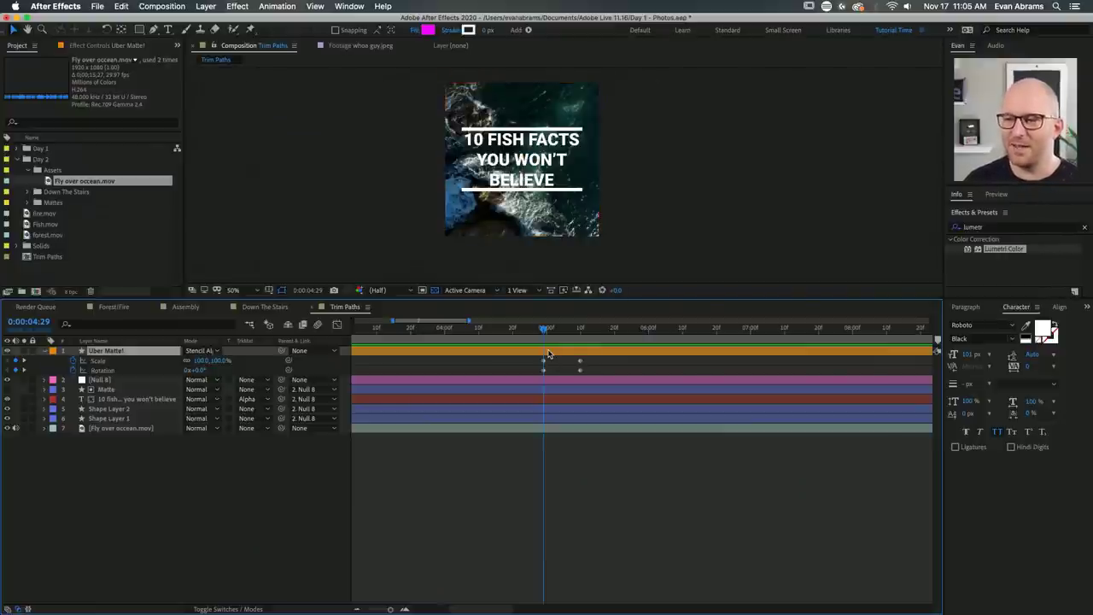
mouse_move(548, 333)
mouse_down()
mouse_move(605, 333)
mouse_move(549, 339)
mouse_up()
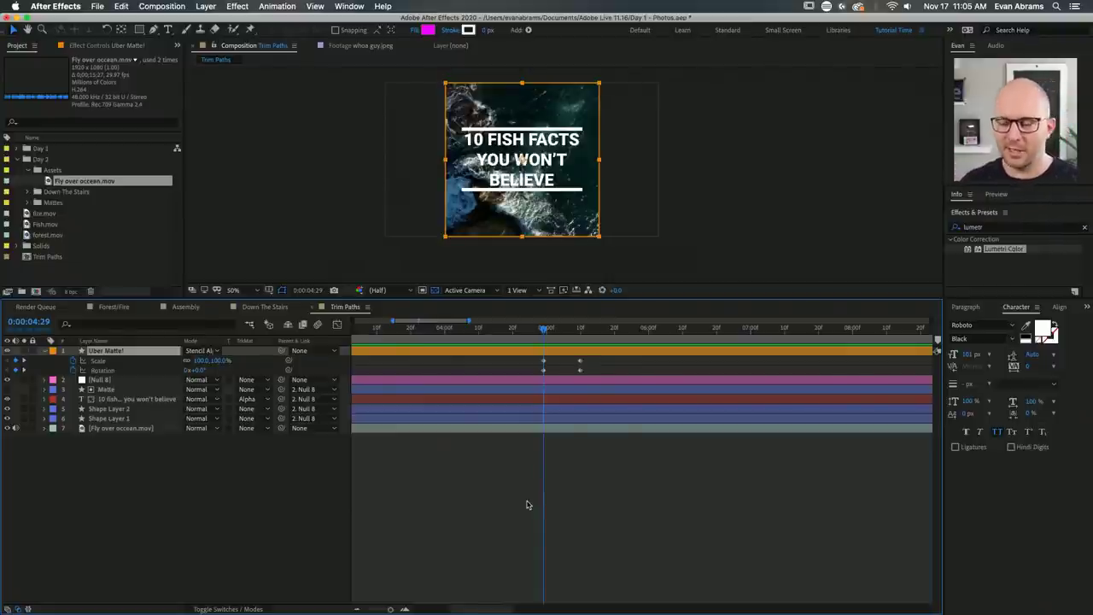
key(space)
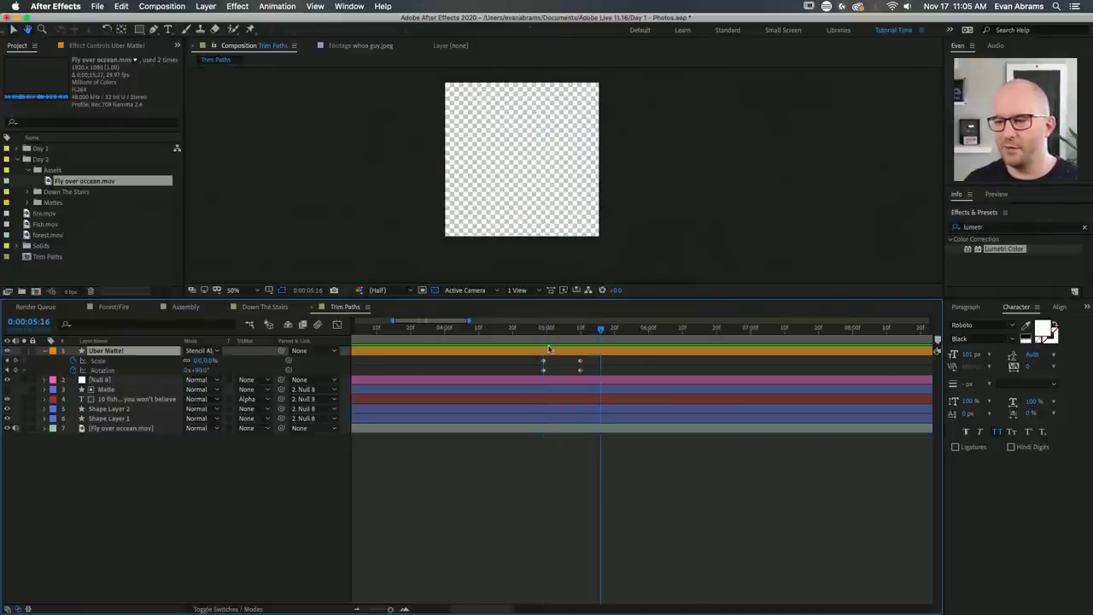
key(space)
key(space)
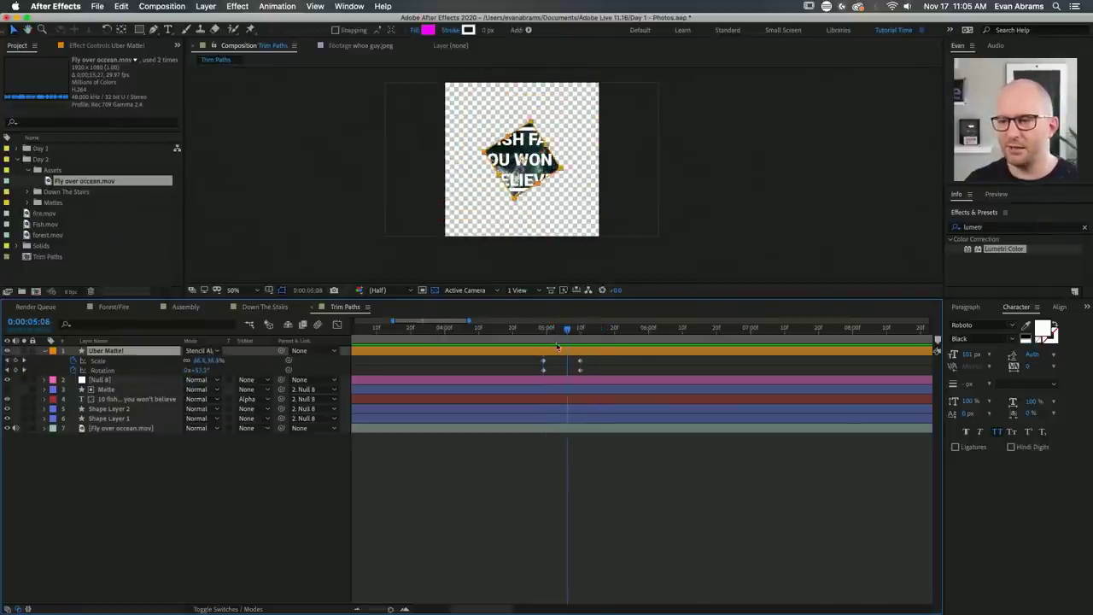
key(space)
key(space)
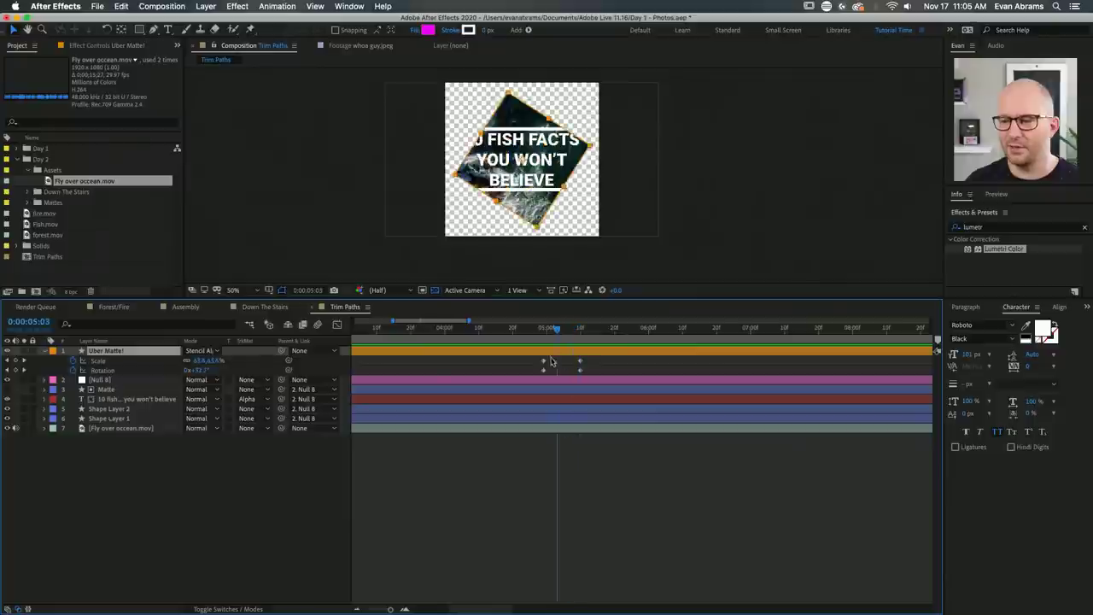
key(space)
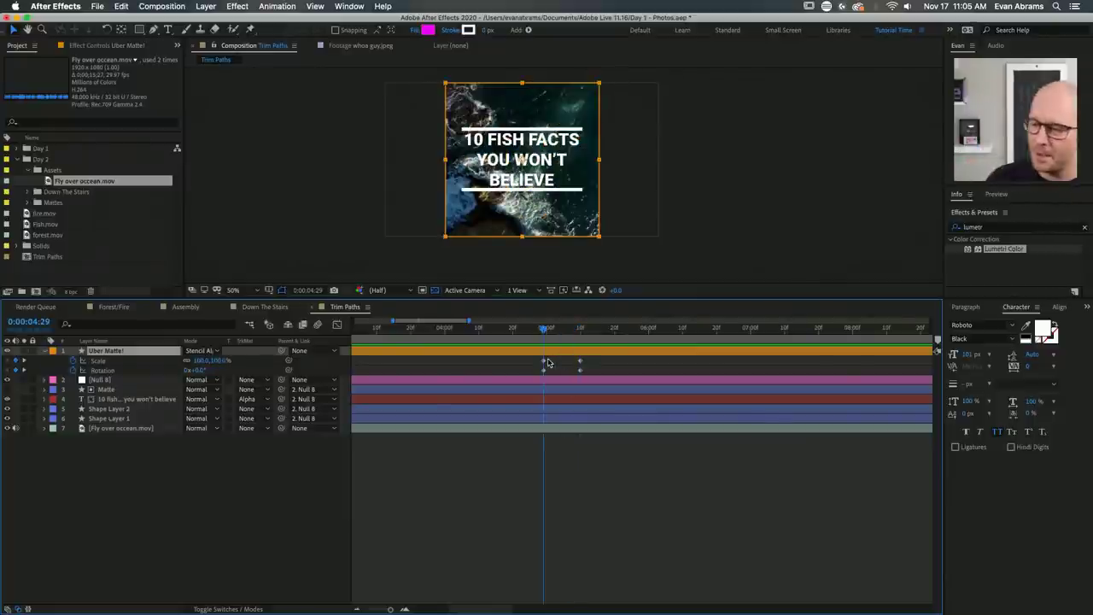
click(537, 476)
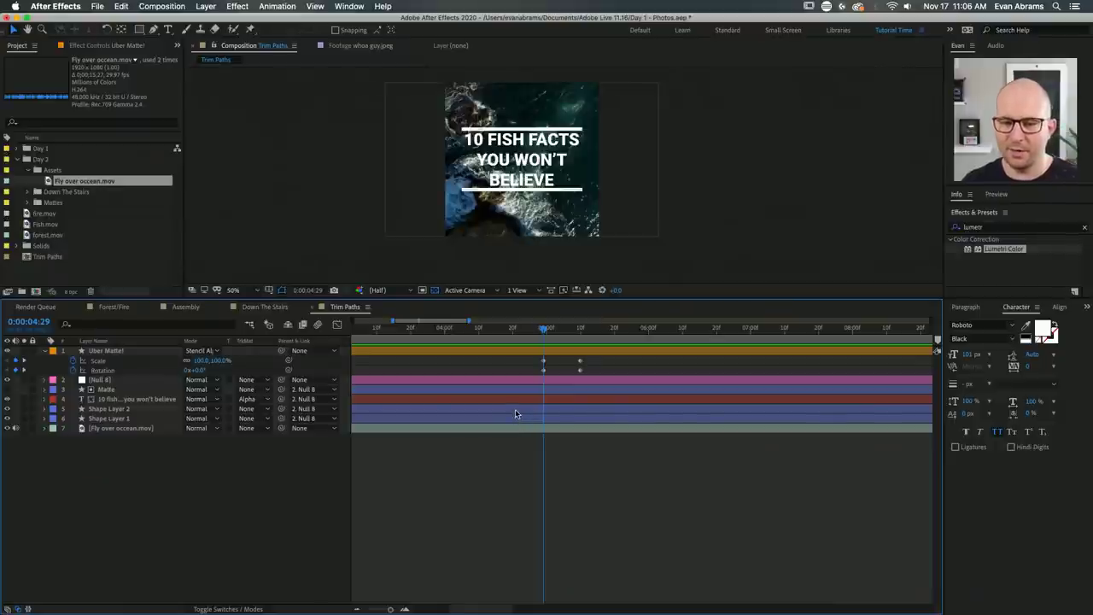
In the Graph Editor, drag the Scale influence handle left to steepen the easing.
click(581, 352)
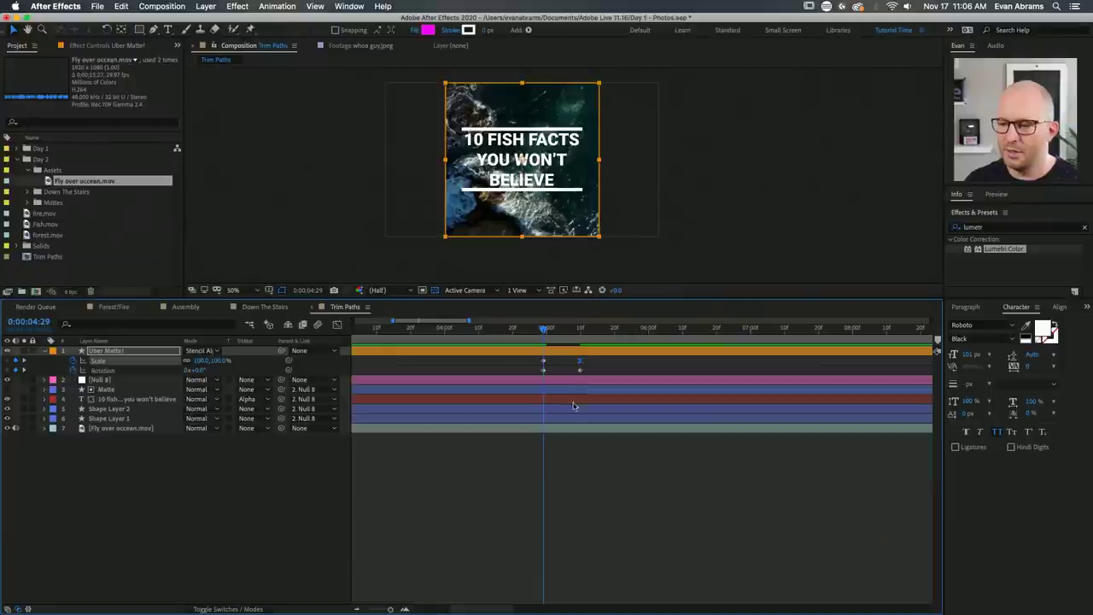
key(shift+F3)
drag(577, 365, 561, 368)
key(shift+F3)
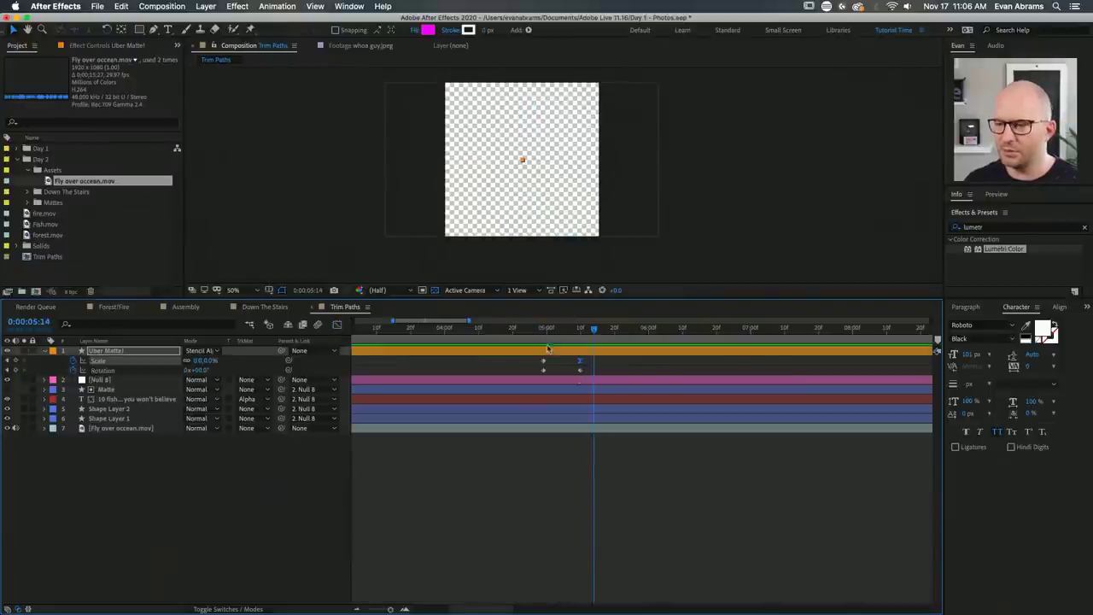
click(545, 330)
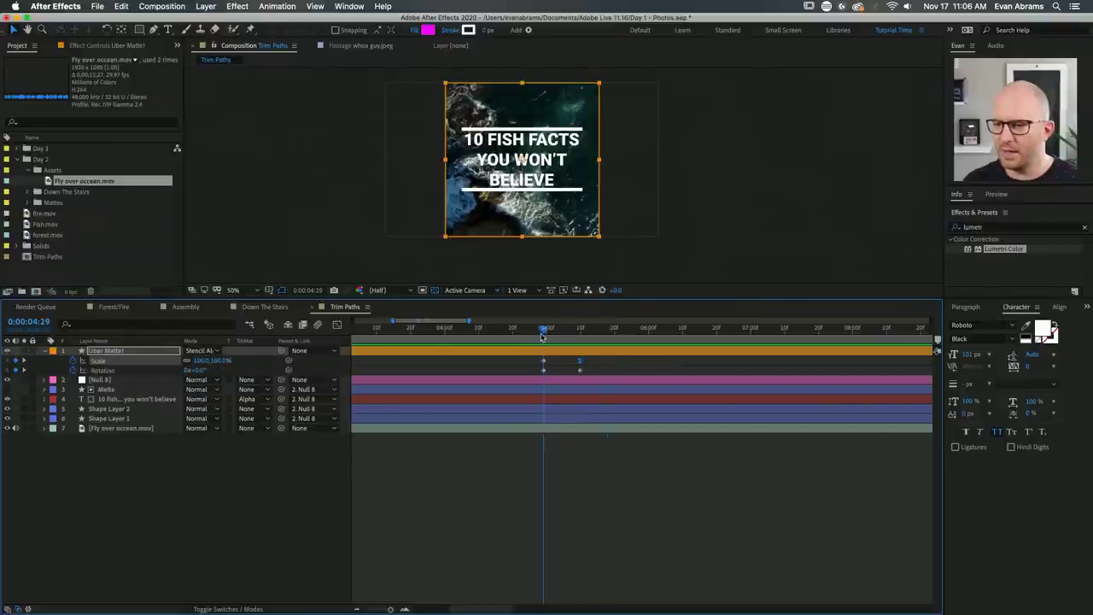
key(shift+F3)
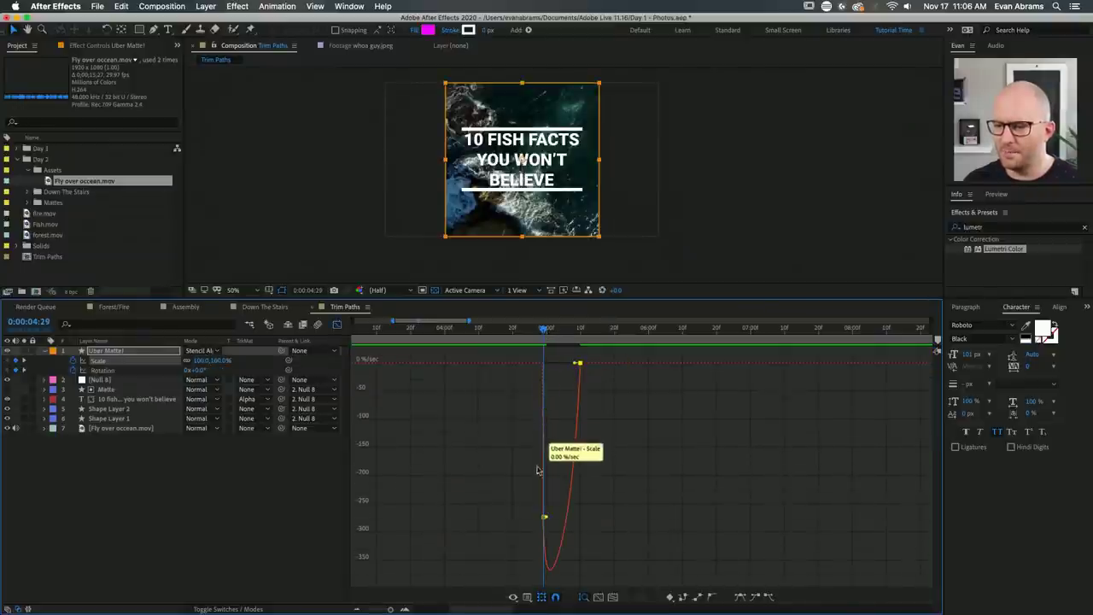
Apply Easy Ease to both Scale keyframes and stretch the first influence to 88.89%.
click(555, 444)
drag(559, 451, 512, 538)
key(F9)
drag(556, 362, 597, 367)
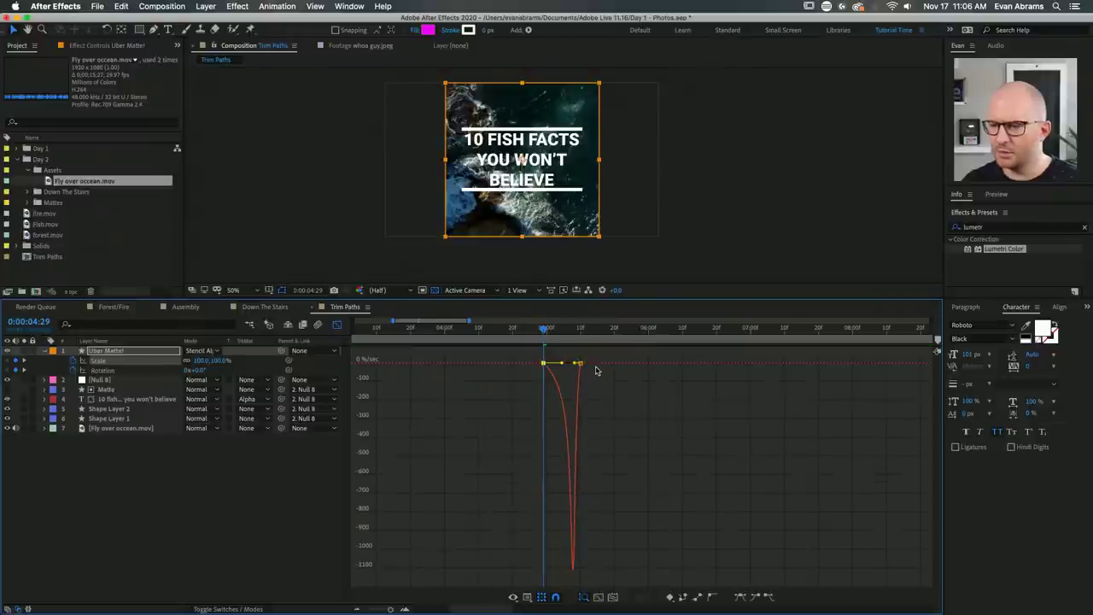
Preview the reshaped shrink, stepping from the 0:04:29 keyframe.
key(space)
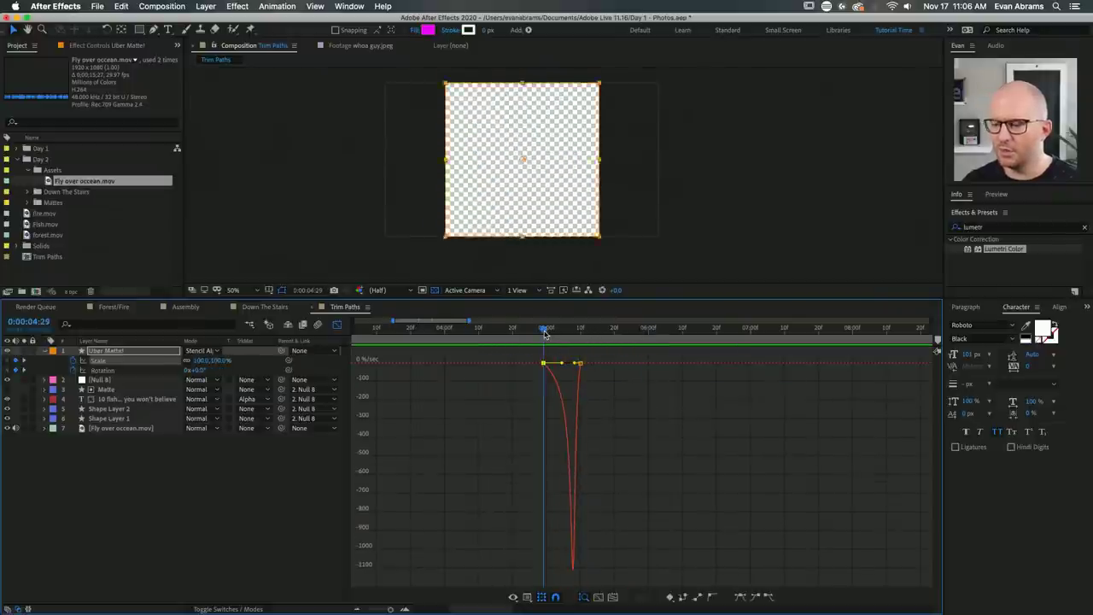
key(space)
key(shift+F3)
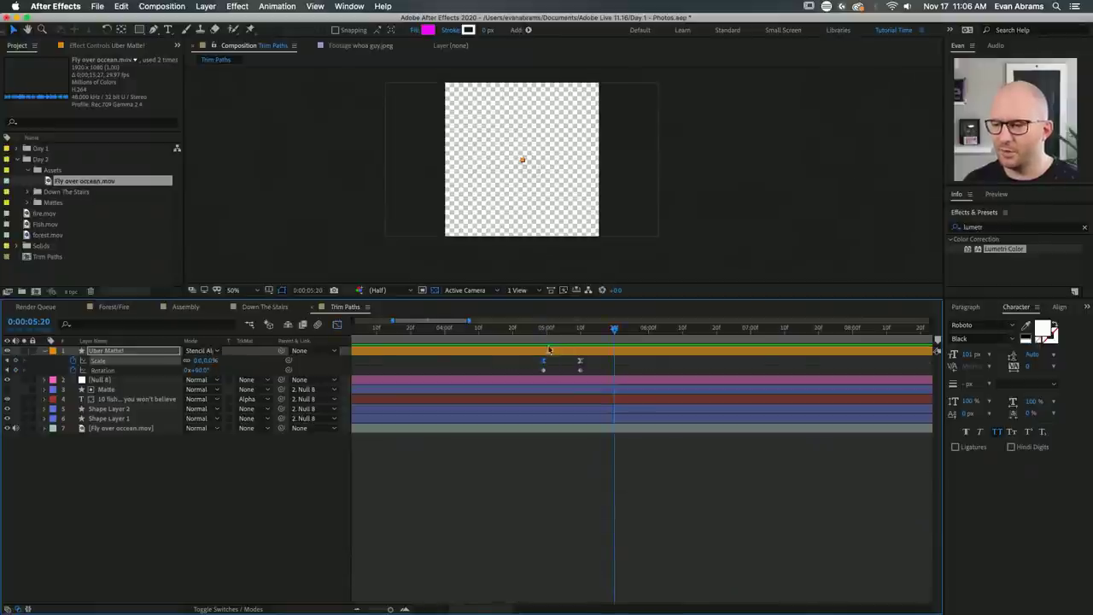
drag(554, 330, 560, 329)
key(j)
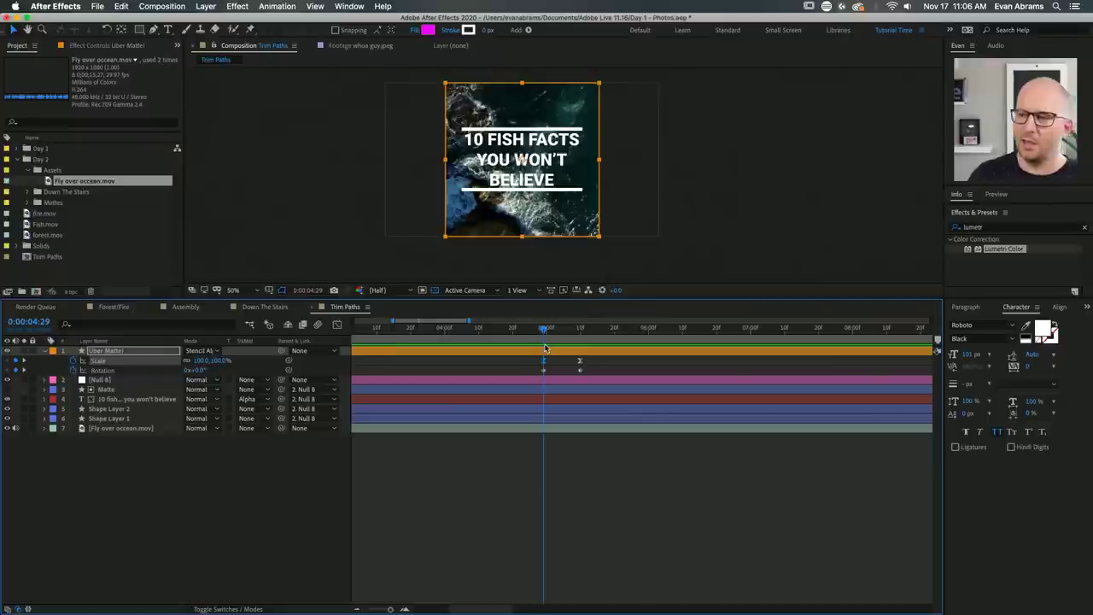
drag(552, 335, 276, 428)
Play the whole comp from the start and show Null 8's Scale keyframes.
key(;)
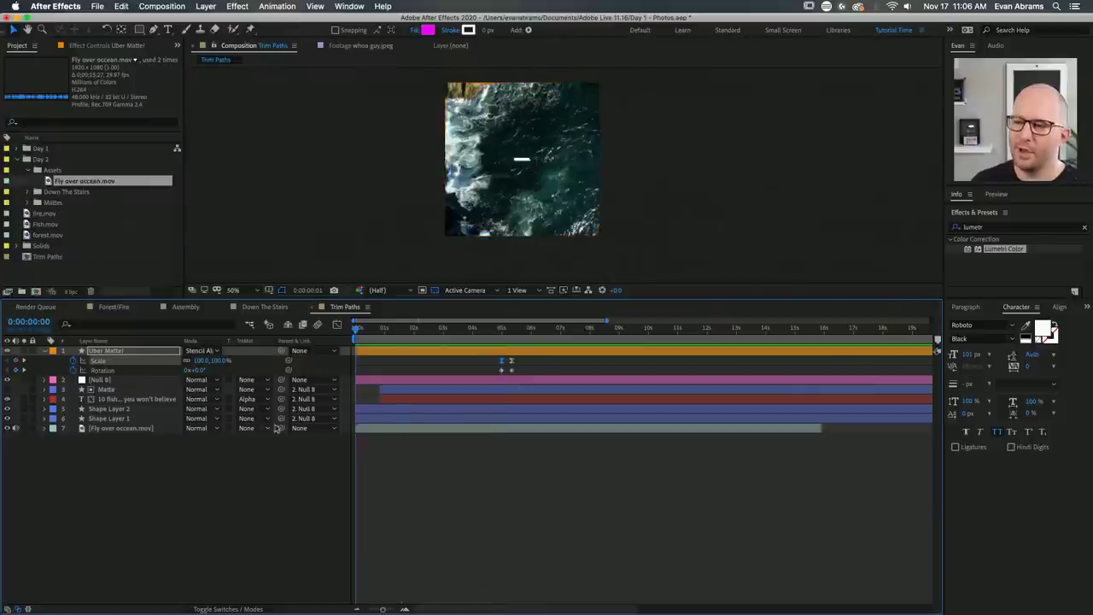
key(space)
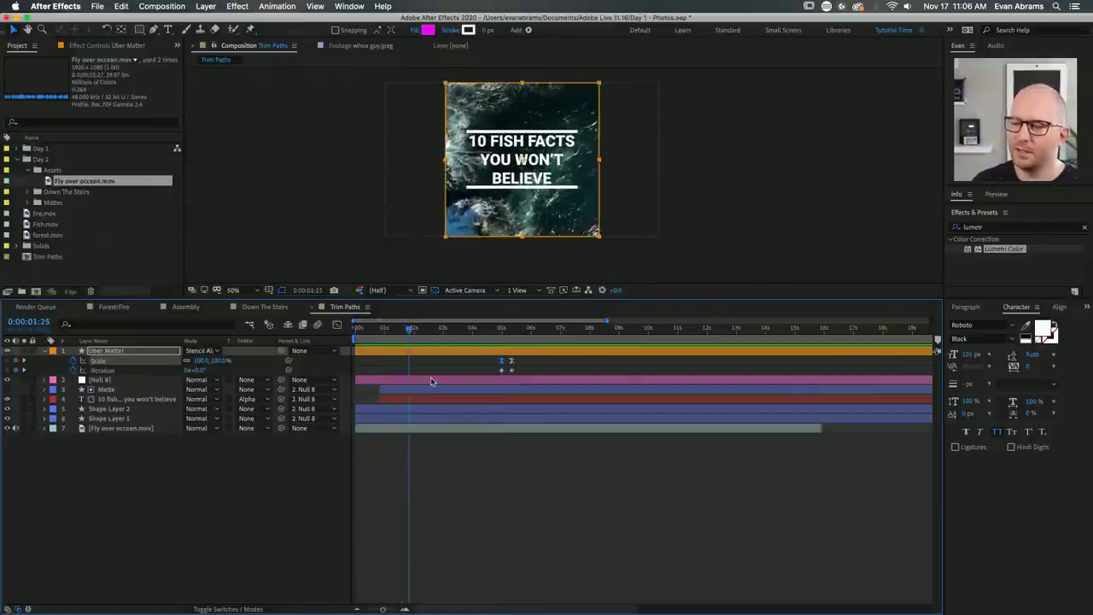
click(430, 377)
key(s)
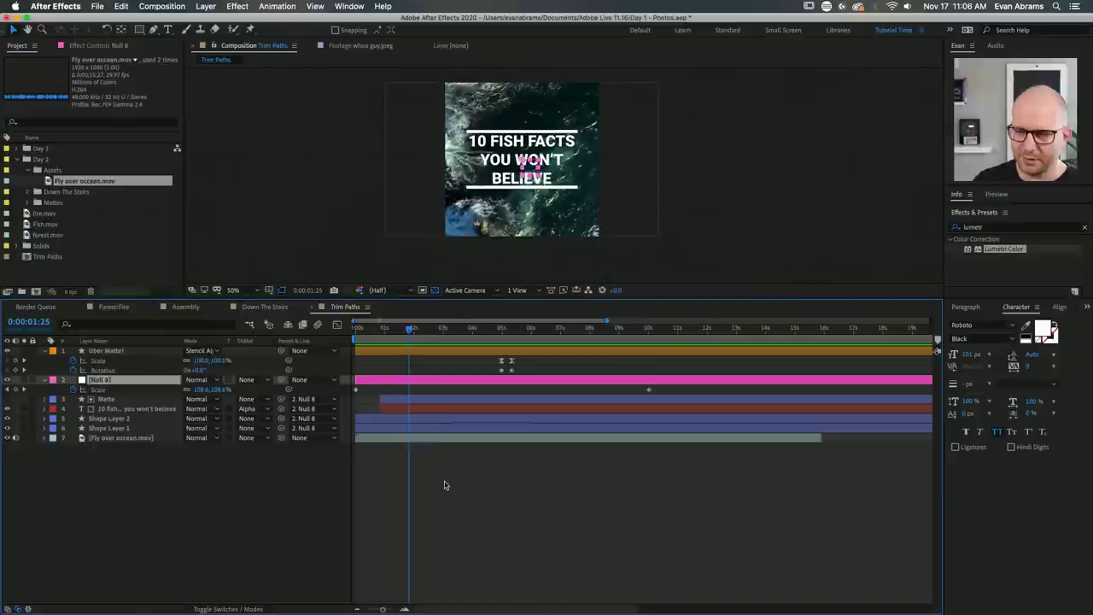
key(space)
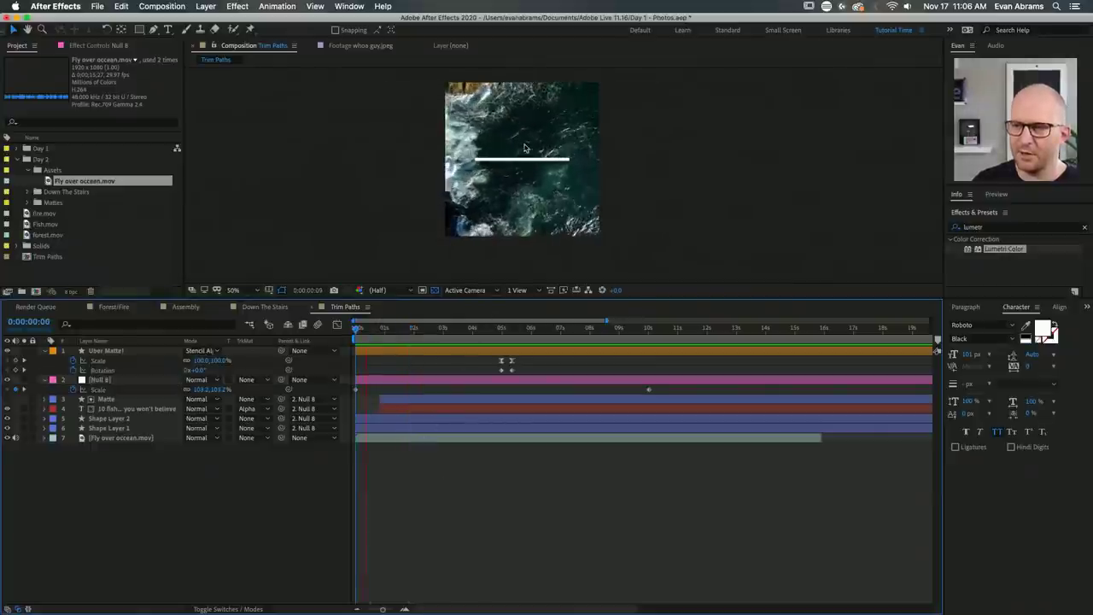
click(453, 382)
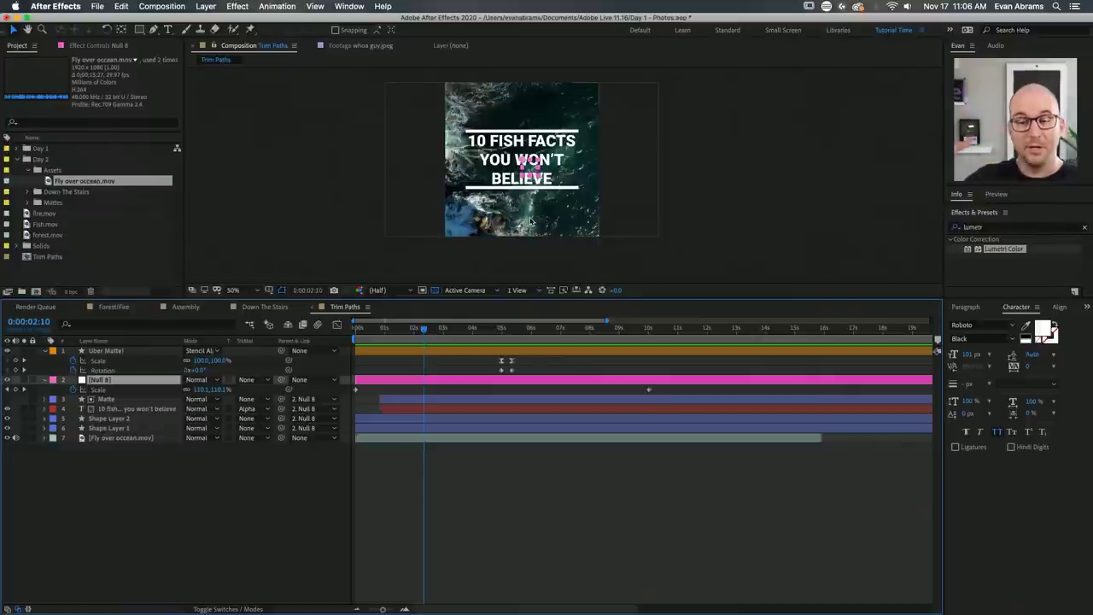
drag(378, 391, 388, 429)
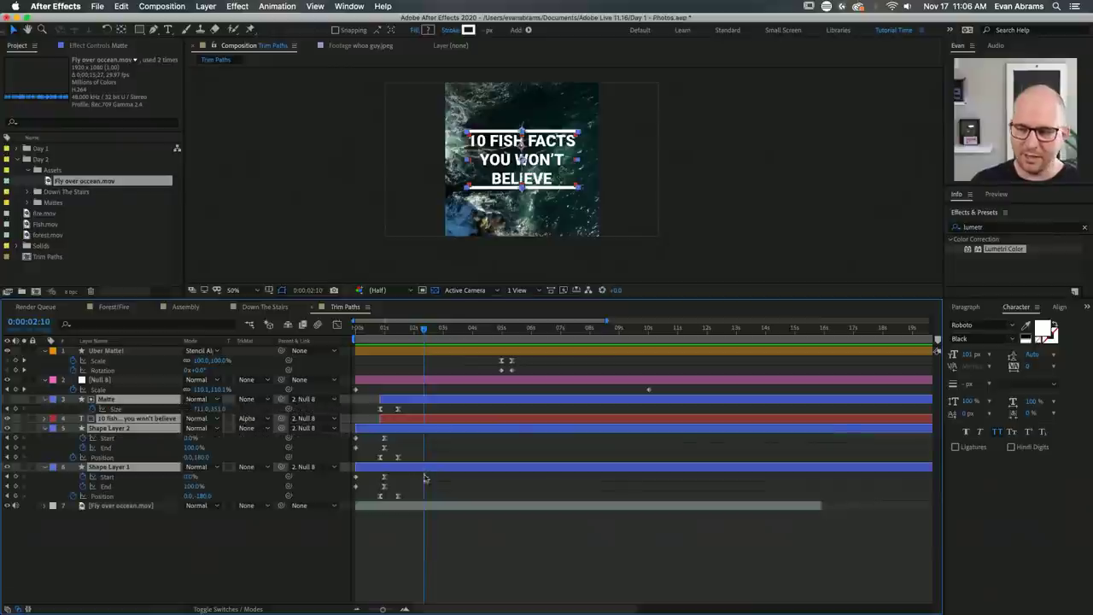
Show the Matte, text and shape layers' keyframes with U and replay the title.
key(u)
click(434, 539)
key(Home)
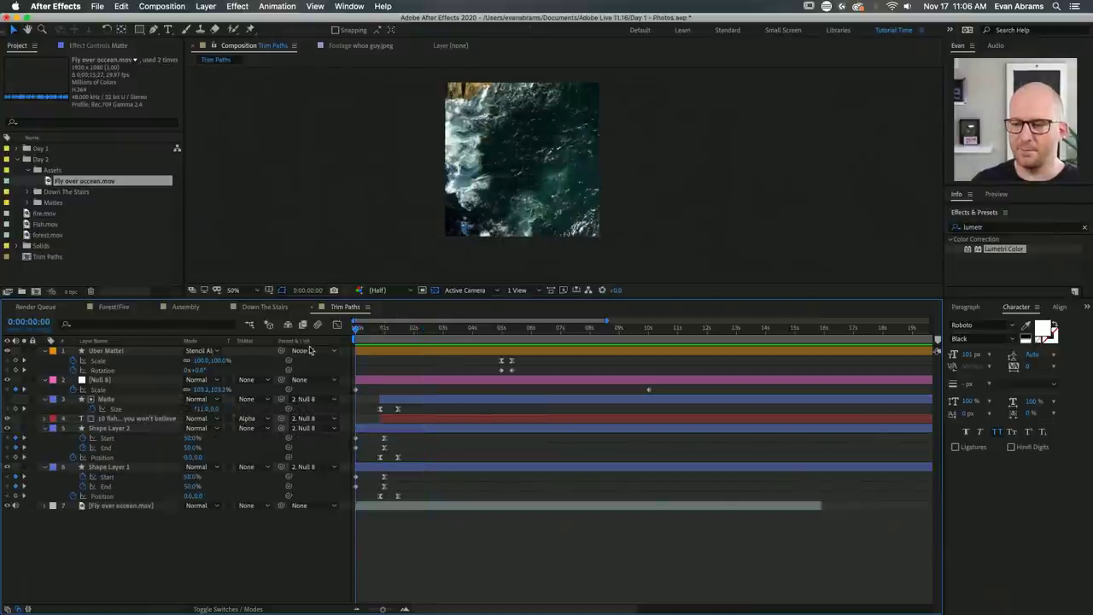
key(space)
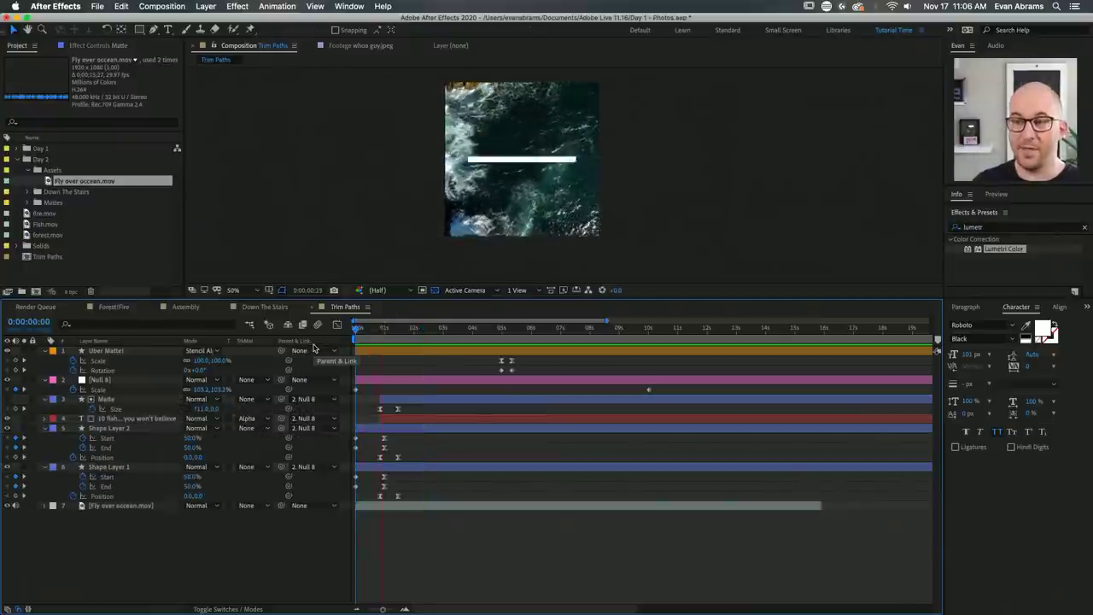
click(400, 398)
click(398, 380)
key(space)
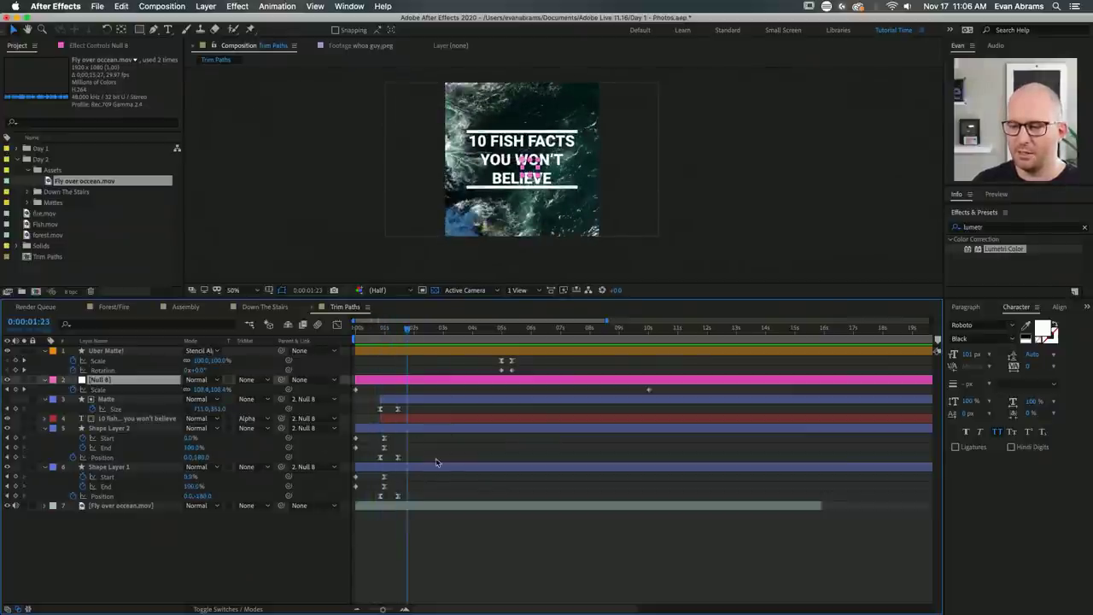
key(KP_6)
shift+click(432, 401)
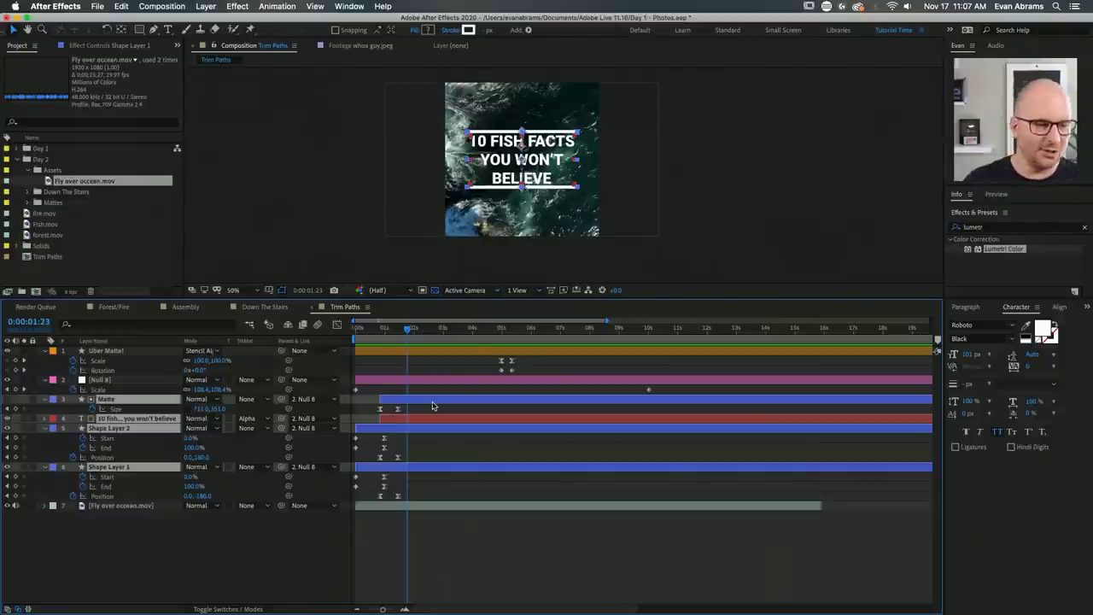
Return to the first frame and select all layers to collapse them.
drag(376, 329, 503, 340)
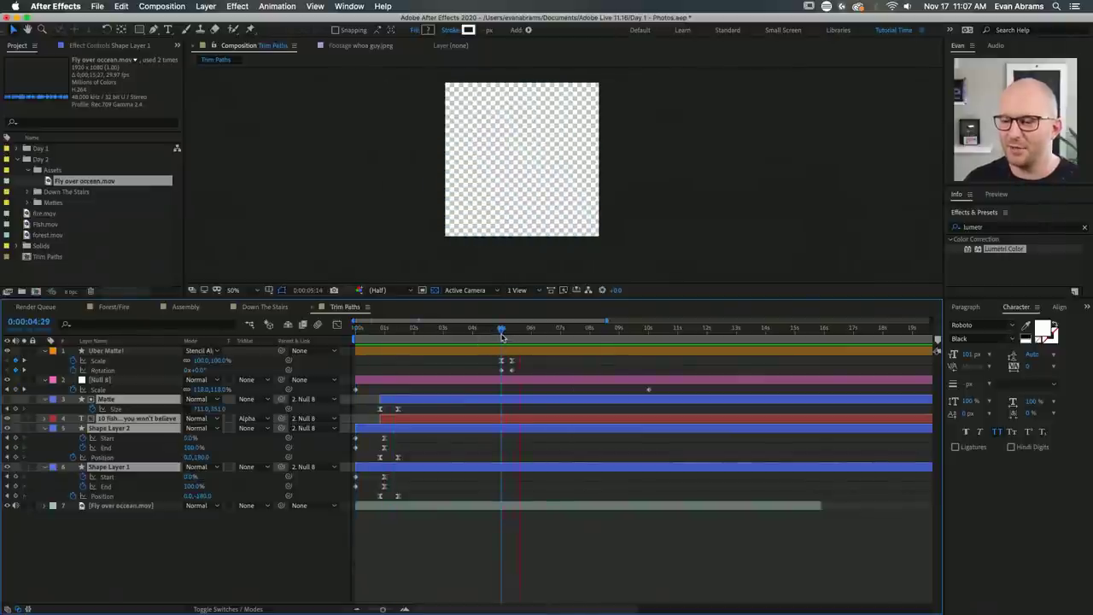
click(503, 365)
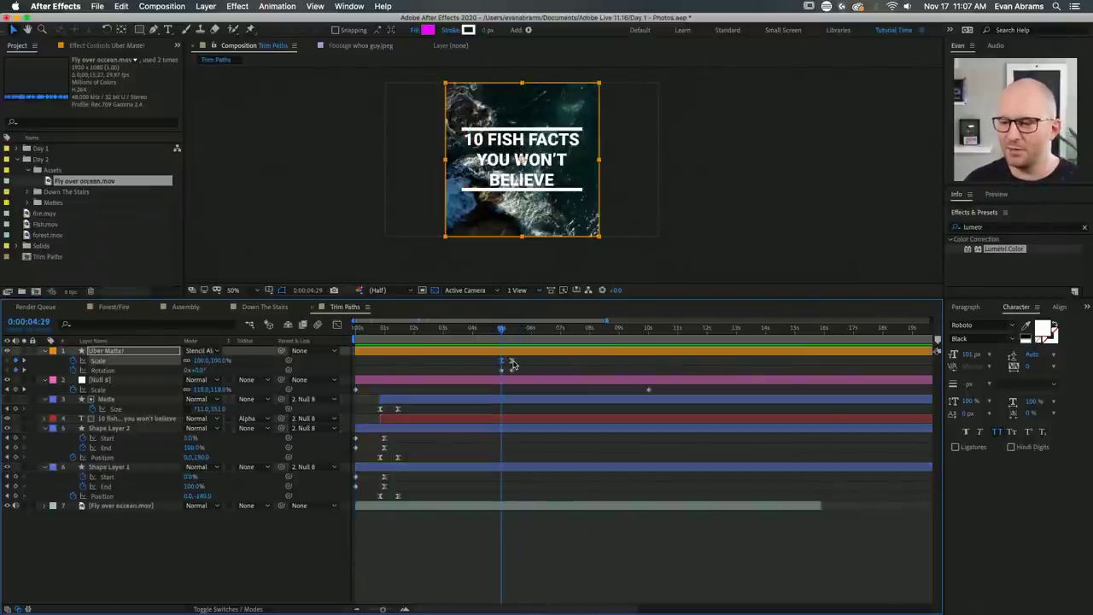
key(super+a)
Park the playhead on the Uber Matte's Scale keyframe at 0:00:04:29.
key(u)
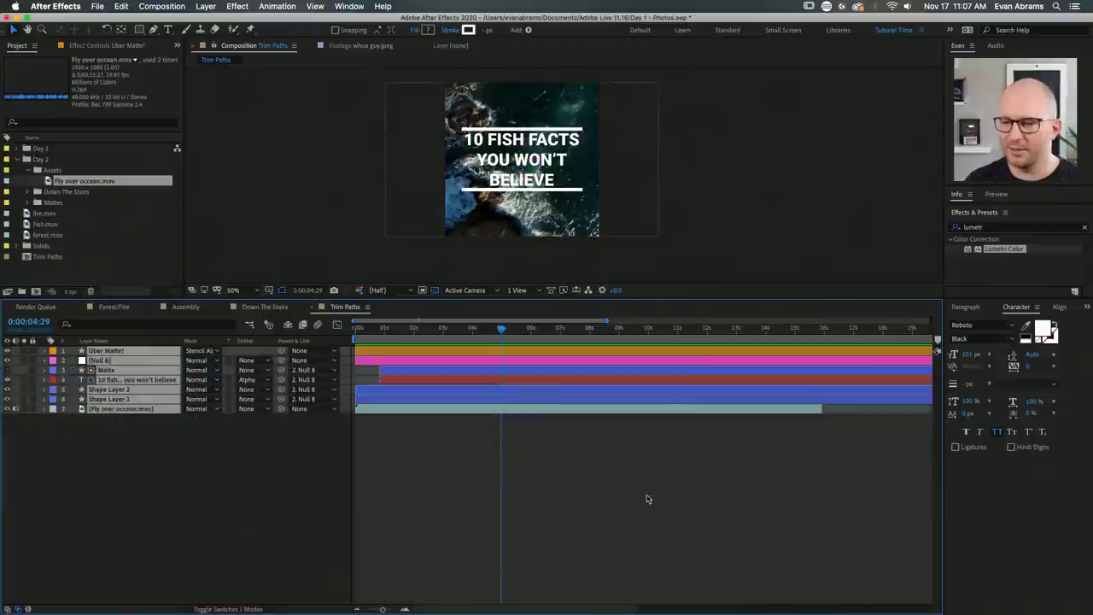
click(629, 469)
key(space)
click(500, 334)
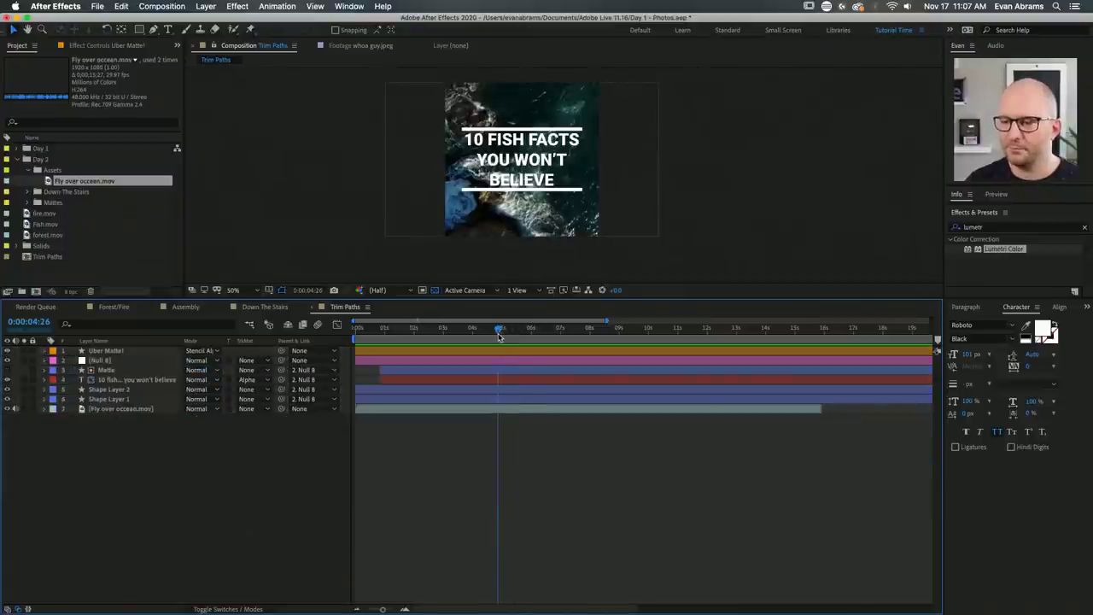
key(super+a)
key(u)
click(501, 340)
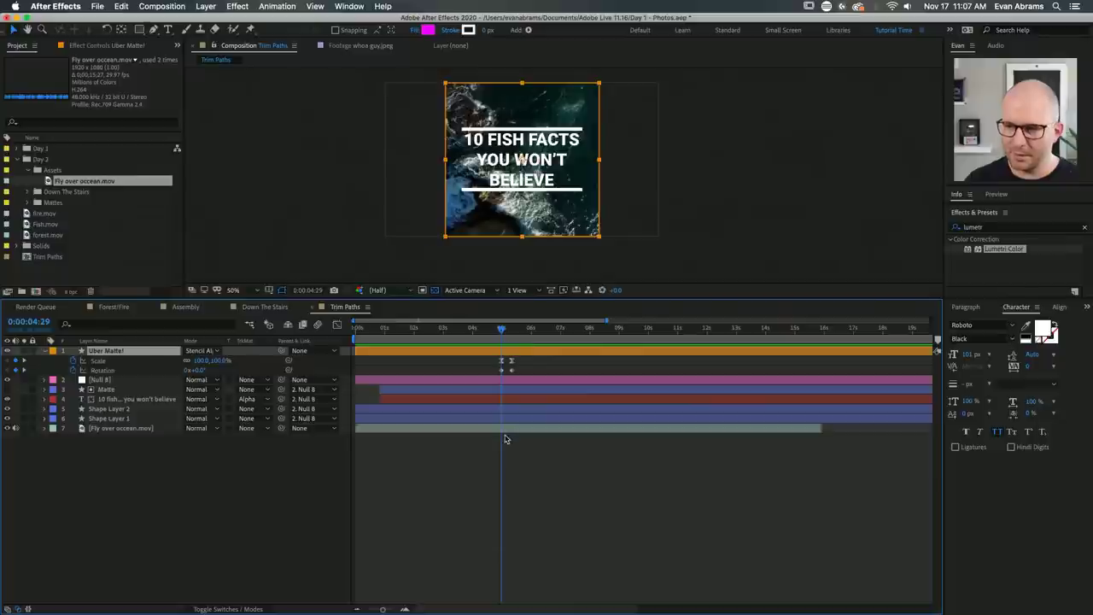
Keyframe the ocean footage's Scale, growing it from 100% to about 183% by 0:00:05:10.
click(504, 162)
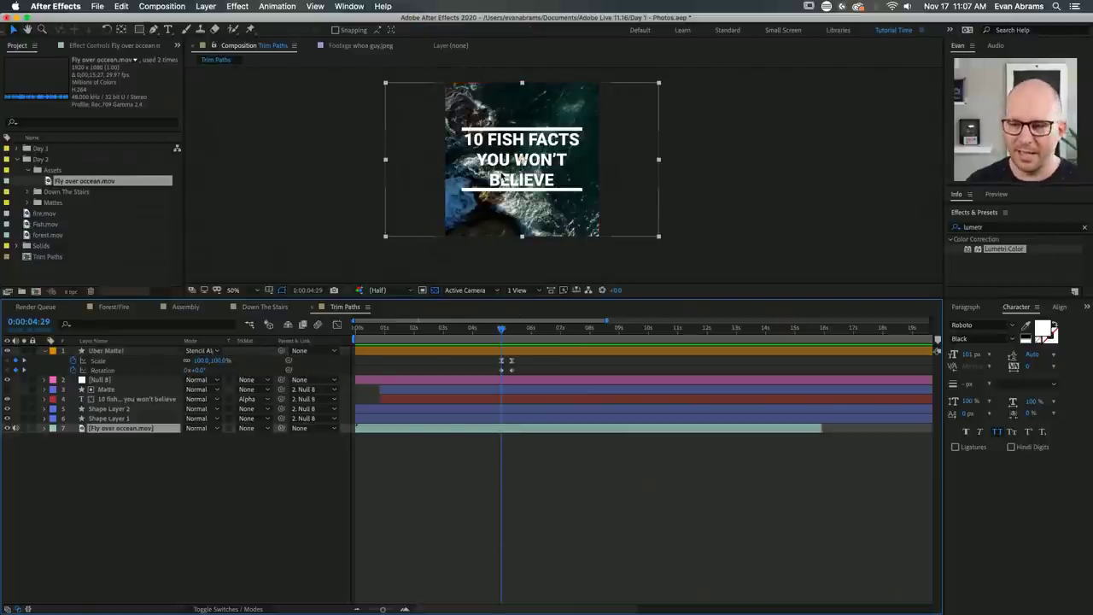
key(s)
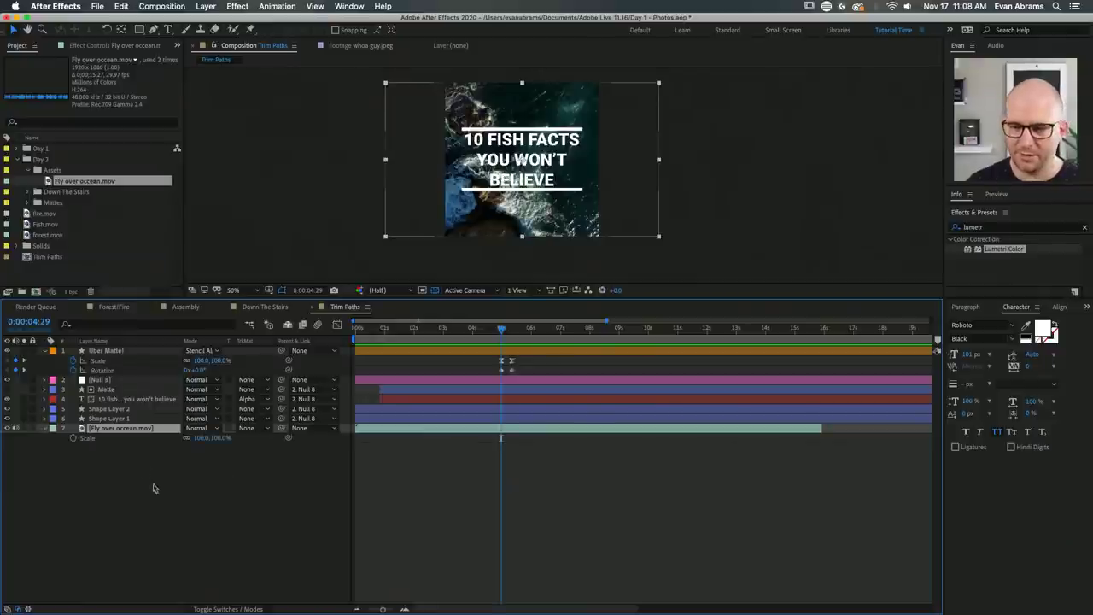
click(74, 437)
key(k)
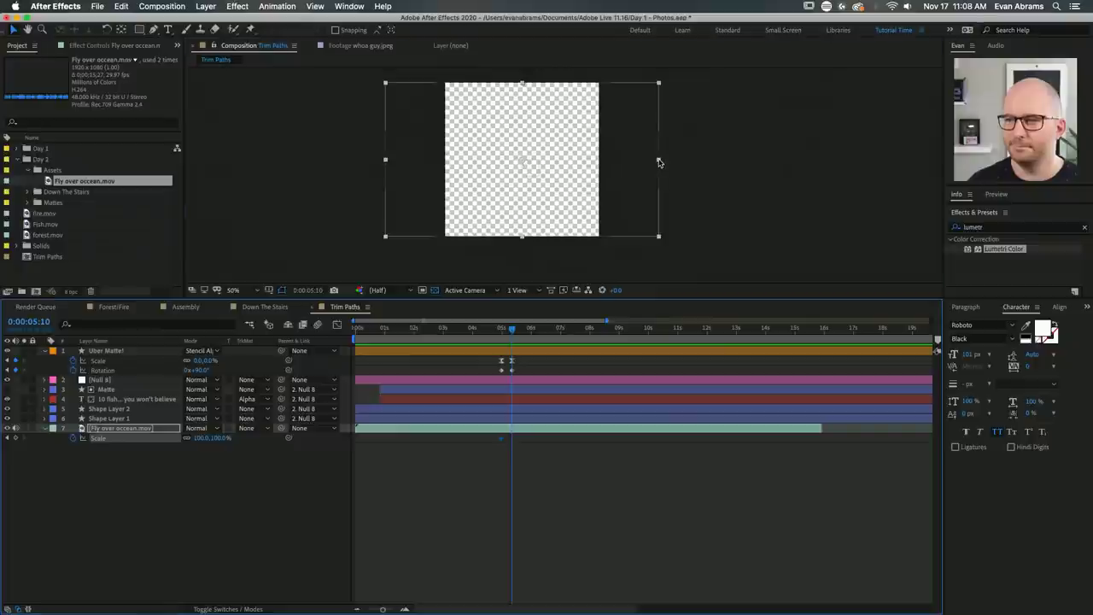
drag(658, 160, 716, 159)
drag(779, 141, 777, 139)
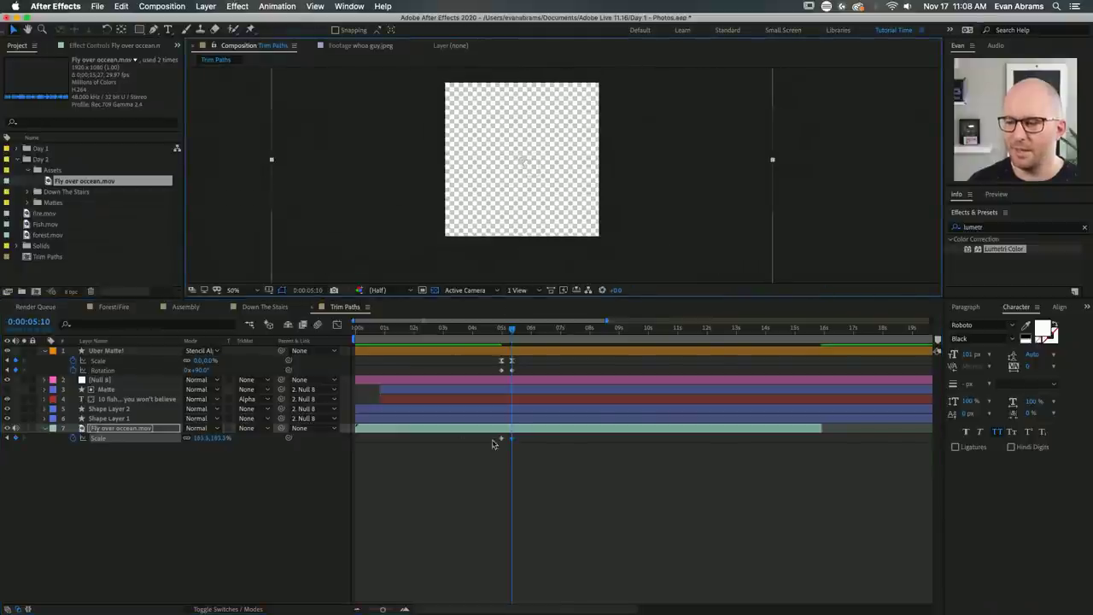
Steepen the ease into the final Scale keyframe in the Graph Editor, then review the motion.
key(shift+F3)
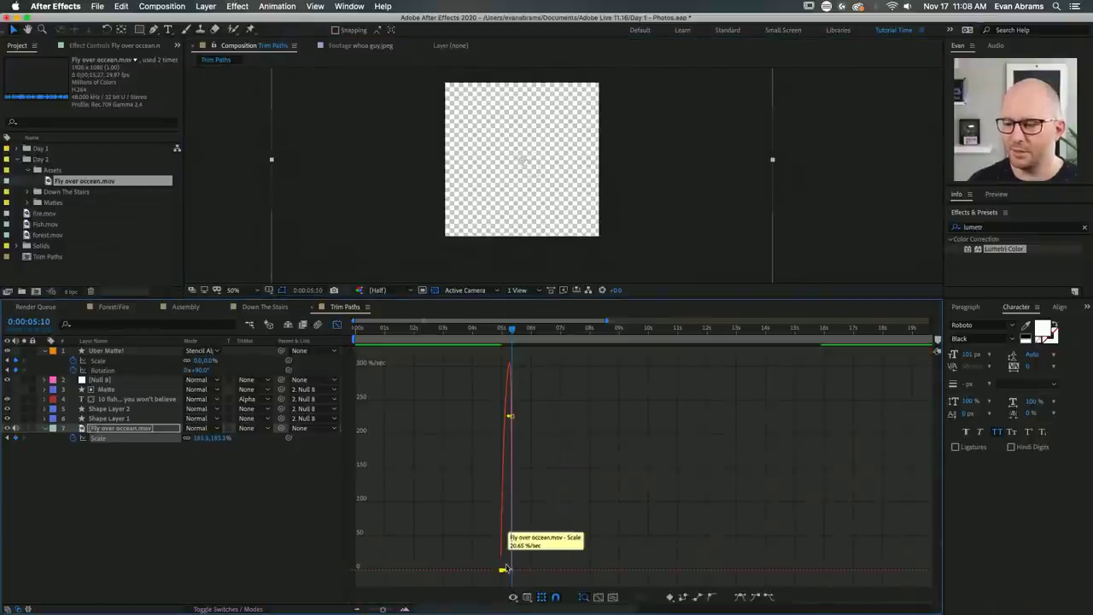
drag(502, 570, 512, 431)
click(500, 333)
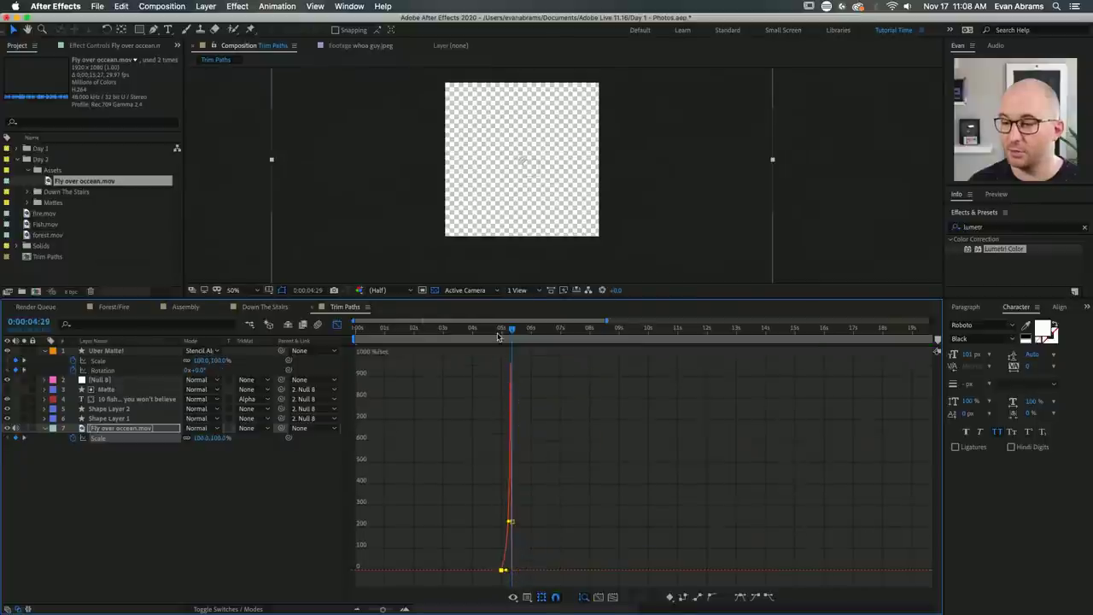
click(505, 338)
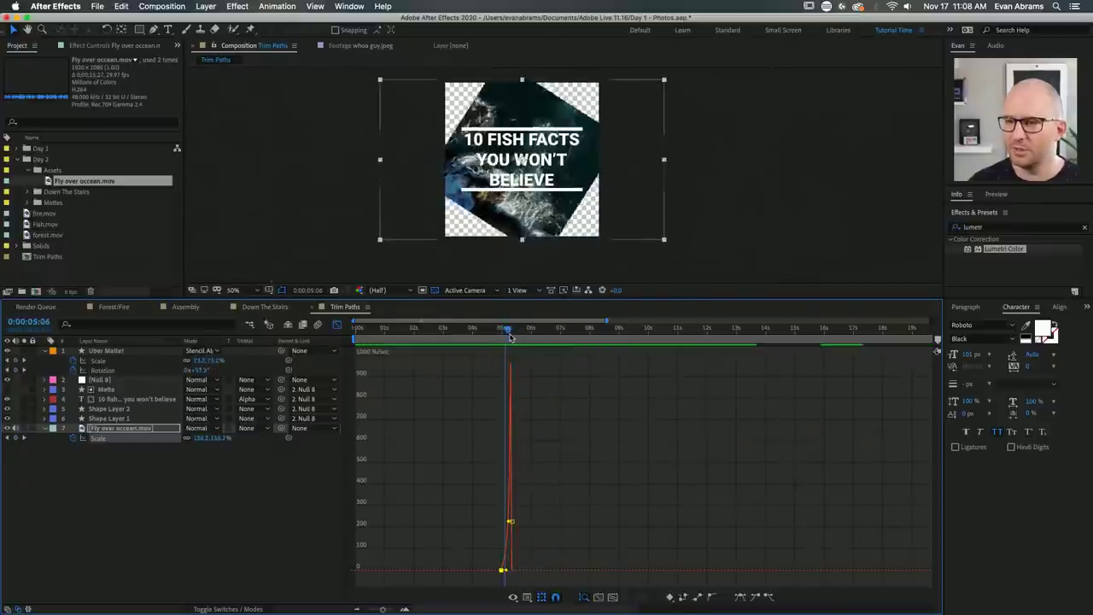
mouse_move(505, 339)
mouse_down()
mouse_move(493, 353)
mouse_move(512, 356)
mouse_up()
key(shift+F3)
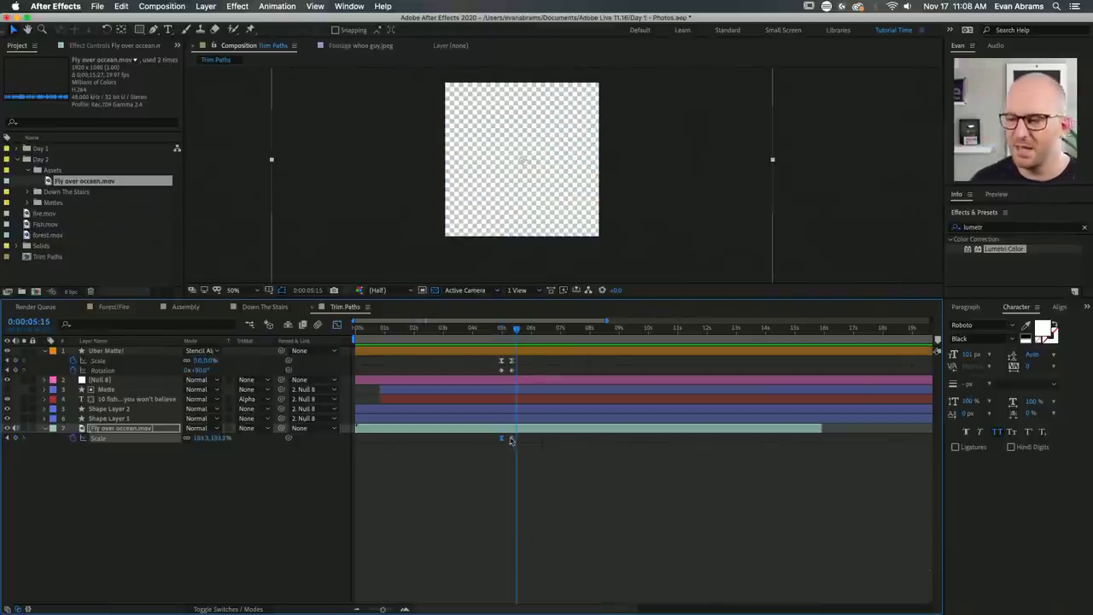
click(502, 340)
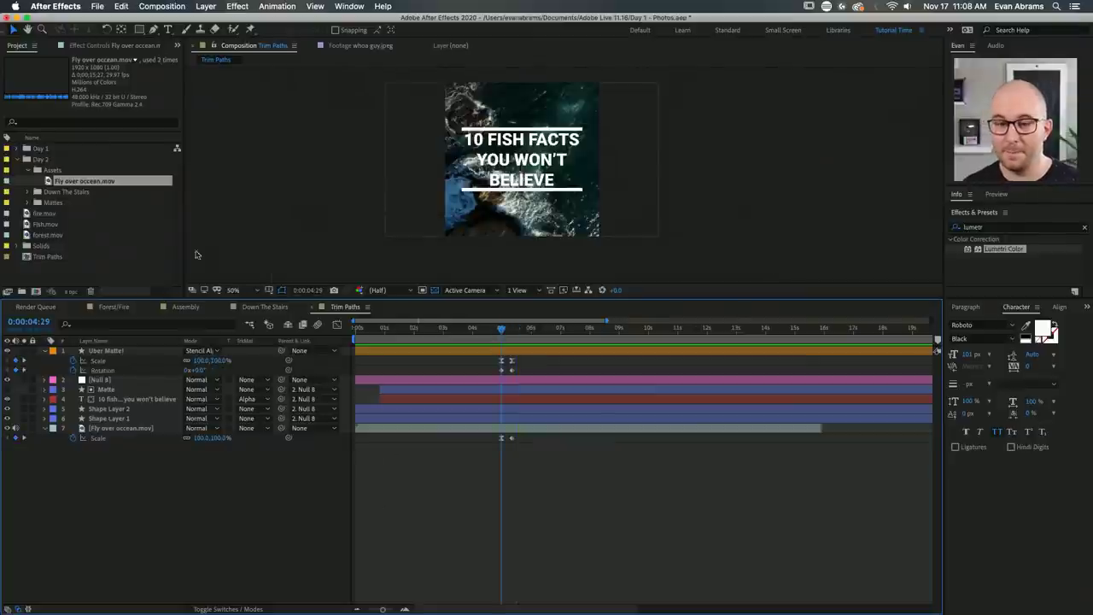
Create a new 1080×1080 composition from the Project panel.
click(17, 159)
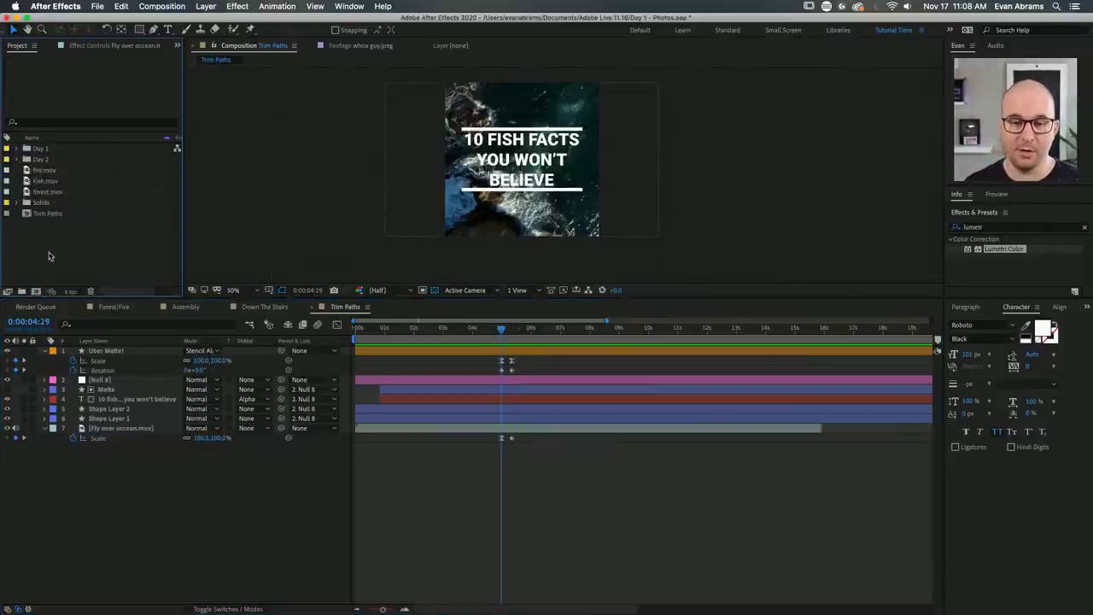
click(35, 291)
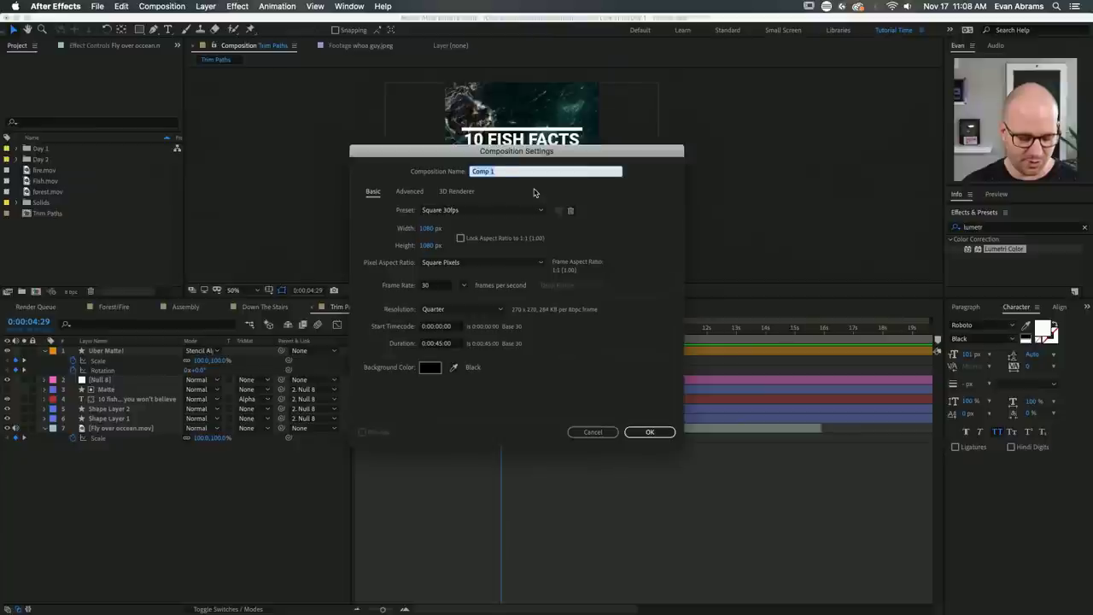
text(Day 2 Asseble)
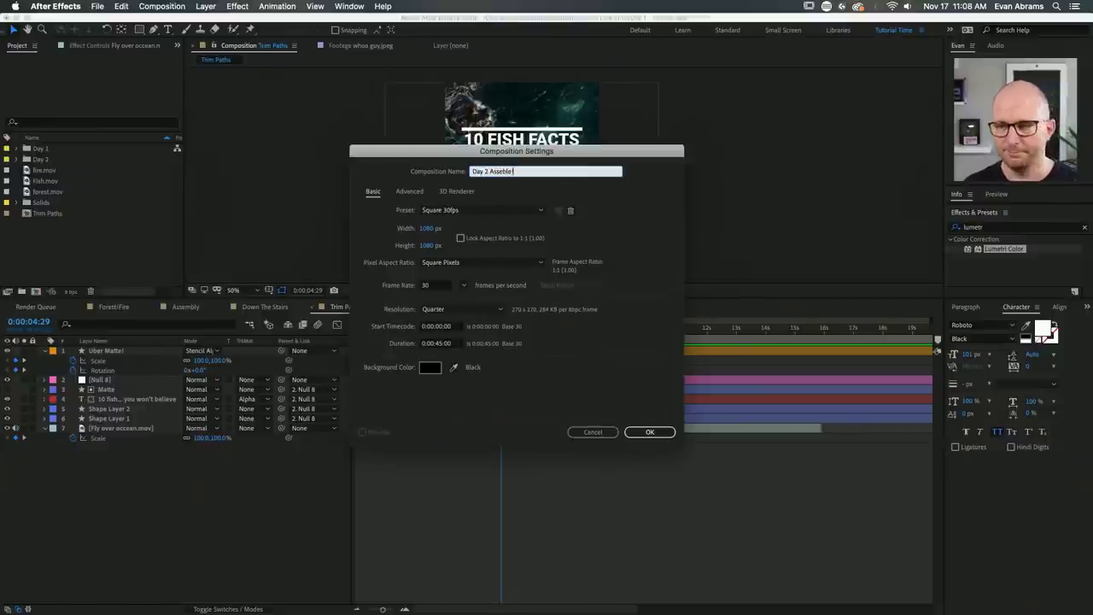
click(646, 433)
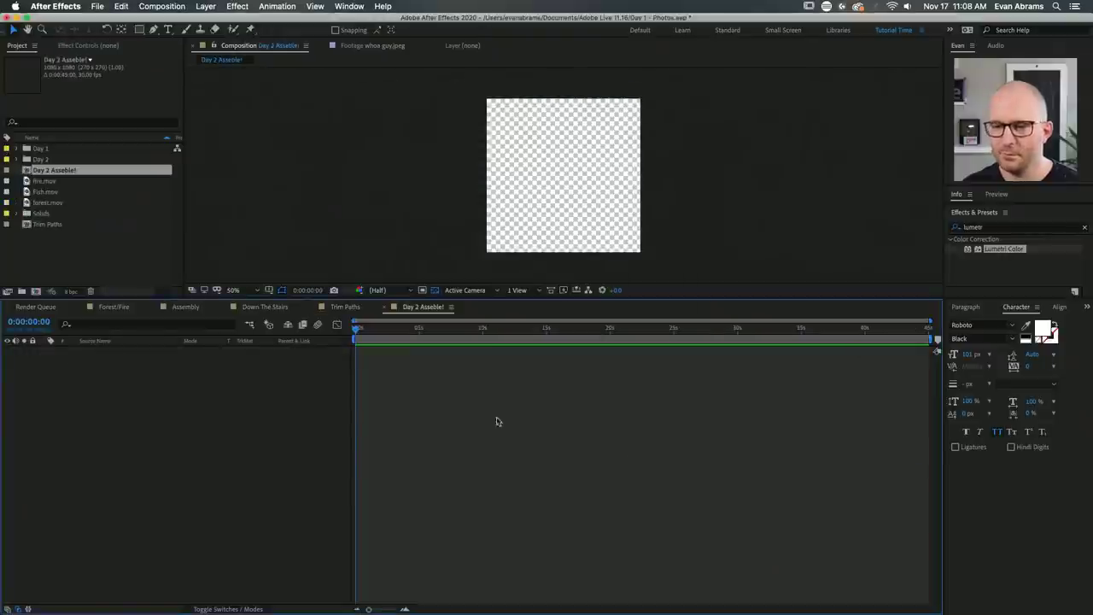
Rename the new composition to 'Day 2 project'.
click(54, 173)
key(Return)
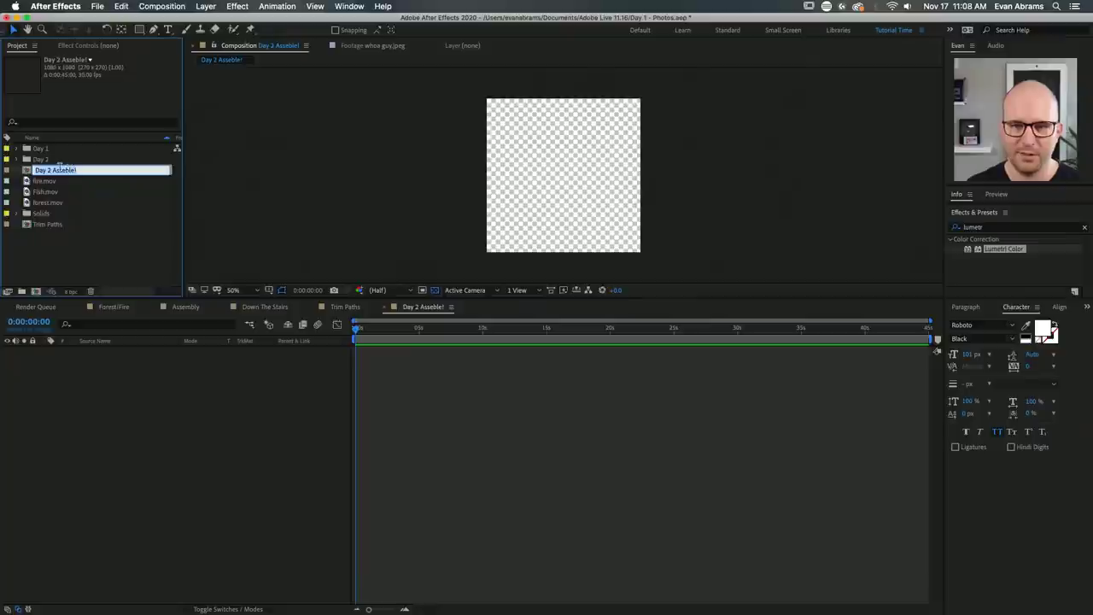
click(68, 171)
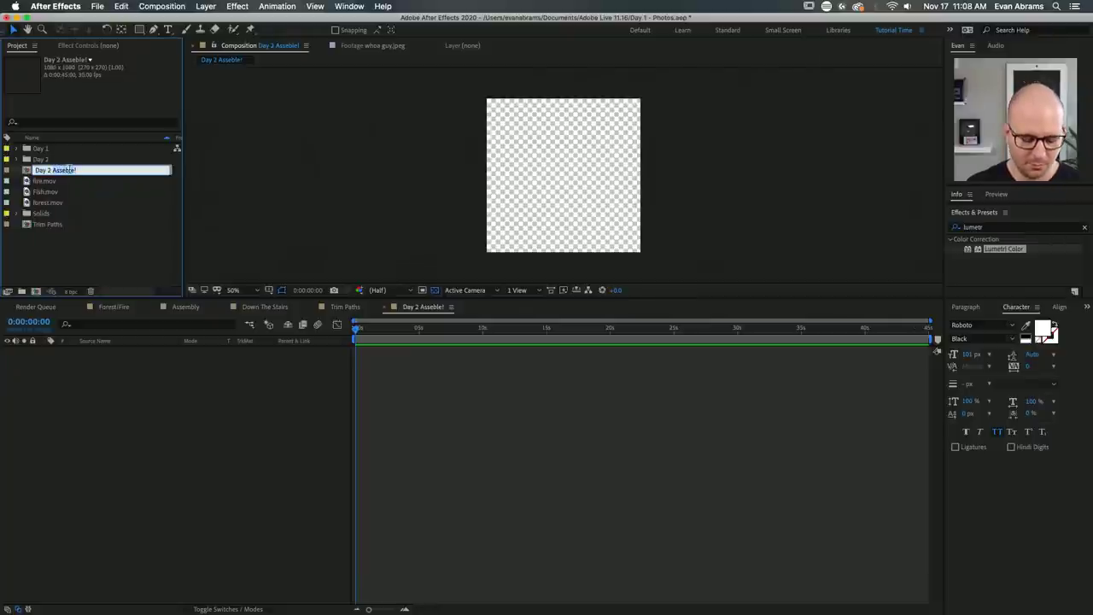
text(Build)
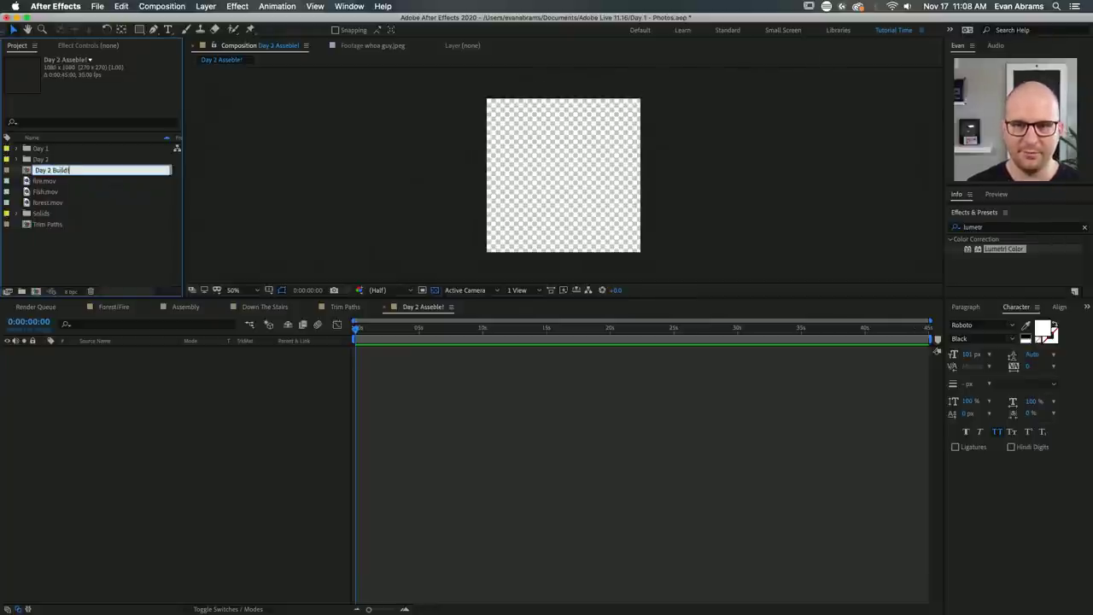
key(BackSpace)
key(BackSpace)
key(BackSpace)
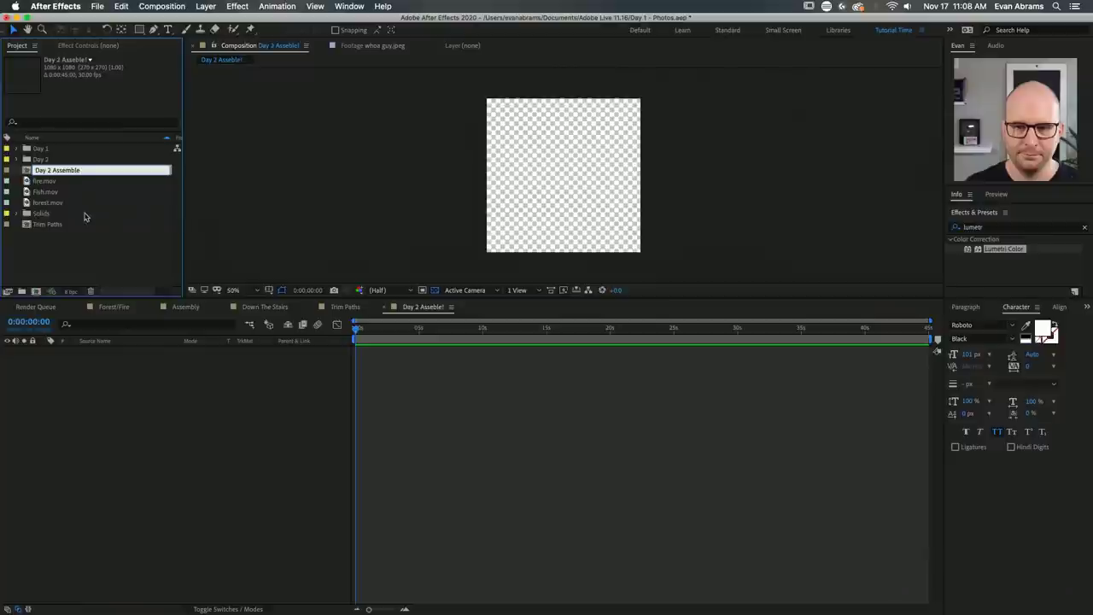
key(BackSpace)
key(BackSpace)
key(BackSpace)
key(BackSpace)
key(BackSpace)
key(BackSpace)
key(BackSpace)
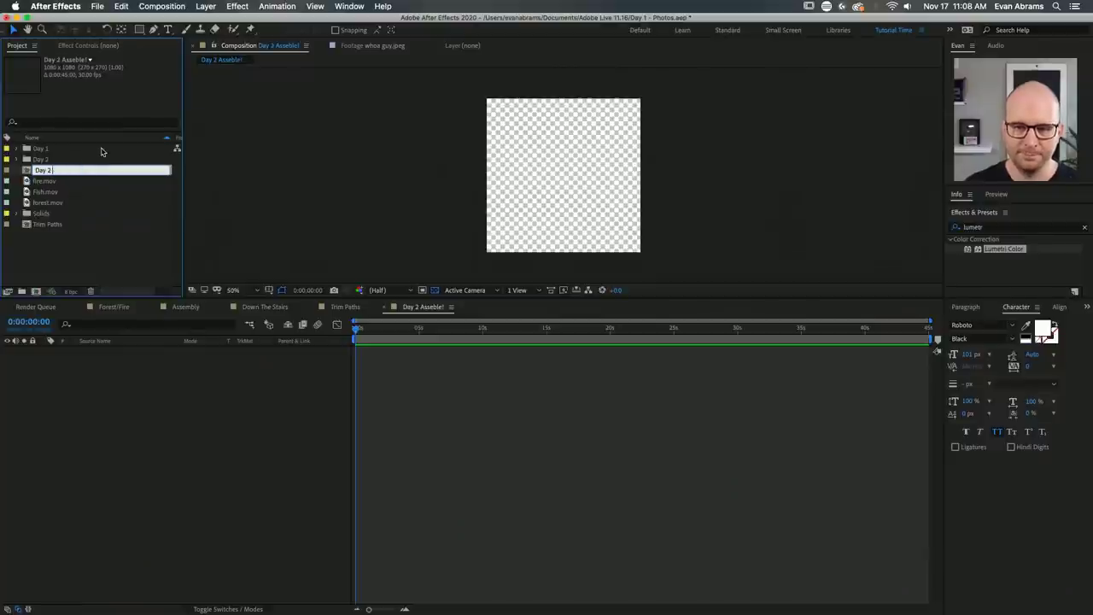
text(project)
key(Return)
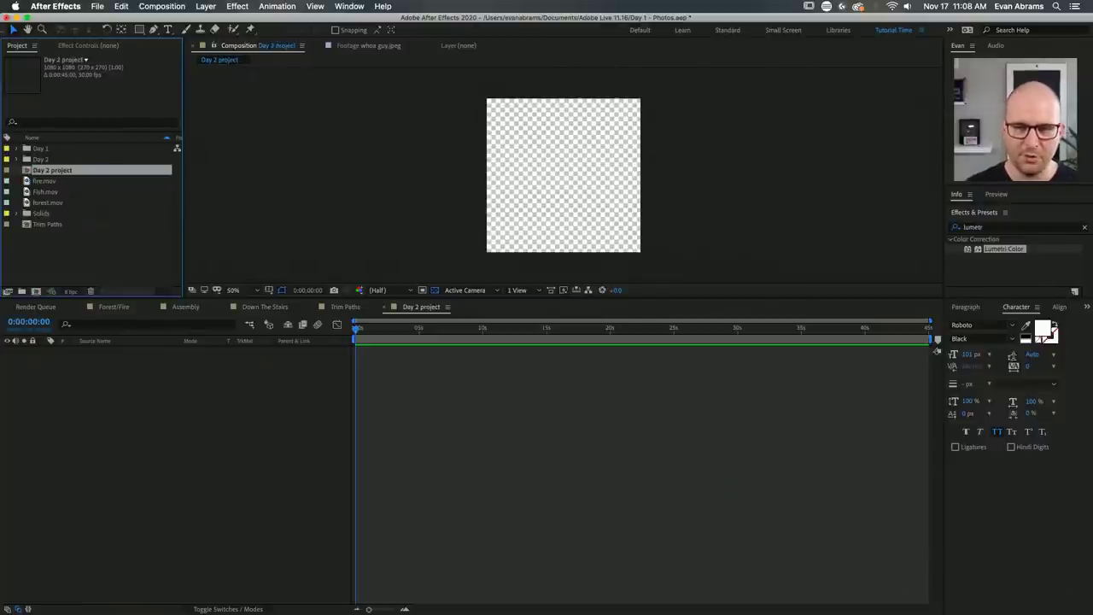
Expand the Day 2 and Down The Stairs folders in the Project panel.
click(17, 161)
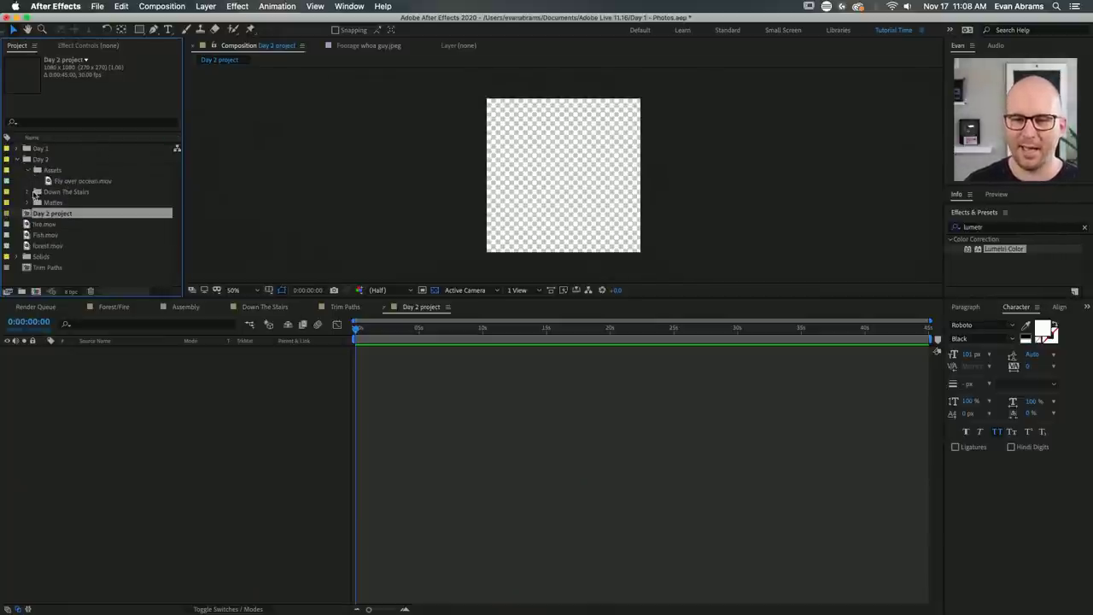
click(30, 193)
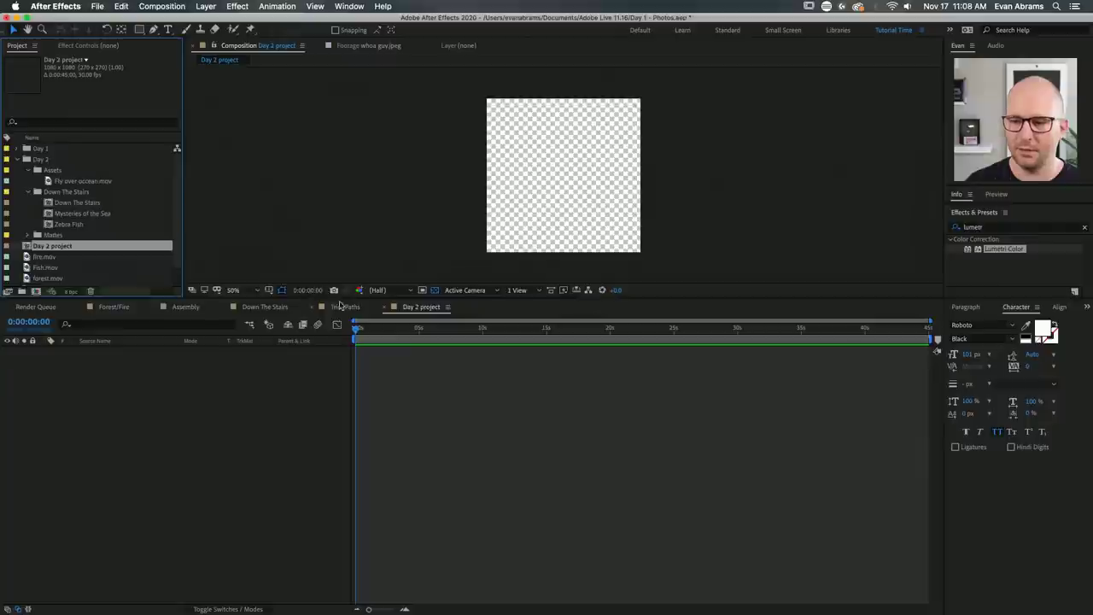
scroll(54, 269, down, 2)
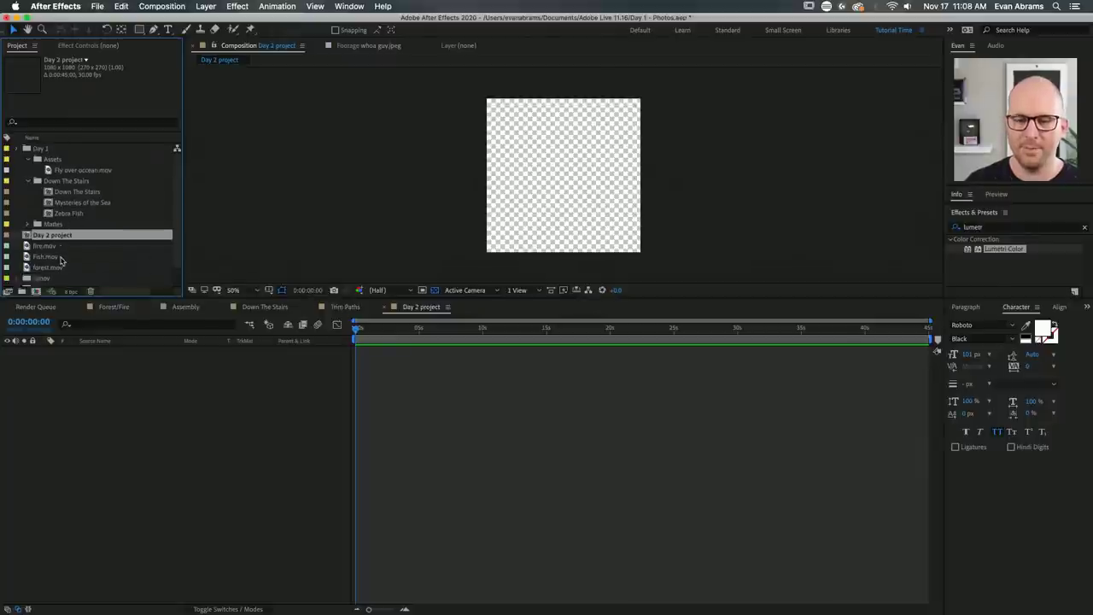
Drop the Trim Paths composition into the Day 2 project timeline and open it.
drag(54, 279, 160, 412)
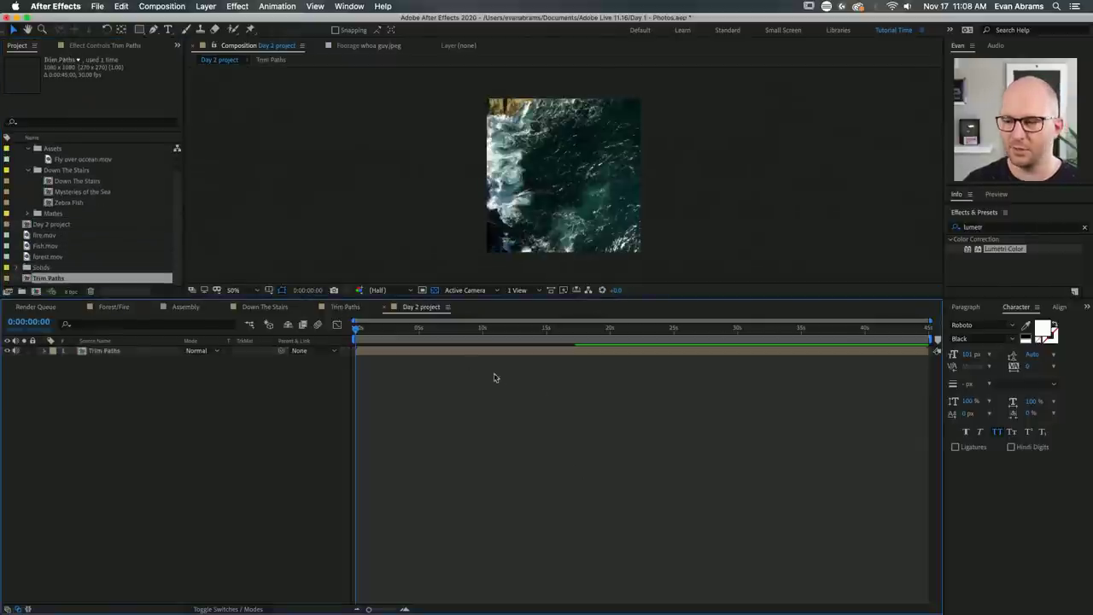
drag(370, 331, 399, 329)
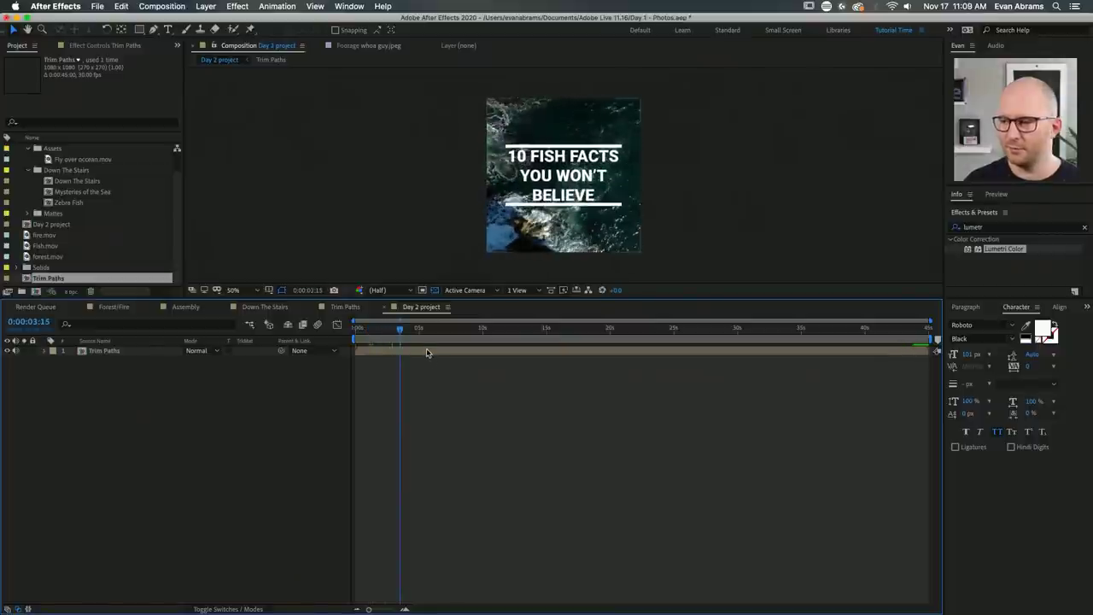
double_click(429, 352)
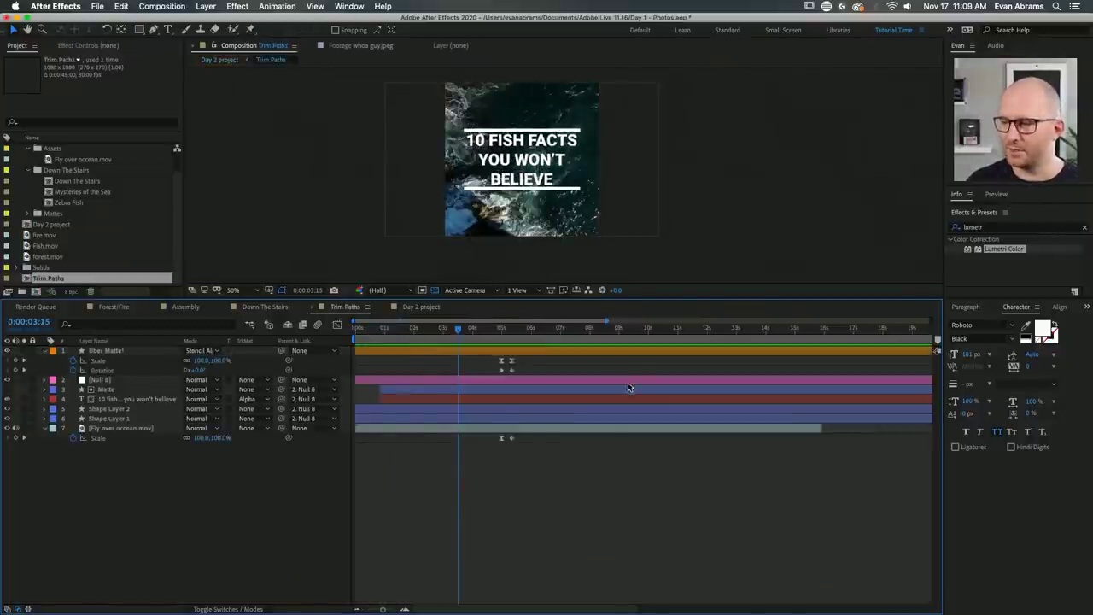
Check the title's Scale keyframes from 0:00:04:29 to 0:00:05:10, then return to Day 2 project.
drag(419, 330, 421, 352)
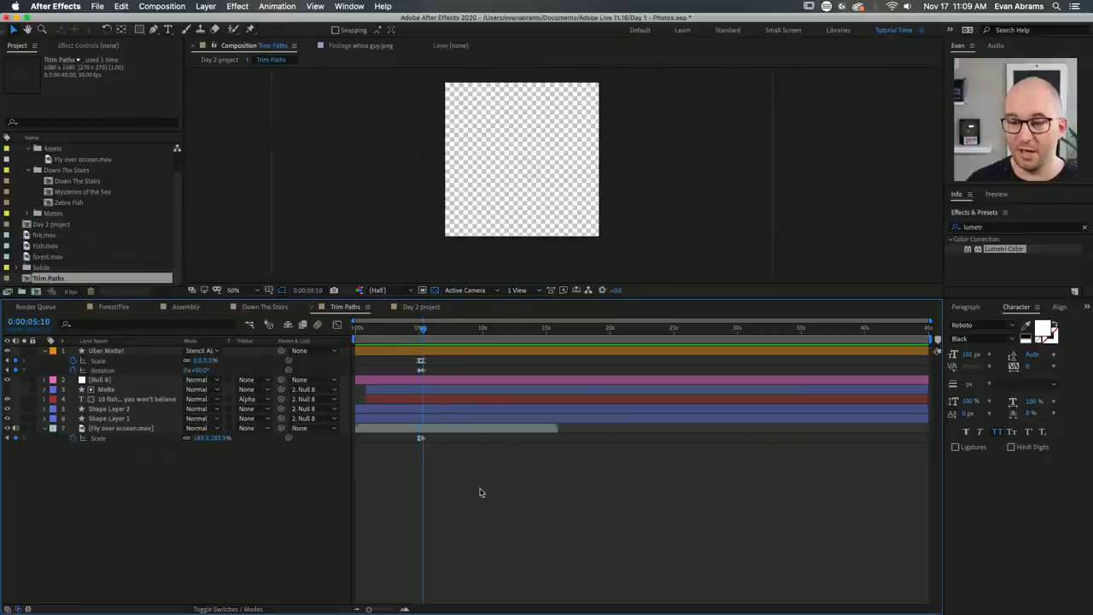
scroll(458, 458, up, 8)
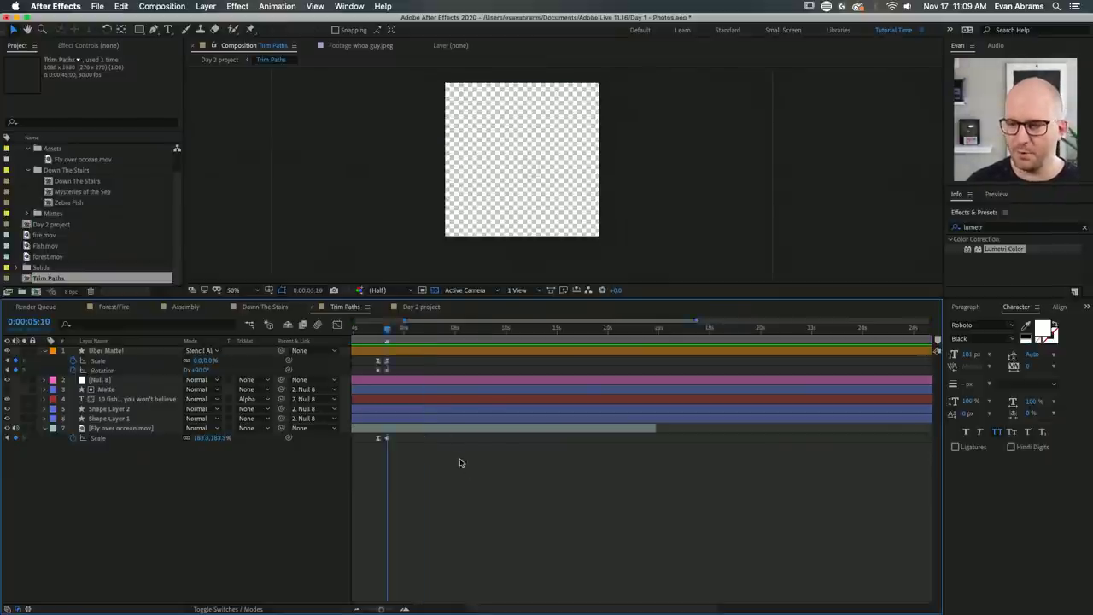
scroll(517, 605, left, 6)
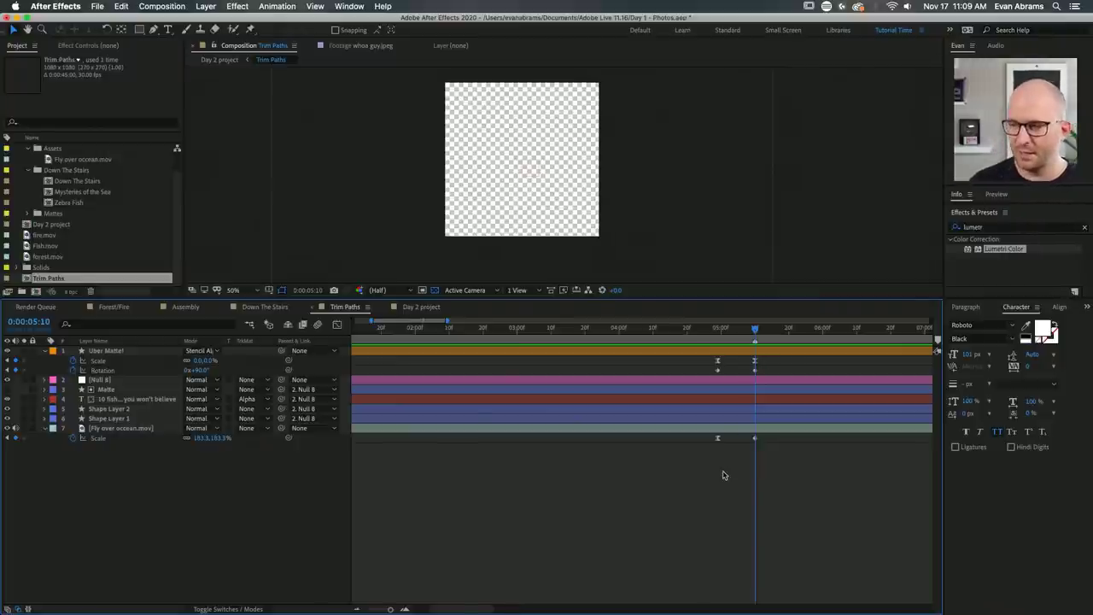
click(721, 331)
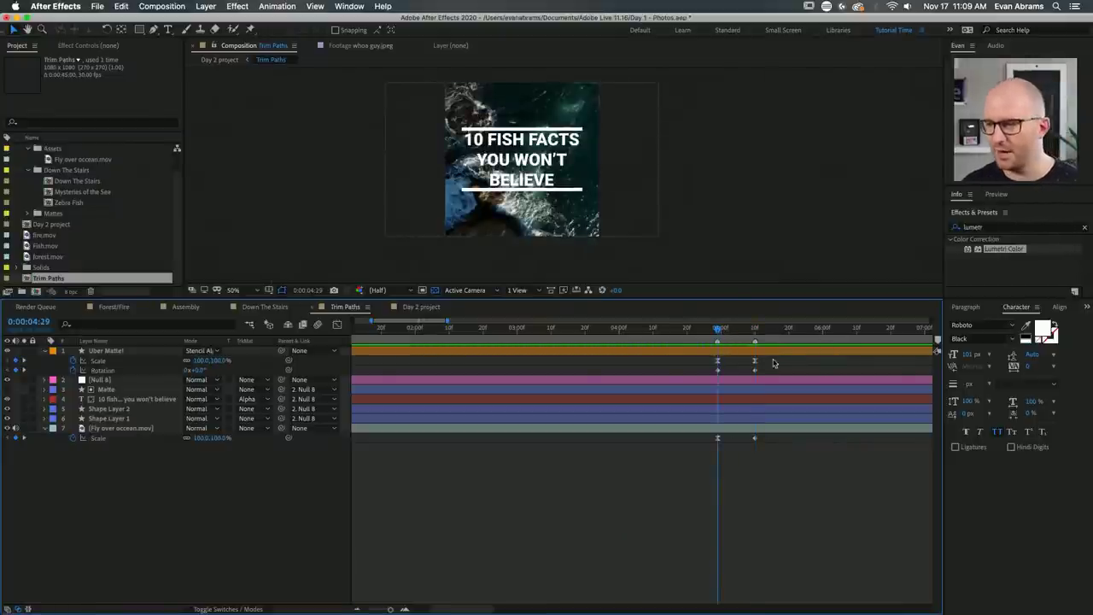
click(725, 331)
click(744, 330)
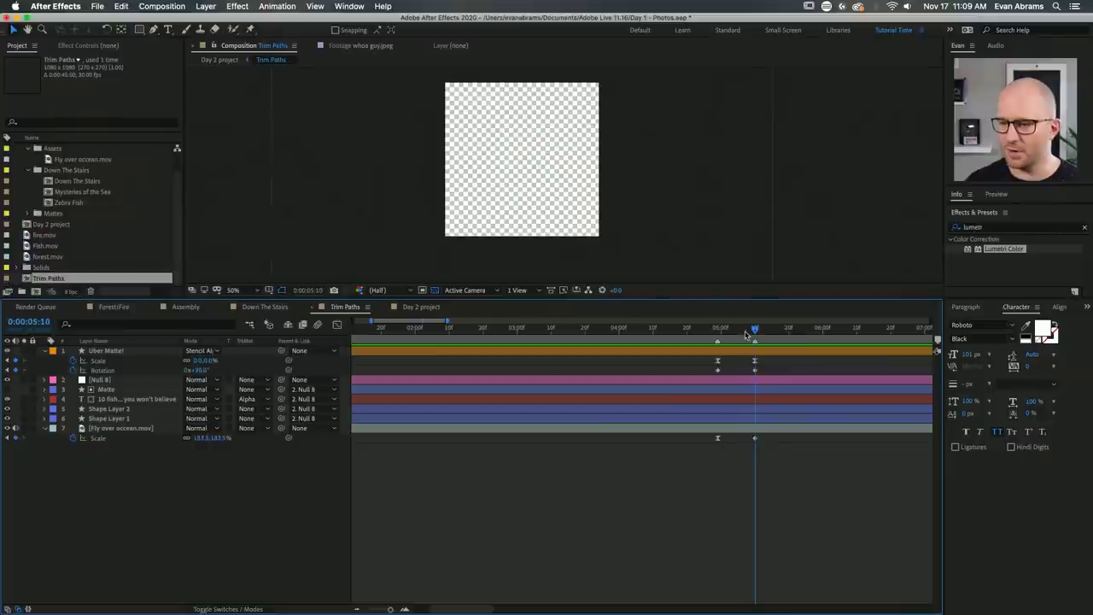
click(416, 307)
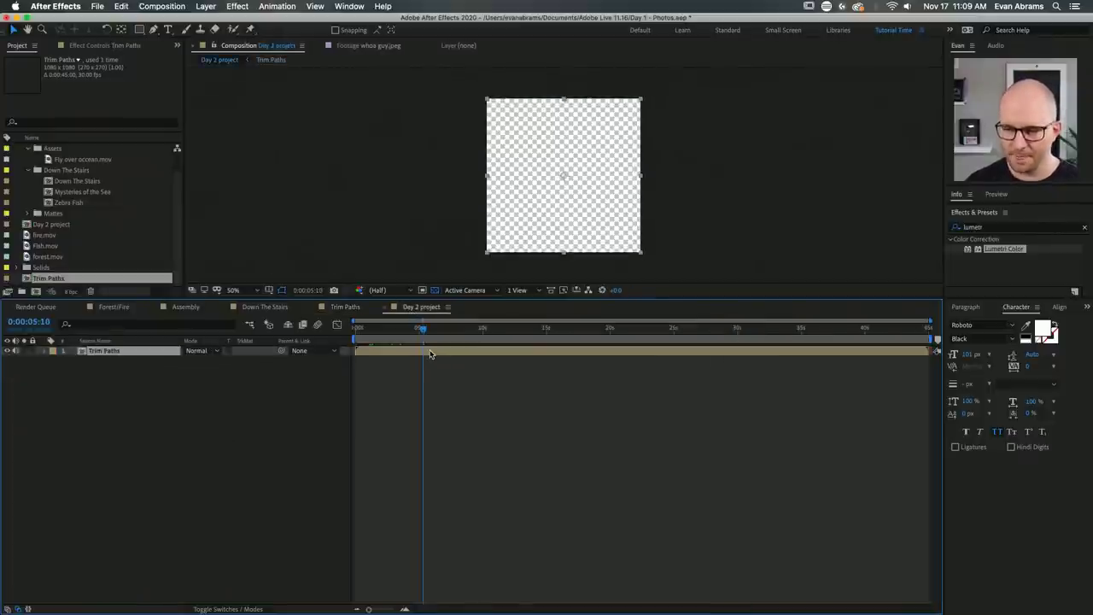
key(Delete)
drag(71, 283, 80, 359)
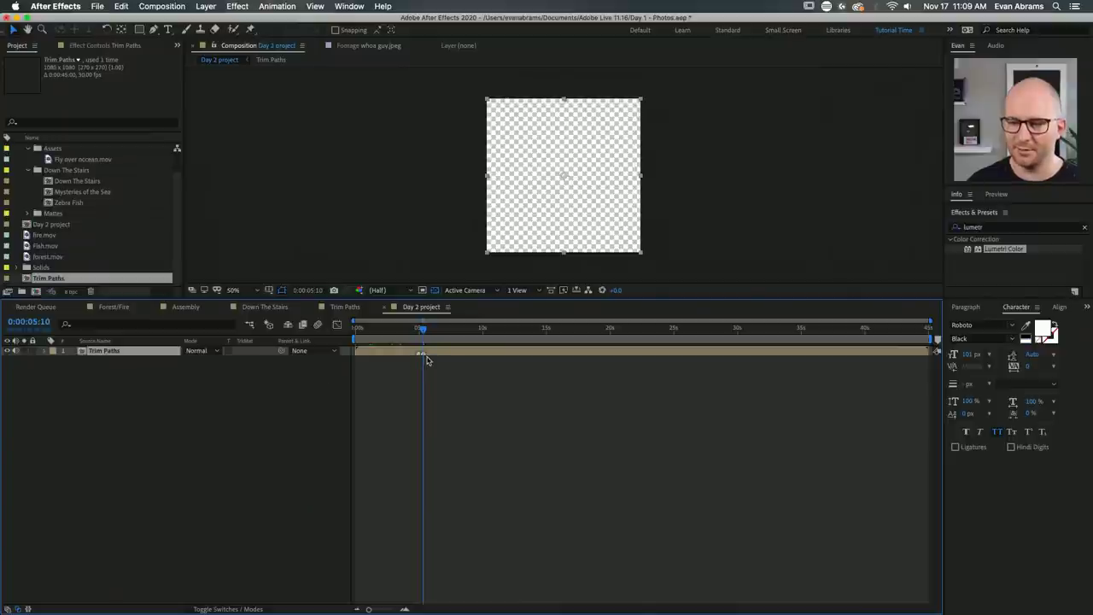
key(=)
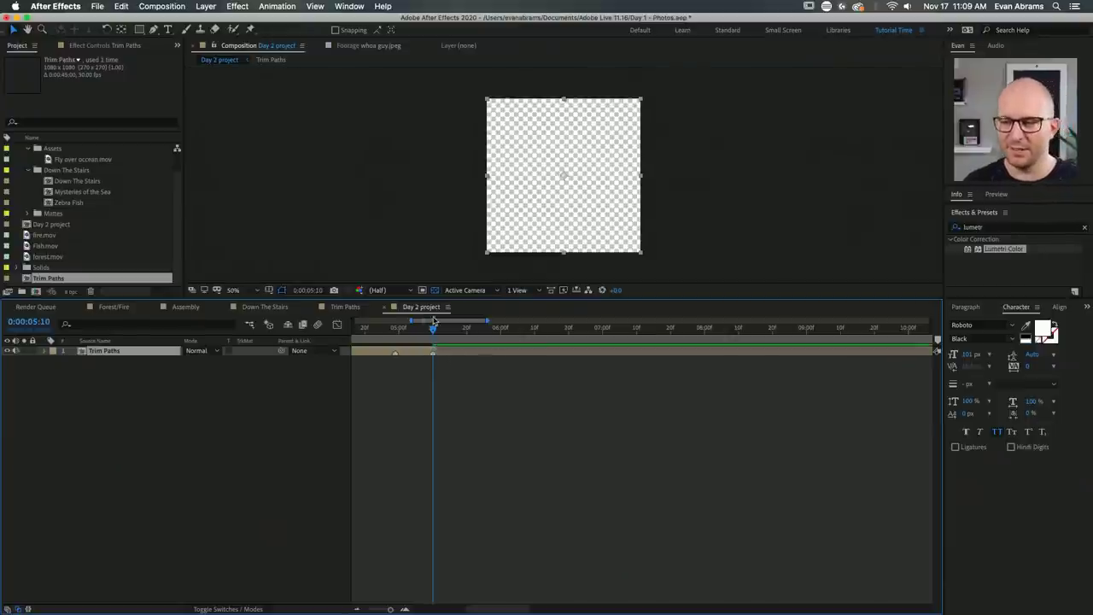
drag(433, 320, 395, 349)
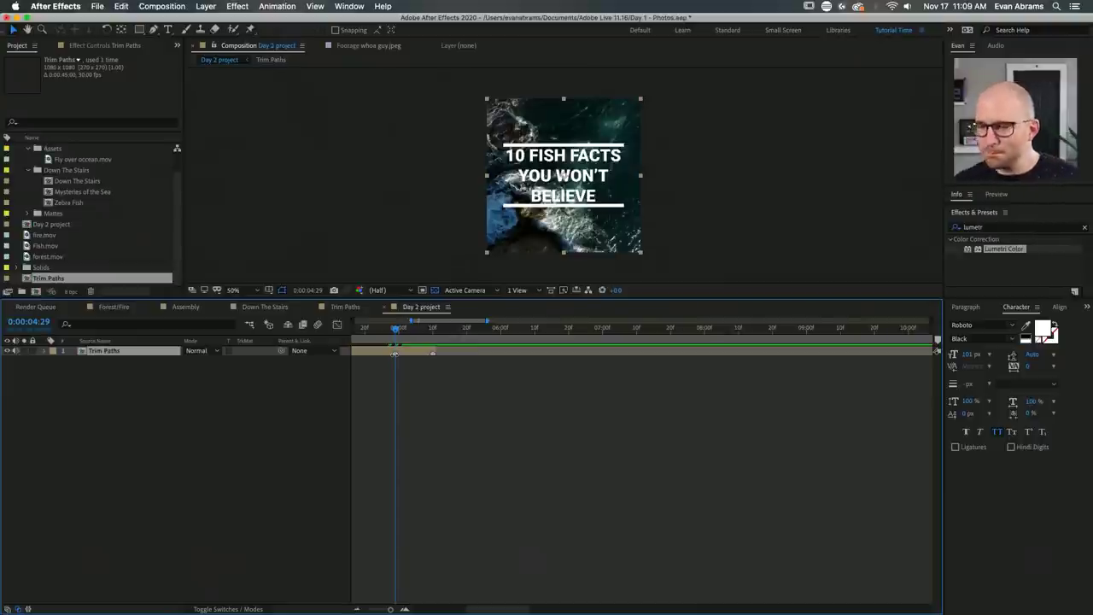
key(;)
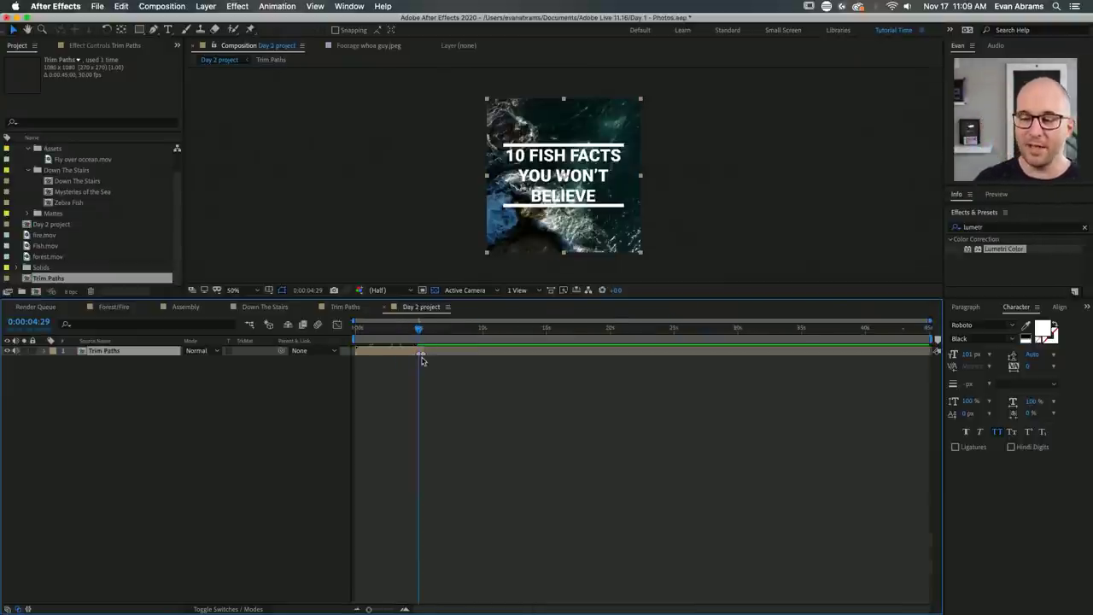
click(425, 340)
click(418, 338)
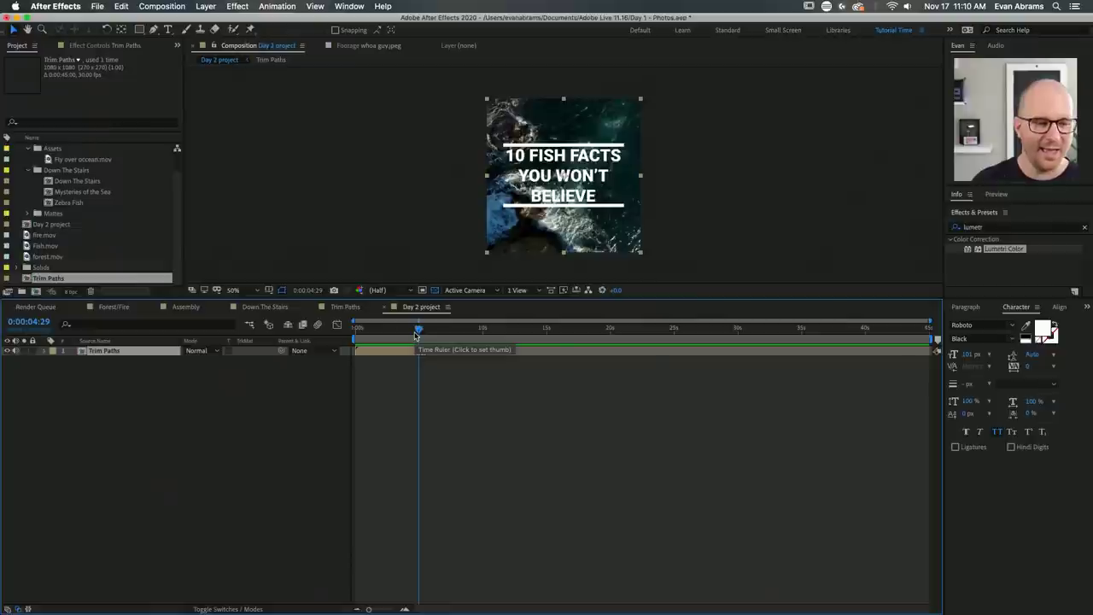
key(=)
key(=)
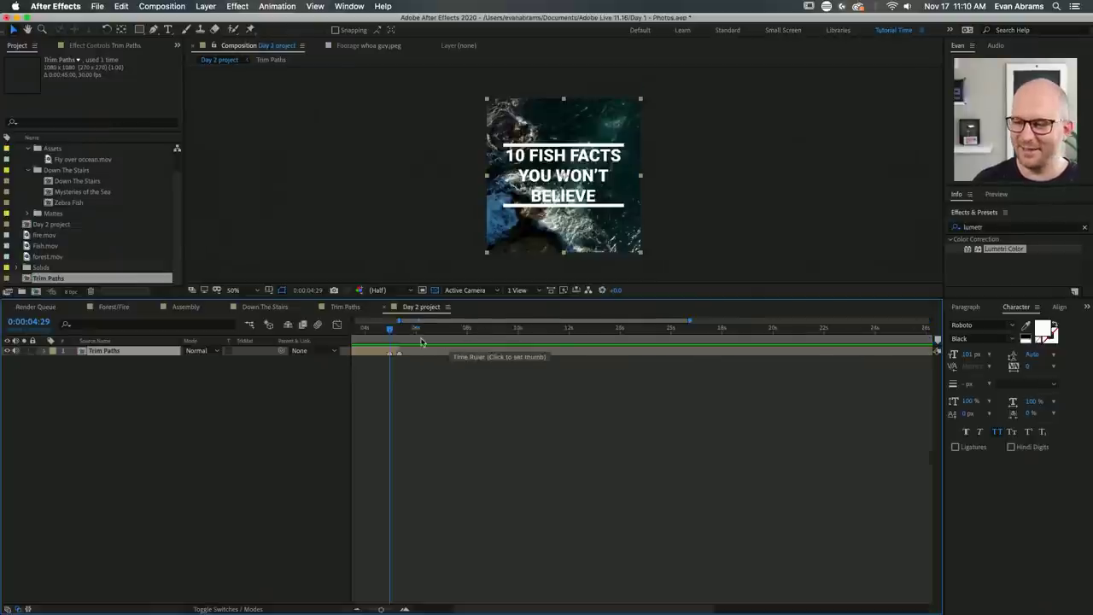
drag(512, 610, 500, 610)
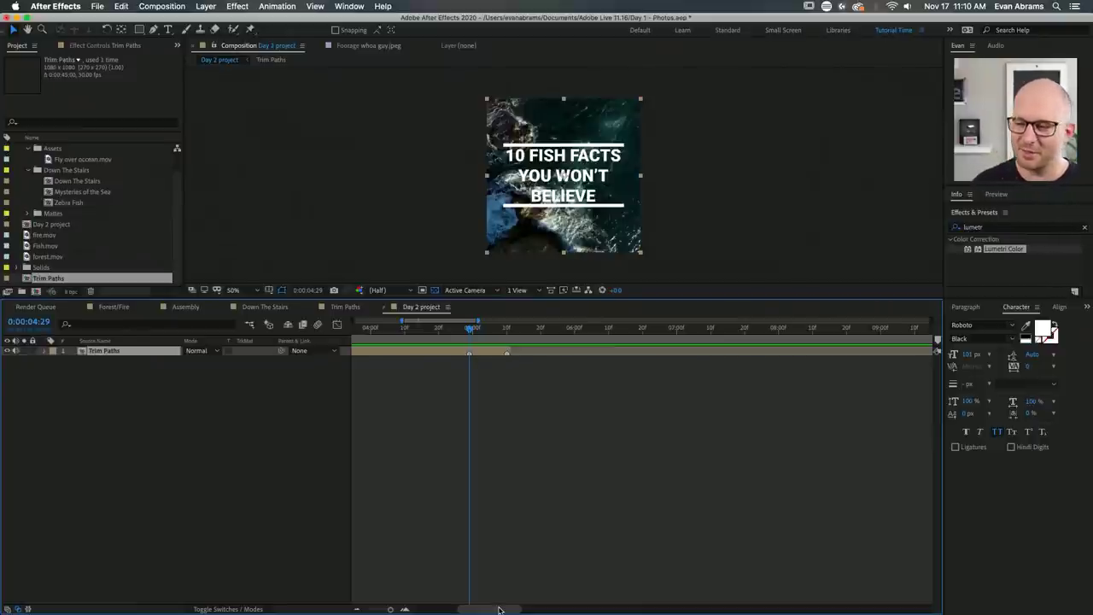
key(space)
click(477, 333)
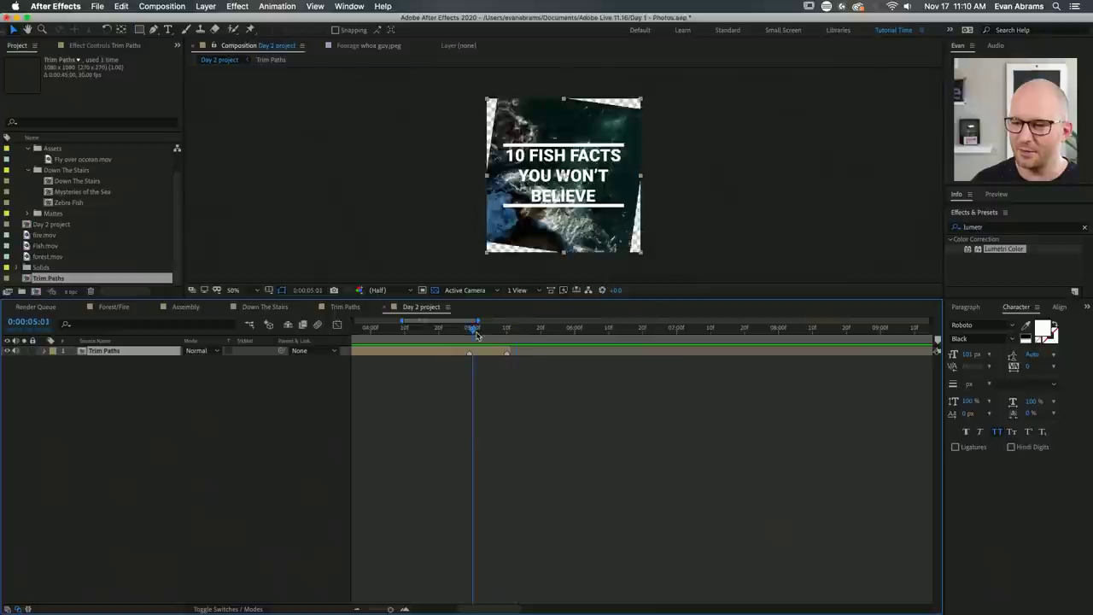
drag(477, 333, 466, 337)
key(Home)
Review the nested title card's rotating exit around 0:00:04:29 and scroll the Project panel up.
key(minus)
key(minus)
key(minus)
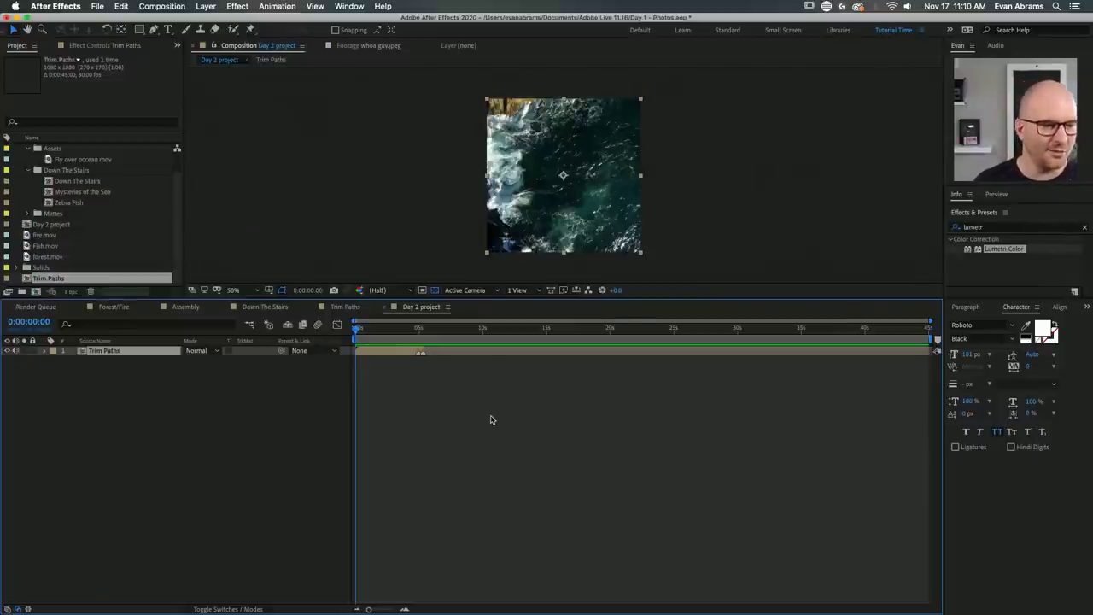
click(263, 411)
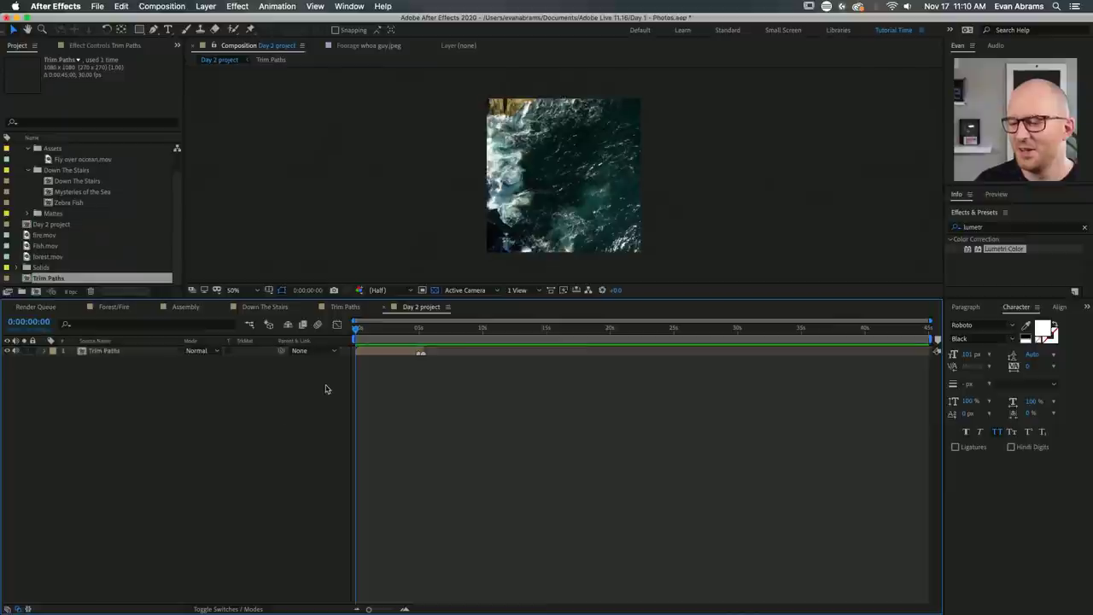
click(417, 332)
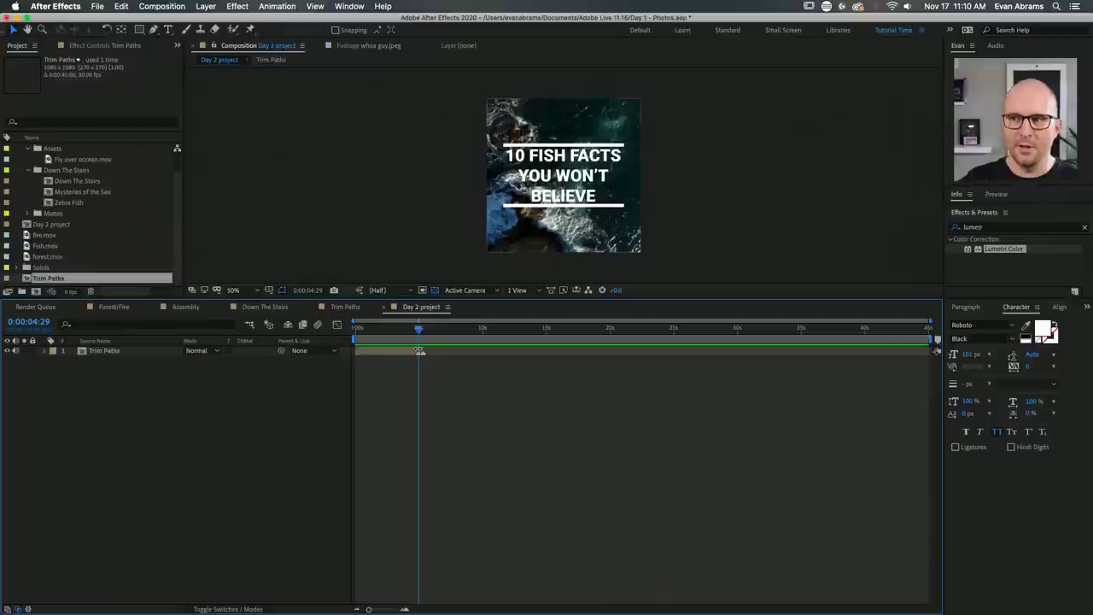
mouse_move(419, 348)
mouse_down()
mouse_move(446, 350)
mouse_move(416, 334)
mouse_up()
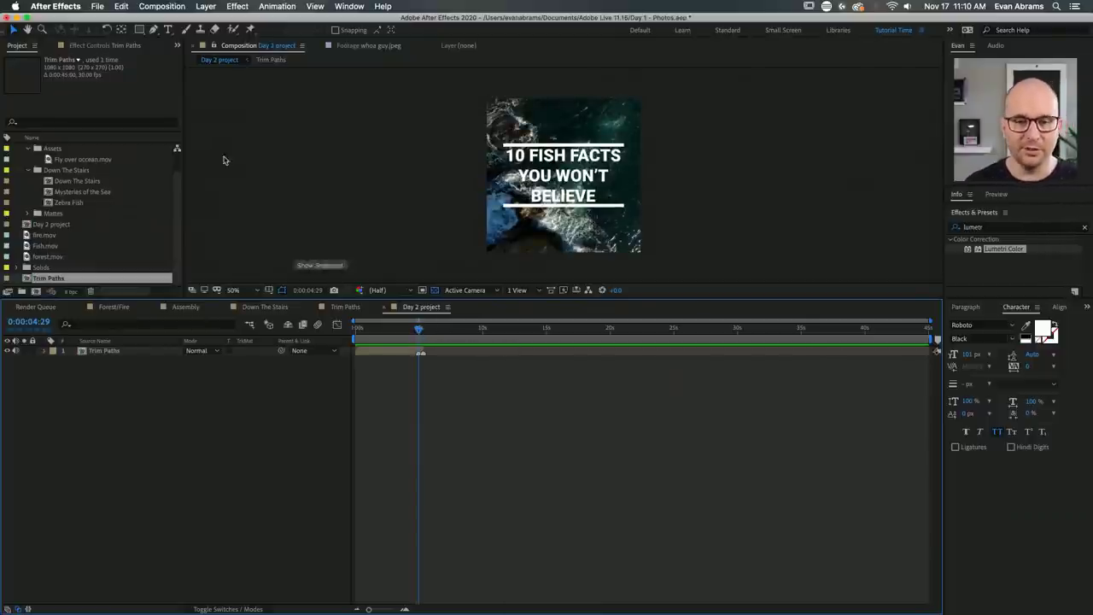
scroll(26, 186, up, 1)
click(25, 174)
Collapse the Assets and Down The Stairs folders in the Project panel.
click(26, 171)
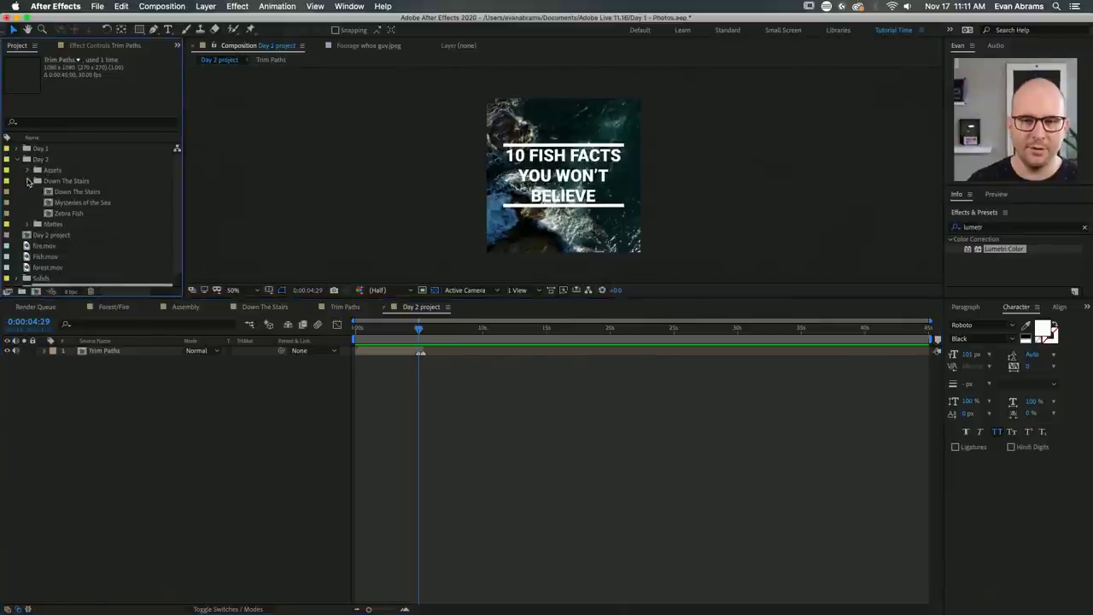
click(26, 181)
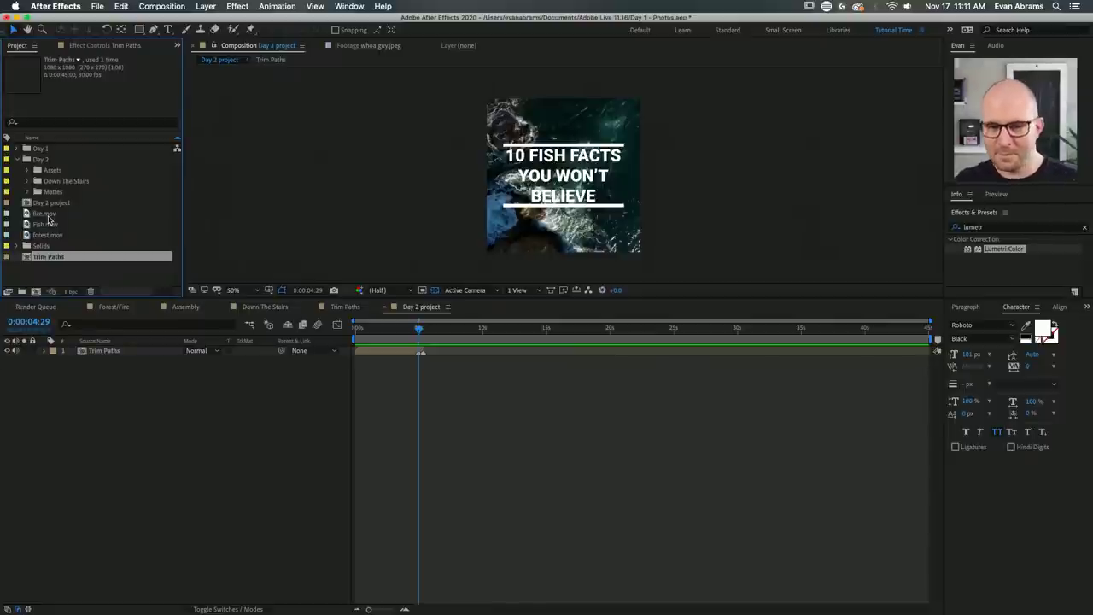
click(18, 160)
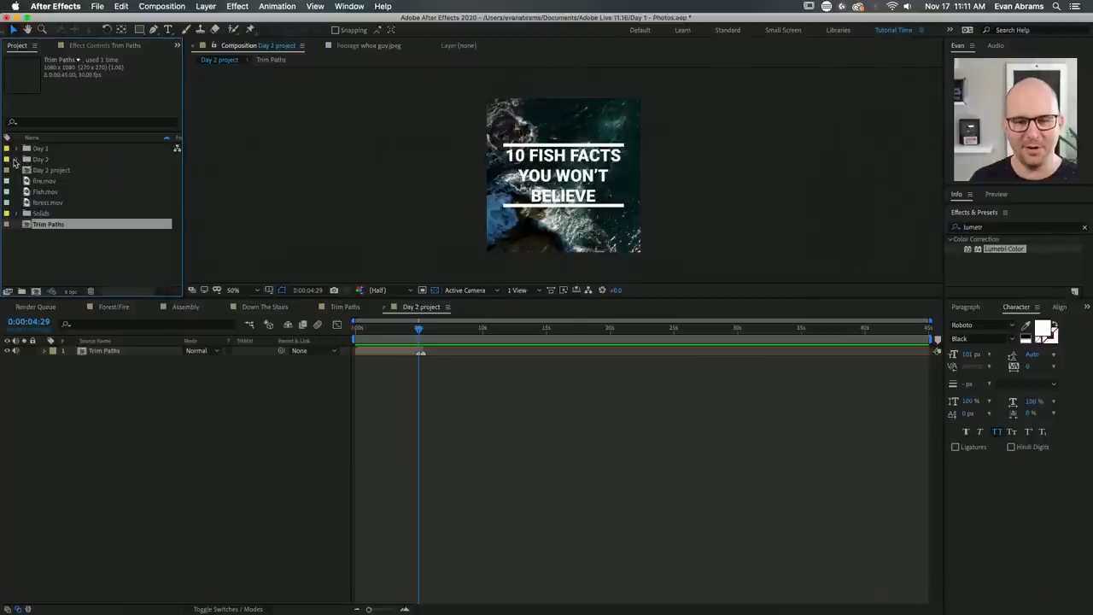
click(17, 161)
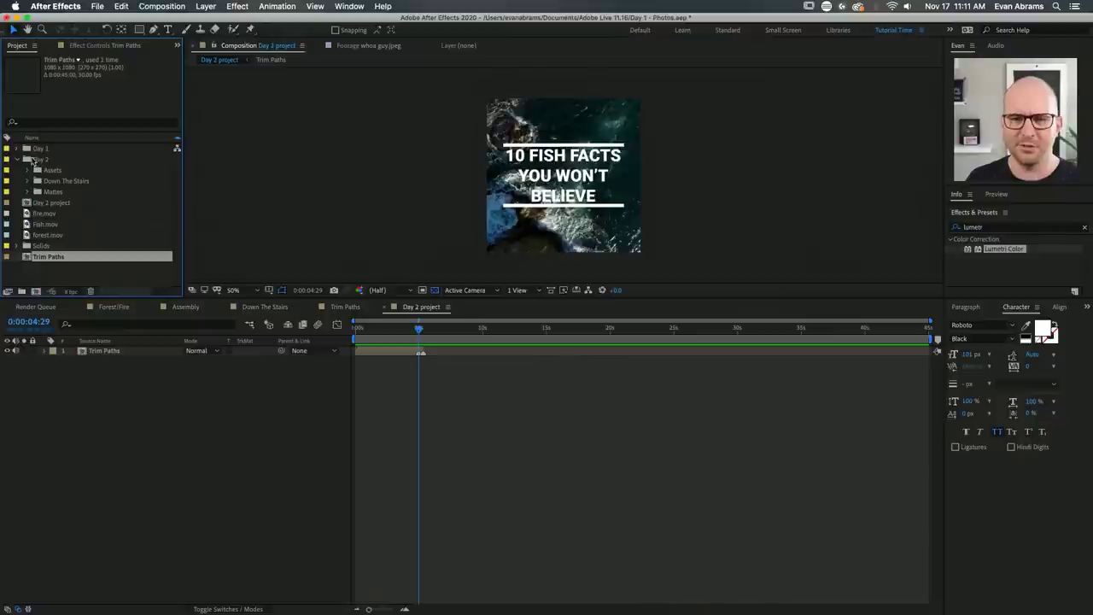
Select the Day 2 folder and create a new composition inside it.
double_click(32, 162)
click(18, 160)
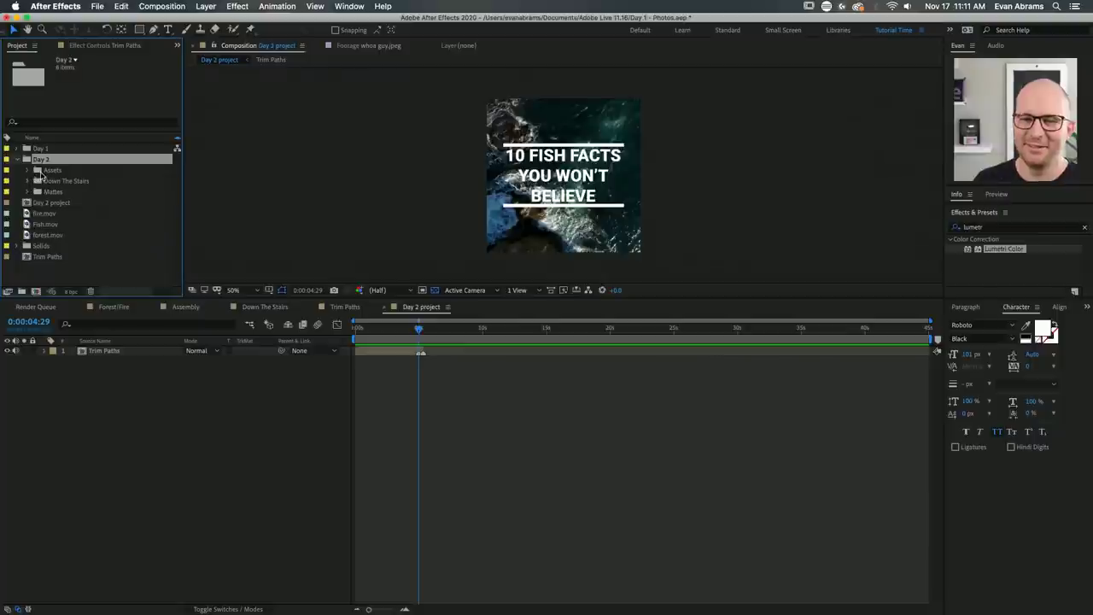
click(41, 173)
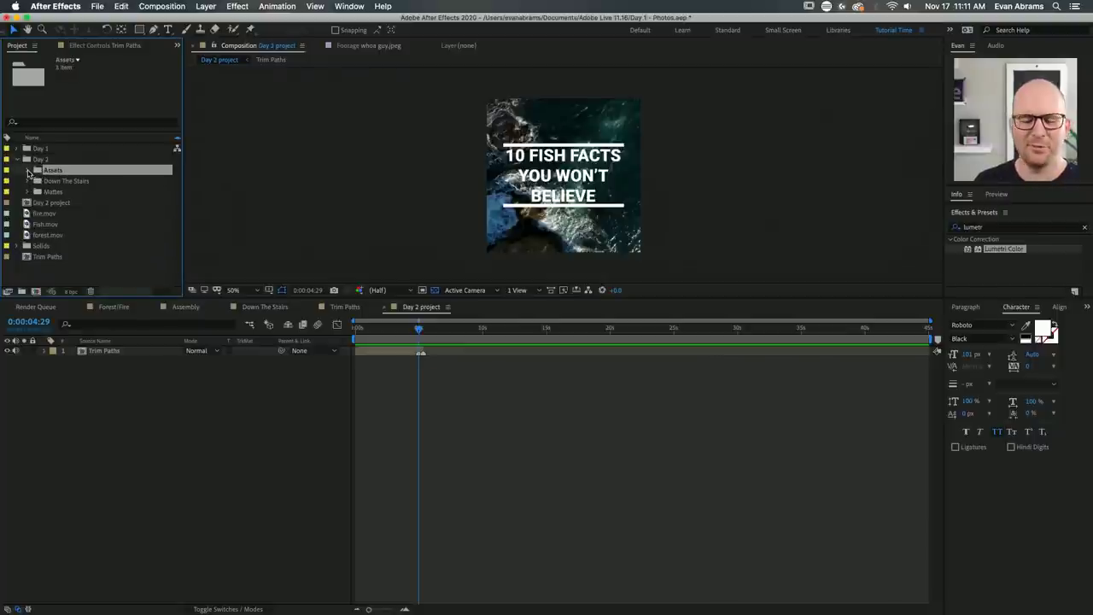
click(36, 161)
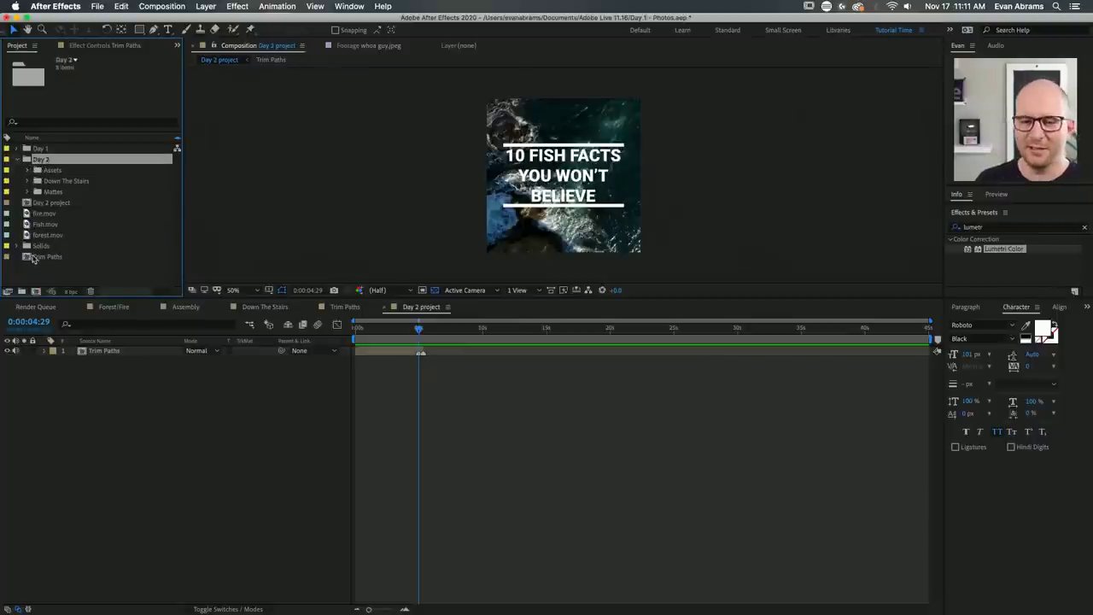
click(37, 291)
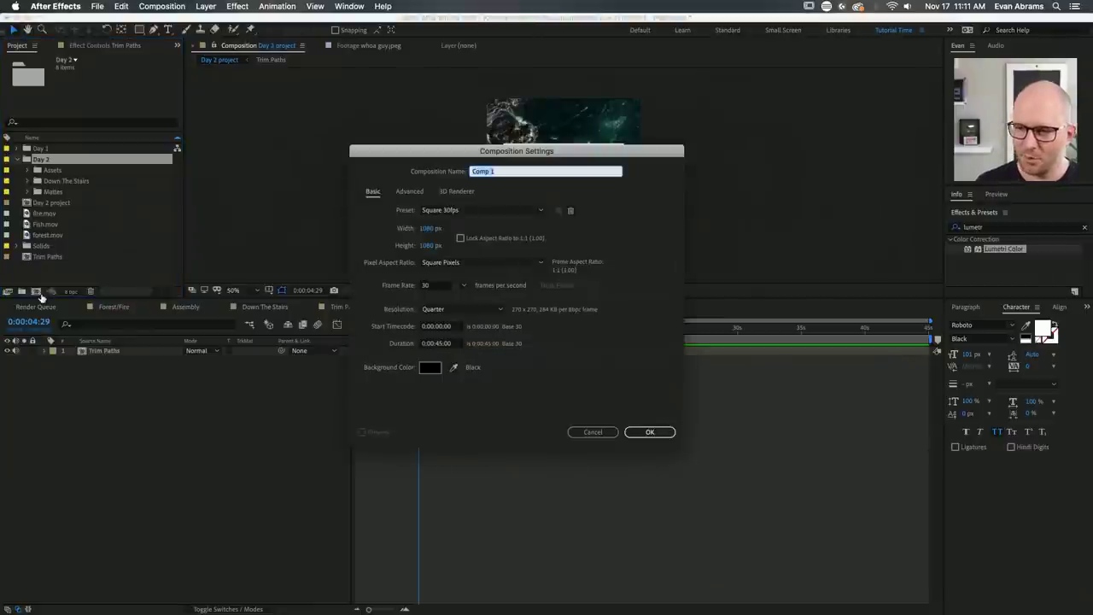
text(Fir)
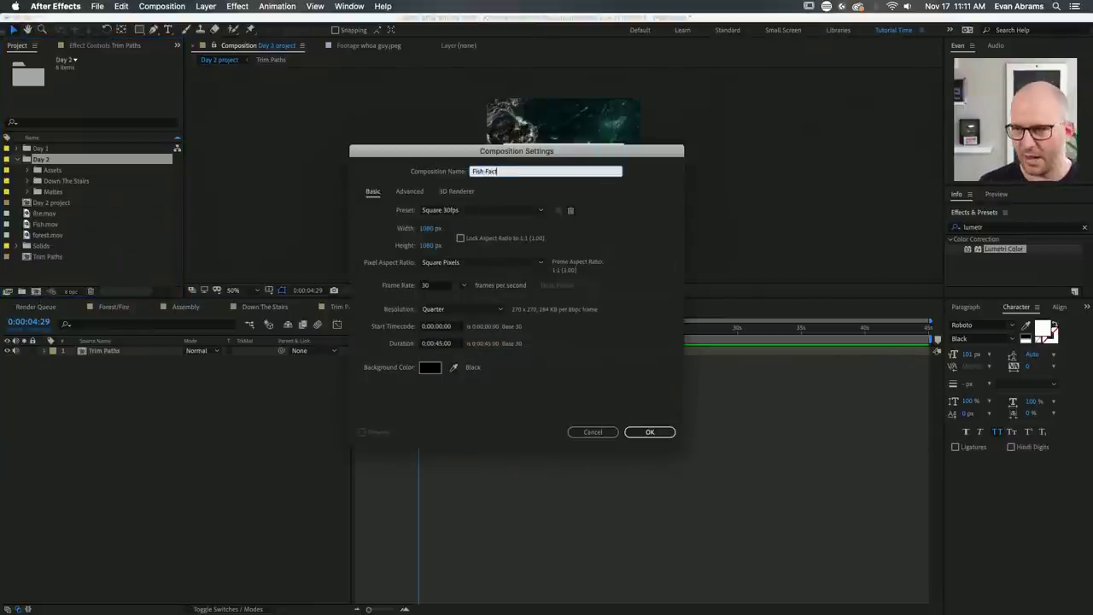
text(h Fact!)
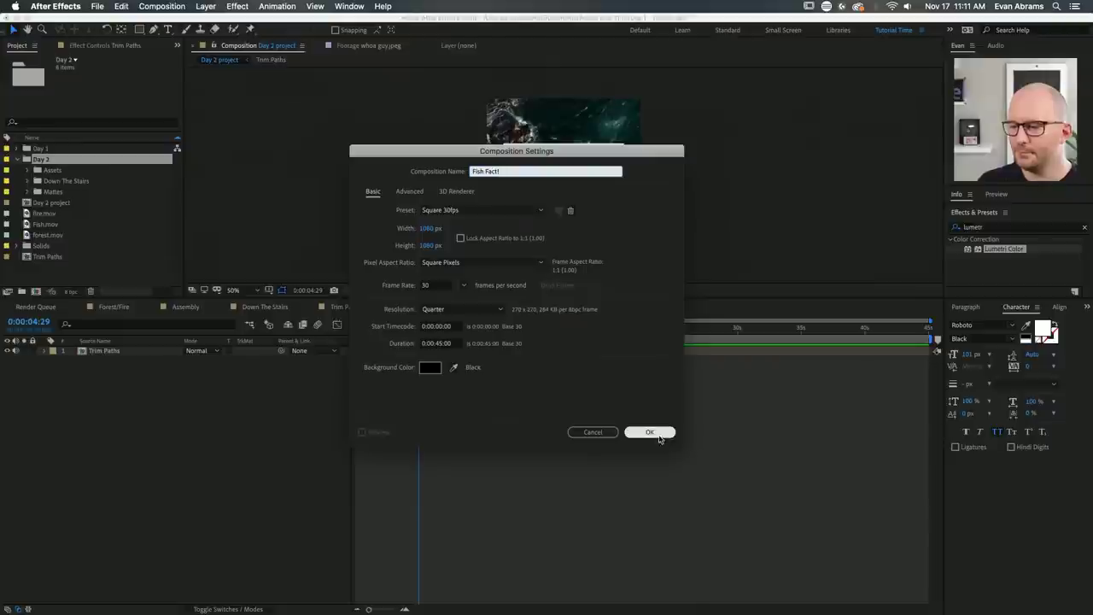
click(649, 432)
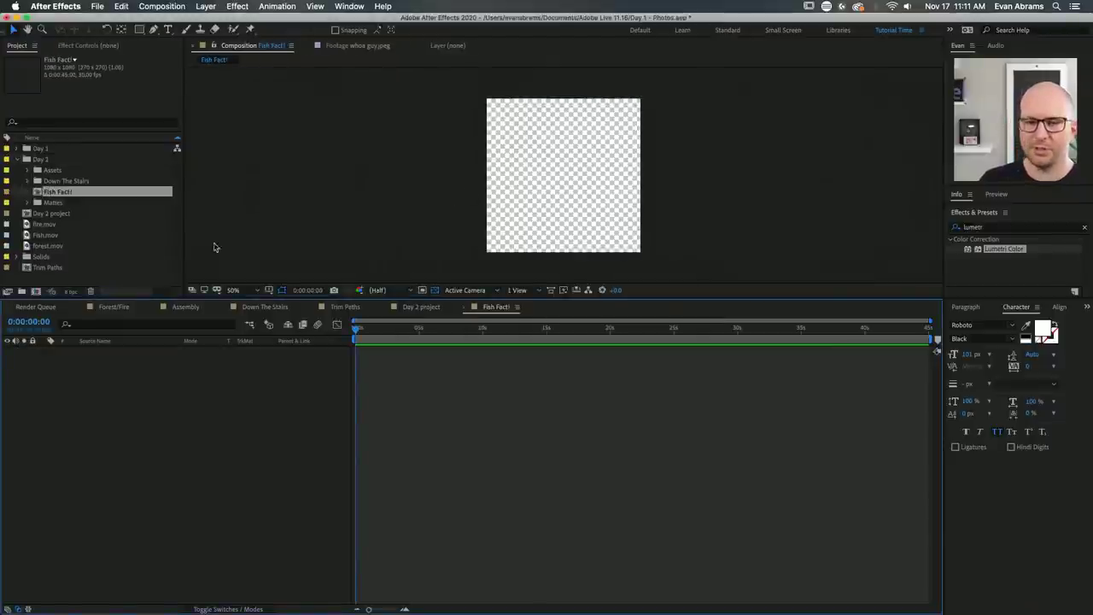
click(27, 158)
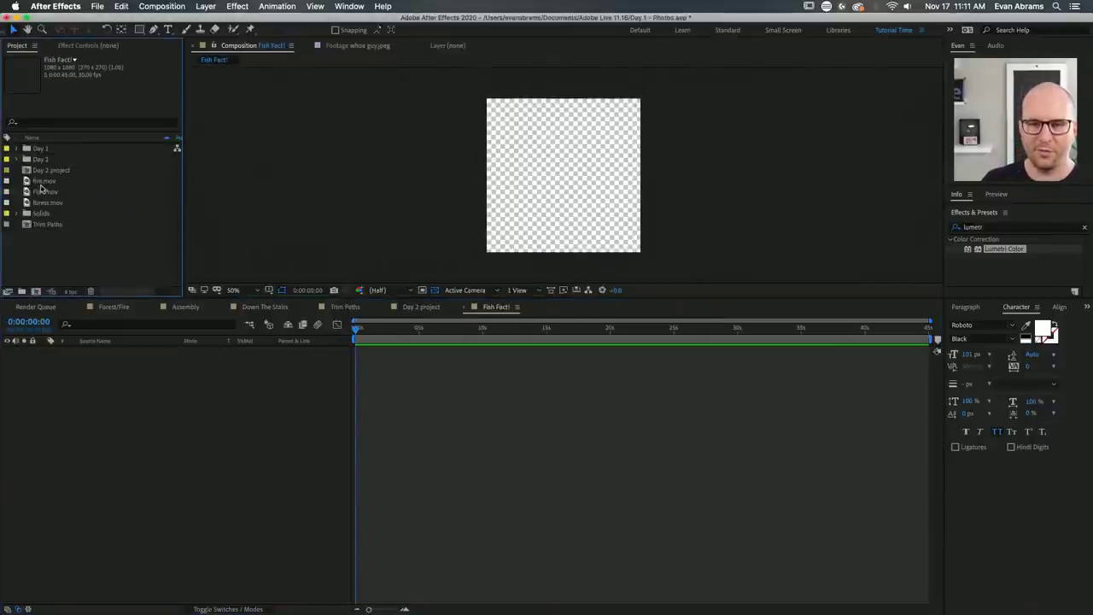
drag(43, 192, 116, 424)
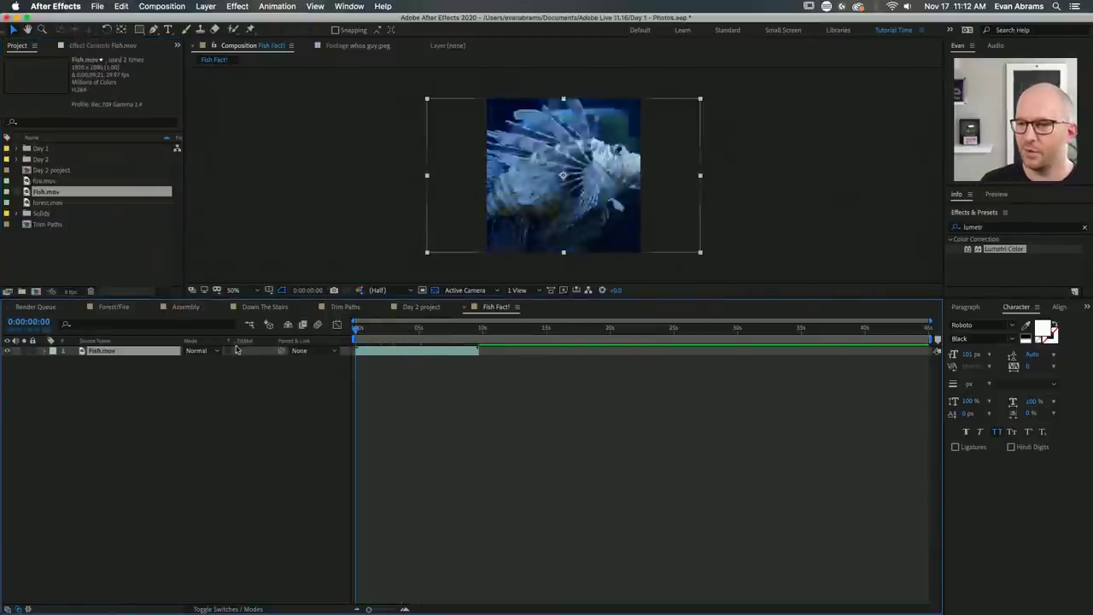
key(space)
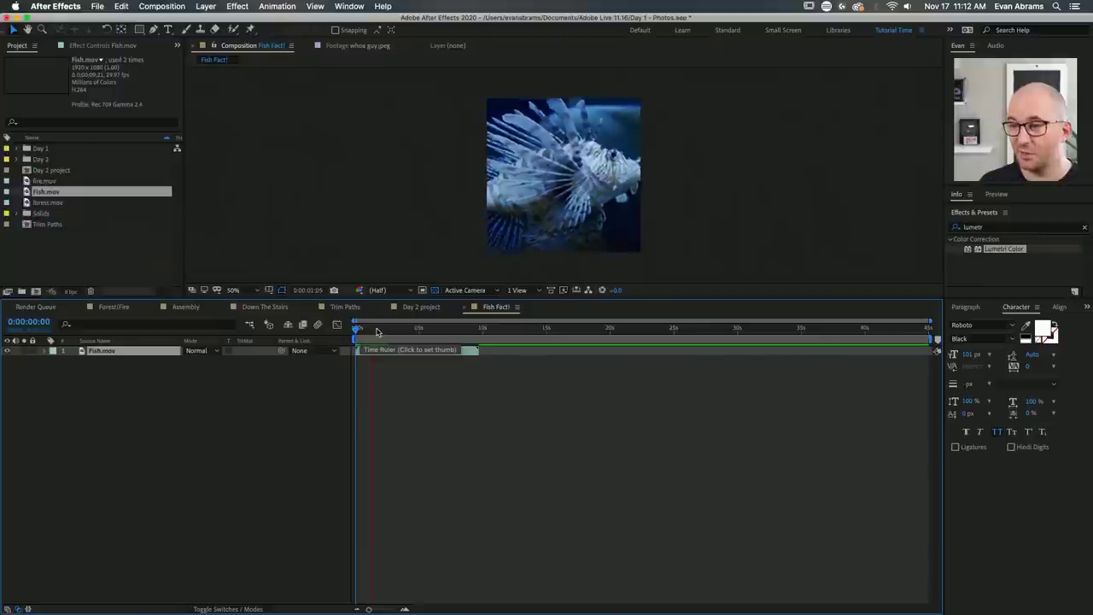
key(space)
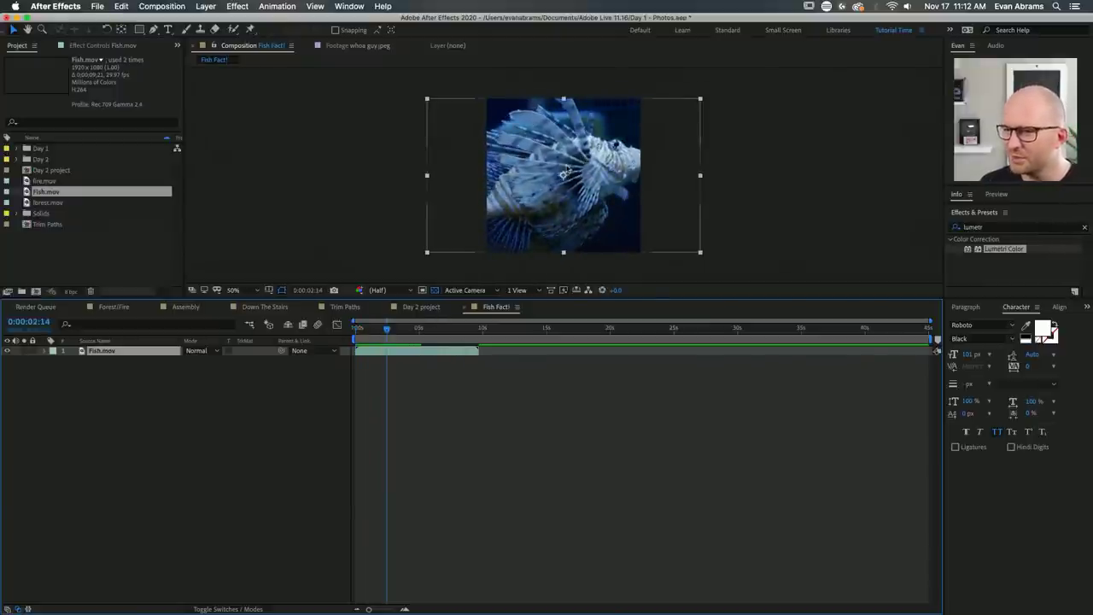
key(slash)
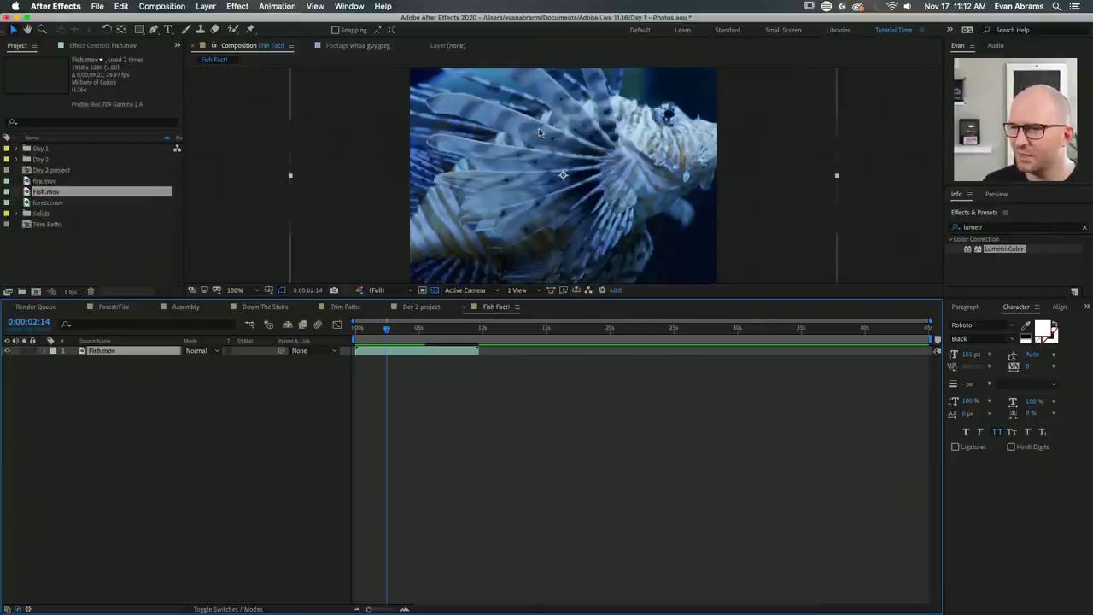
scroll(597, 147, down, 2)
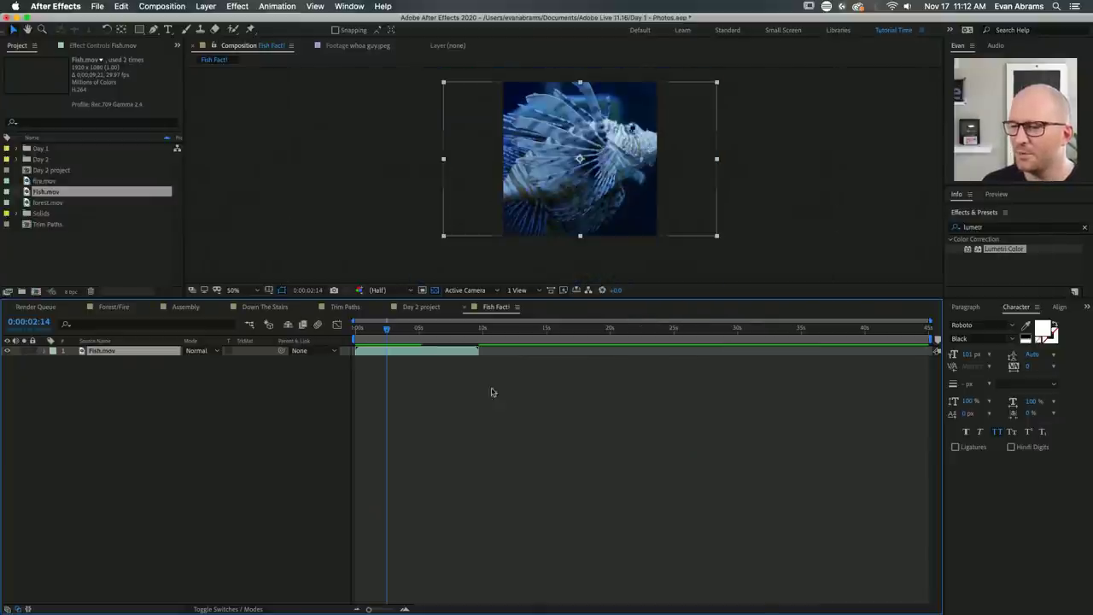
key(Home)
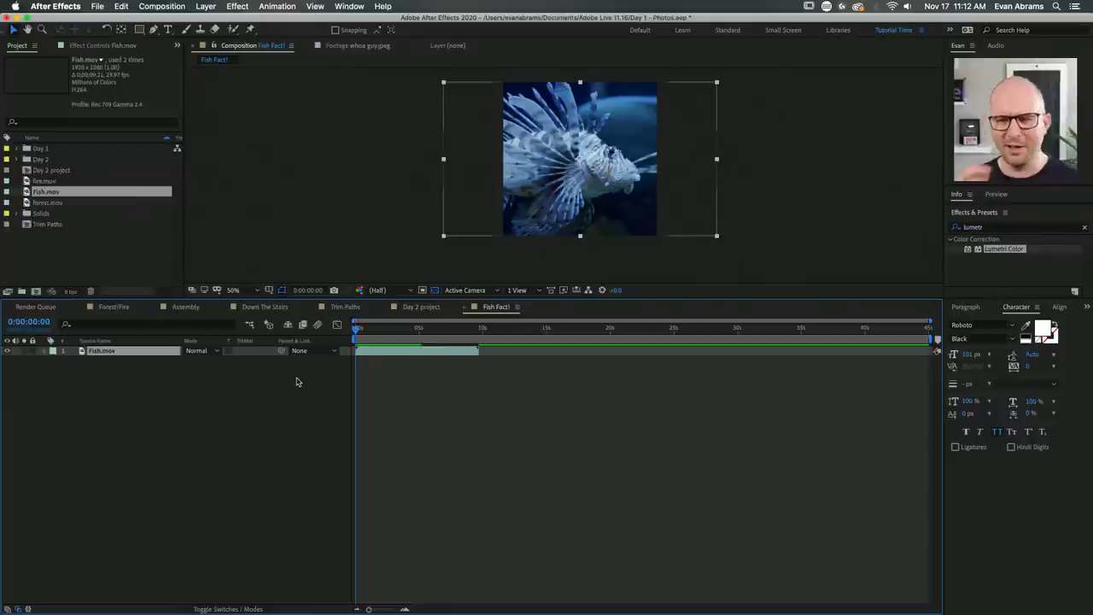
key(space)
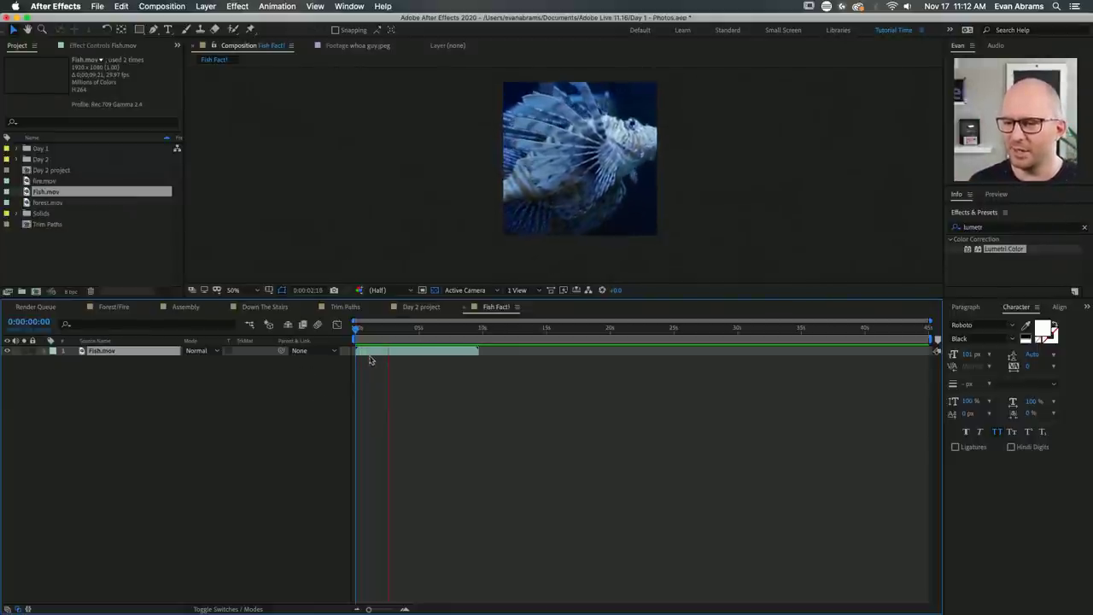
drag(391, 329, 403, 332)
click(451, 392)
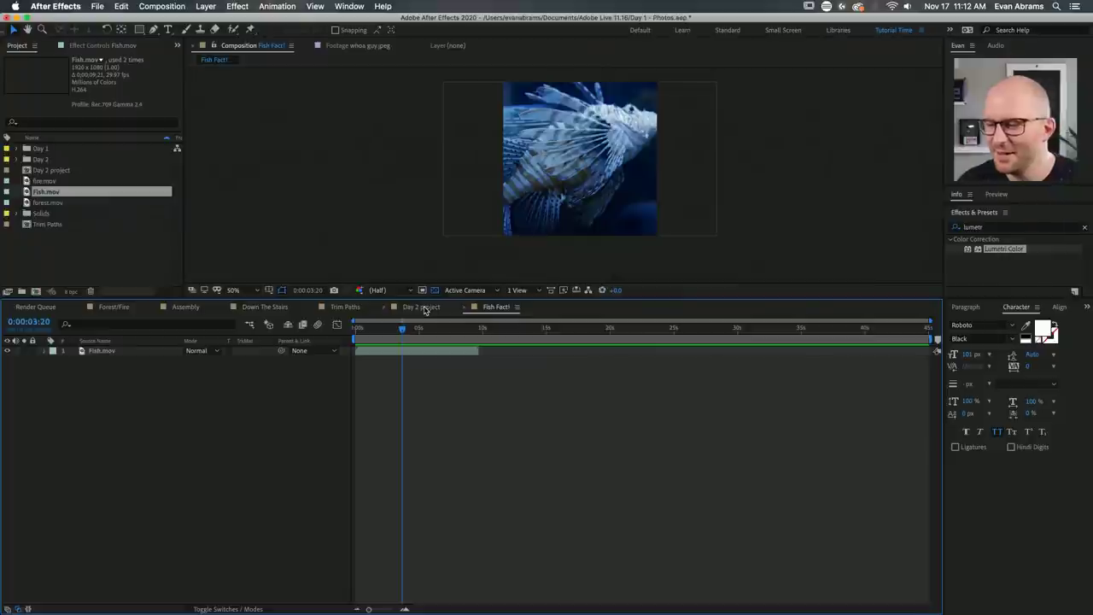
key(space)
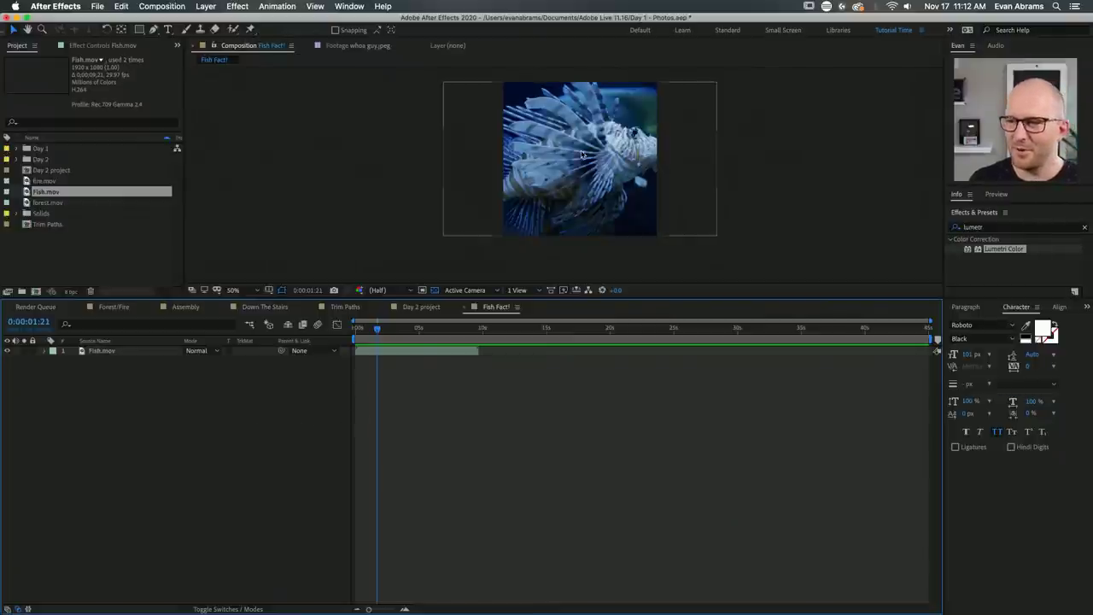
scroll(581, 154, up, 2)
scroll(597, 169, down, 2)
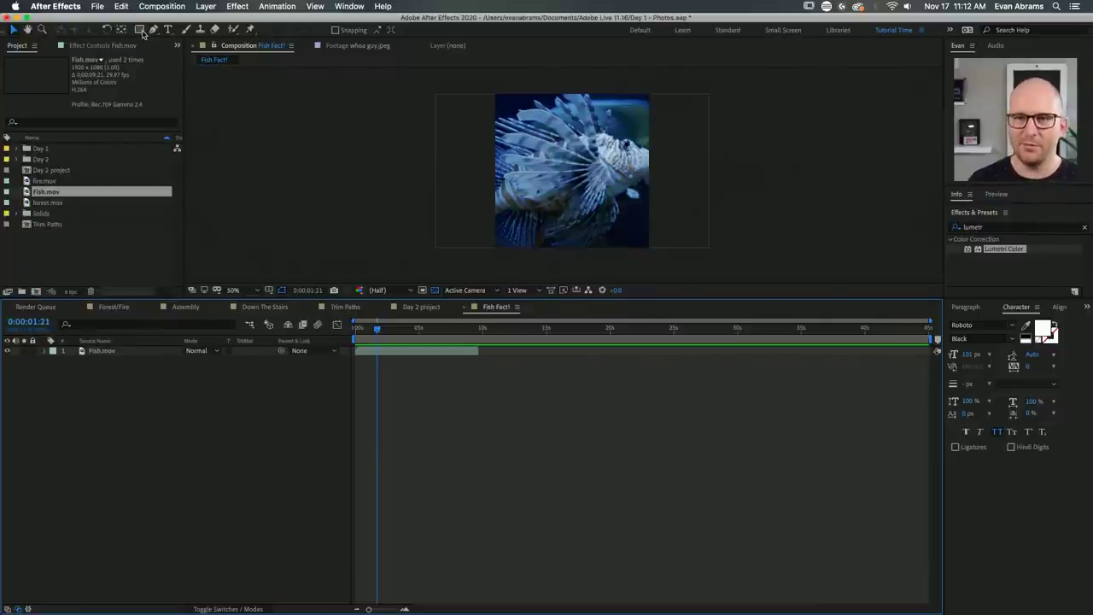
Create a comp-sized rectangle shape layer with a black fill.
drag(141, 30, 162, 32)
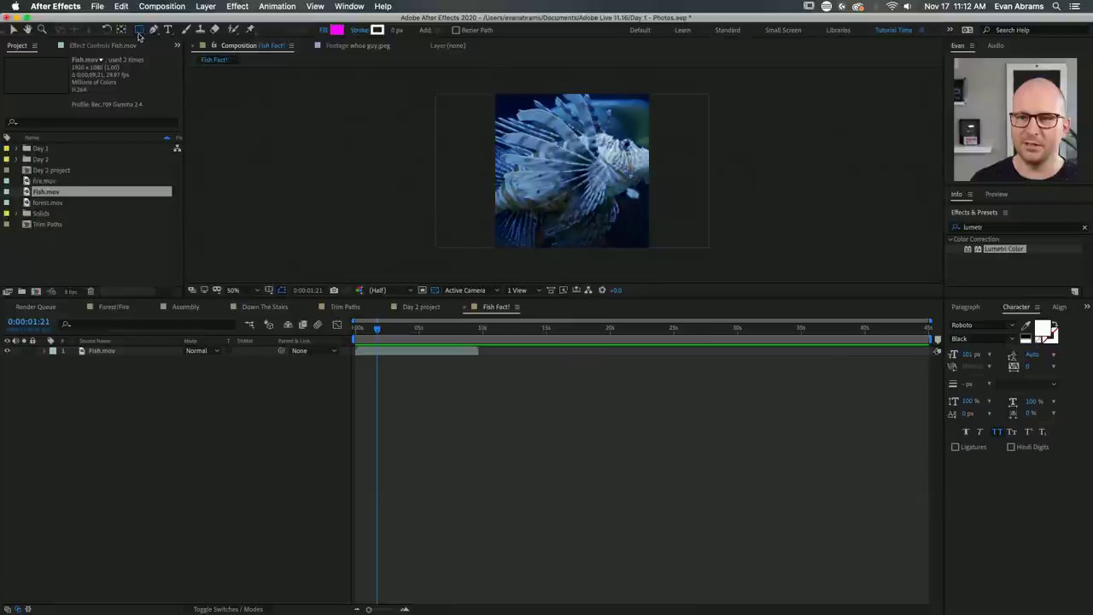
double_click(141, 30)
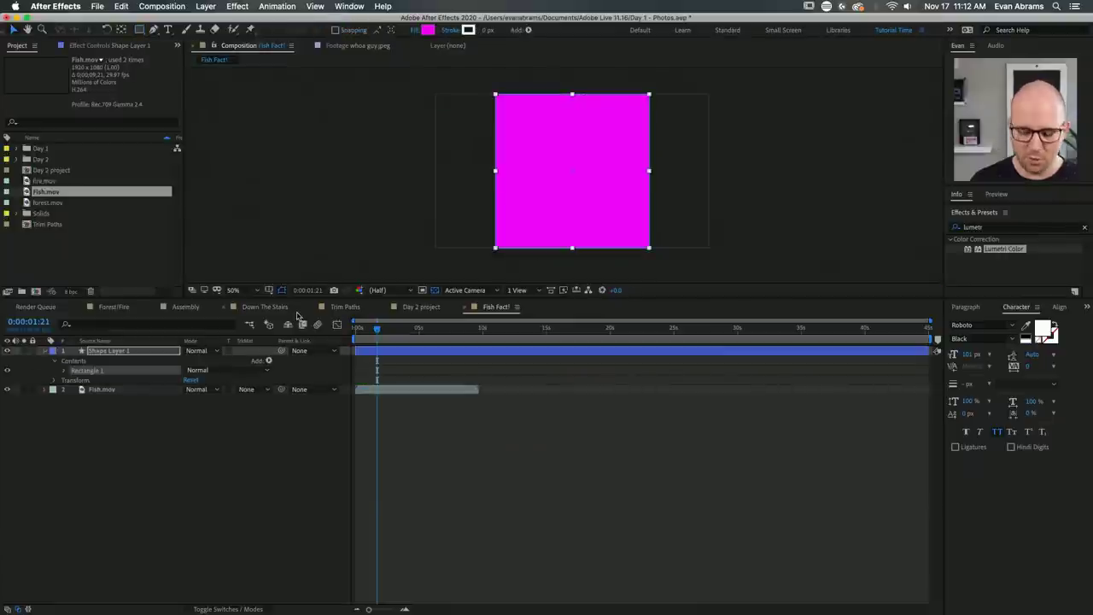
click(427, 30)
drag(342, 323, 249, 326)
click(498, 183)
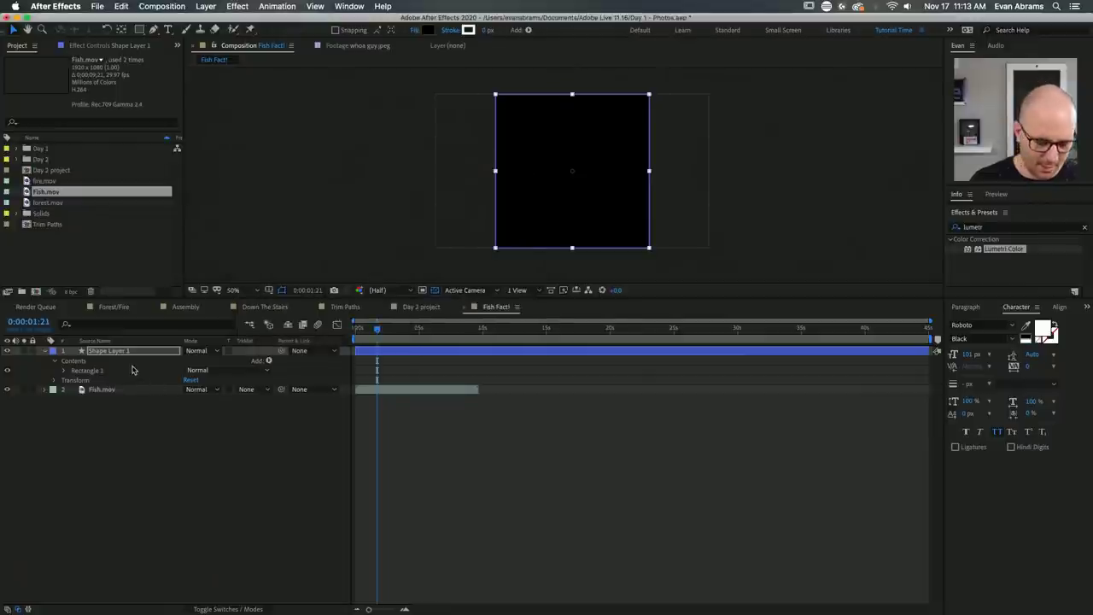
Set the rectangle's size to 540 by 540.
click(132, 369)
key(u)
key(u)
click(209, 389)
text(300)
key(Return)
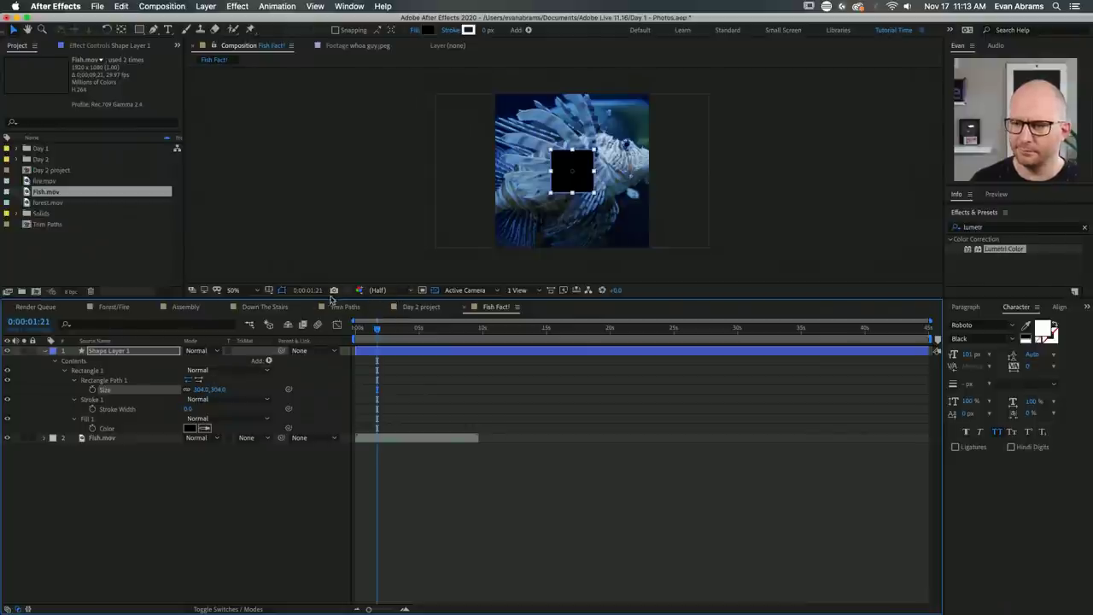
click(218, 389)
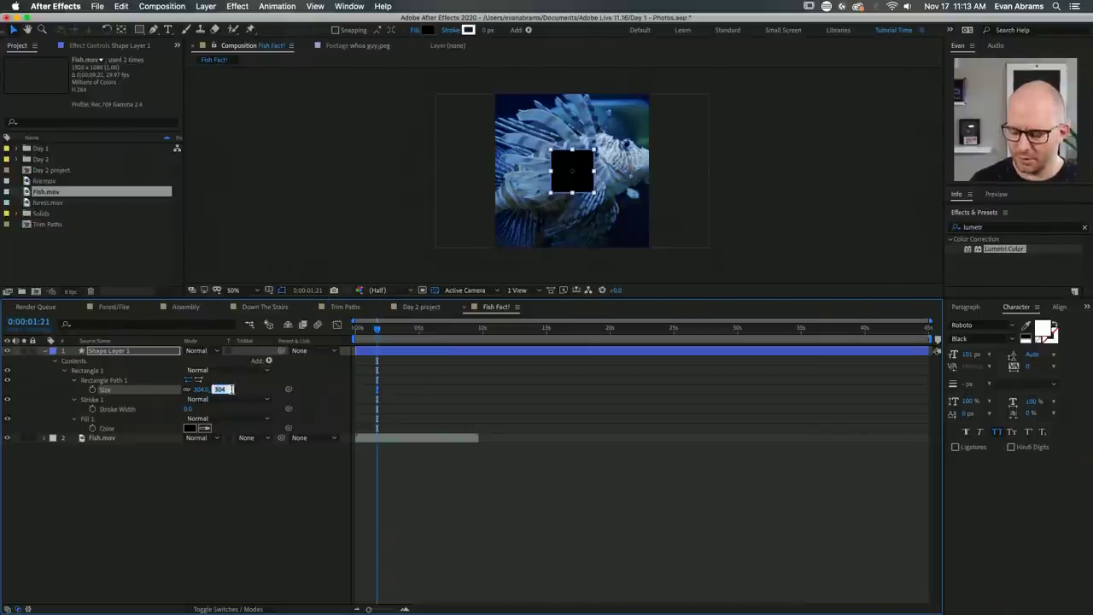
text(540)
key(Return)
Add a 0% Scale keyframe to the square at frame 0.
click(363, 467)
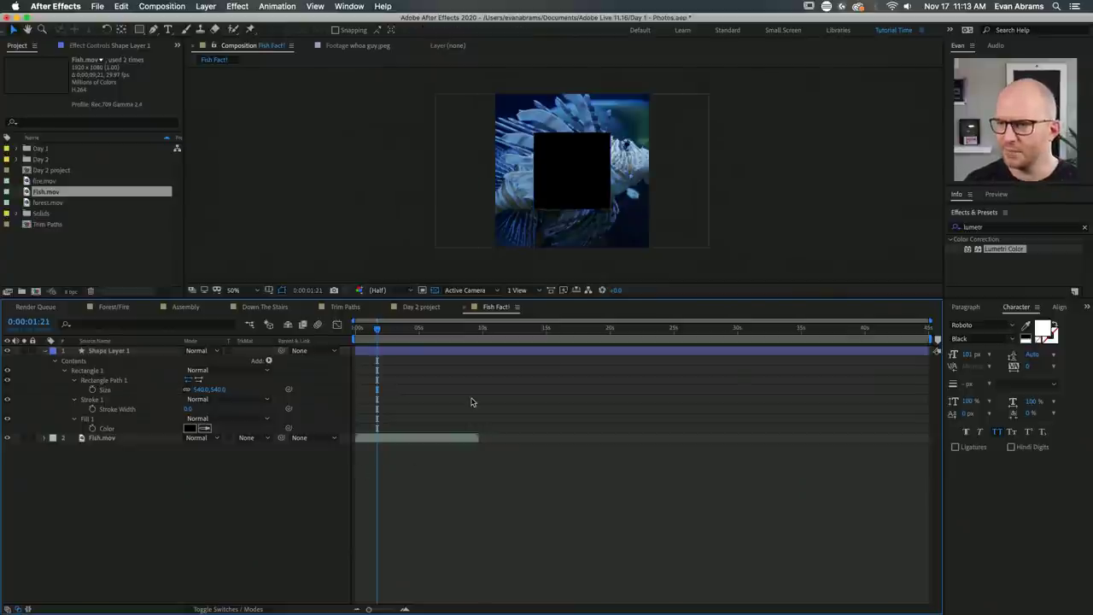
key(Home)
click(363, 353)
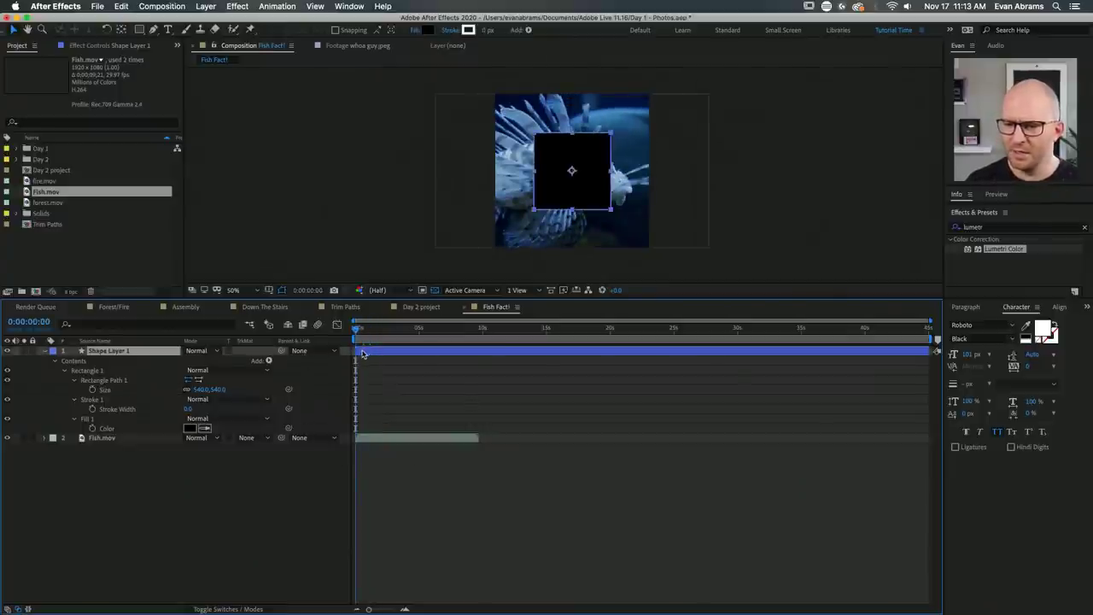
key(s)
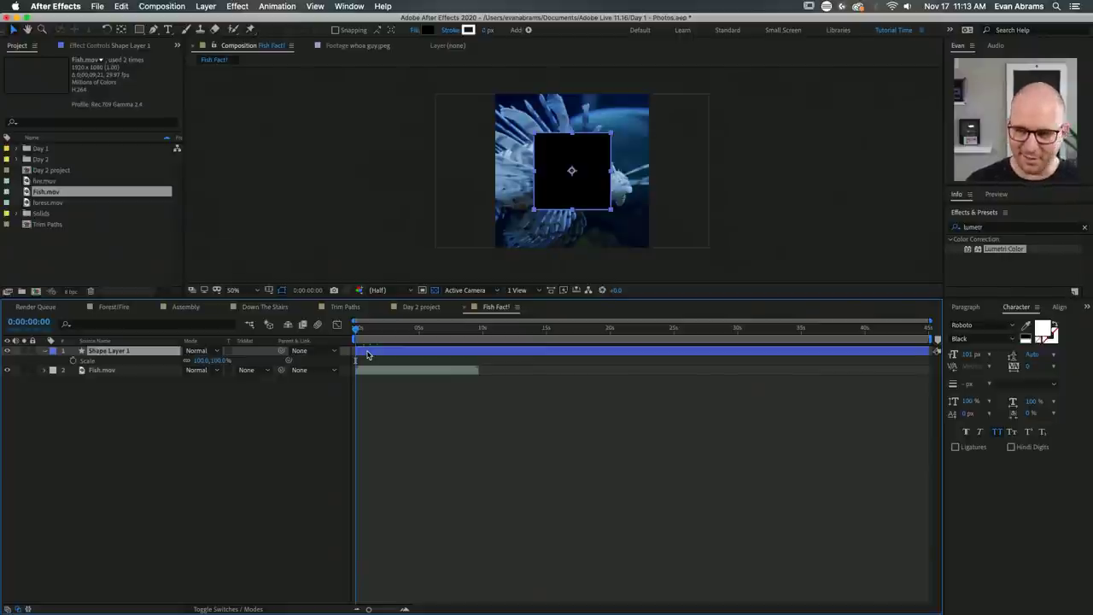
click(72, 360)
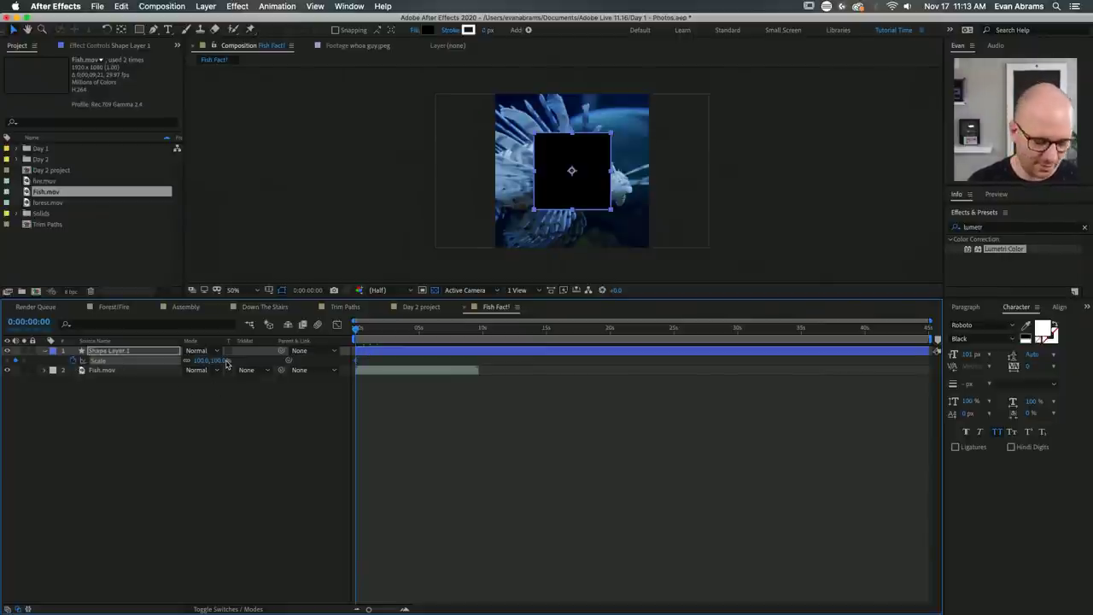
click(439, 421)
click(383, 354)
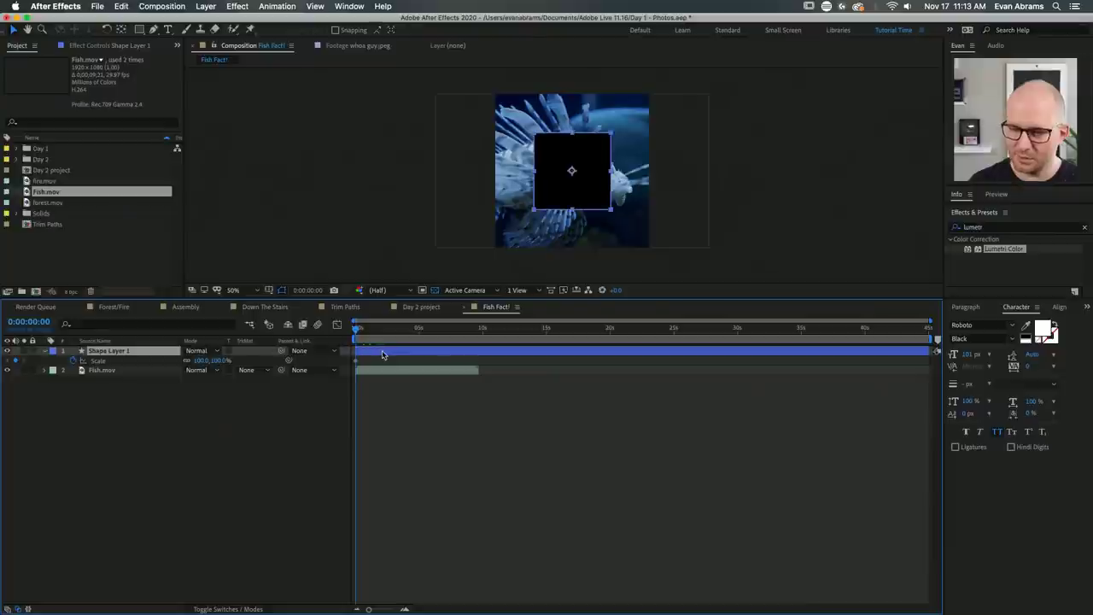
click(201, 360)
text(00)
key(Return)
Keyframe the square's Scale at 100% on frame 20.
key(shift+Page_Down)
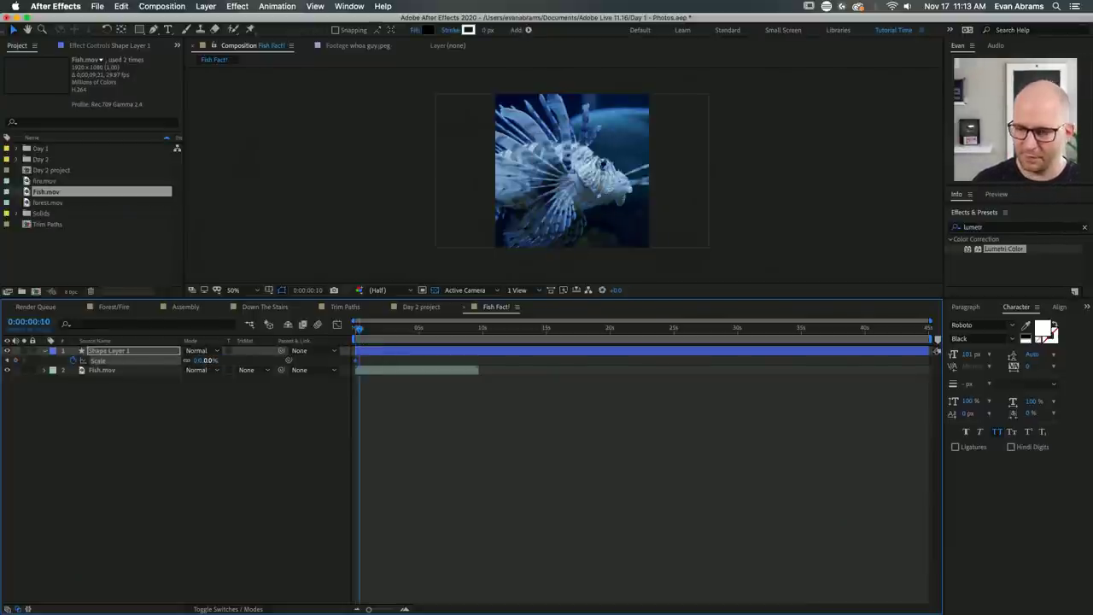
scroll(535, 451, up, 3)
key(Home)
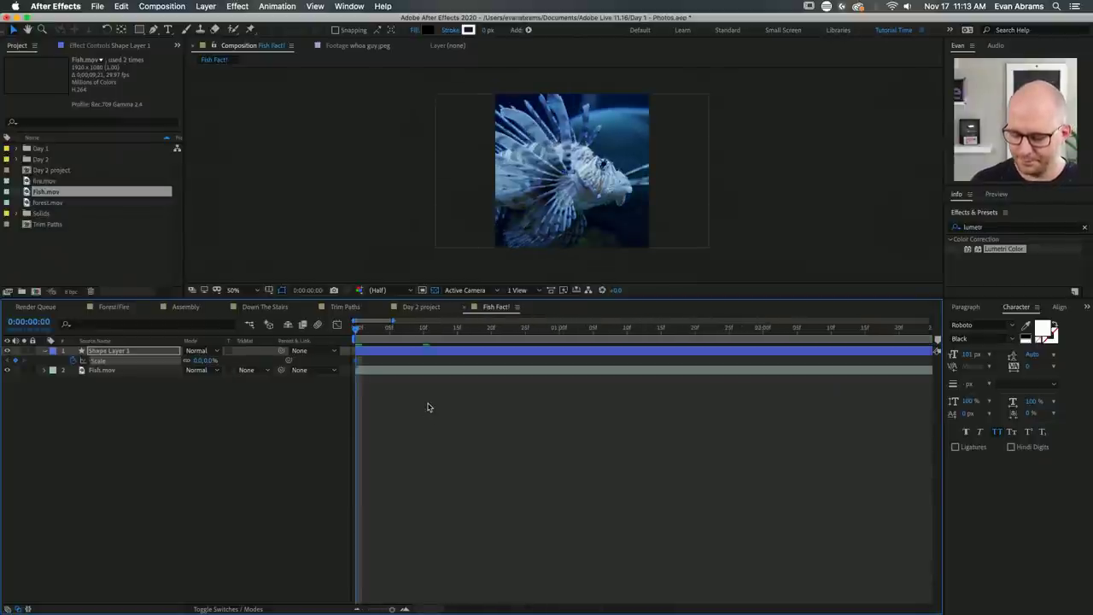
key(shift+Page_Down)
key(shift+Page_Down)
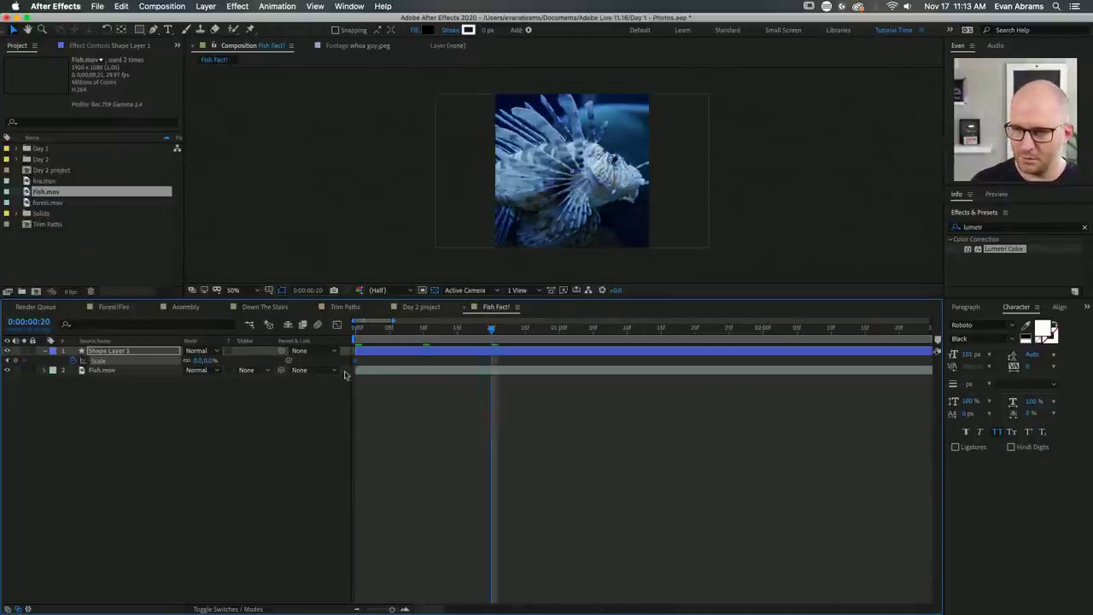
click(212, 361)
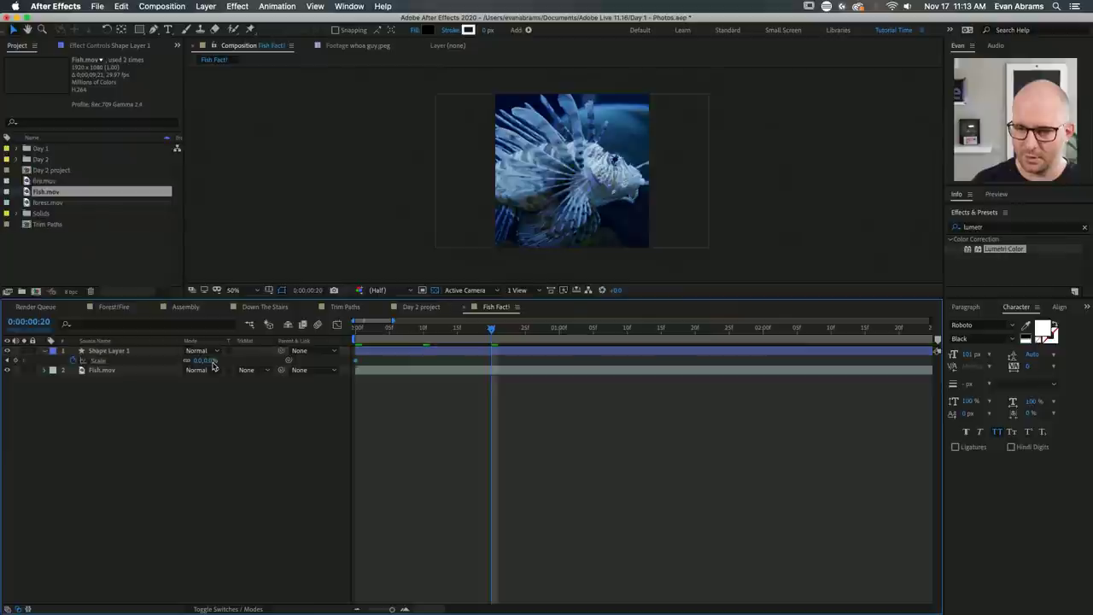
text(25)
key(Return)
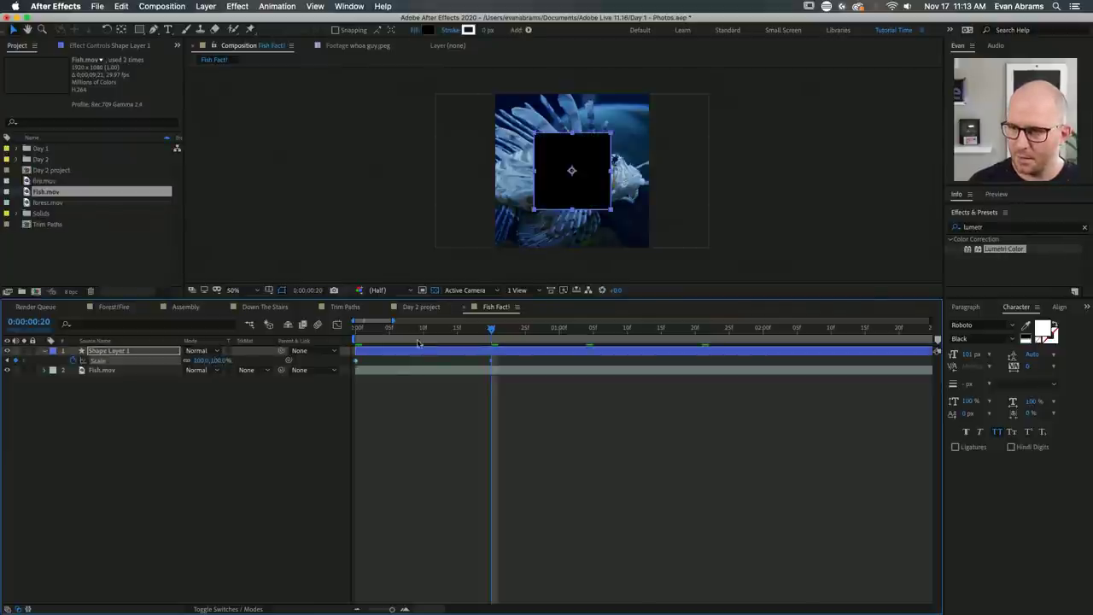
key(Home)
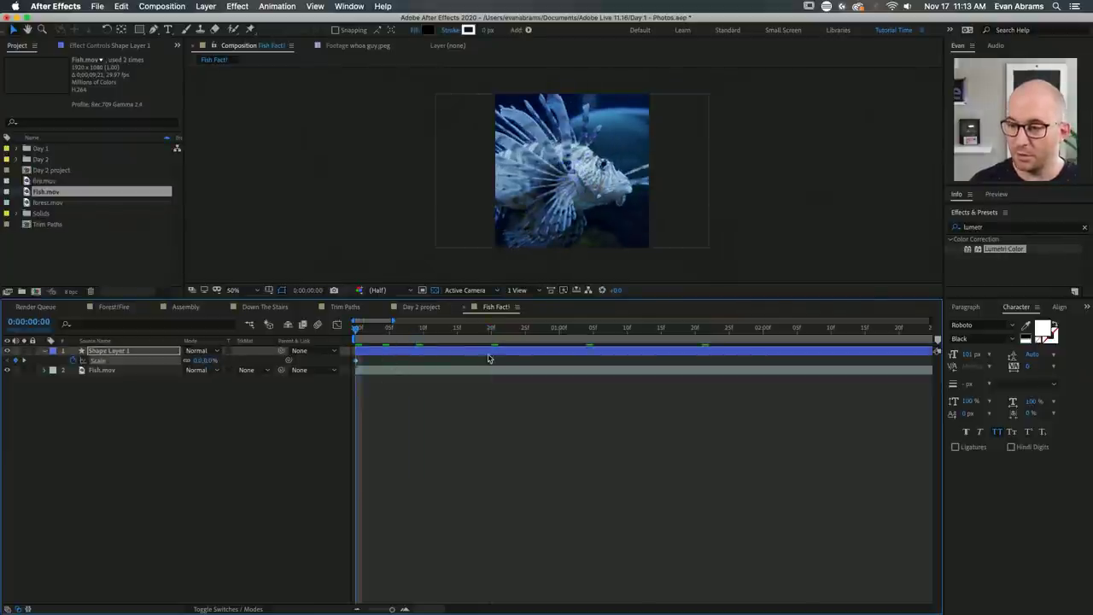
Ease the final Scale keyframe to about 93.59% influence in the Graph Editor.
key(shift+F3)
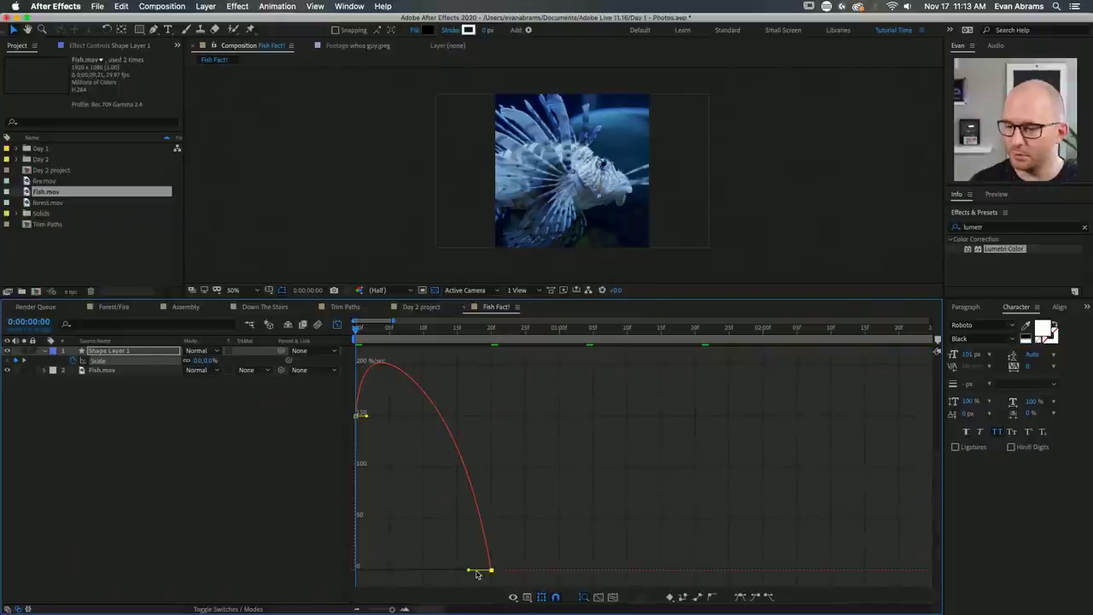
drag(469, 572, 384, 573)
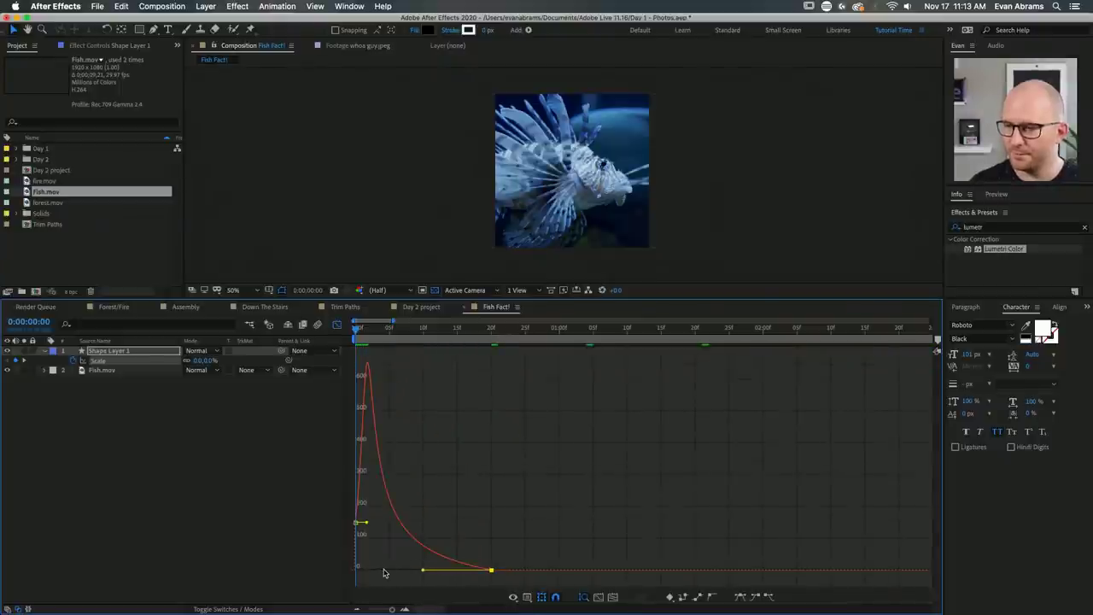
key(space)
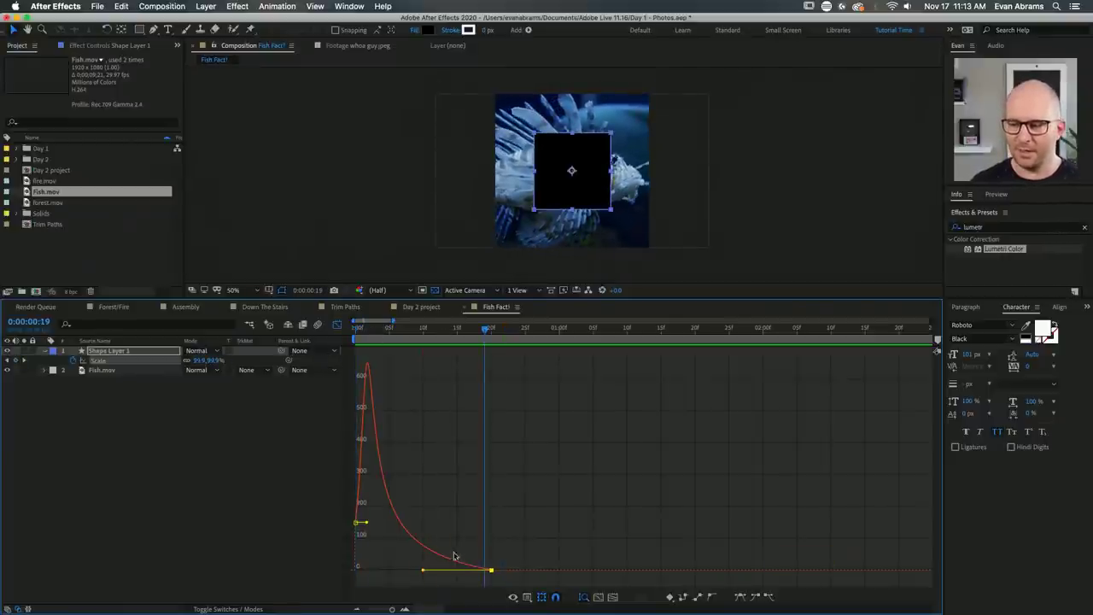
drag(422, 570, 425, 570)
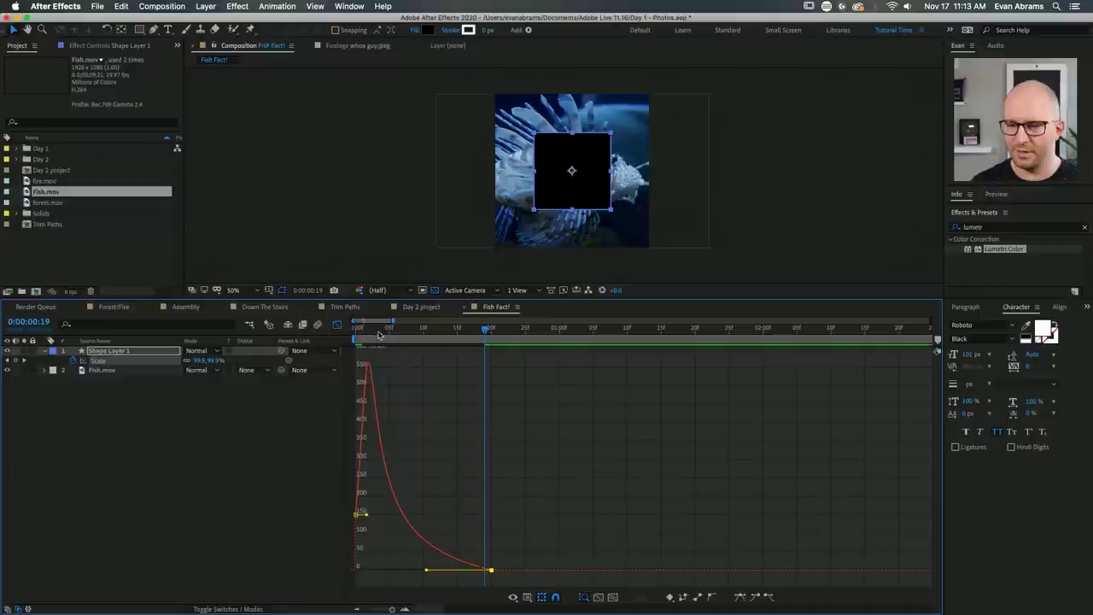
key(space)
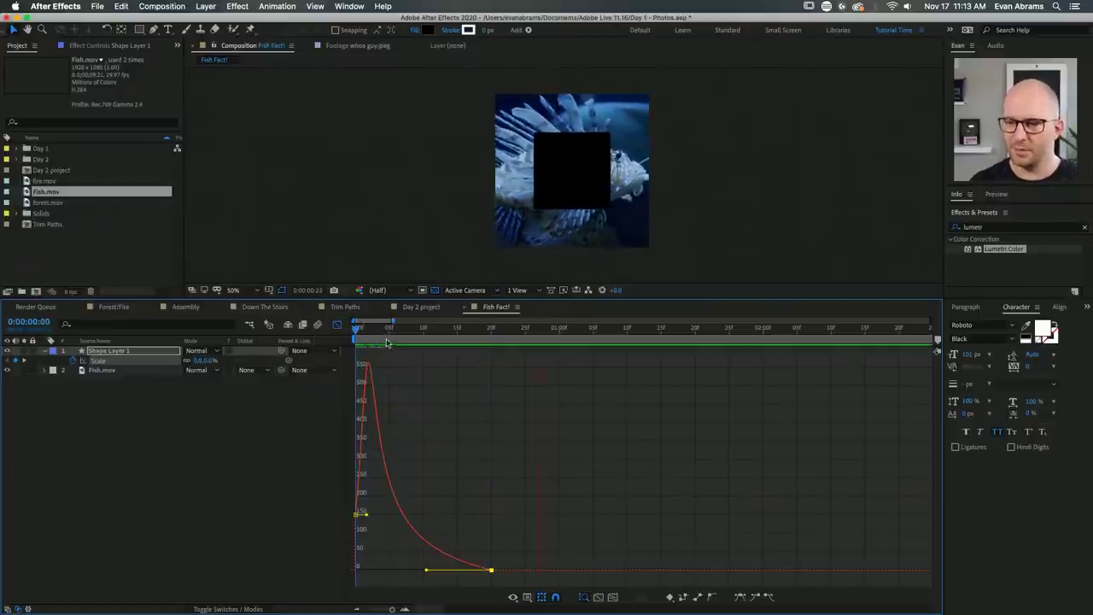
Preview the eased pop-in up to frame 20 and deselect the shape layer.
drag(367, 329, 491, 354)
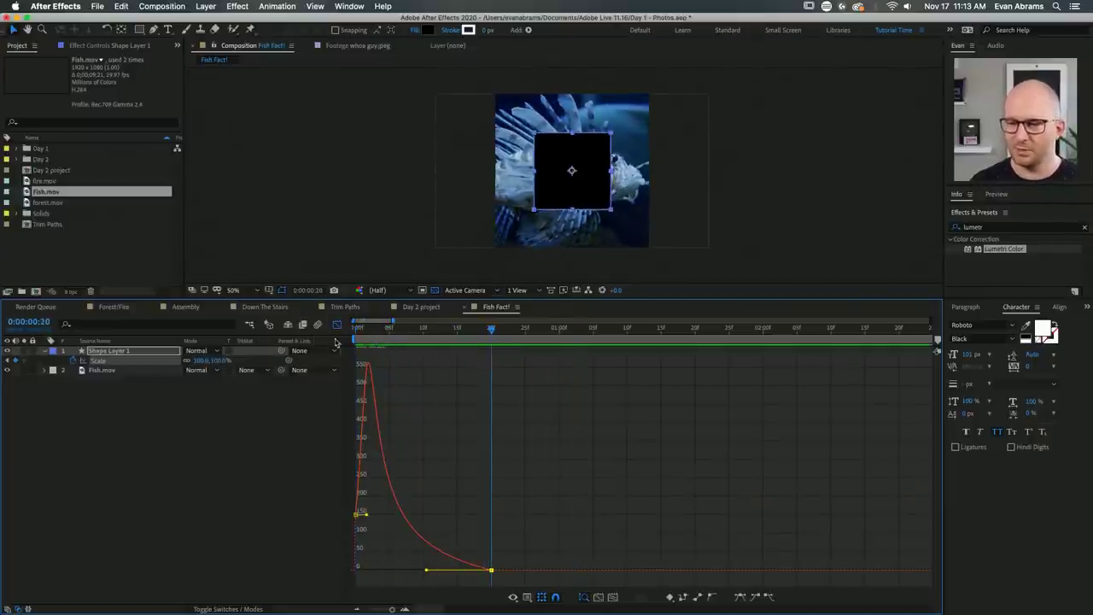
click(337, 324)
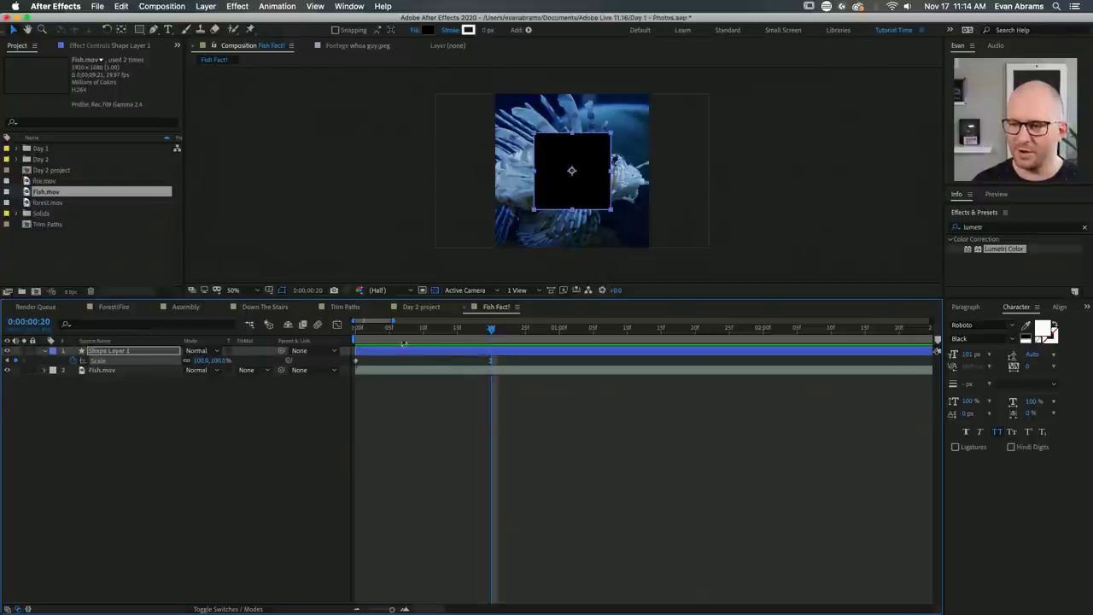
click(336, 324)
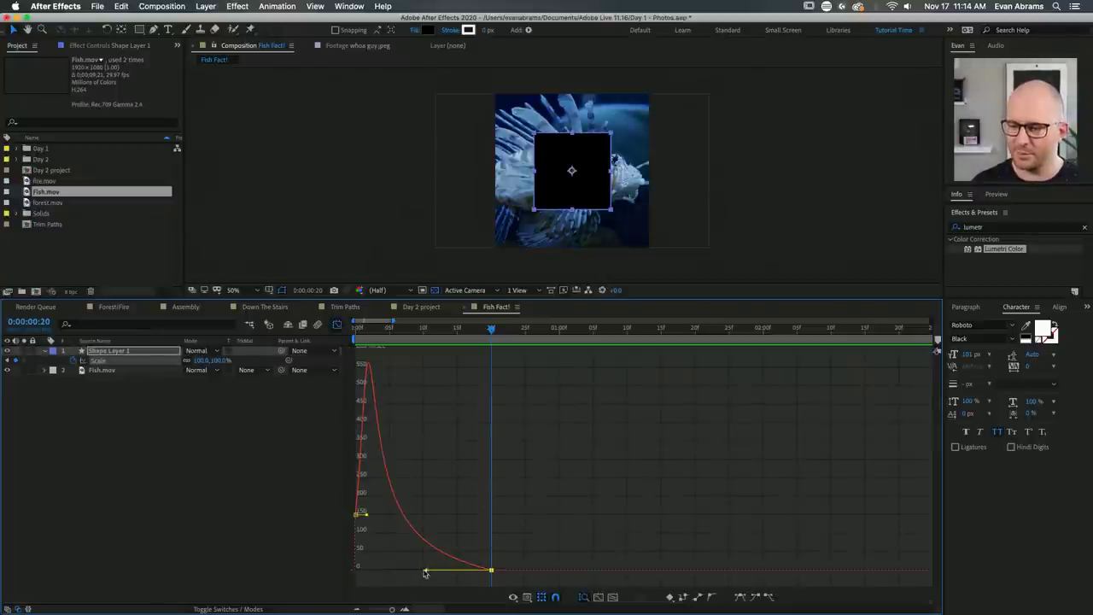
key(shift+F3)
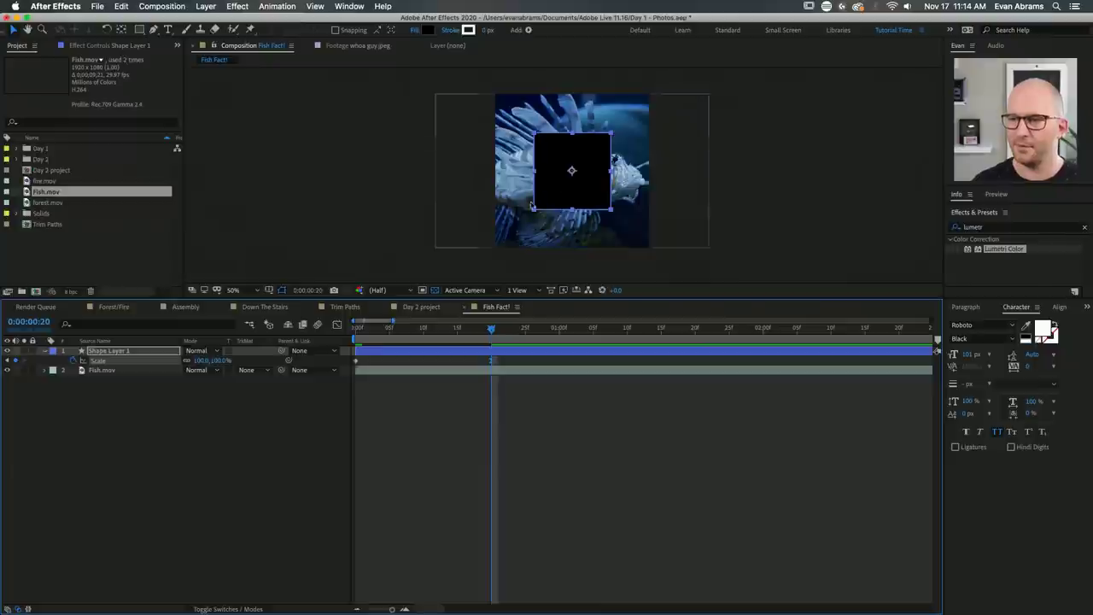
key(space)
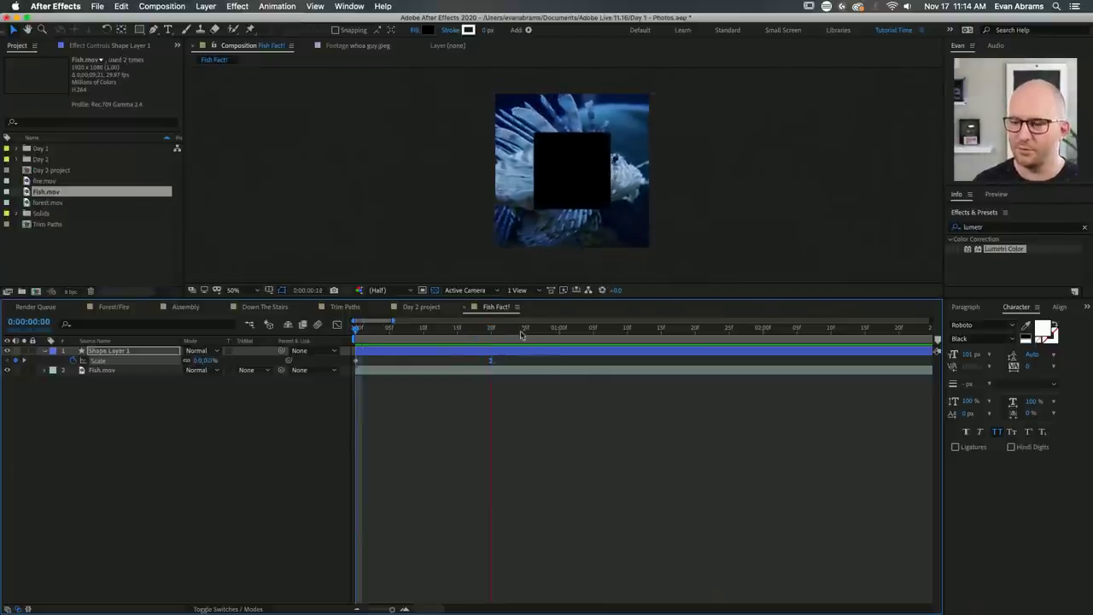
click(491, 332)
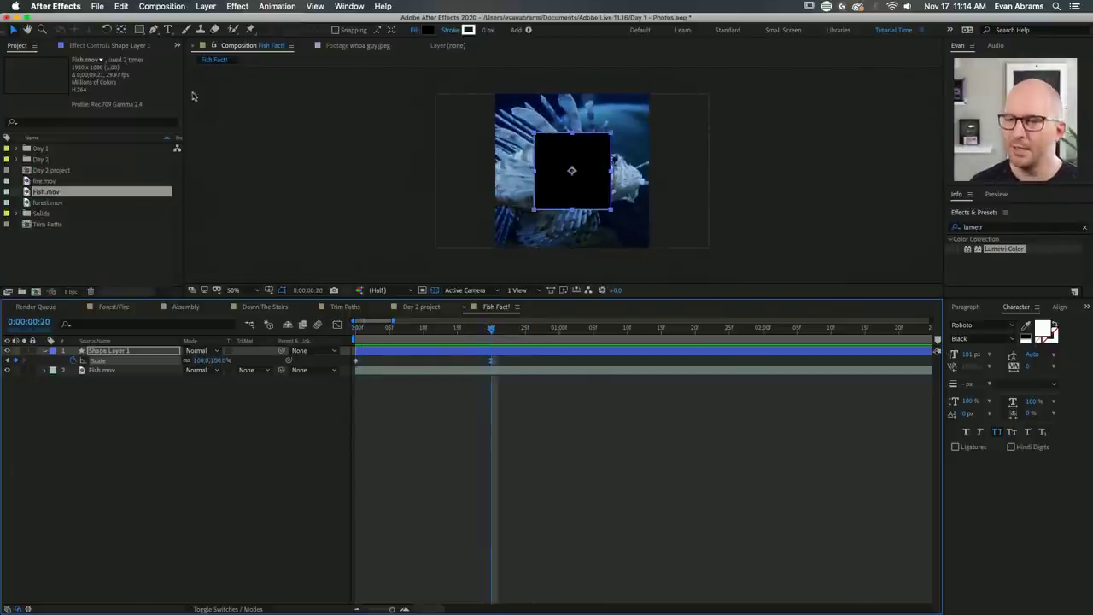
click(241, 468)
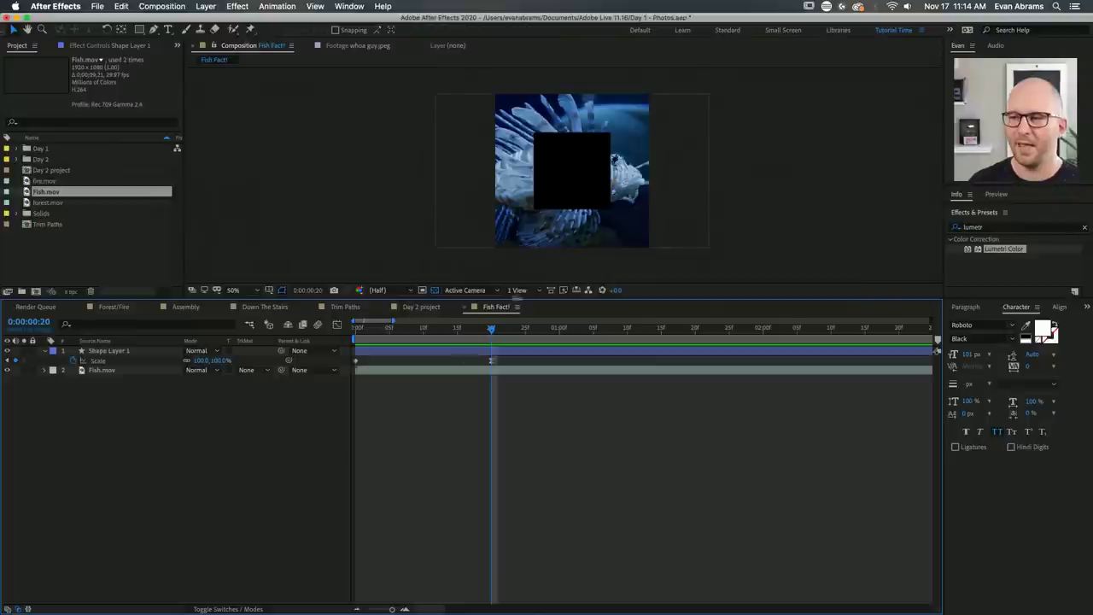
click(207, 513)
Keyframe the square's Rotation from 90° at frame 0 to 0°, easing strongly into the end.
key(alt+shift+r)
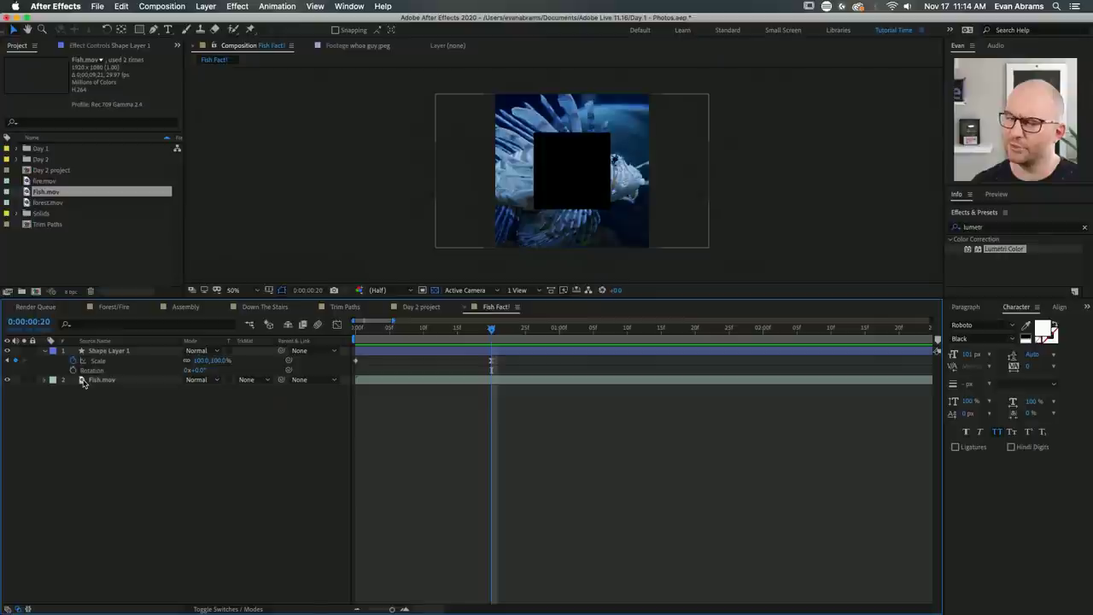
click(86, 370)
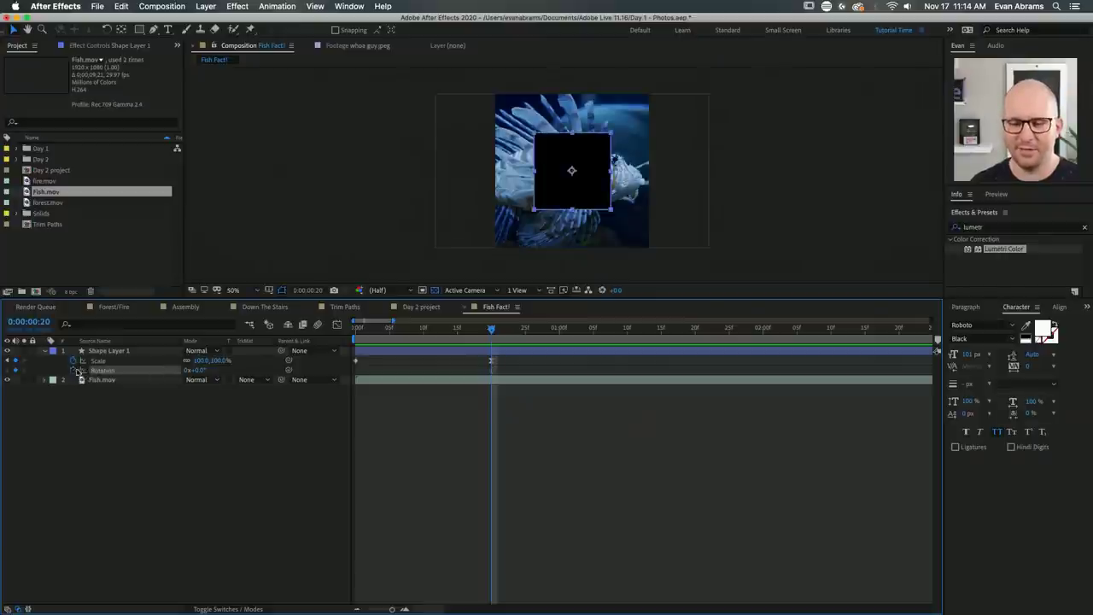
key(Home)
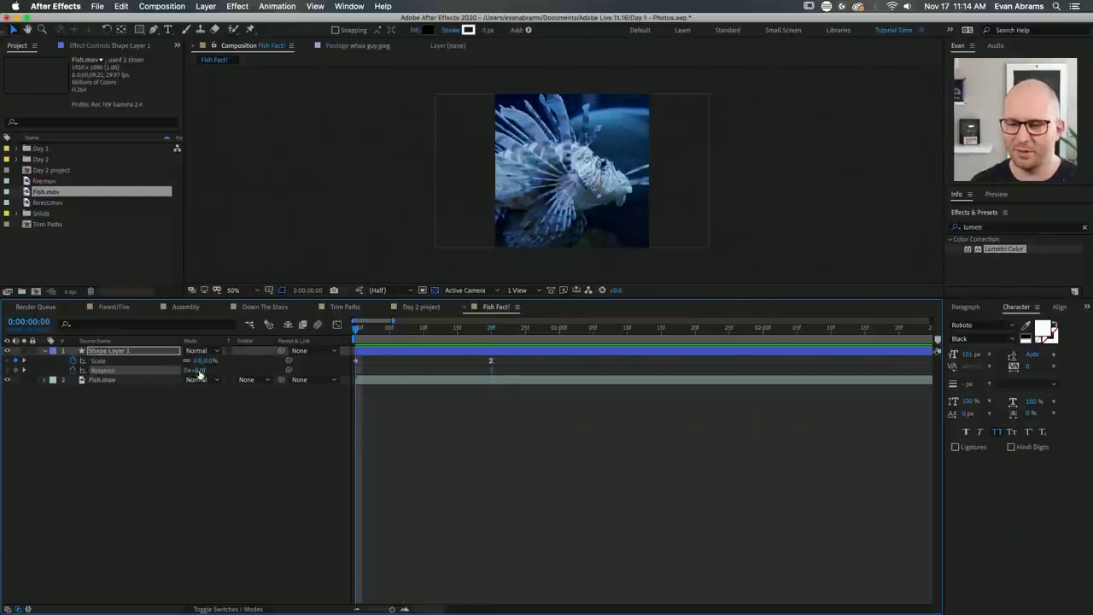
click(198, 369)
key(Return)
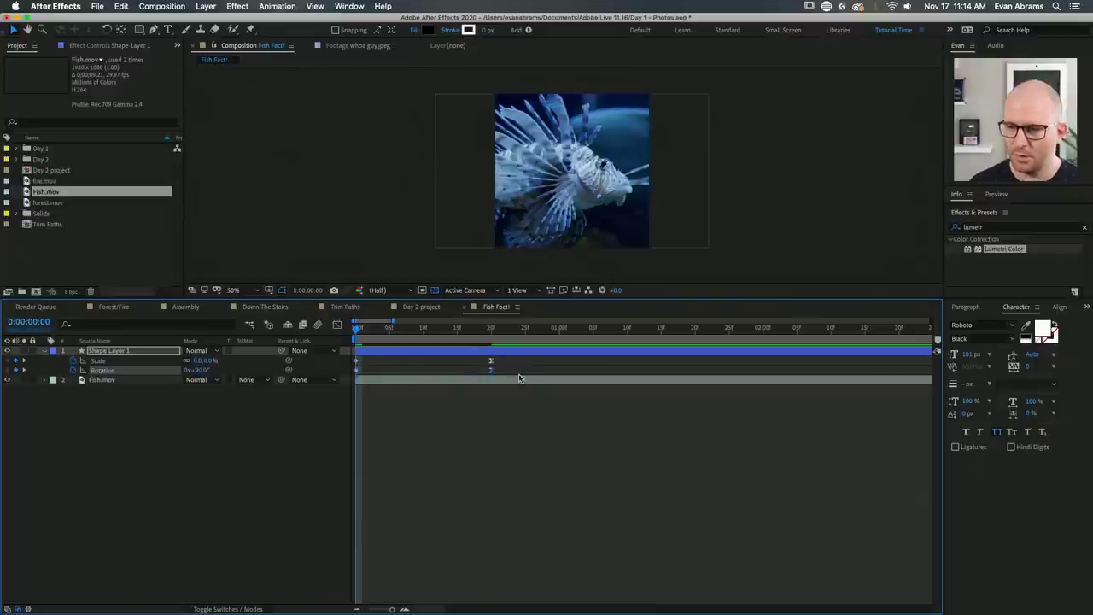
key(shift+F3)
drag(473, 366, 420, 366)
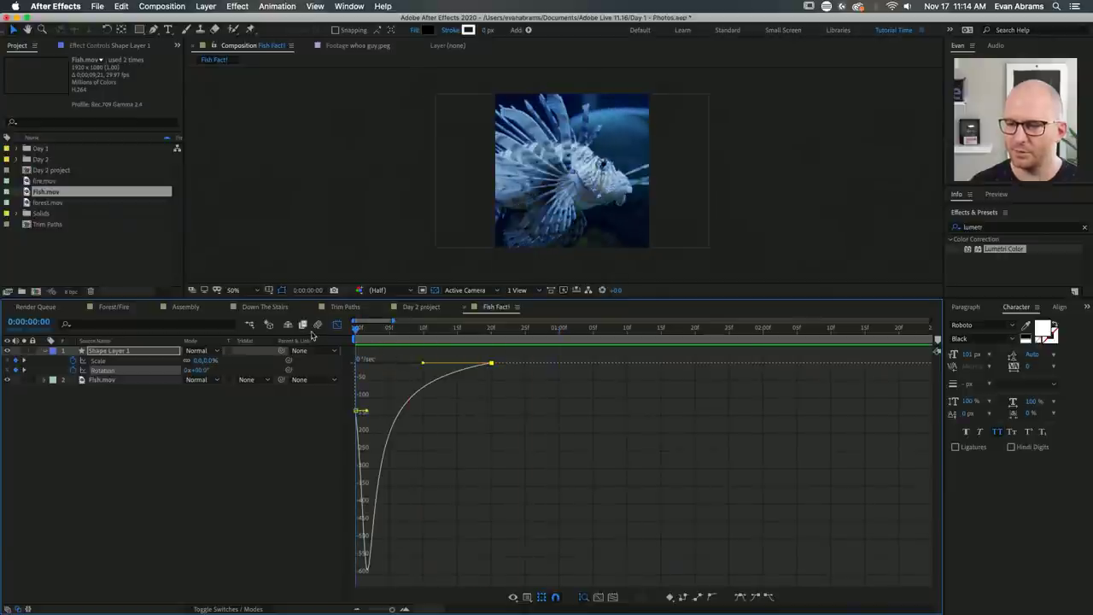
key(shift+F3)
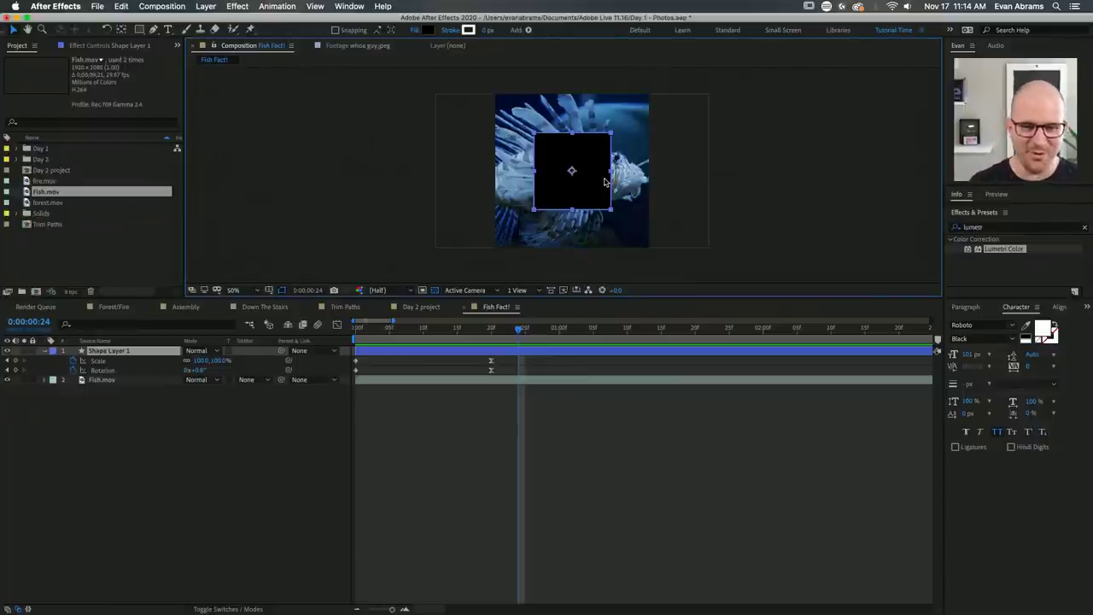
Create a '1' text layer over the square and parent it to Shape Layer 1.
key(super+t)
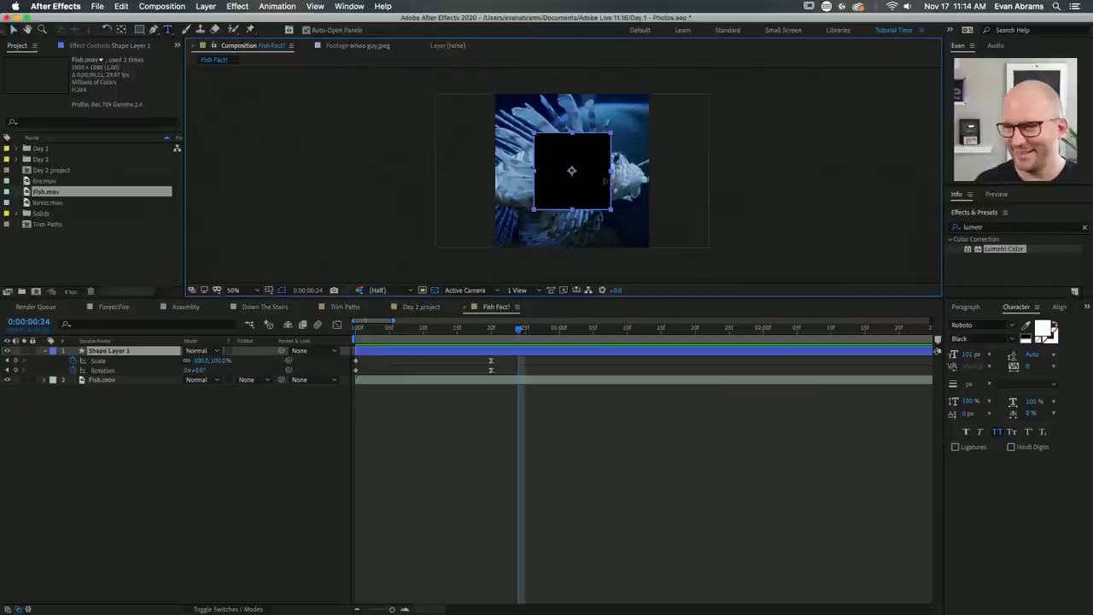
click(568, 202)
text(I)
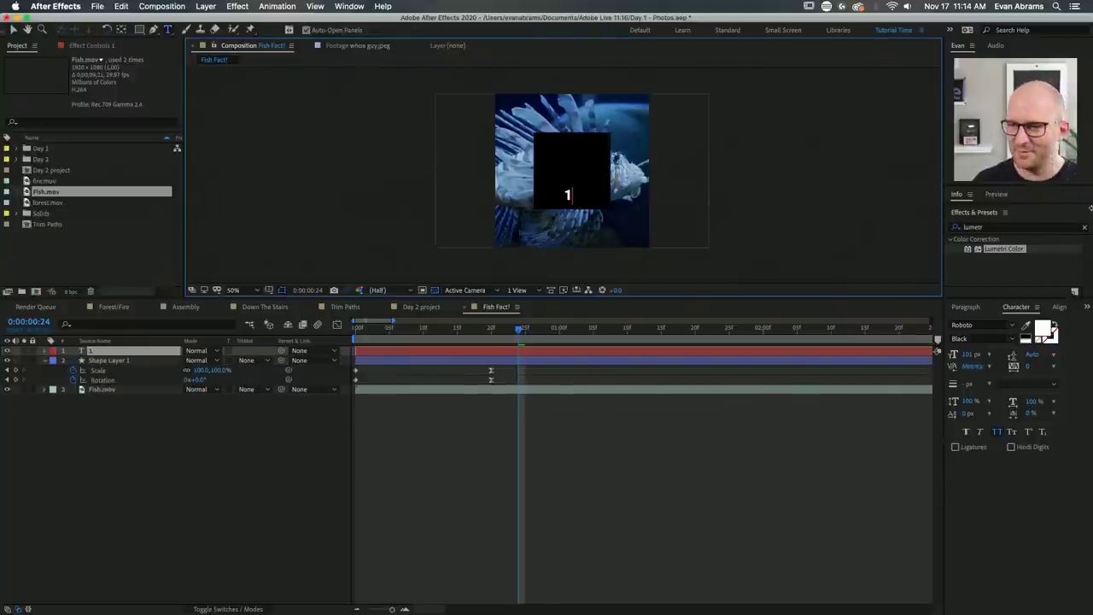
key(Escape)
key(v)
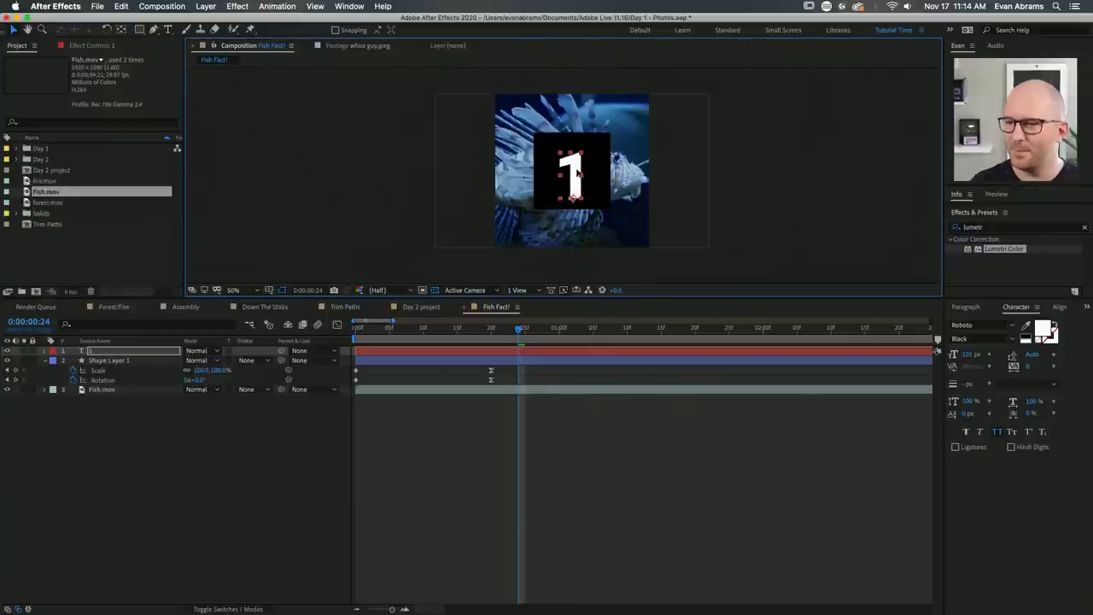
click(568, 484)
click(500, 351)
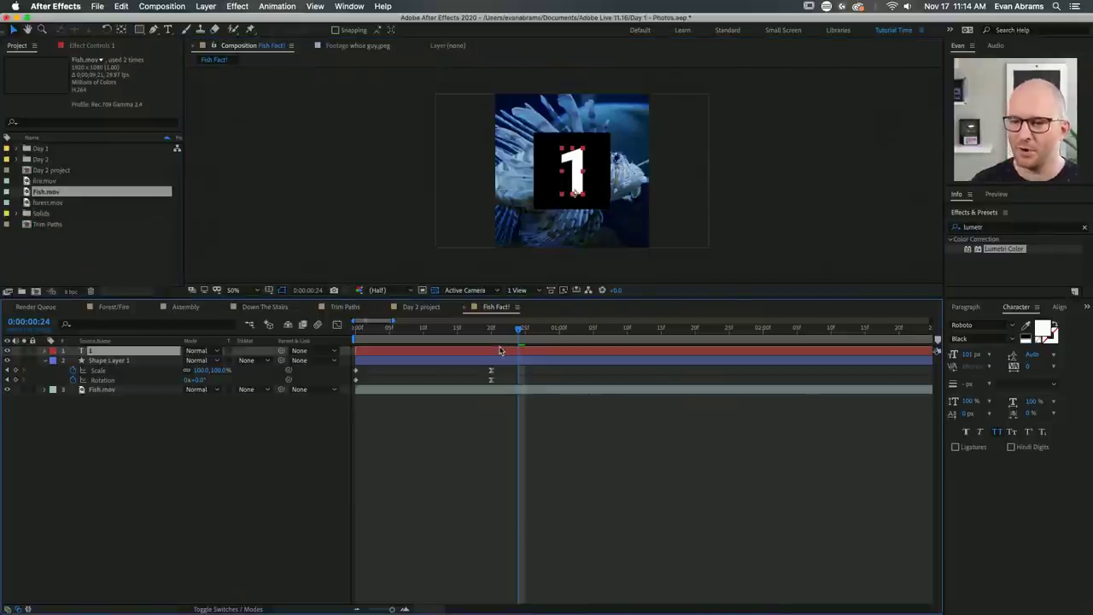
drag(282, 350, 108, 361)
Preview the pop-in with the parented '1' and reveal its Scale property.
key(Home)
key(space)
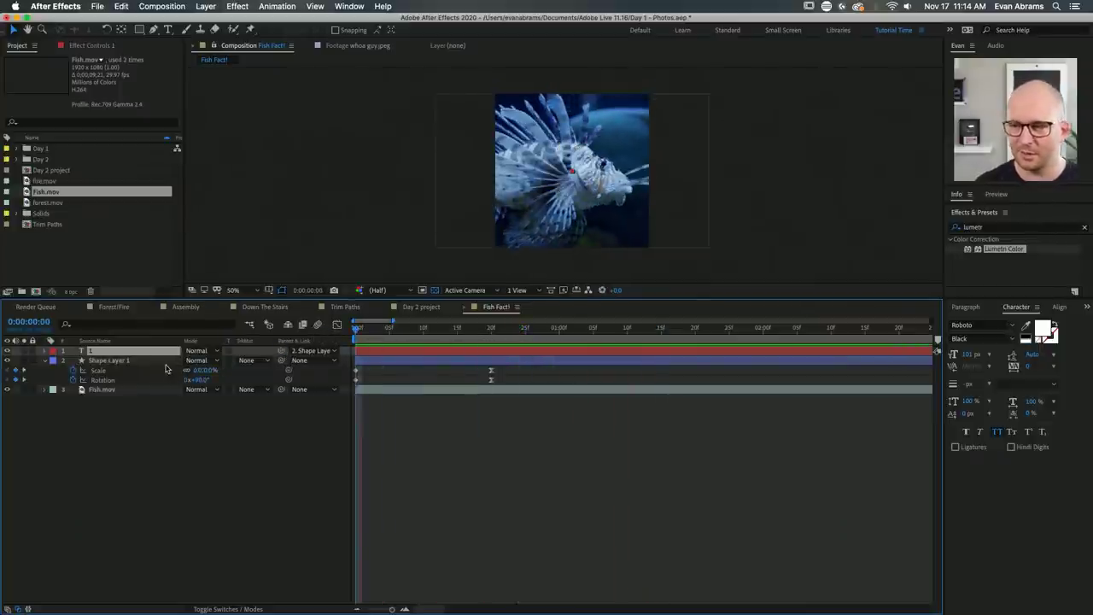
key(space)
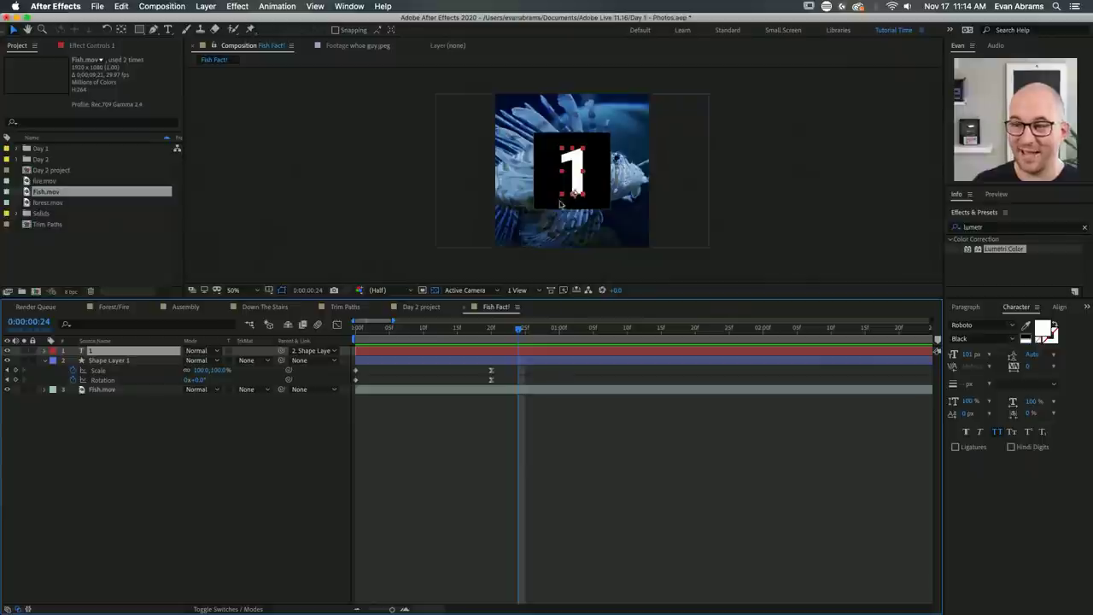
drag(522, 327, 355, 327)
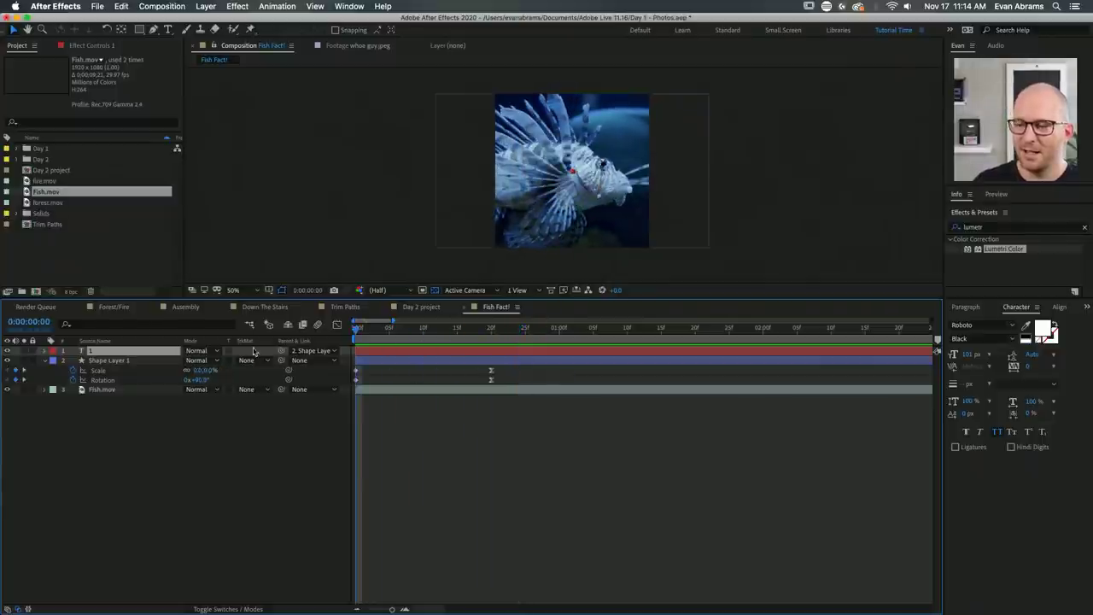
key(space)
key(space)
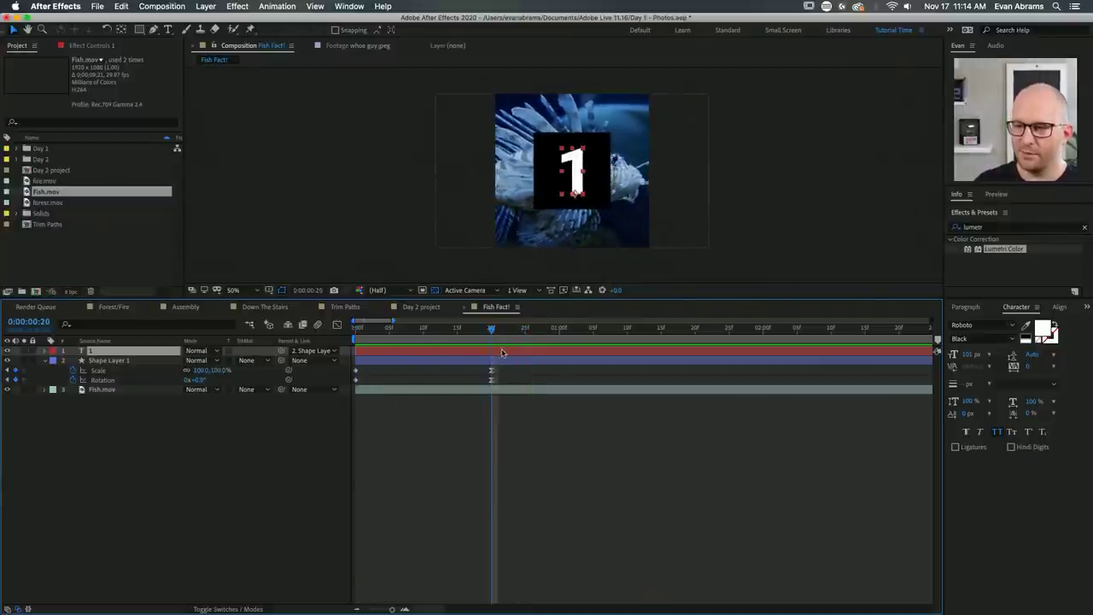
click(573, 174)
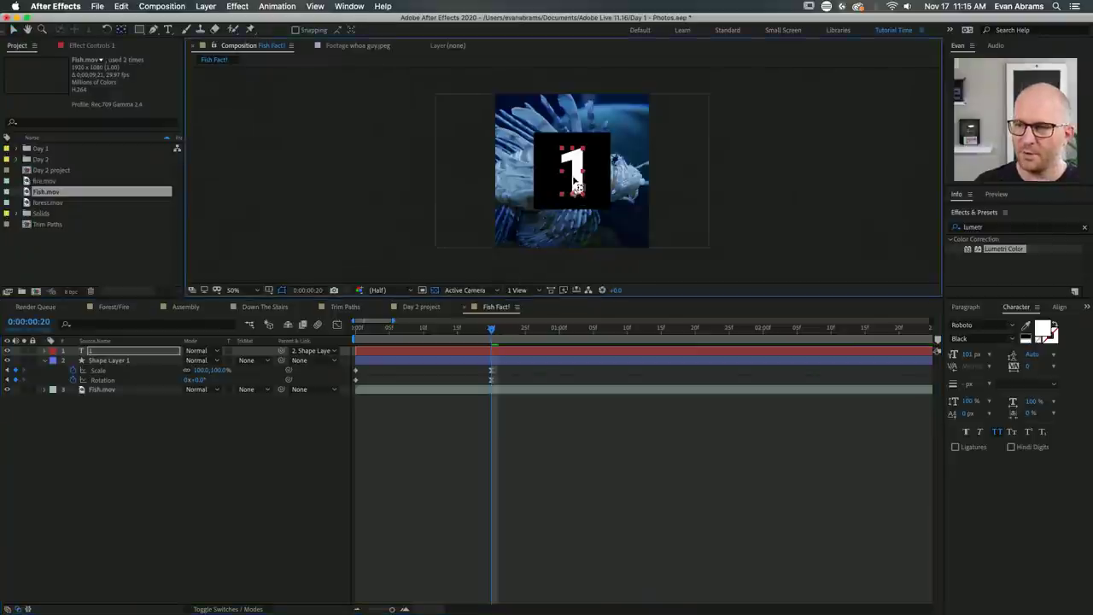
click(537, 347)
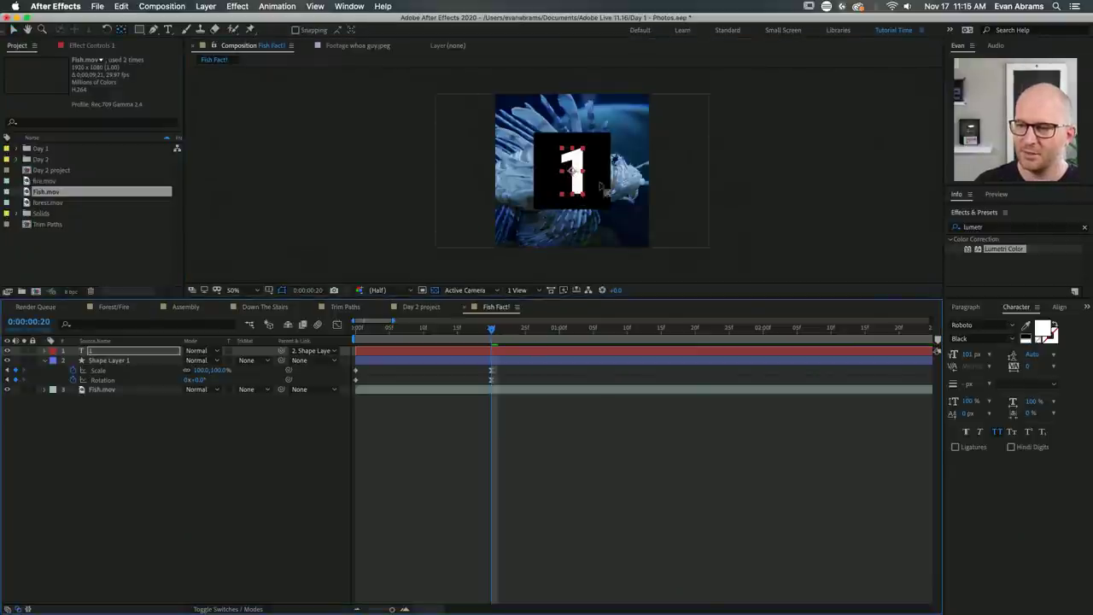
scroll(601, 187, up, 2)
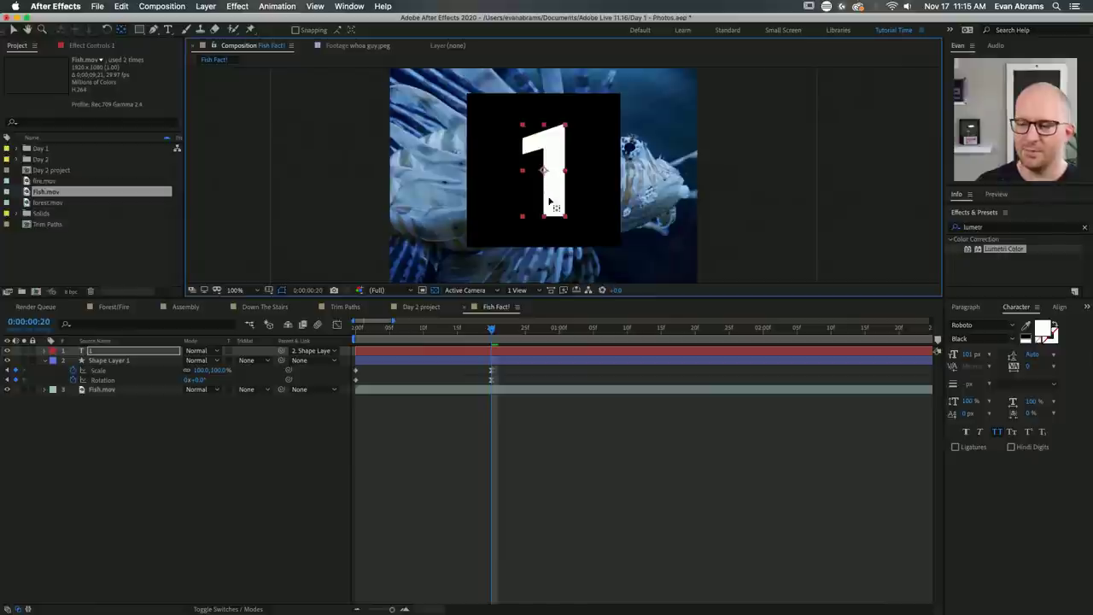
key(space)
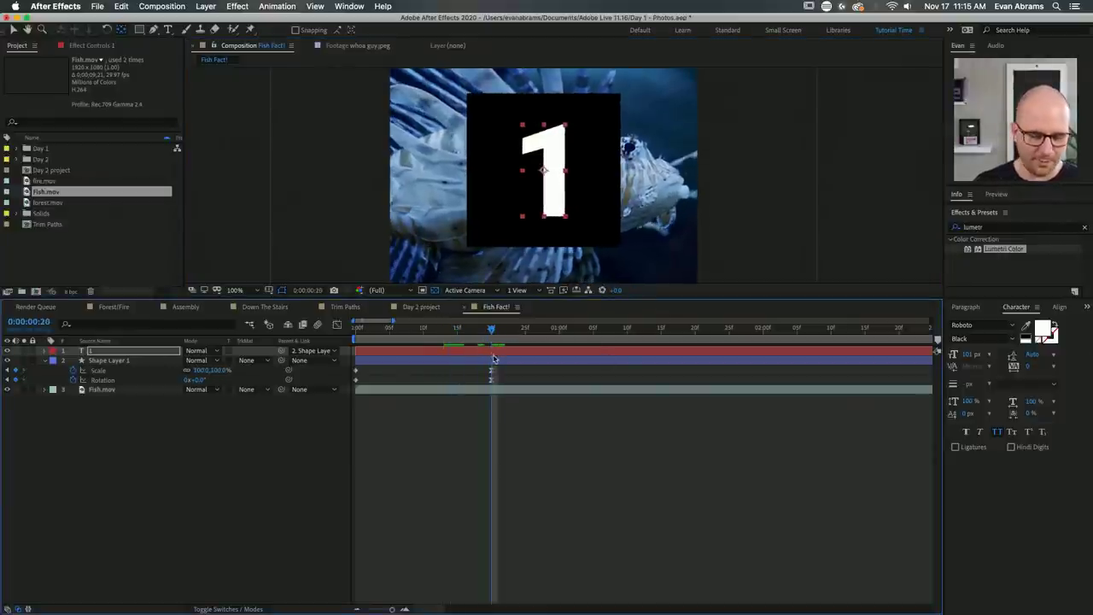
key(s)
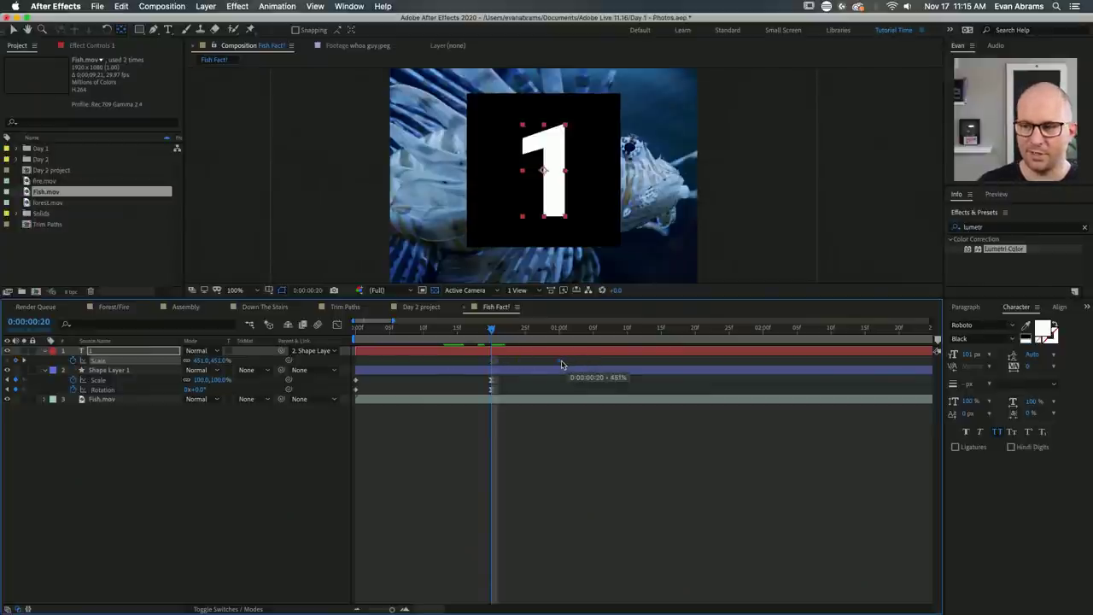
Add a starting Scale keyframe for the 1 at frame 0 and preview the shrink.
key(Home)
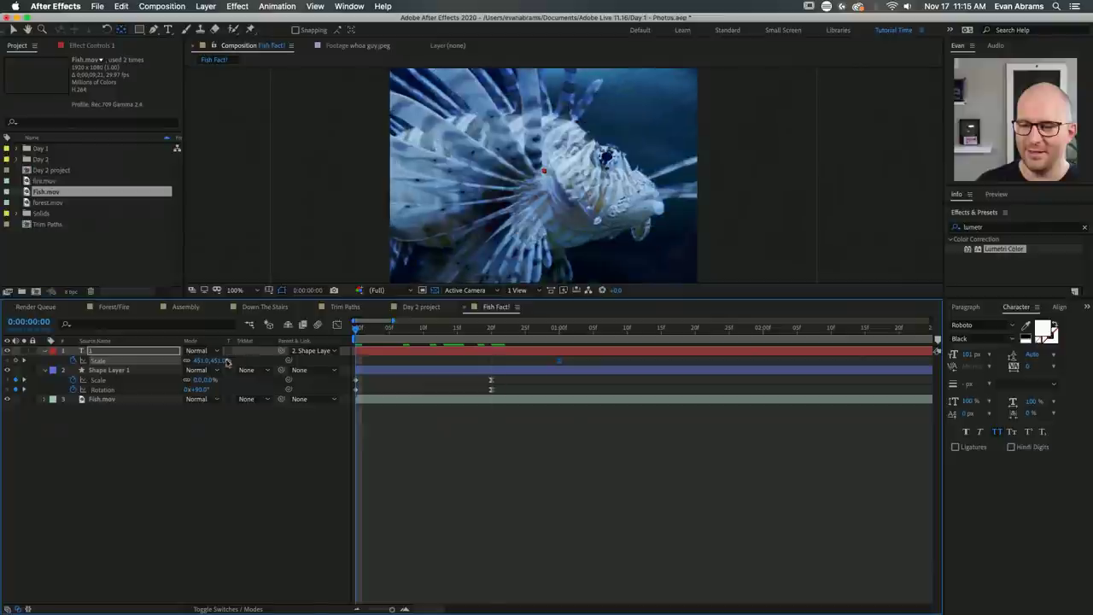
click(222, 360)
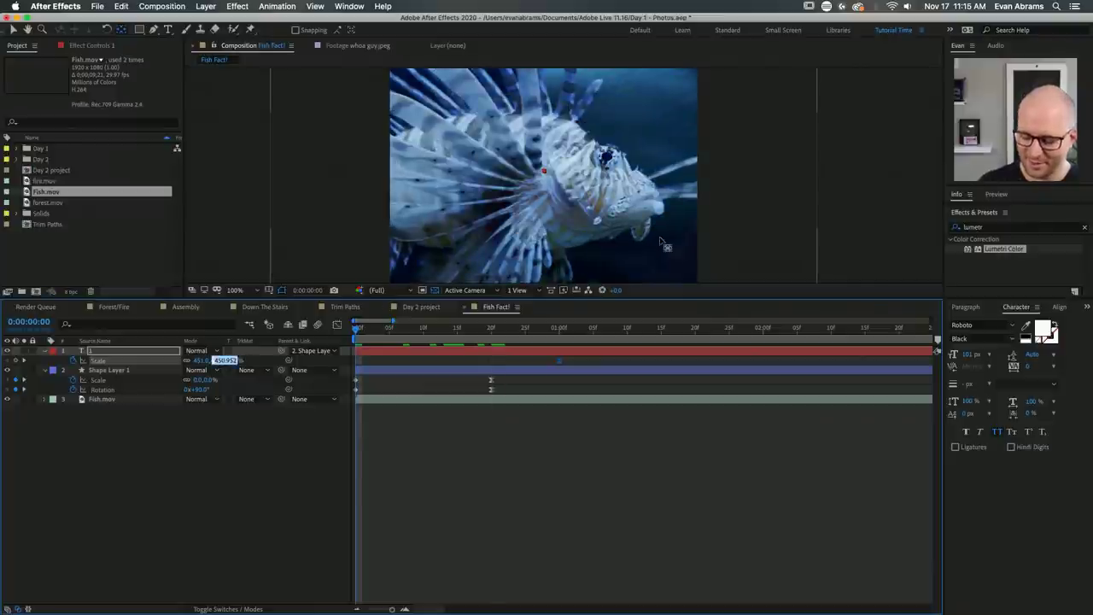
key(Return)
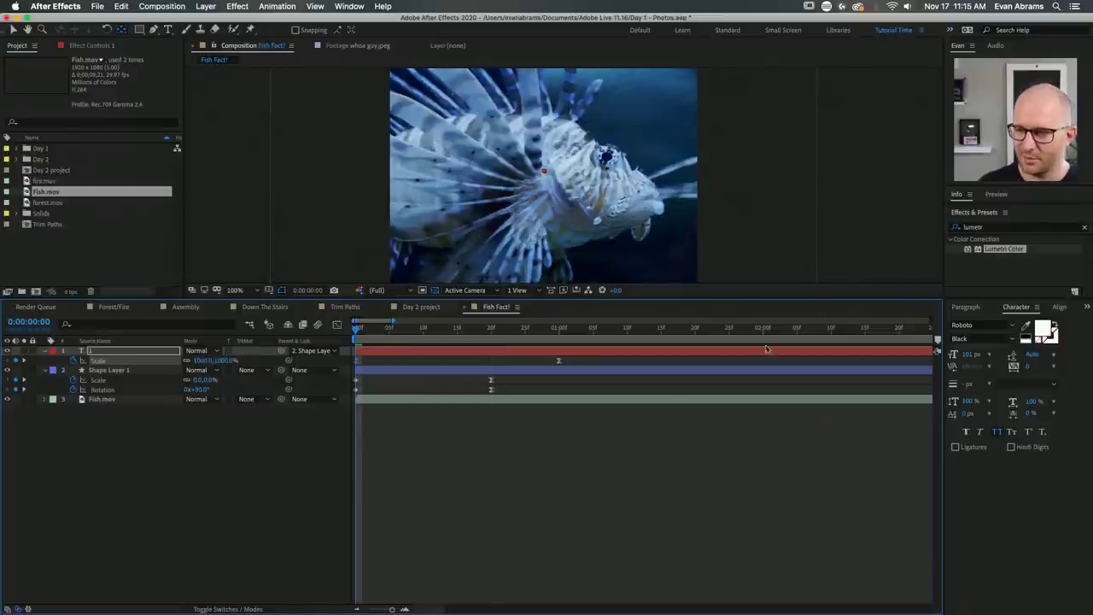
key(space)
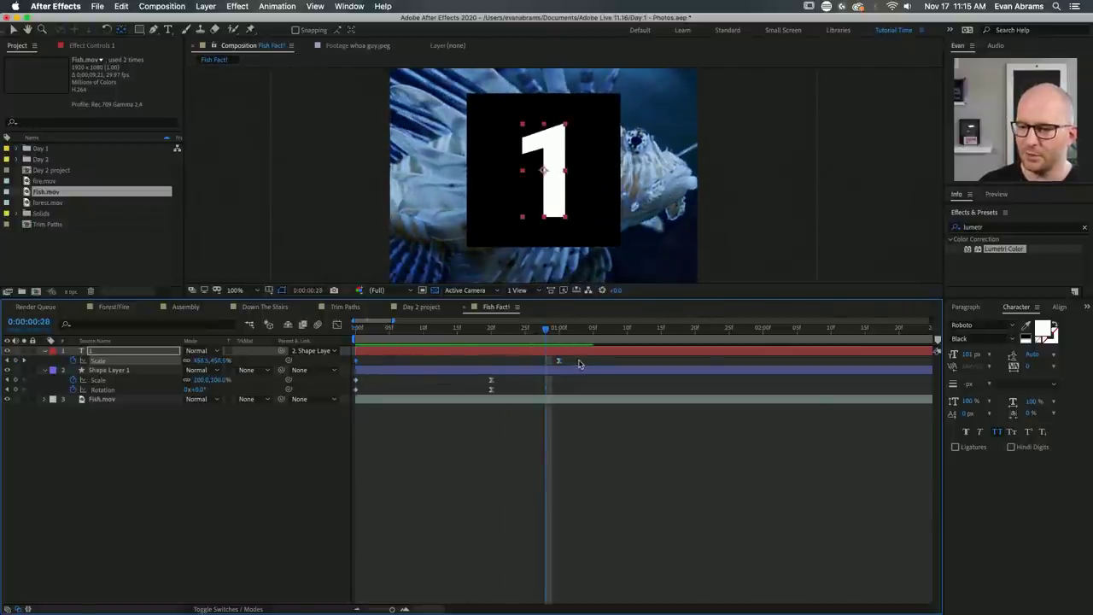
Ease the 1's end Scale keyframe in the Graph Editor and preview the eased shrink.
click(559, 361)
key(shift+F3)
drag(523, 371, 456, 363)
key(Home)
key(comma)
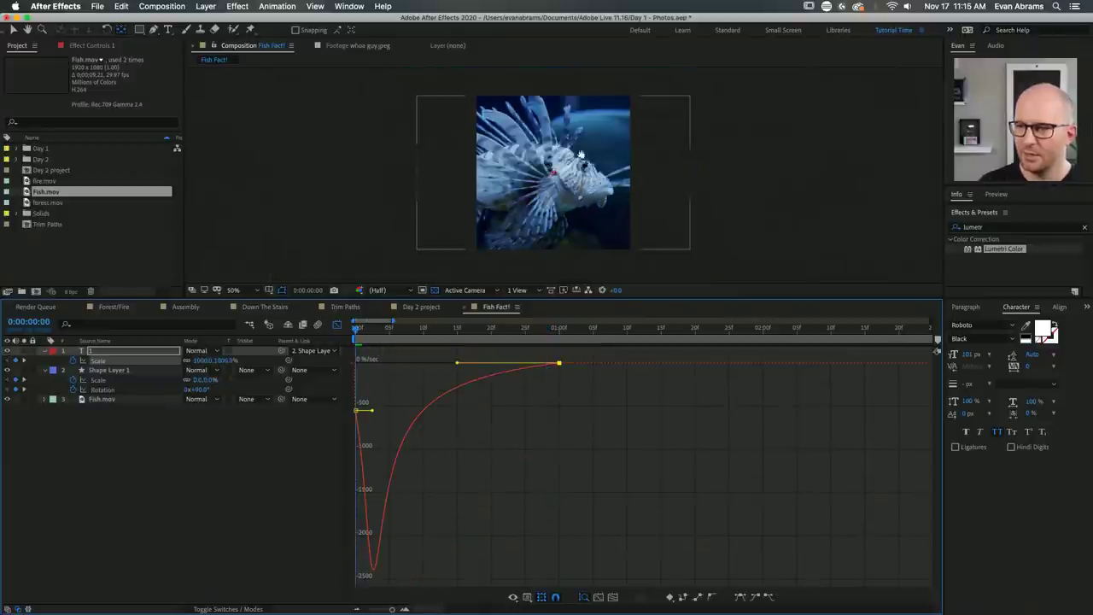
key(space)
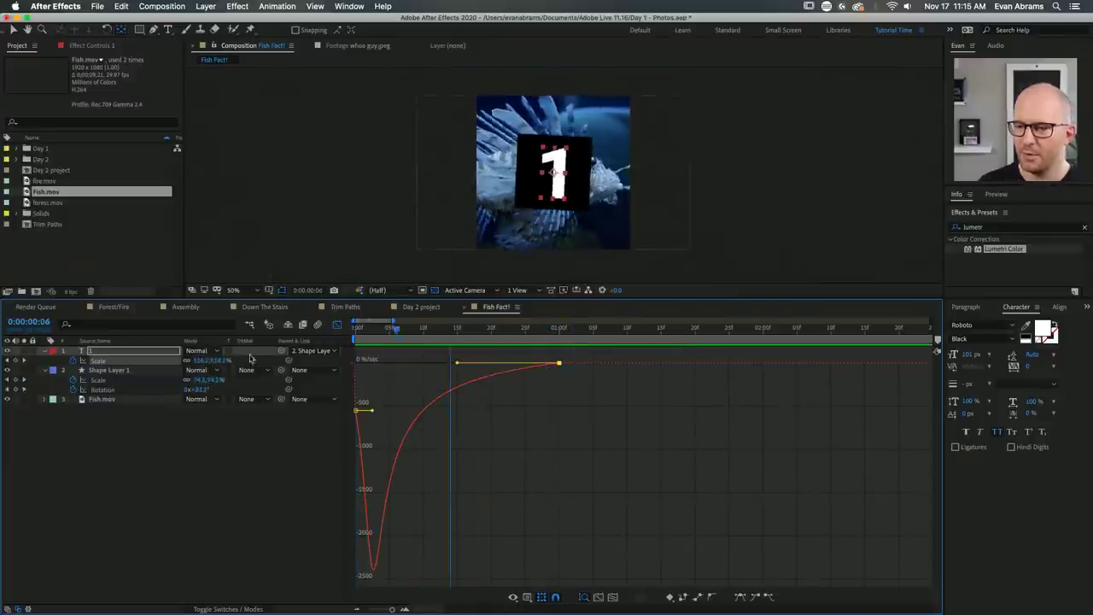
key(space)
key(shift+F3)
key(space)
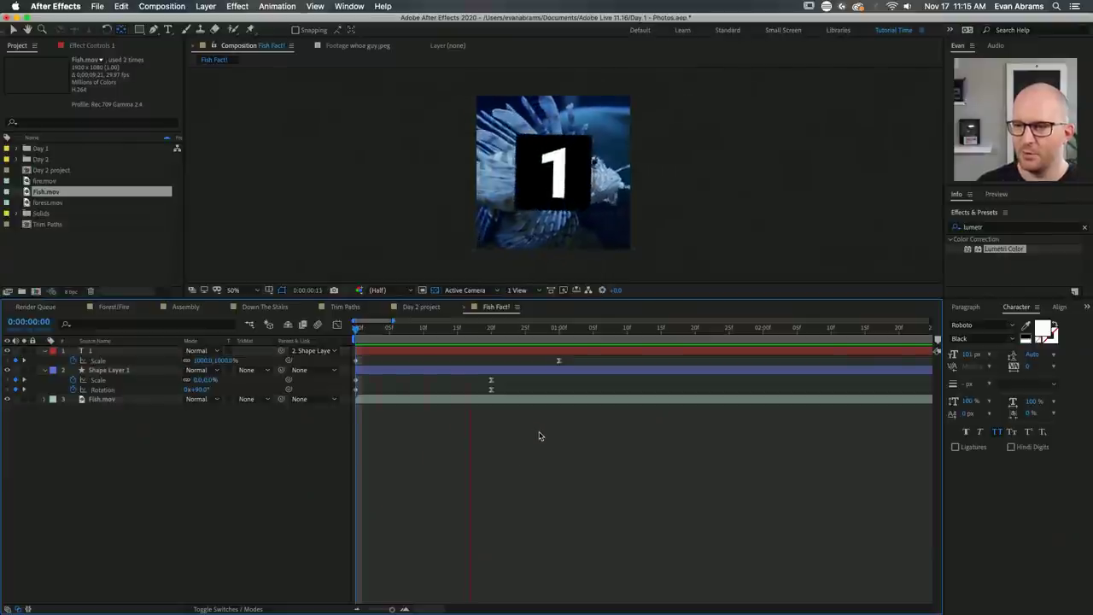
Replay the animation, then move the time indicator to the two-second mark.
click(509, 351)
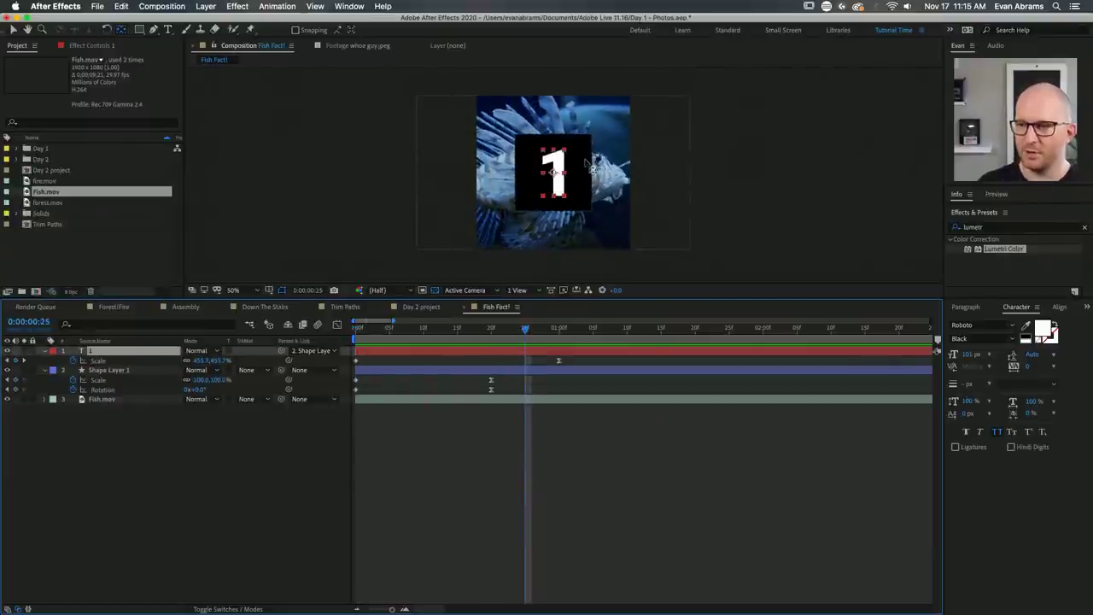
key(space)
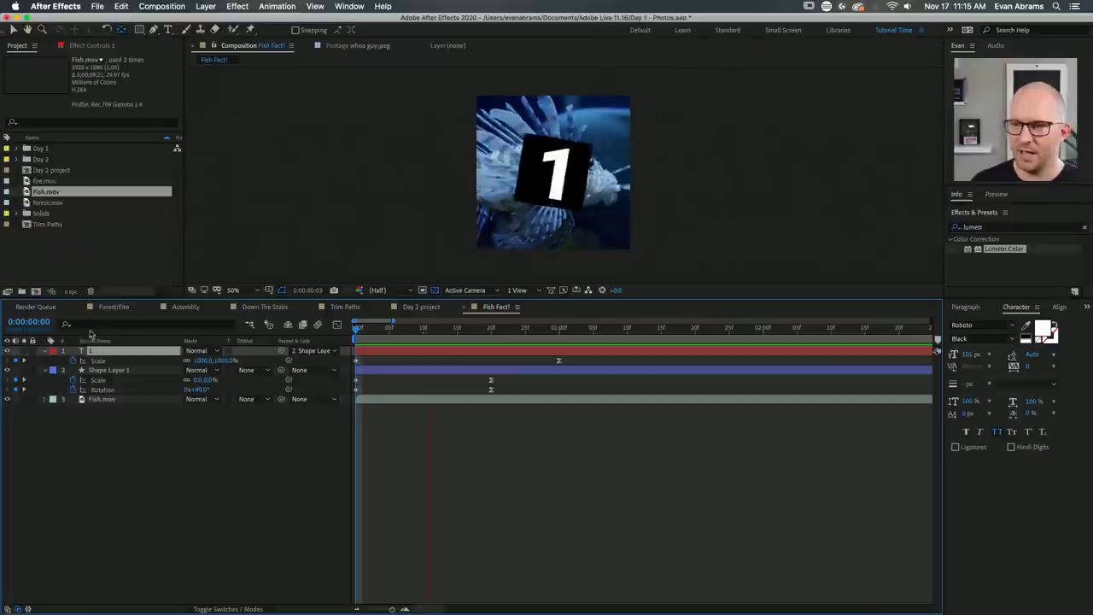
key(space)
click(565, 379)
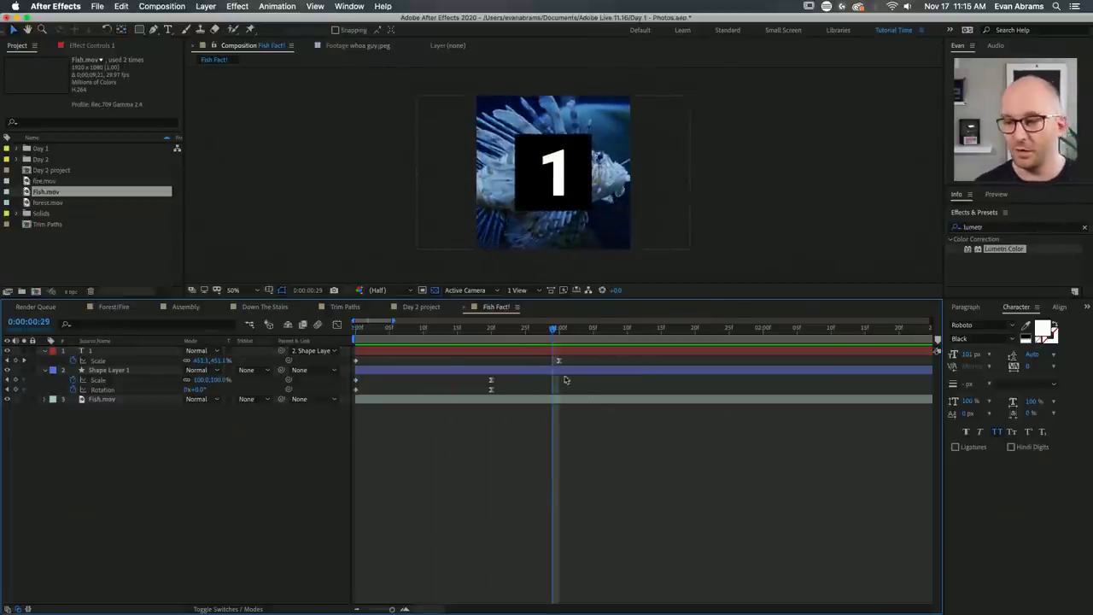
key(Home)
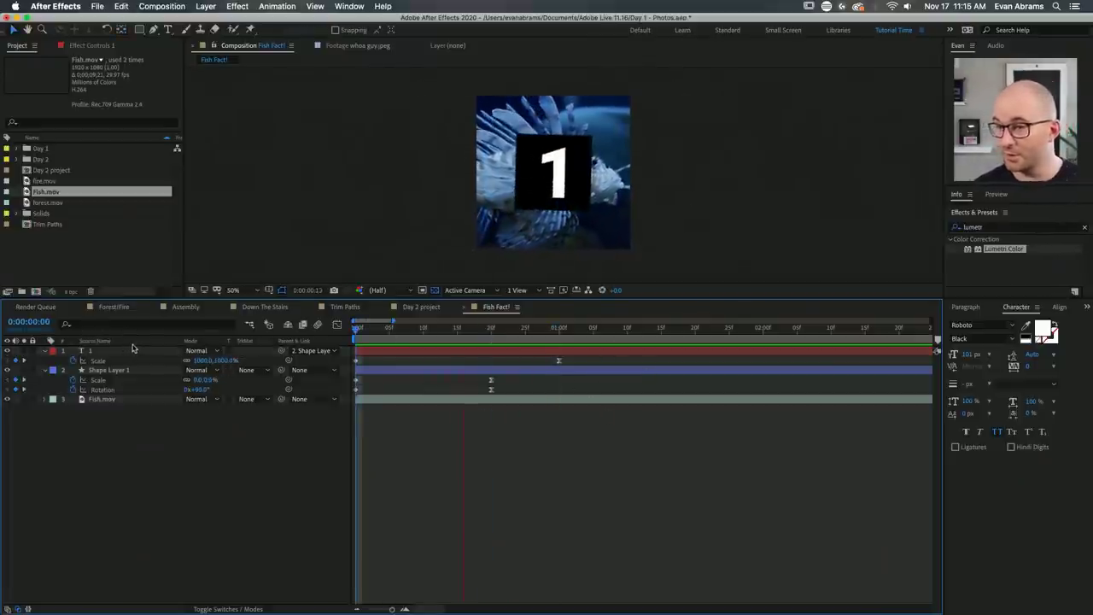
drag(716, 329, 764, 333)
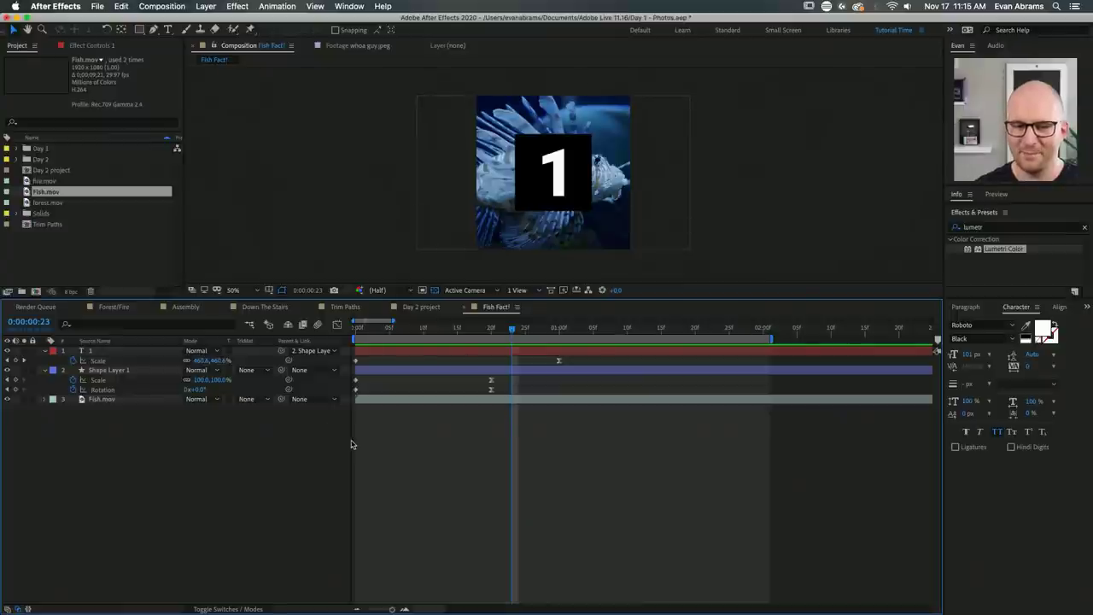
Confirm the 1 text layer's Scale at frame 0 and preview its scale-in.
click(370, 353)
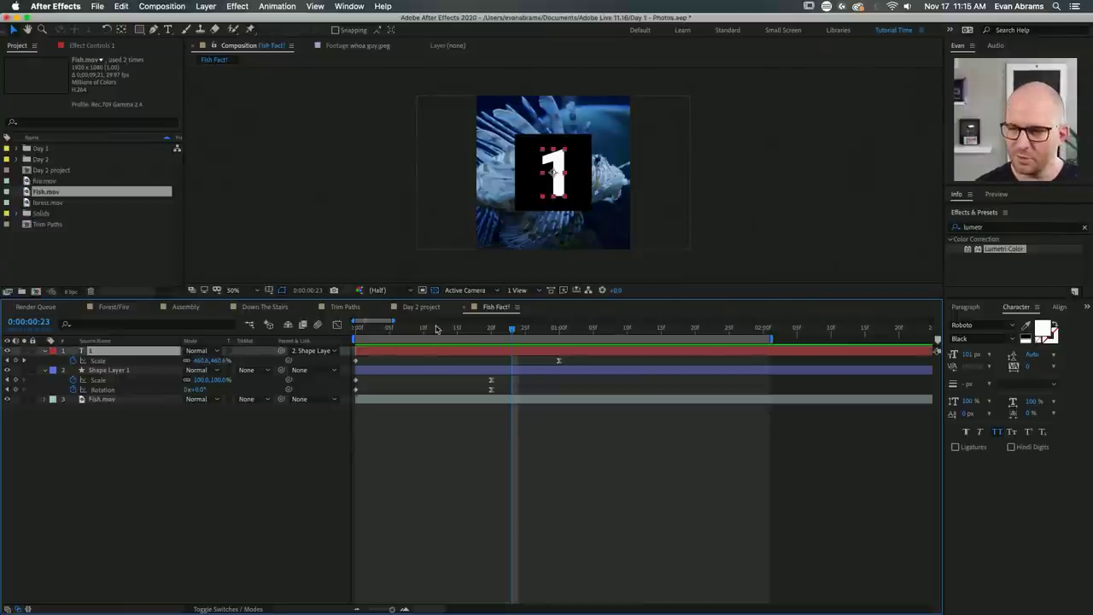
drag(492, 331, 355, 331)
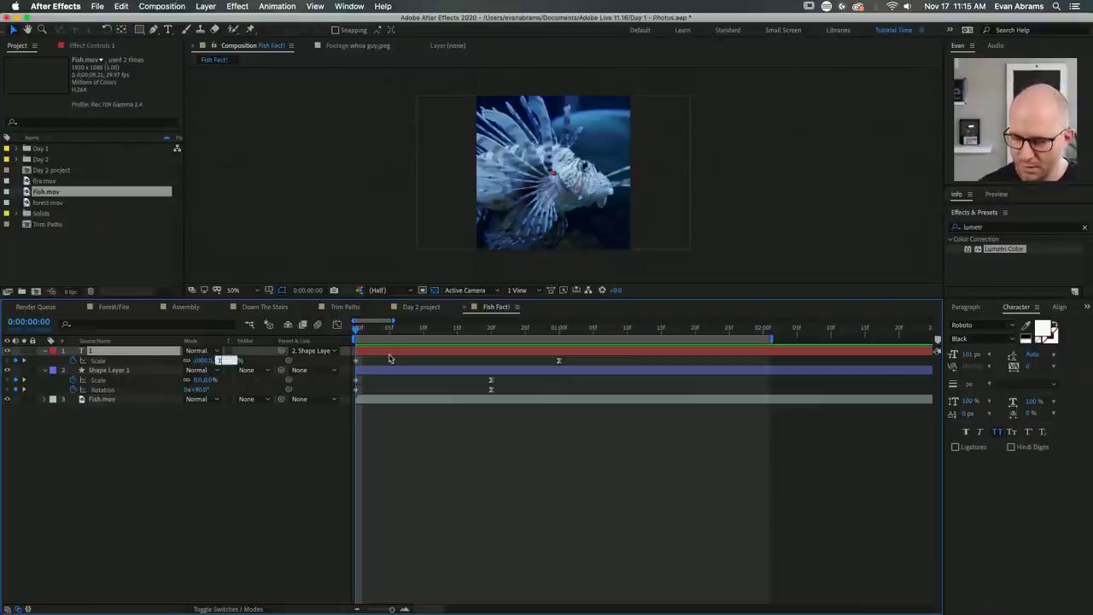
key(Return)
click(466, 459)
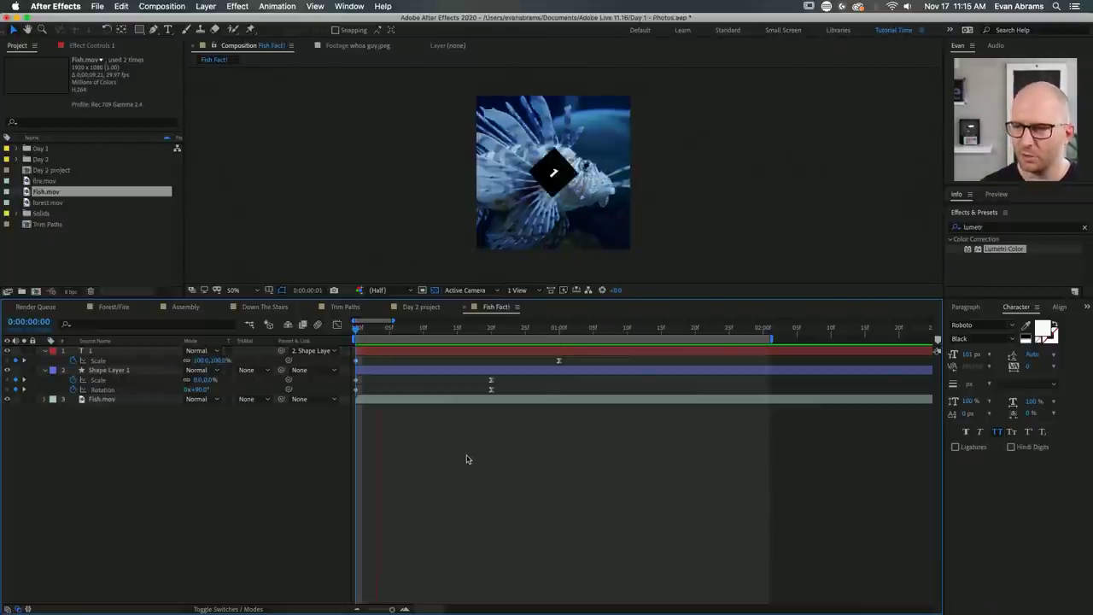
key(space)
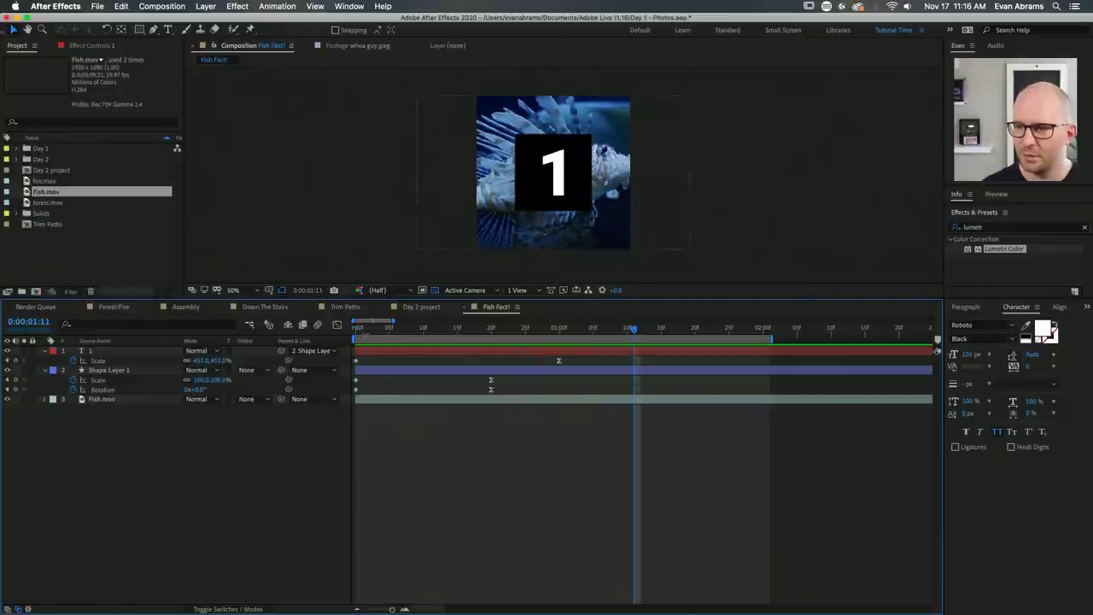
key(space)
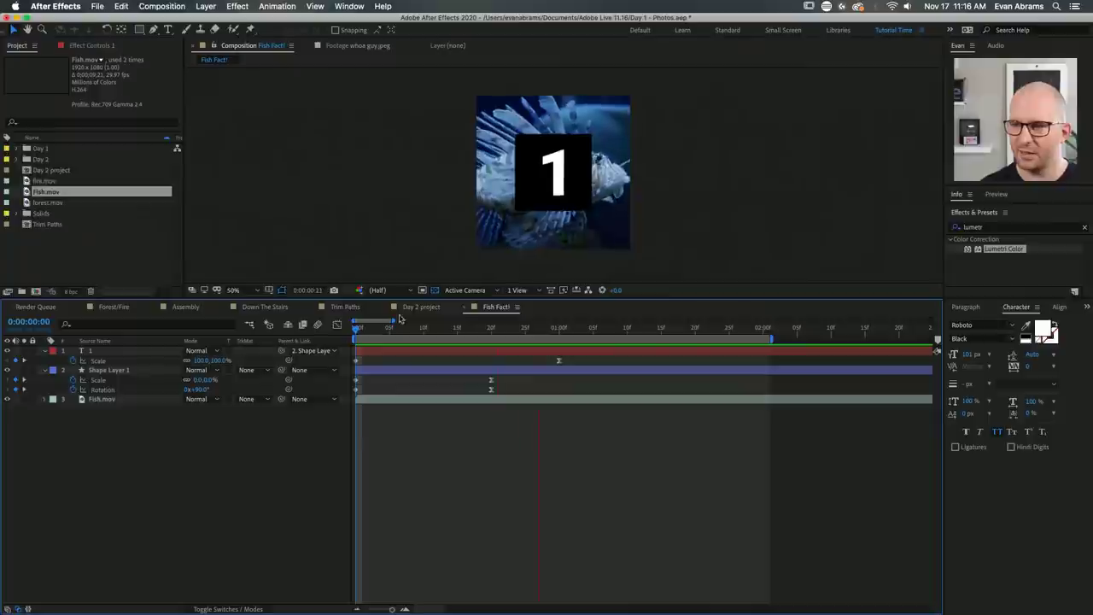
key(space)
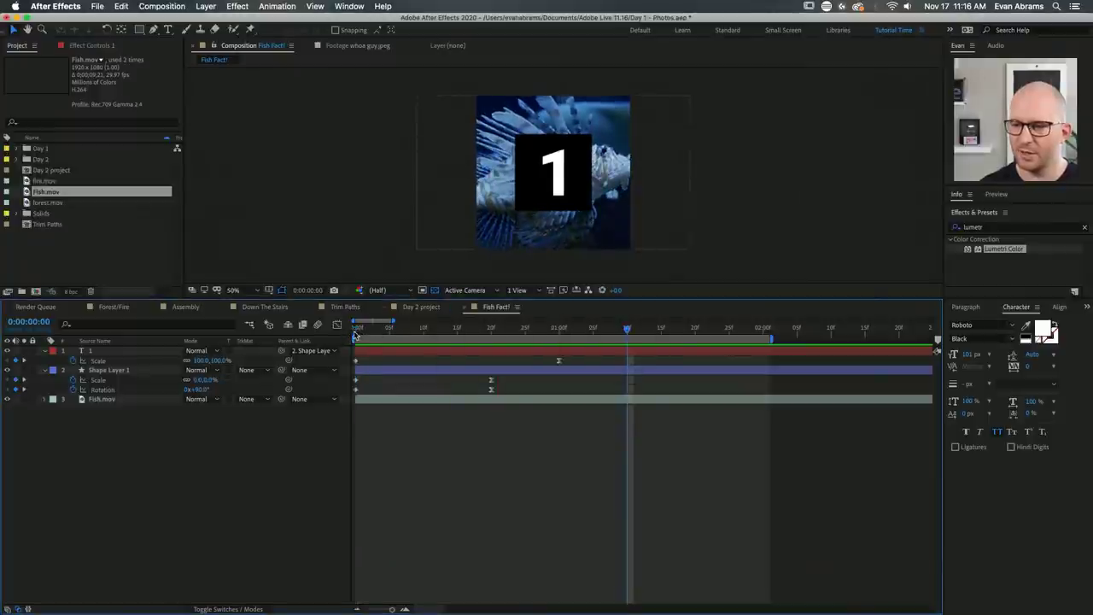
mouse_move(356, 335)
mouse_down()
mouse_move(529, 334)
mouse_move(356, 333)
mouse_up()
key(space)
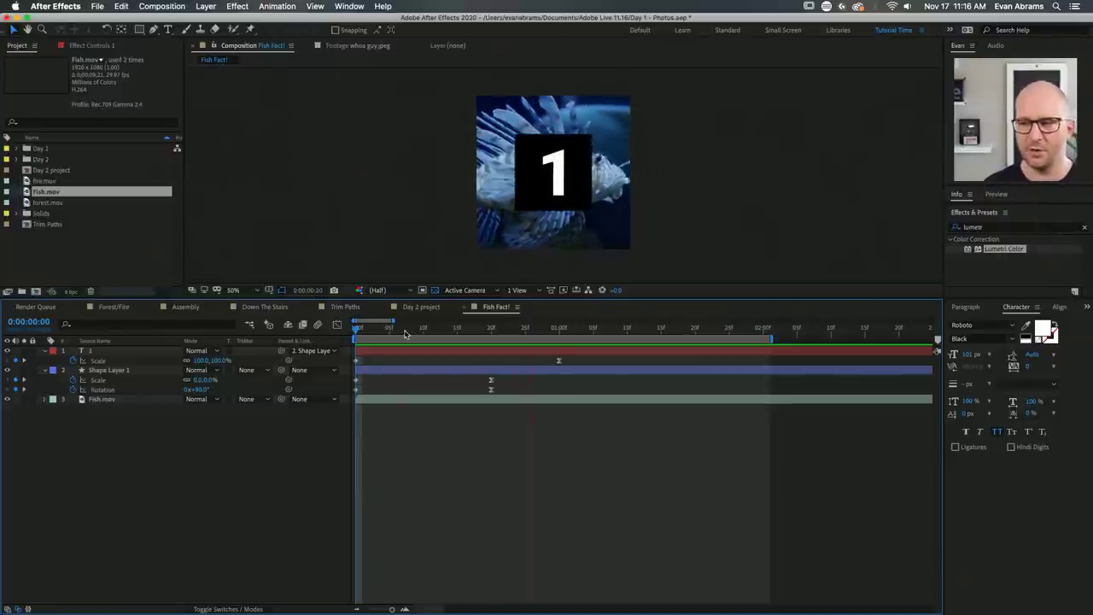
key(space)
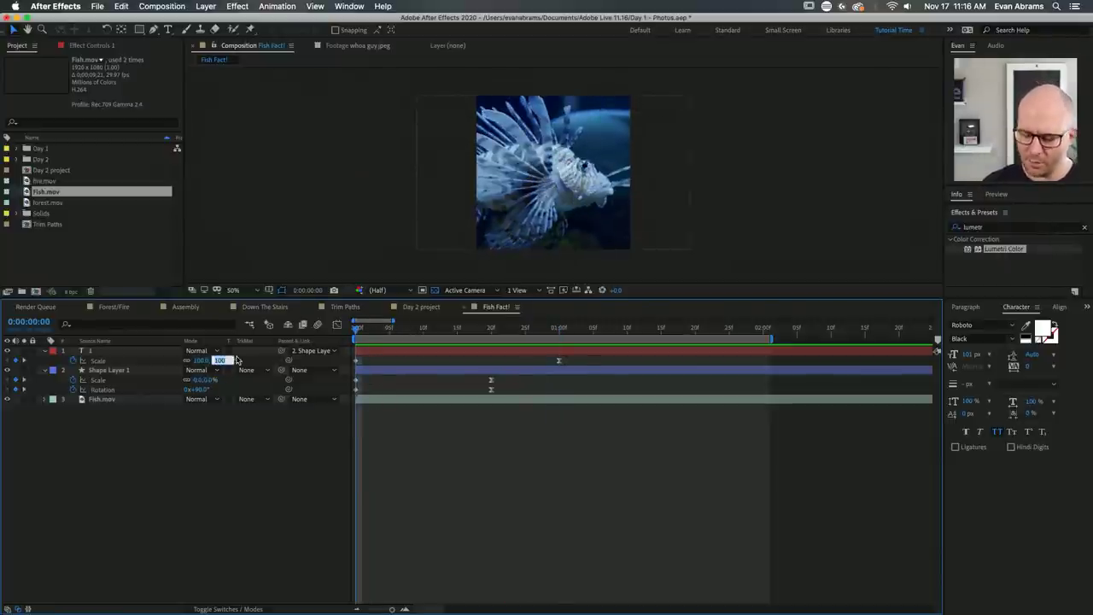
Set the 1's starting Scale to 1000% and preview the larger shrink.
text(1000)
key(Return)
key(space)
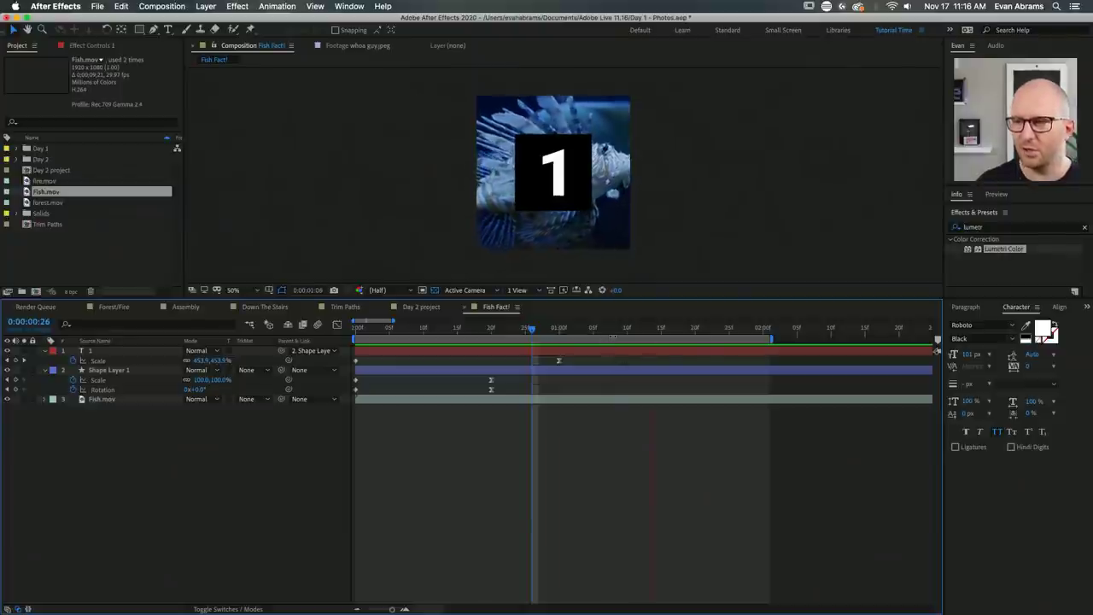
scroll(589, 194, down, 2)
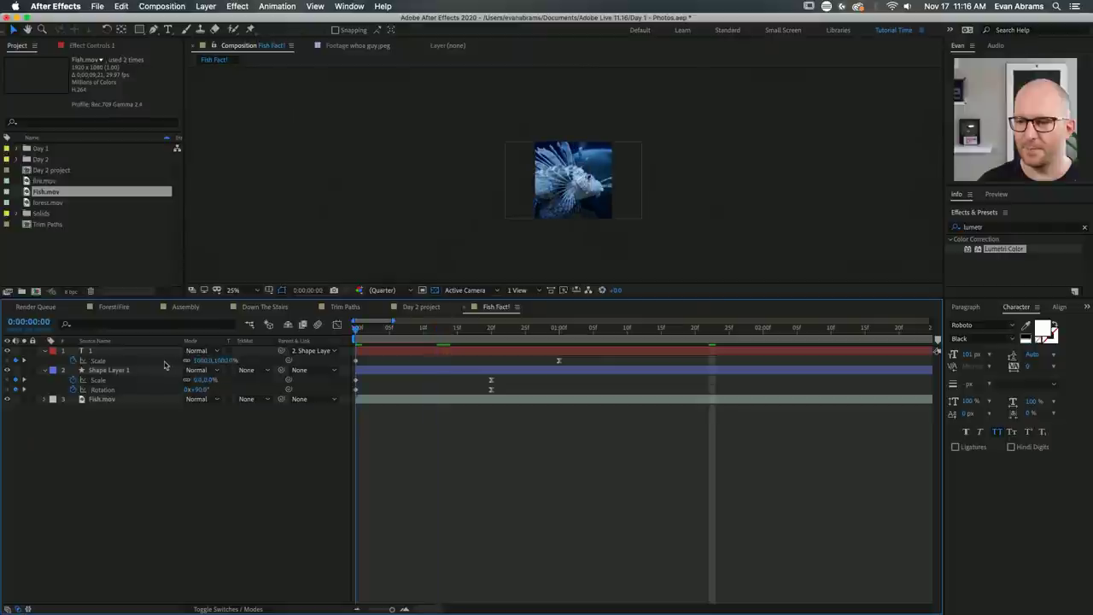
key(space)
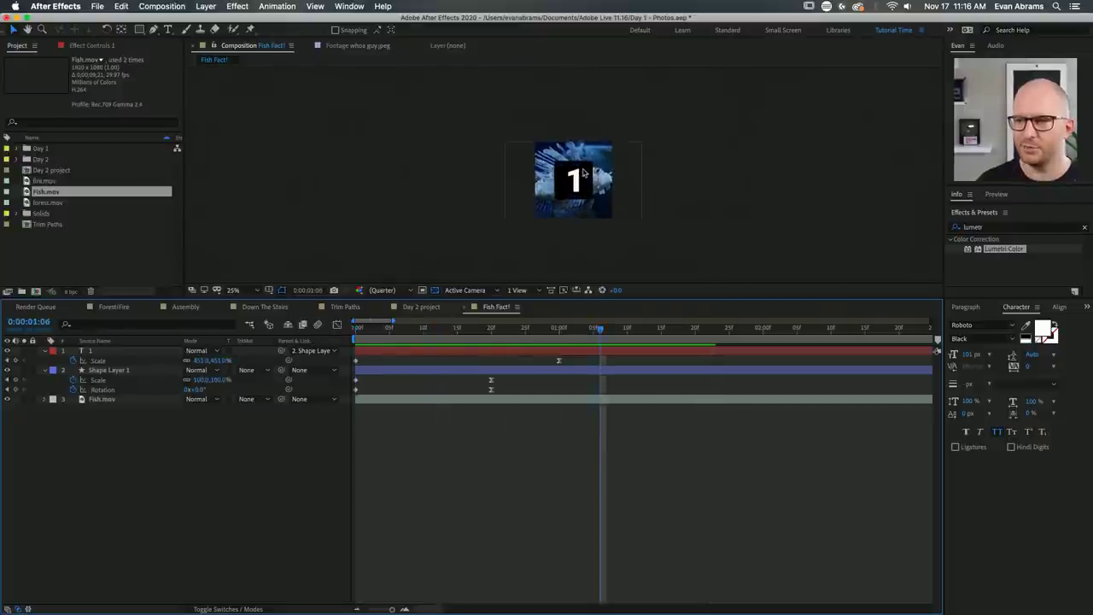
scroll(583, 170, up, 2)
Add Position and Scale keyframes to Shape Layer 1 at 1 second and enable the Proportional Grid.
click(580, 182)
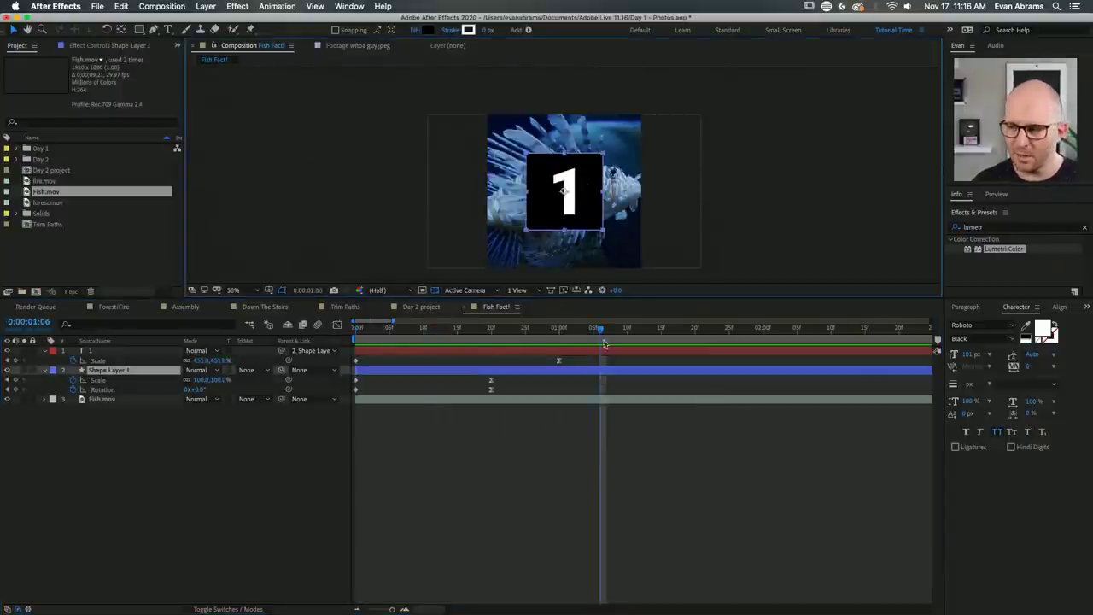
drag(600, 328, 560, 330)
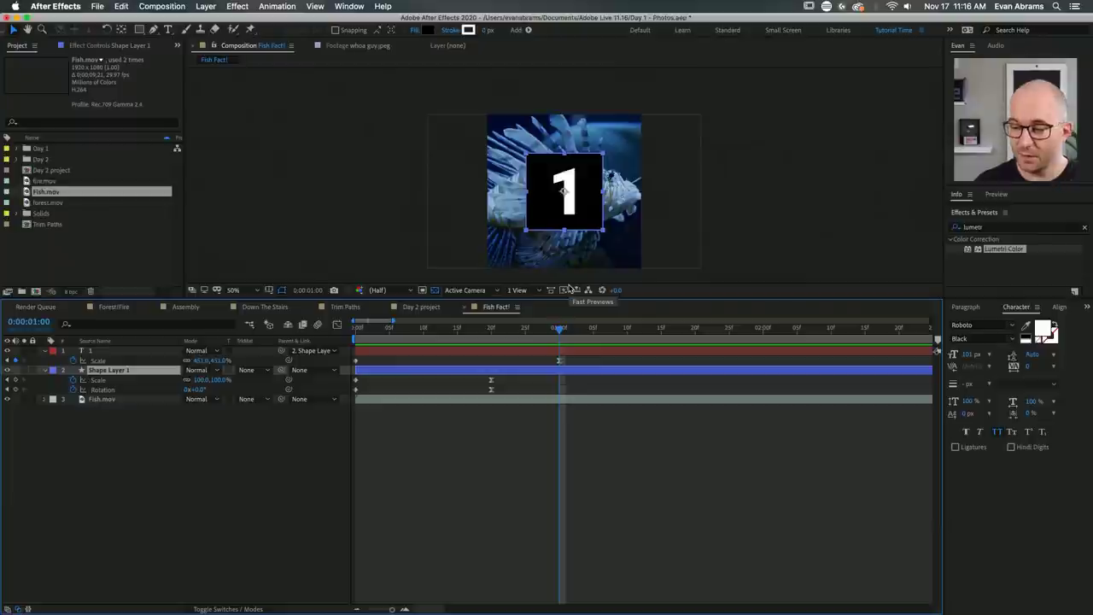
key(alt+shift+p)
key(shift+s)
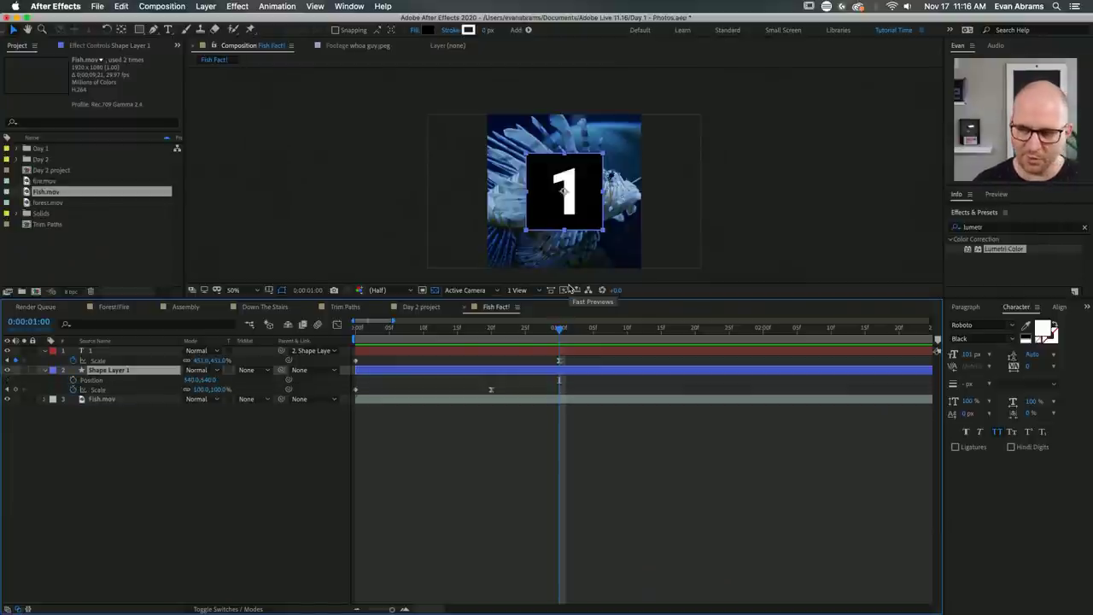
click(72, 382)
click(73, 389)
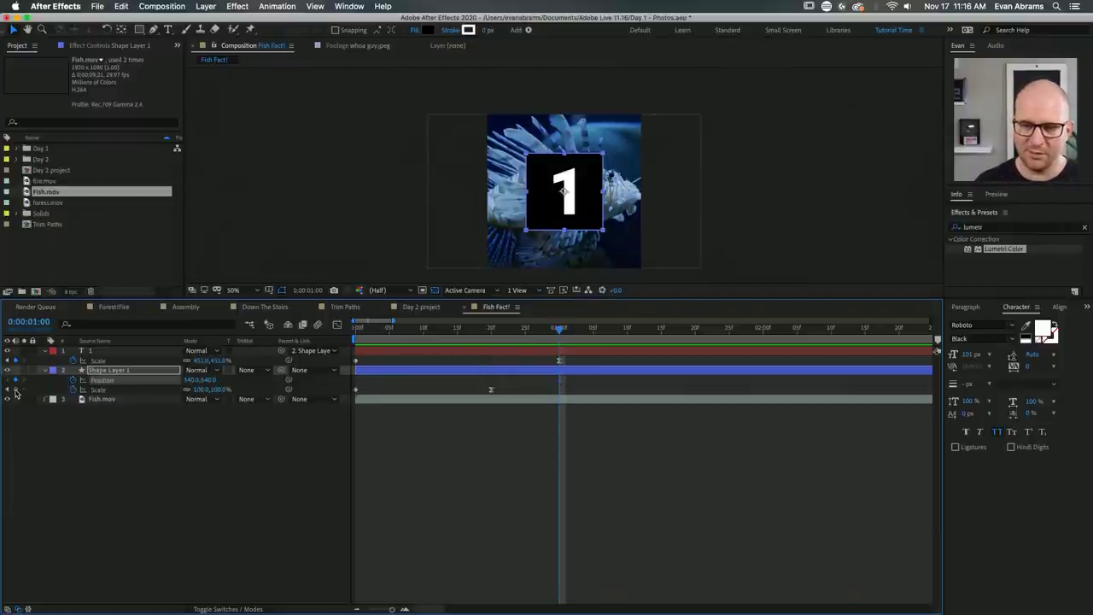
click(282, 291)
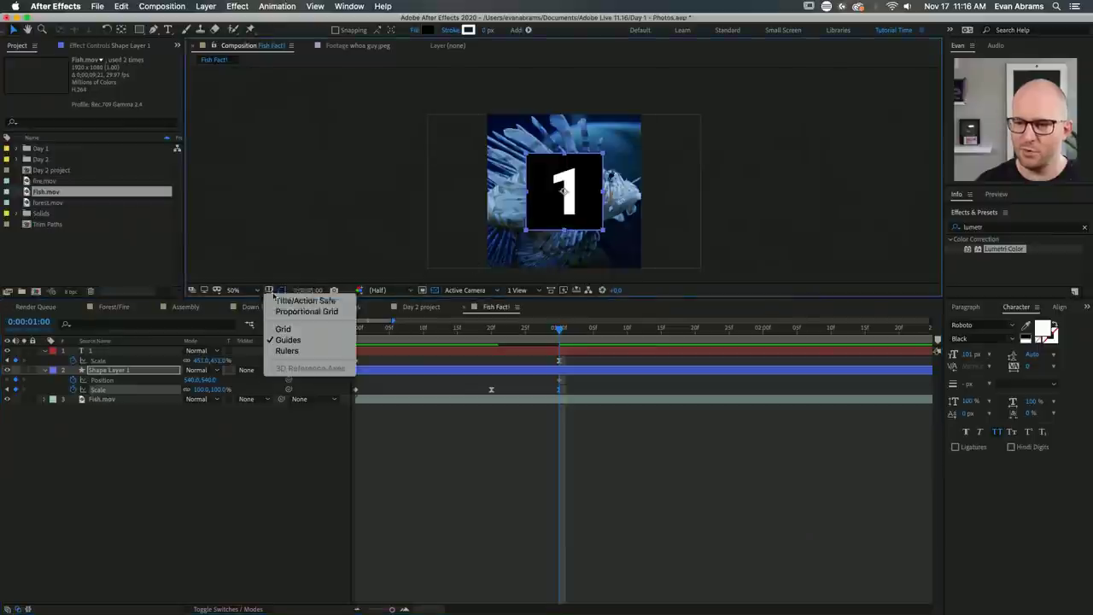
click(309, 310)
scroll(553, 209, up, 2)
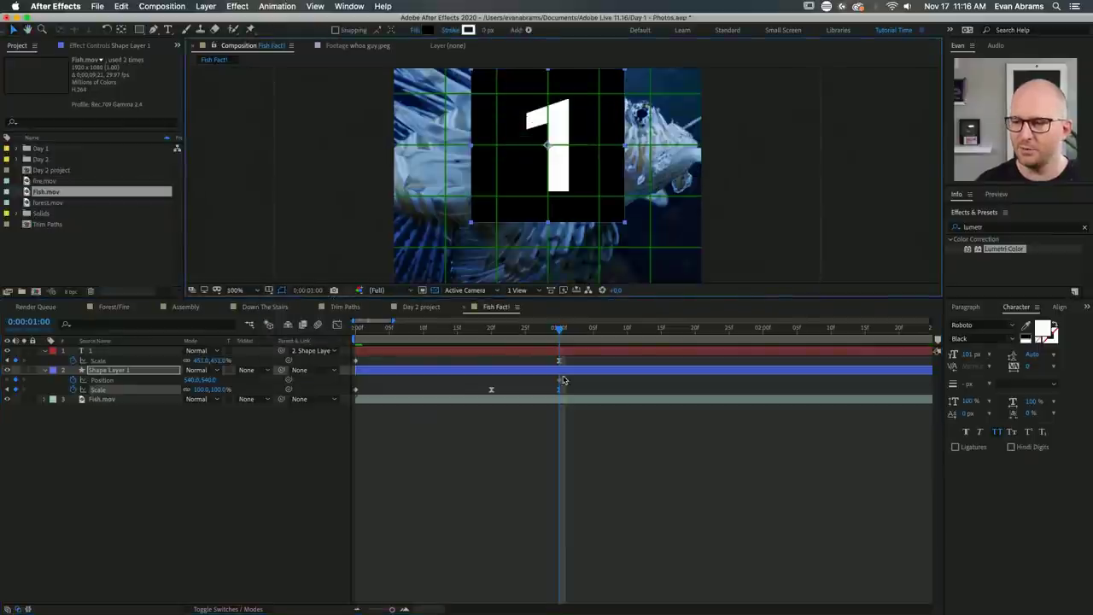
At 1:10, scale the square to 50% and drag it toward the bottom-left corner.
key(space)
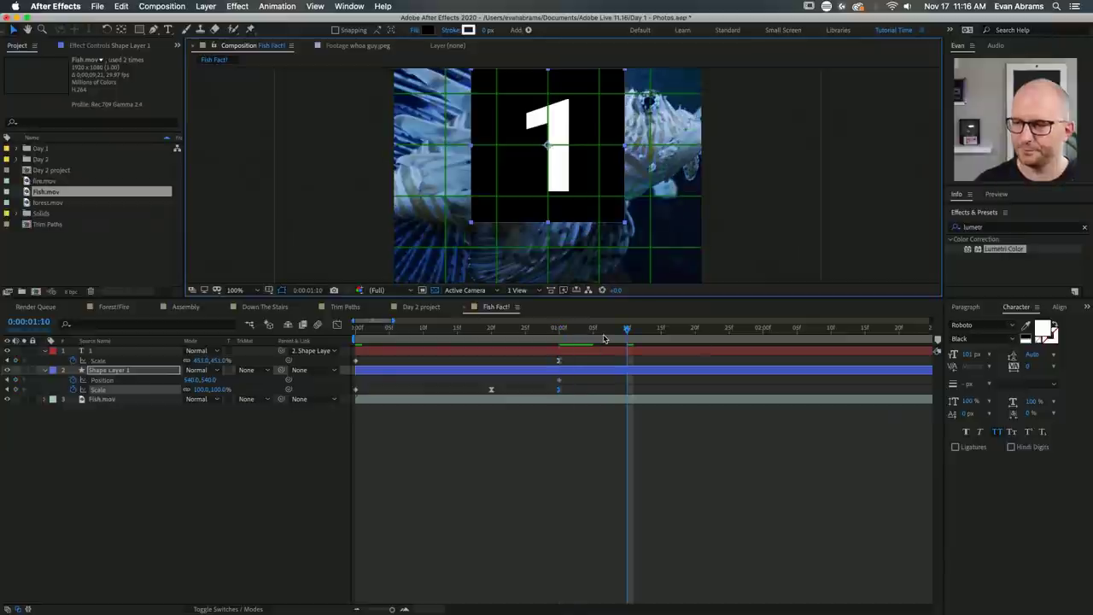
click(220, 390)
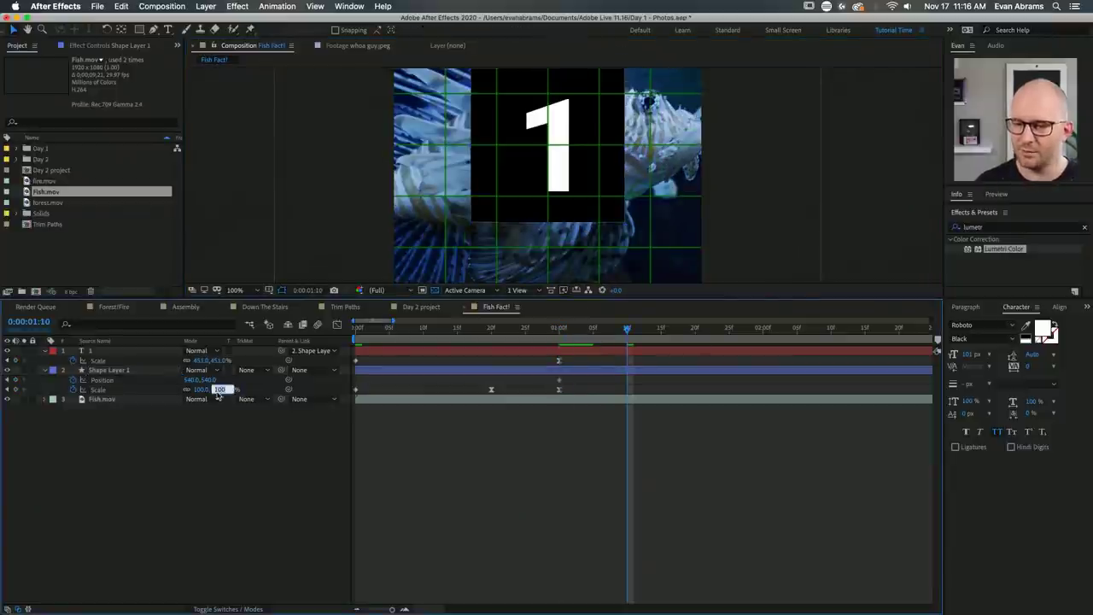
text(50)
key(Return)
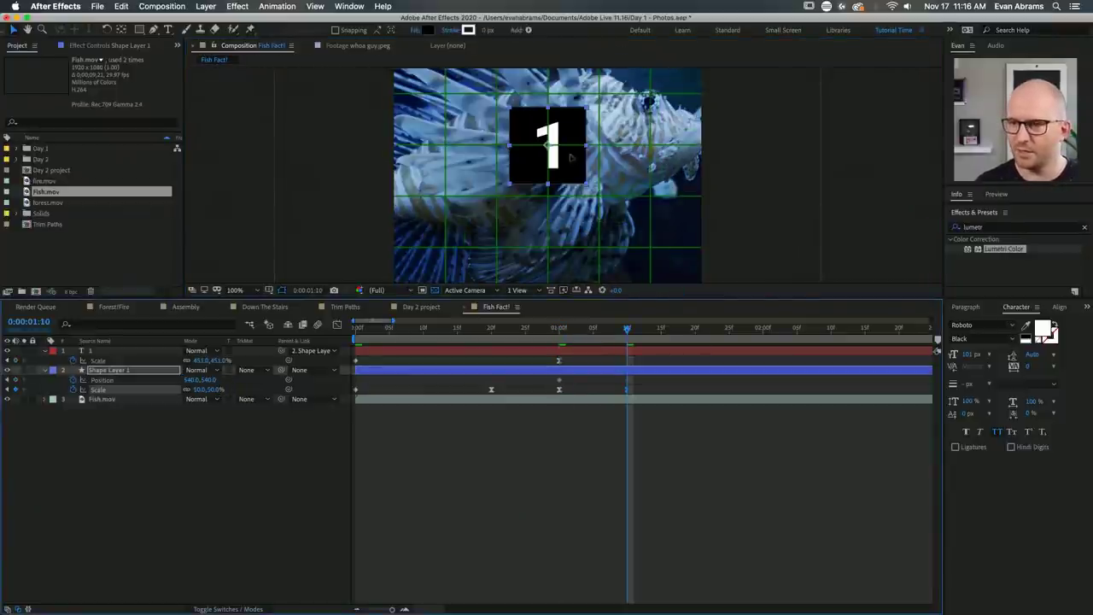
drag(571, 158, 483, 232)
scroll(483, 231, up, 1)
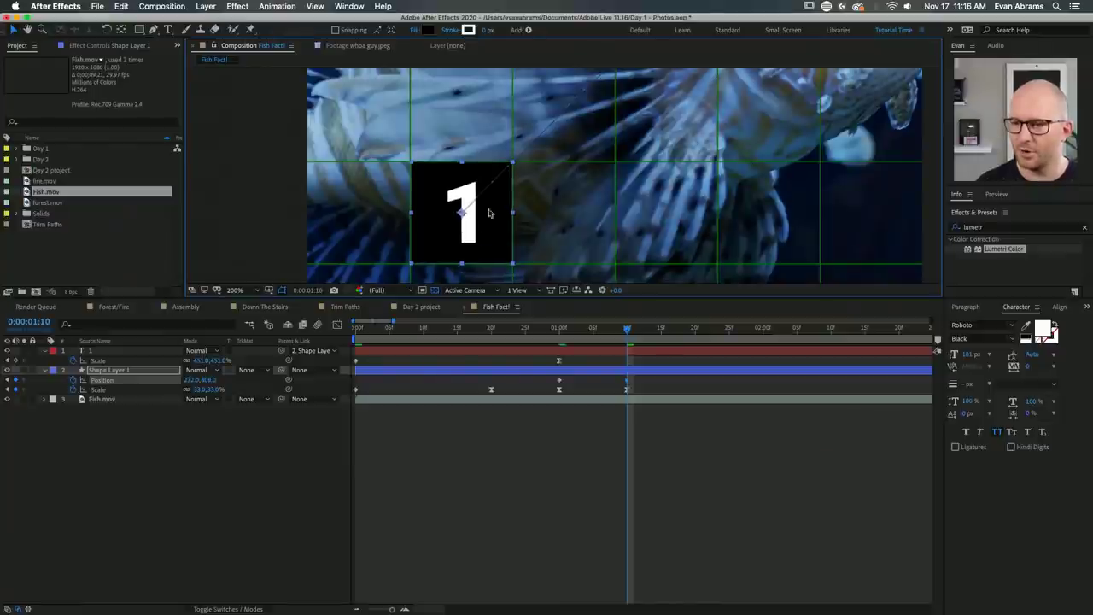
scroll(491, 212, up, 1)
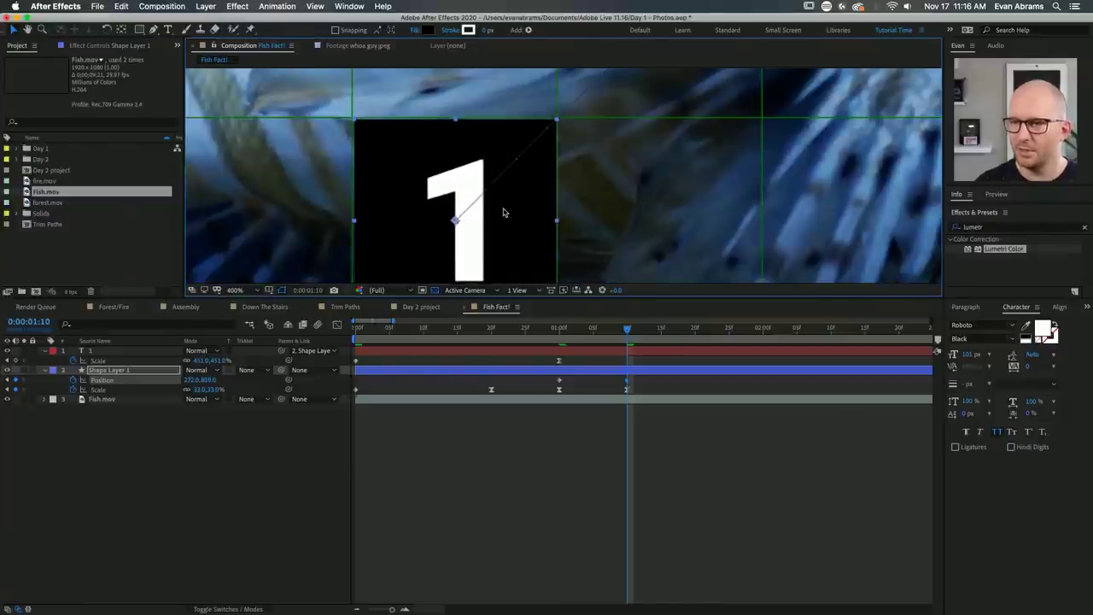
scroll(612, 222, down, 4)
scroll(487, 215, down, 2)
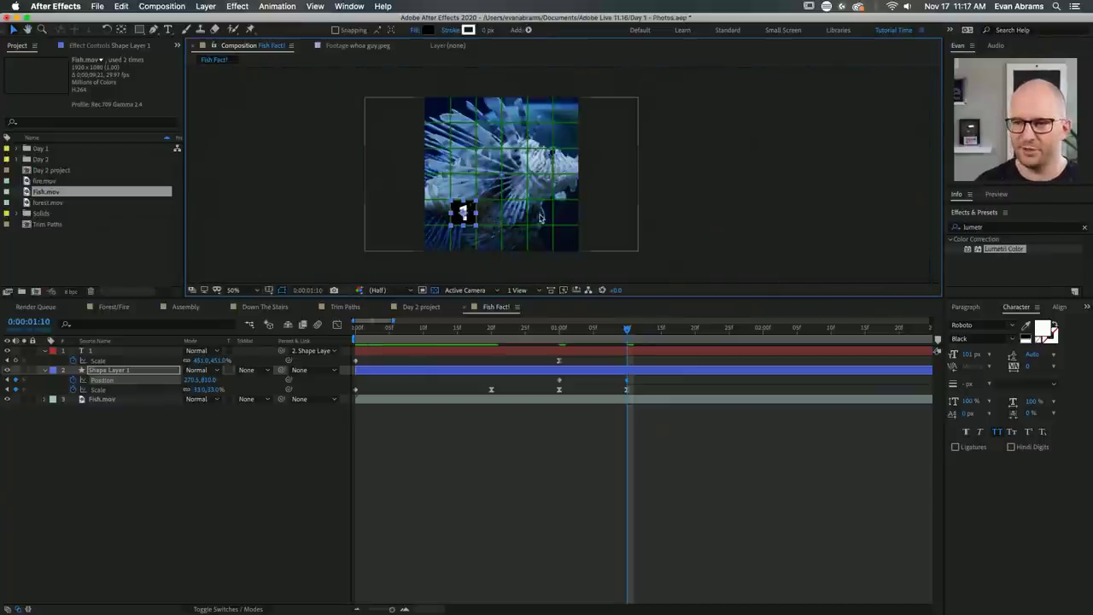
Select the square's Position and Scale keyframes and view them as curves.
click(625, 387)
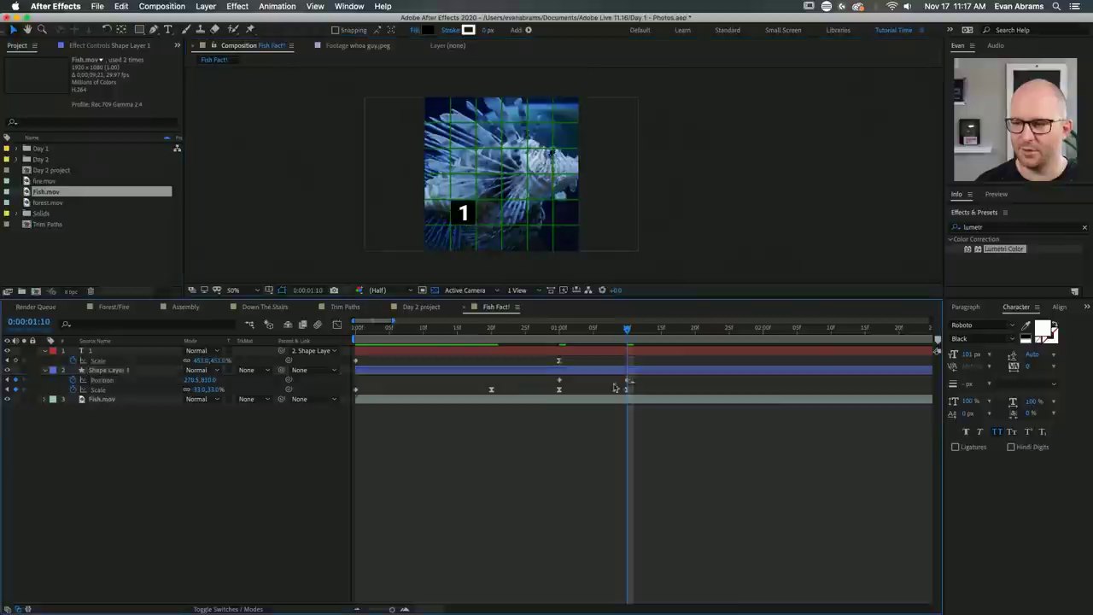
drag(636, 375, 515, 407)
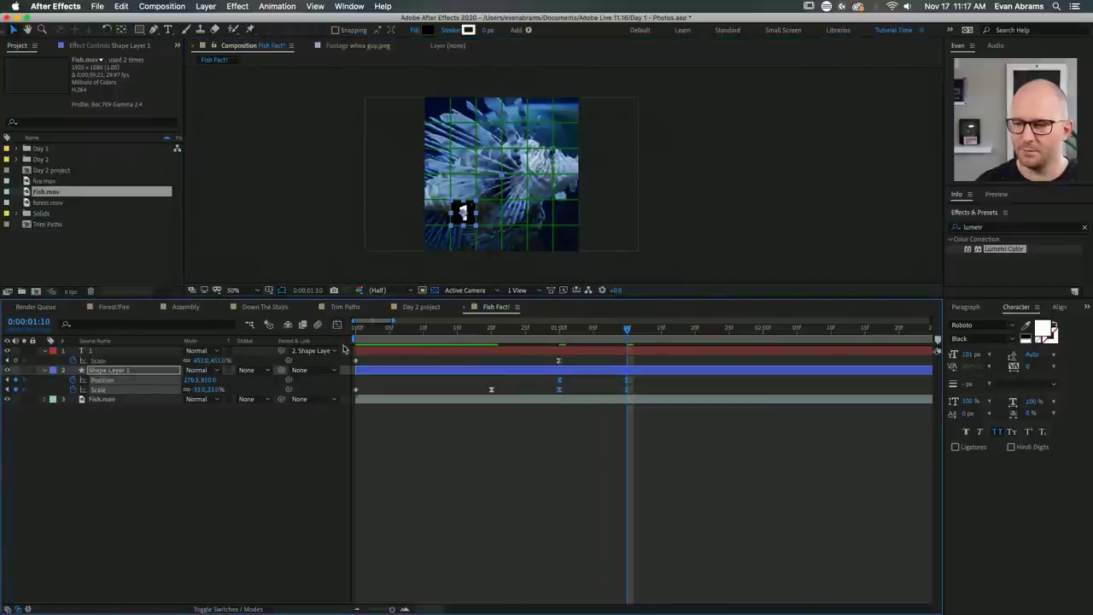
click(337, 325)
Drag the end keyframe's Bezier handle for a sharper ease, then preview the corner move.
click(338, 325)
click(337, 325)
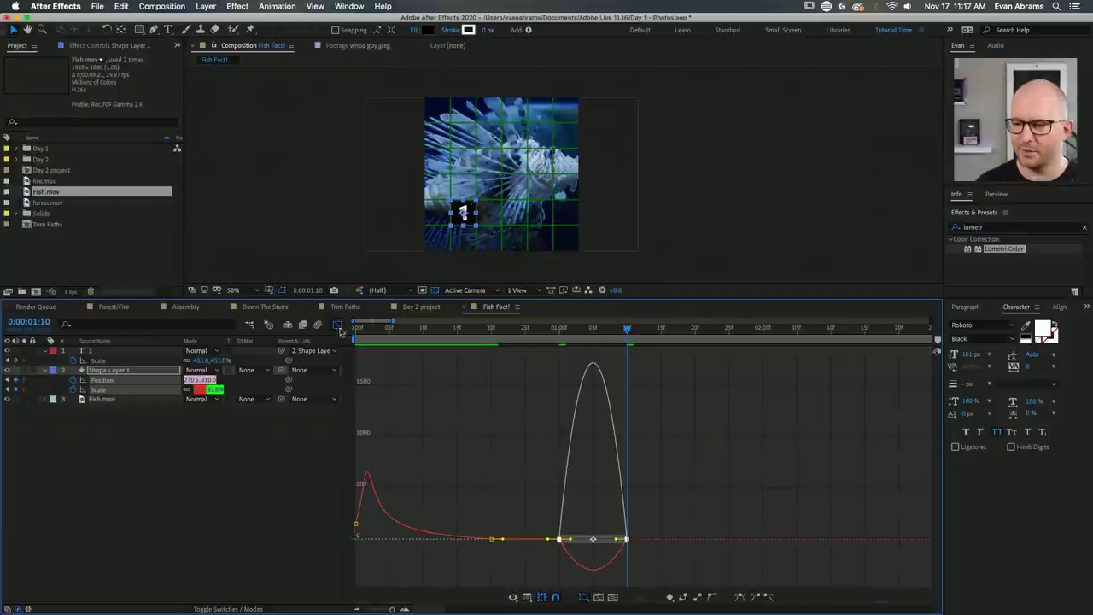
click(624, 539)
drag(608, 540, 593, 539)
click(556, 330)
key(space)
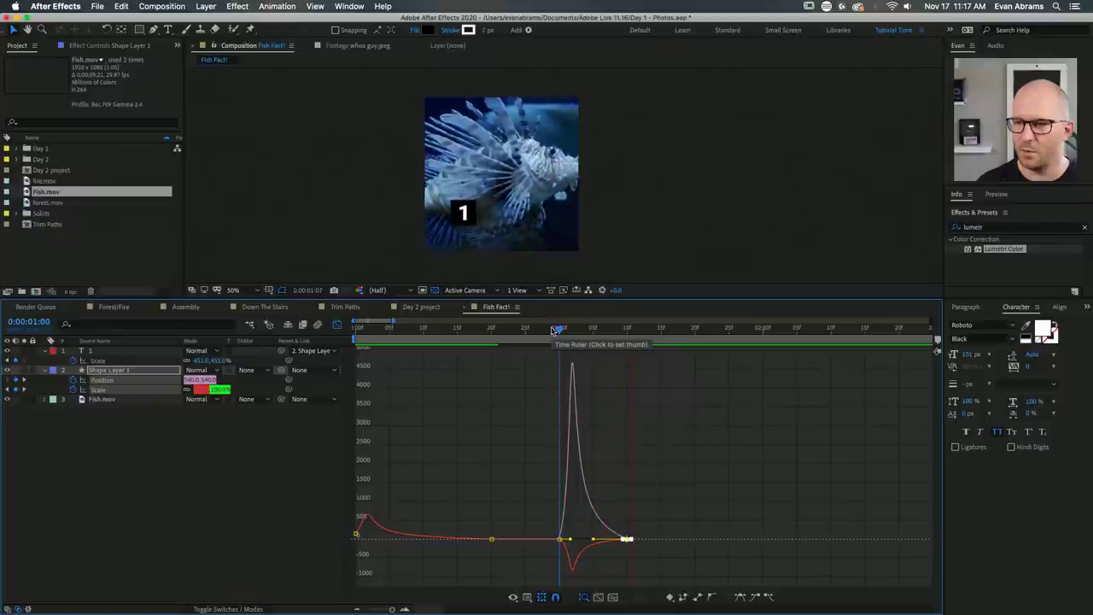
key(minus)
key(ctrl+apostrophe)
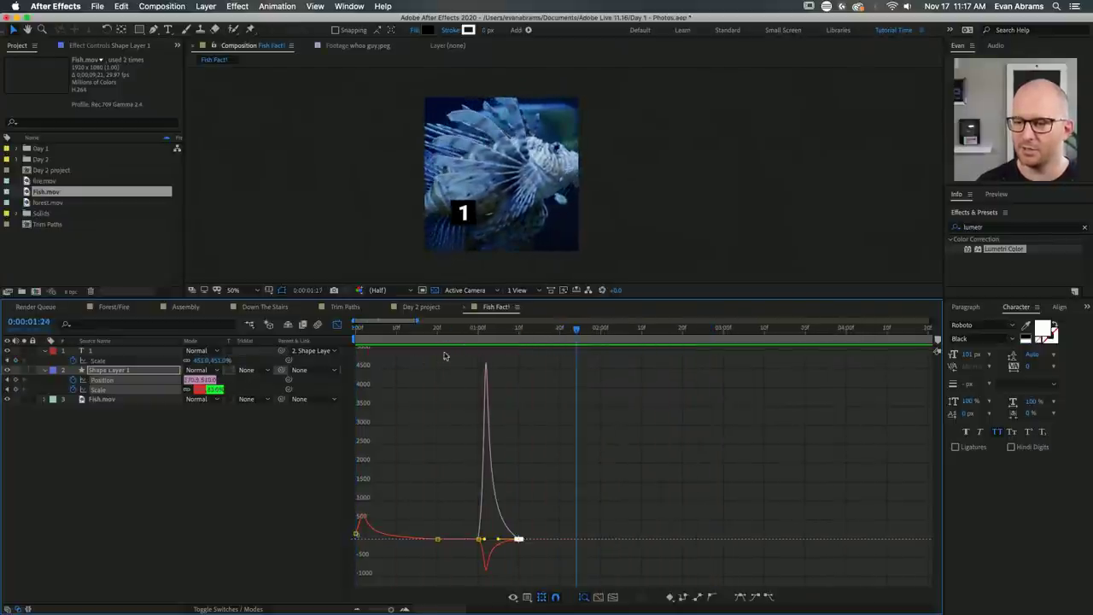
key(ctrl+apostrophe)
Shift the square's Position and Scale keyframes later and play the full animation.
key(shift+F3)
drag(465, 391, 551, 389)
key(Home)
key(space)
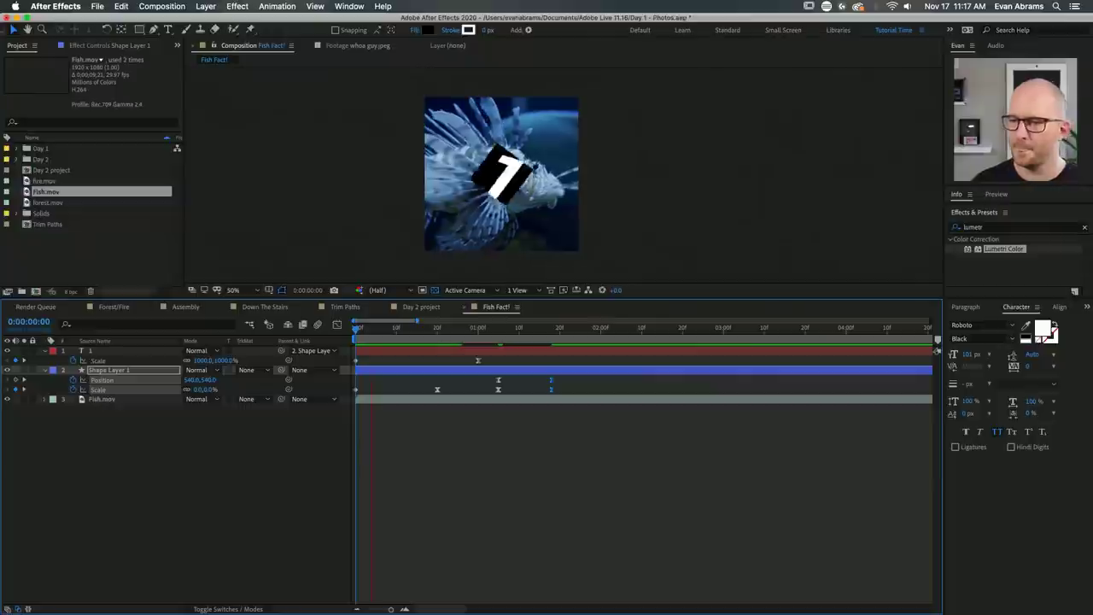
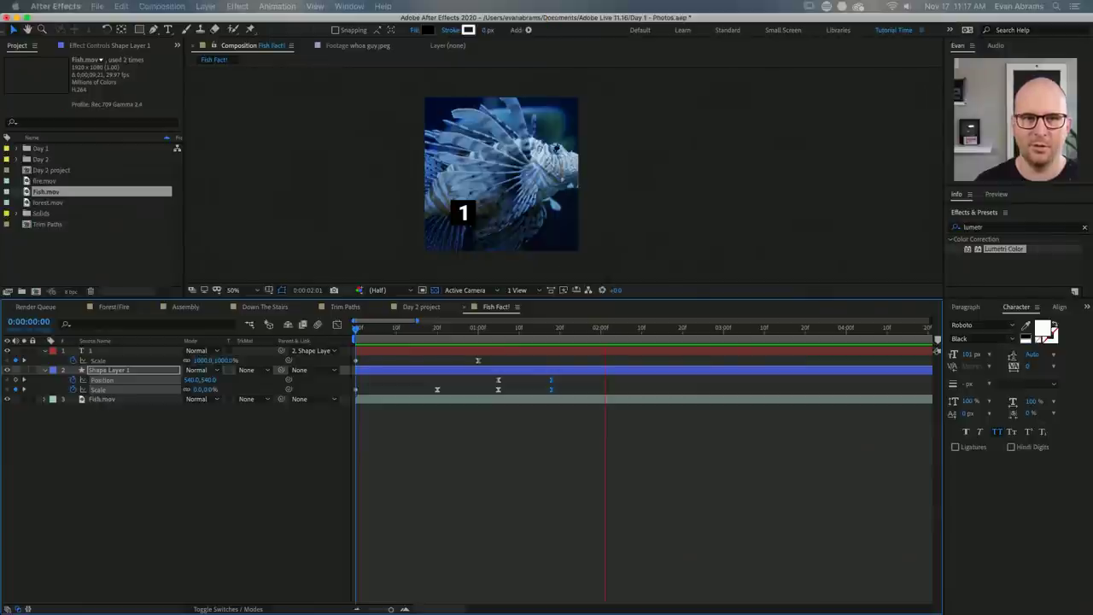
Preview the Fish Fact! animation, turn off the proportional grid, and preview again from one second.
key(space)
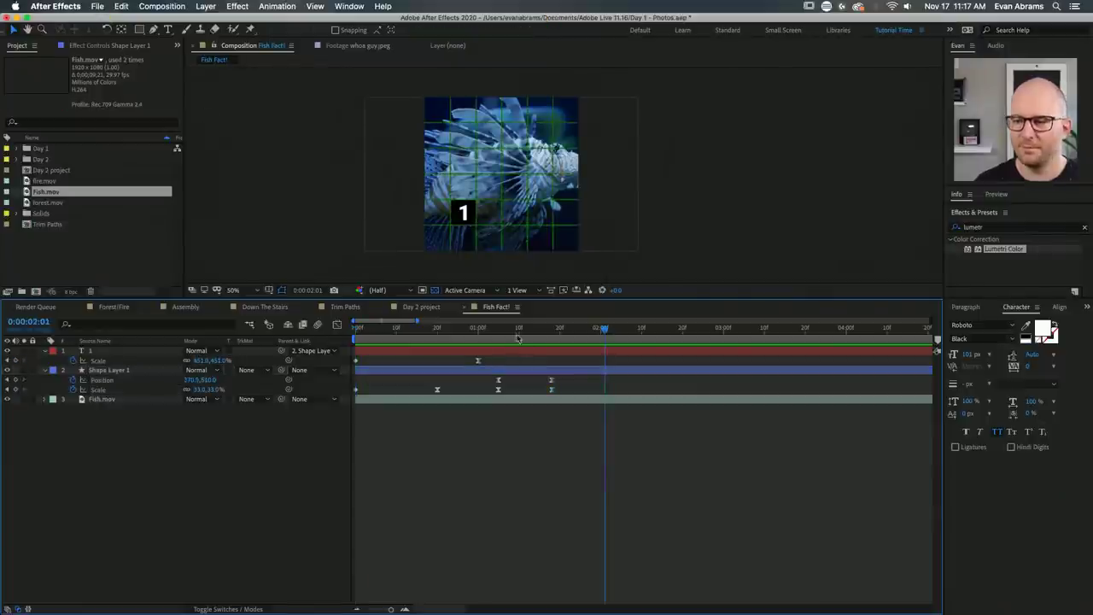
key(space)
click(268, 289)
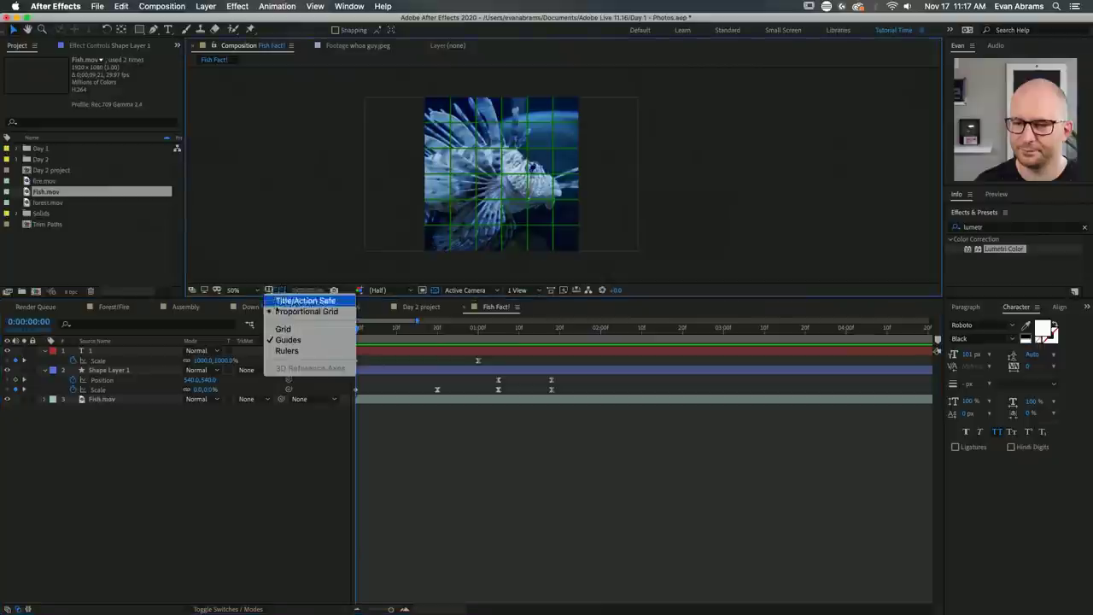
click(273, 311)
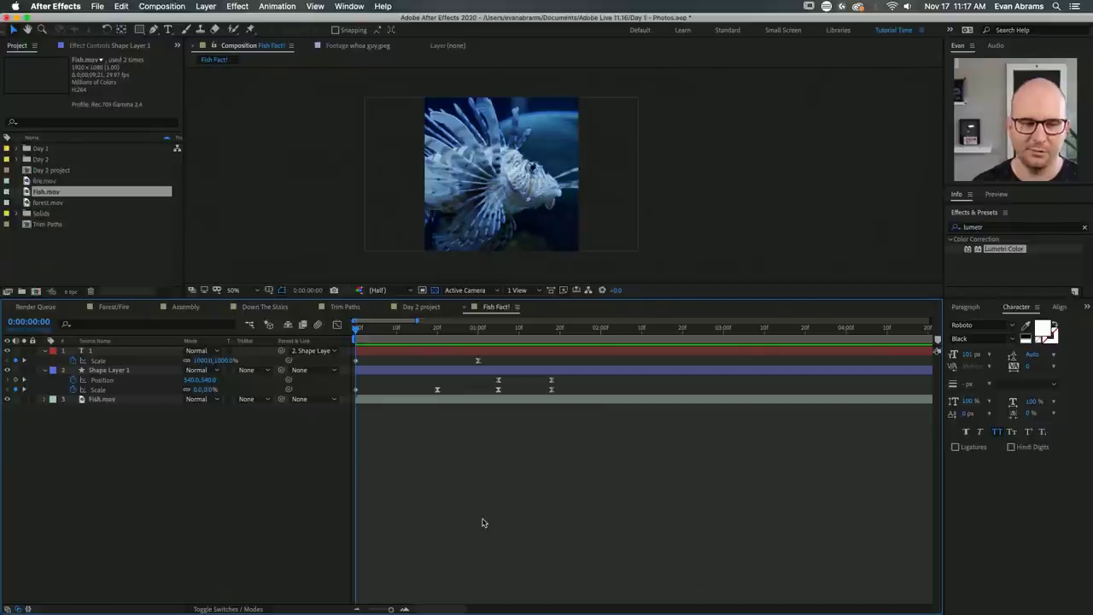
key(space)
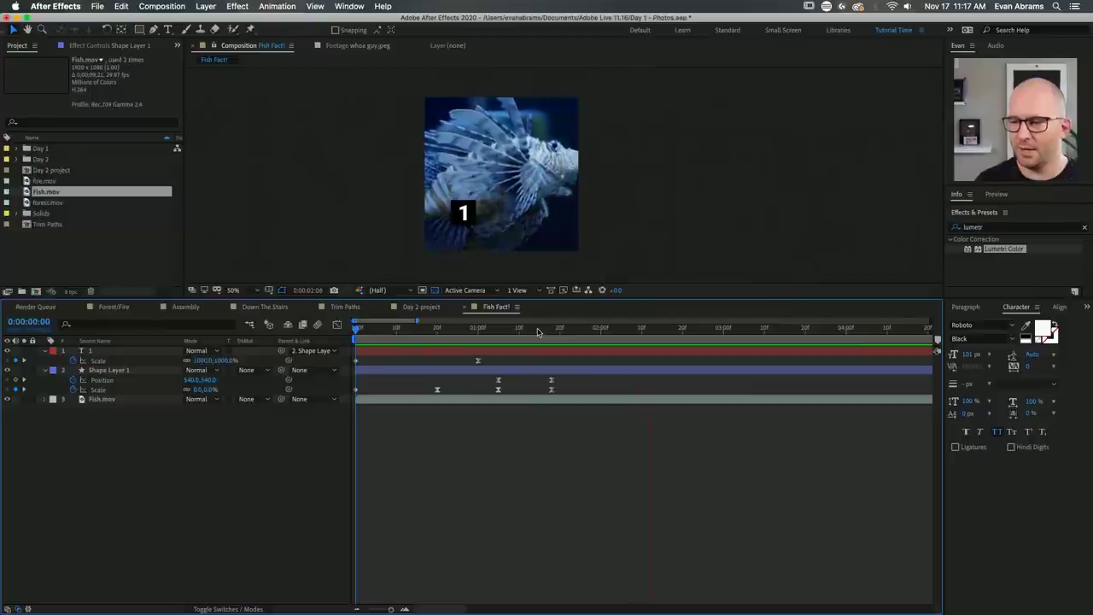
click(471, 330)
drag(473, 345, 484, 350)
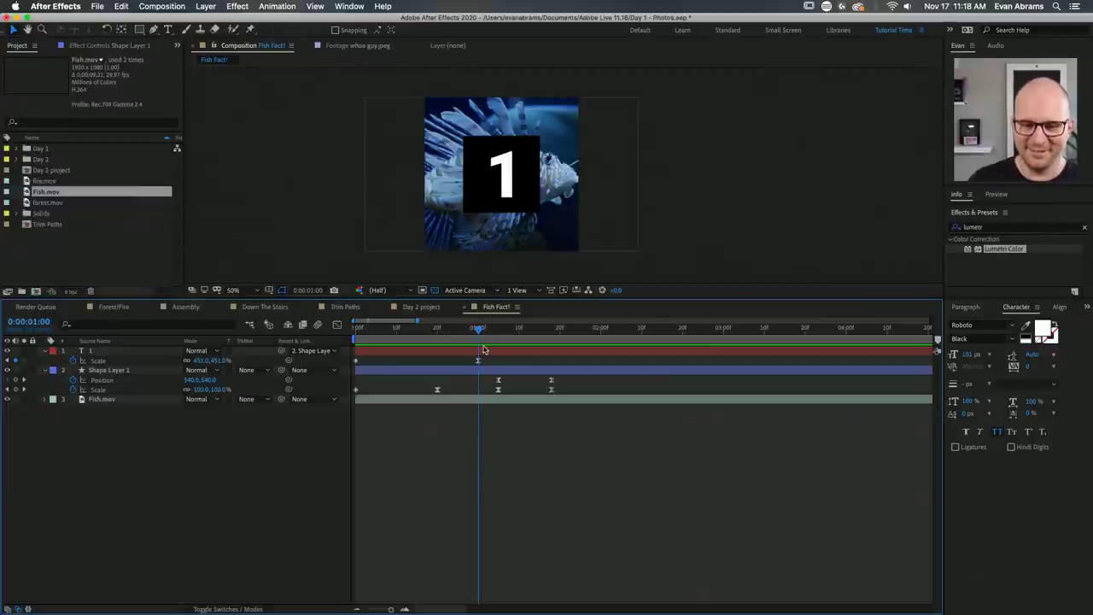
key(space)
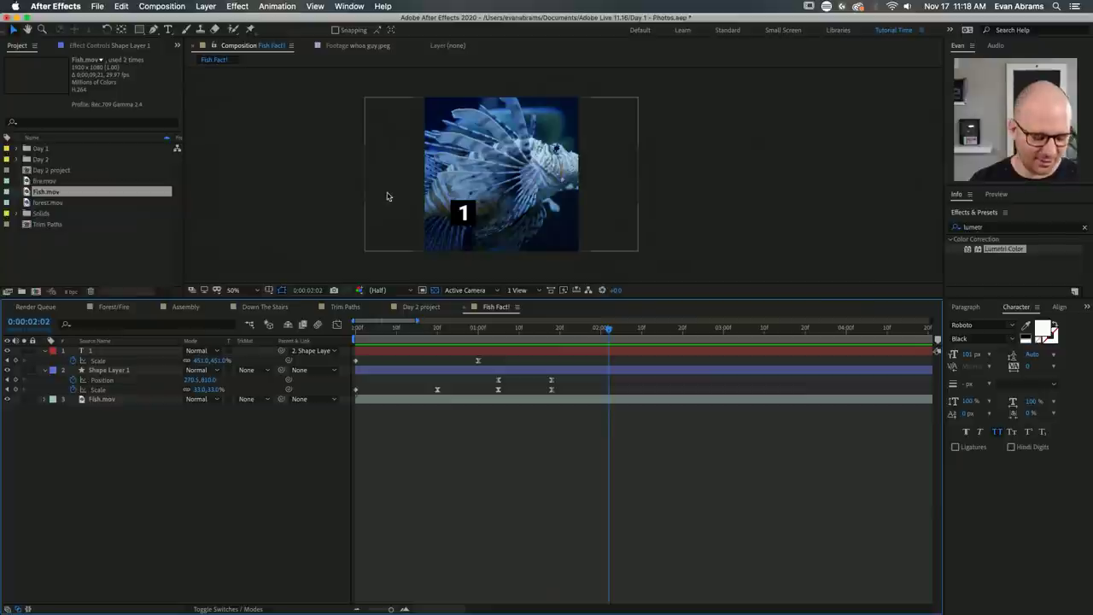
Add a 'do not touch!!' text layer with All Caps off and place it beside the 1.
key(super+t)
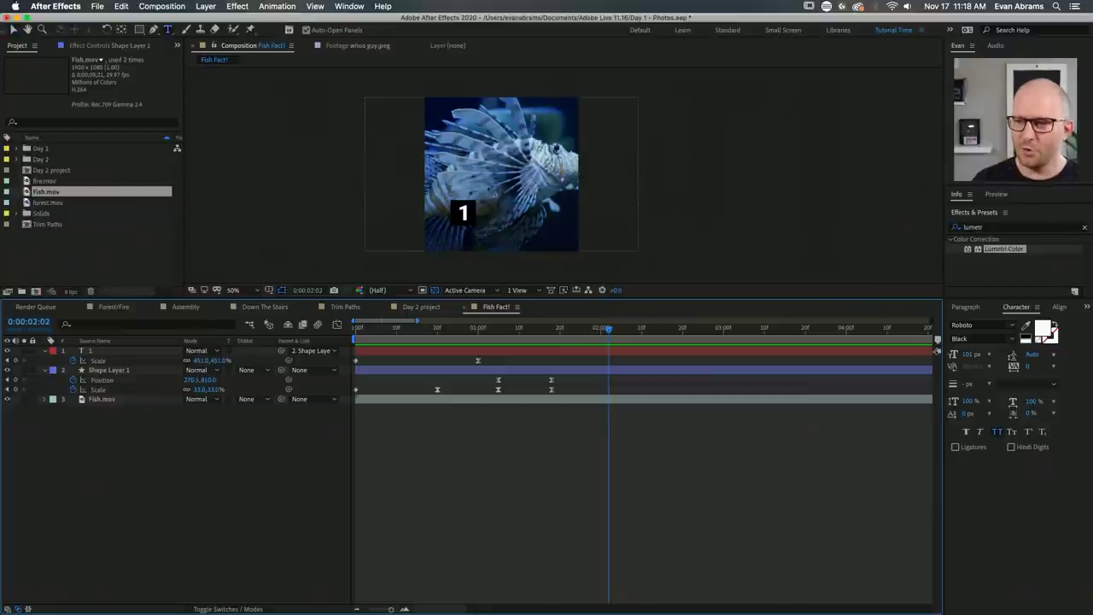
click(493, 181)
text(do not tou)
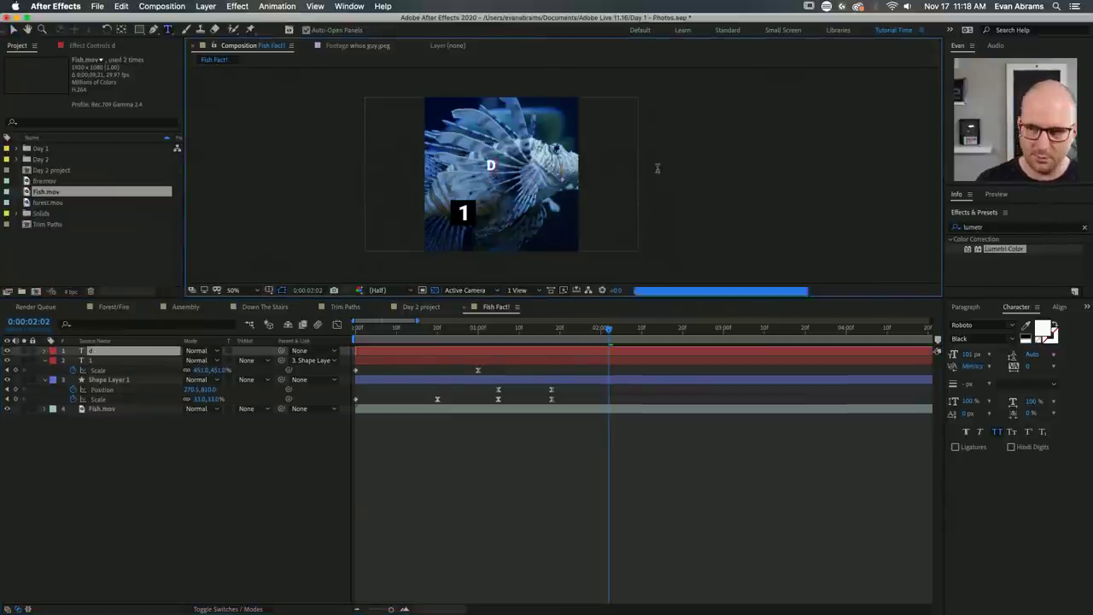
text(ch!!)
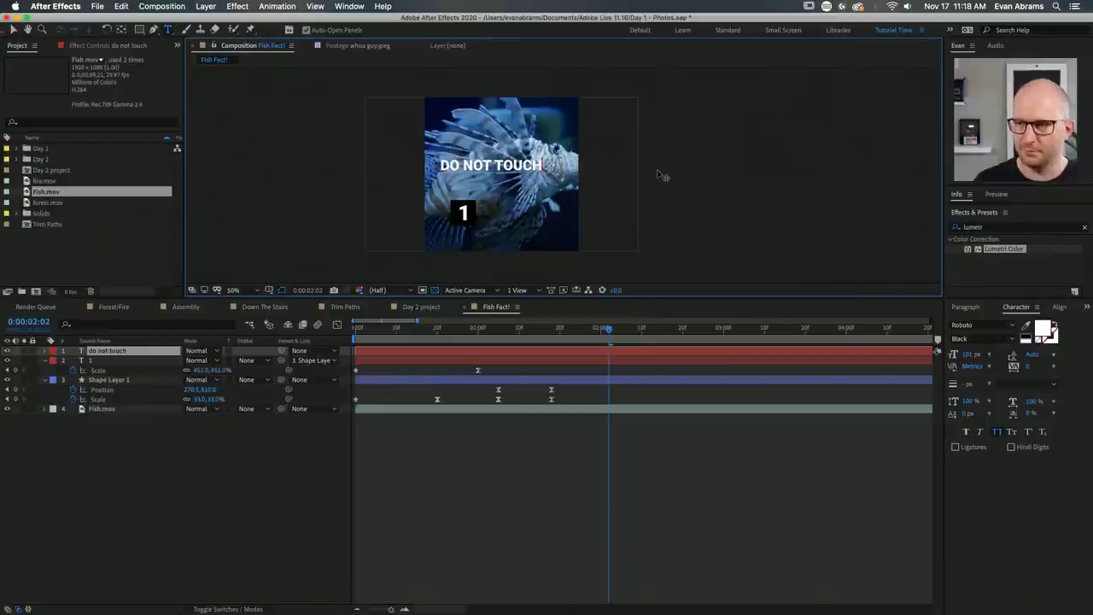
key(super+a)
click(997, 432)
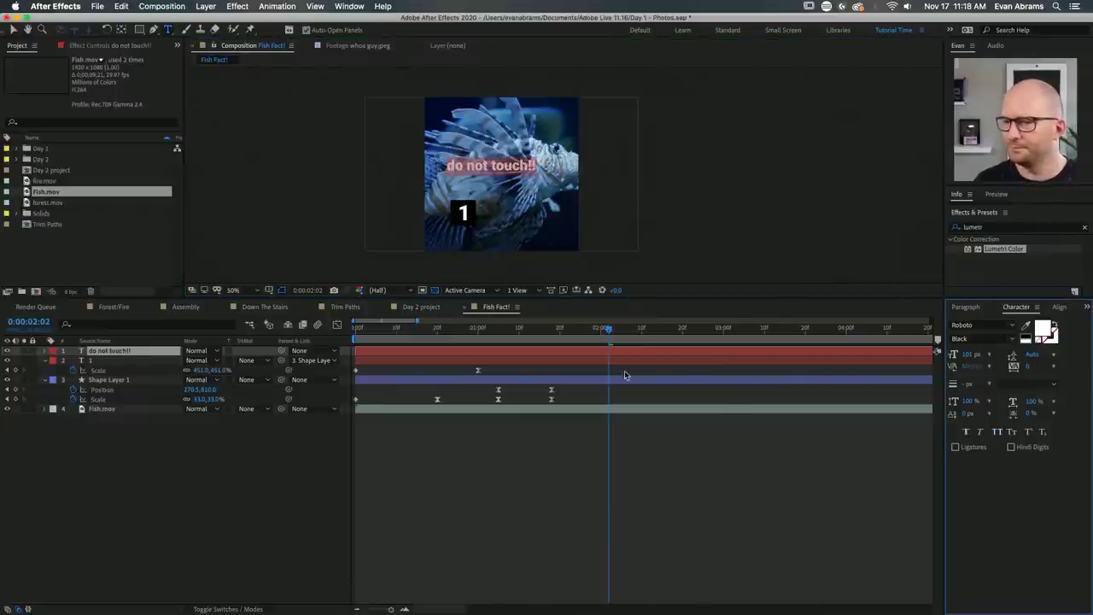
key(v)
scroll(468, 126, up, 2)
drag(481, 149, 530, 227)
scroll(530, 227, down, 3)
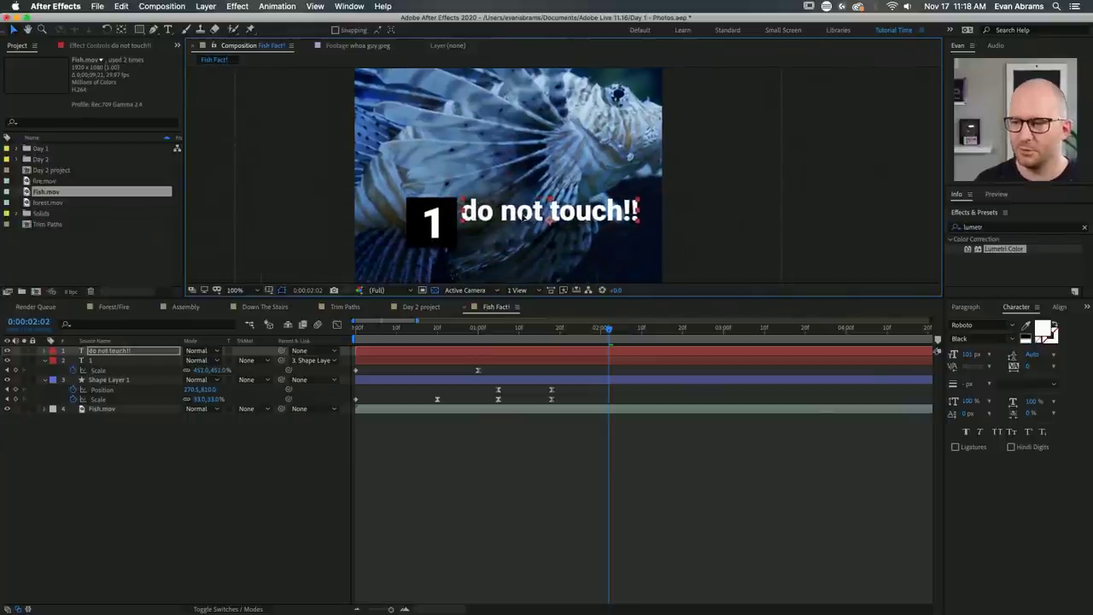
Remove the extra exclamation mark and add a second line 'The spines are poisonous'.
double_click(587, 214)
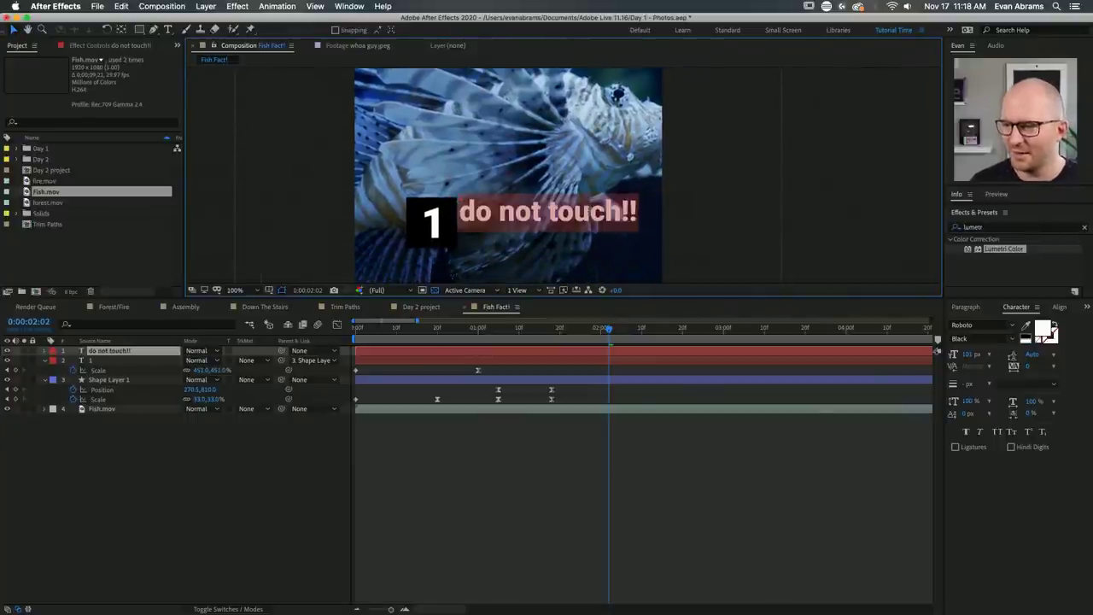
key(Right)
key(BackSpace)
key(Return)
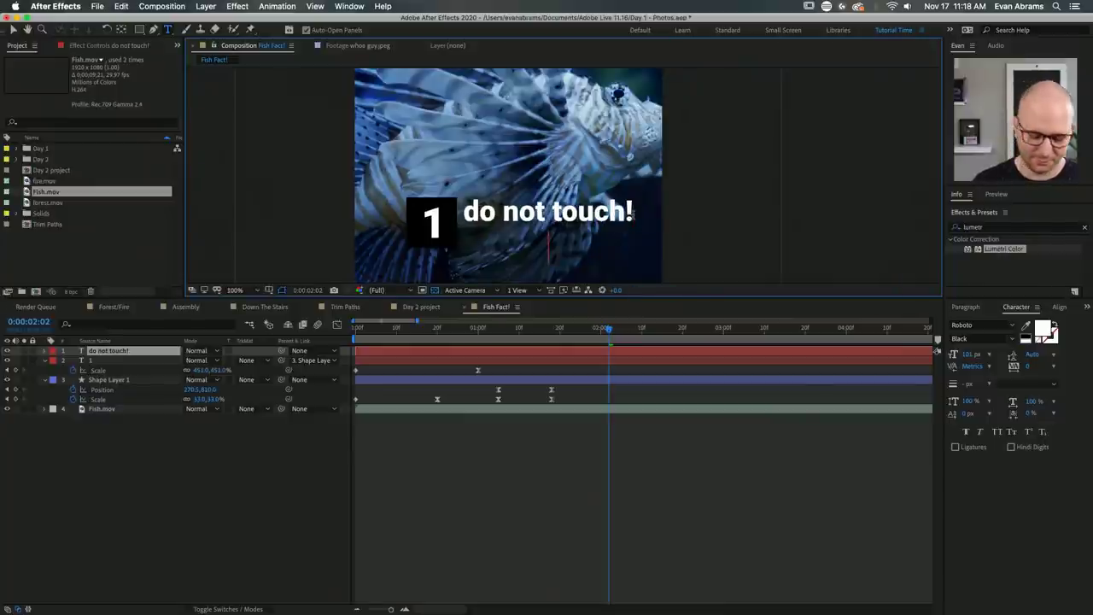
text(The spines a)
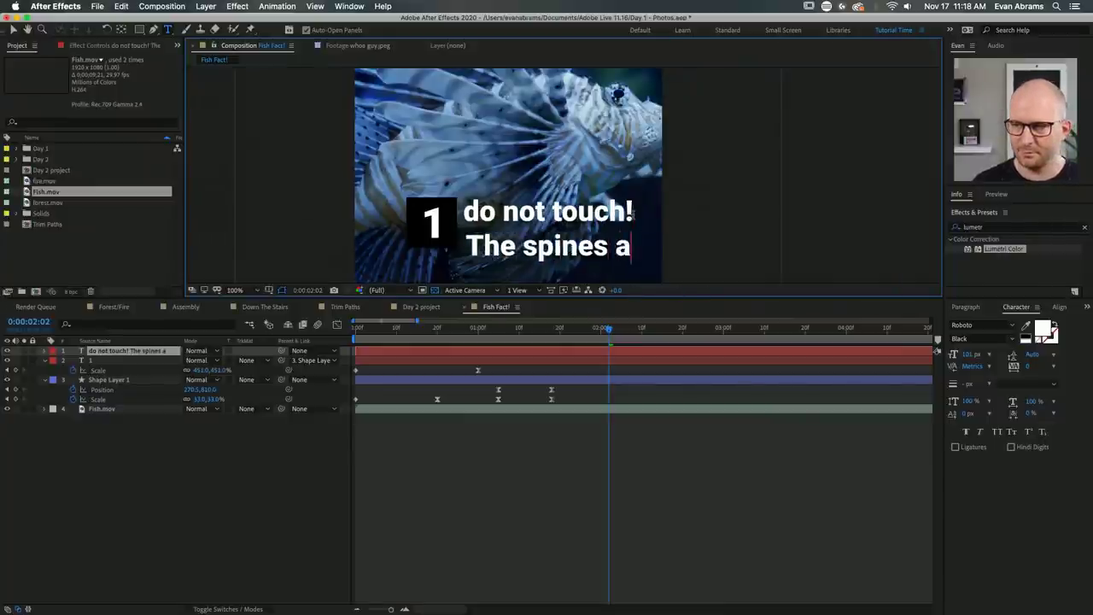
text(re poison)
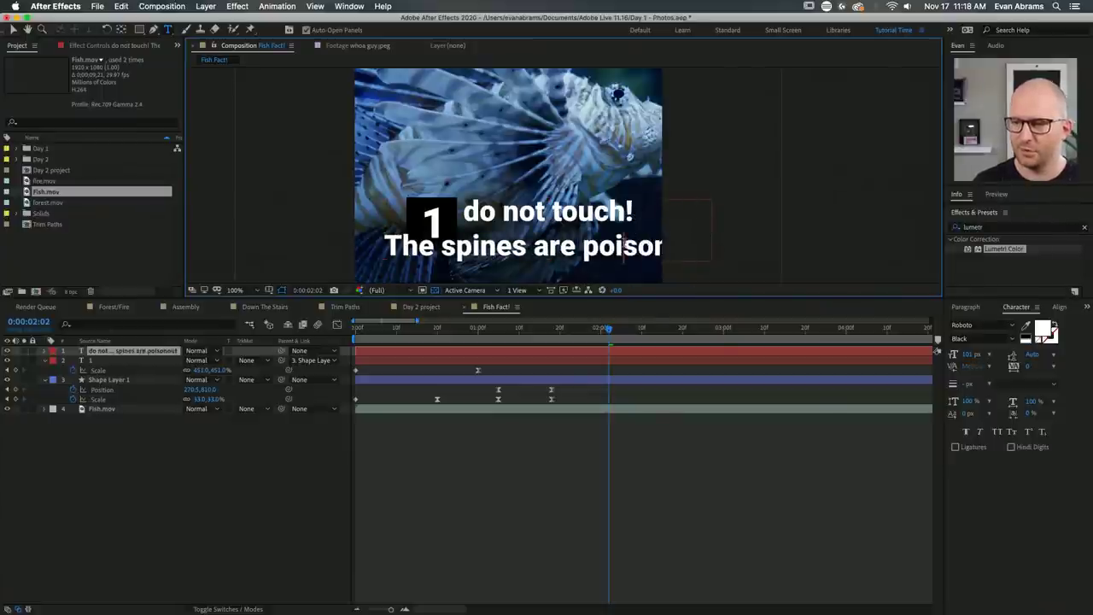
double_click(626, 246)
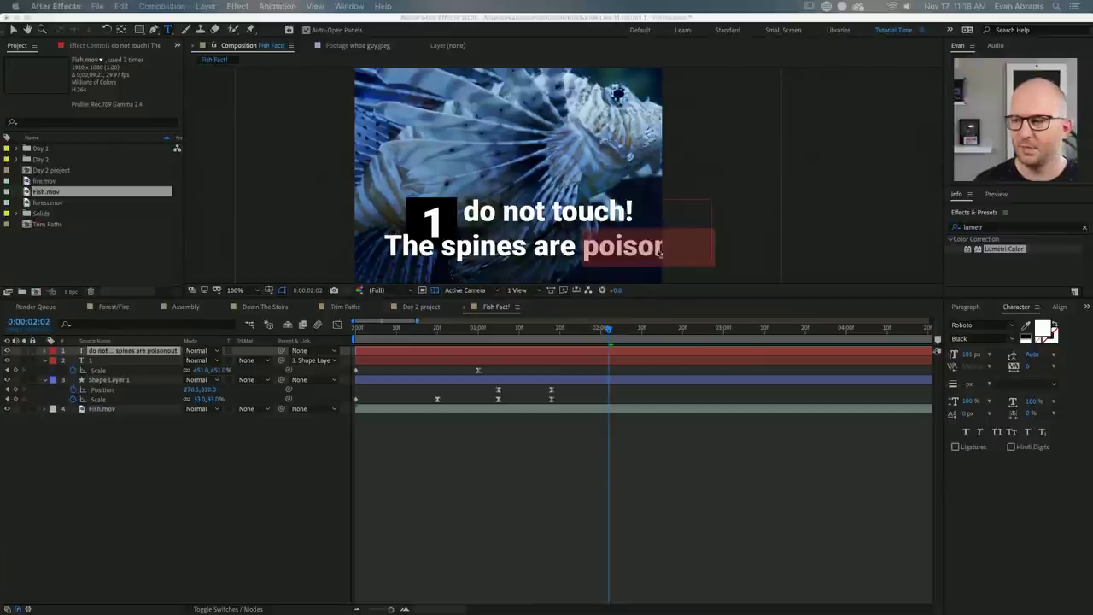
key(Escape)
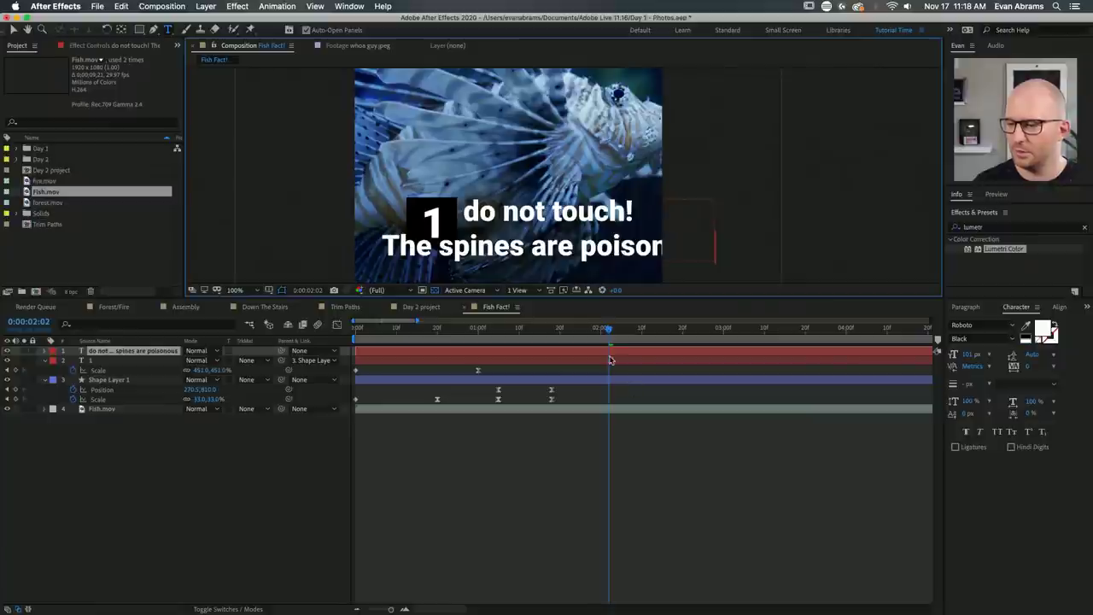
Left-align the caption lines and move the caption left next to the 1.
click(610, 359)
click(973, 310)
click(956, 326)
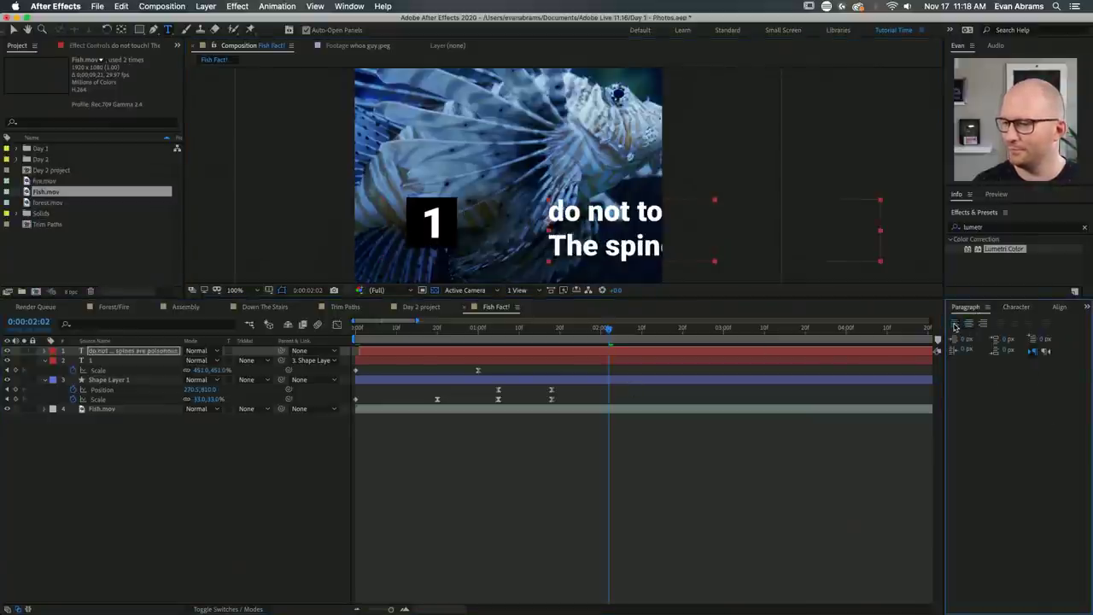
key(v)
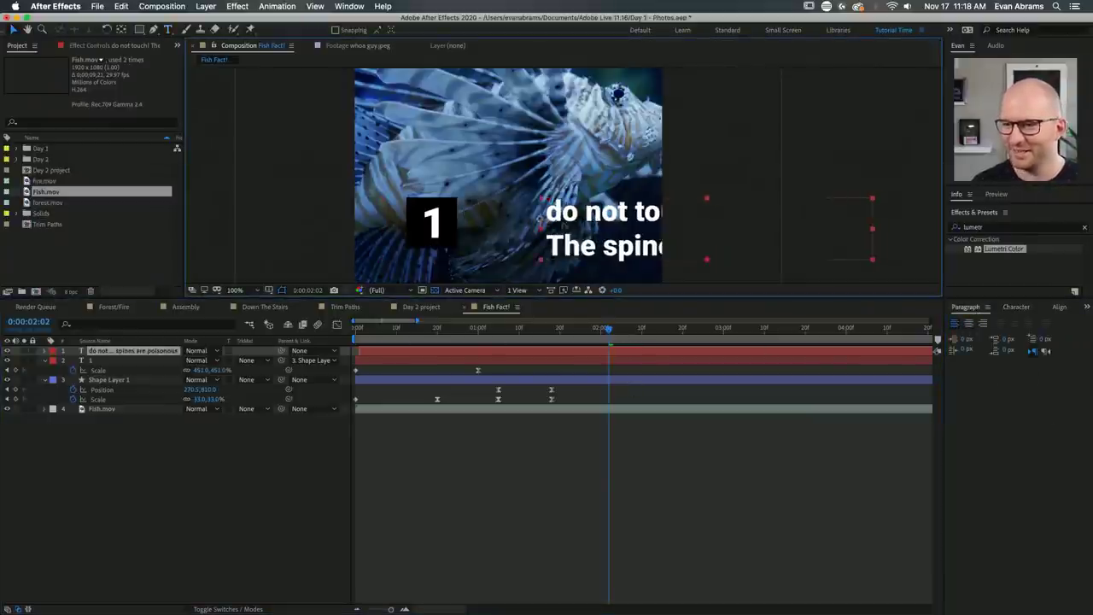
drag(575, 224, 485, 228)
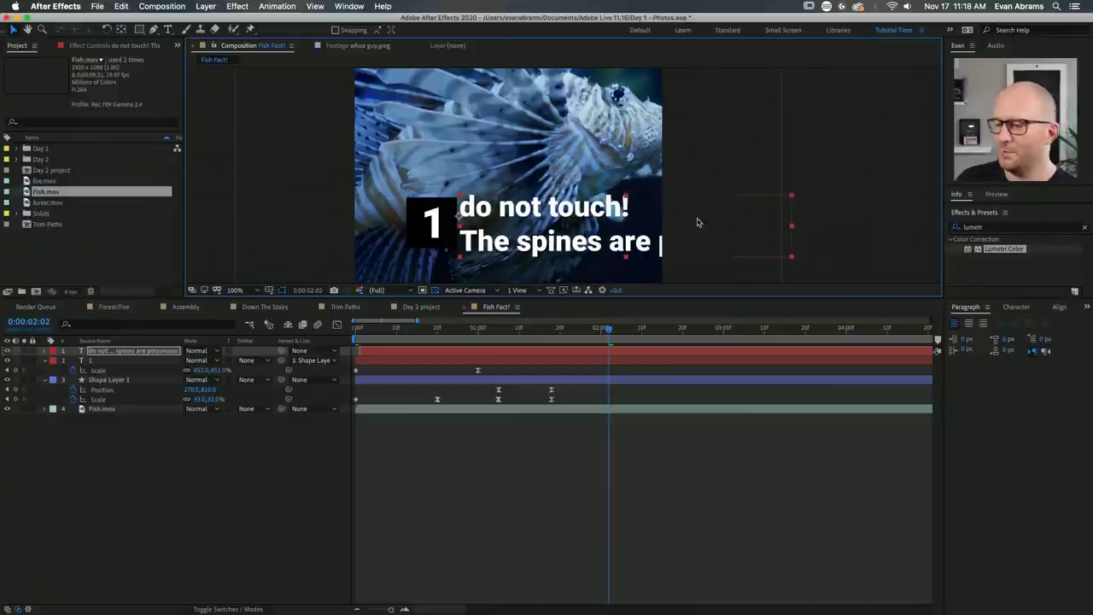
key(comma)
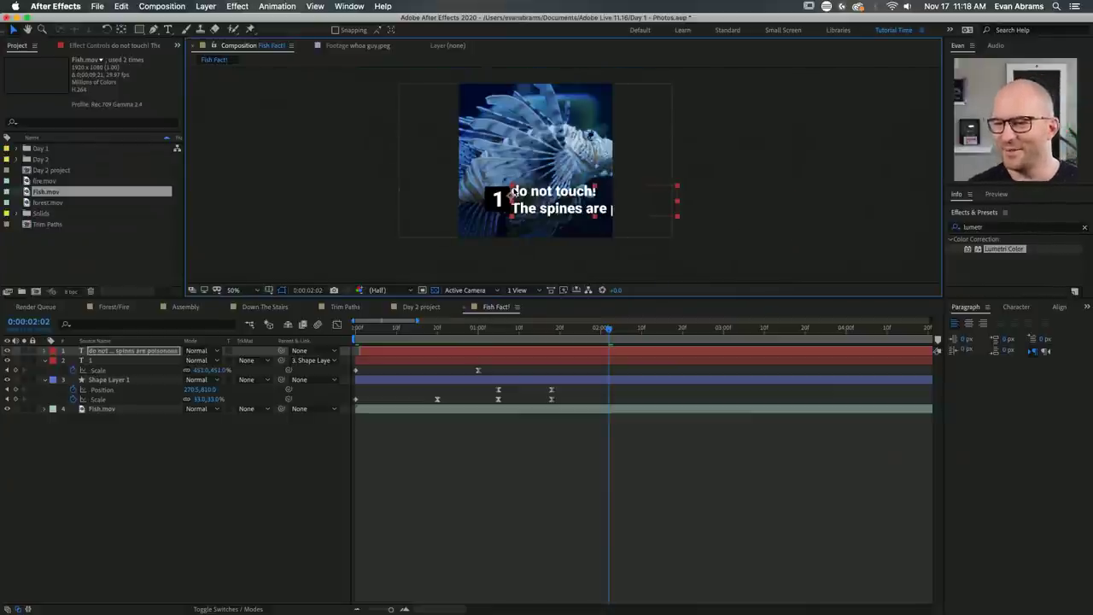
Capitalise the caption's first letter so it reads 'Do not touch!'.
double_click(513, 193)
key(Delete)
text(D)
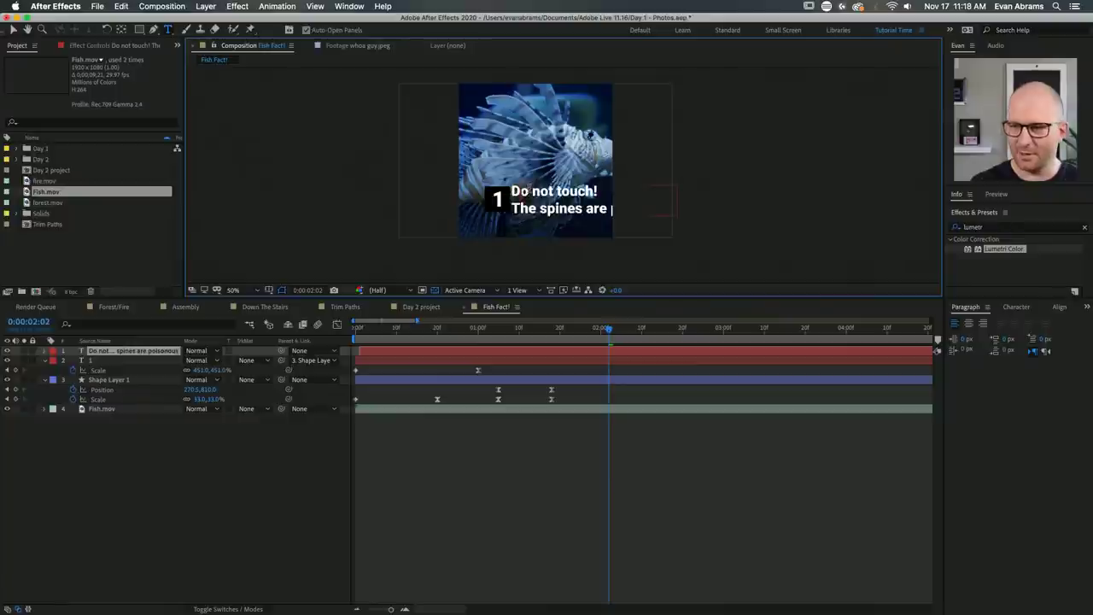
key(Escape)
Set the caption to Medium weight at 58 px, then move to 0:00:01:18.
click(1019, 308)
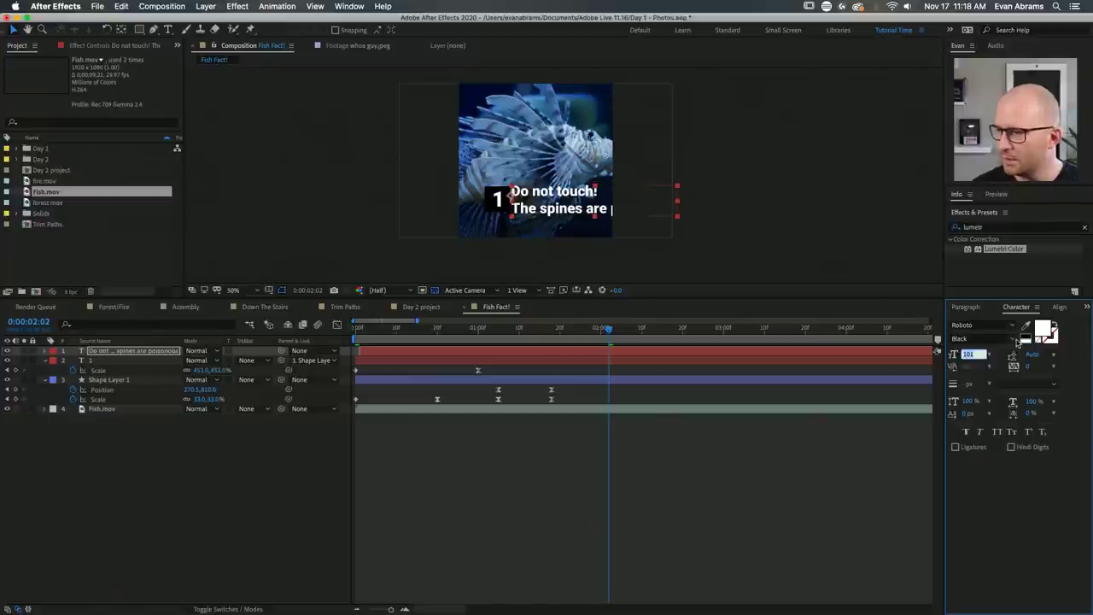
click(1016, 340)
click(980, 429)
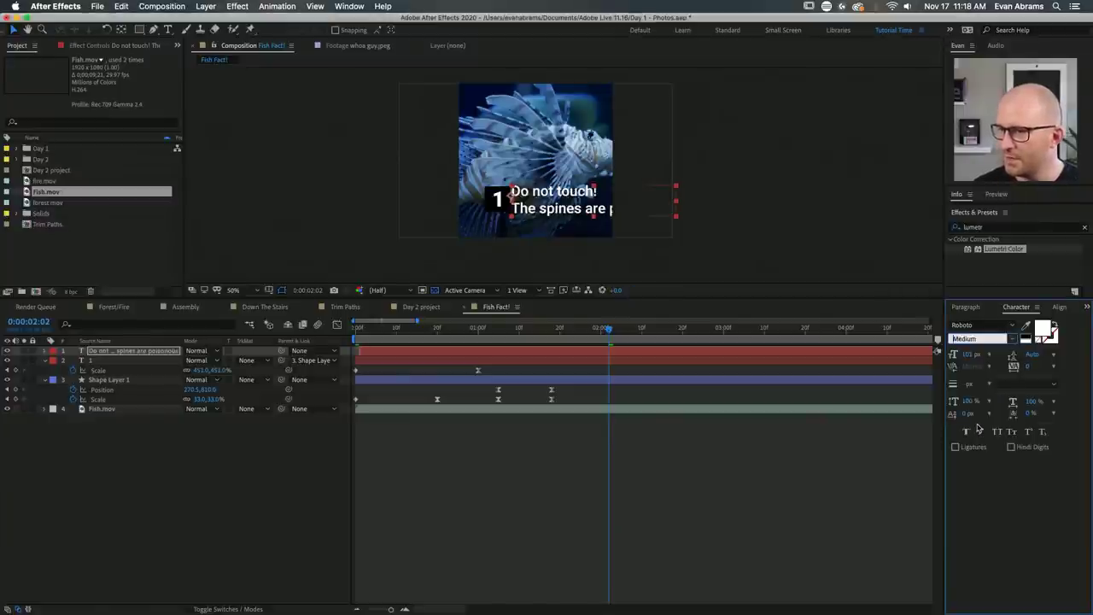
drag(974, 355, 948, 364)
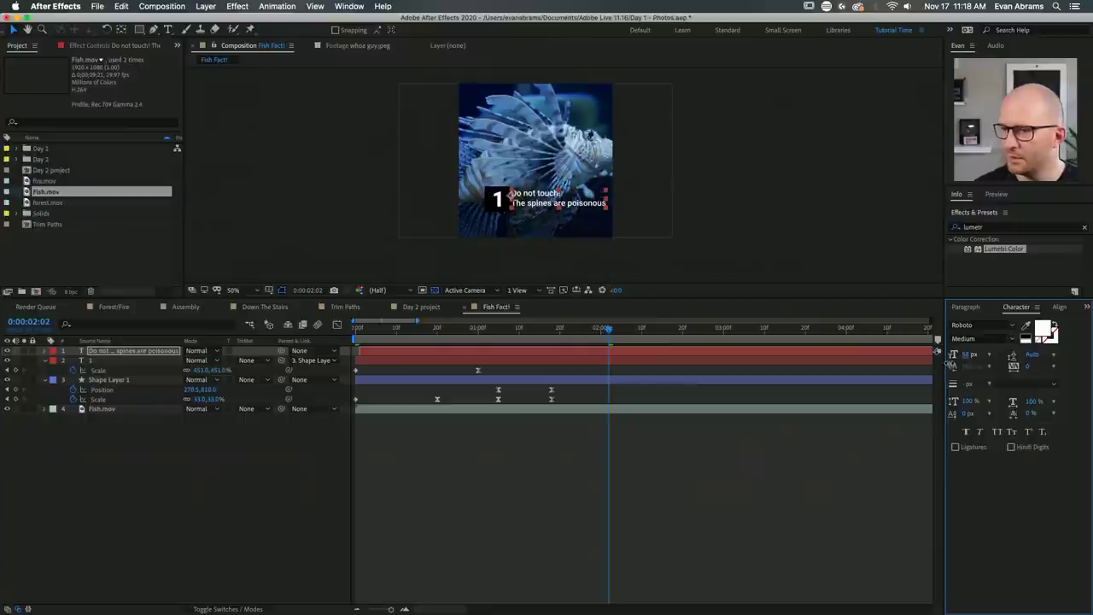
scroll(557, 211, up, 1)
click(558, 211)
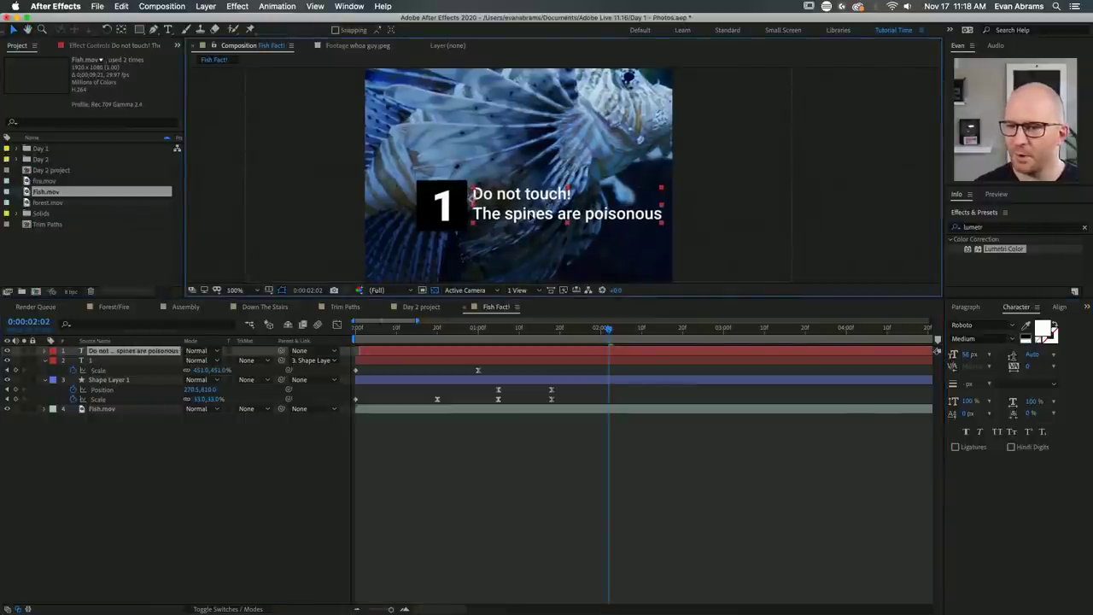
key(super+shift+period)
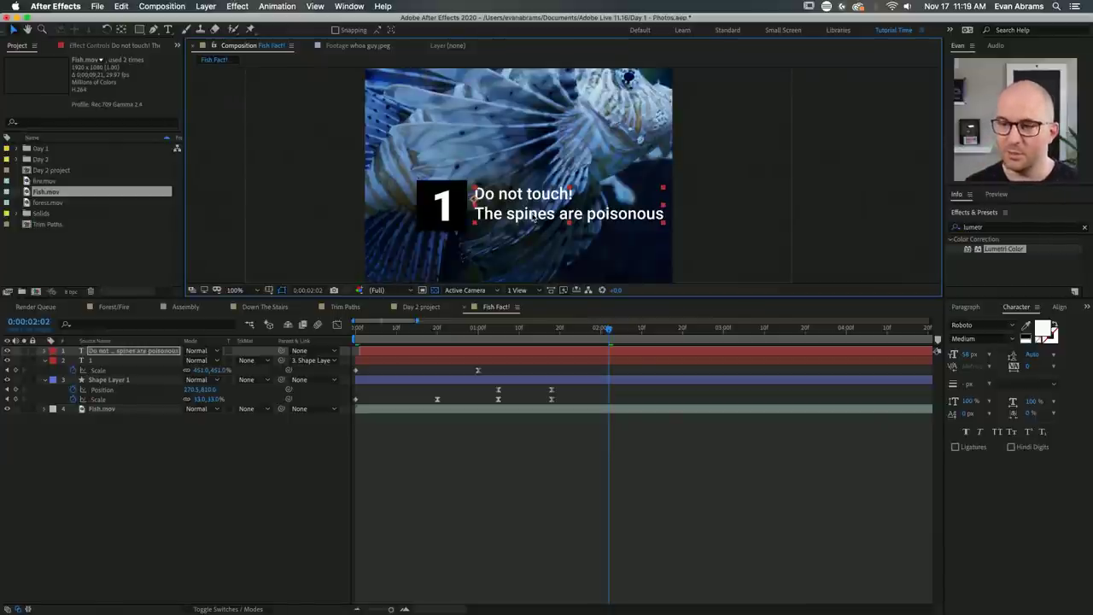
key(Return)
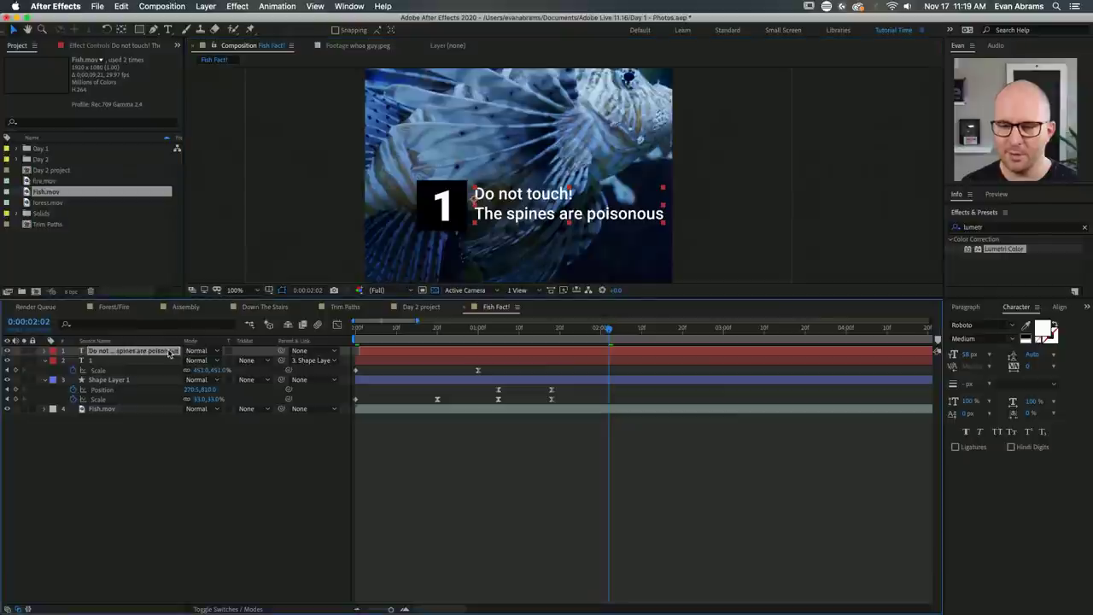
click(551, 333)
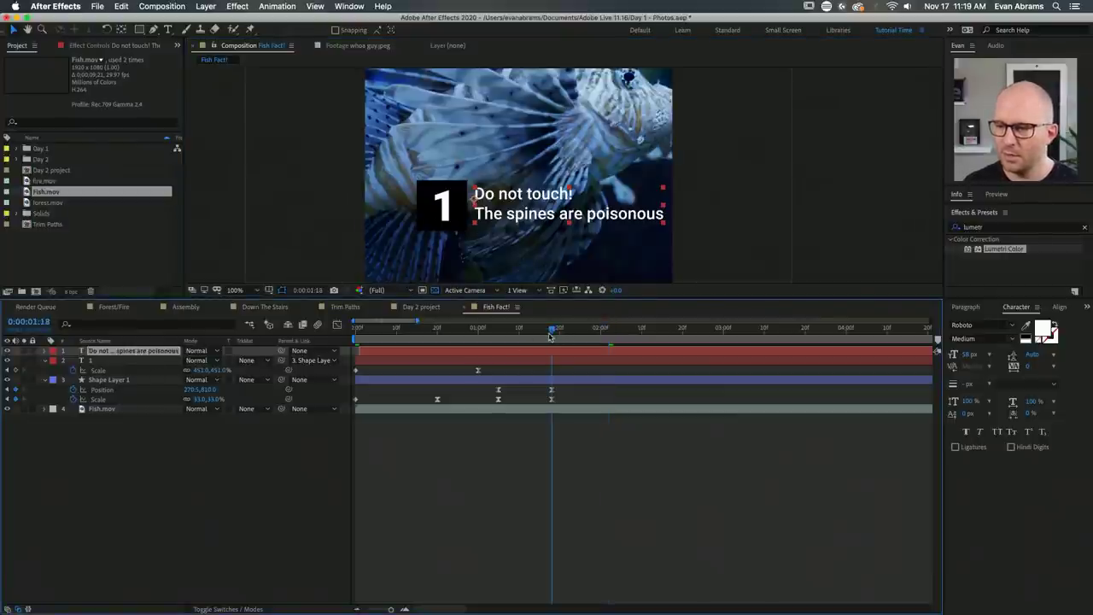
Nudge the 1 box slightly left using the proportional grid, then check frames 0:00:00:27 and 0:00:02:03.
click(557, 380)
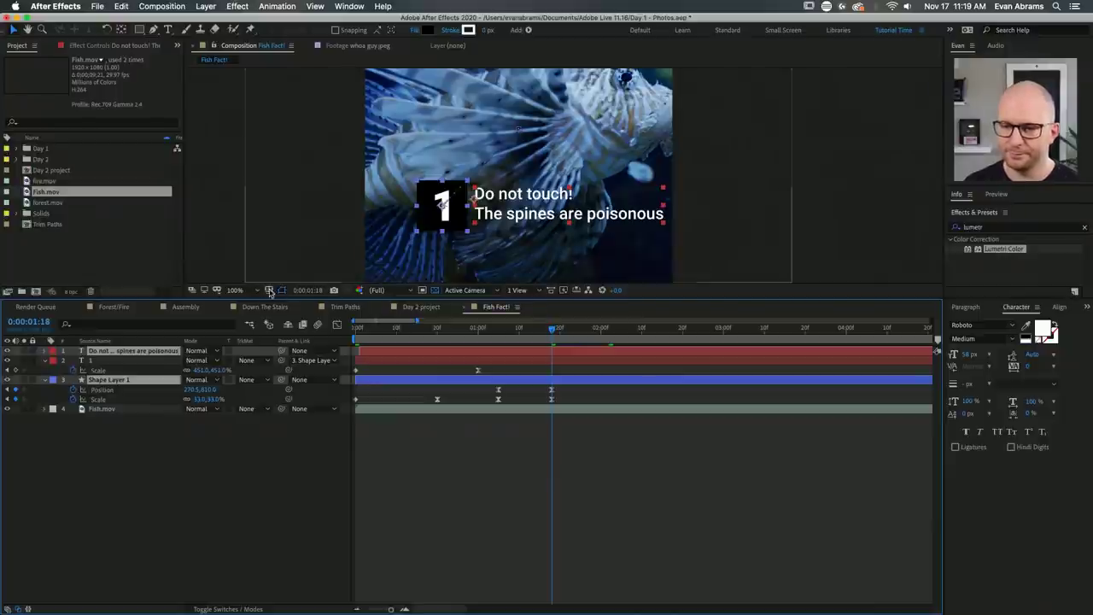
click(283, 290)
click(288, 308)
drag(439, 203, 416, 202)
click(606, 535)
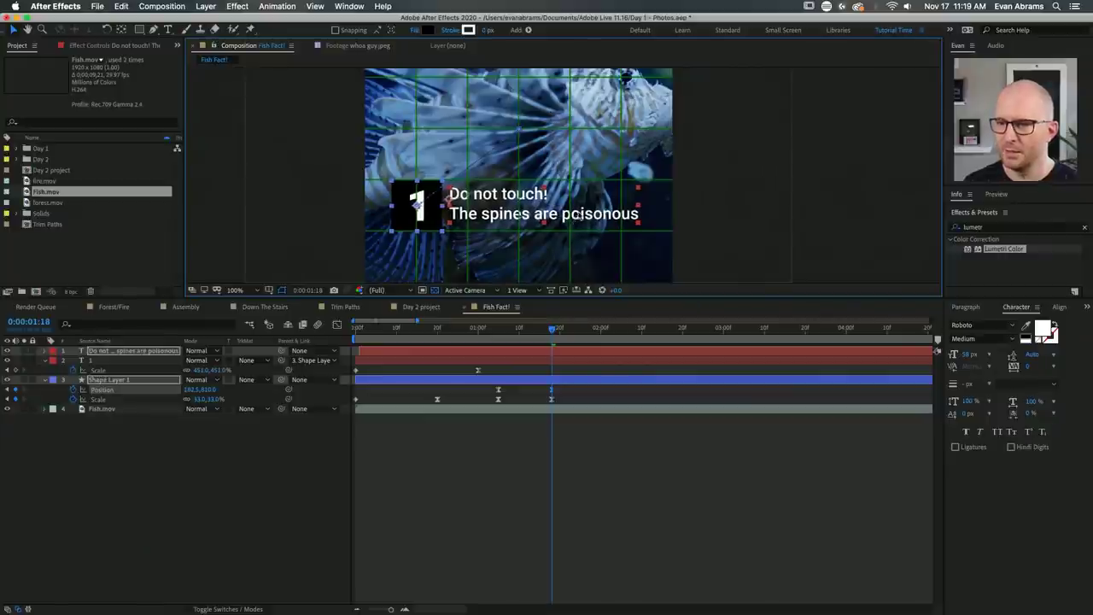
key(comma)
click(468, 327)
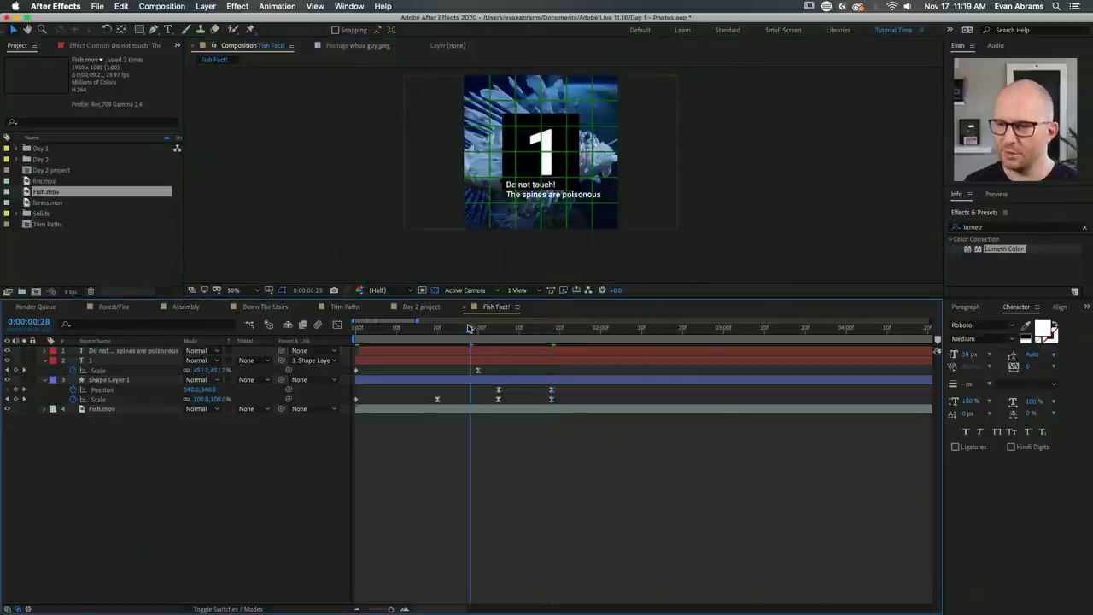
click(612, 327)
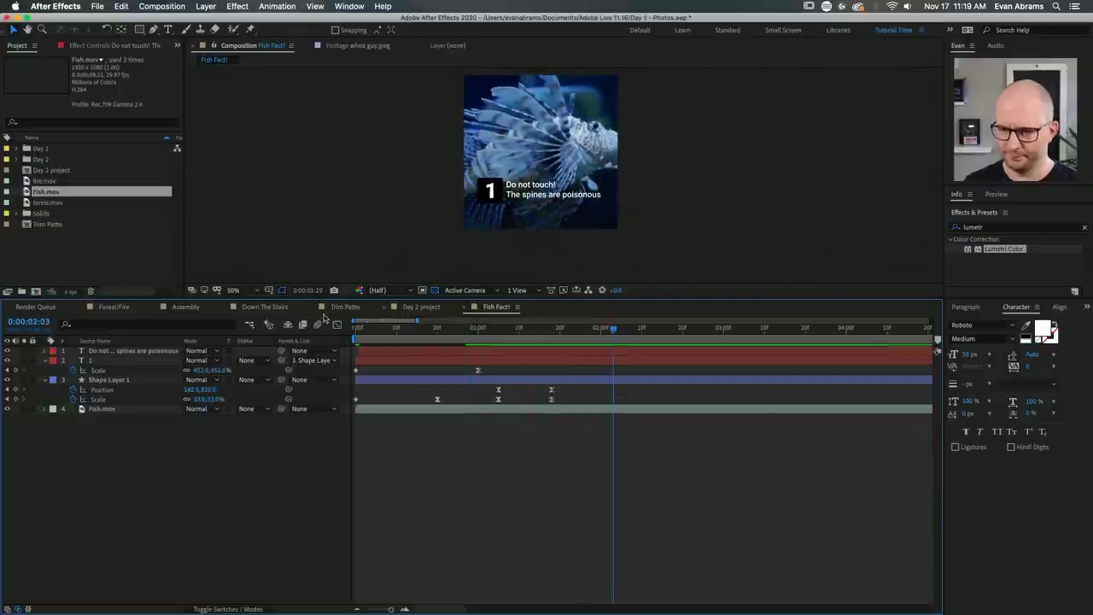
key(super+apostrophe)
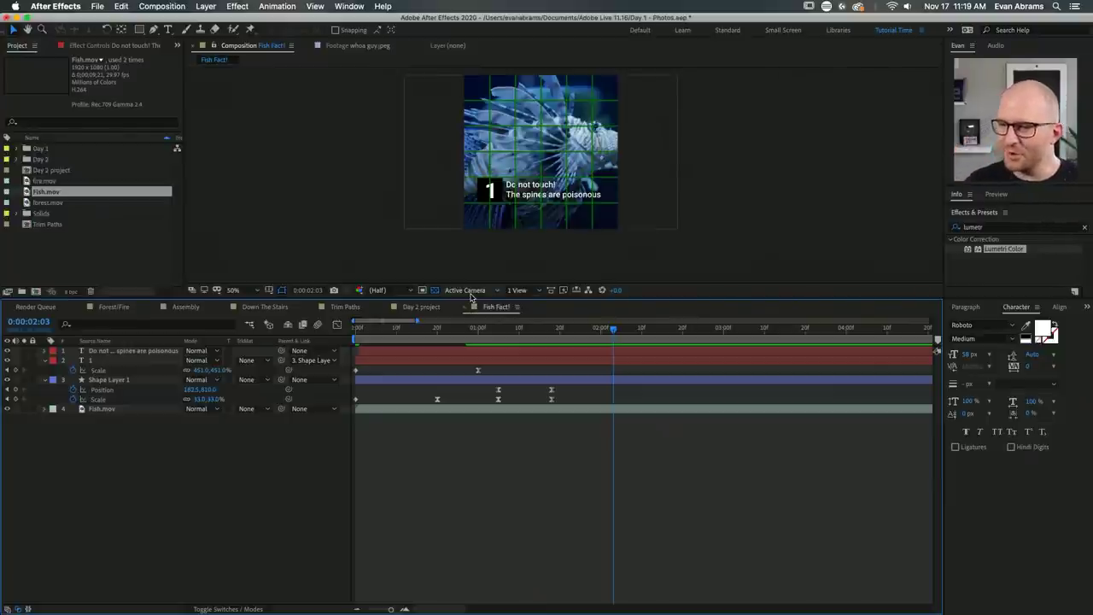
Turn off the proportional grid, select the caption layer, and move to 0:00:01:23.
click(269, 290)
click(278, 312)
click(574, 190)
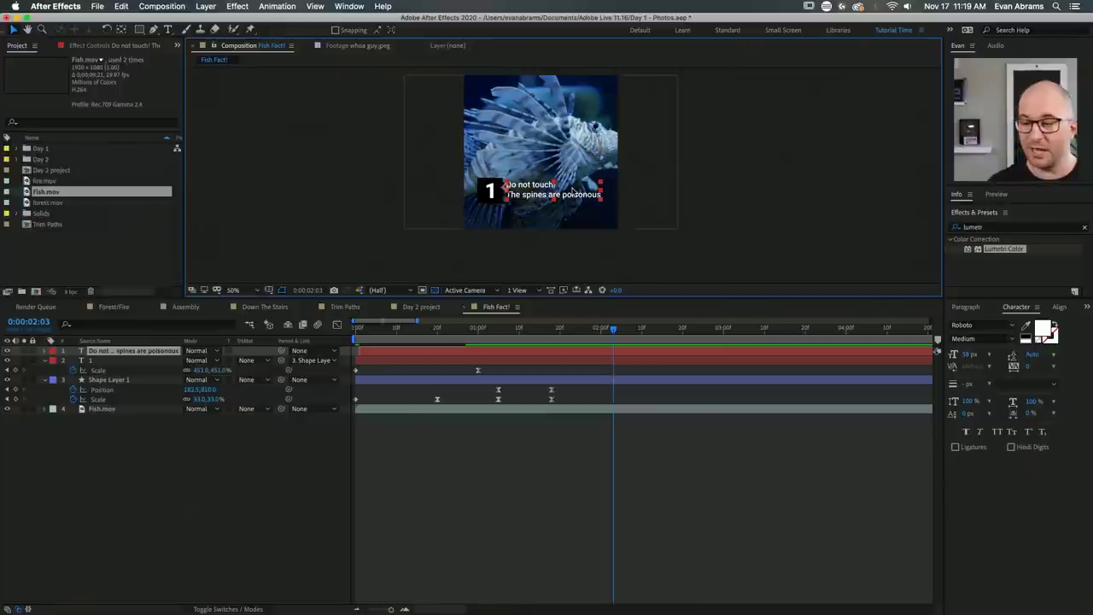
click(491, 340)
drag(491, 340, 573, 354)
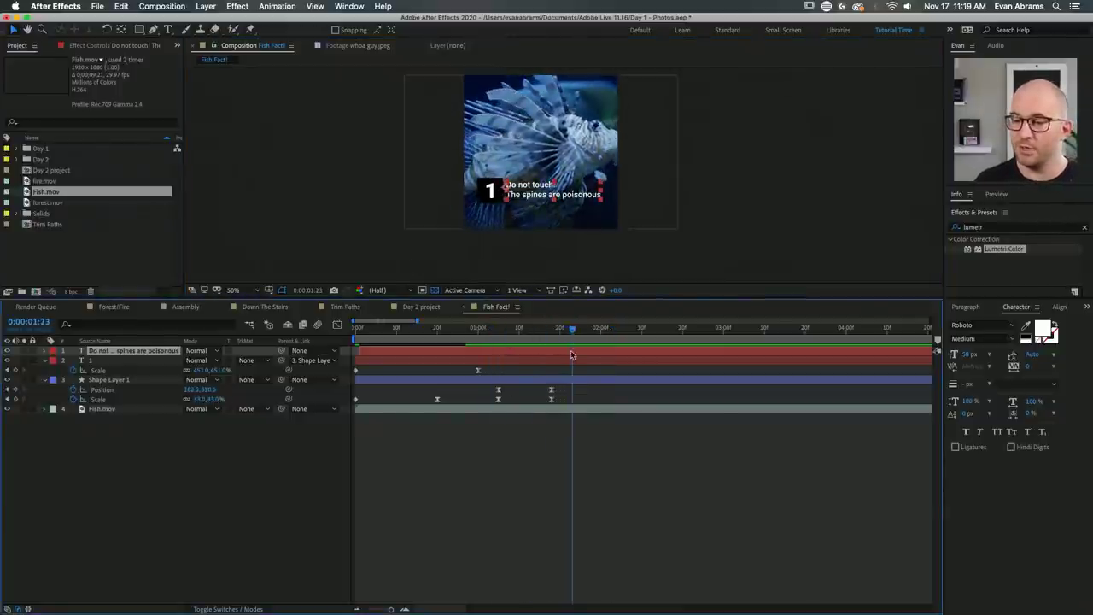
Add a Position animator to the caption and set its offset to -705.6, 0.
click(45, 351)
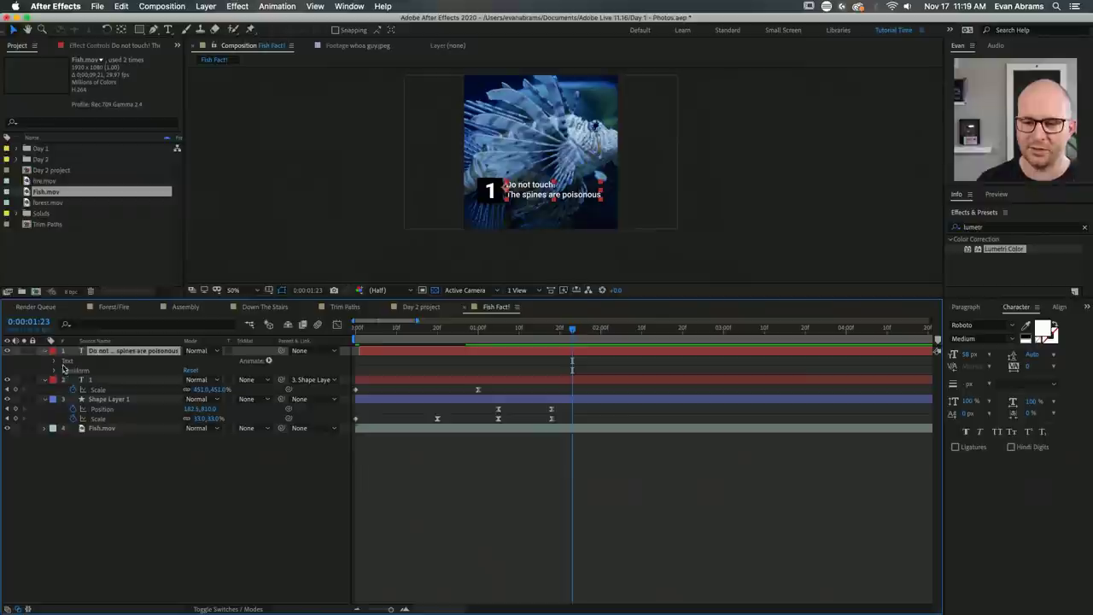
click(268, 361)
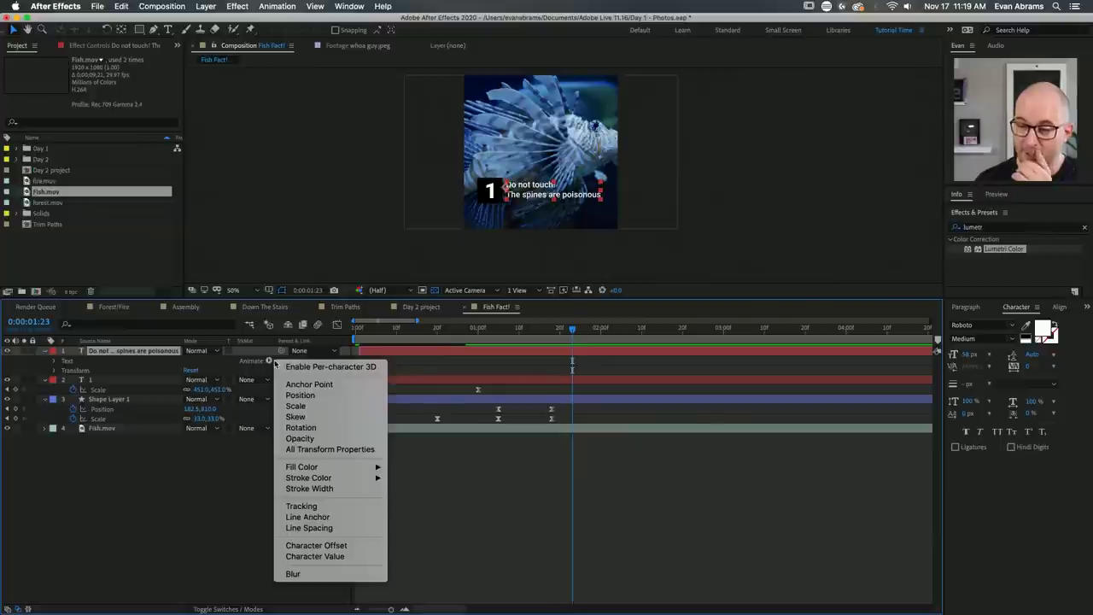
click(299, 395)
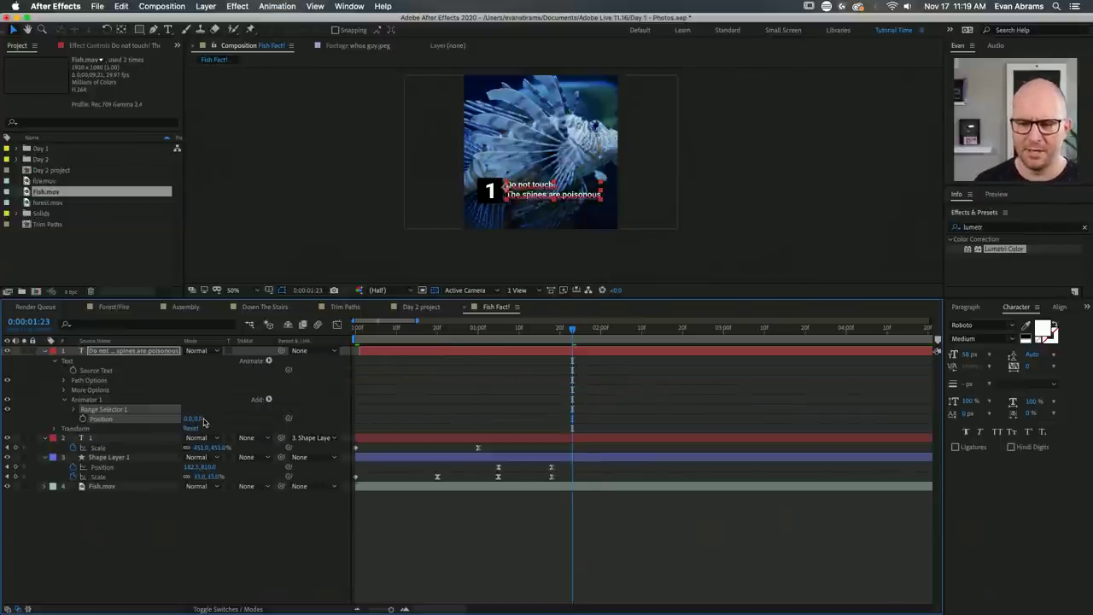
drag(204, 422, 166, 422)
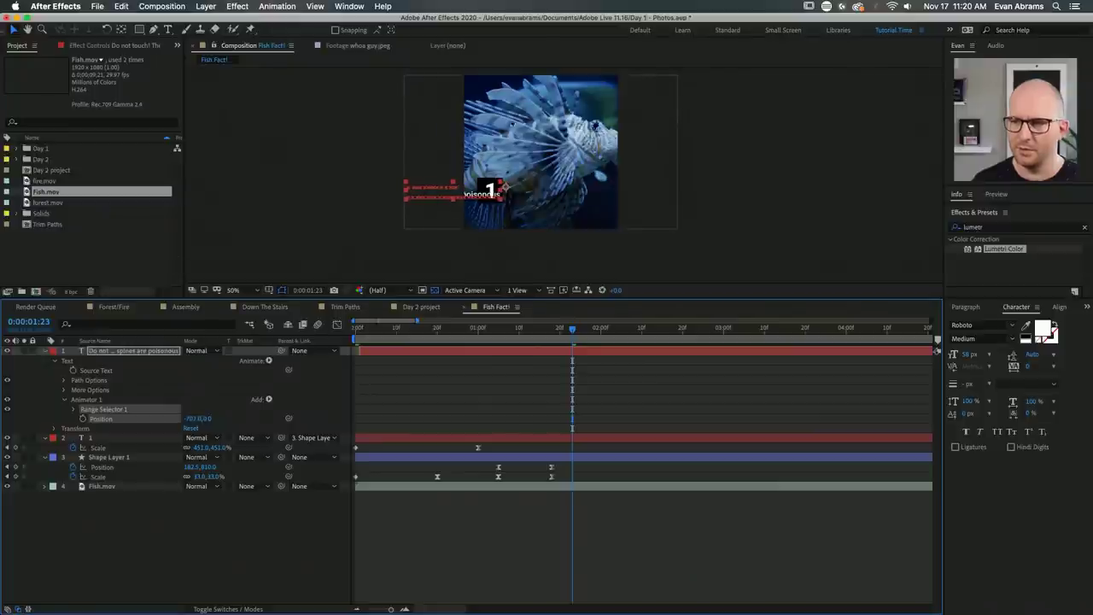
key(period)
key(period)
key(comma)
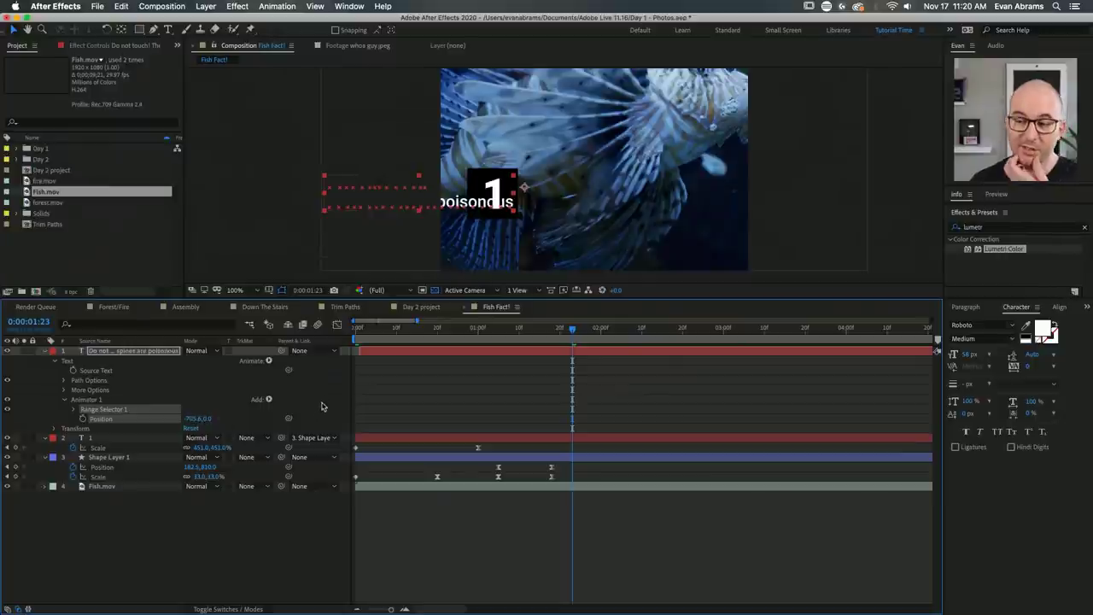
Expand Range Selector 1, inspect Start and End, and test sliding the caption in with Start.
click(74, 410)
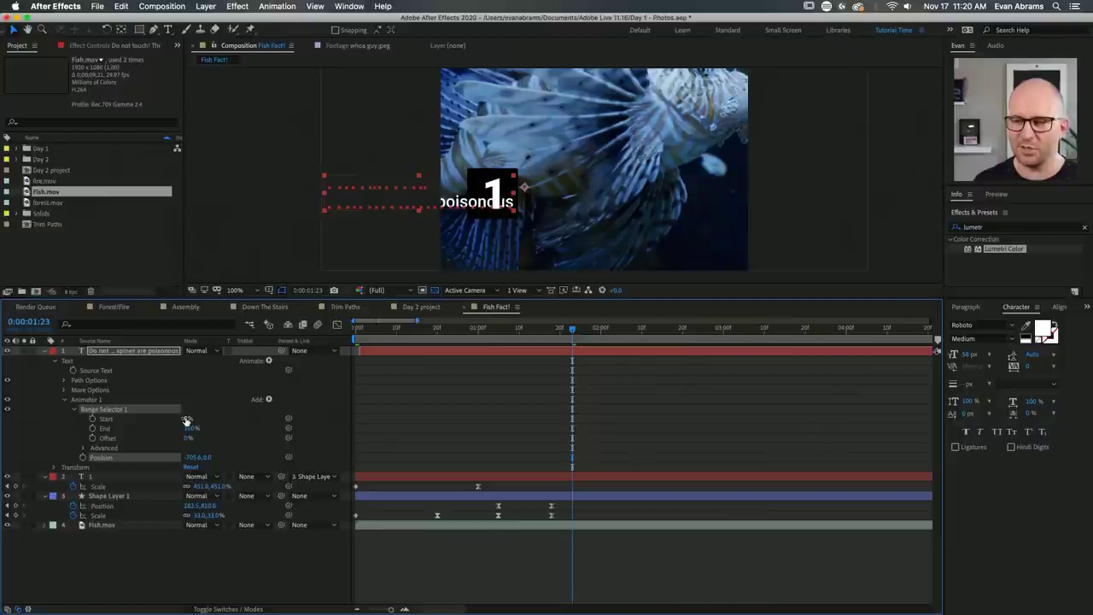
click(188, 421)
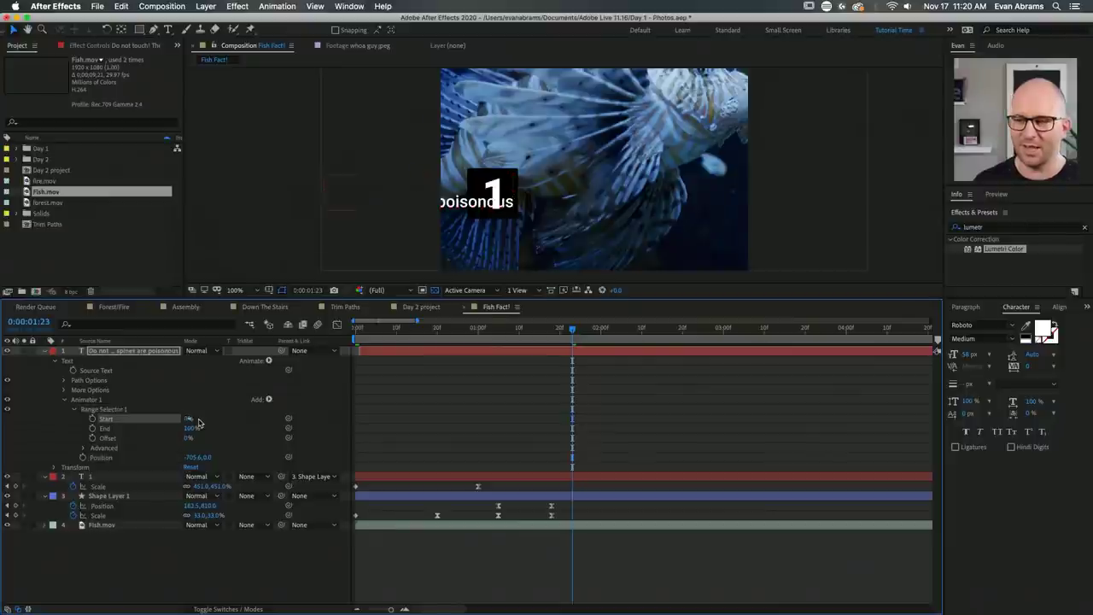
click(141, 431)
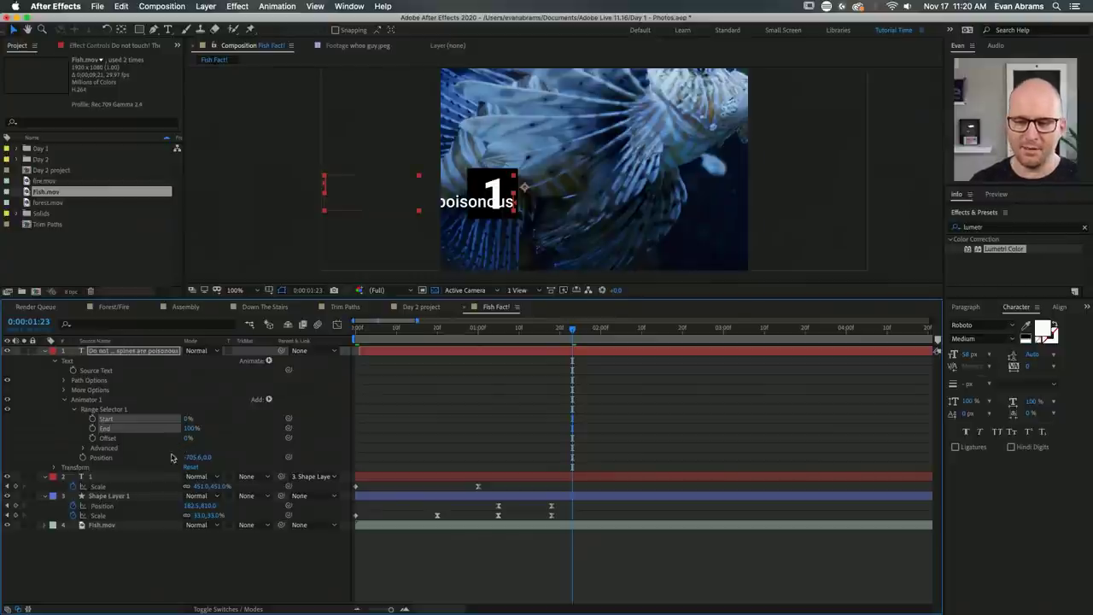
click(153, 462)
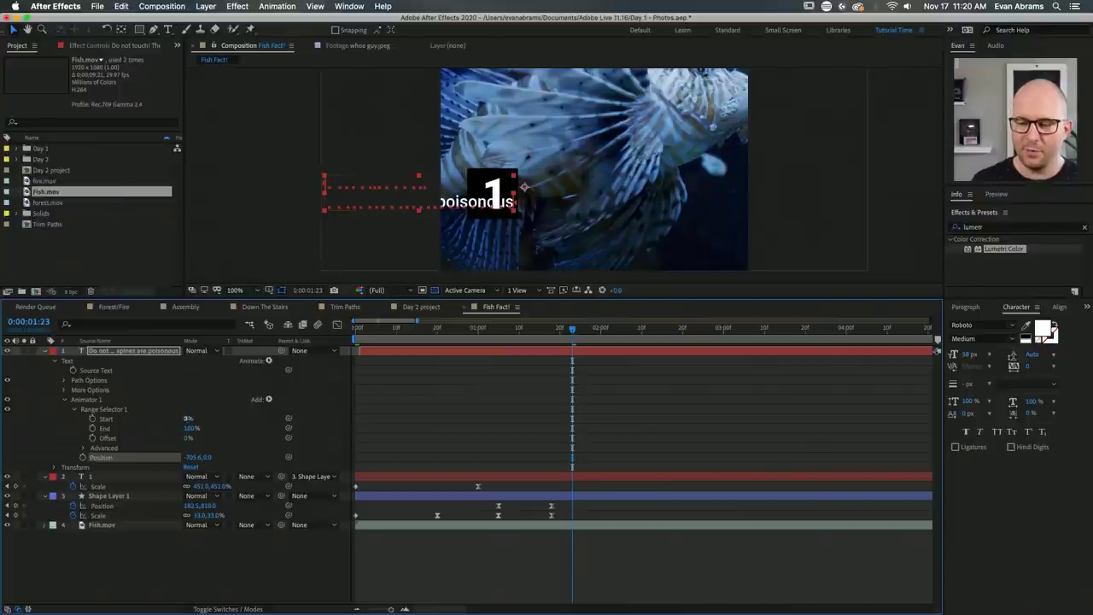
mouse_move(191, 421)
mouse_down()
mouse_move(268, 416)
mouse_move(193, 426)
mouse_up()
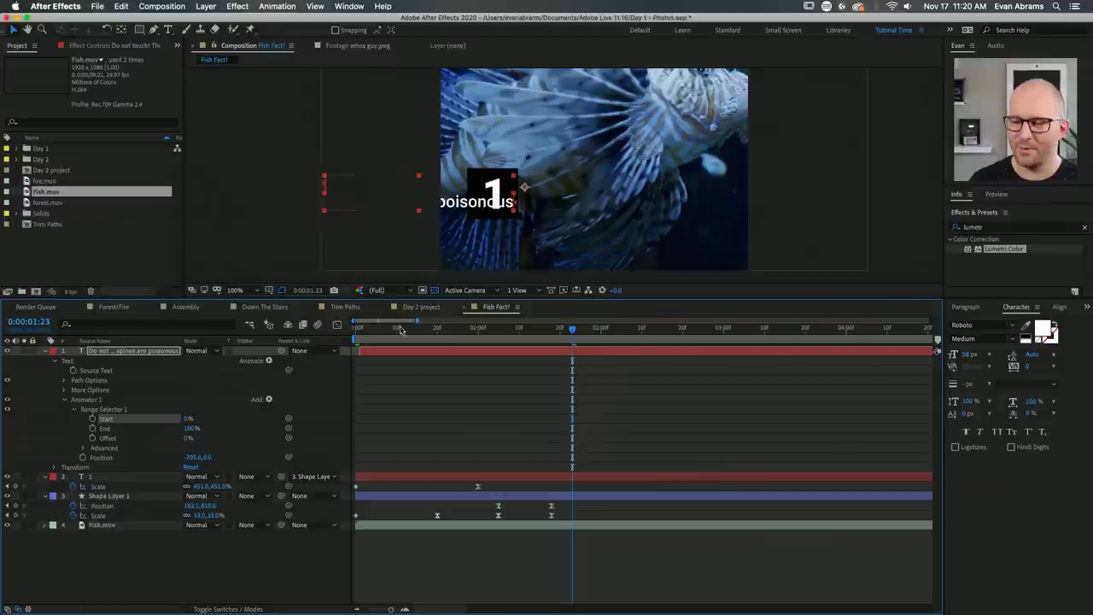
Open the range selector's Advanced options and keep the Square shape.
click(83, 449)
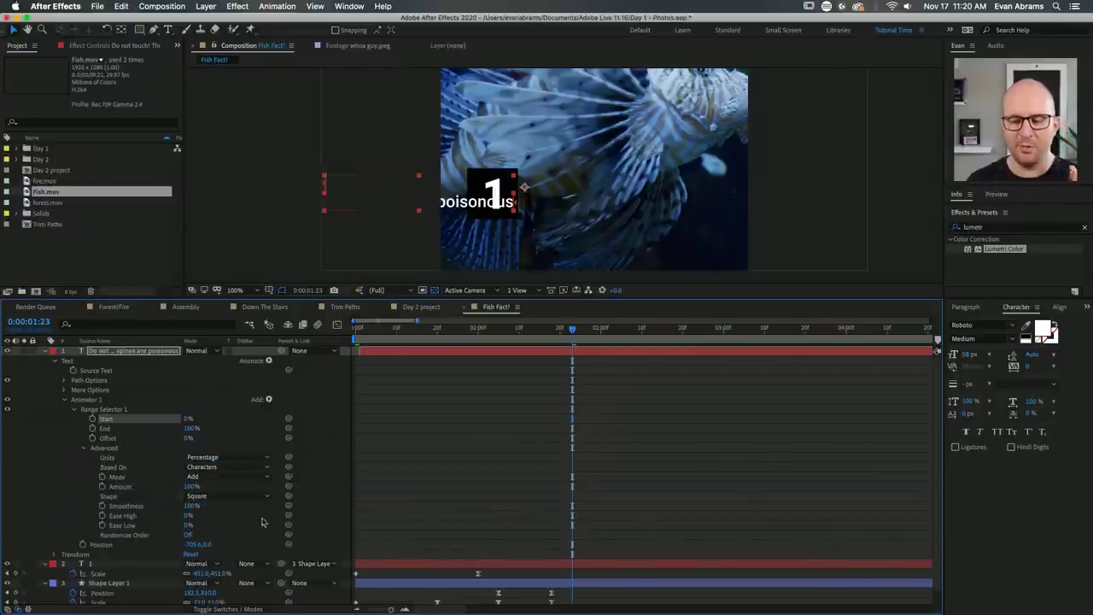
click(134, 497)
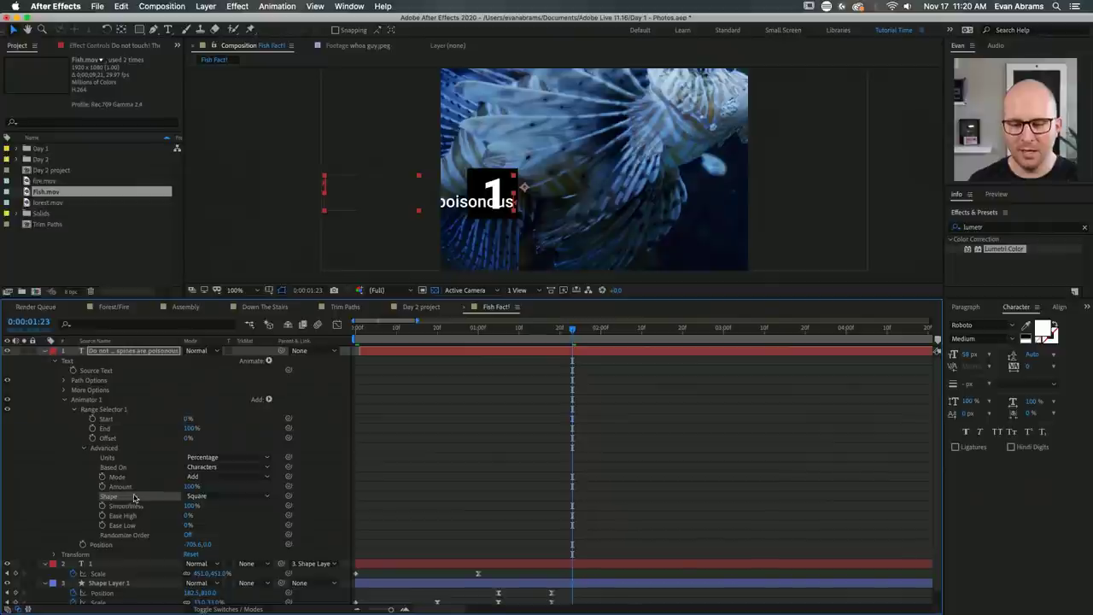
click(206, 497)
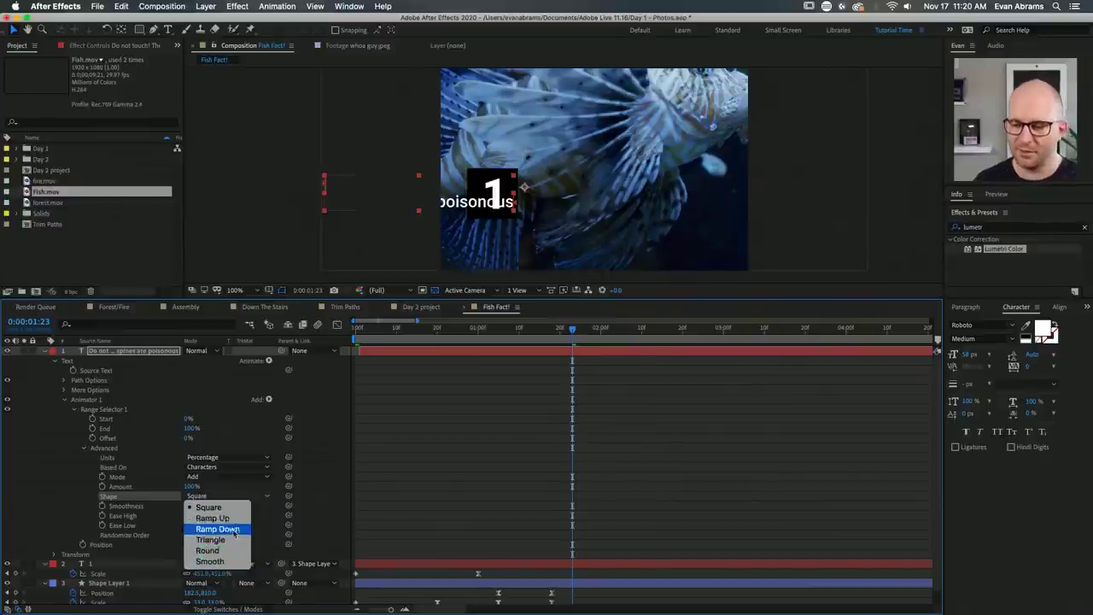
click(208, 507)
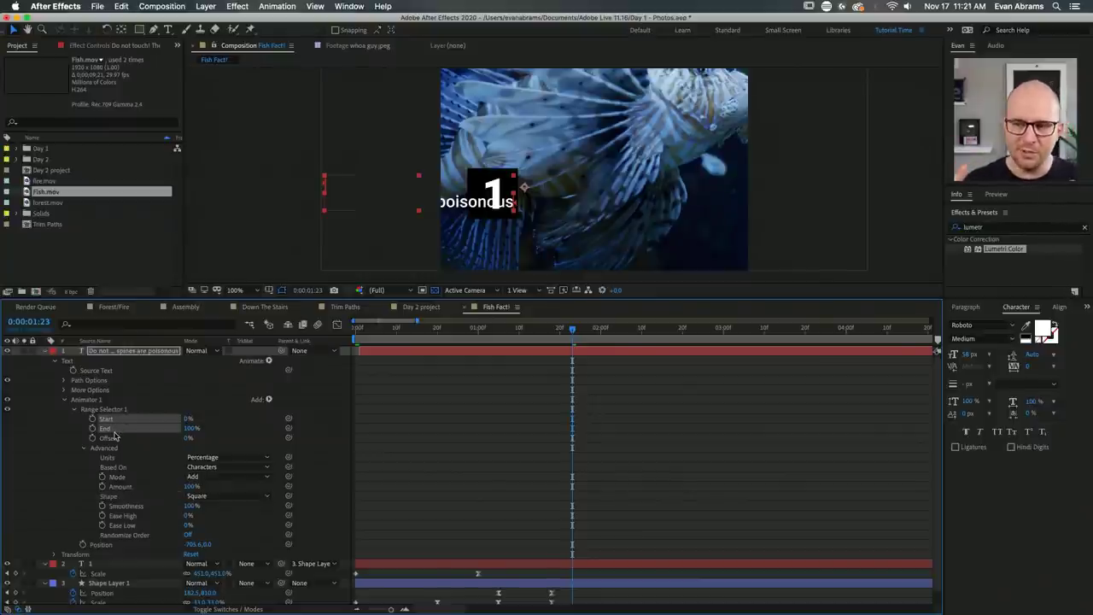
click(117, 545)
click(126, 495)
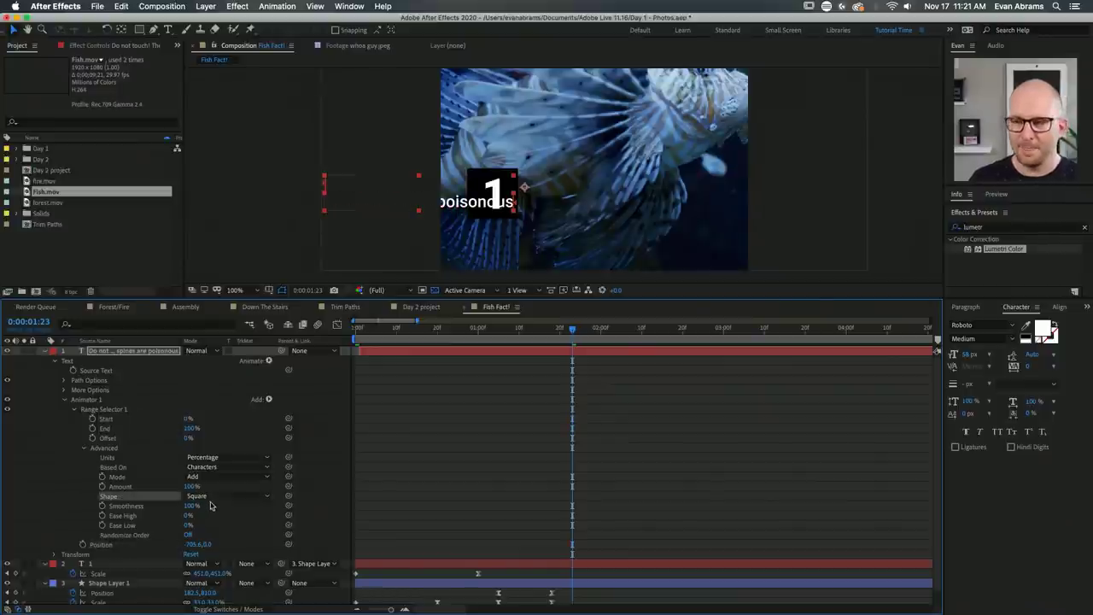
Keyframe Start at 0% at 0:00:01:23 and 100% at 0:00:02:14, preview, and retime the last keyframe.
click(92, 418)
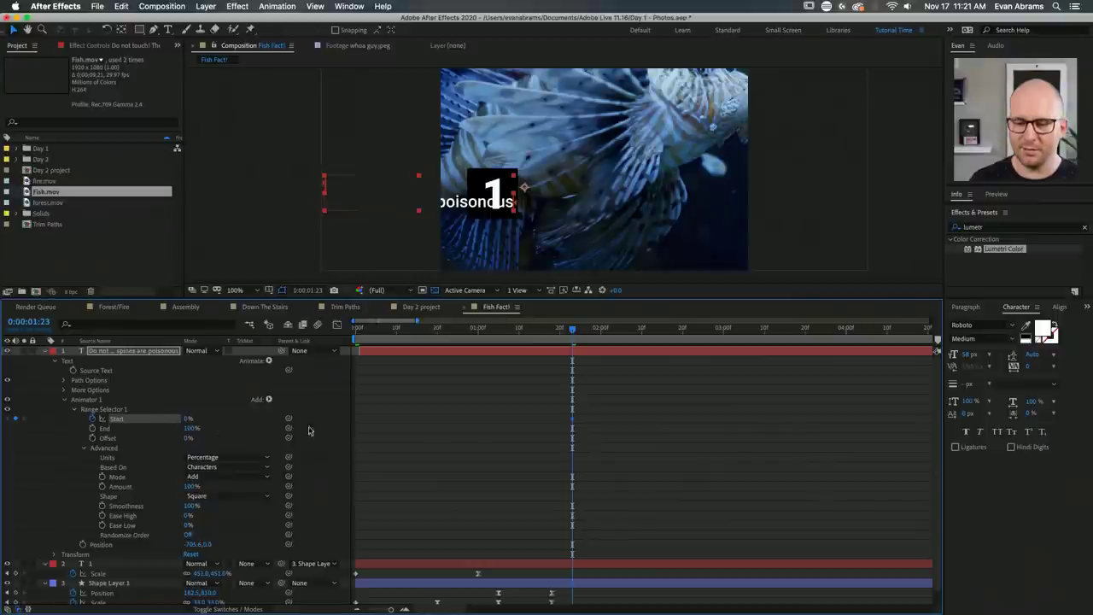
drag(584, 330, 658, 330)
drag(188, 418, 261, 412)
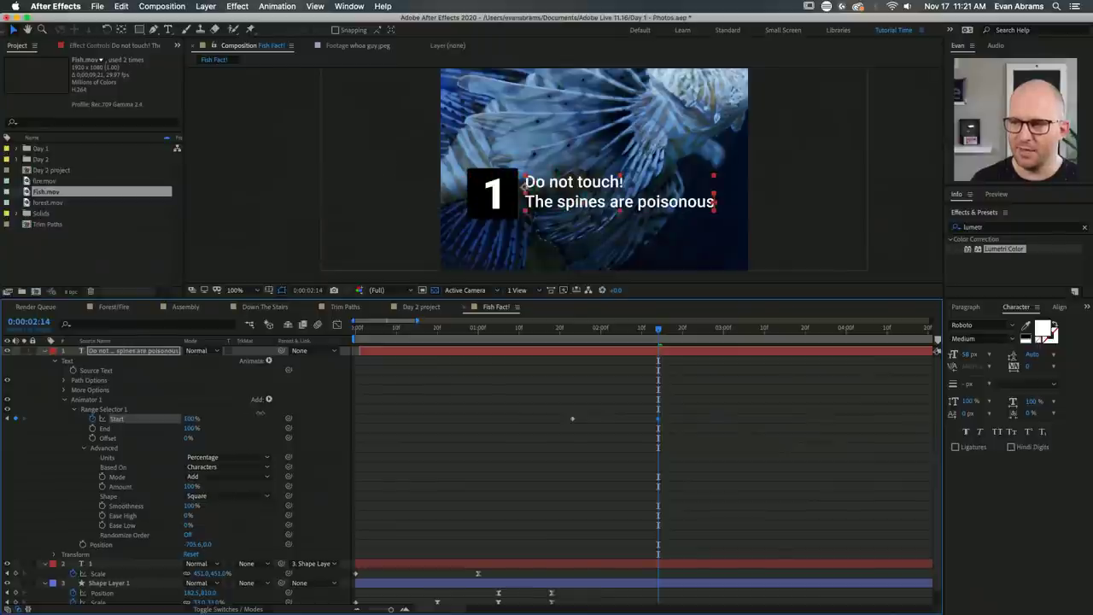
click(570, 337)
key(space)
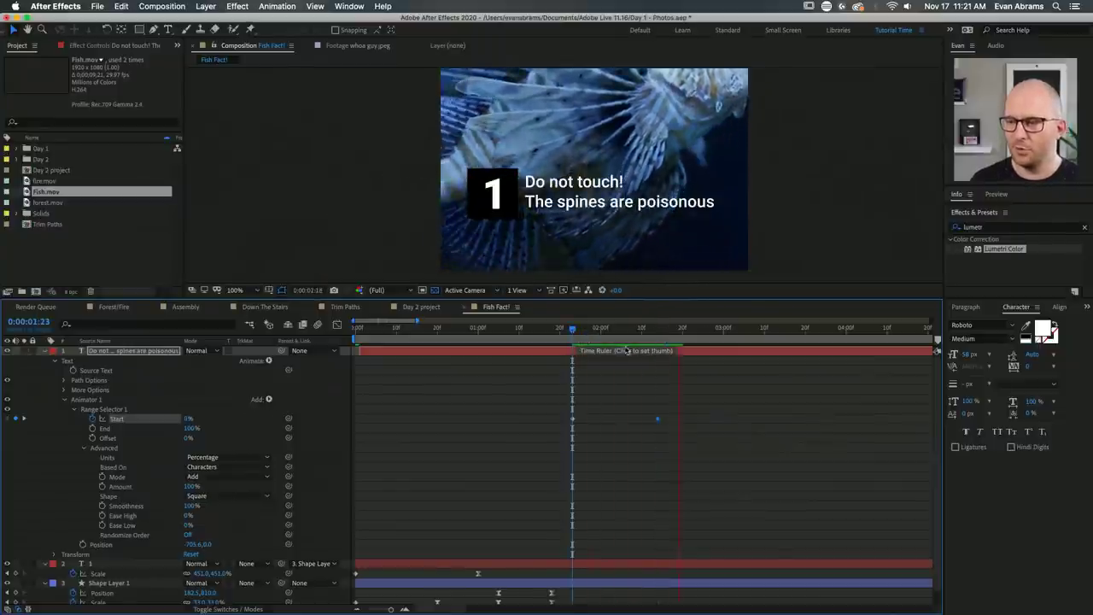
key(space)
drag(670, 420, 675, 419)
drag(573, 333, 621, 334)
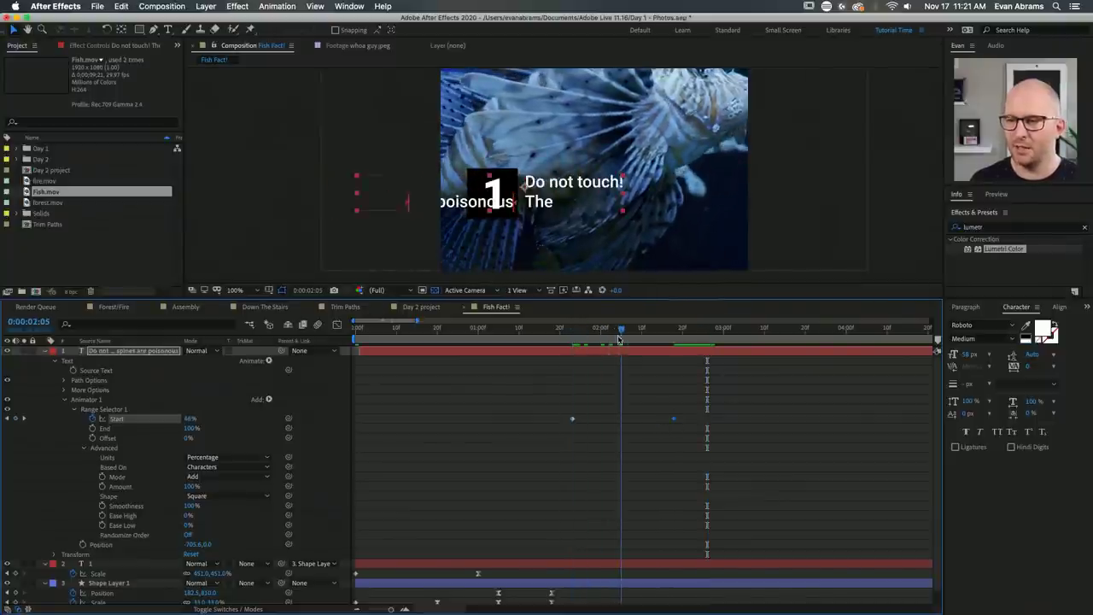
click(203, 469)
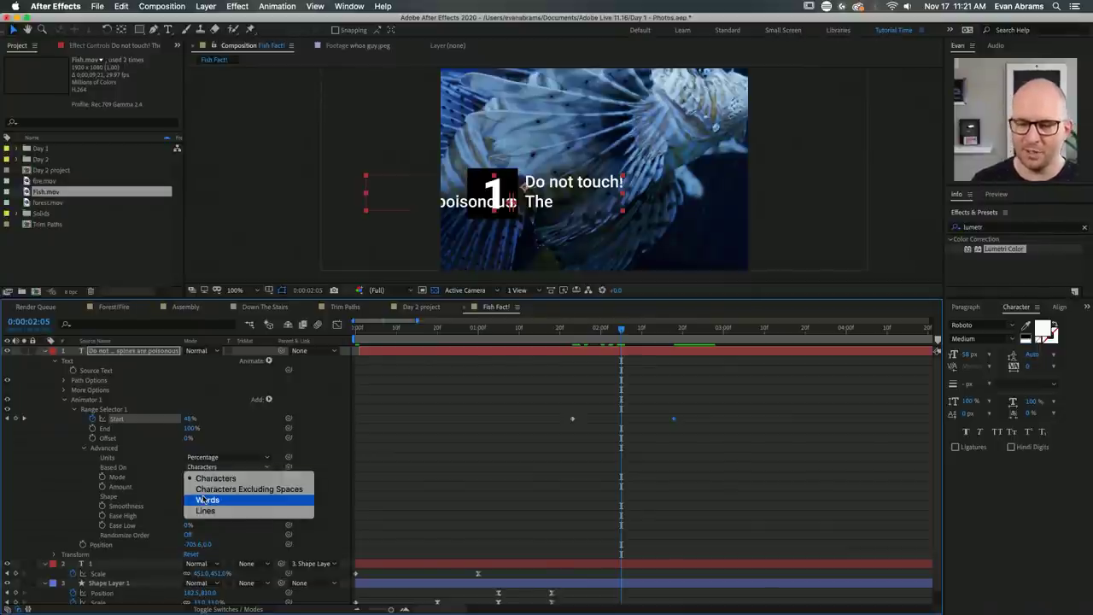
click(204, 500)
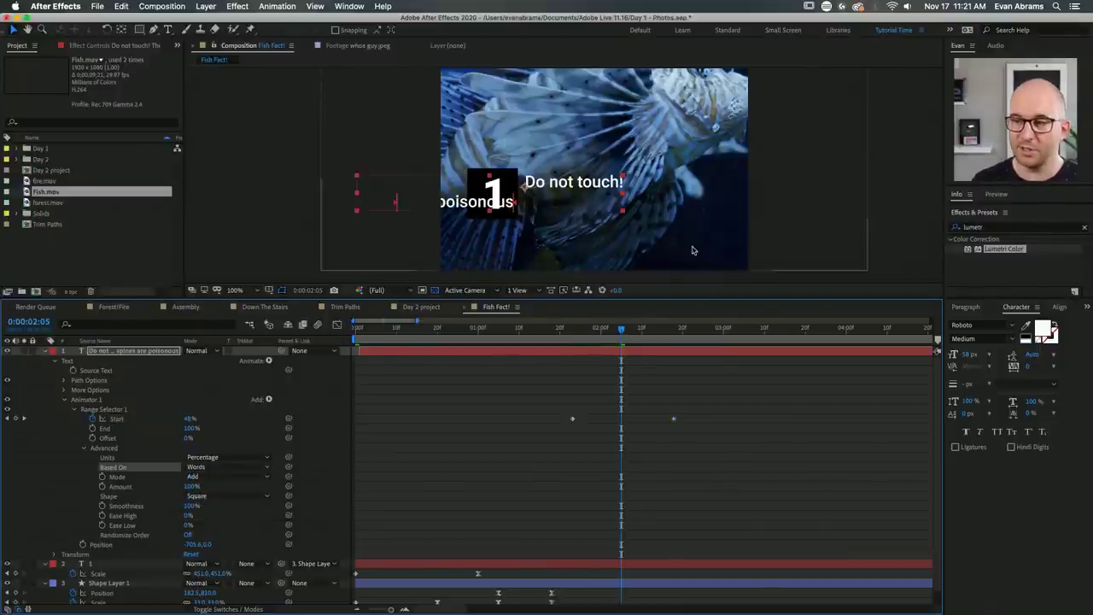
drag(617, 340, 574, 343)
key(space)
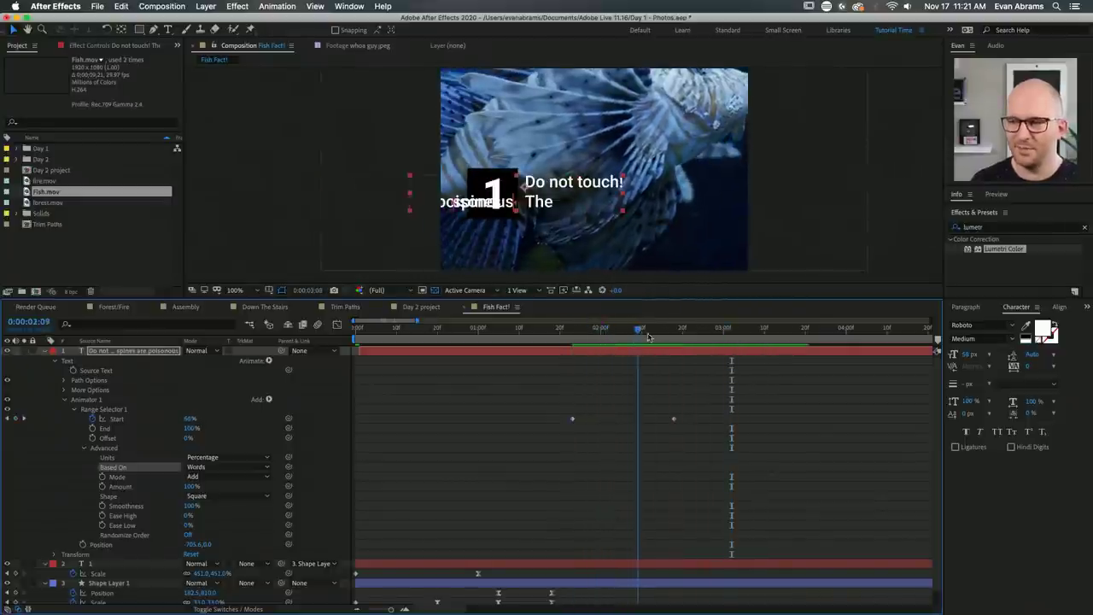
key(space)
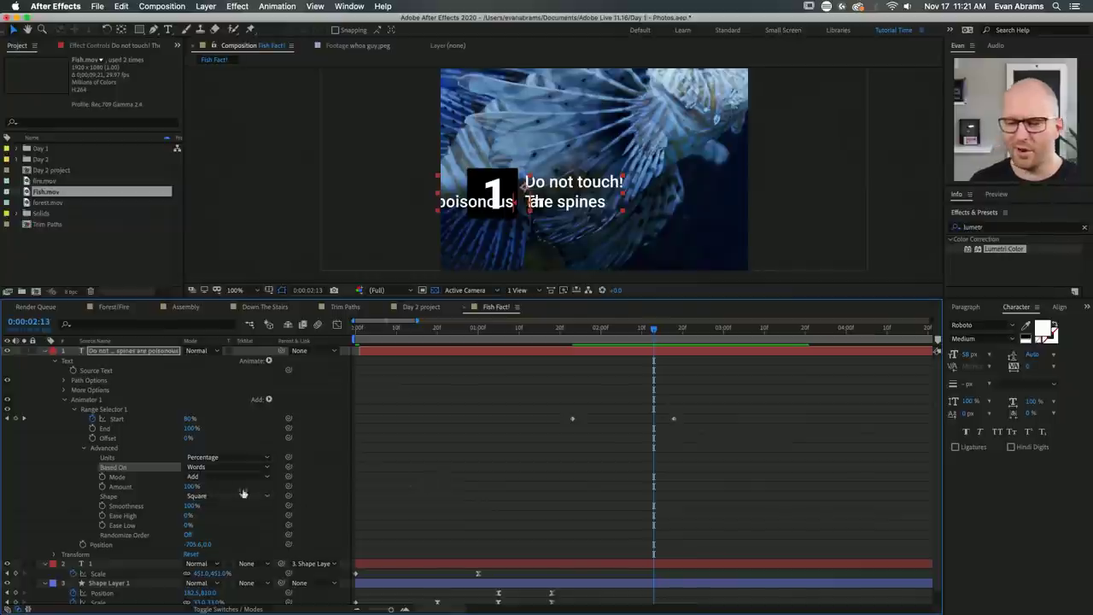
click(137, 526)
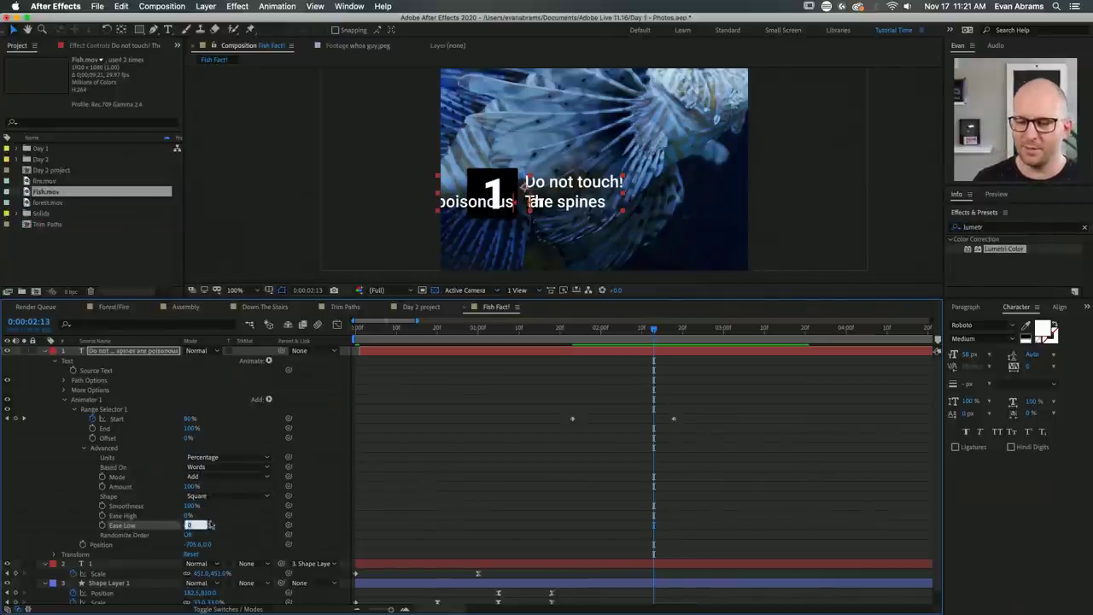
drag(188, 526, 260, 527)
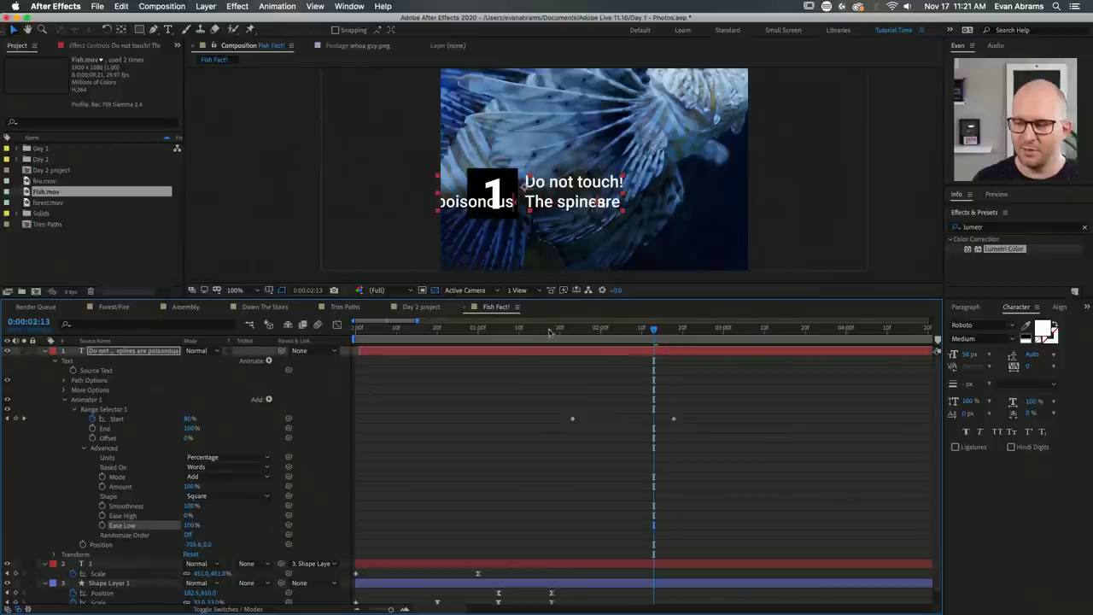
click(571, 330)
key(space)
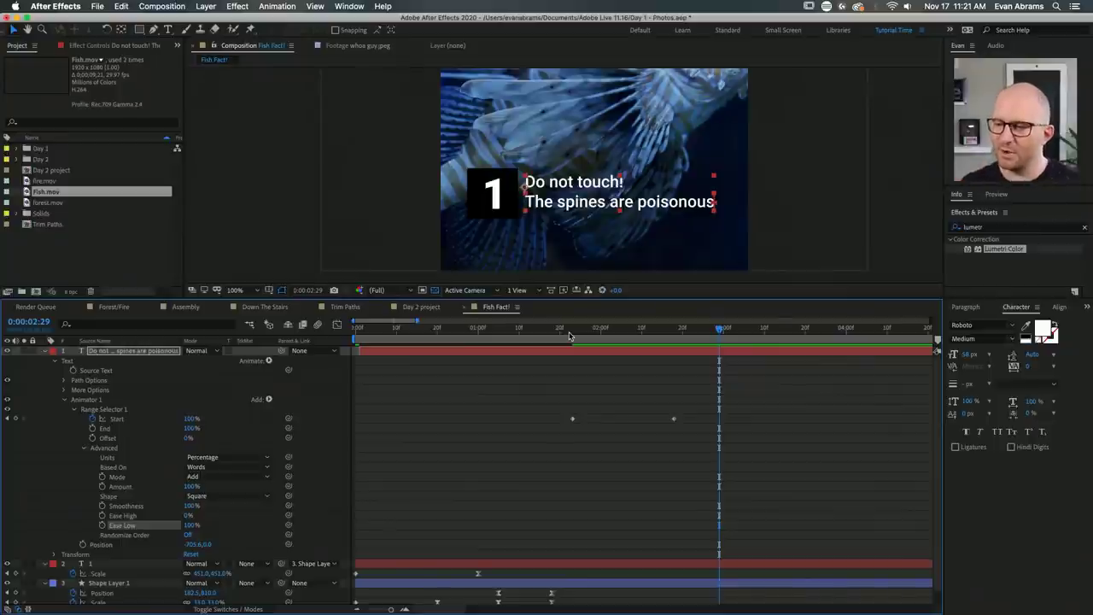
click(571, 336)
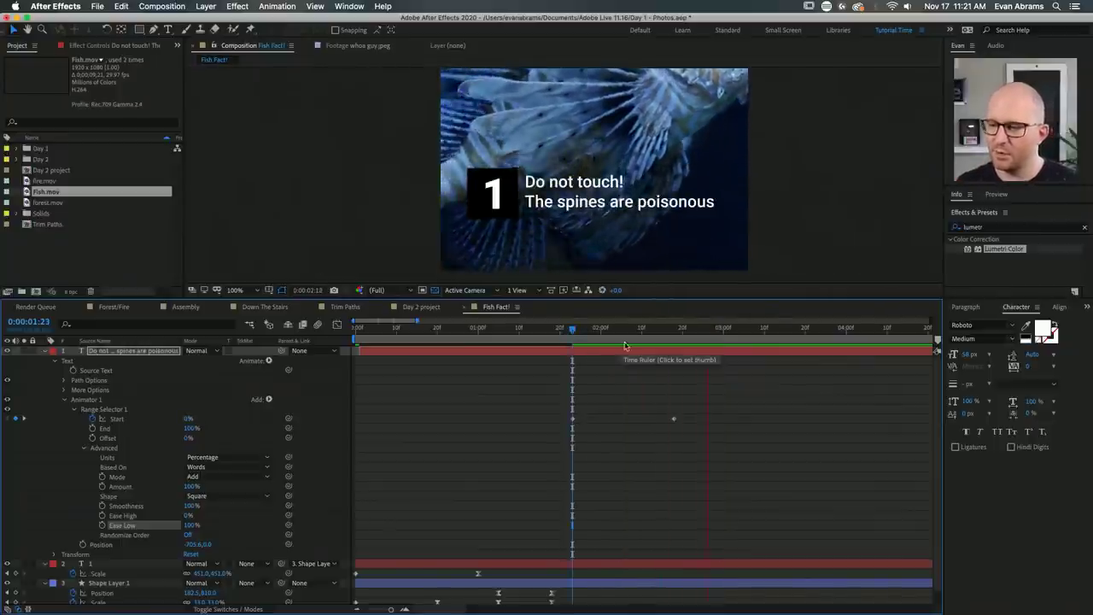
click(575, 343)
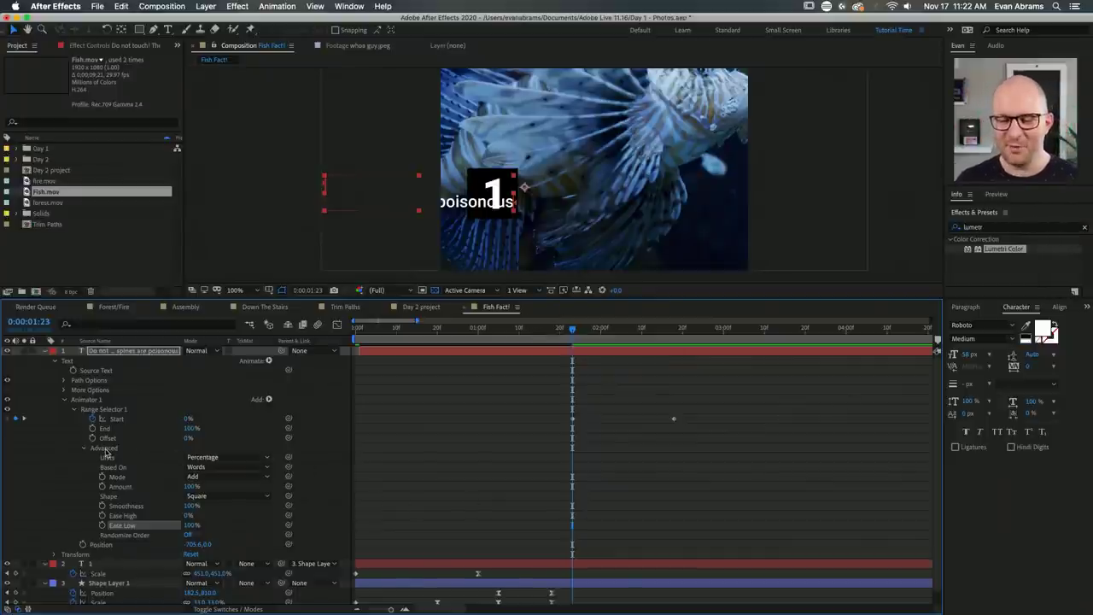
Change the range selector shape to Ramp Up and preview the reveal through 2:18.
click(128, 497)
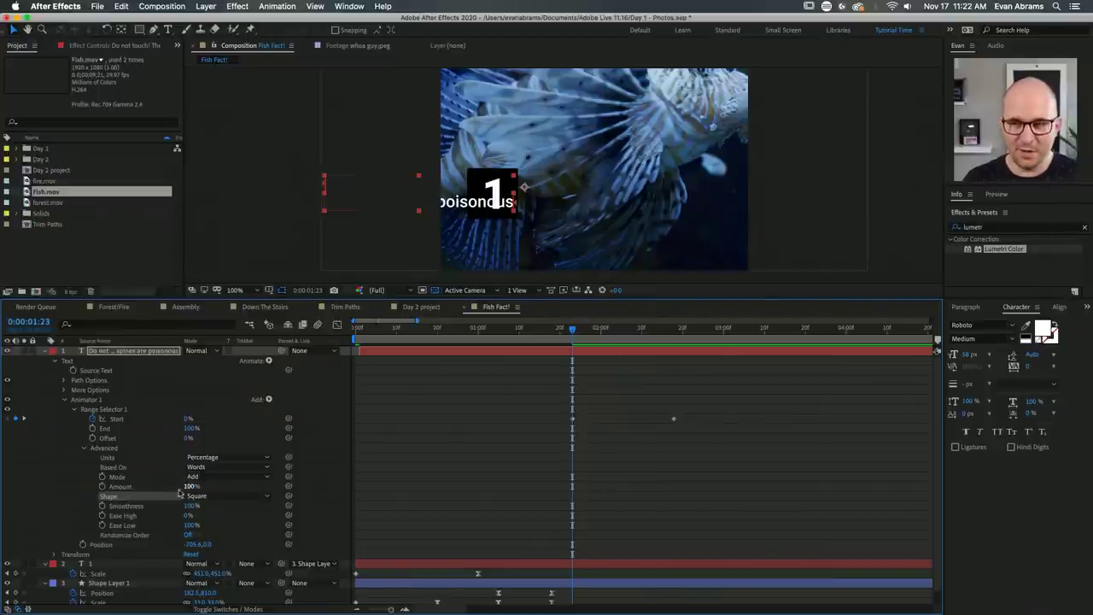
click(199, 497)
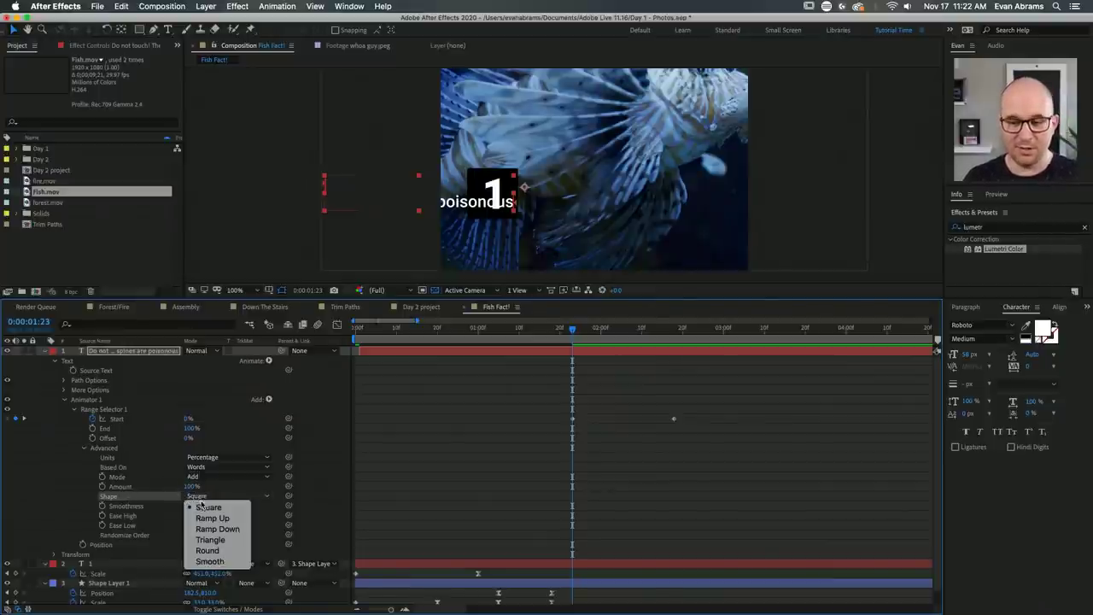
click(213, 518)
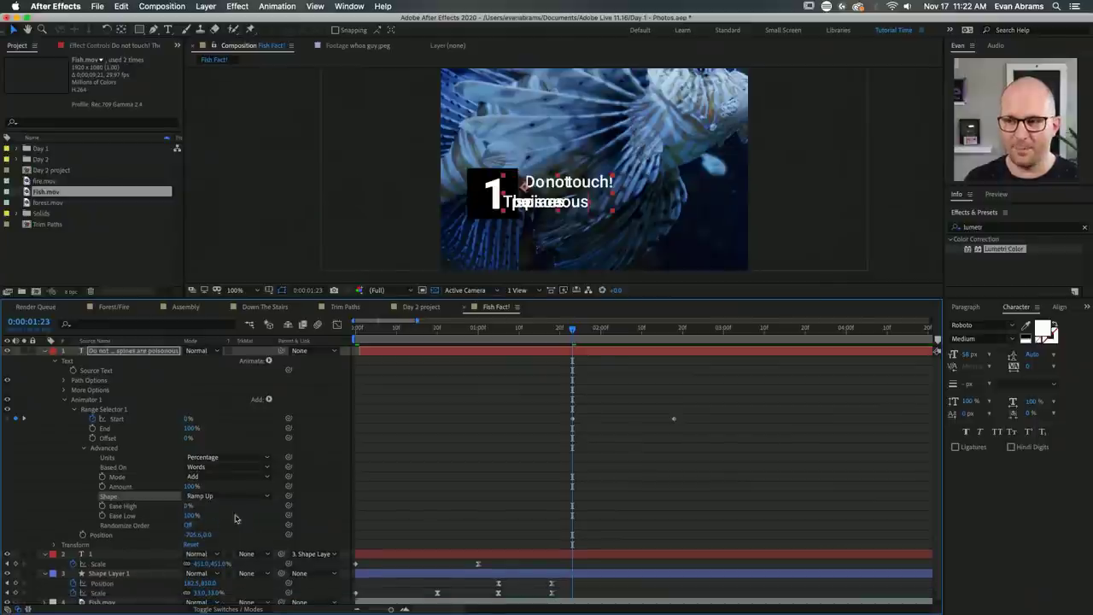
drag(570, 336, 555, 339)
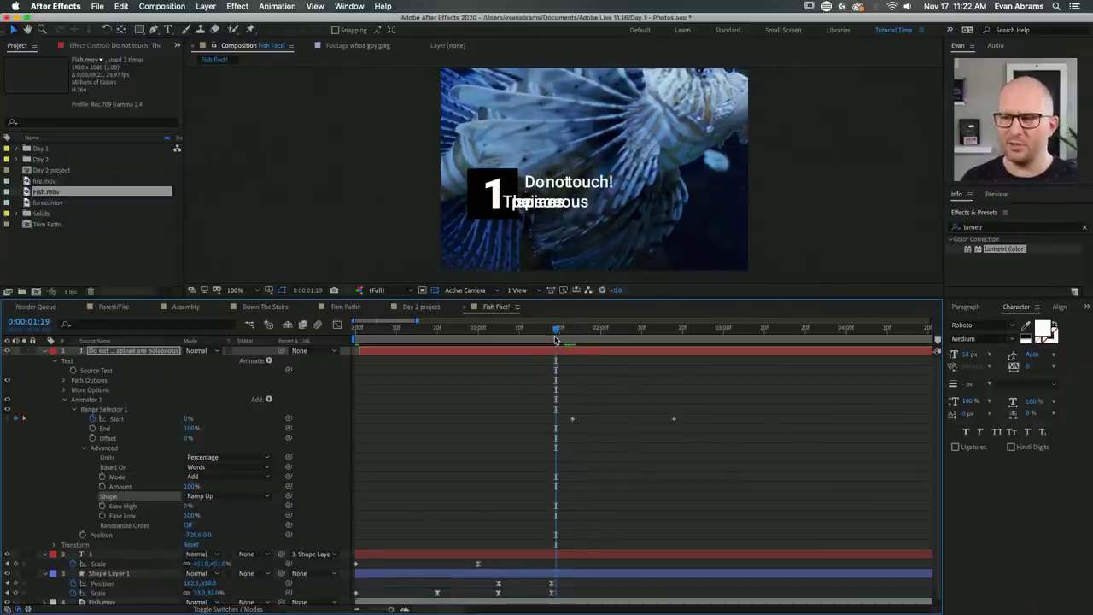
key(space)
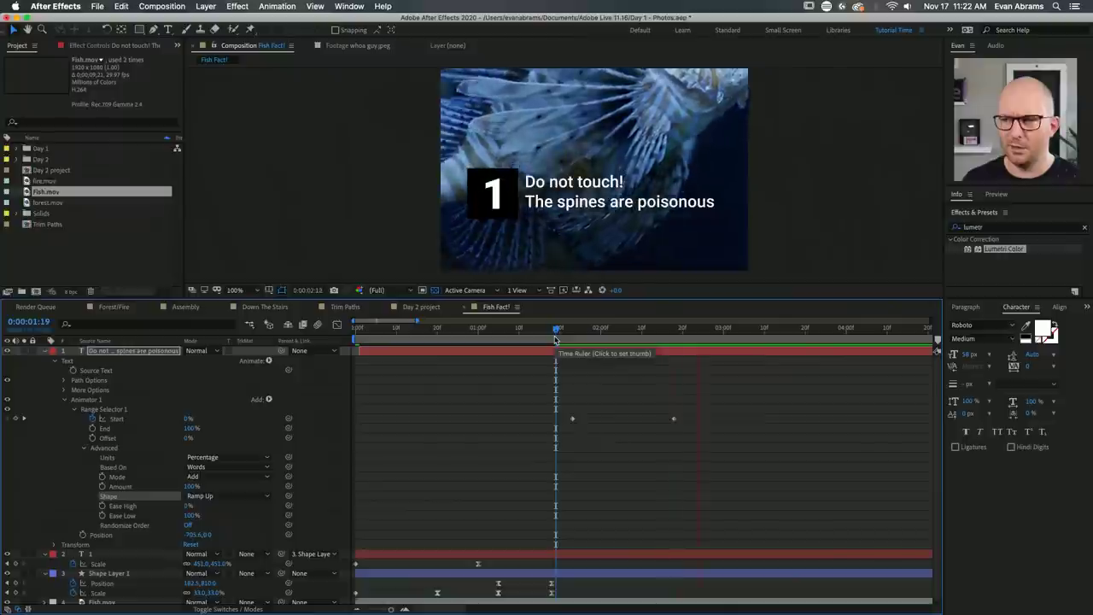
key(space)
click(571, 343)
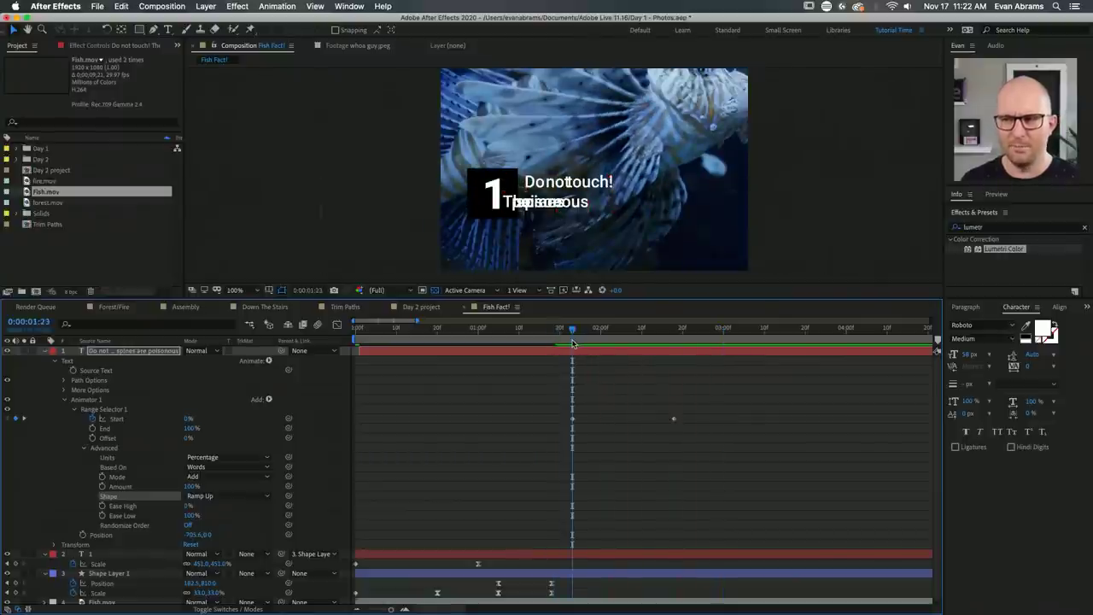
click(571, 344)
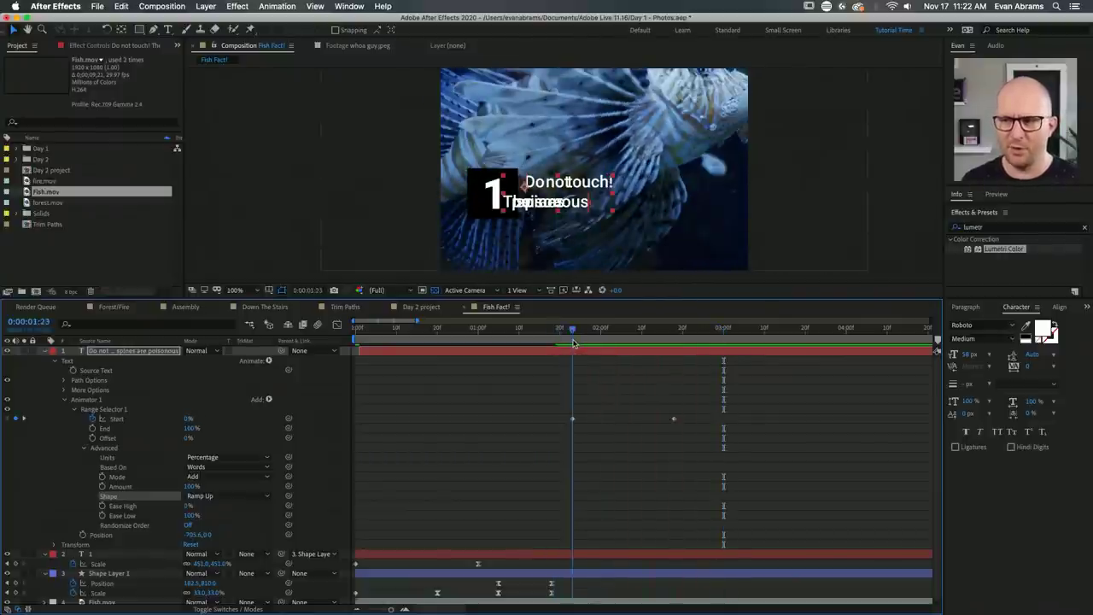
drag(572, 346, 675, 346)
Set the range selector Start to 0% and End to 50%.
click(111, 418)
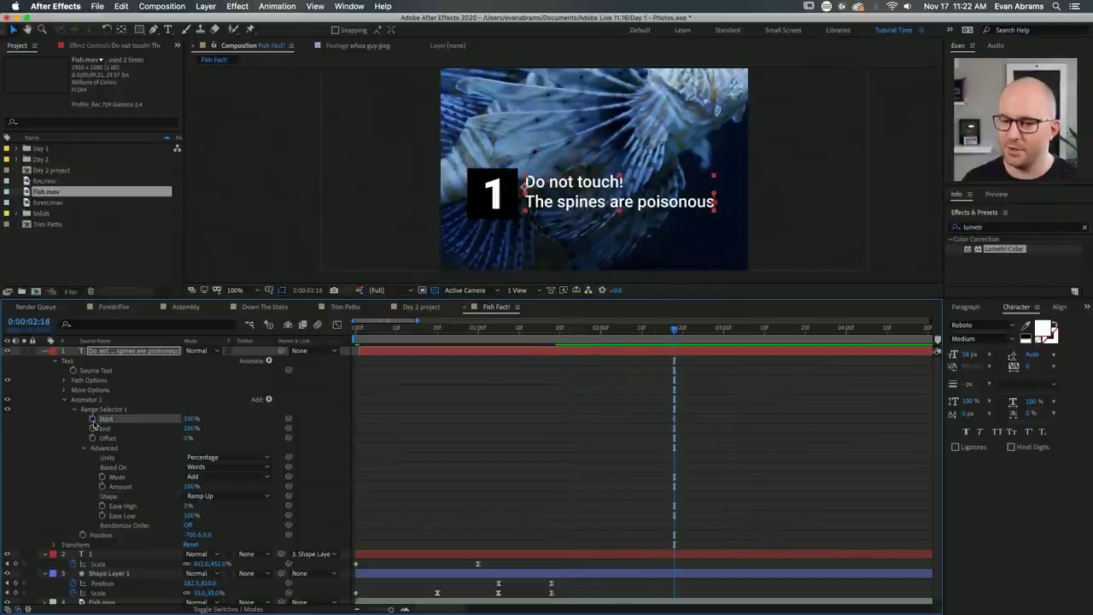
click(192, 418)
text(0)
key(Return)
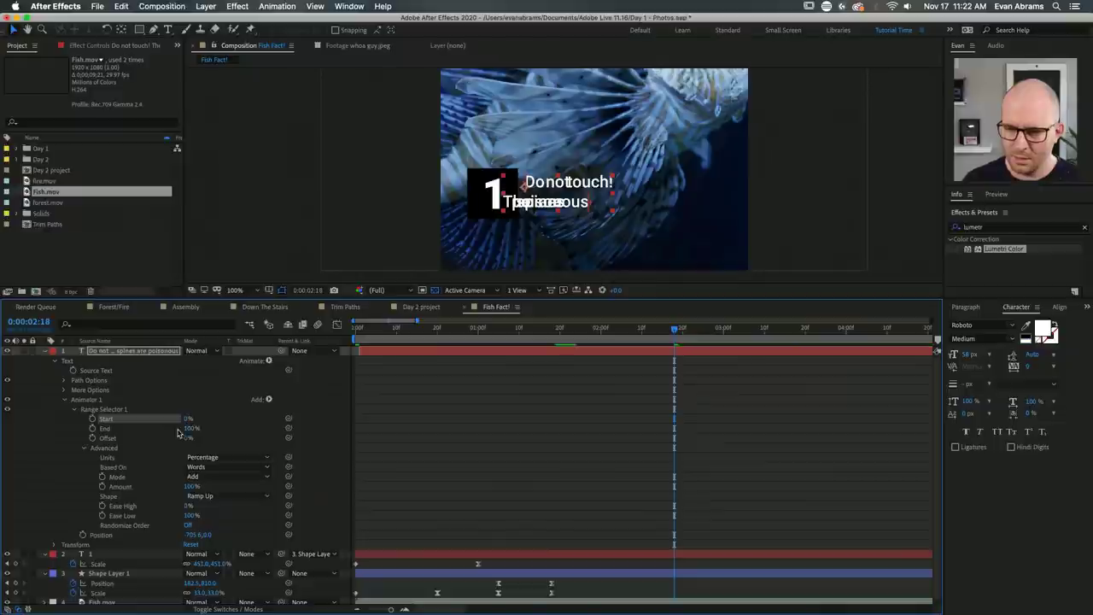
click(193, 428)
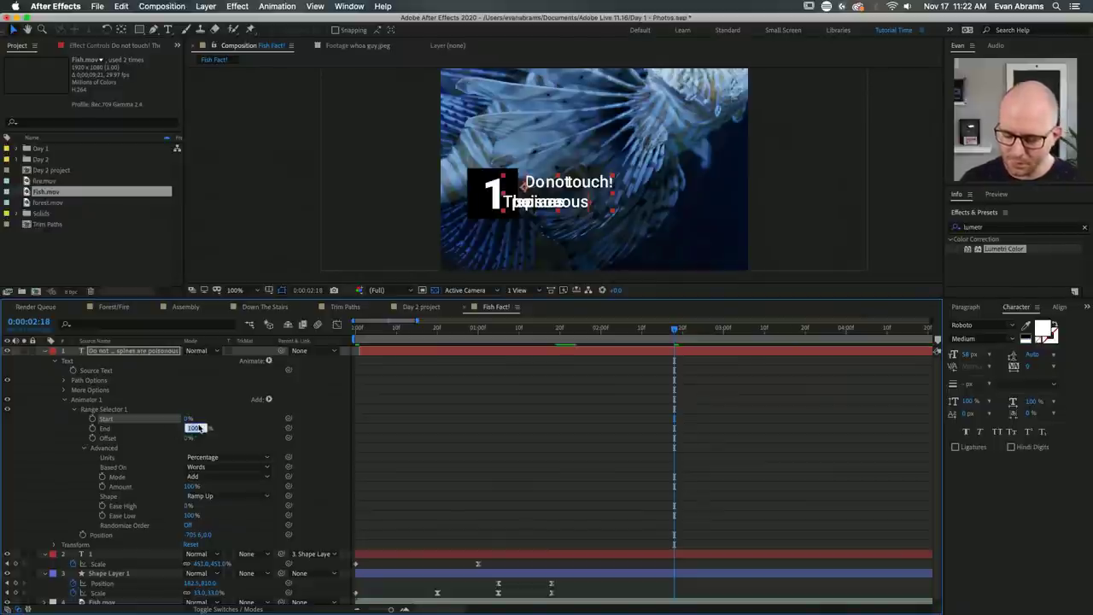
text(50)
key(Return)
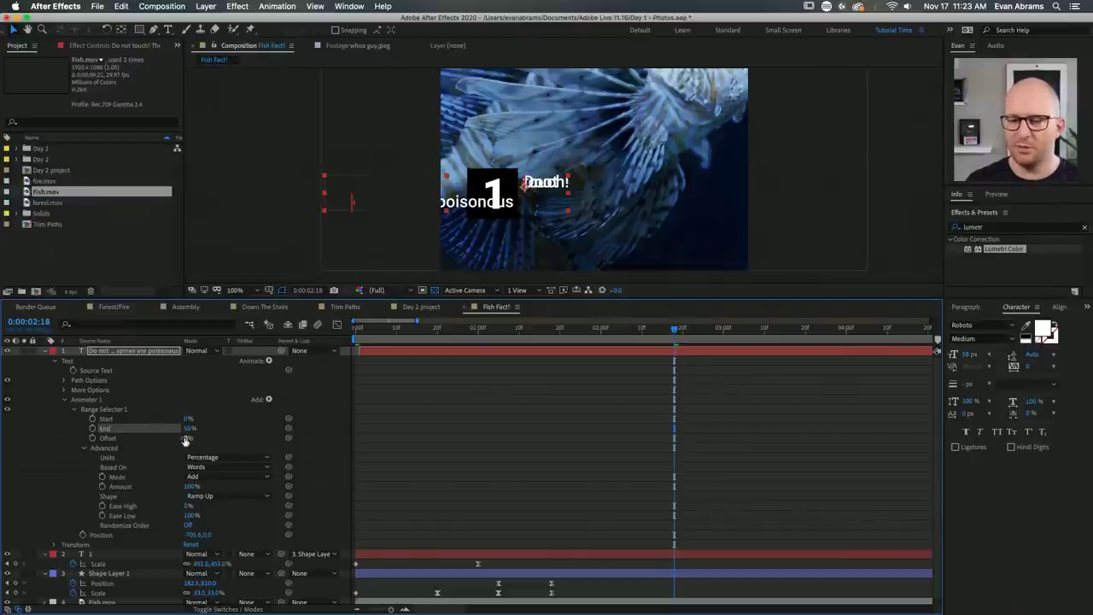
Keyframe Offset at 100%, then set it to -50% at 1:25.
drag(187, 438, 280, 447)
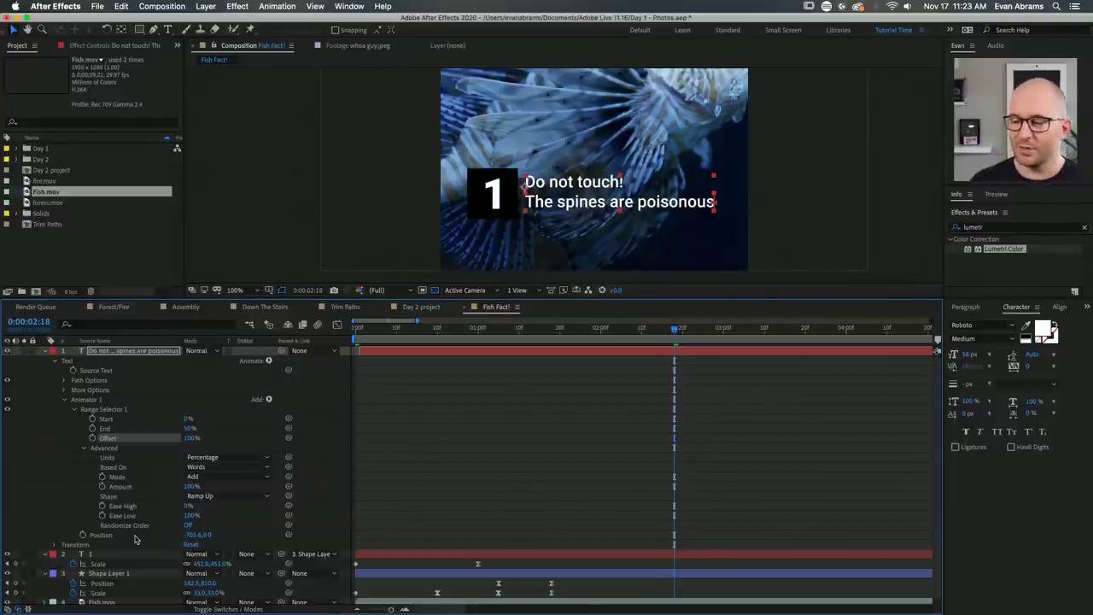
click(92, 438)
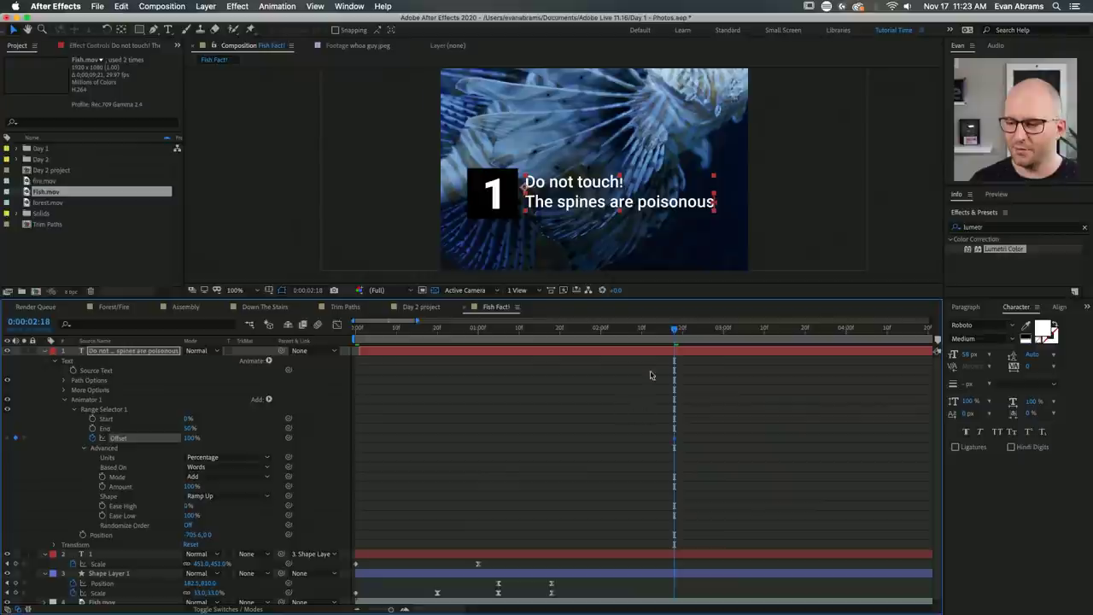
click(579, 329)
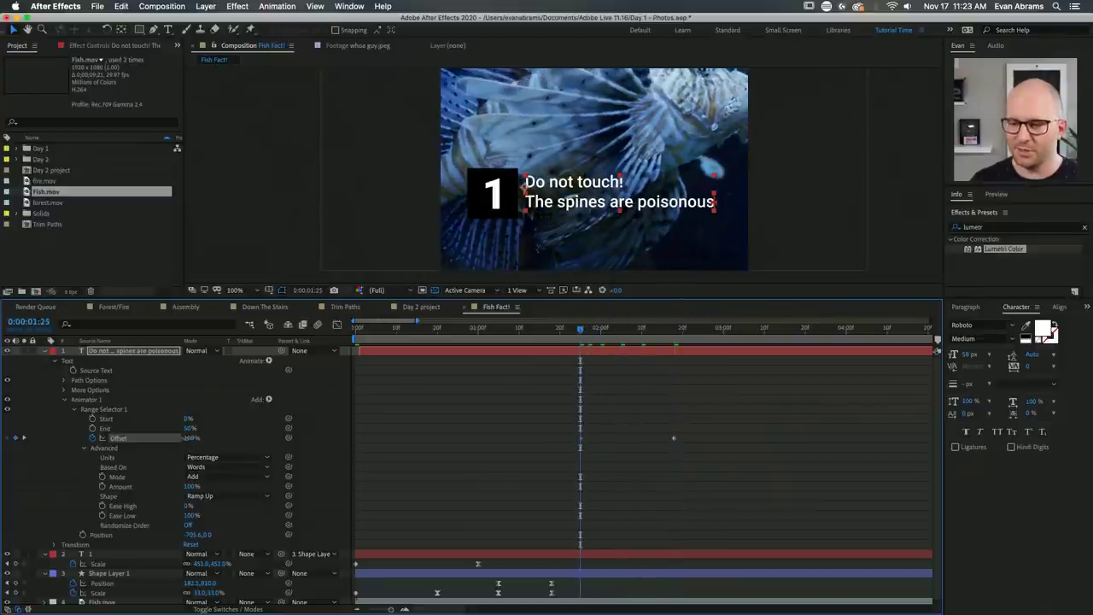
drag(190, 438, 141, 459)
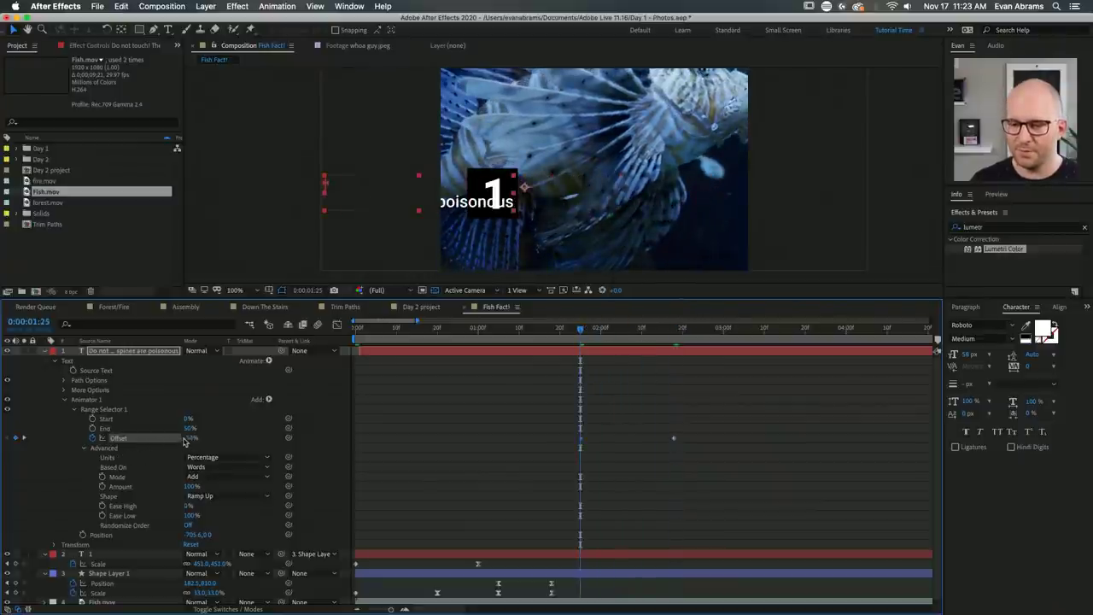
drag(208, 442, 205, 441)
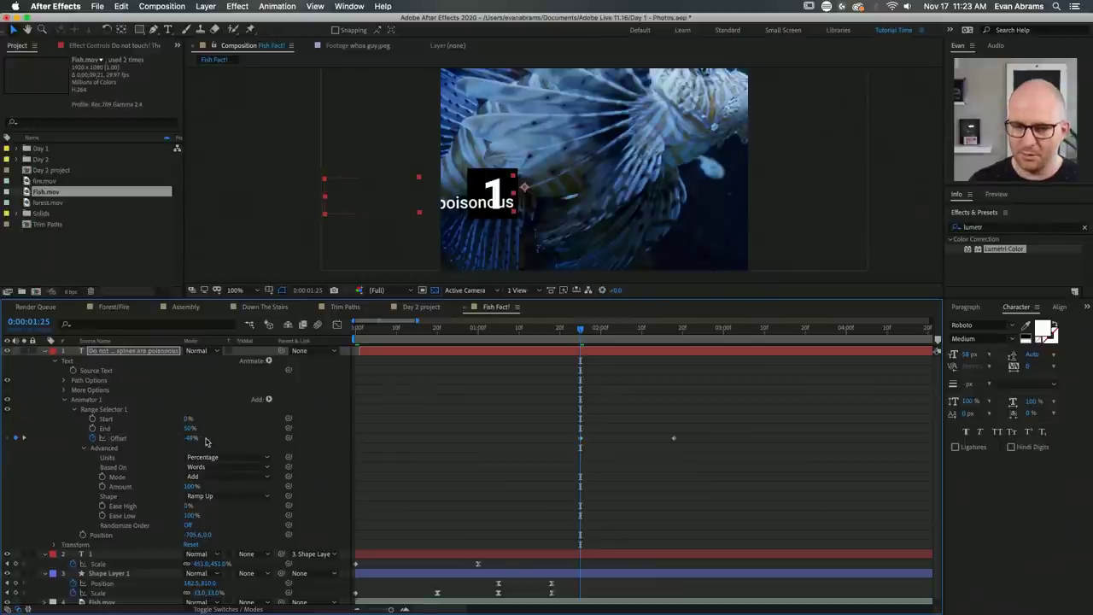
click(205, 441)
text(-50)
key(Return)
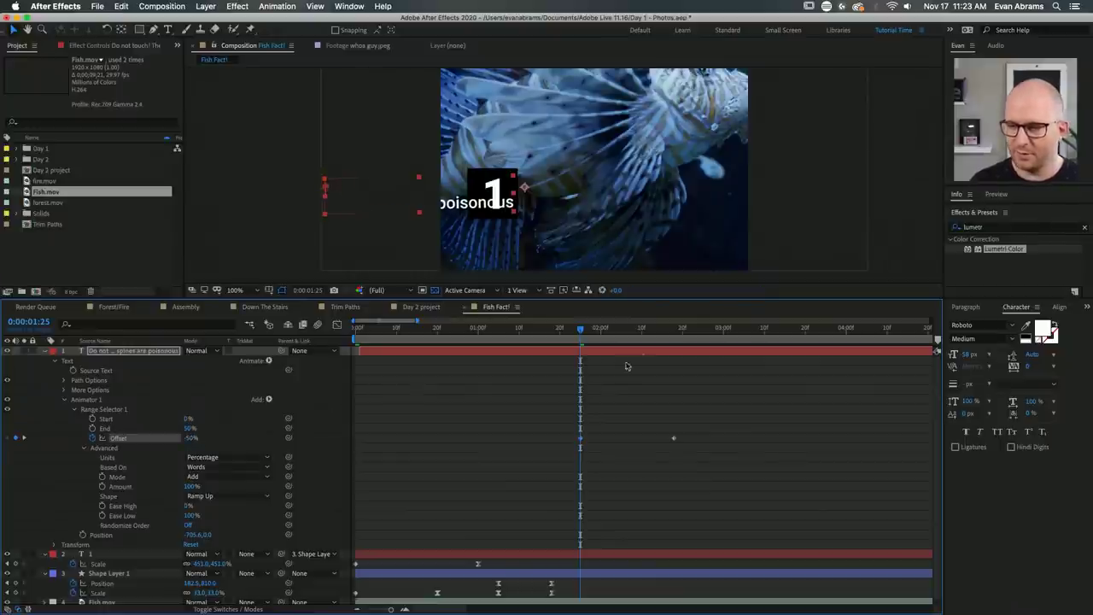
Move the 100% Offset keyframe to 2:22, preview at 50% zoom, and select all layers.
key(space)
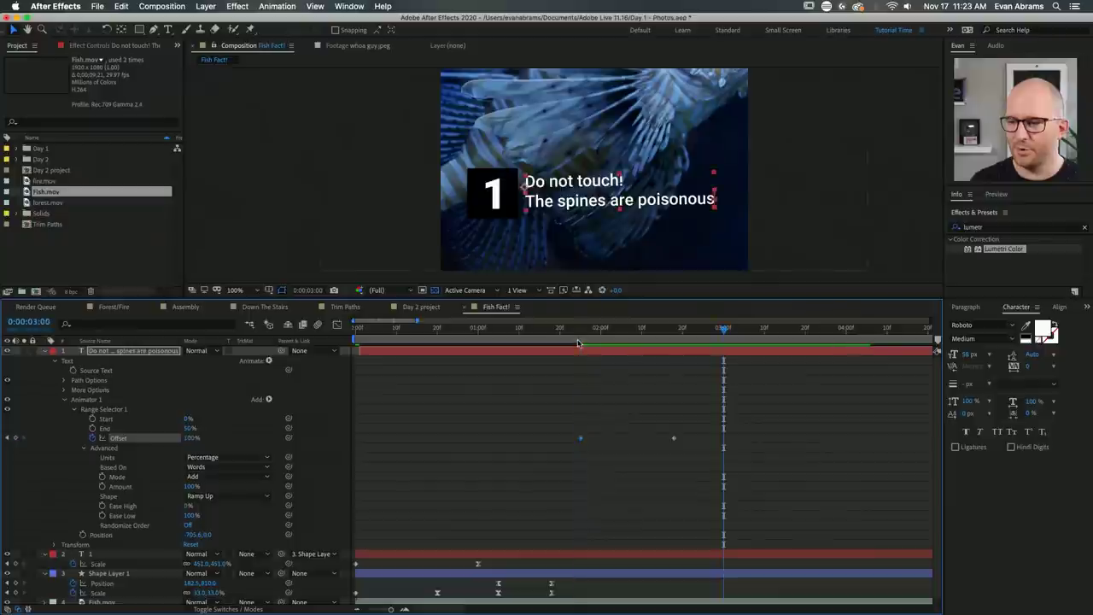
key(space)
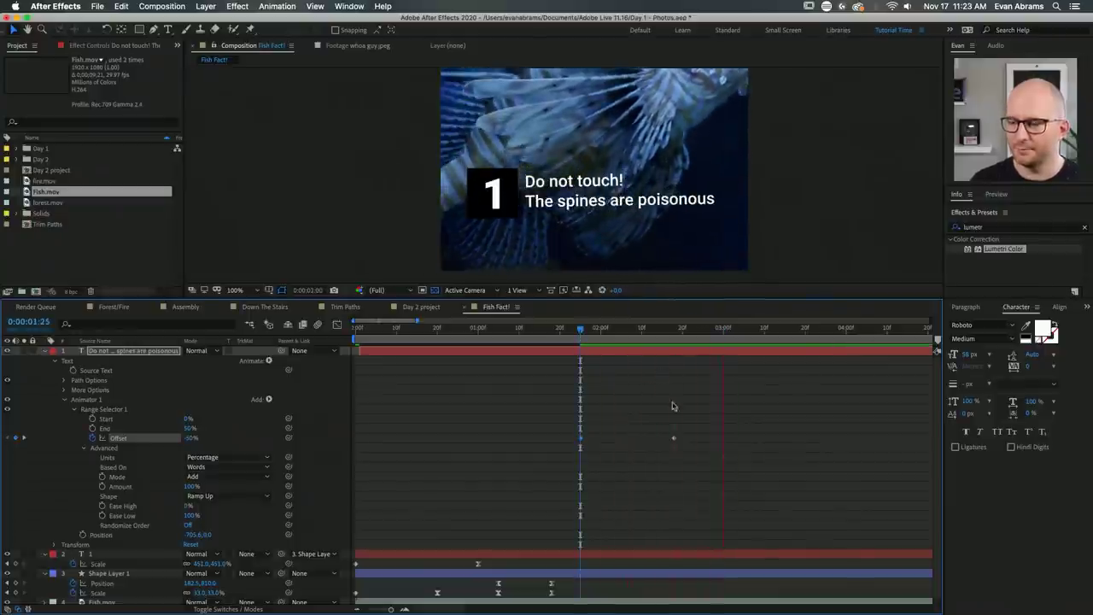
drag(673, 438, 694, 437)
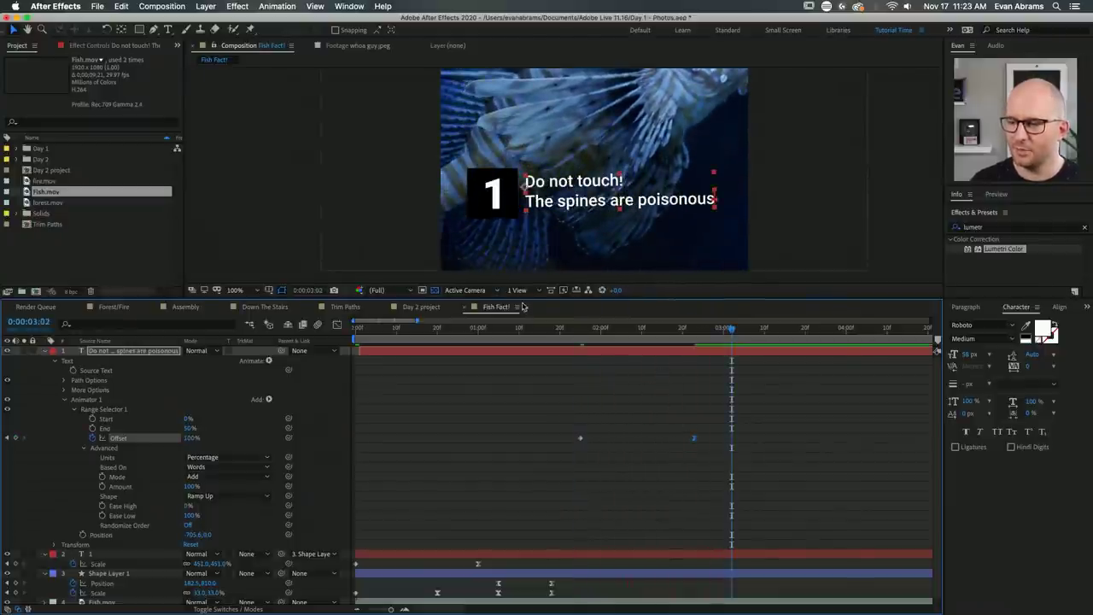
click(559, 328)
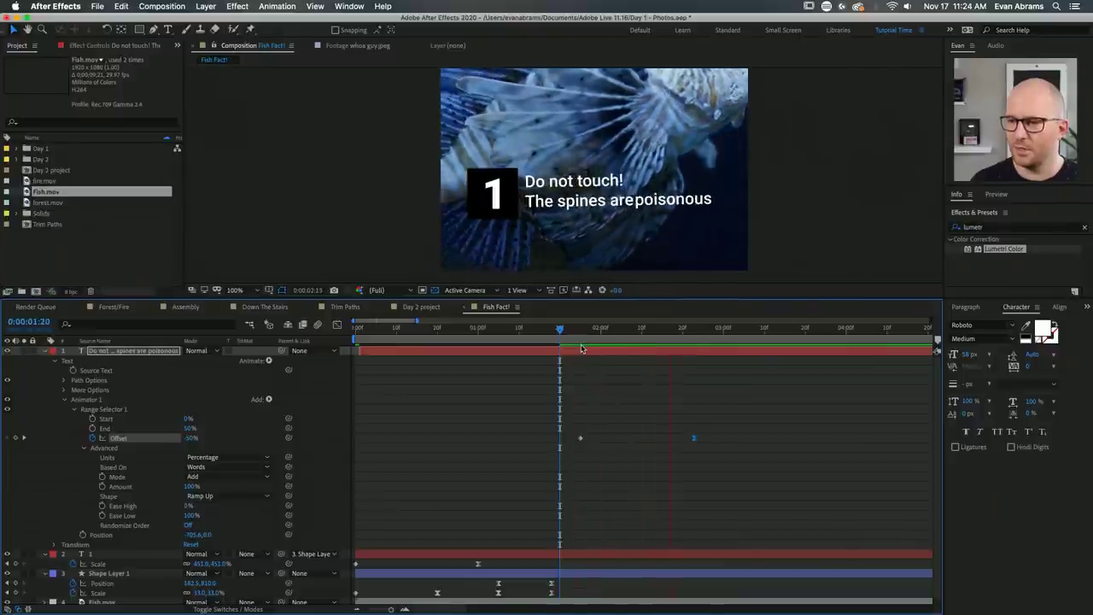
key(comma)
click(586, 331)
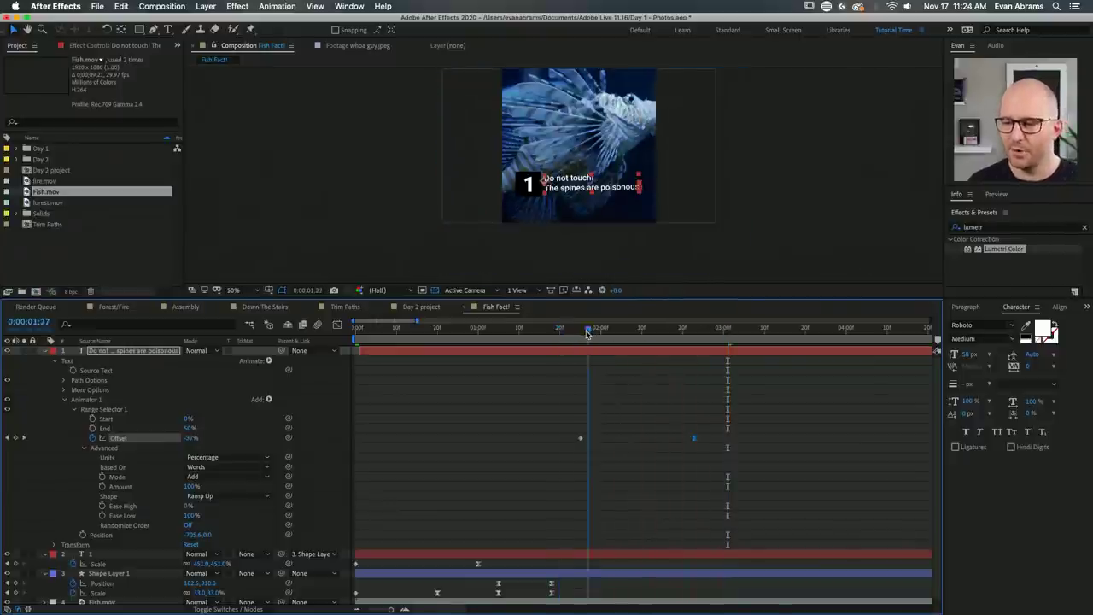
key(space)
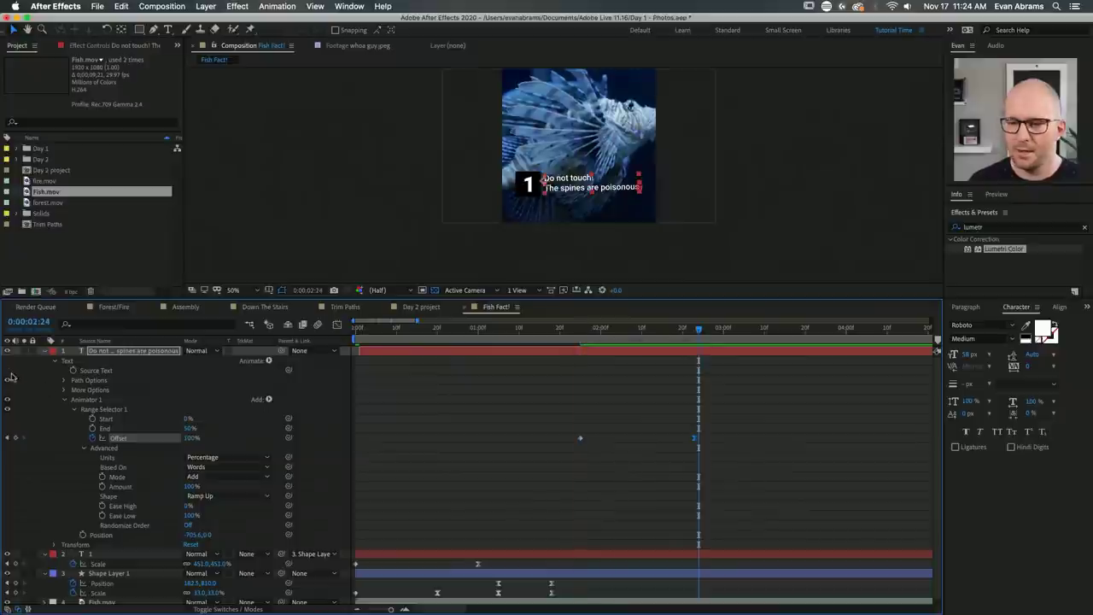
key(super+a)
Collapse layer properties, move the caption layer just above Fish.mov, and preview from 1:11.
key(u)
click(119, 357)
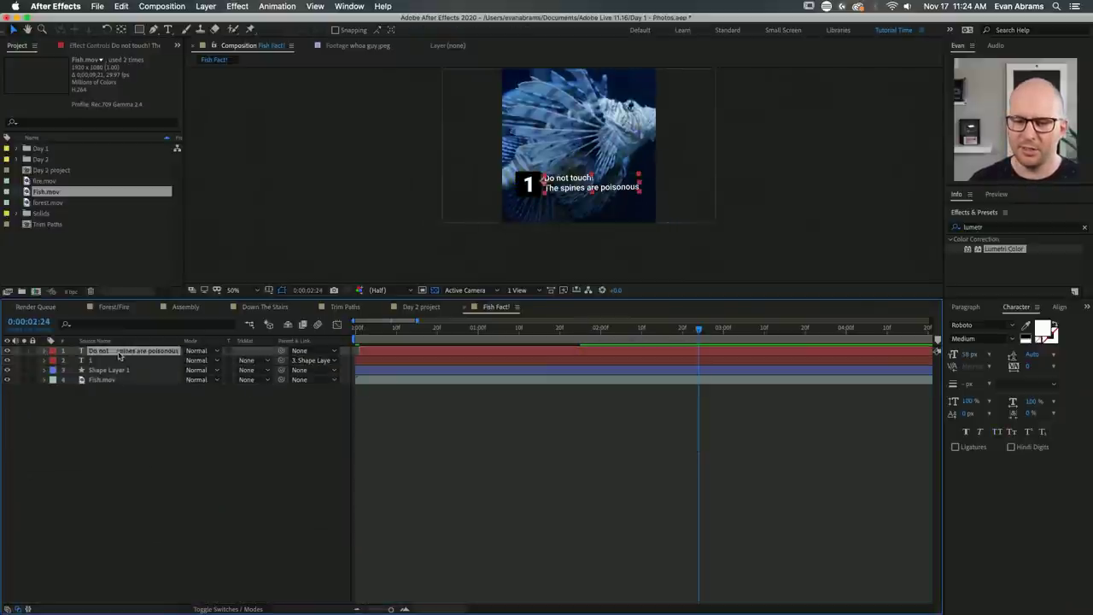
drag(119, 357, 124, 379)
click(522, 335)
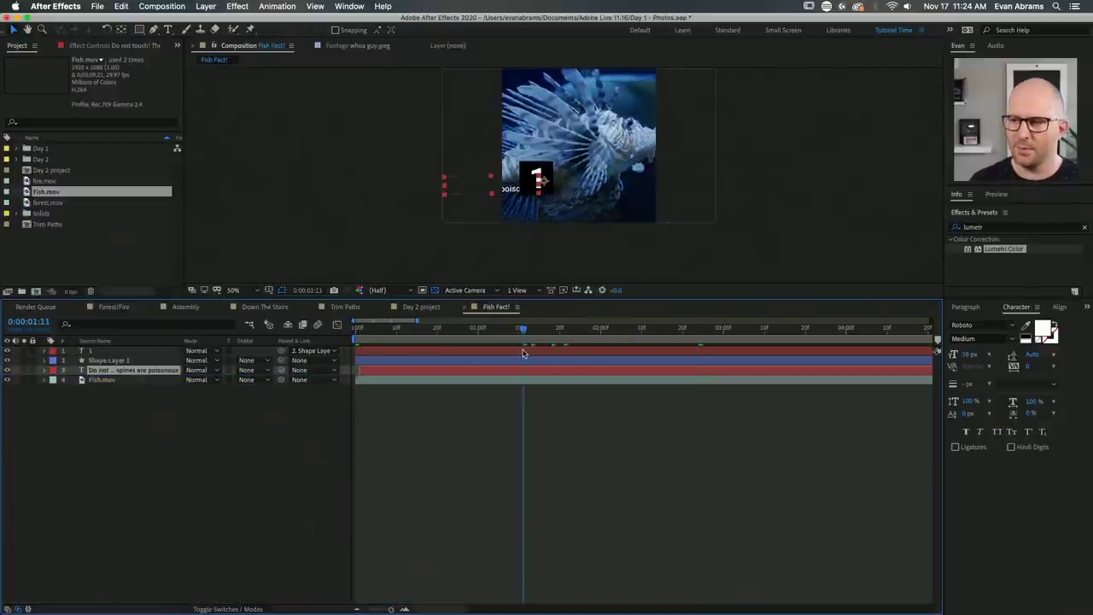
key(space)
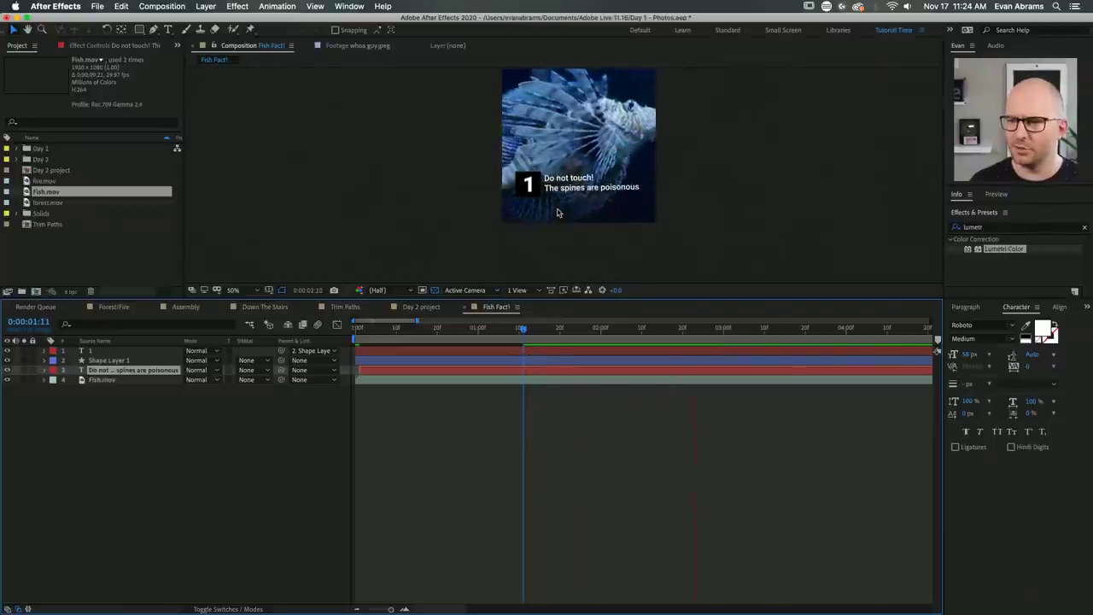
key(slash)
key(space)
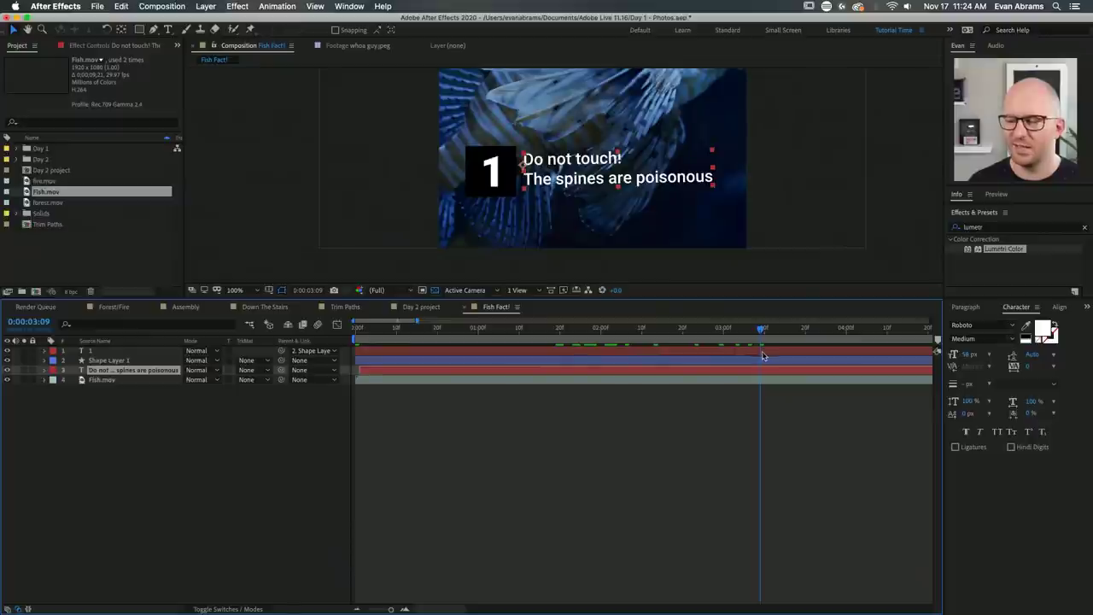
Draw a rectangular mask around the caption and return to before the text appears.
key(q)
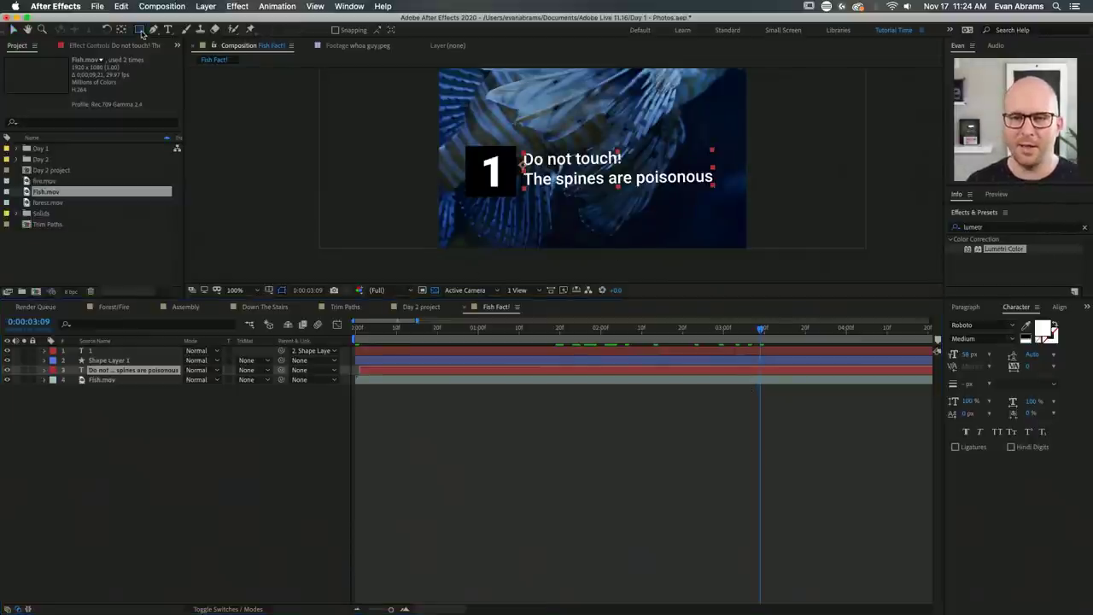
drag(509, 135, 745, 211)
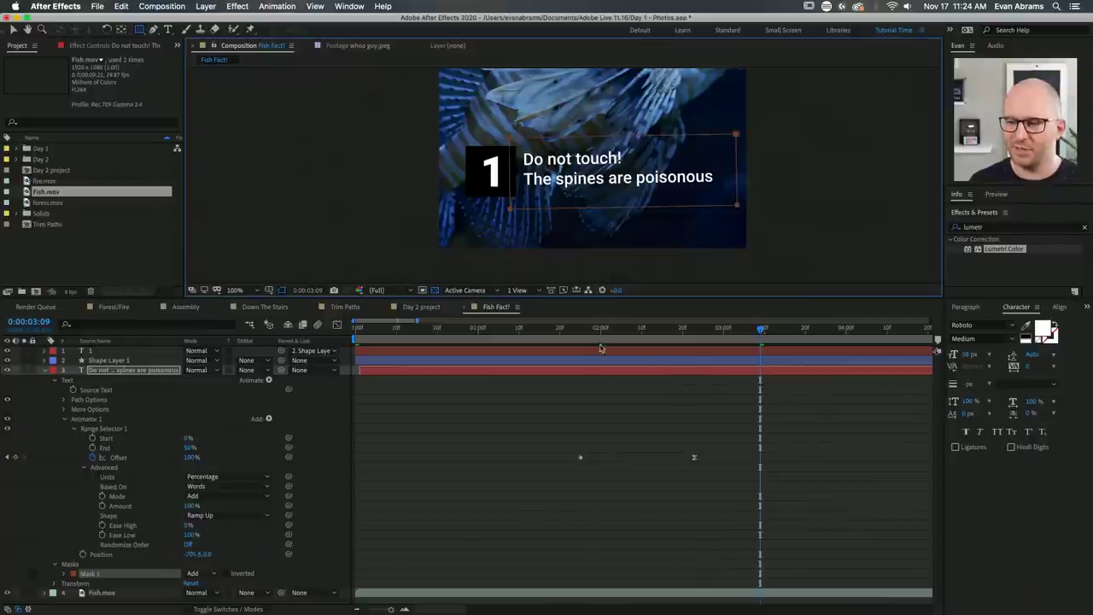
click(553, 330)
scroll(578, 238, down, 2)
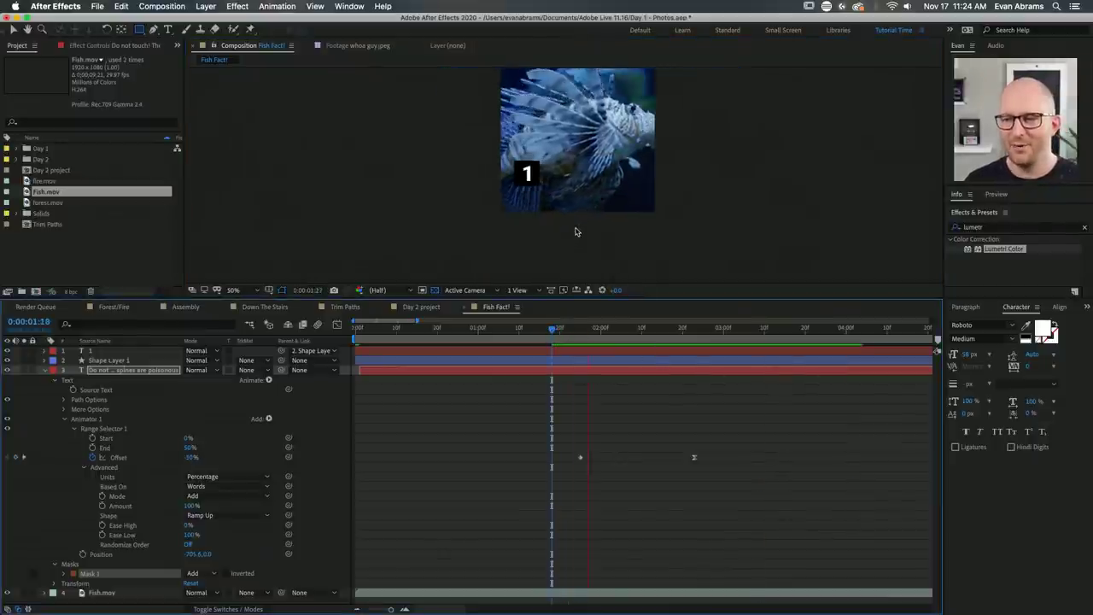
Preview the fact text reveal several times, scrubbing back to before the text appears.
key(space)
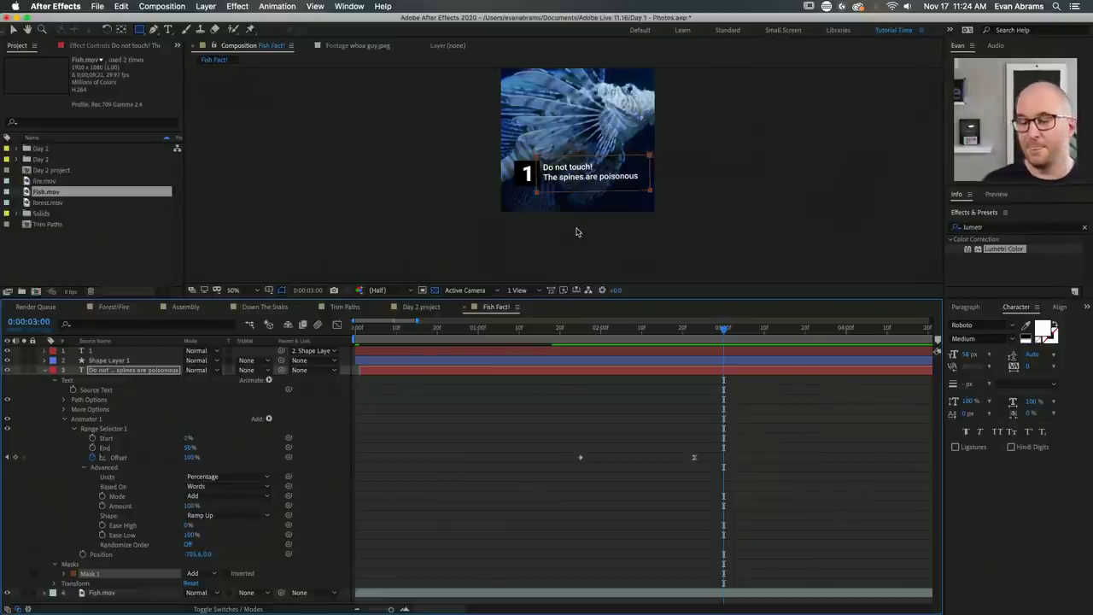
click(134, 422)
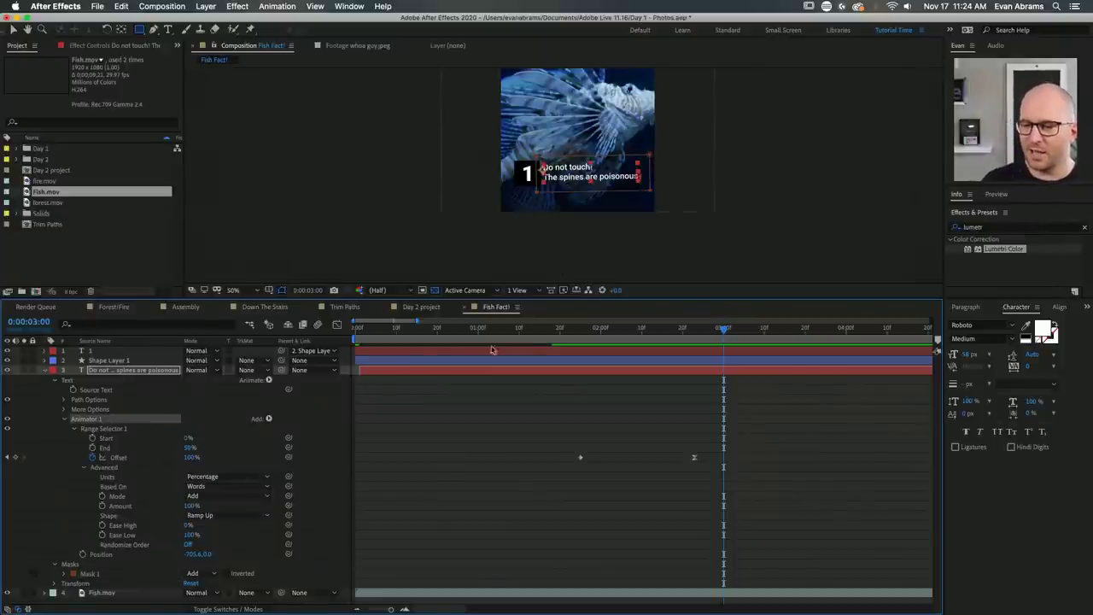
drag(546, 336, 696, 336)
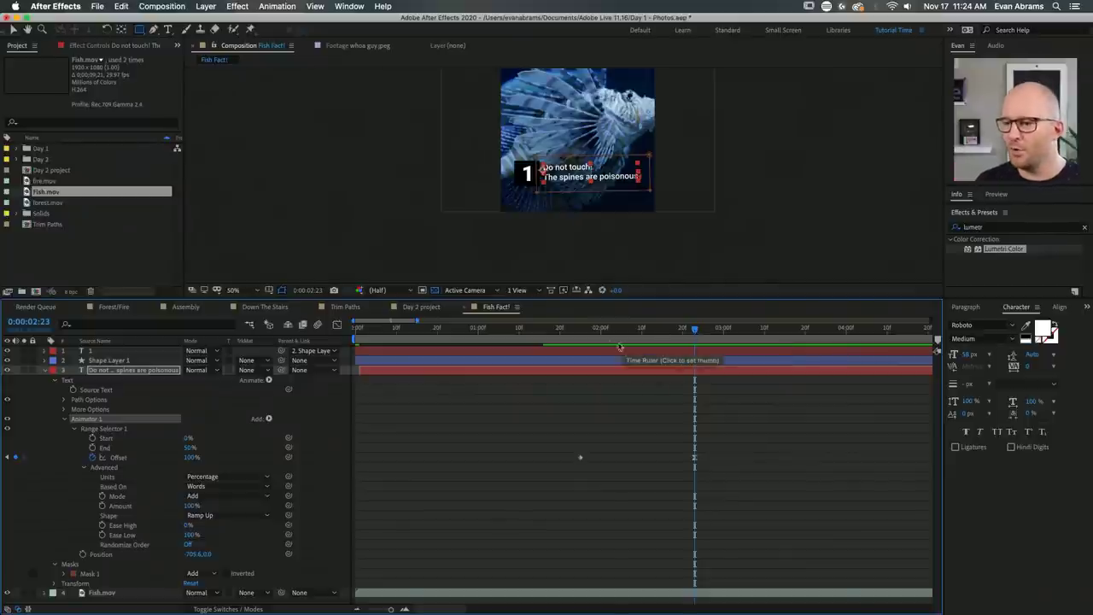
click(582, 335)
key(space)
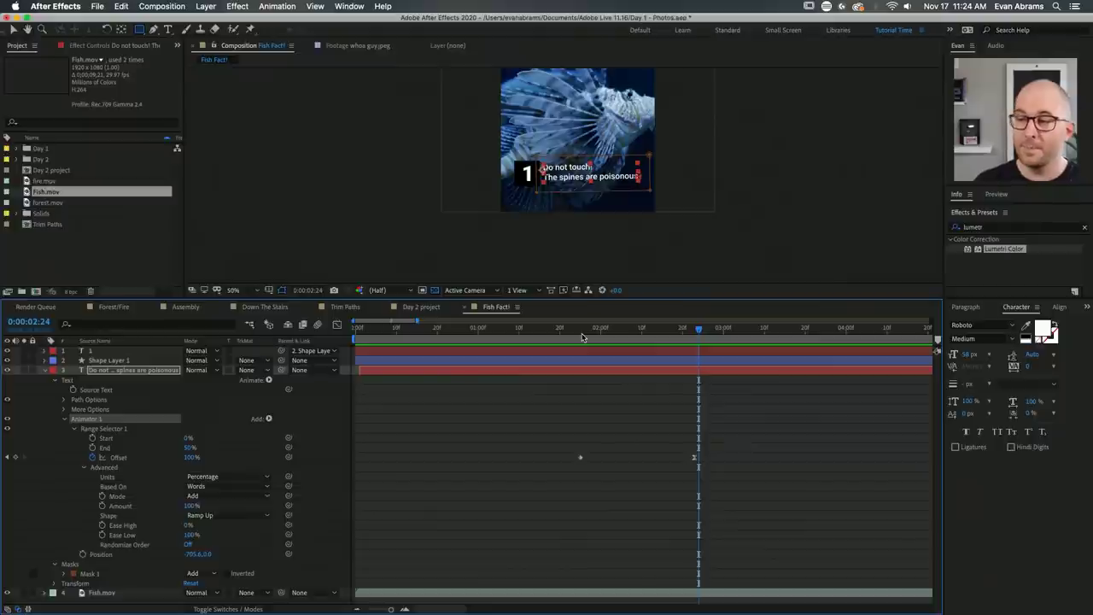
click(571, 339)
key(space)
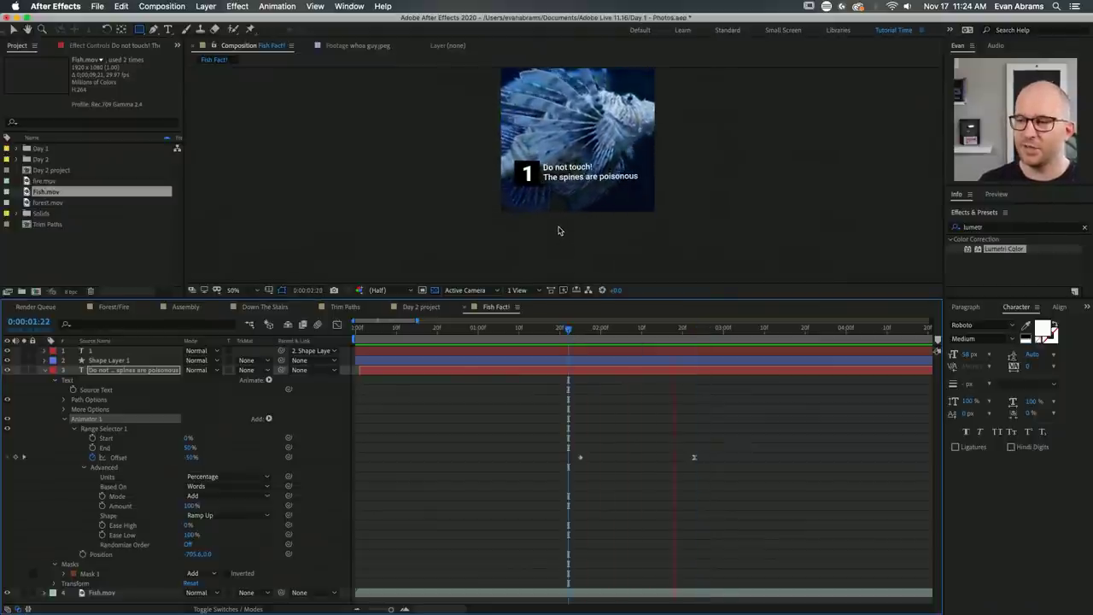
click(568, 339)
key(space)
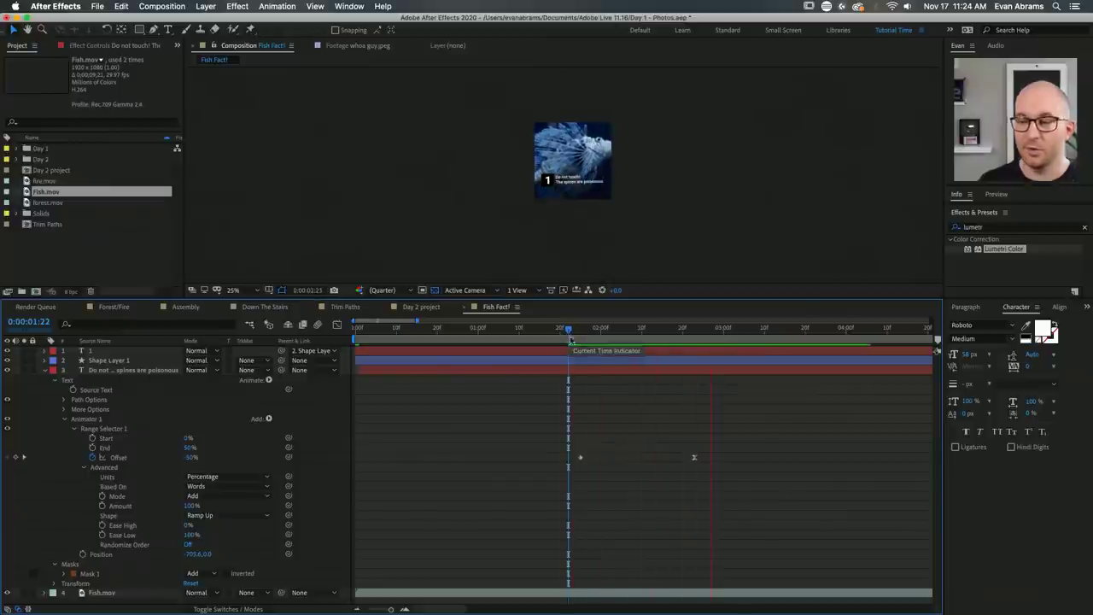
Collapse all layer properties, preview the whole comp, then switch to the Day 2 project comp.
key(super+a)
key(u)
click(478, 476)
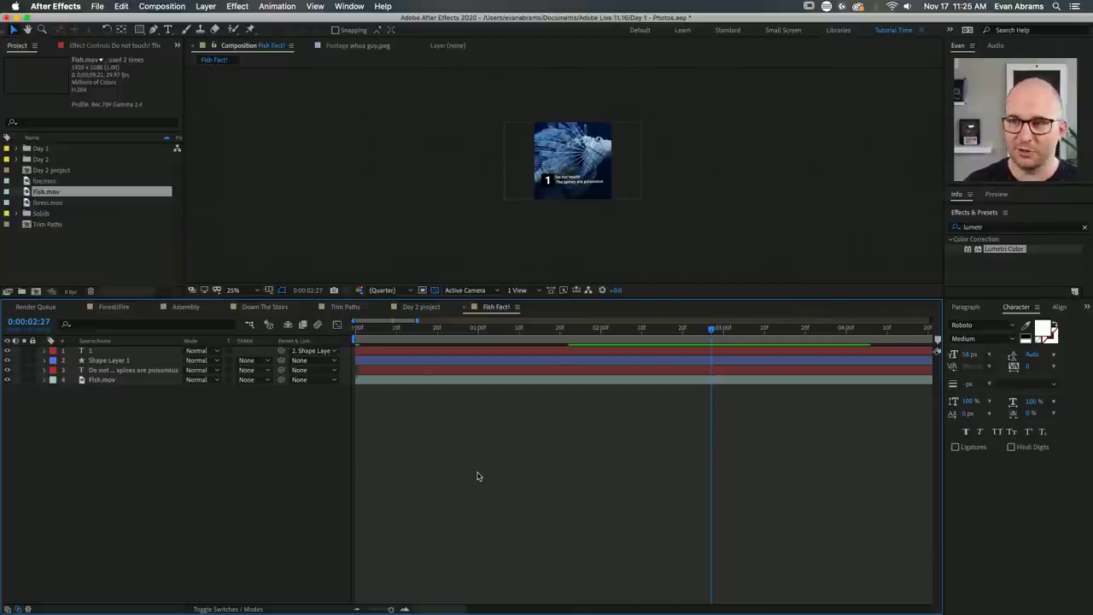
key(space)
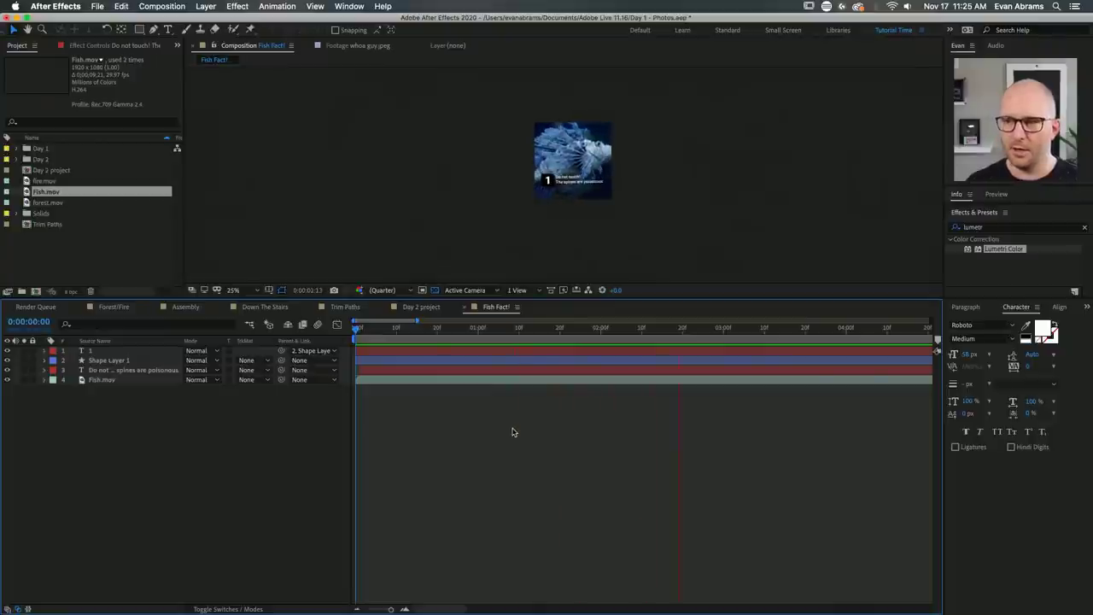
key(space)
key(period)
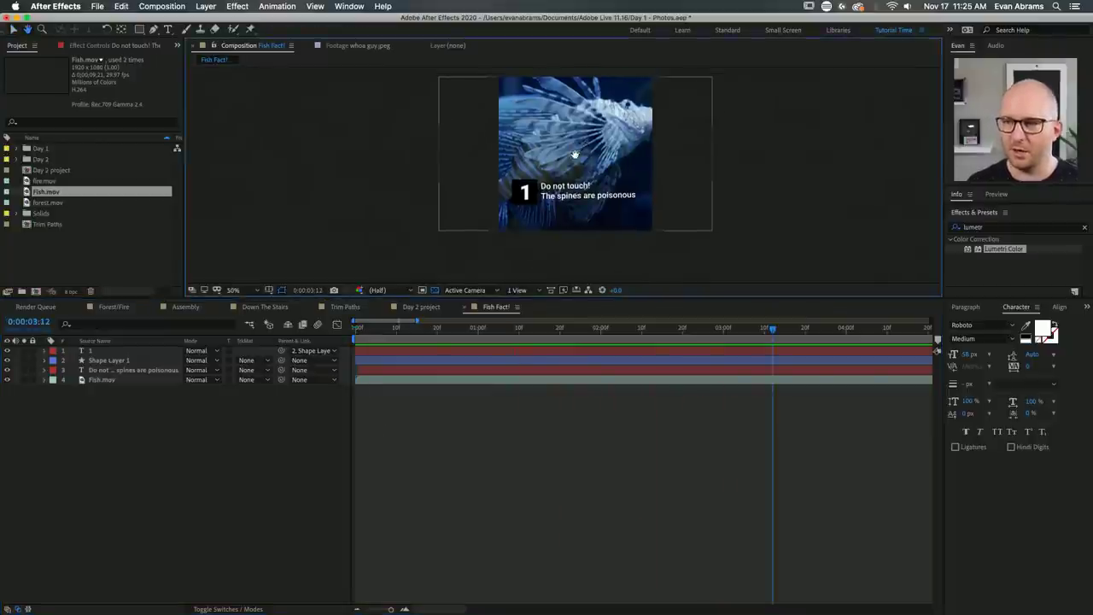
click(427, 308)
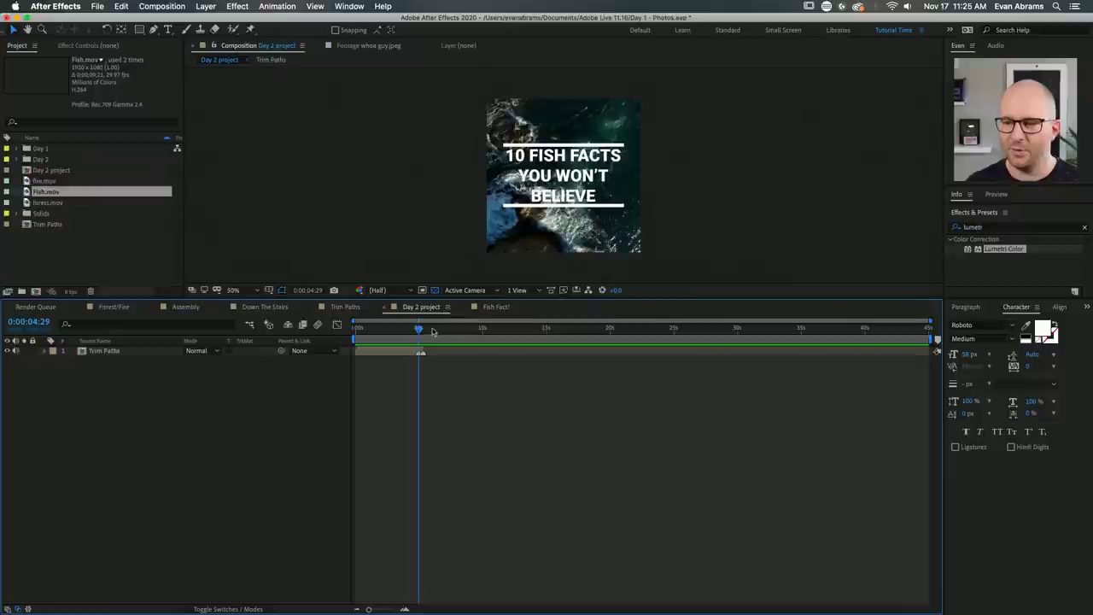
Add the Fish Fact! comp to the Day 2 project timeline at 0:00:04:29.
click(419, 330)
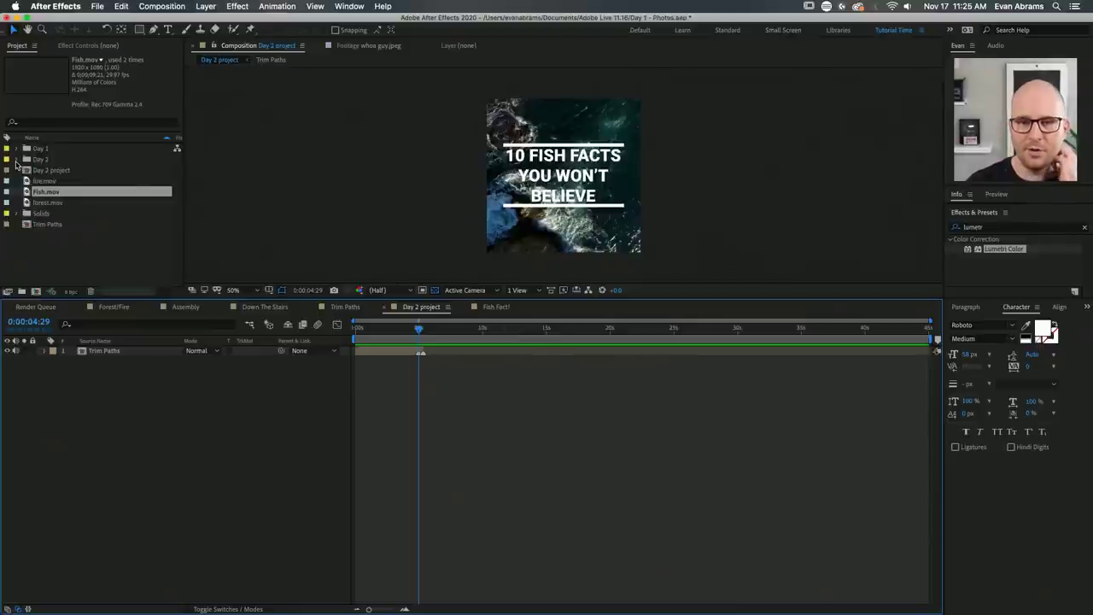
click(16, 159)
drag(54, 193, 418, 359)
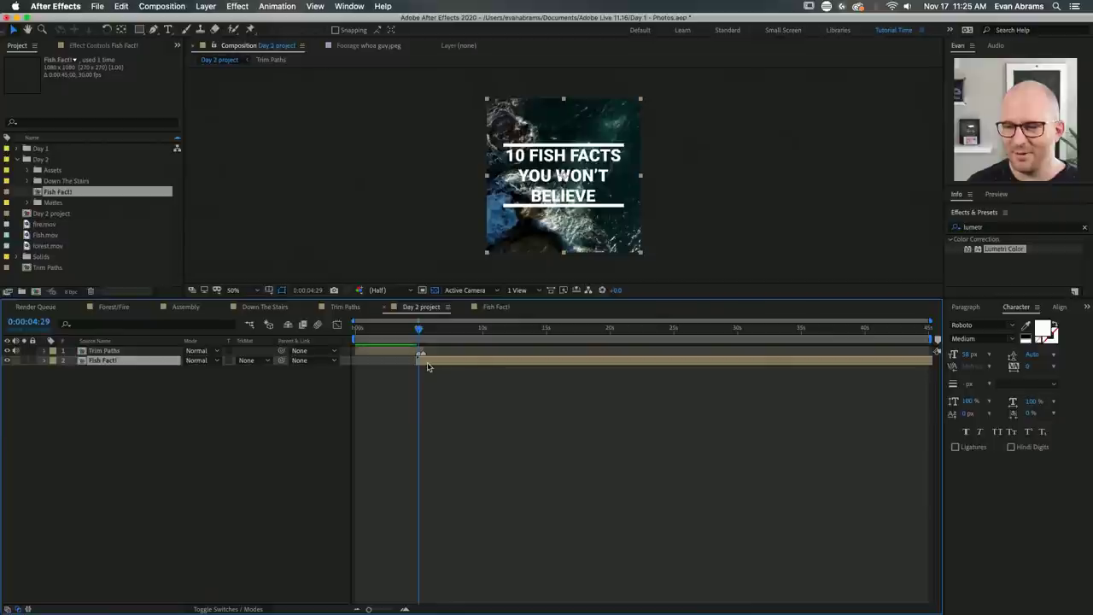
Preview the title card handing over to Fish Fact!, then open the Fish Fact! precomp.
key(space)
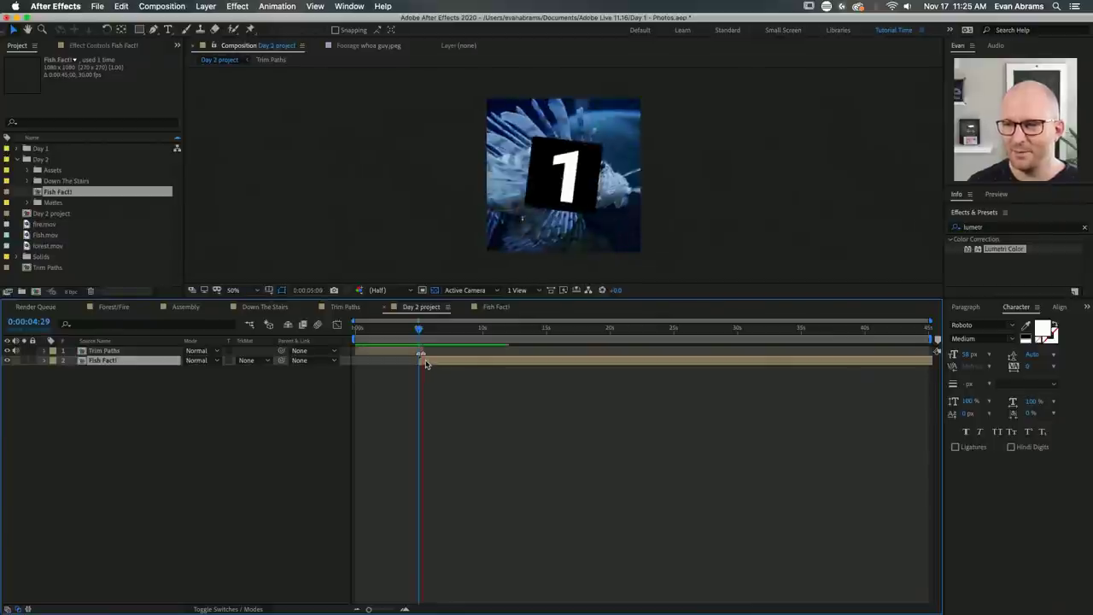
scroll(413, 357, up, 3)
click(443, 331)
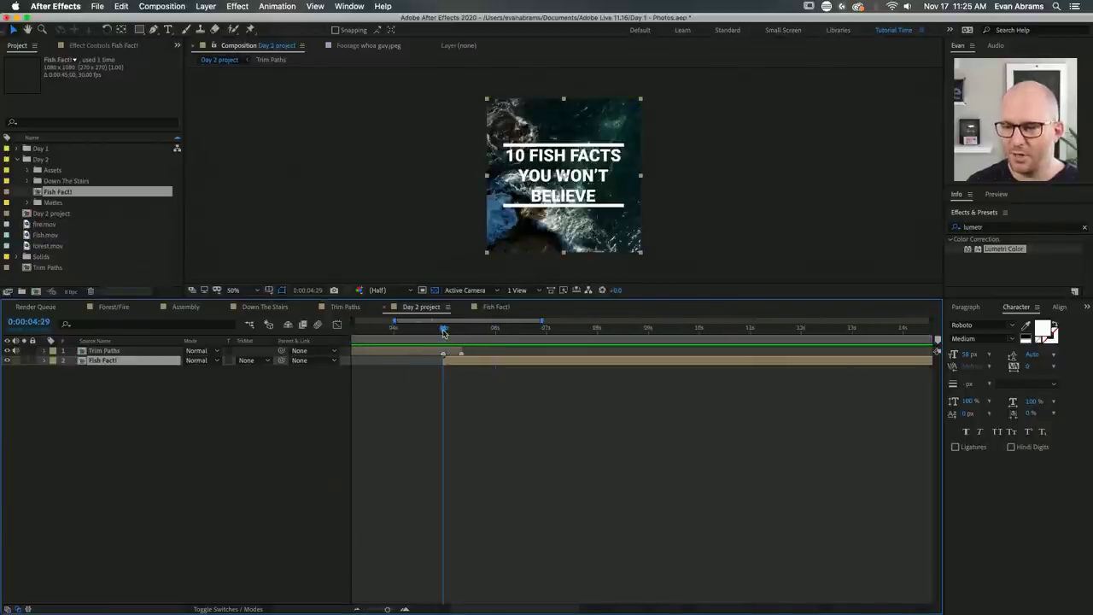
drag(443, 332, 462, 355)
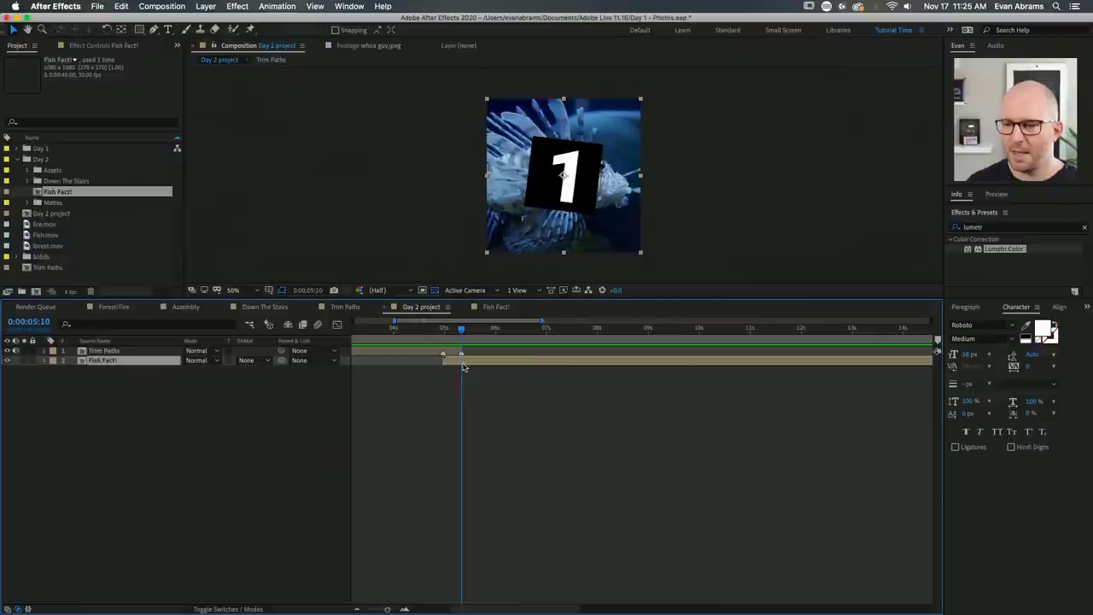
double_click(463, 360)
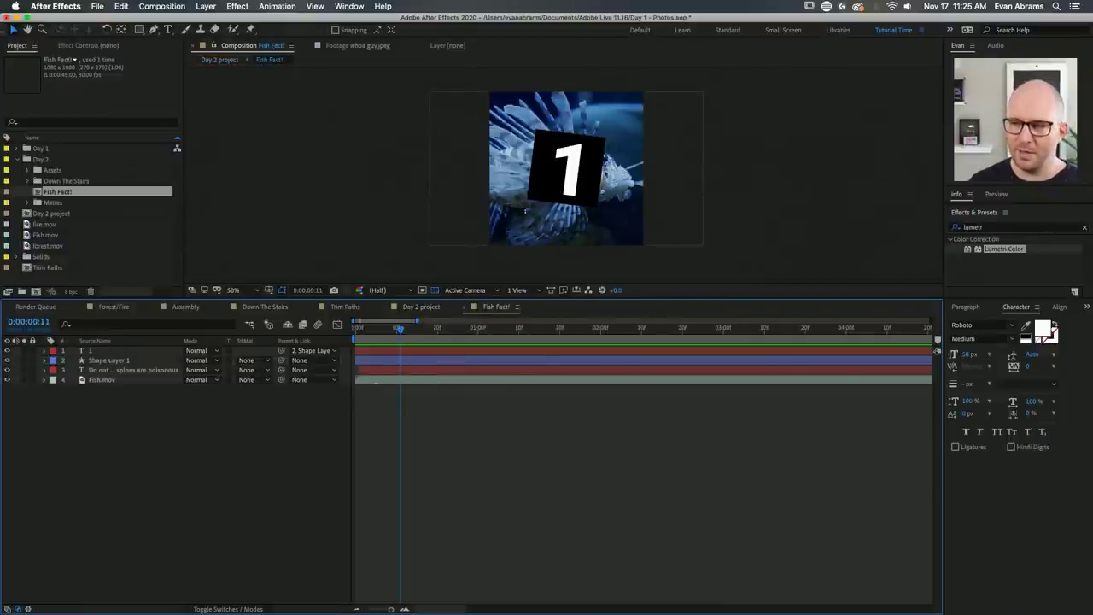
Delay Shape Layer 1 and the fact text layer a few frames, then preview Day 2 project.
click(403, 369)
shift+click(403, 359)
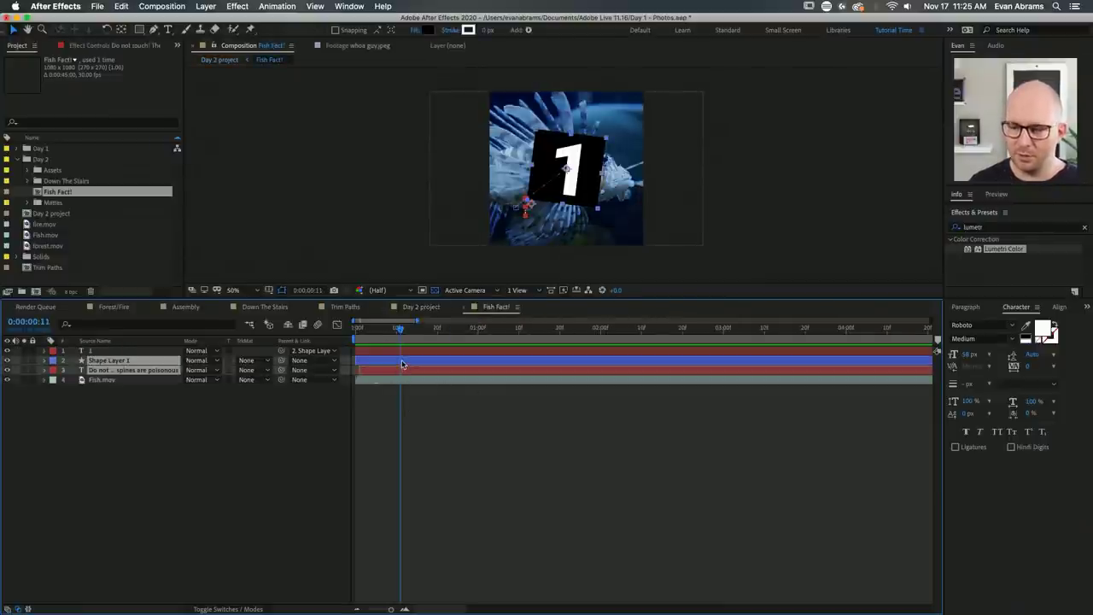
drag(403, 368, 433, 367)
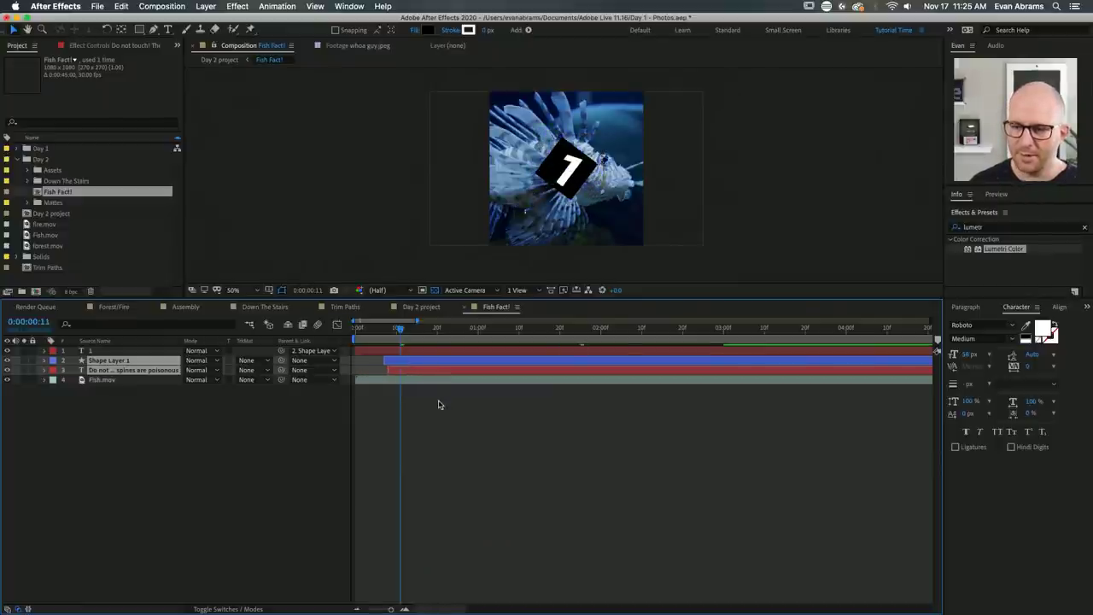
click(439, 402)
drag(387, 333, 440, 334)
click(421, 307)
key(space)
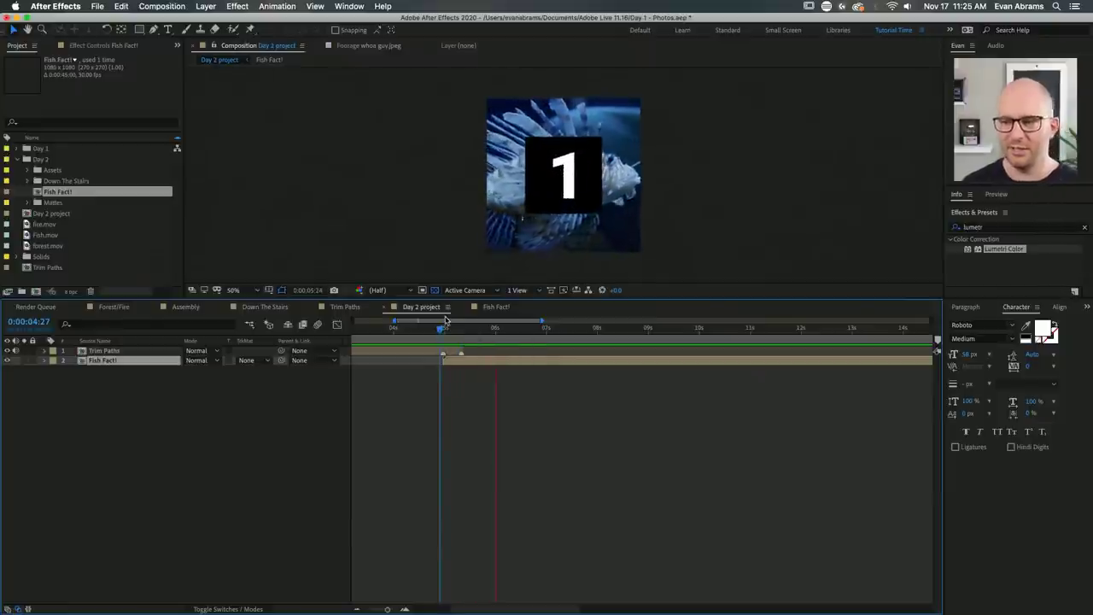
click(442, 334)
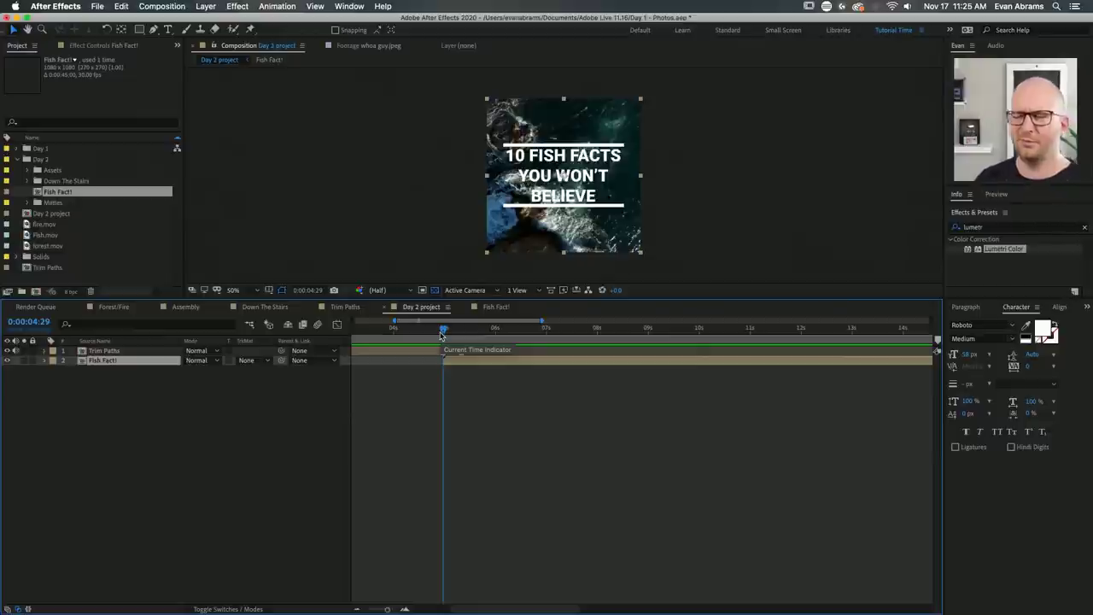
key(space)
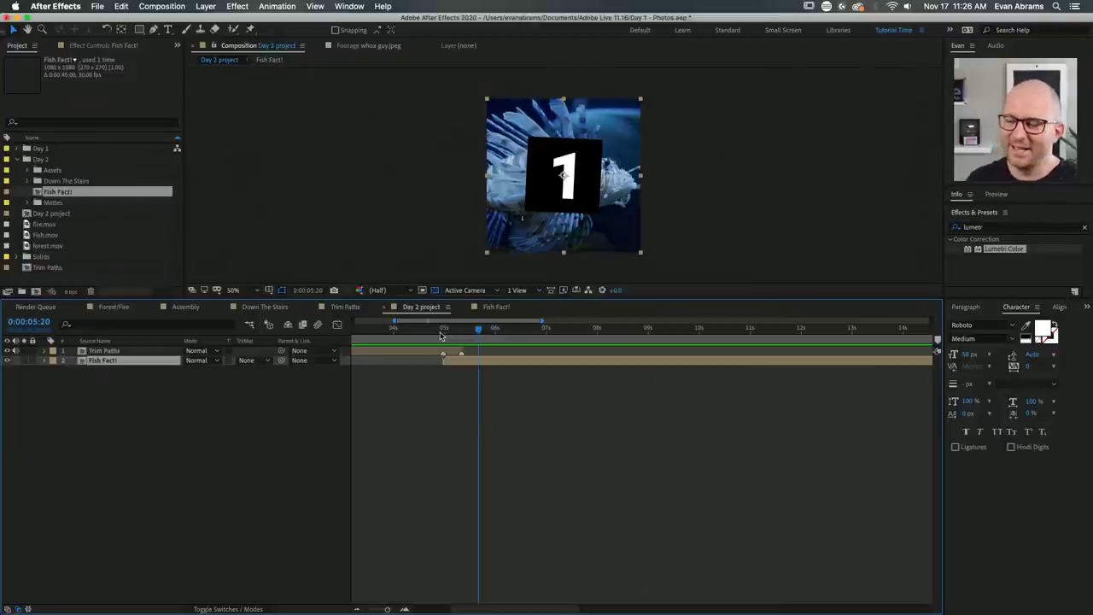
key(Home)
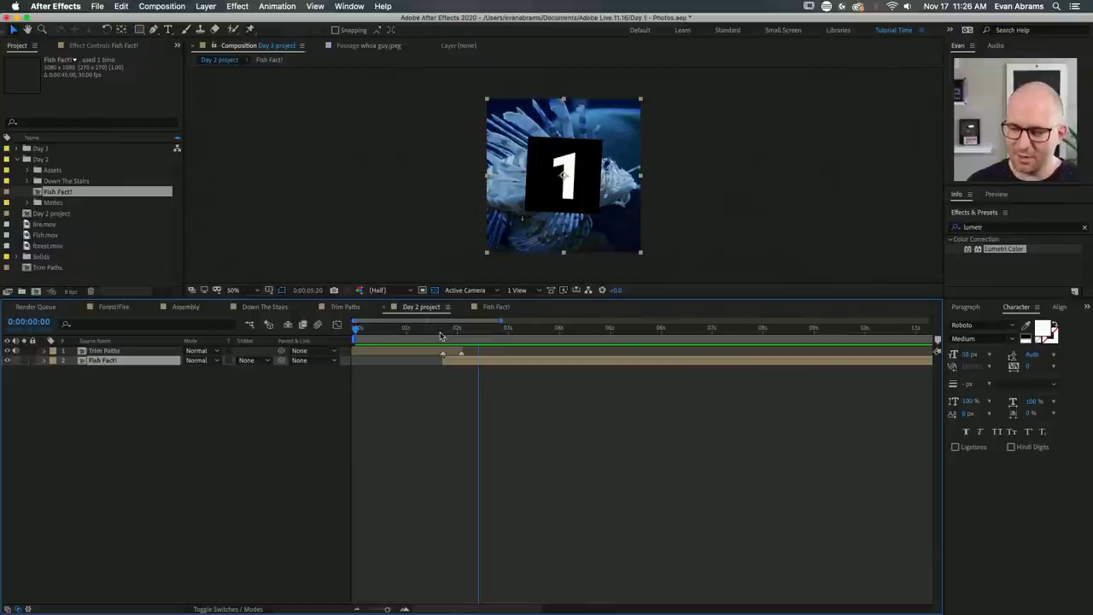
key(space)
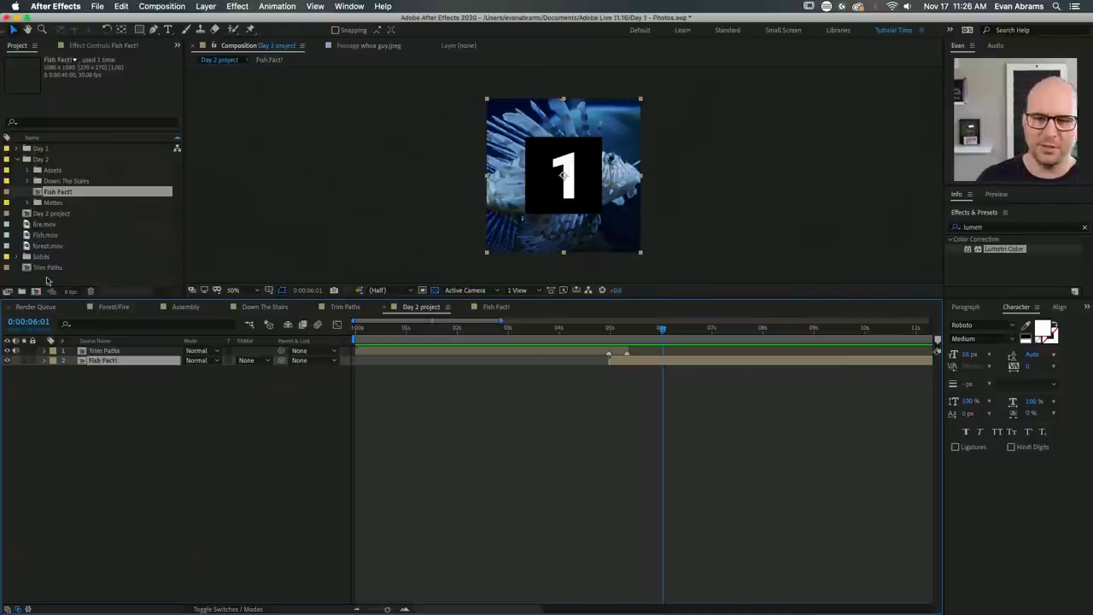
Open the Forest/Fire comp from the Mattes folder and add forest.mov to it.
click(27, 203)
click(64, 214)
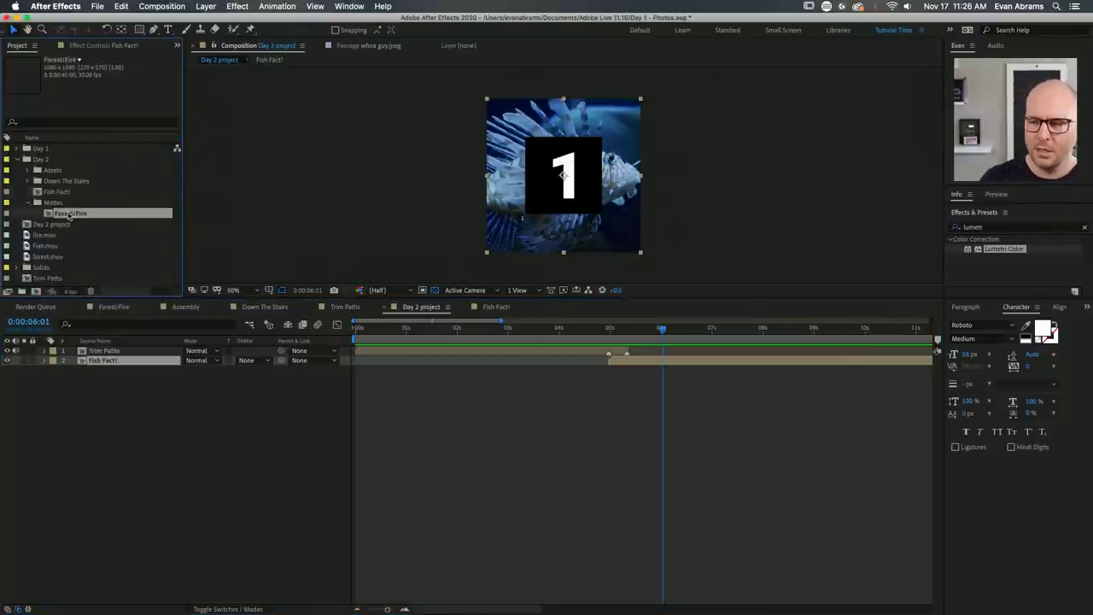
double_click(70, 215)
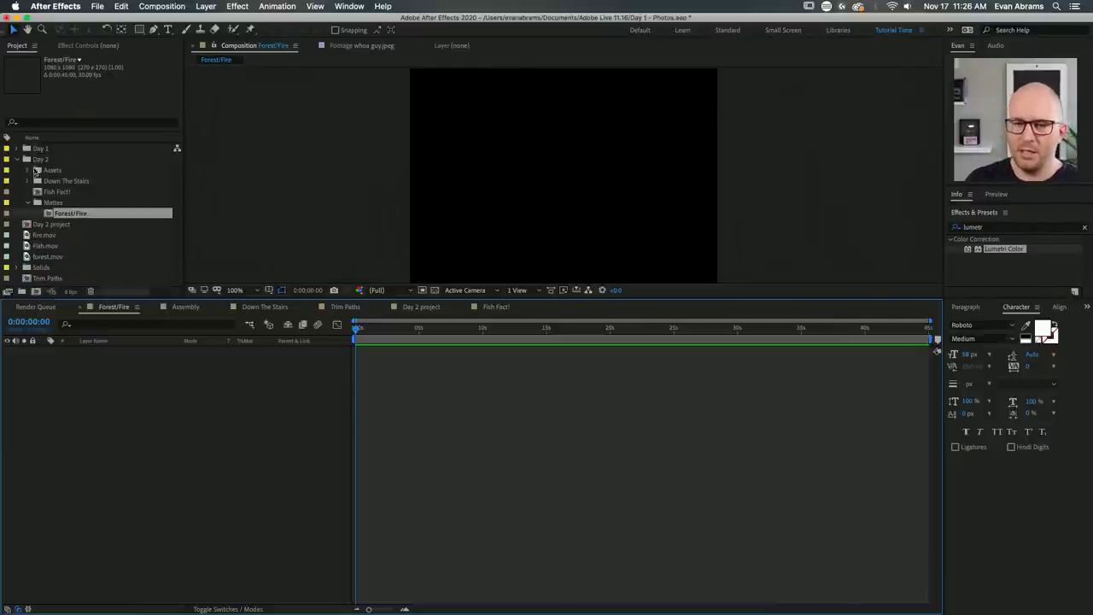
click(17, 160)
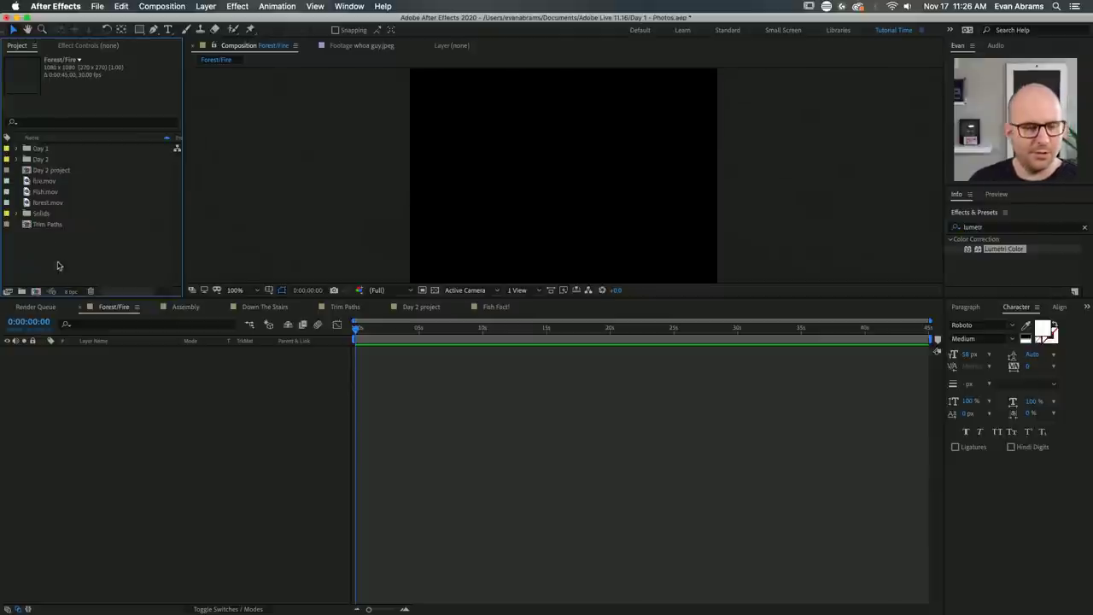
drag(47, 205, 88, 396)
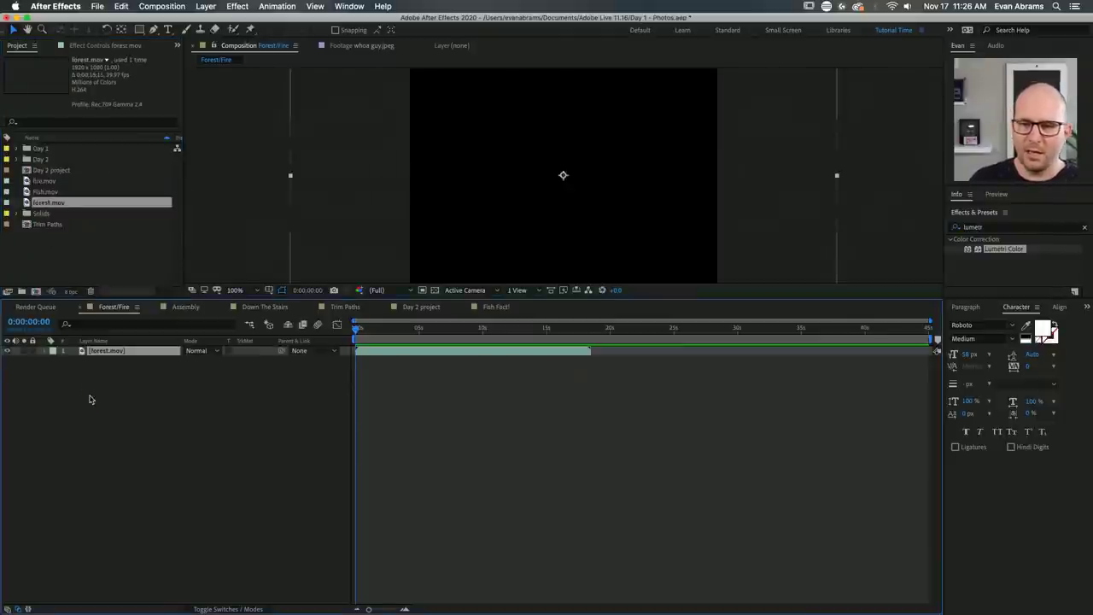
scroll(622, 199, down, 2)
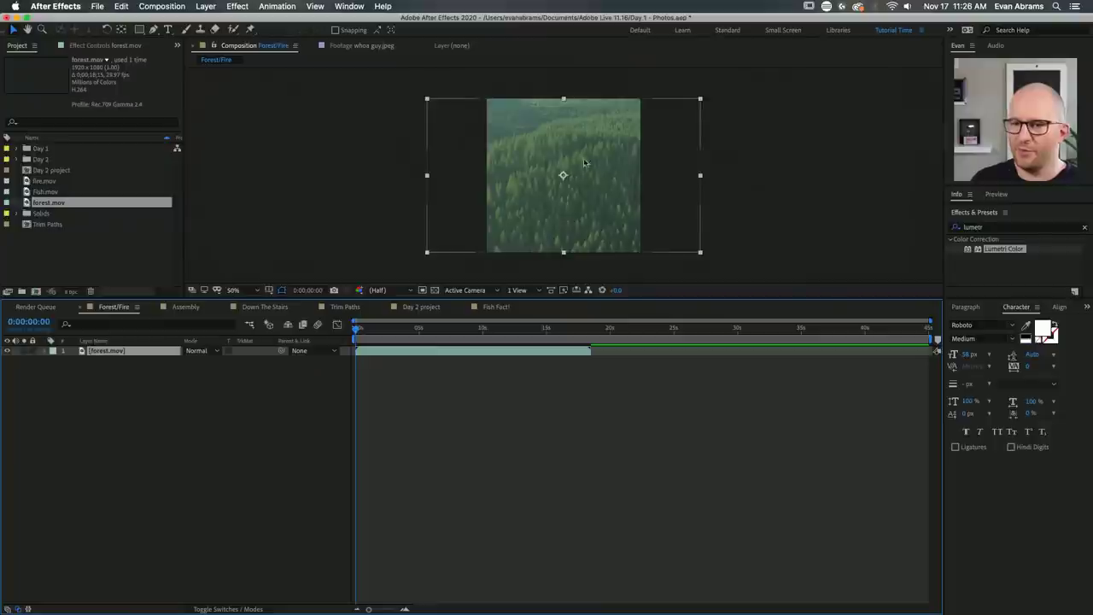
click(67, 240)
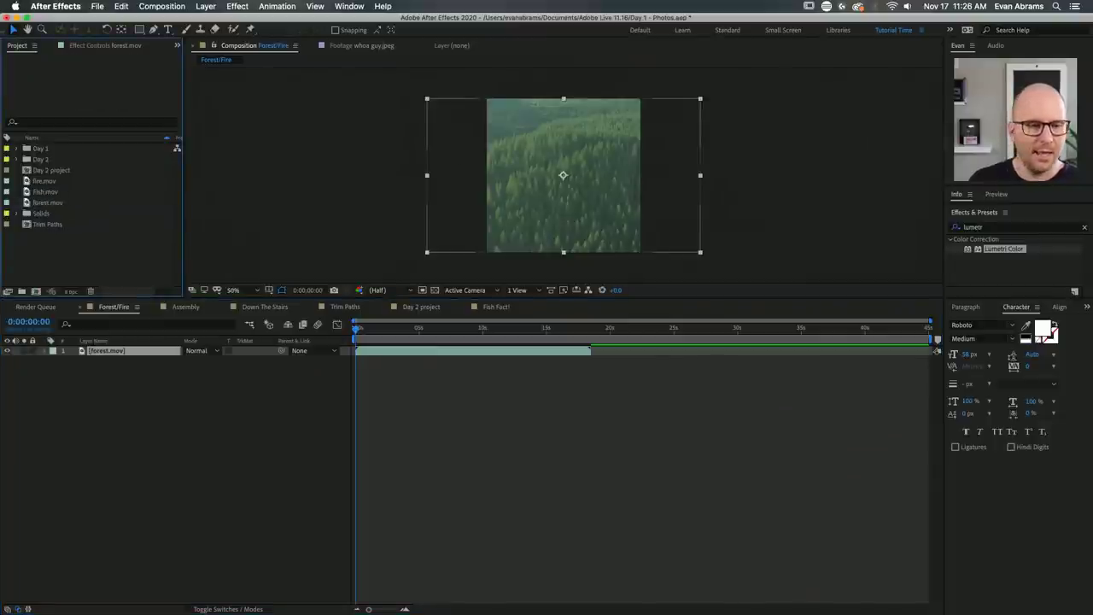
Add fire 4k.mov above the forest layer and shrink it to fit the frame.
key(super+Tab)
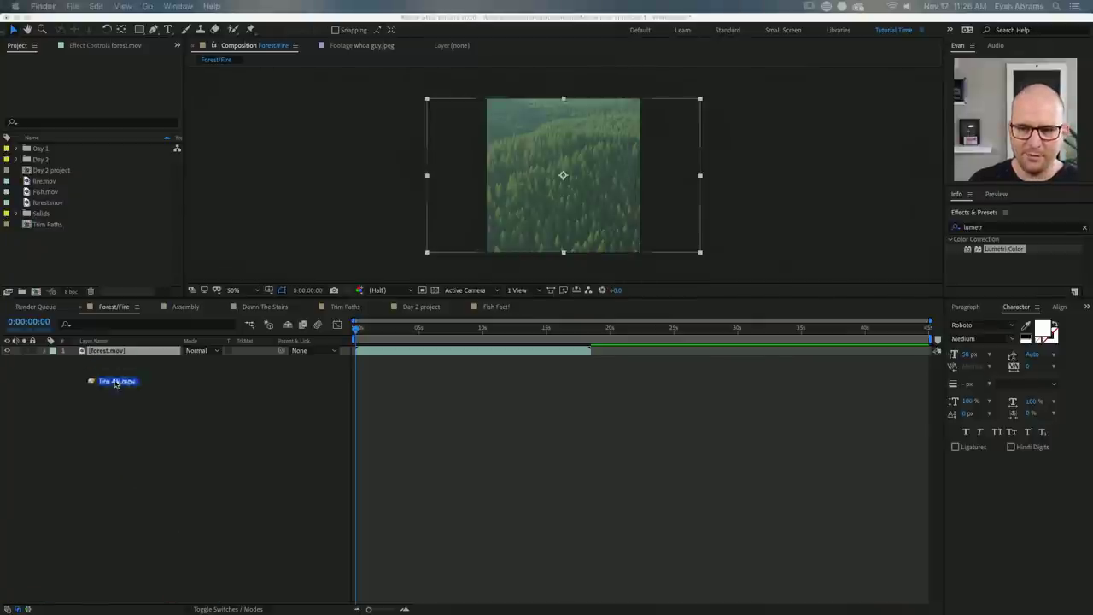
click(251, 379)
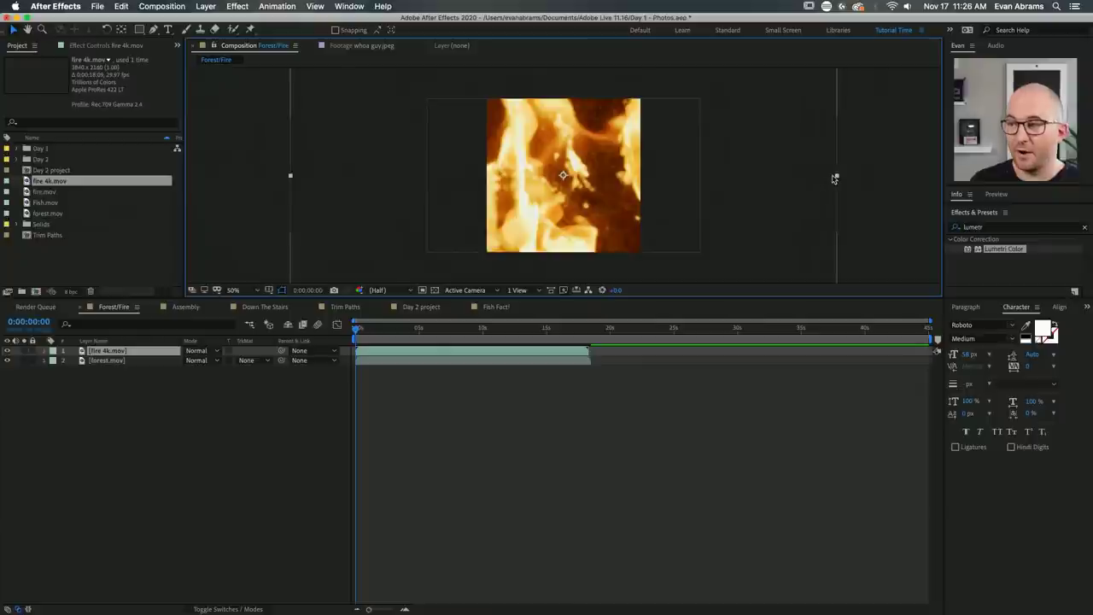
drag(837, 176, 701, 179)
Preview the composition from the start, then begin a new text layer.
key(space)
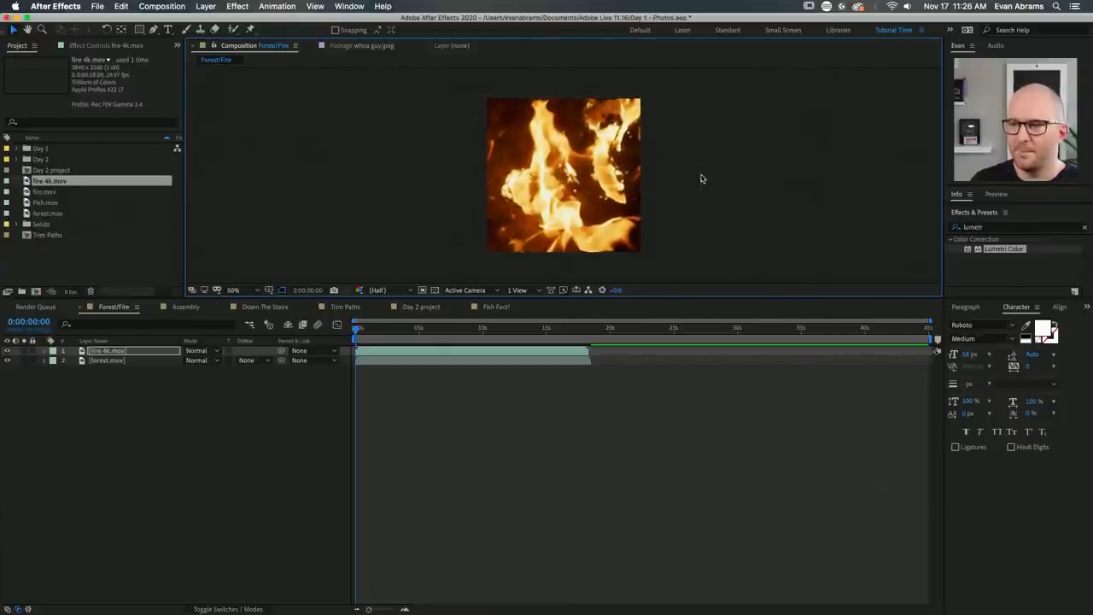
key(space)
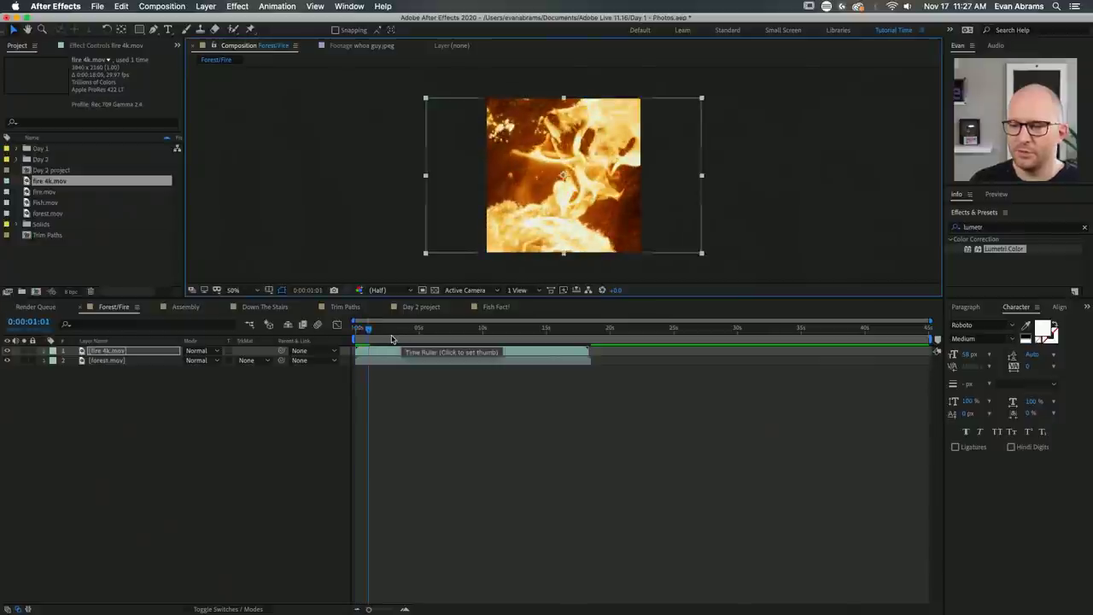
drag(358, 328, 451, 350)
click(429, 331)
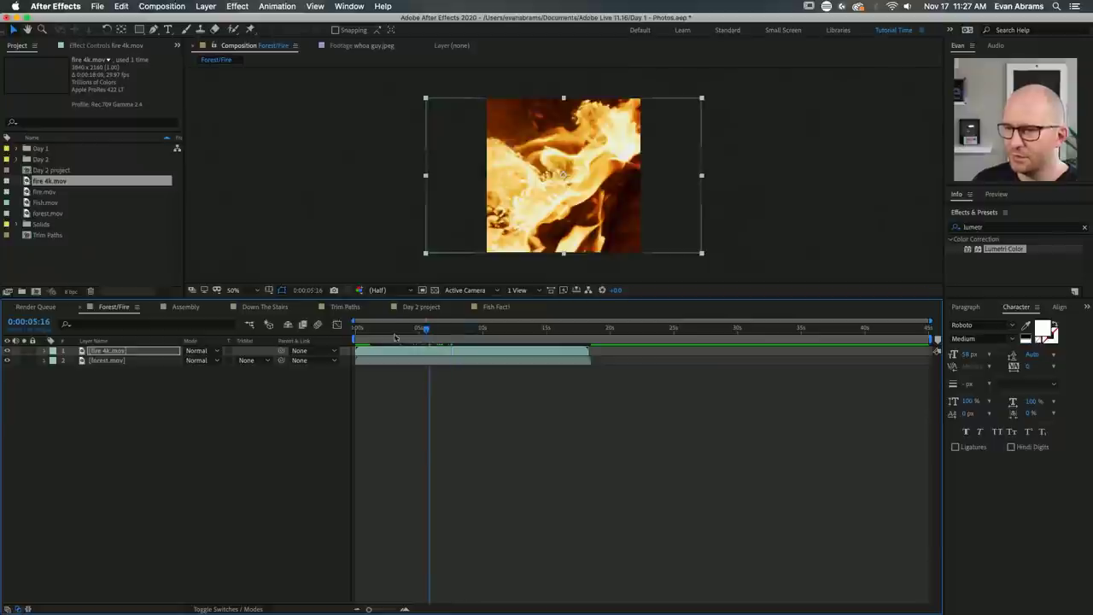
key(Home)
key(space)
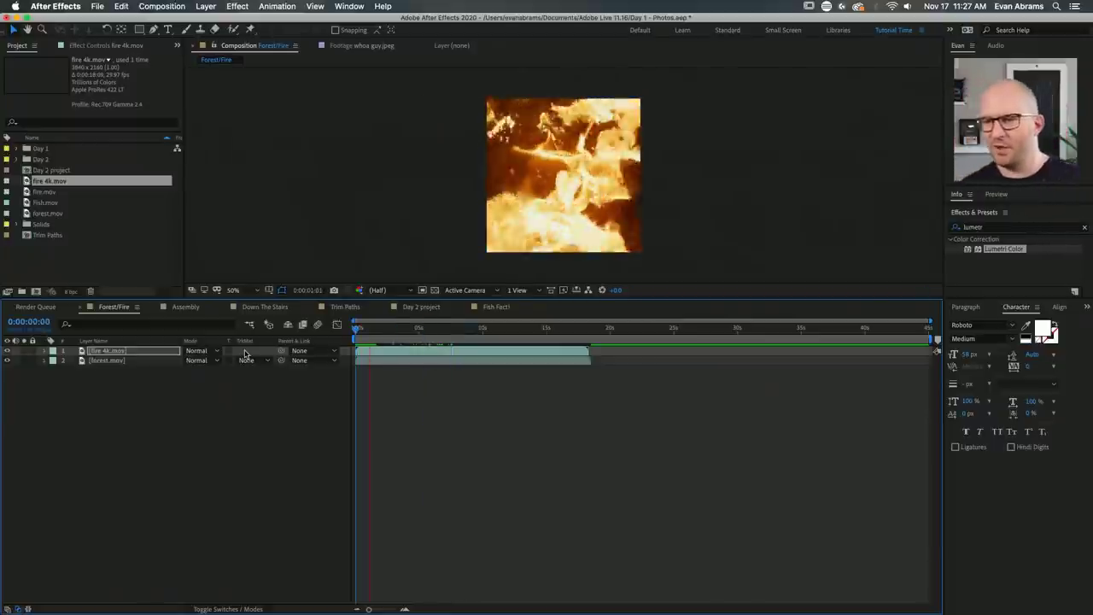
key(space)
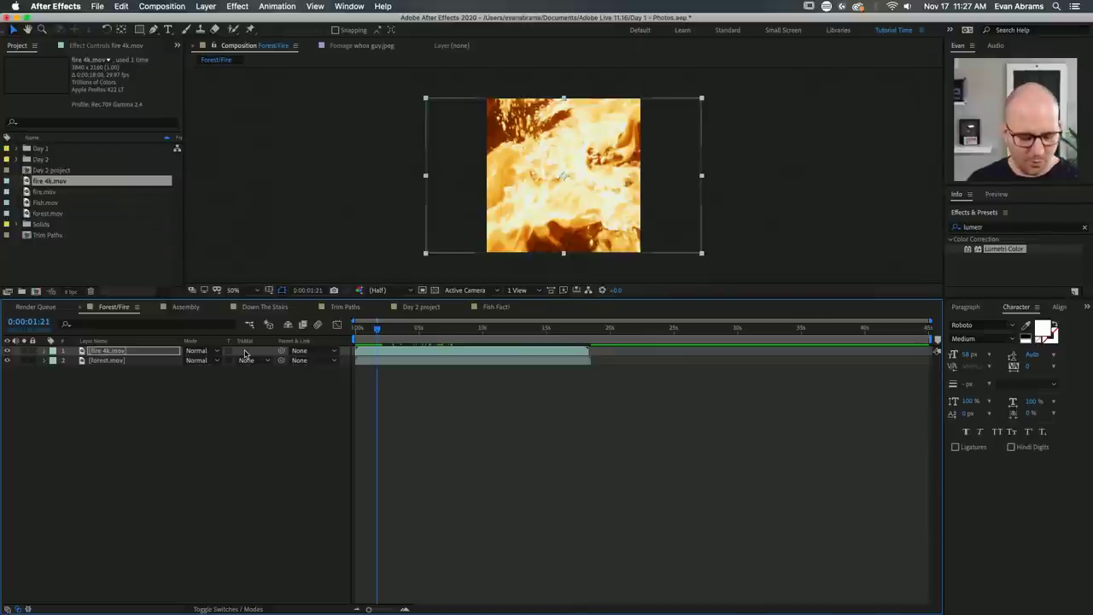
key(ctrl+t)
Type Fire and style it All Caps in the Black font weight.
click(538, 176)
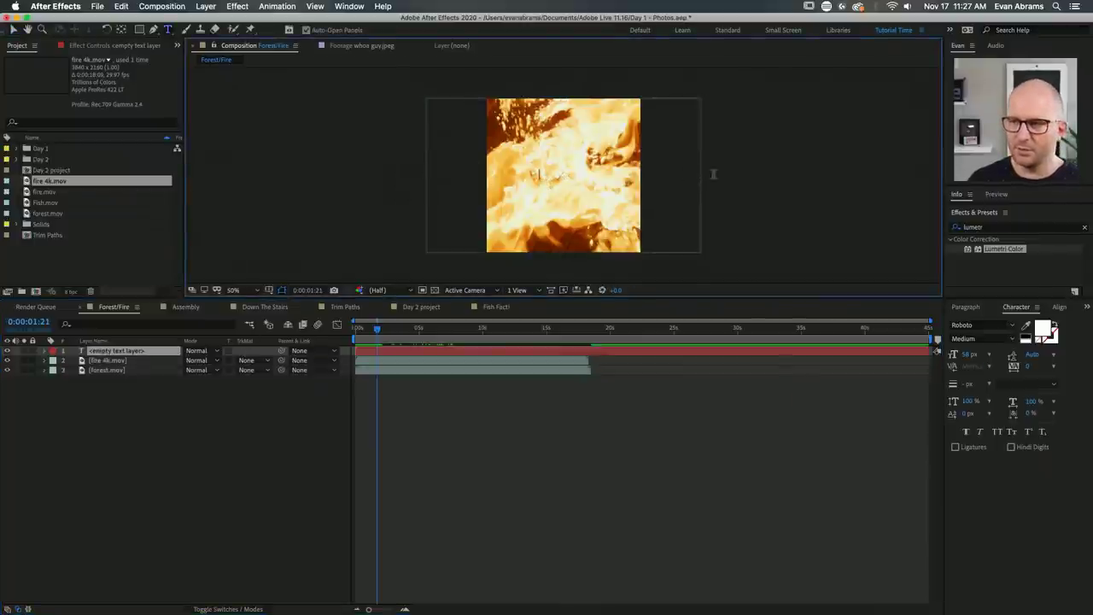
text(Fire)
key(ctrl+a)
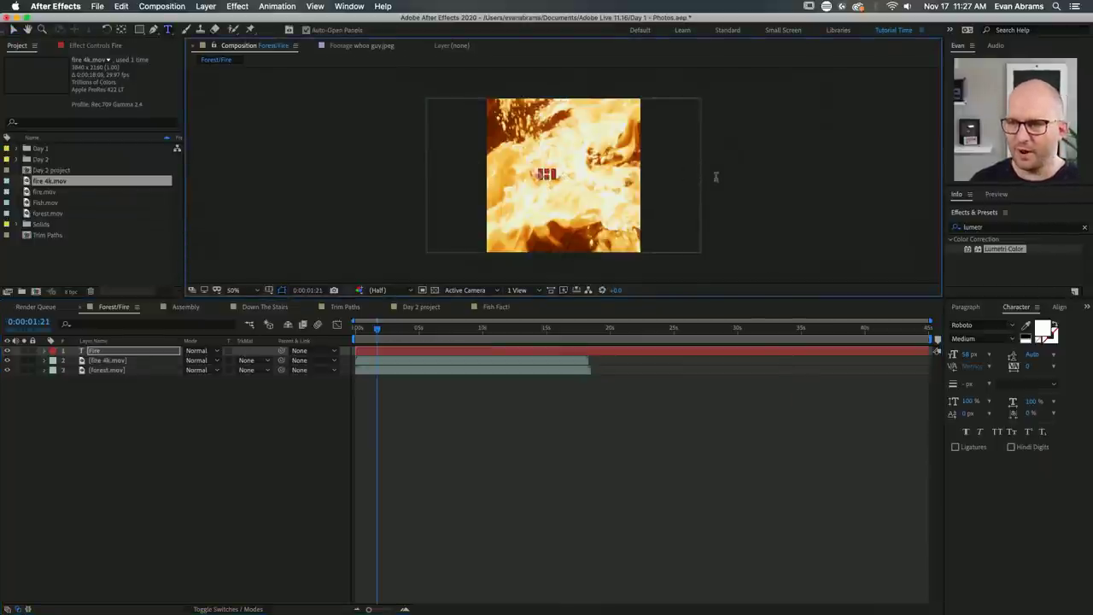
click(1001, 433)
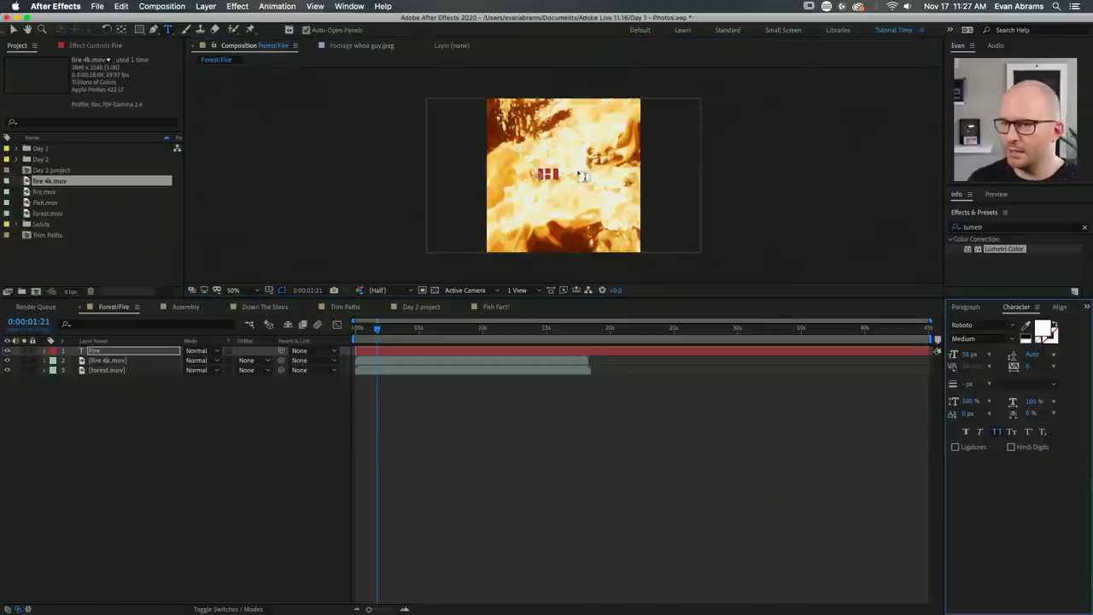
click(1005, 338)
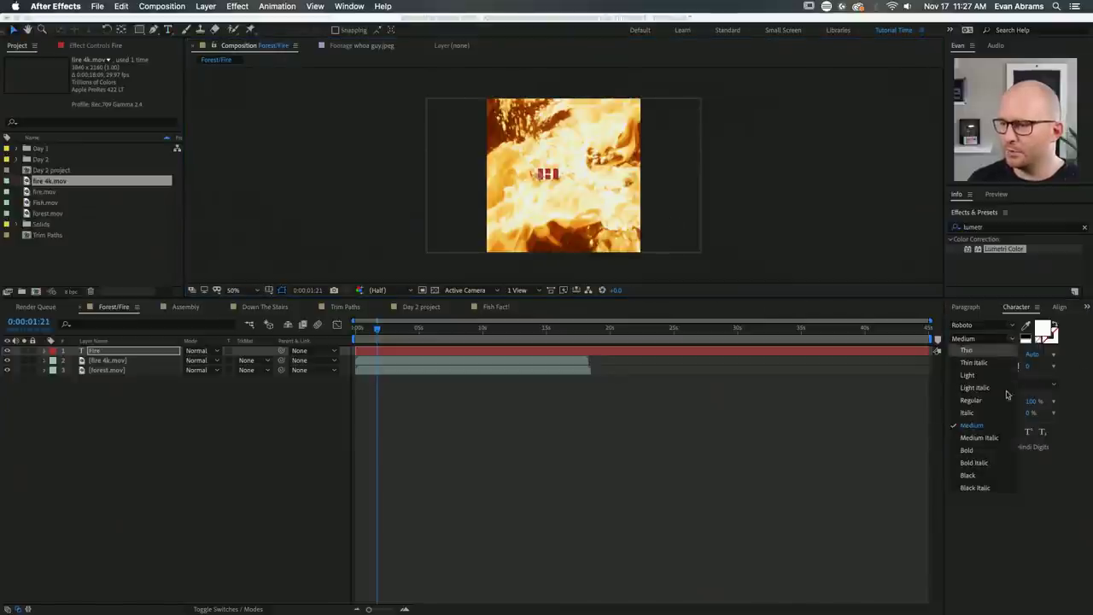
click(980, 477)
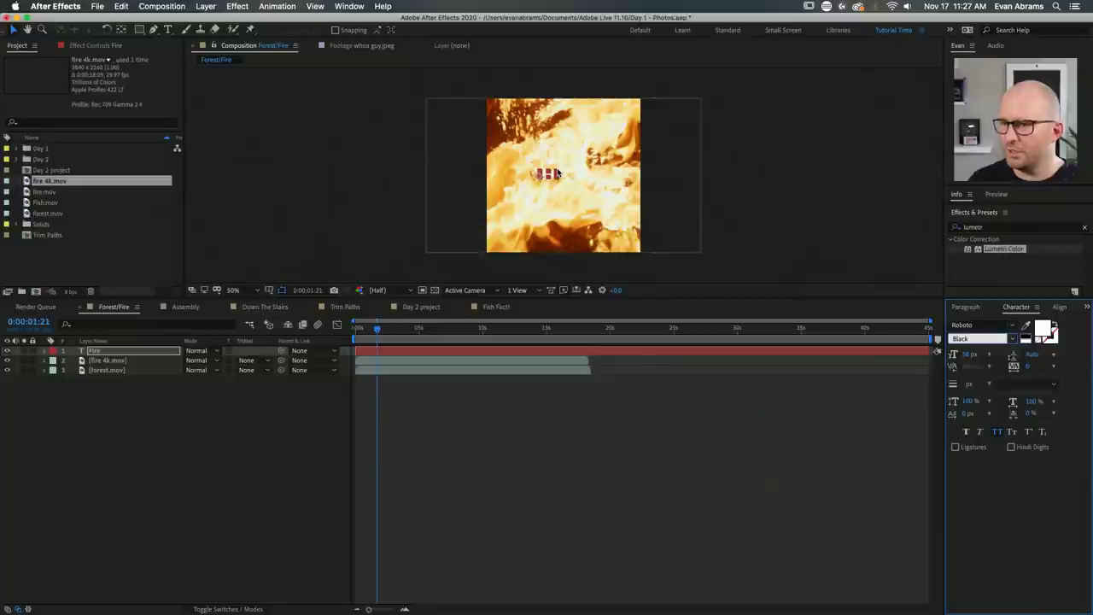
Enlarge the FIRE text and centre it in the frame.
click(567, 178)
drag(574, 177, 552, 189)
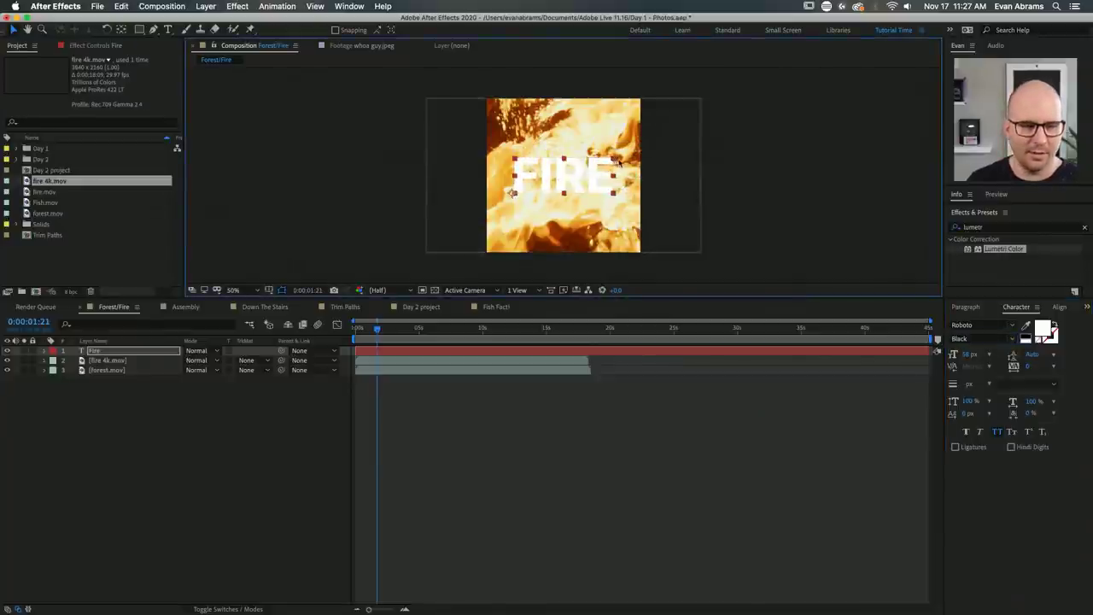
drag(616, 160, 646, 154)
mouse_move(656, 152)
mouse_down()
mouse_move(668, 138)
mouse_move(676, 145)
mouse_up()
drag(595, 175, 574, 182)
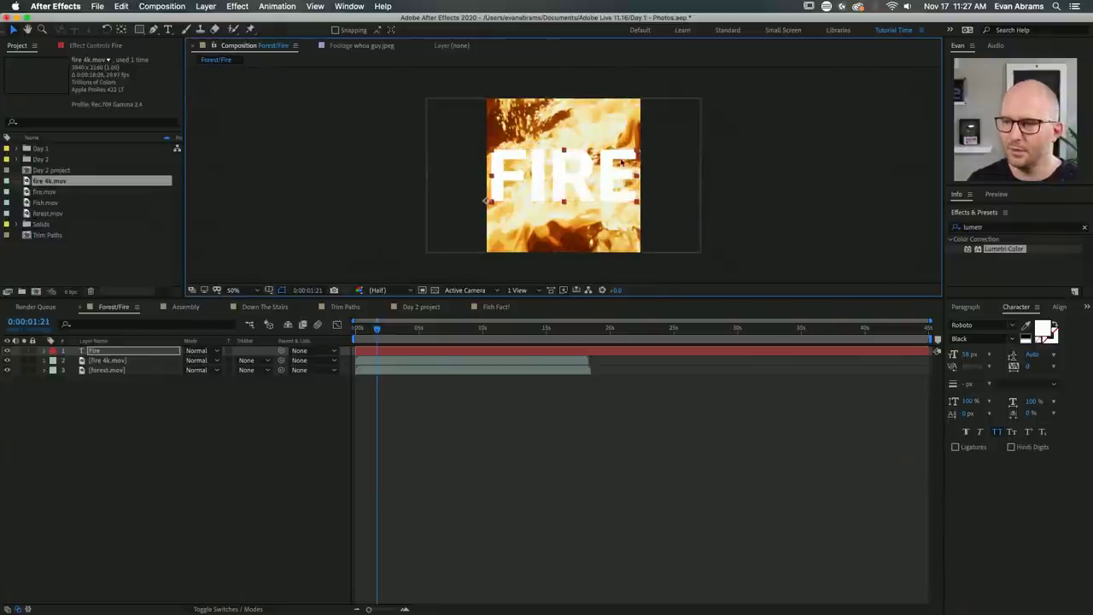
drag(637, 154, 632, 154)
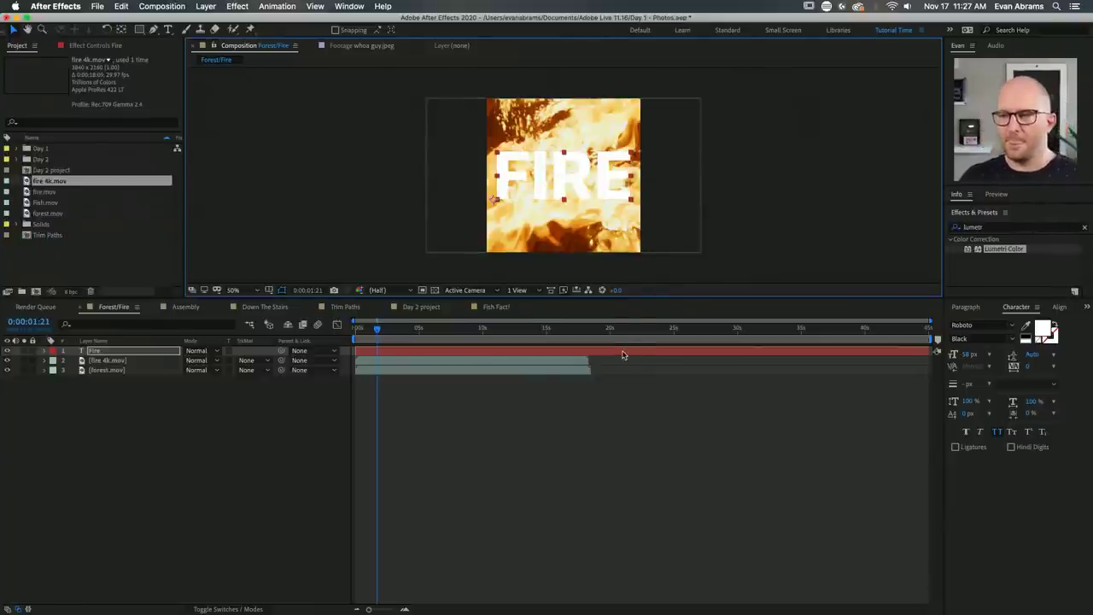
click(401, 416)
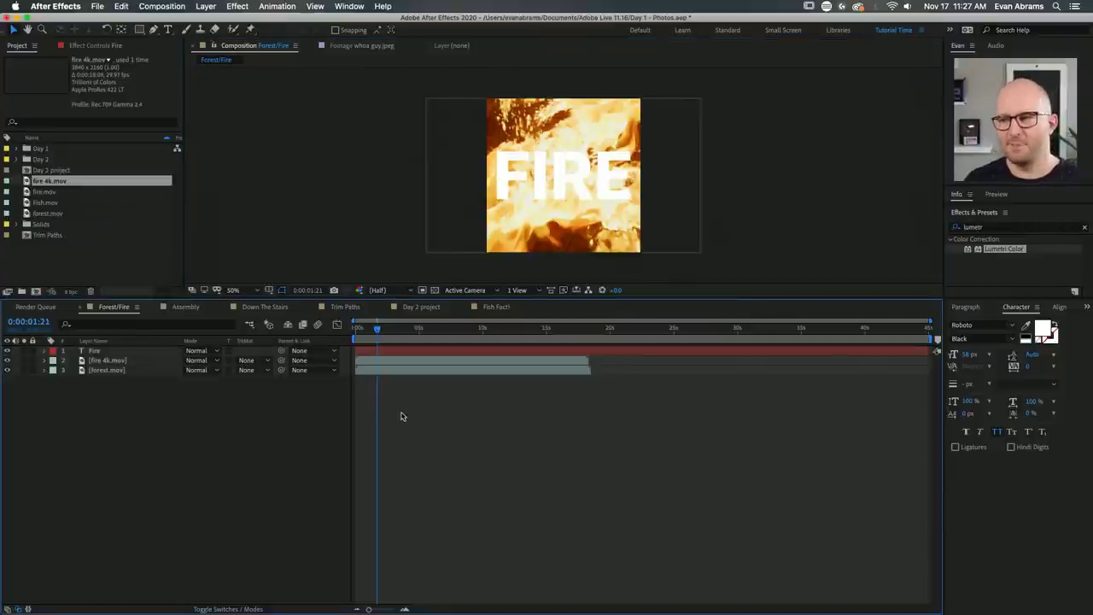
click(117, 359)
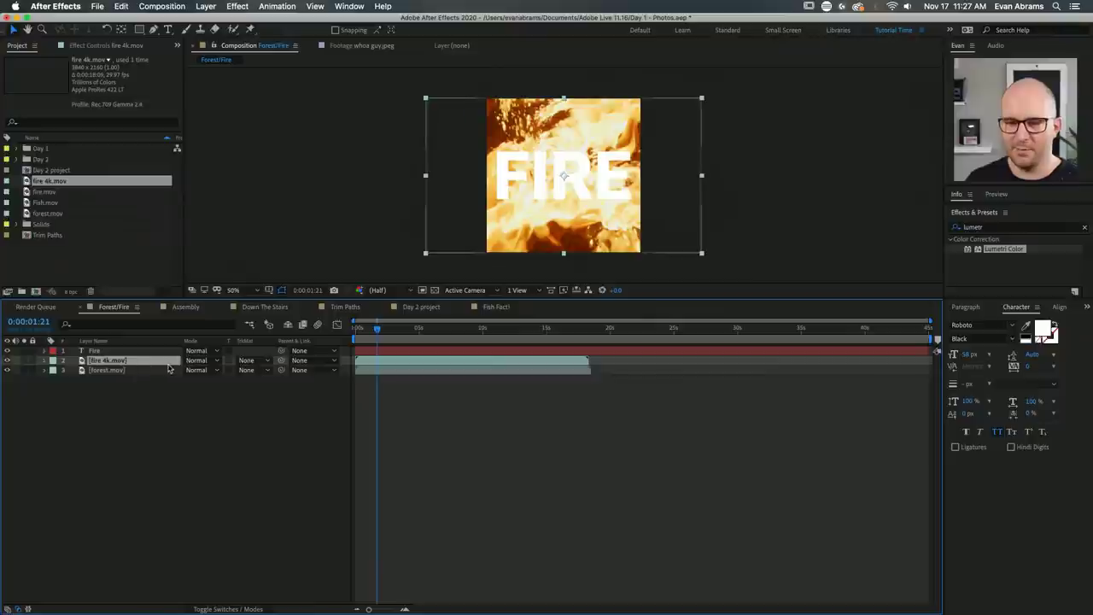
Set fire 4k.mov's track matte to Alpha Matte using the Fire text.
click(247, 361)
click(293, 388)
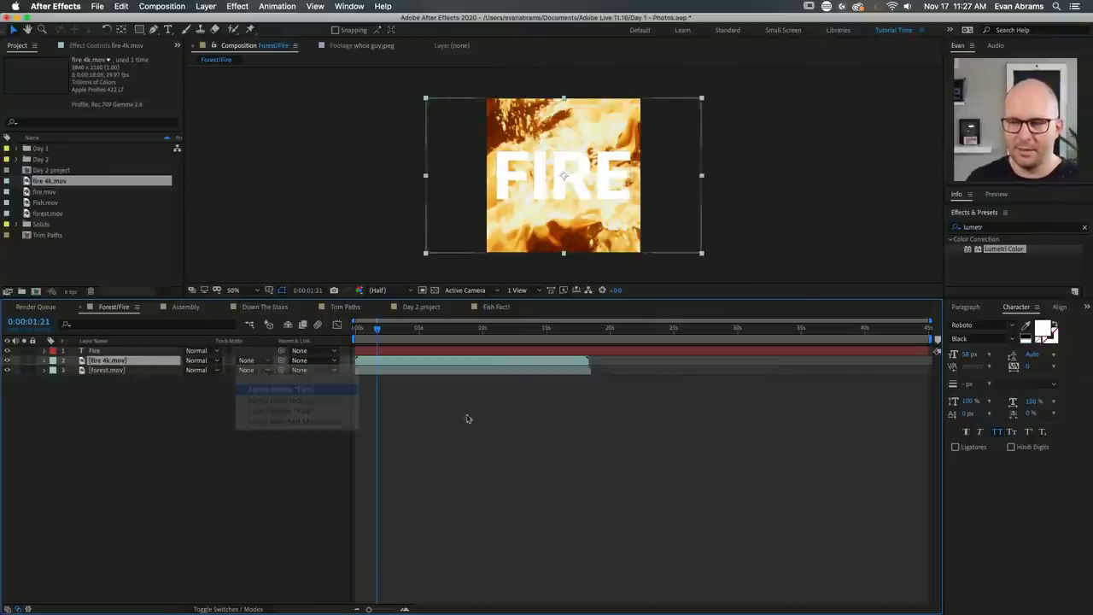
click(553, 389)
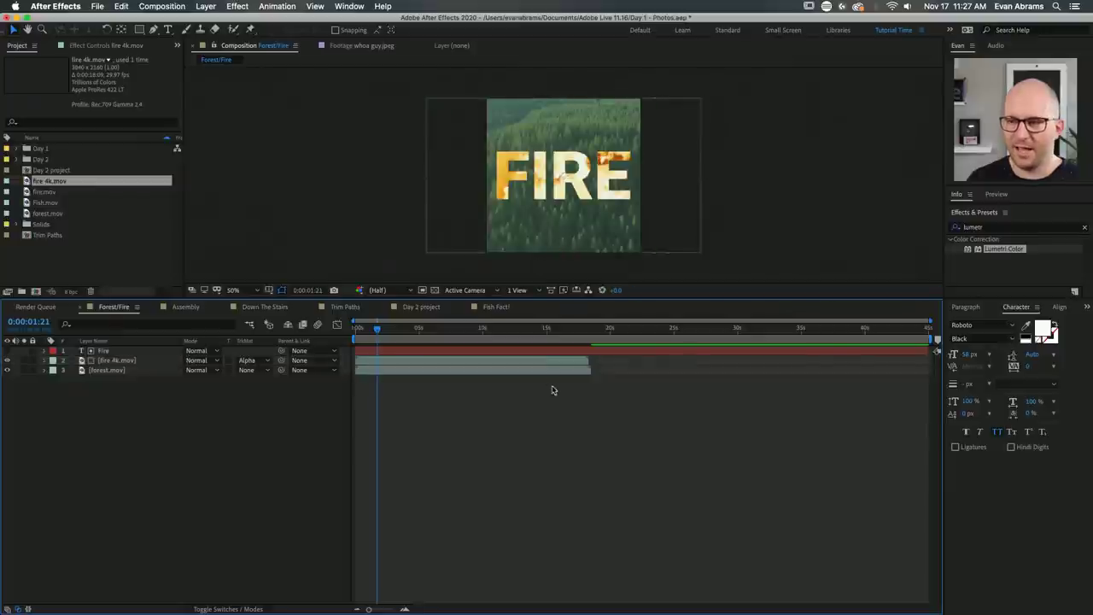
Preview the matted comp from the start and reopen the fire layer's matte options.
key(space)
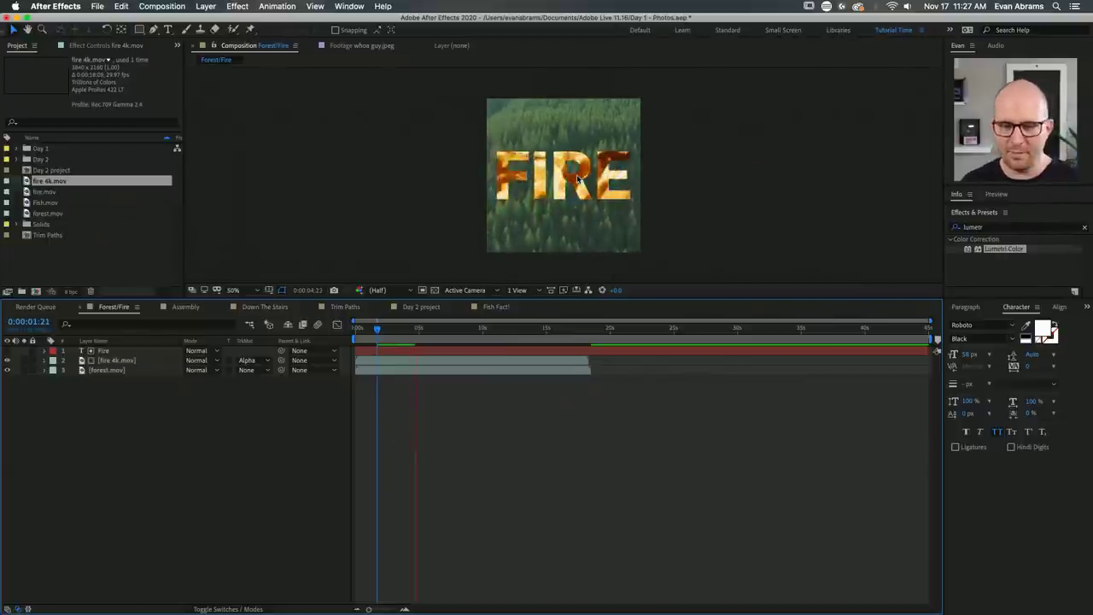
key(space)
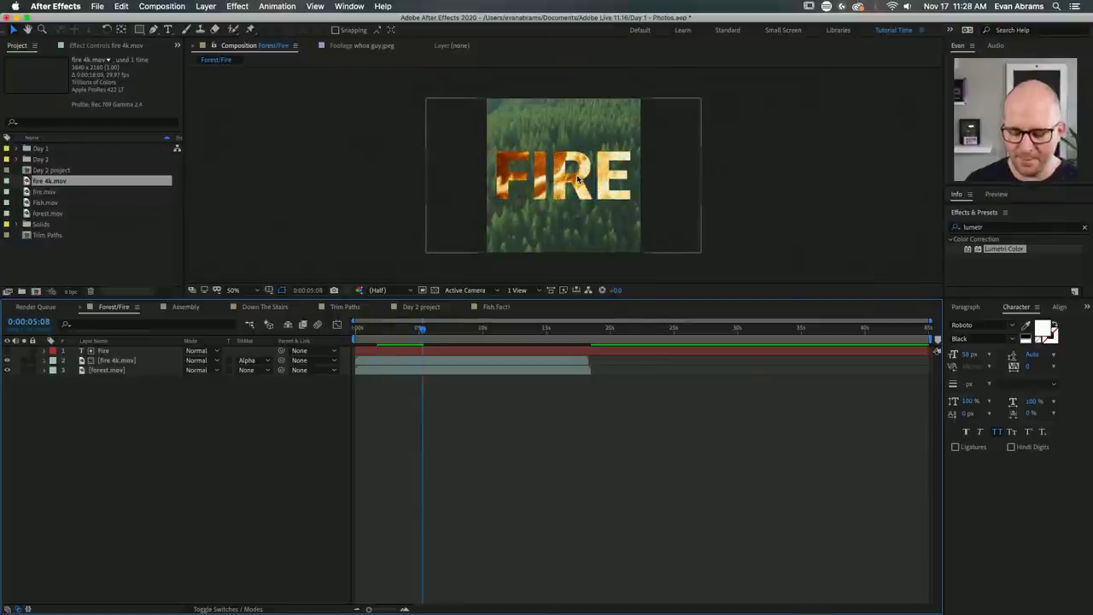
key(Home)
key(space)
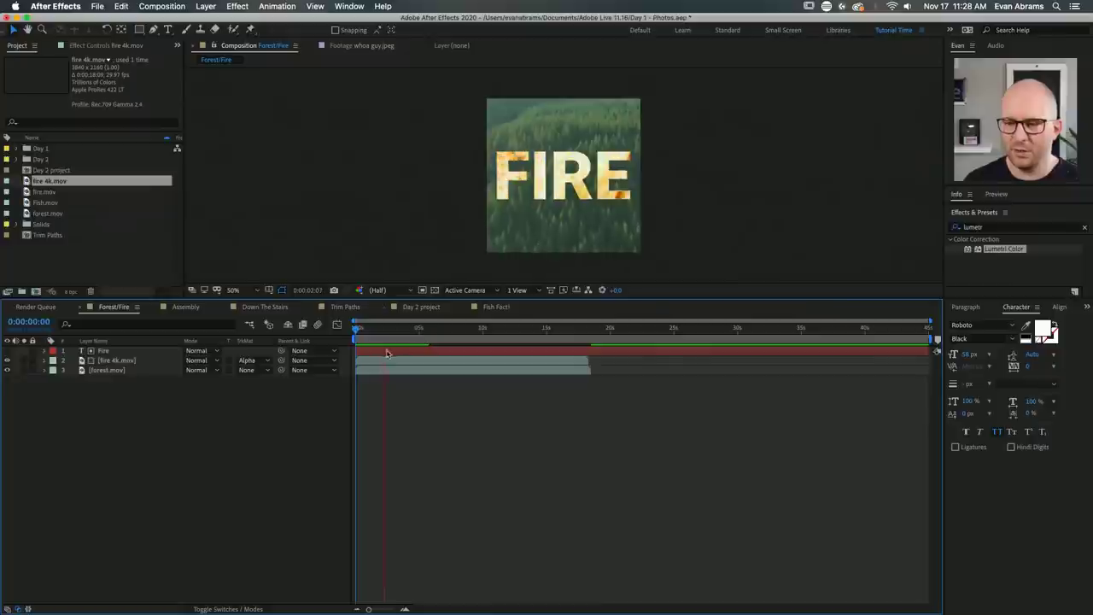
key(space)
drag(392, 340, 399, 338)
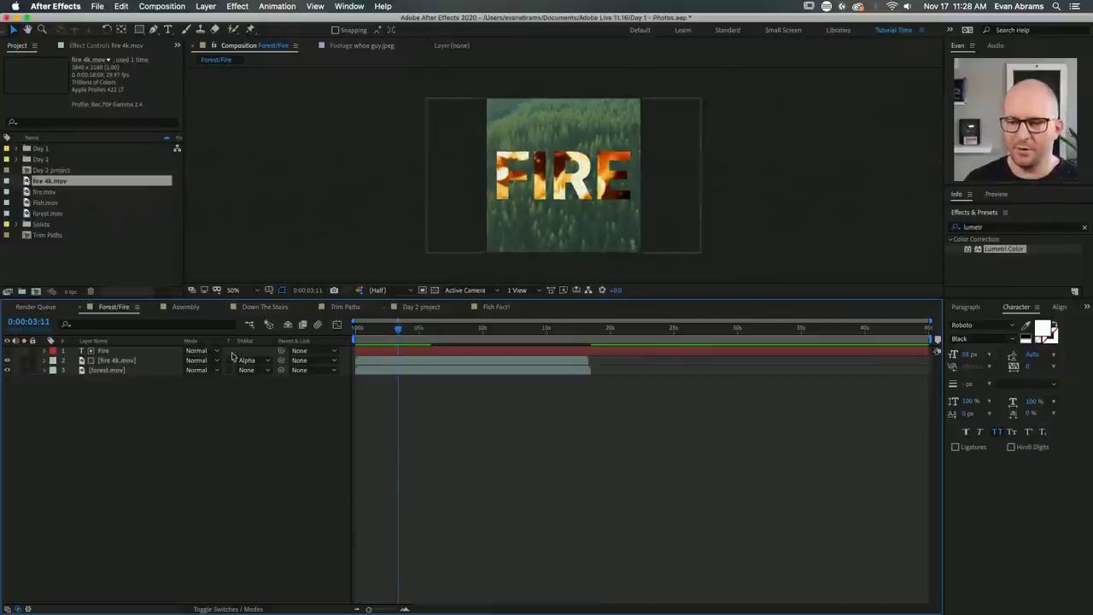
click(116, 359)
click(104, 350)
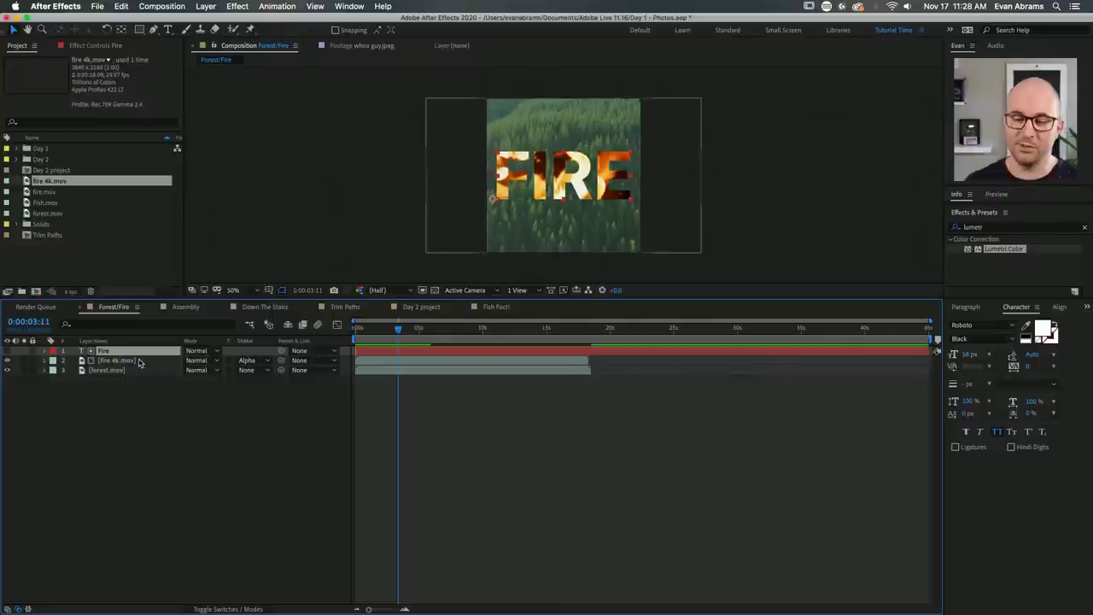
click(254, 361)
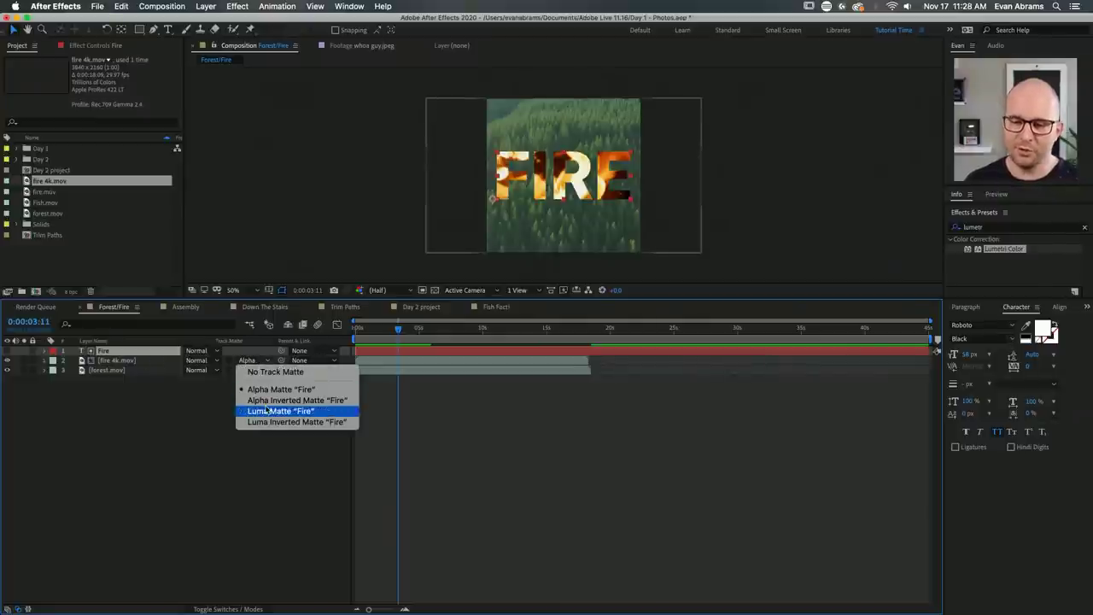
Try an inverted Fire alpha matte on the fire footage and preview the result.
click(298, 399)
click(486, 438)
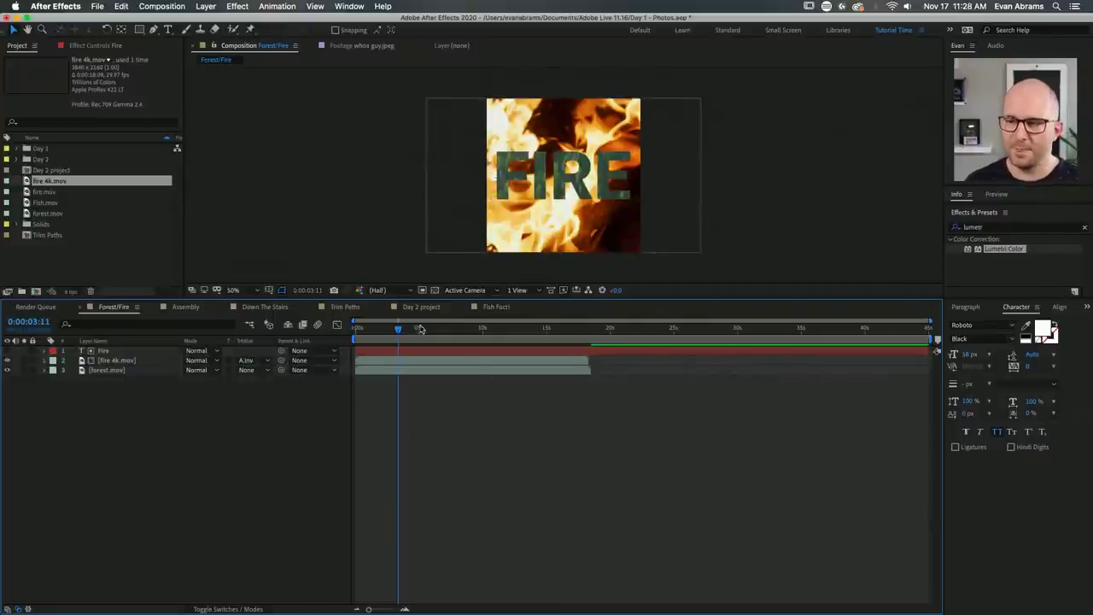
key(Home)
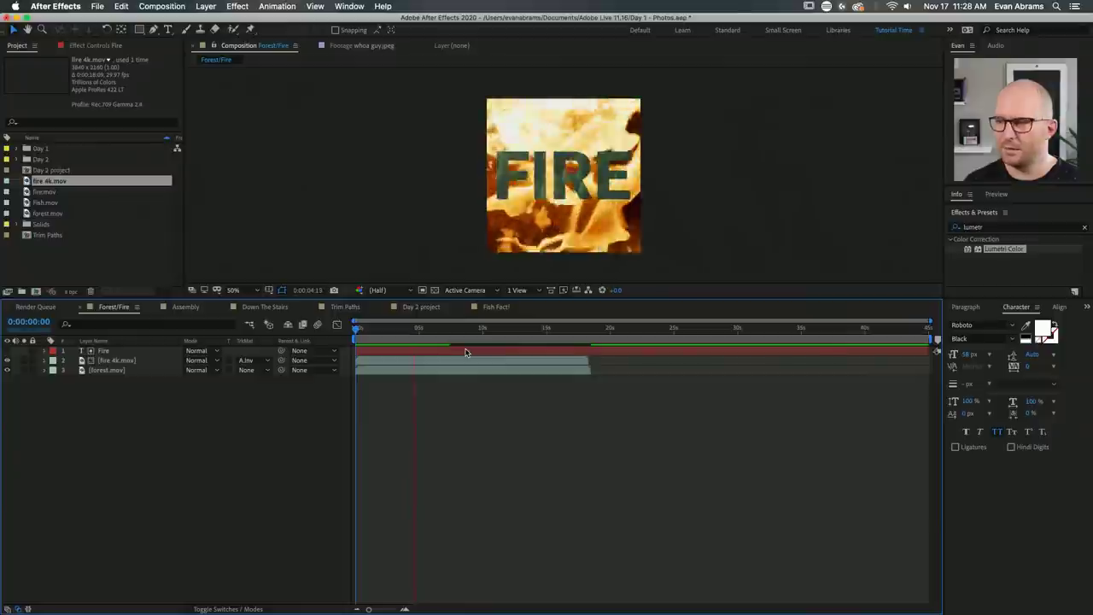
key(space)
drag(383, 333, 355, 332)
key(space)
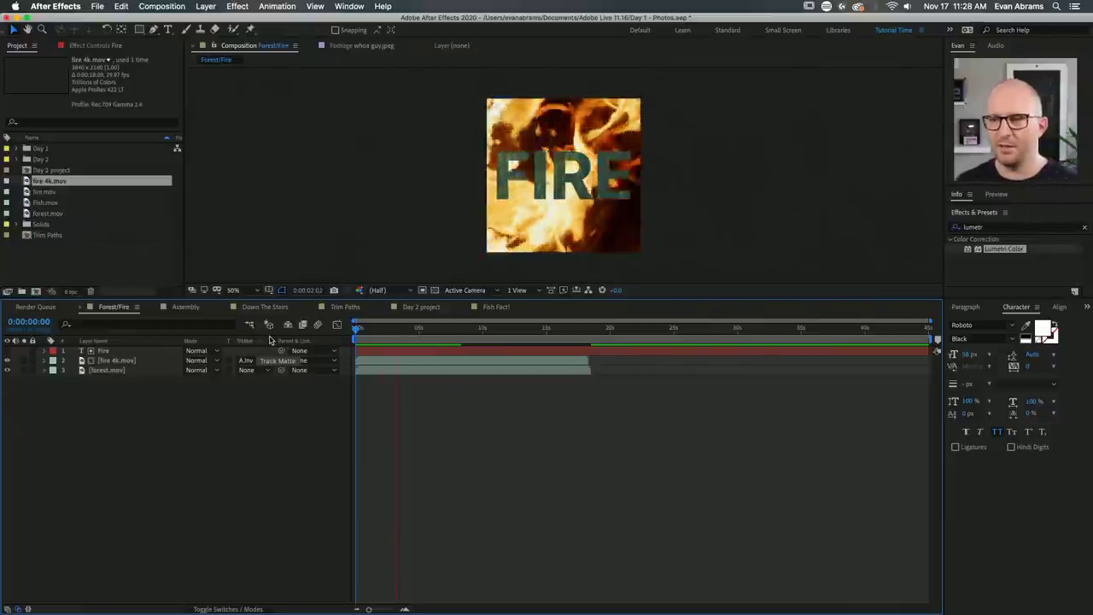
key(space)
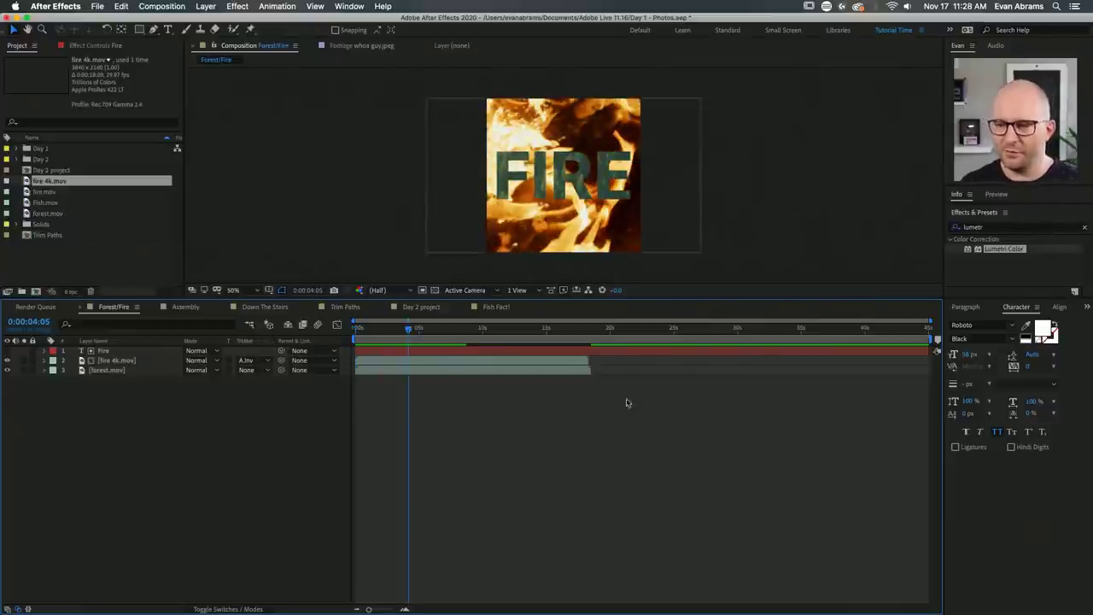
Try splitting FIRE onto two lines, then undo the line break.
click(501, 350)
key(super+t)
click(555, 187)
key(Return)
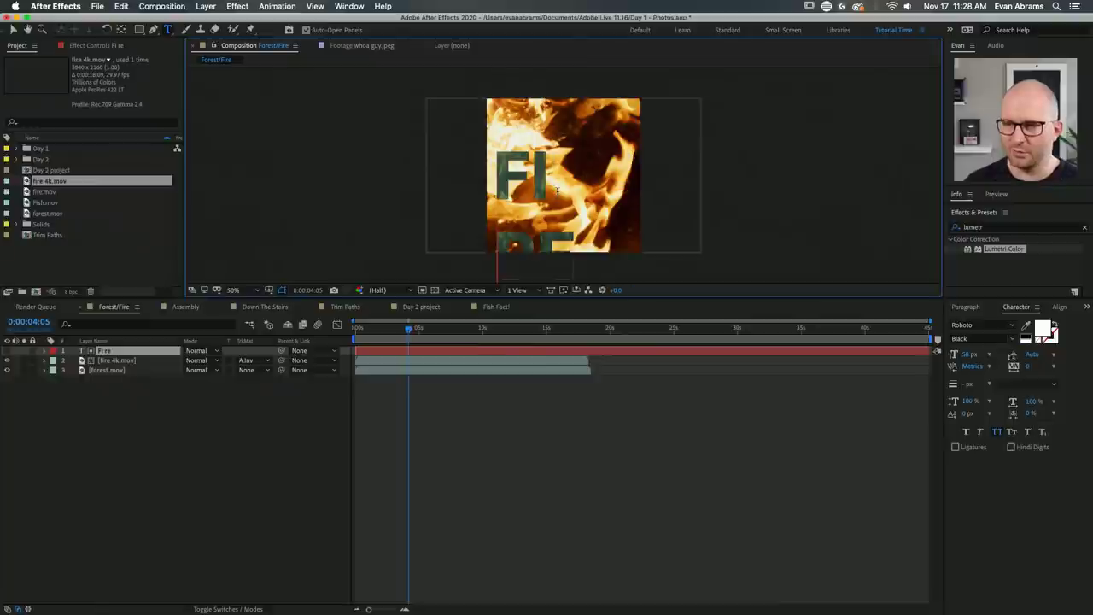
key(Escape)
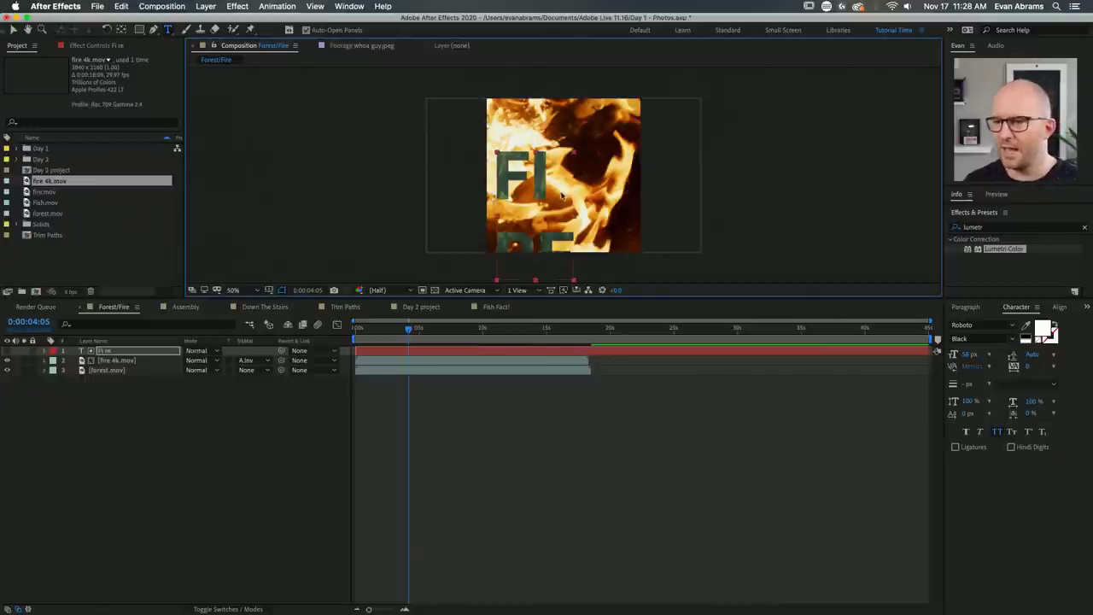
key(v)
key(super+Home)
key(super+z)
key(super+z)
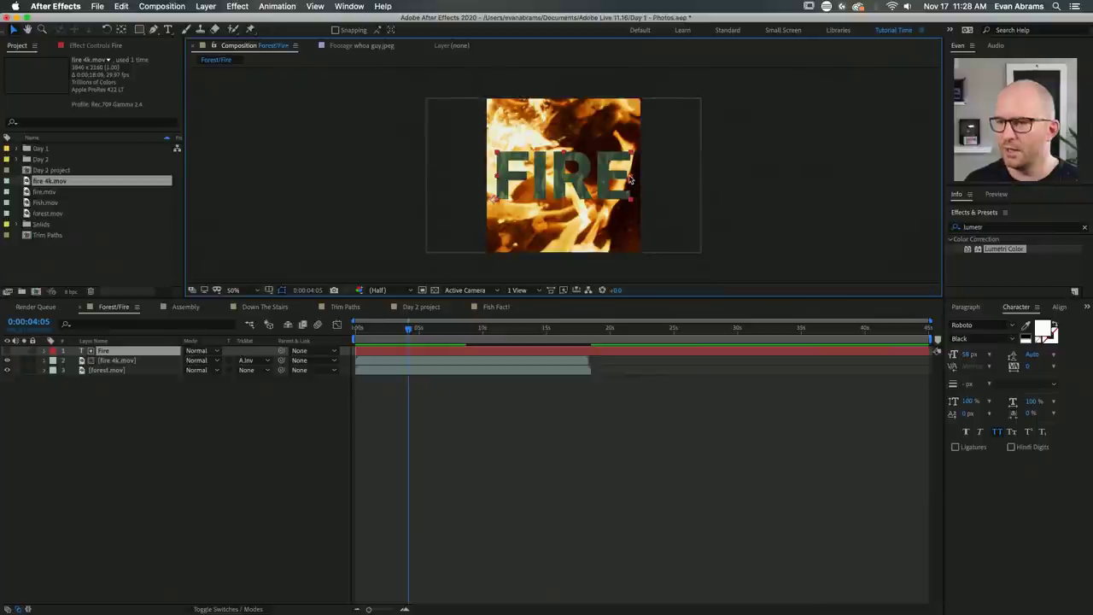
Apply Faux Bold to the FIRE text and preview the comp.
click(967, 434)
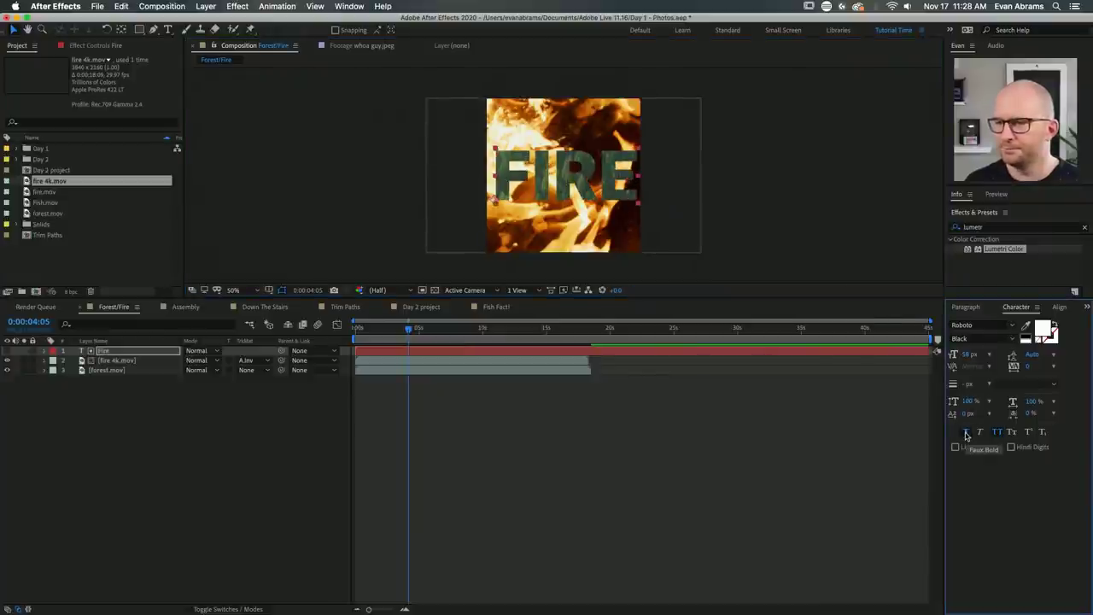
click(558, 177)
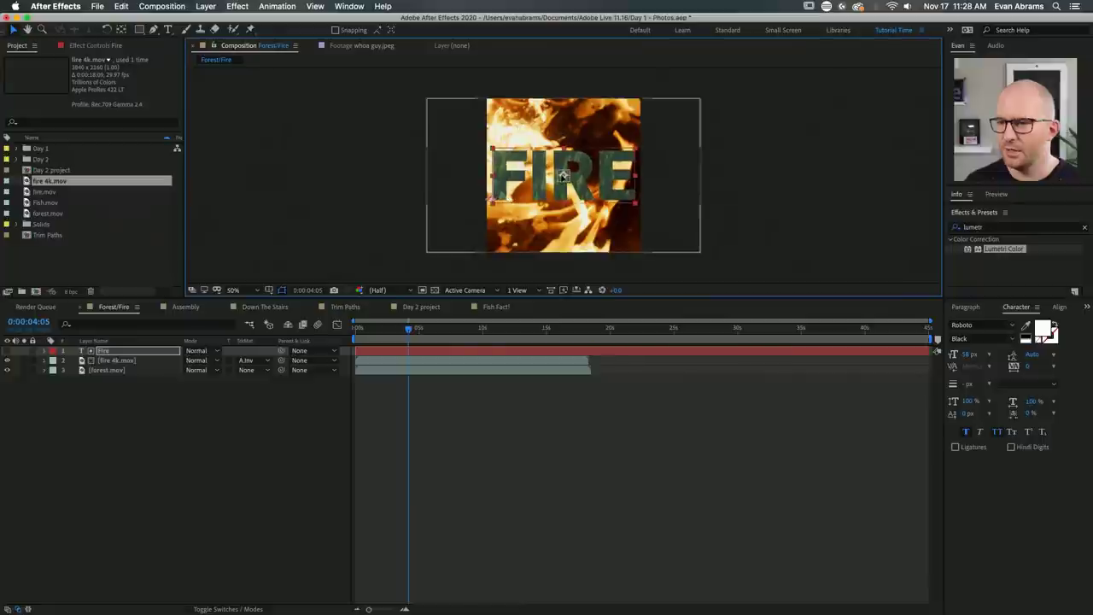
click(591, 444)
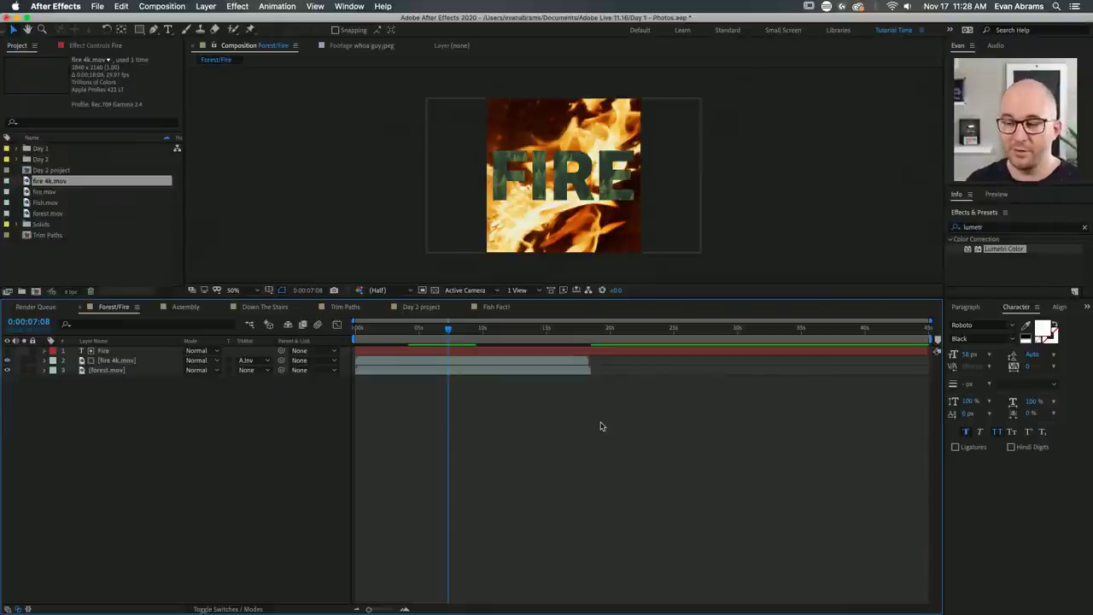
key(space)
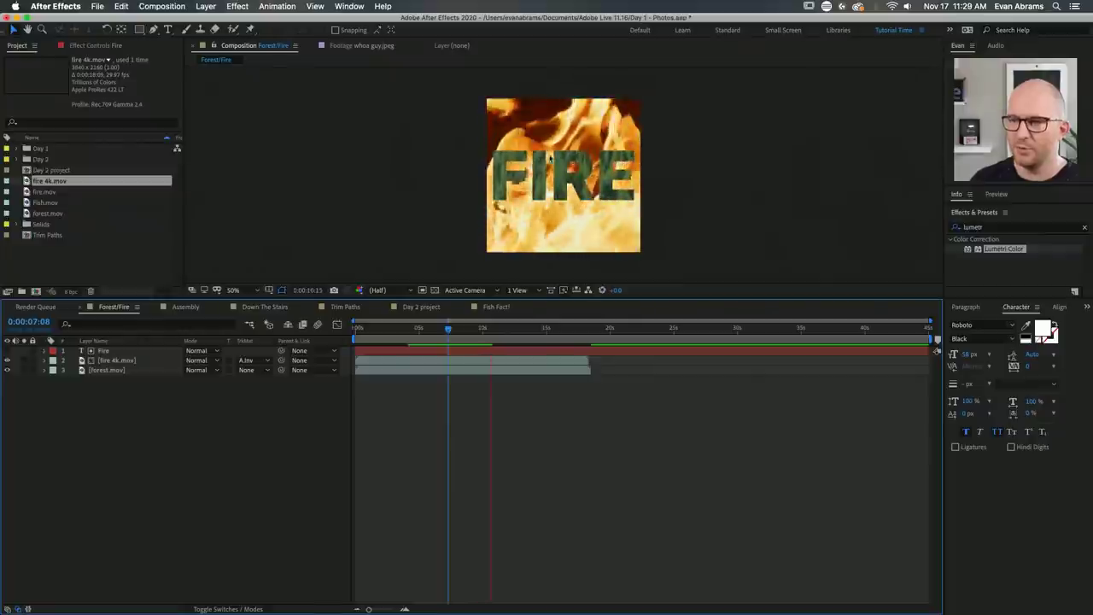
click(451, 330)
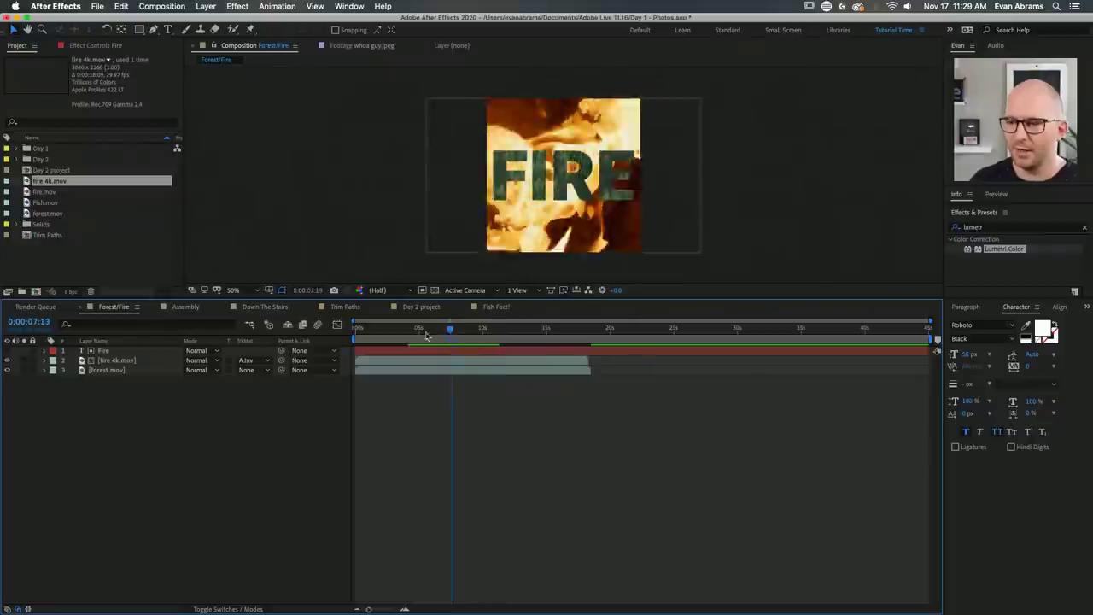
key(Home)
Set fire 4k.mov's track matte to None, then back to Alpha Matte "Fire".
click(128, 360)
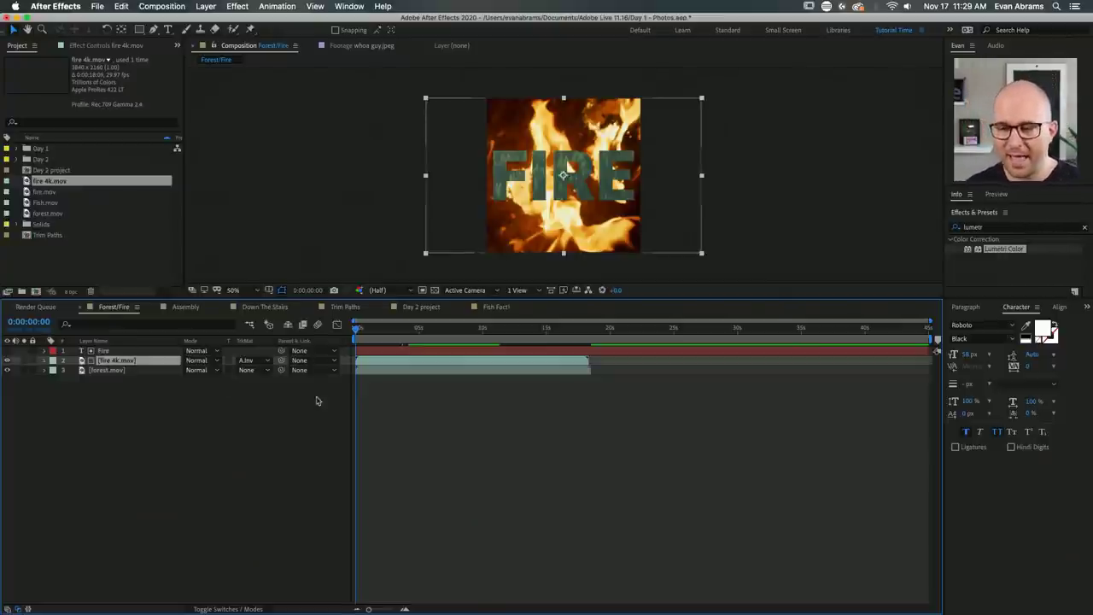
click(250, 360)
click(275, 372)
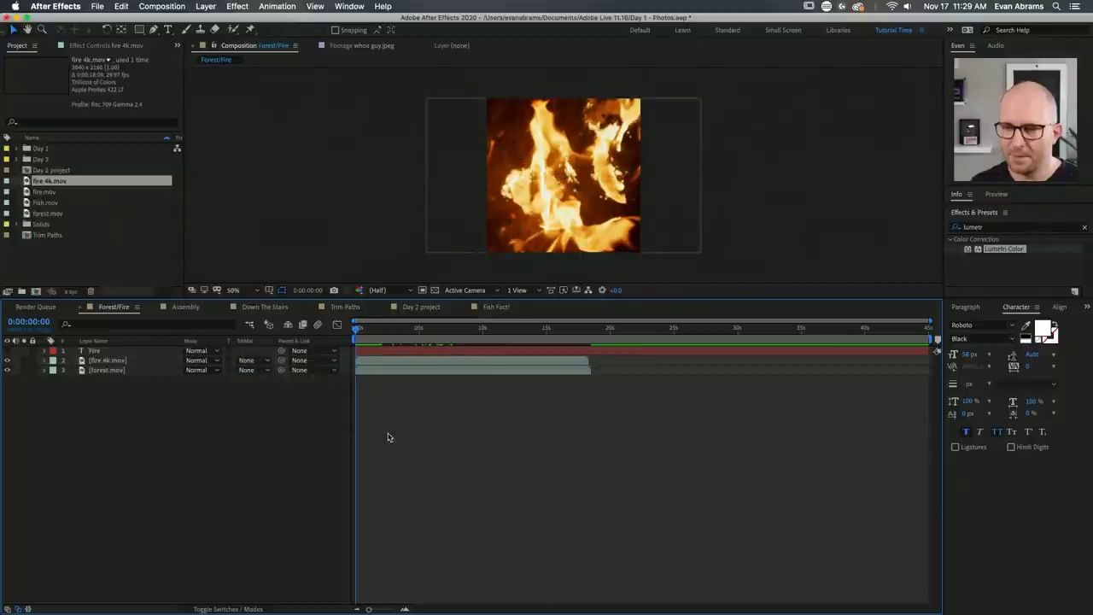
click(62, 354)
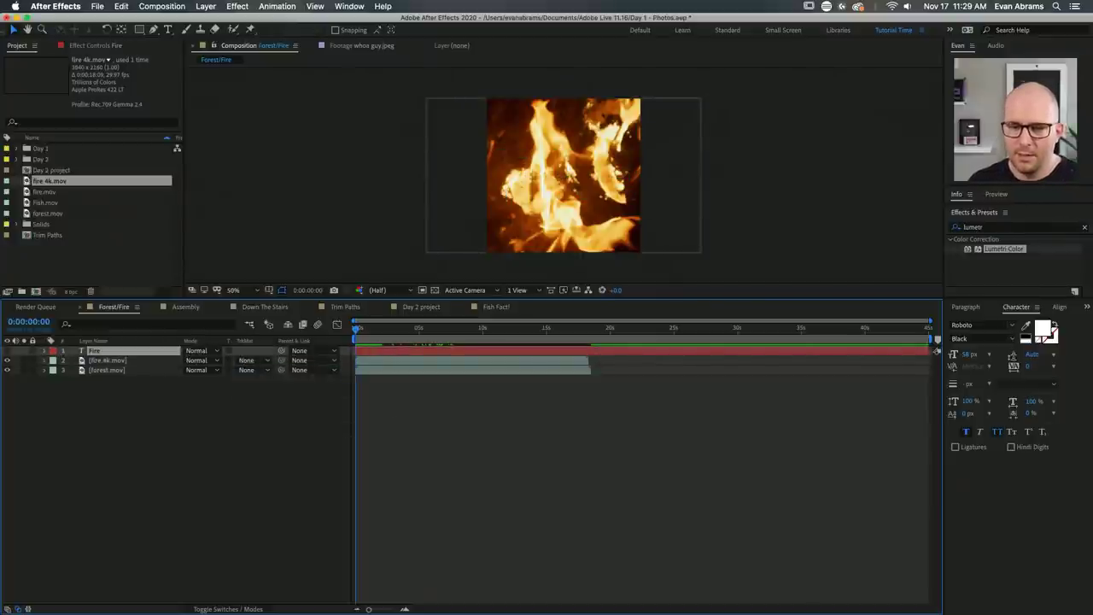
click(130, 362)
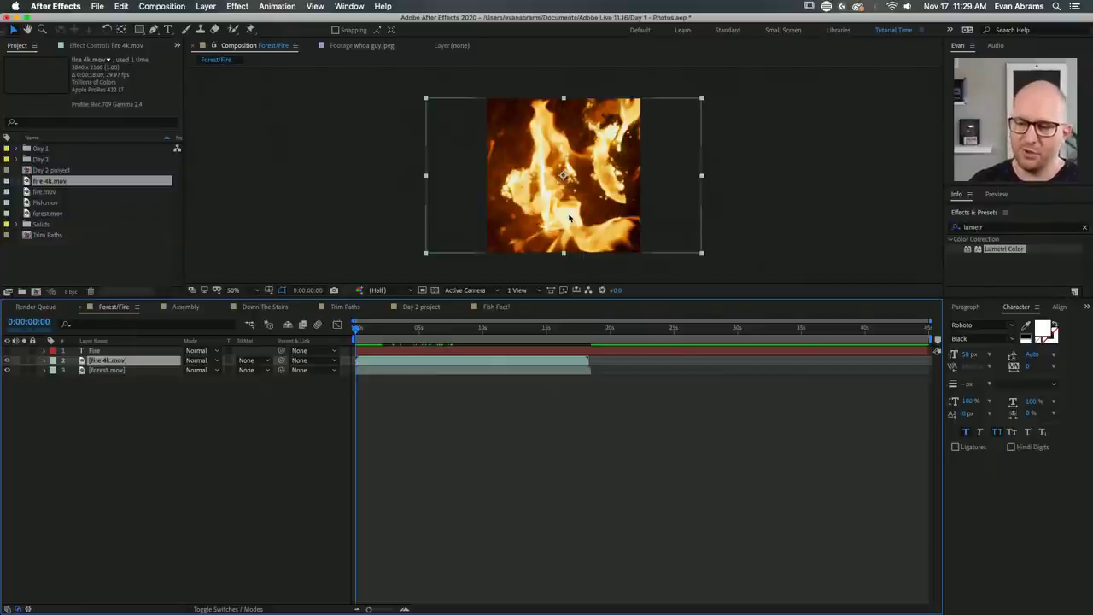
click(249, 360)
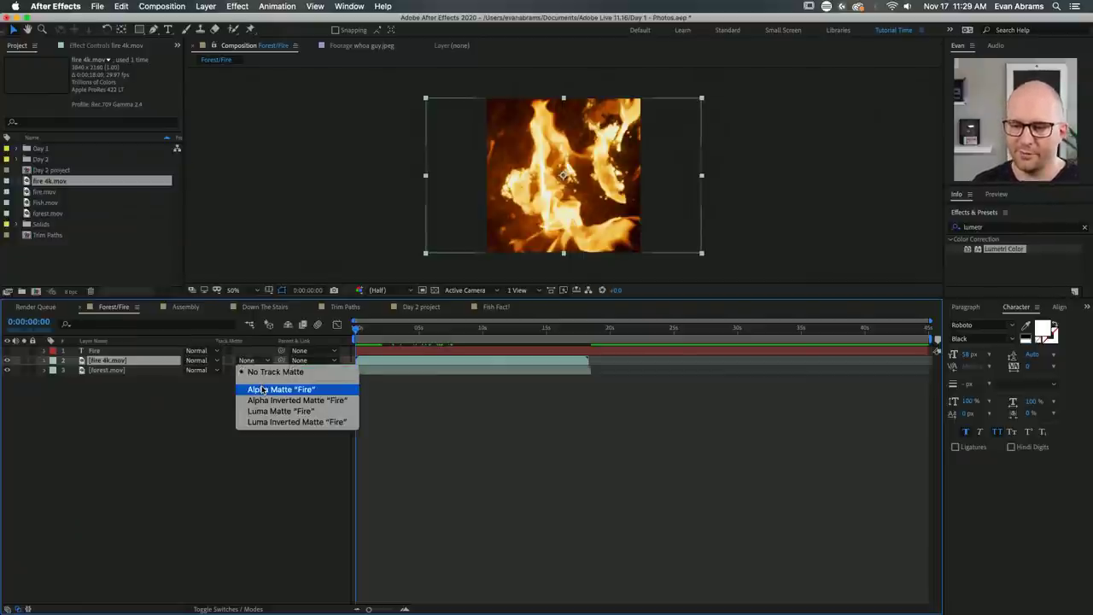
click(275, 387)
click(524, 415)
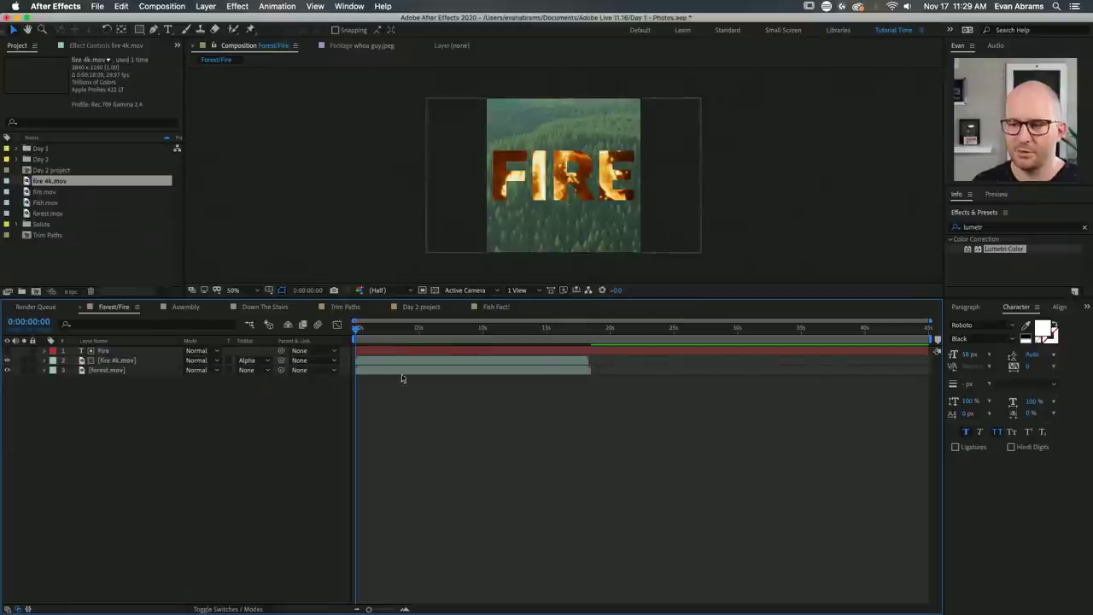
drag(368, 365, 370, 355)
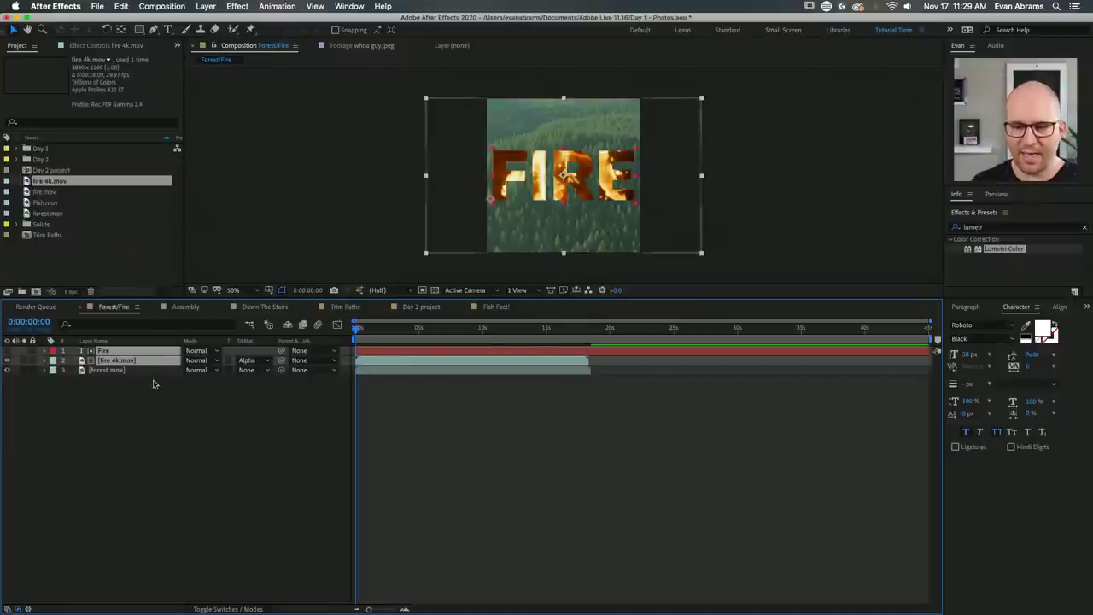
click(544, 564)
click(613, 351)
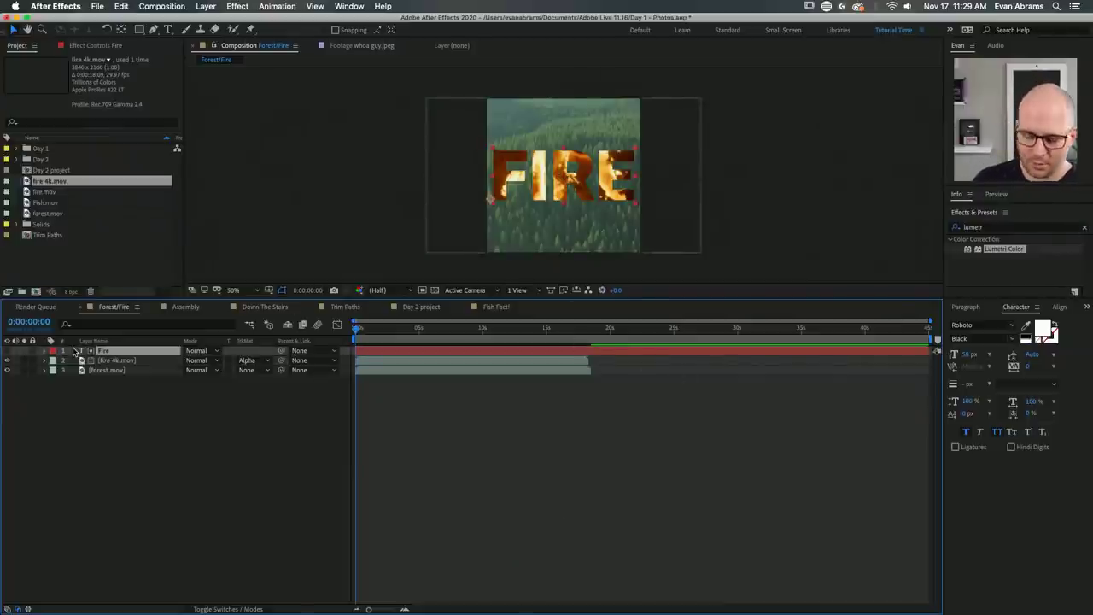
Enter "Matte" as the Fire text layer's new name, then clear the layer selection.
key(Return)
text(Matte)
key(Return)
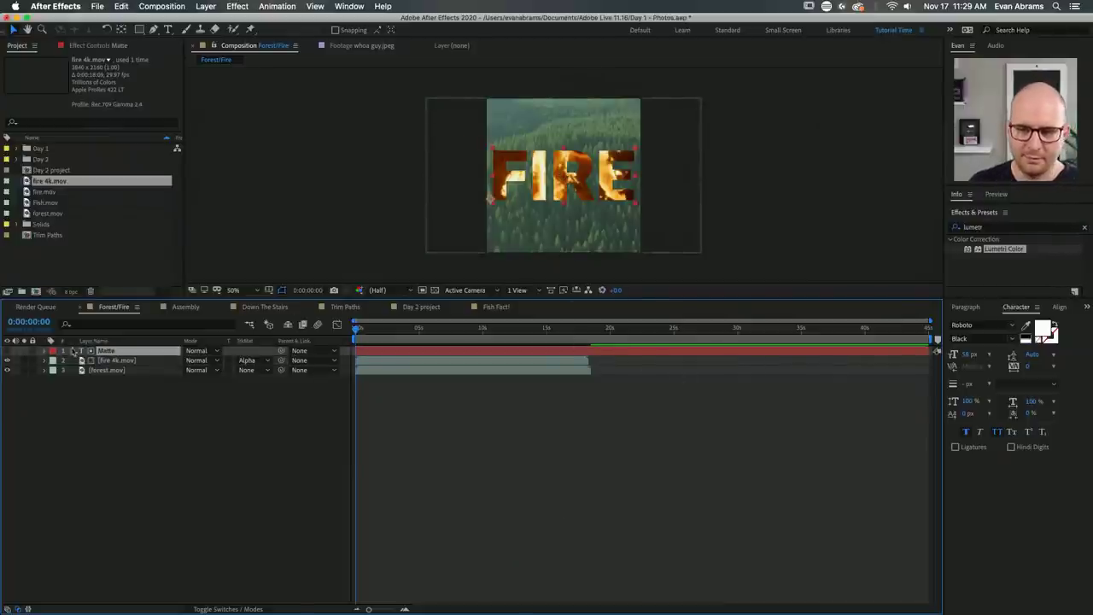
shift+click(137, 360)
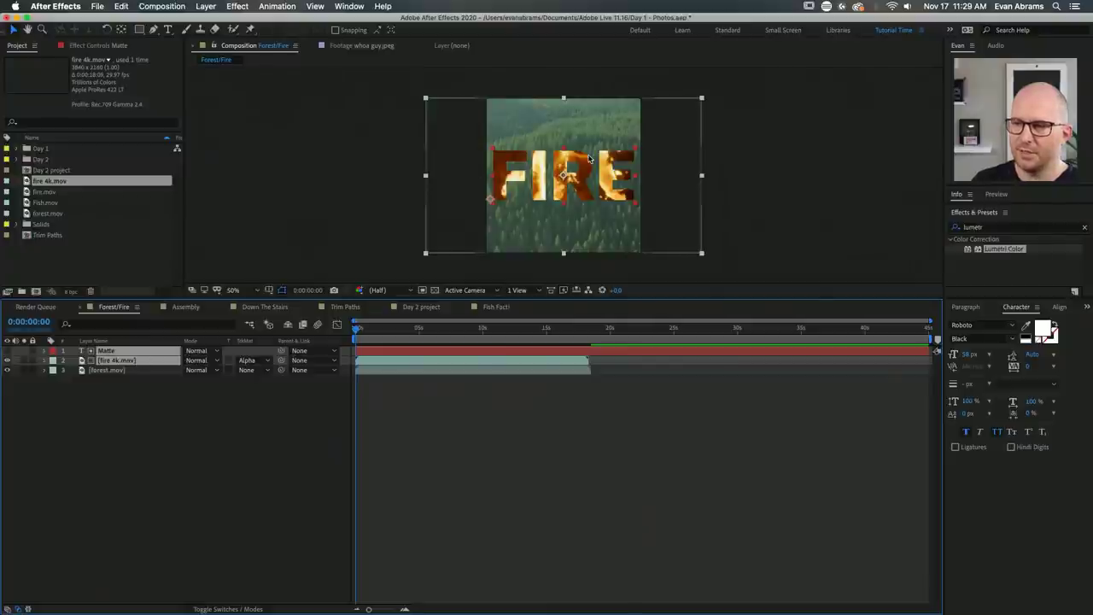
click(593, 425)
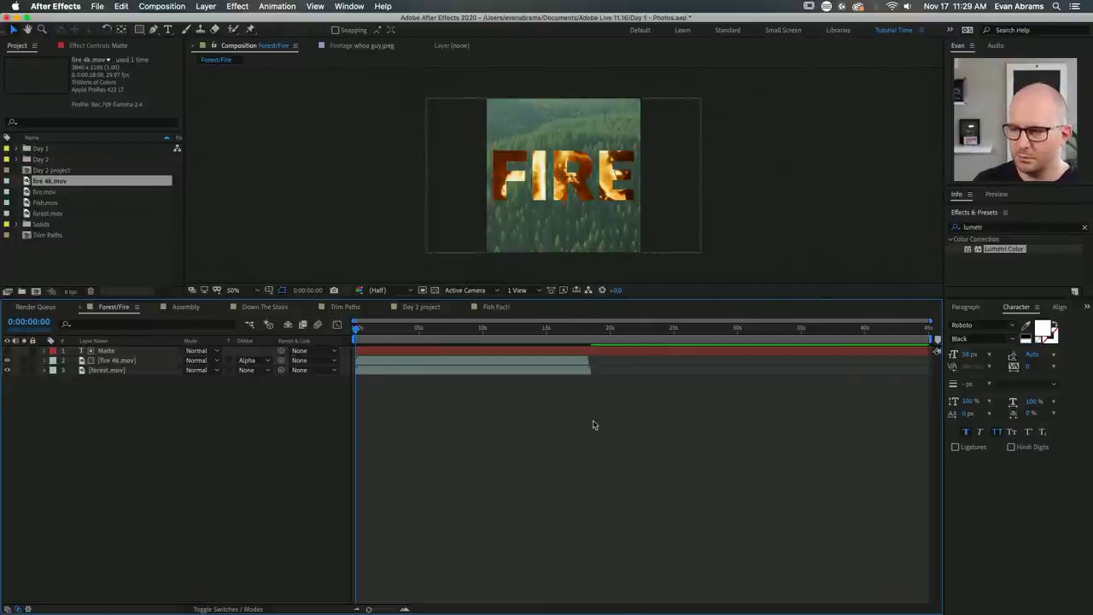
click(578, 353)
click(562, 193)
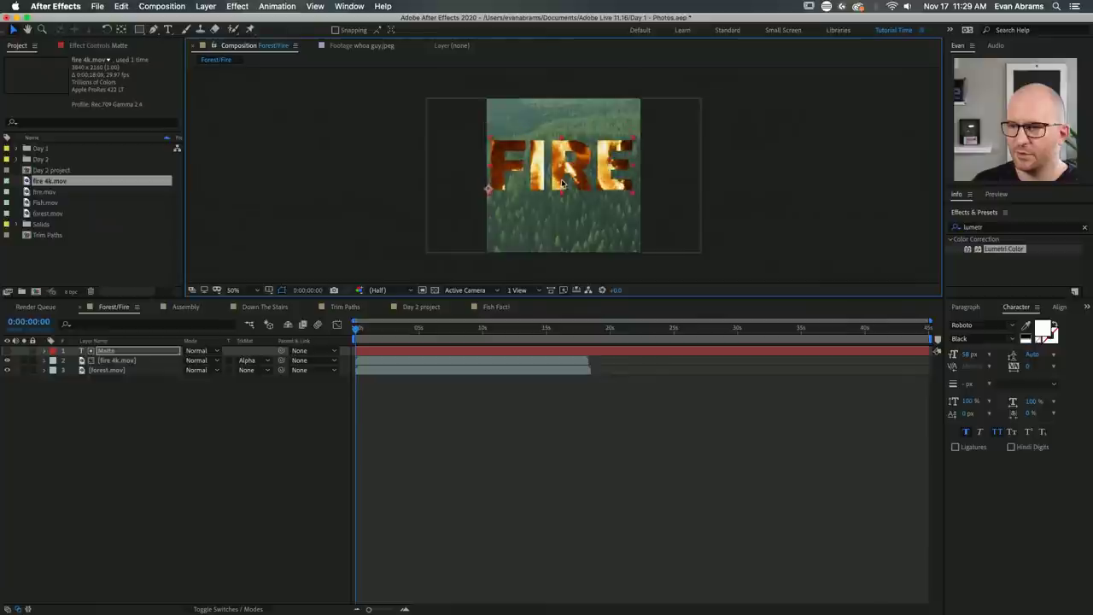
click(475, 431)
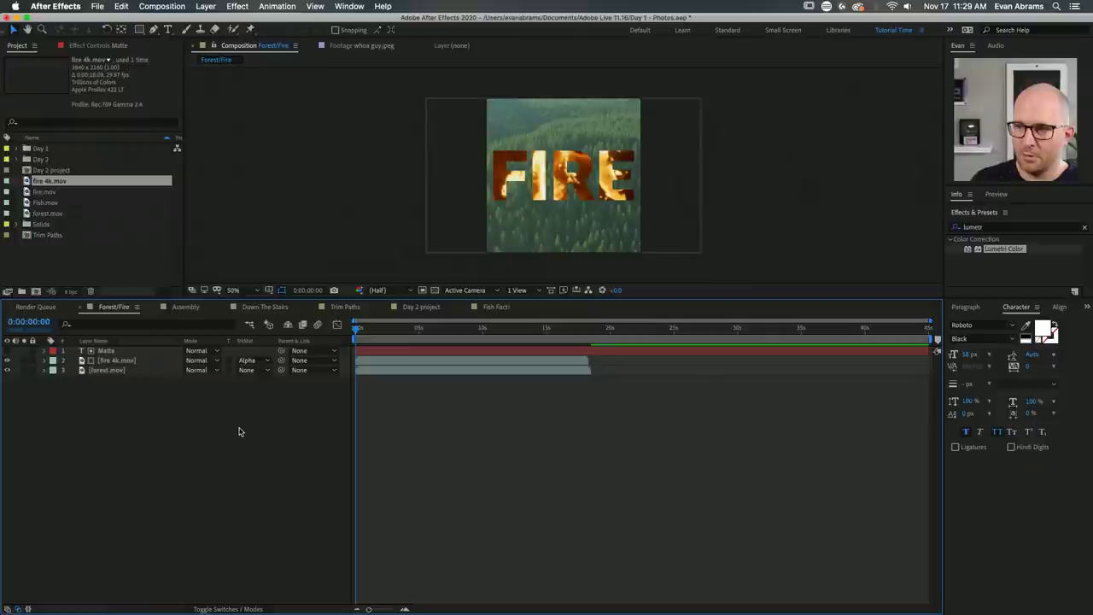
double_click(140, 29)
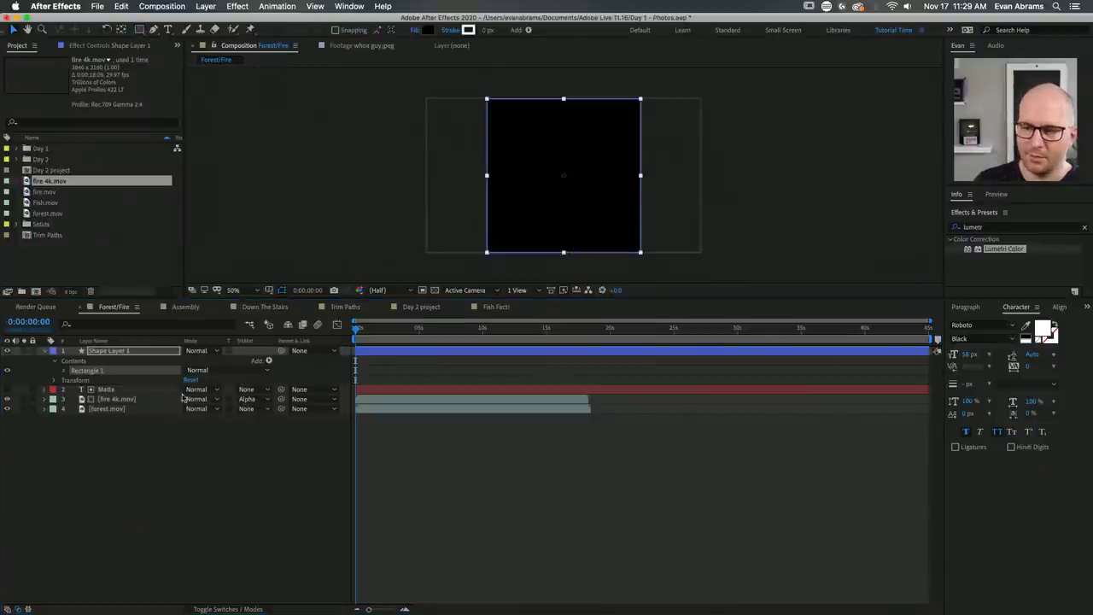
drag(141, 357, 137, 413)
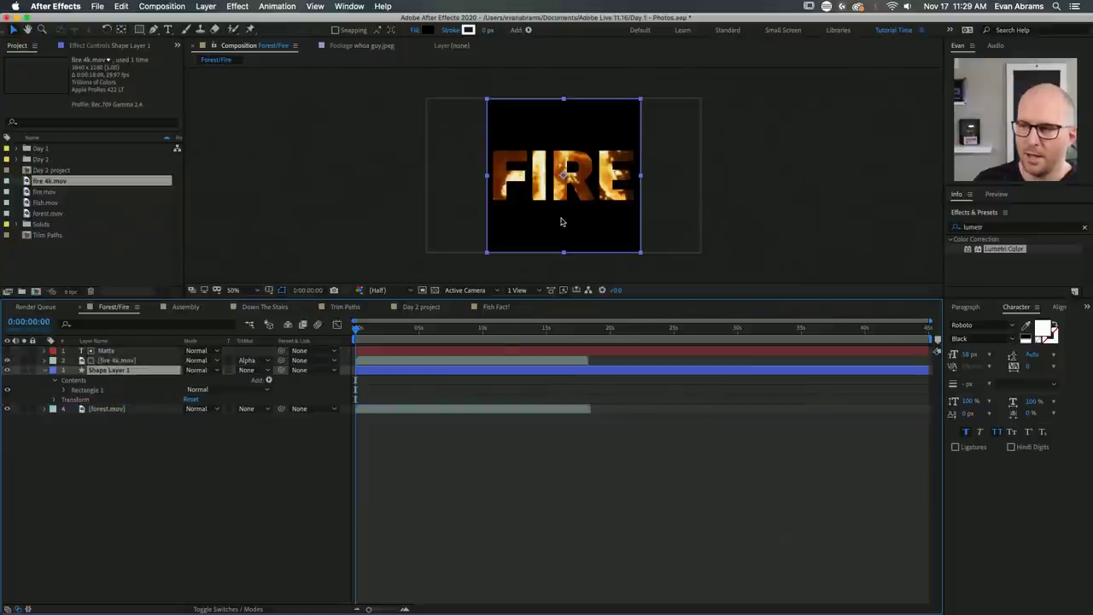
drag(559, 219, 645, 265)
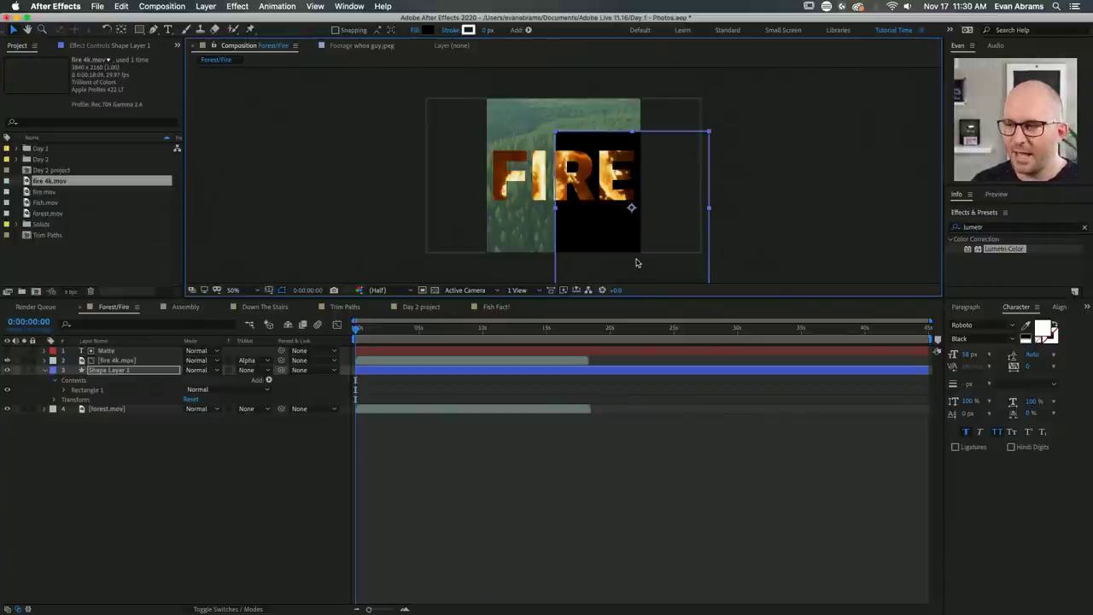
drag(637, 256, 572, 225)
key(Delete)
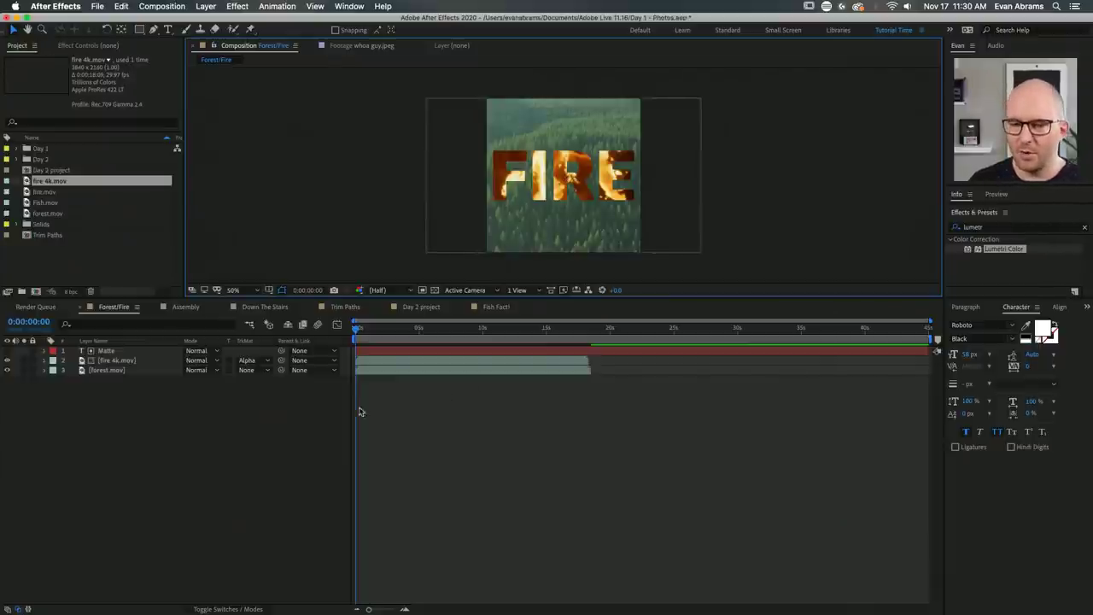
Clear fire 4k.mov's matte, move it below forest.mov, and give forest.mov Alpha Inverted Matte "Matte".
click(256, 359)
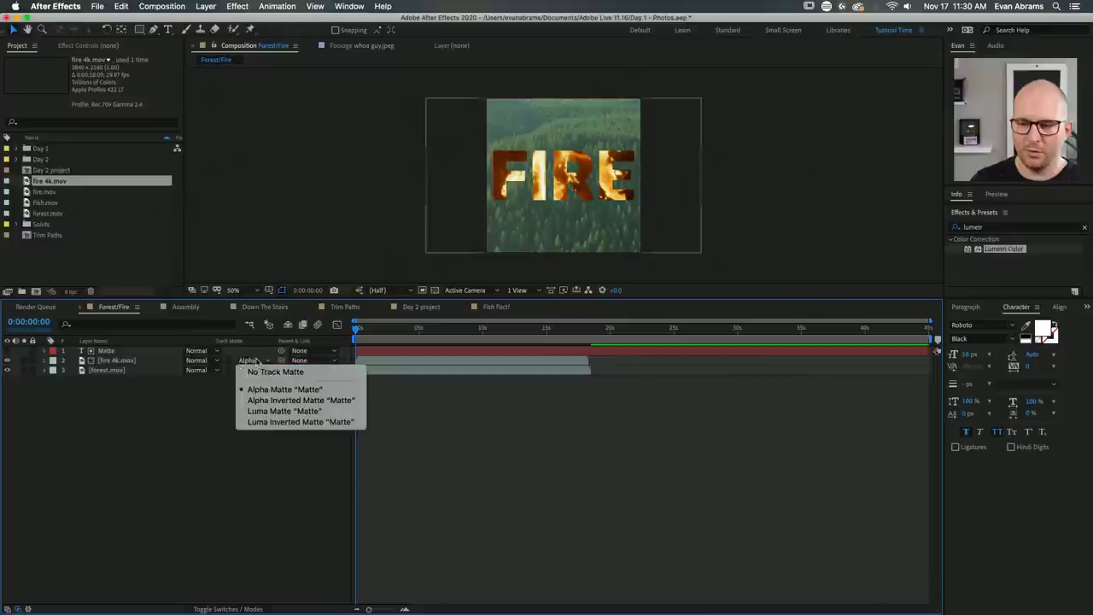
click(260, 369)
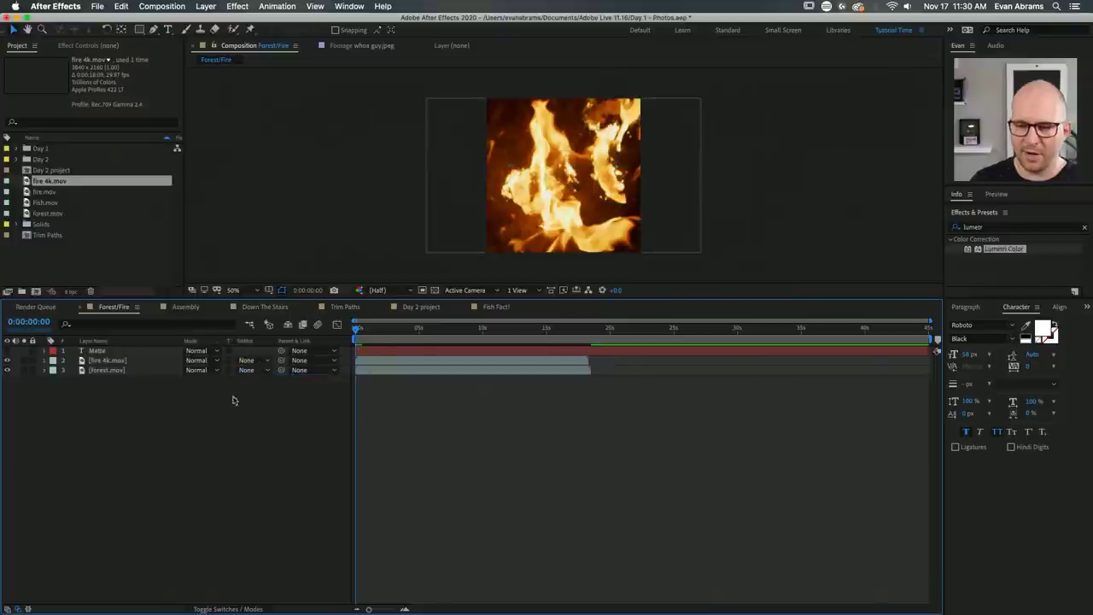
click(102, 351)
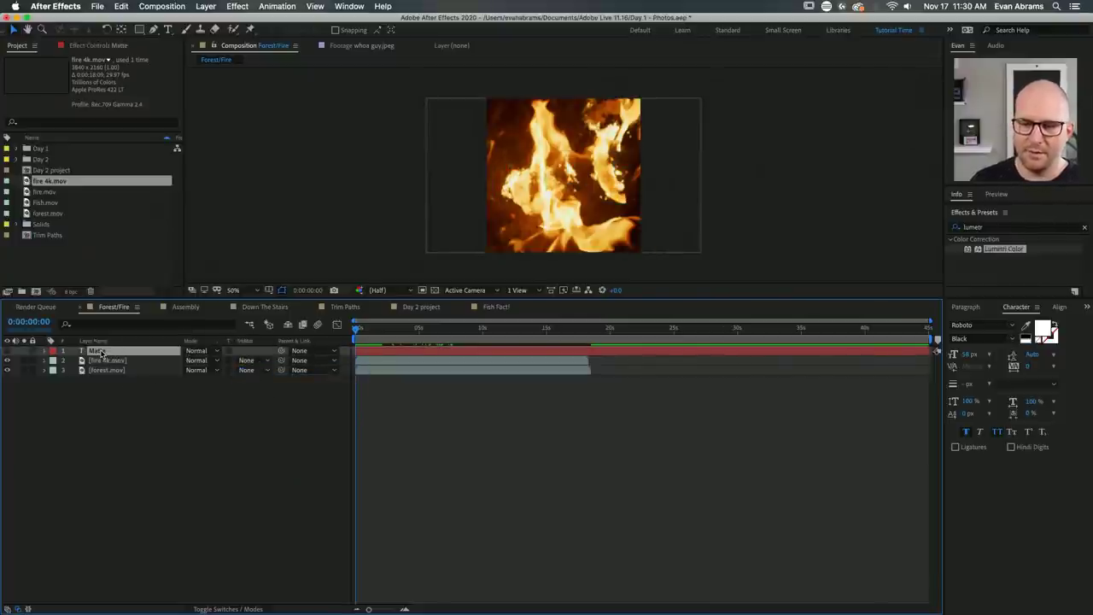
drag(102, 359, 113, 369)
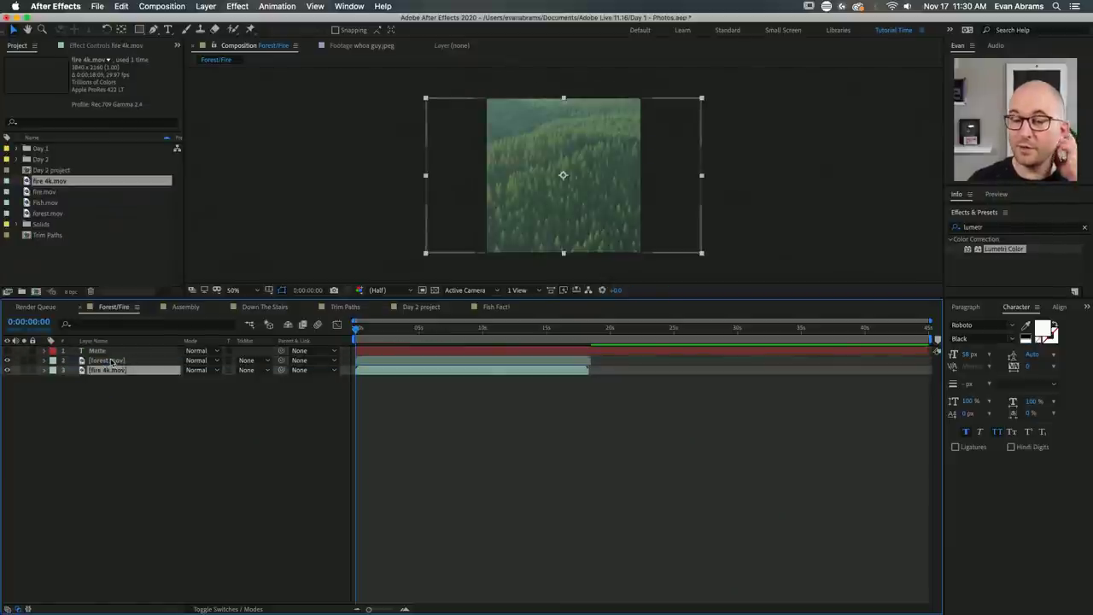
click(111, 362)
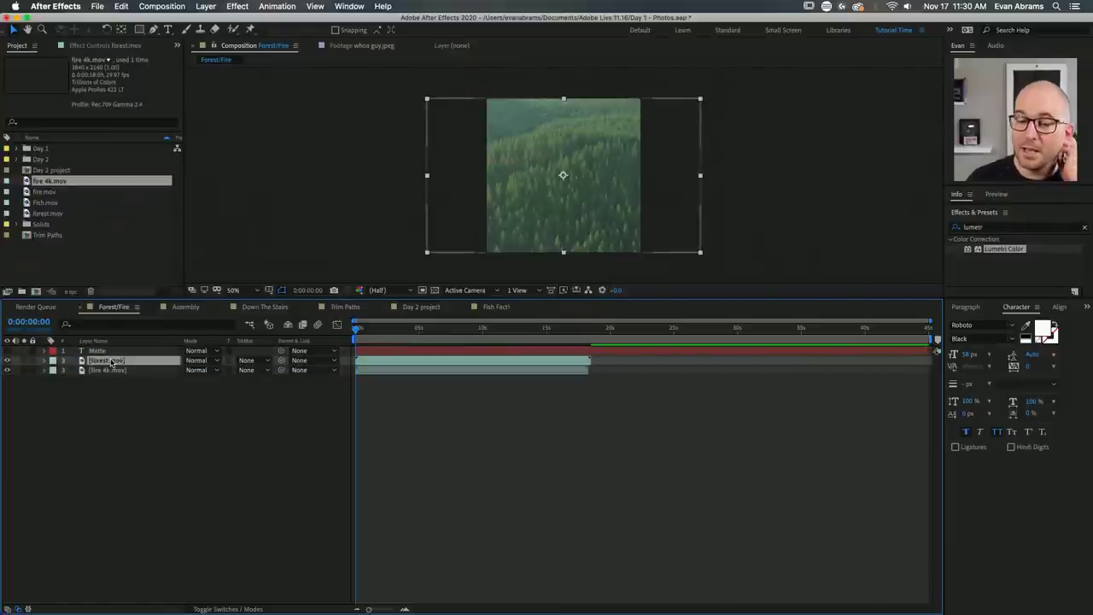
click(257, 360)
click(273, 400)
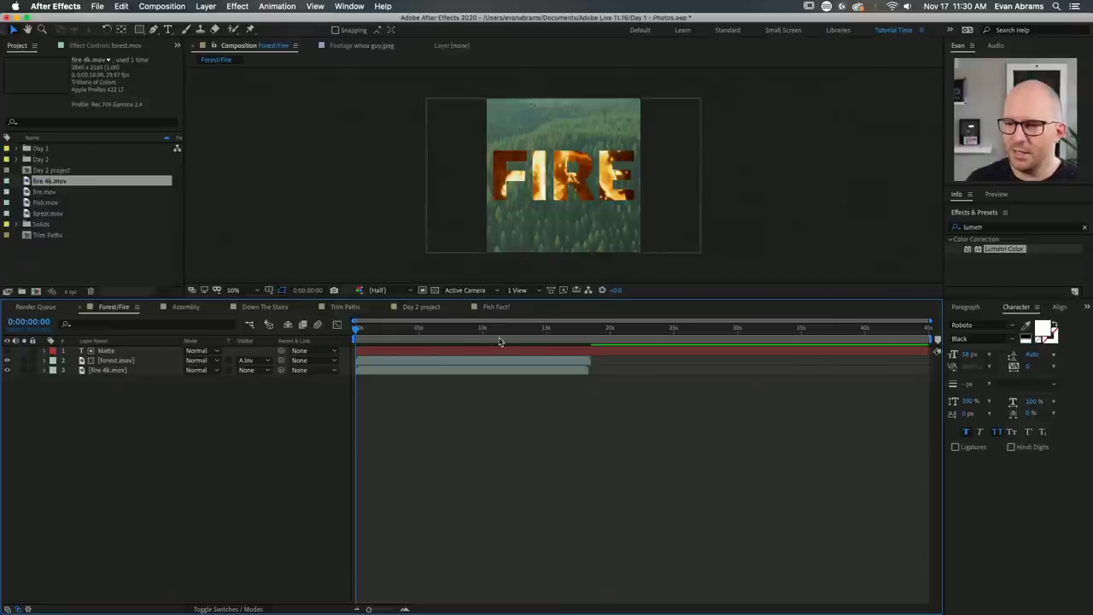
Add a comp-filling rectangle shape layer below forest.mov and try repositioning it.
click(139, 29)
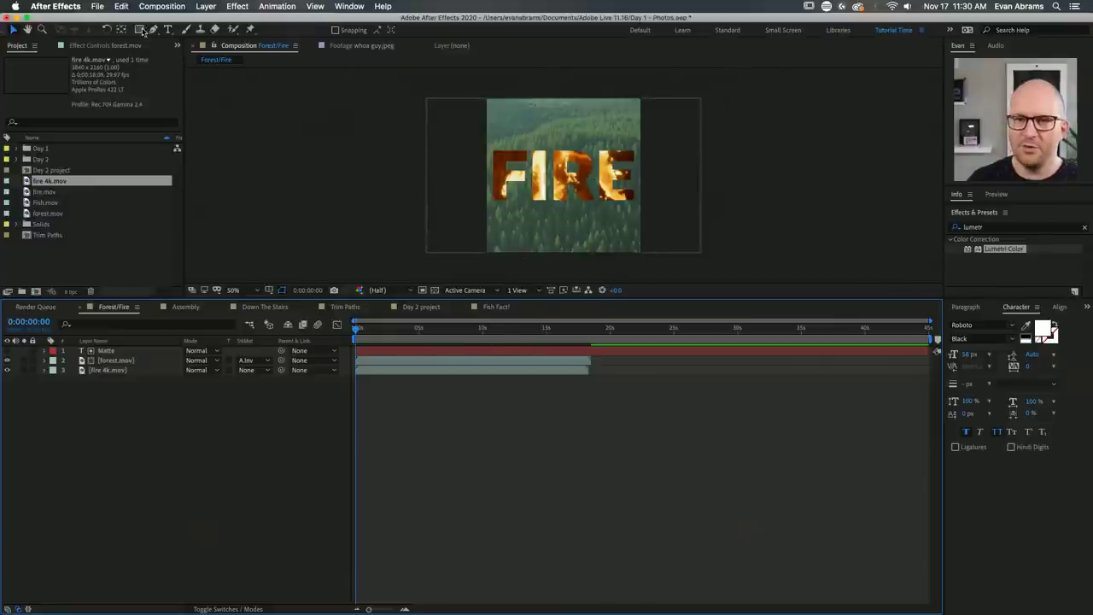
double_click(139, 29)
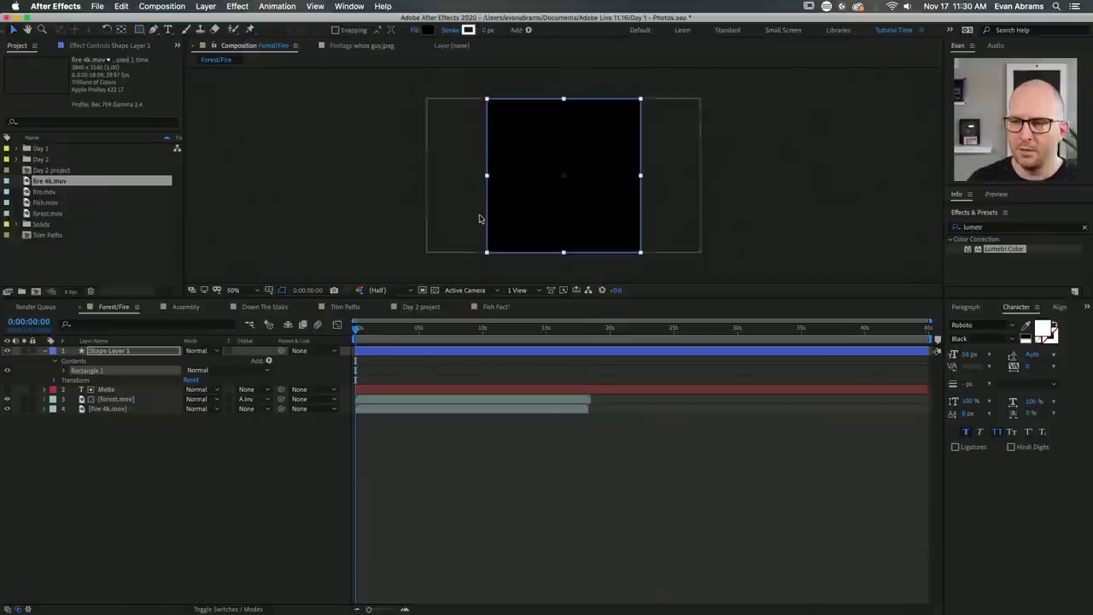
drag(128, 351, 122, 408)
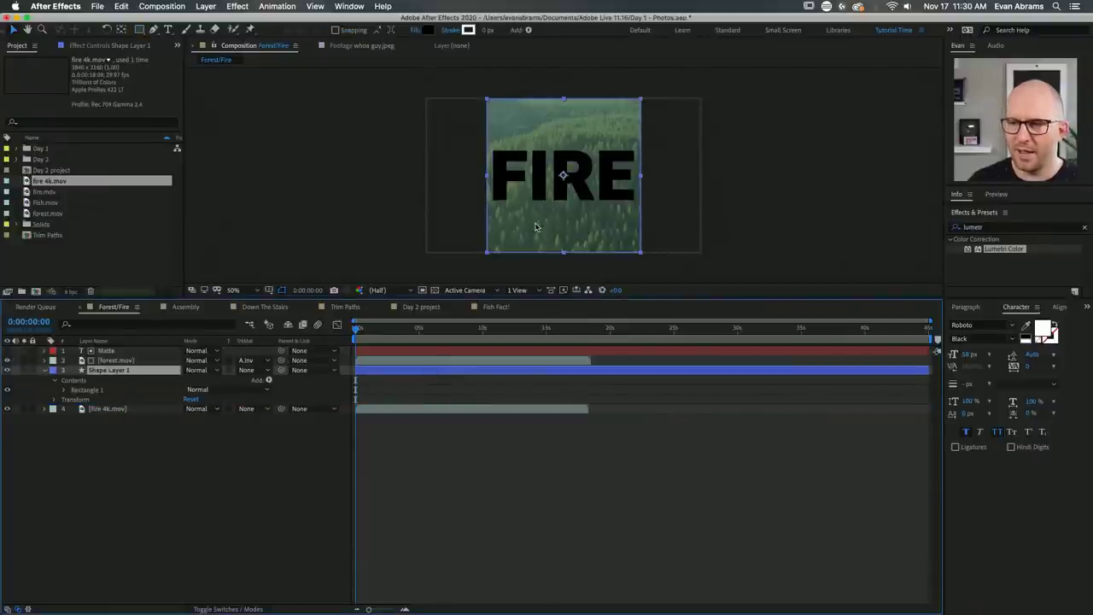
mouse_move(551, 251)
mouse_down()
mouse_move(605, 266)
mouse_move(575, 273)
mouse_move(554, 247)
mouse_up()
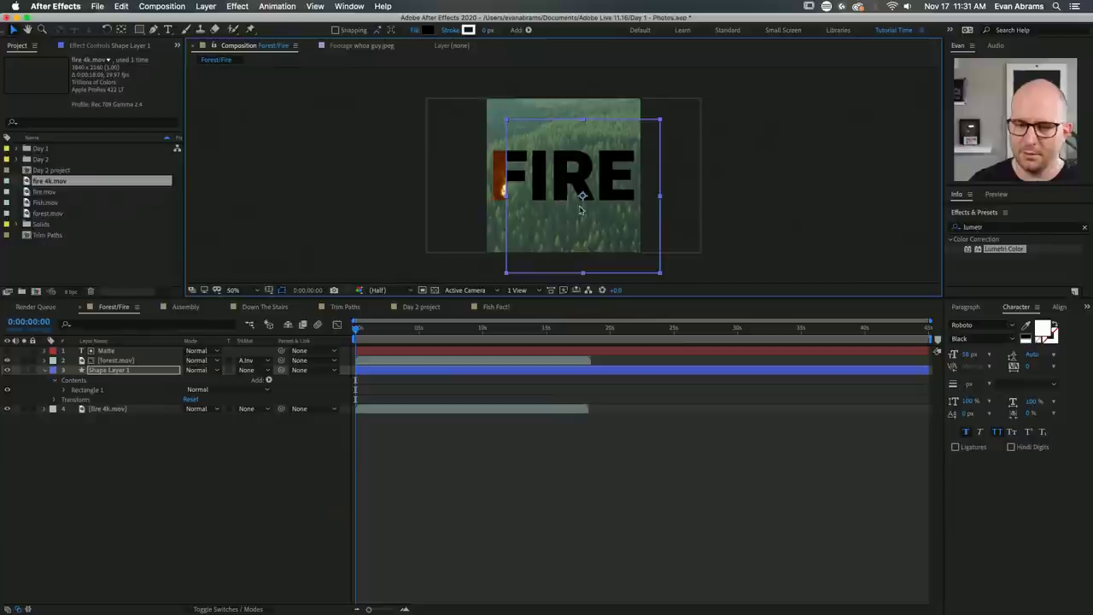
key(super+z)
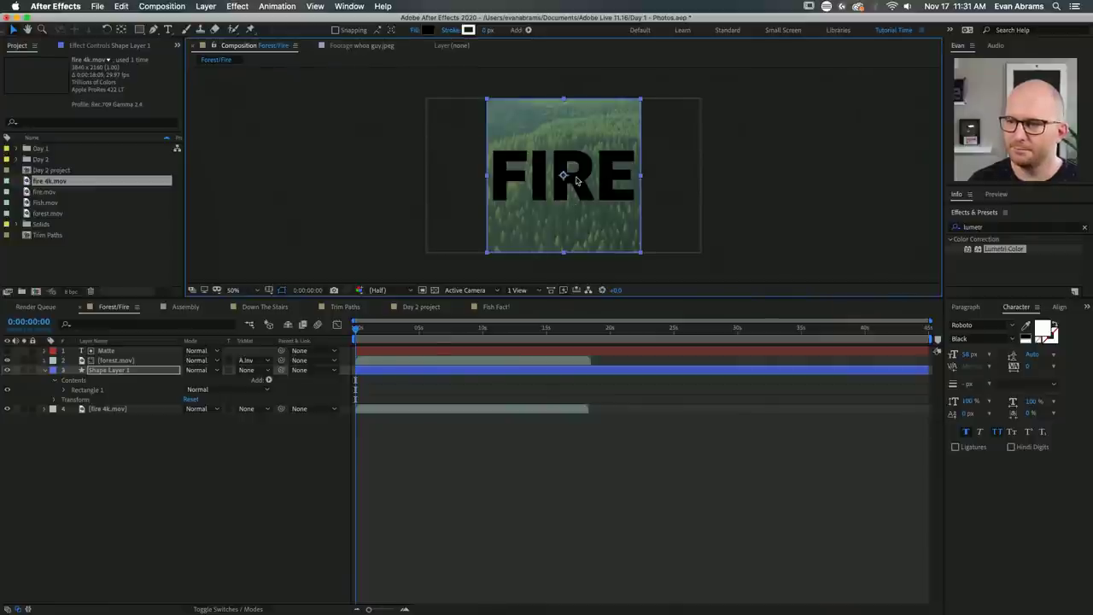
drag(584, 203, 600, 219)
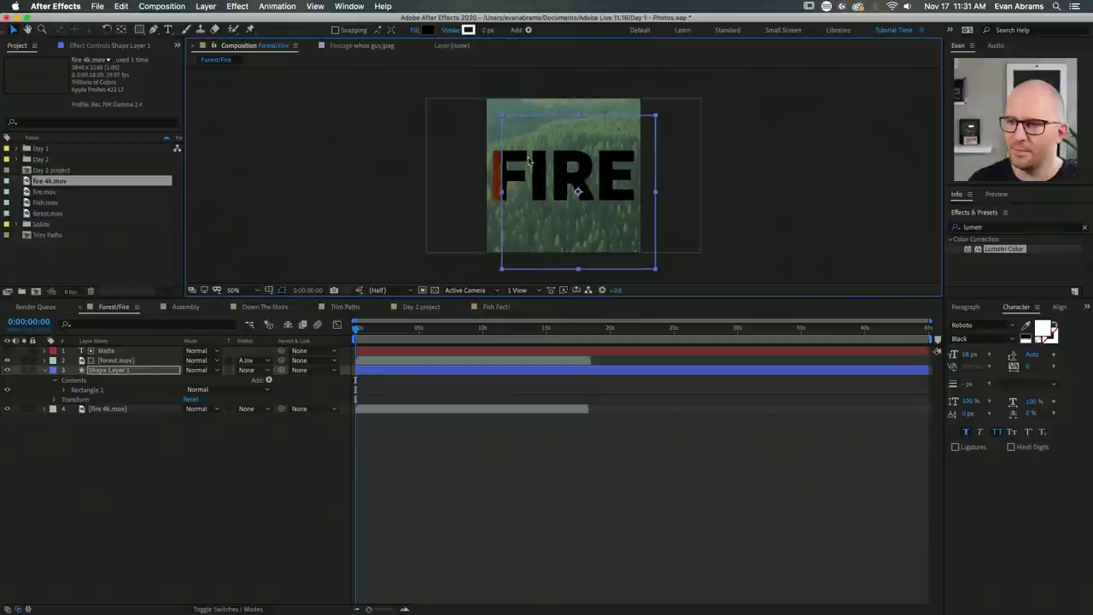
Hide Shape Layer 1 and fire 4k.mov, and turn on the transparency grid.
click(7, 370)
click(675, 123)
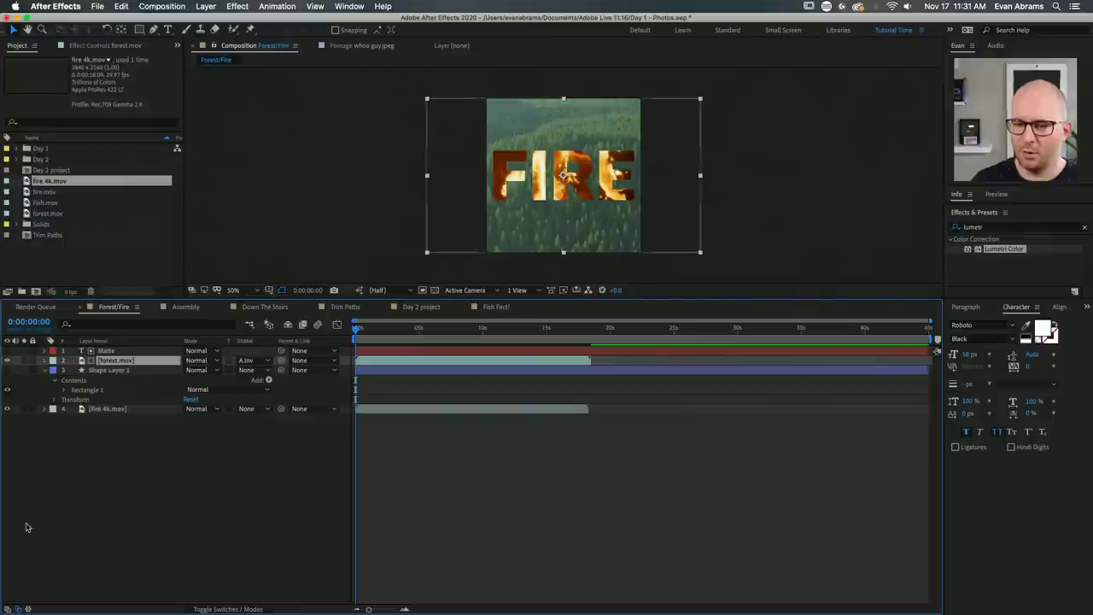
click(7, 408)
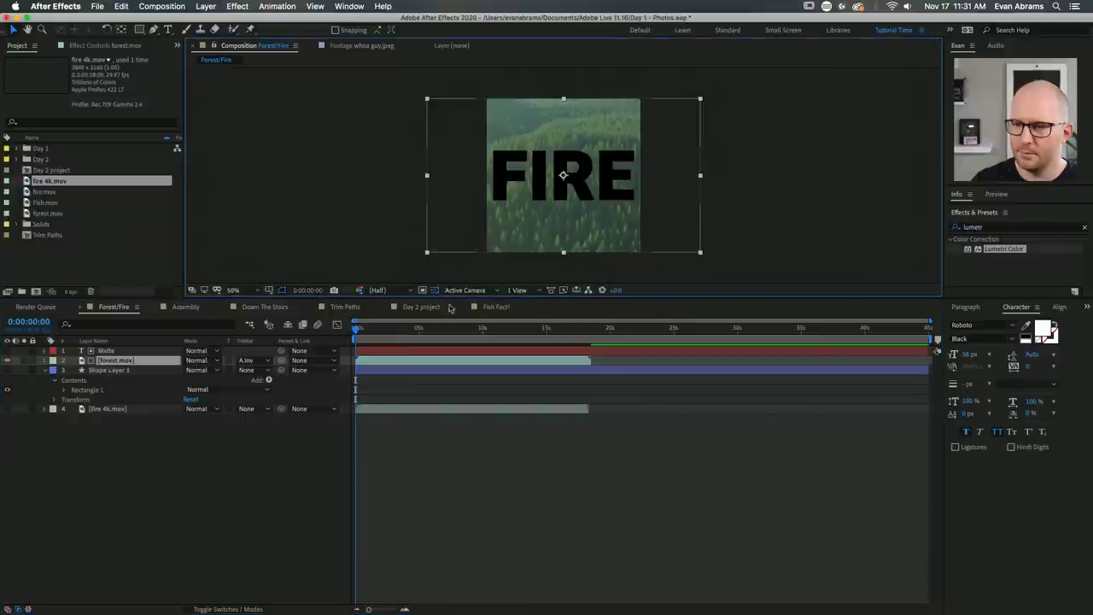
click(434, 290)
click(615, 167)
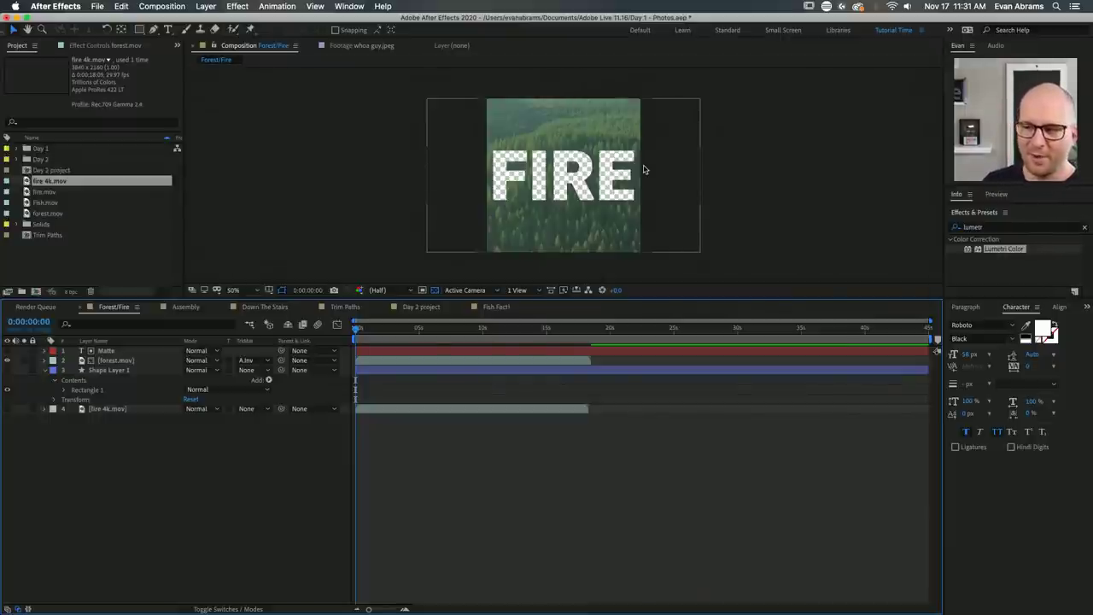
Collapse Shape Layer 1 and make the fire 4k.mov footage visible again.
click(46, 370)
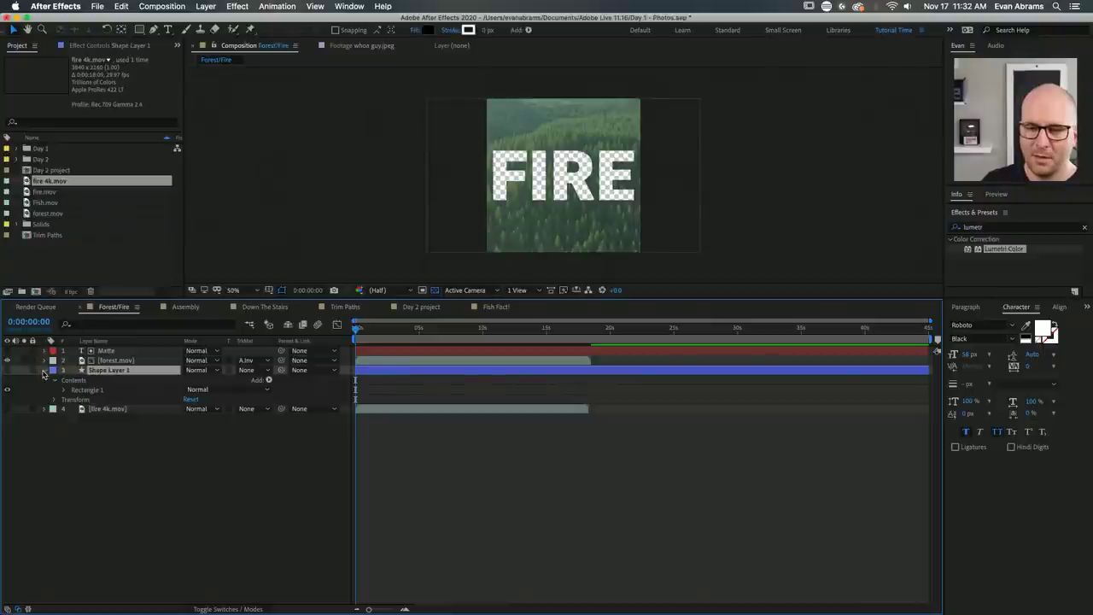
click(44, 371)
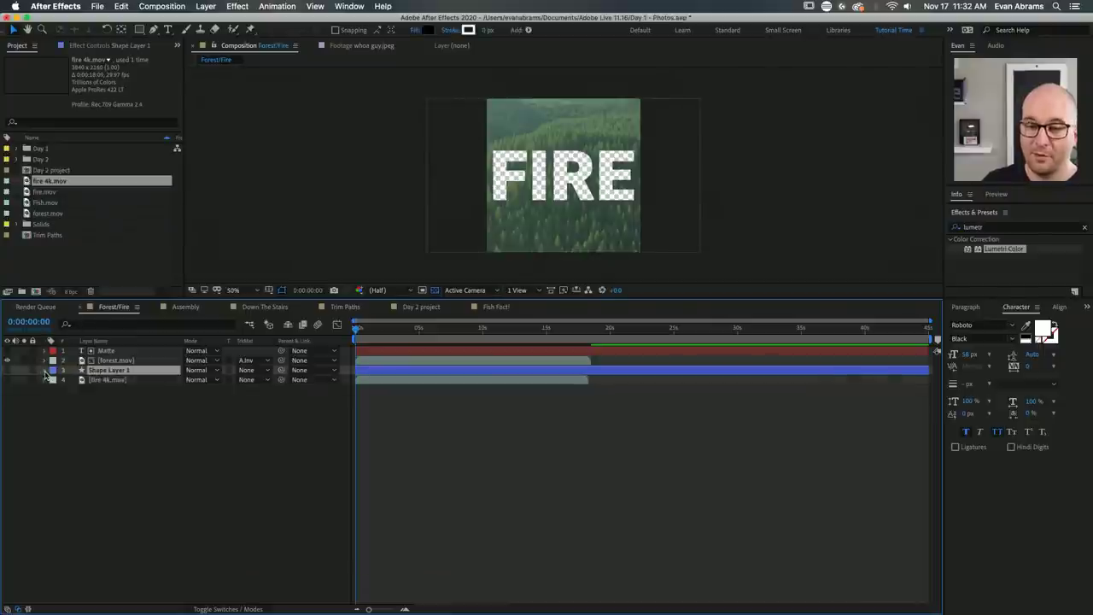
click(389, 358)
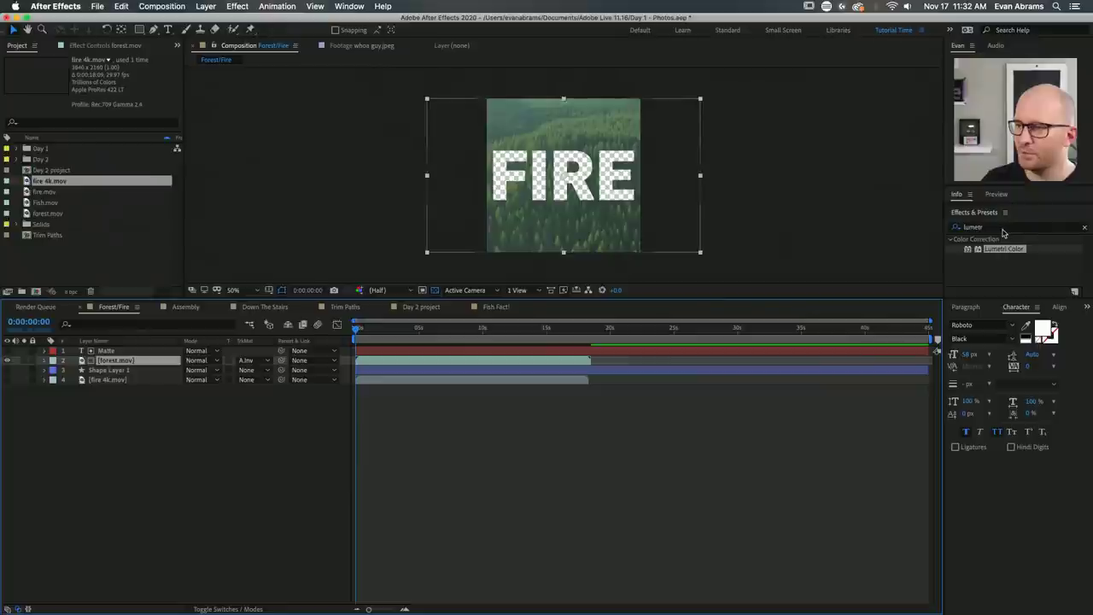
scroll(541, 172, up, 2)
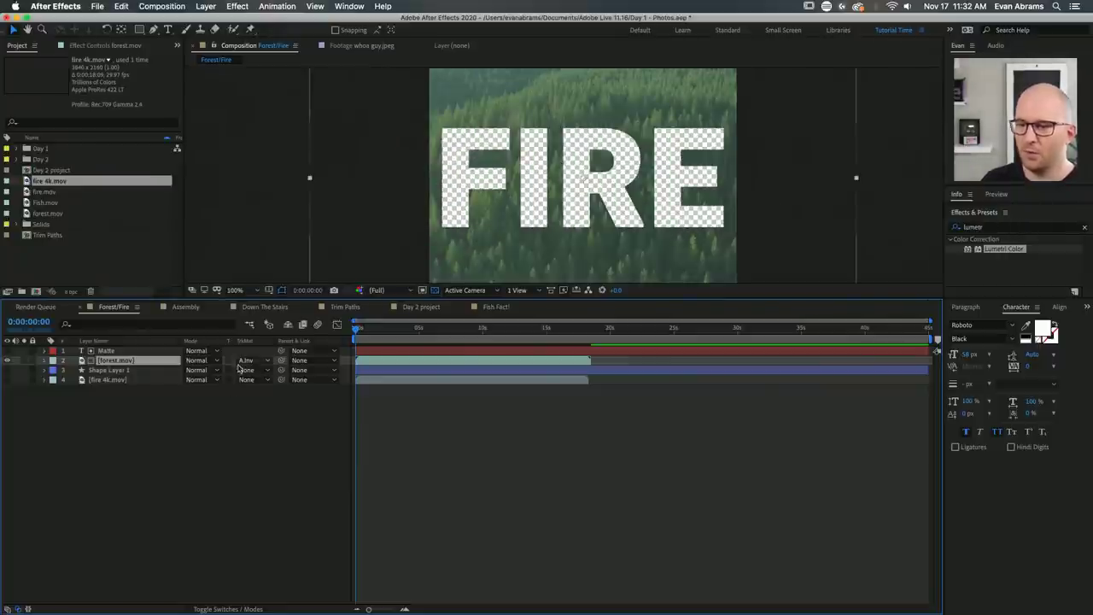
click(9, 379)
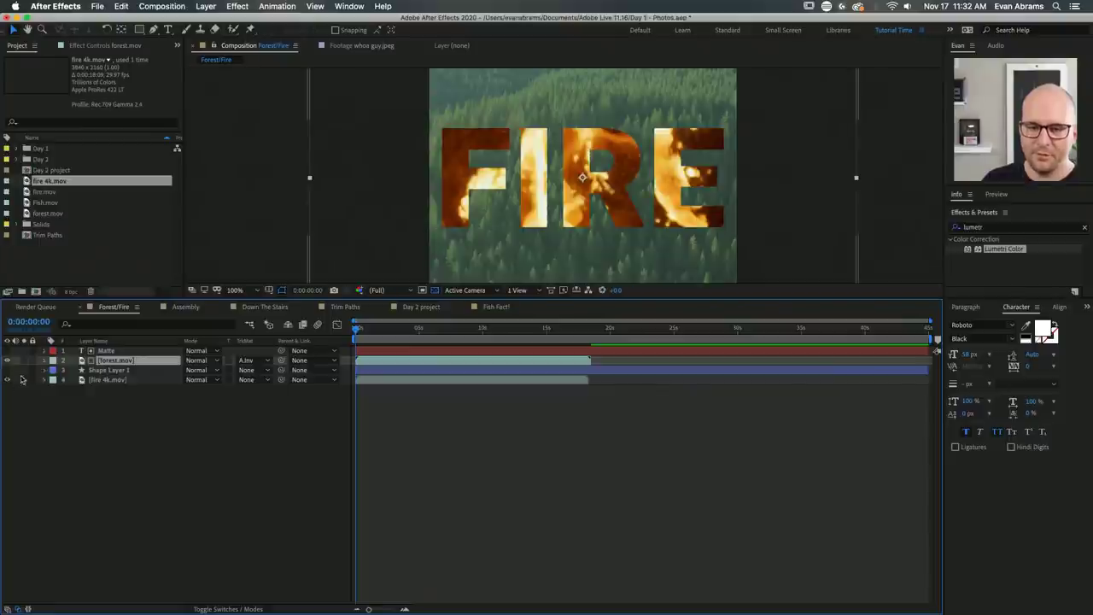
Delete the unused Shape Layer 1 rectangle layer.
click(102, 370)
key(Delete)
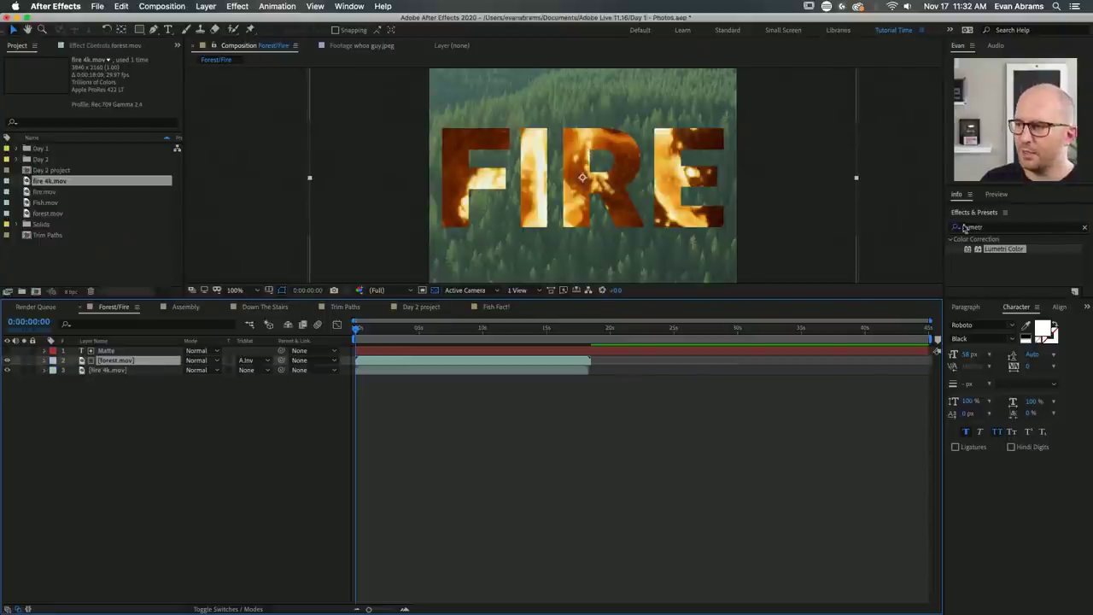
click(979, 229)
Search Effects & Presets for 'drop sha' and apply Drop Shadow to forest.mov.
text(drop shad)
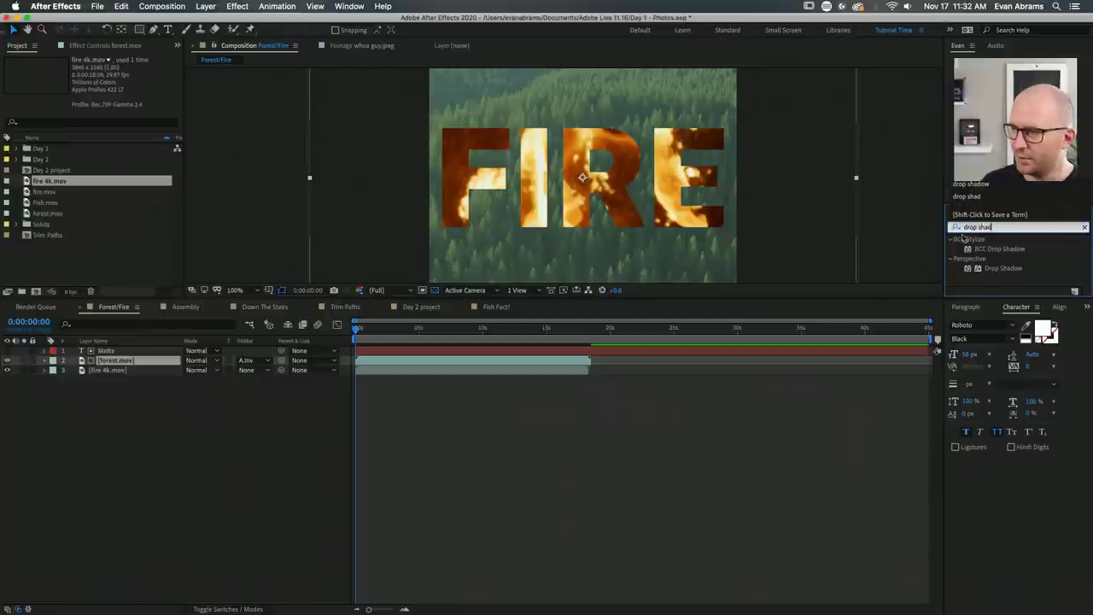
double_click(1003, 268)
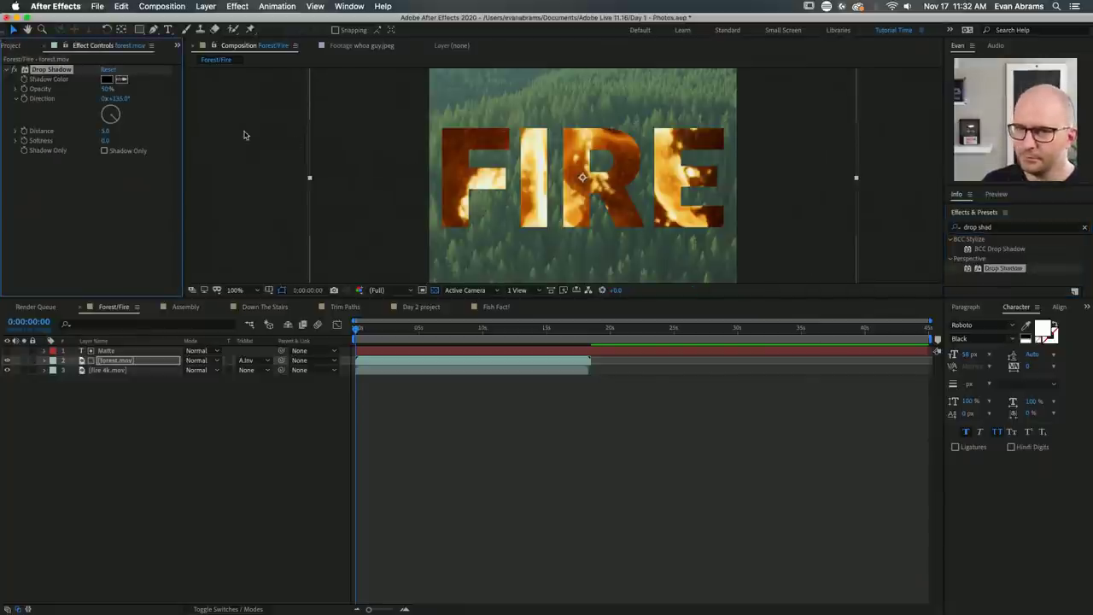
scroll(508, 147, down, 2)
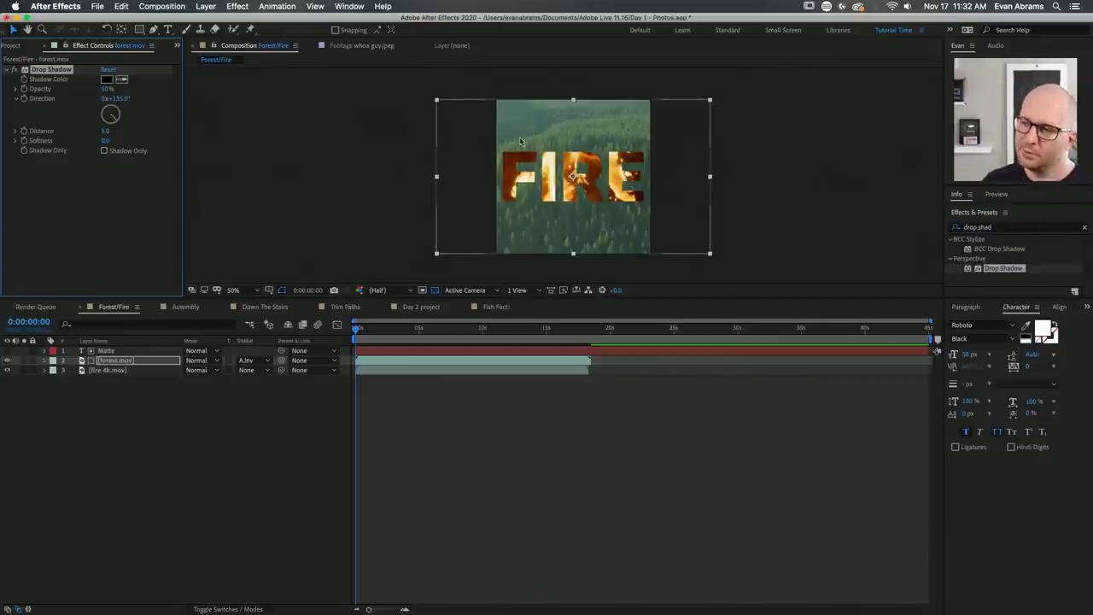
scroll(578, 159, up, 4)
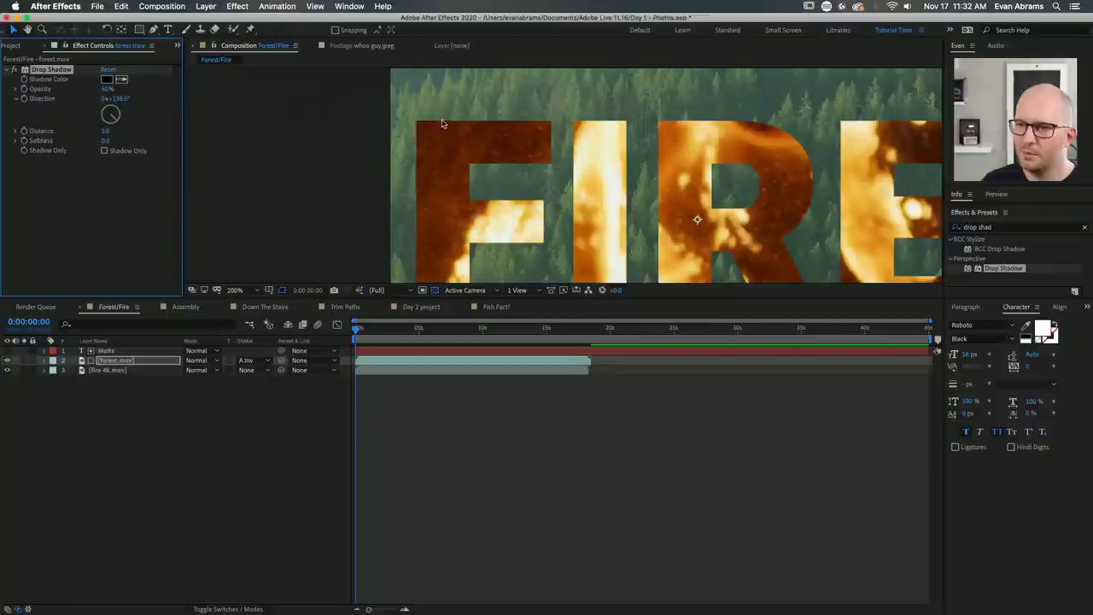
scroll(476, 129, down, 2)
Reselect forest.mov to review its shadow: 50% opacity, 135° direction, 5.0 distance.
shift+click(416, 351)
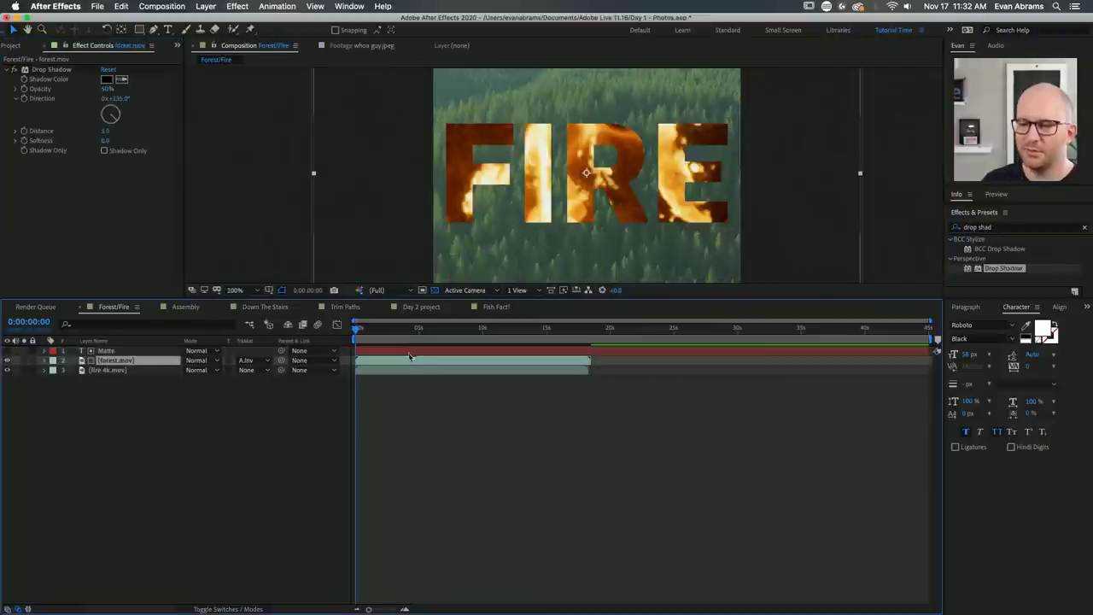
click(384, 435)
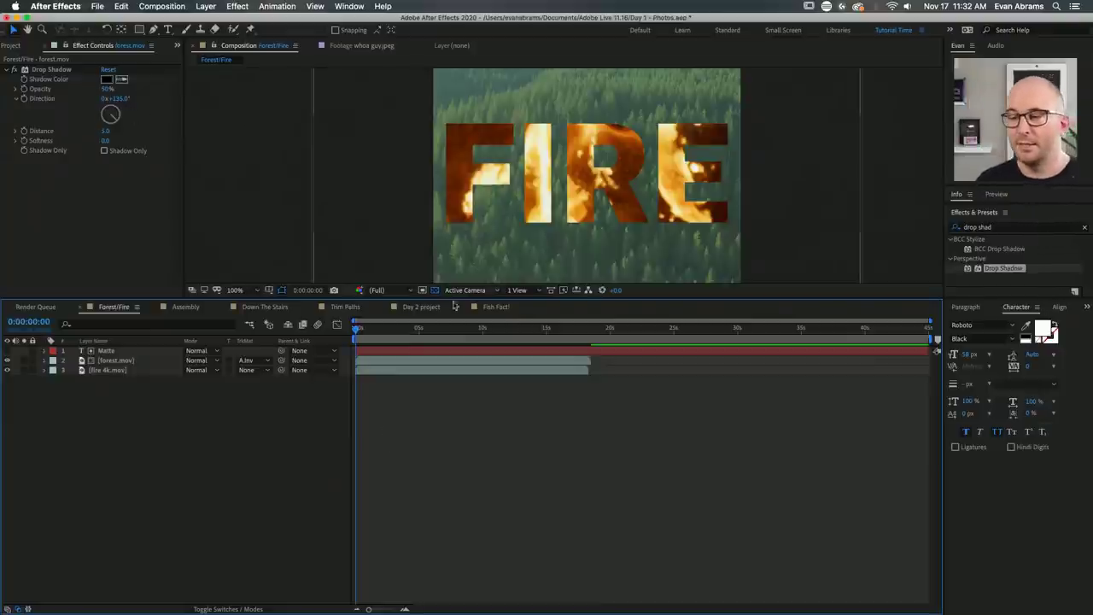
click(122, 351)
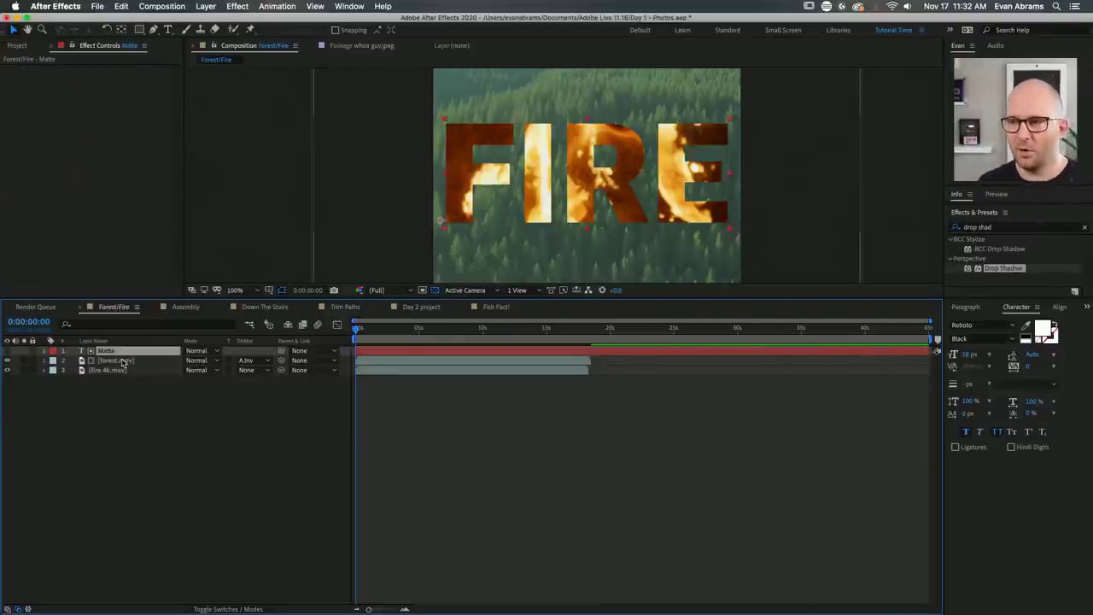
click(122, 361)
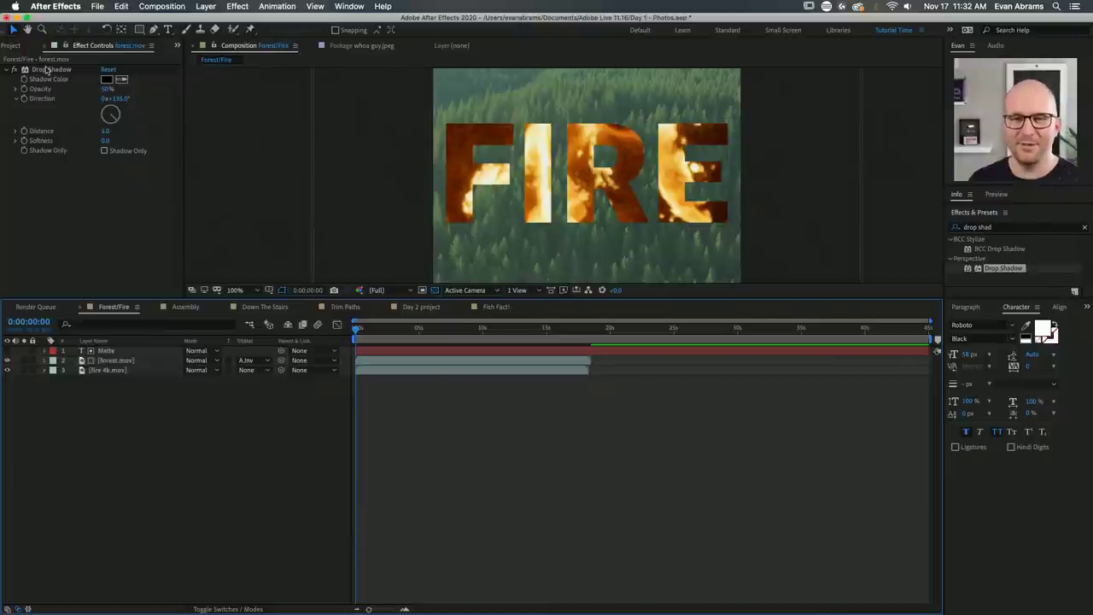
Remove forest.mov's Drop Shadow and place a duplicate Matte 2 beneath forest.mov.
click(47, 72)
key(Delete)
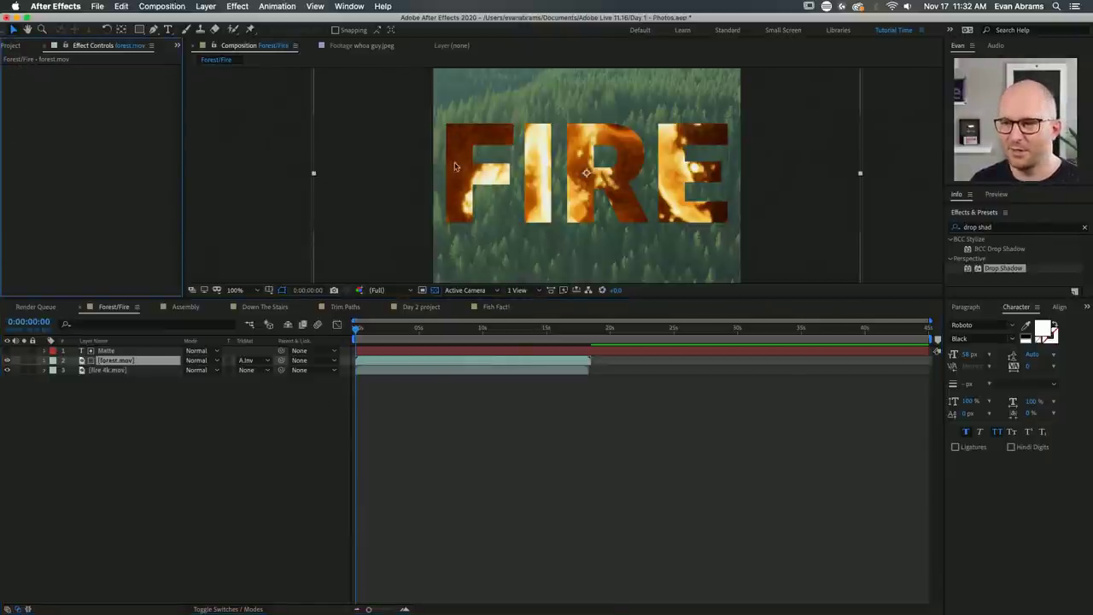
click(208, 378)
click(106, 350)
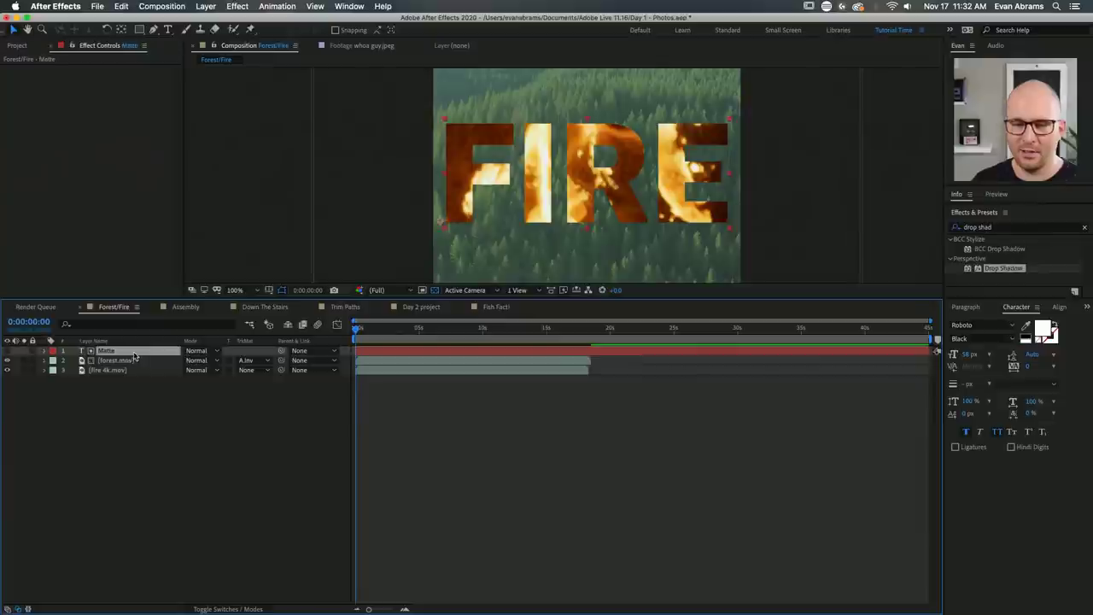
key(ctrl+d)
drag(99, 350, 124, 377)
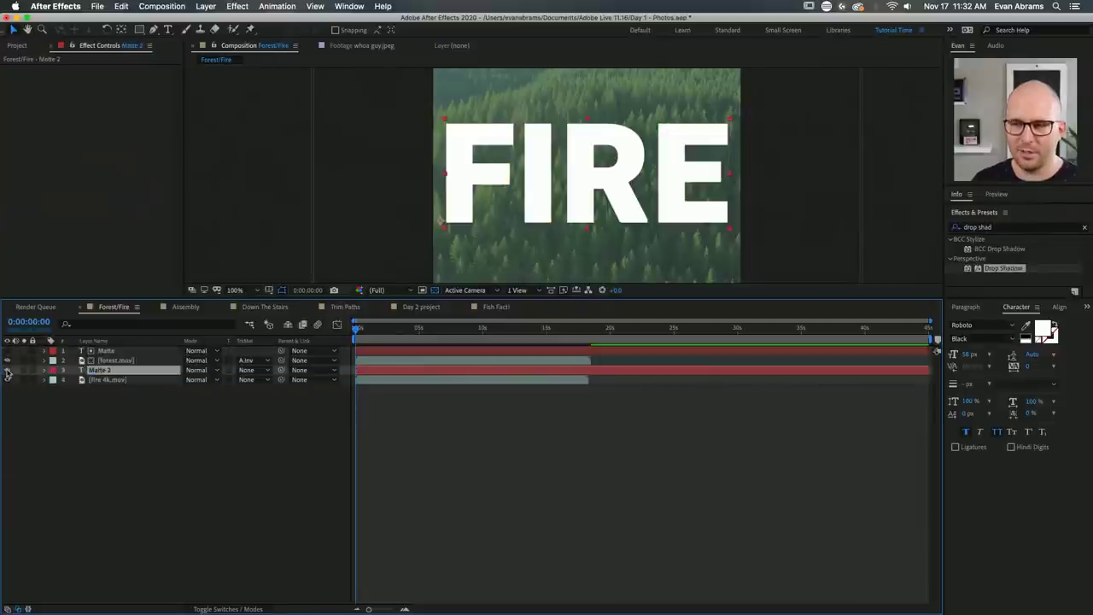
Try a Shadow Only Drop Shadow on Matte 2, adjust its opacity, then delete Matte 2.
double_click(1001, 268)
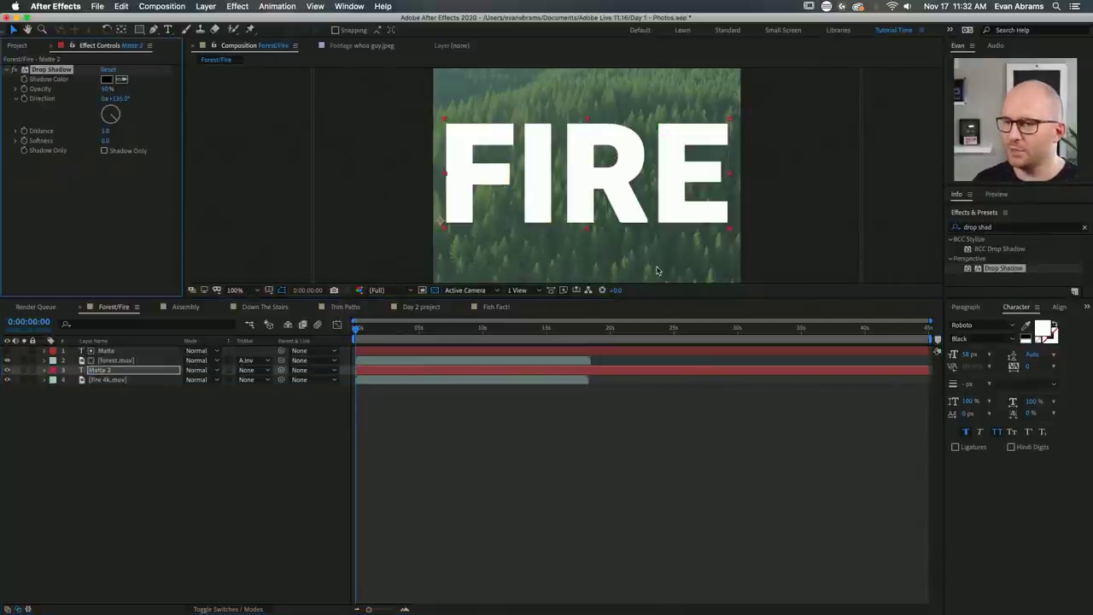
click(104, 151)
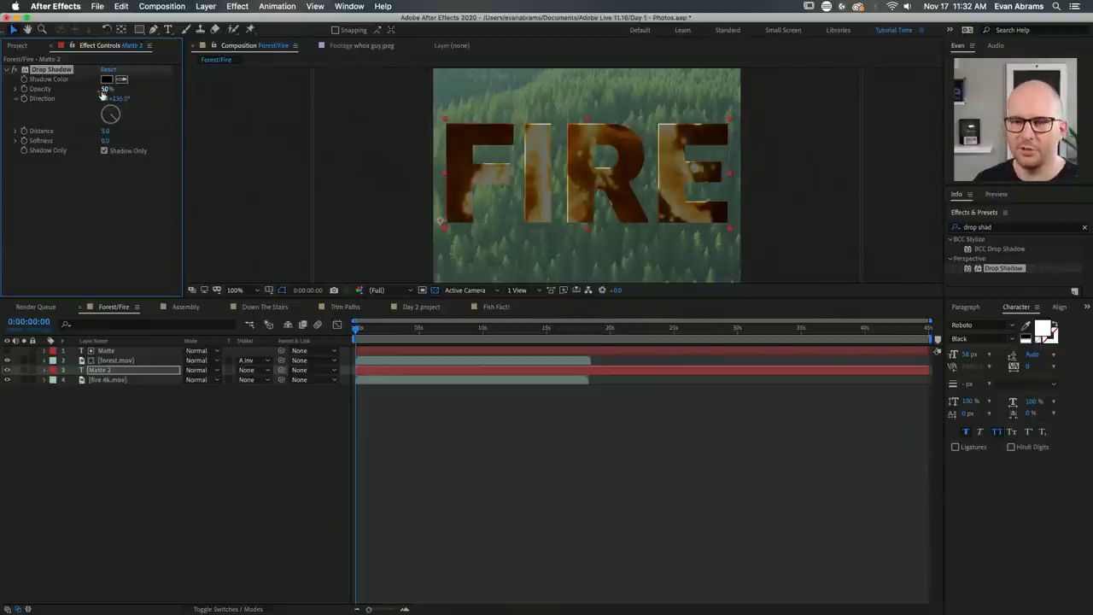
drag(106, 91, 114, 91)
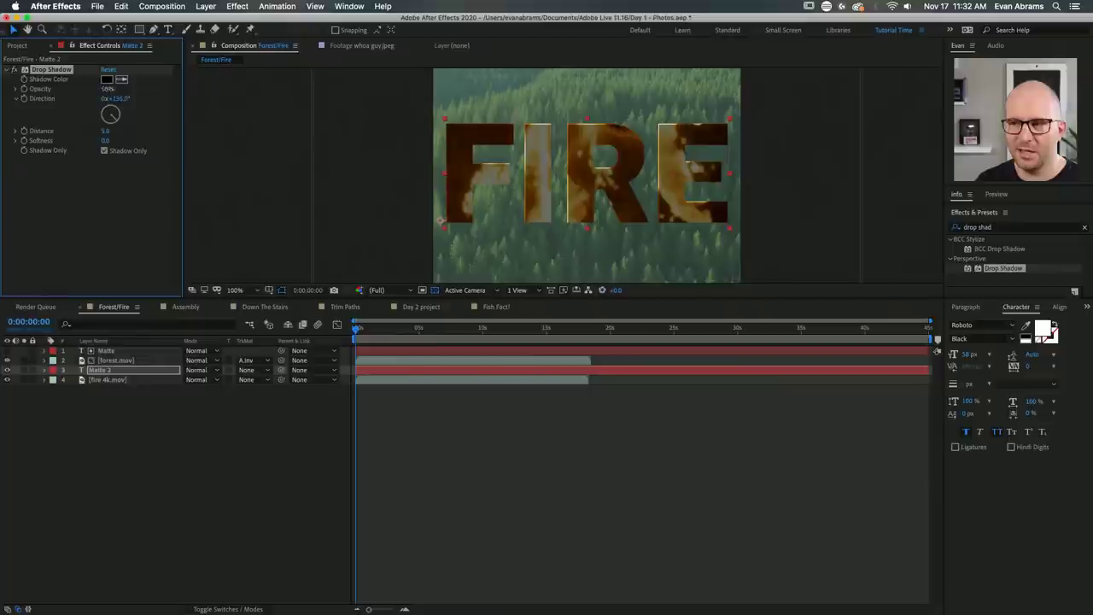
click(485, 370)
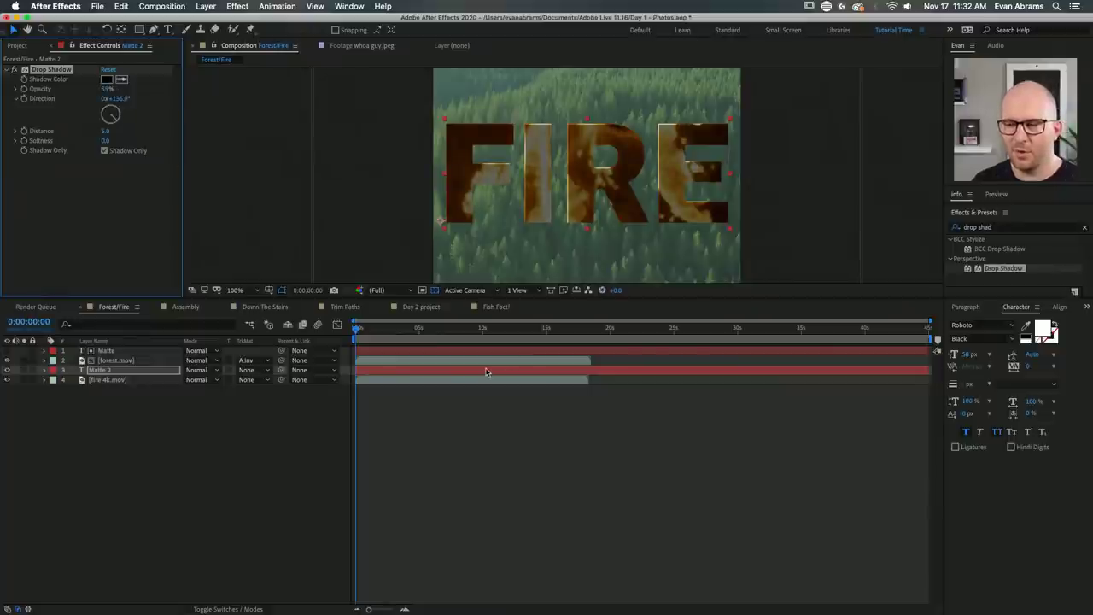
key(Delete)
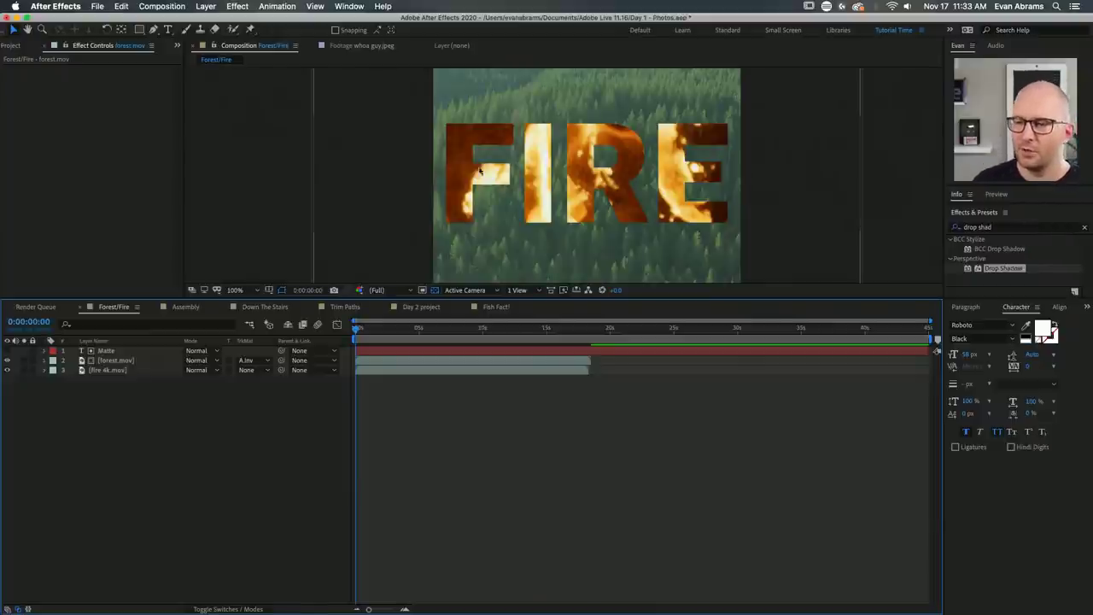
With the viewer at 50% and forest.mov selected, open the Layer menu.
key(comma)
click(667, 163)
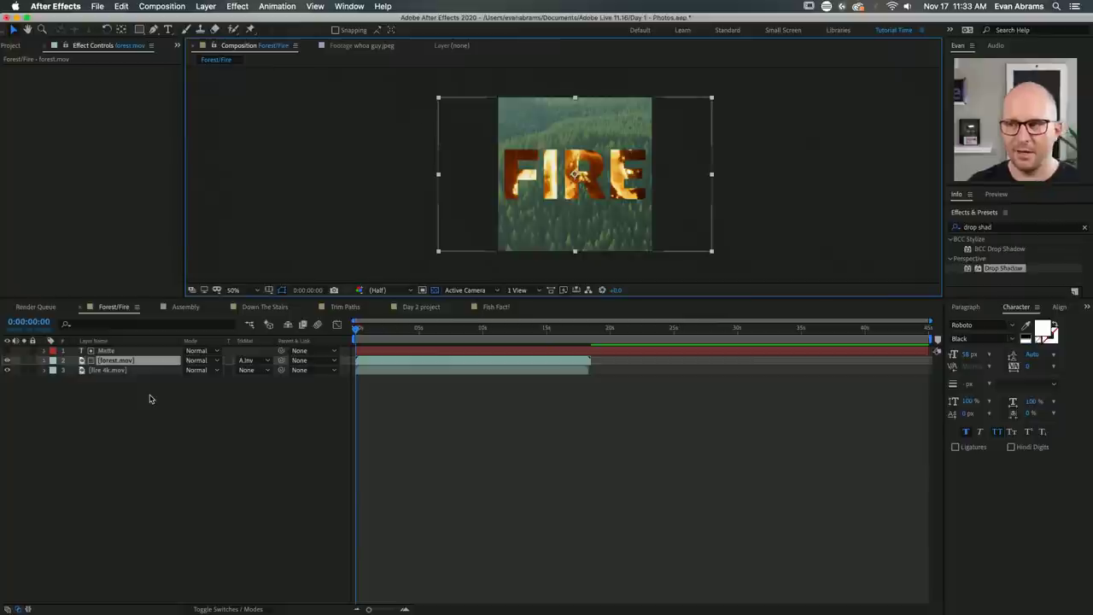
click(188, 424)
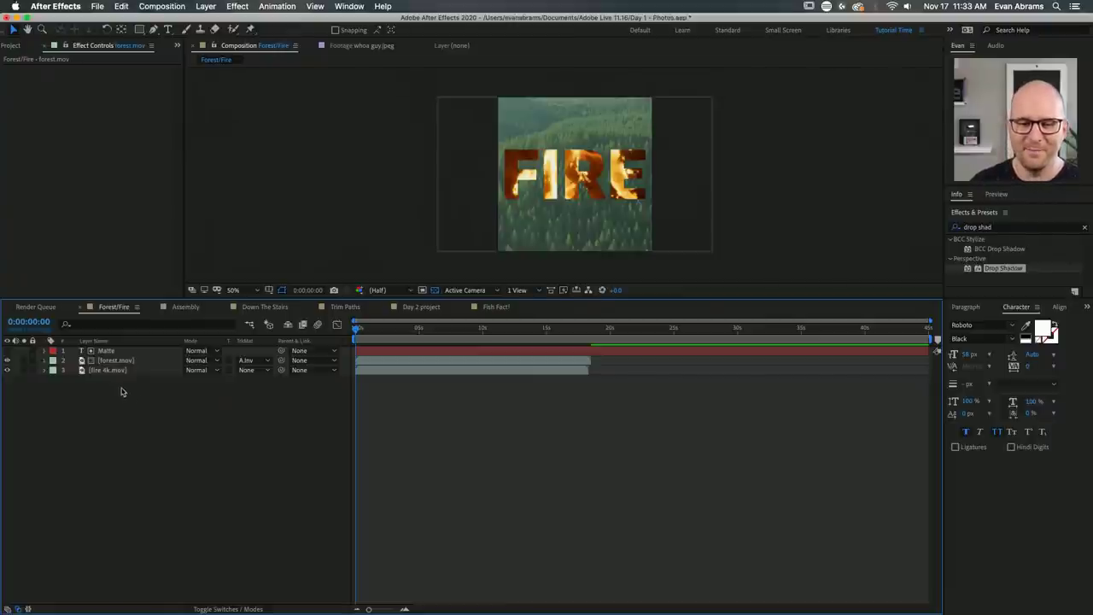
click(130, 362)
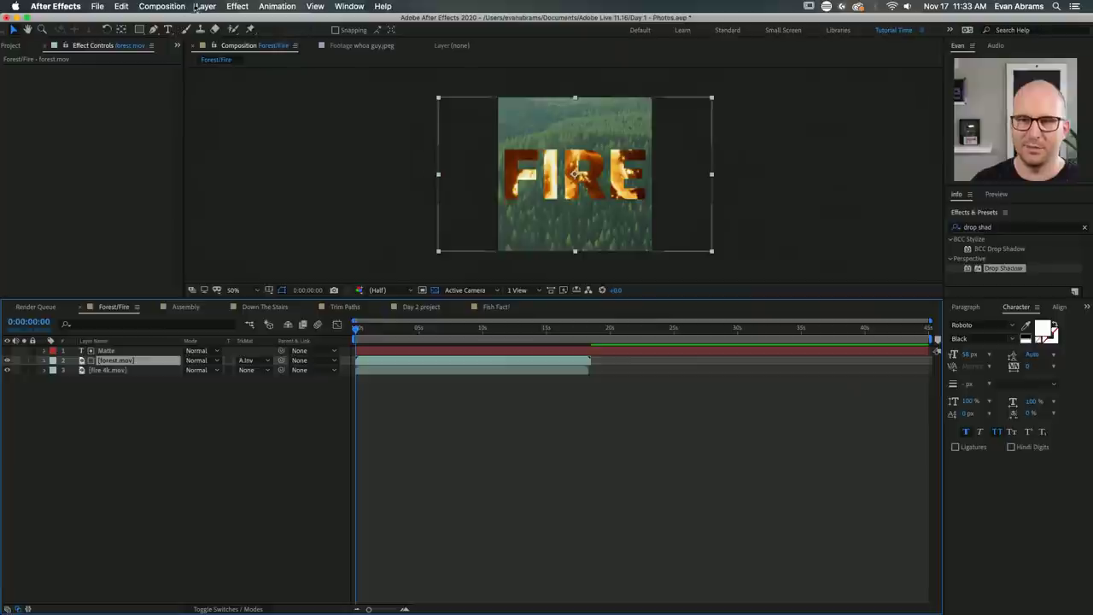
click(206, 6)
Add a Drop Shadow layer style to forest.mov with Size 15 and Distance 13.
mouse_move(242, 267)
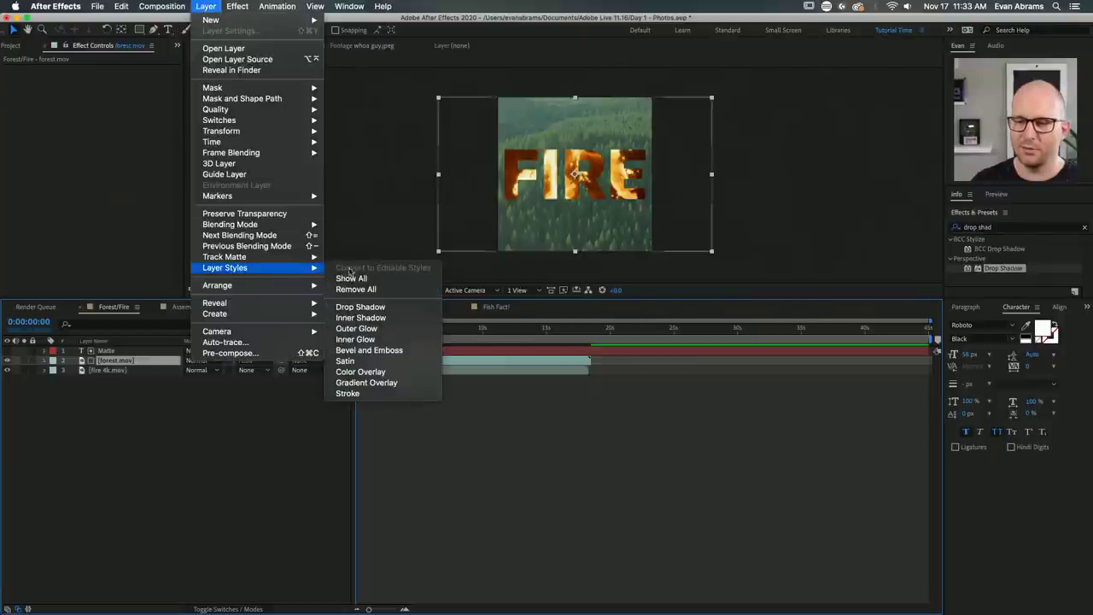
click(417, 313)
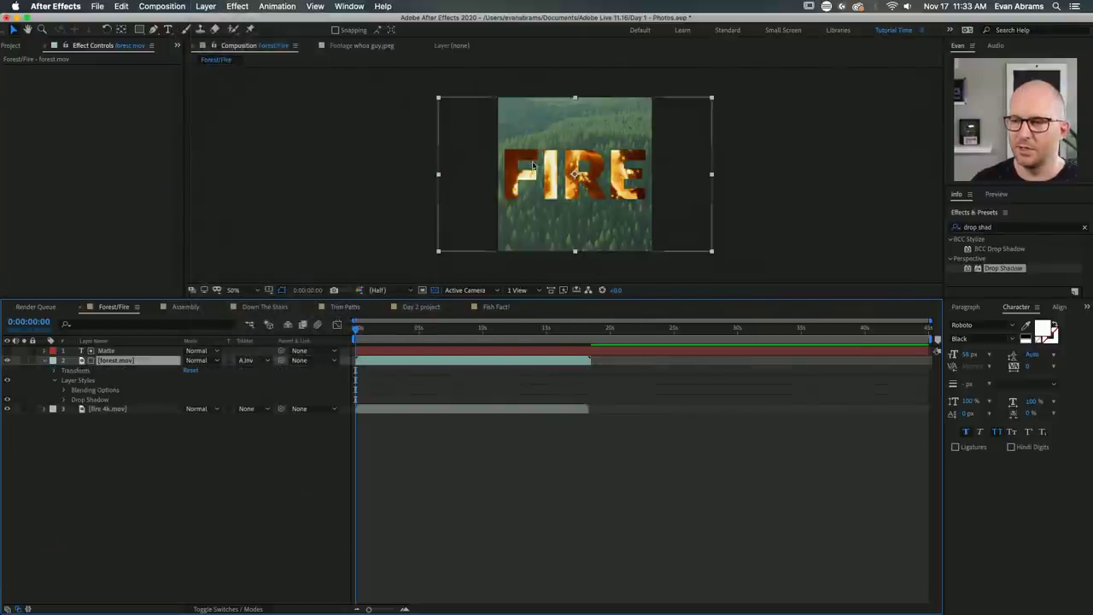
scroll(531, 161, up, 3)
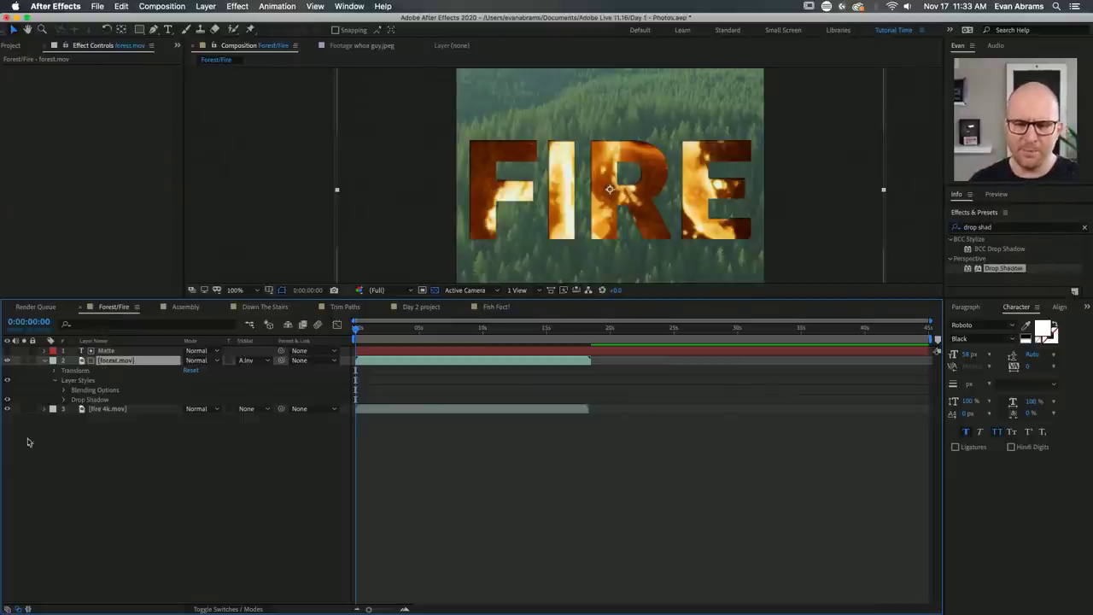
click(65, 390)
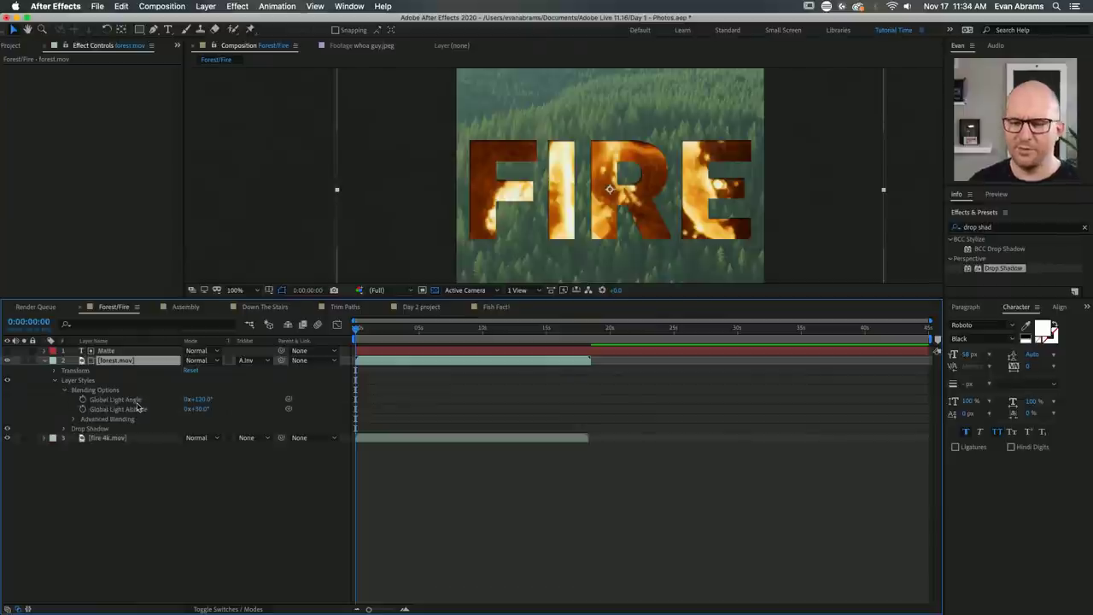
click(72, 428)
click(64, 428)
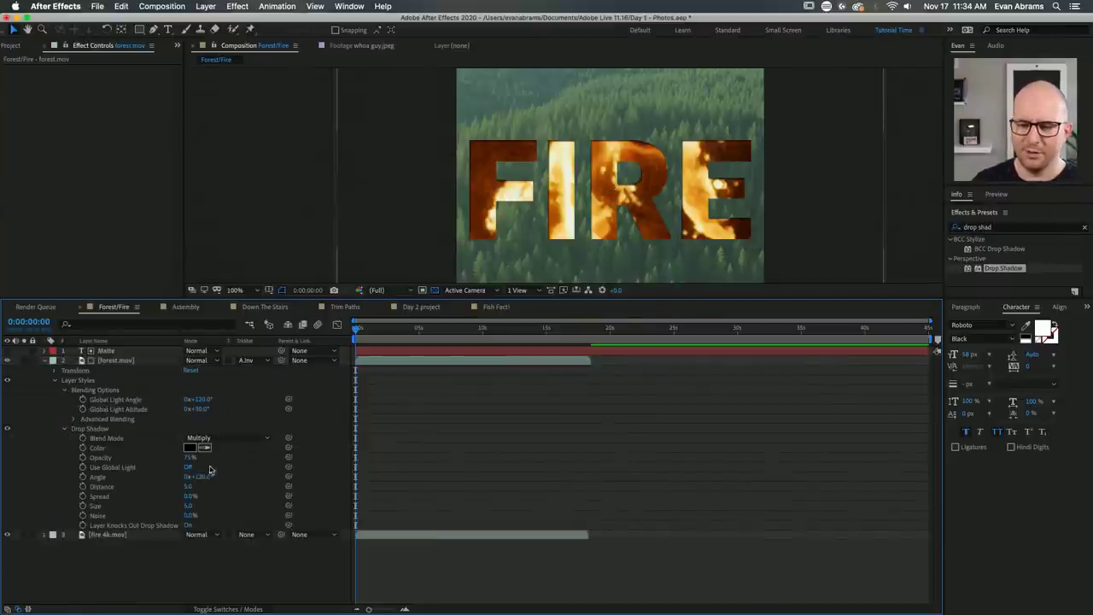
drag(189, 506, 156, 507)
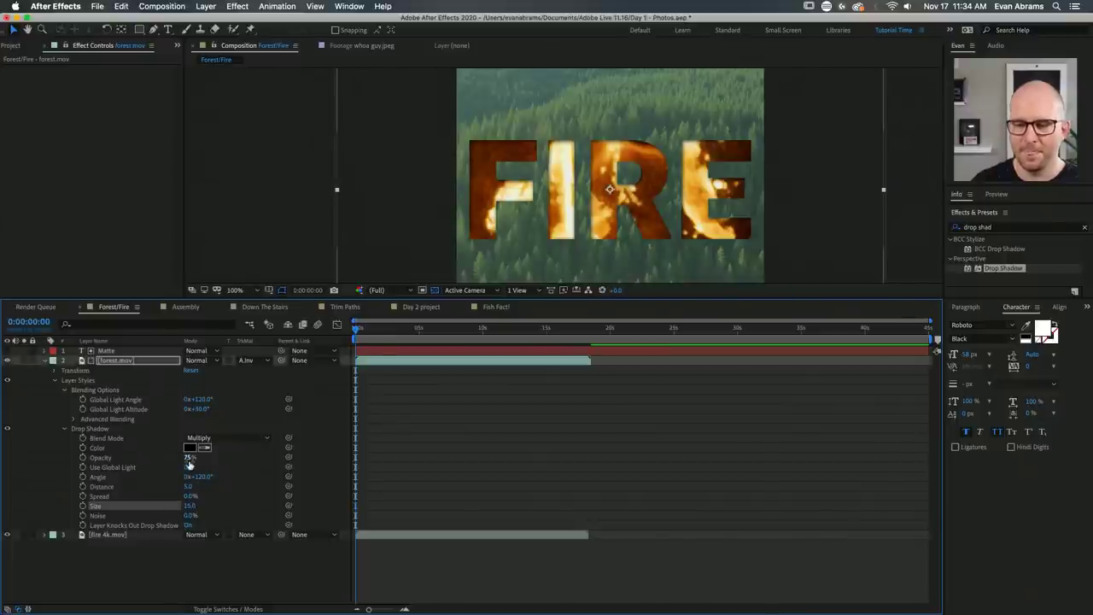
drag(187, 486, 481, 474)
Preview the recessed letters and scale the fire 4k.mov footage down slightly about its centre.
key(space)
key(comma)
key(comma)
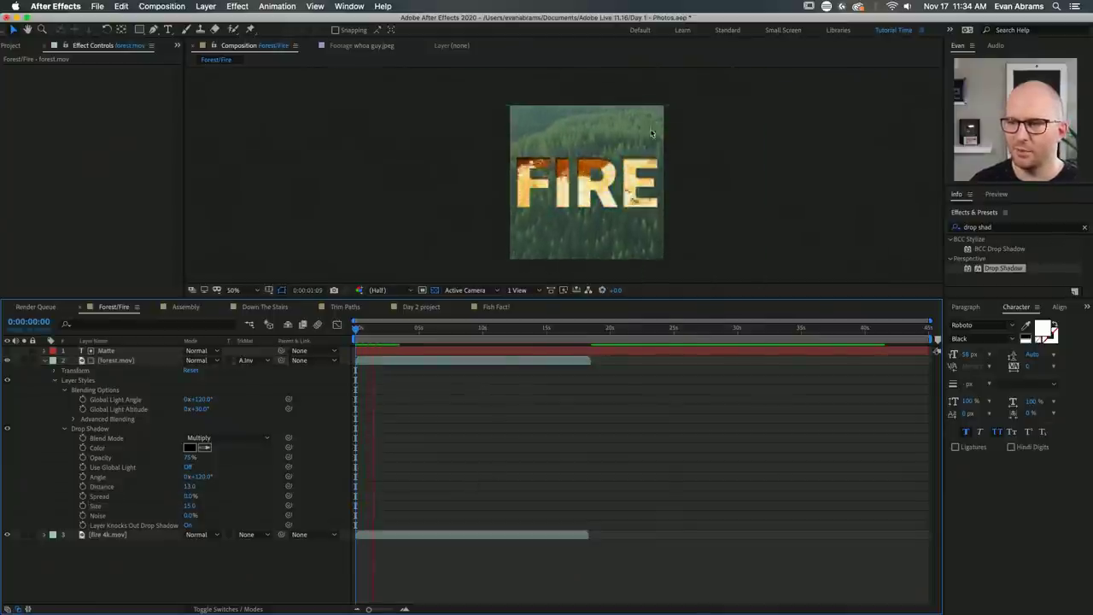
key(period)
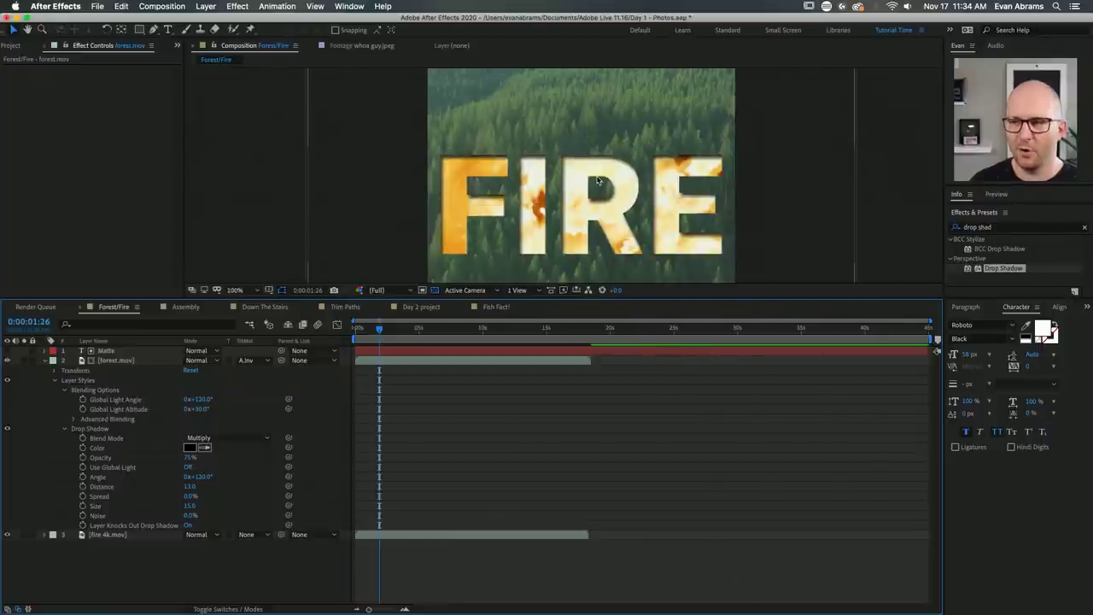
key(comma)
key(comma)
click(459, 360)
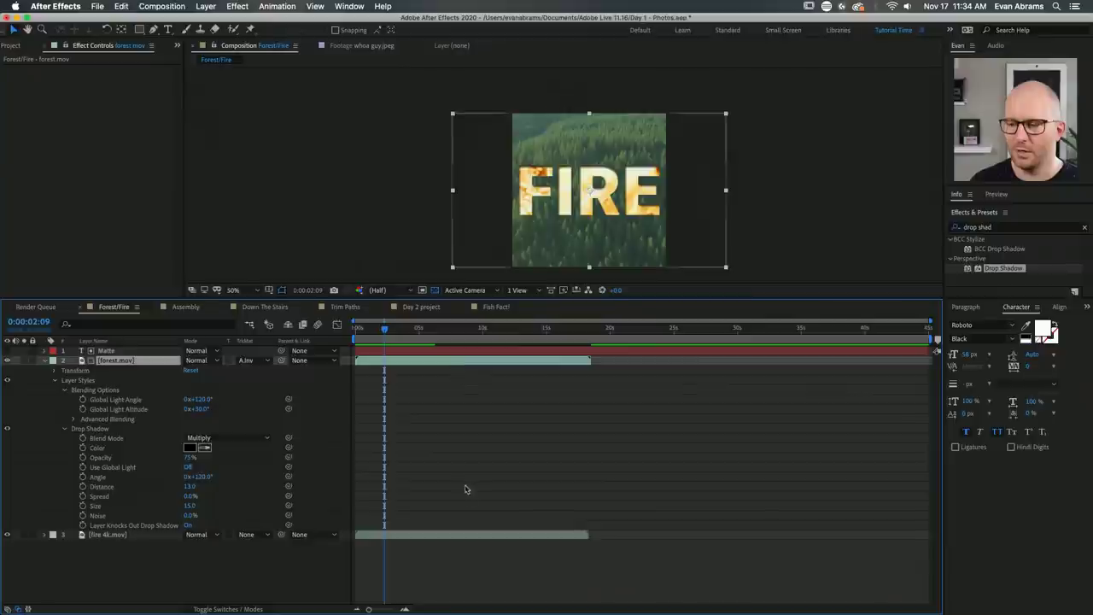
click(468, 537)
drag(729, 195, 665, 202)
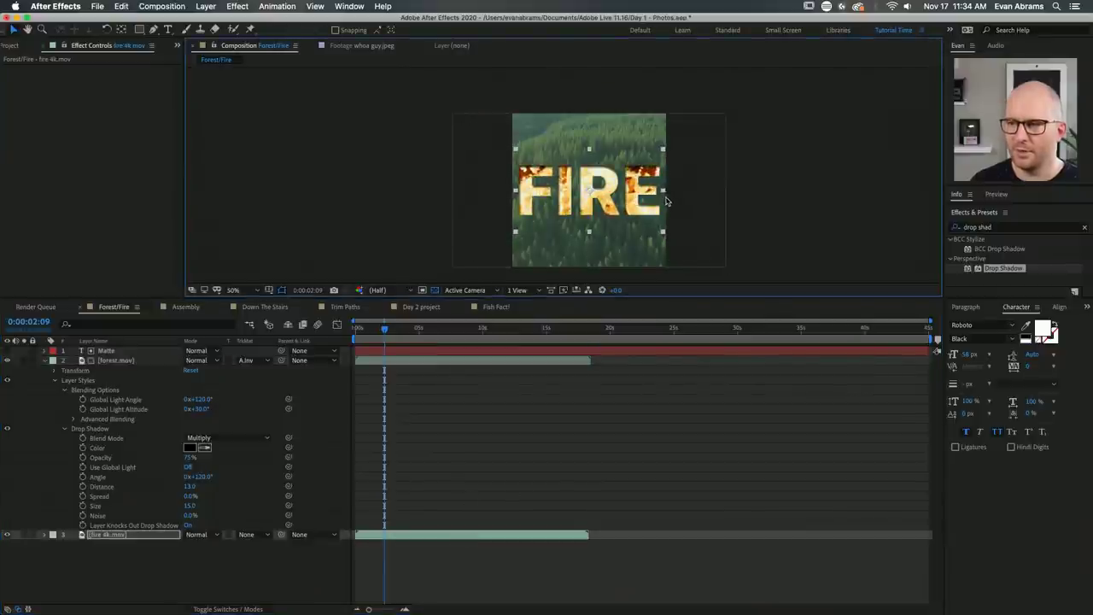
key(space)
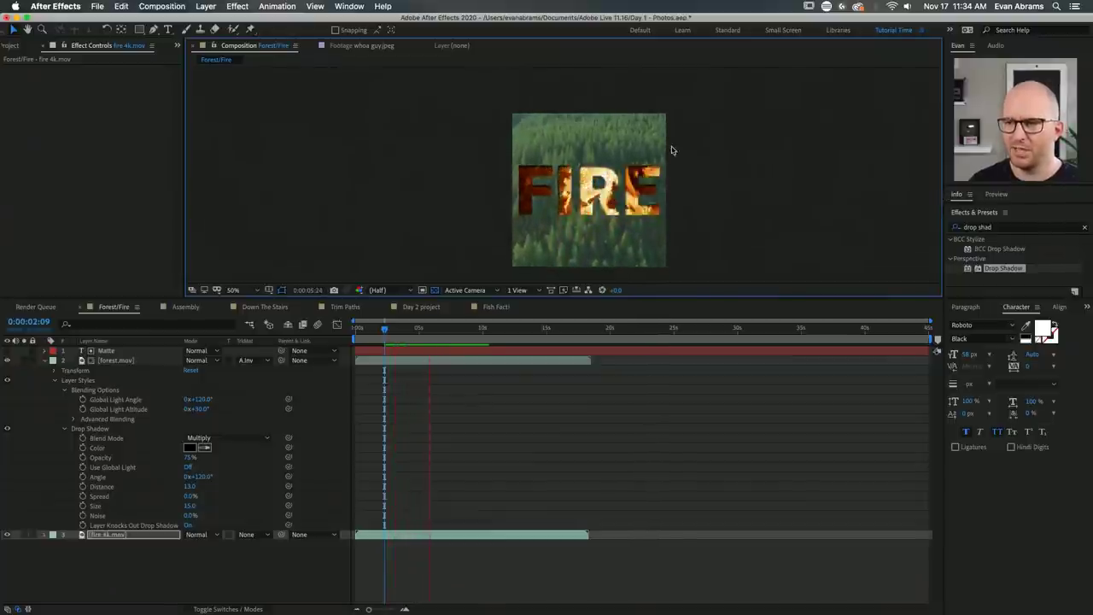
key(space)
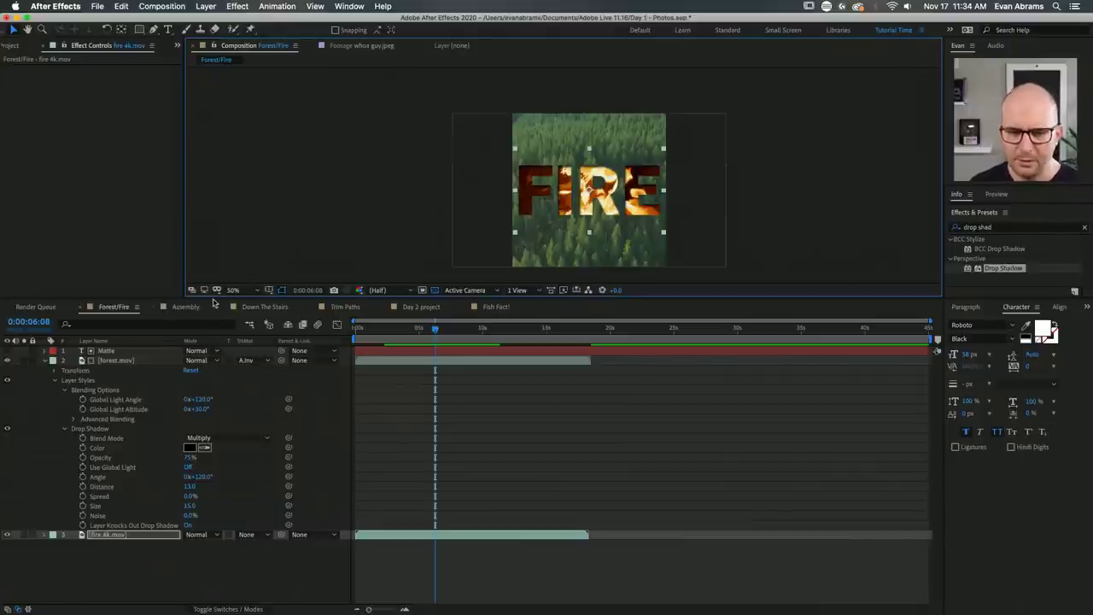
Collapse forest.mov and show only its changed drop shadow properties with U.
click(111, 361)
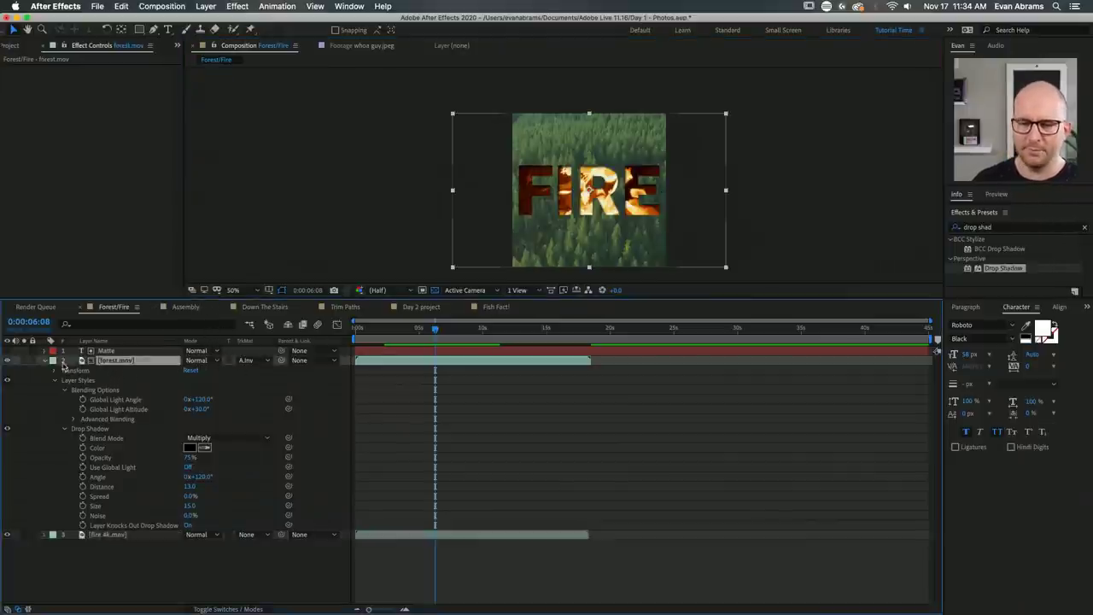
click(44, 361)
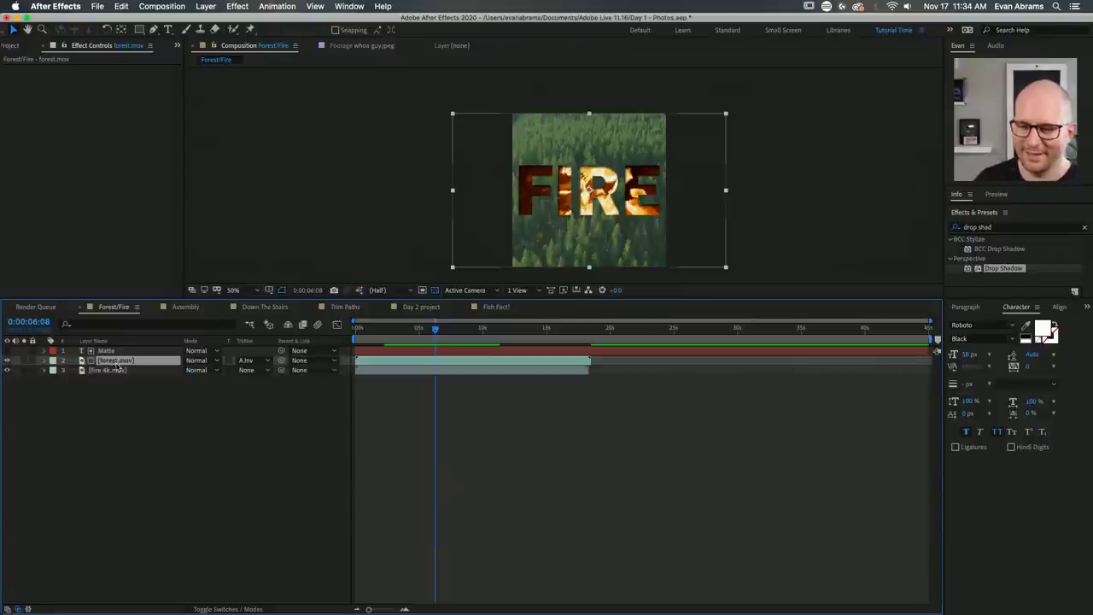
key(u)
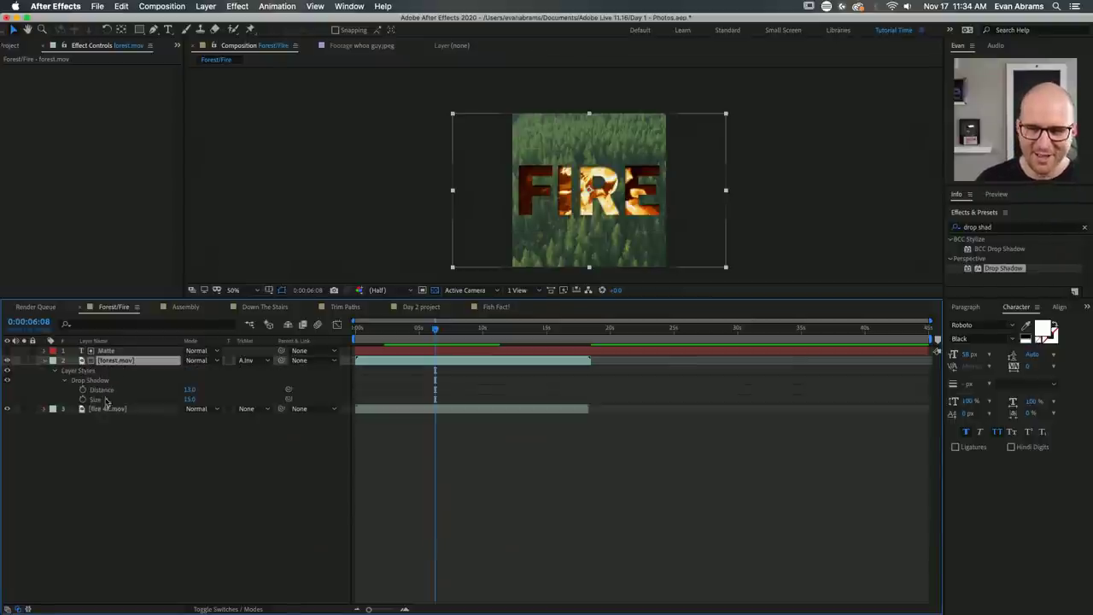
click(73, 371)
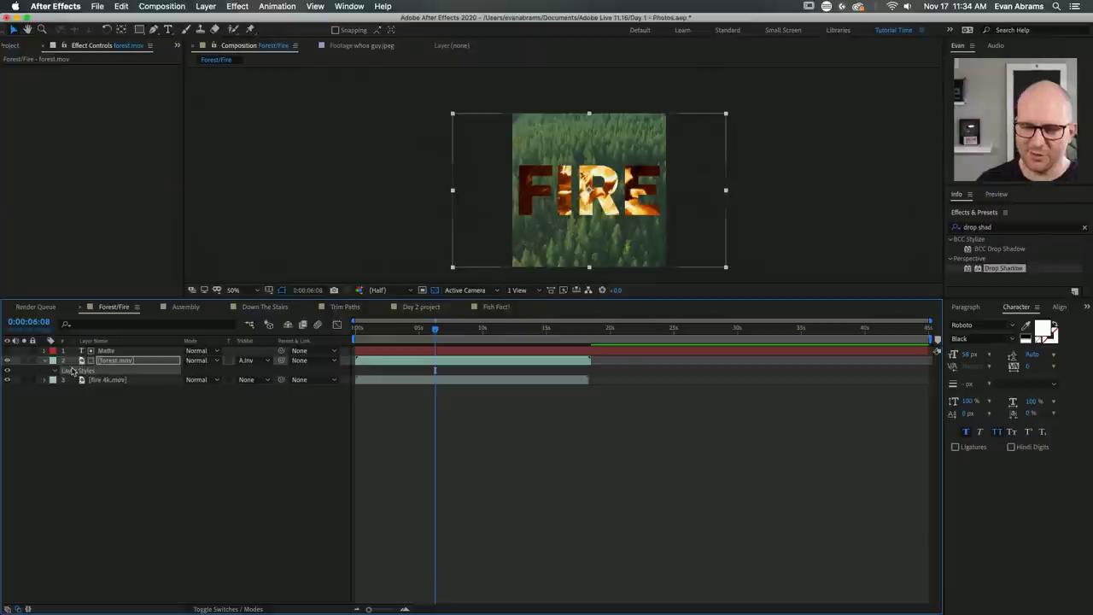
Delete the Layer Styles from forest.mov and scrub the timeline to review the FIRE reveal.
key(Delete)
click(180, 415)
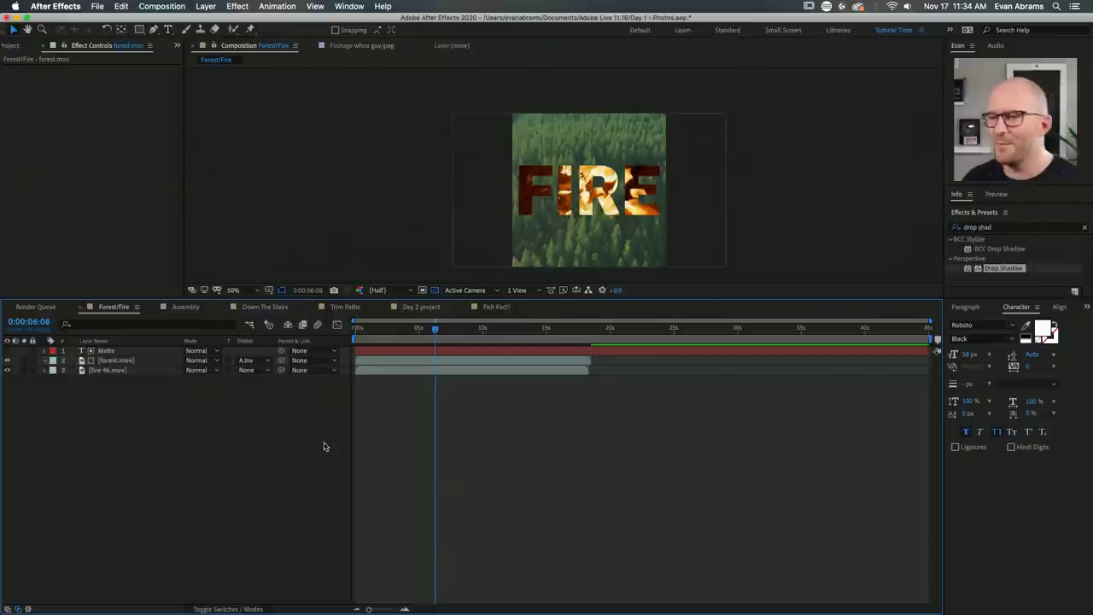
click(541, 366)
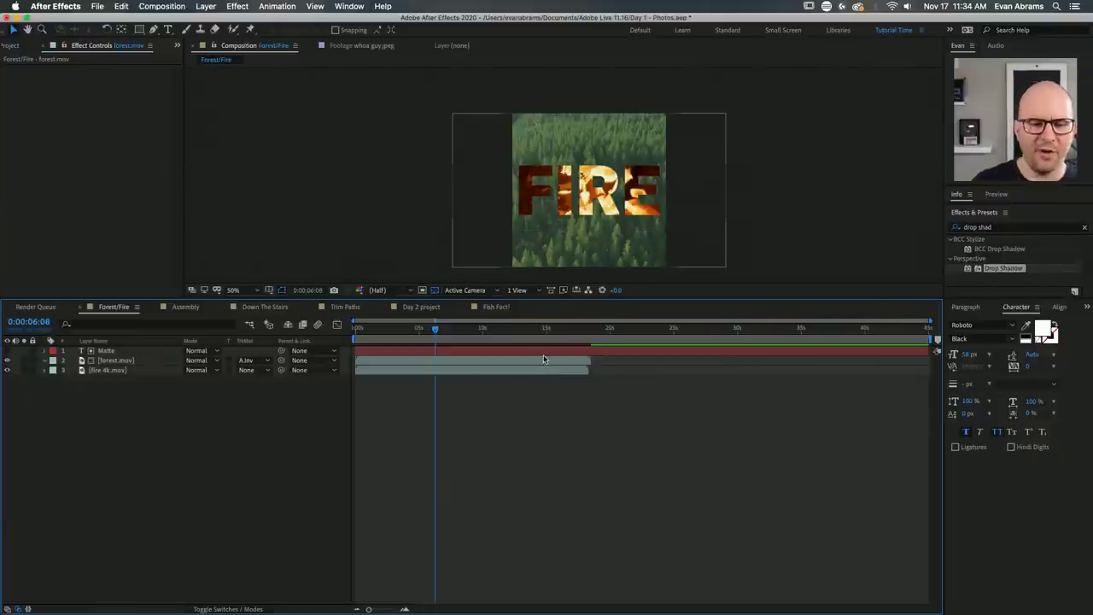
click(527, 372)
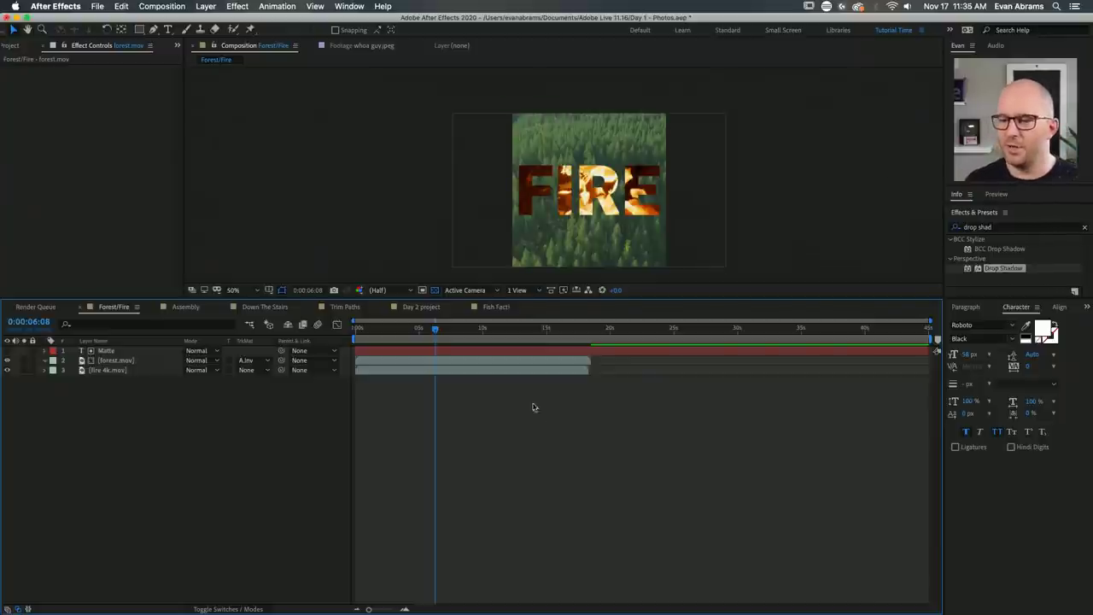
drag(416, 331, 452, 332)
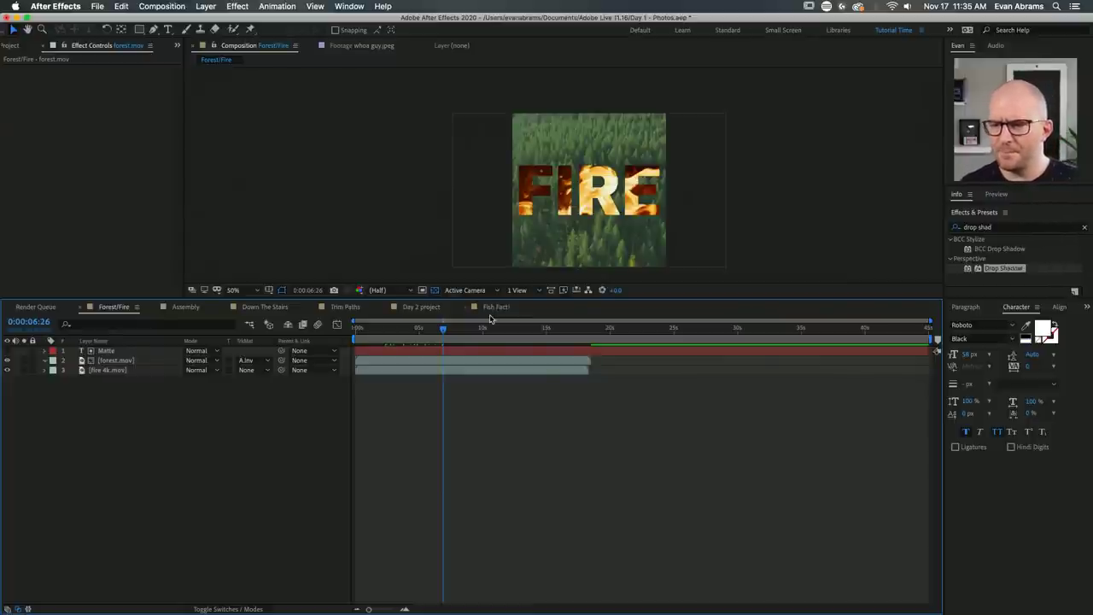
Glance at Fish Fact!, then switch to the Day 2 project comp and preview its title sequence.
click(497, 306)
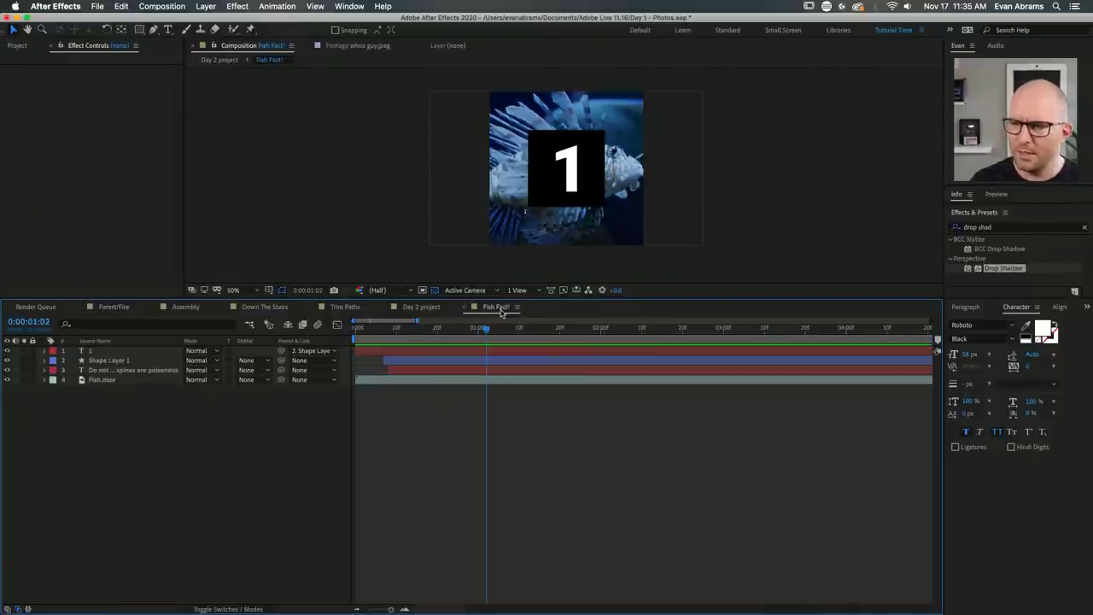
drag(435, 328, 339, 347)
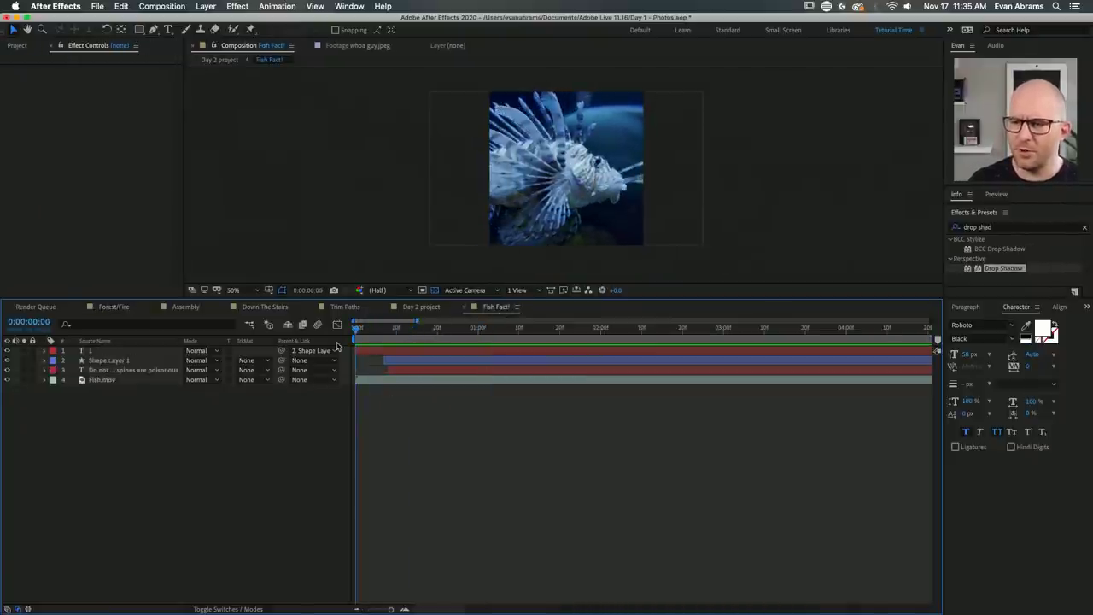
click(421, 307)
click(565, 328)
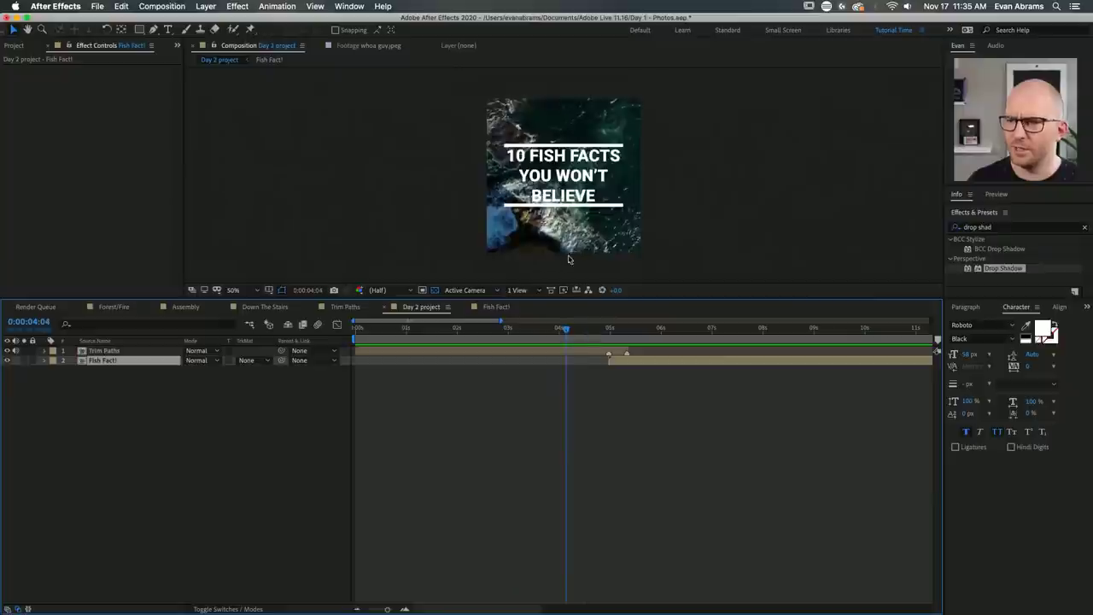
key(space)
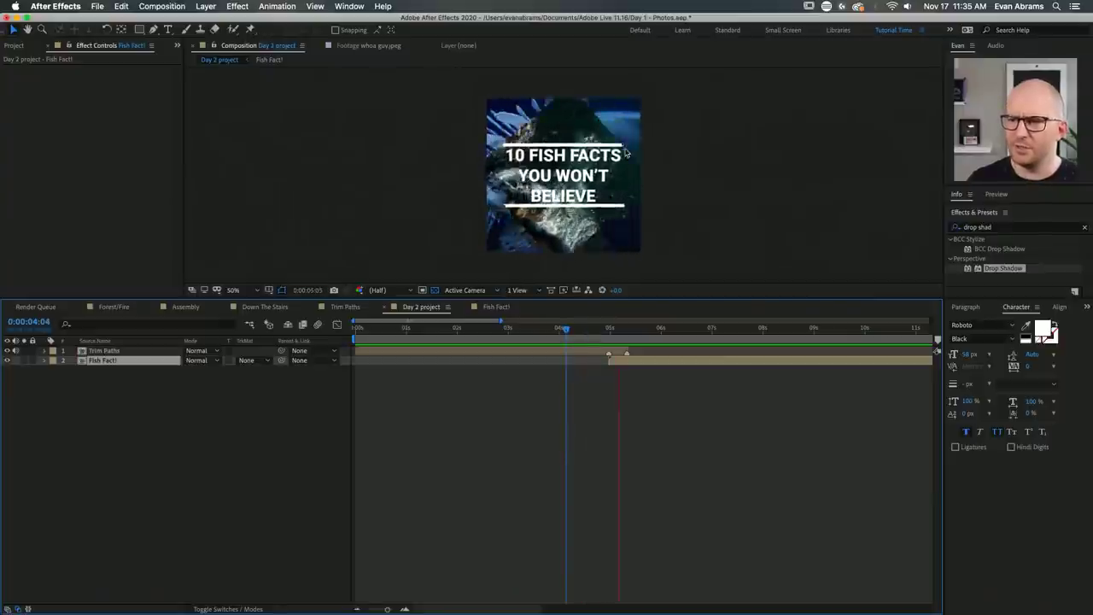
click(607, 331)
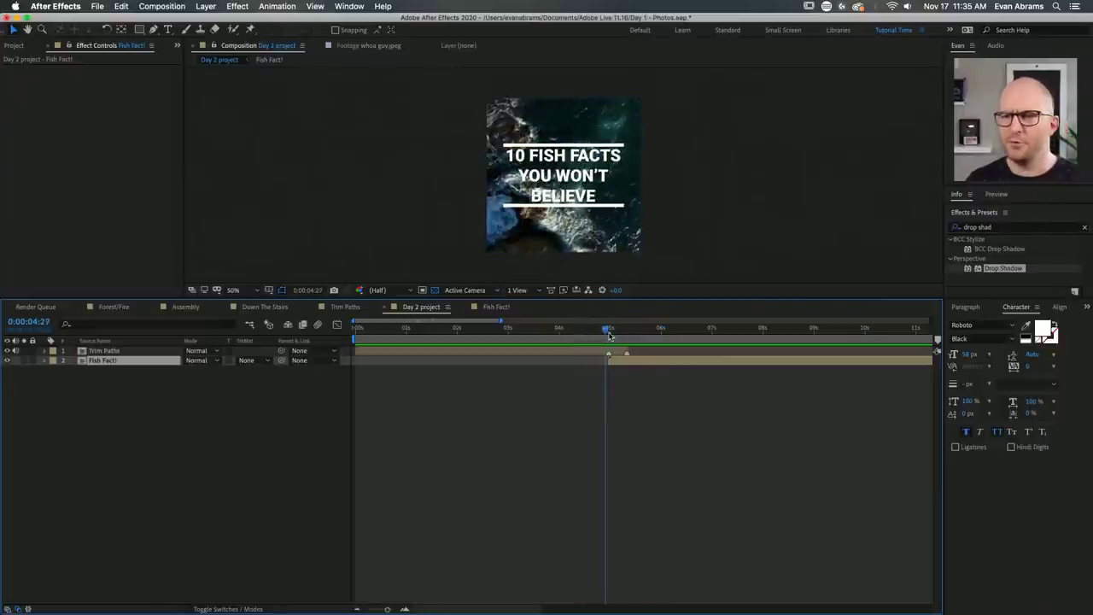
click(606, 333)
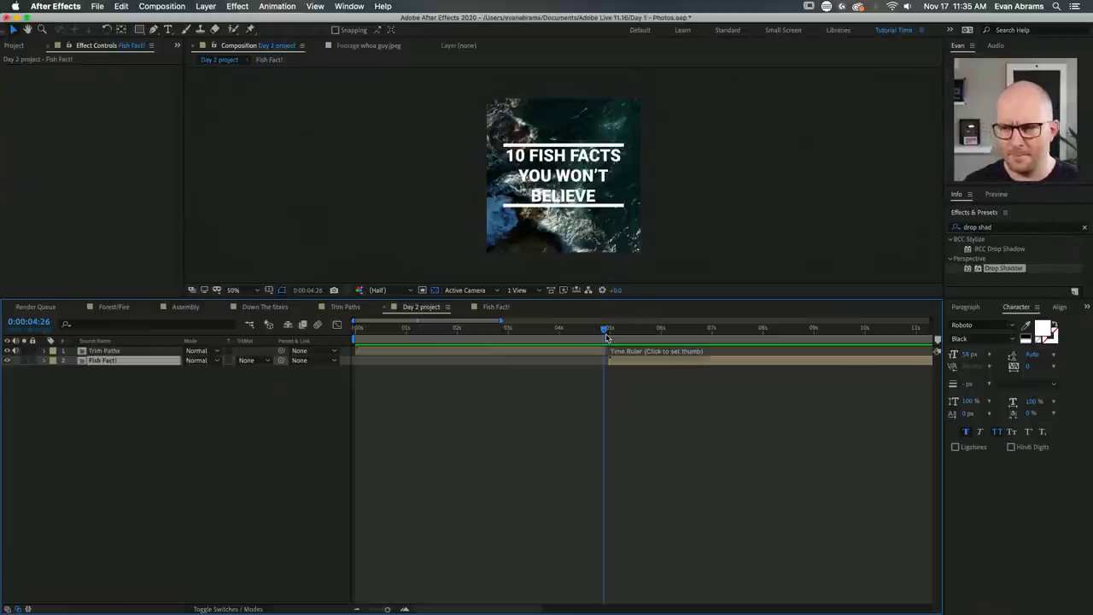
Set the viewer to 100%, enlarge the viewer panel, and advance to the lionfish '1' frame.
key(period)
key(period)
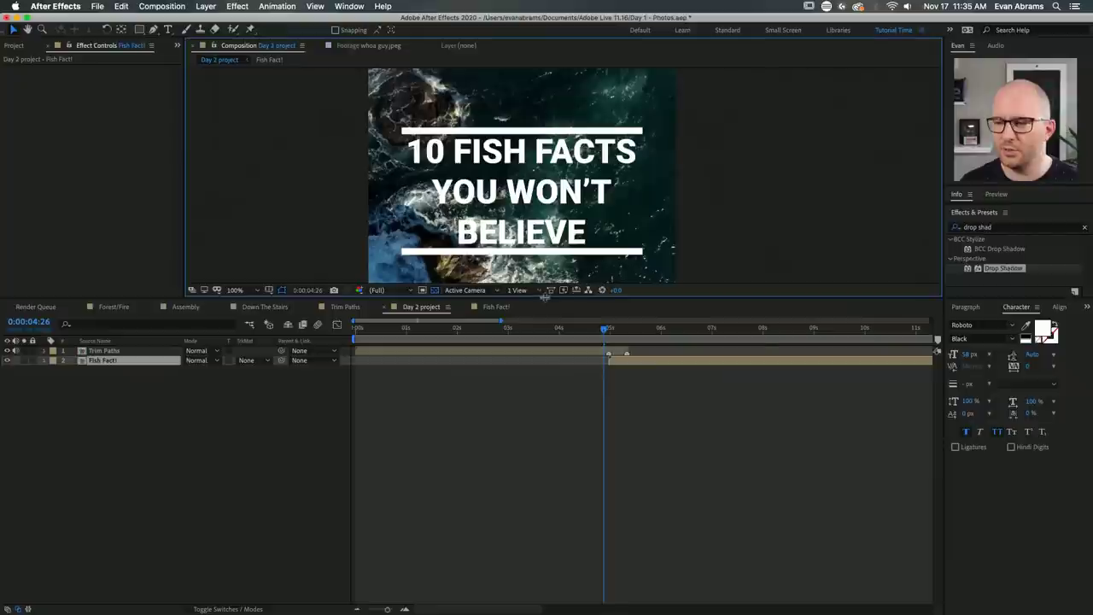
drag(543, 297, 536, 459)
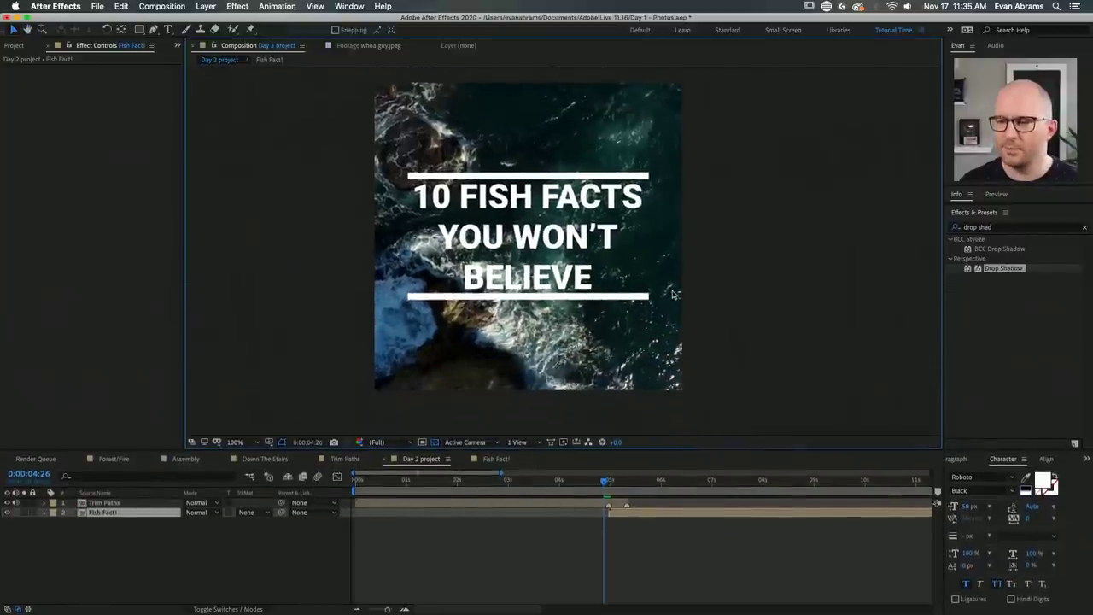
key(space)
click(581, 480)
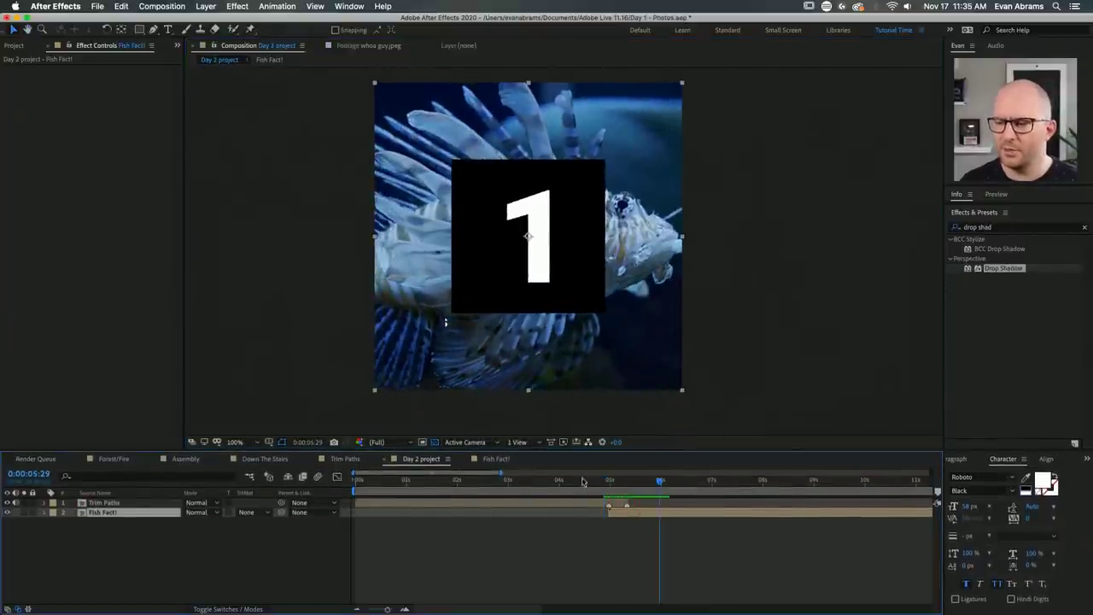
drag(605, 488, 664, 480)
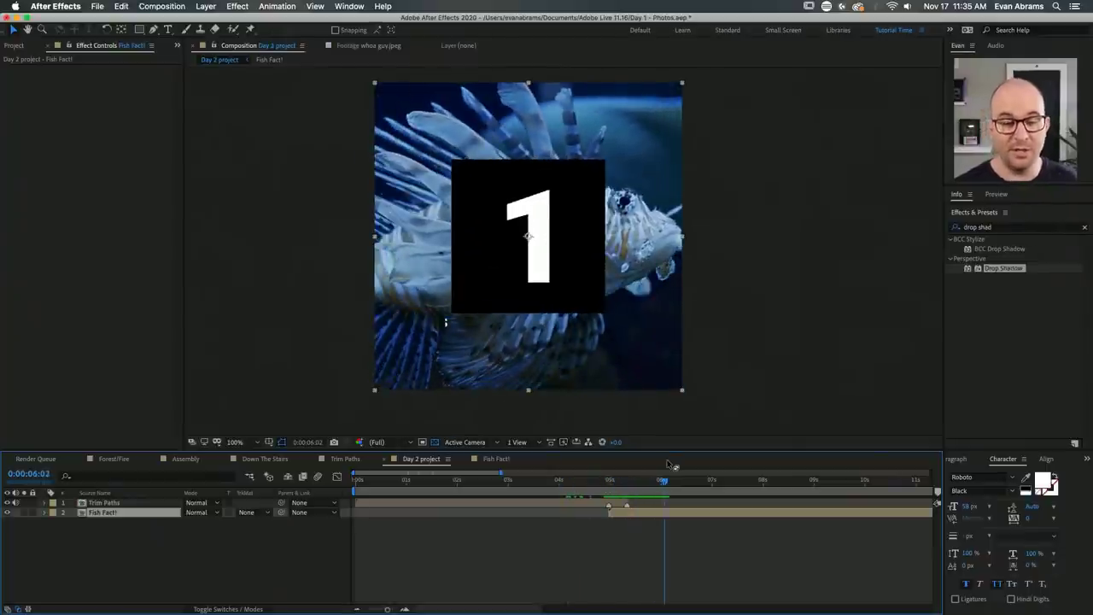
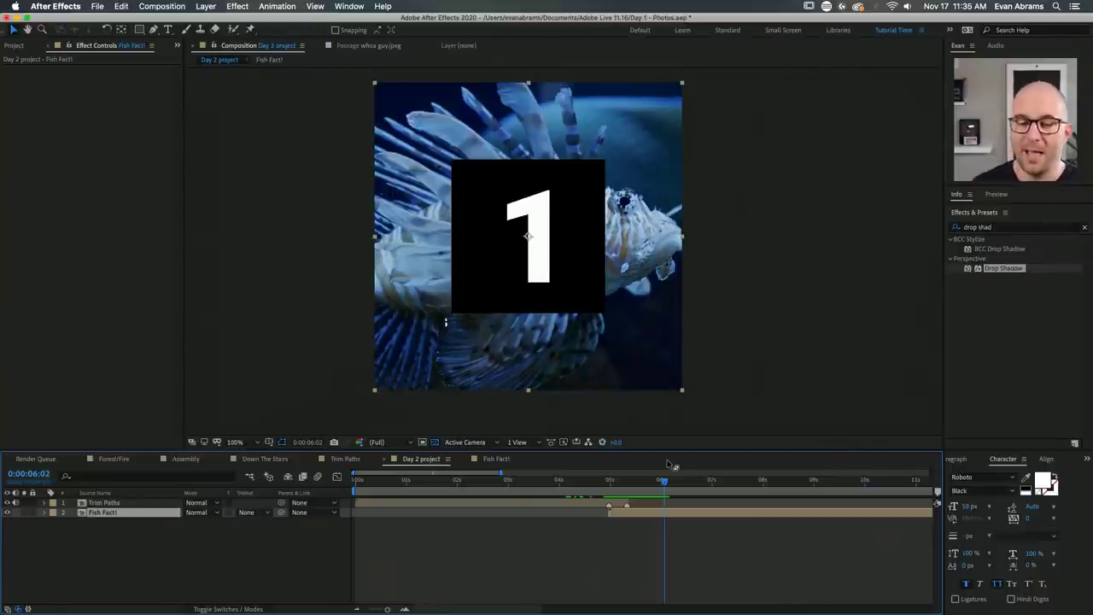
Preview the fish facts animation, then play it again from the beginning.
drag(611, 483, 601, 496)
key(space)
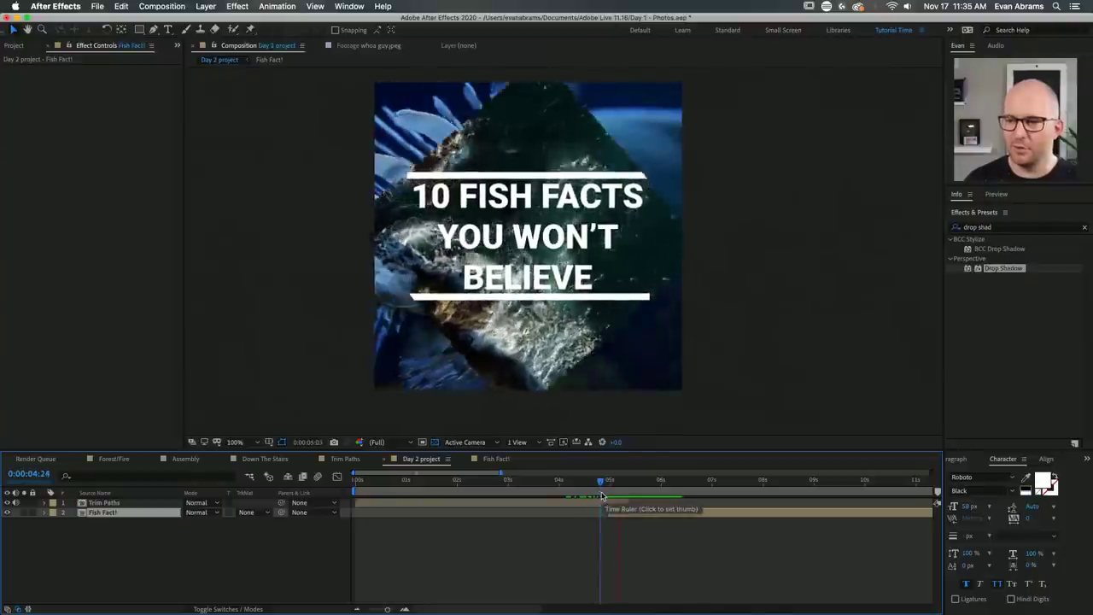
key(space)
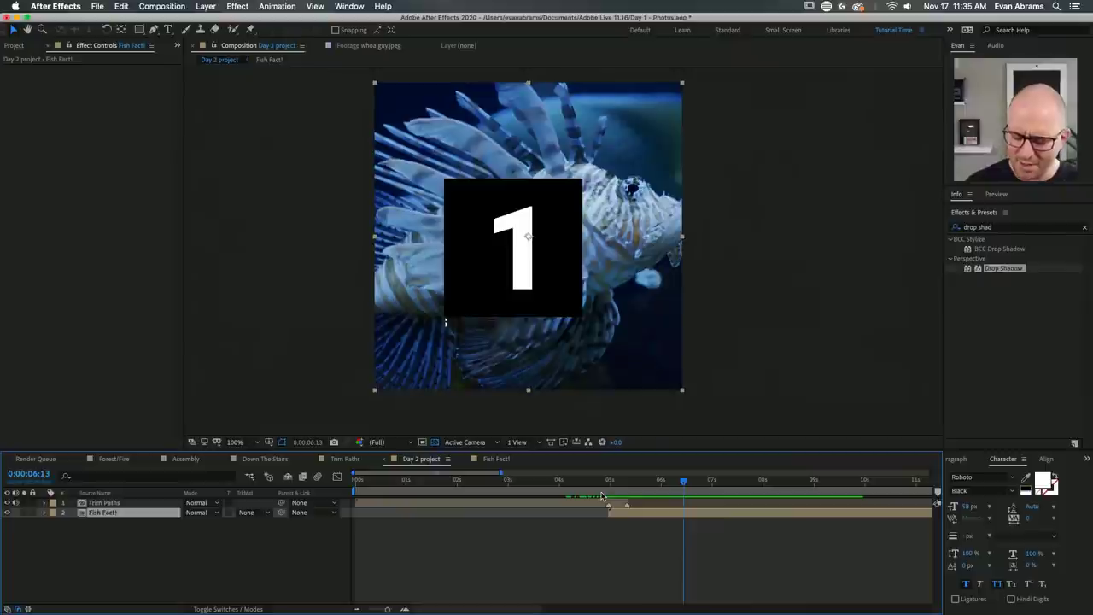
key(Home)
key(space)
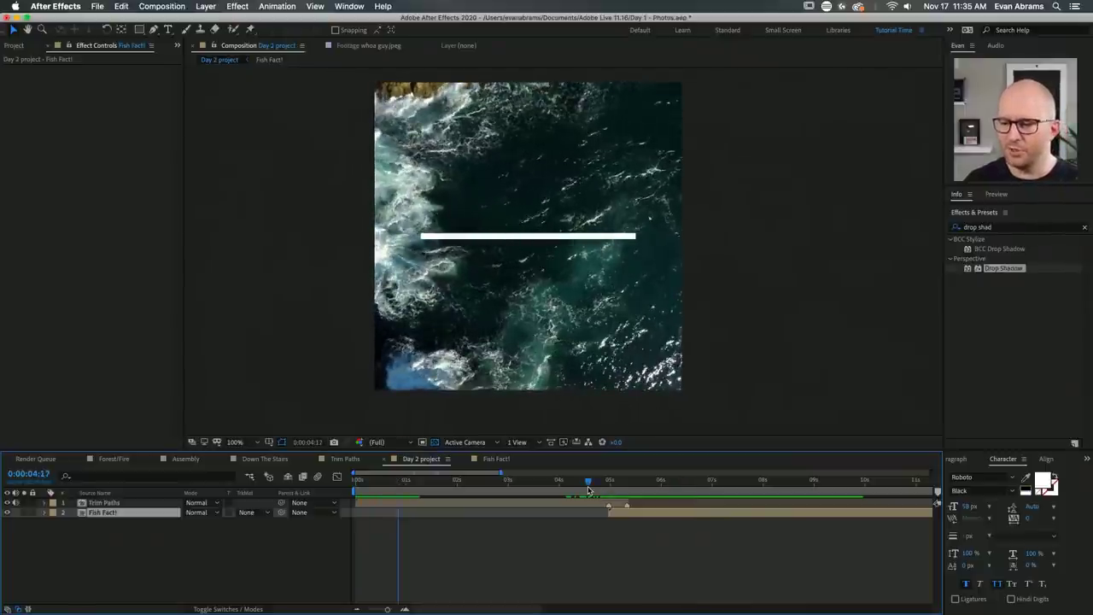
Preview from the four-second title card, then switch to the Forest/Fire composition.
mouse_move(589, 488)
mouse_down()
mouse_move(599, 488)
mouse_move(586, 487)
mouse_up()
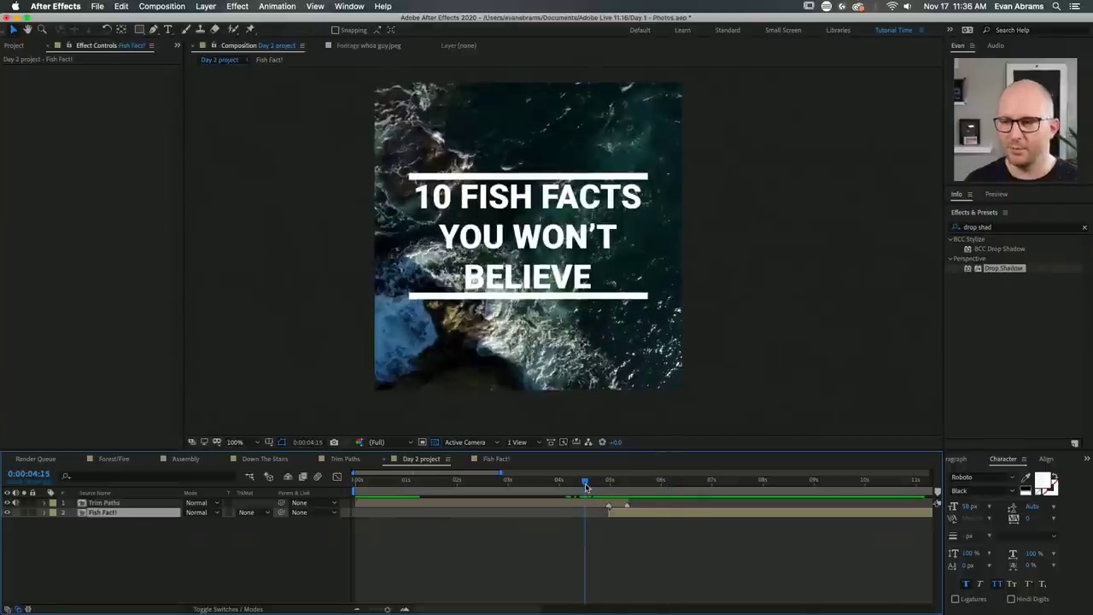
key(space)
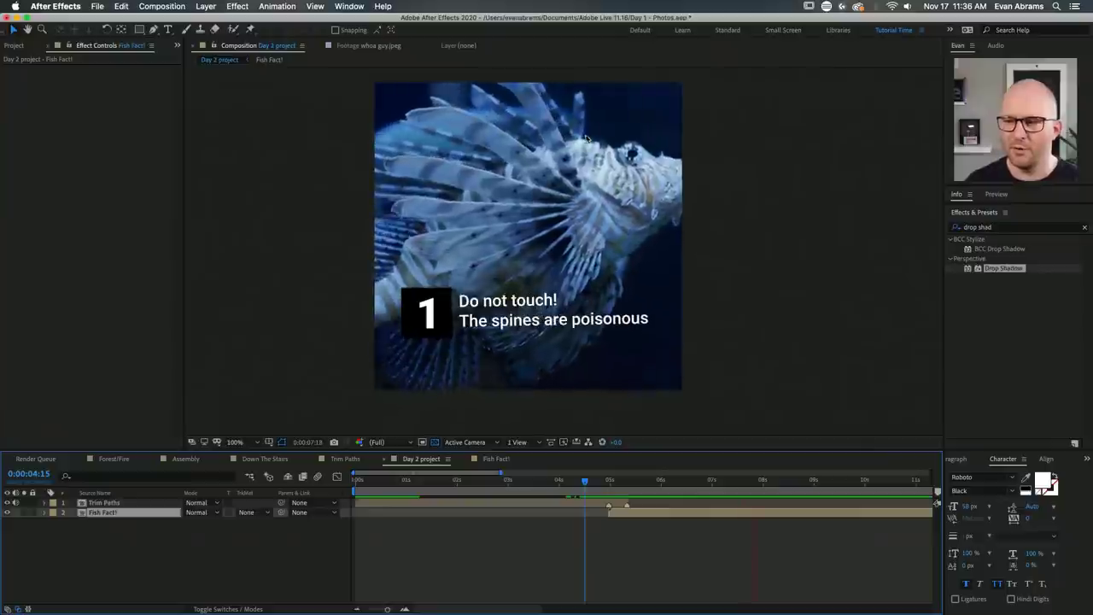
key(space)
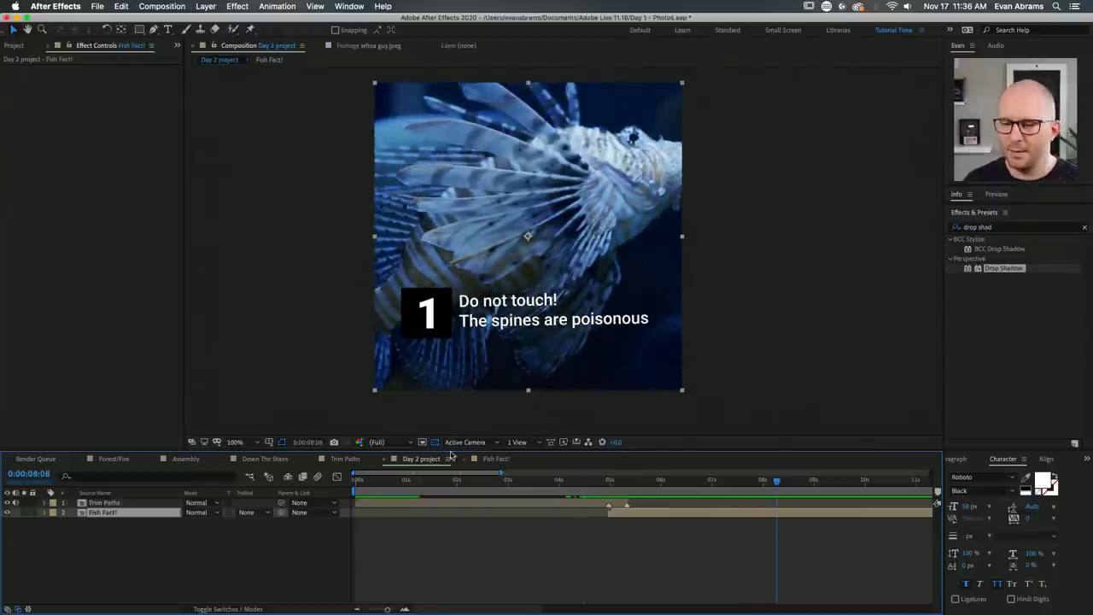
click(135, 466)
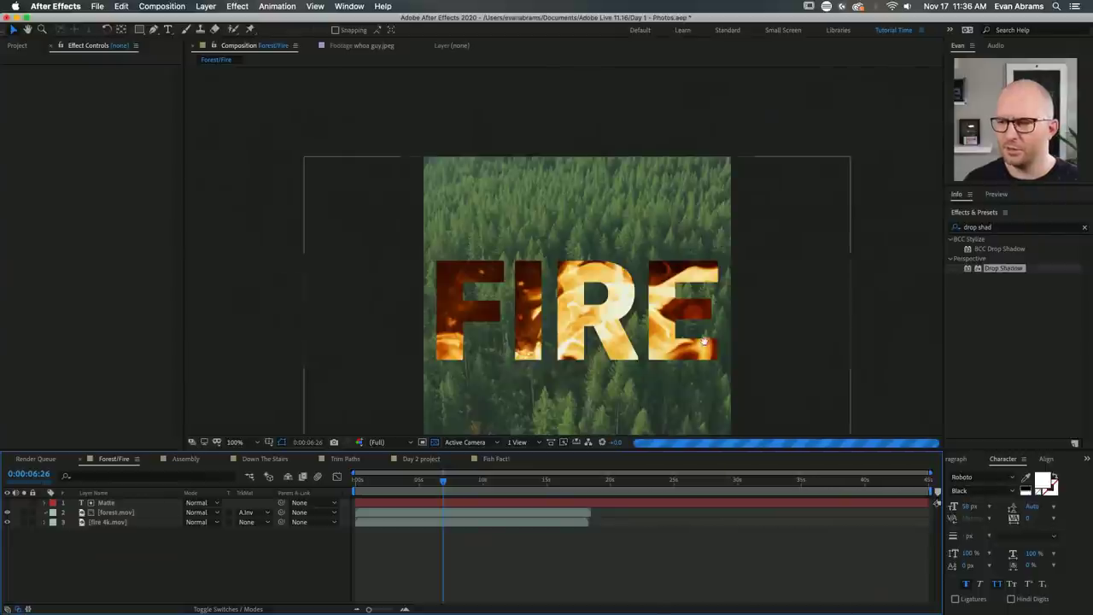
Compare forest.mov with fire 4k.mov at frame 4:13, leaving forest.mov selected.
scroll(615, 294, down, 2)
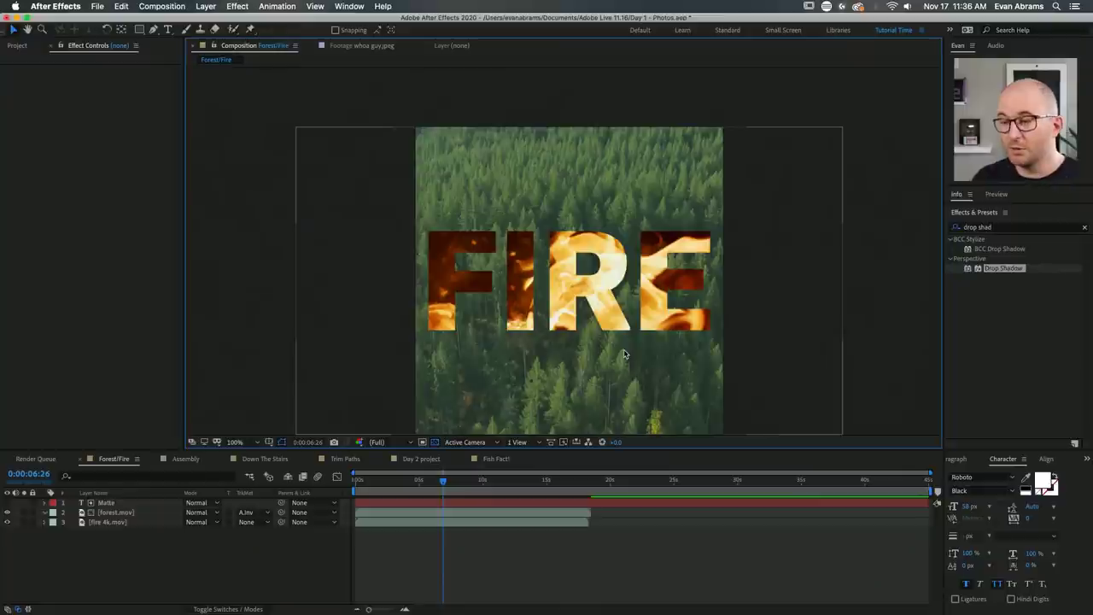
click(795, 382)
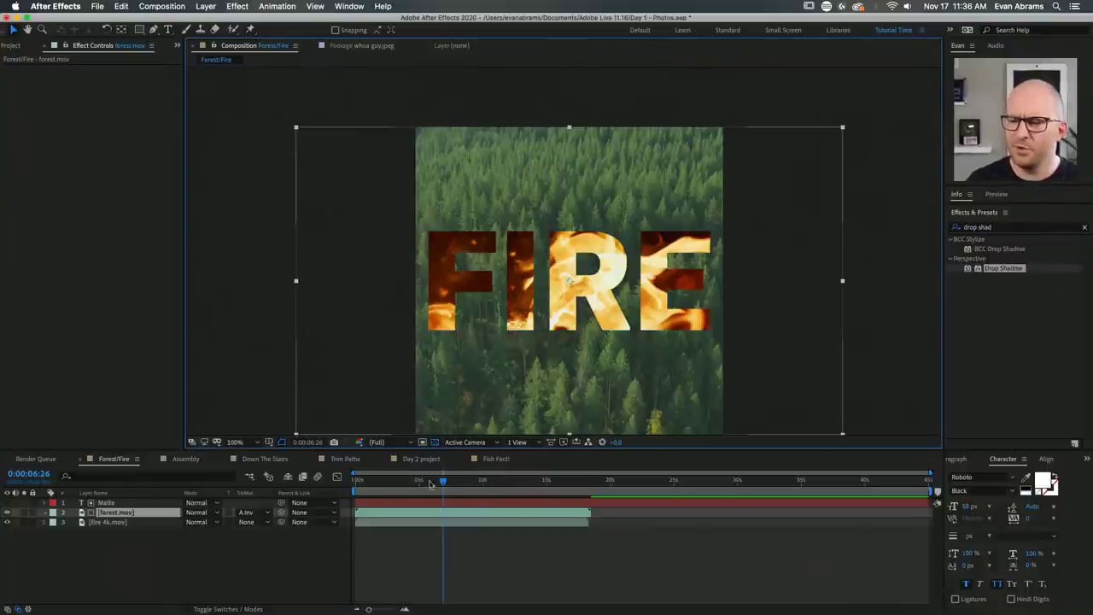
drag(431, 483, 415, 484)
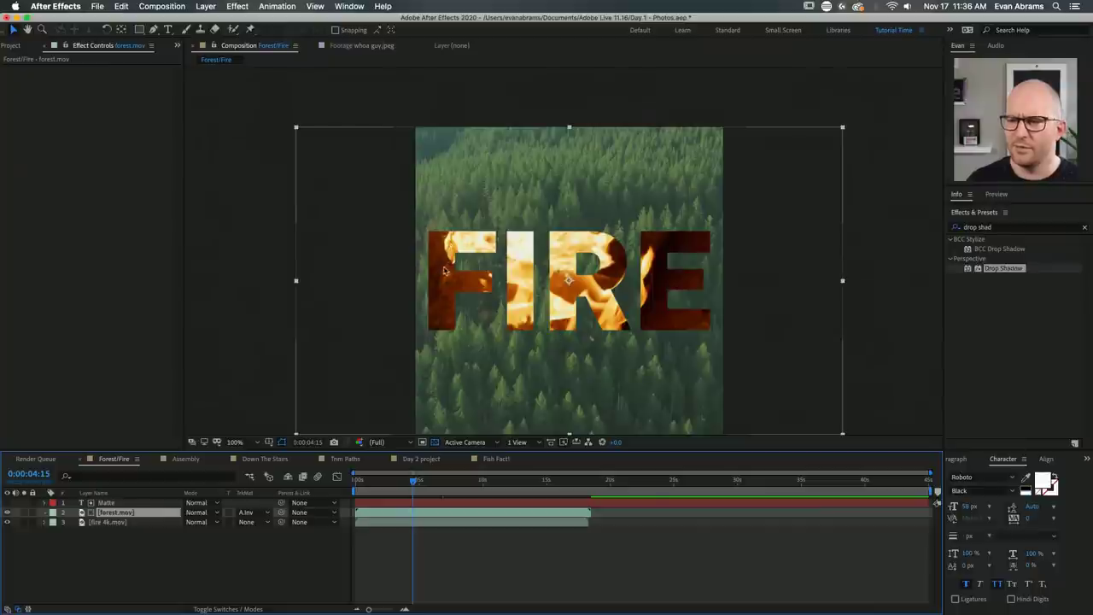
click(136, 522)
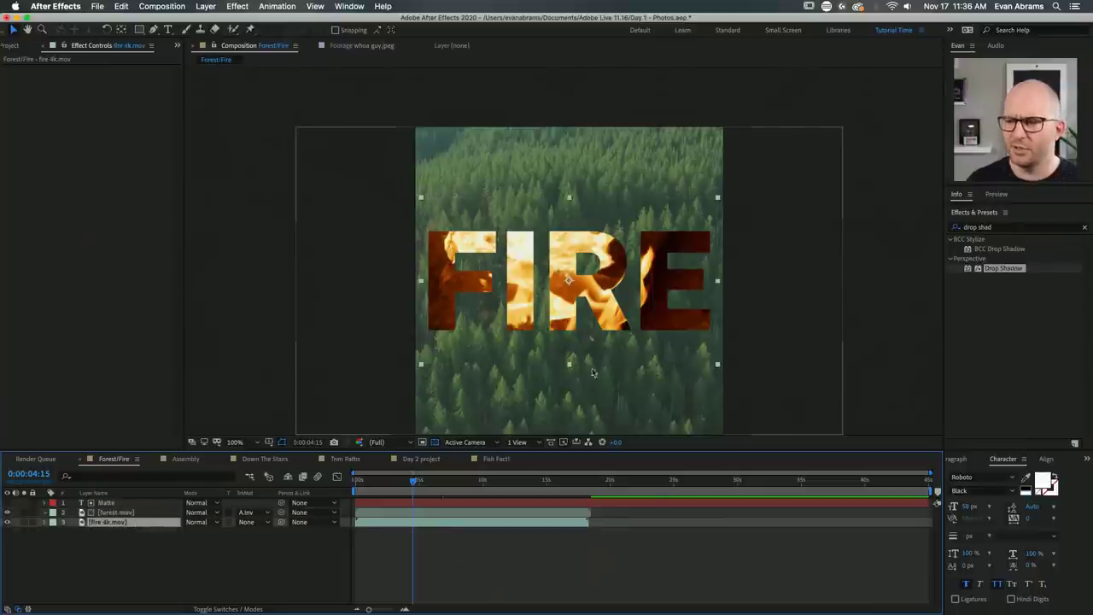
click(446, 514)
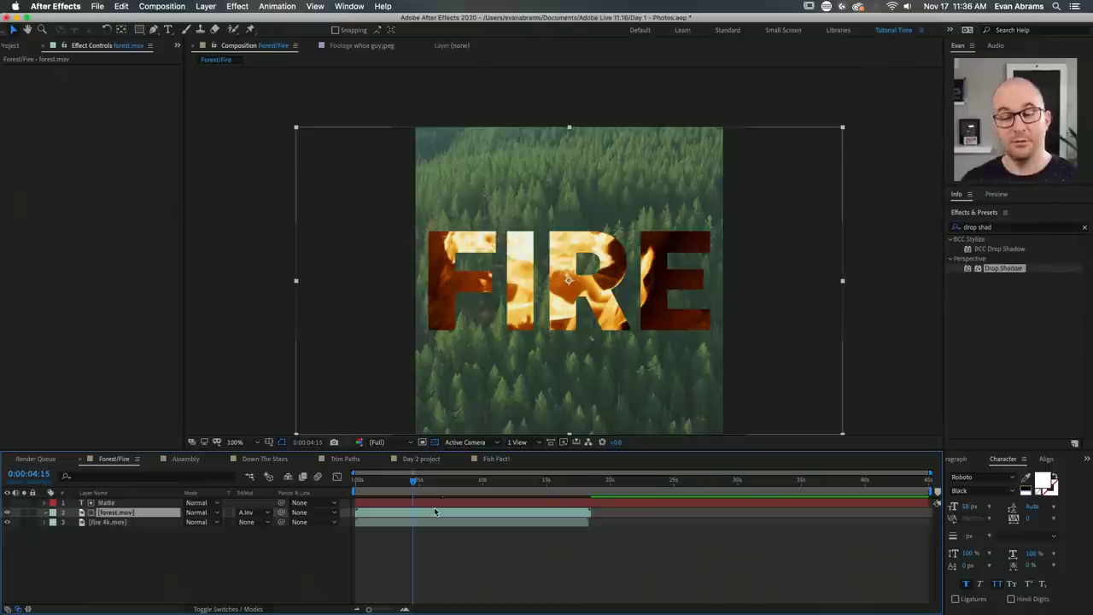
click(1012, 227)
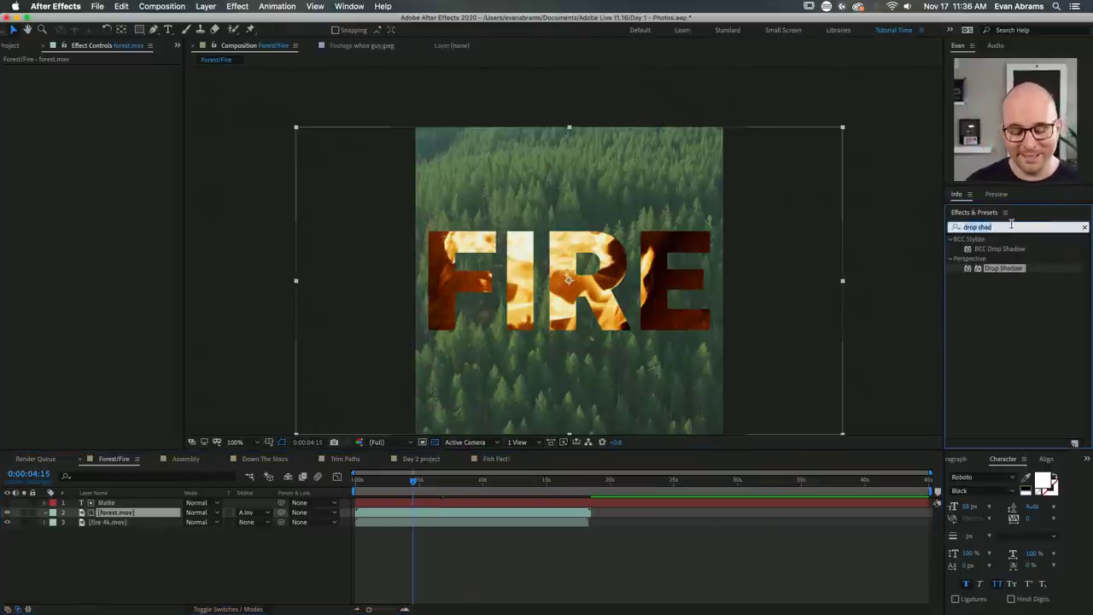
Find Lumetri Color with the search 'lum' and apply it to forest.mov.
text(lum)
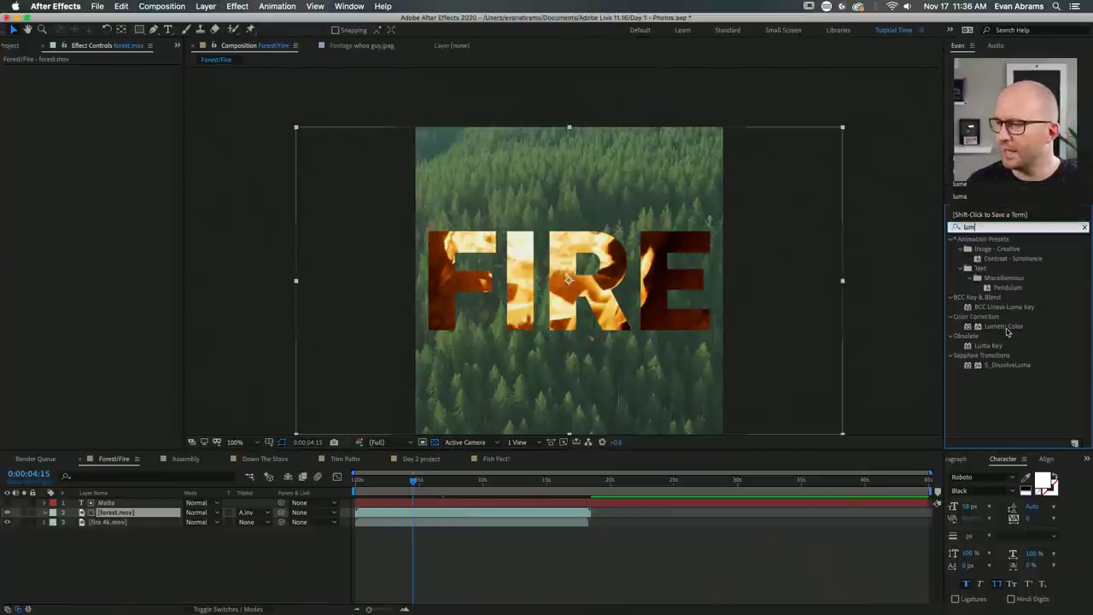
key(Return)
click(1006, 328)
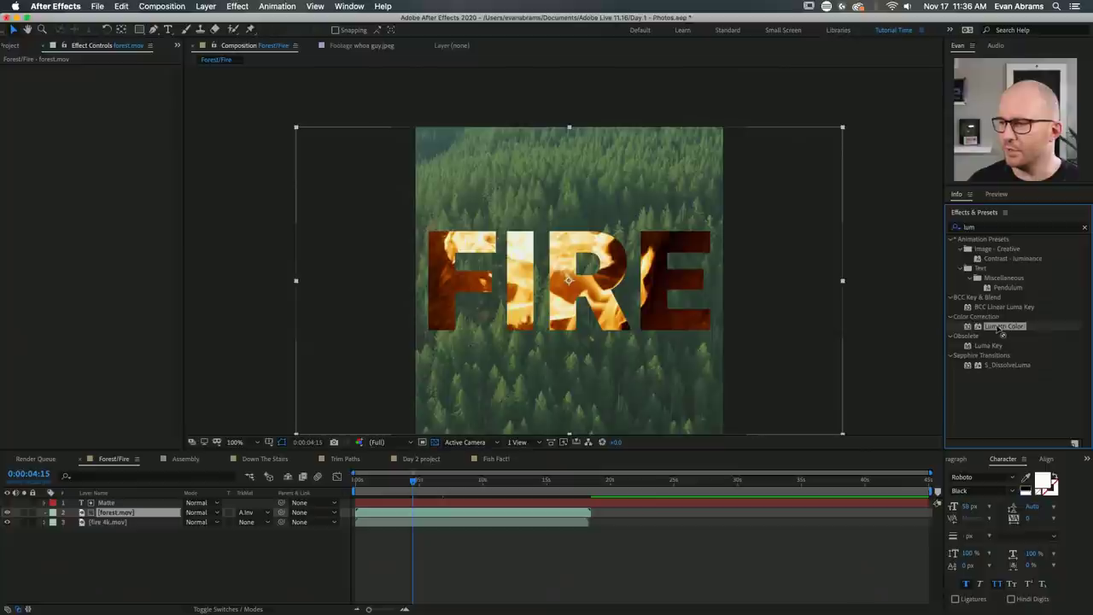
drag(996, 331, 146, 514)
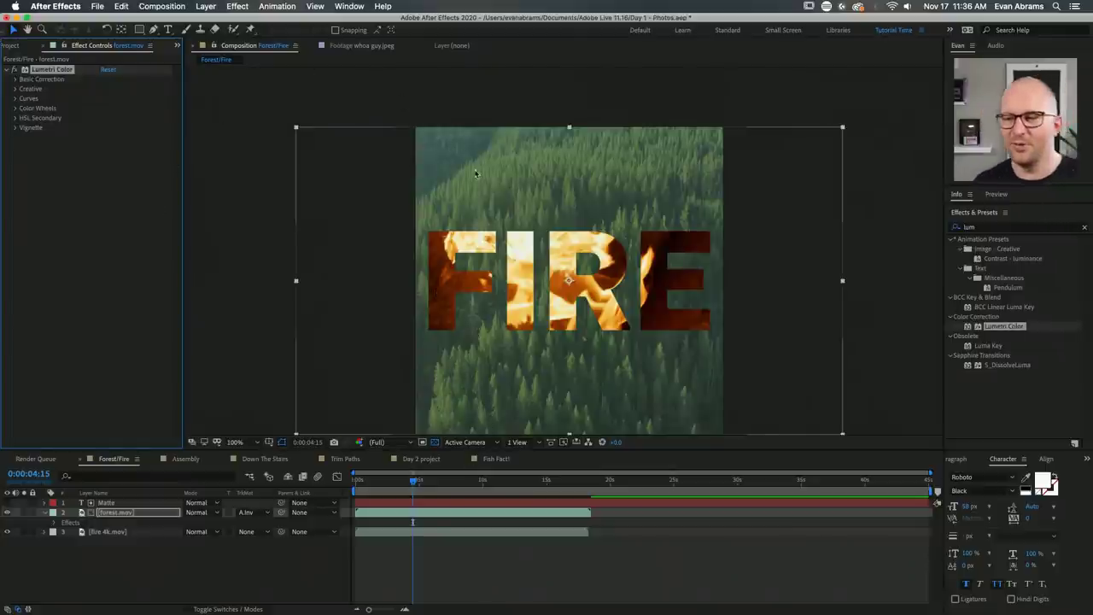
Set Basic Correction to Contrast 118, Highlights 19, Shadows -11, Whites 12, Blacks -63.
click(16, 80)
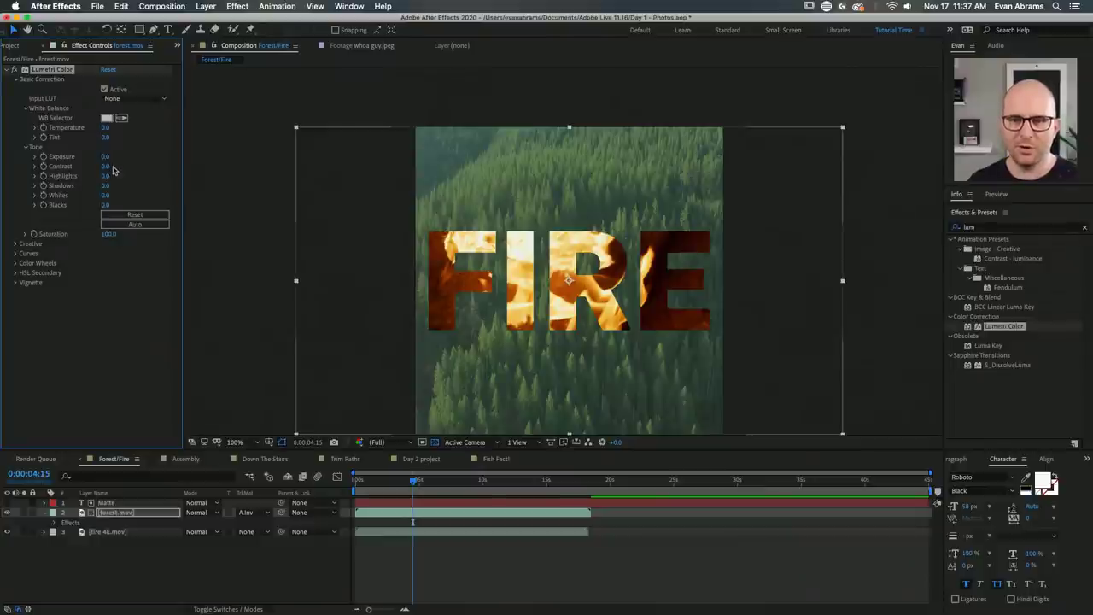
drag(105, 167, 158, 166)
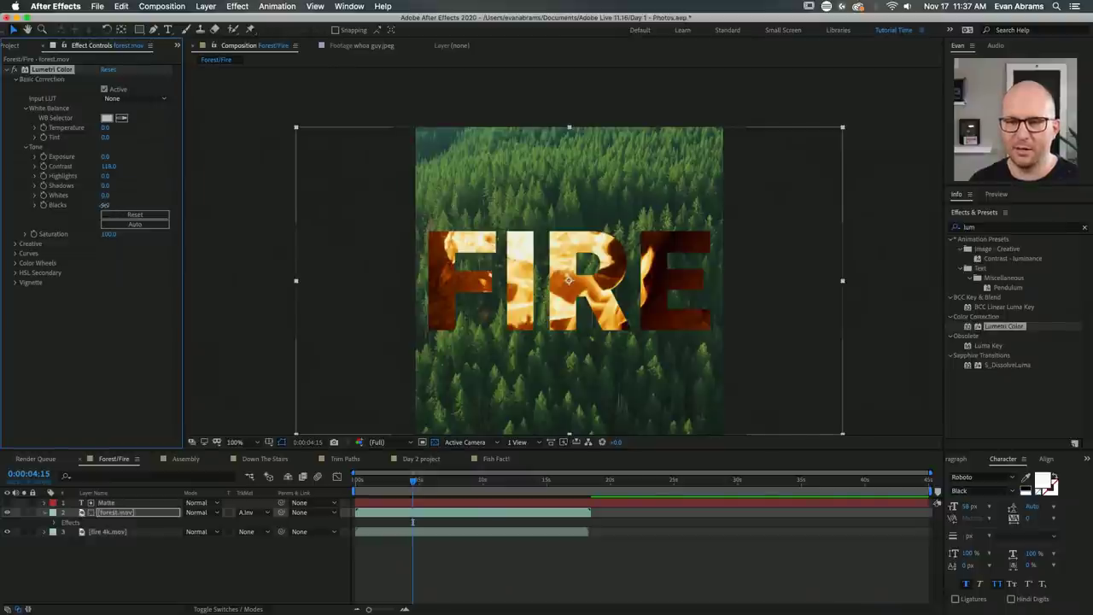
drag(103, 205, 84, 207)
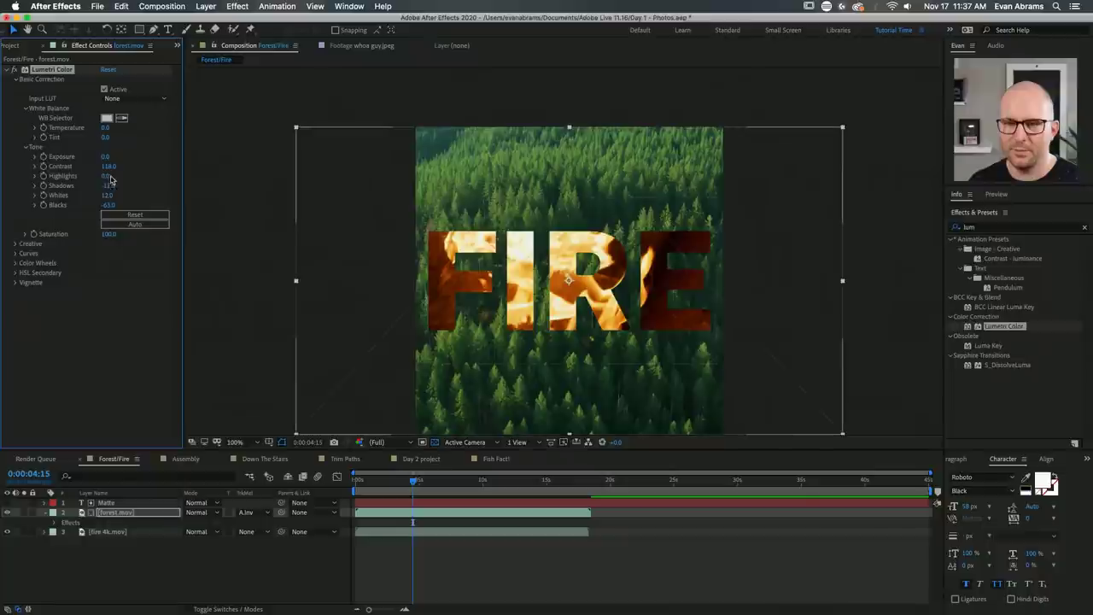
click(106, 185)
key(Return)
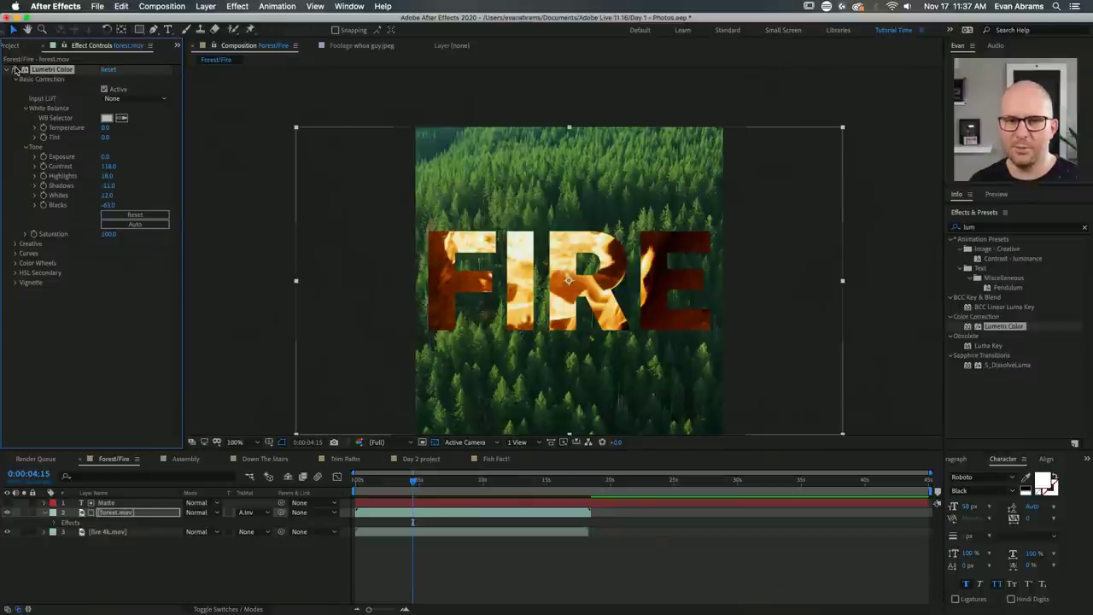
click(17, 69)
click(17, 69)
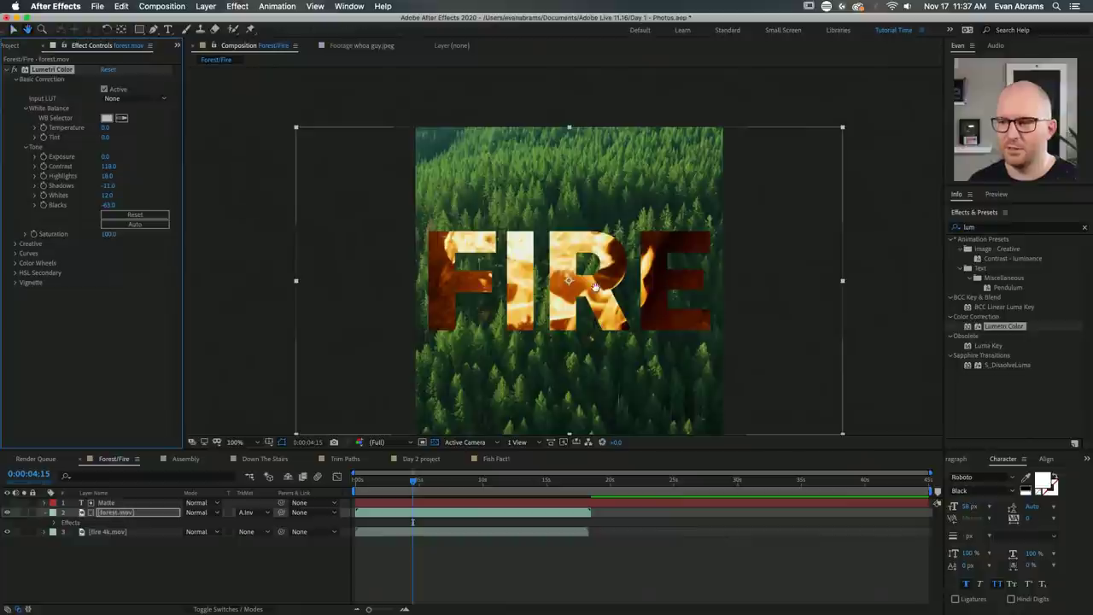
scroll(543, 155, down, 2)
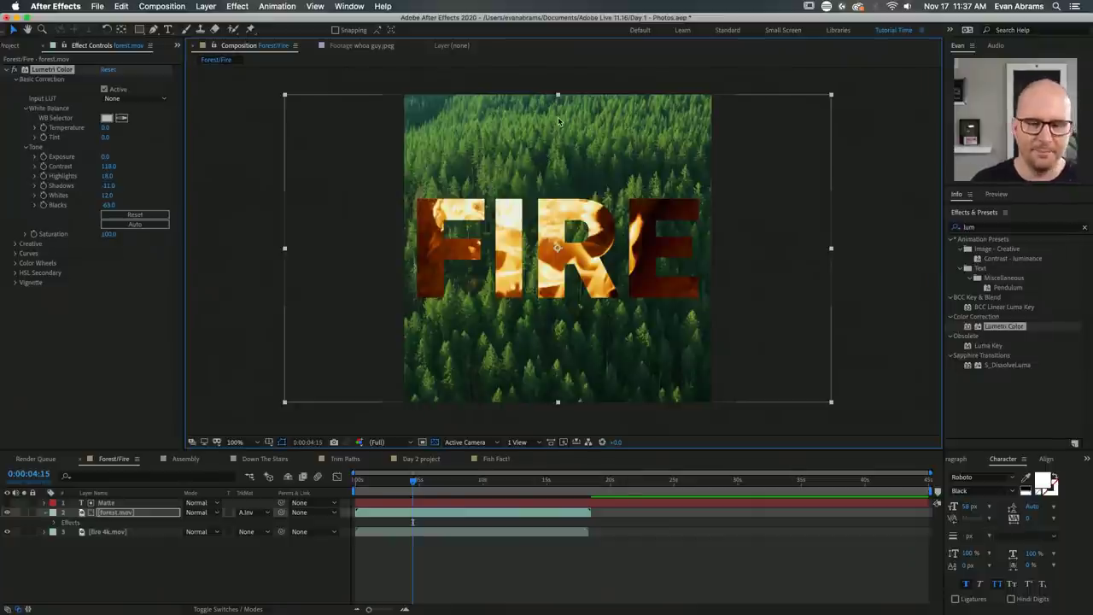
Preview the graded comp from the start with the view zoomed to half size.
key(Home)
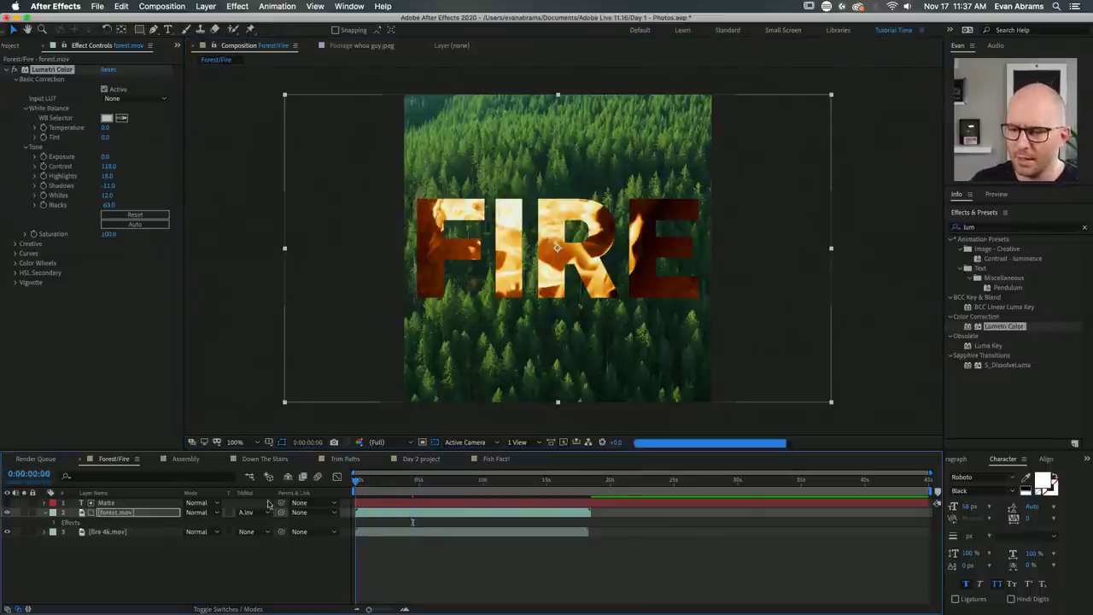
key(space)
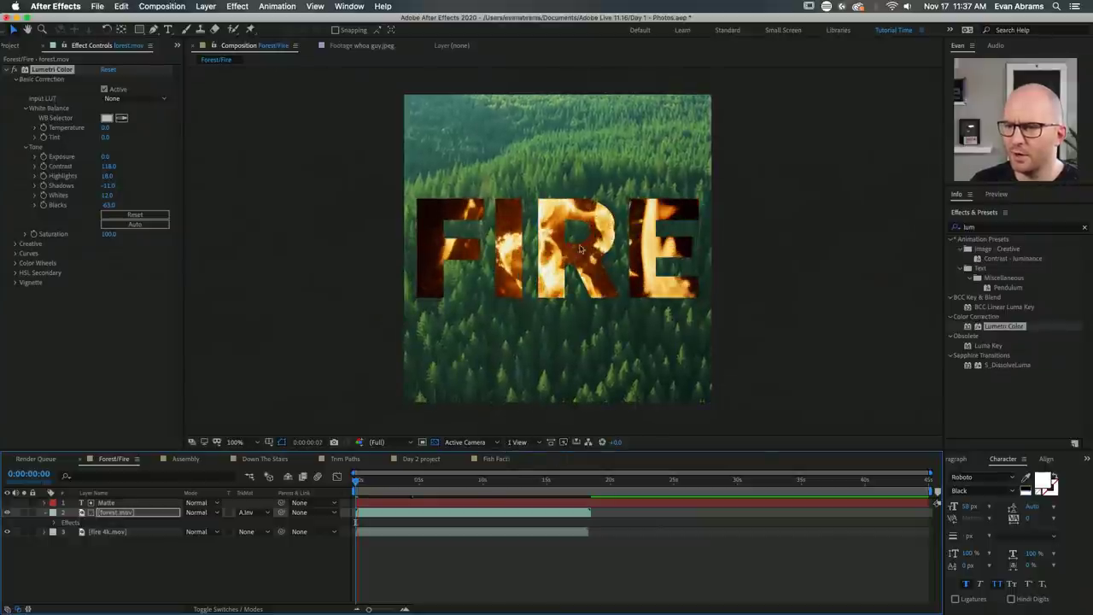
key(space)
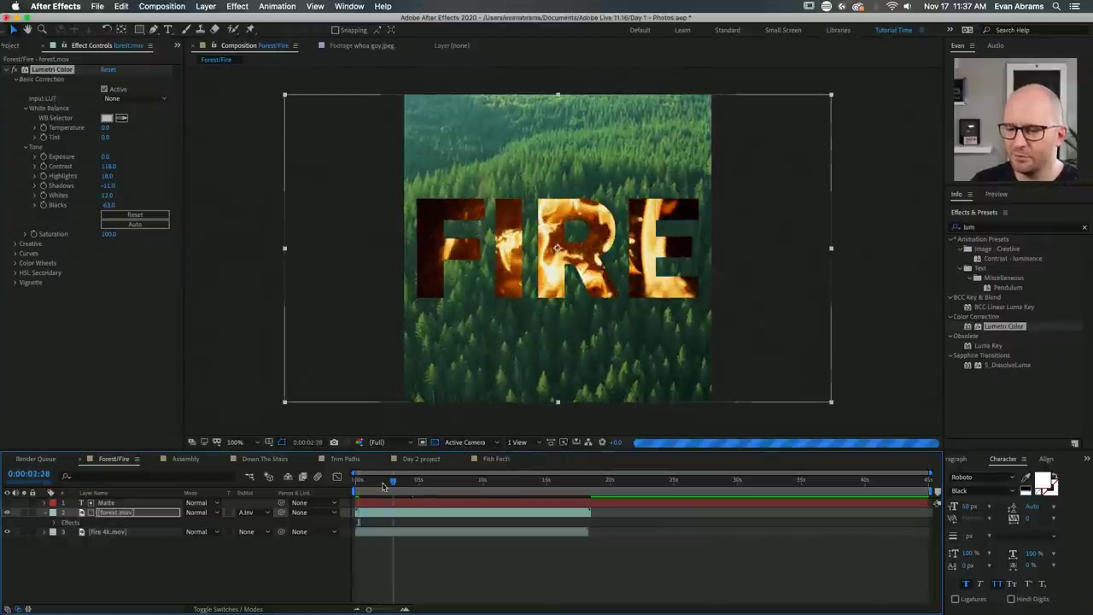
key(comma)
click(14, 69)
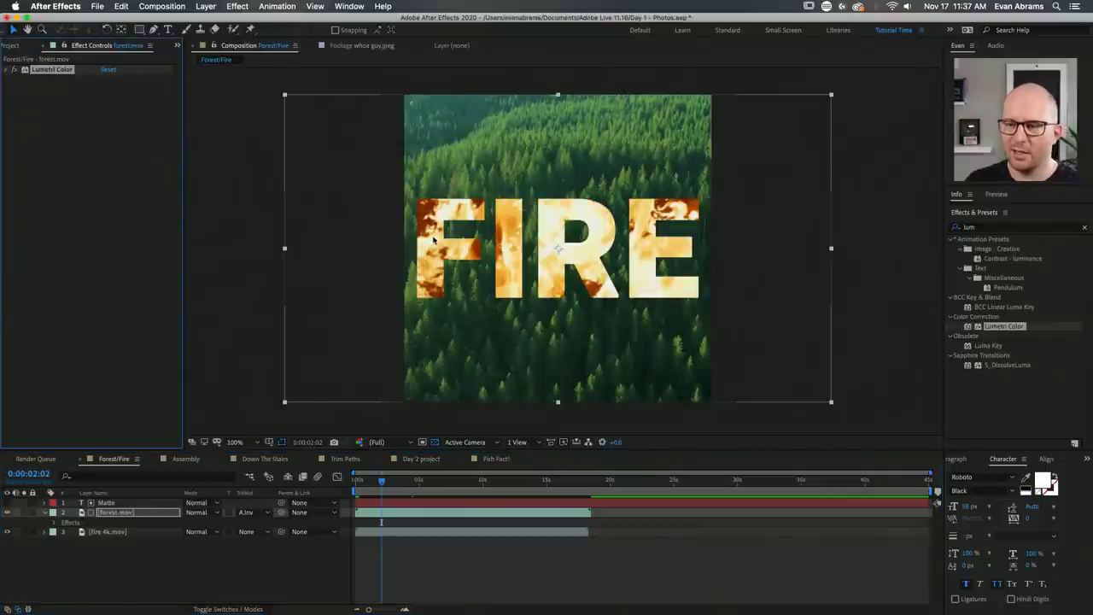
click(291, 490)
key(space)
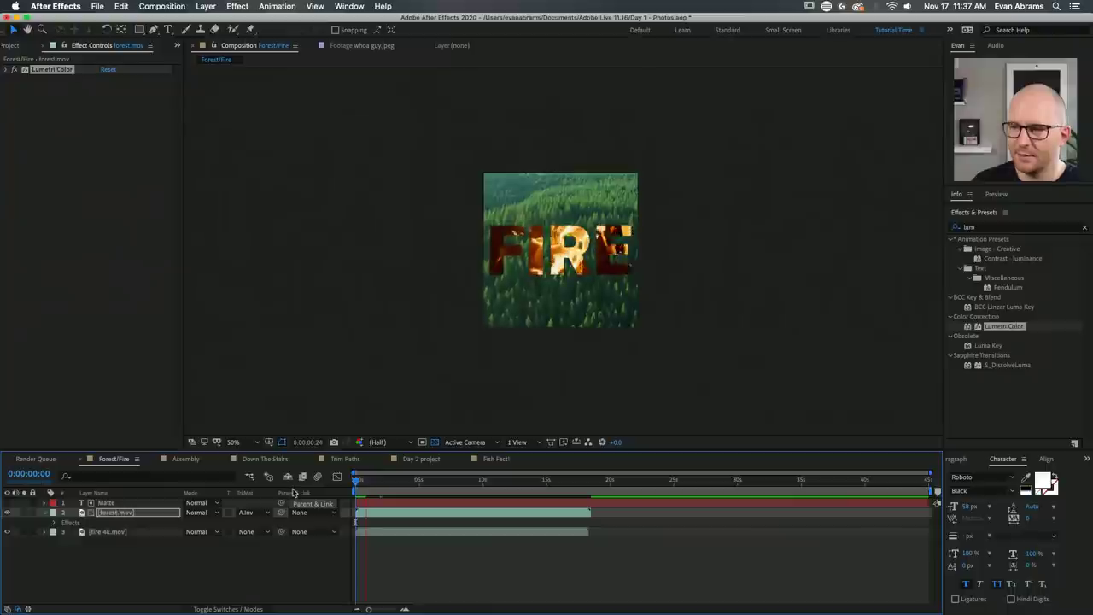
key(space)
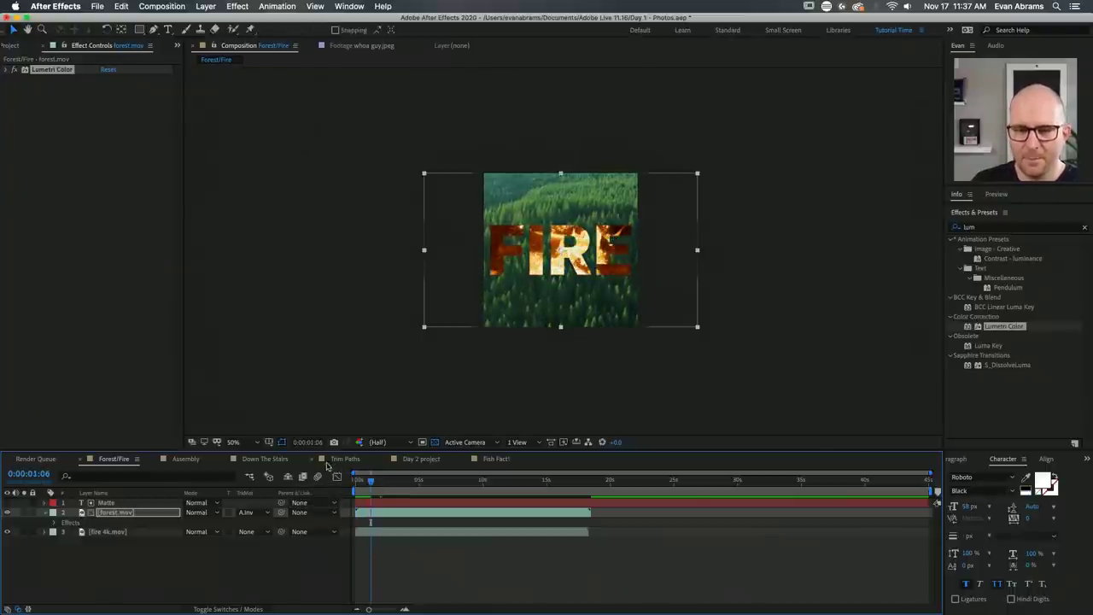
Raise the forest.mov Lumetri Color Highlights, settling at 90.
click(285, 269)
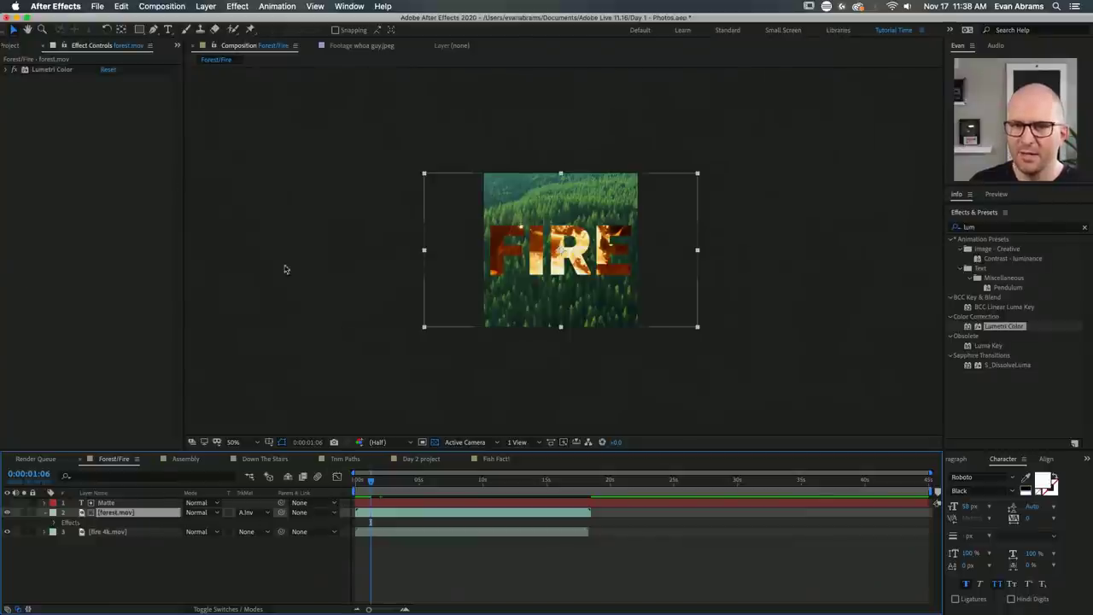
click(12, 70)
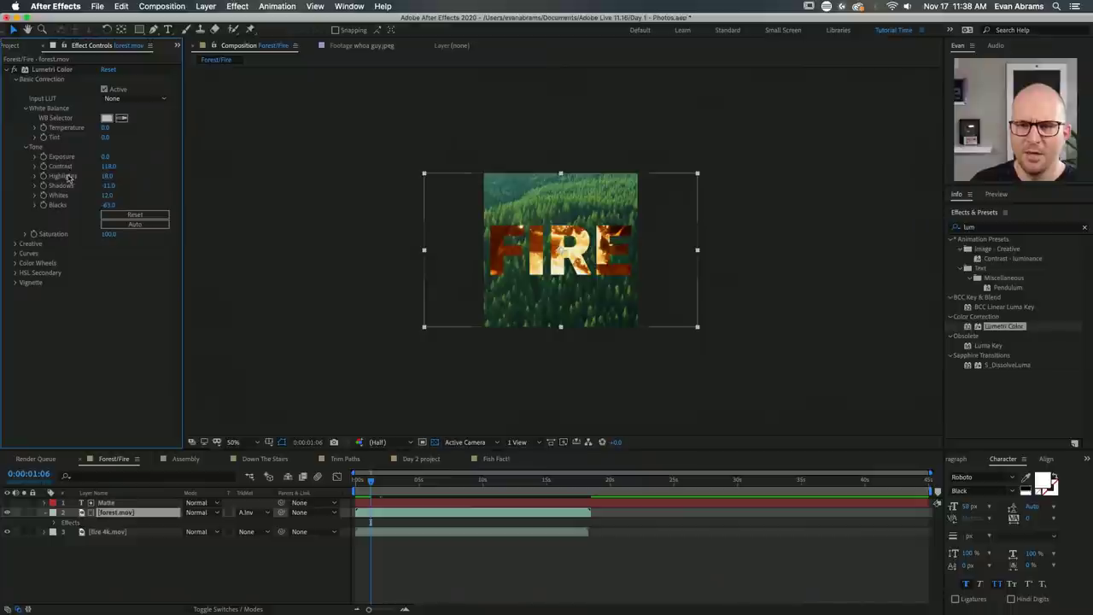
drag(107, 176, 327, 166)
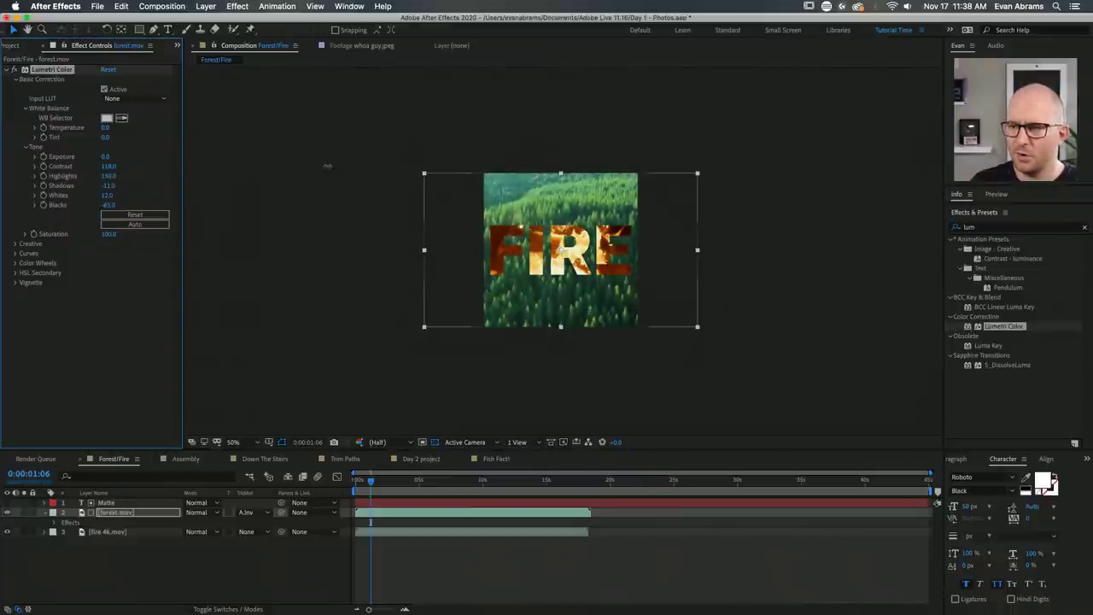
mouse_move(466, 161)
mouse_down()
mouse_move(356, 171)
mouse_move(459, 166)
mouse_up()
drag(104, 173, 108, 182)
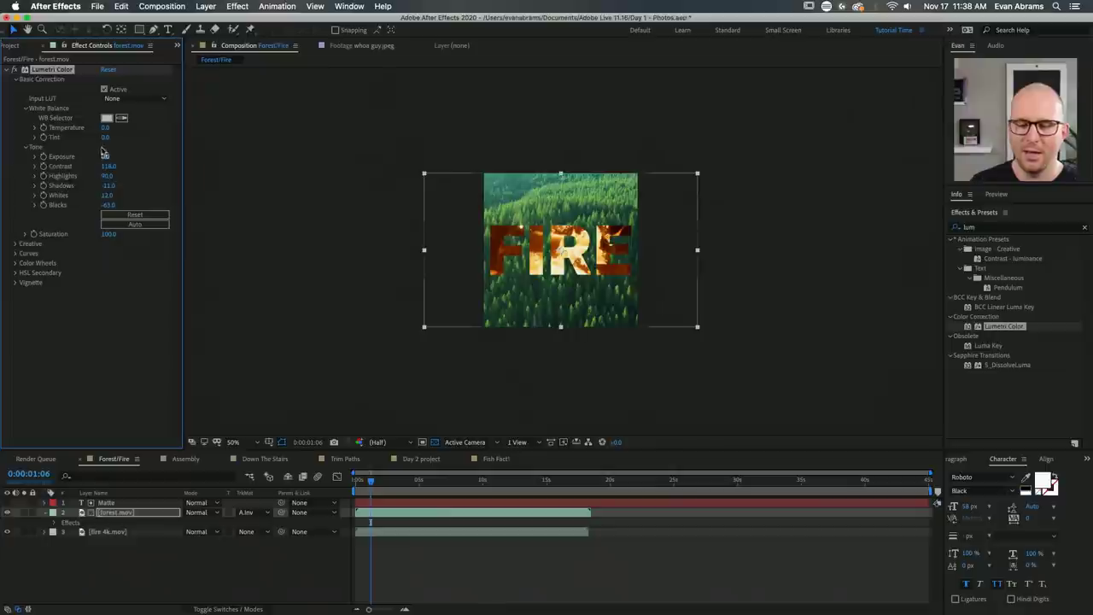
Inspect the Creative and Curves sections, then collapse the Lumetri Color effect.
click(13, 80)
click(14, 89)
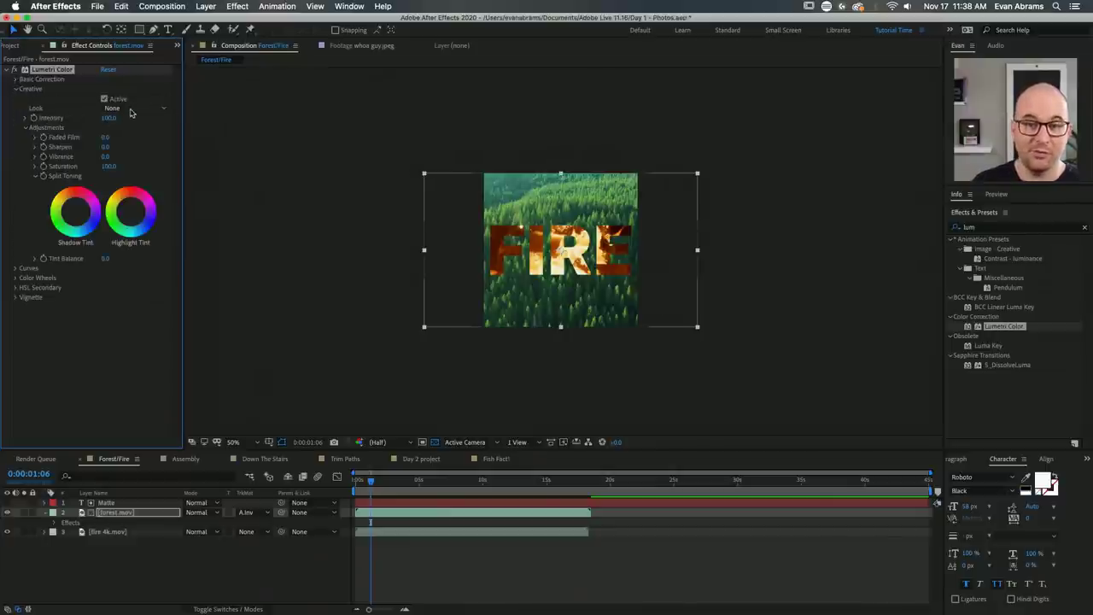
click(15, 88)
click(15, 99)
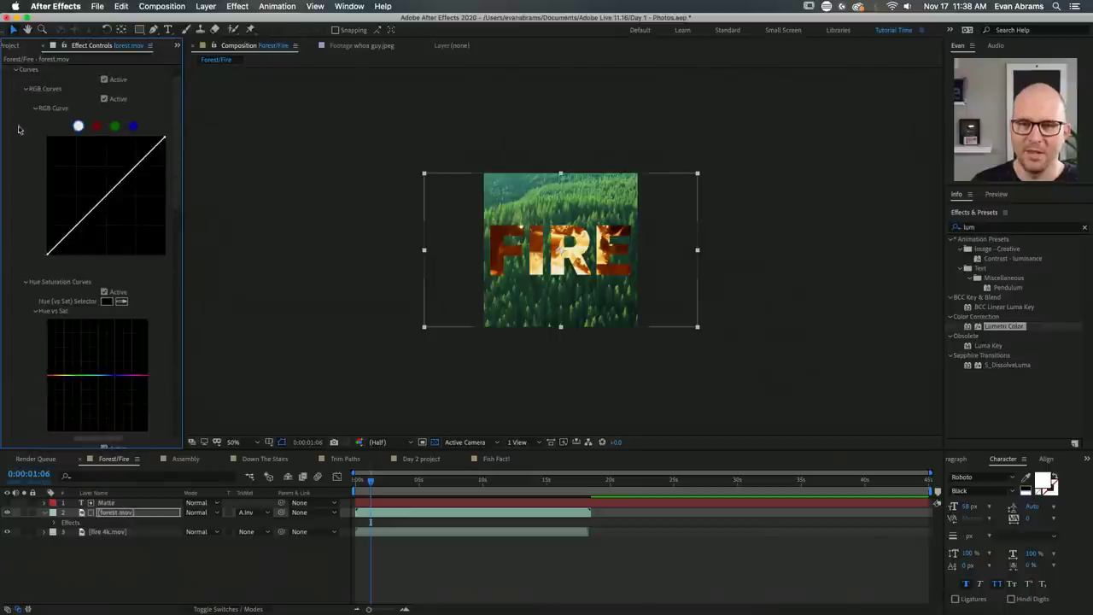
scroll(69, 154, down, 2)
scroll(51, 128, up, 4)
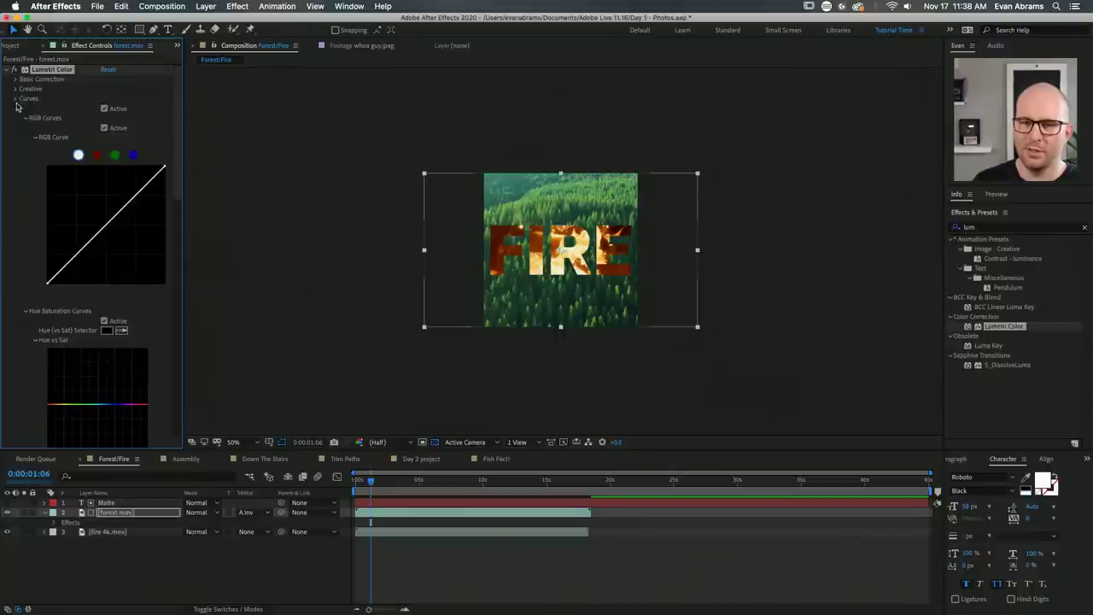
click(14, 98)
click(9, 70)
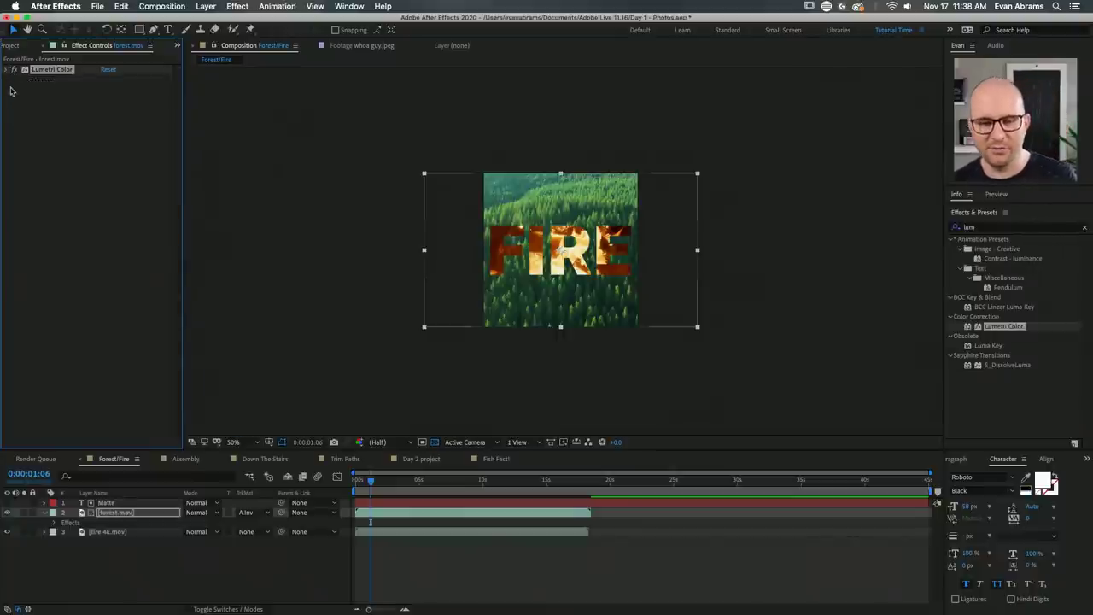
click(68, 169)
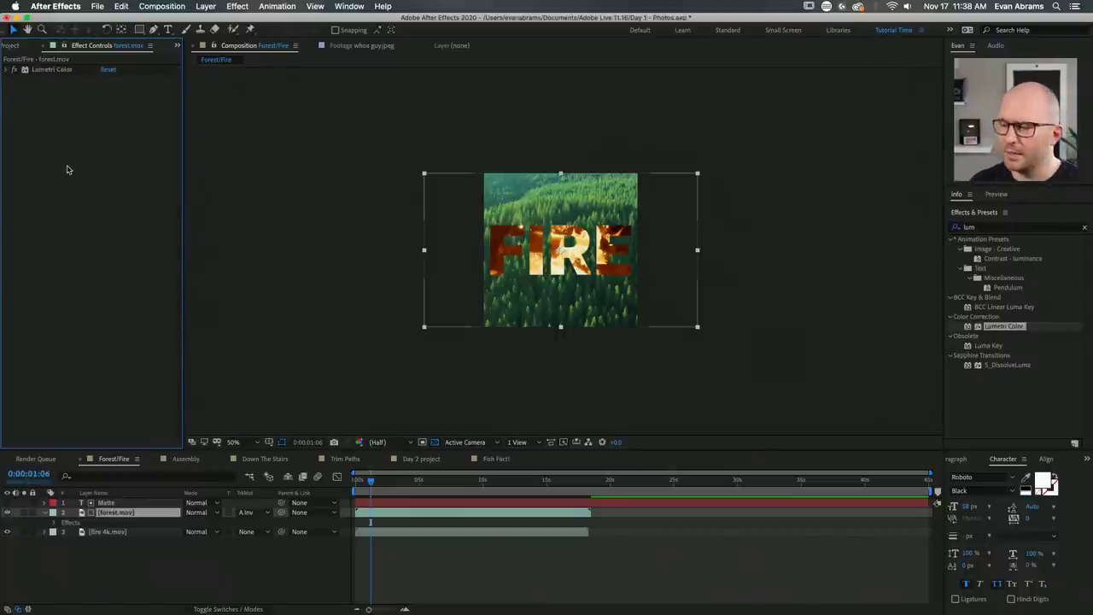
Check the comp at 100%, return to 50%, and preview from the start.
key(slash)
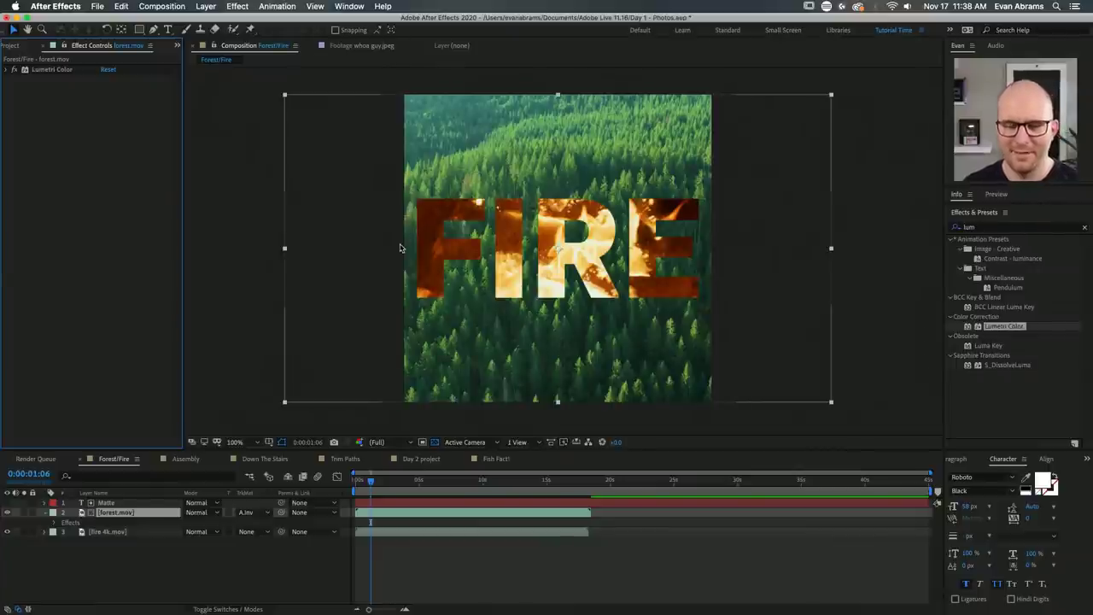
key(comma)
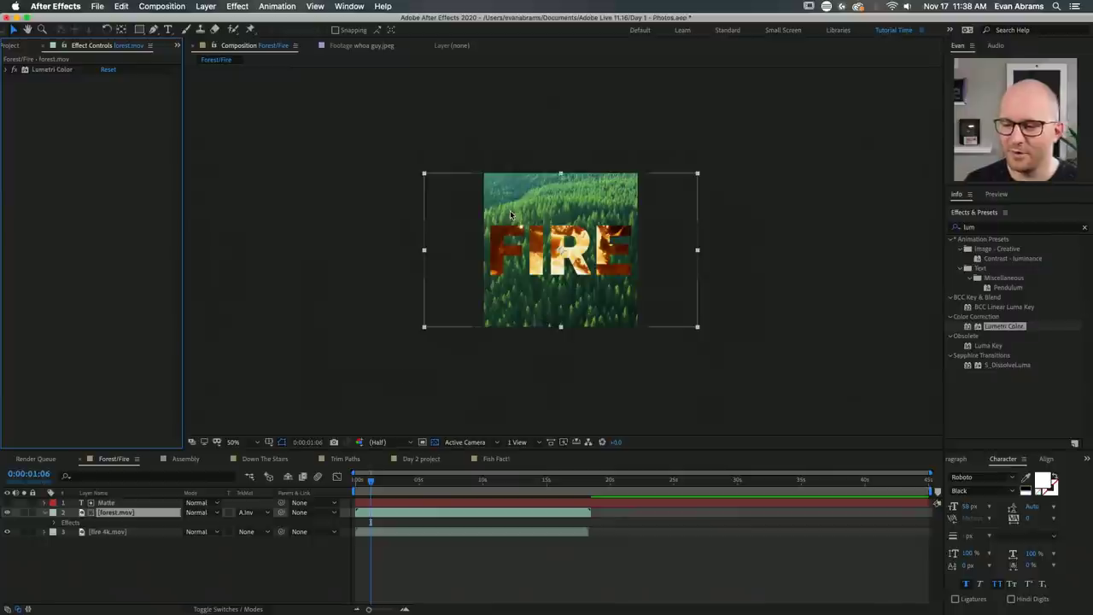
click(419, 562)
key(Home)
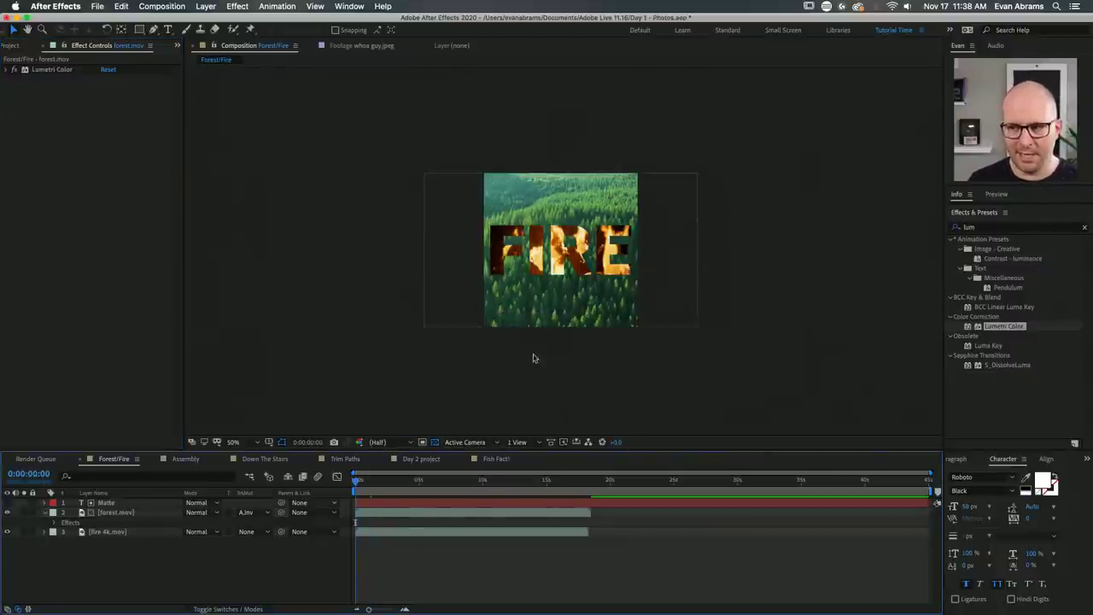
key(space)
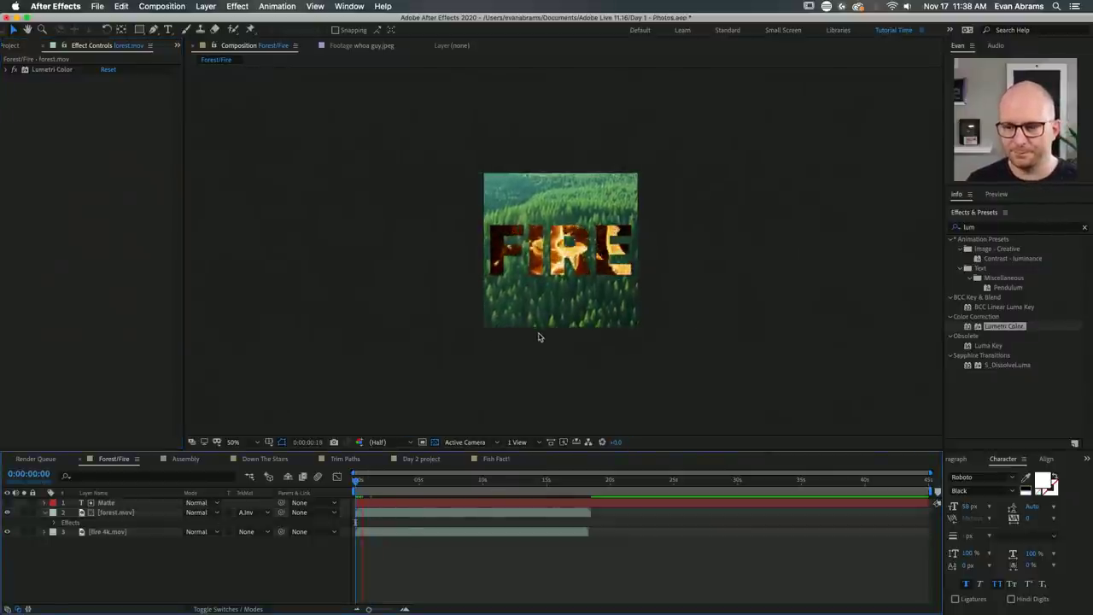
click(508, 320)
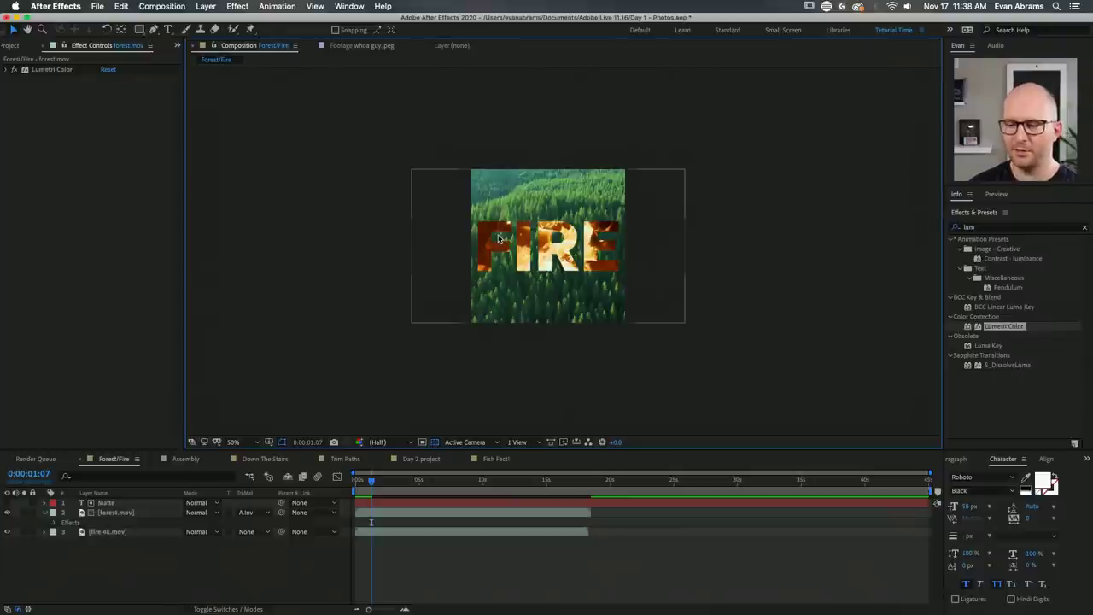
Move the current time to 0:00:07:19 and select the Matte text layer.
click(444, 512)
click(461, 532)
click(458, 497)
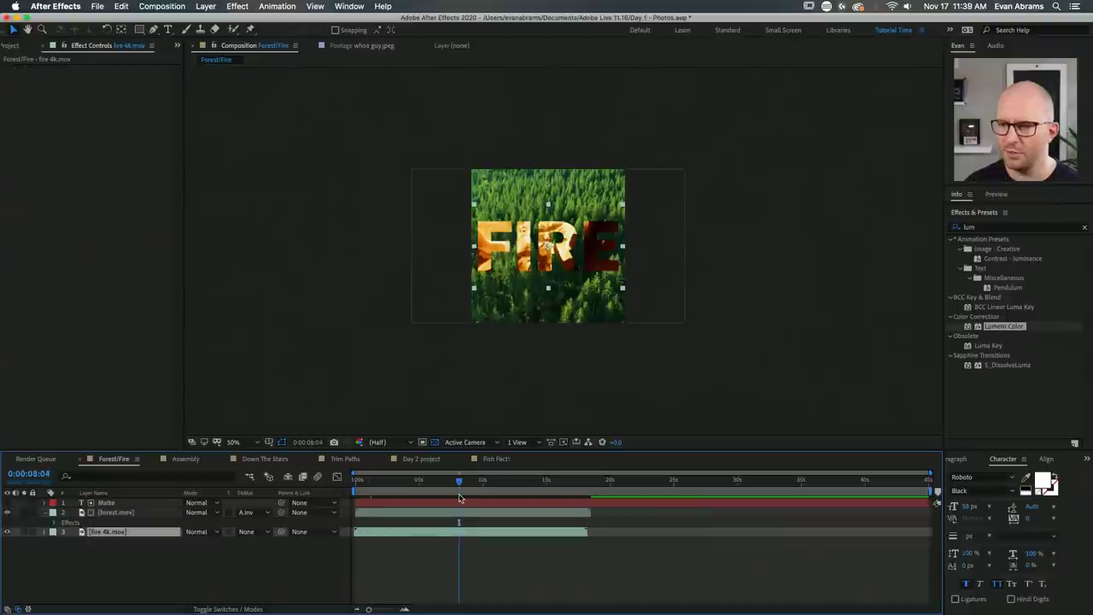
click(453, 488)
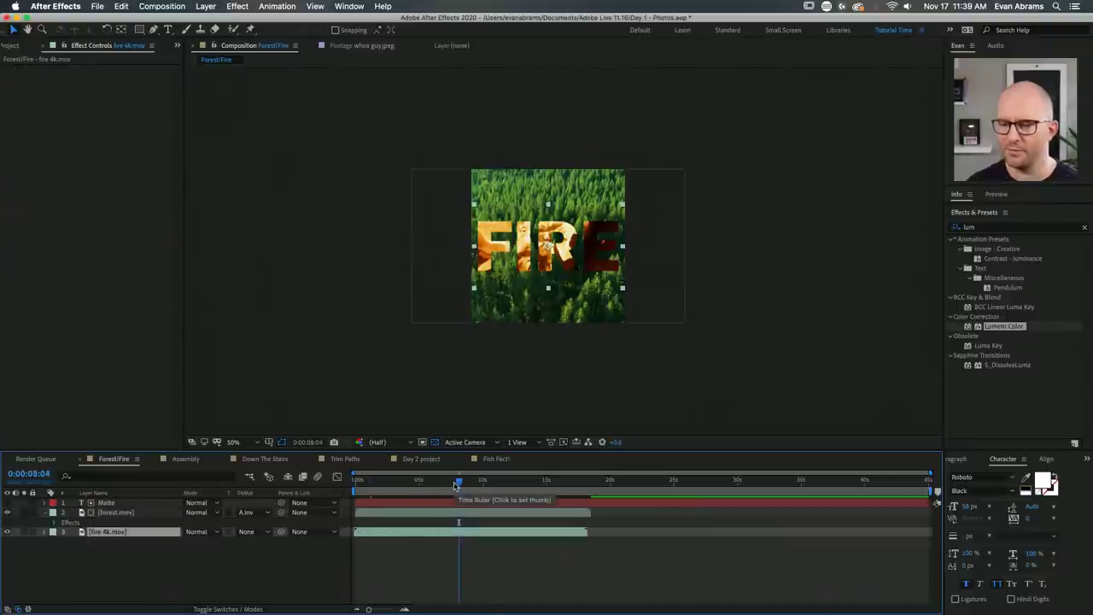
click(454, 505)
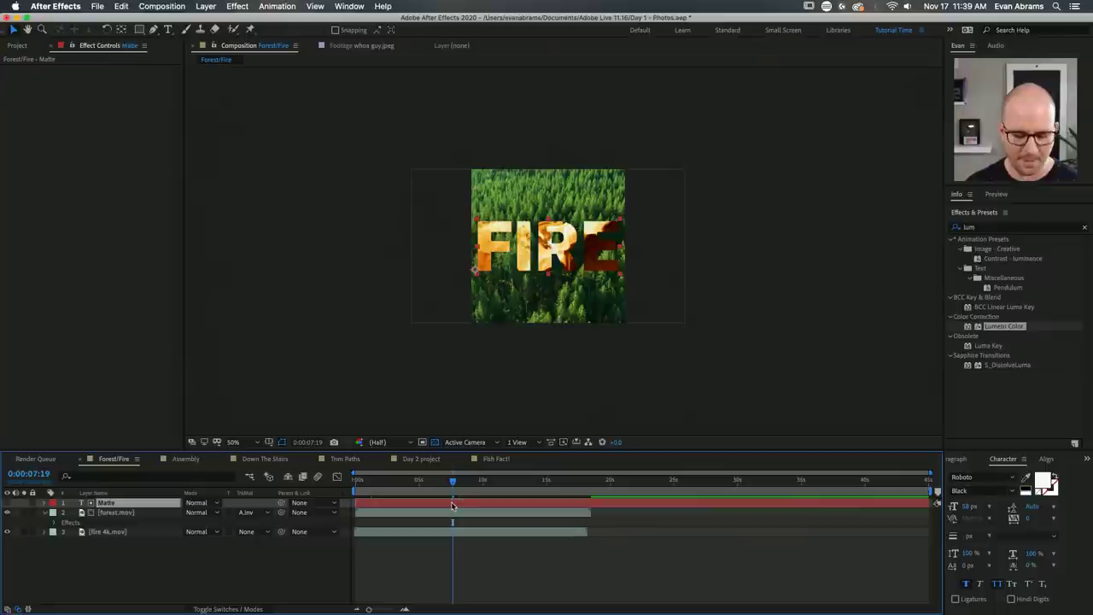
Reveal the Scale property of all three layers.
click(546, 252)
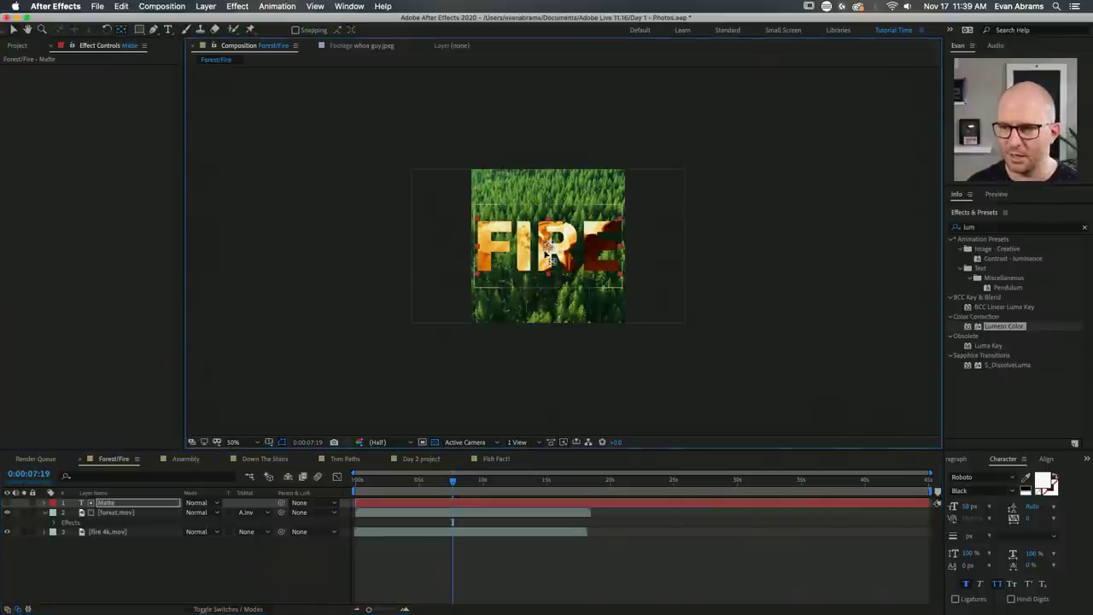
key(v)
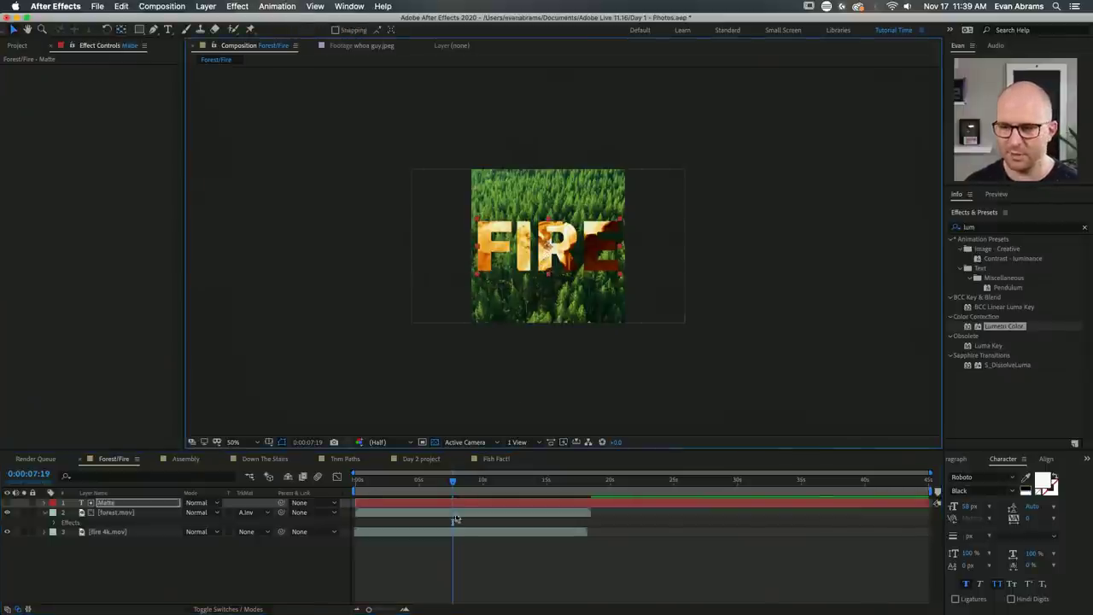
key(super+a)
key(s)
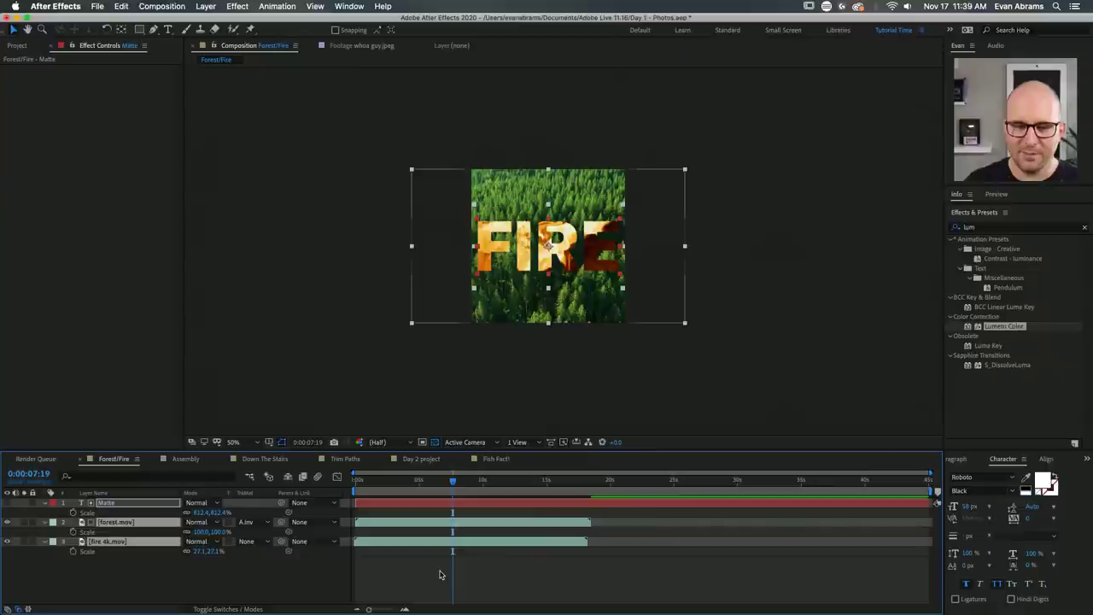
click(453, 571)
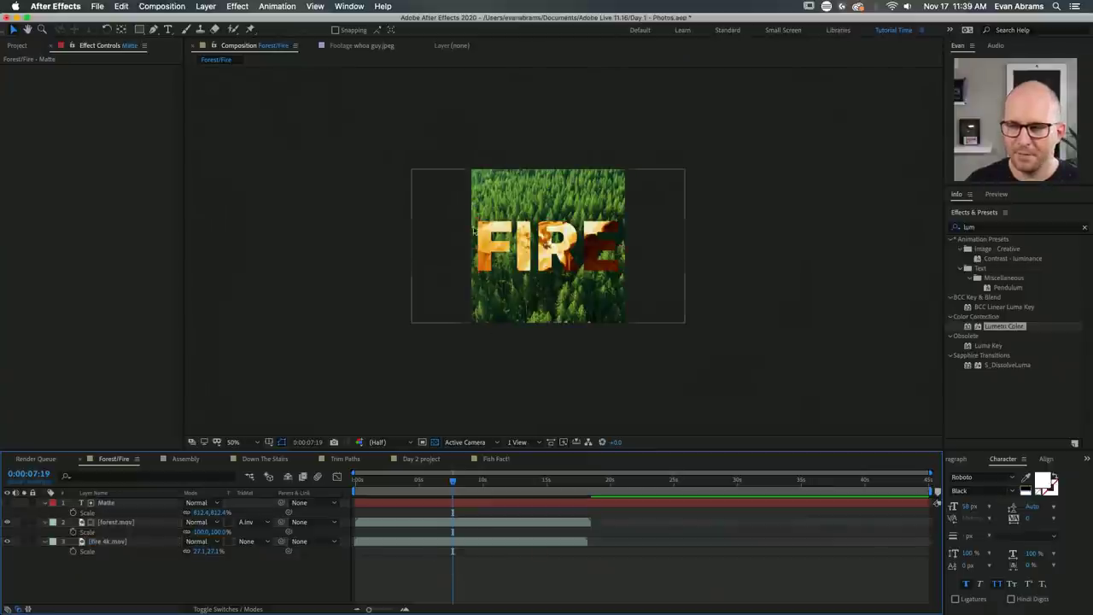
Reselect the Matte text layer alone.
scroll(551, 233, up, 2)
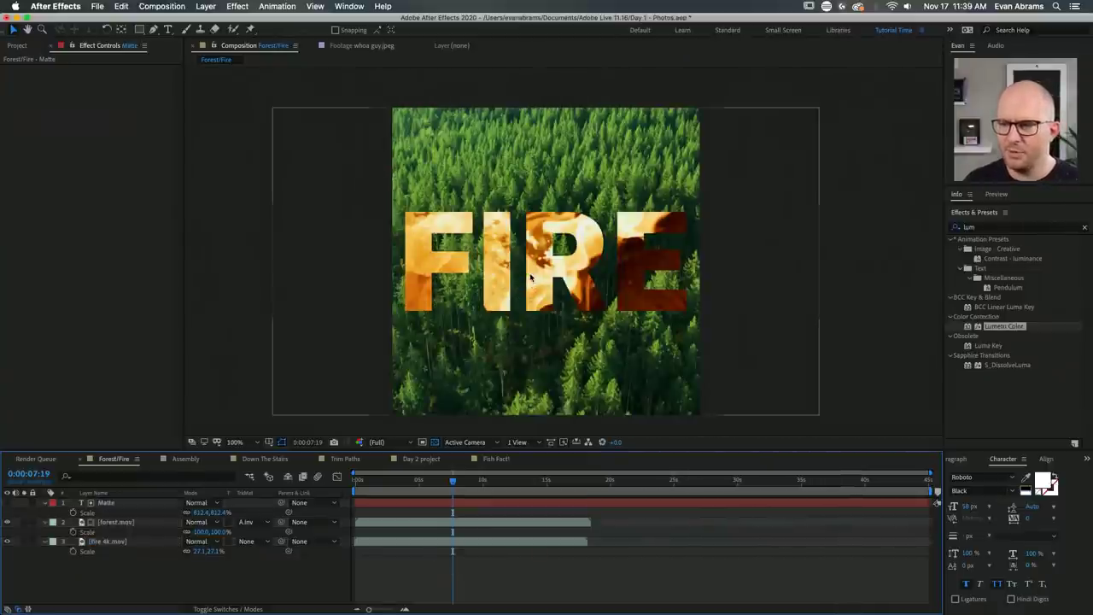
scroll(529, 278, down, 2)
click(106, 502)
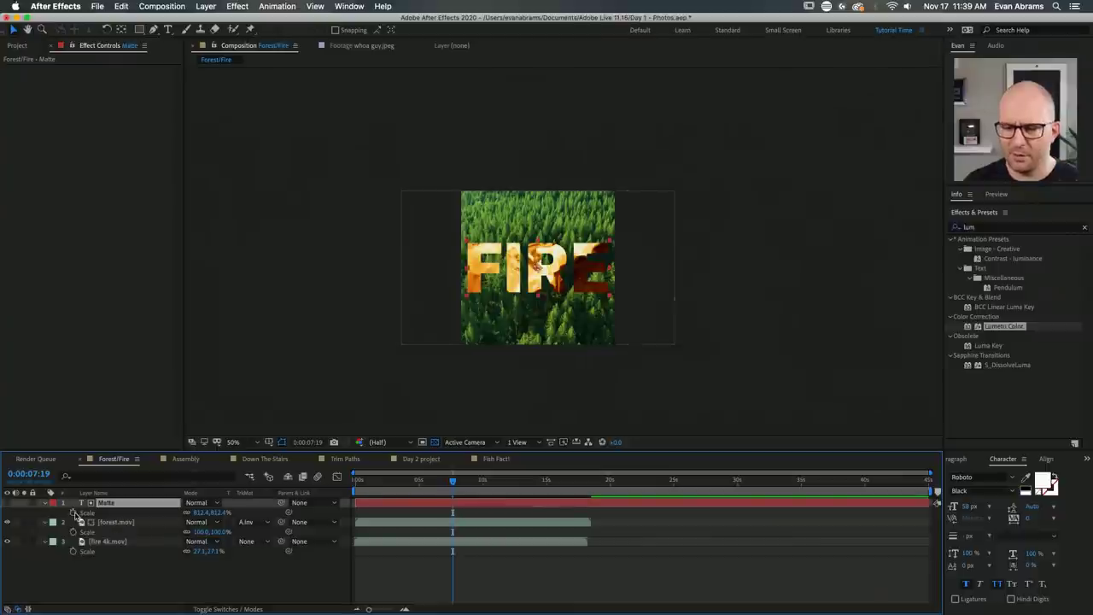
drag(75, 516, 171, 571)
click(498, 578)
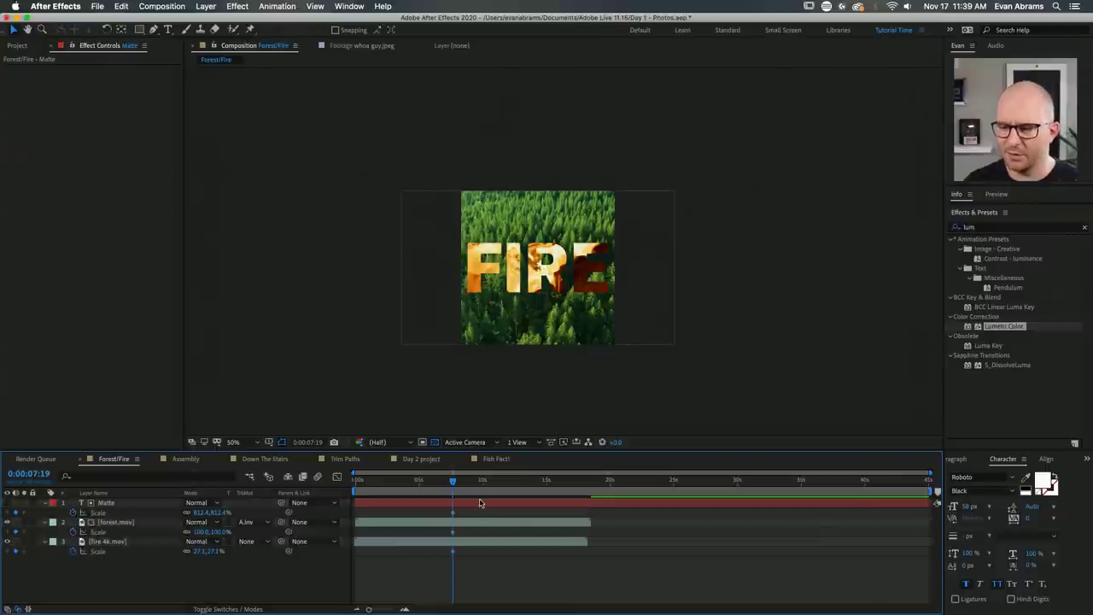
click(479, 502)
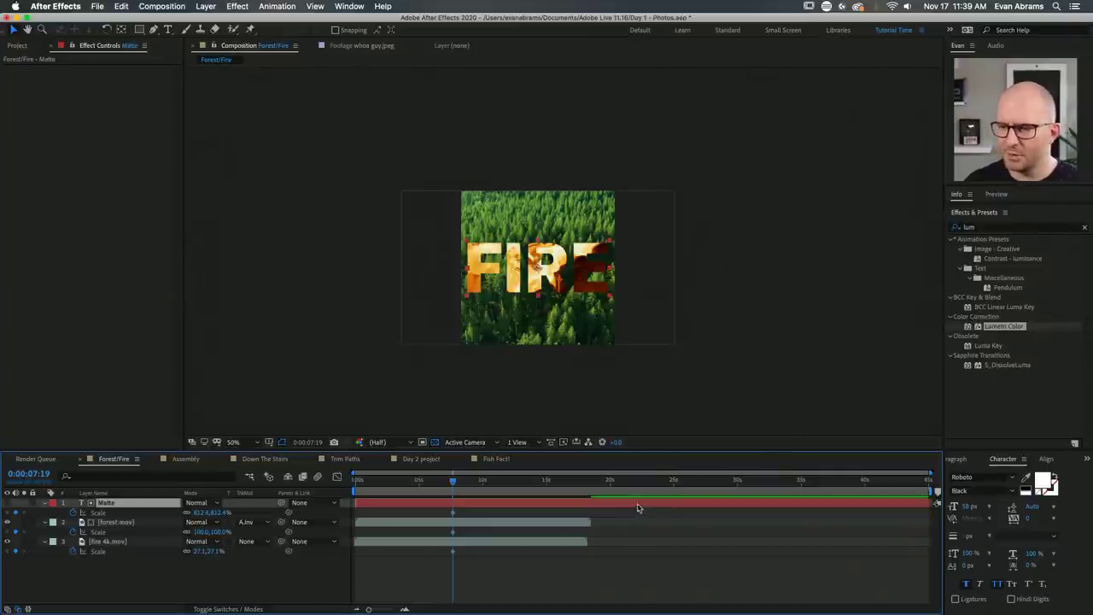
scroll(536, 263, up, 2)
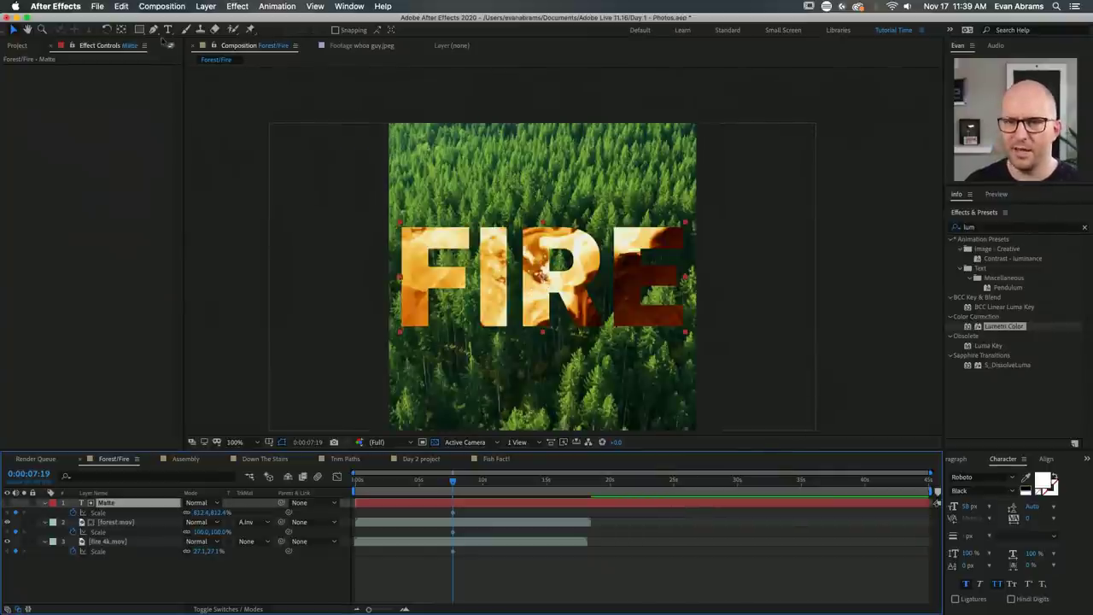
Change the Matte layer's label colour to Fuchsia, trying Purple first.
click(53, 503)
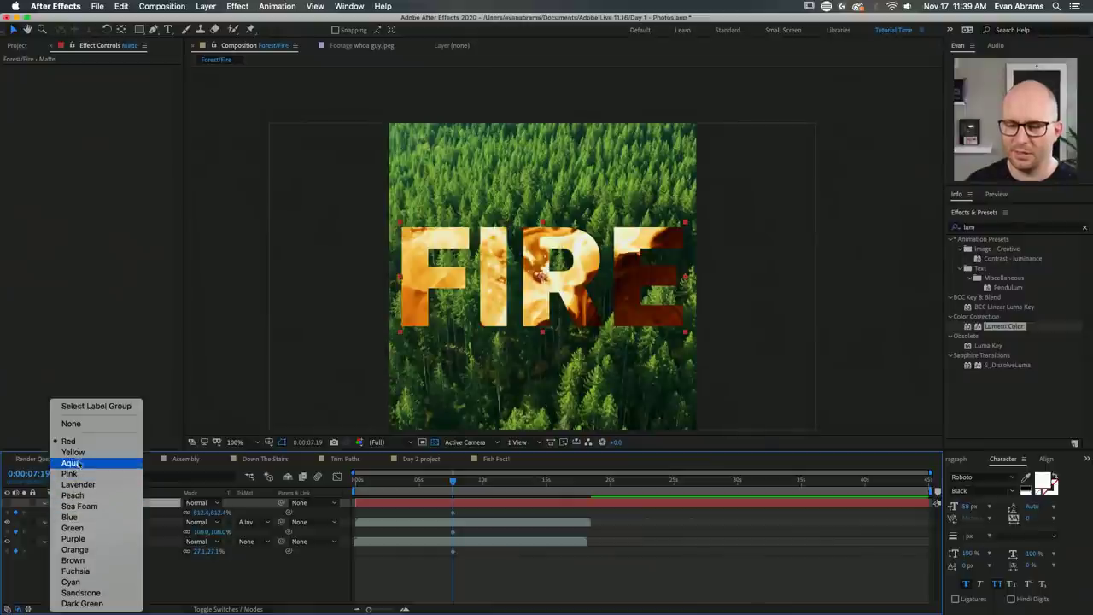
click(75, 539)
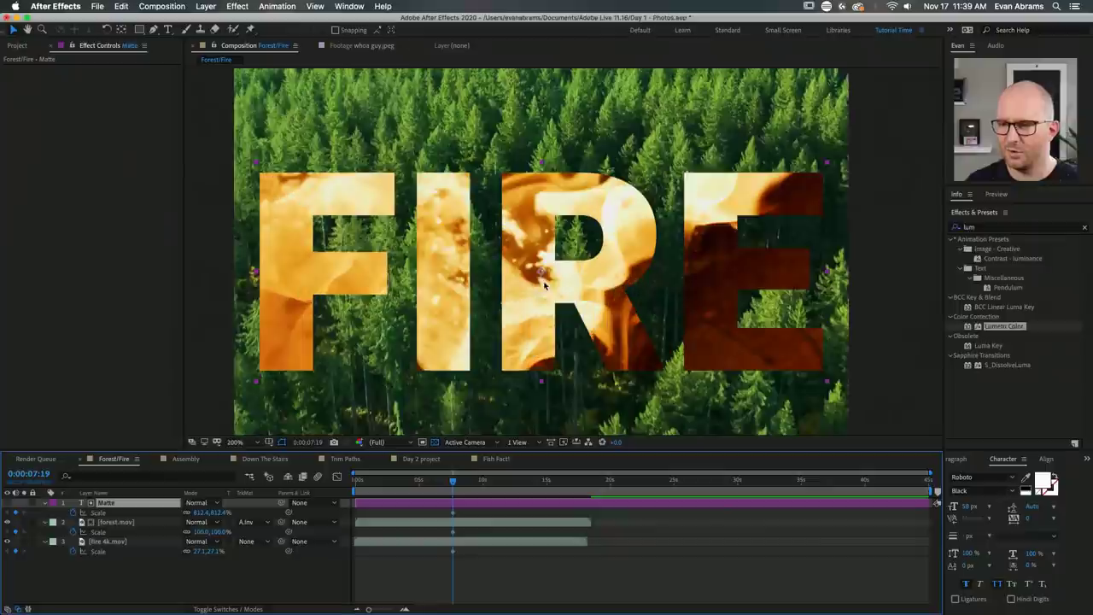
scroll(543, 275, up, 2)
click(52, 502)
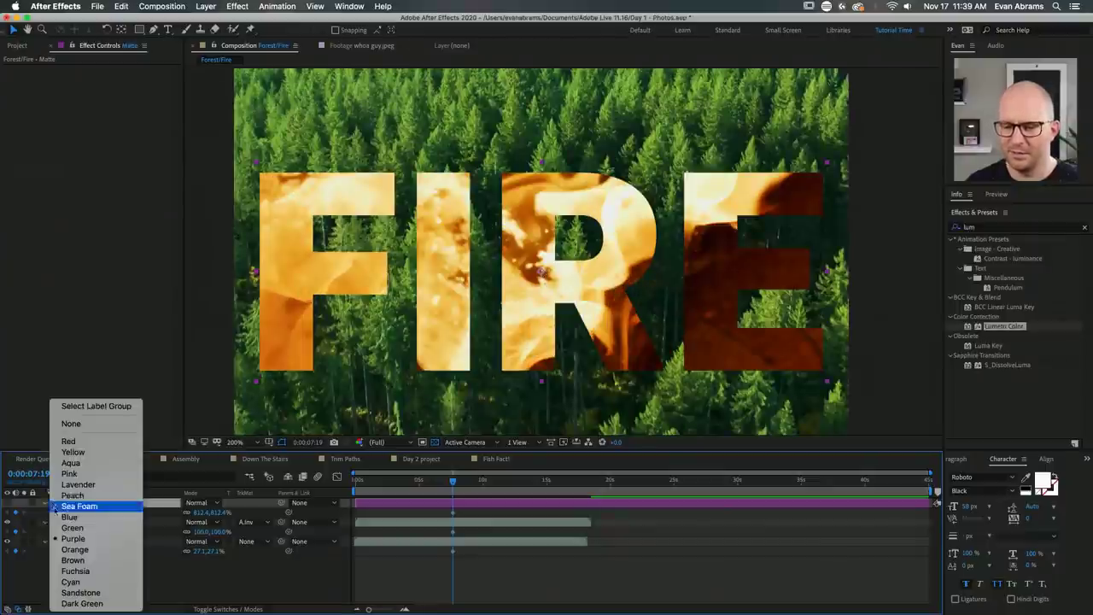
click(75, 571)
scroll(541, 273, down, 2)
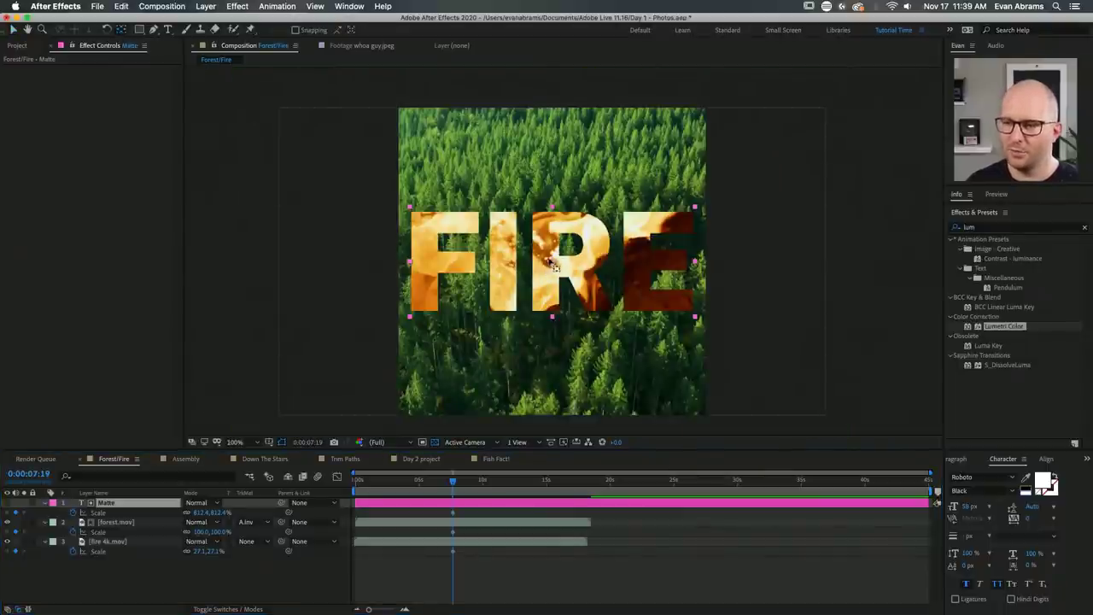
click(549, 270)
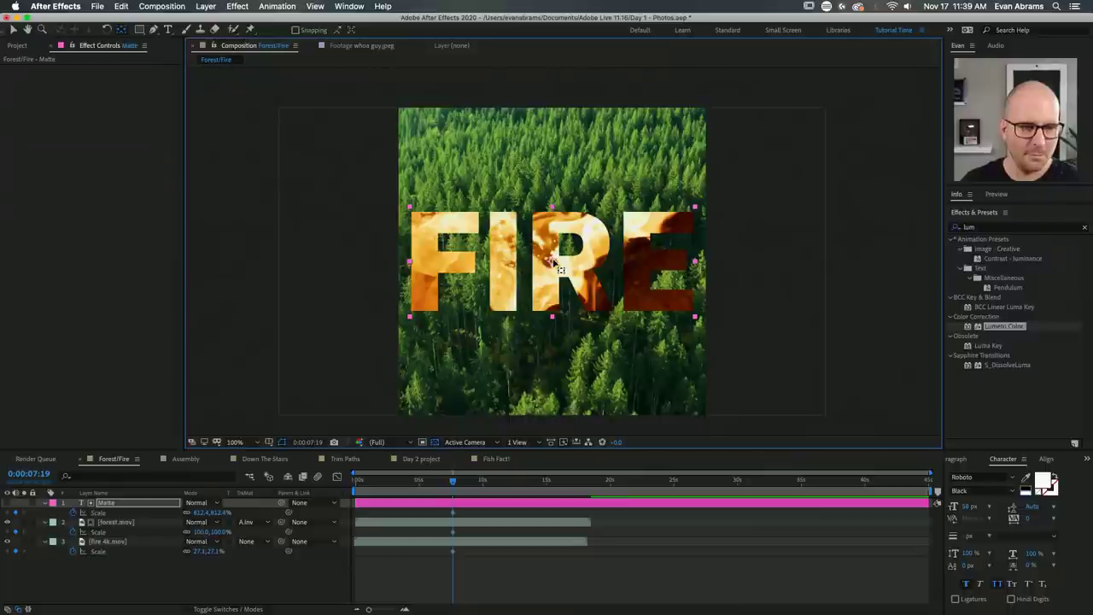
Shrink the FIRE matte text around its centre to 585.4% at the comp start.
click(488, 543)
key(v)
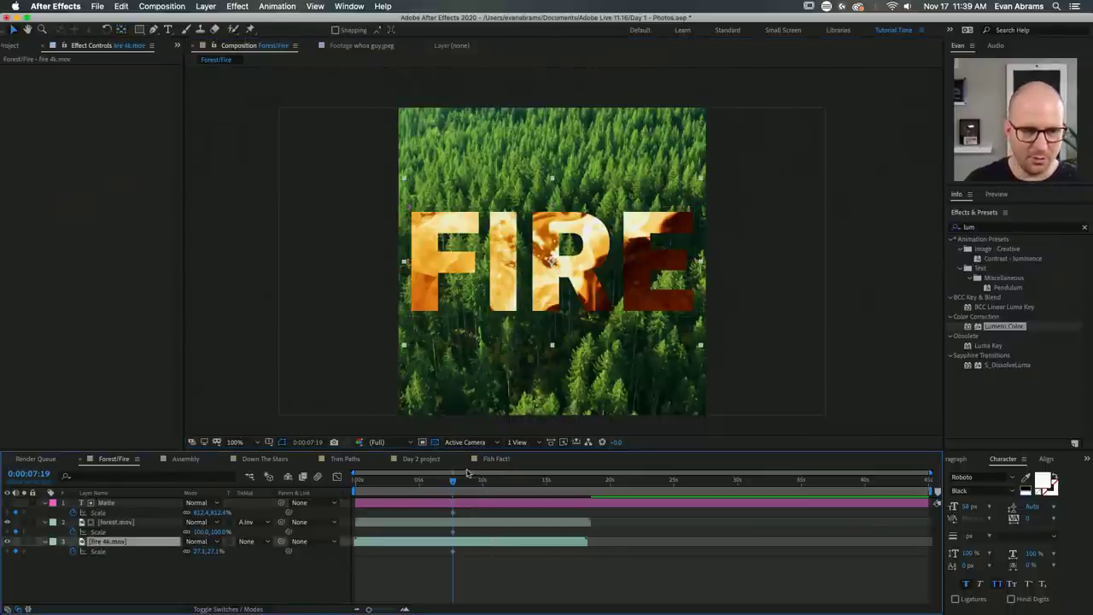
click(463, 505)
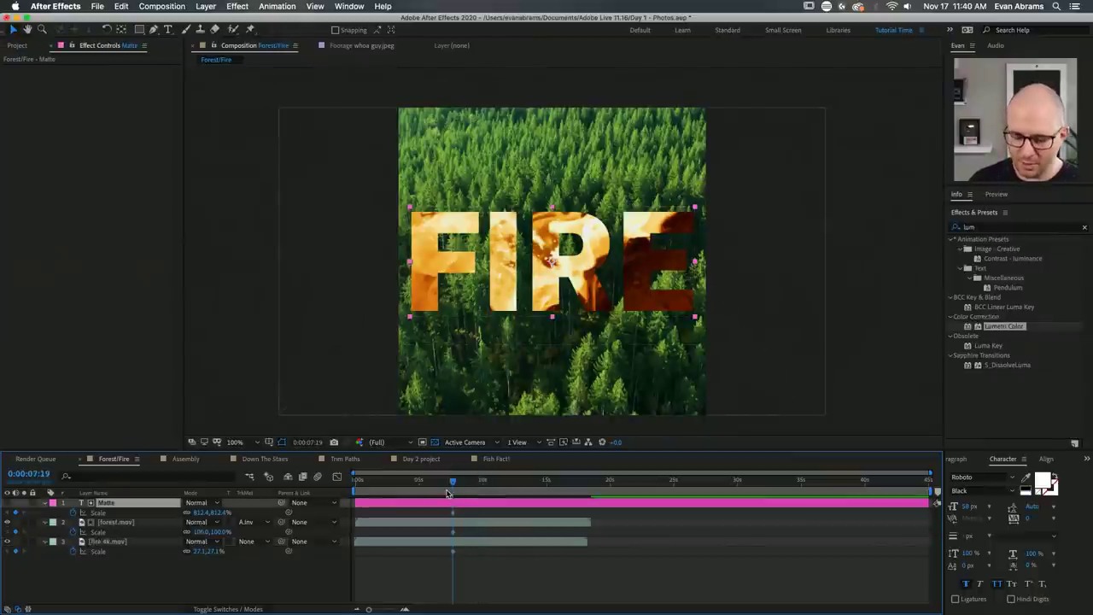
key(Home)
key(comma)
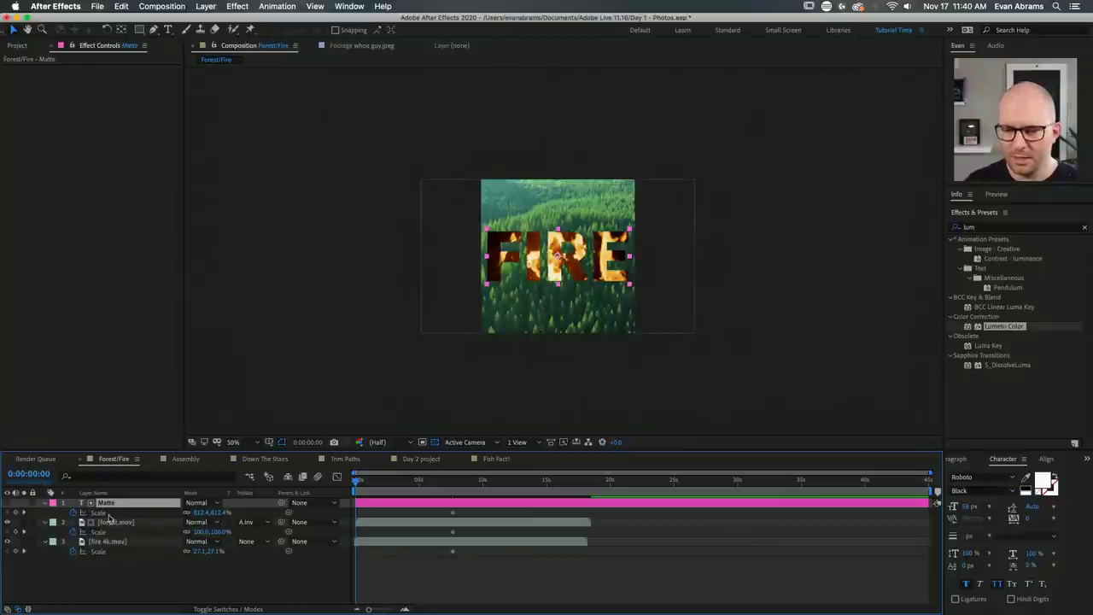
drag(633, 266, 611, 272)
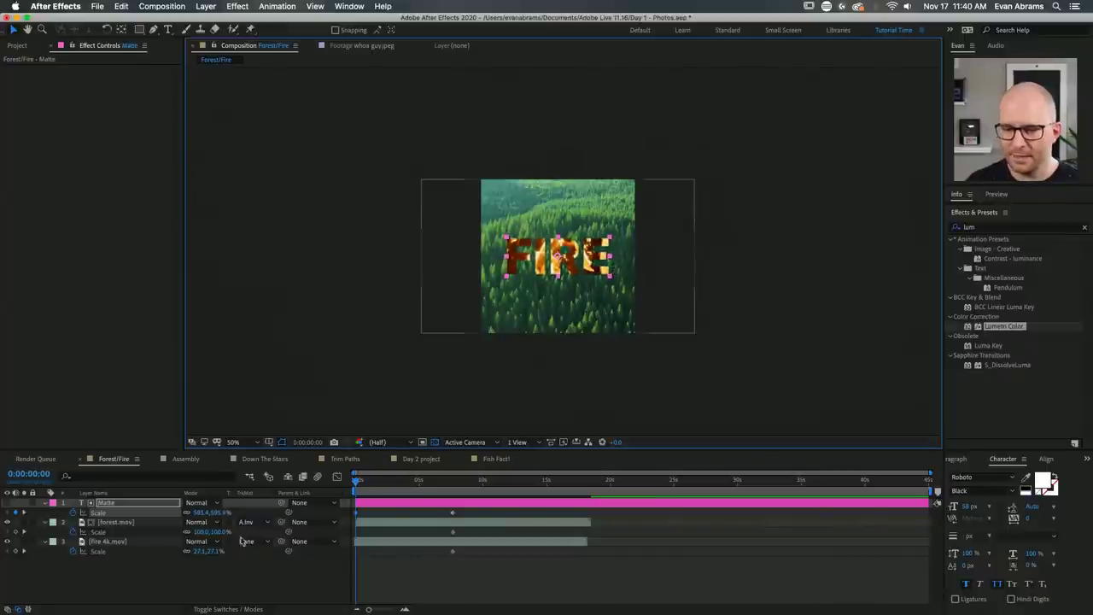
Scale forest.mov to 140% and fire 4k.mov to about 20.3%.
click(128, 522)
click(214, 531)
text(-30)
key(Return)
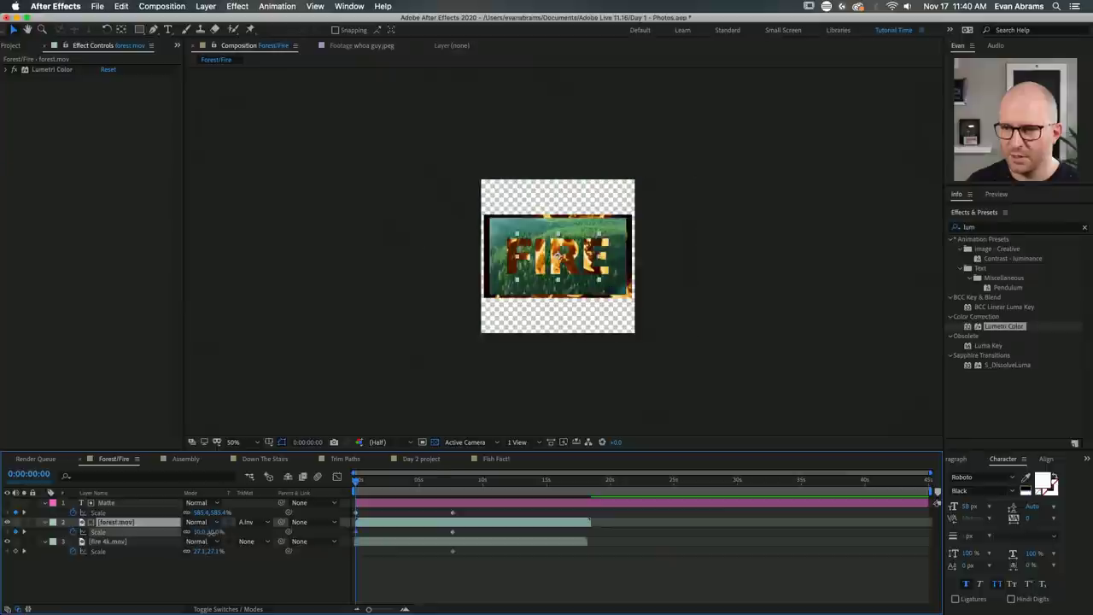
drag(212, 531, 290, 534)
click(132, 542)
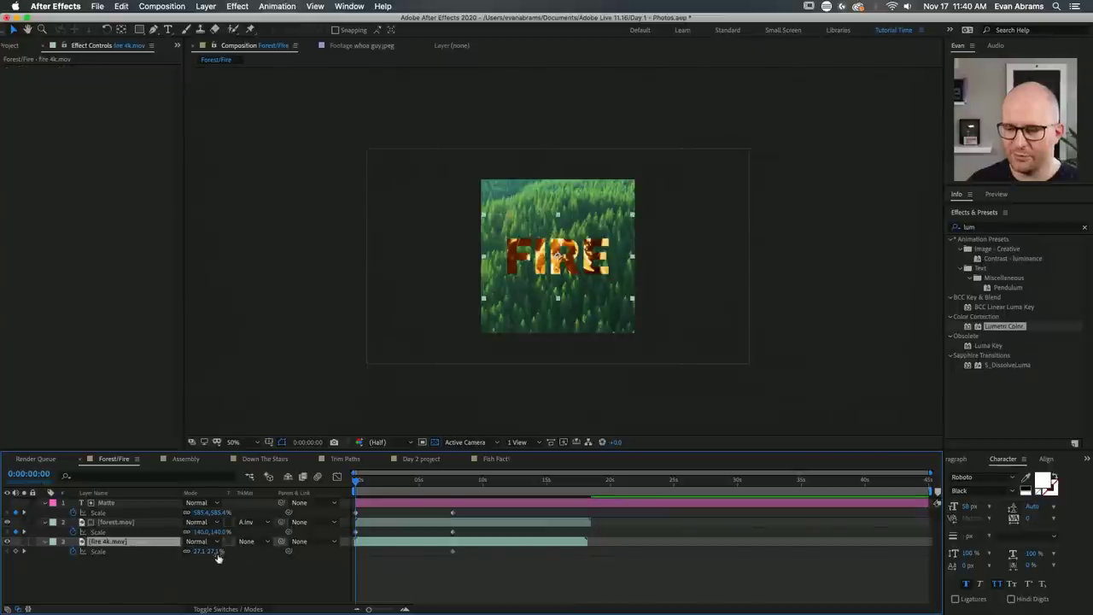
drag(212, 553, 217, 552)
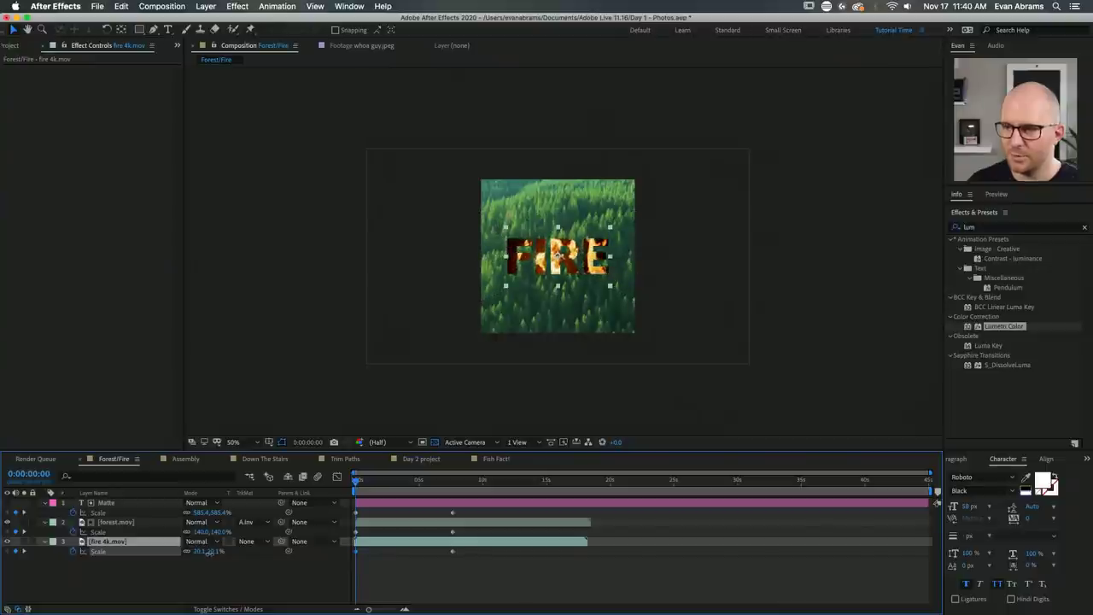
click(447, 580)
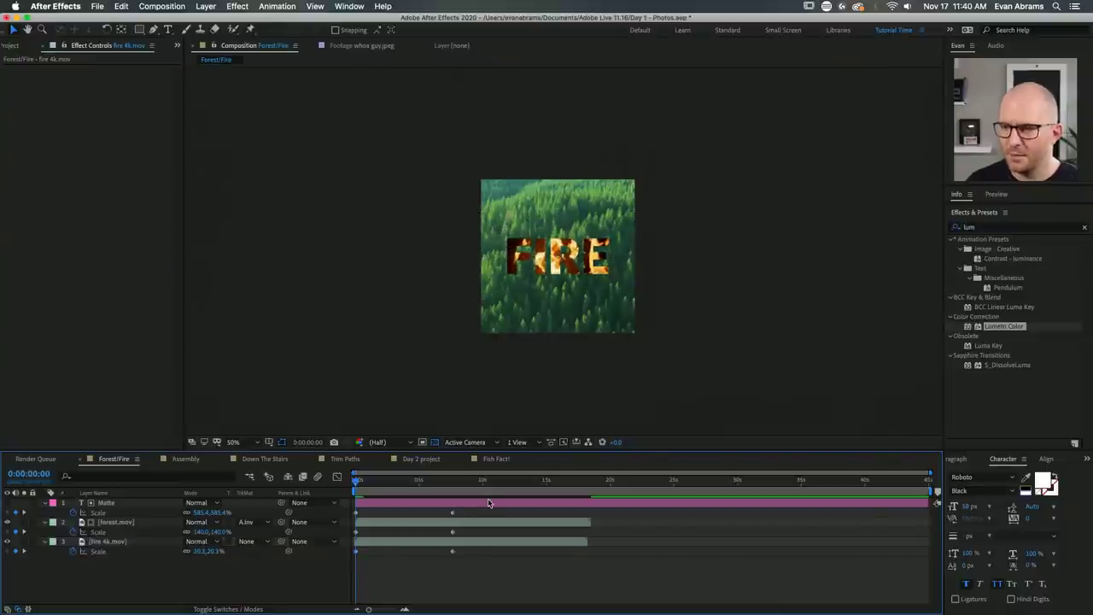
Preview the rescaled FIRE animation twice.
key(space)
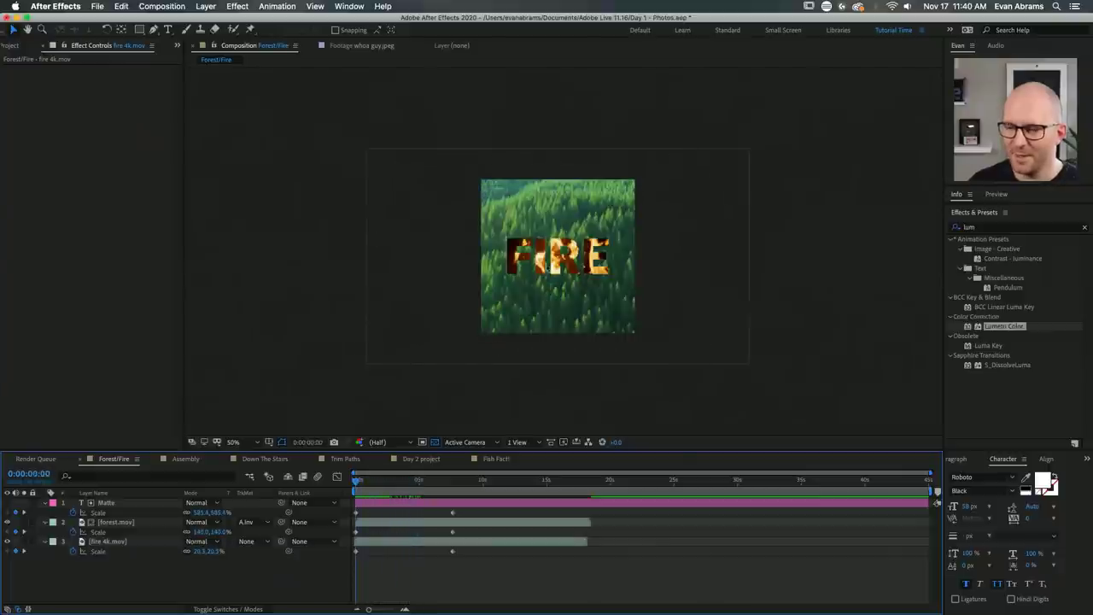
scroll(558, 255, up, 2)
key(space)
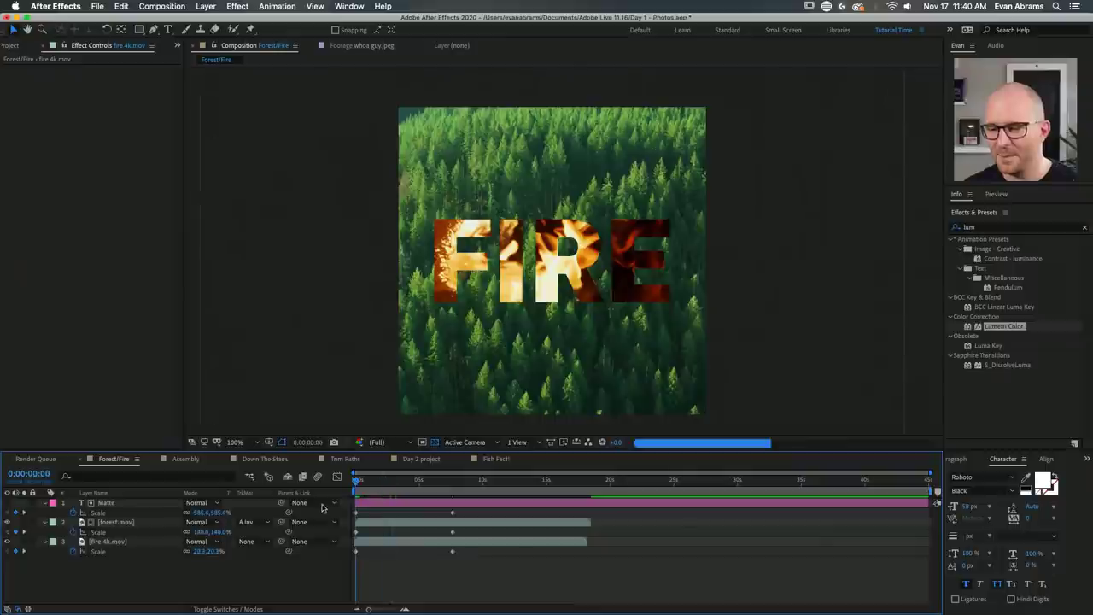
key(space)
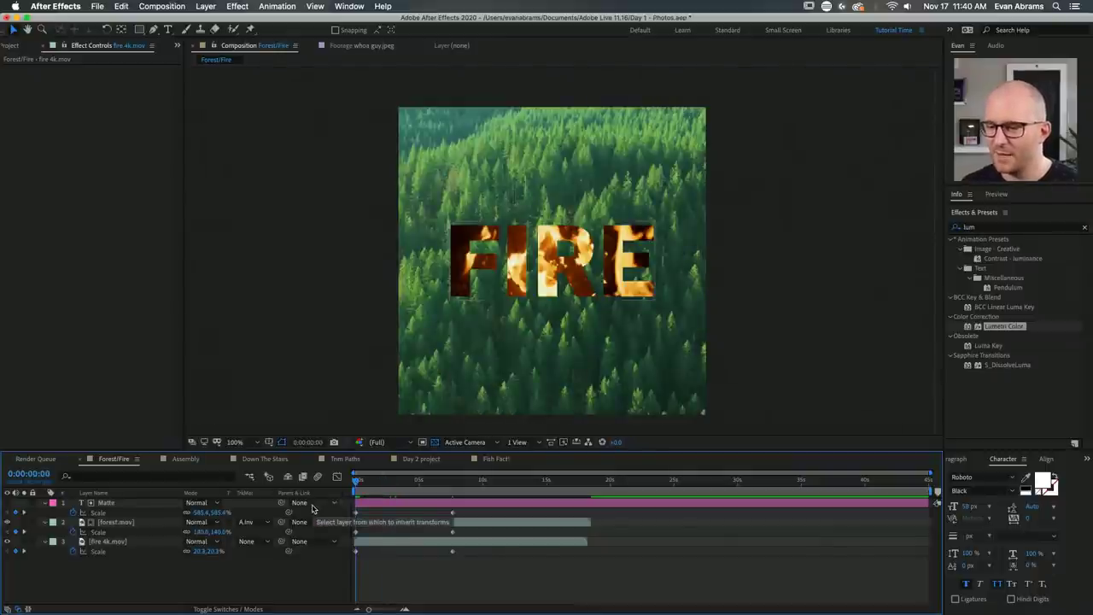
Play the FIRE preview, then show the Project panel's footage list.
key(space)
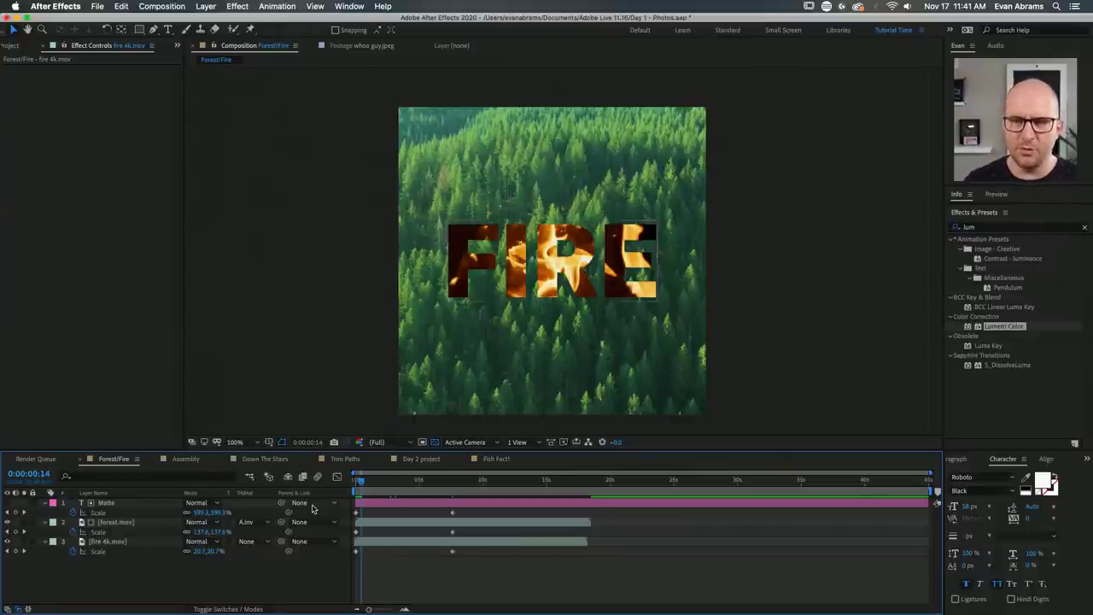
click(12, 45)
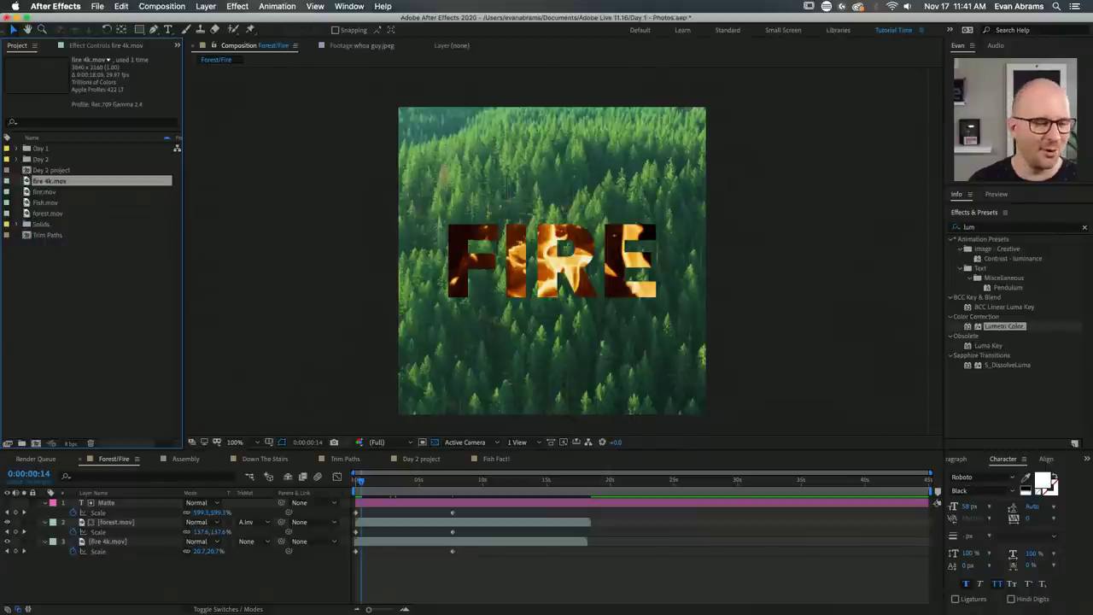
Import Clown Fish.mov, create the 1080×1080 'Clown fact' comp, and add the footage.
key(super+i)
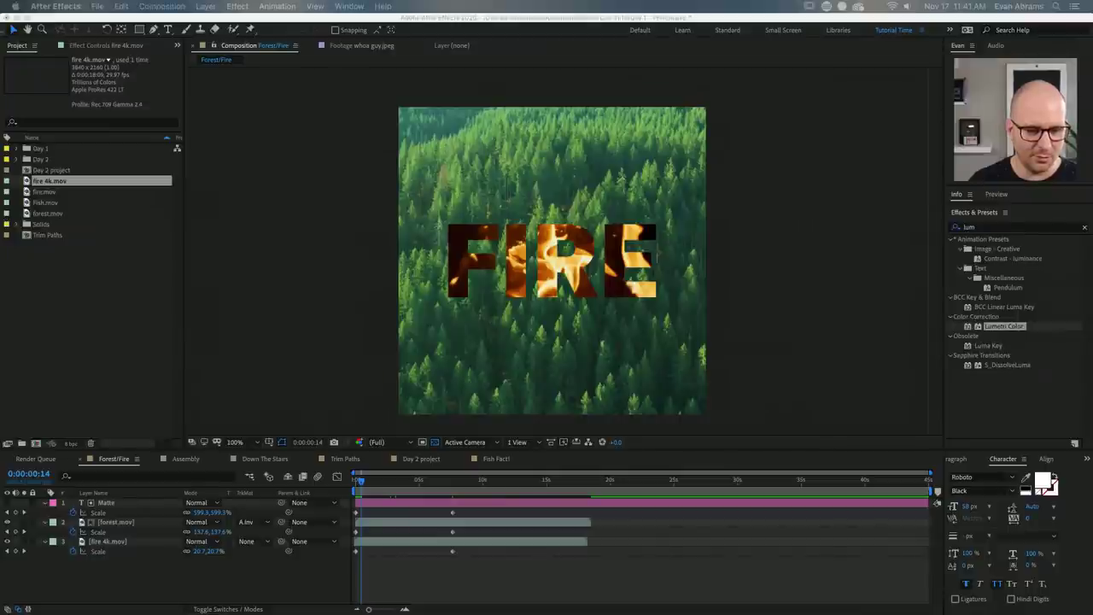
drag(13, 483, 59, 281)
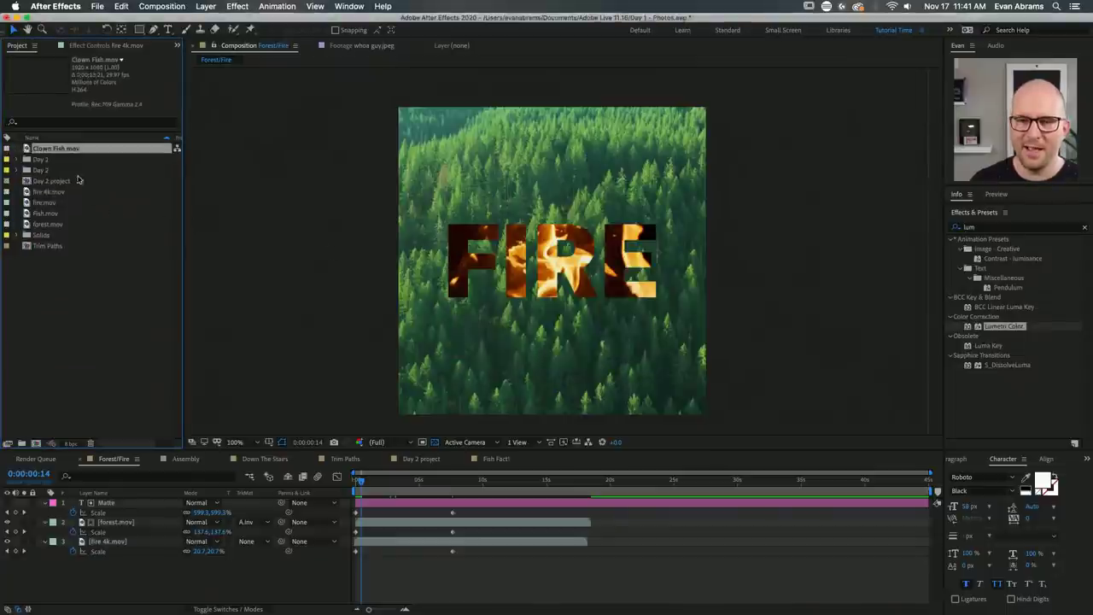
click(38, 444)
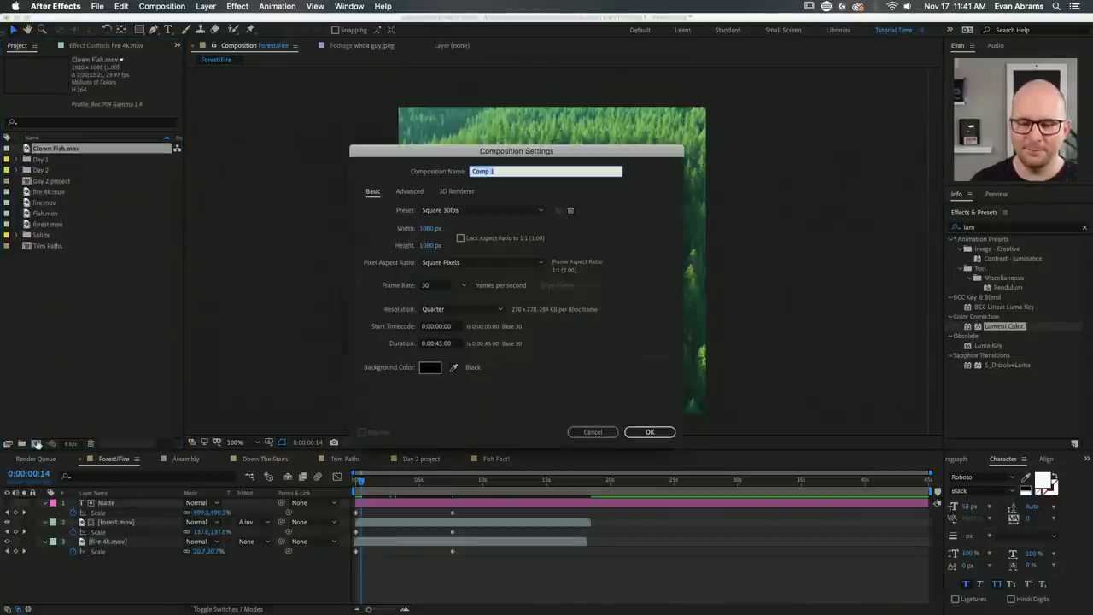
text(Clown f)
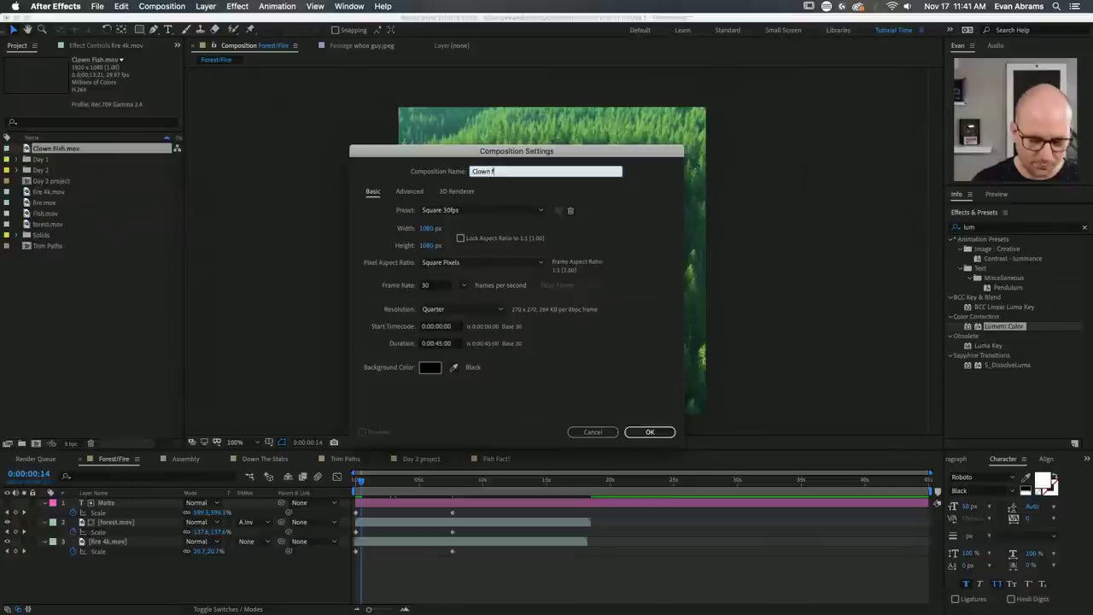
text(act)
click(645, 431)
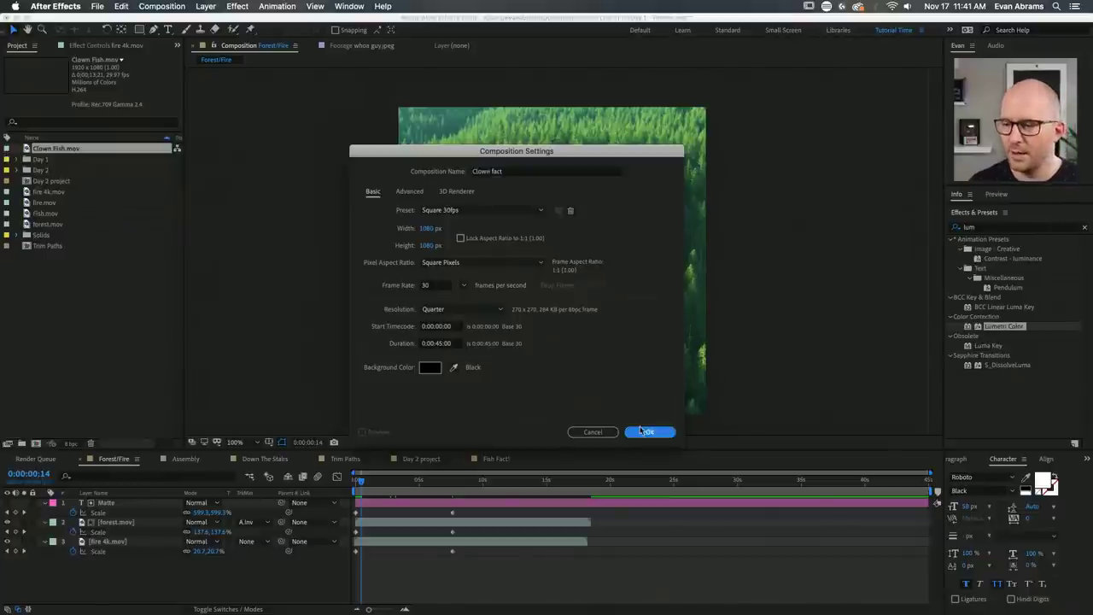
drag(41, 158, 667, 497)
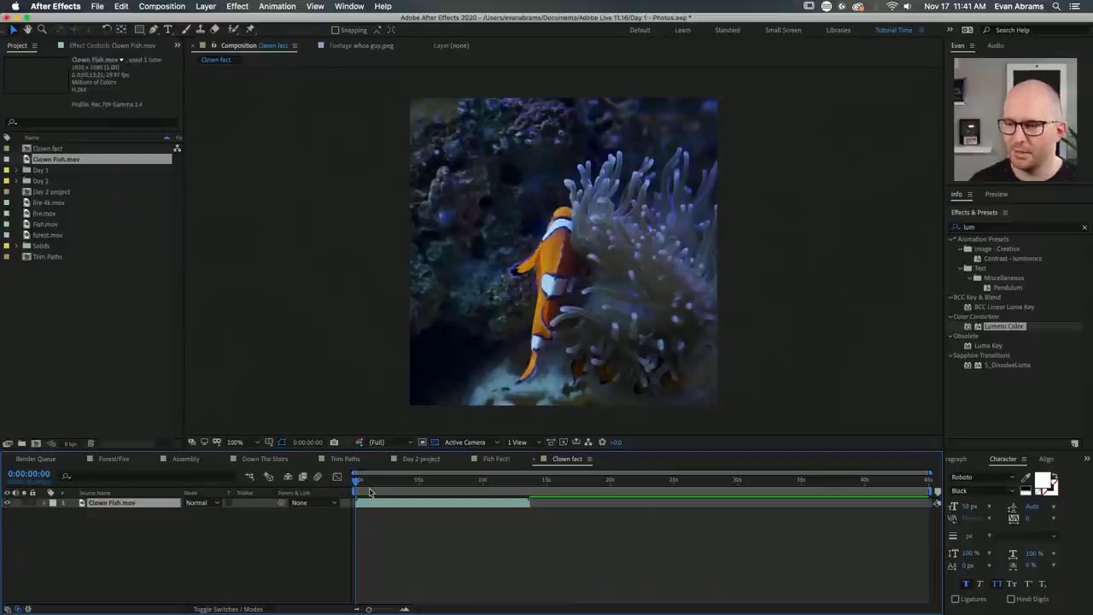
Slide the Clown Fish.mov clip to start about three seconds in, preview it, then begin a text layer.
drag(372, 480, 345, 513)
click(401, 483)
drag(495, 510, 284, 502)
key(space)
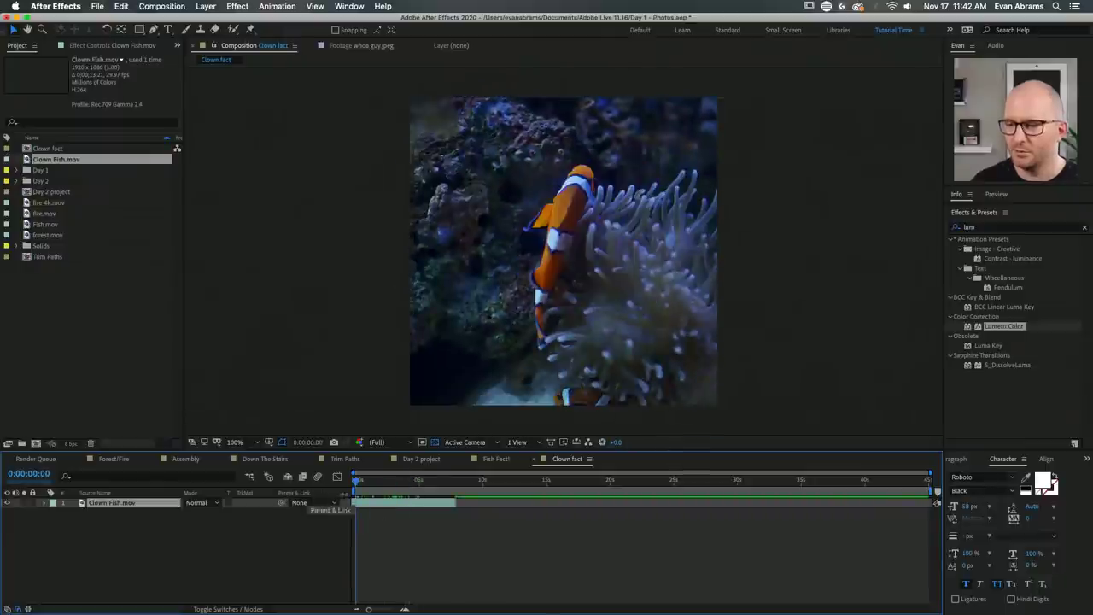
key(space)
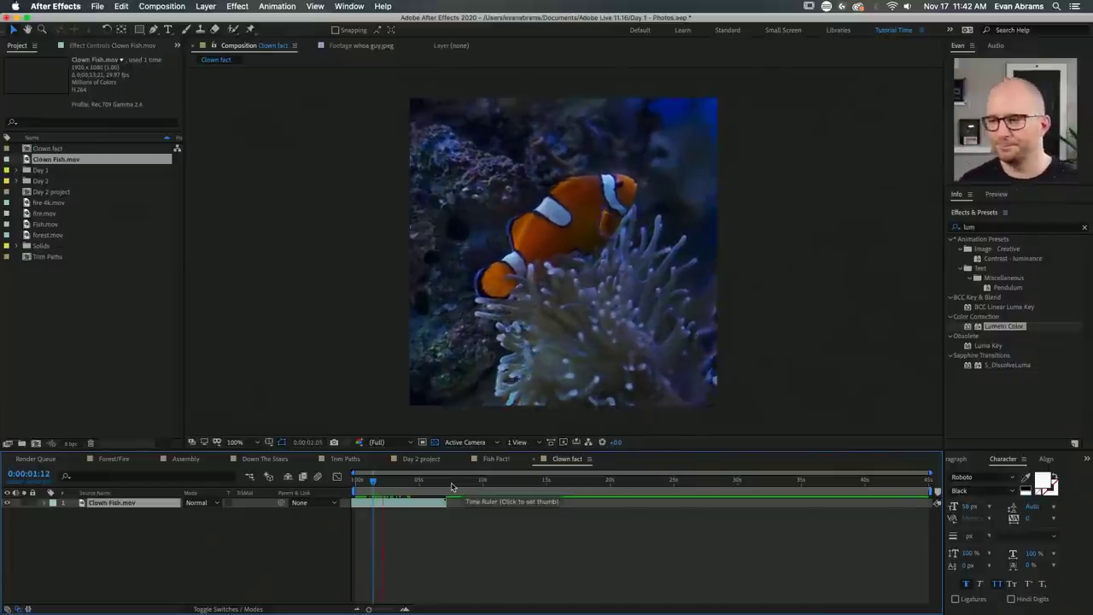
key(space)
key(space)
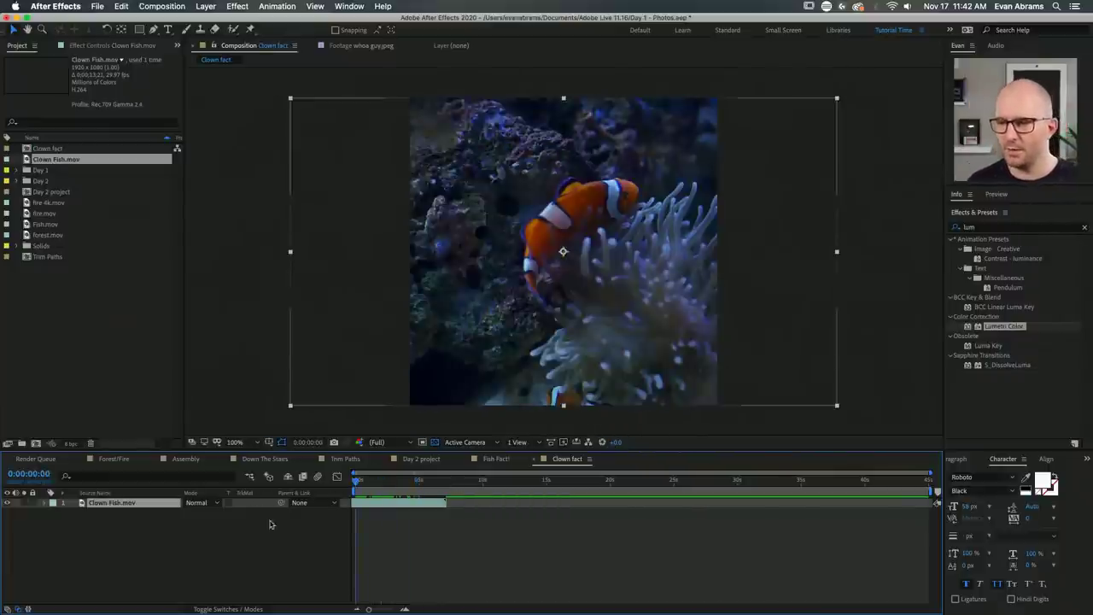
click(307, 544)
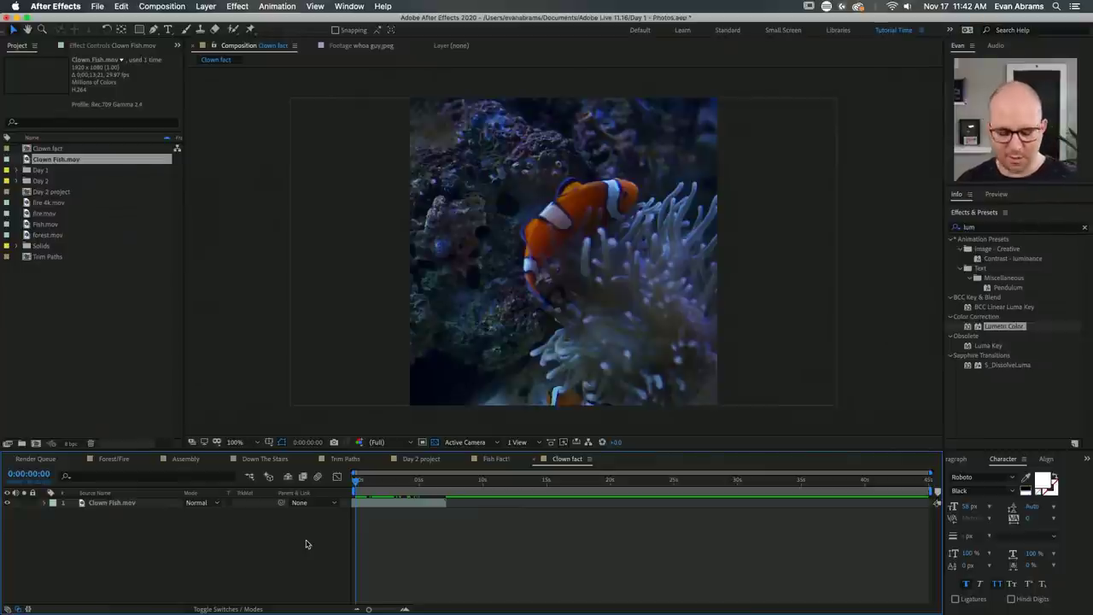
key(super+t)
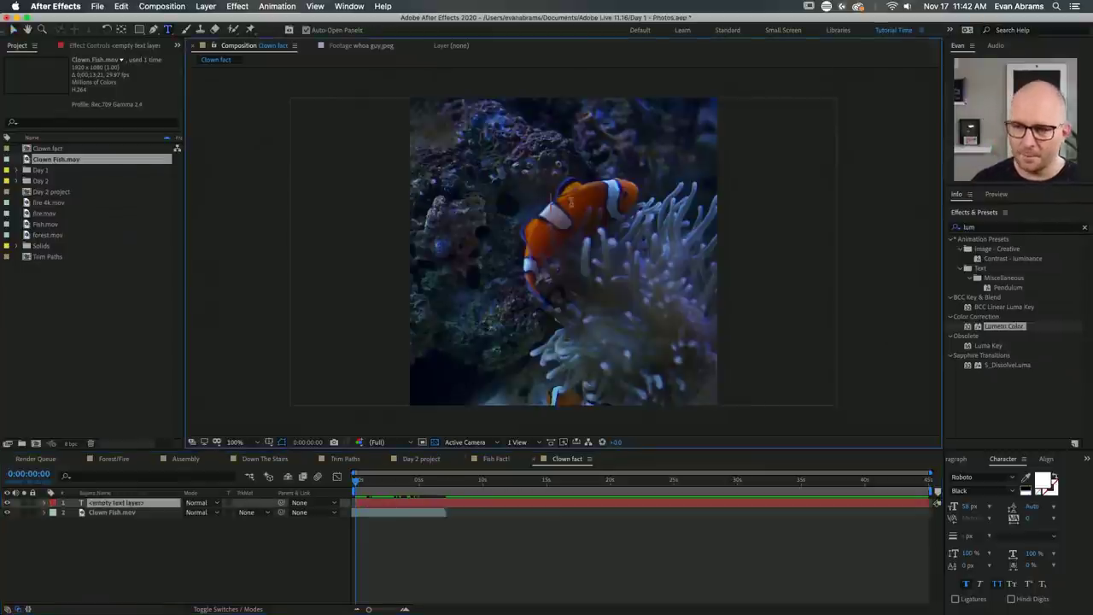
Start a caption over the fish, then discard the mistyped 'CLOWN FISH are less' text.
click(570, 200)
text(CLW)
key(BackSpace)
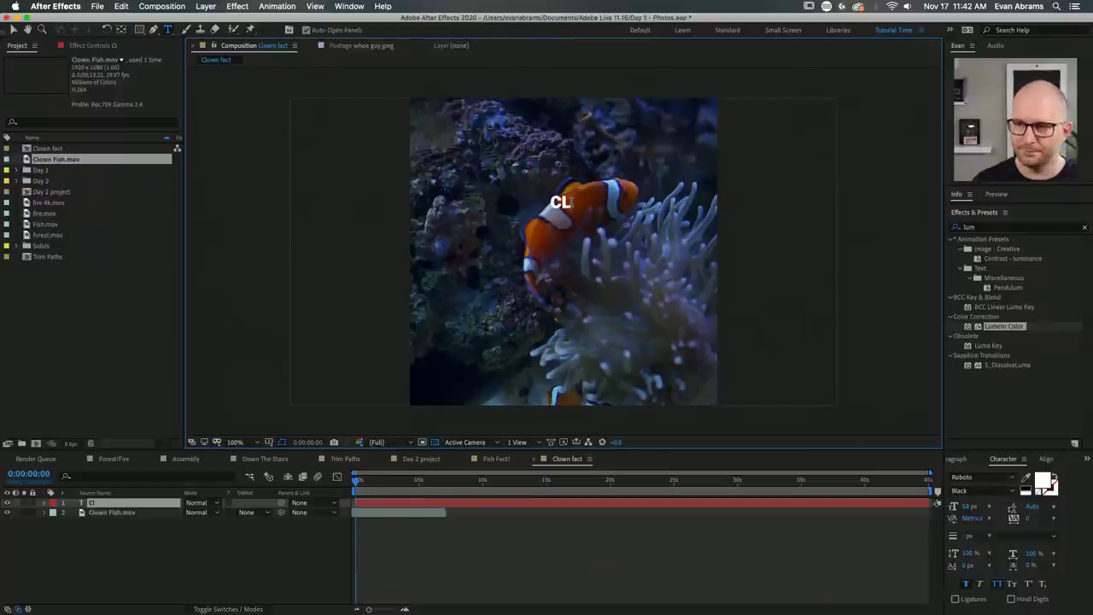
text(OWN FISH)
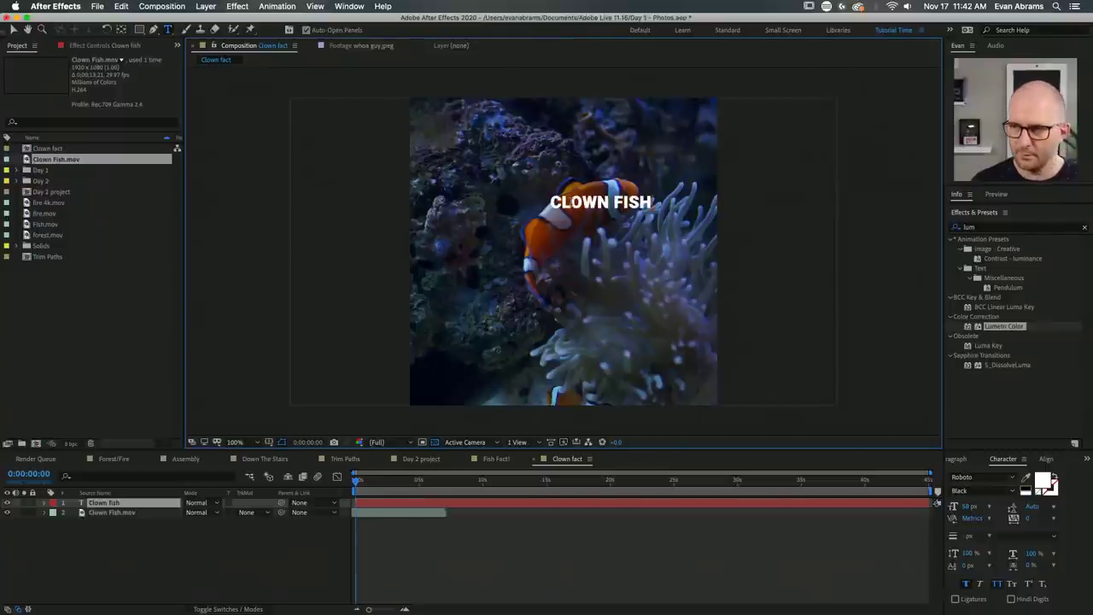
text( are less)
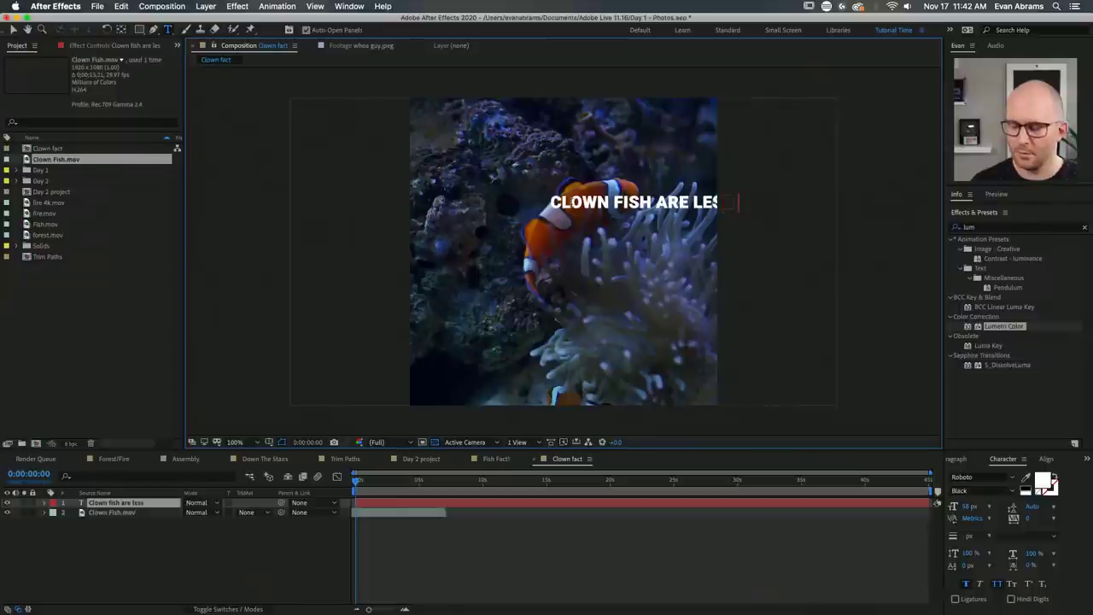
key(super+a)
key(BackSpace)
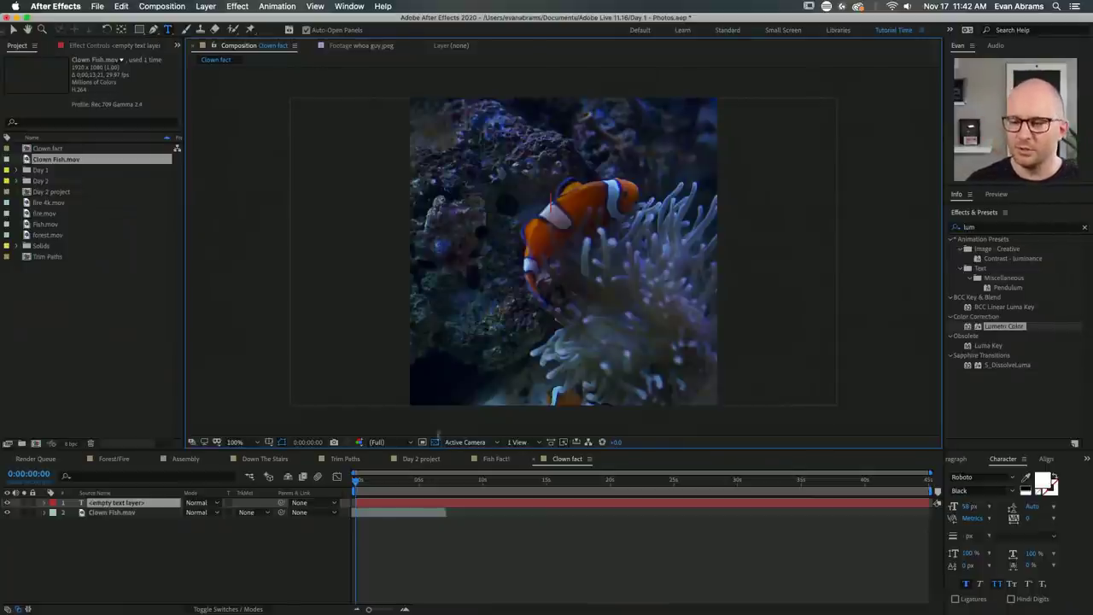
Show a proportional grid over the comp and delete the empty text layer.
click(281, 442)
click(281, 464)
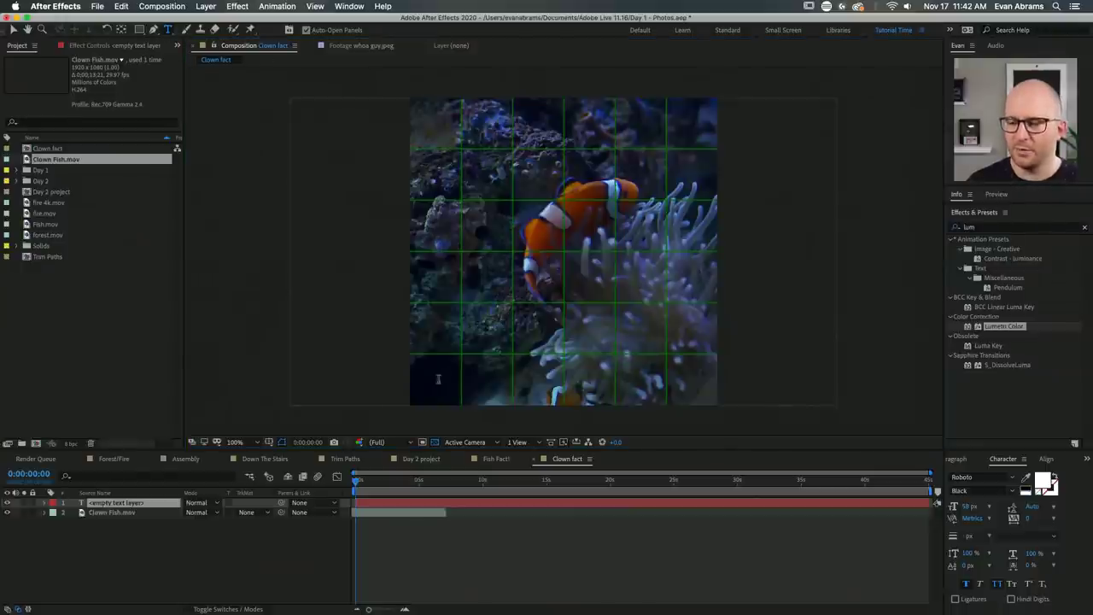
key(Escape)
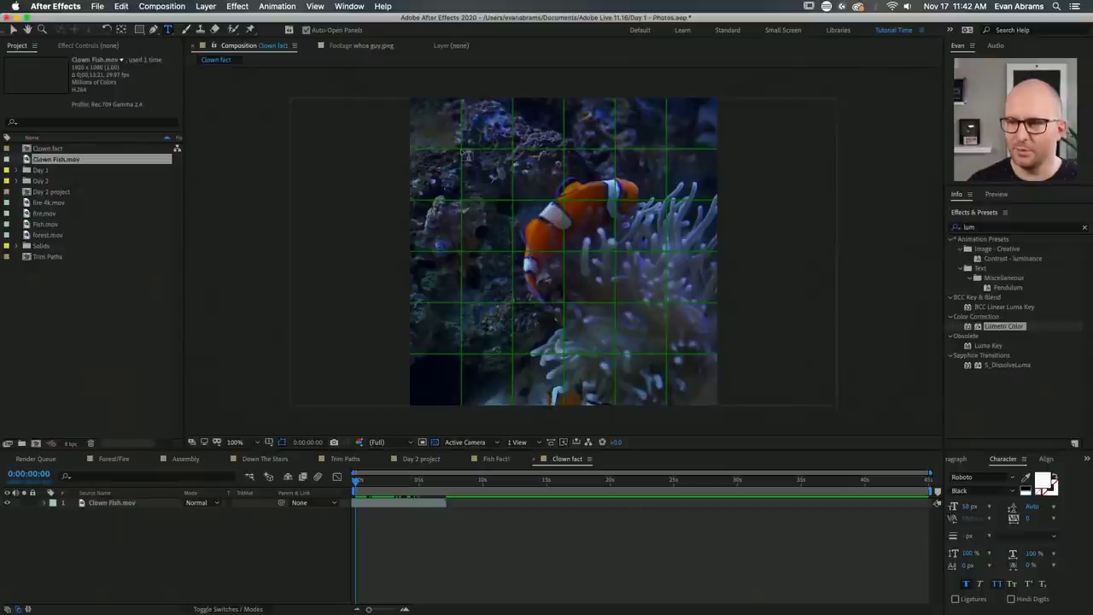
Draw a paragraph text box across the frame and type 'Clown fish are not as scary as clowns'.
drag(463, 154, 672, 358)
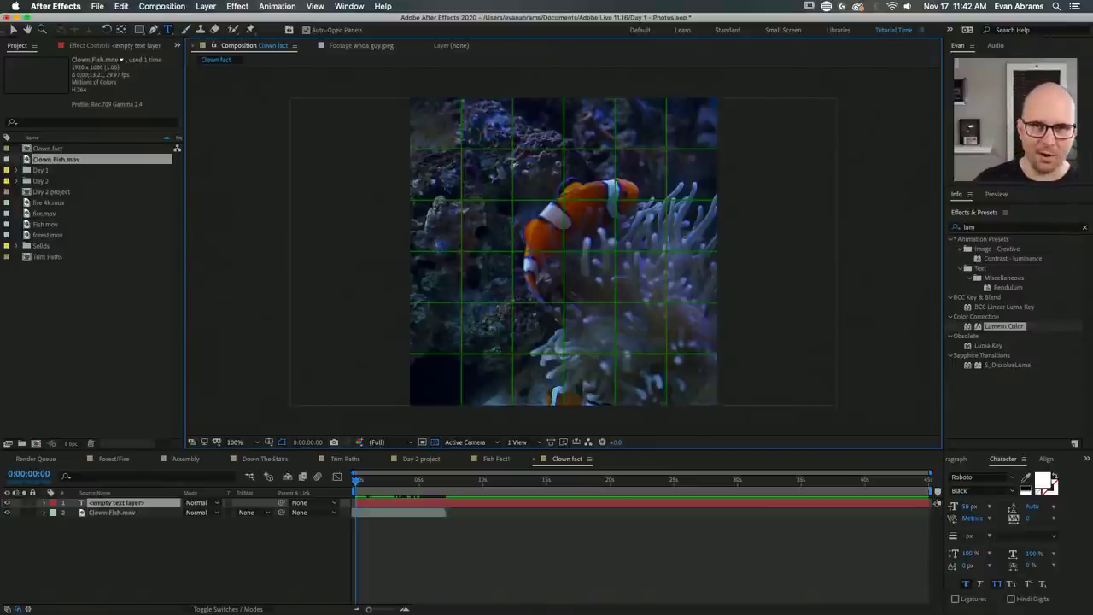
text(Clown fish a)
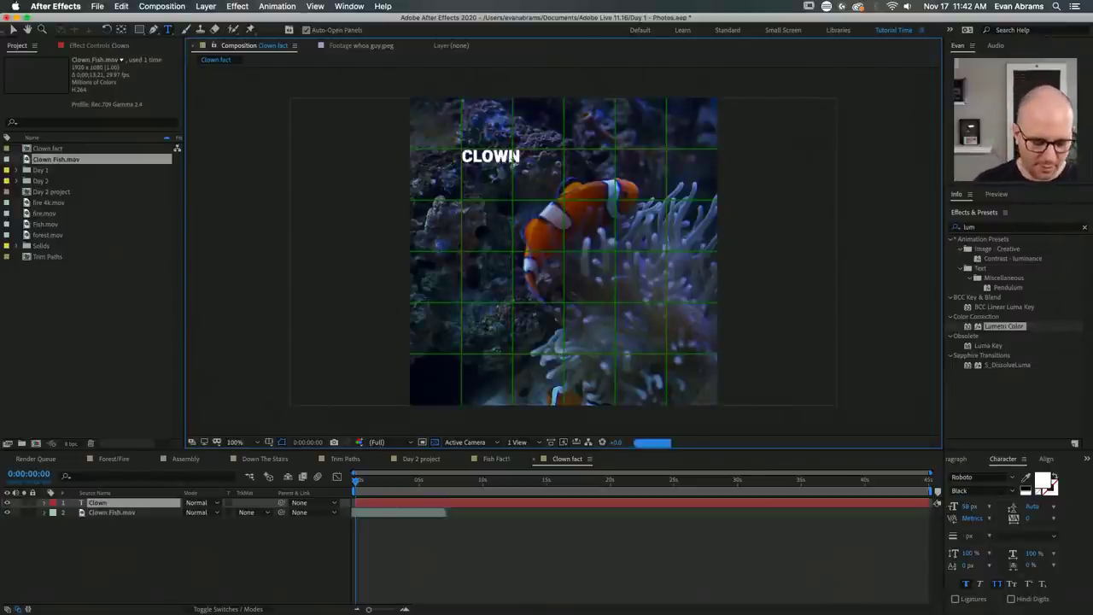
text(re)
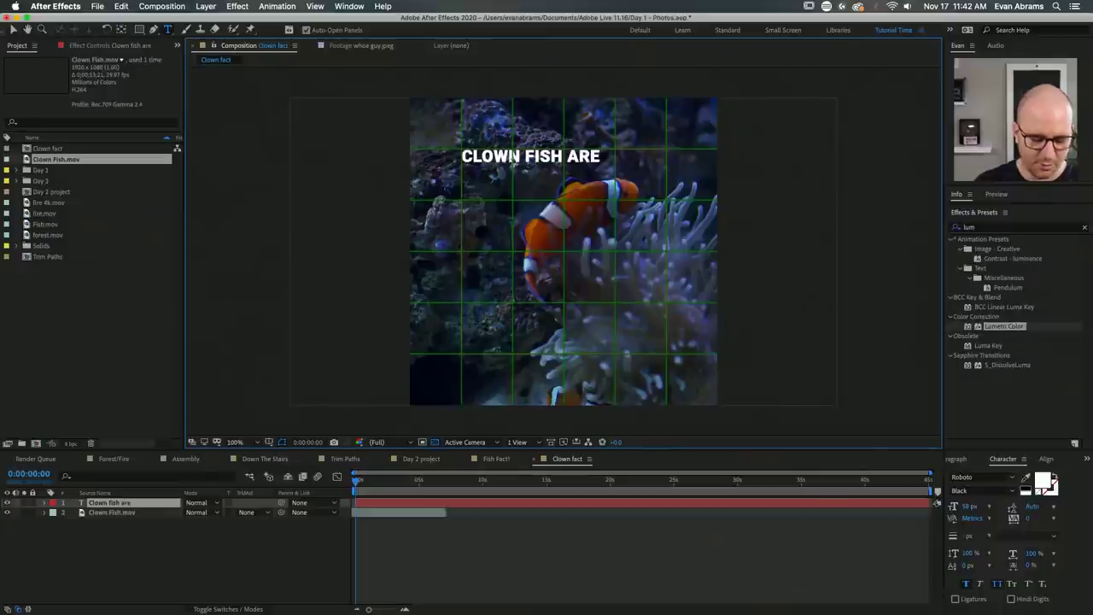
text( not as scar)
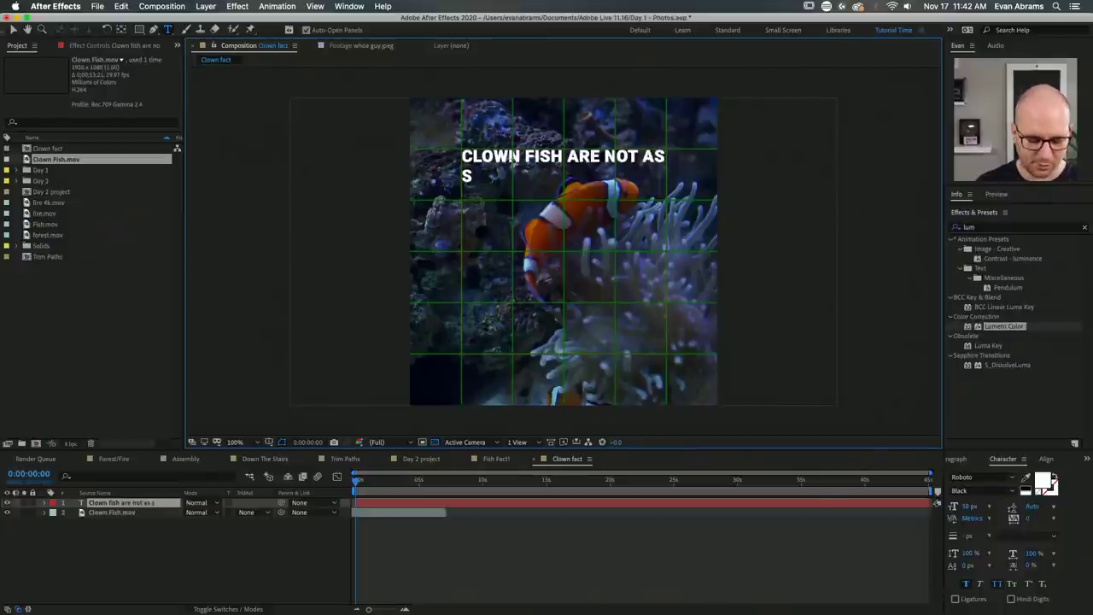
text(y as clowns)
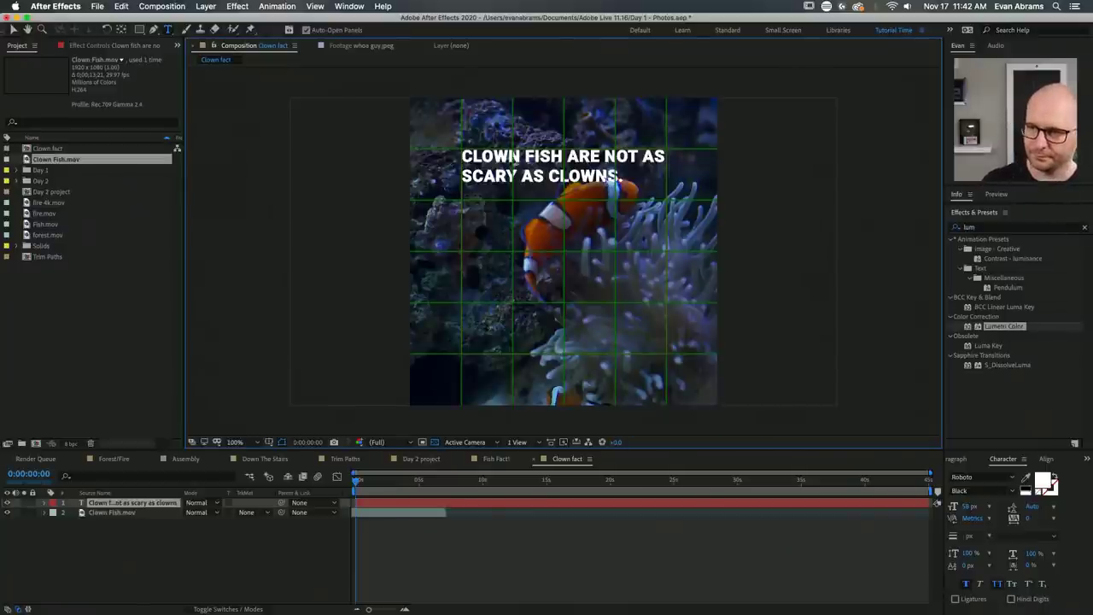
key(Escape)
key(v)
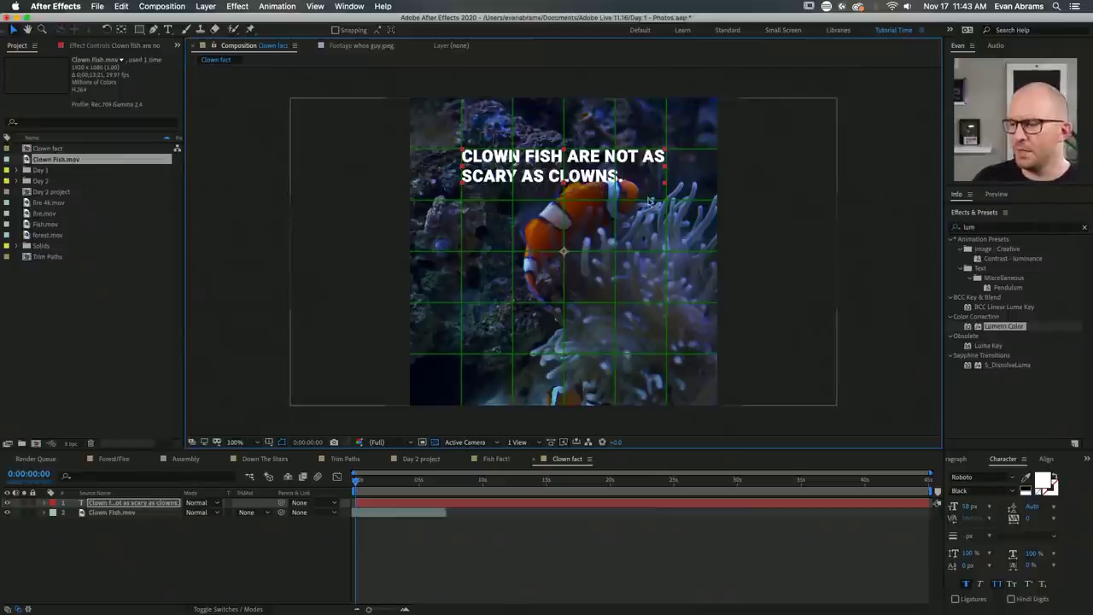
Set the caption font size to 100 px, turn off All Caps, and enlarge it slightly.
click(968, 506)
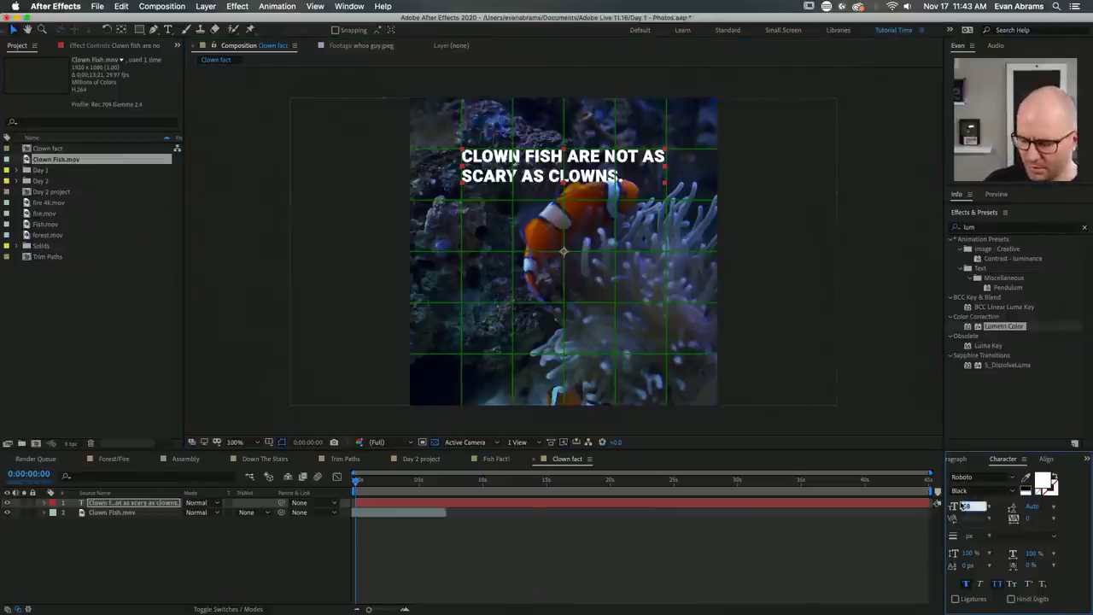
text(100)
key(Return)
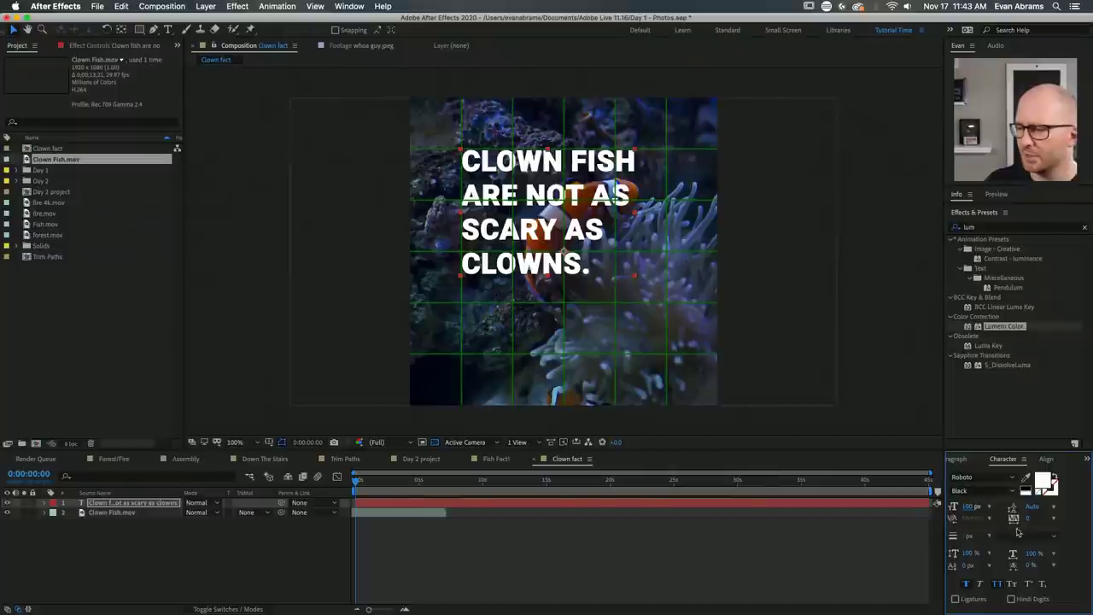
click(997, 584)
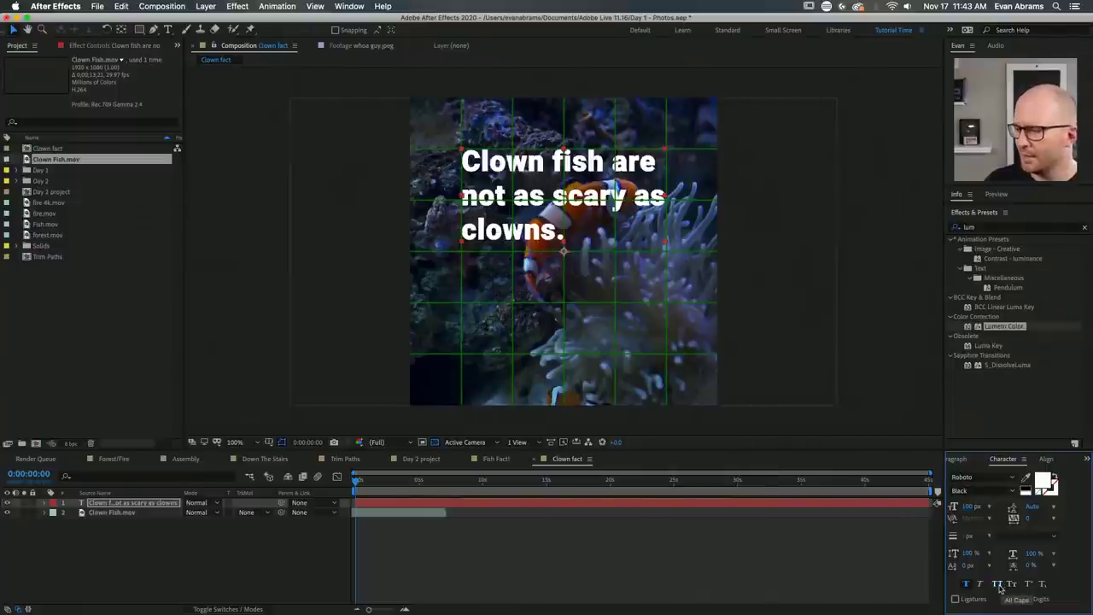
drag(972, 506, 995, 506)
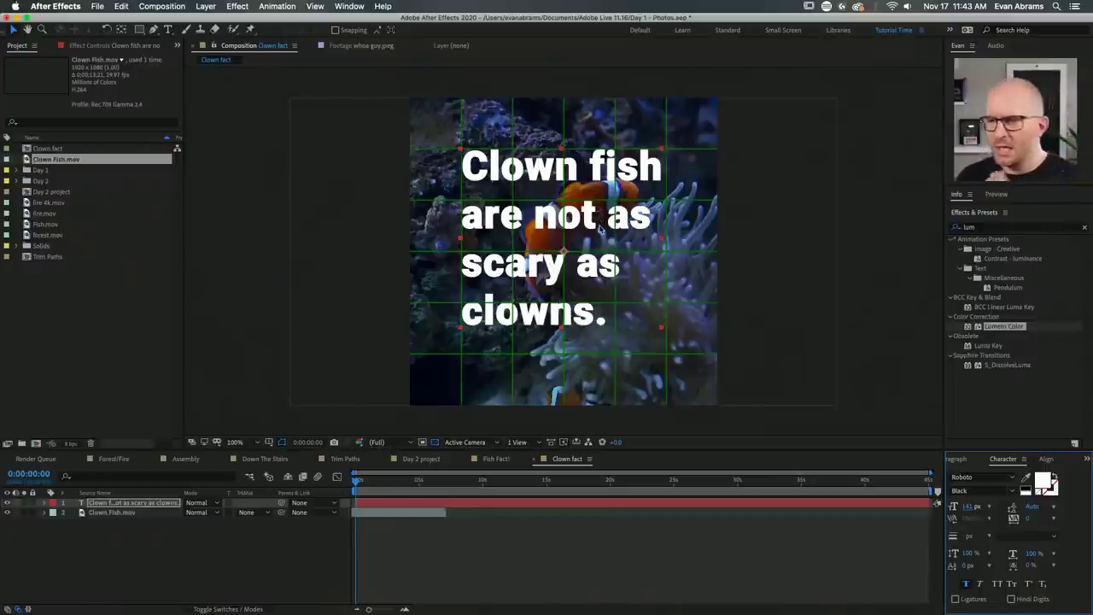
Resize the caption to about 141 px so it wraps onto four lines.
click(611, 271)
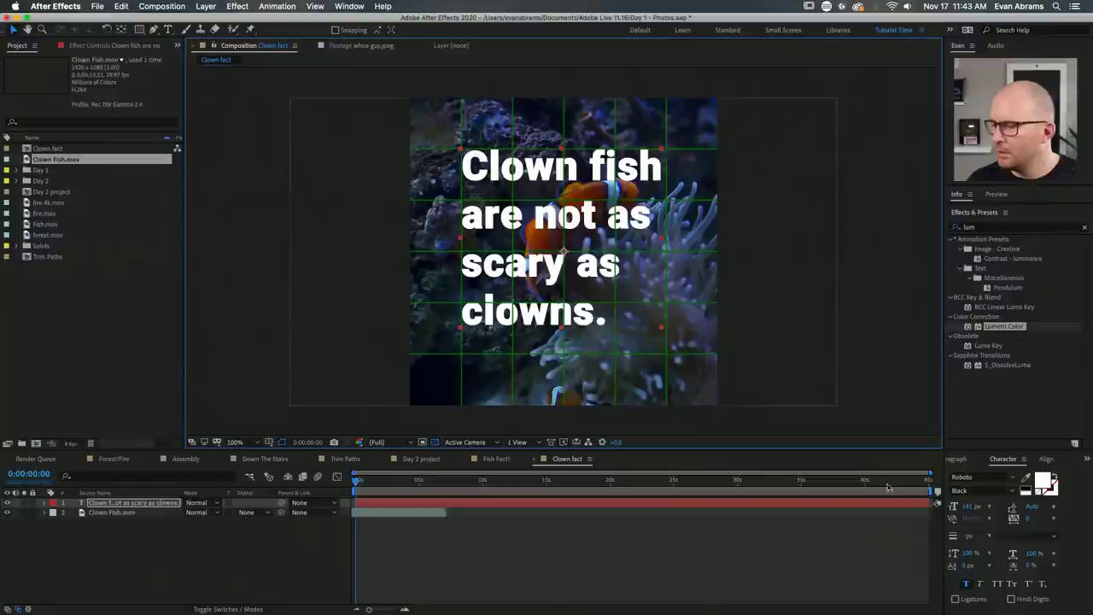
click(973, 505)
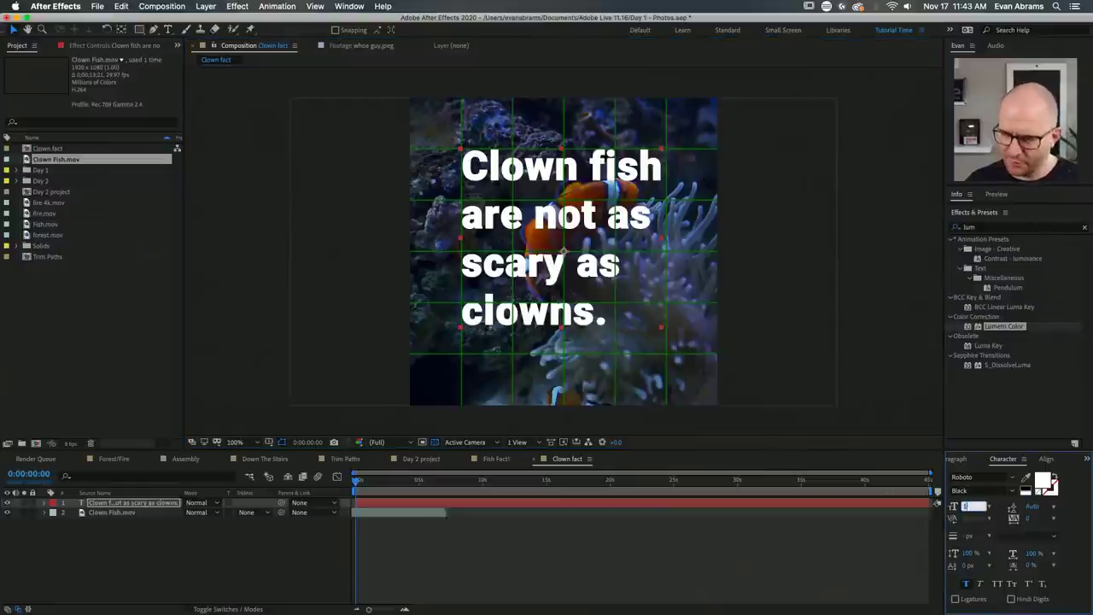
text(150)
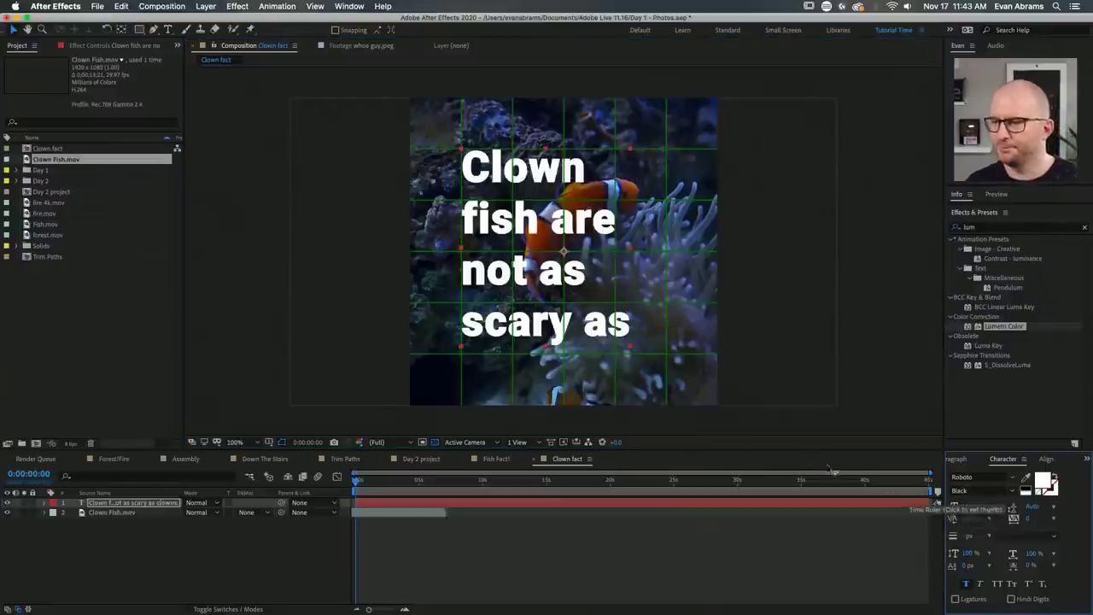
drag(967, 506, 958, 505)
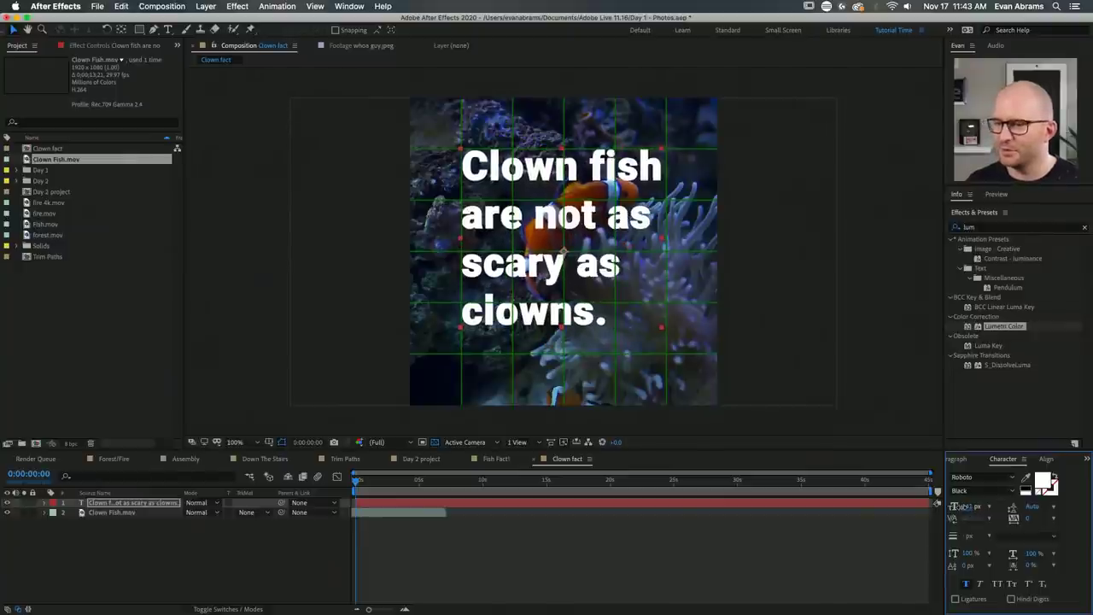
Reselect the caption layer and bring up the alignment options.
click(581, 569)
click(535, 504)
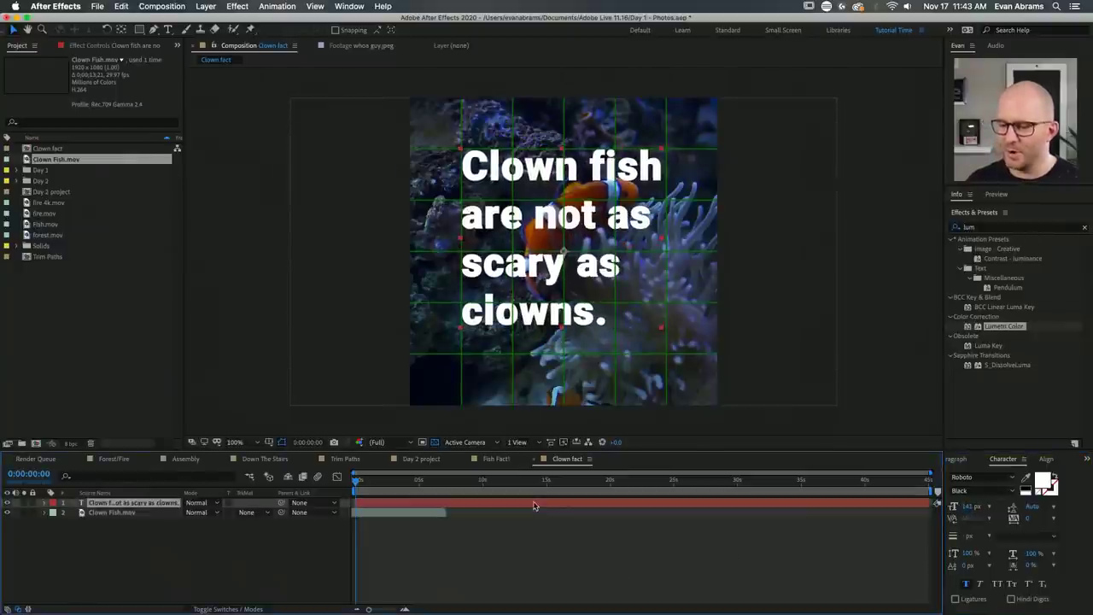
click(562, 251)
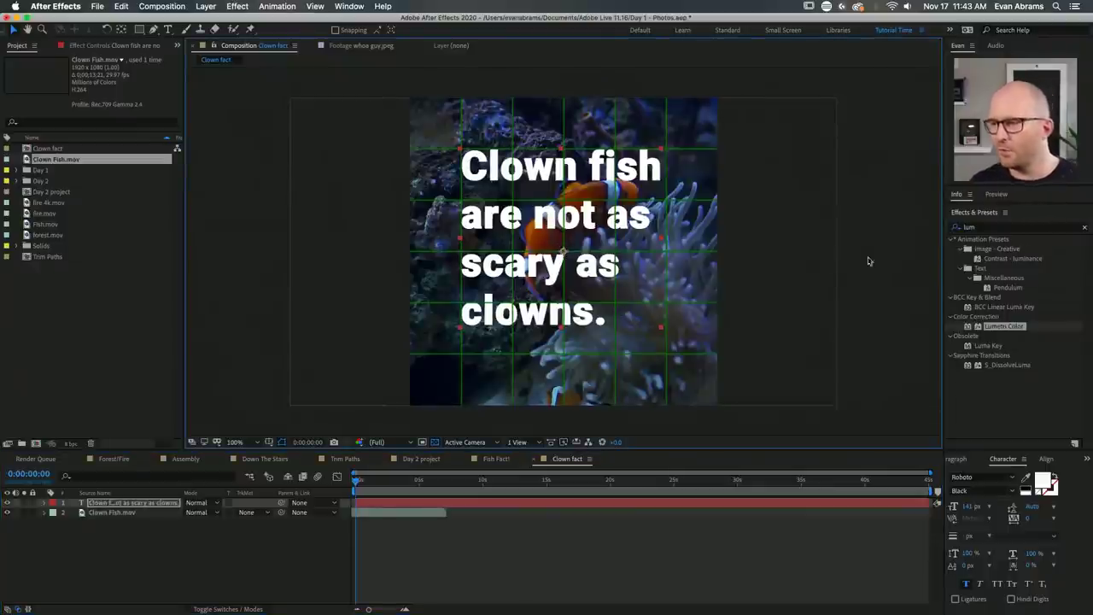
click(1046, 458)
Centre the caption horizontally and vertically in the frame.
click(975, 487)
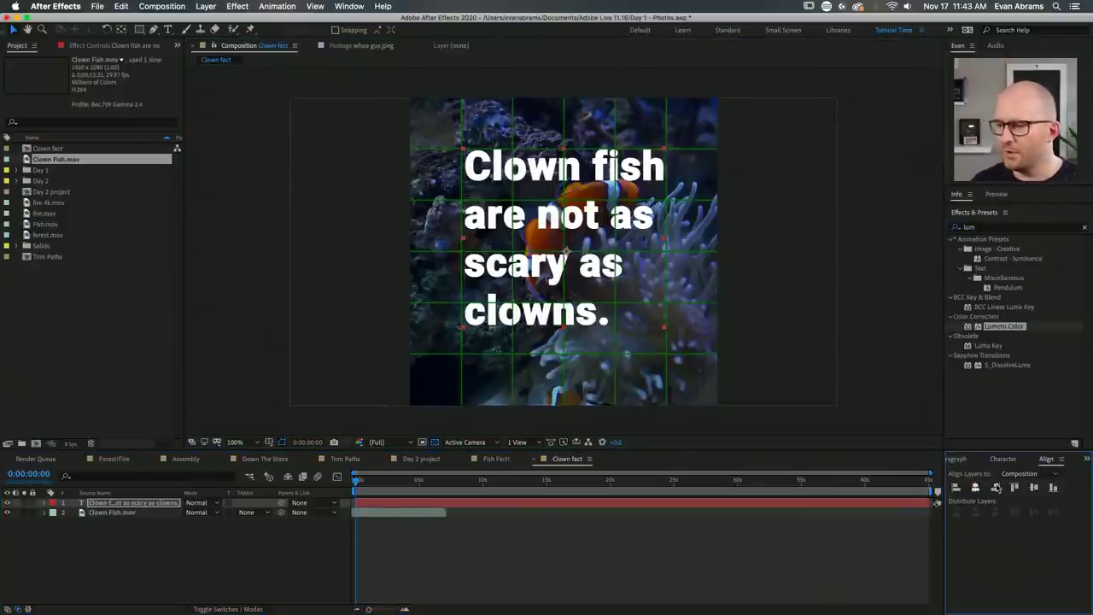
click(1033, 487)
click(694, 547)
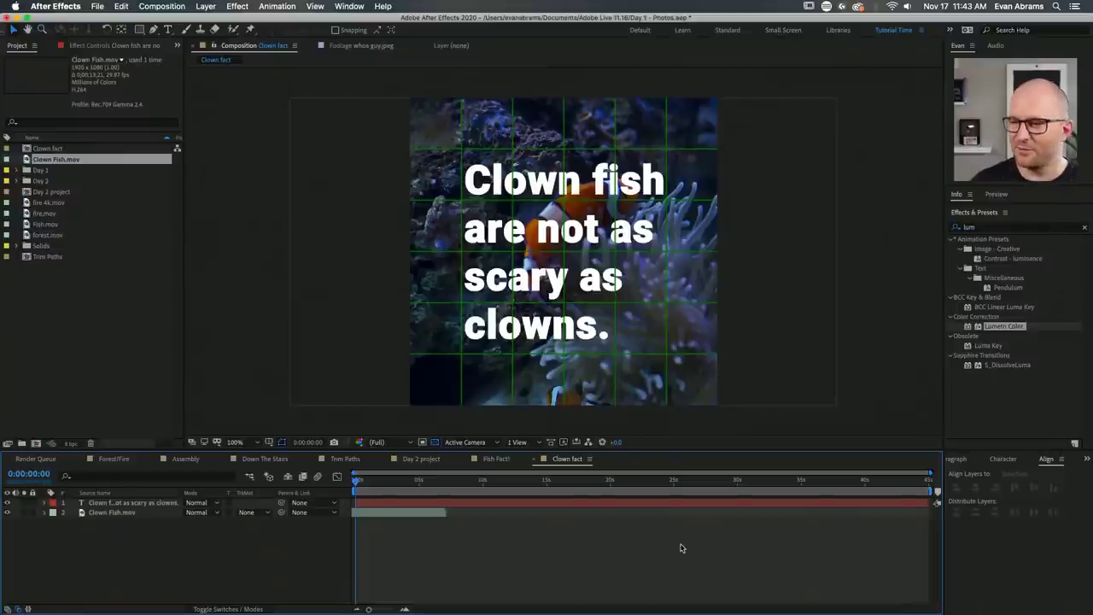
Turn off the green proportional grid overlay and reselect the caption layer.
click(267, 443)
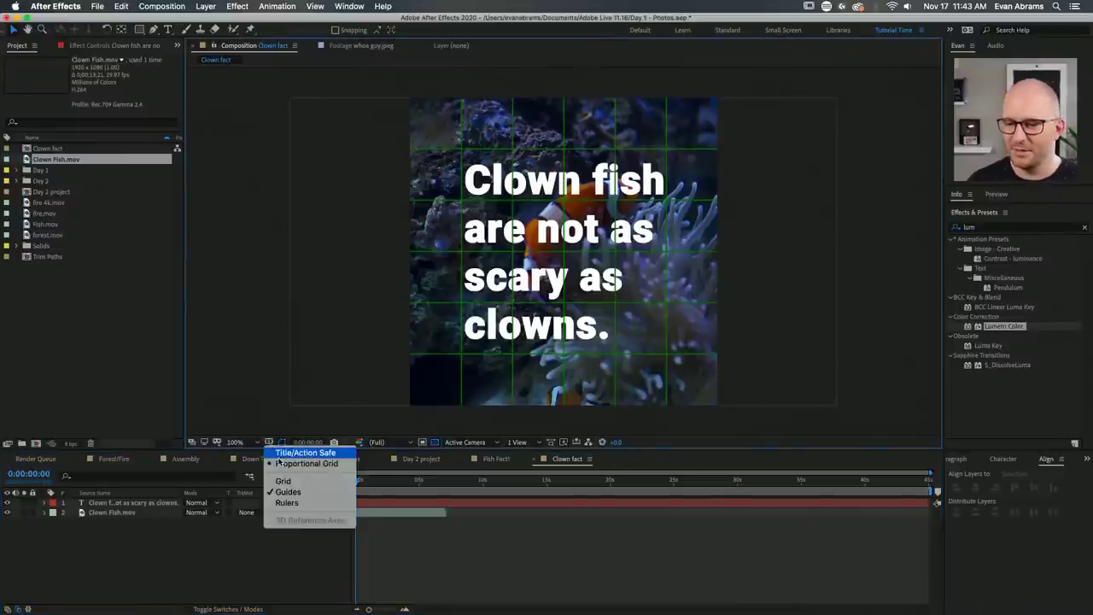
click(280, 463)
click(479, 504)
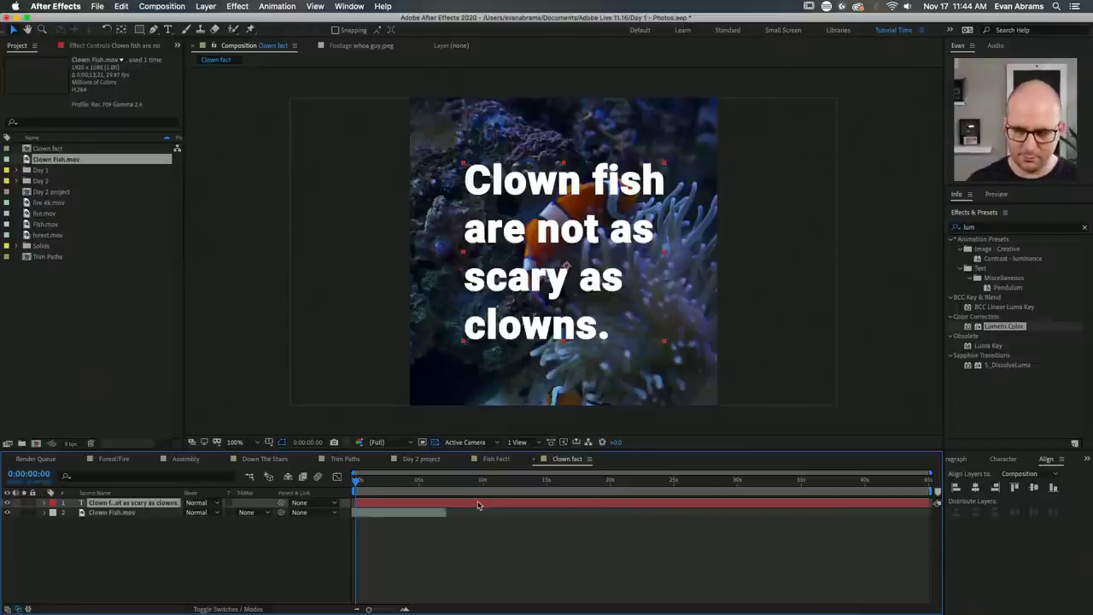
Add a Position text animator to the caption layer.
key(p)
click(269, 512)
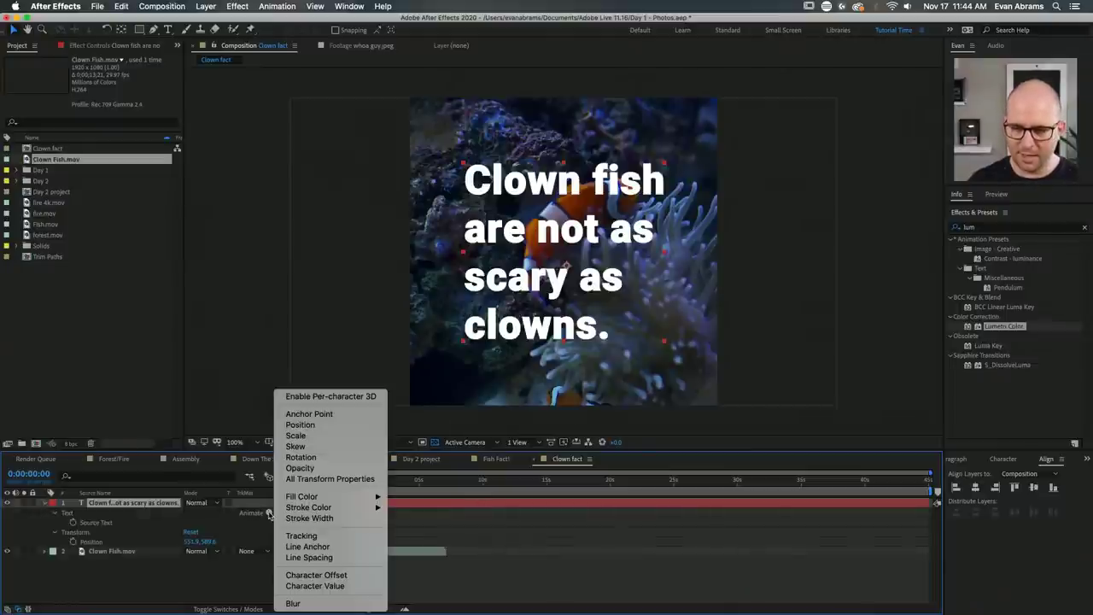
click(319, 429)
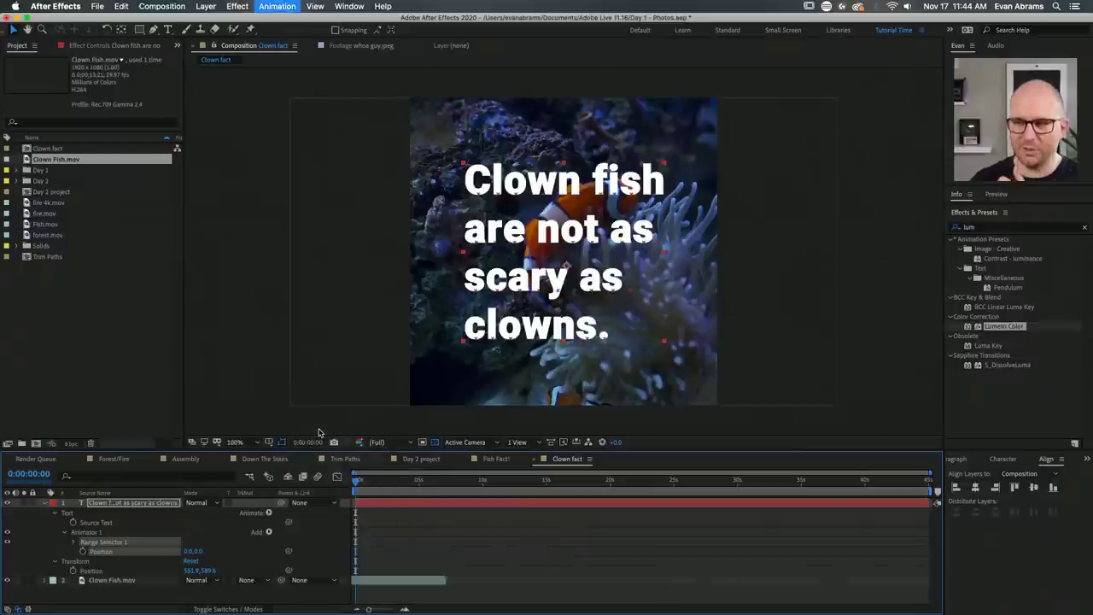
Rename the animator 'From the Right' and scrub its Position X to about 890, off-frame right.
click(99, 533)
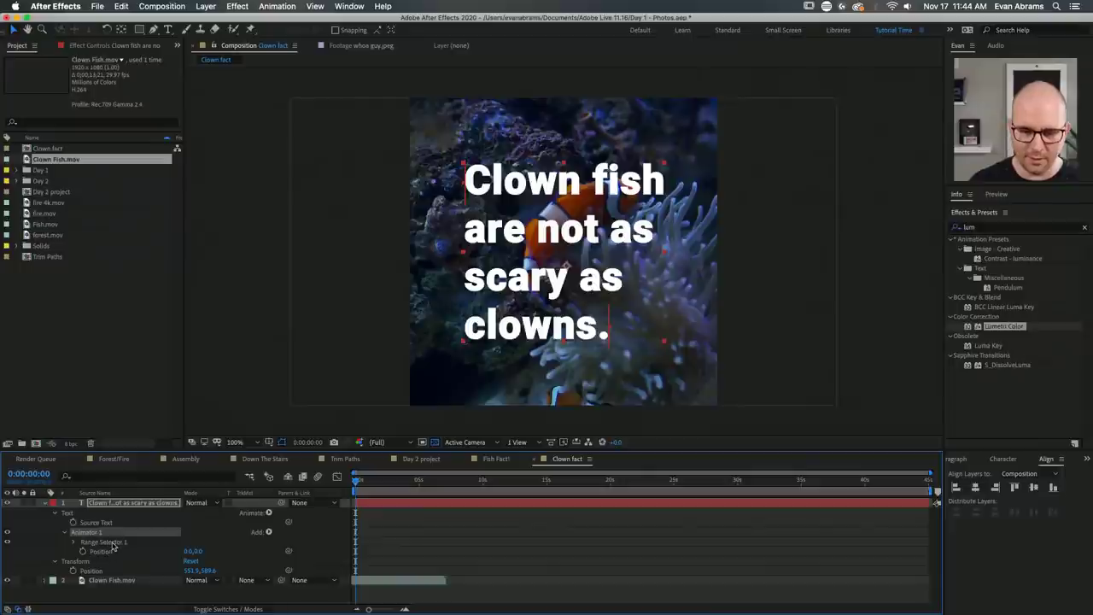
key(Return)
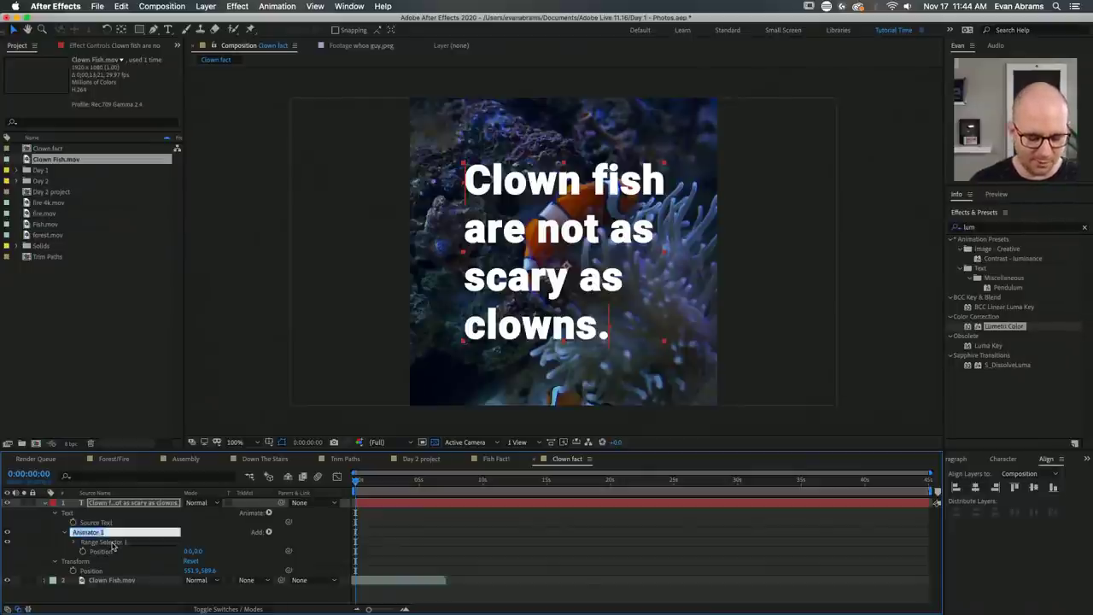
text(From the Right)
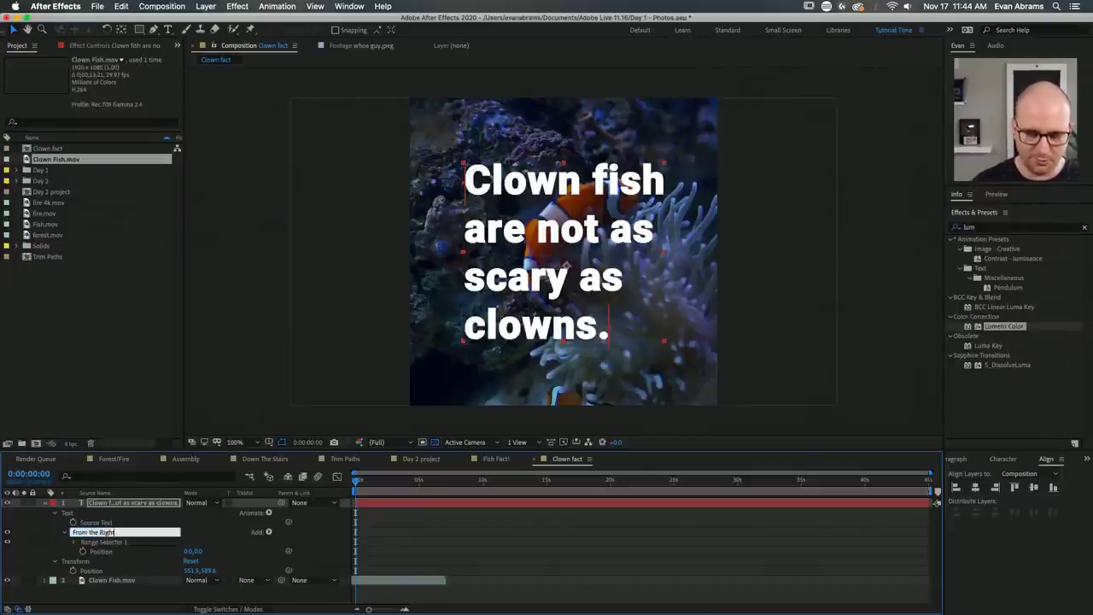
key(Return)
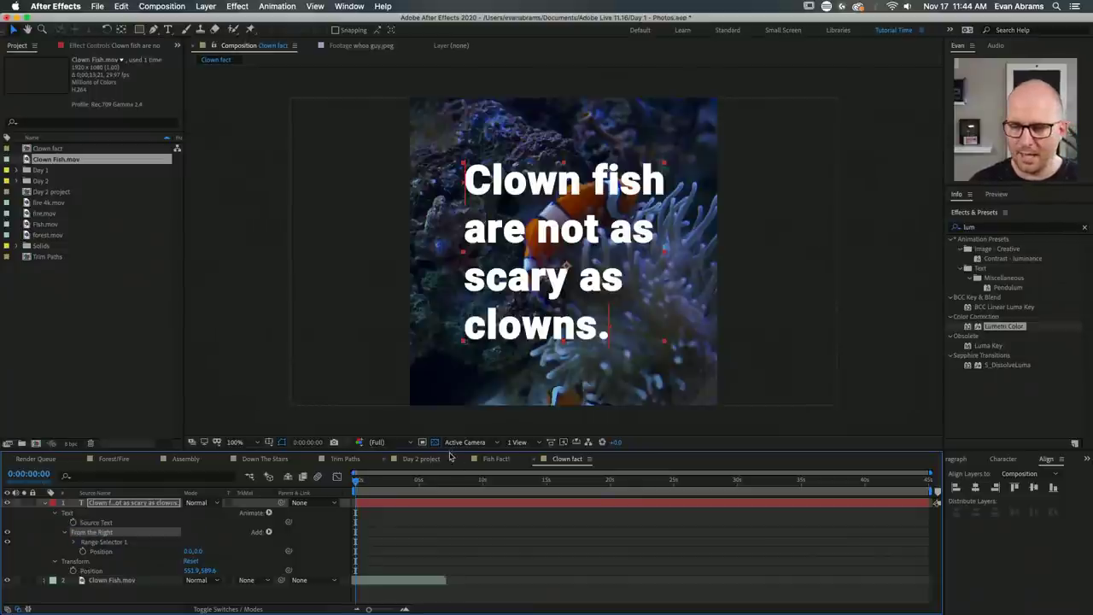
drag(448, 450, 444, 314)
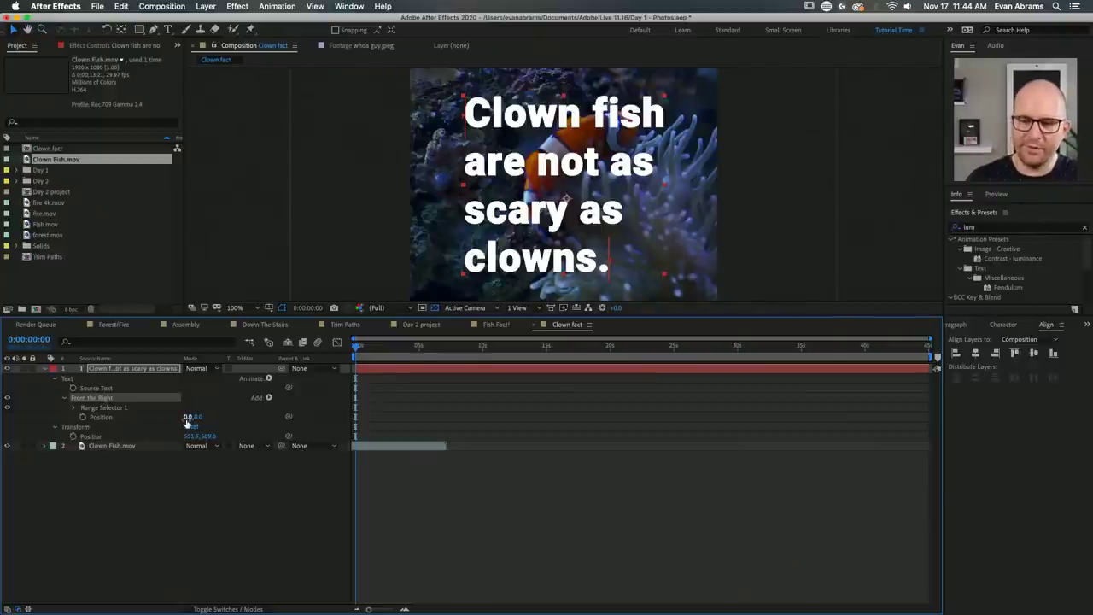
drag(187, 422, 700, 423)
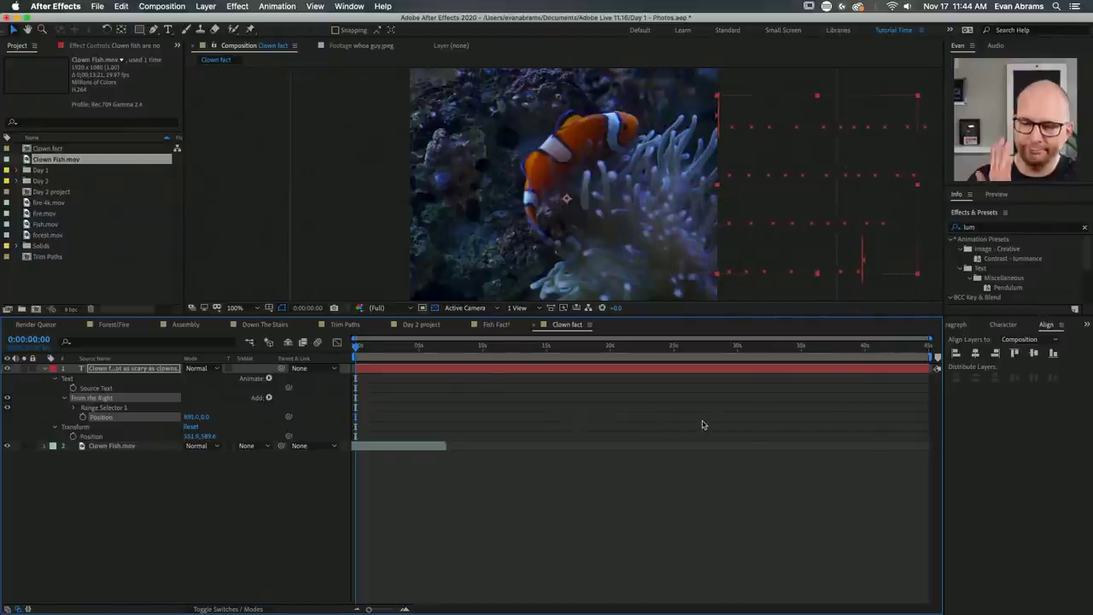
Set Range Selector 1 End to 50%, keep Start at 0%, and keyframe Start at the beginning.
click(73, 411)
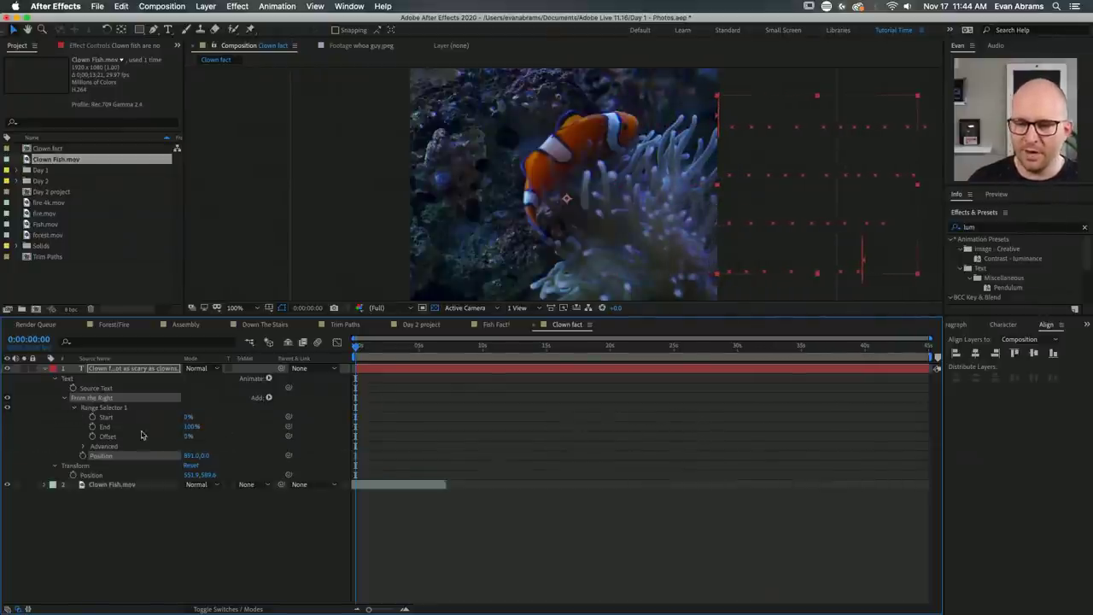
click(189, 426)
text(50)
key(Return)
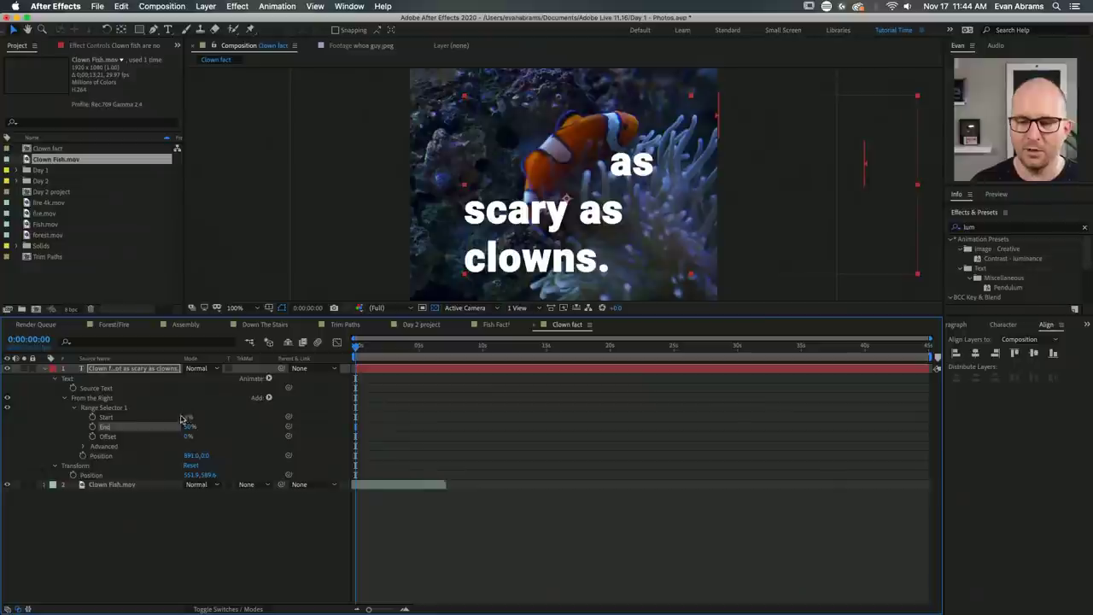
drag(189, 416, 210, 418)
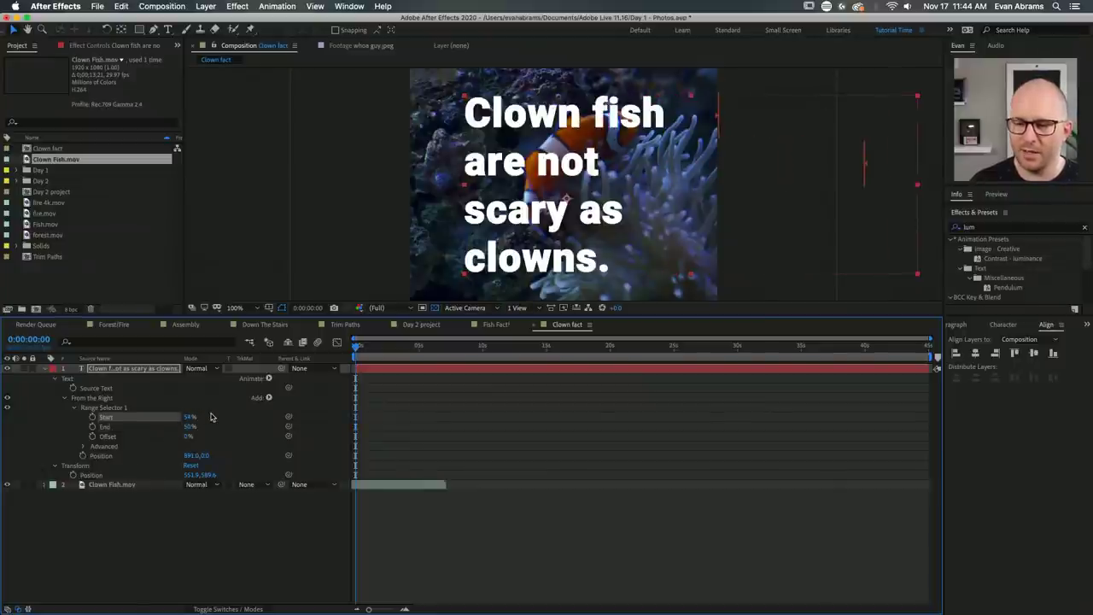
key(super+z)
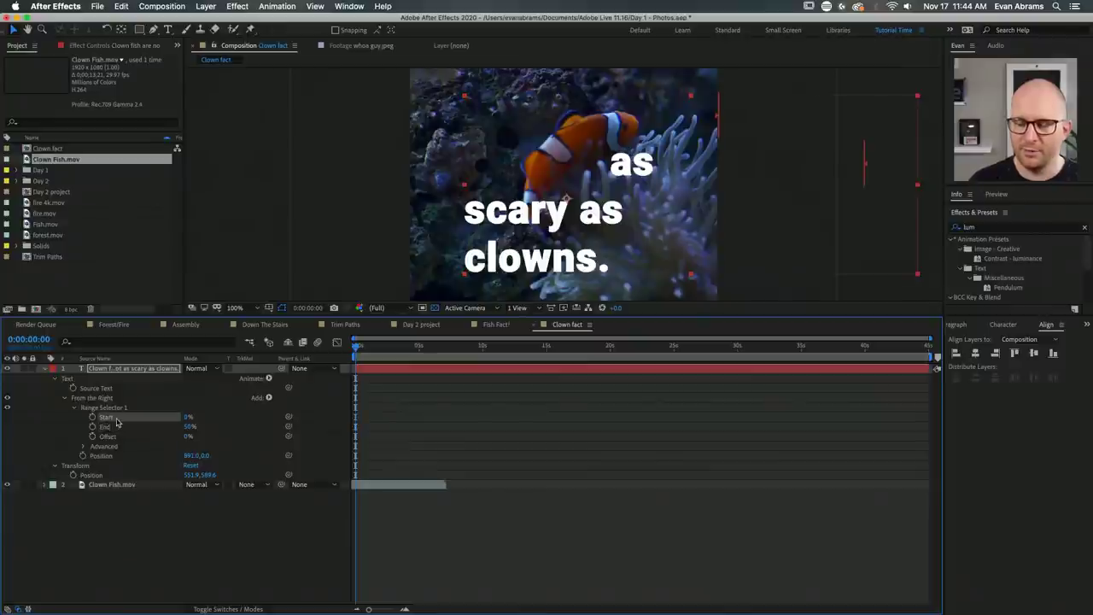
click(93, 417)
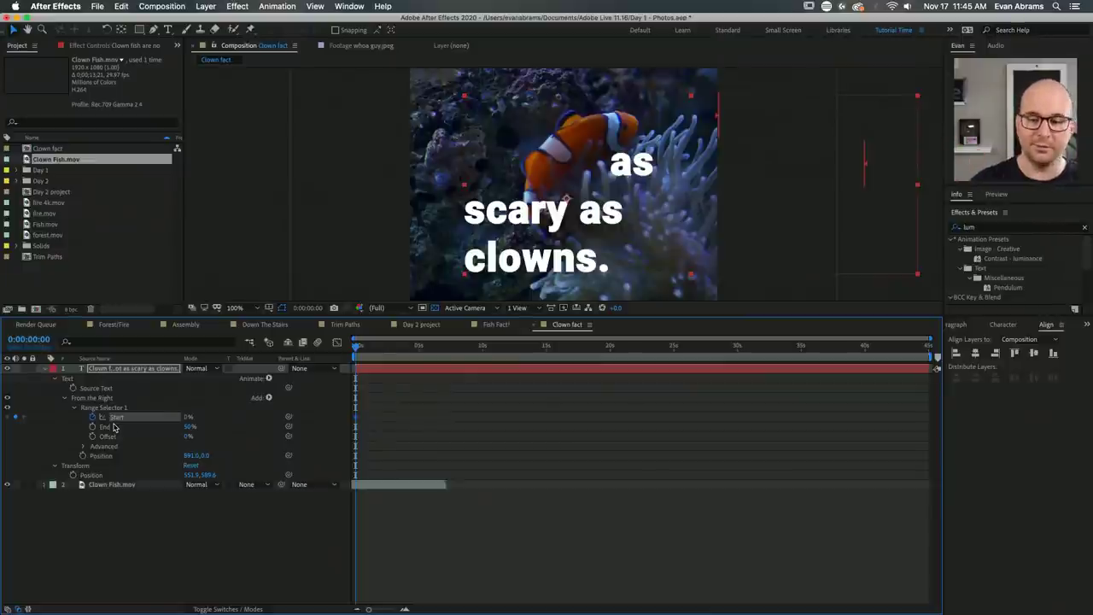
At 0:00:01:10 set the range Start to 50% and preview the slide-in.
drag(355, 346, 372, 346)
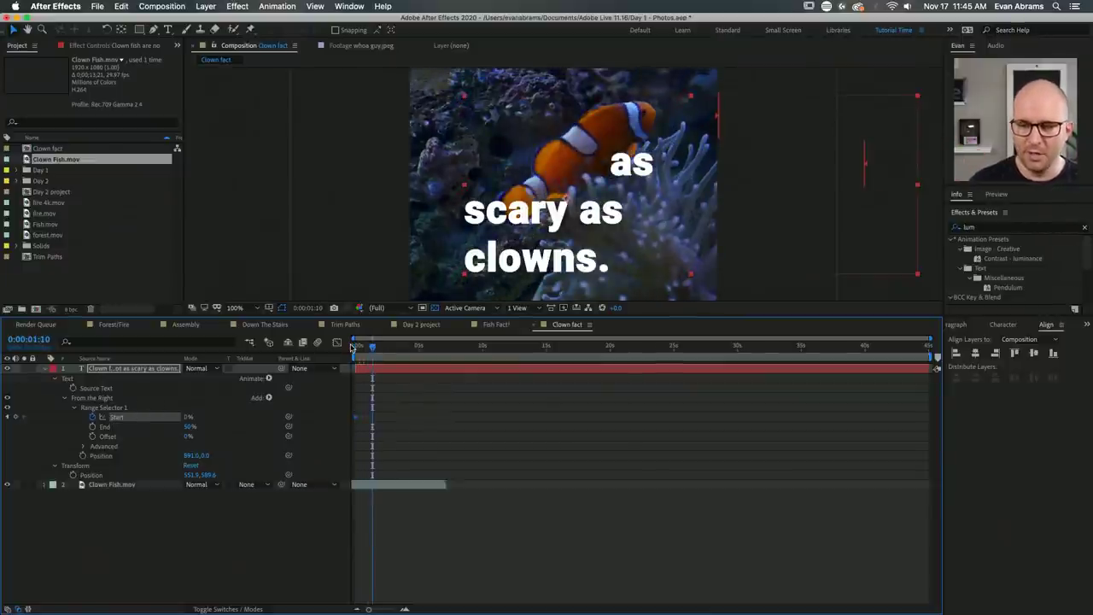
click(188, 417)
text(50)
key(Return)
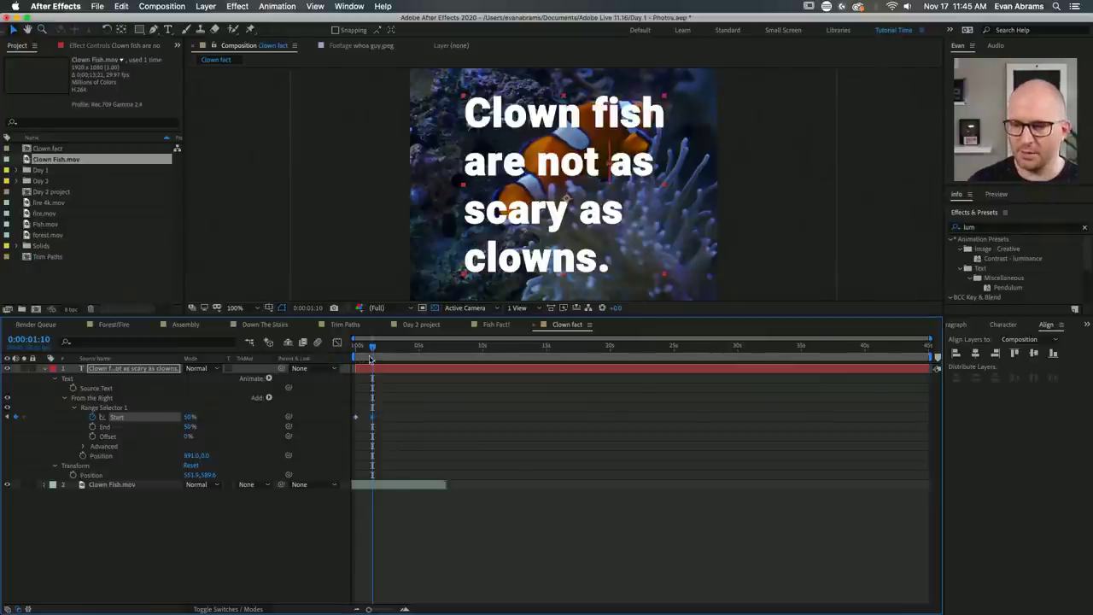
key(space)
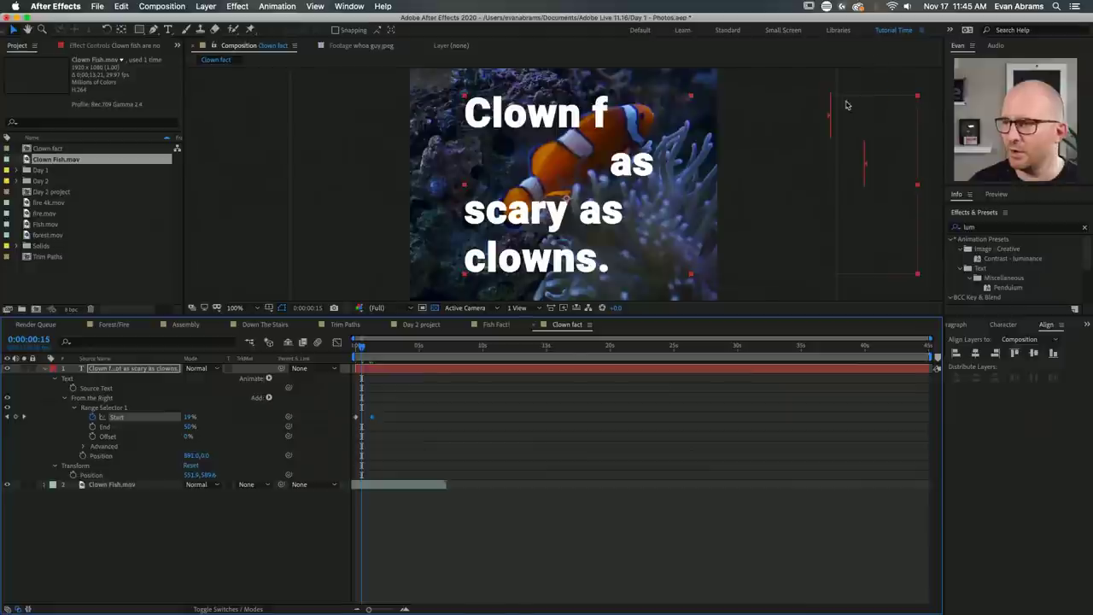
key(space)
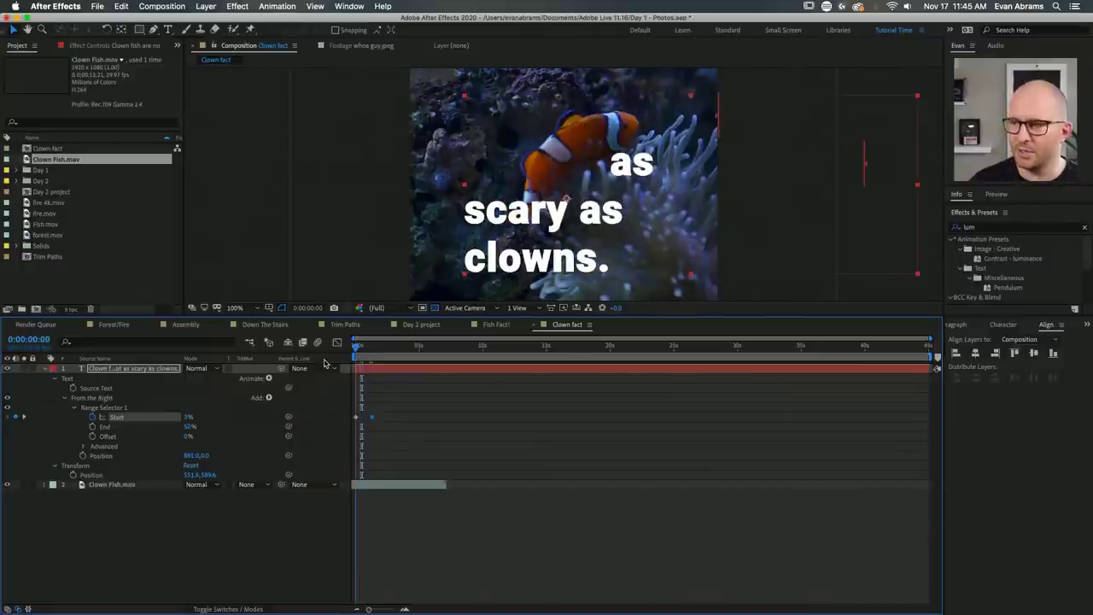
key(space)
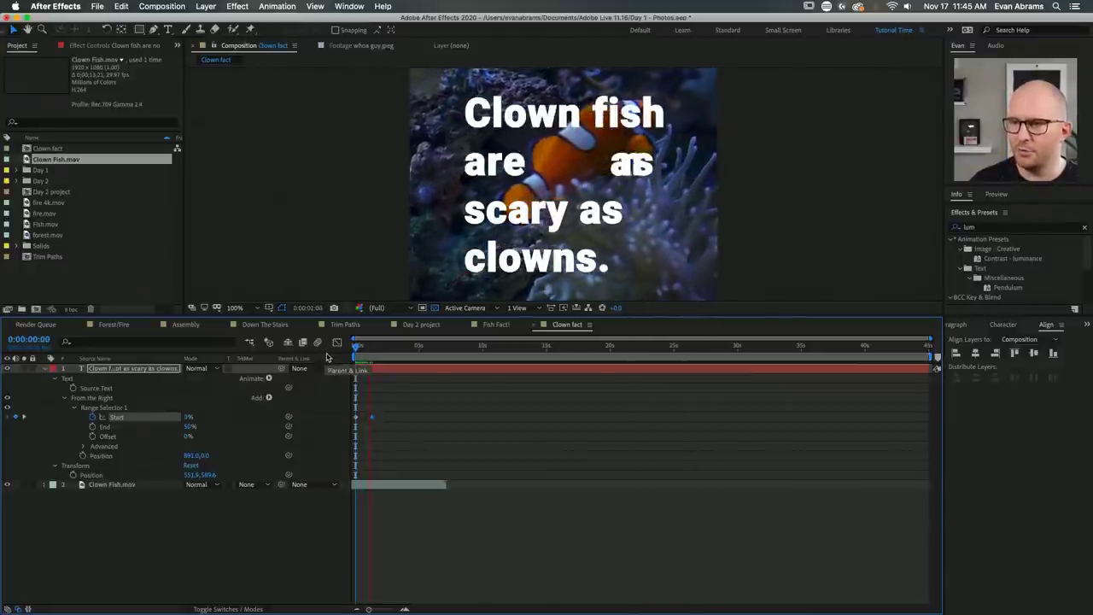
key(space)
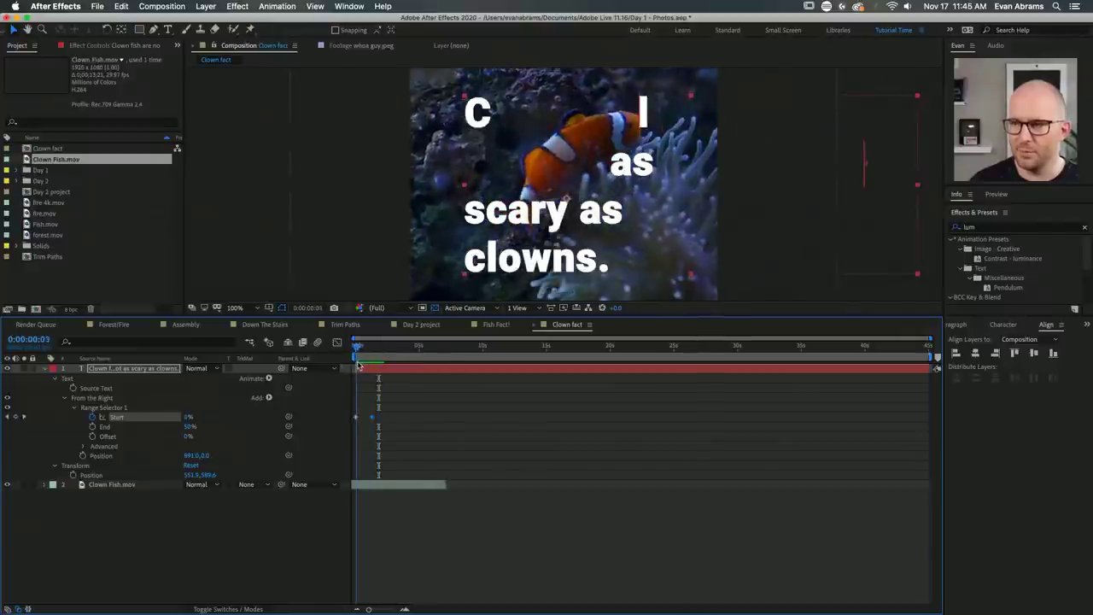
key(space)
key(space)
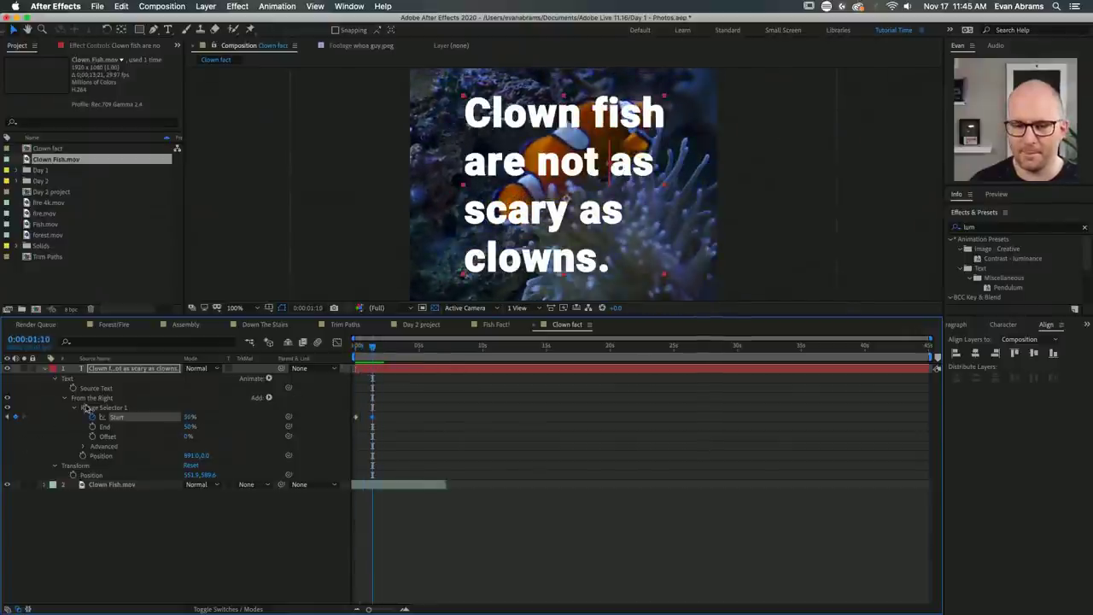
Set the range selector's Advanced Based On to Words and preview the word-by-word animation.
click(84, 446)
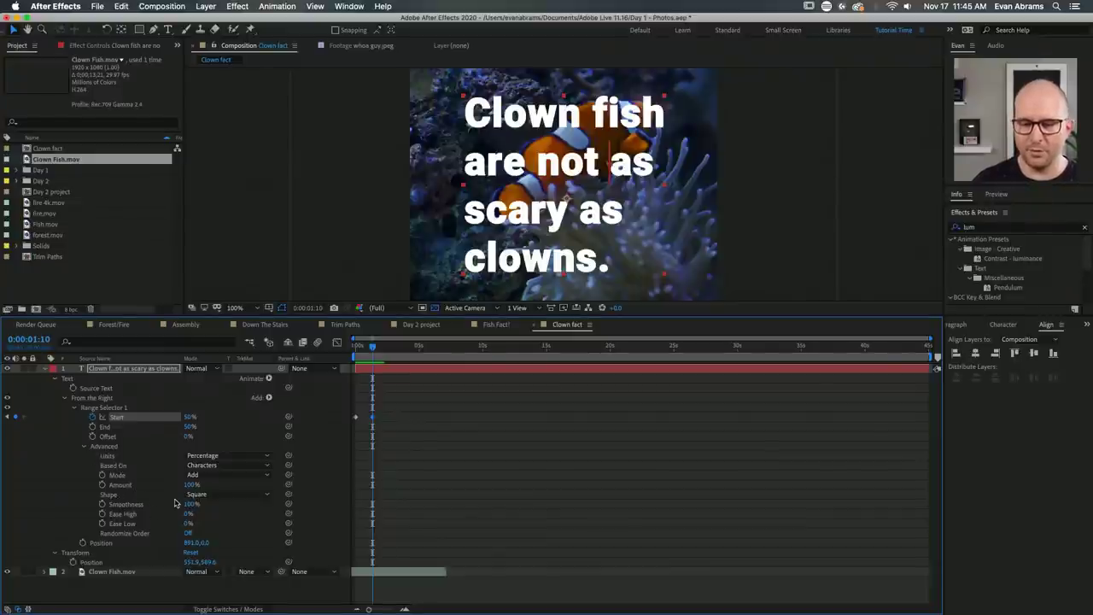
click(226, 465)
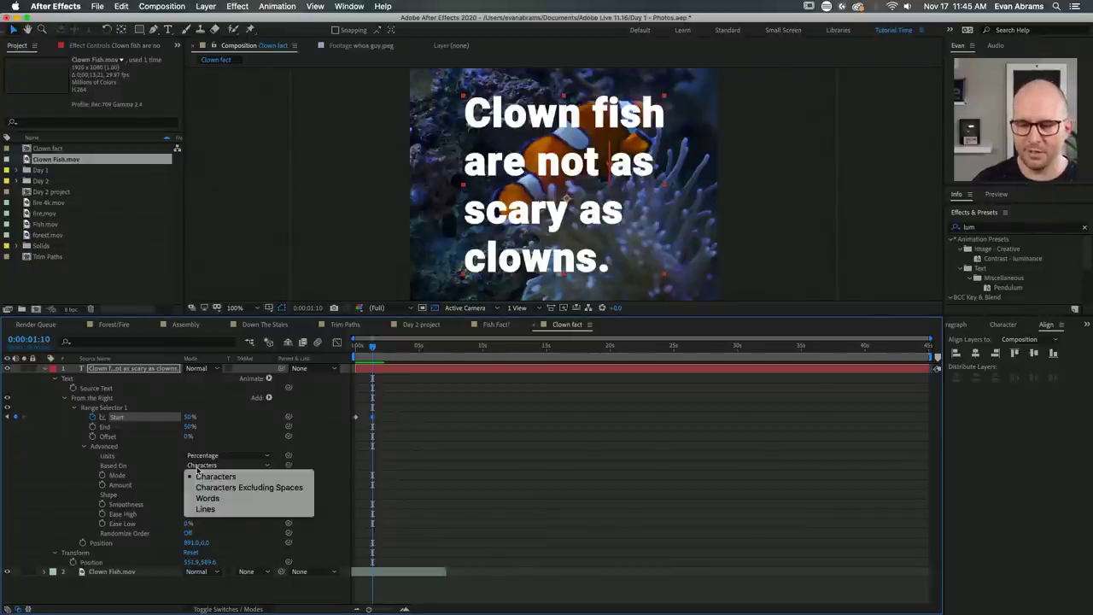
click(330, 418)
key(Home)
key(space)
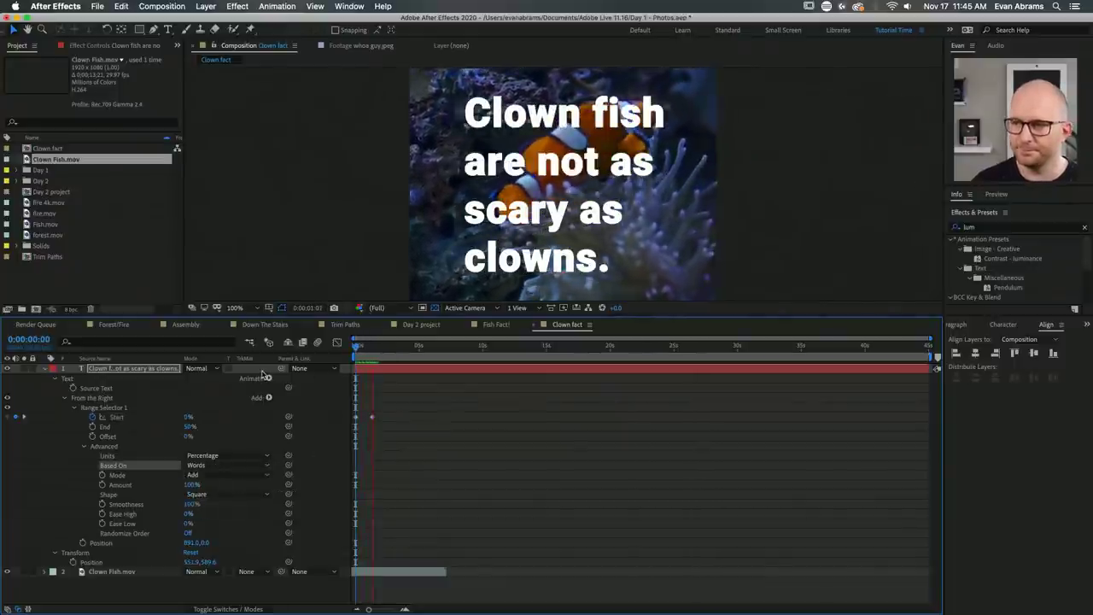
key(space)
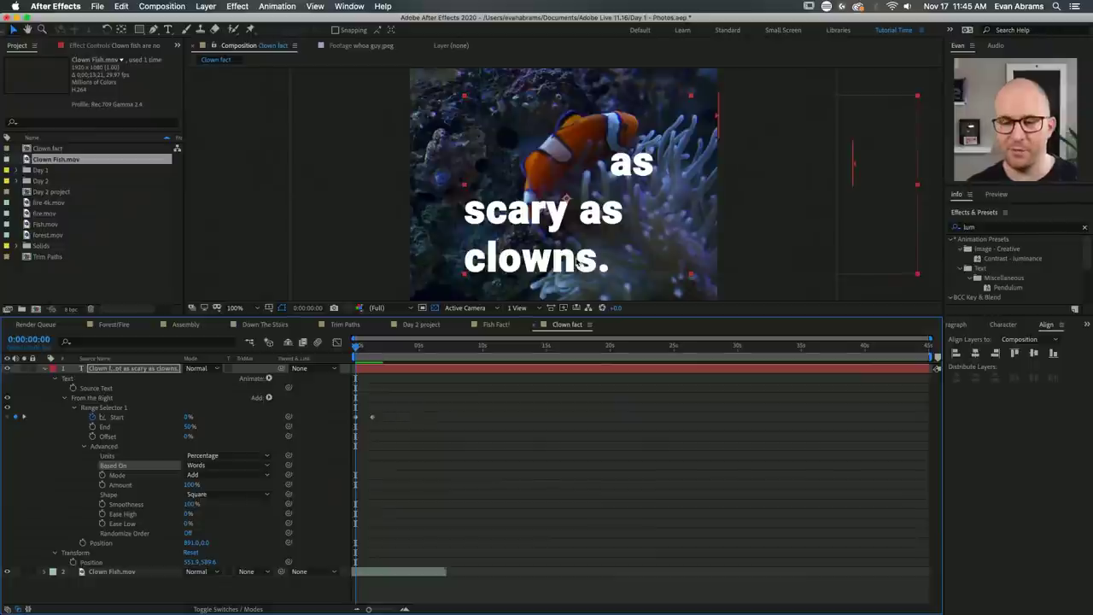
Collapse the From the Right animator and duplicate it with Cmd+D.
click(66, 399)
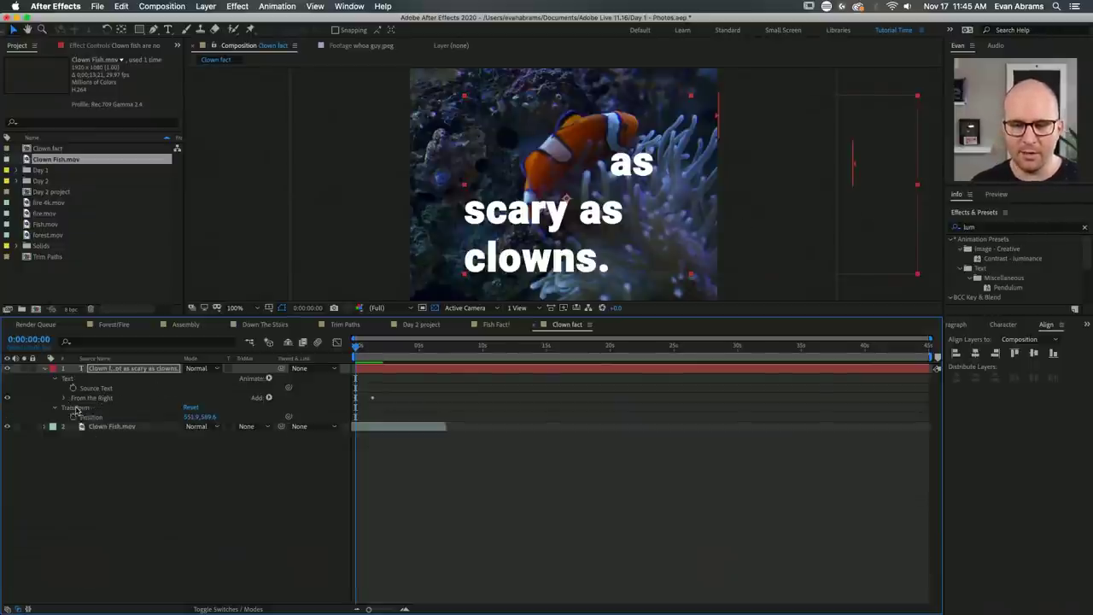
click(86, 398)
key(super+d)
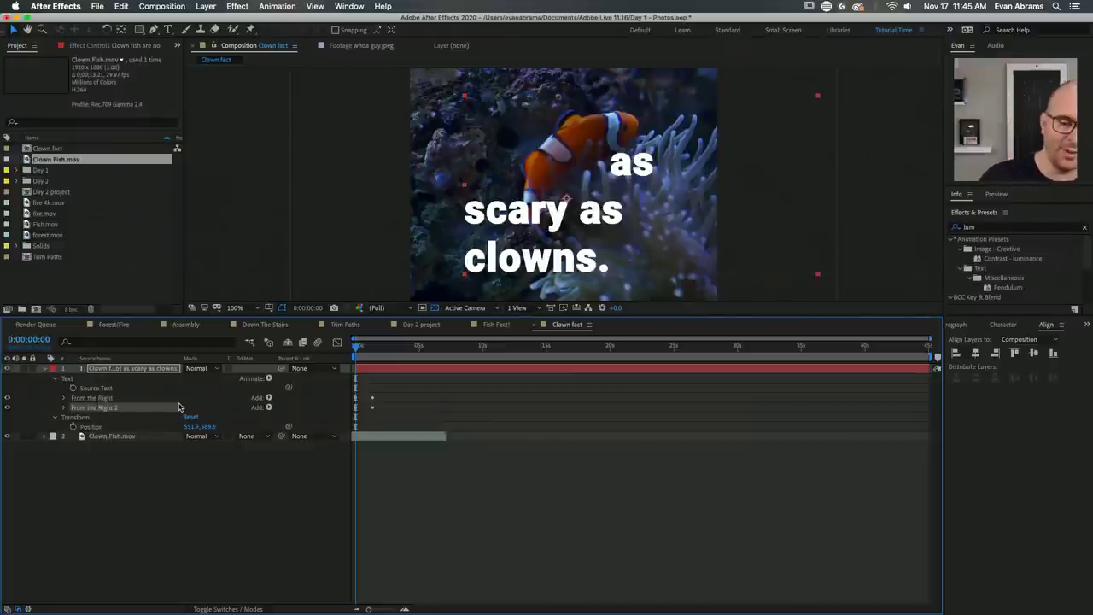
Rename the duplicated animator to 'From the Left'.
key(Return)
key(Right)
key(BackSpace)
key(BackSpace)
key(BackSpace)
key(BackSpace)
key(BackSpace)
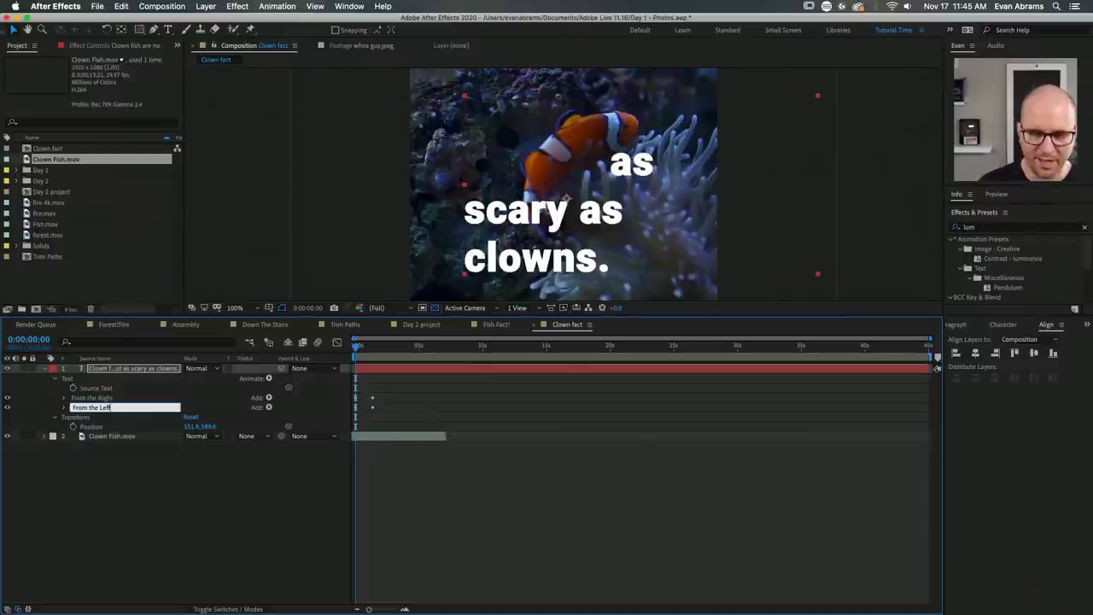
text(Left)
key(Return)
Remove From the Left's copied Start keyframes and set its Position X offset to -890.
click(64, 407)
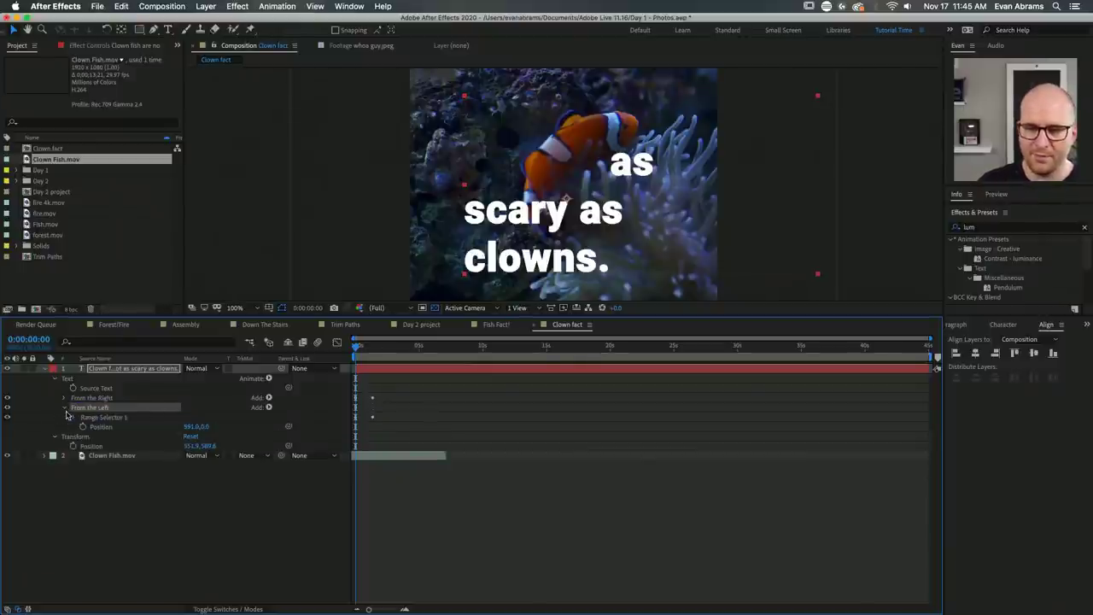
click(73, 418)
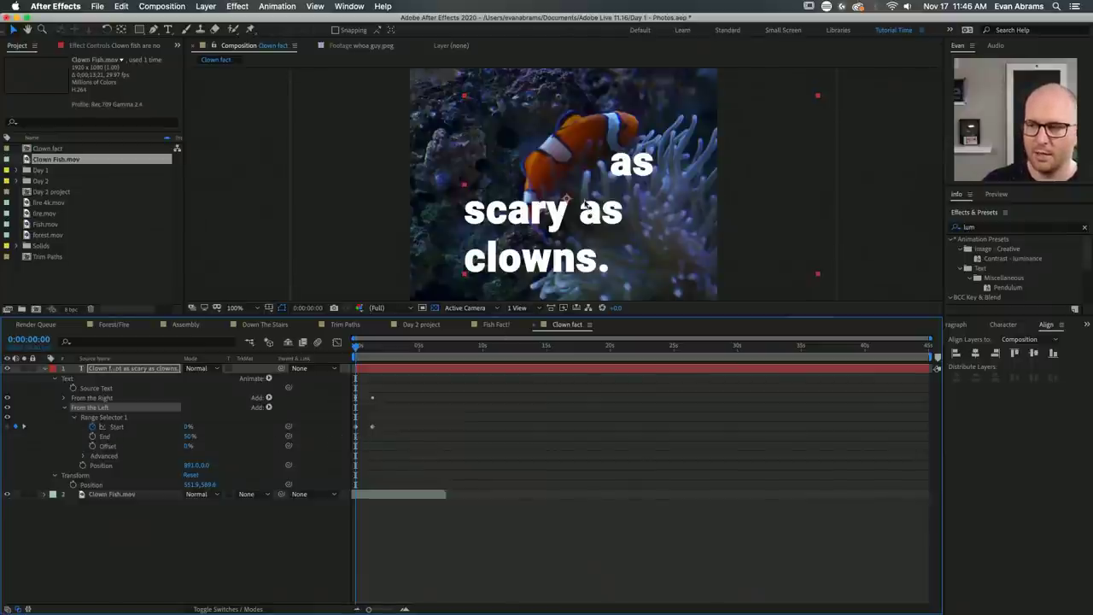
click(103, 428)
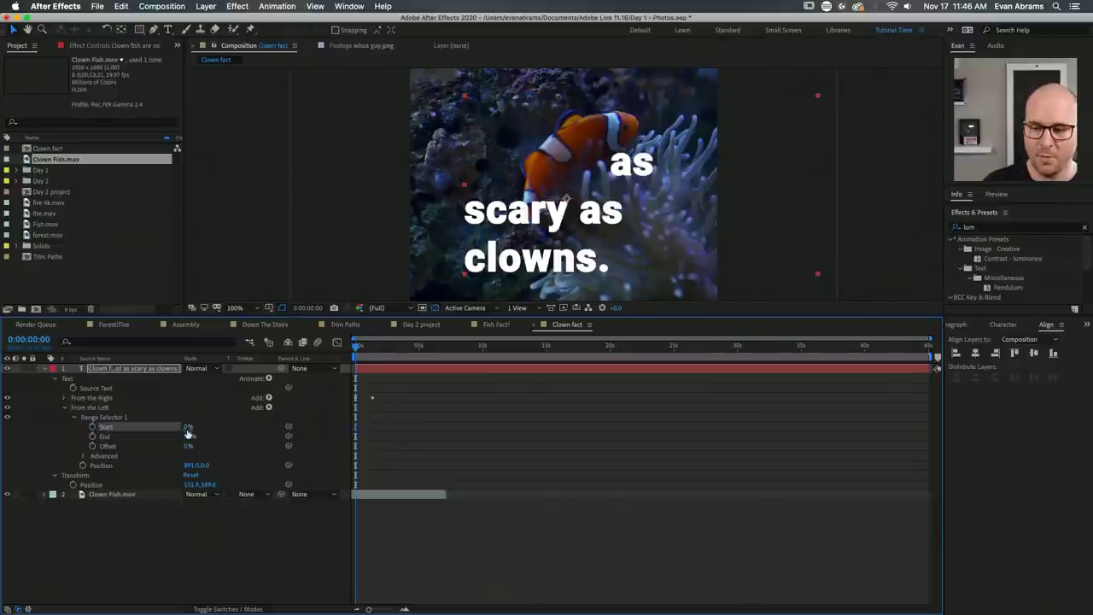
click(191, 464)
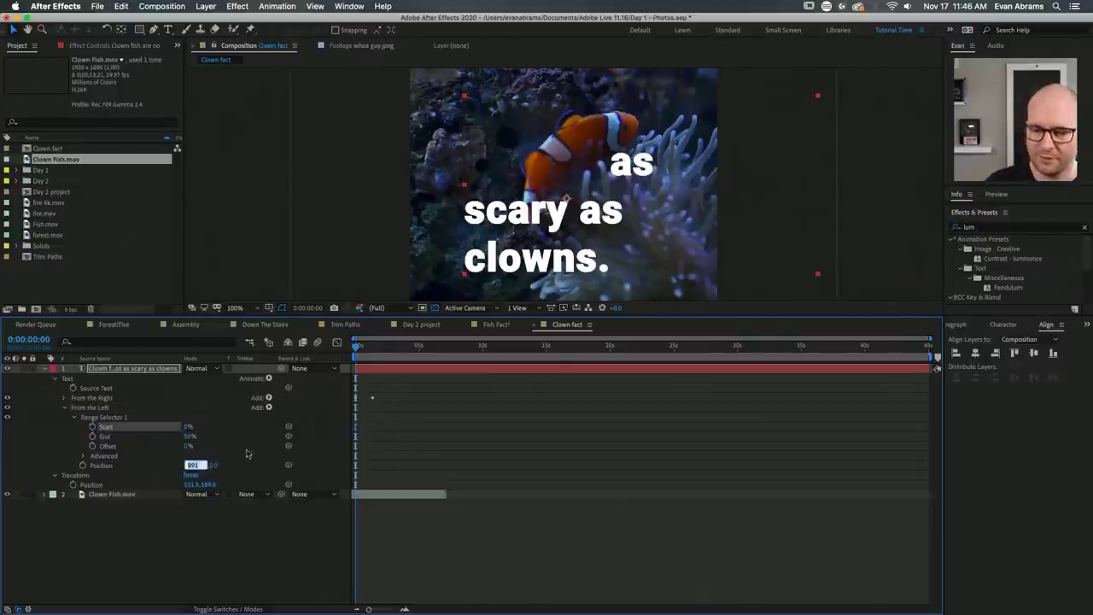
text(-500)
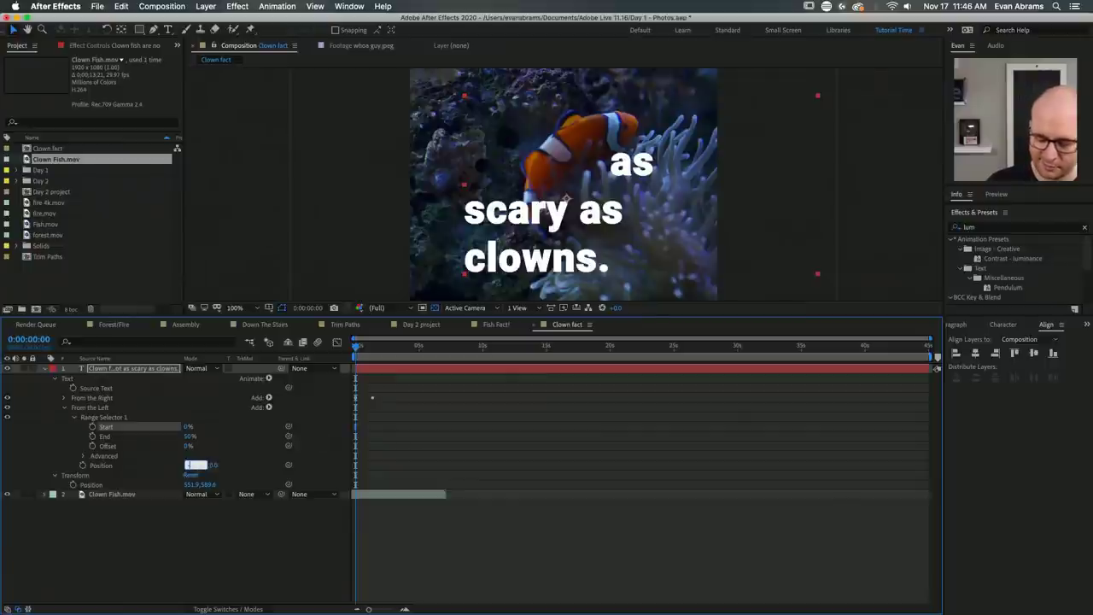
key(Return)
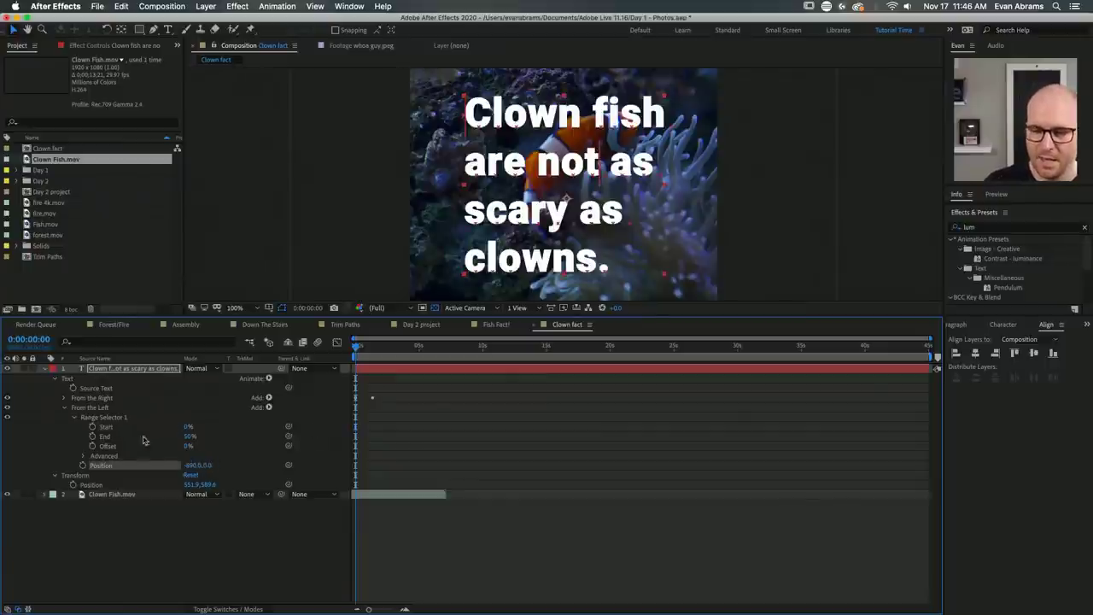
click(106, 426)
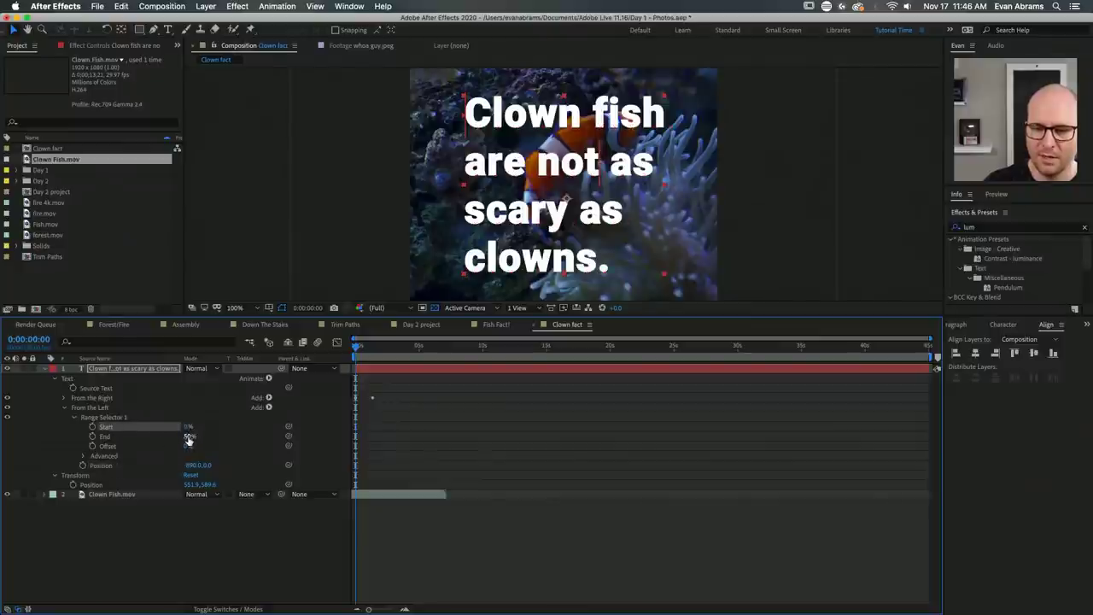
drag(190, 435, 195, 426)
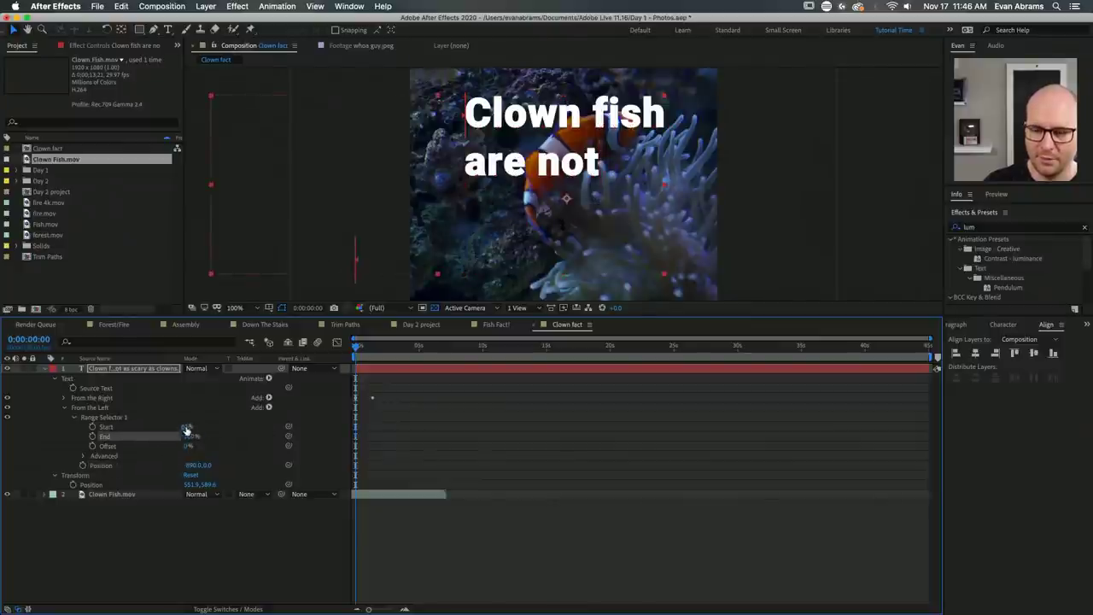
click(190, 426)
text(50)
key(Return)
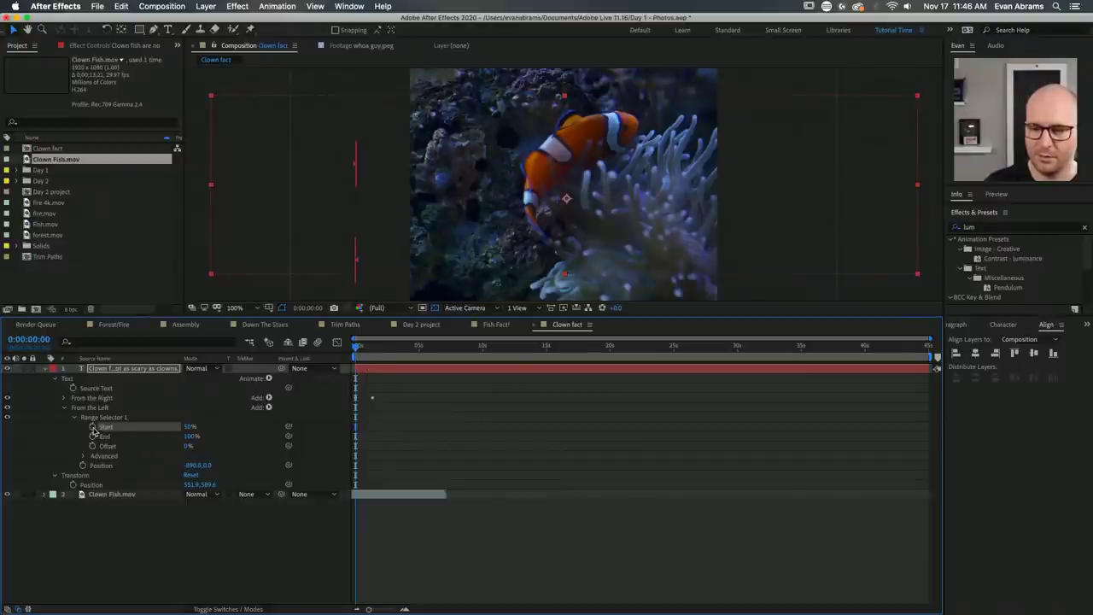
click(92, 437)
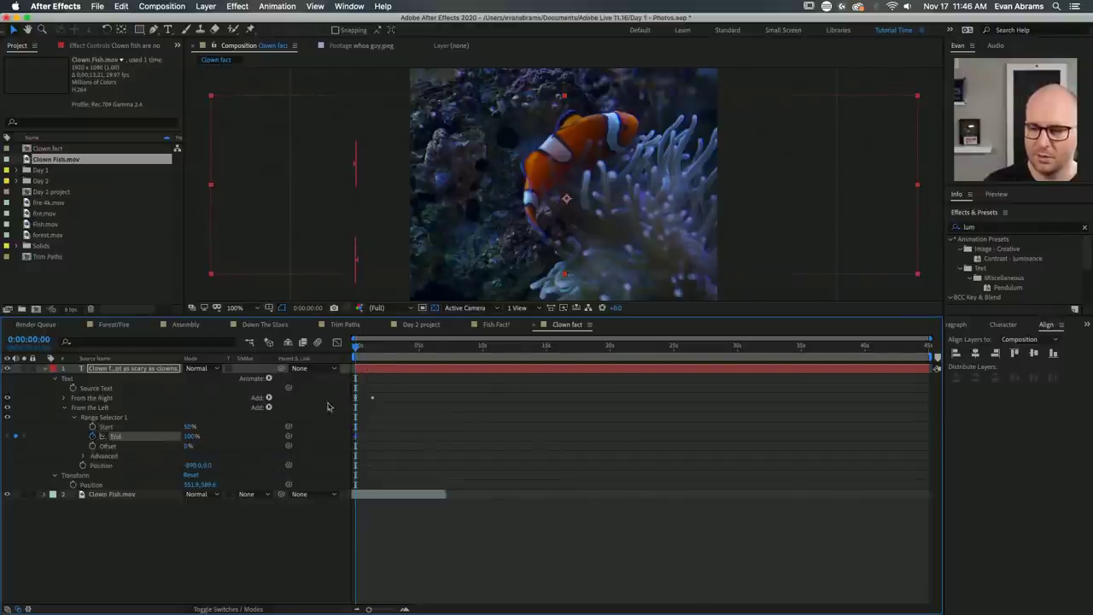
drag(372, 357, 372, 357)
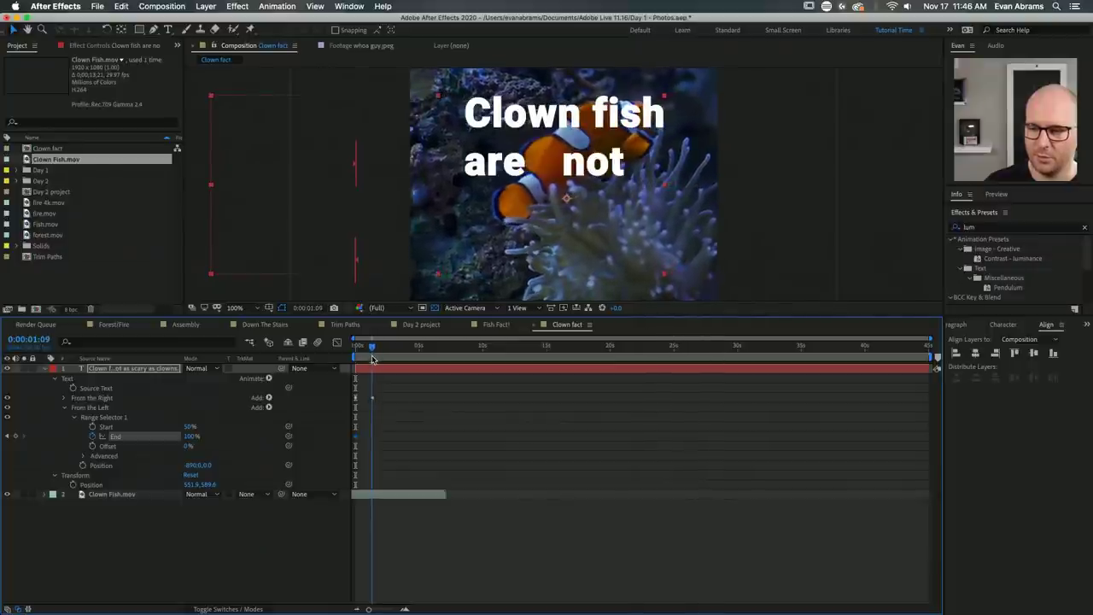
click(198, 437)
text(50)
key(Return)
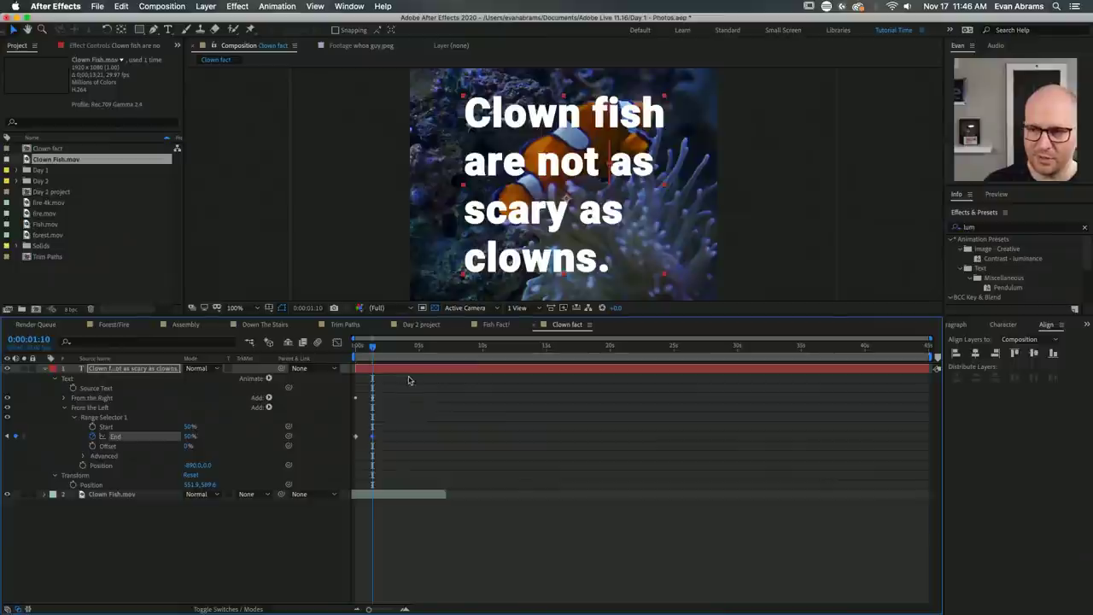
drag(373, 357, 338, 346)
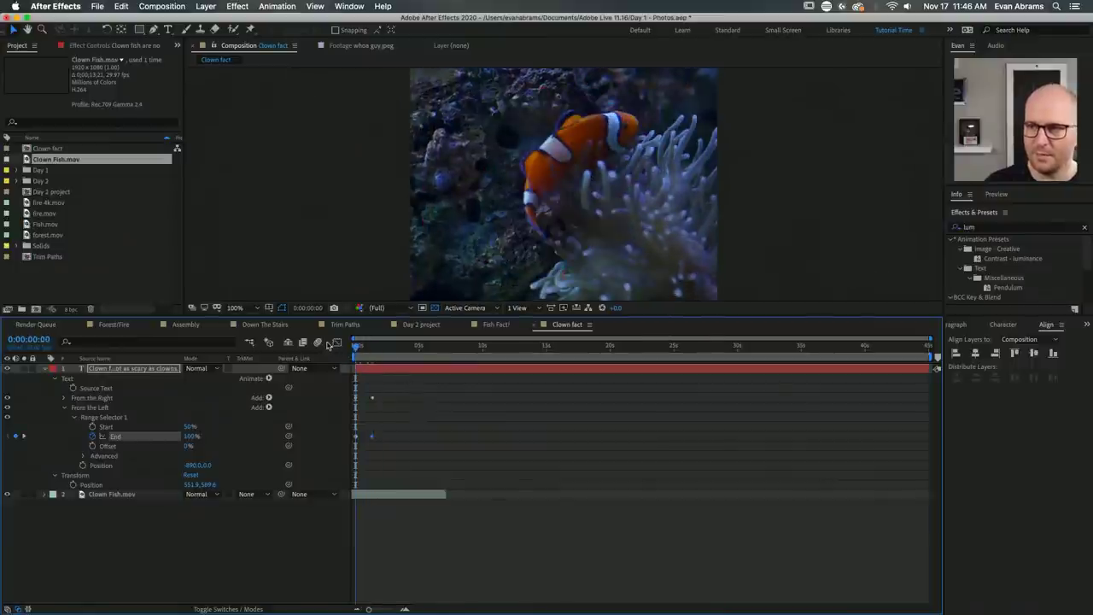
key(space)
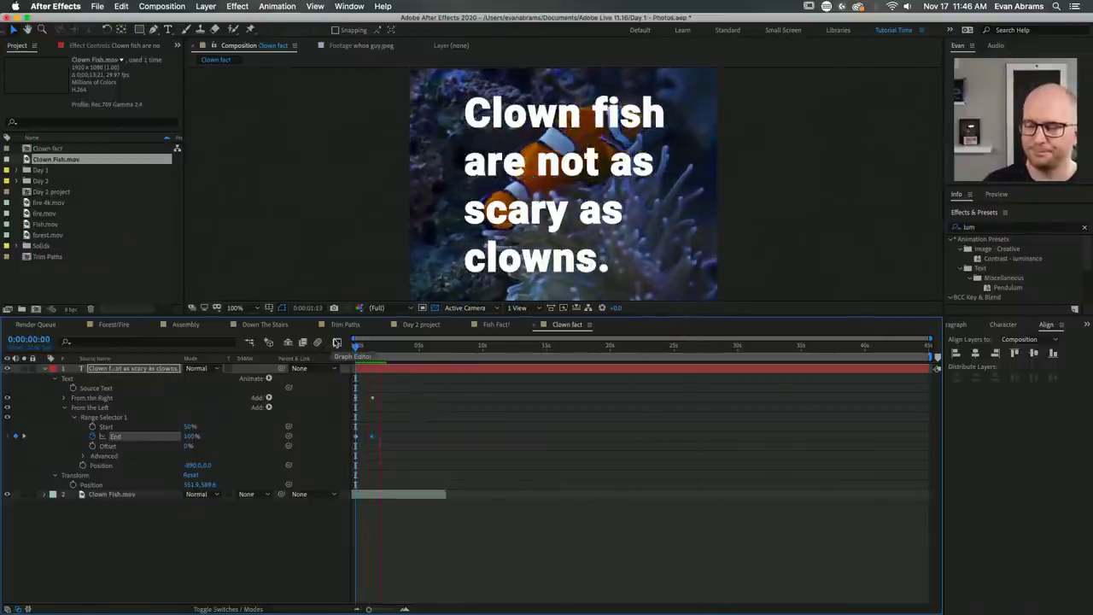
key(space)
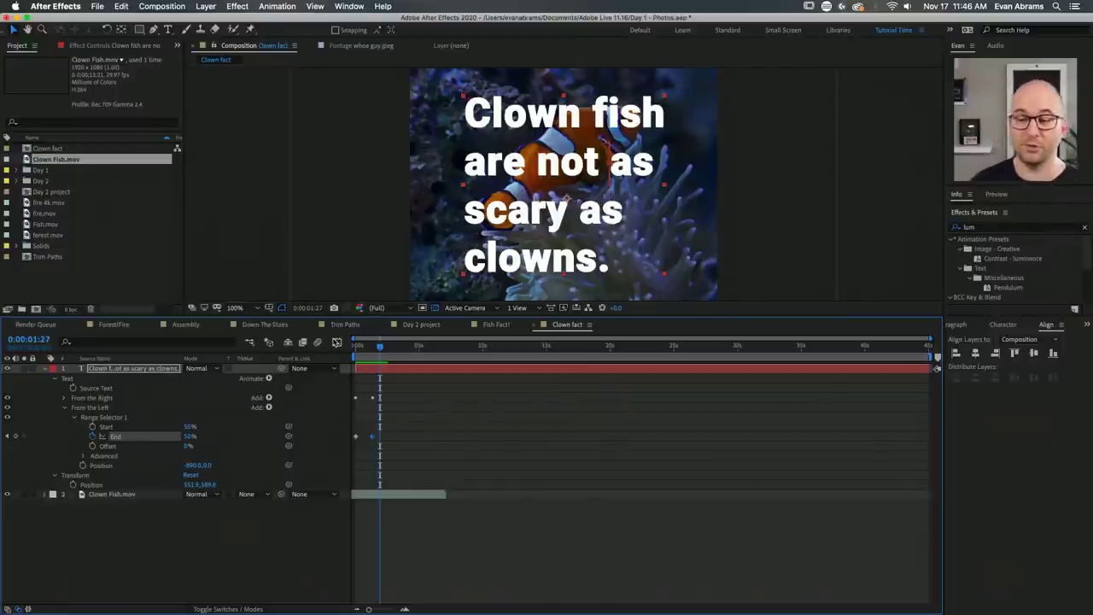
click(373, 351)
click(385, 370)
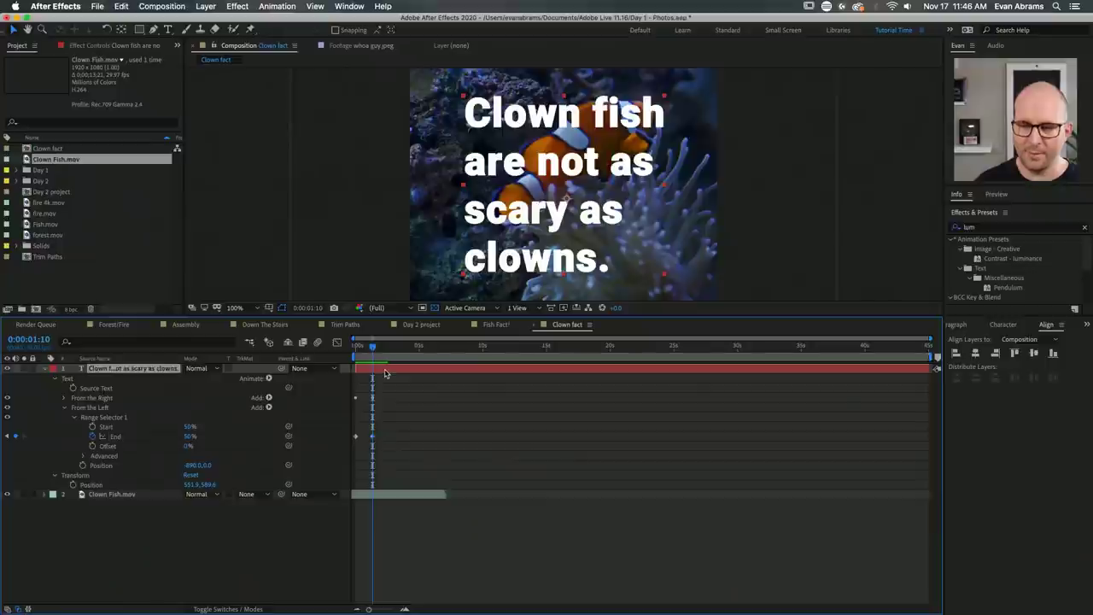
Preview the caption animation and stop at the assembled caption around 0:00:01:10.
click(96, 408)
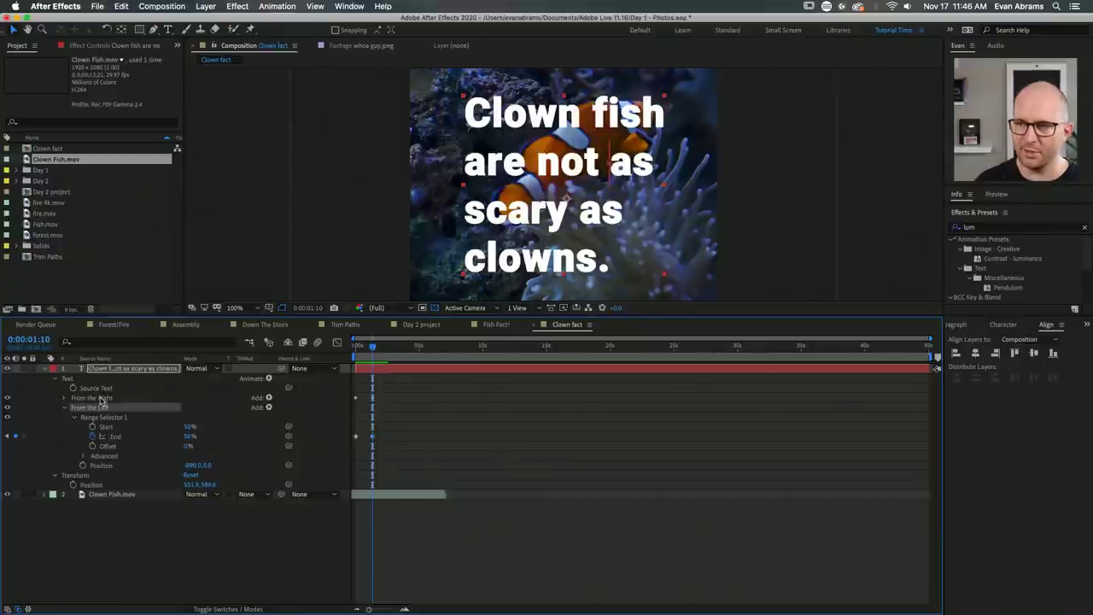
click(93, 399)
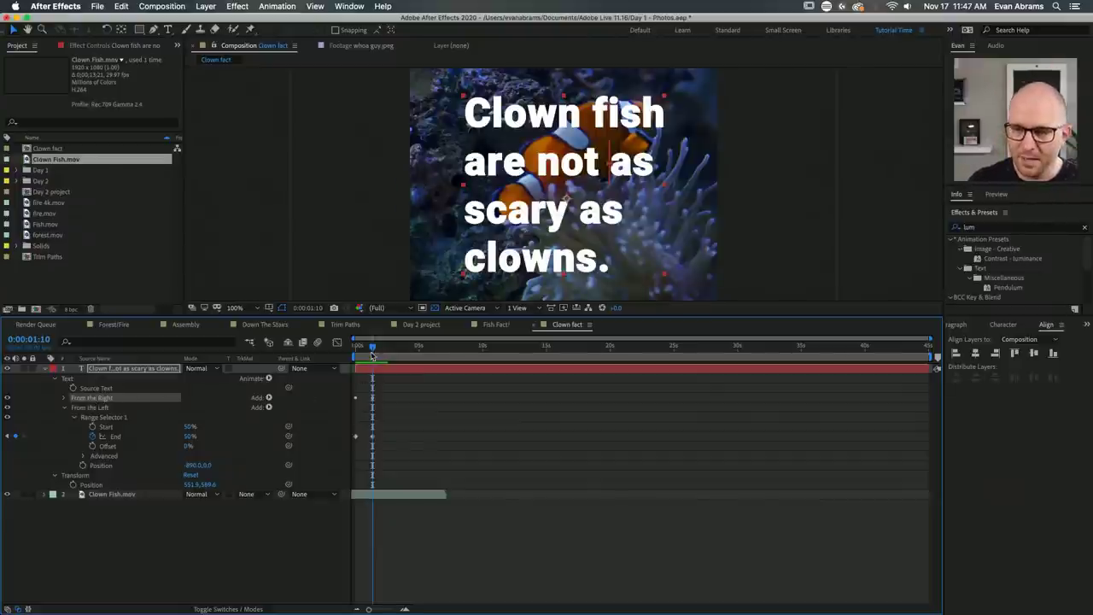
key(space)
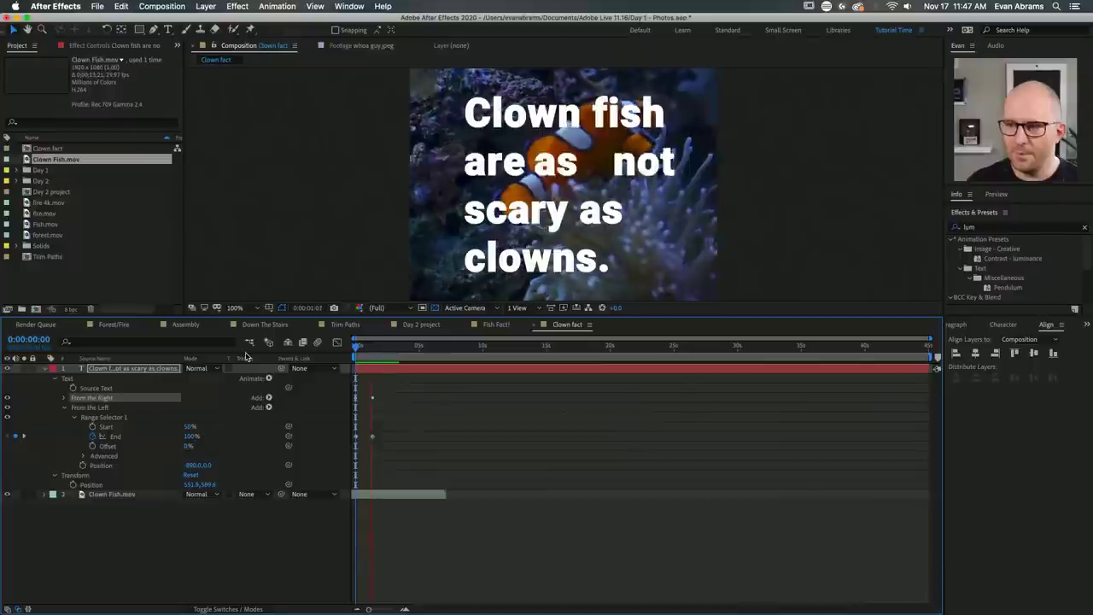
key(space)
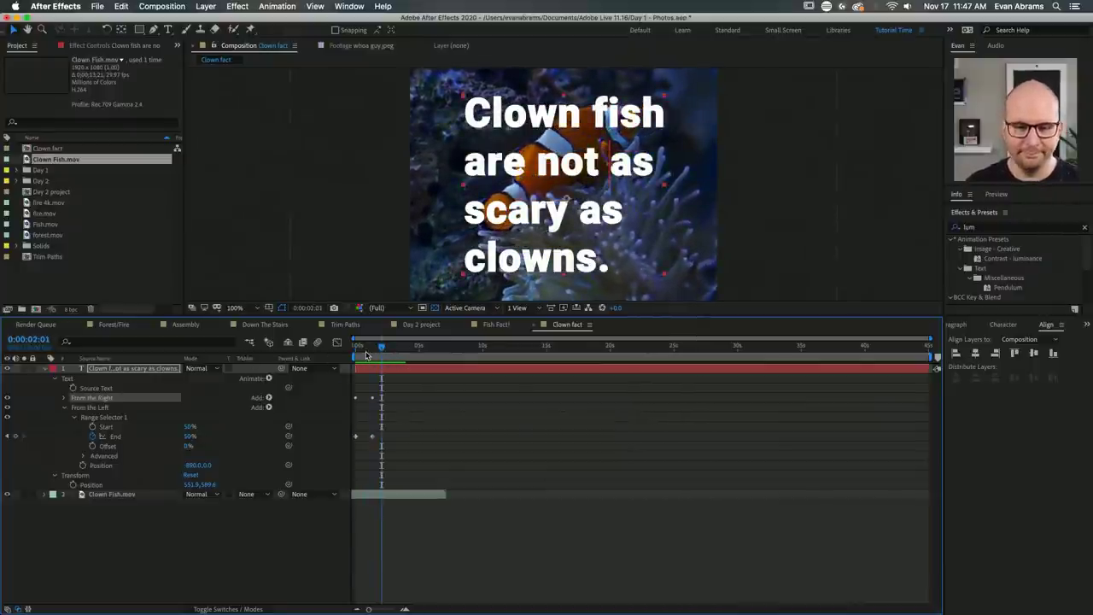
drag(391, 364, 374, 363)
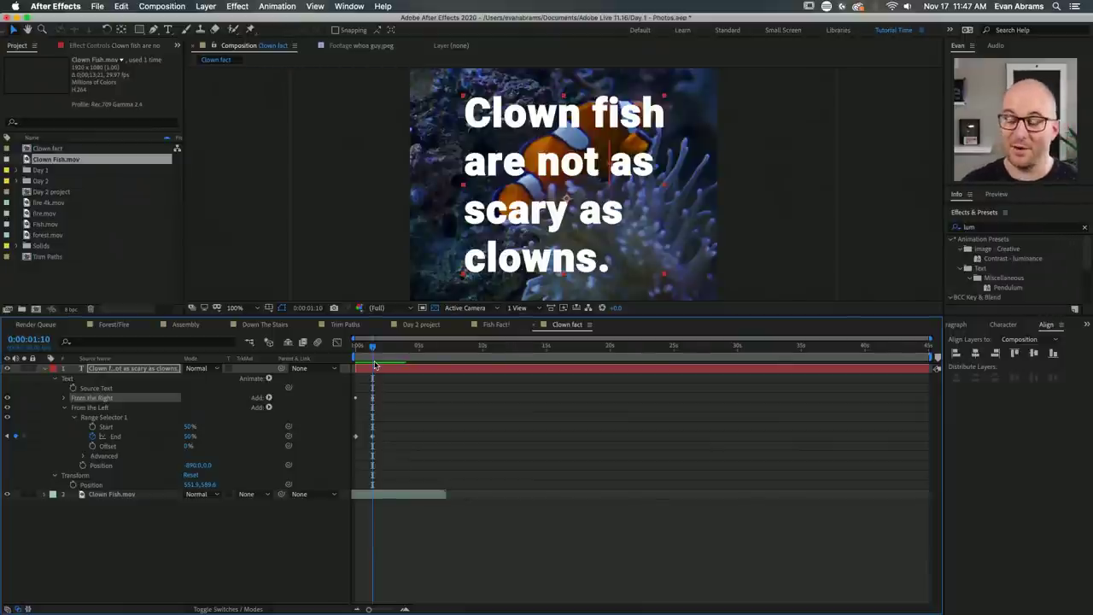
key(Home)
key(space)
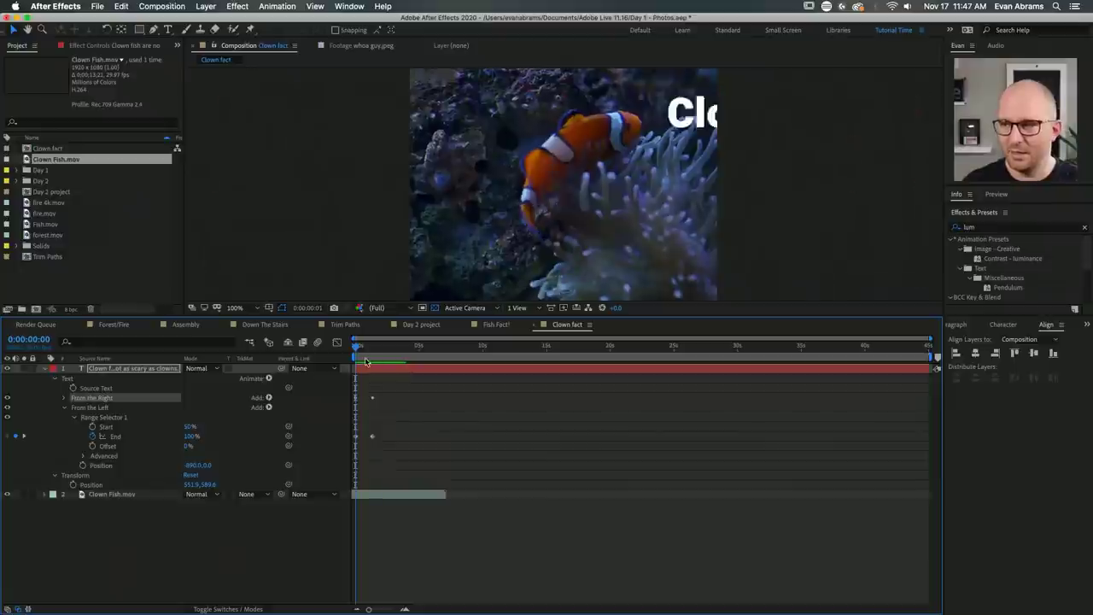
key(space)
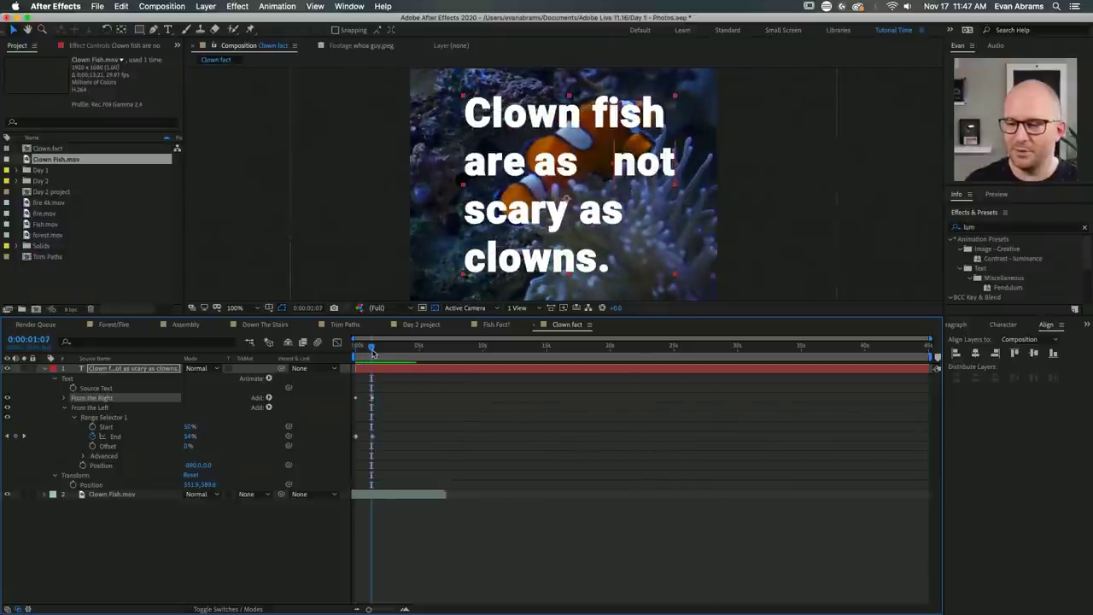
click(375, 353)
Show the caption layer's keyframed properties with U, then all modified properties with UU.
click(379, 372)
key(u)
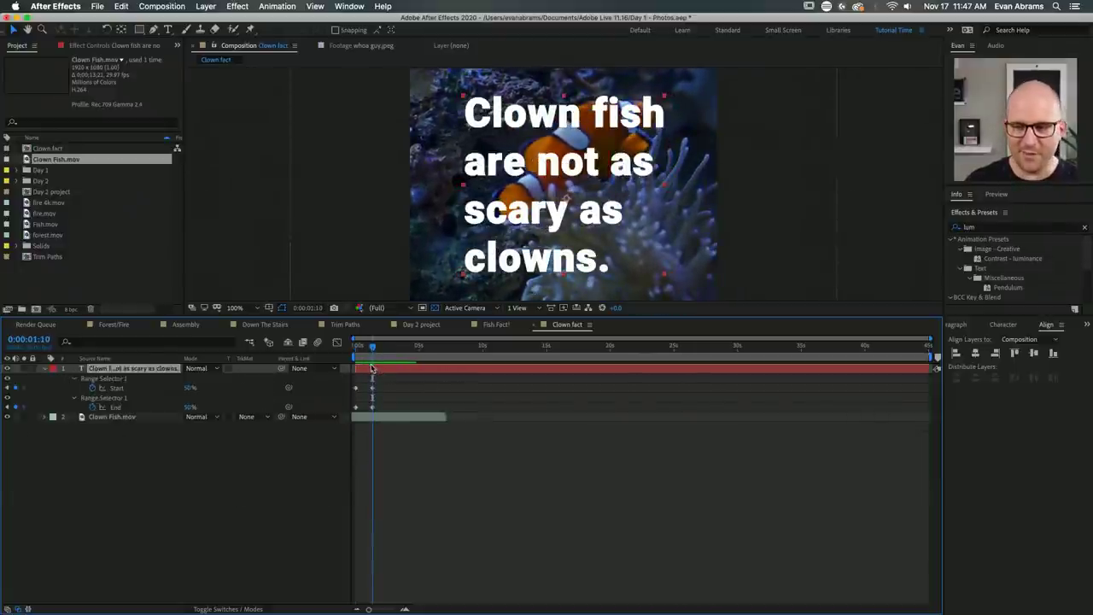
mouse_move(367, 359)
mouse_down()
mouse_move(347, 364)
mouse_move(374, 368)
mouse_up()
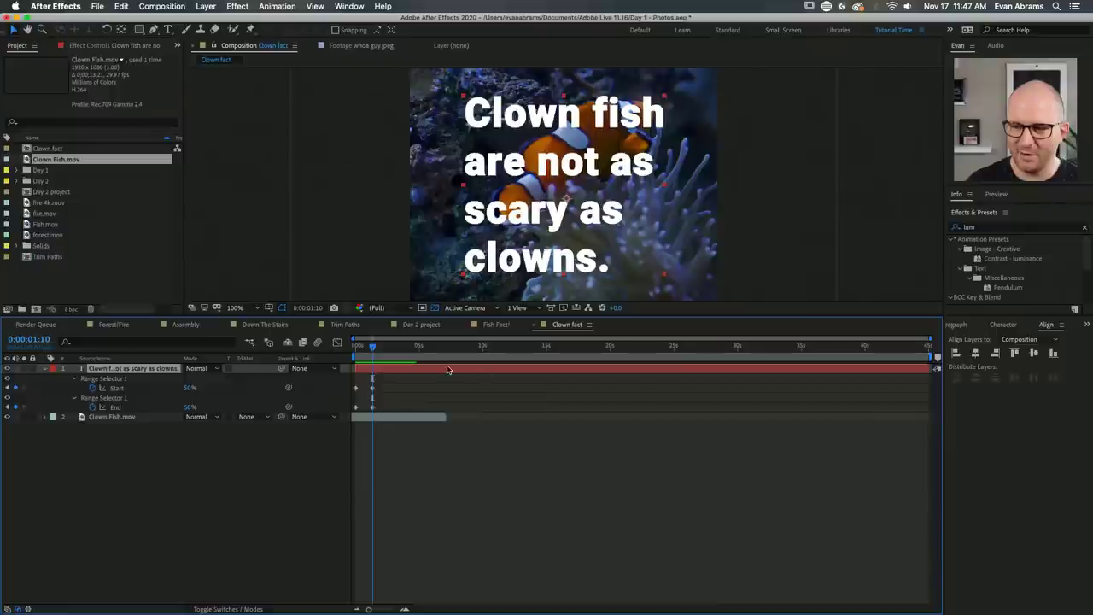
key(u)
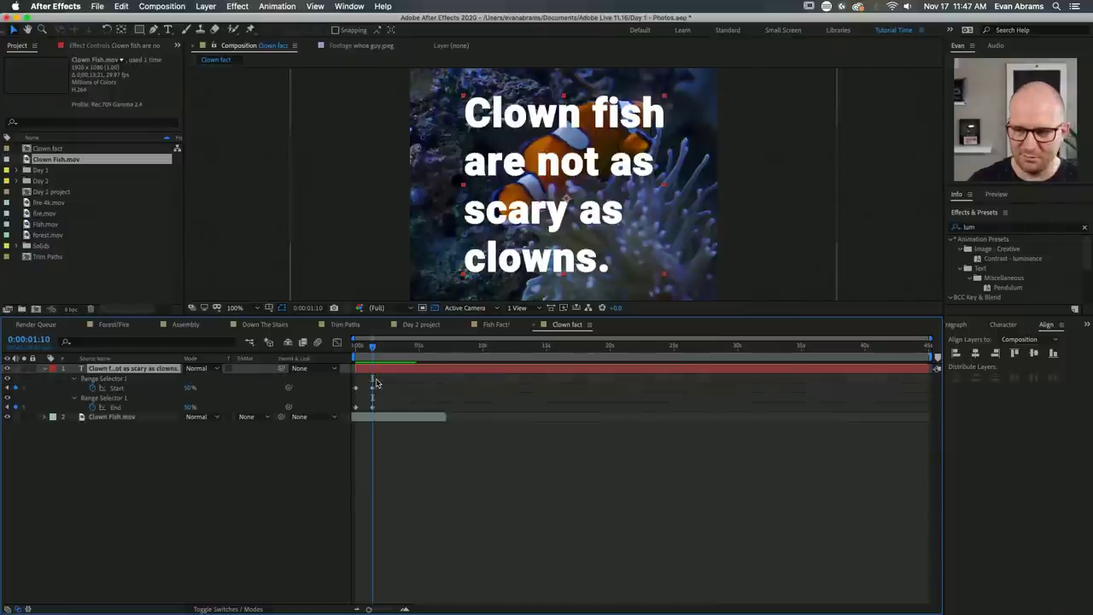
key(u)
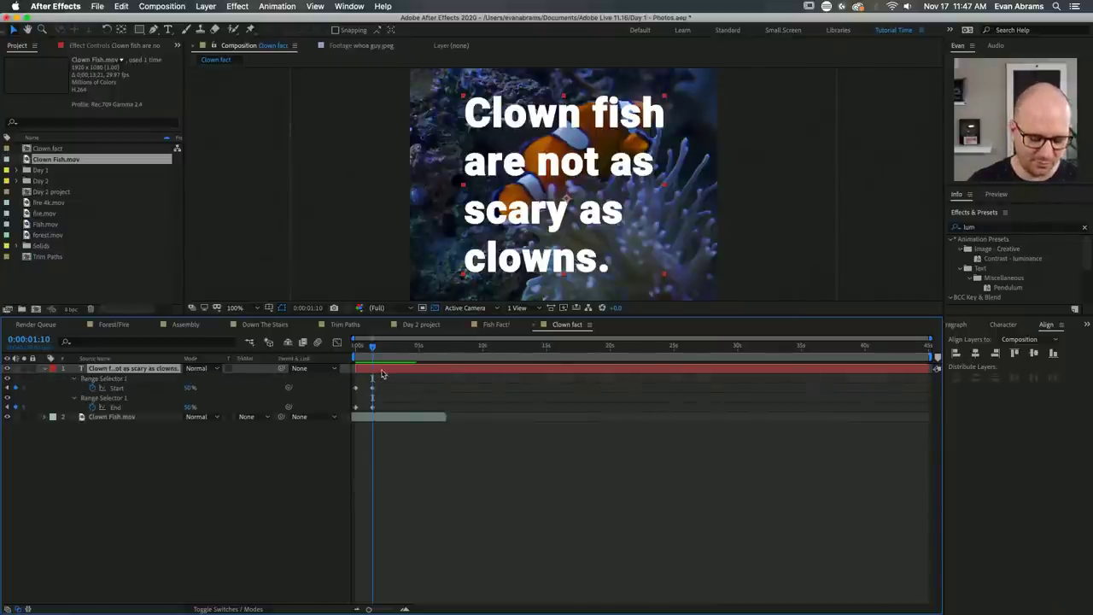
key(u)
key(u)
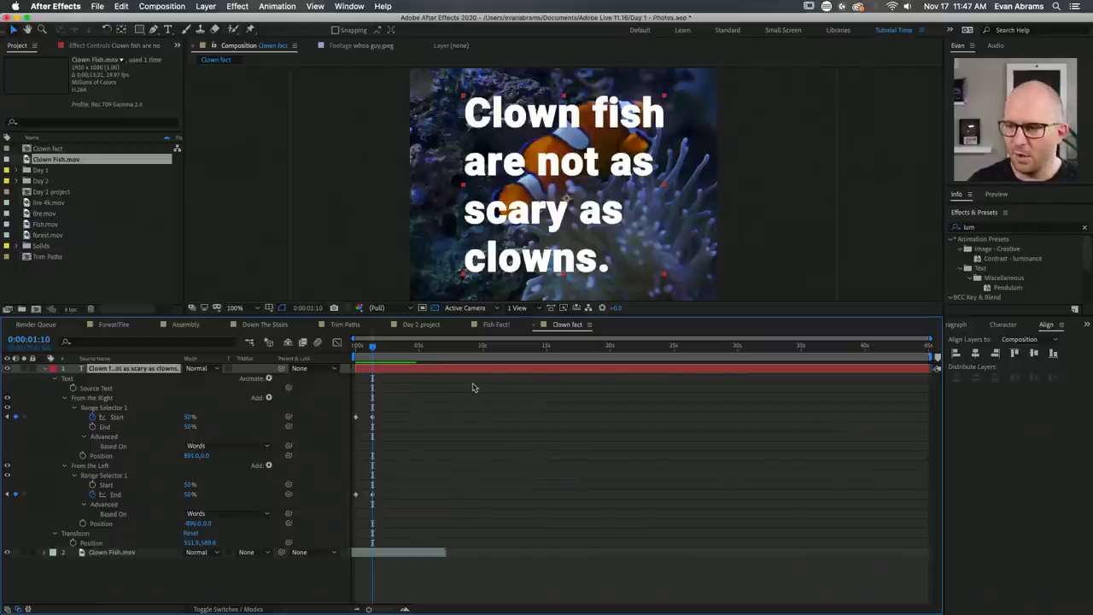
Try raising From the Right's End value, undo it, and preview the caption from the start.
click(93, 398)
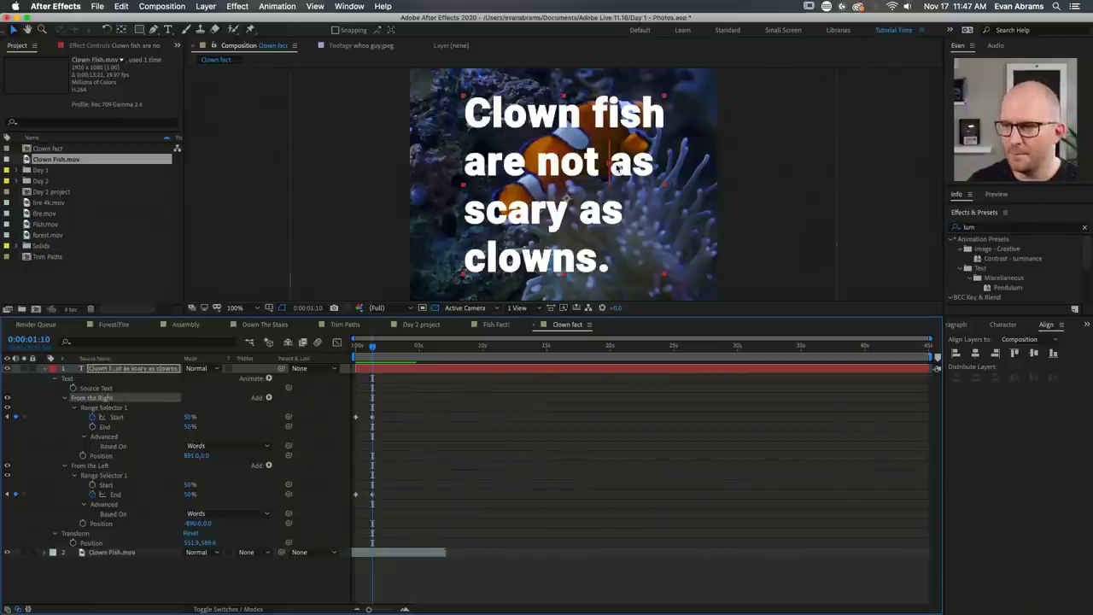
drag(615, 168, 863, 162)
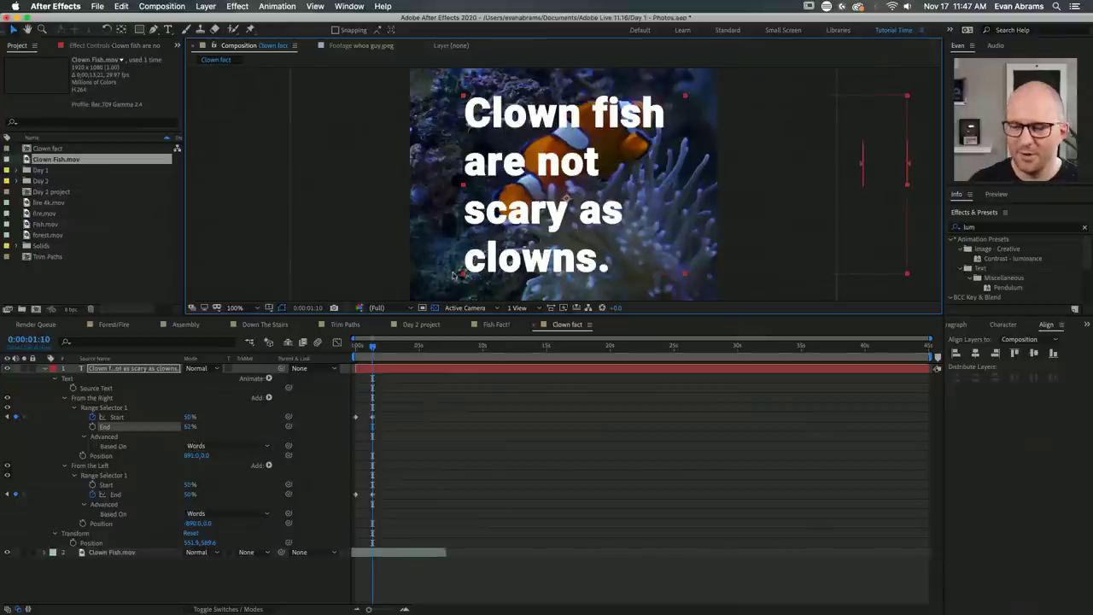
key(super+z)
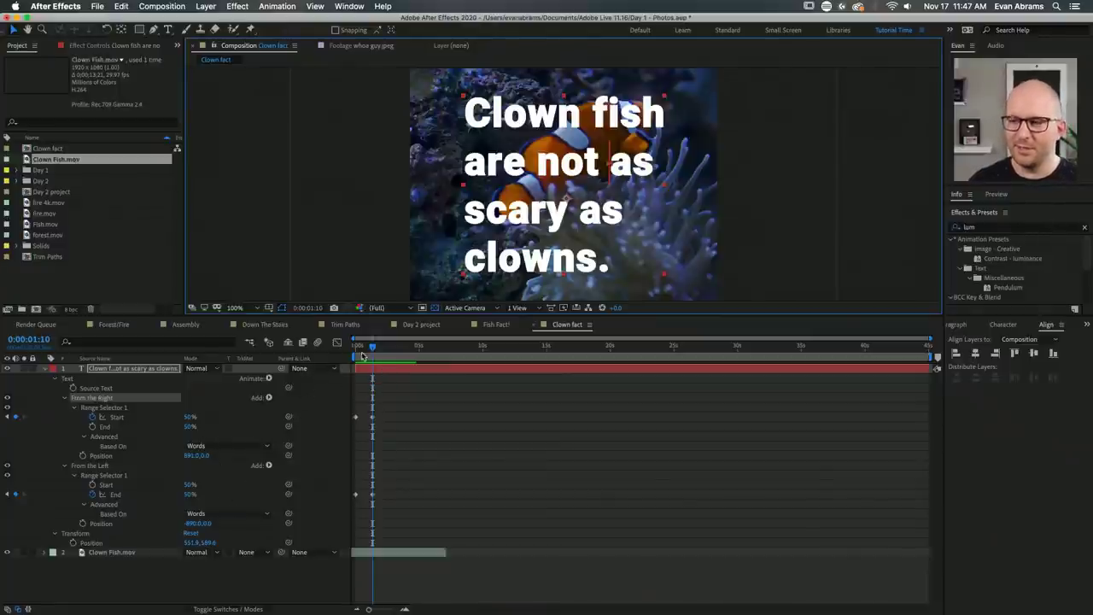
click(360, 355)
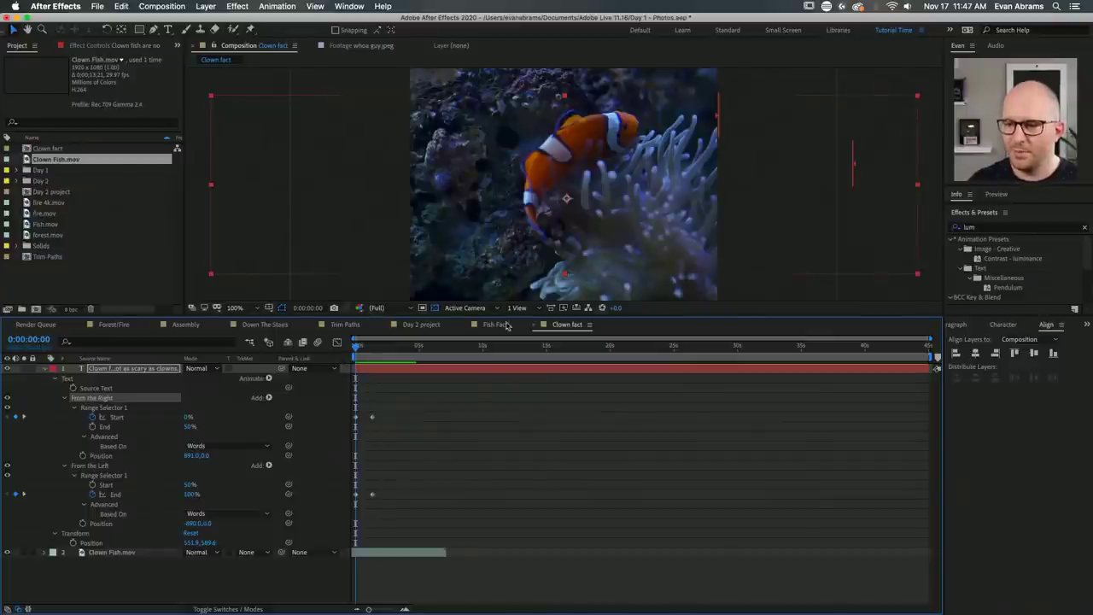
click(495, 369)
click(927, 182)
key(space)
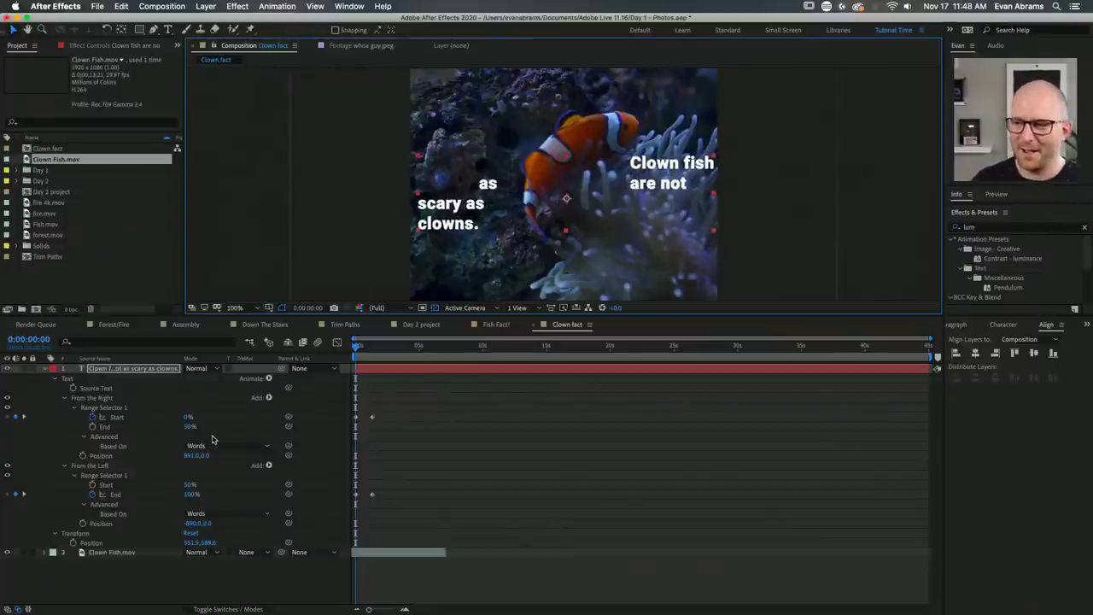
Set From the Right's End to 62% and From the Left's Start to 62%.
click(100, 399)
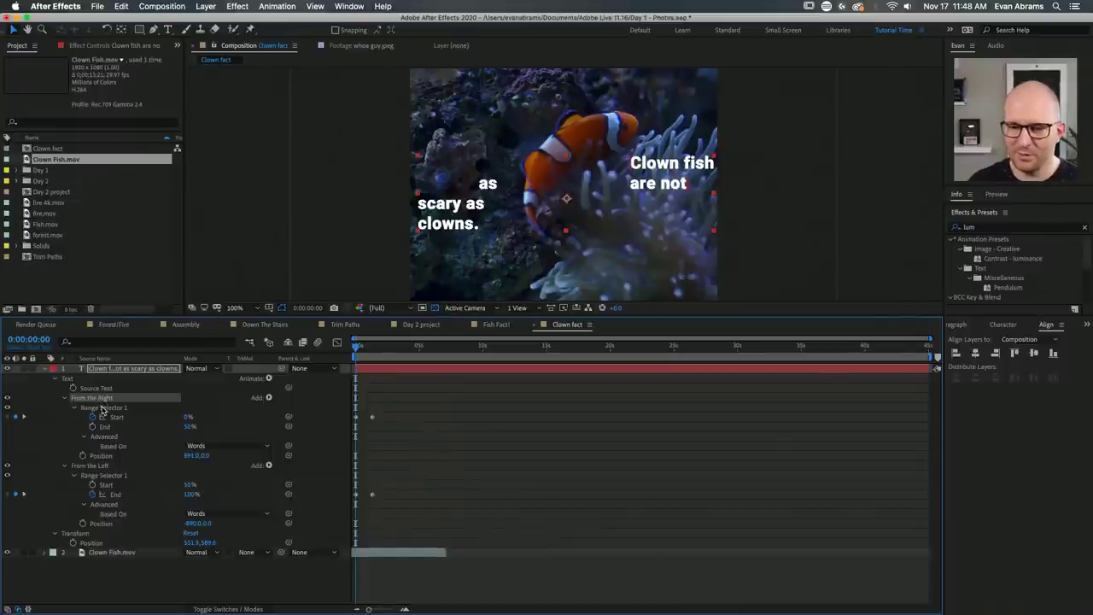
click(188, 426)
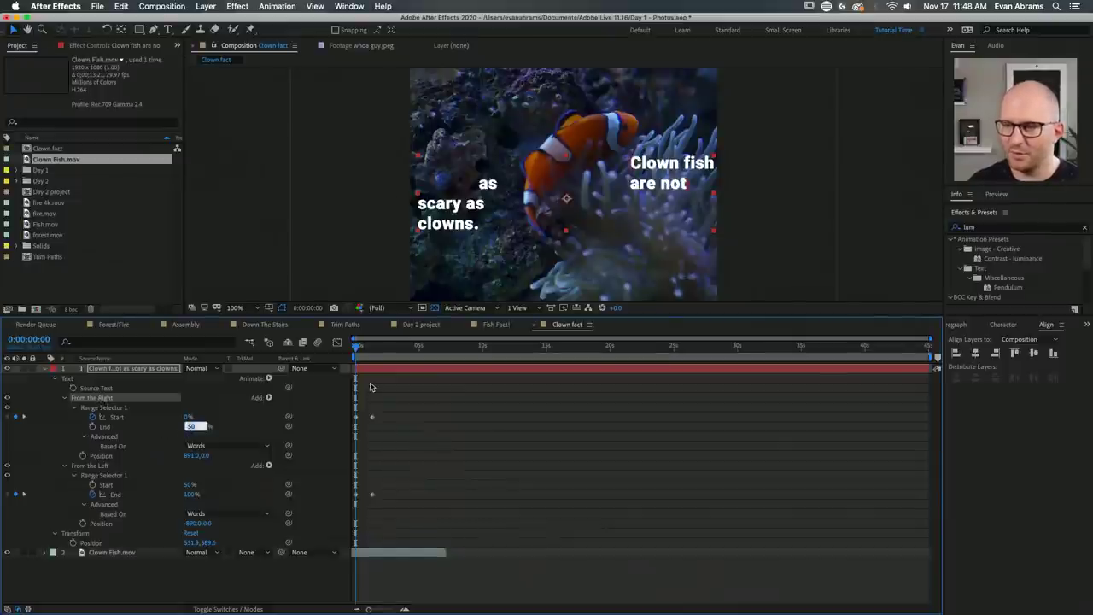
key(Up)
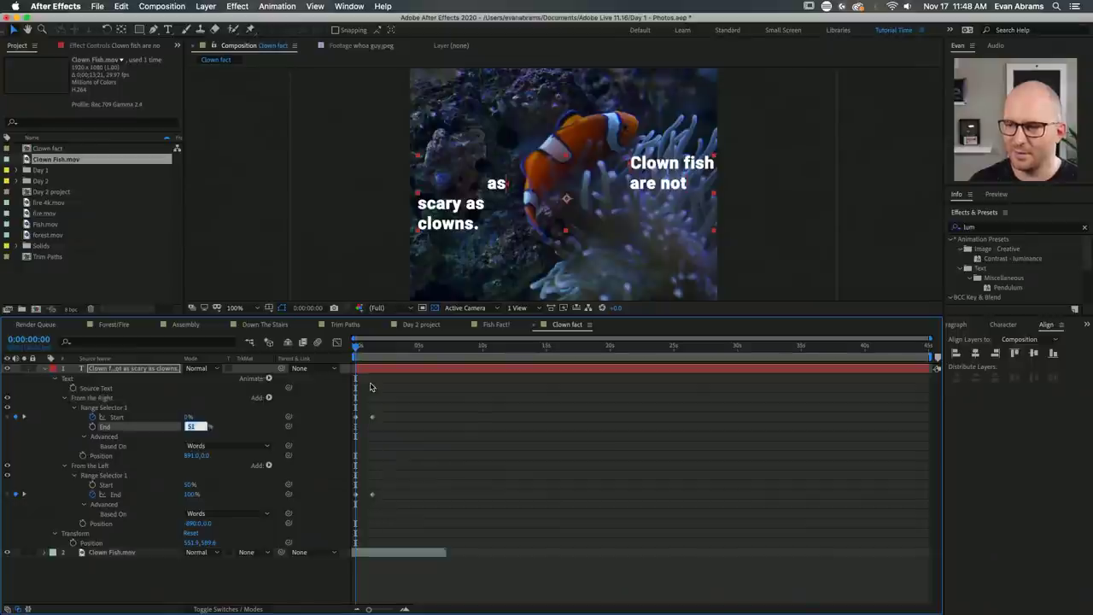
key(Up)
key(Up)
key(Up)
key(Up)
key(Up)
key(Up)
key(Up)
key(Up)
key(Up)
key(Up)
key(Up)
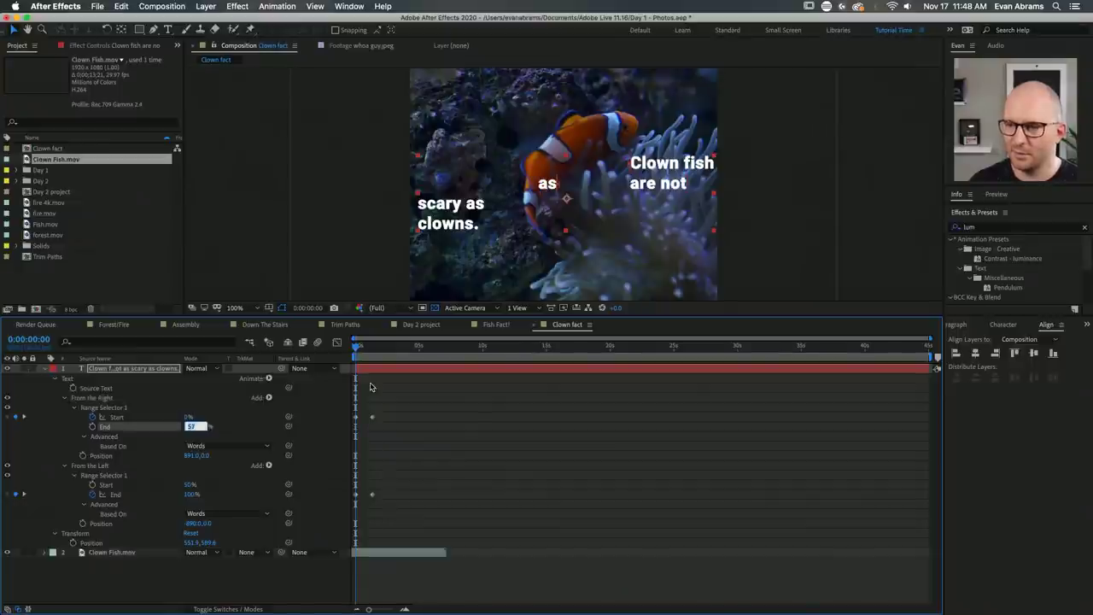
key(Down)
key(Down)
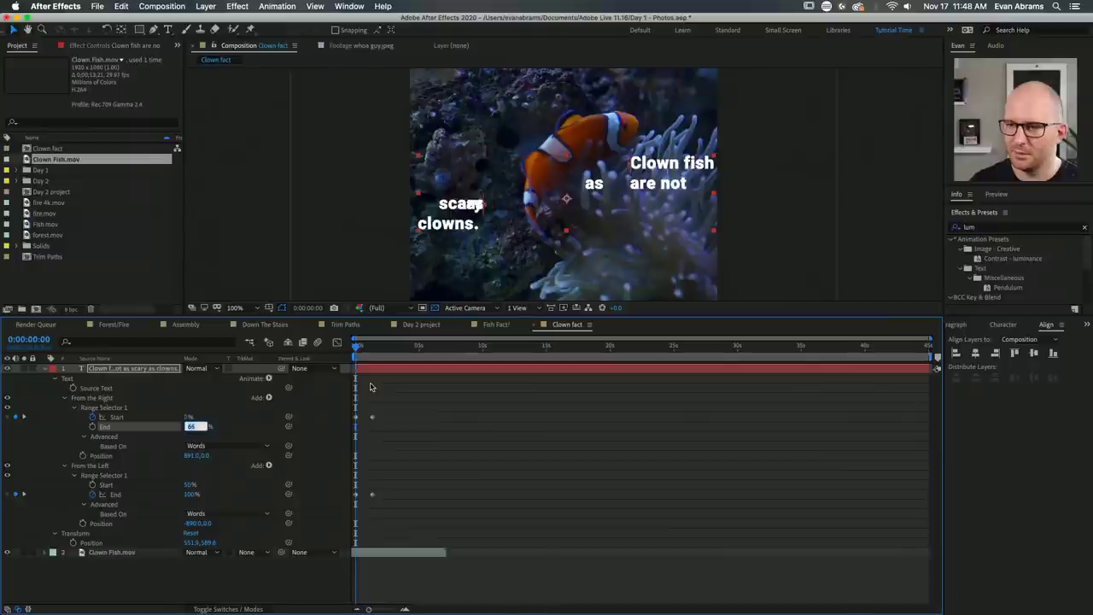
key(Up)
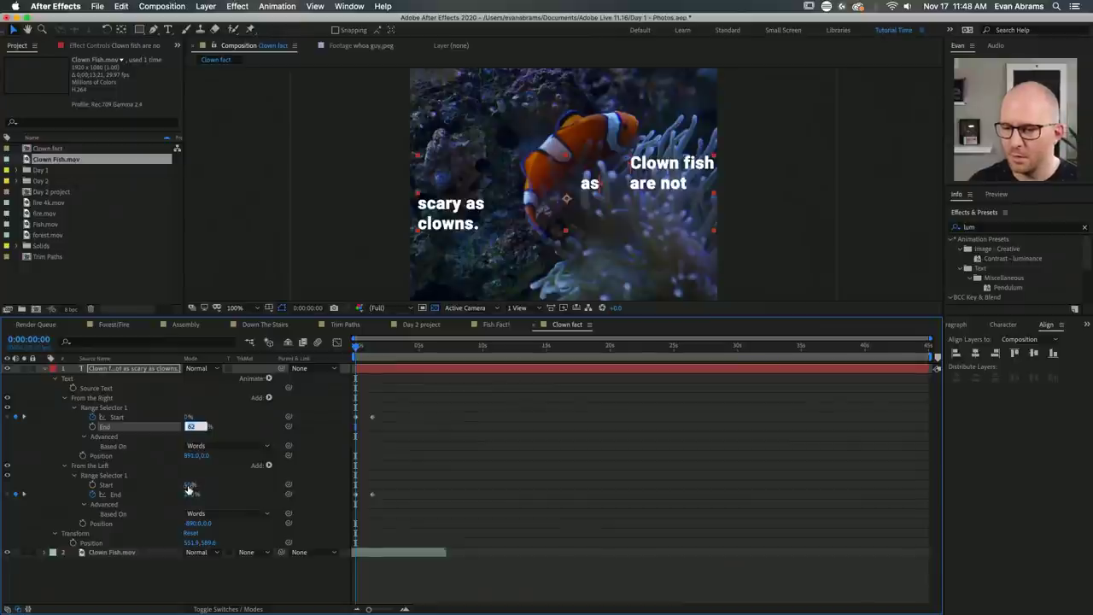
click(189, 485)
text(62)
key(Return)
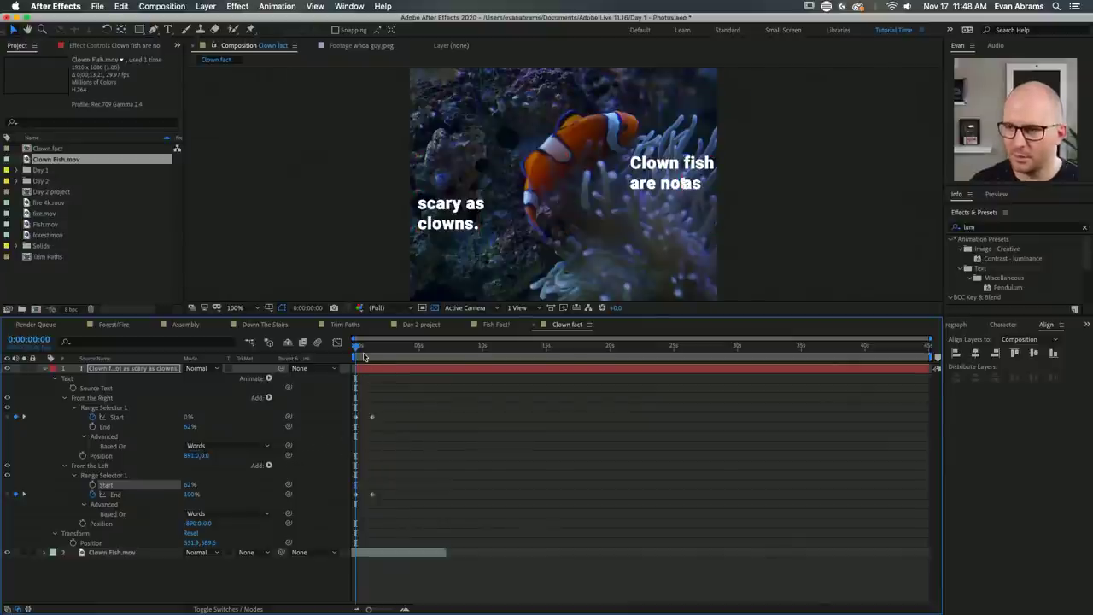
At 0:00:01:10 adjust From the Right's Start, set From the Left's End to 62%, and preview.
key(space)
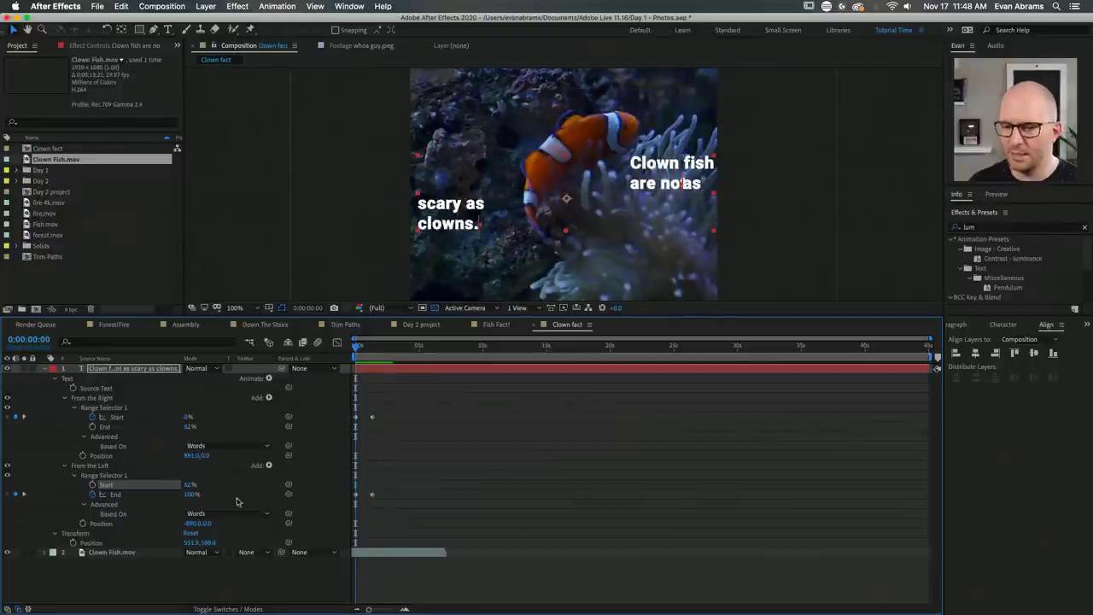
click(372, 348)
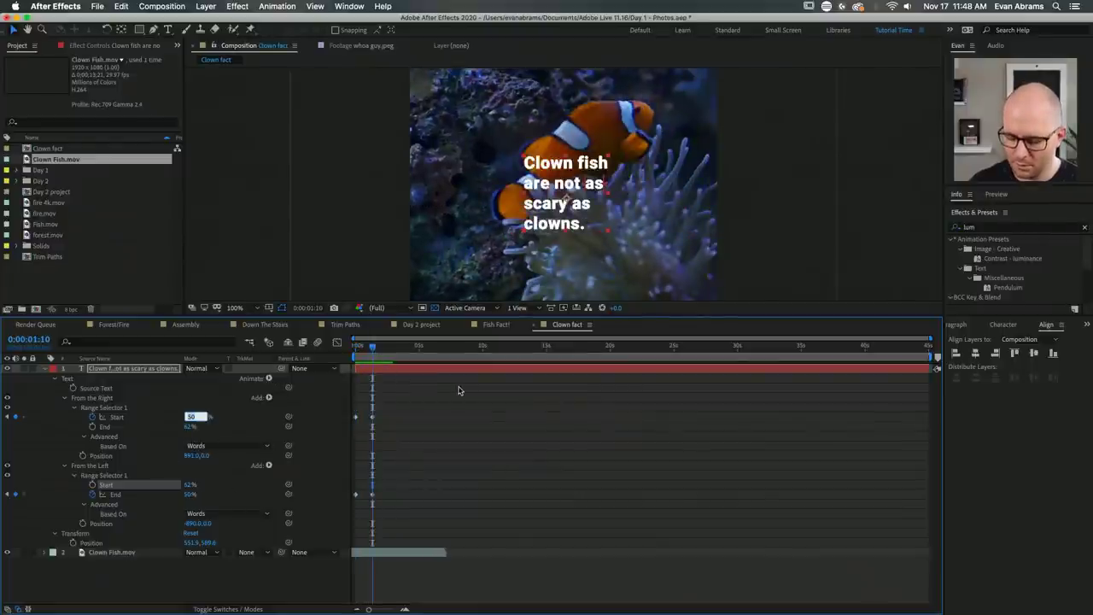
drag(189, 416, 196, 417)
click(189, 494)
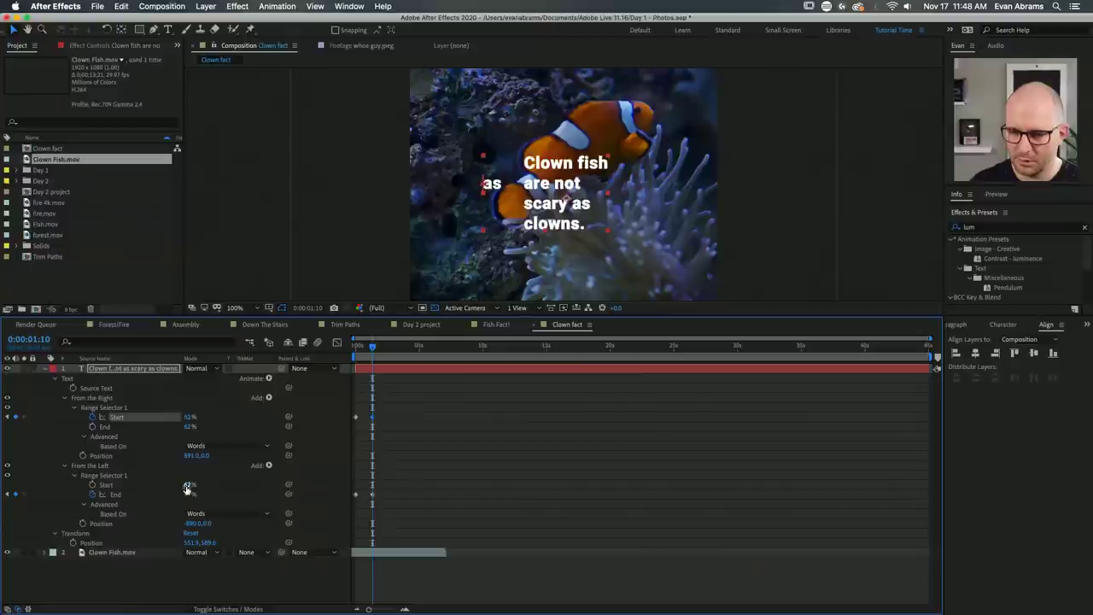
text(62)
key(Return)
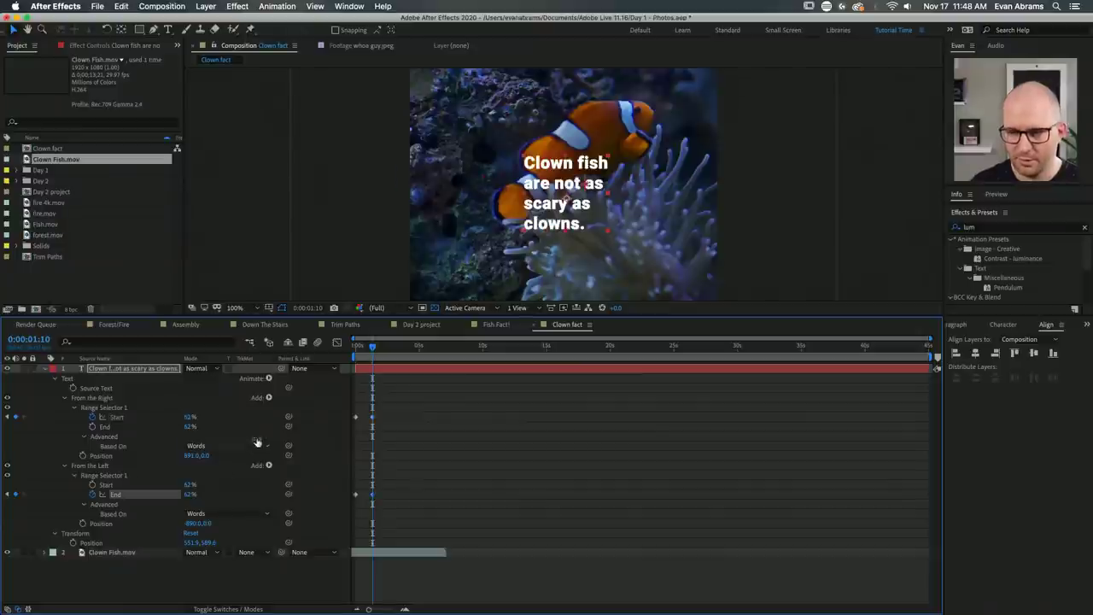
key(Home)
key(space)
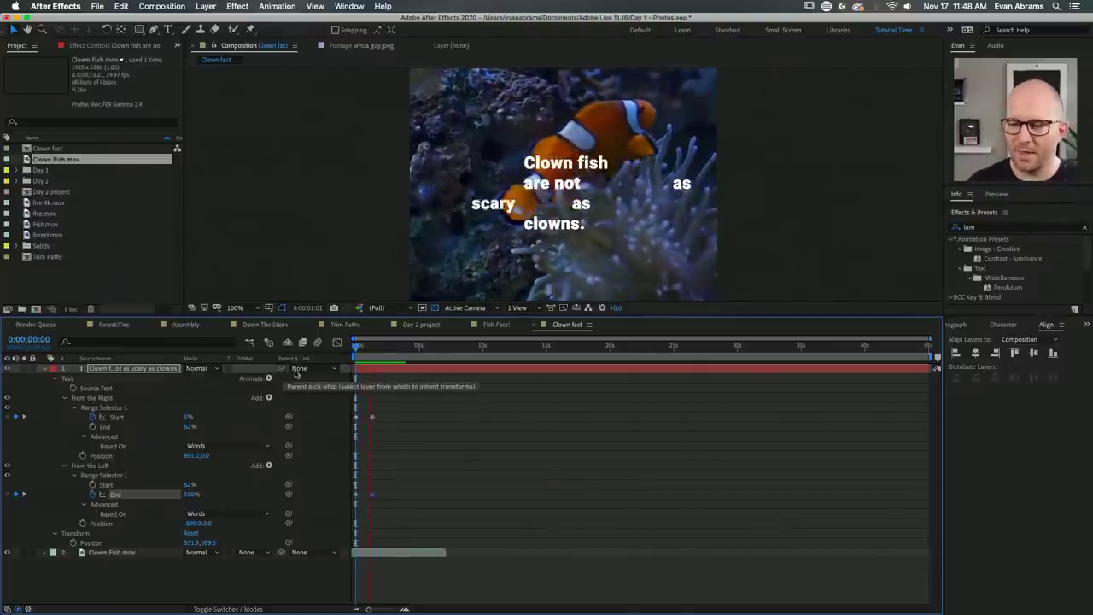
key(space)
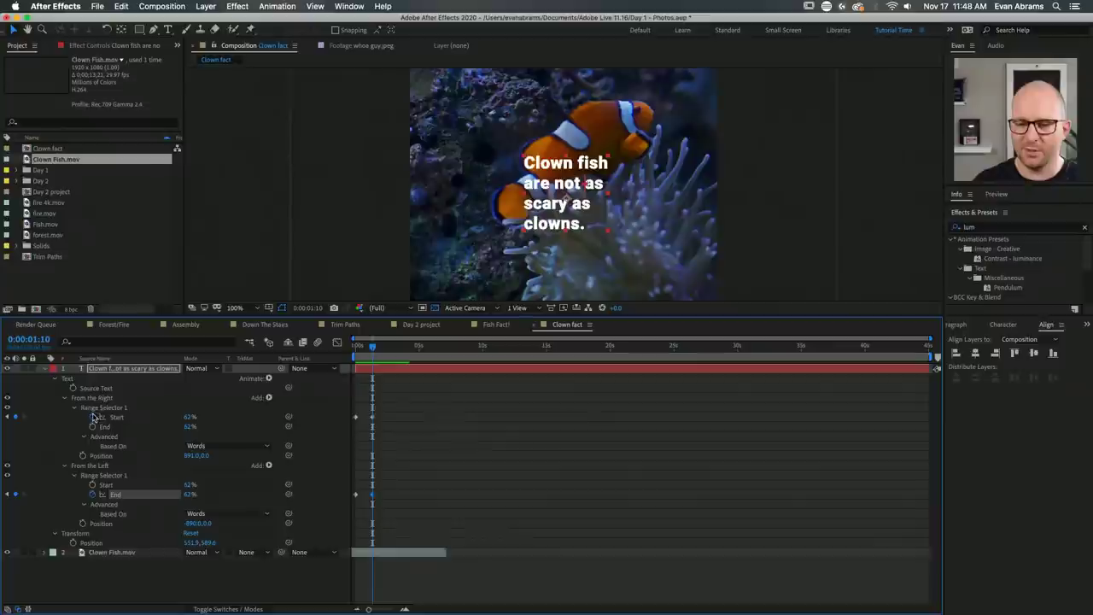
Remove both animators' range keyframes and reset their Start and End to 0% and 100%.
click(93, 417)
click(92, 494)
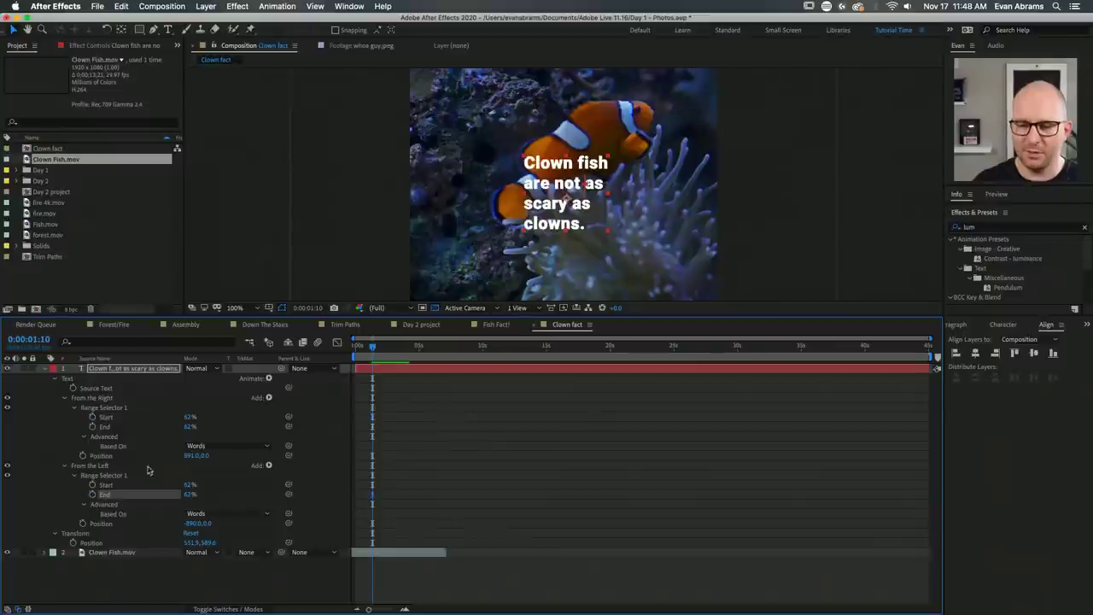
right_click(108, 418)
click(118, 429)
shift+click(107, 427)
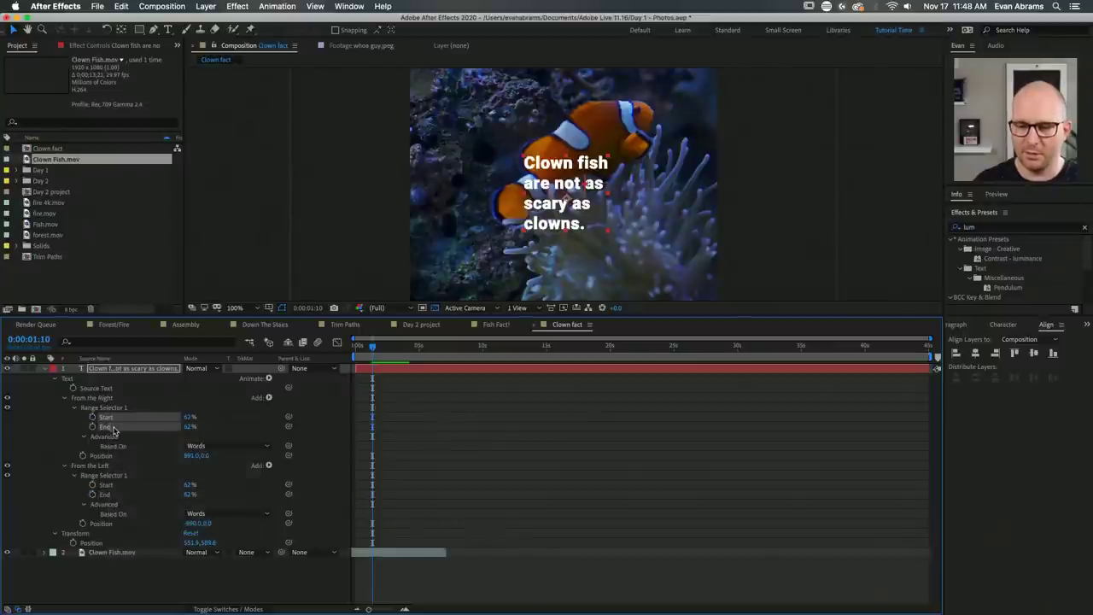
right_click(111, 425)
click(130, 509)
click(106, 484)
shift+click(104, 494)
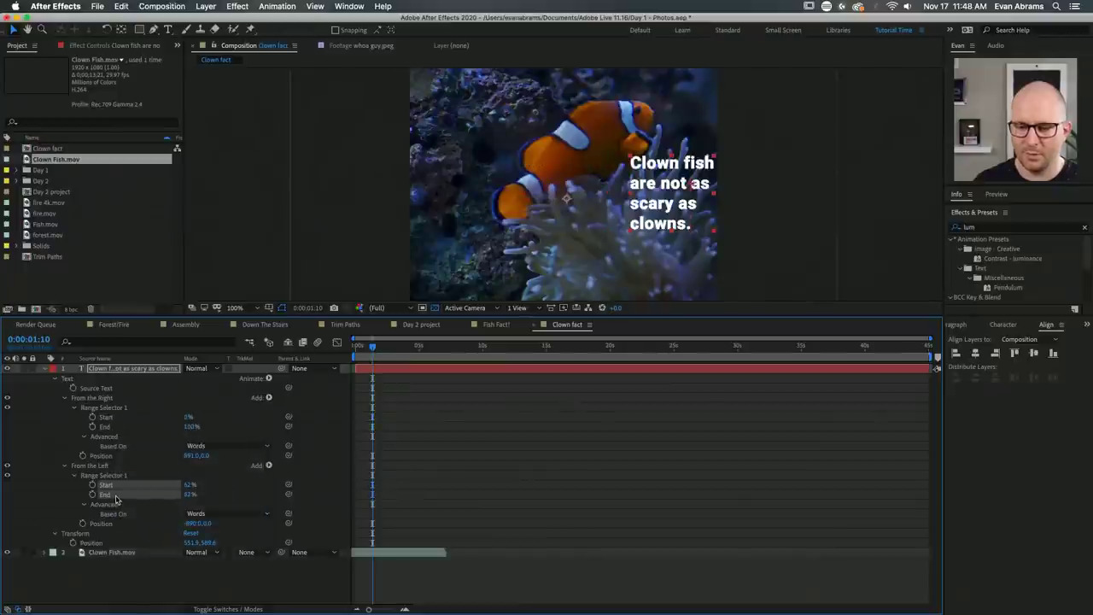
right_click(110, 493)
click(143, 560)
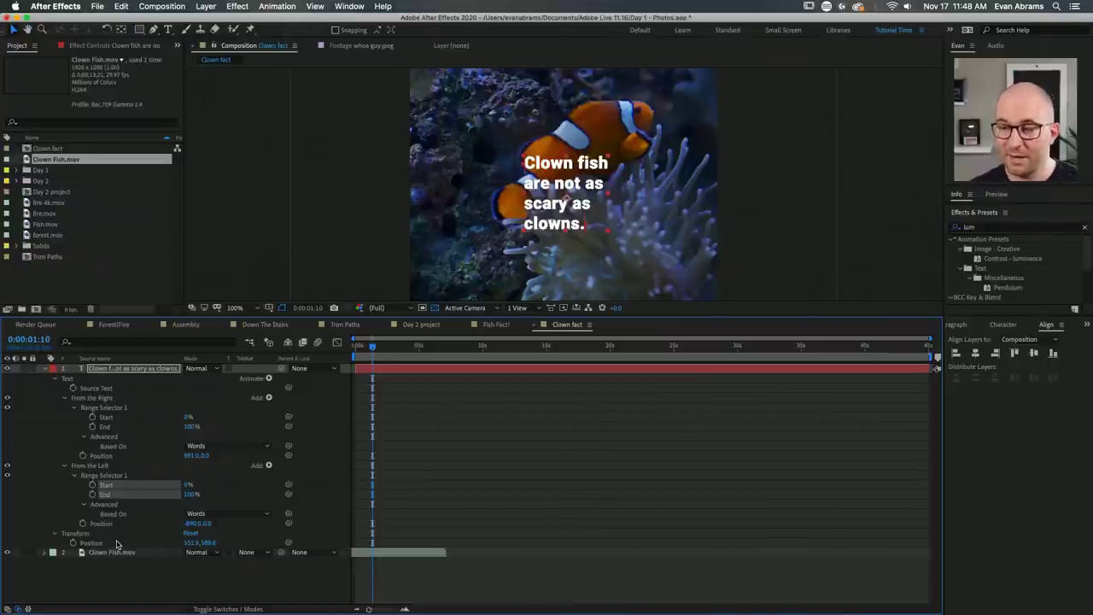
click(631, 199)
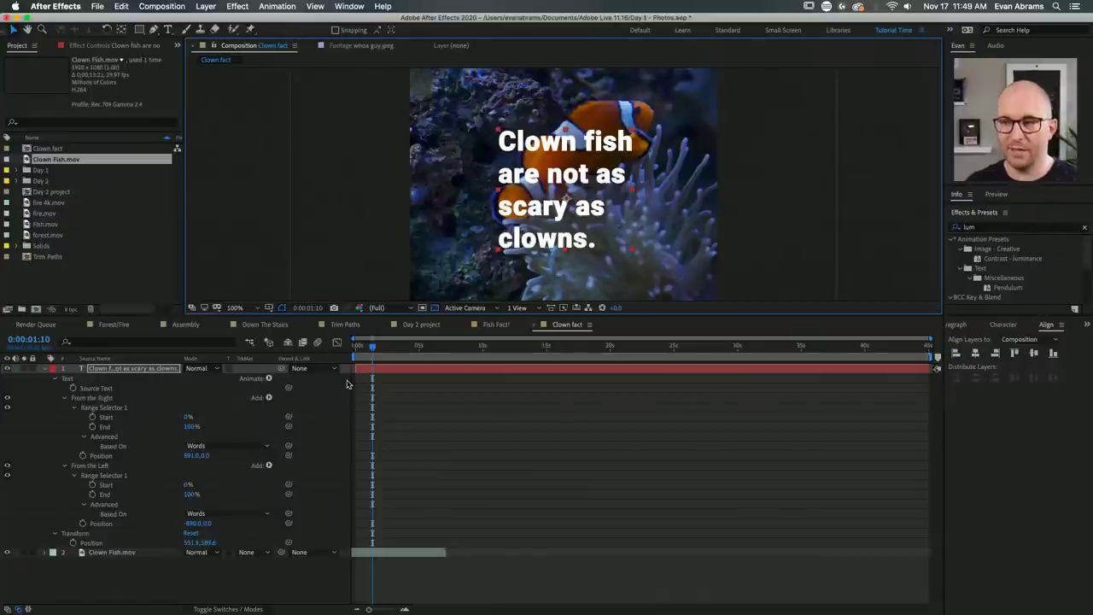
Switch From the Right's range selector units from Percentage to Index.
click(85, 438)
click(85, 437)
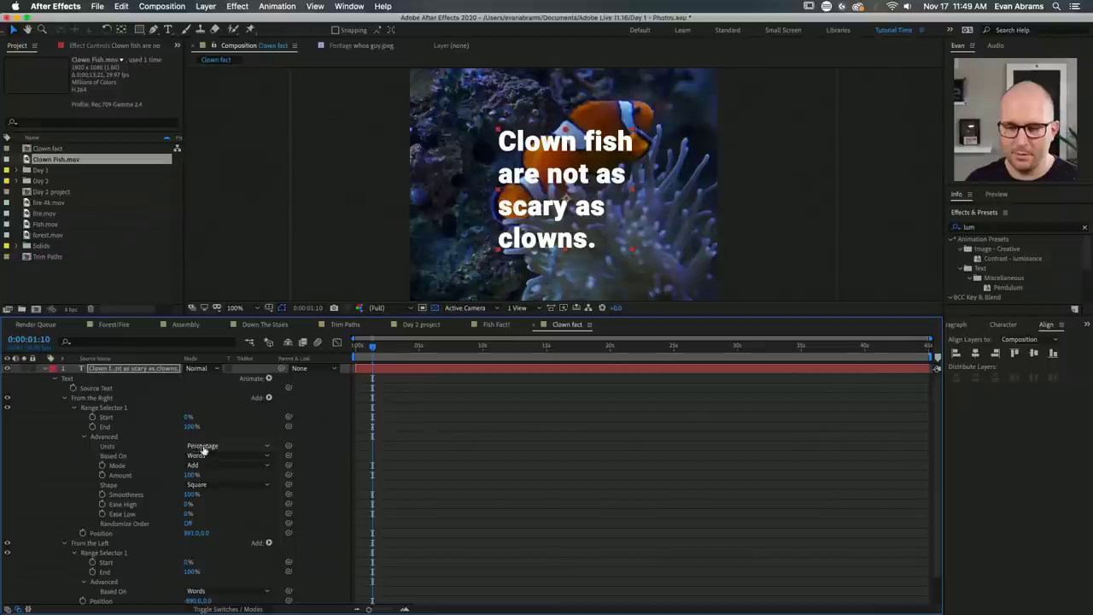
click(207, 448)
click(206, 468)
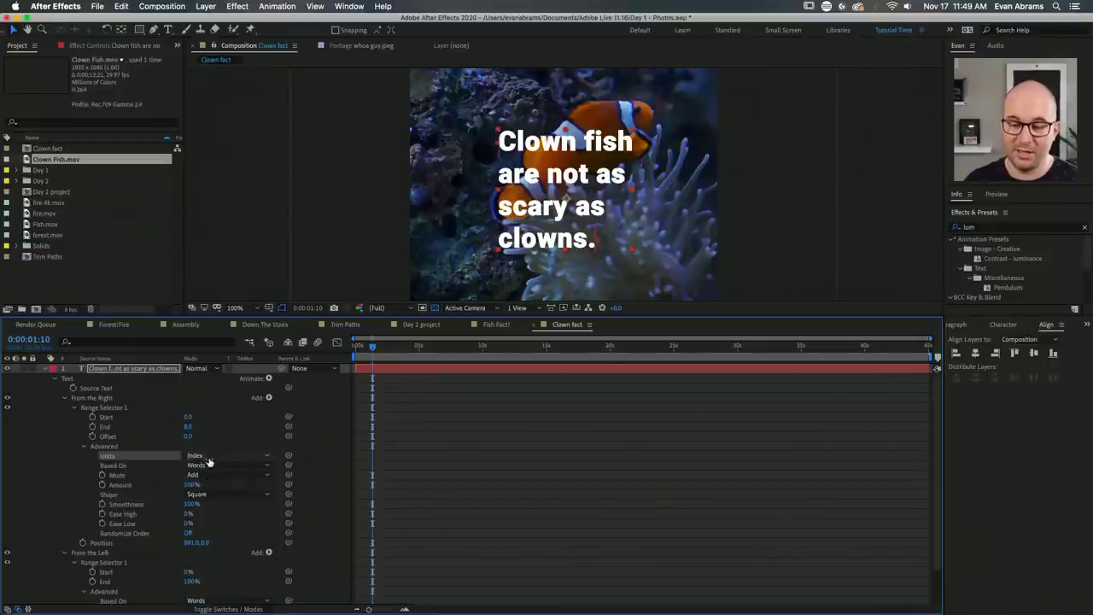
click(84, 447)
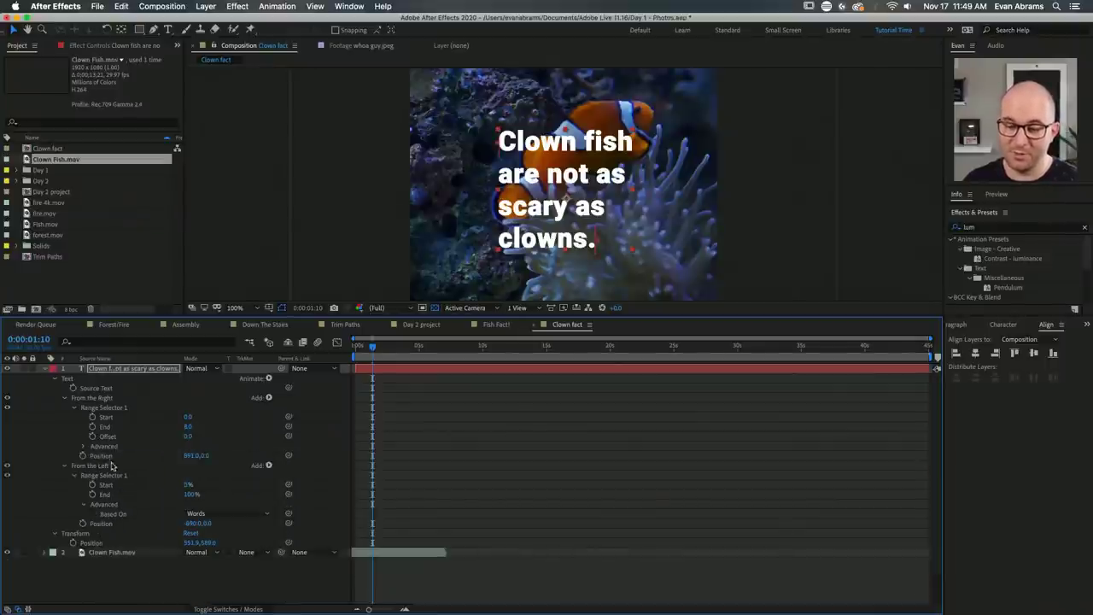
Switch From the Left's range selector units from Percentage to Index.
click(74, 475)
click(64, 466)
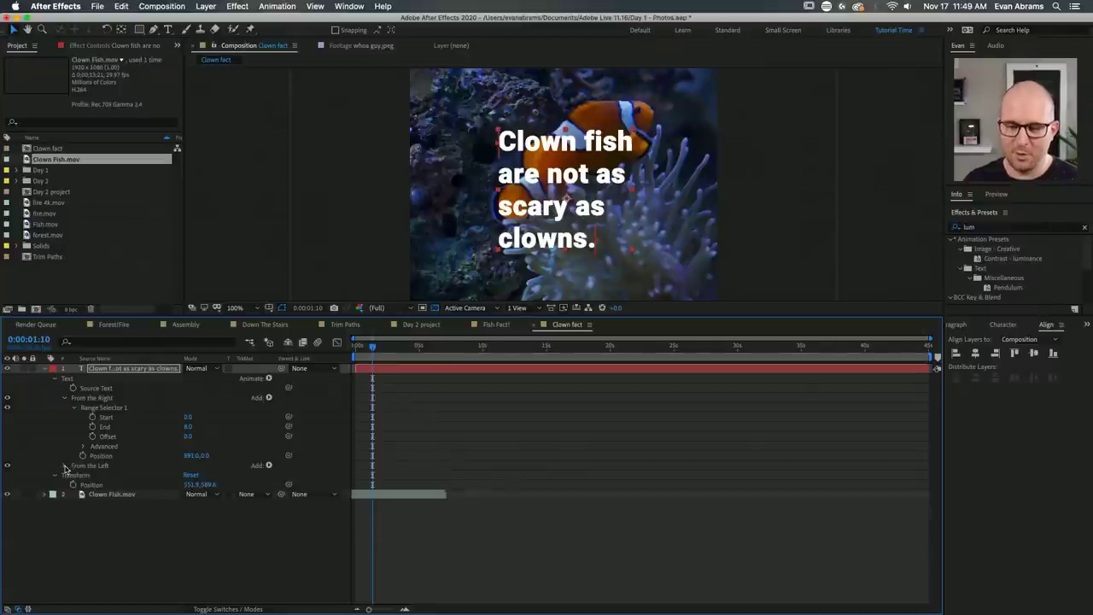
click(64, 465)
click(73, 475)
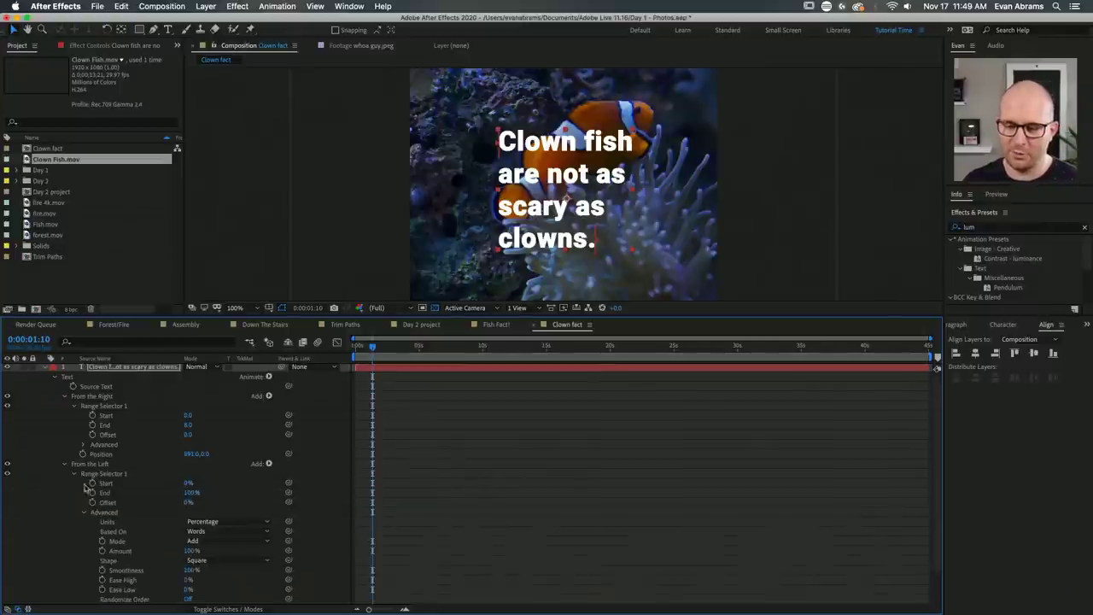
click(195, 524)
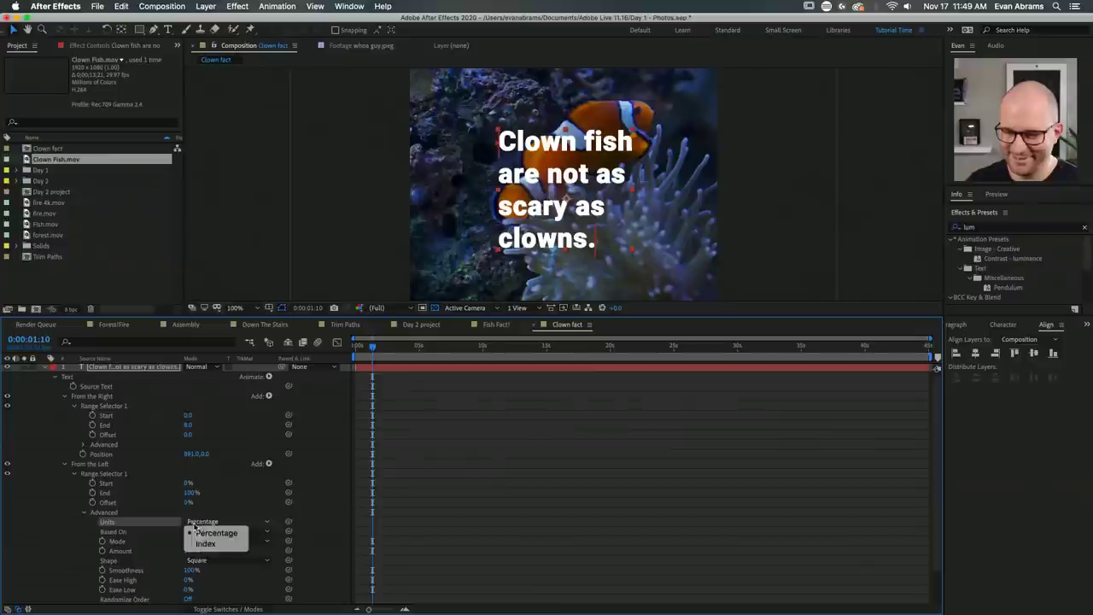
click(205, 543)
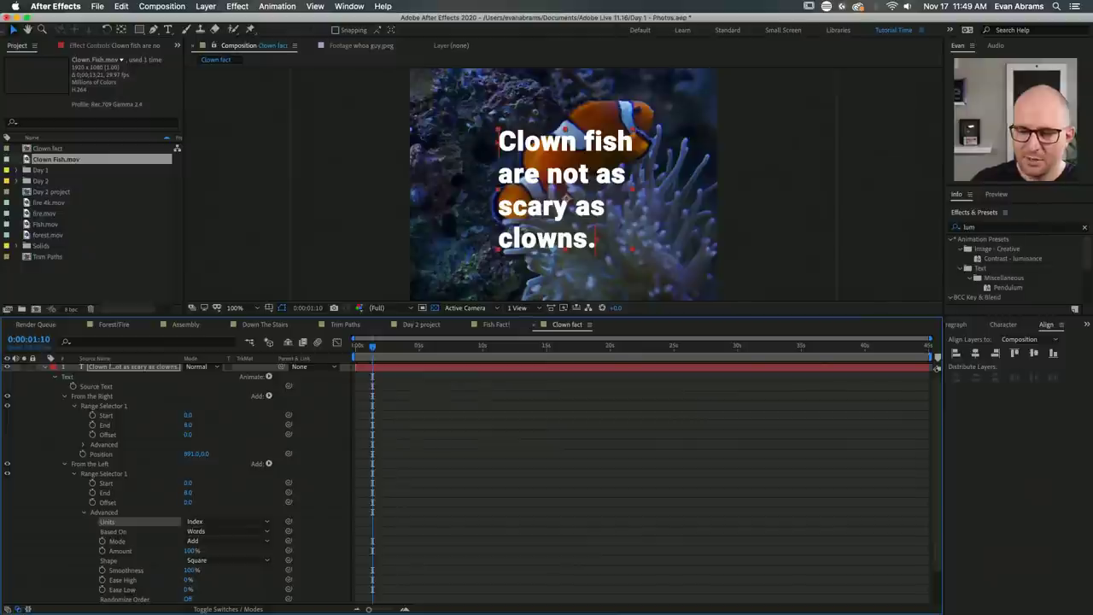
click(65, 464)
click(107, 418)
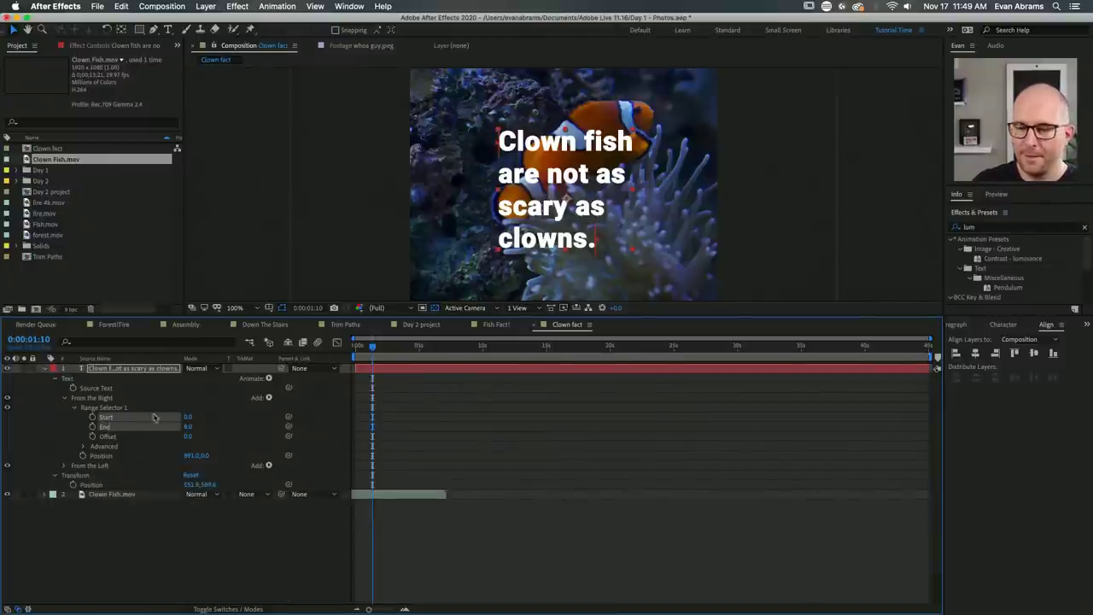
Set From the Right's range selector End to 5.
click(84, 446)
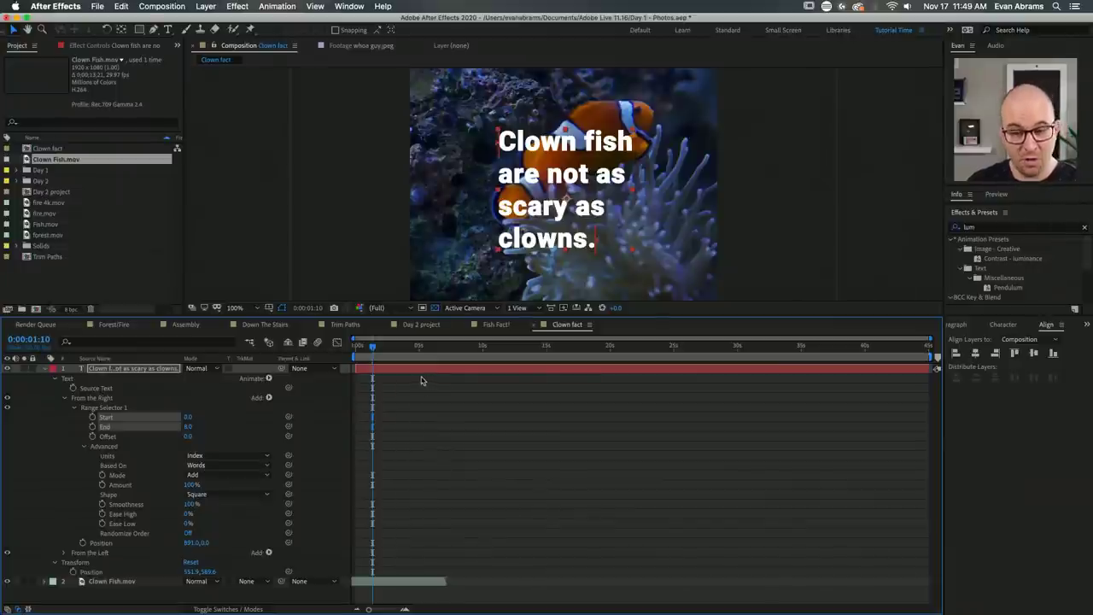
drag(376, 355, 350, 361)
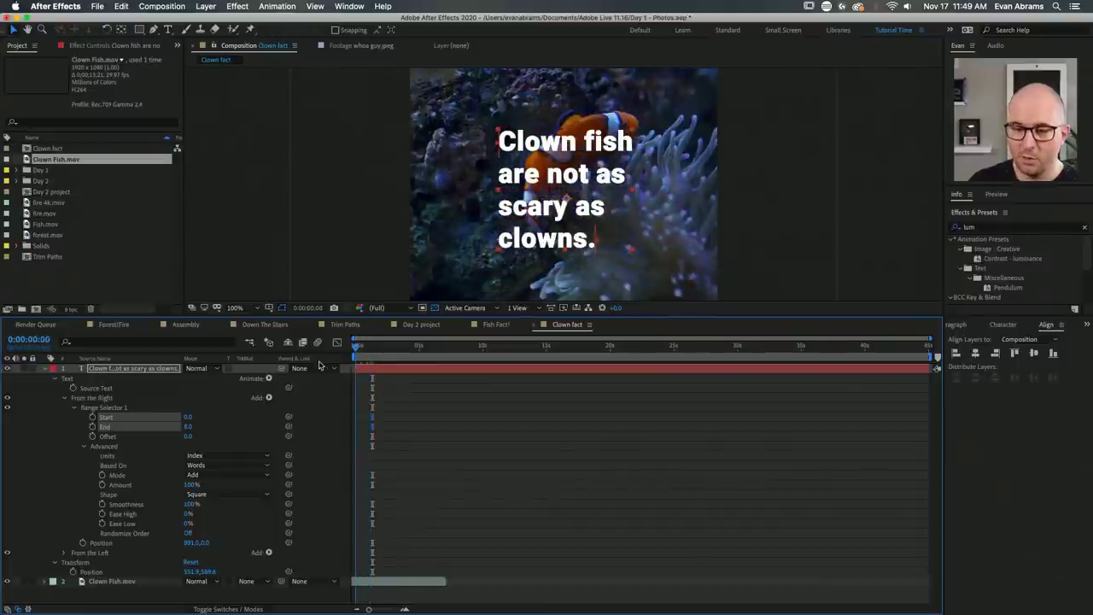
click(124, 410)
click(120, 418)
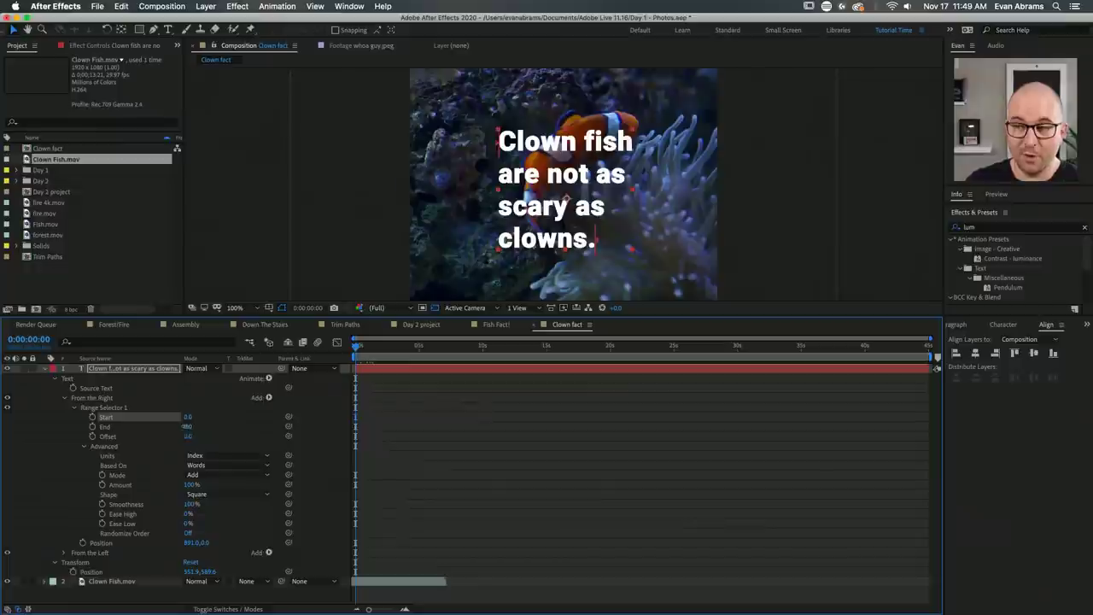
click(196, 425)
text(18)
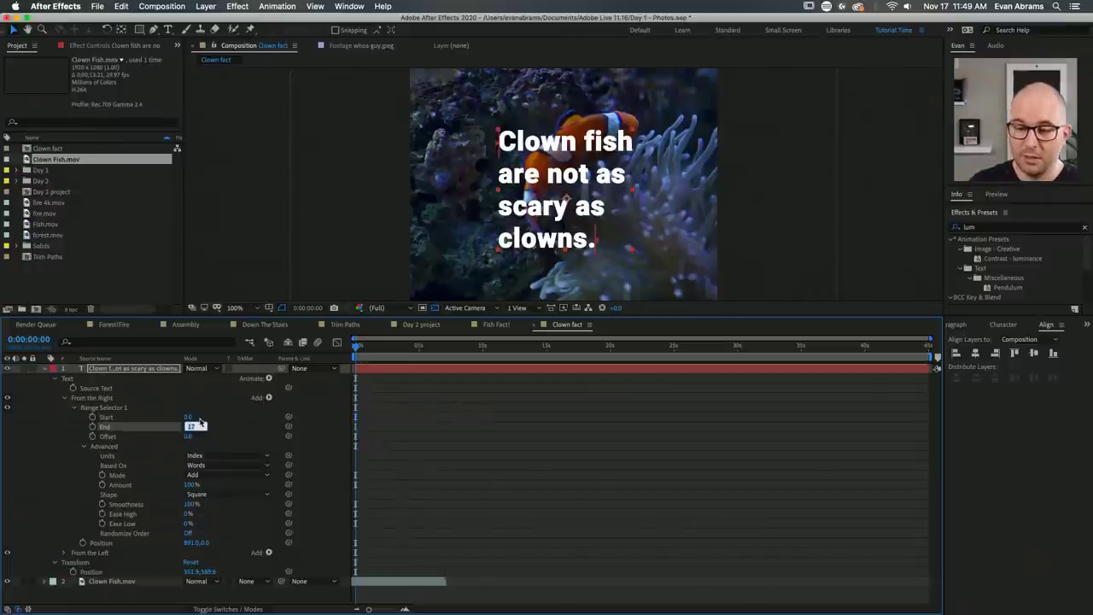
key(Down)
key(Down)
key(Down)
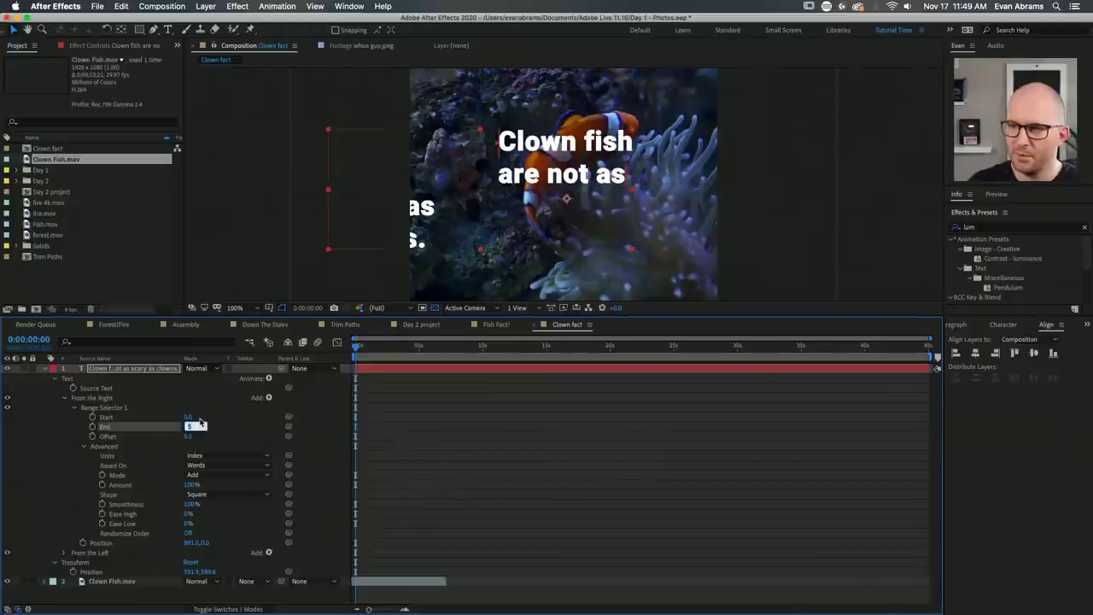
Reset the Position offsets of both From the Right and From the Left to 0.
click(193, 542)
text(0)
key(Return)
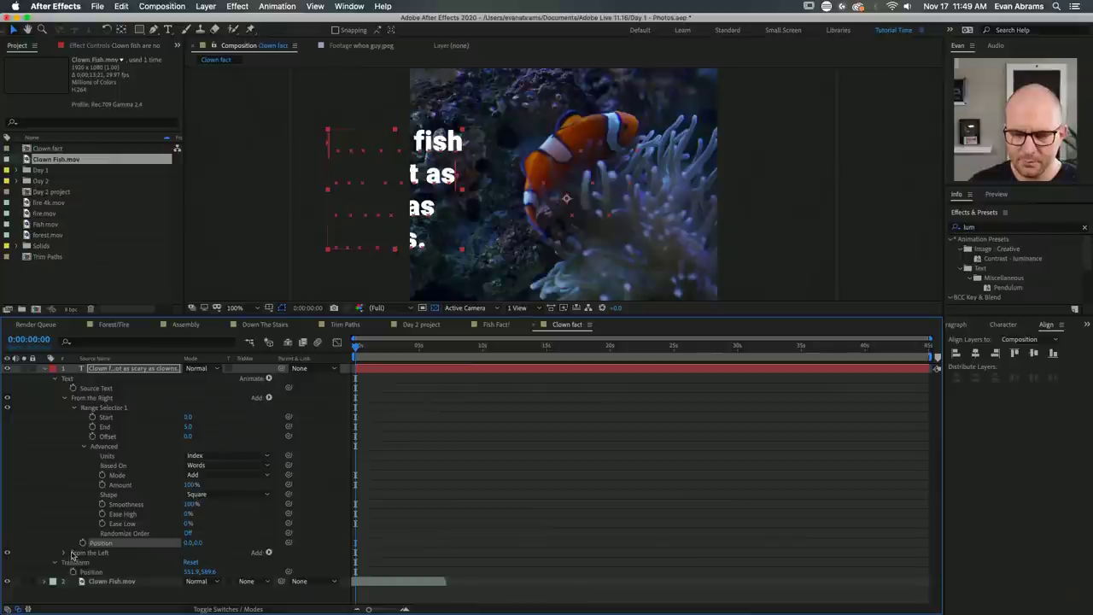
click(63, 552)
scroll(69, 555, down, 5)
click(193, 580)
text(00)
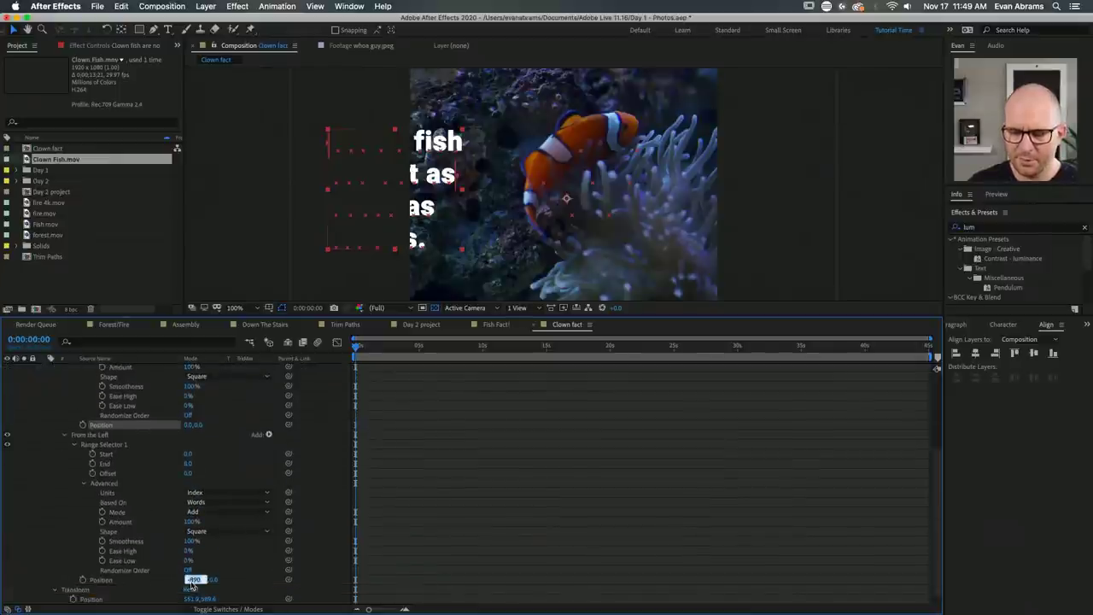
key(Return)
scroll(200, 512, up, 3)
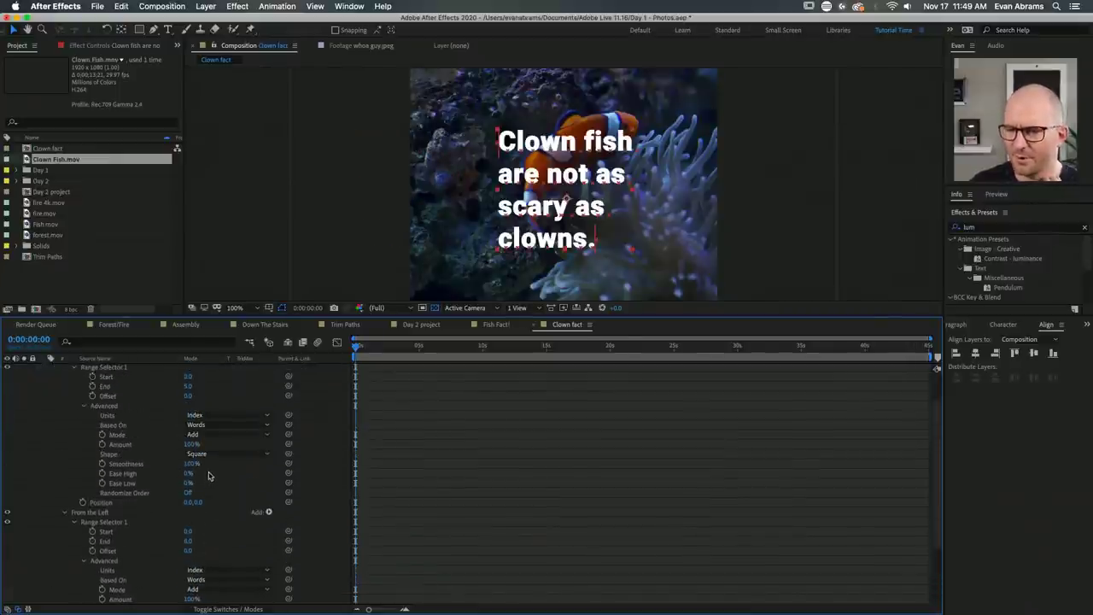
scroll(208, 476, up, 2)
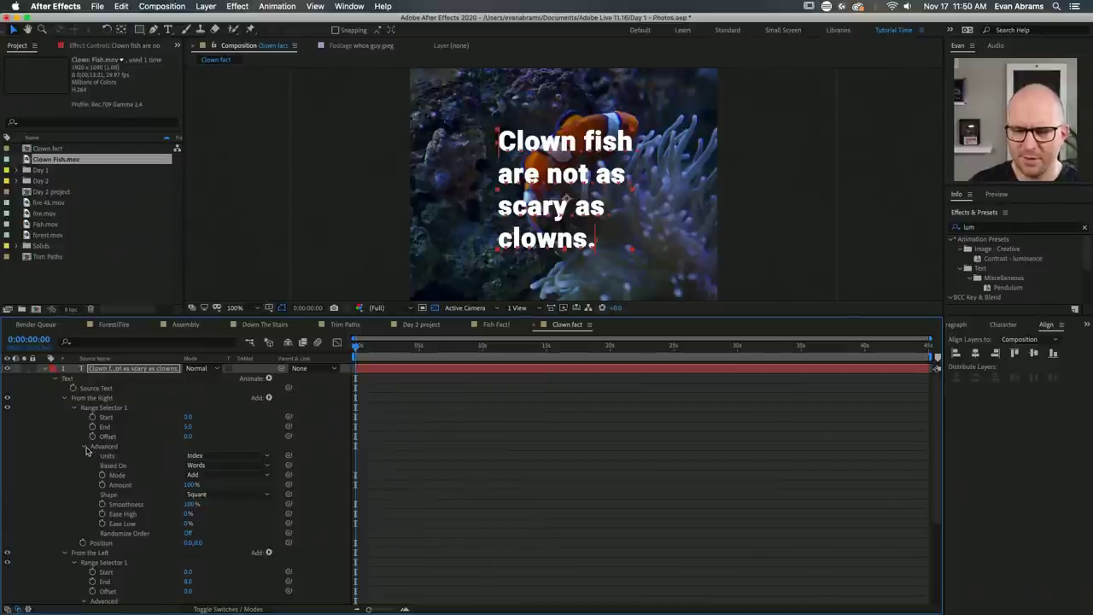
click(127, 420)
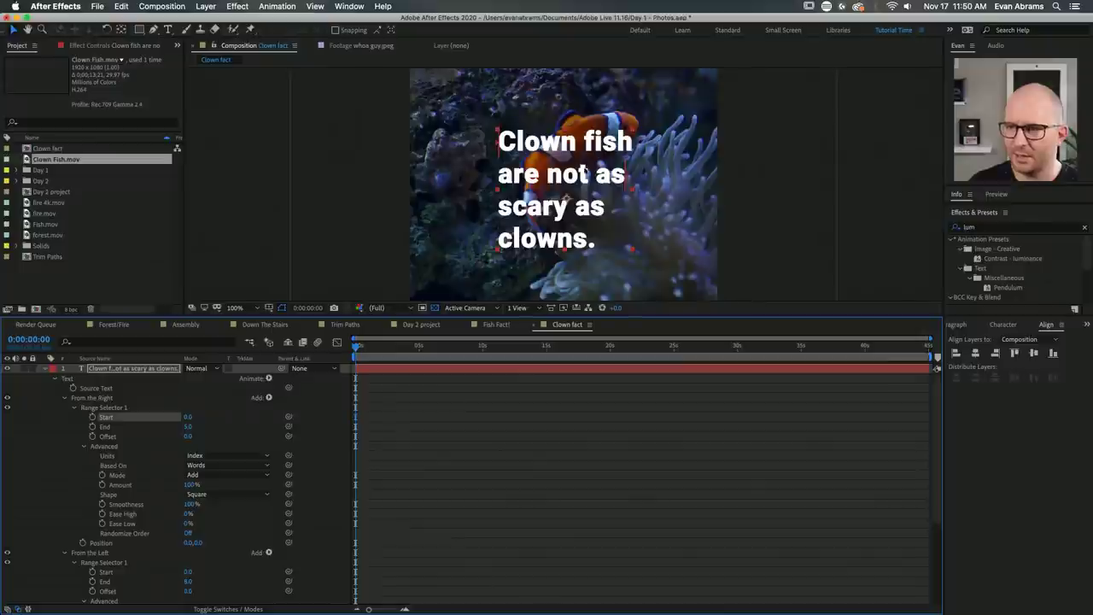
click(84, 446)
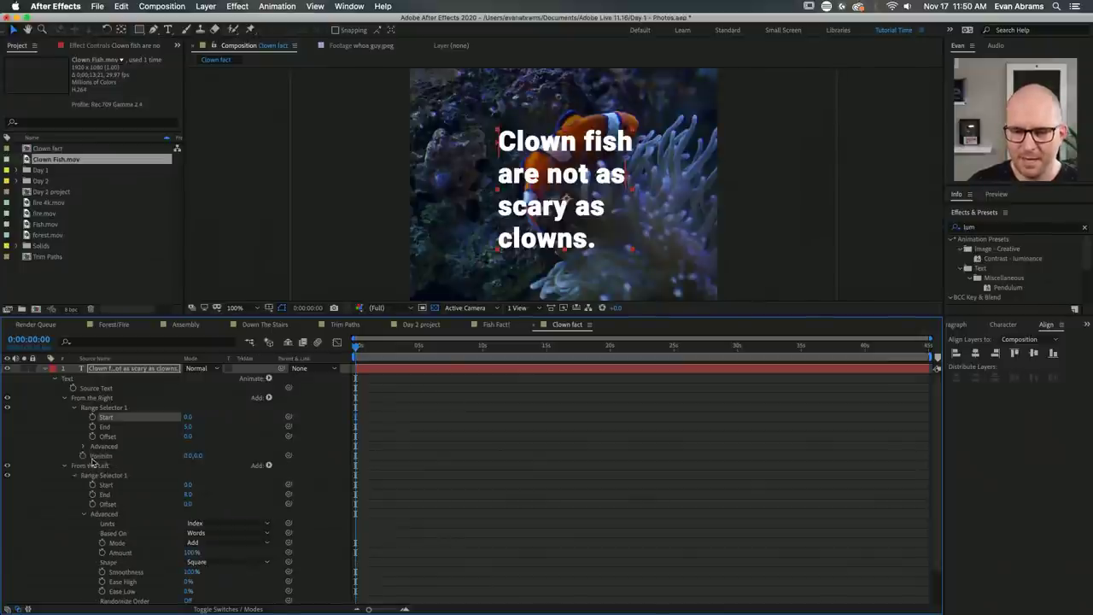
click(188, 484)
text(5)
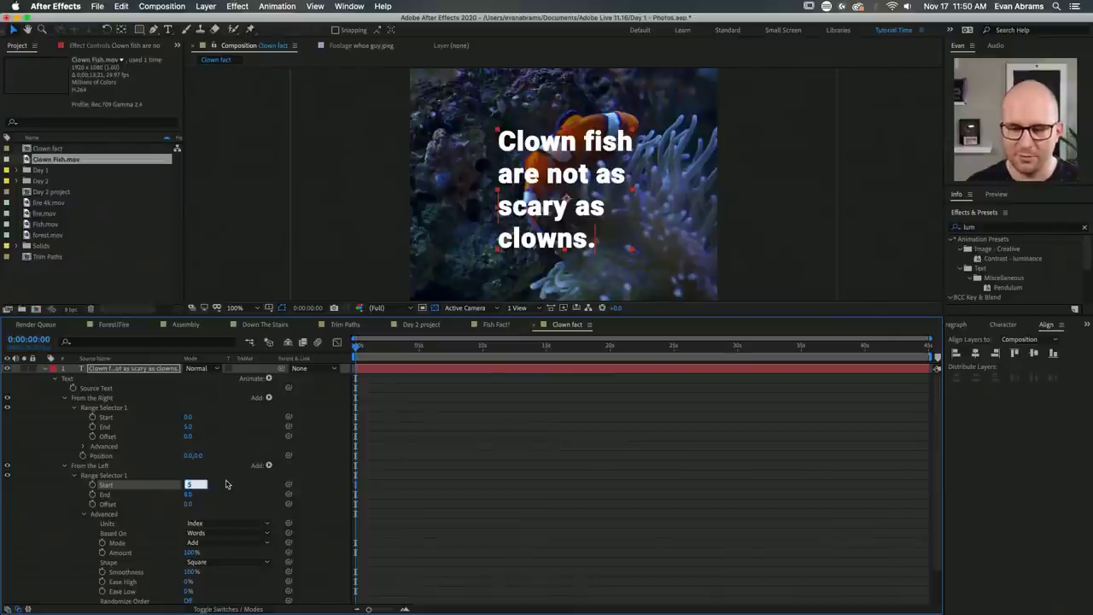
click(225, 484)
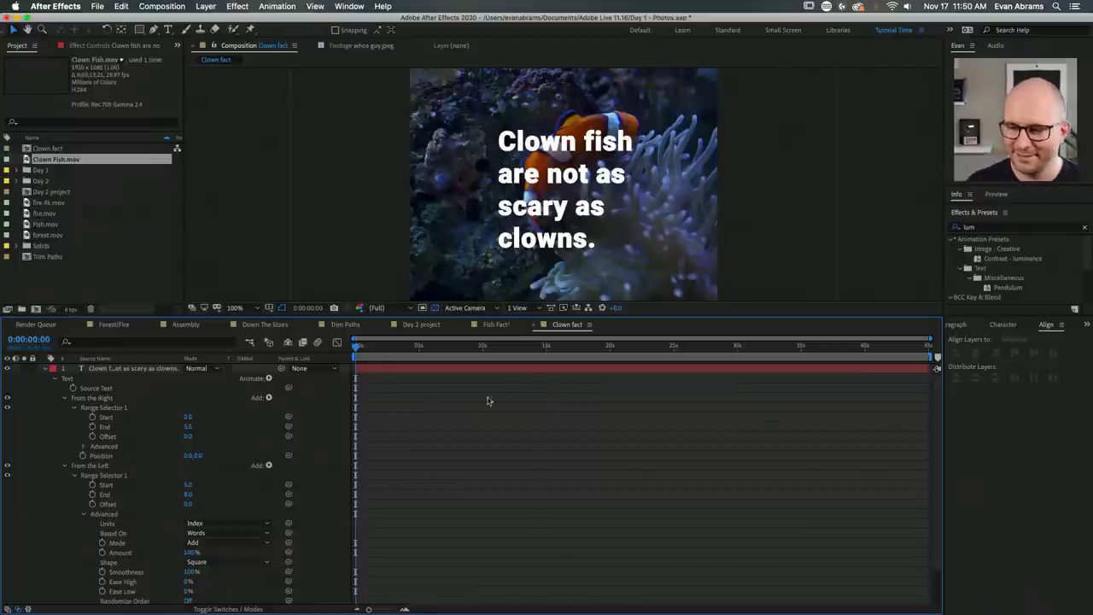
click(367, 373)
key(space)
key(space)
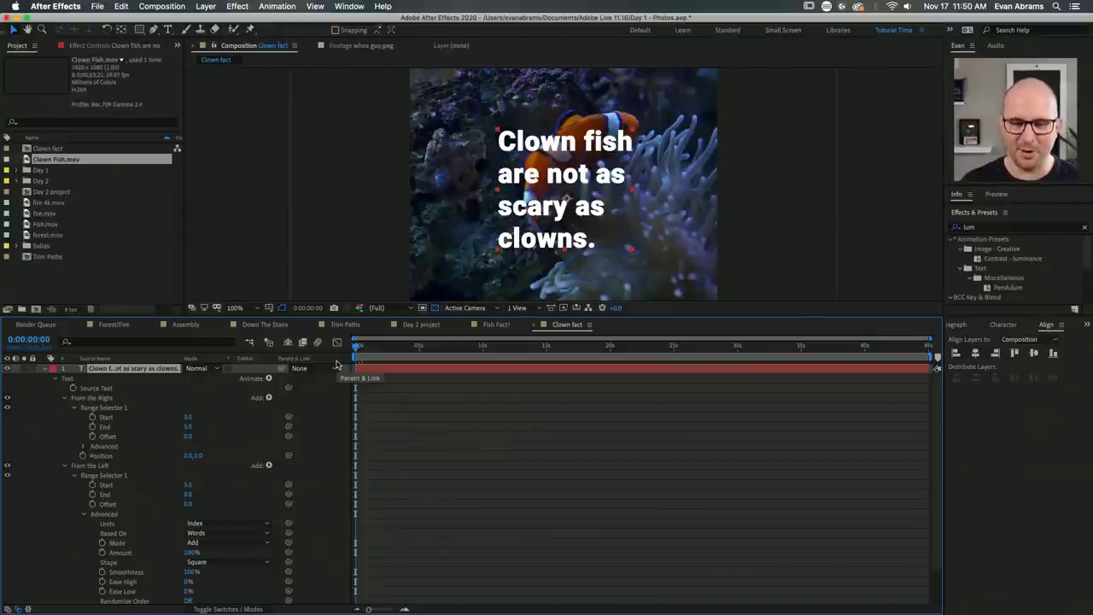
click(360, 389)
click(369, 355)
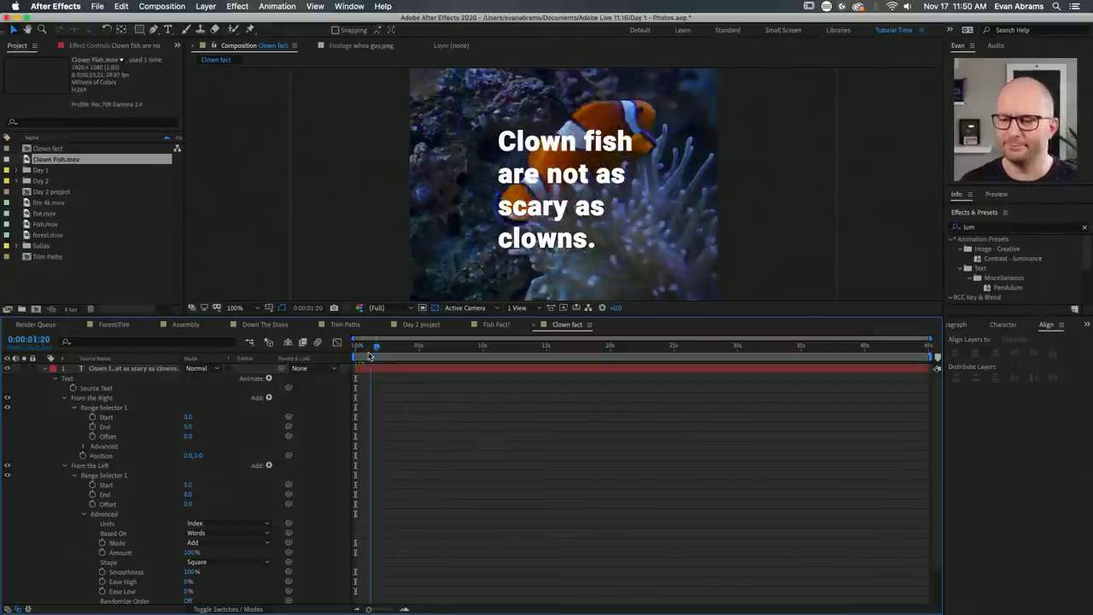
drag(369, 355, 355, 360)
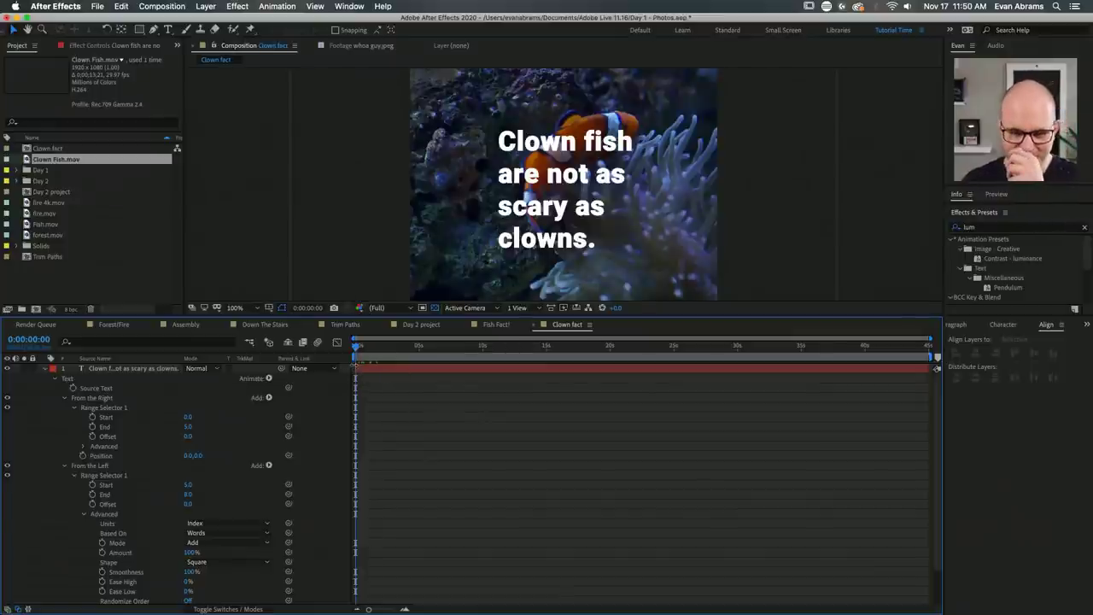
click(374, 368)
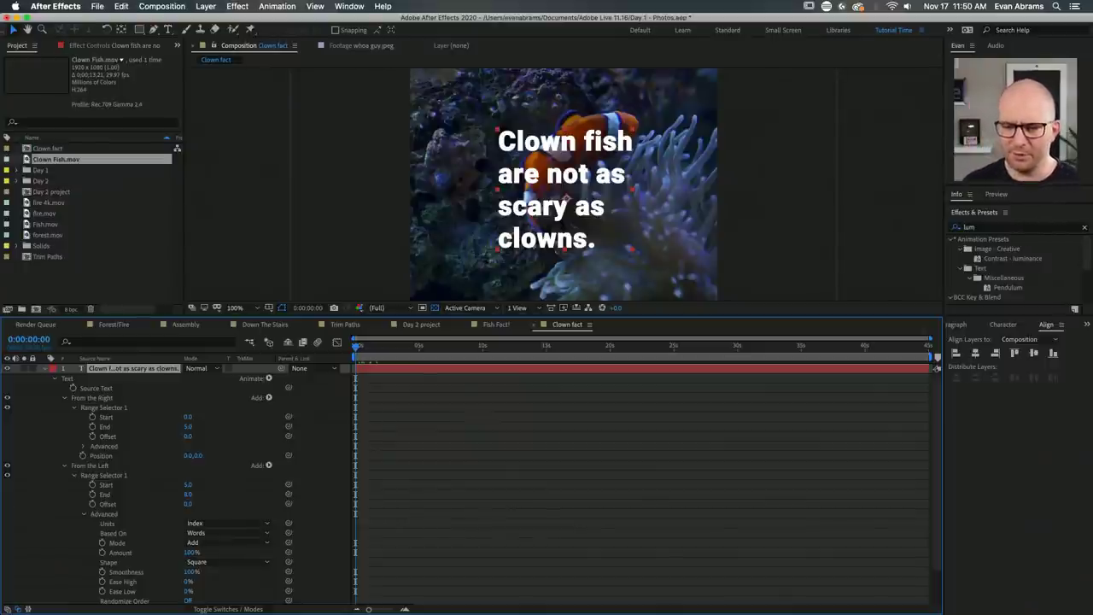
Offset From the Right's Position to 800,0 and From the Left's to -800,0.
click(116, 411)
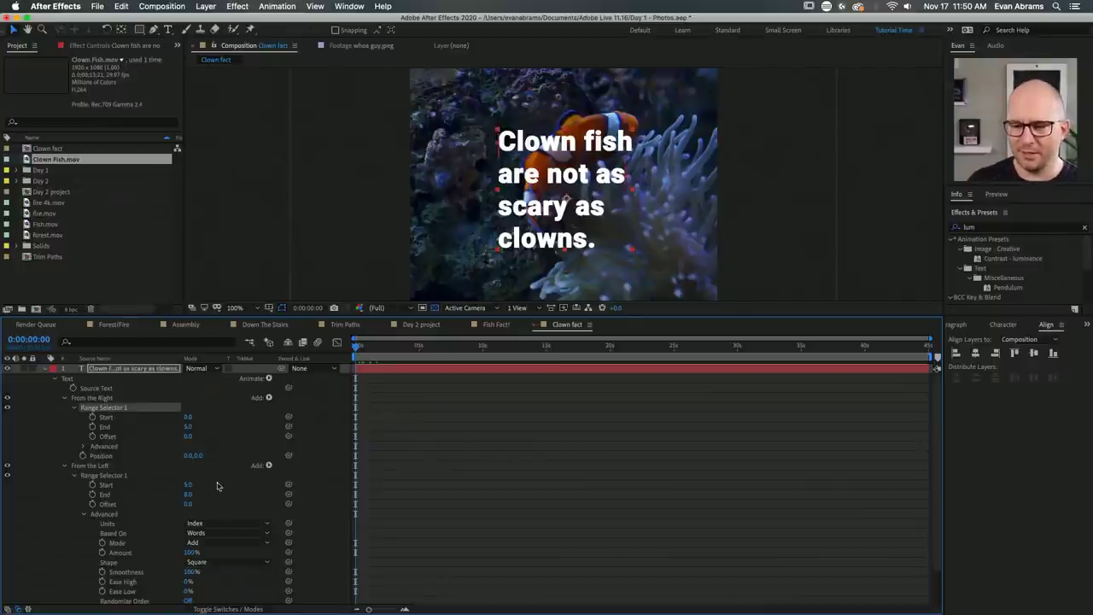
drag(193, 455, 444, 418)
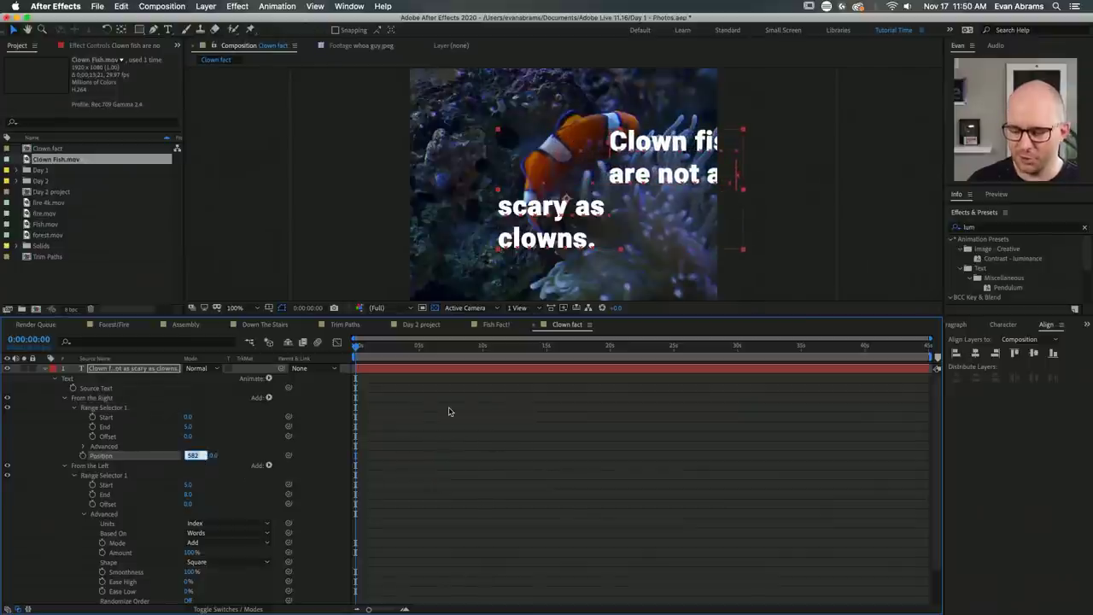
text(800)
key(Return)
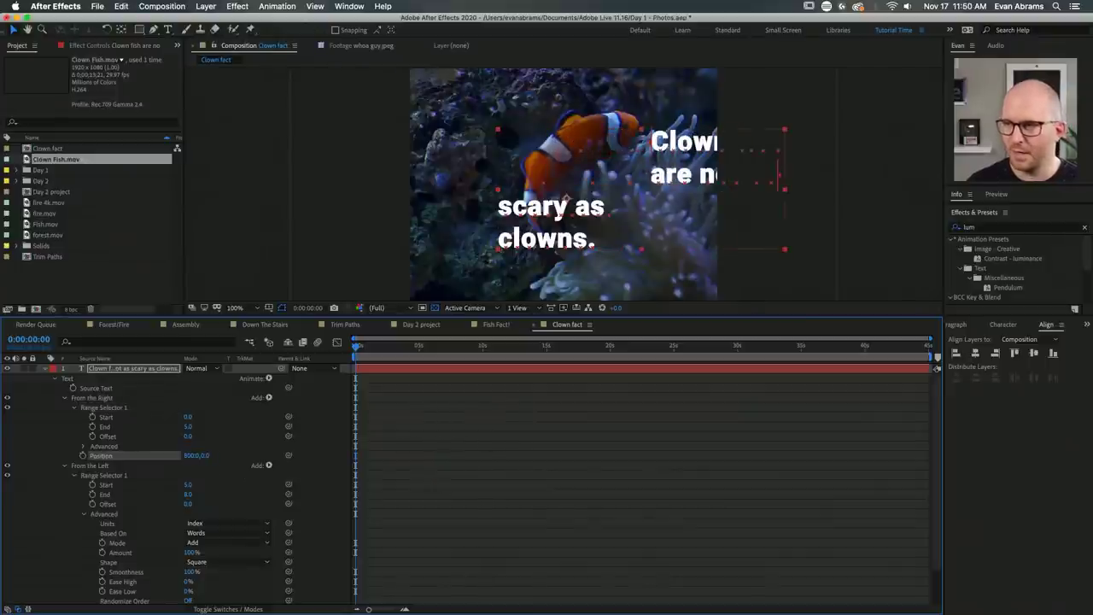
scroll(154, 457, down, 3)
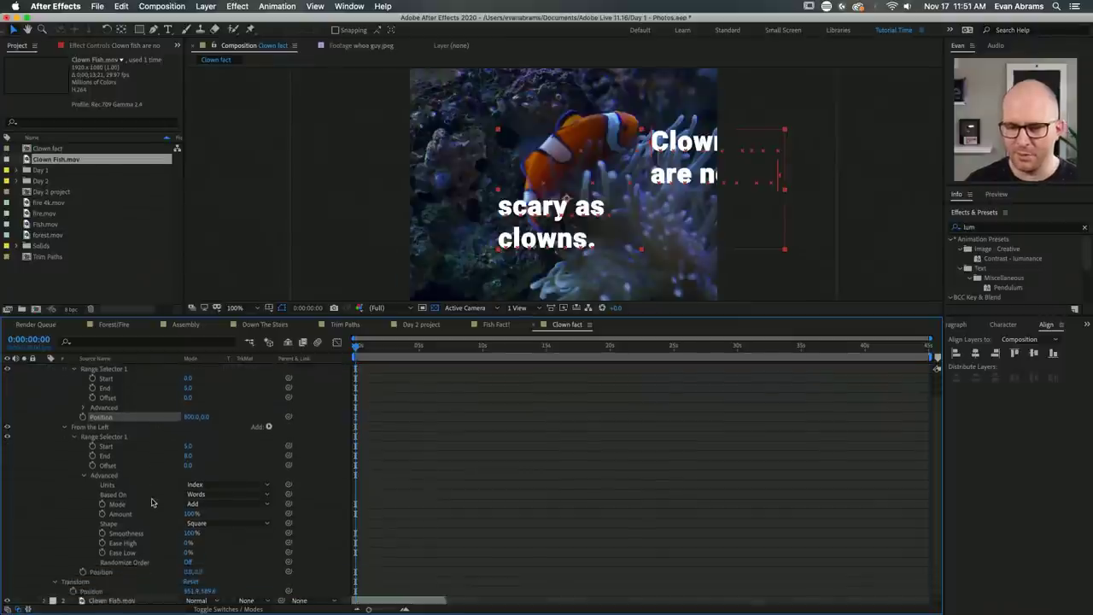
click(188, 571)
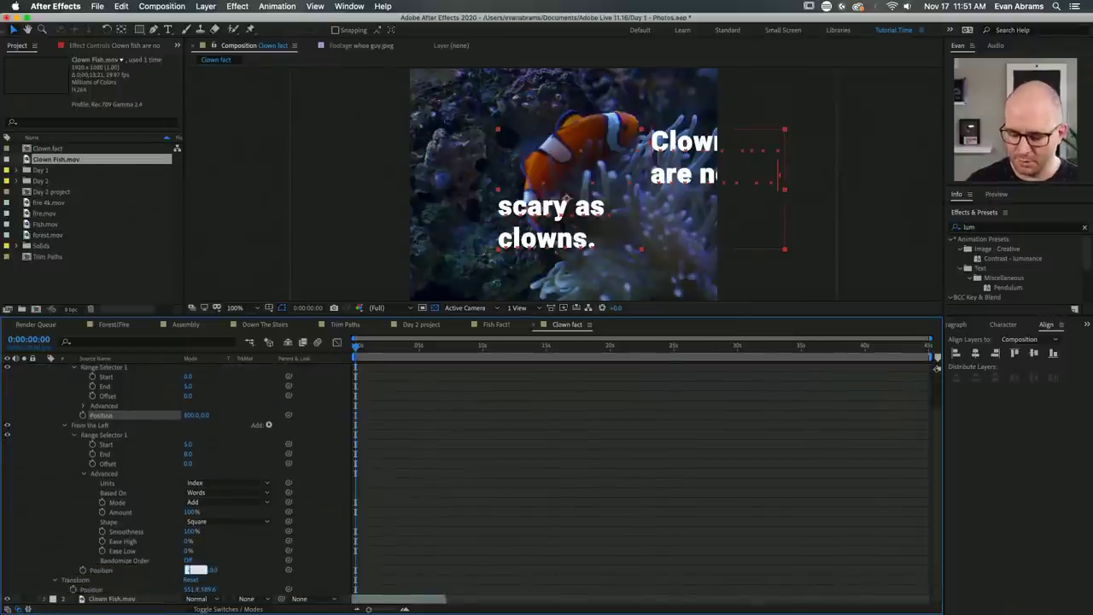
key(Return)
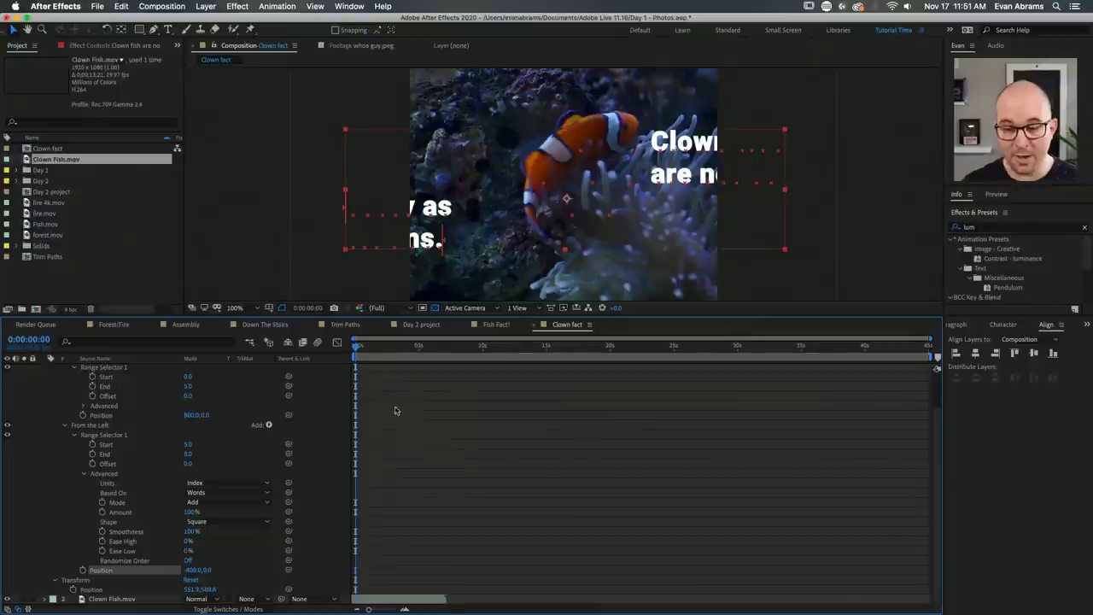
scroll(257, 415, up, 3)
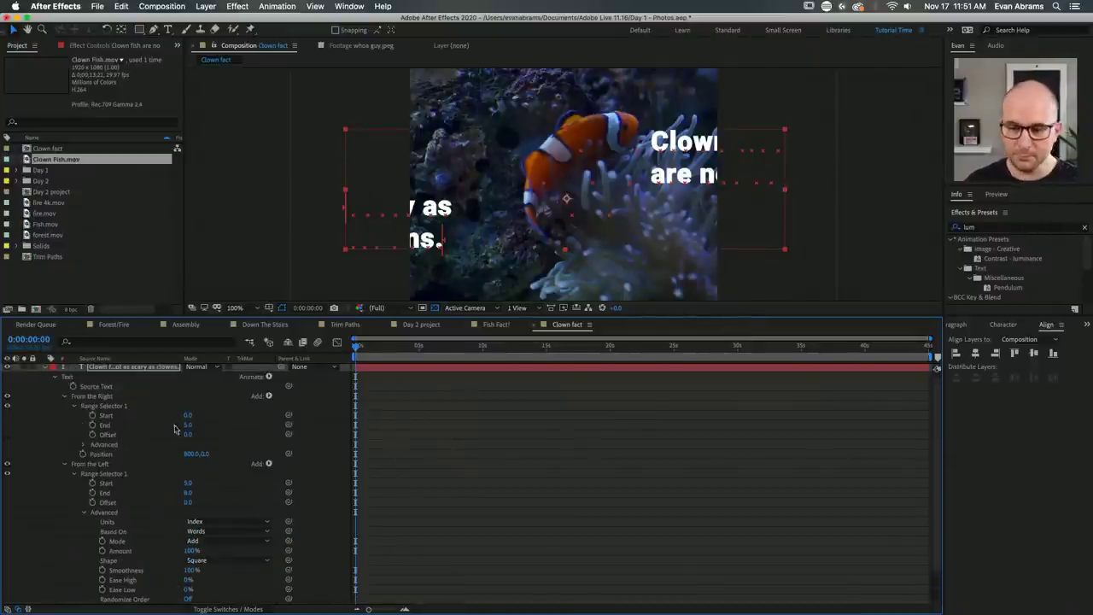
Keyframe From the Right Start and From the Left End at 0:00, then set both to 5 at 0:00:01:10.
click(92, 415)
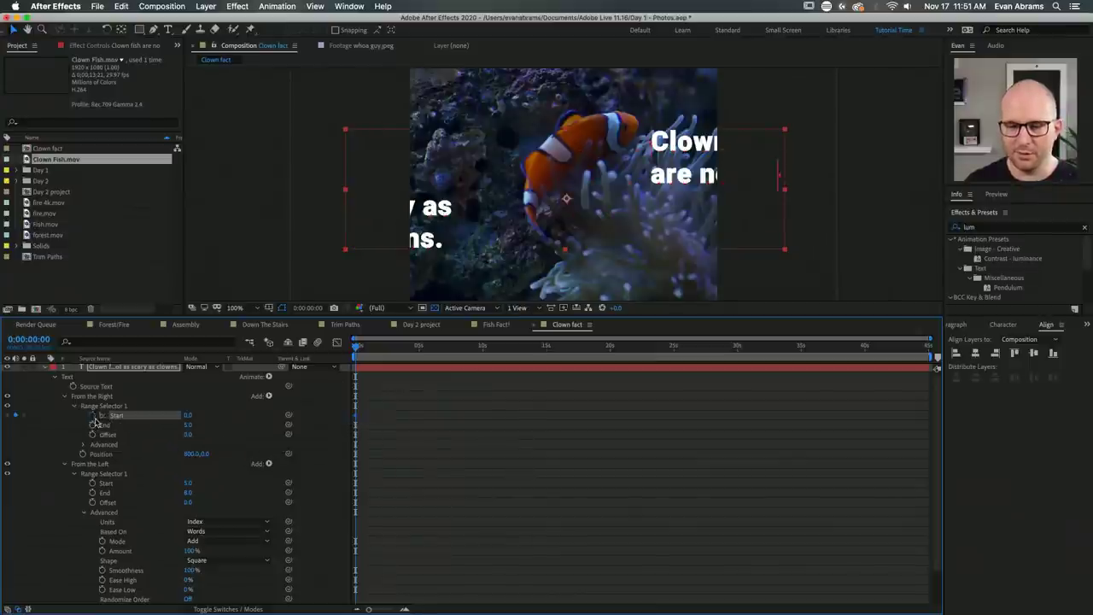
click(94, 494)
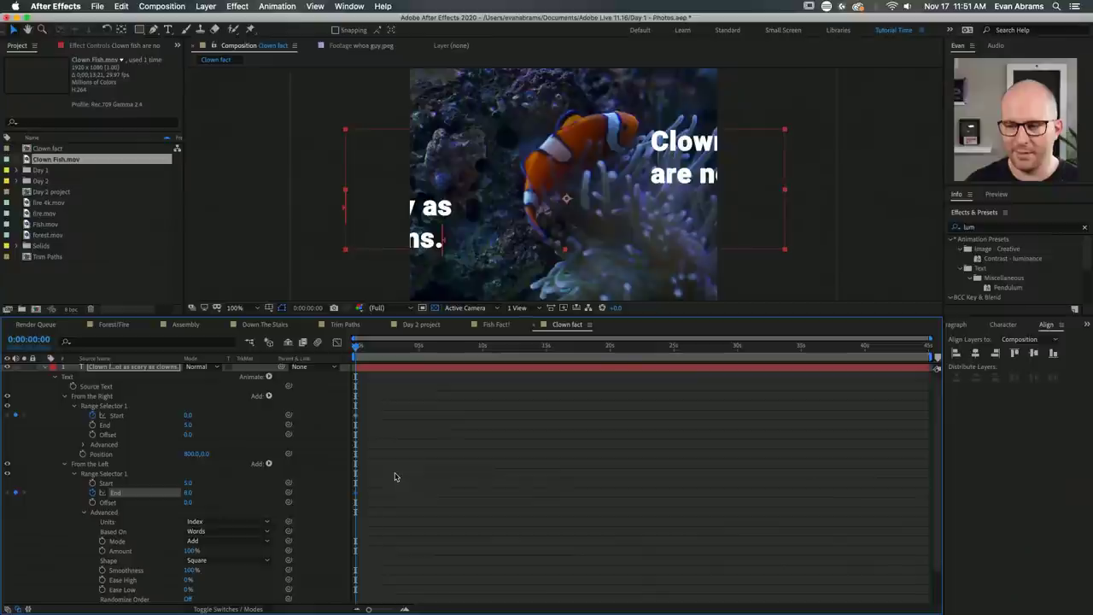
key(space)
click(214, 512)
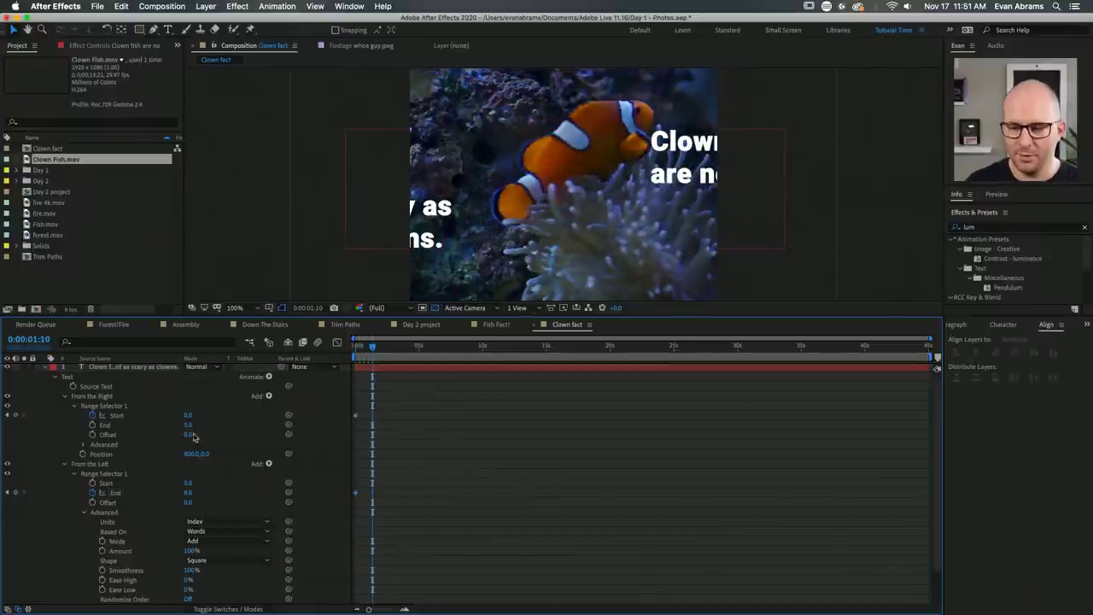
click(191, 415)
text(5)
key(Return)
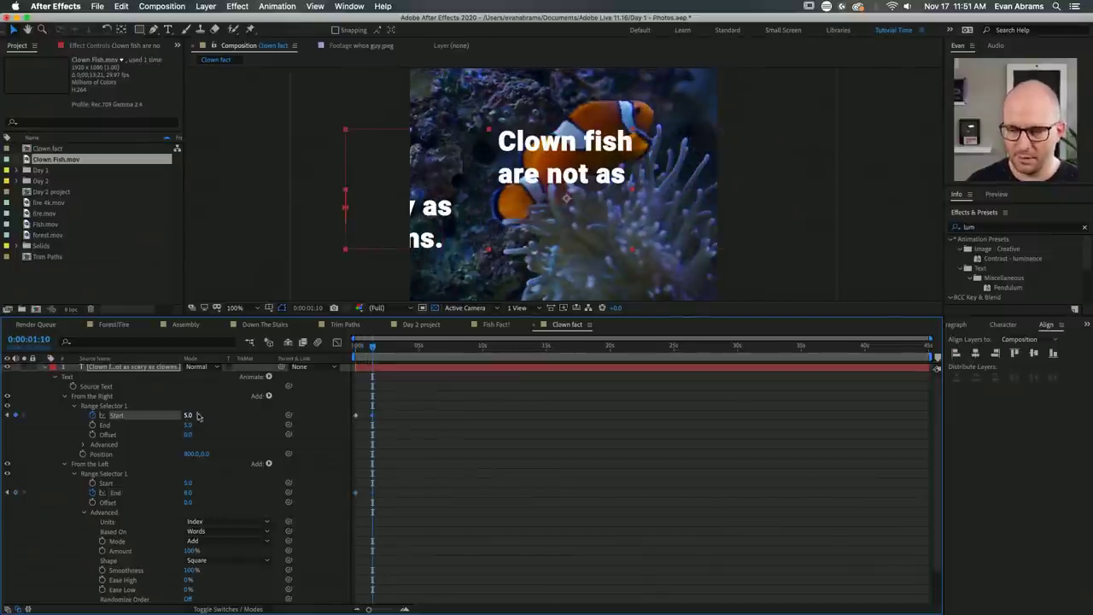
click(190, 492)
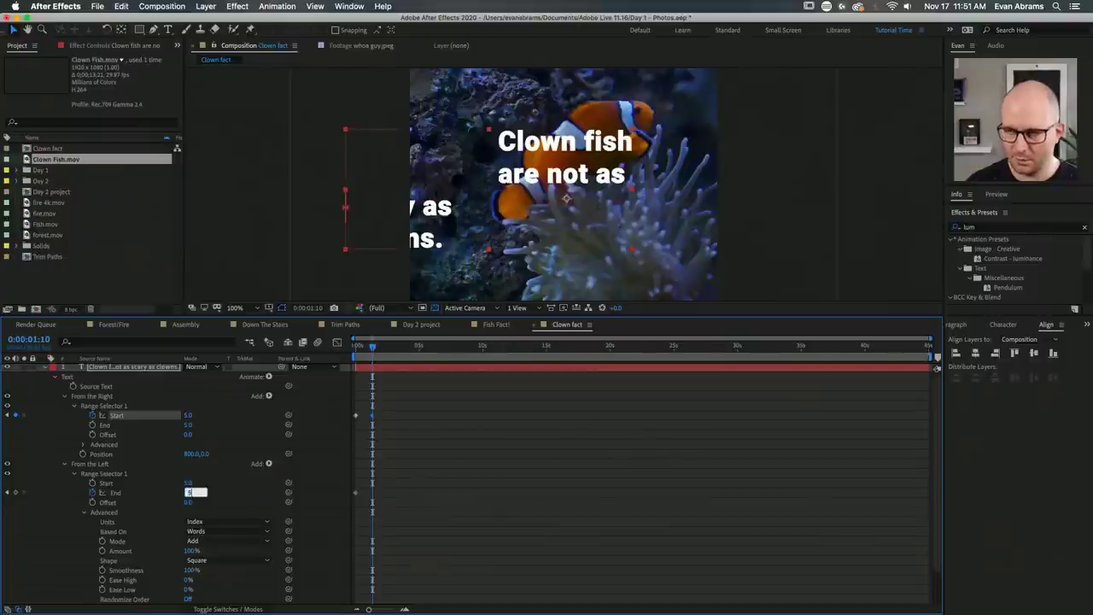
text(5)
key(Return)
Preview the slide-in animation and review the Start and End keyframes.
drag(369, 346, 356, 346)
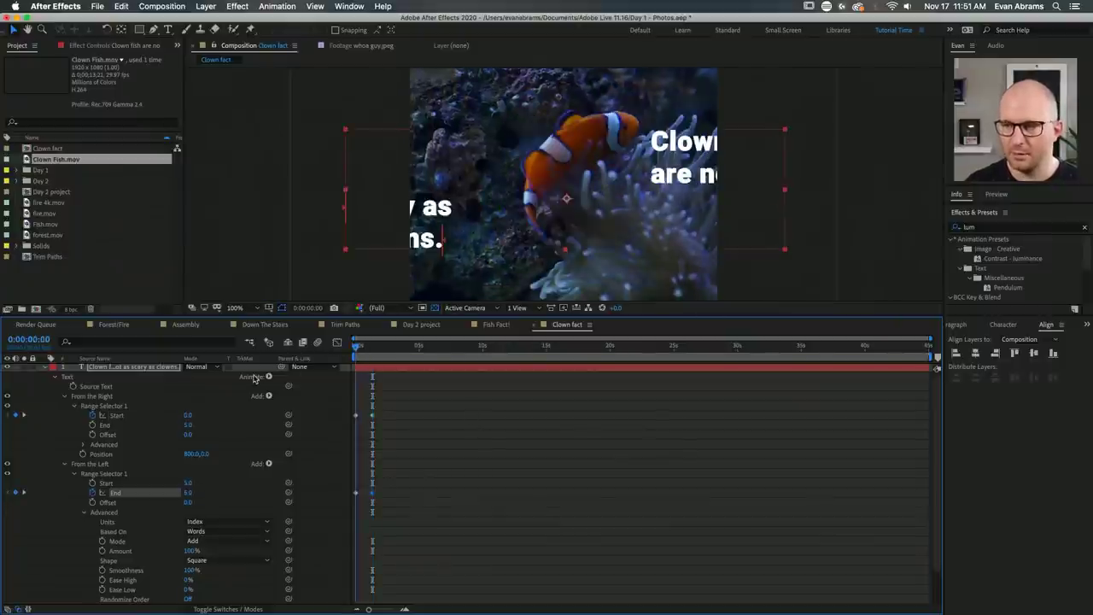
key(space)
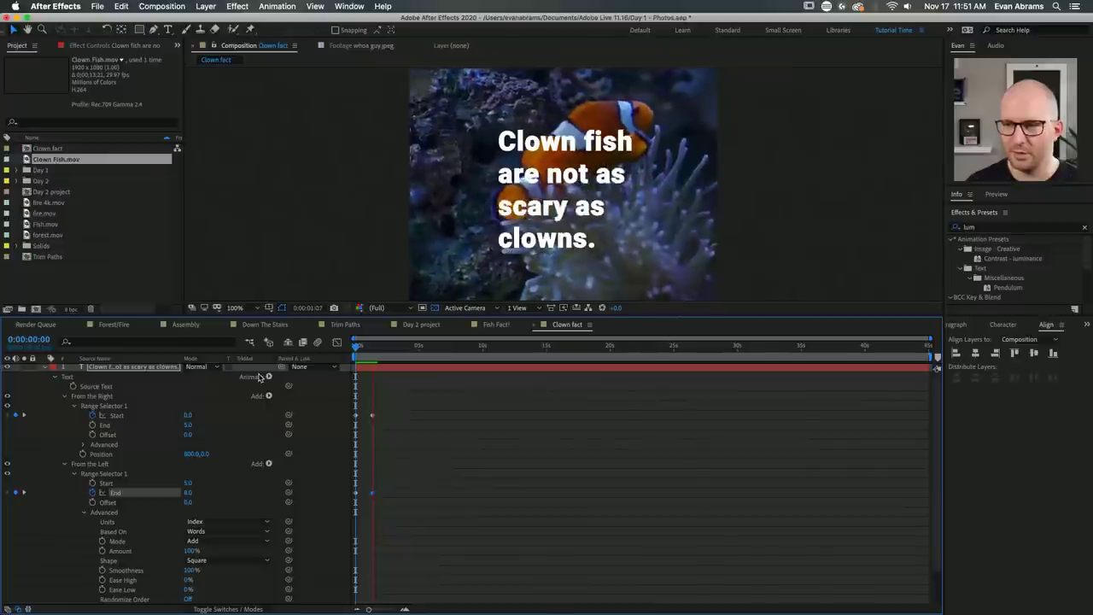
key(k)
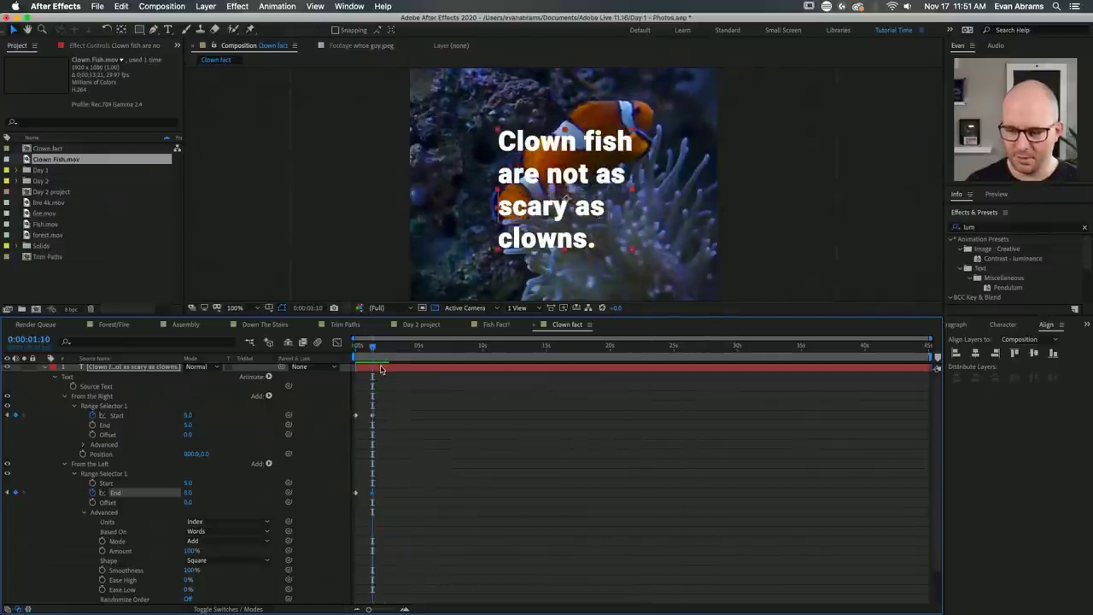
key(u)
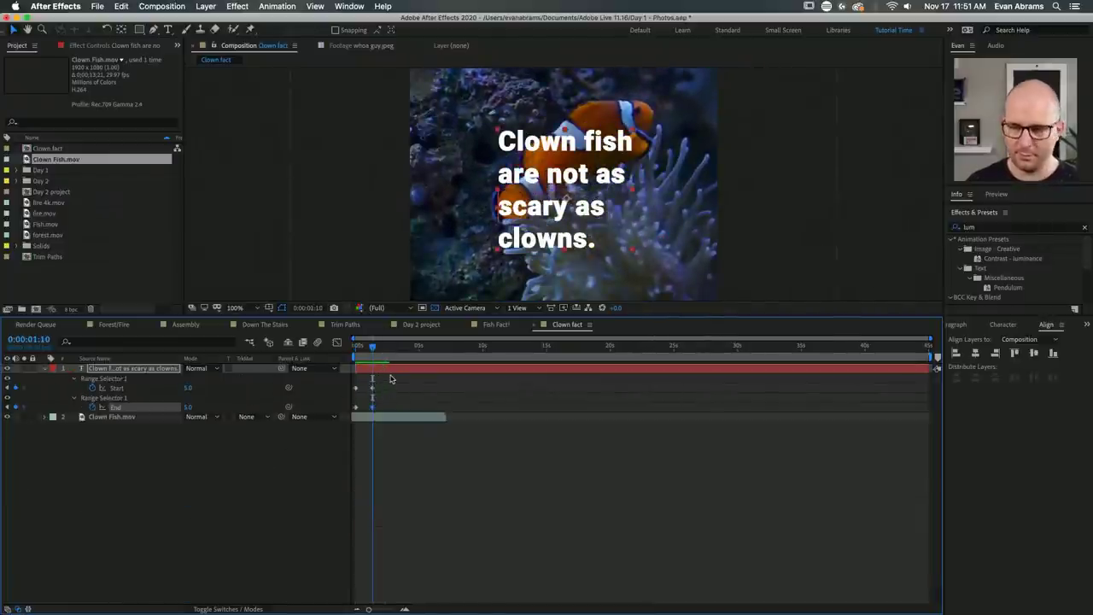
click(375, 391)
drag(372, 407, 385, 378)
key(Home)
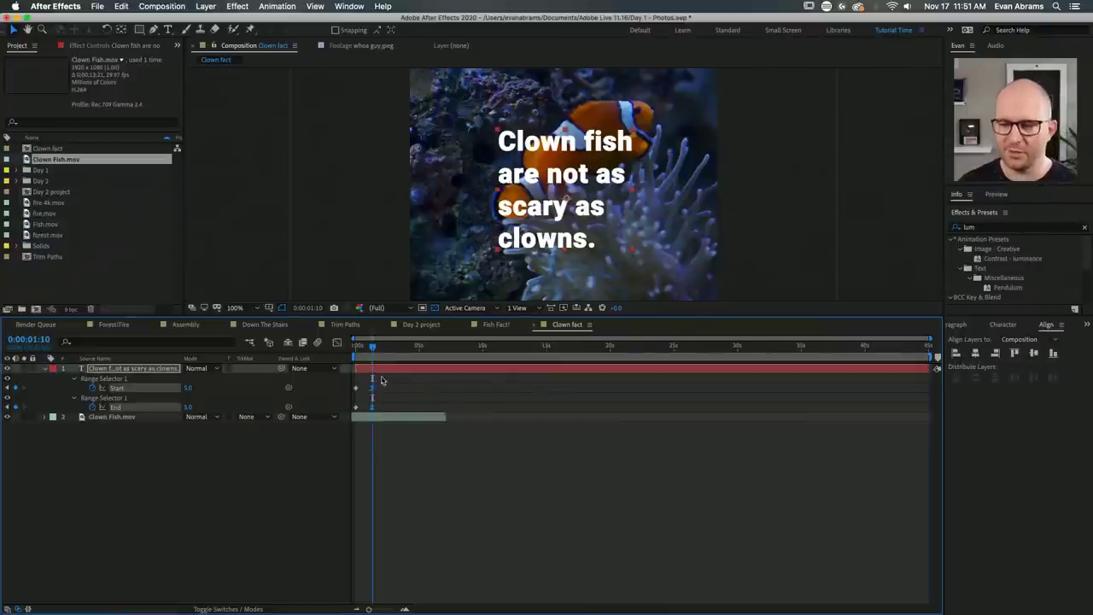
key(space)
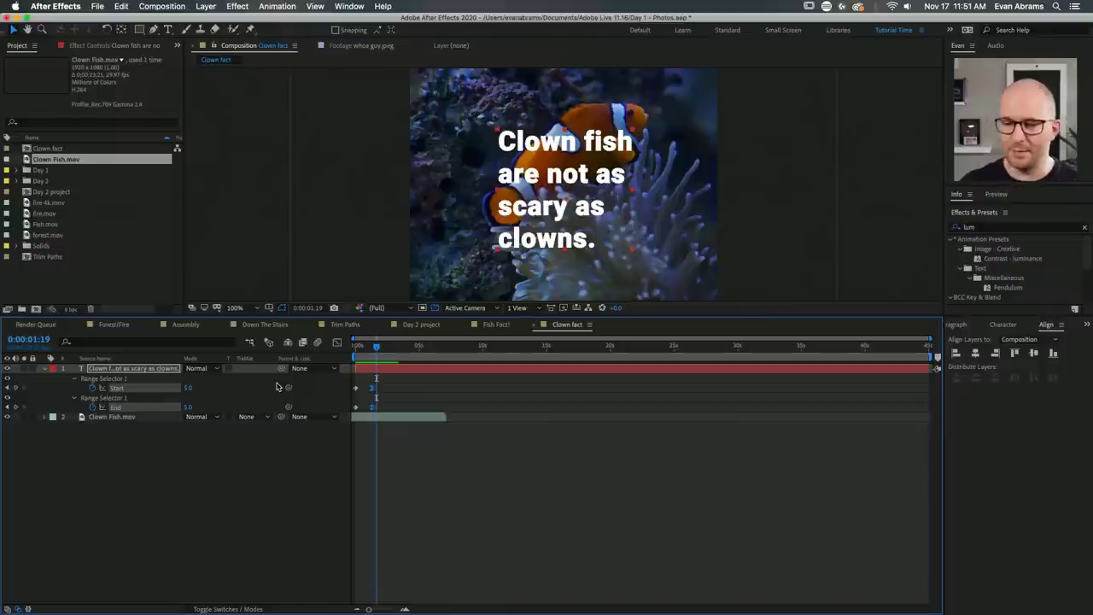
key(j)
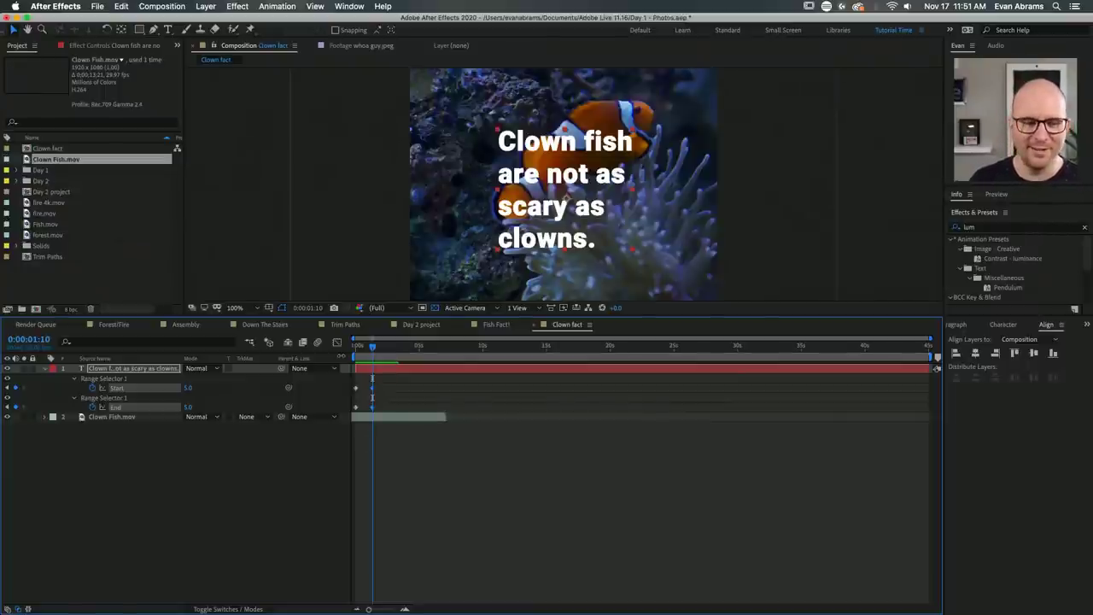
key(space)
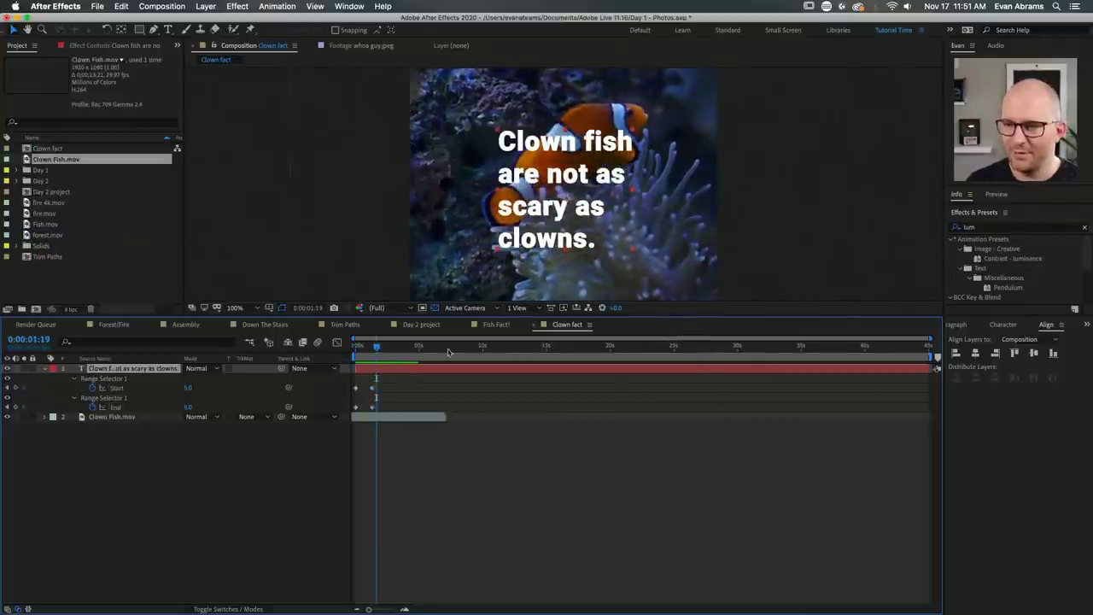
click(649, 194)
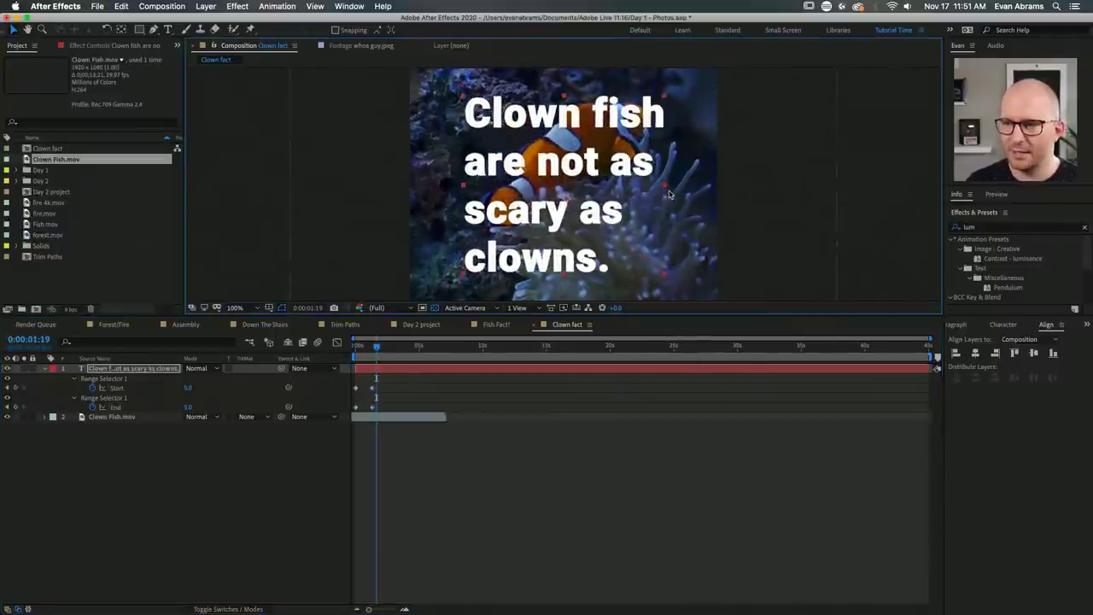
Preview the caption slide-in at 50% zoom, then collapse the caption layer's properties.
key(space)
key(comma)
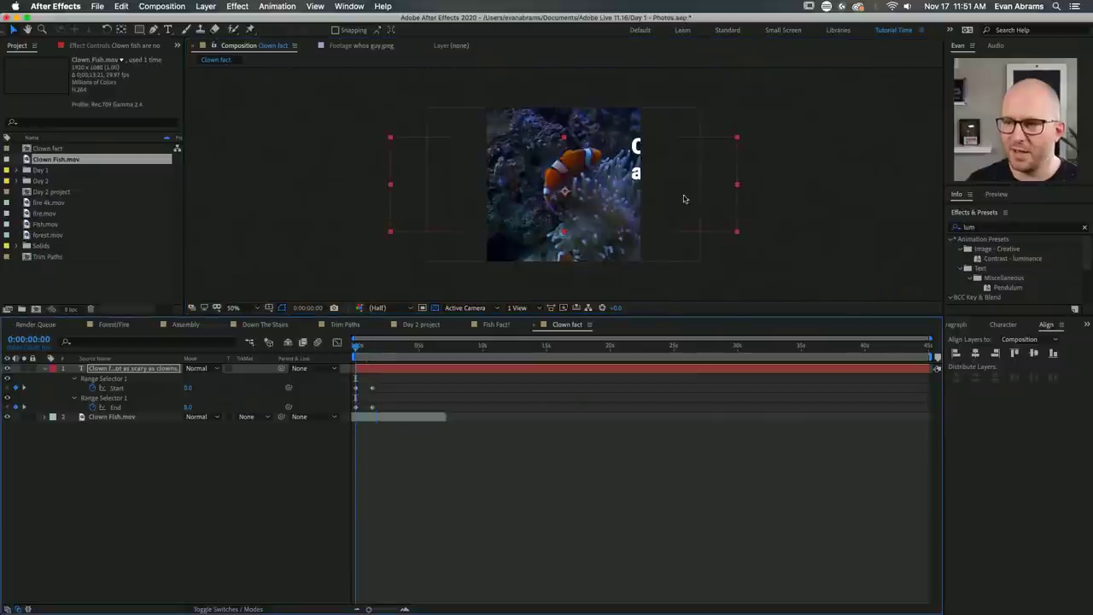
key(space)
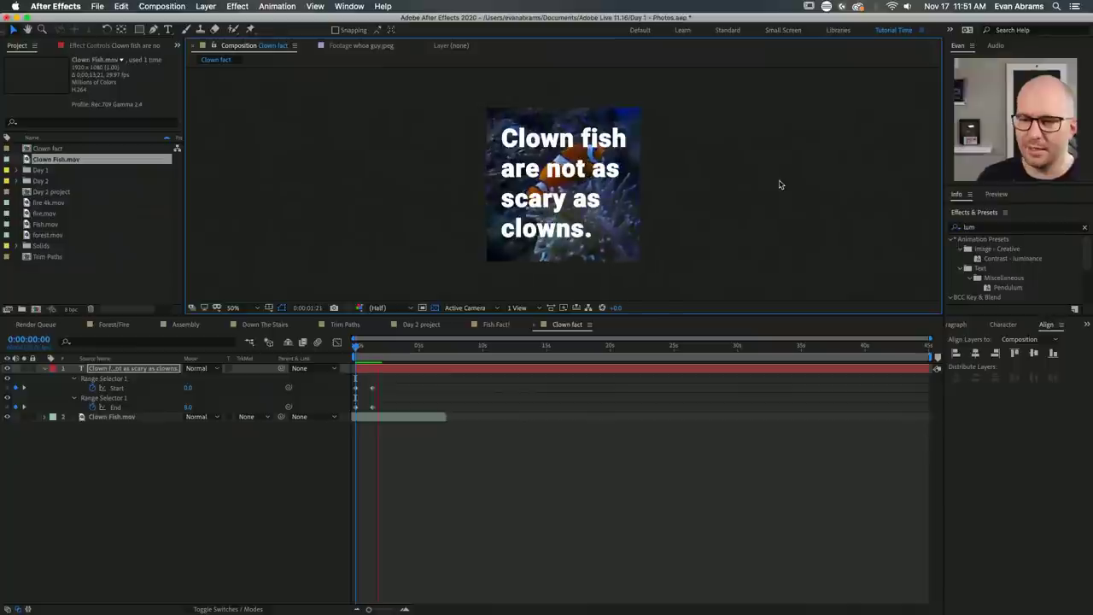
key(space)
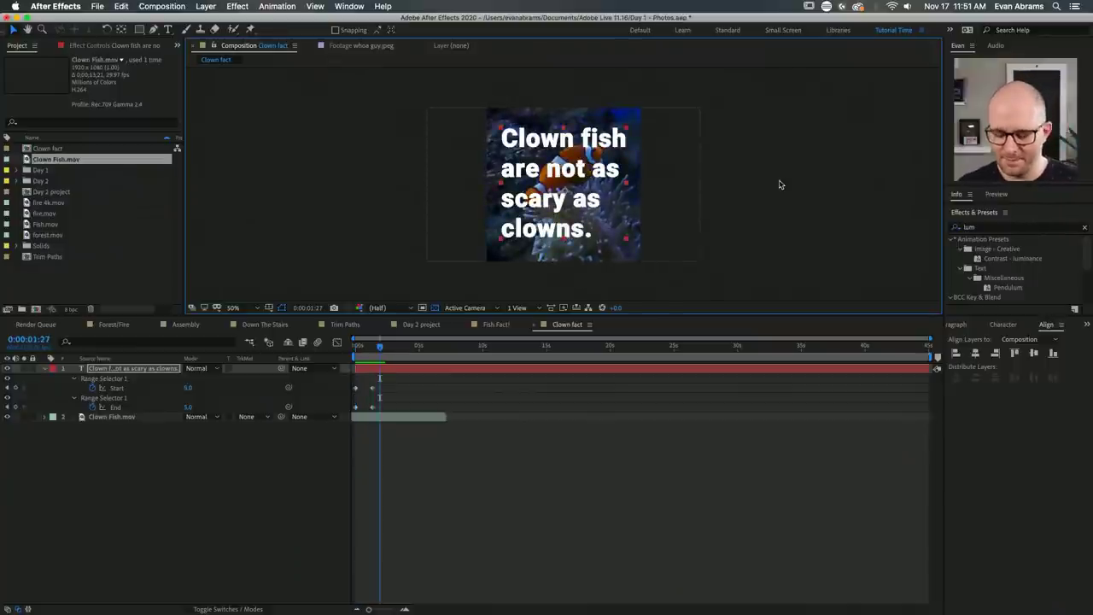
key(Home)
key(space)
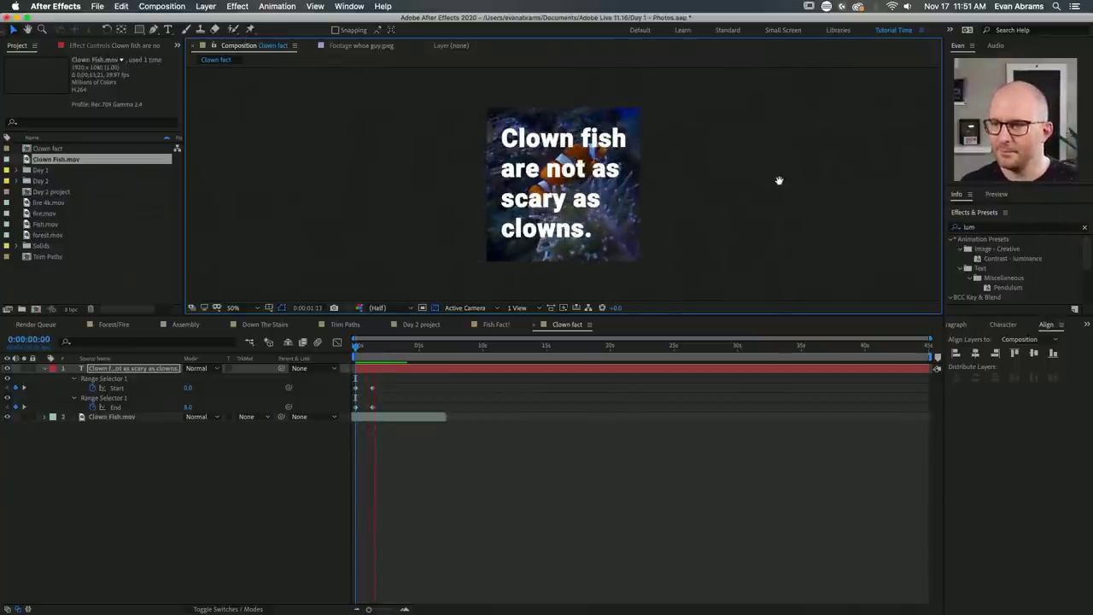
key(space)
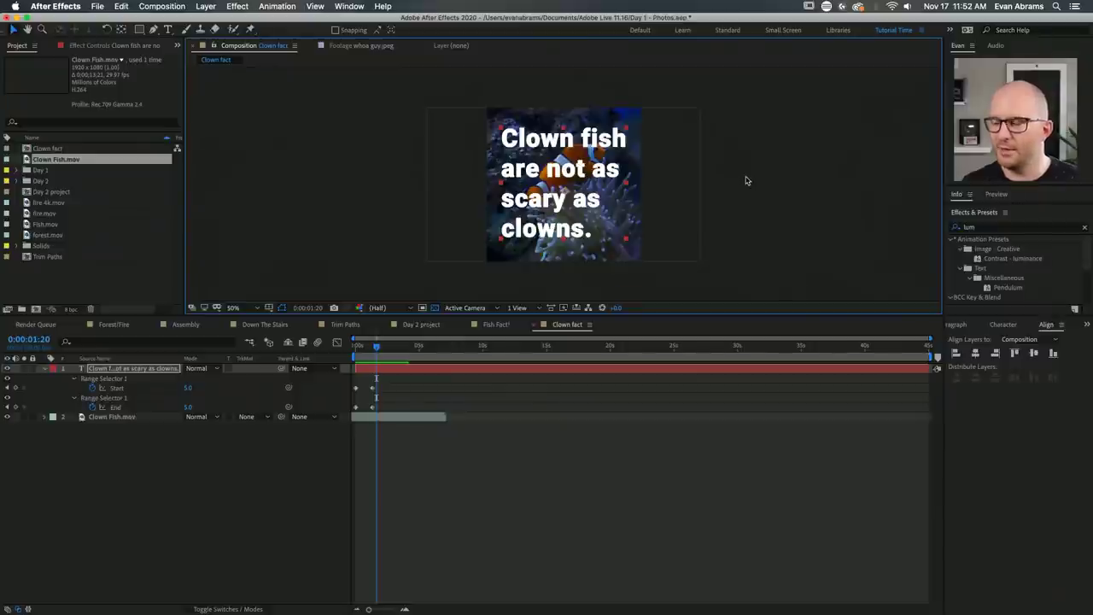
click(44, 369)
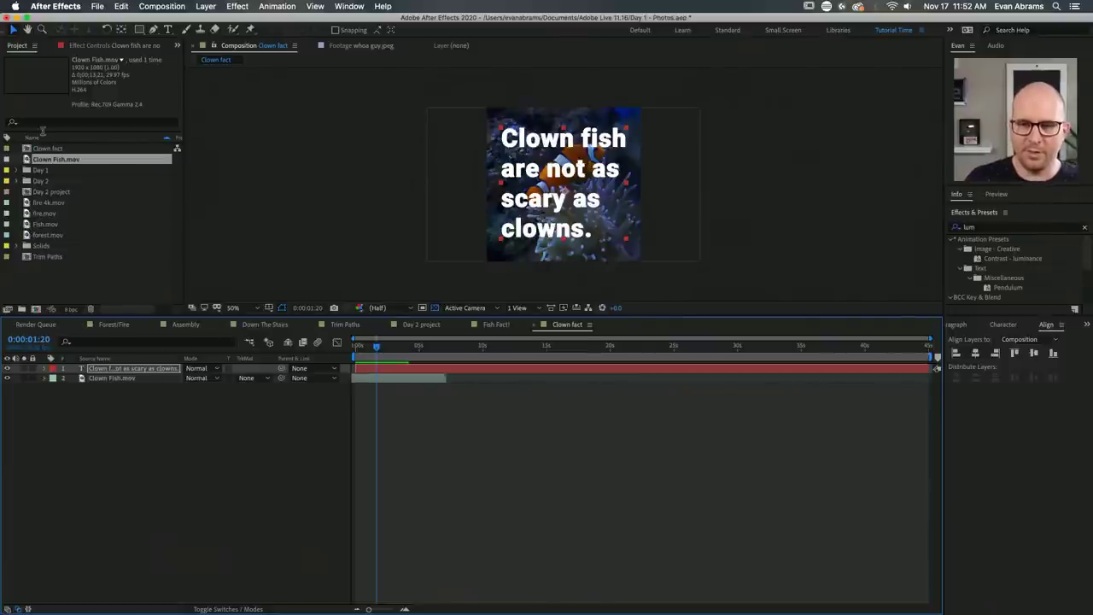
Open the Assembly comp from Day 1 > Examples and play it through to the end card.
click(17, 170)
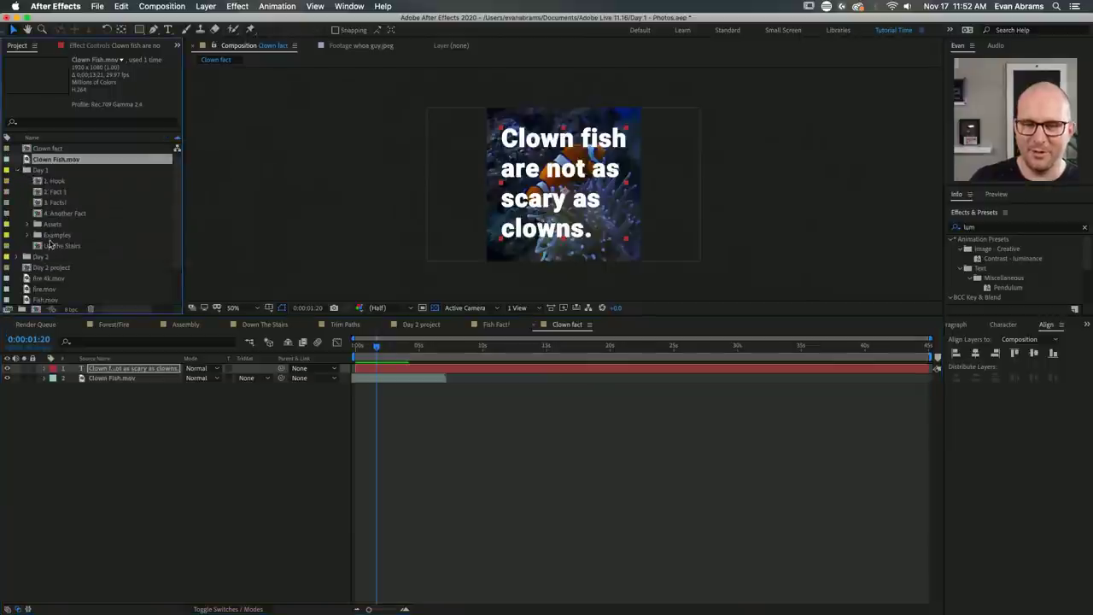
click(27, 234)
double_click(68, 245)
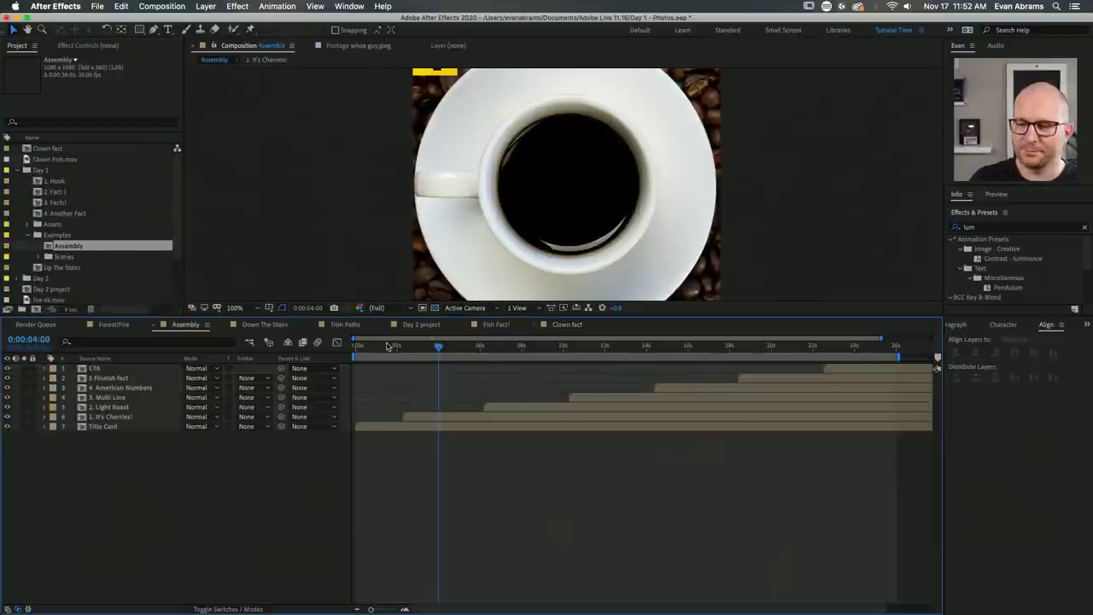
key(comma)
key(space)
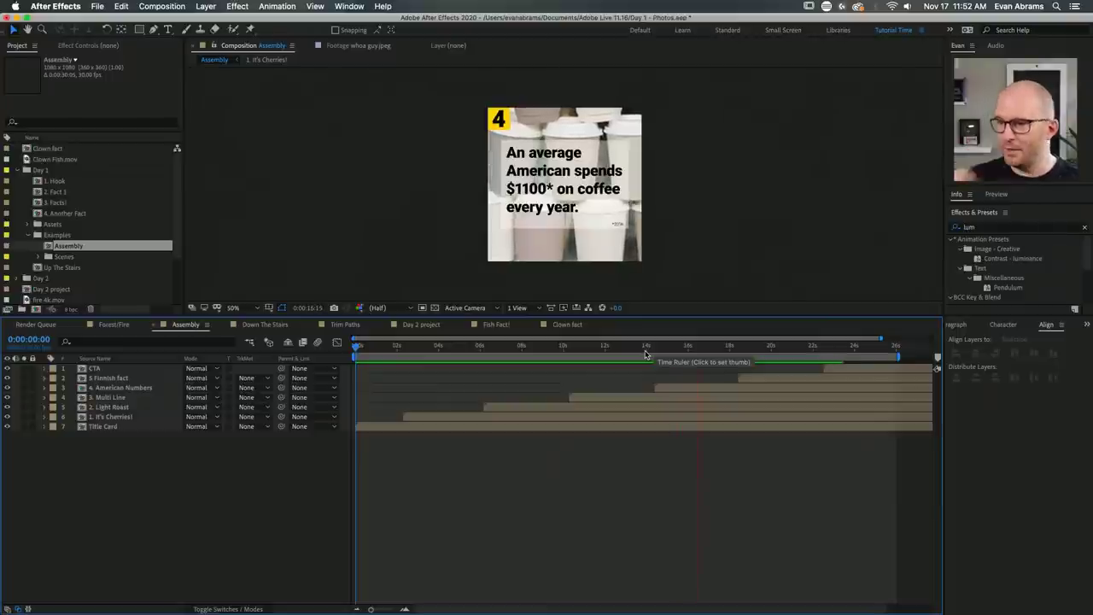
key(space)
click(734, 346)
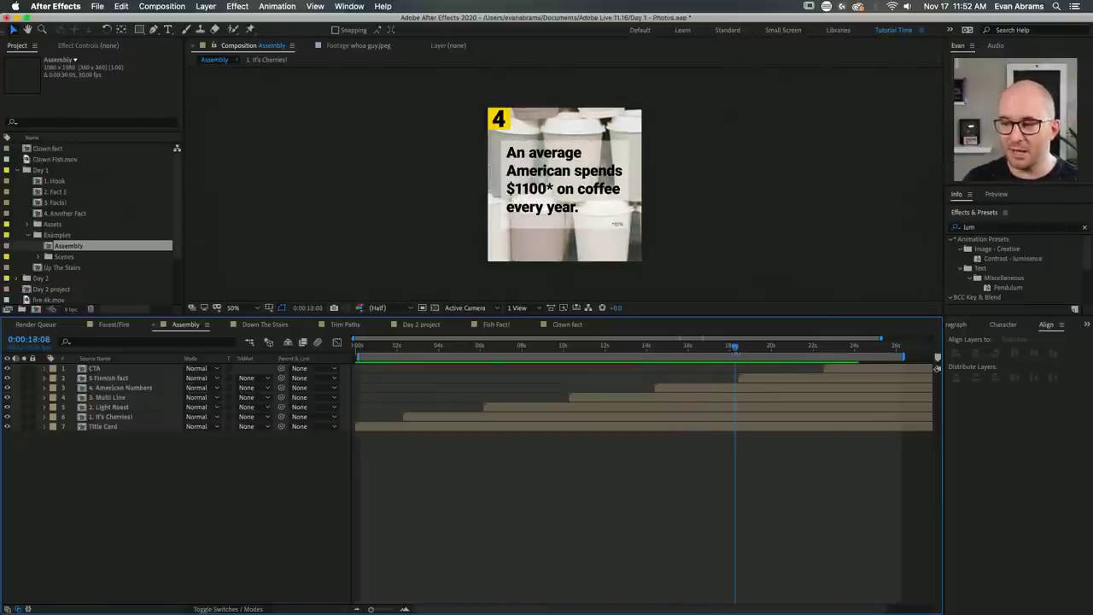
click(749, 347)
drag(759, 348, 866, 342)
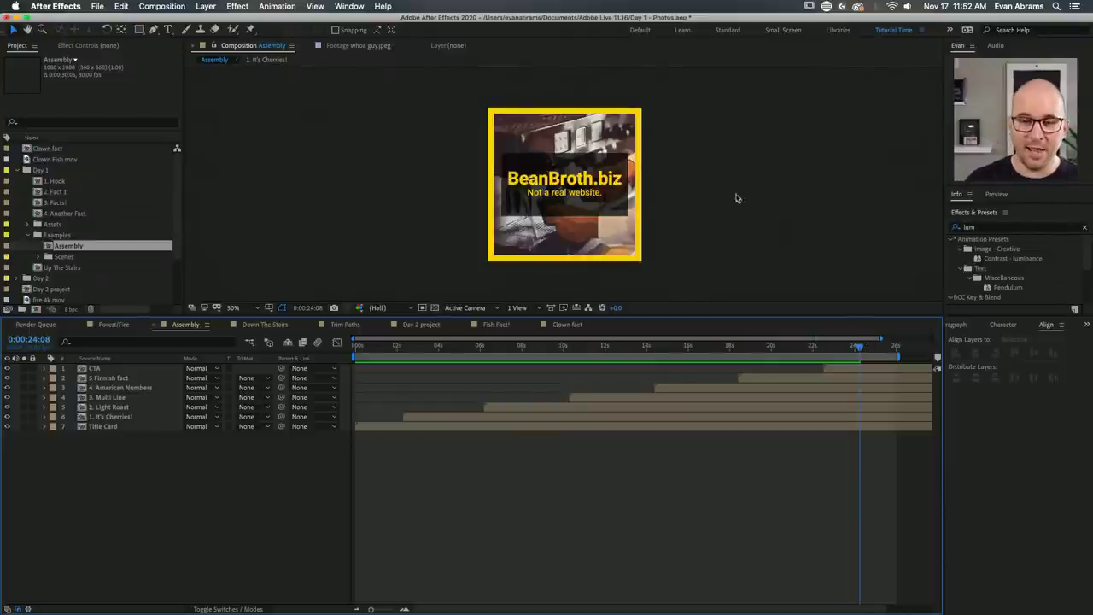
Collapse the Day 1 folder and switch to the Day 2 project comp.
click(15, 174)
click(15, 173)
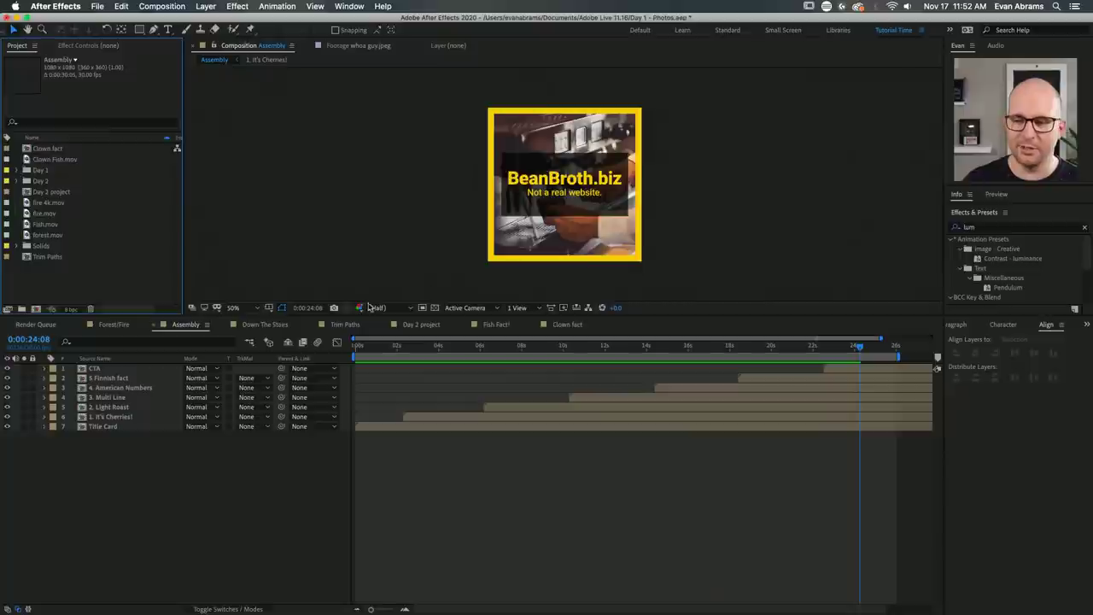
click(411, 328)
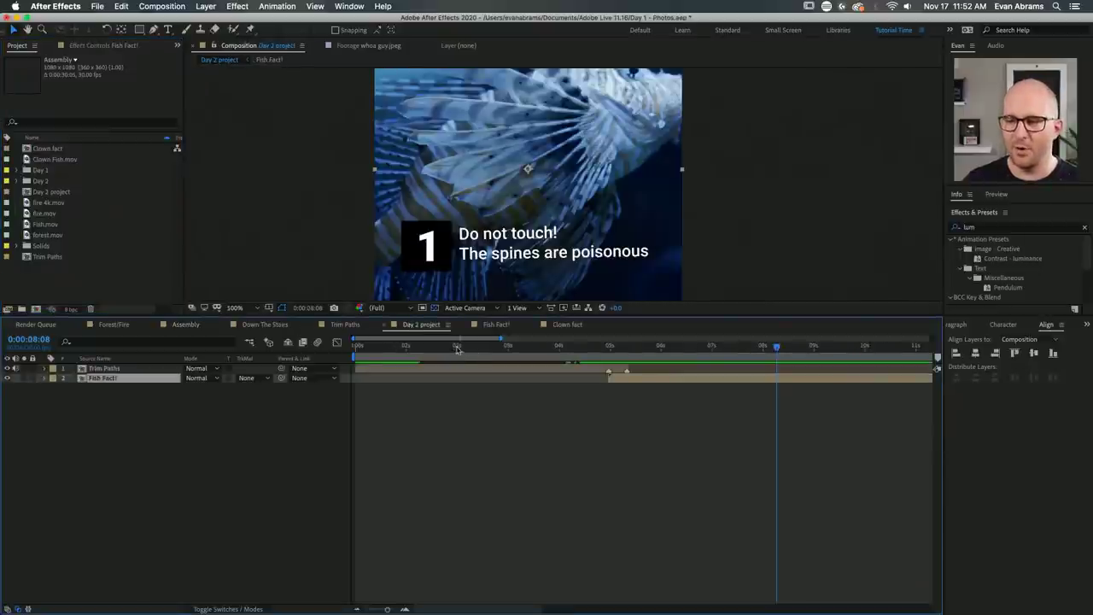
Replay the Day 2 comp's title-to-first-fact transition around the 5-second mark.
key(space)
scroll(527, 181, down, 2)
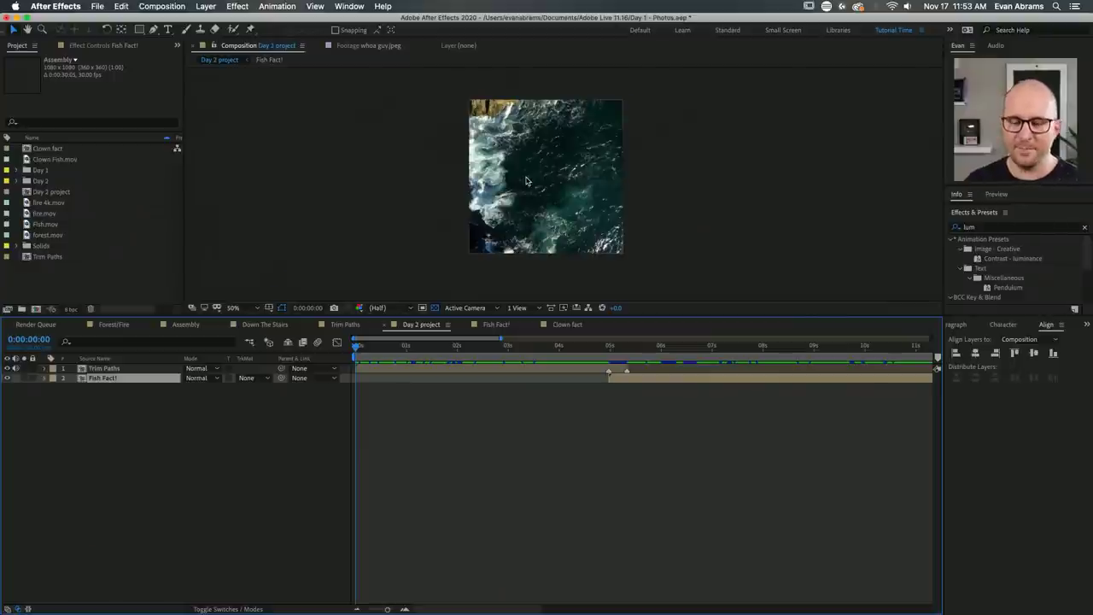
click(606, 346)
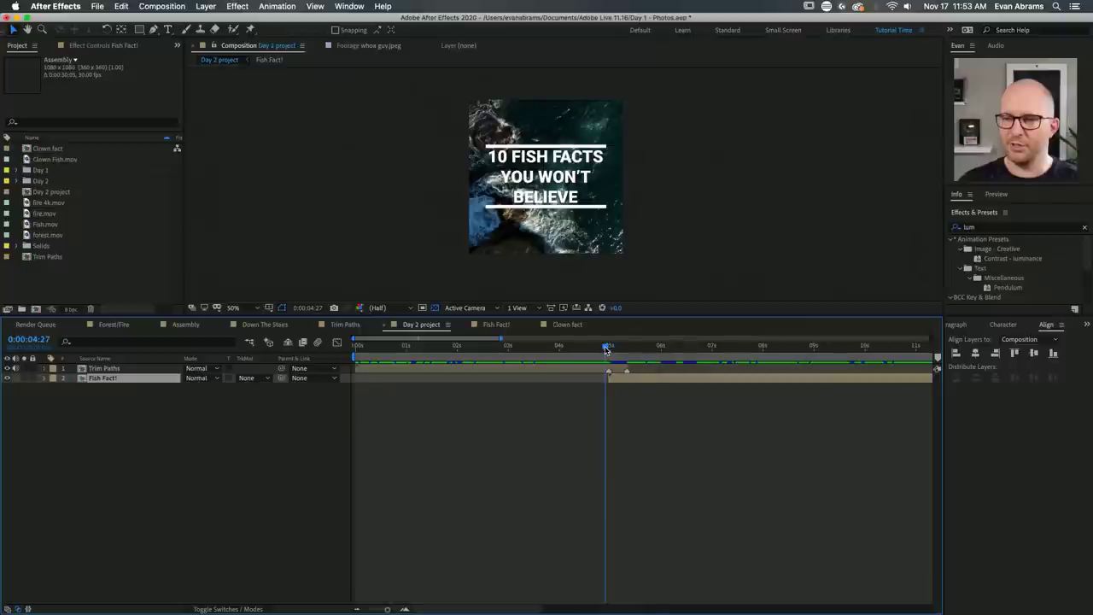
key(space)
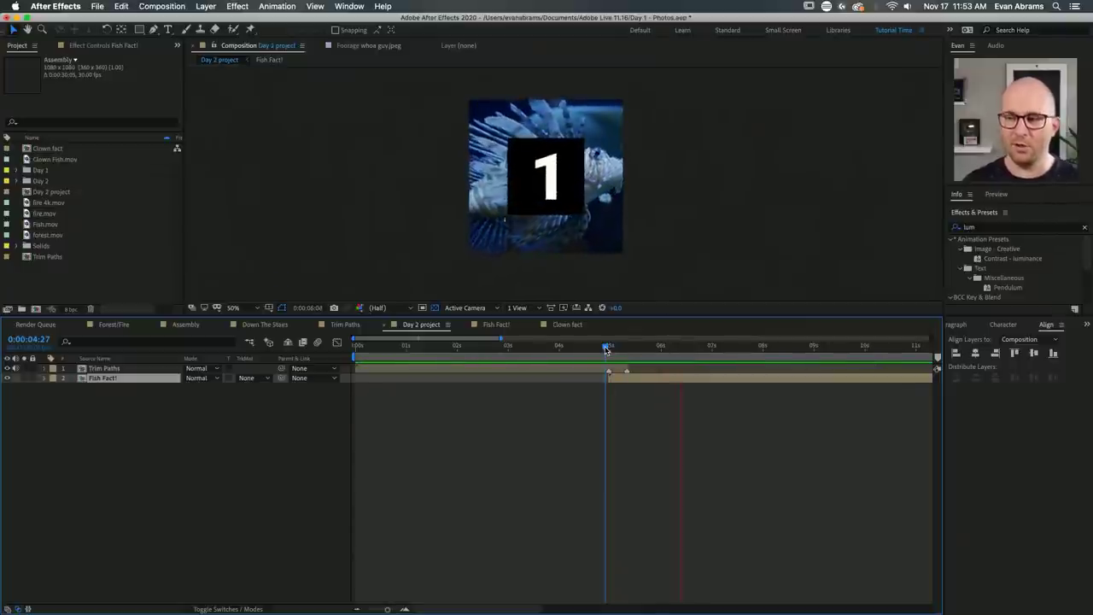
click(608, 347)
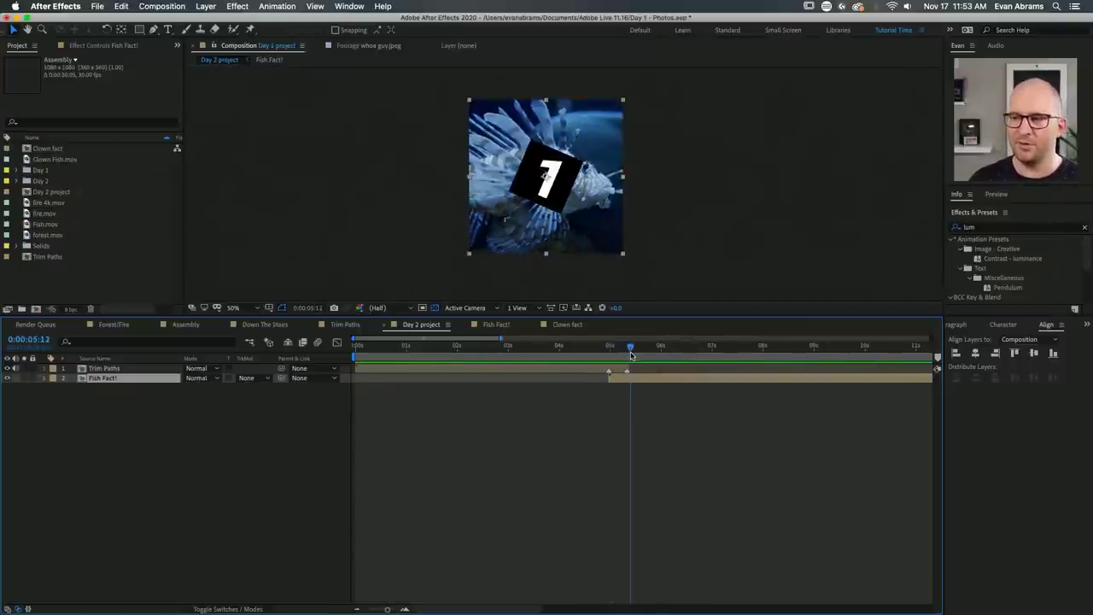
click(610, 347)
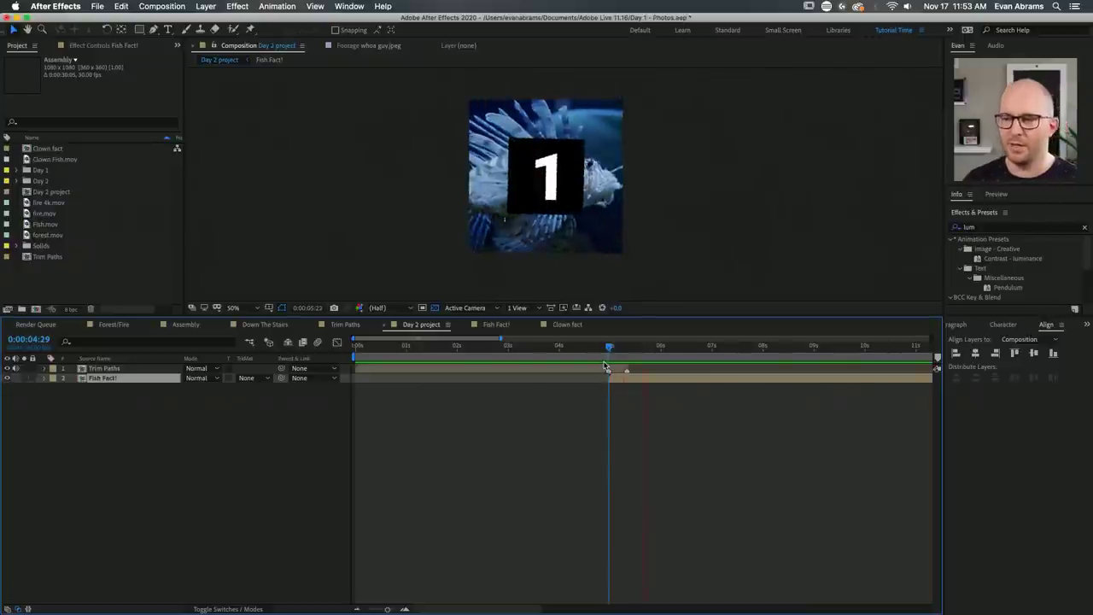
click(608, 358)
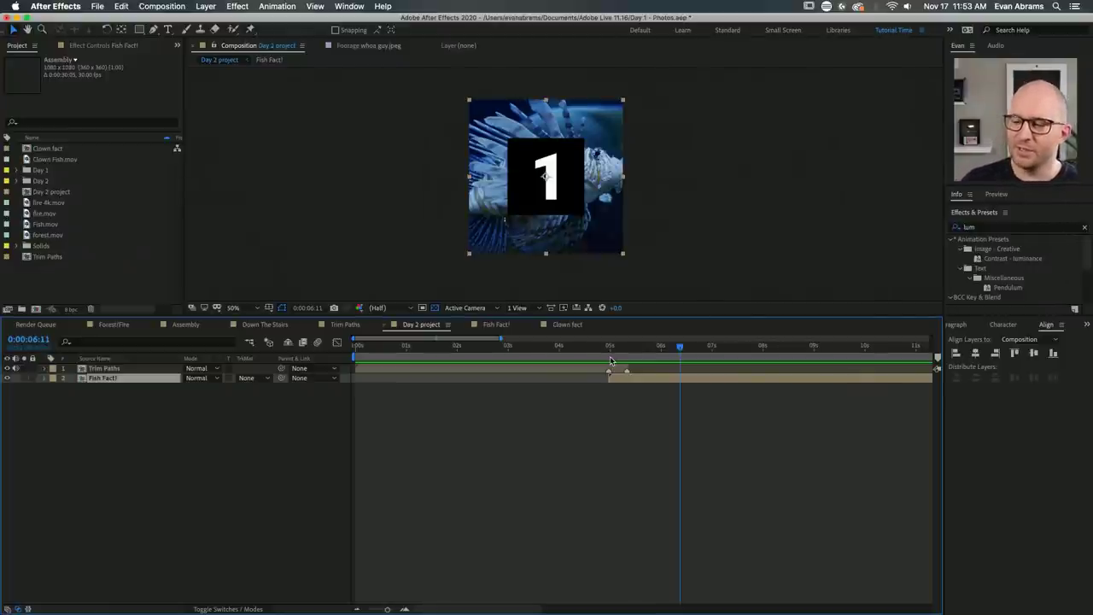
key(Home)
click(611, 360)
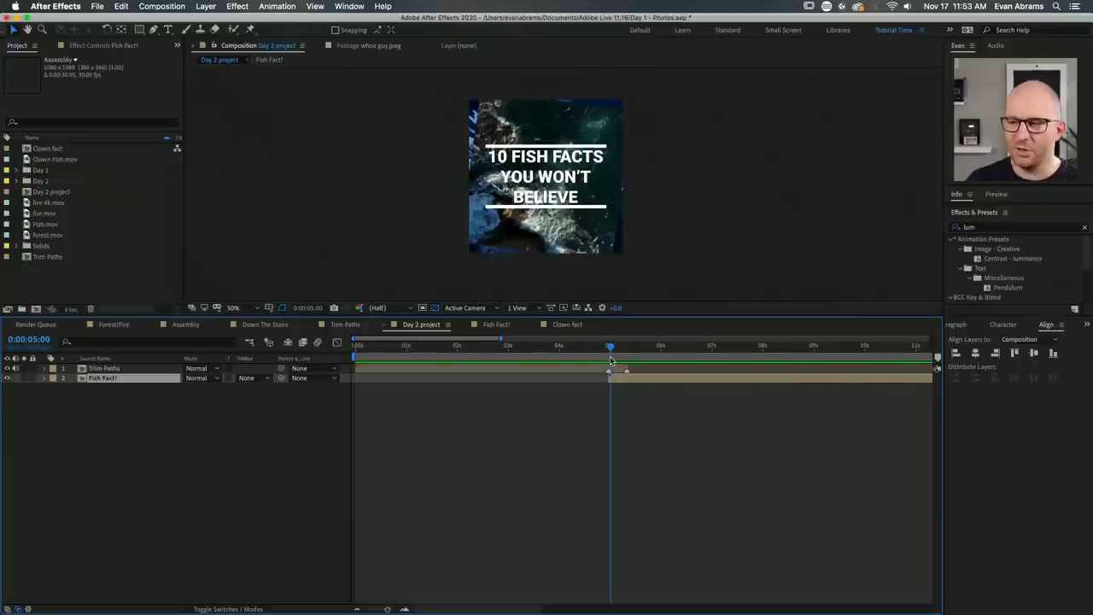
key(space)
key(space)
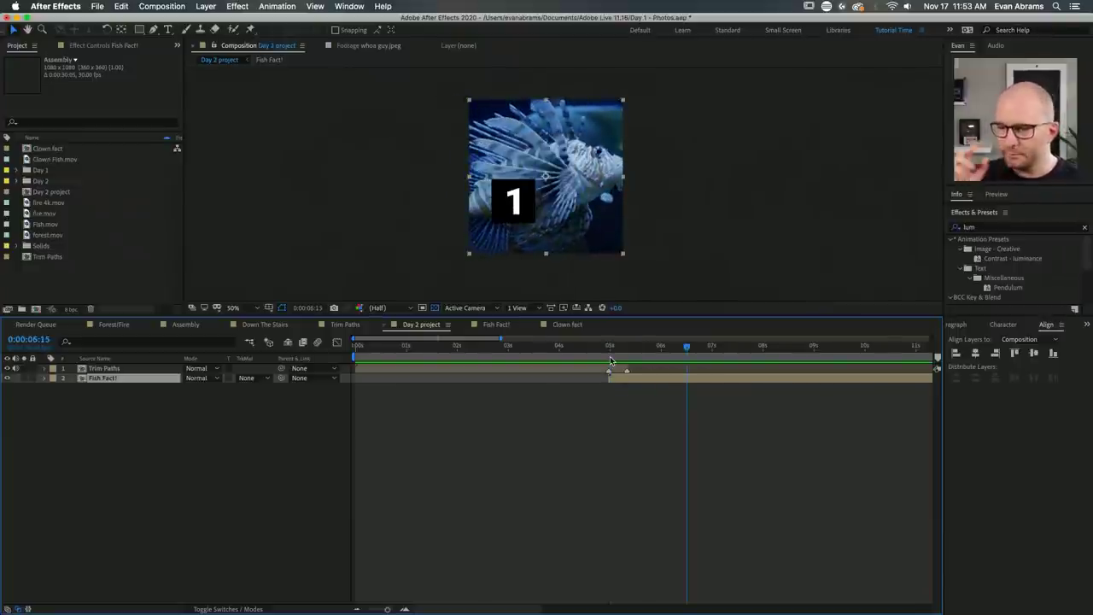
key(space)
key(space)
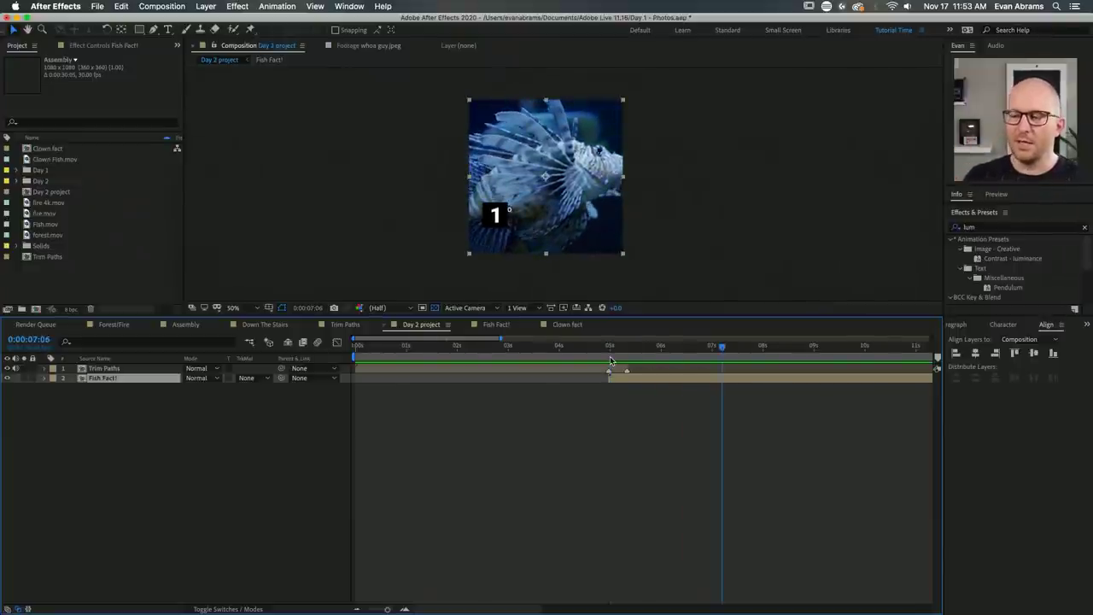
key(Home)
key(space)
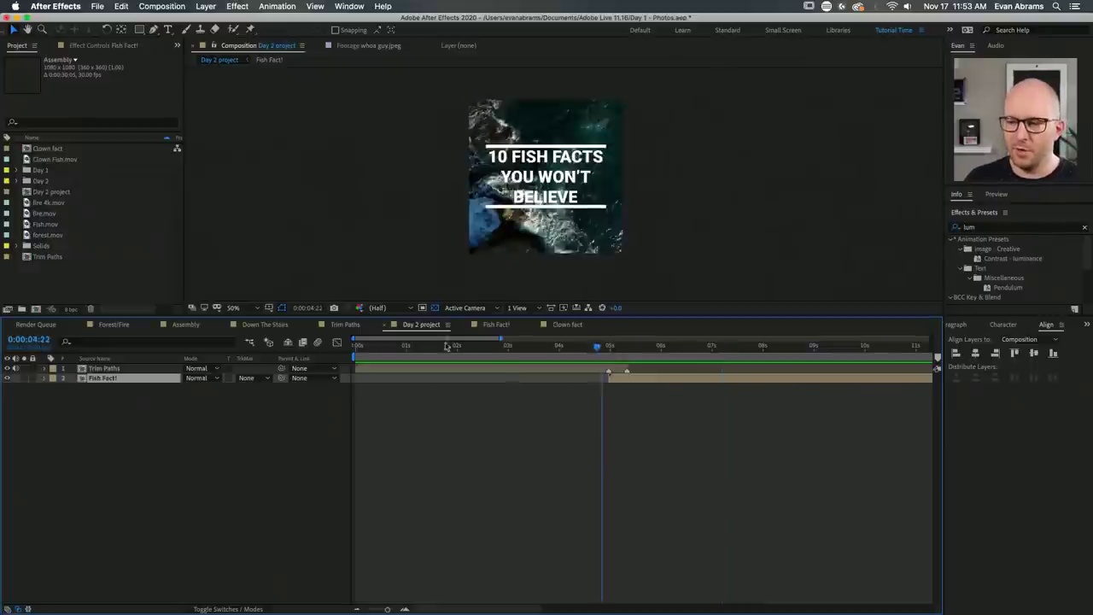
Open the Trim Paths precomp, collapse Uber Matte!, and preview its title animation.
double_click(382, 369)
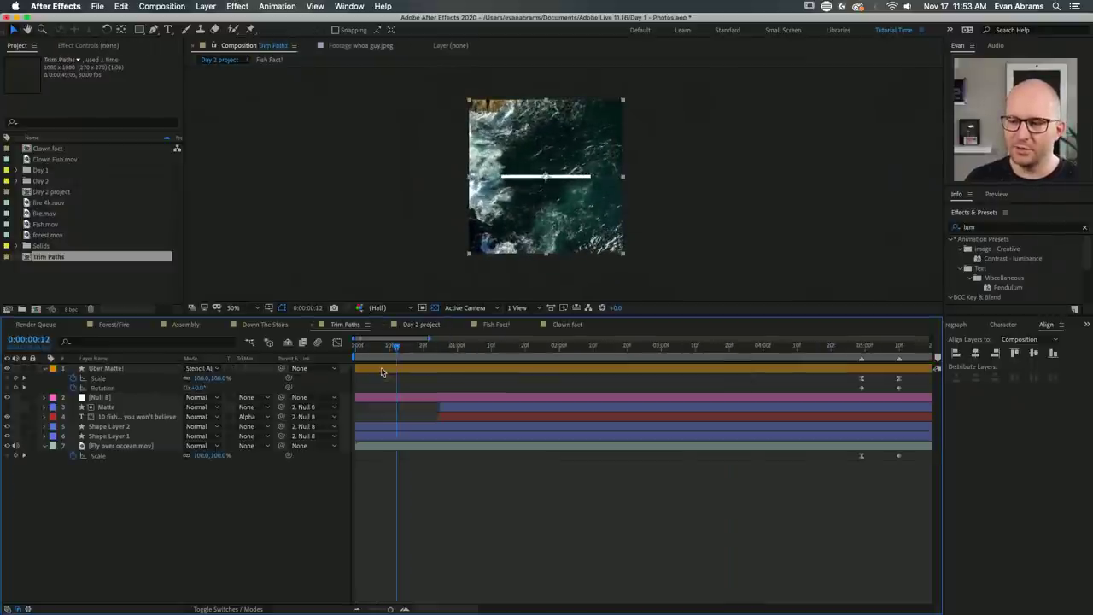
click(595, 345)
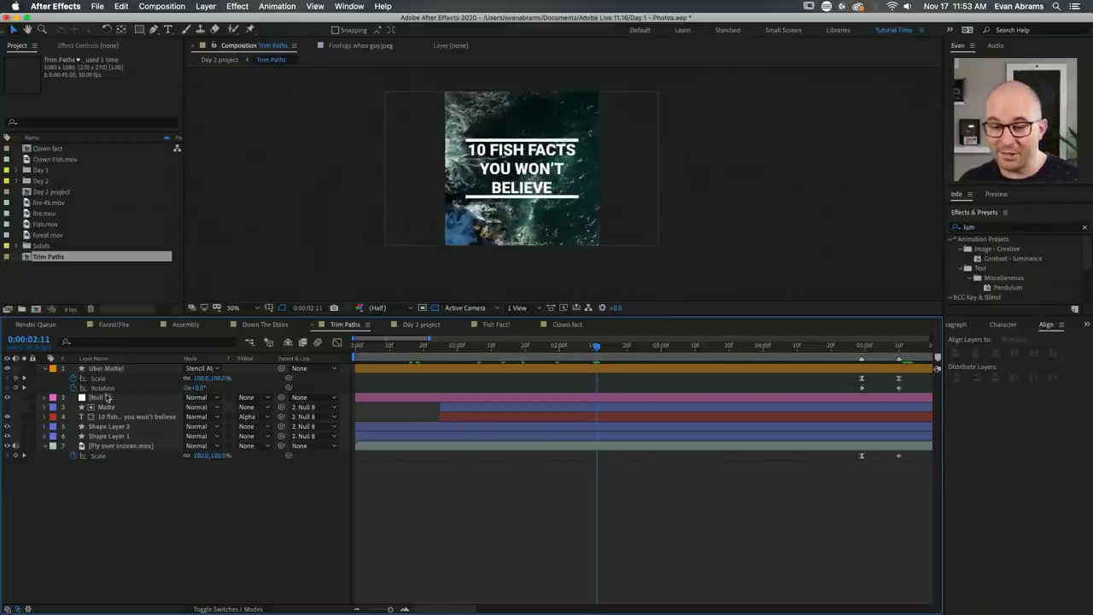
click(45, 368)
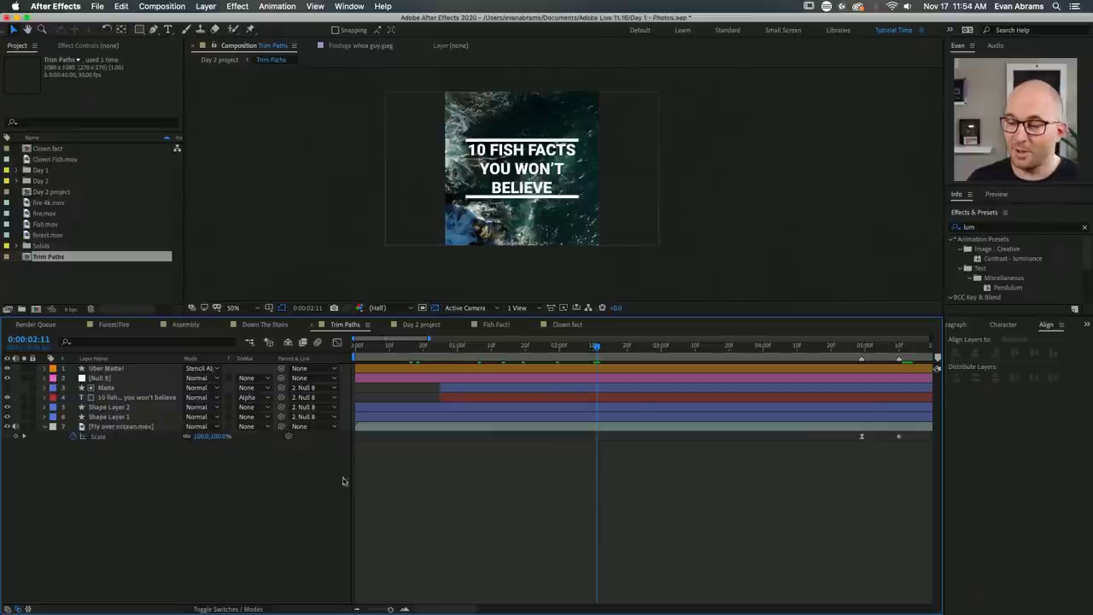
drag(536, 352, 377, 370)
key(space)
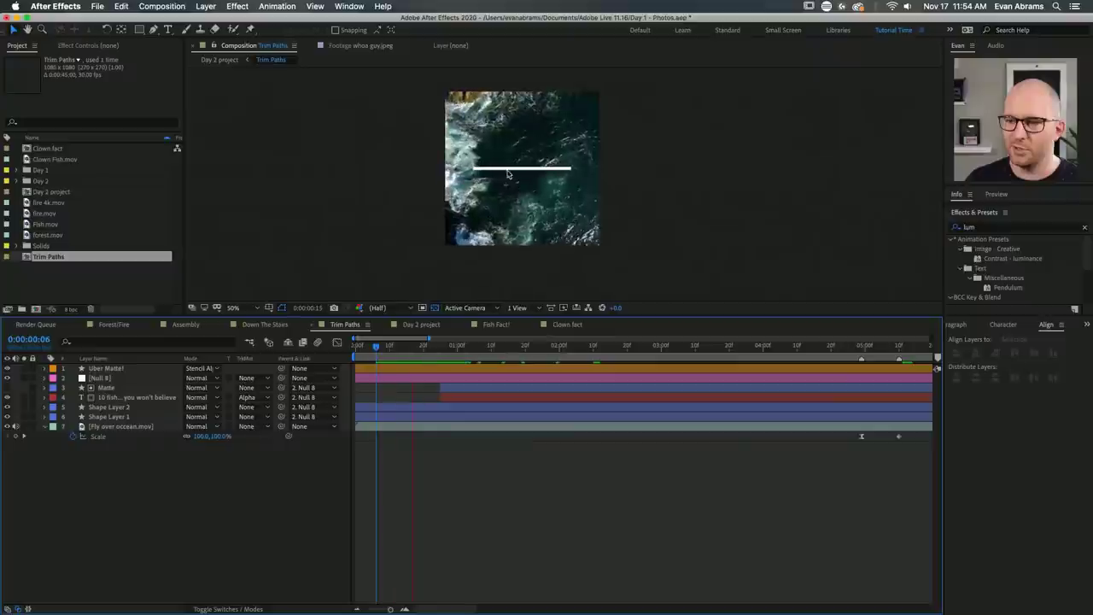
key(minus)
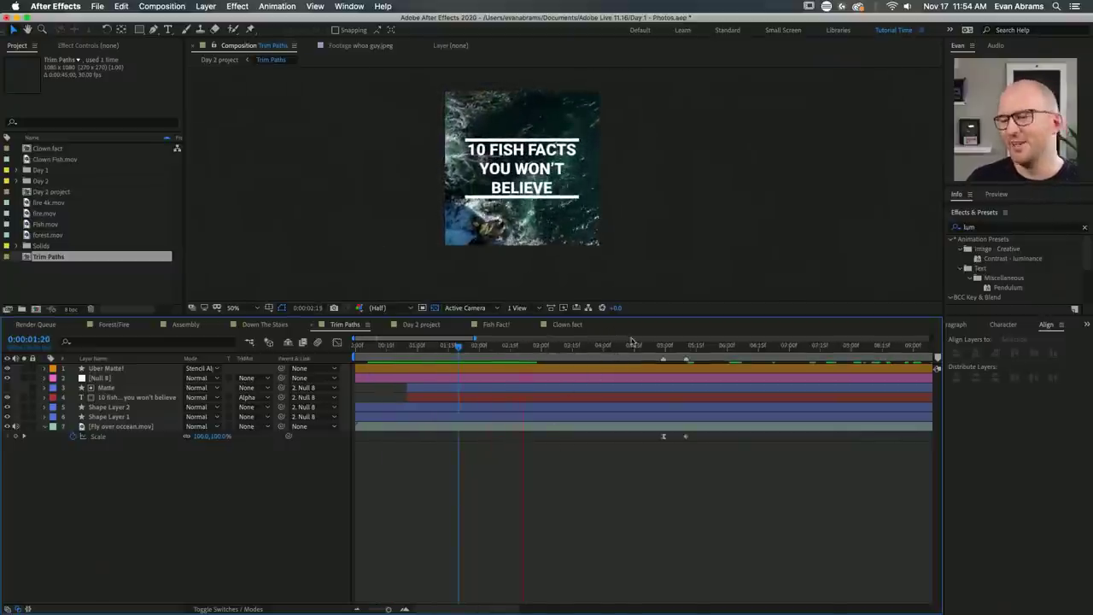
key(space)
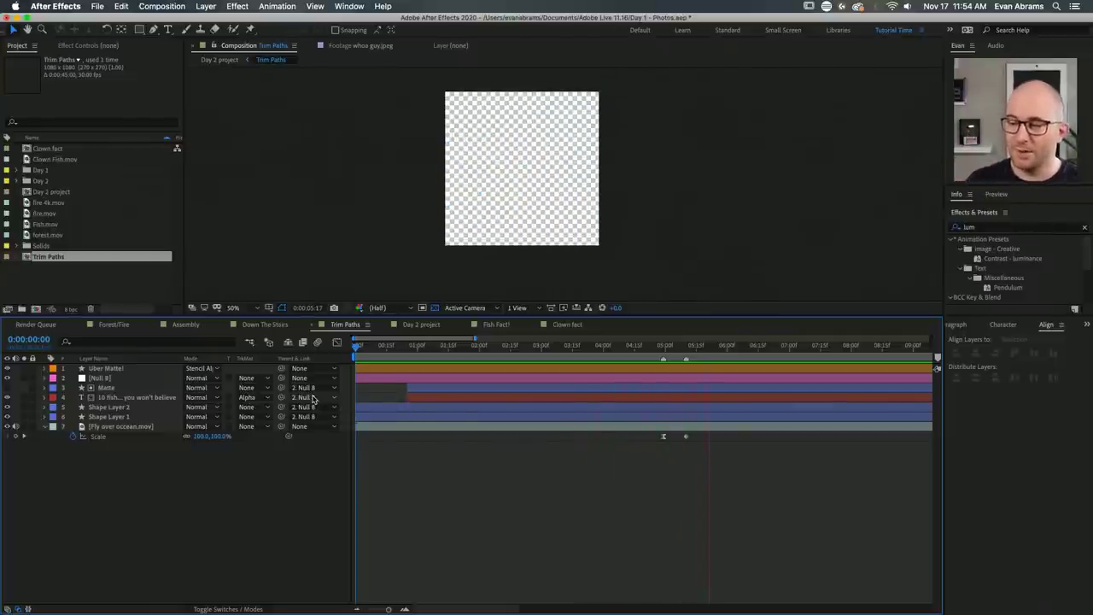
click(390, 346)
drag(408, 356, 479, 347)
click(478, 387)
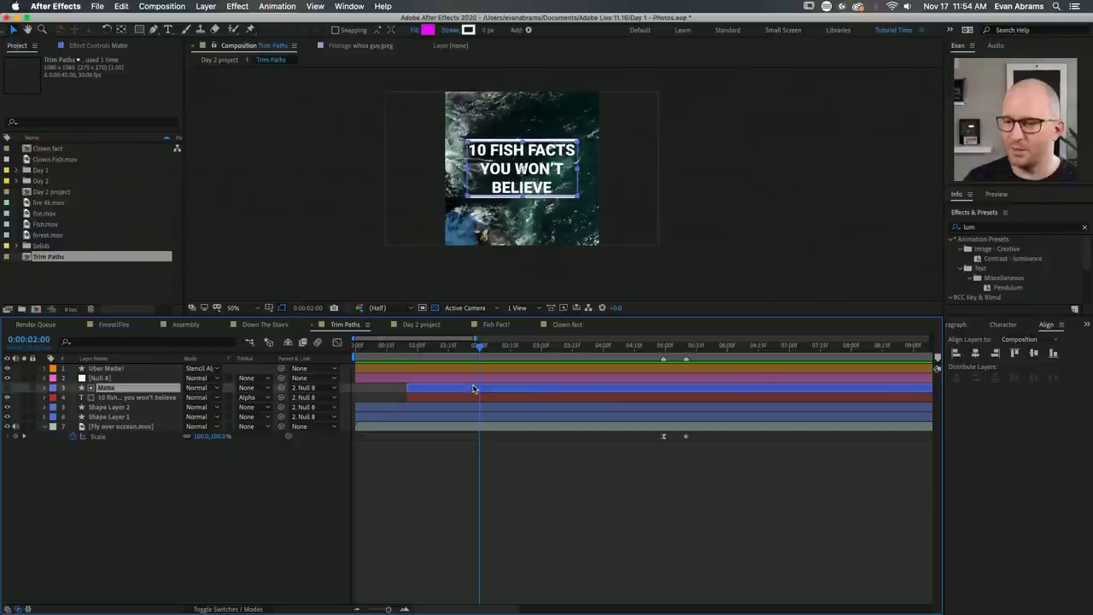
click(367, 477)
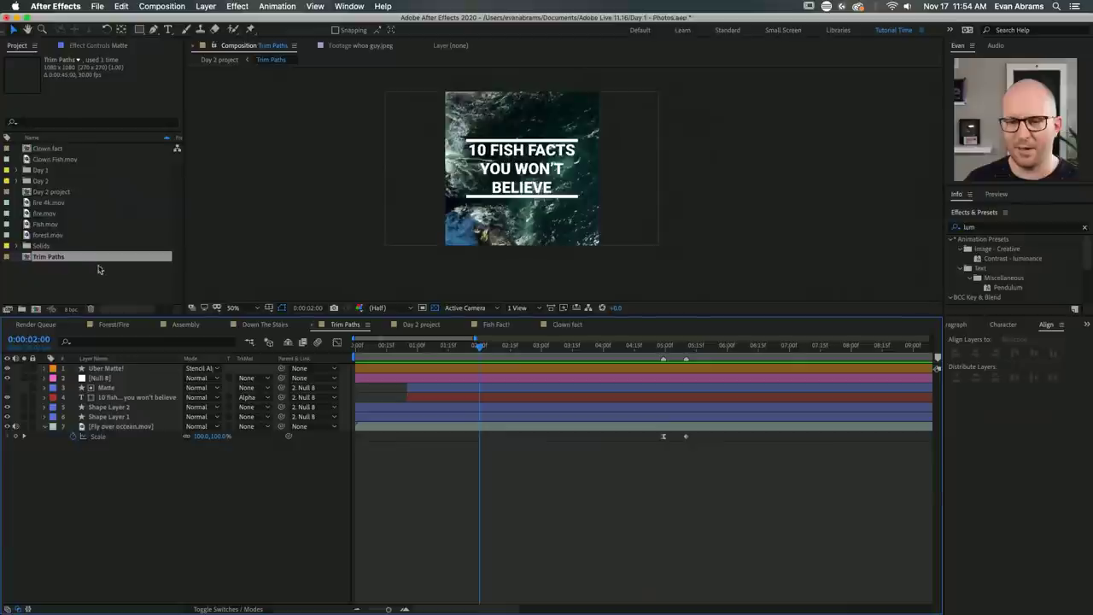
Switch to the Forest/Fire comp and scrub to 0:00:03:04.
click(112, 324)
drag(386, 350, 396, 350)
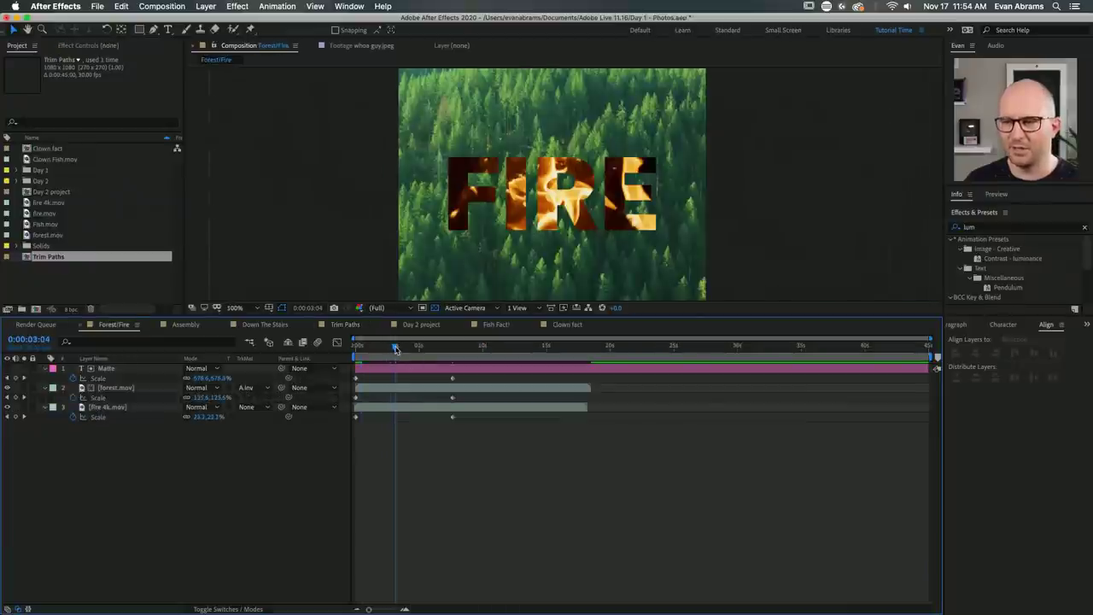
scroll(456, 274, down, 2)
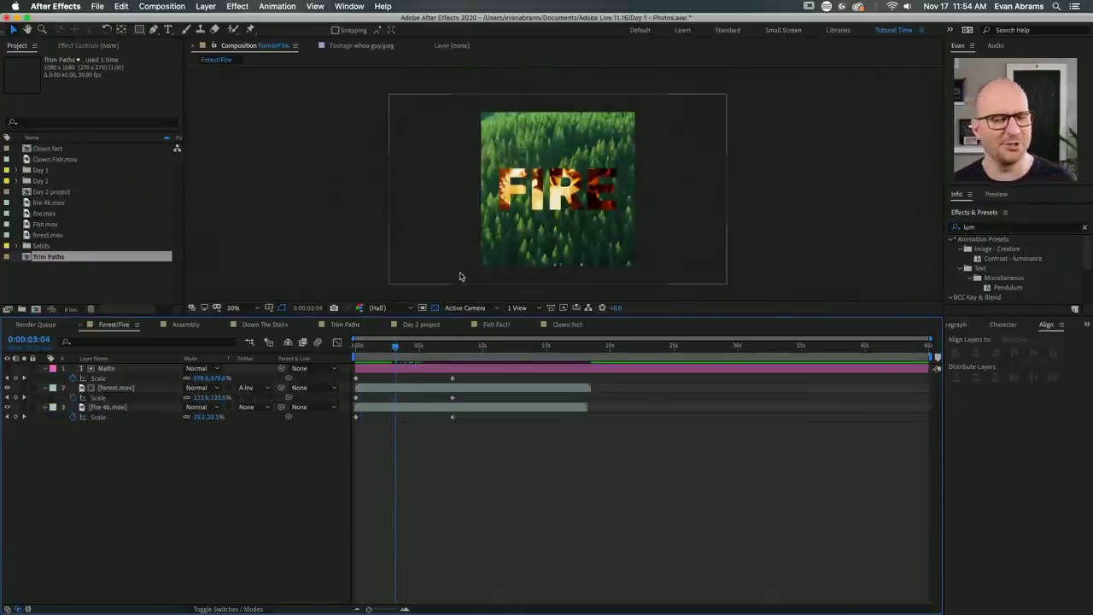